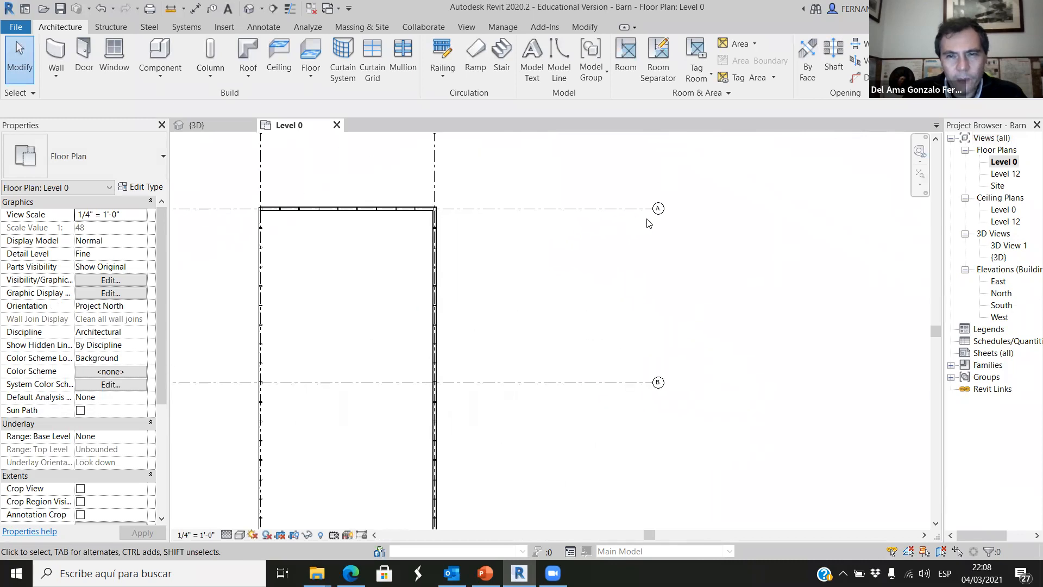
Examine the barn's Level 0 floor plan along its grid lines, from grid A down to grid E.
scroll(580, 214, "up", 1)
scroll(540, 208, "down", 2)
scroll(457, 164, "up", 4)
scroll(562, 177, "down", 1)
scroll(672, 347, "down", 3)
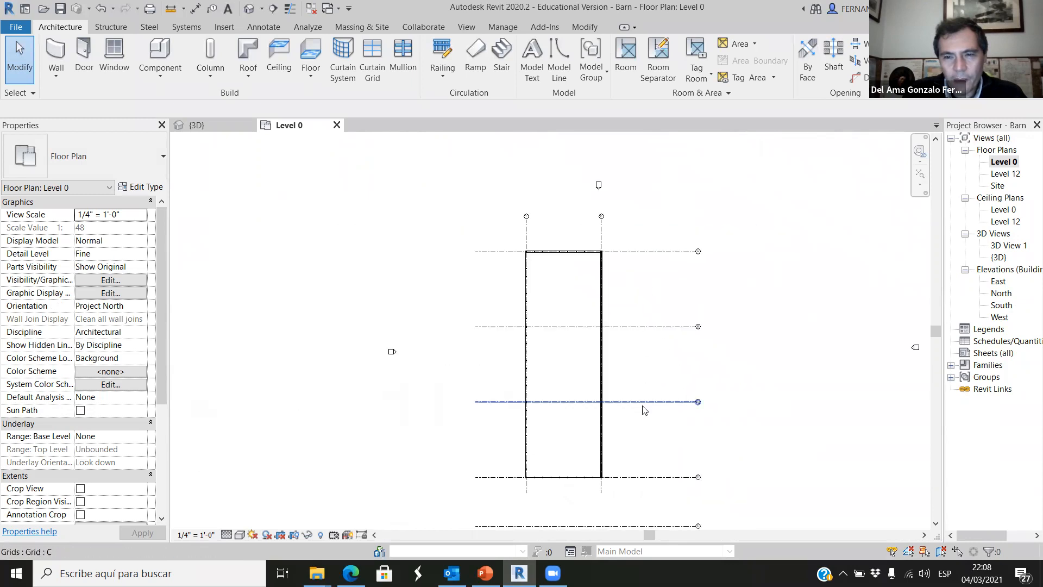
scroll(654, 470, "up", 3)
scroll(654, 404, "down", 1)
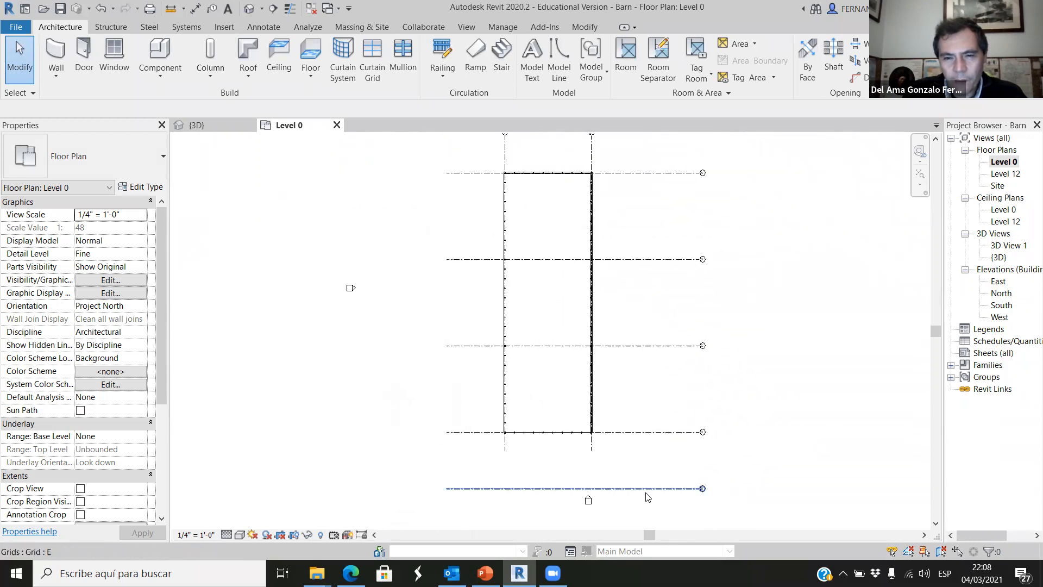
scroll(658, 494, "up", 3)
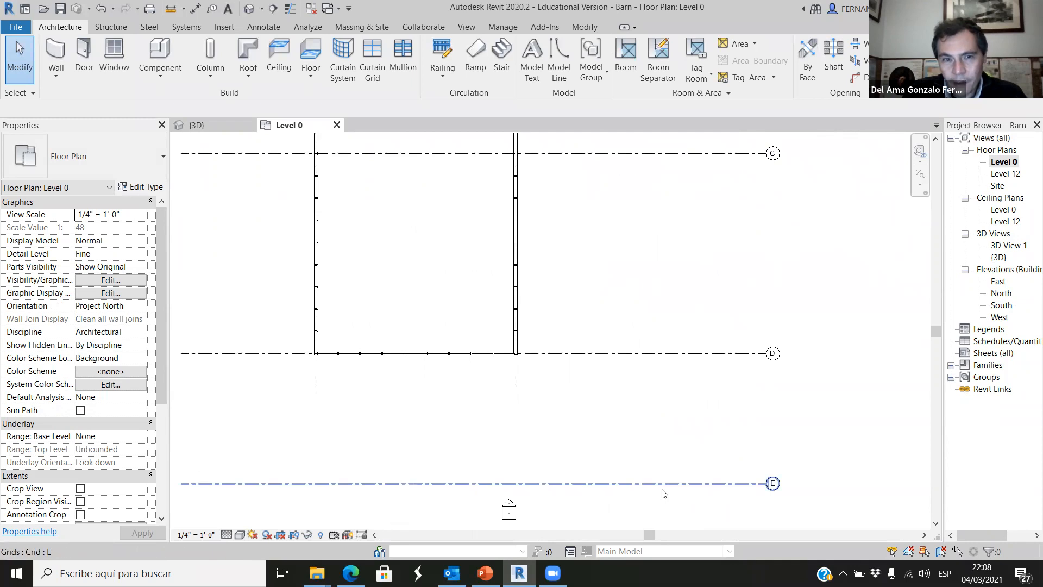
scroll(631, 456, "down", 1)
scroll(608, 321, "up", 5)
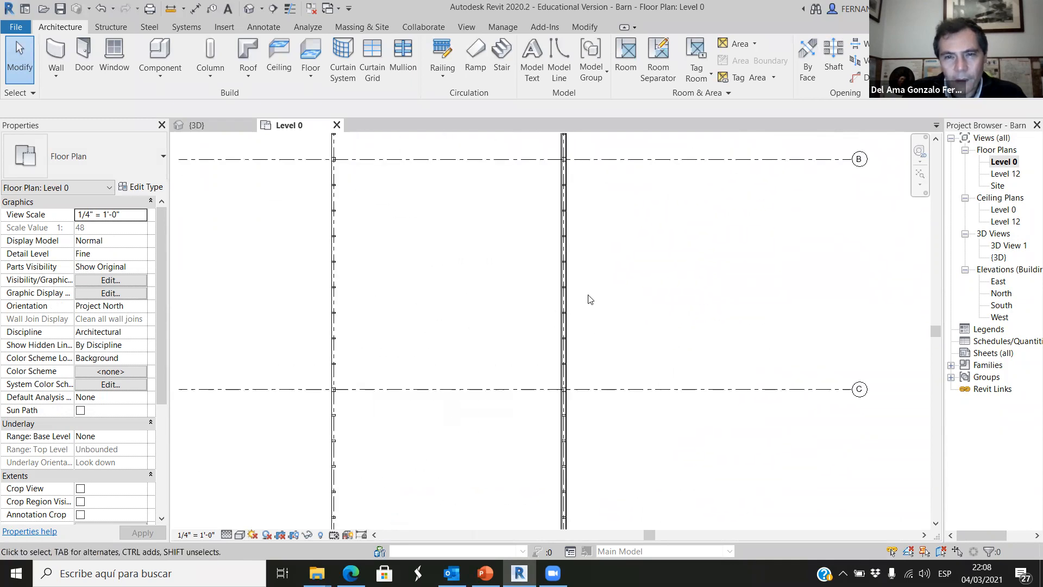
Delete the BarnWall01 walls along grid 2 and grid A, keeping the timber columns and studs.
left_click(561, 276)
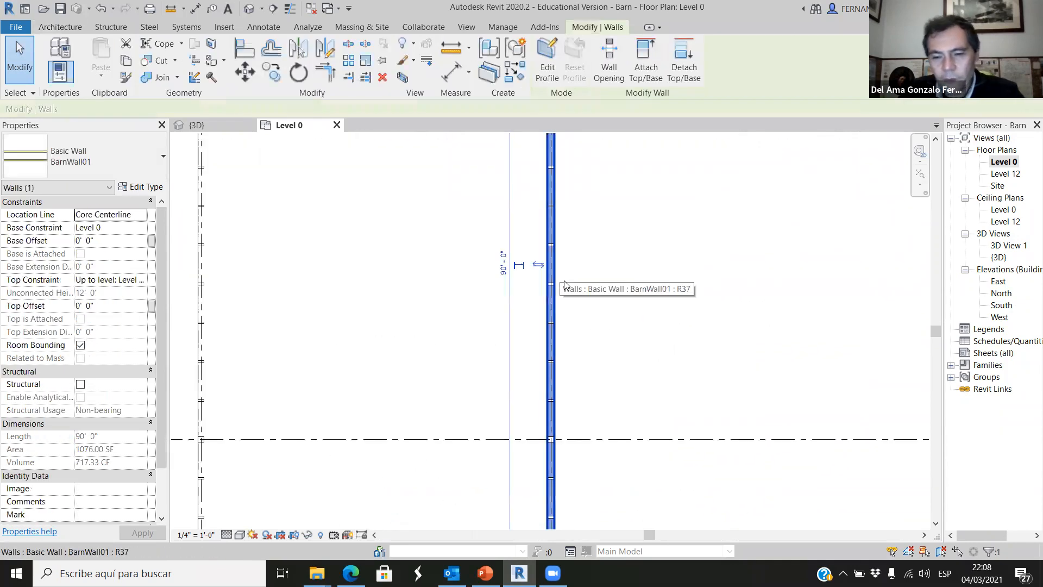
left_click(652, 416)
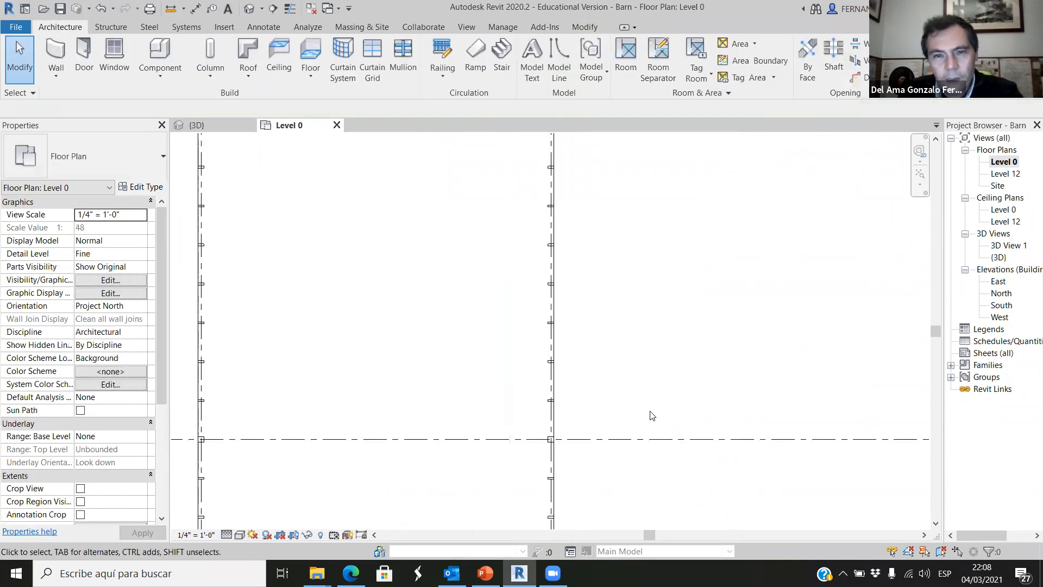
scroll(597, 223, "down", 3)
left_click(592, 226)
left_click(695, 166)
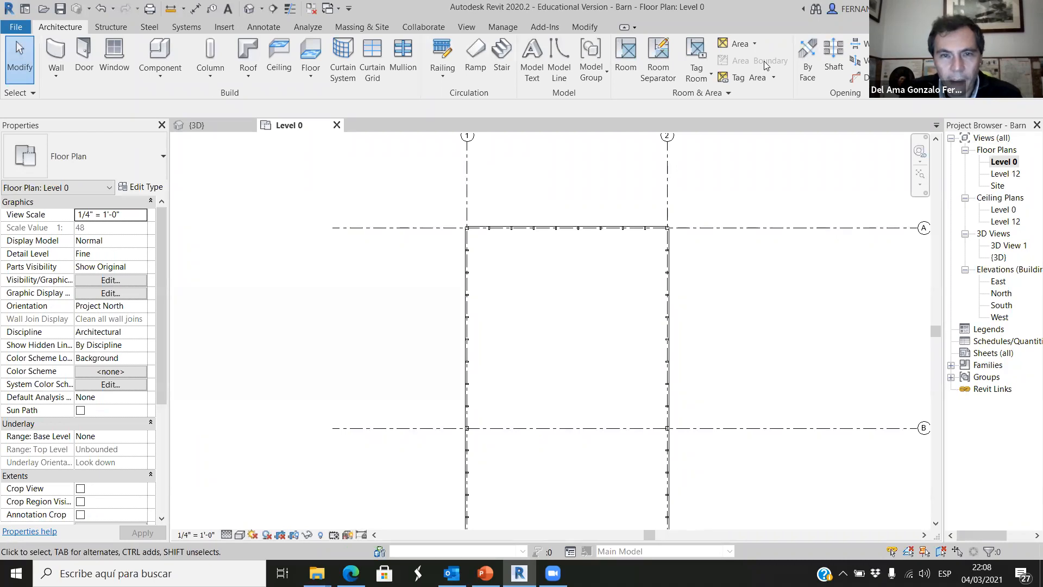
scroll(716, 271, "down", 4)
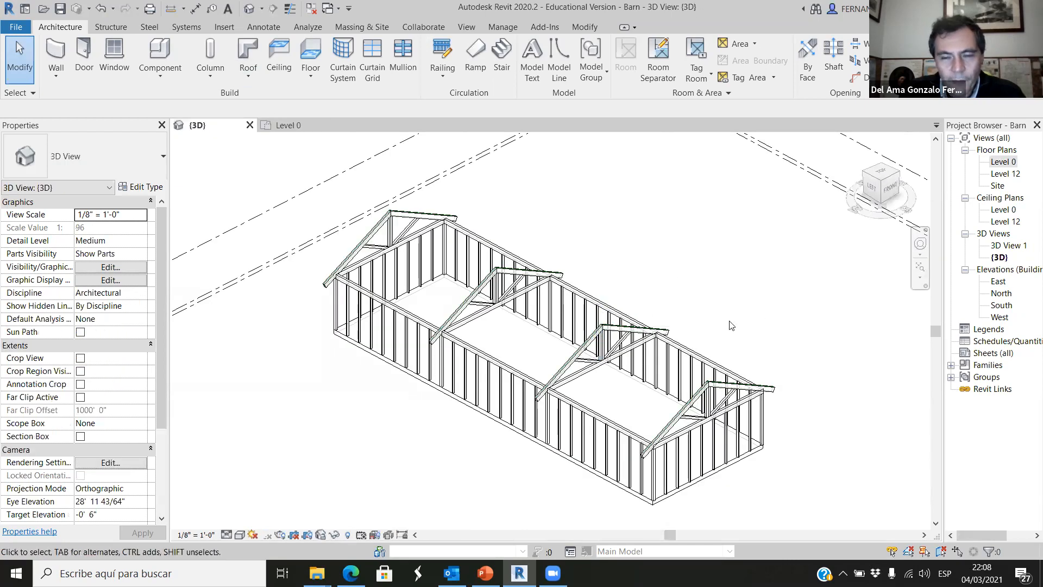
In the Level 0 plan, inspect the timber 6x6" column at the intersection of grids A and 2 and its neighbouring stud.
left_click(318, 126)
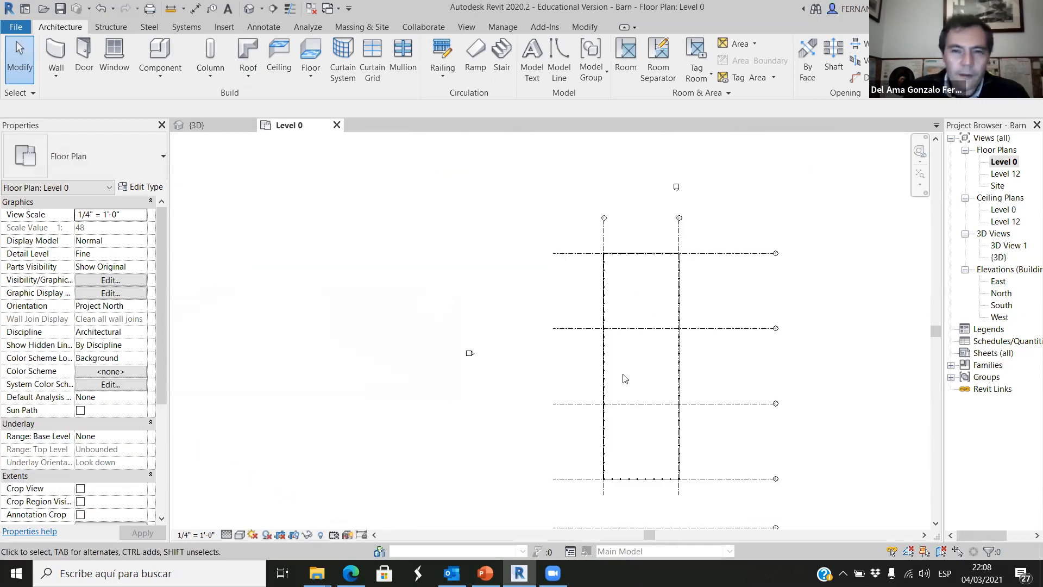
scroll(668, 321, "up", 5)
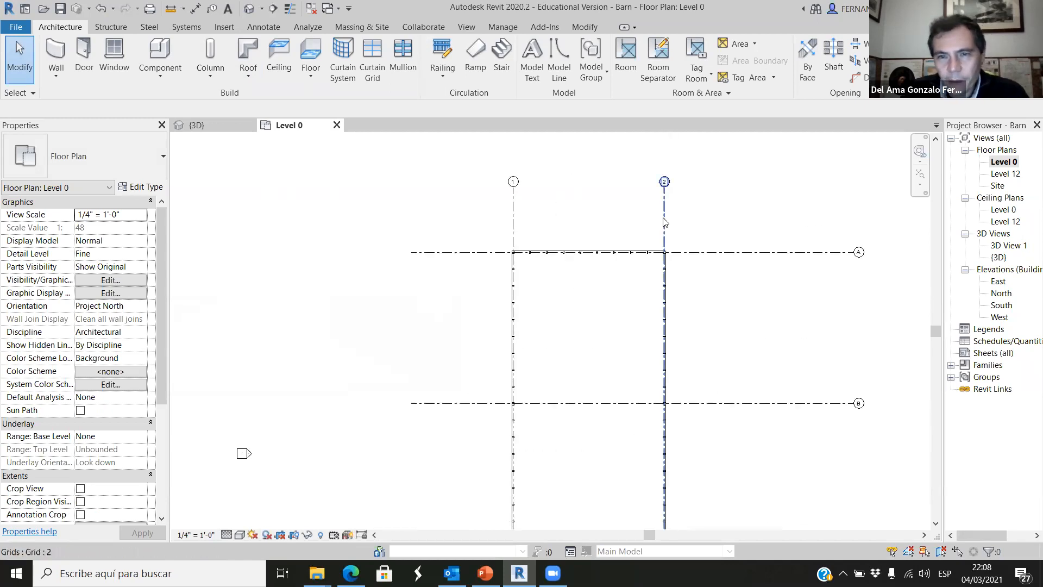
scroll(665, 325, "up", 4)
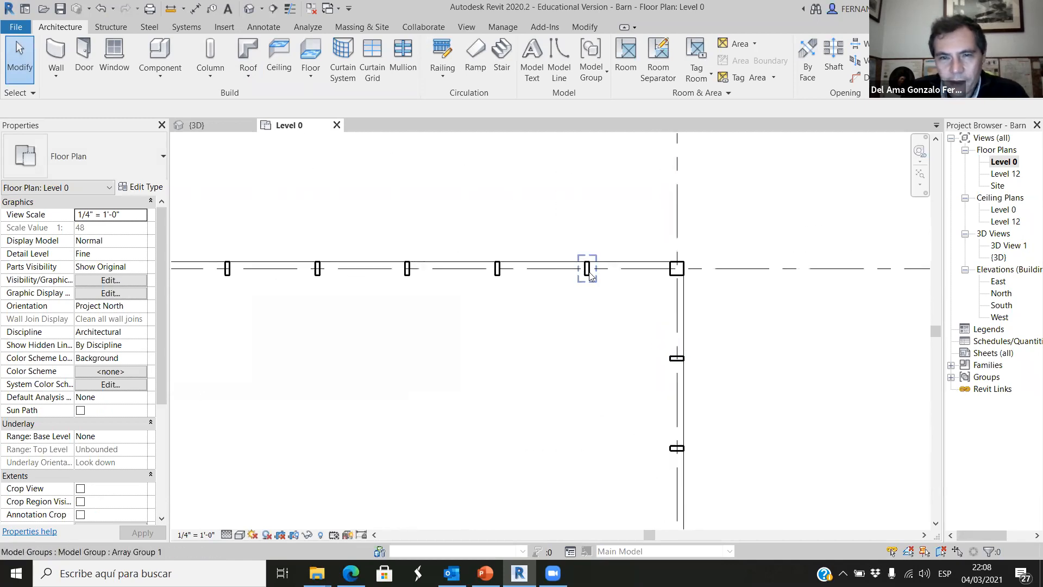
scroll(732, 281, "up", 1)
left_click(731, 281)
left_click(775, 328)
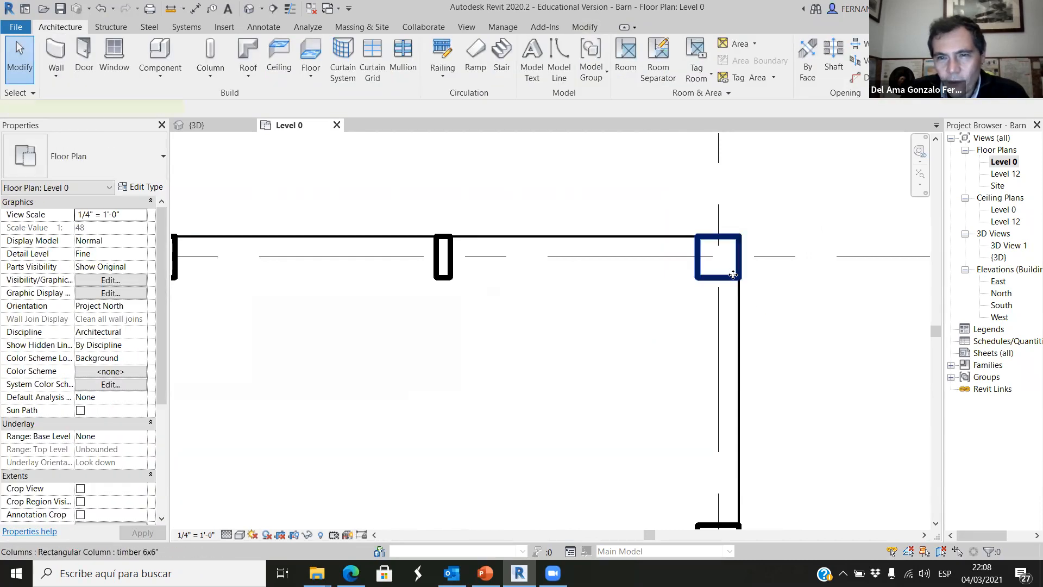
left_click(732, 273)
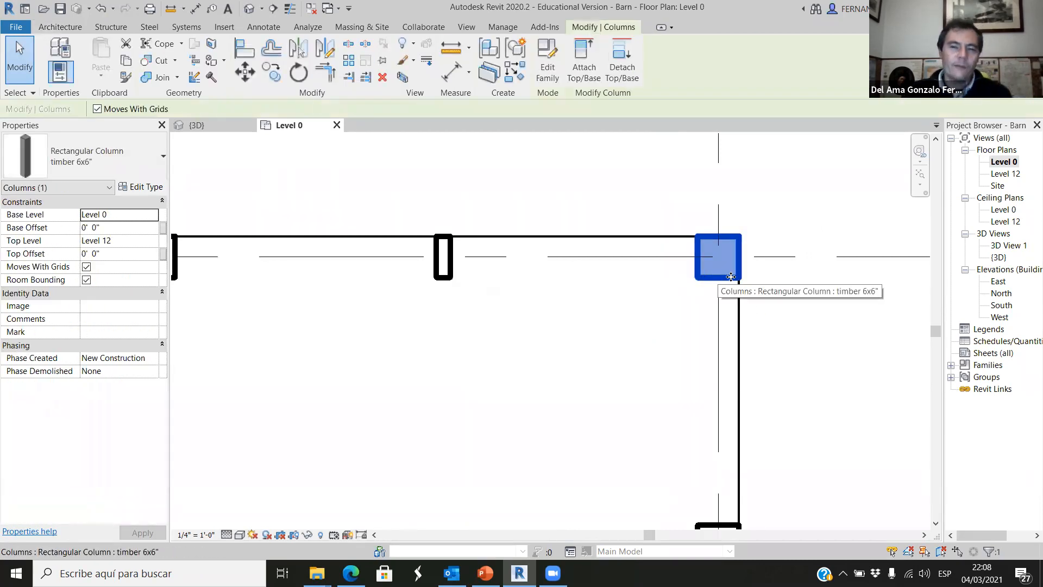
left_click(764, 319)
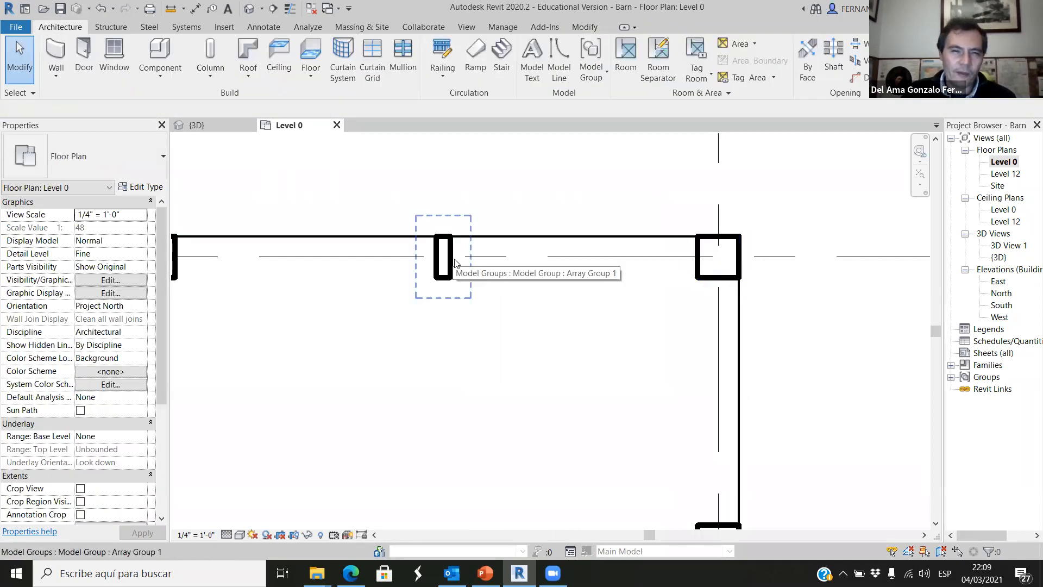
left_click(727, 279)
left_click(773, 317)
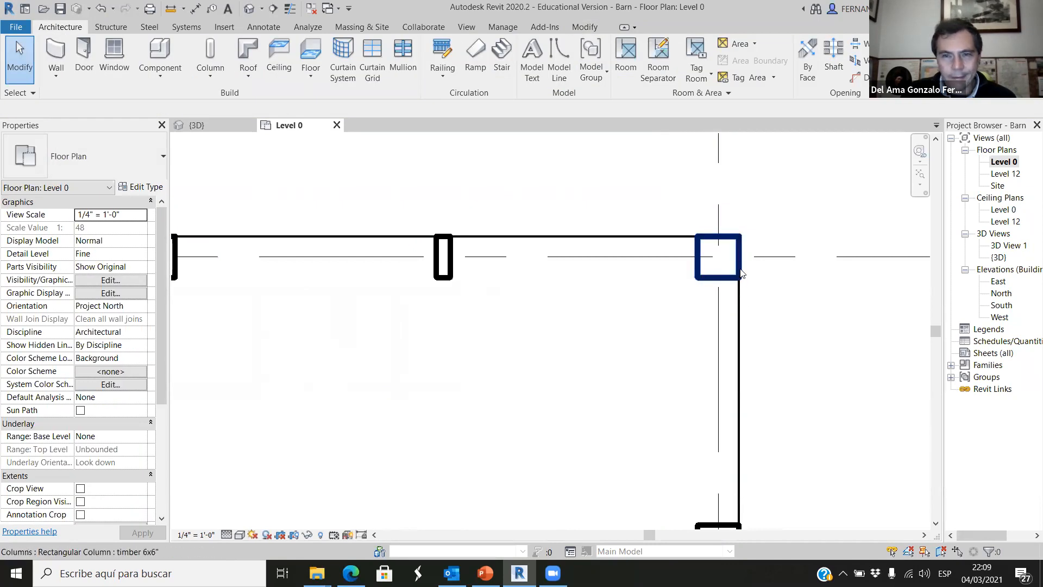
left_click(714, 241)
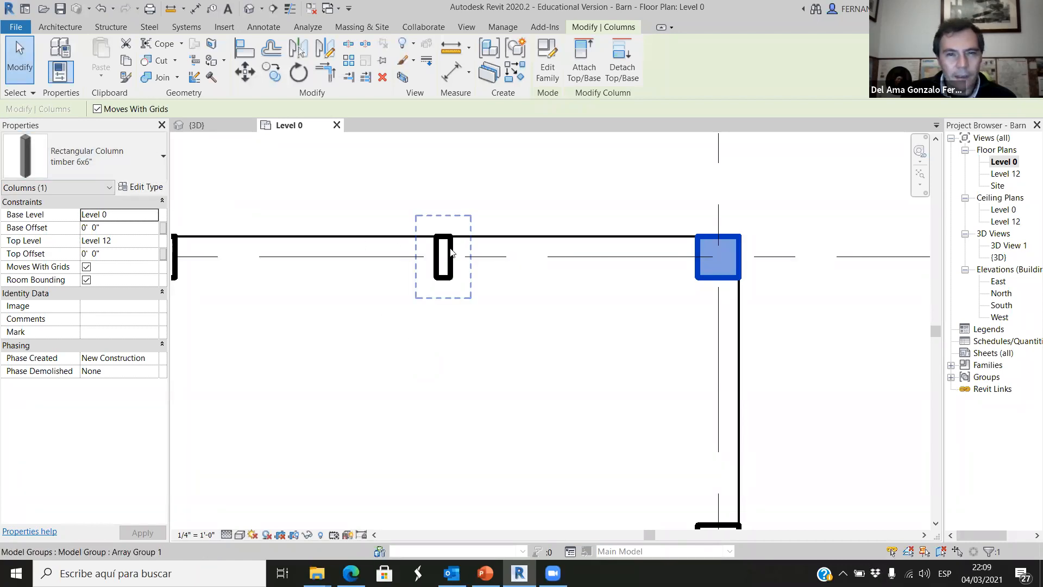
scroll(518, 239, "down", 5)
left_click(656, 284)
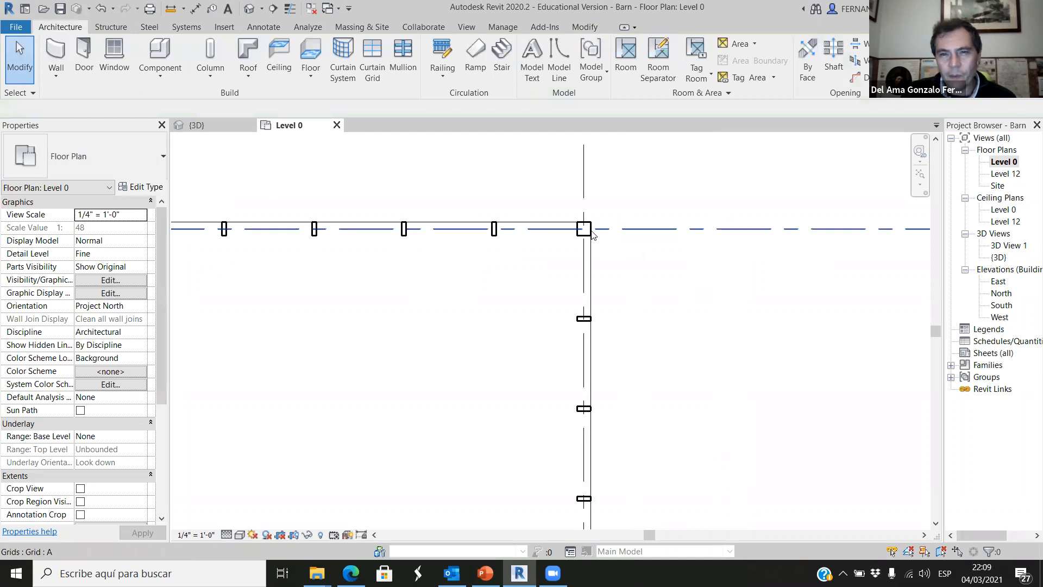
Examine the arrayed studs along grids A and 2 and check the corner column's properties against them.
scroll(645, 284, "down", 4)
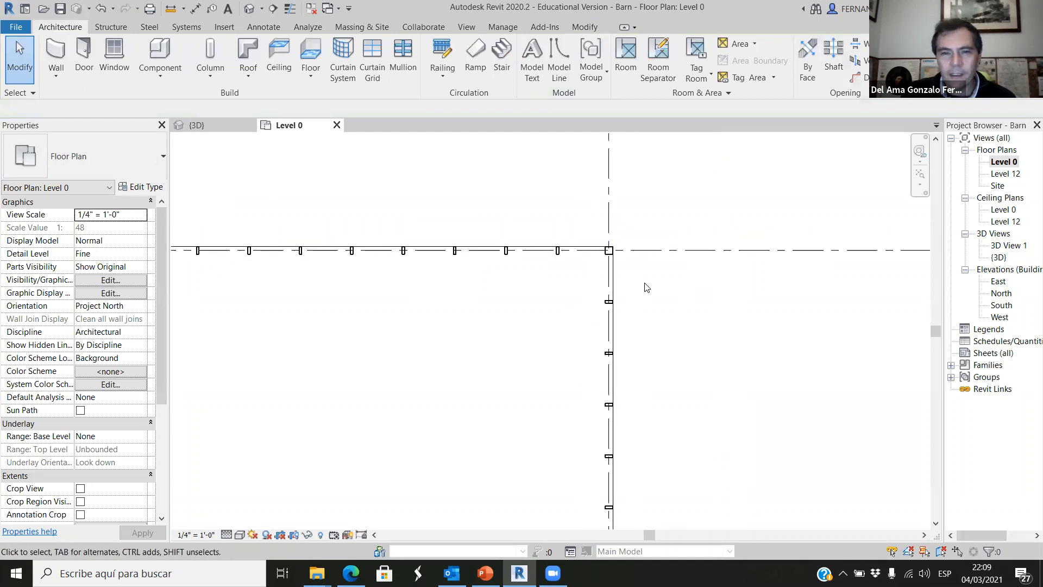
scroll(637, 334, "up", 4)
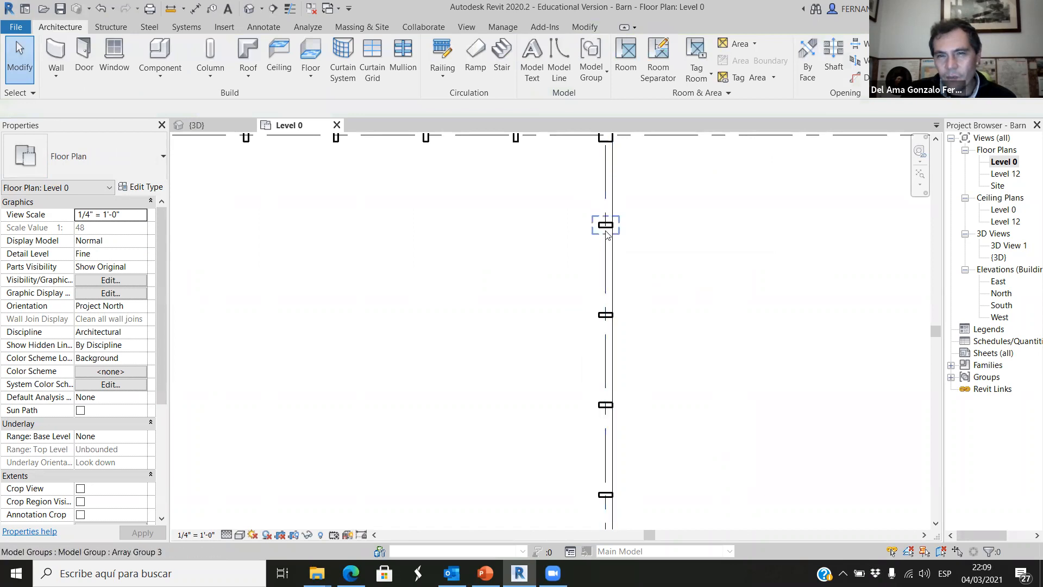
scroll(617, 380, "down", 3)
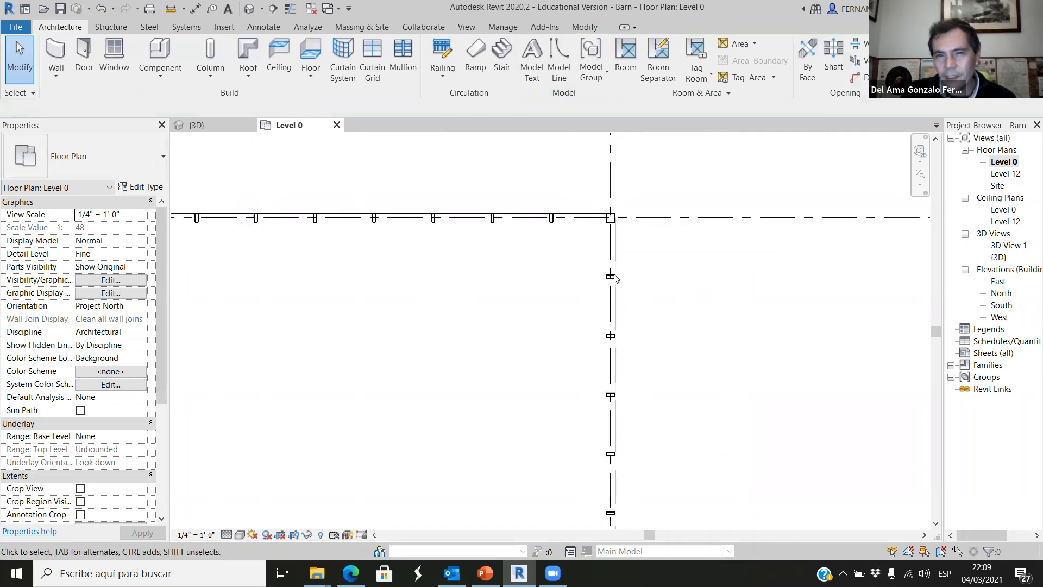
scroll(615, 261, "up", 2)
scroll(610, 209, "down", 2)
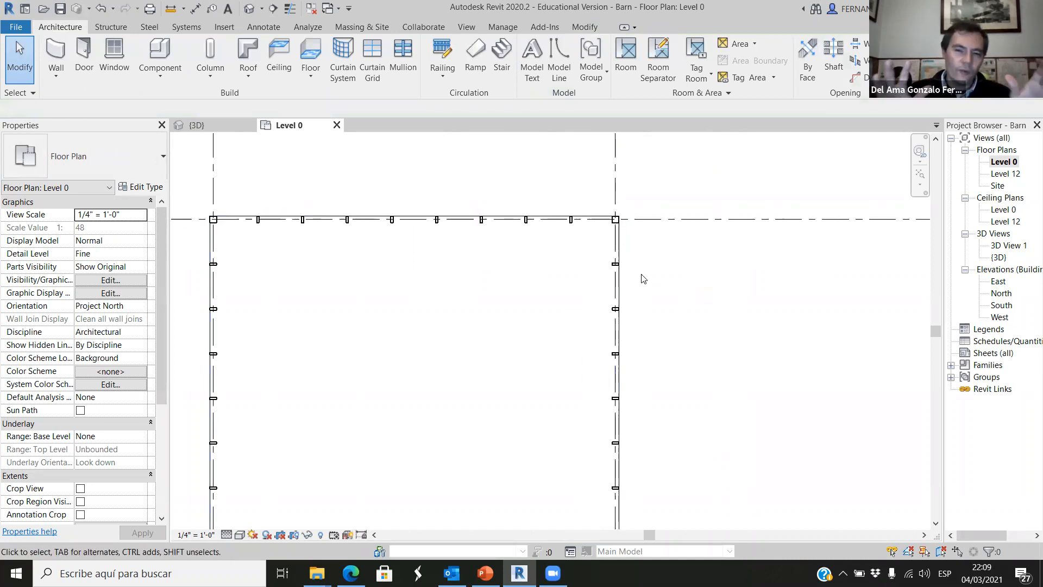
scroll(638, 288, "up", 5)
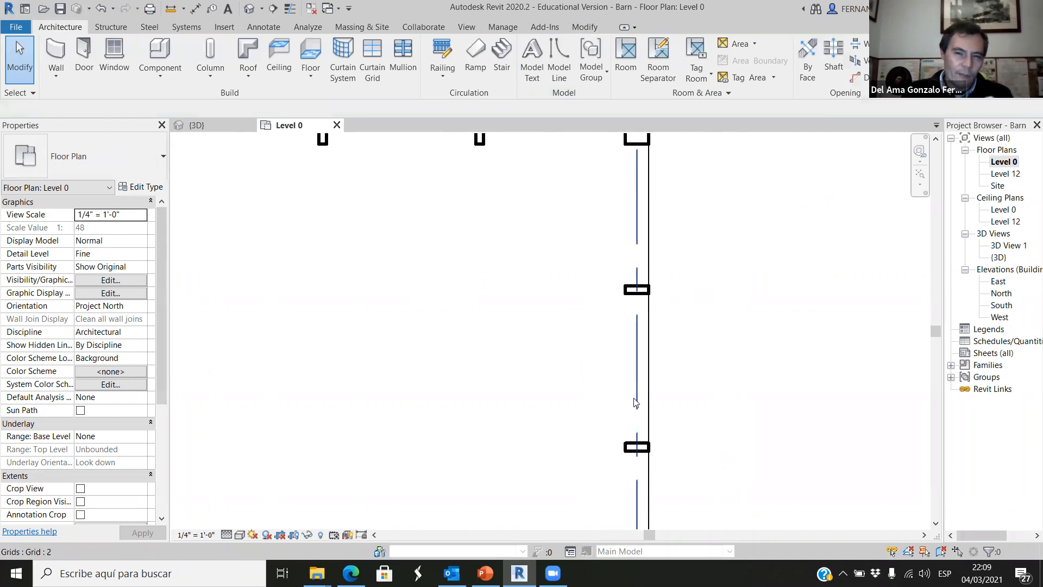
scroll(642, 326, "down", 2)
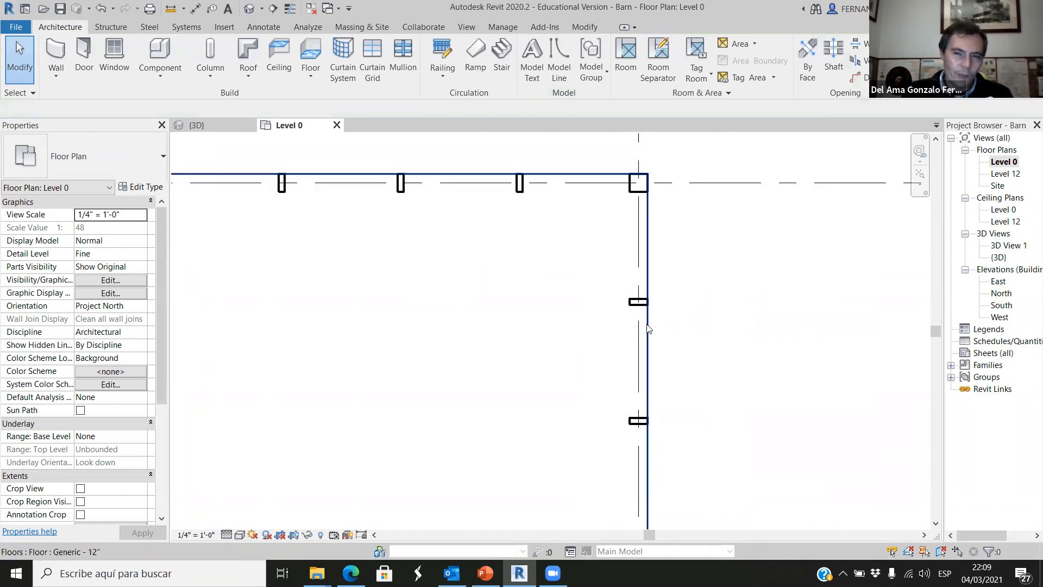
left_click(641, 308)
left_click(724, 289)
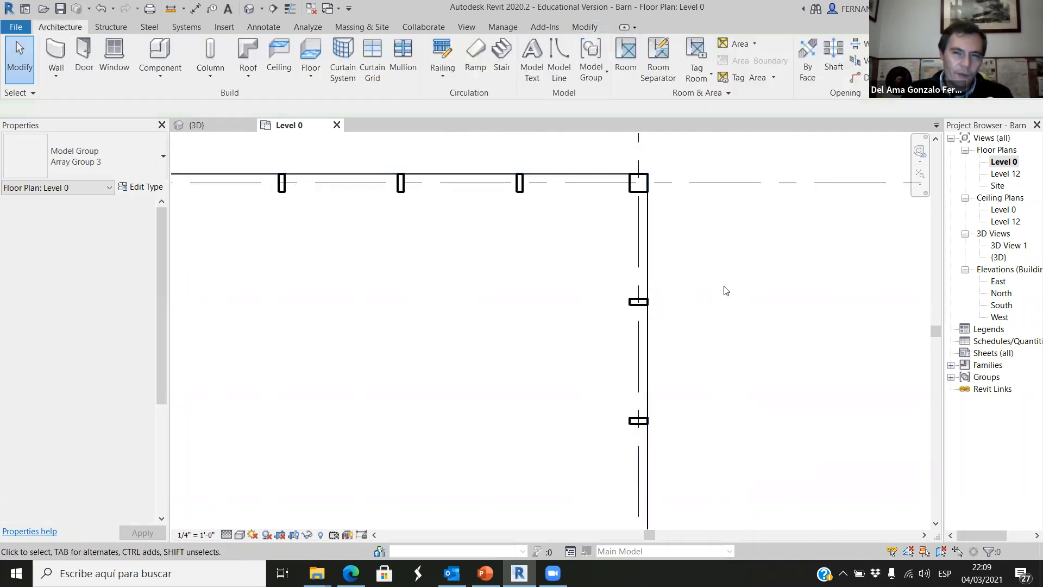
left_click(638, 182)
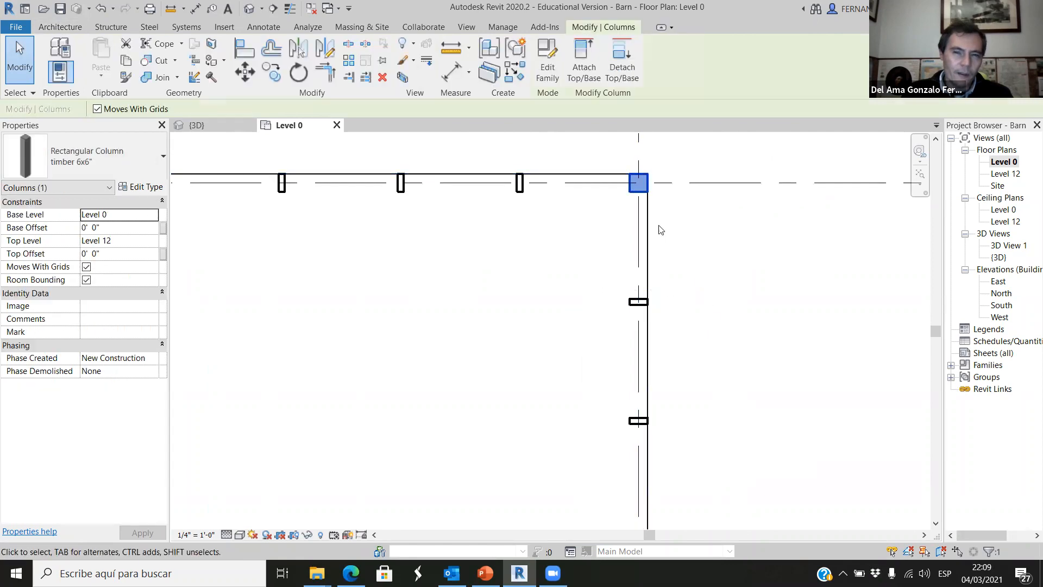
left_click(728, 328)
scroll(666, 288, "down", 4)
scroll(625, 288, "down", 4)
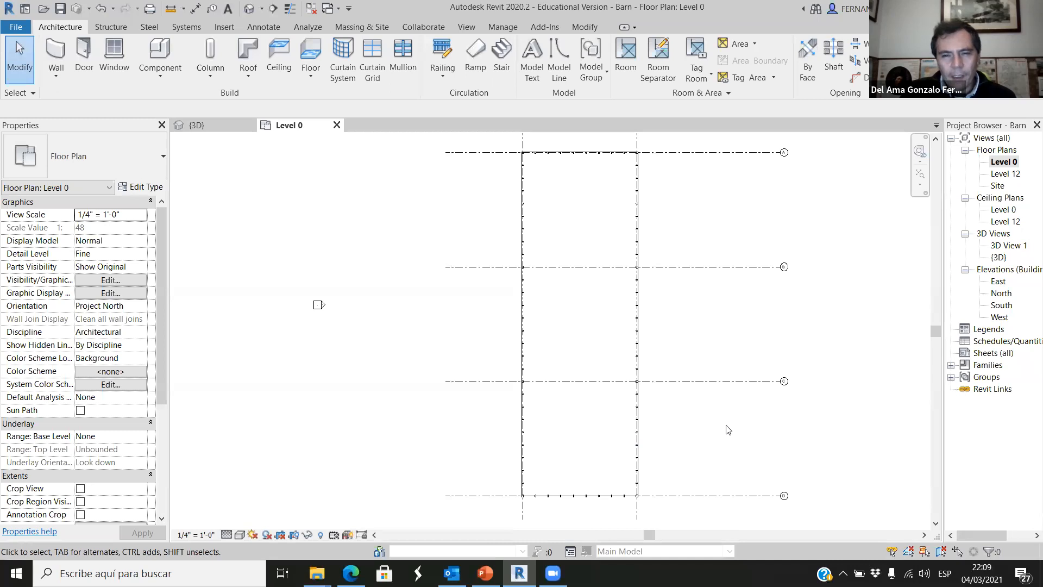
Review the barn frame in the 3D view, then inspect the Level 0 plan around grids C to E.
left_click(196, 125)
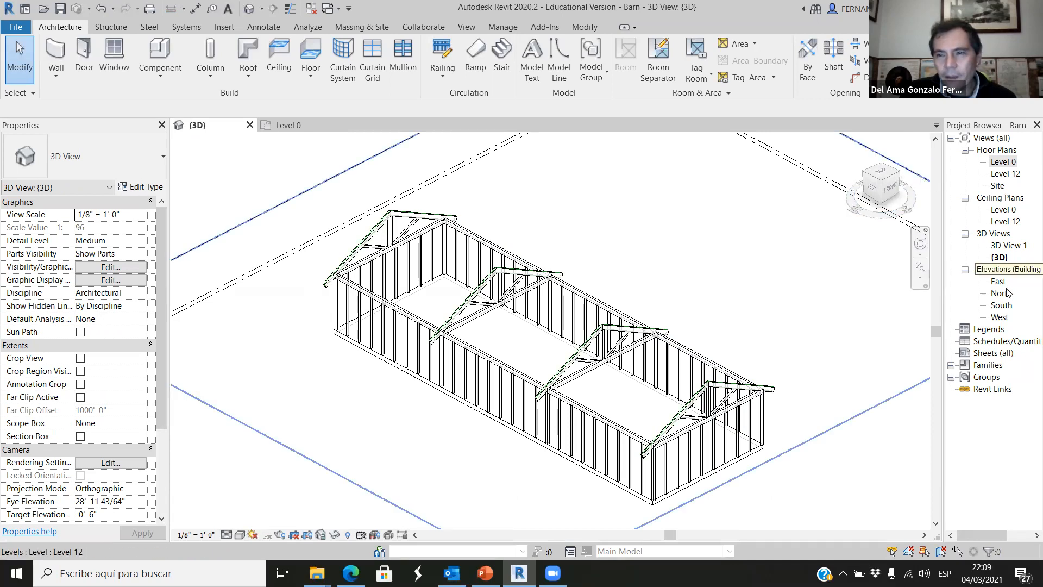
left_click(318, 129)
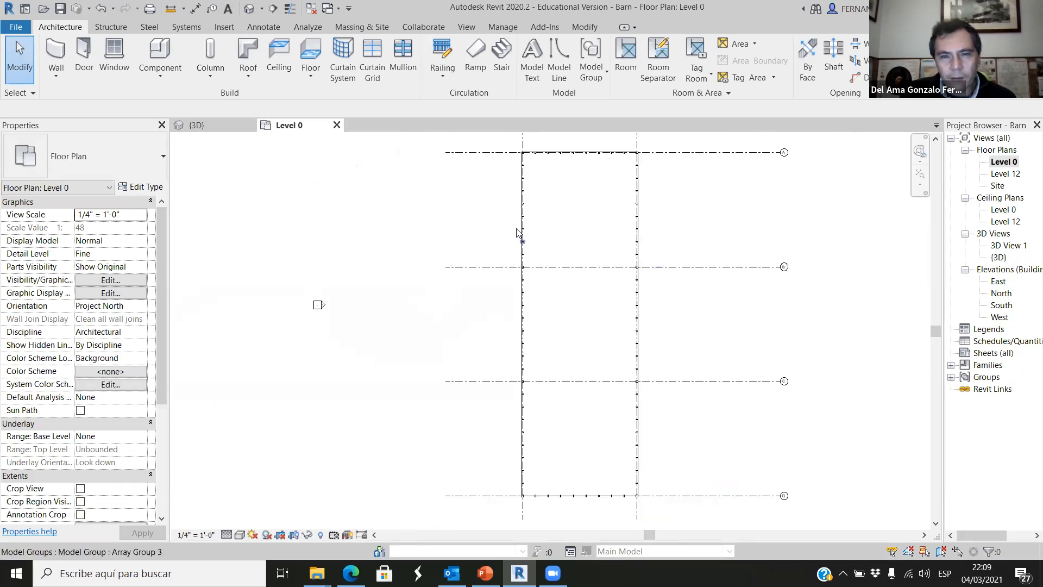
scroll(716, 375, "up", 3)
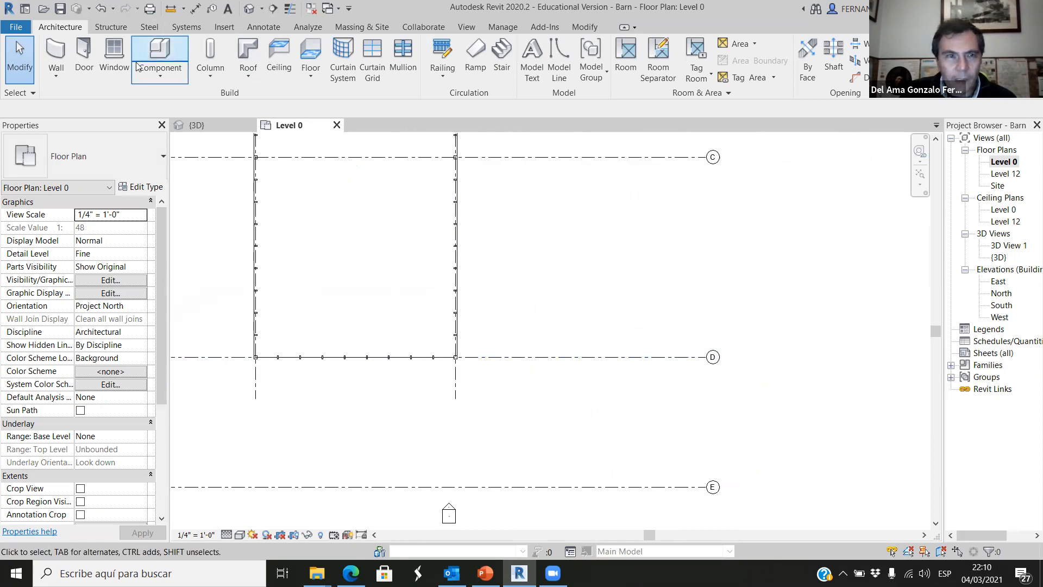
left_click(158, 74)
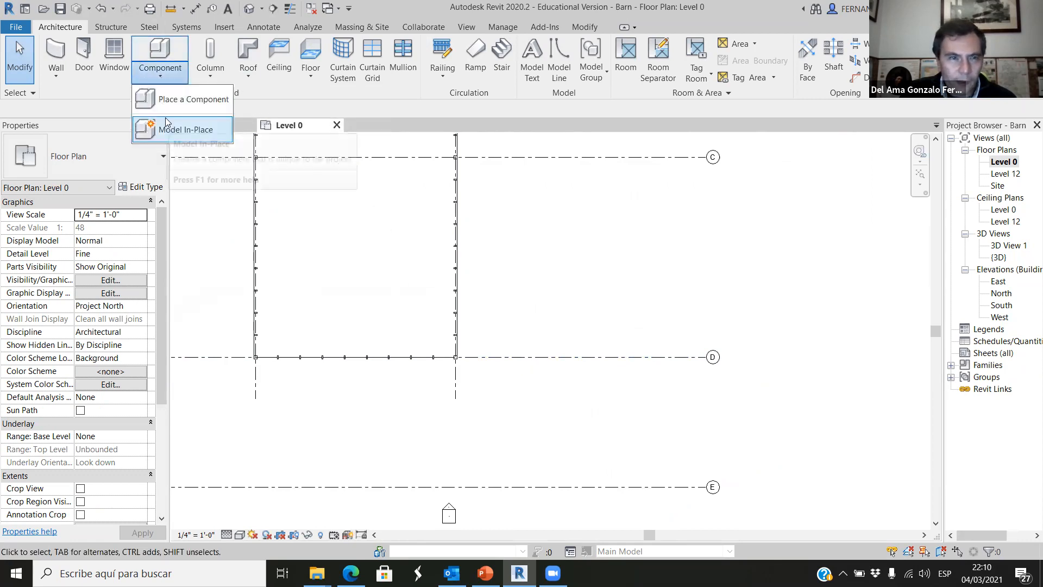
left_click(604, 262)
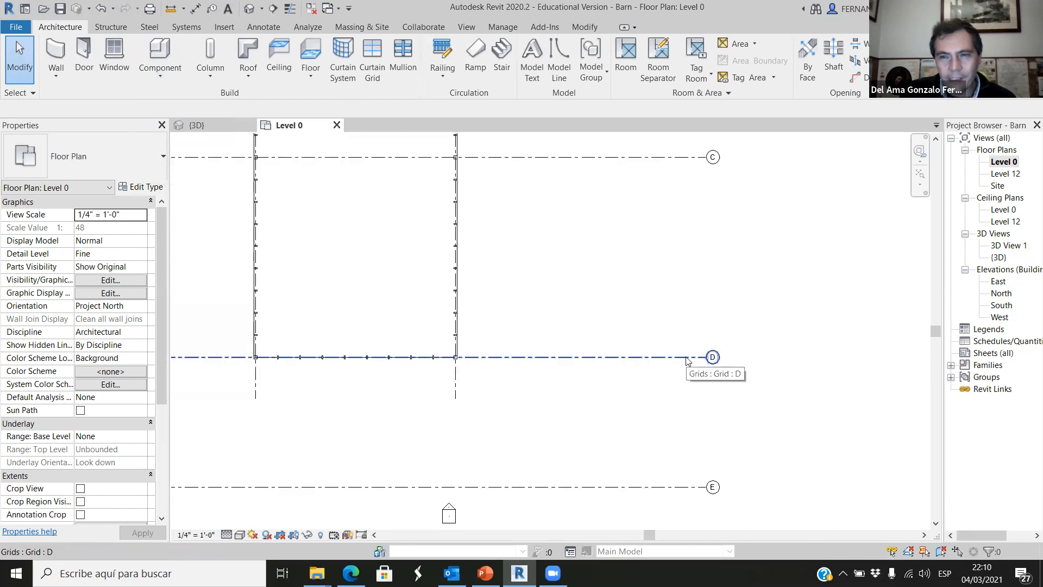
Open the South elevation and examine the roof truss's rafter overhang near grid 1.
double_click(1004, 305)
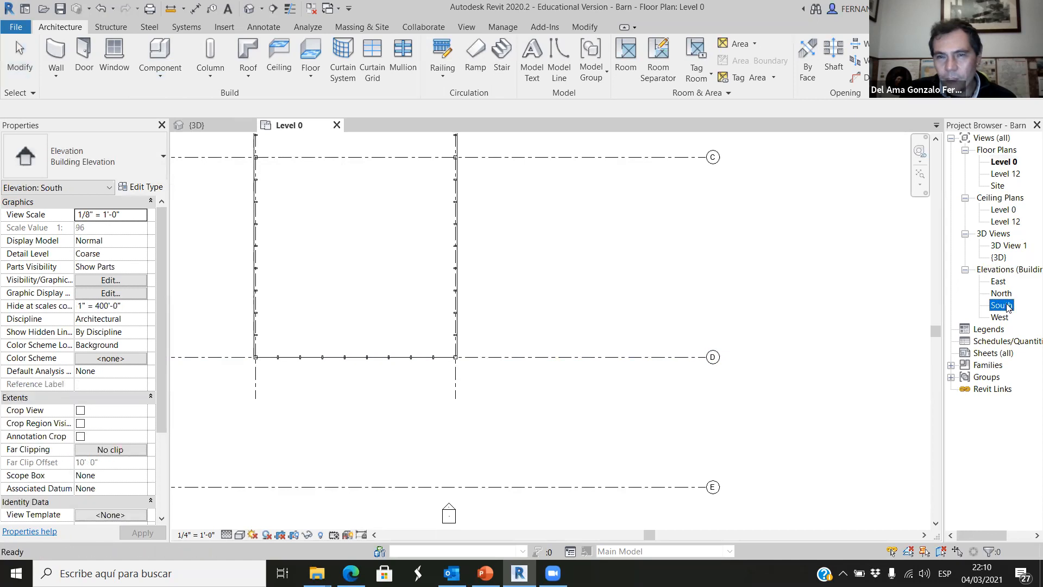
scroll(498, 321, "up", 4)
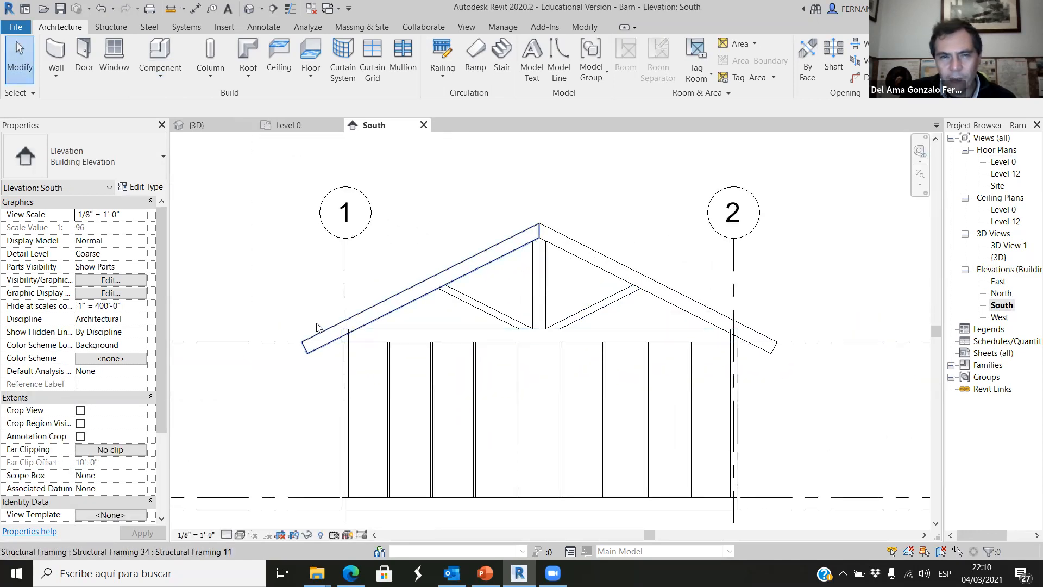
scroll(301, 343, "up", 3)
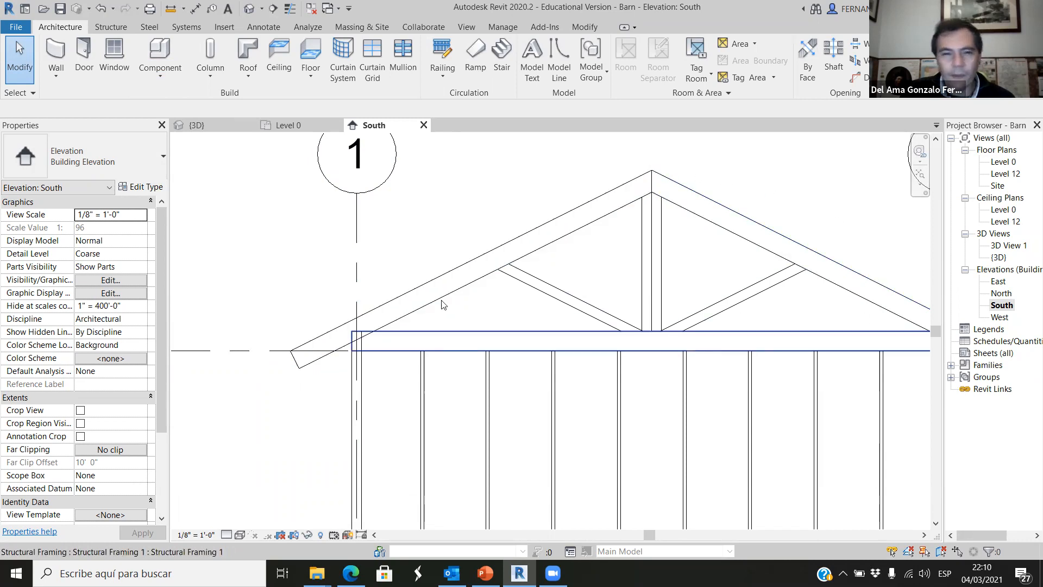
Start an in-place model component in the Structural Framing category, accepting the suggested name.
left_click(164, 78)
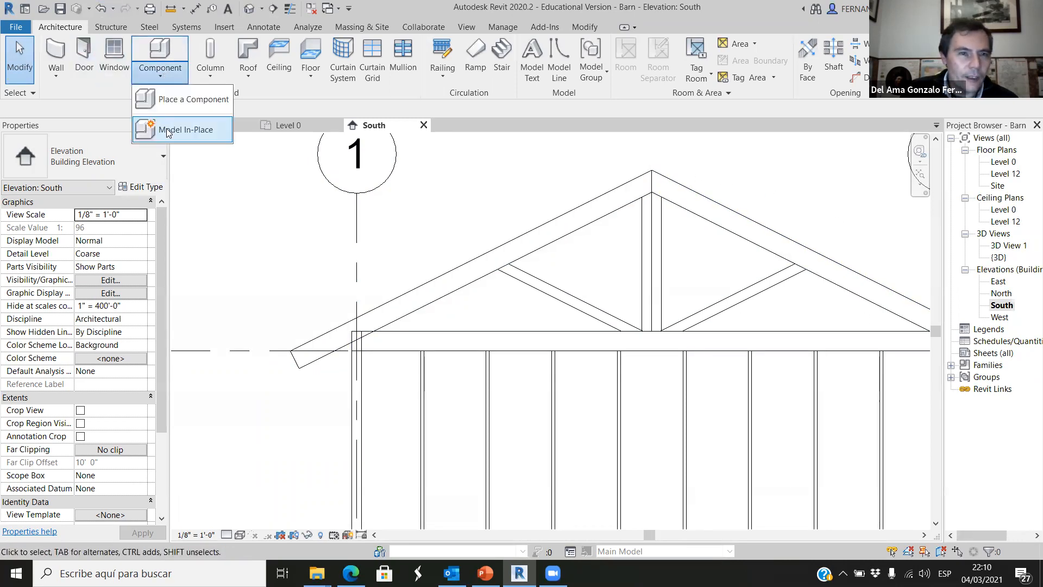
left_click(173, 130)
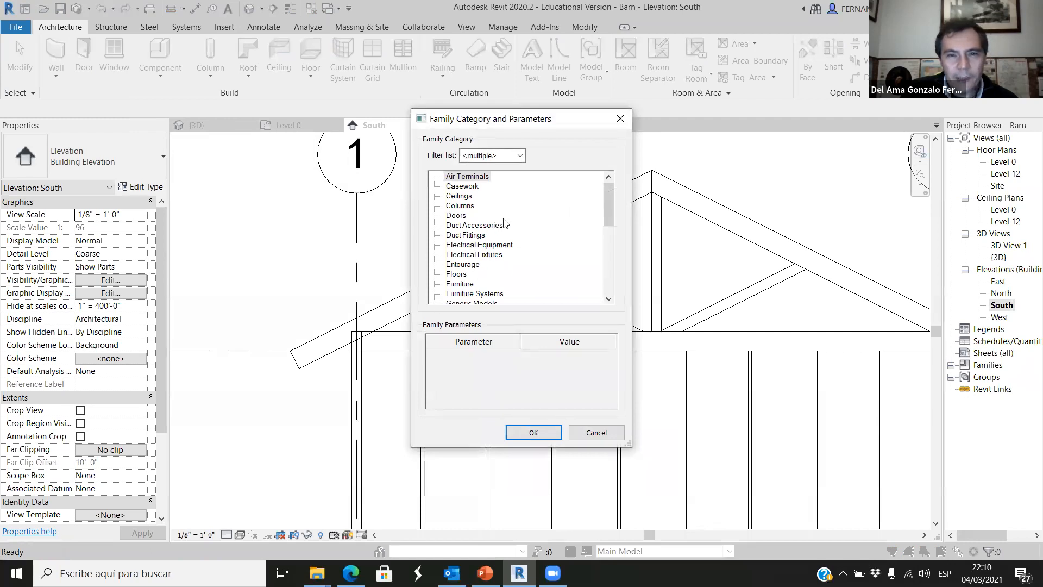
scroll(503, 224, "down", 5)
scroll(501, 294, "down", 2)
left_click(495, 259)
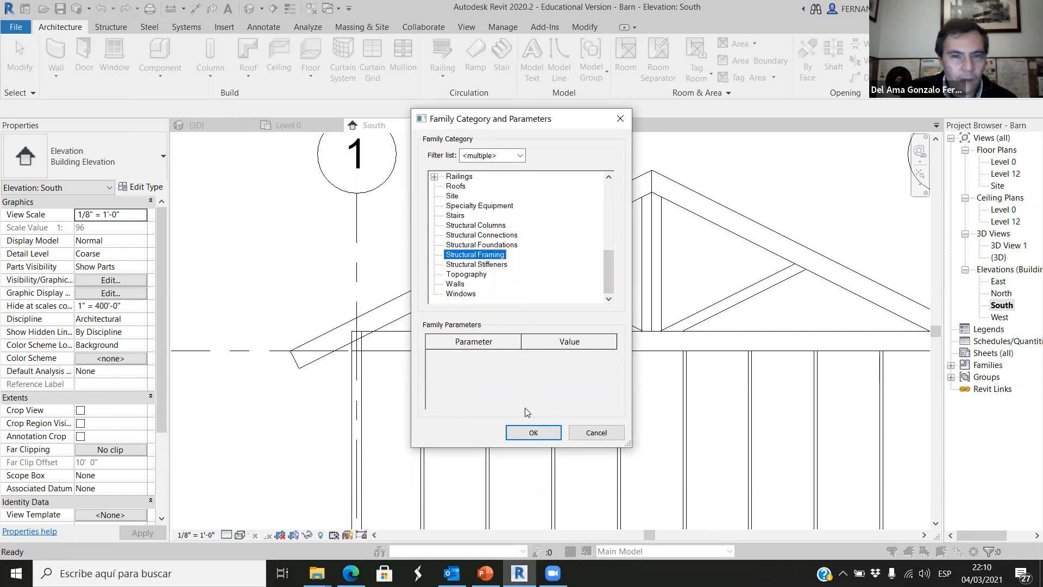
left_click(533, 433)
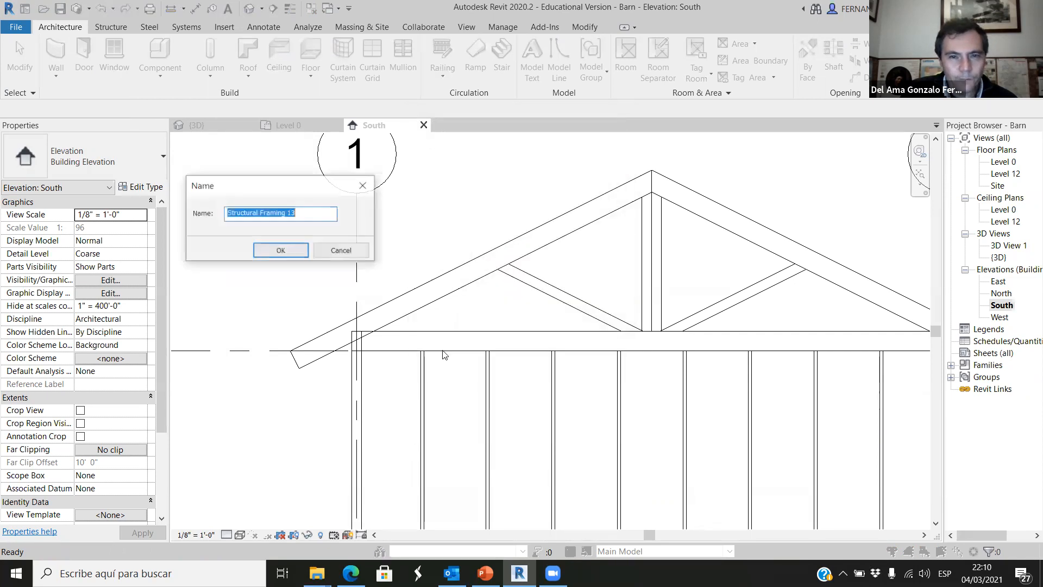
left_click(281, 252)
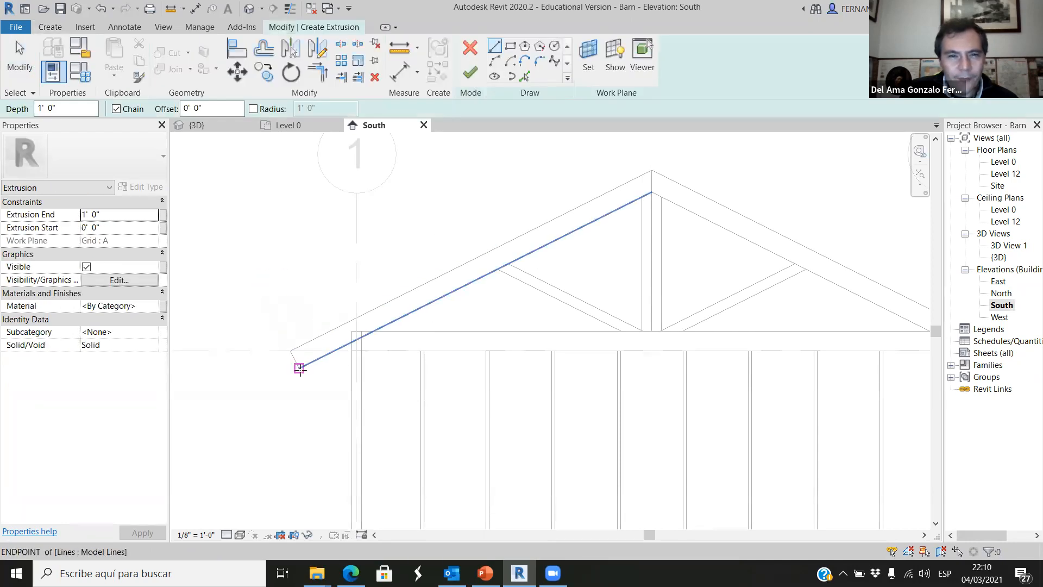
Create an extrusion from a rectangle about 2'-5" by 3'-8" standing on the rafter's upper eave end, perpendicular to its slope.
scroll(285, 349, "up", 2)
scroll(286, 350, "up", 2)
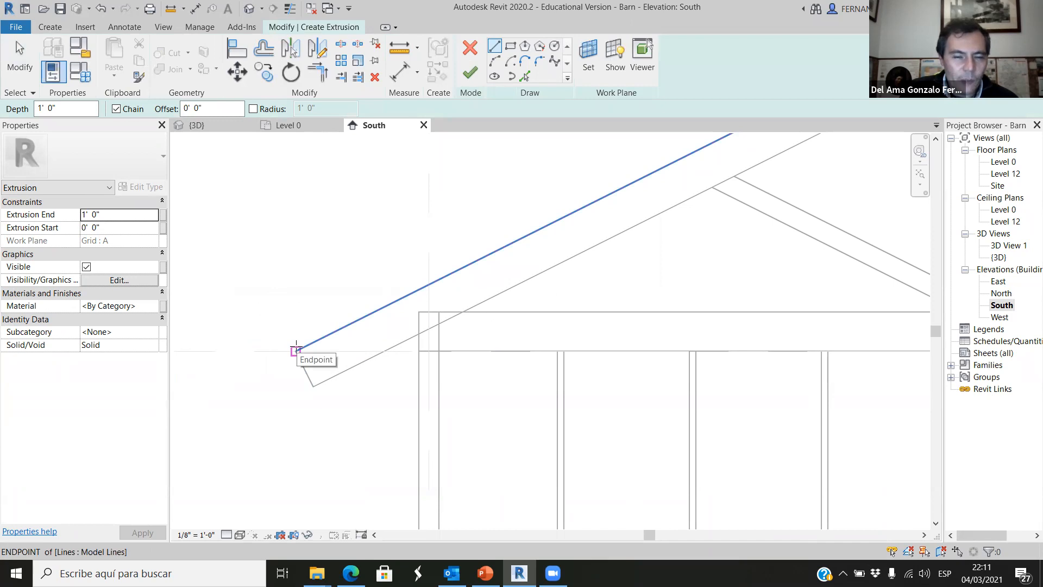
left_click(296, 349)
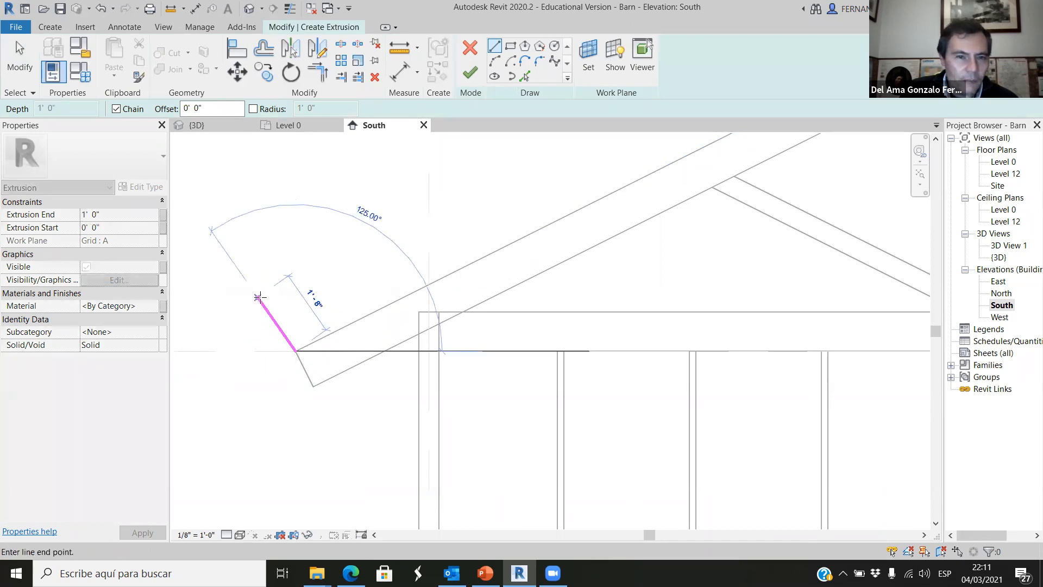
left_click(232, 220)
left_click(316, 178)
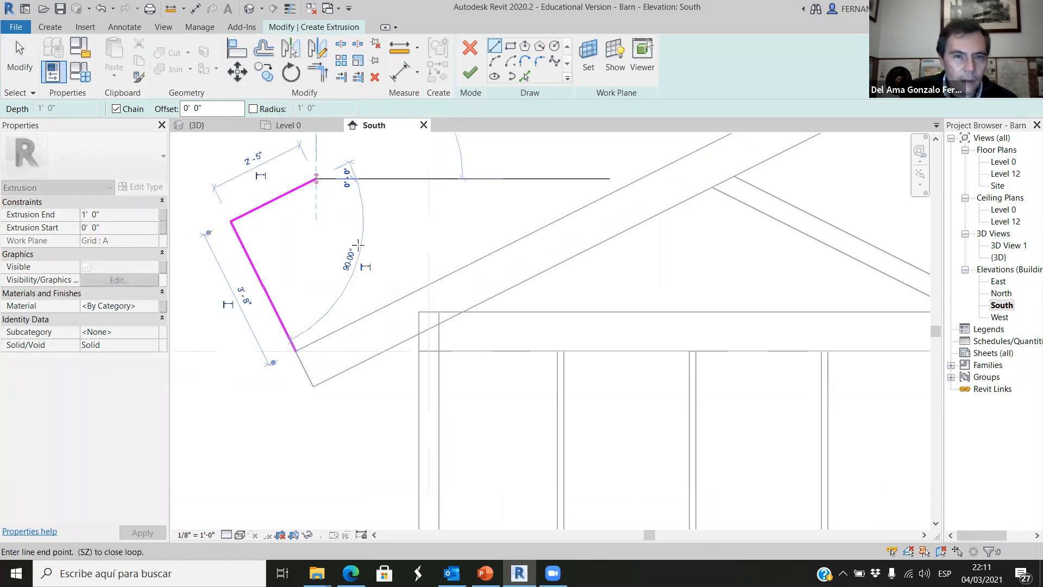
left_click(379, 304)
left_click(296, 349)
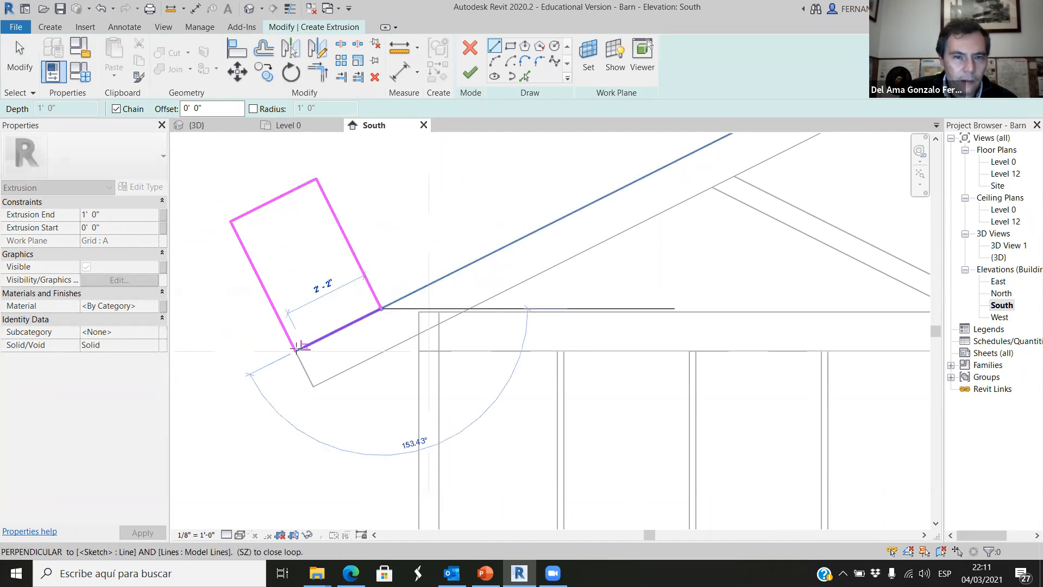
left_click(470, 72)
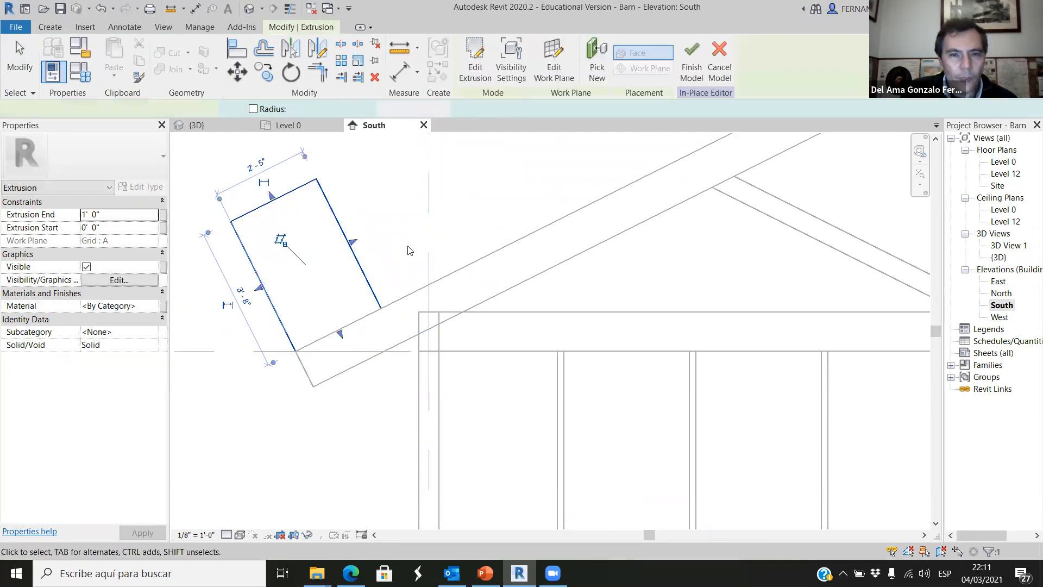
In the 3D view, stretch the test extrusion lengthwise along the eave to a depth of about 13' 4".
scroll(402, 255, "down", 5)
left_click(242, 129)
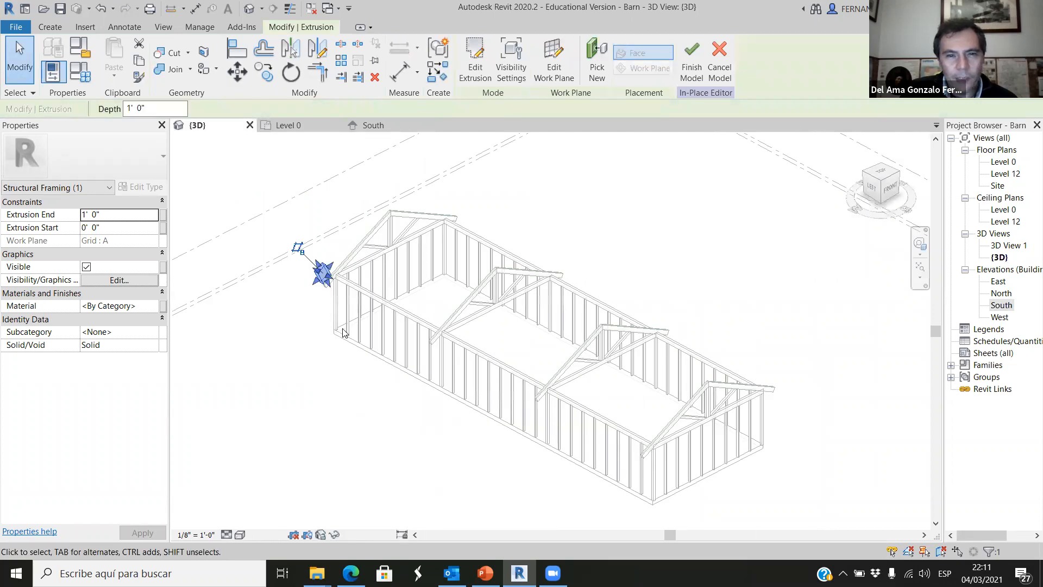
left_click(292, 335)
scroll(308, 281, "up", 5)
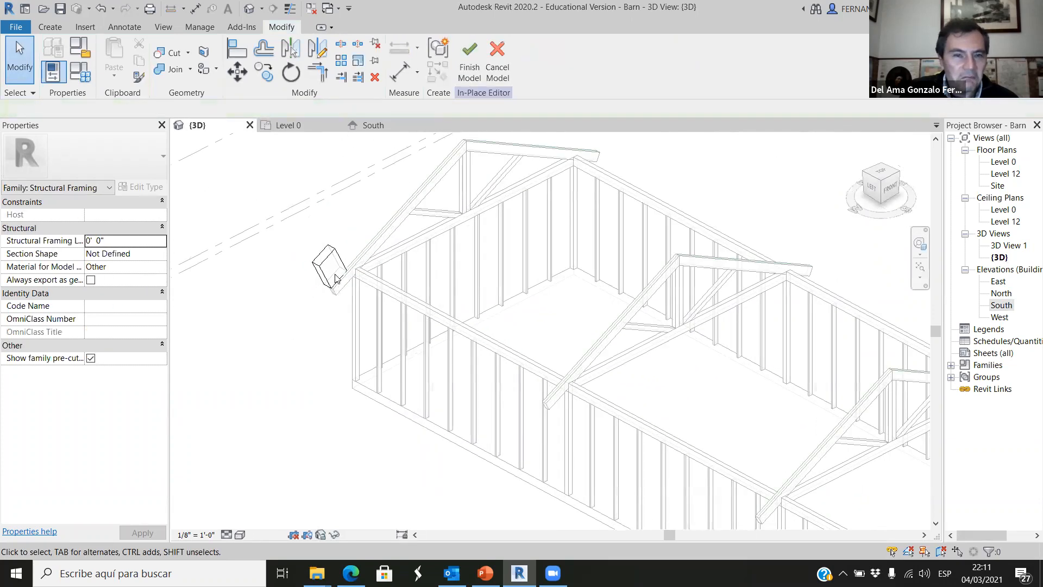
left_click(339, 272)
left_click_drag(414, 306, 472, 333)
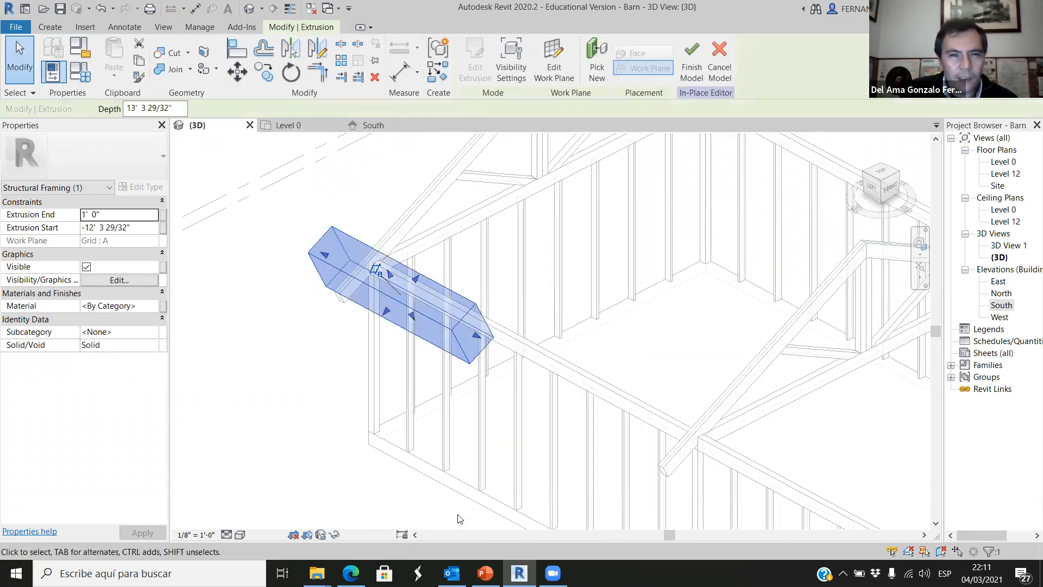
Undo the extrusion's stretching and its creation.
left_click(251, 463)
key("ctrl+z")
key("ctrl+z")
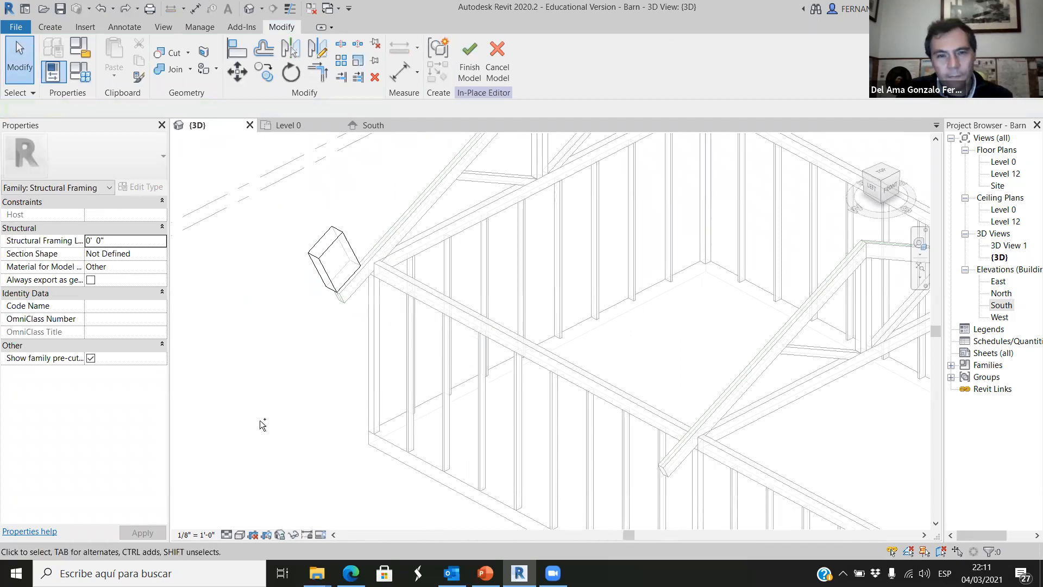
key("ctrl+z")
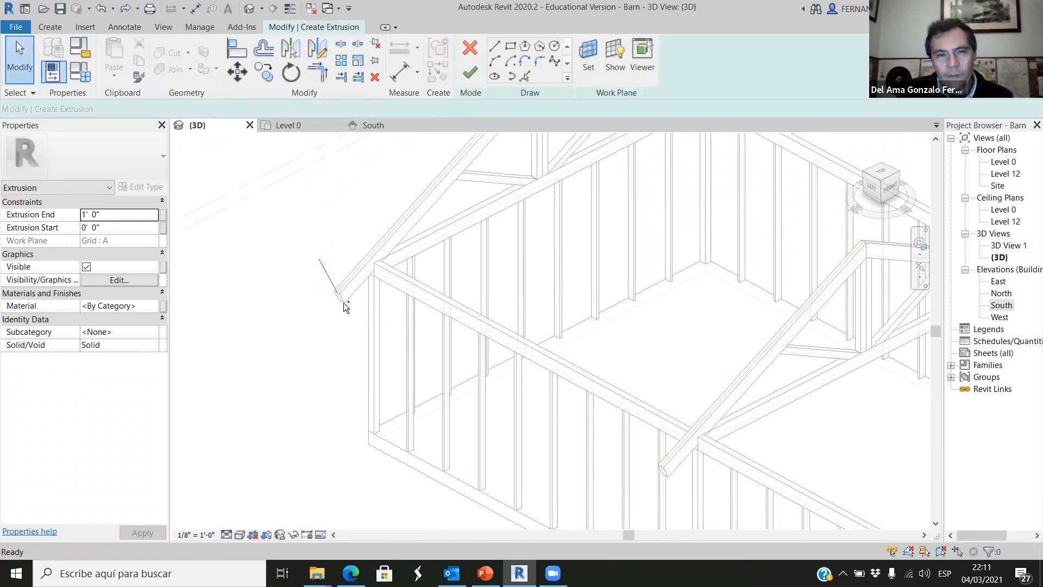
Quit the in-place family, discarding its changes, and return to the South elevation.
left_click(496, 63)
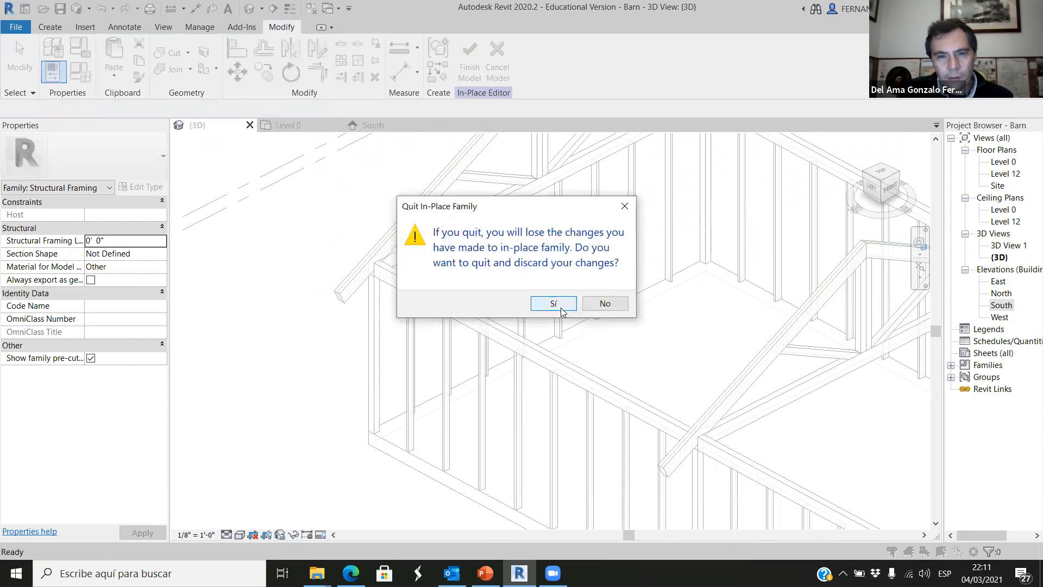
left_click(553, 303)
left_click(373, 125)
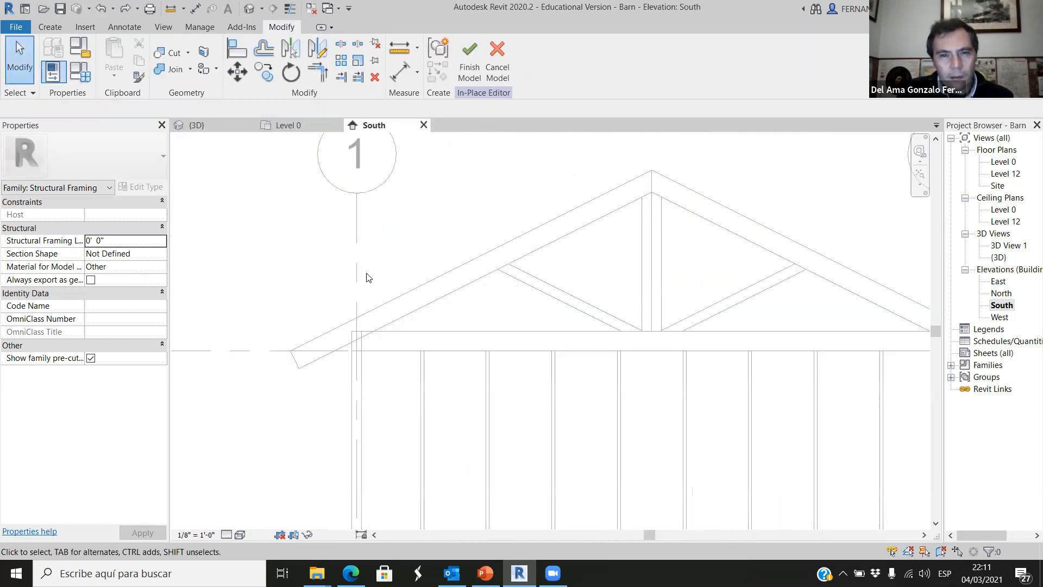
left_click(496, 62)
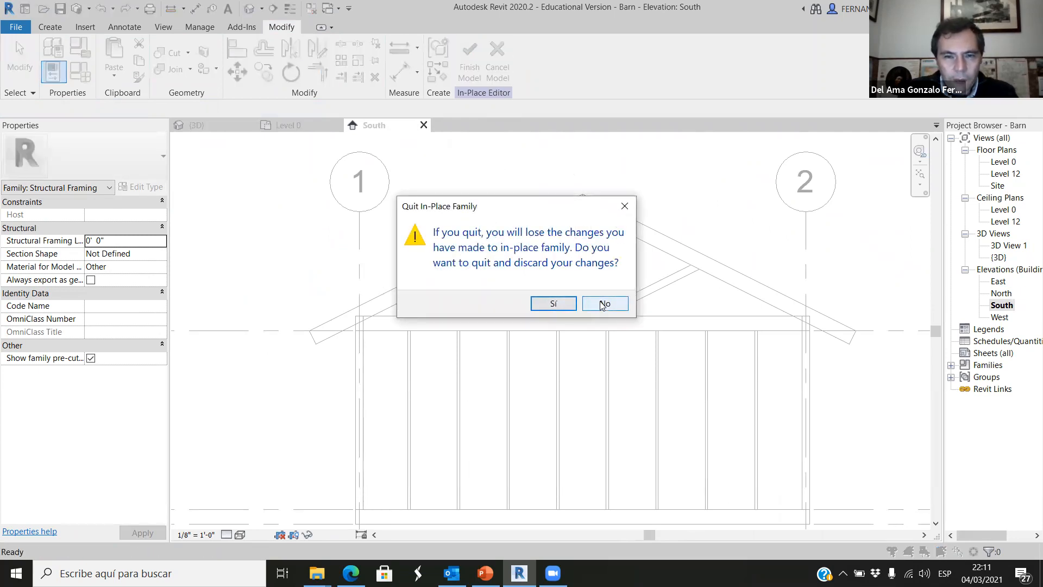
left_click(561, 305)
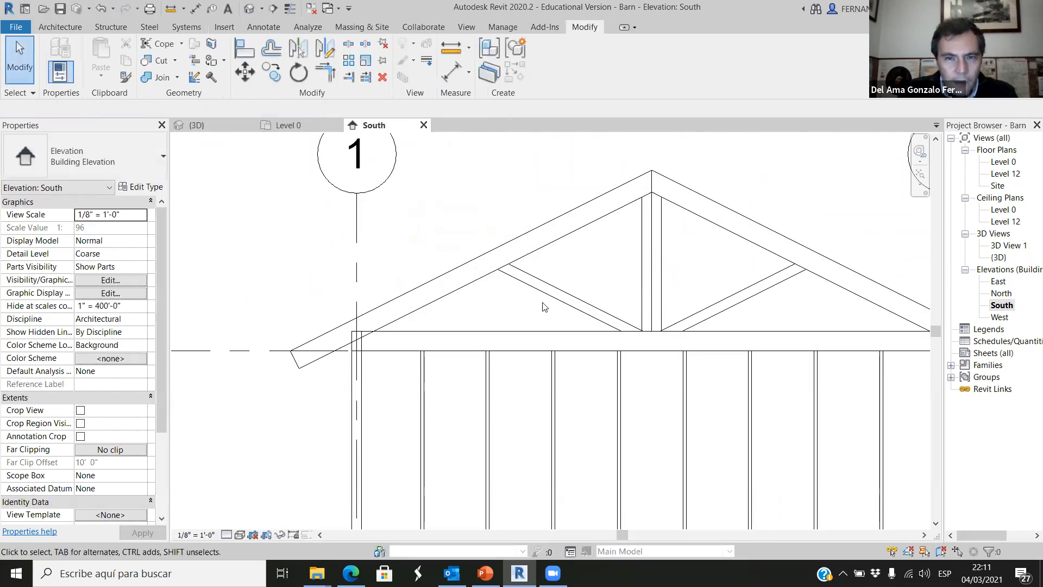
Create a new in-place model component in the Structural Framing category, keeping the default name.
scroll(343, 258, "down", 1)
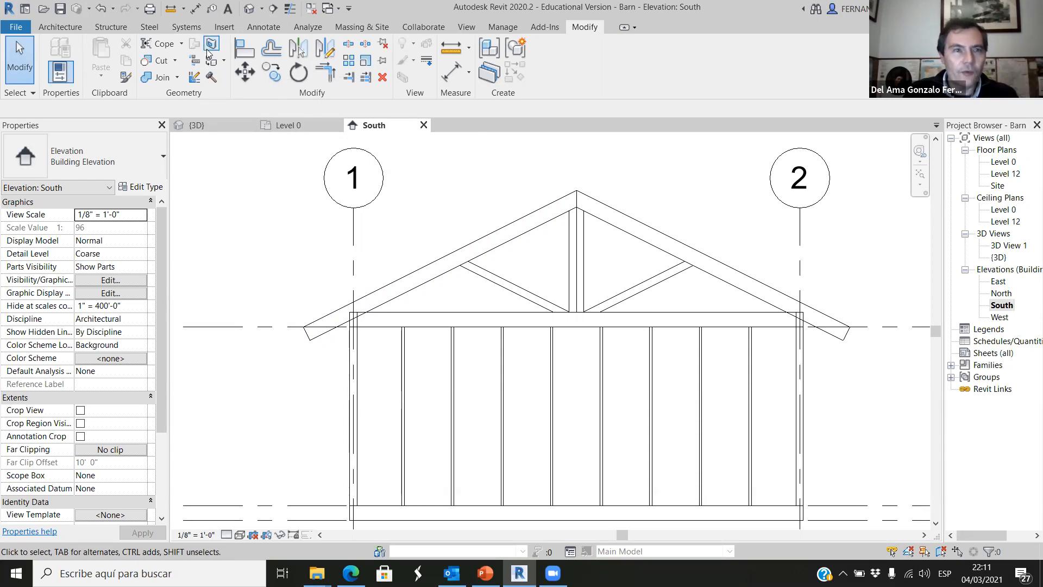
left_click(76, 29)
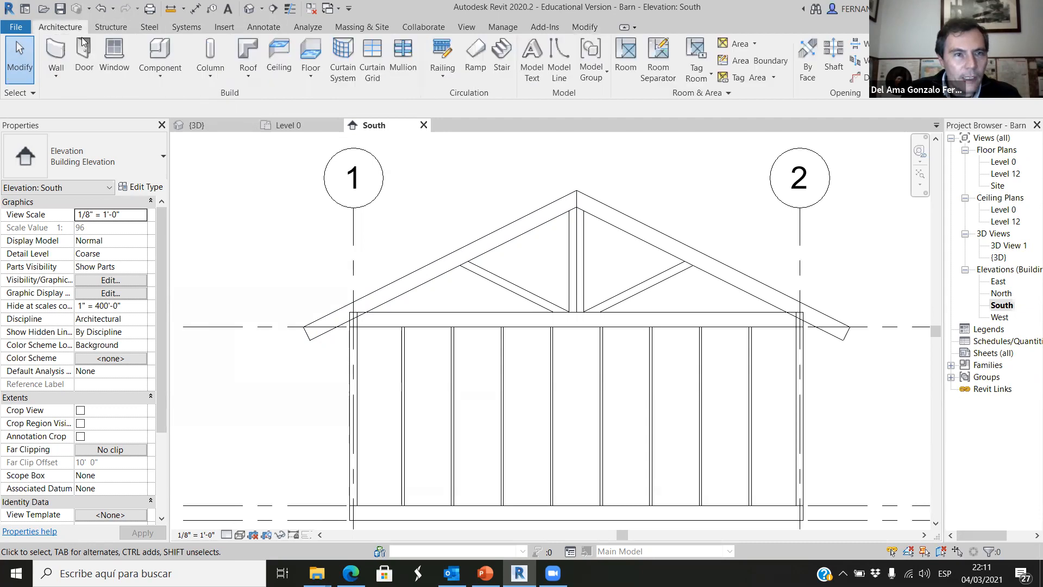
left_click(163, 74)
left_click(179, 130)
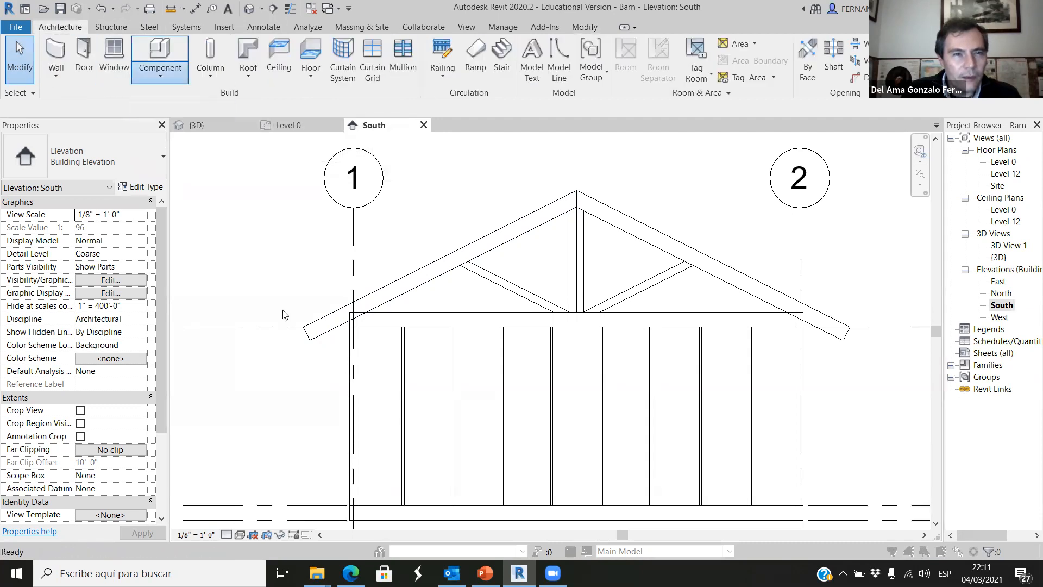
scroll(532, 255, "down", 8)
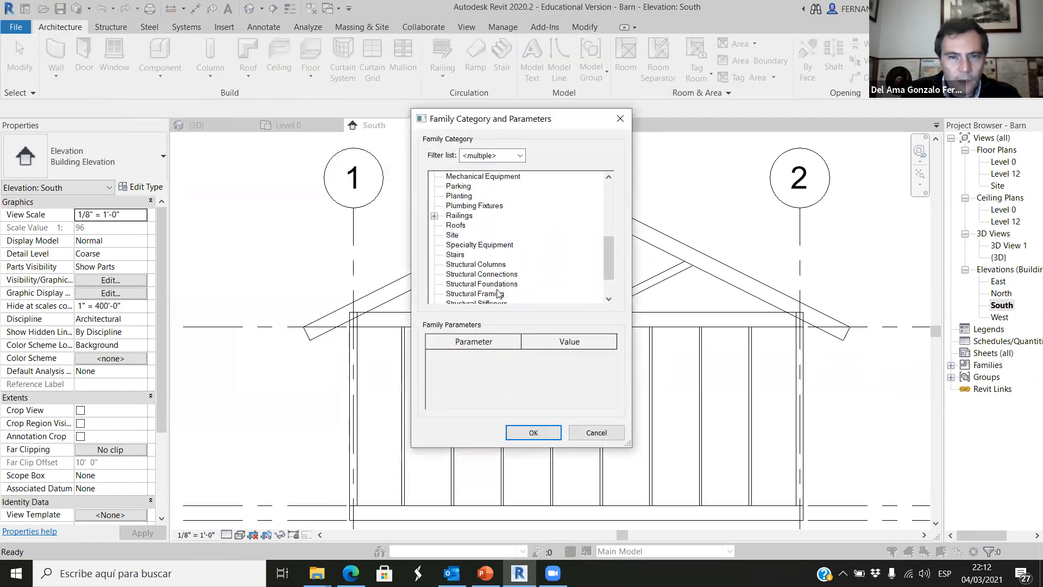
left_click(475, 254)
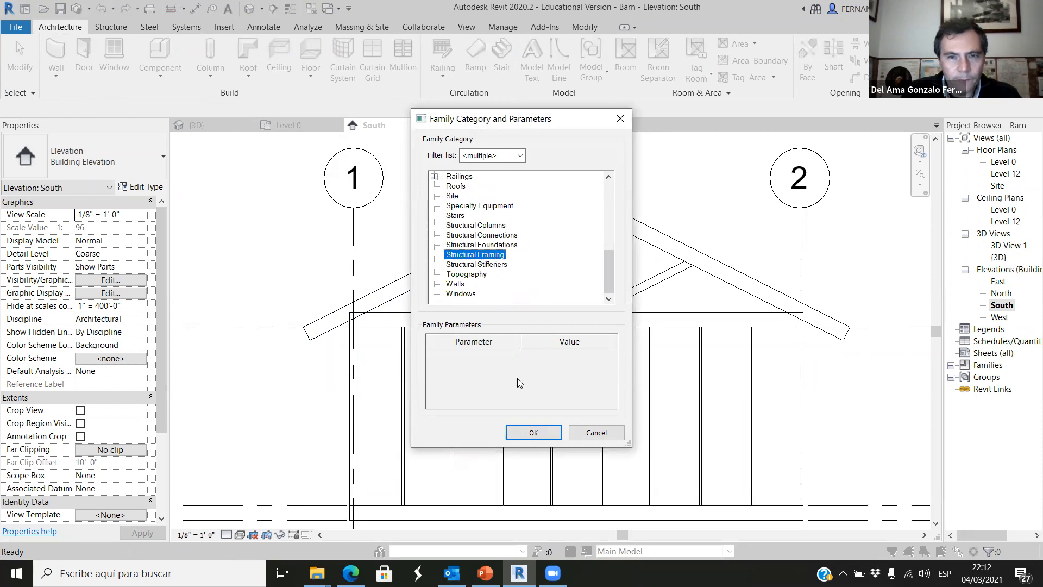
left_click(532, 432)
left_click(281, 251)
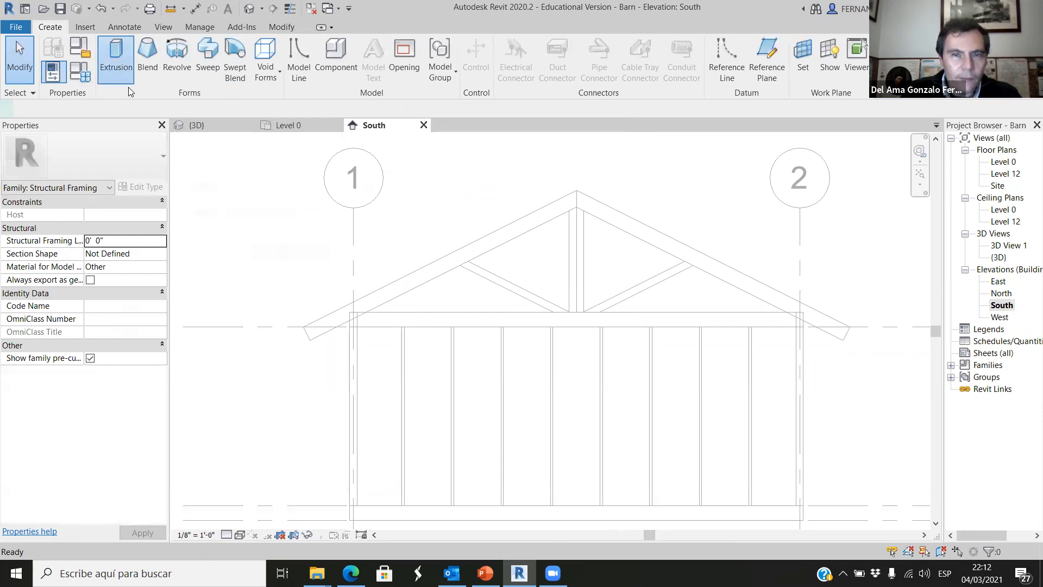
Start an extrusion and set its work plane to Grid : D.
left_click(117, 62)
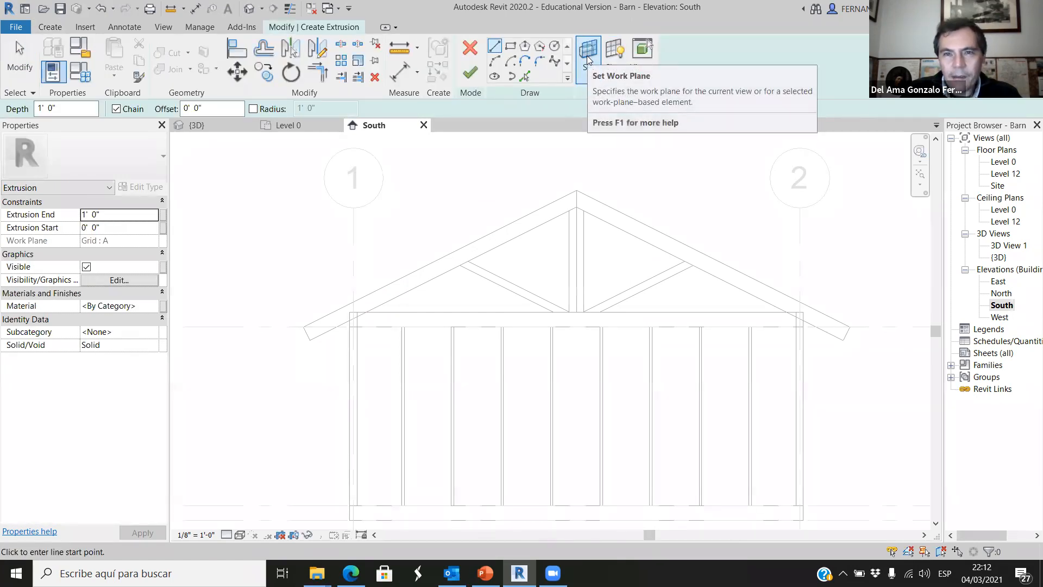
left_click(586, 55)
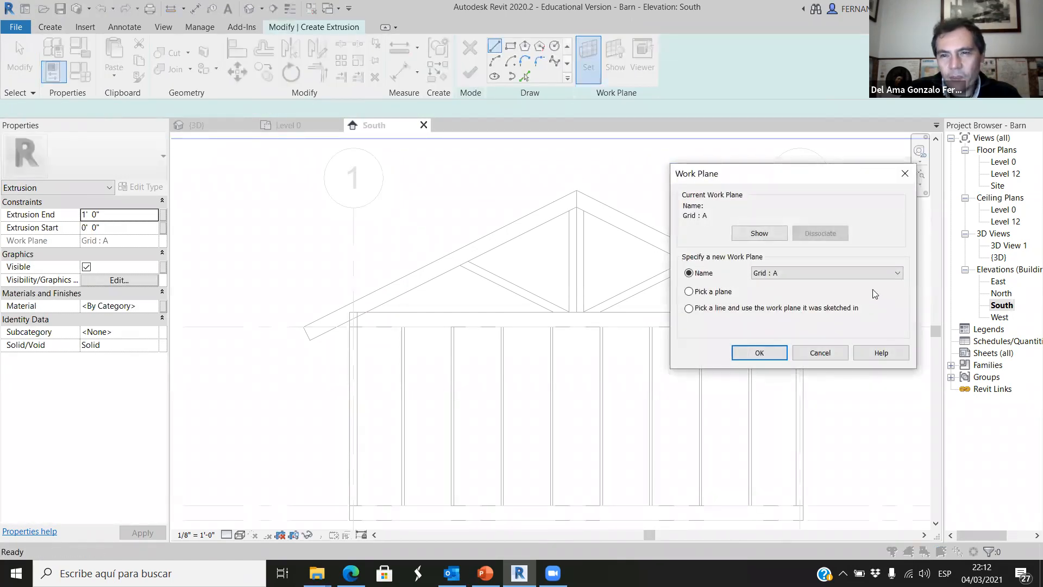
left_click(876, 273)
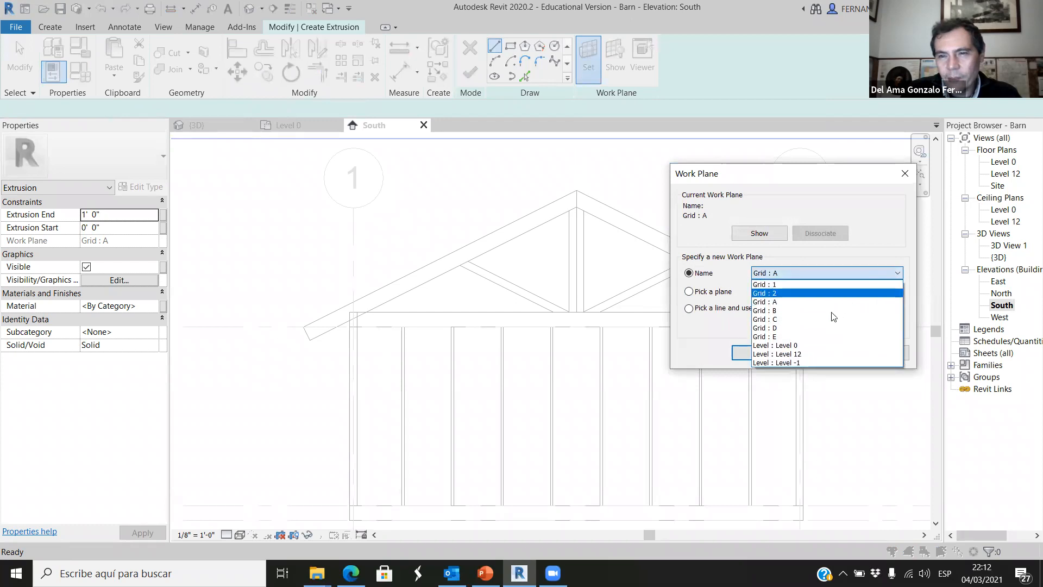
left_click(783, 329)
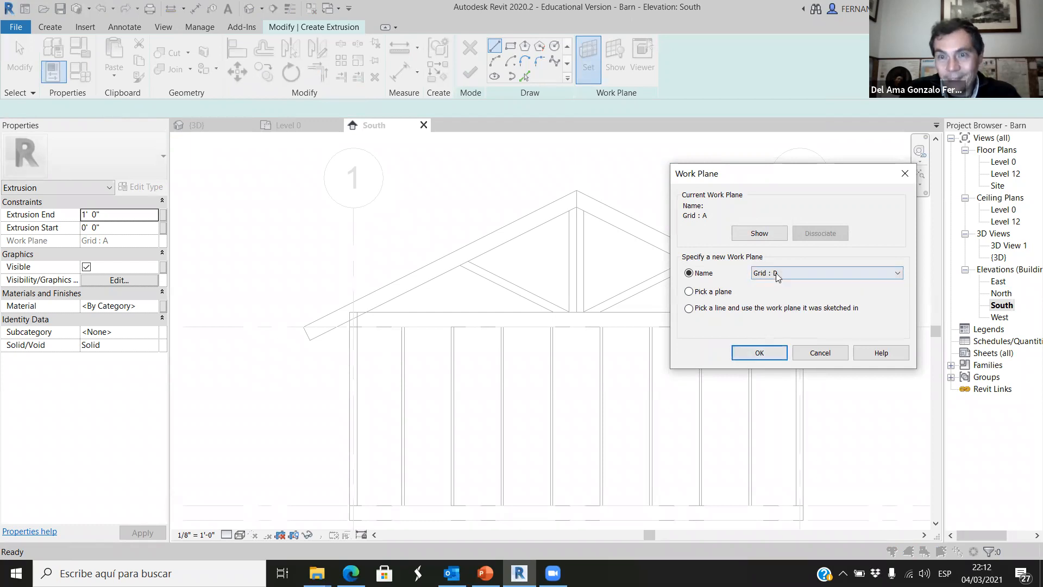
left_click(759, 352)
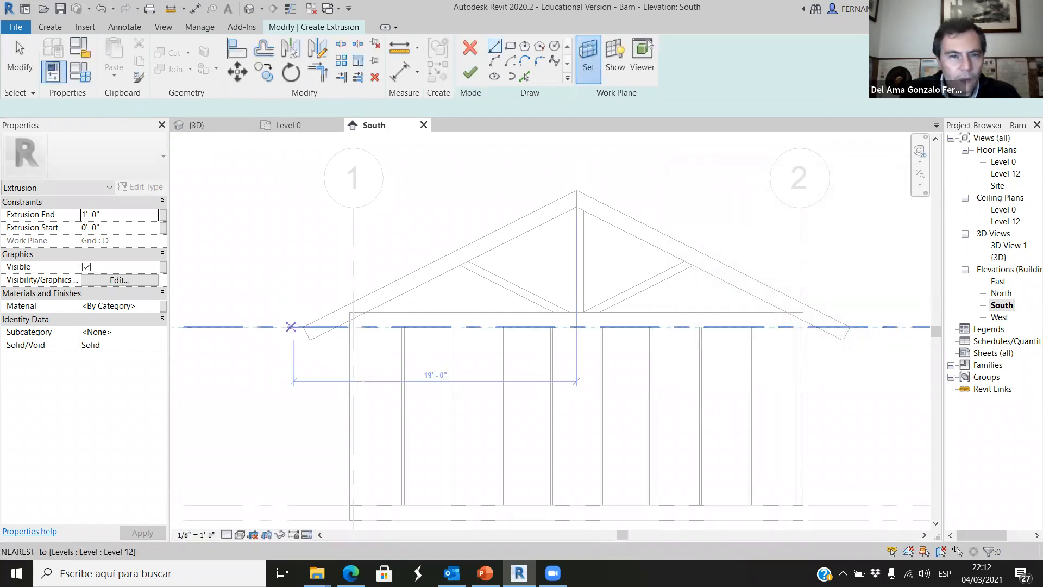
Sketch a closed 2" by 6" rectangle standing perpendicular on the rafter's top edge at its lower left end, and finish the extrusion.
scroll(310, 309, "up", 3)
scroll(307, 342, "up", 4)
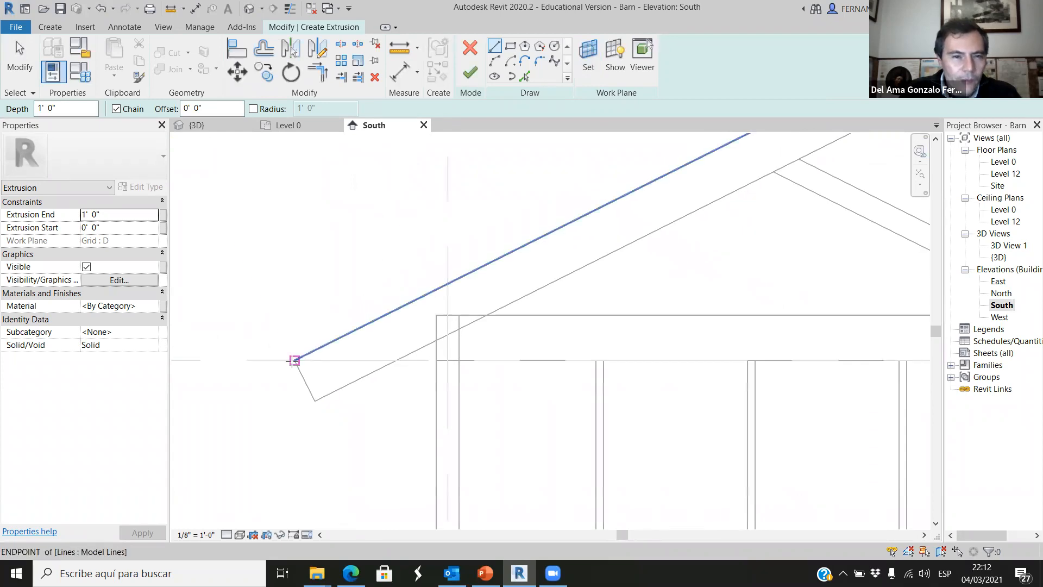
left_click(289, 362)
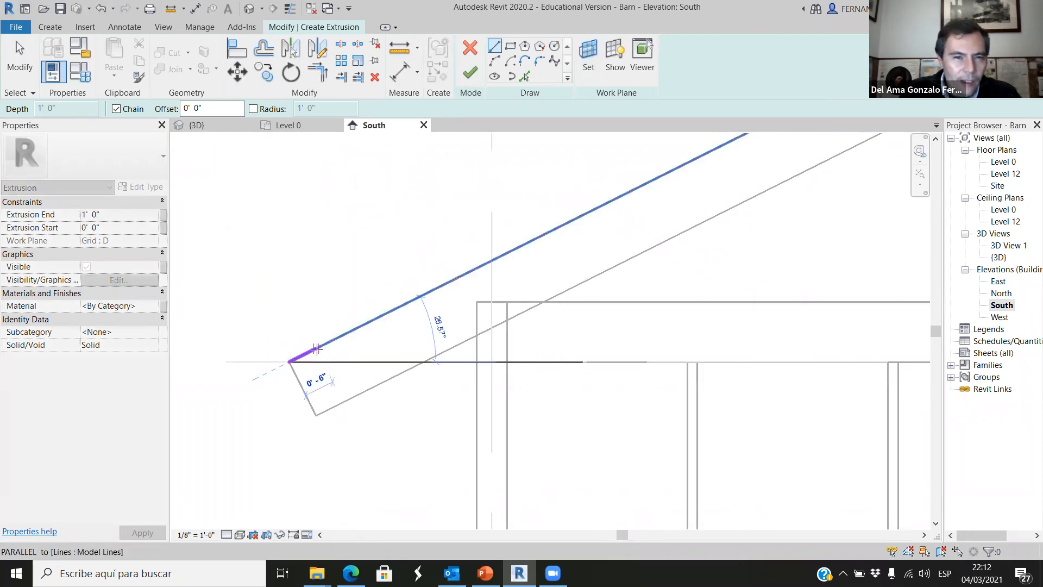
scroll(317, 349, "up", 3)
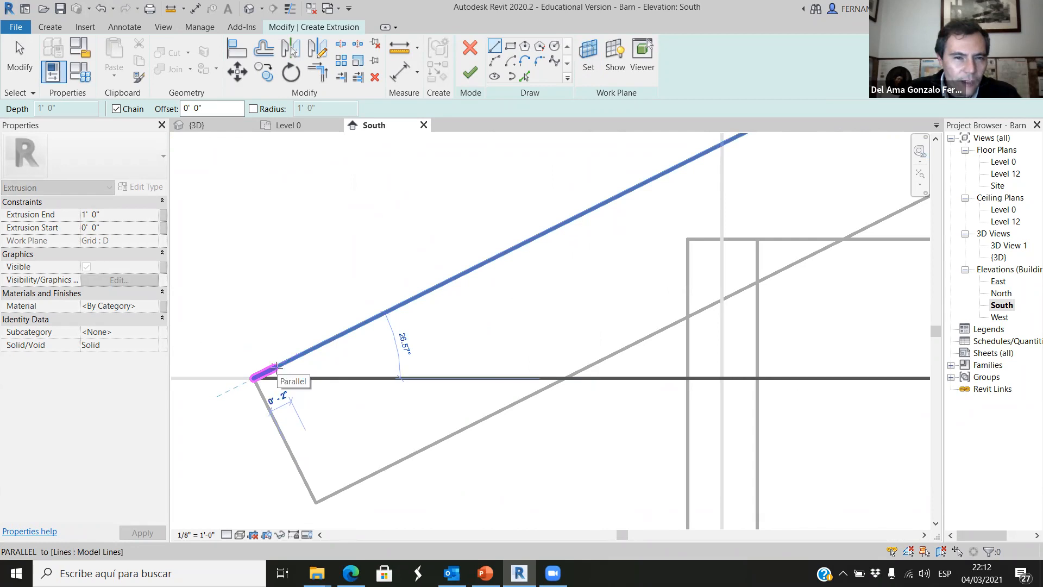
left_click(278, 367)
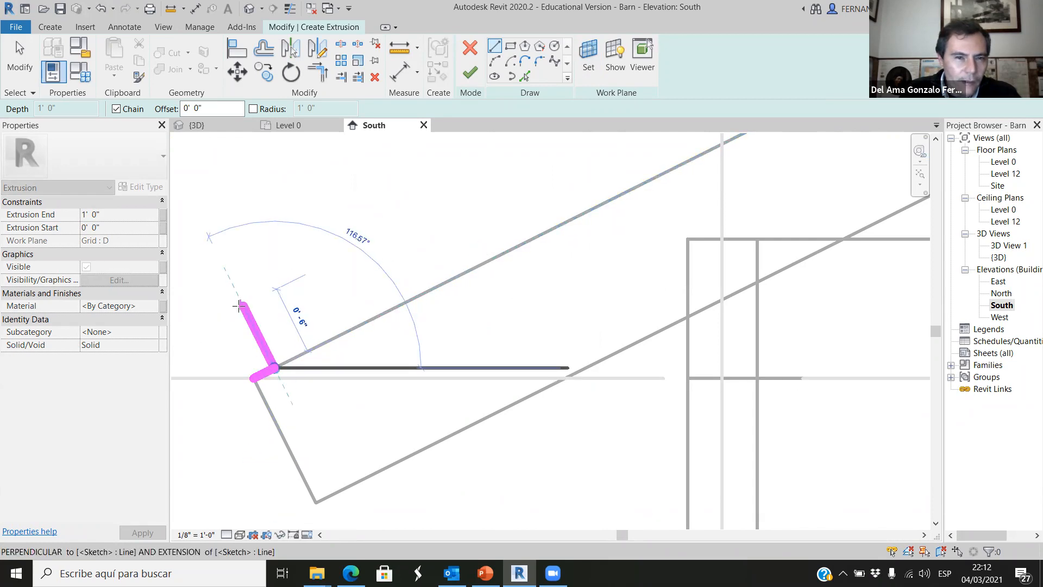
scroll(477, 298, "down", 3)
scroll(414, 286, "up", 3)
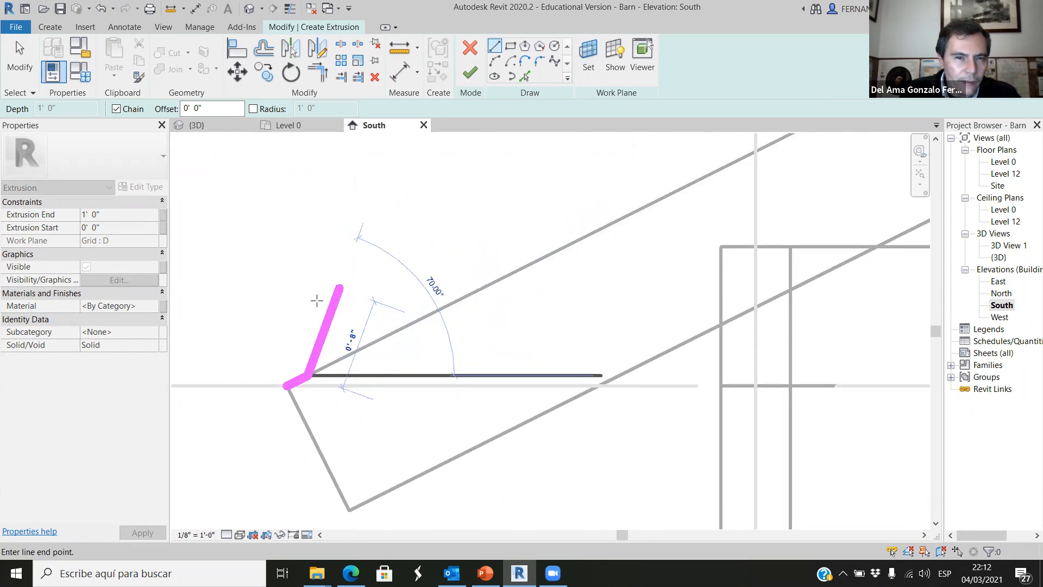
scroll(318, 296, "up", 1)
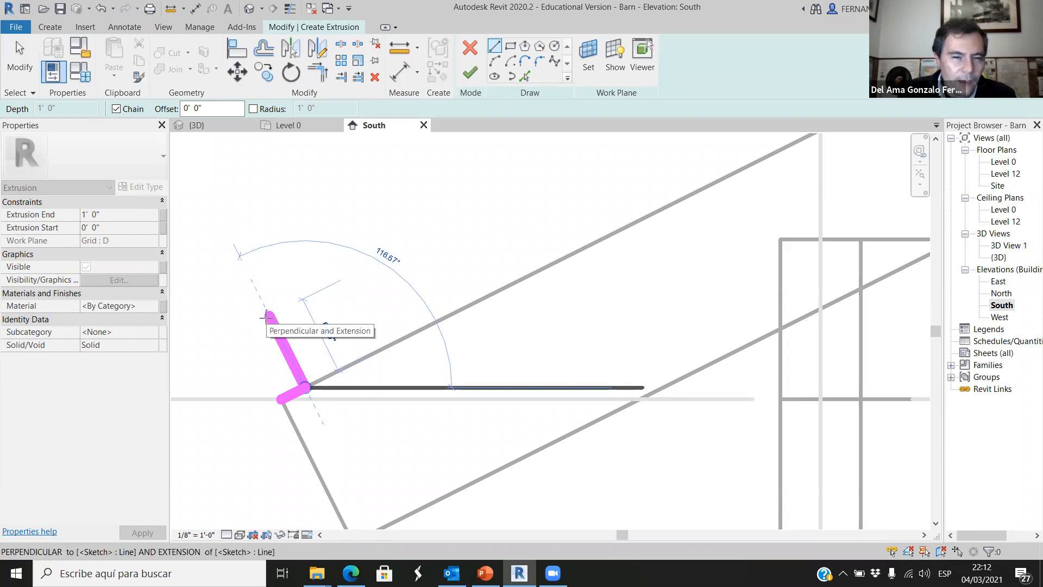
left_click(268, 315)
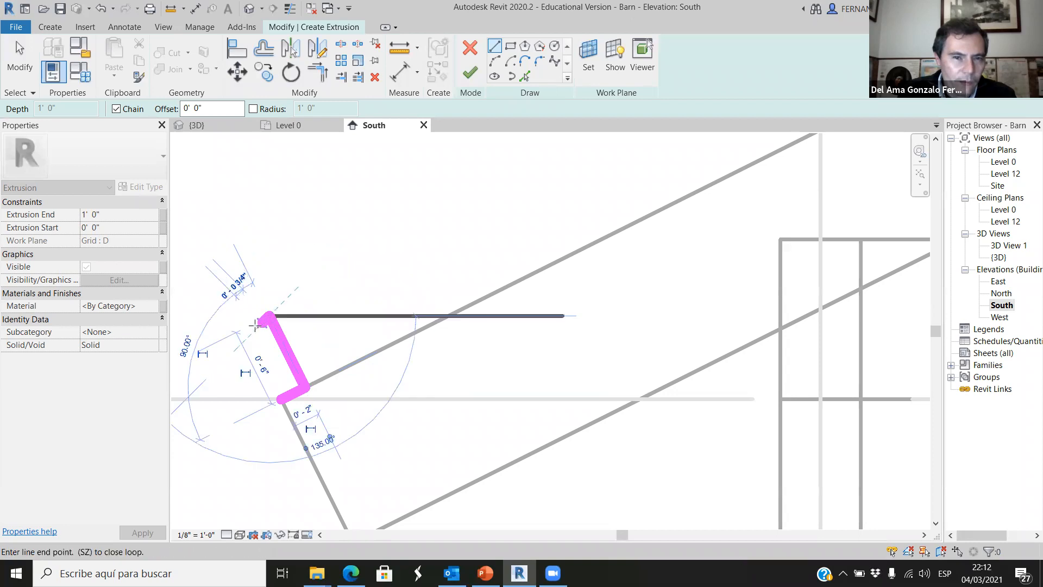
left_click(246, 327)
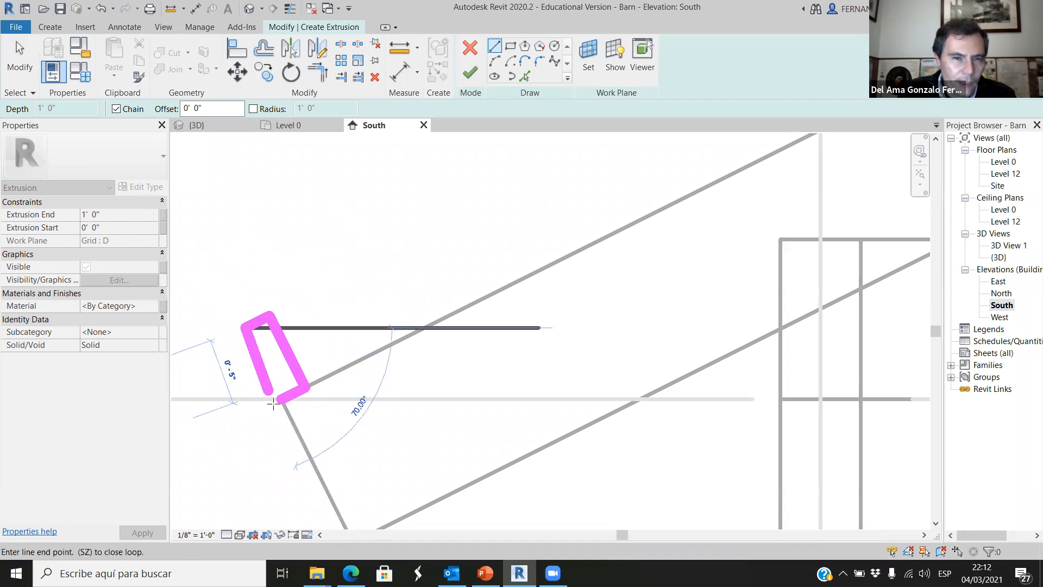
left_click(280, 401)
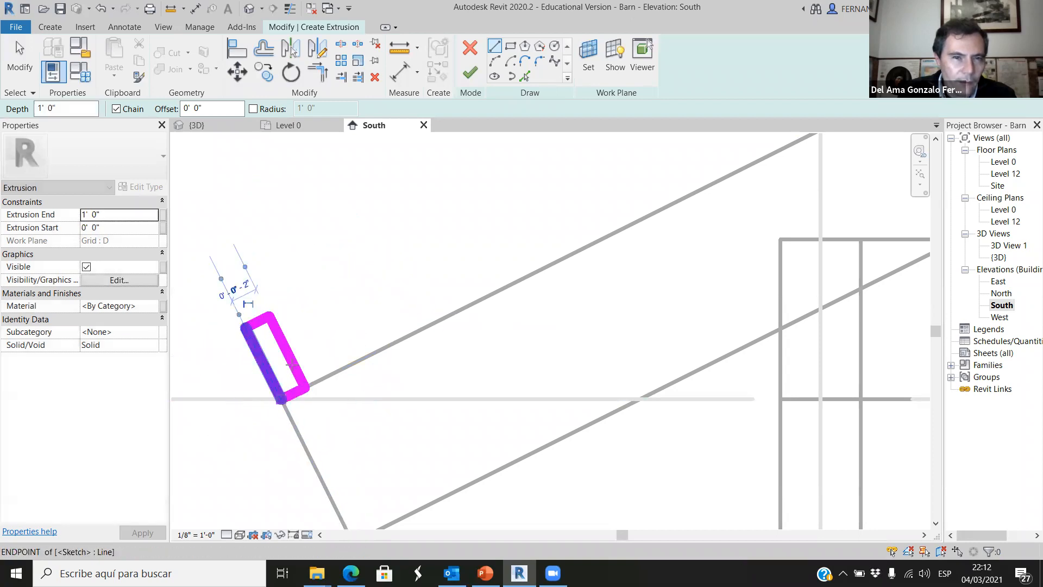
left_click(470, 73)
scroll(477, 284, "down", 4)
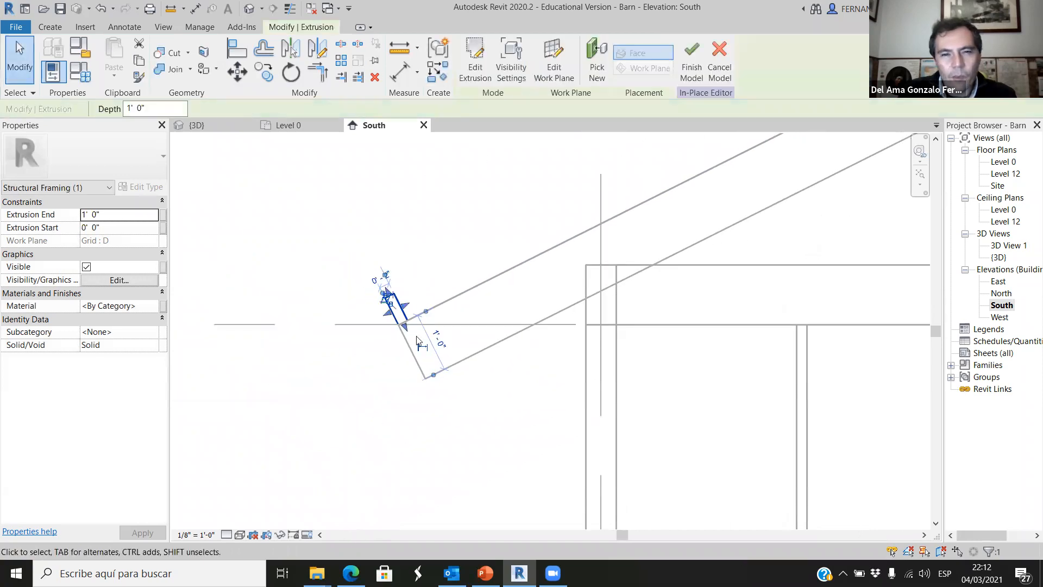
In the 3D view, stretch the near end of the extrusion to the outer face of the first truss, giving an Extrusion Start of -0' 3".
left_click(374, 390)
left_click(402, 316)
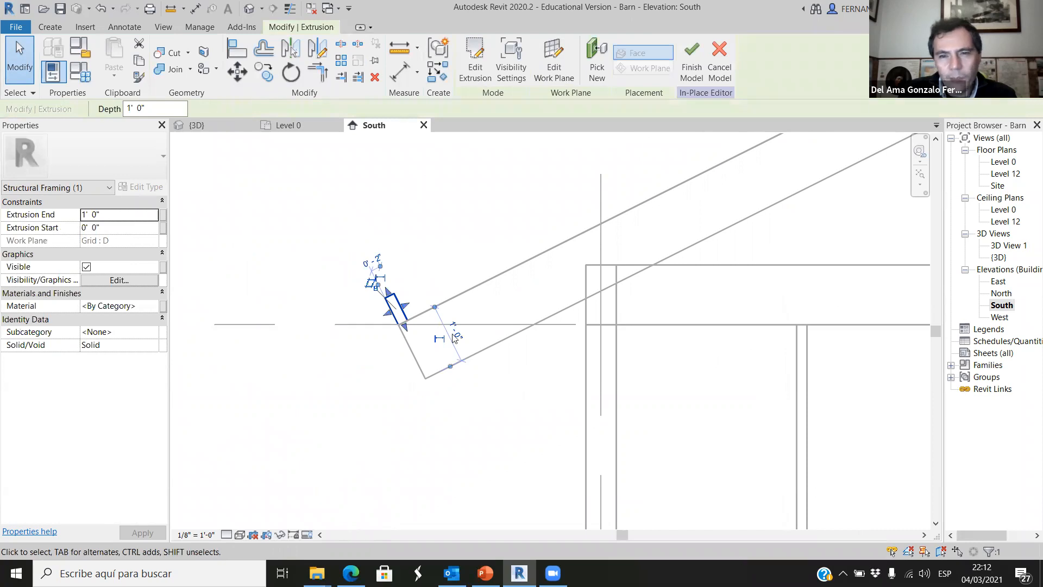
key("ctrl+Tab")
scroll(444, 298, "down", 3)
scroll(647, 429, "up", 5)
scroll(703, 456, "up", 10)
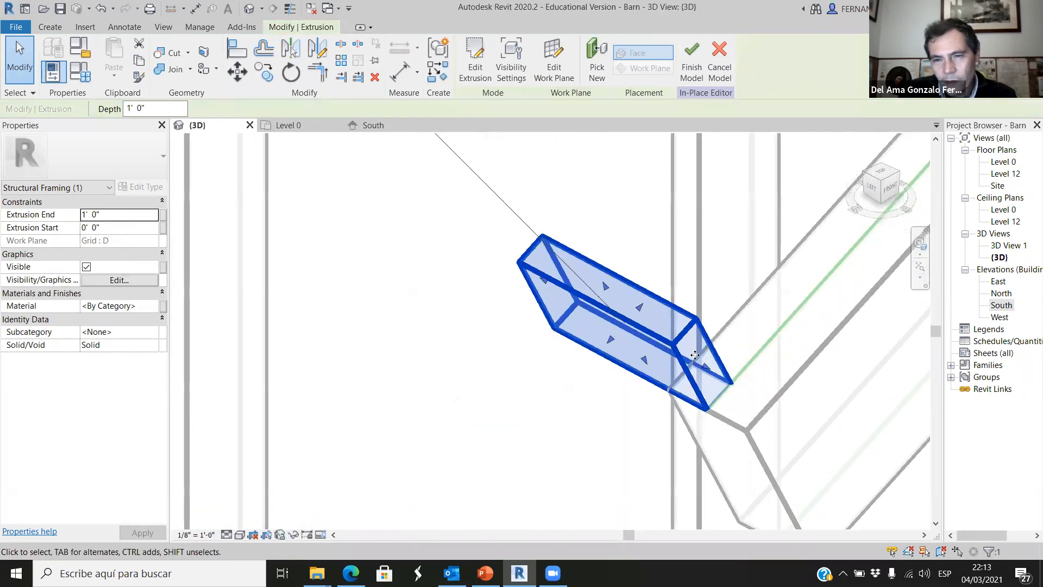
scroll(694, 355, "up", 3)
left_click_drag(696, 349, 782, 401)
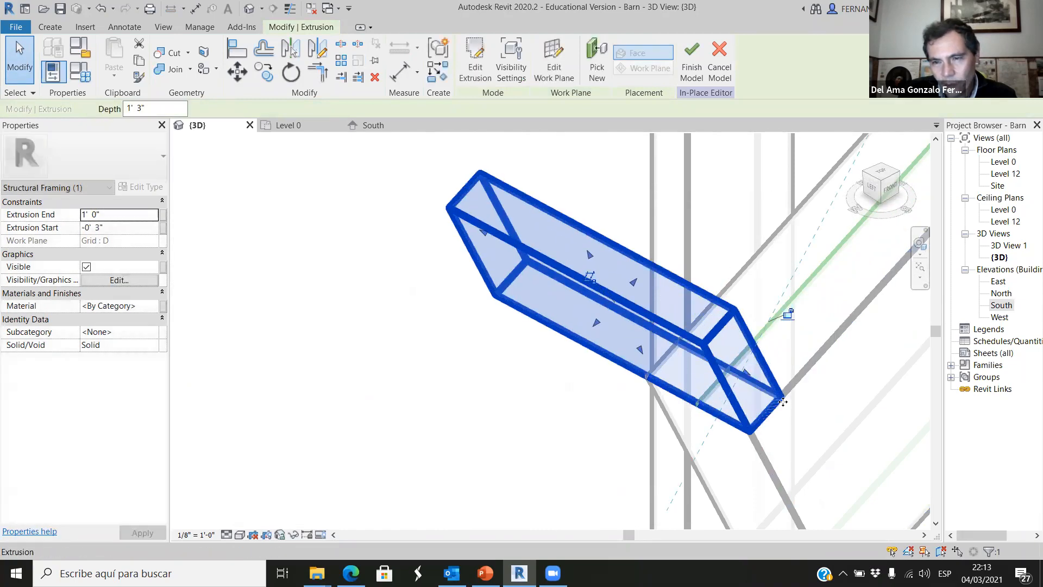
Stretch the extrusion's far end along the barn to the outer face of the last truss, giving an Extrusion End of 90' 3".
scroll(785, 402, "down", 4)
left_click_drag(662, 328, 337, 140)
scroll(776, 470, "down", 5)
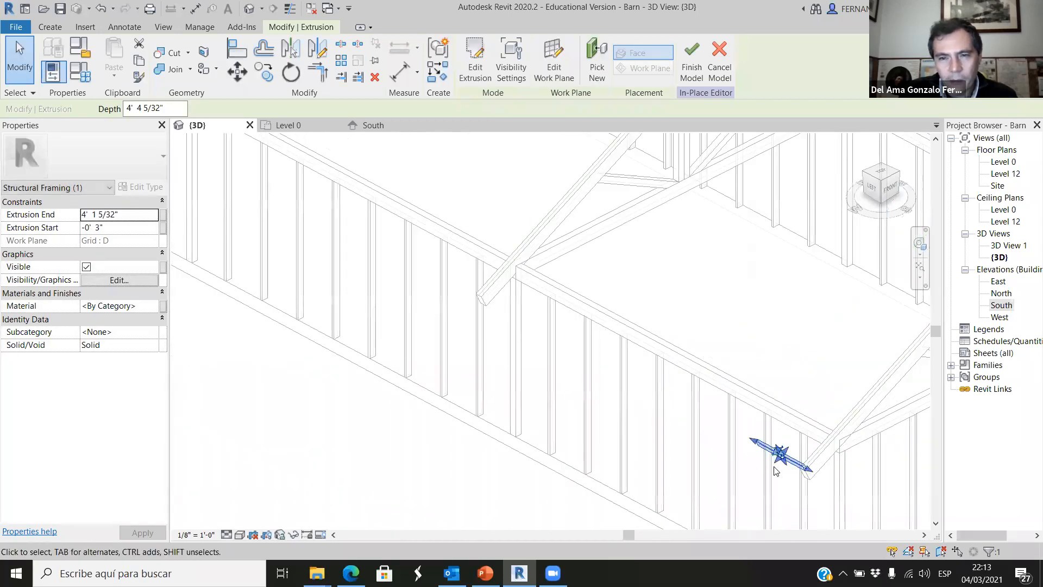
scroll(739, 479, "down", 2)
left_click_drag(741, 458, 218, 185)
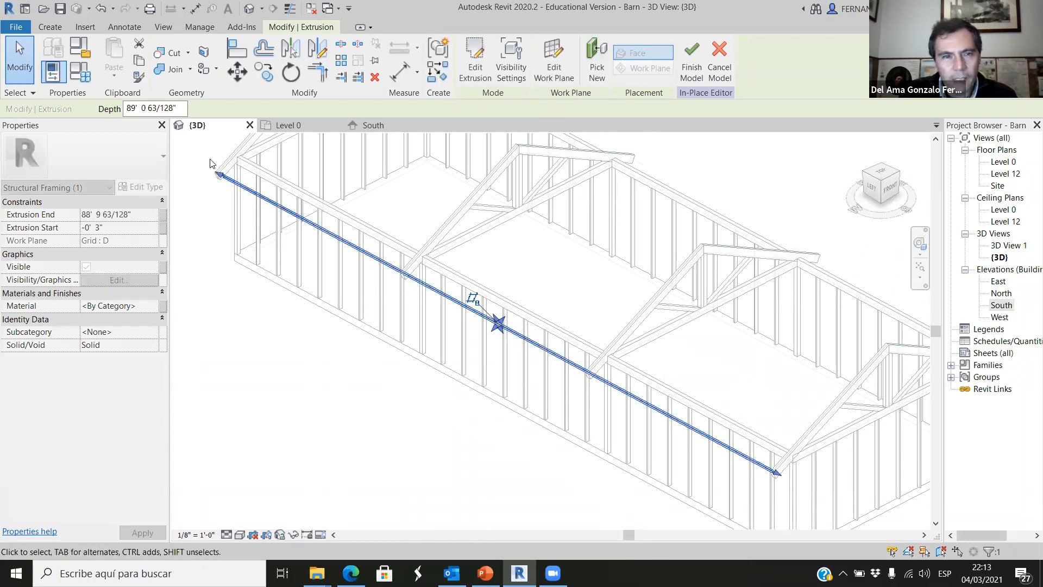
scroll(220, 184, "up", 6)
scroll(357, 317, "up", 2)
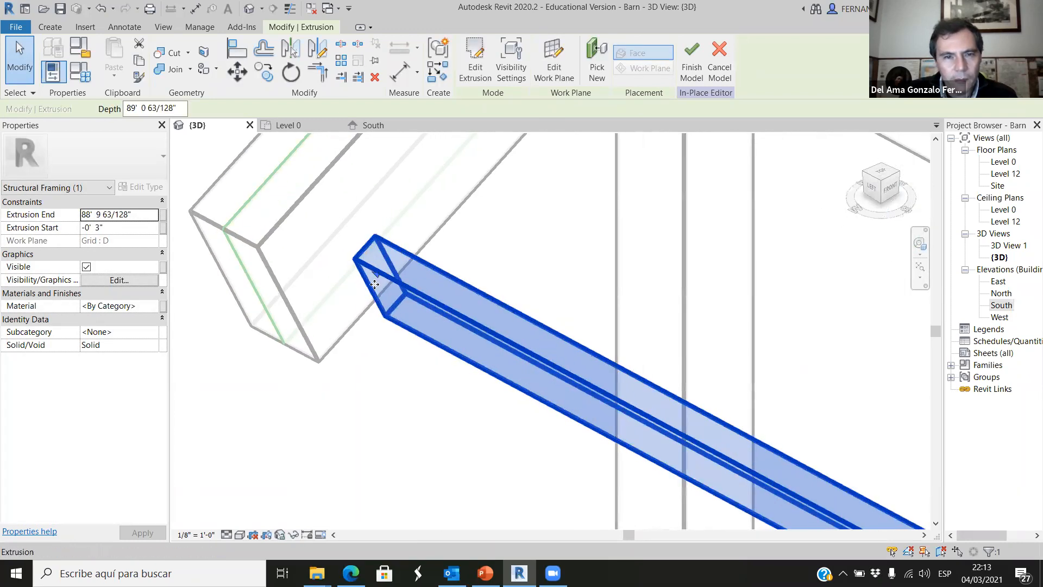
left_click_drag(378, 276, 187, 175)
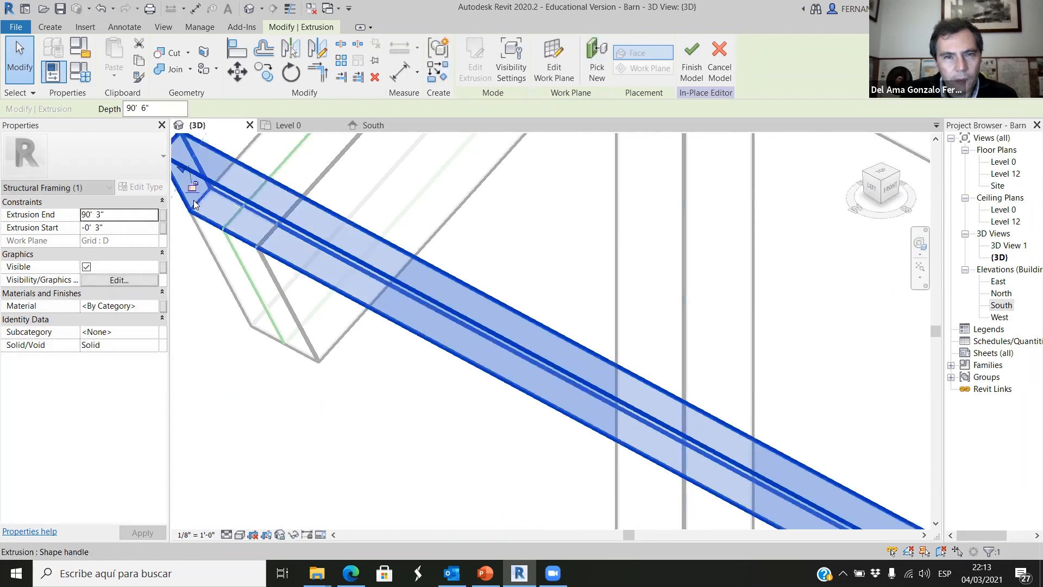
Deselect the extrusion and finish the in-place Structural Framing model.
left_click(407, 489)
scroll(390, 323, "down", 4)
scroll(390, 323, "down", 6)
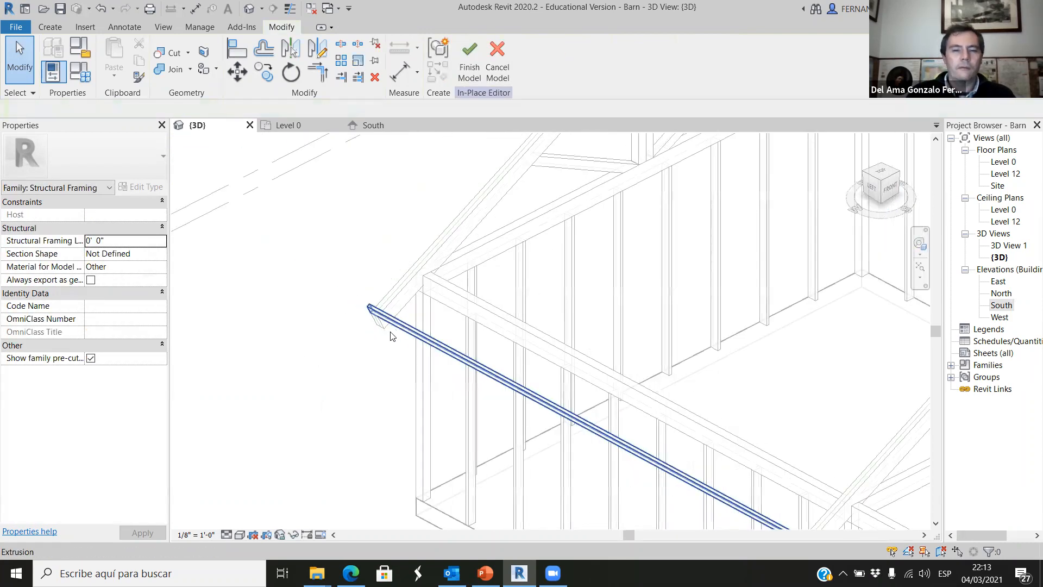
left_click(470, 60)
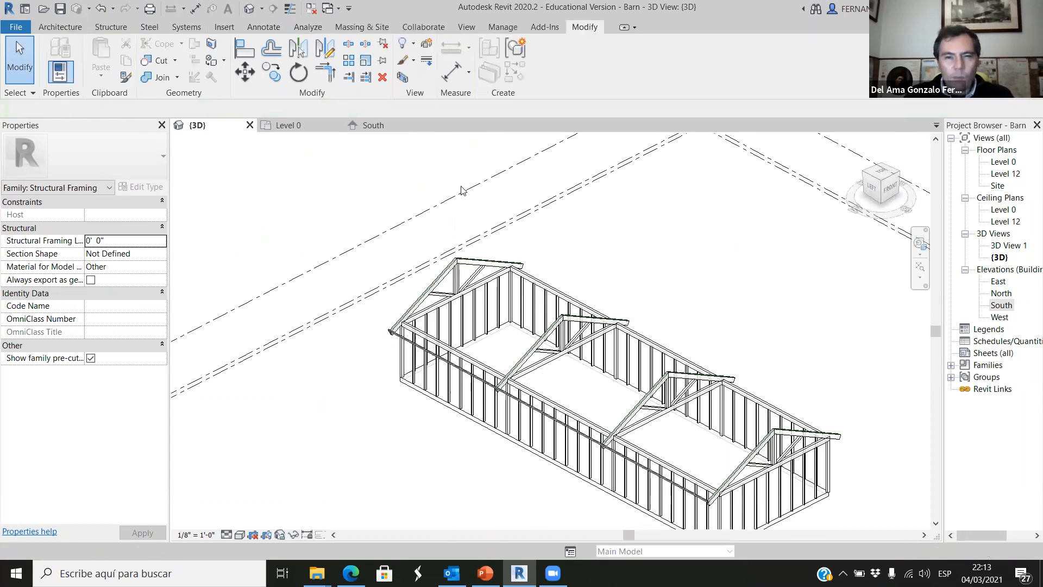
Return to the South elevation and start an array of the new roof member at the left rafter's lower end.
left_click(363, 129)
scroll(531, 405, "down", 4)
scroll(353, 440, "up", 2)
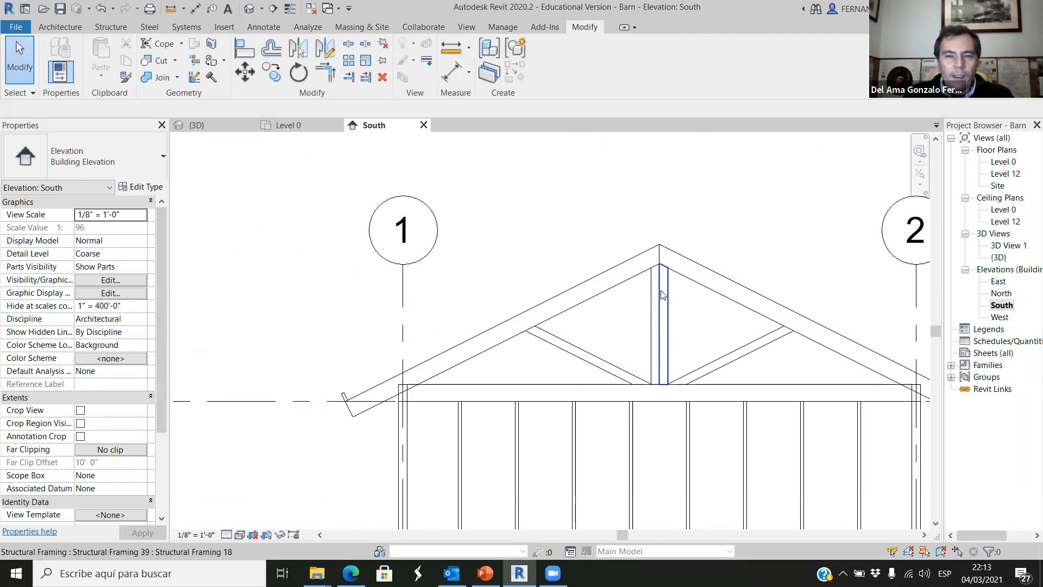
scroll(266, 456, "up", 2)
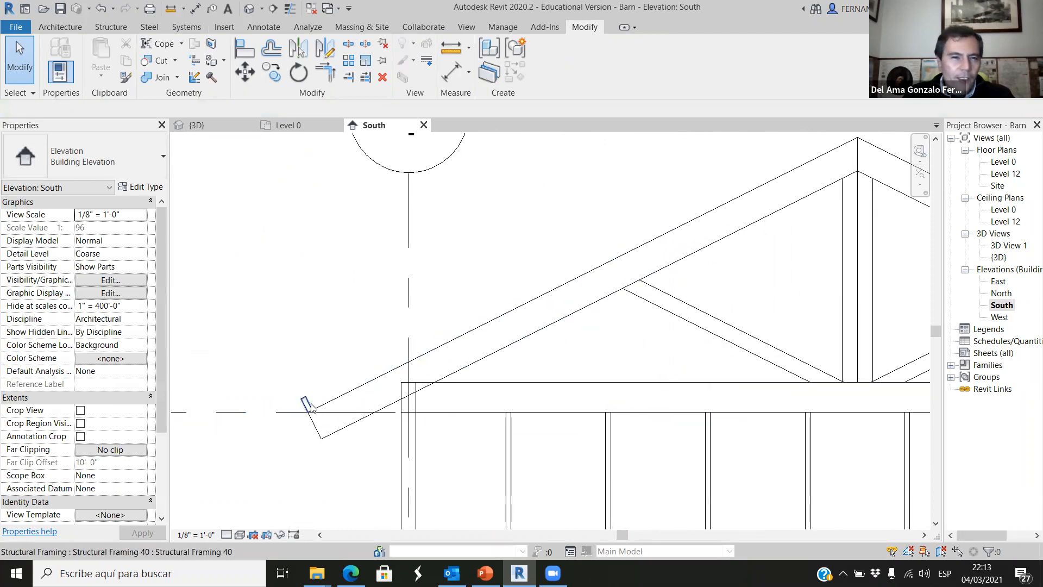
scroll(309, 410, "down", 2)
scroll(307, 421, "up", 3)
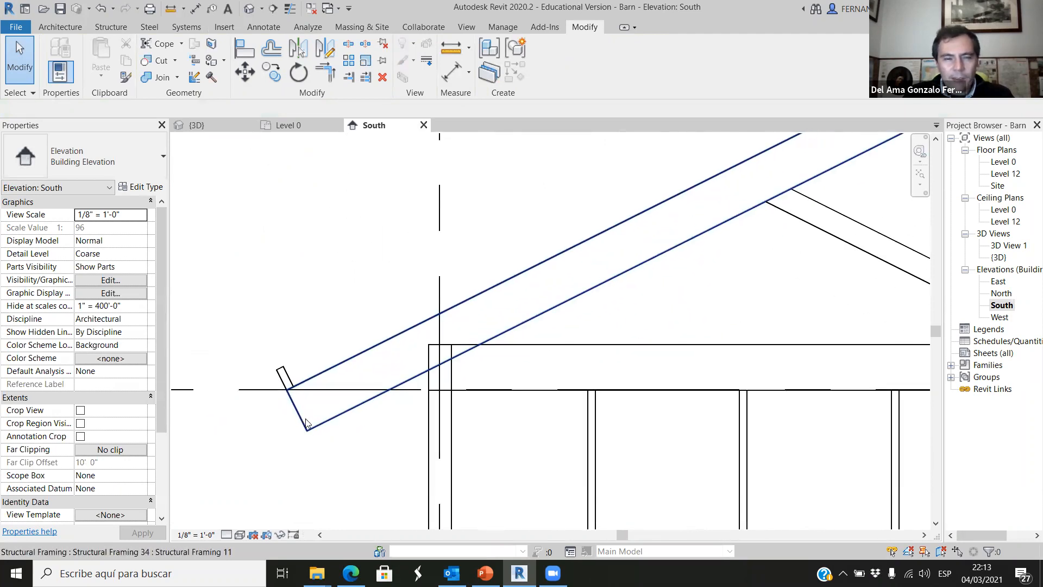
left_click(281, 374)
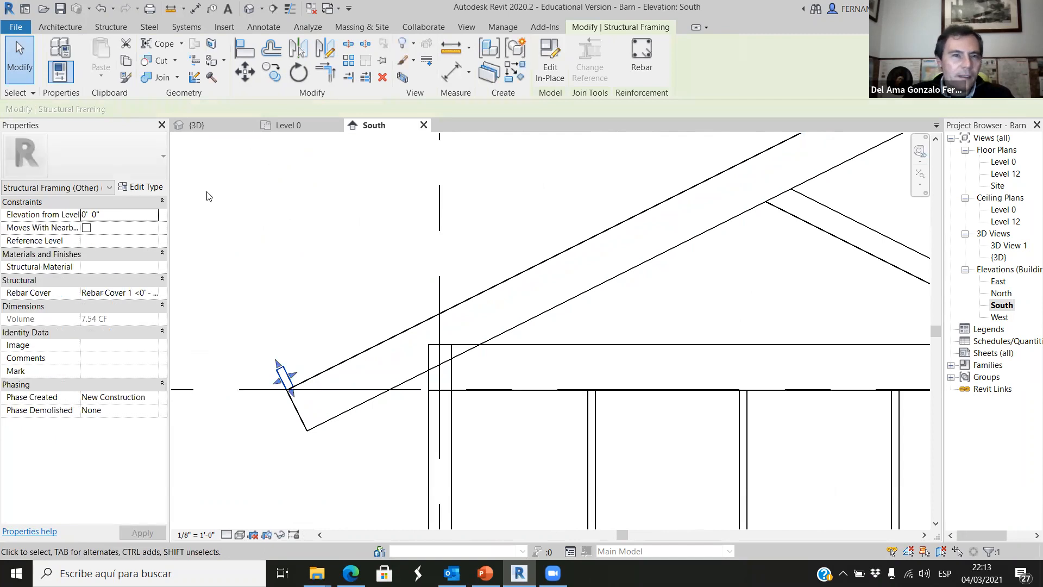
left_click(349, 60)
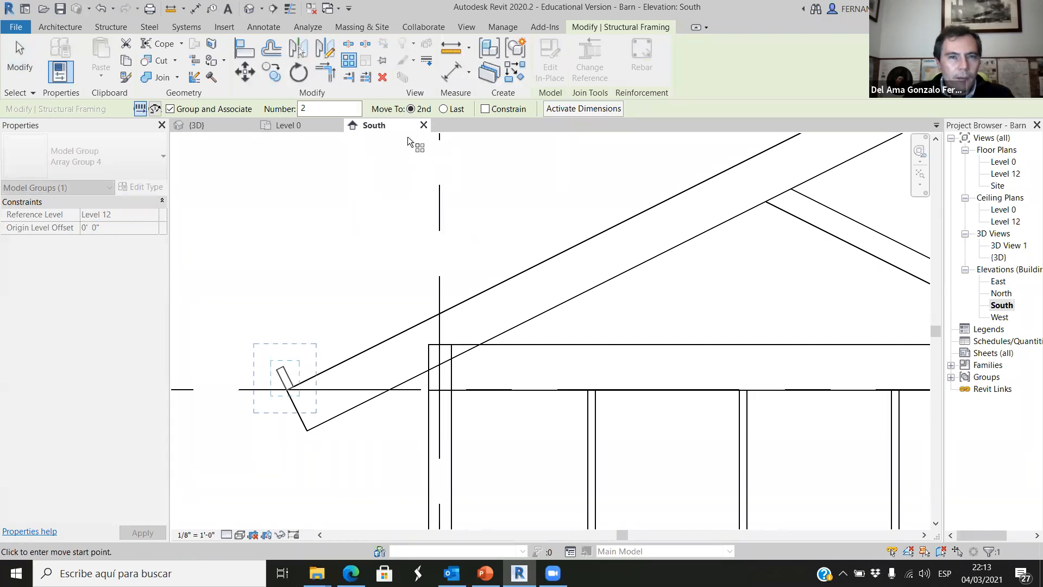
Configure the array for 8 items with the Move To option set to Last.
scroll(267, 176, "down", 1)
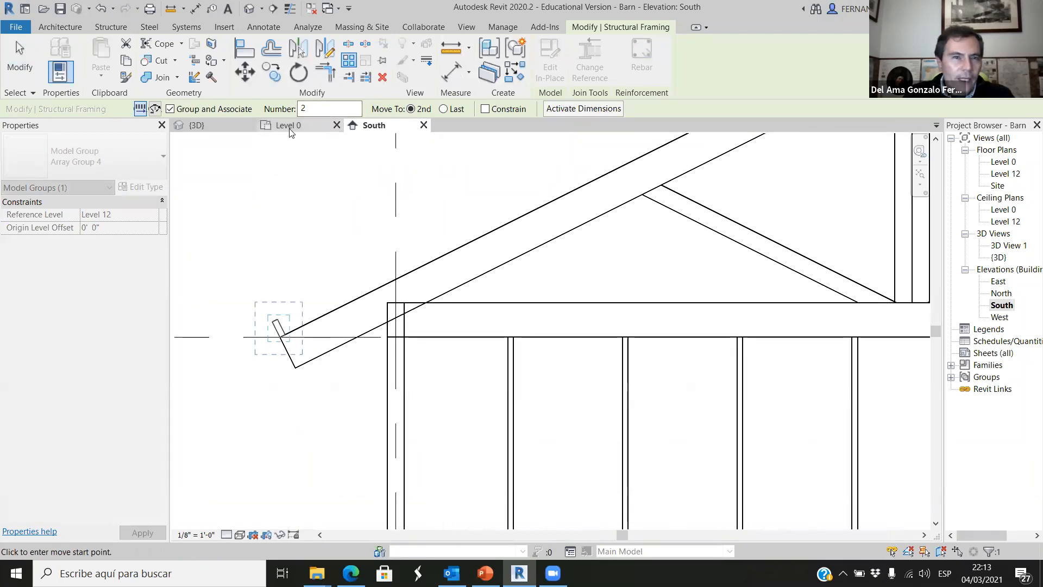
scroll(269, 174, "down", 1)
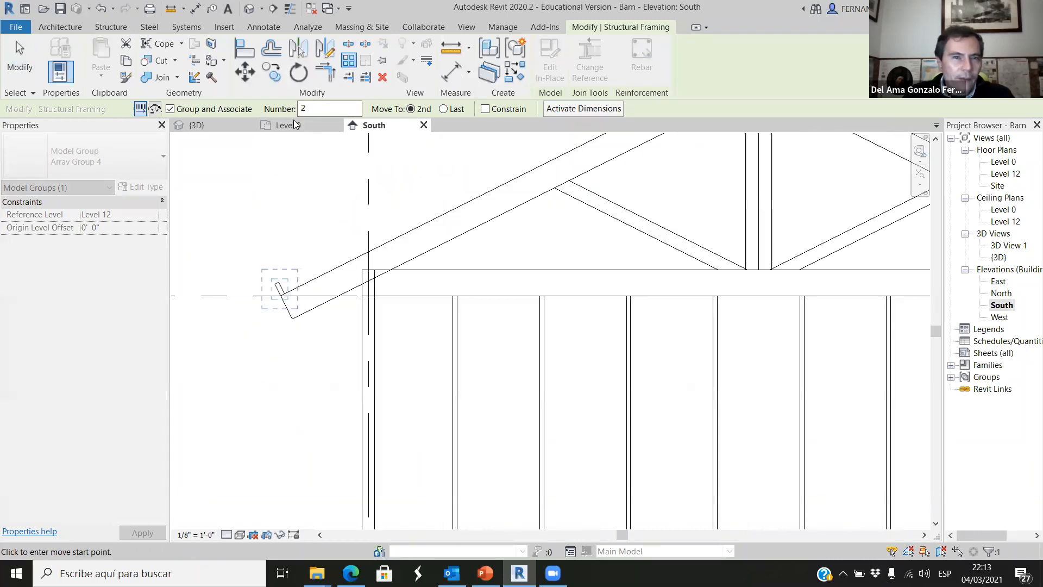
left_click(444, 109)
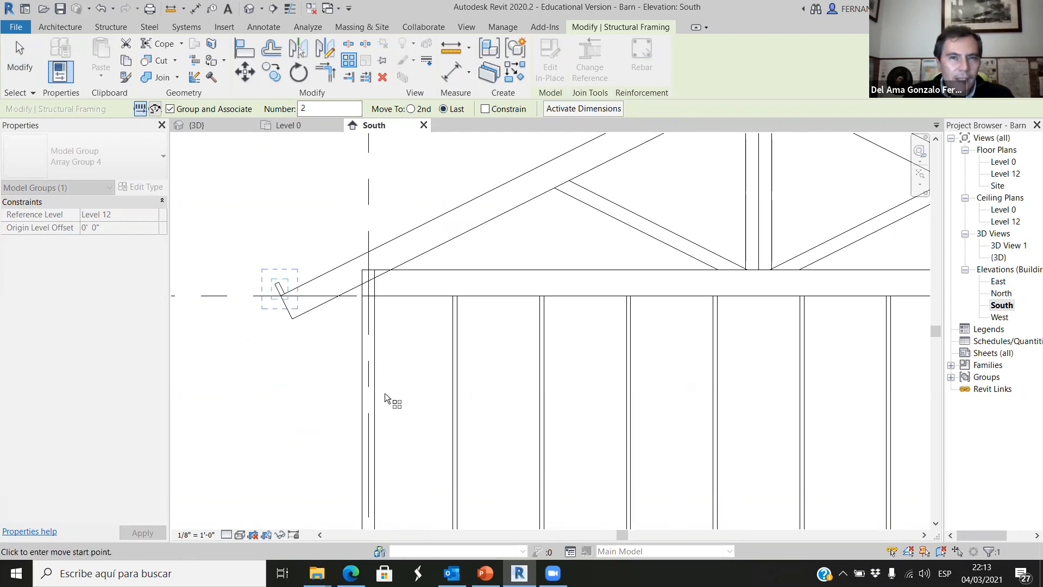
scroll(328, 421, "down", 2)
scroll(322, 150, "up", 1)
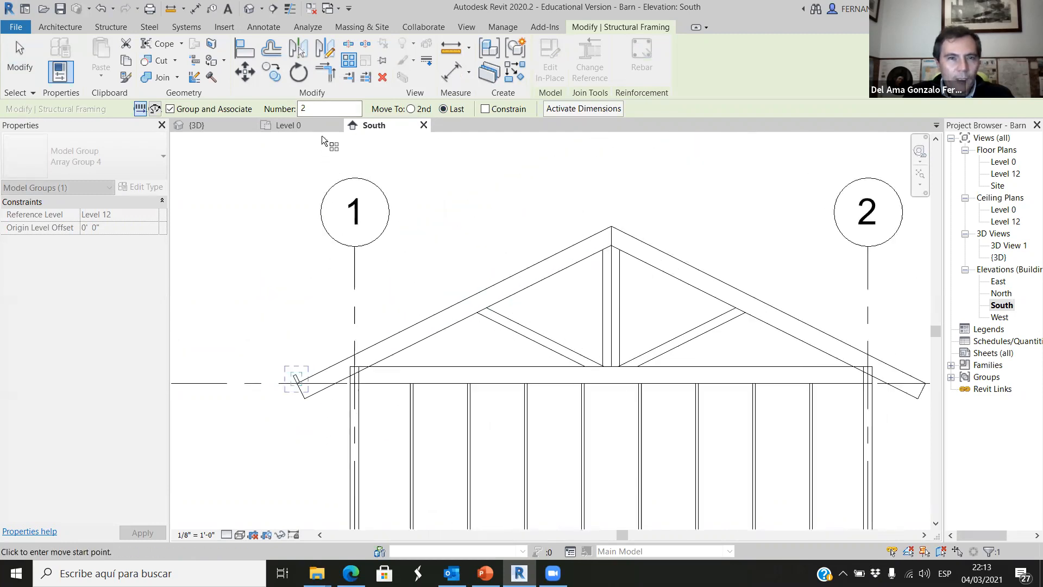
double_click(298, 108)
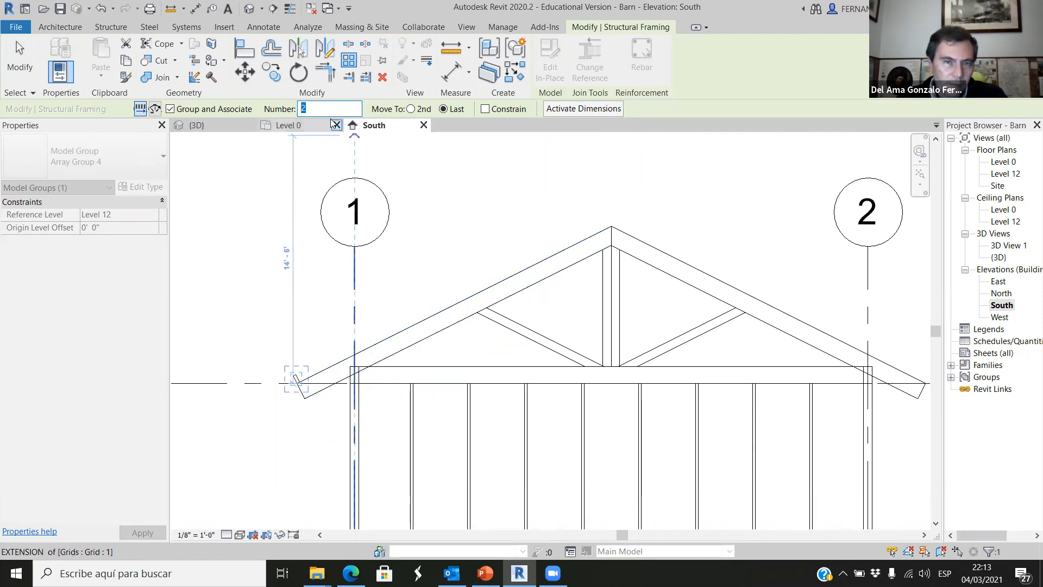
type("8")
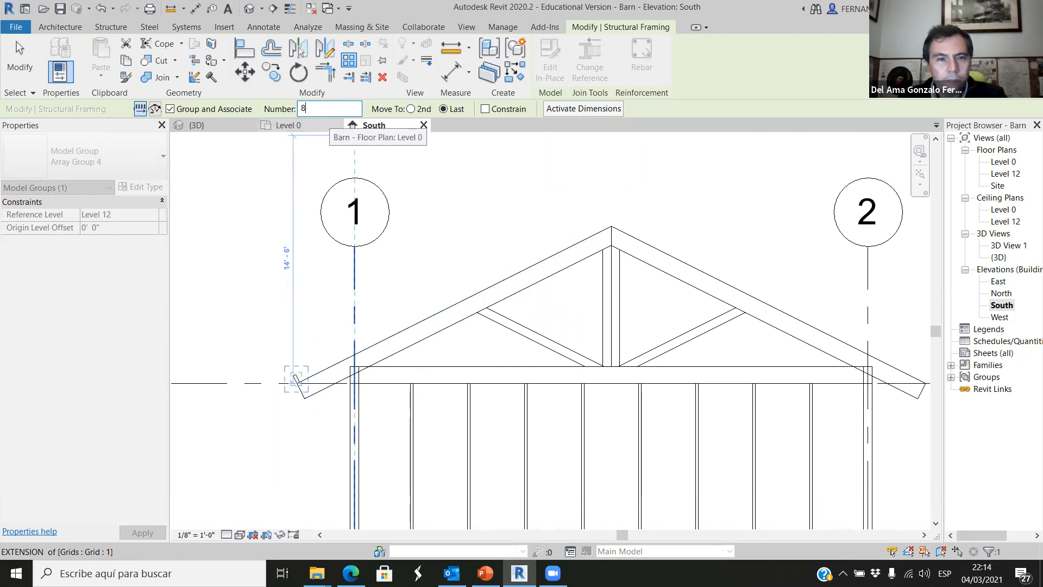
Place the array from the roof member's lower right corner up along the rafter to the truss apex.
scroll(302, 372, "up", 10)
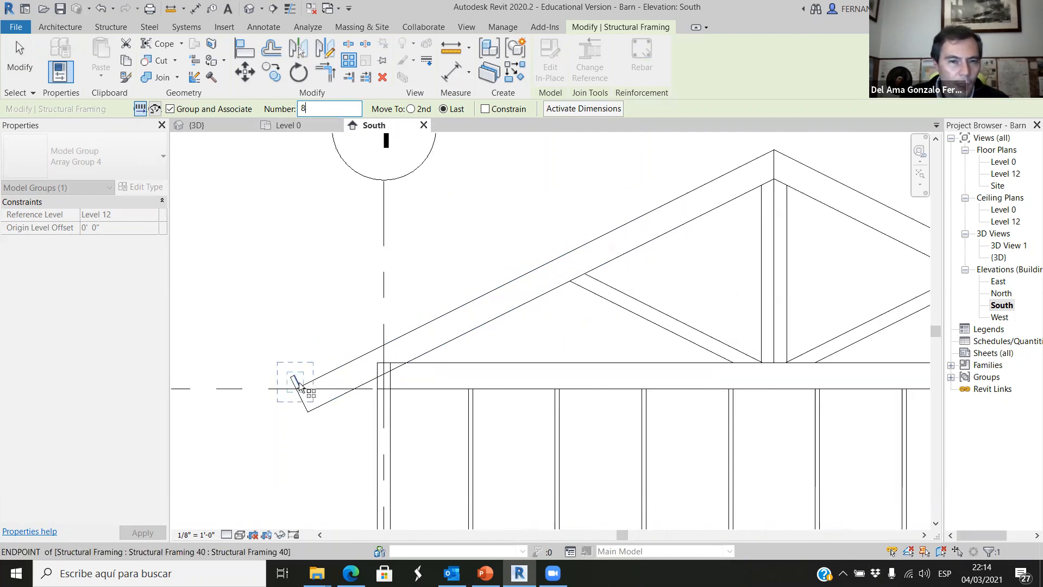
scroll(300, 394, "up", 3)
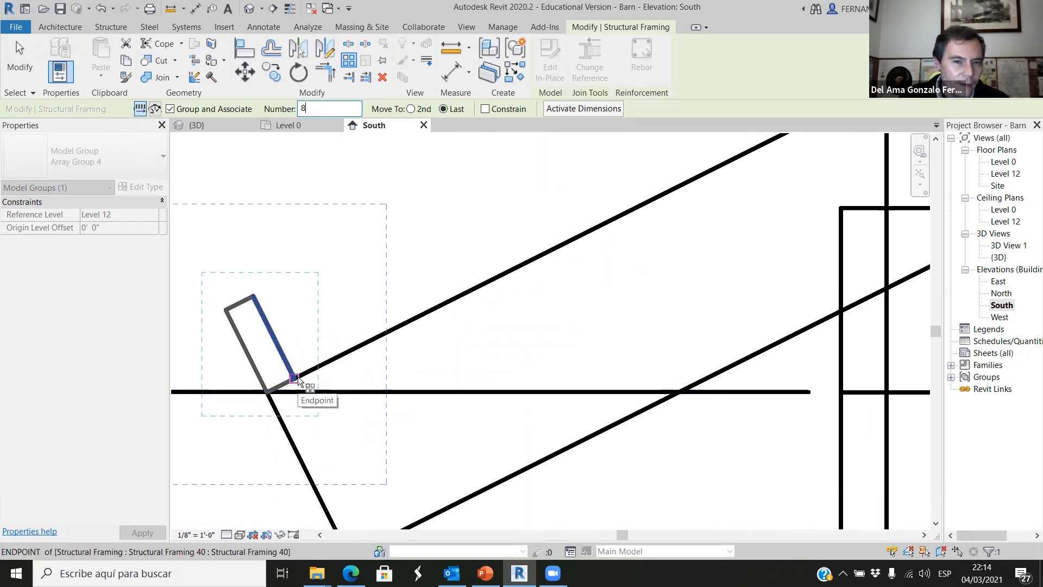
left_click(298, 379)
scroll(293, 391, "down", 5)
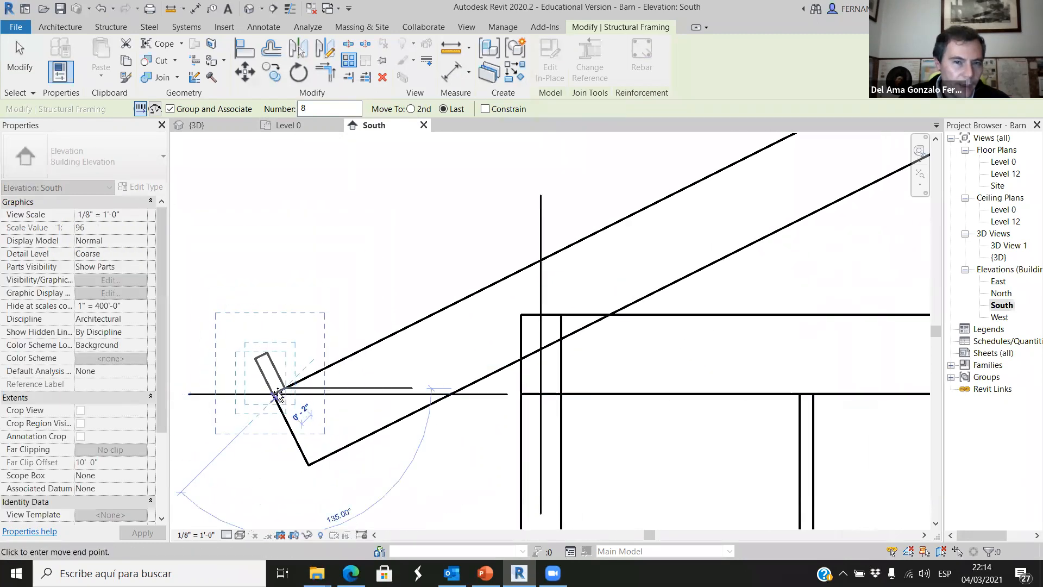
scroll(506, 288, "up", 5)
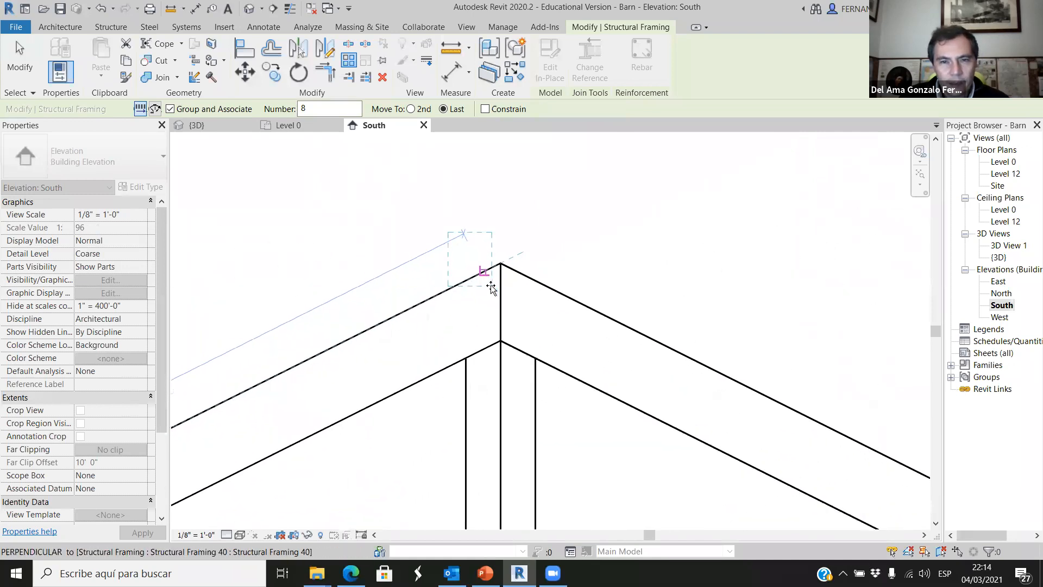
left_click(508, 252)
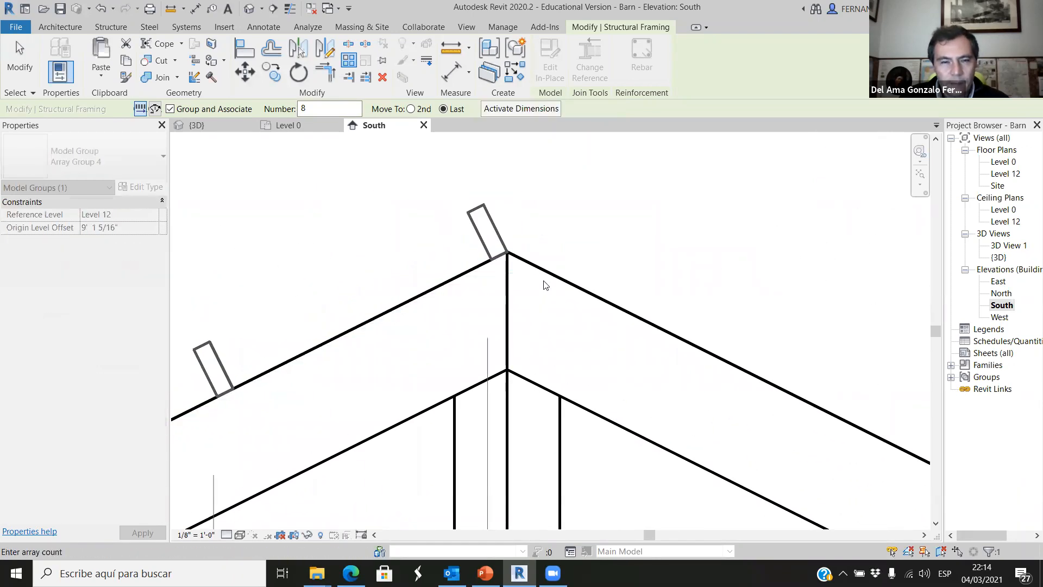
Accept 8 as the item count for the roof member array and deselect it.
scroll(542, 284, "down", 5)
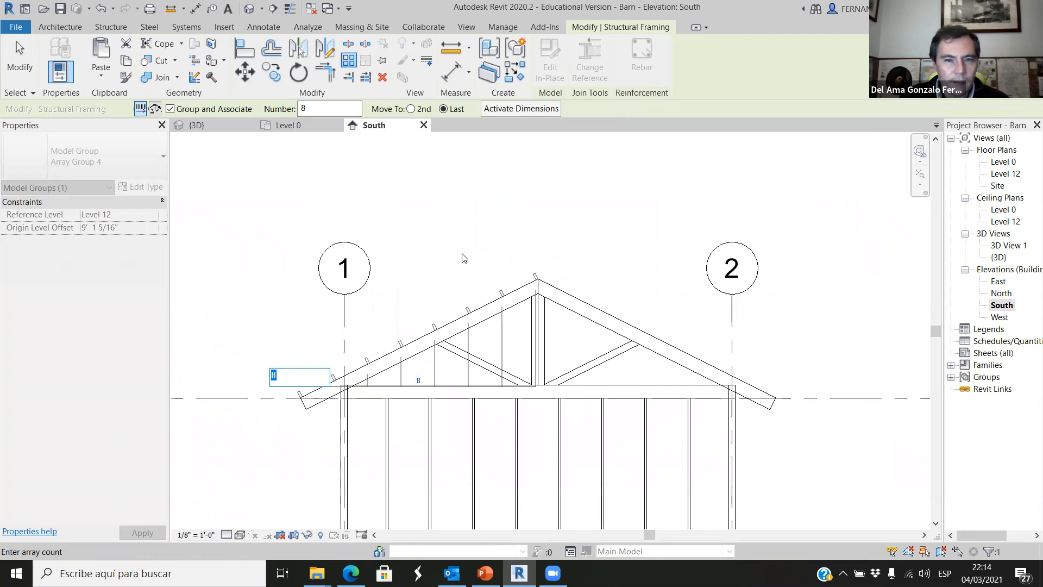
key("Return")
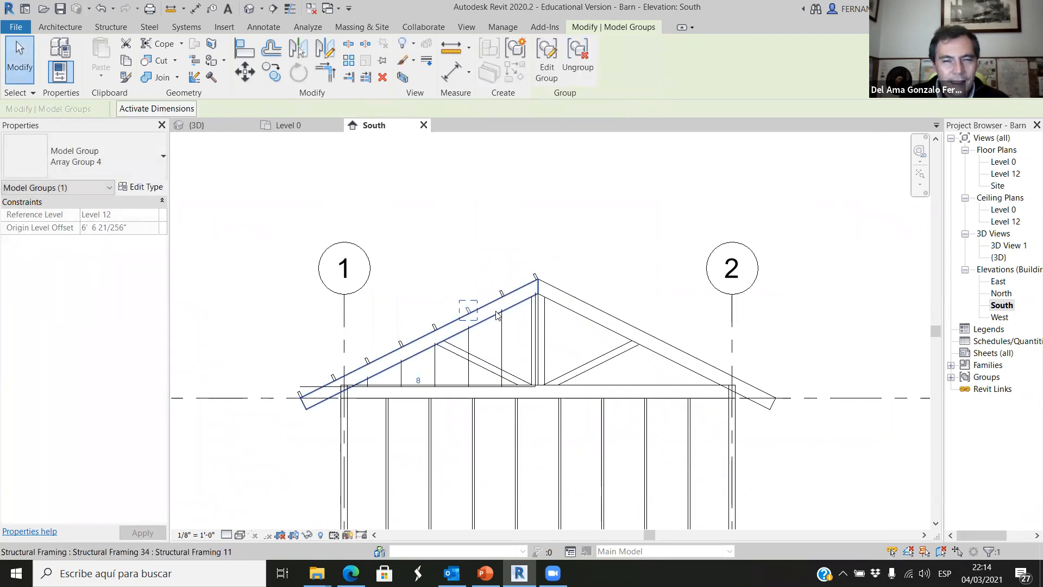
scroll(497, 314, "up", 2)
scroll(503, 274, "up", 2)
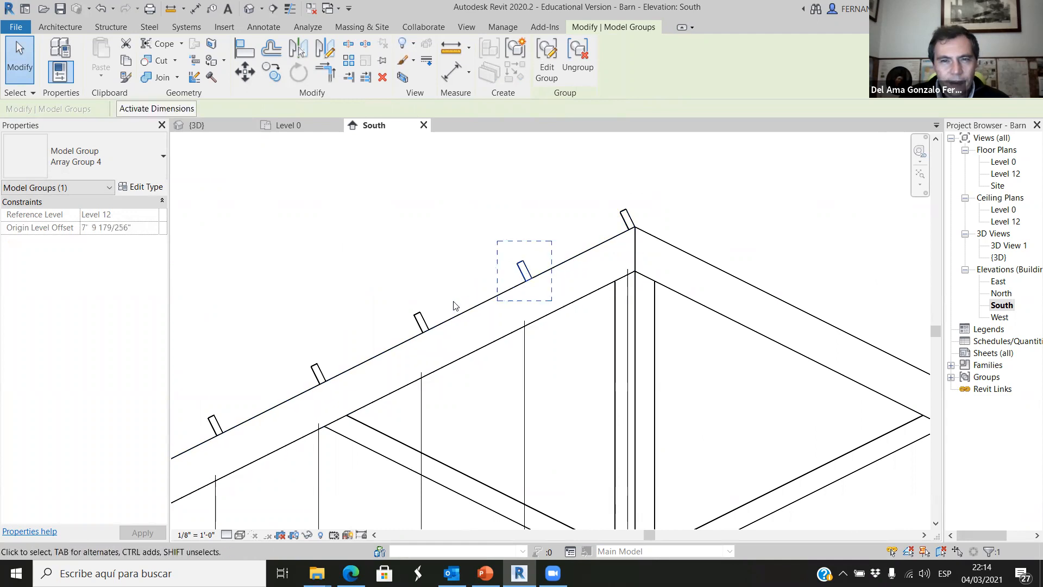
left_click(404, 227)
Try to ungroup the fourth arrayed roof member up from the left eave.
scroll(404, 266, "down", 2)
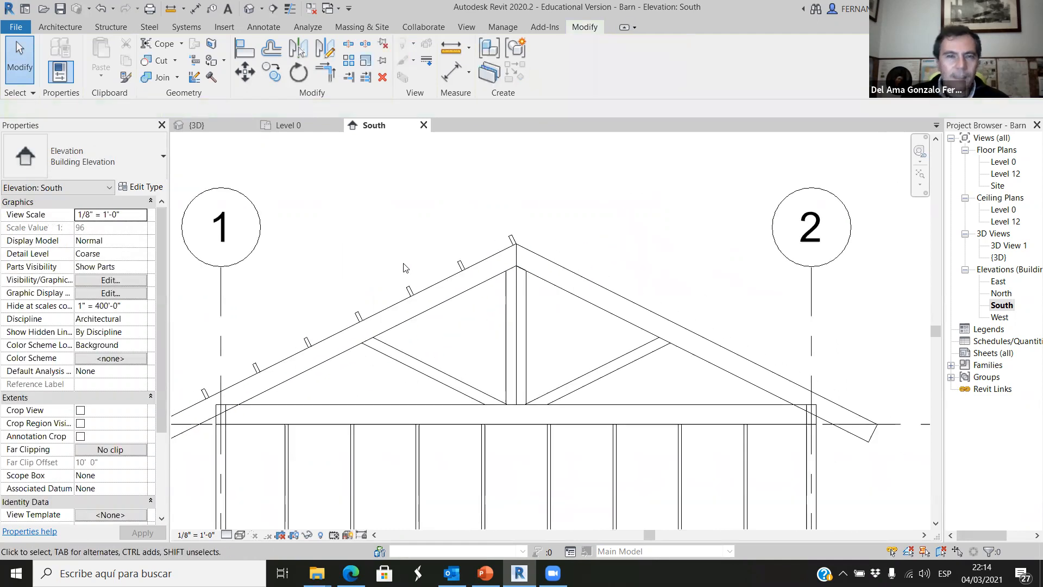
scroll(403, 267, "down", 2)
scroll(288, 336, "up", 1)
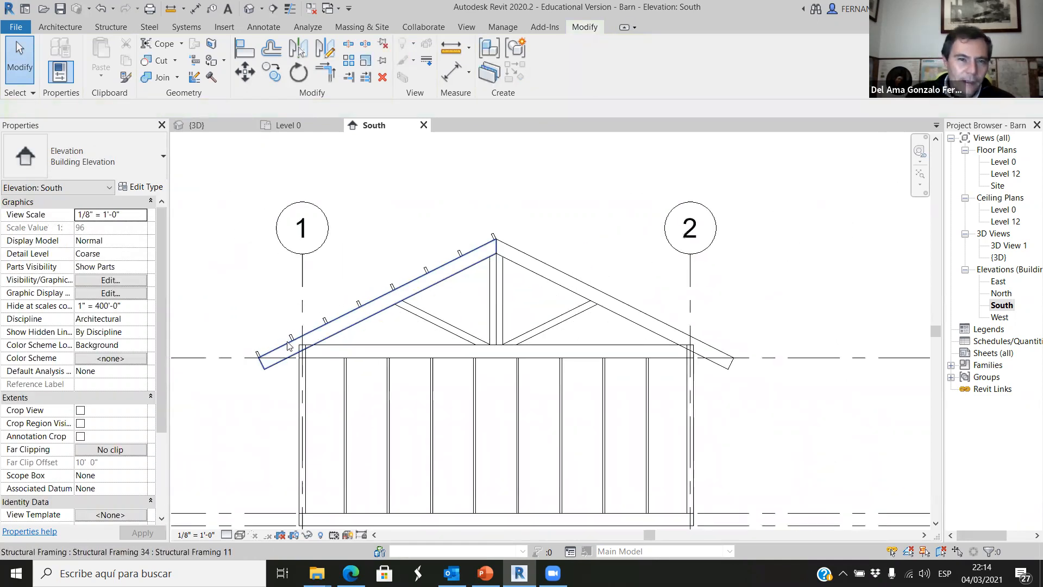
scroll(324, 311, "up", 1)
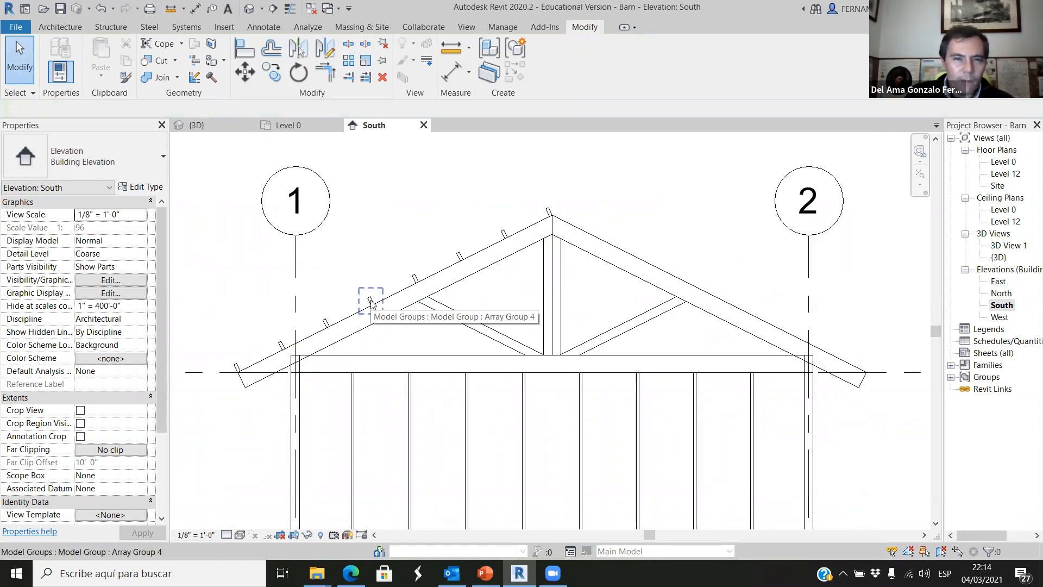
left_click(371, 303)
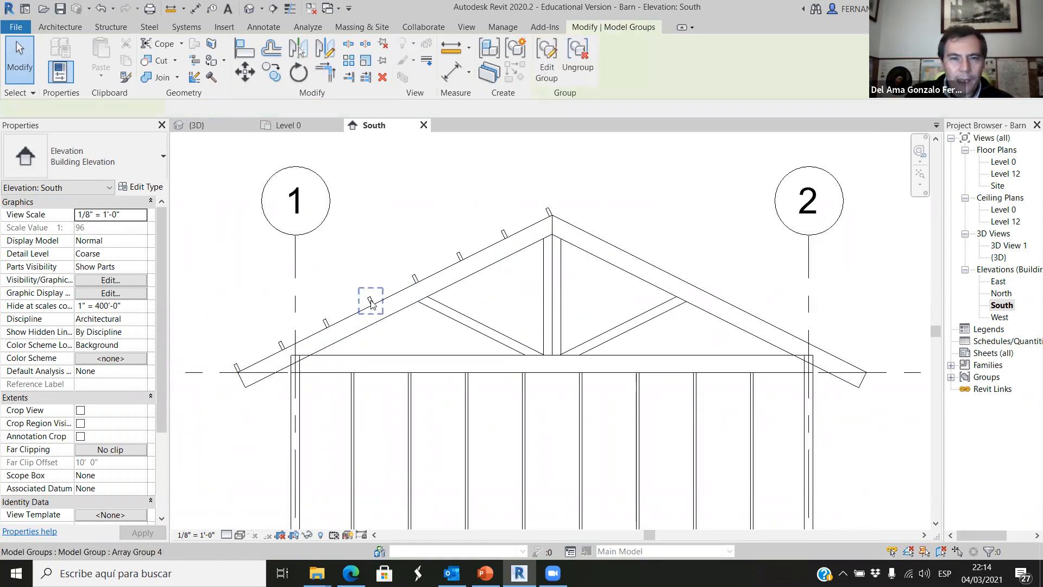
left_click(586, 70)
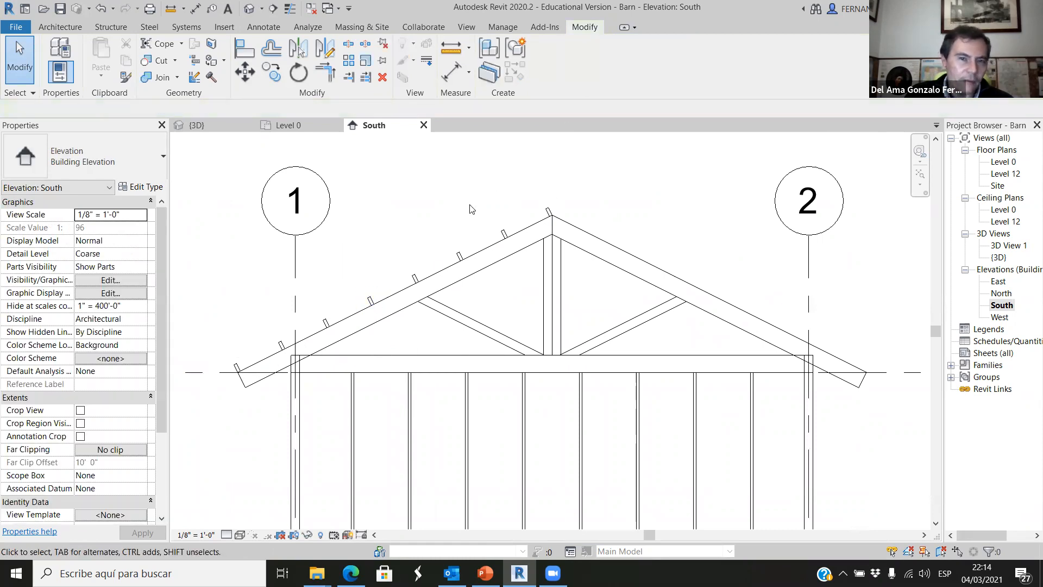
Mirror the eight arrayed roof members onto the right rafter about the truss's central vertical edge, and undo the mirror.
left_click(502, 232)
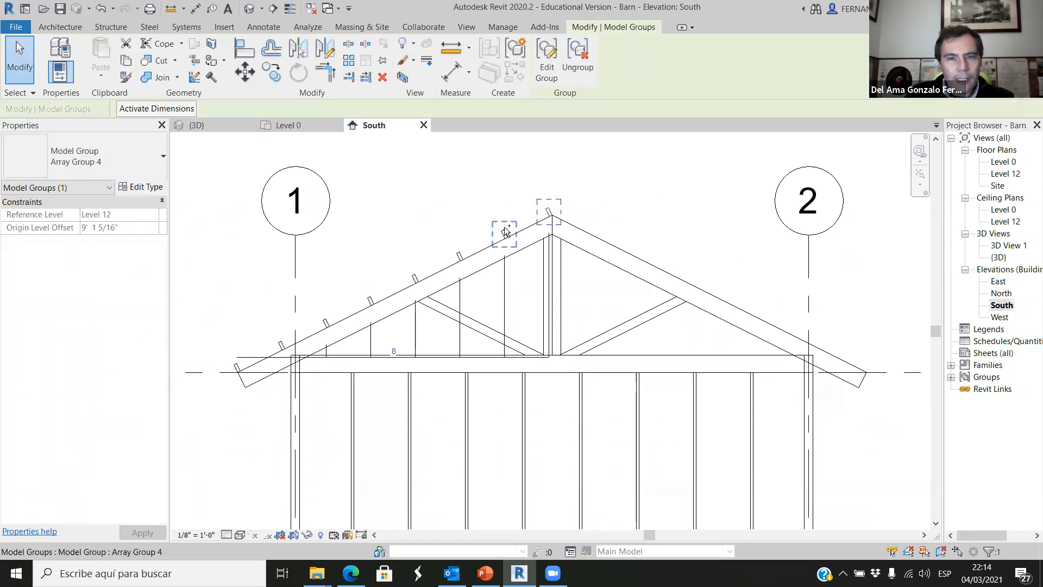
left_click(461, 254, "ctrl")
left_click(415, 278, "ctrl")
left_click(368, 302, "ctrl")
left_click(326, 323, "ctrl")
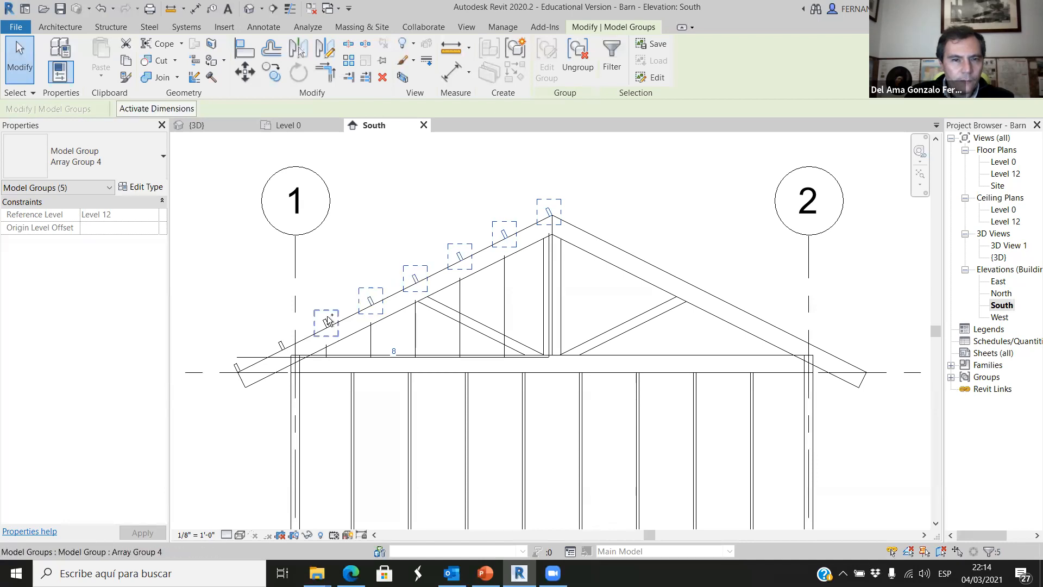
left_click(280, 344, "ctrl")
left_click(281, 343, "ctrl")
left_click(238, 366, "ctrl")
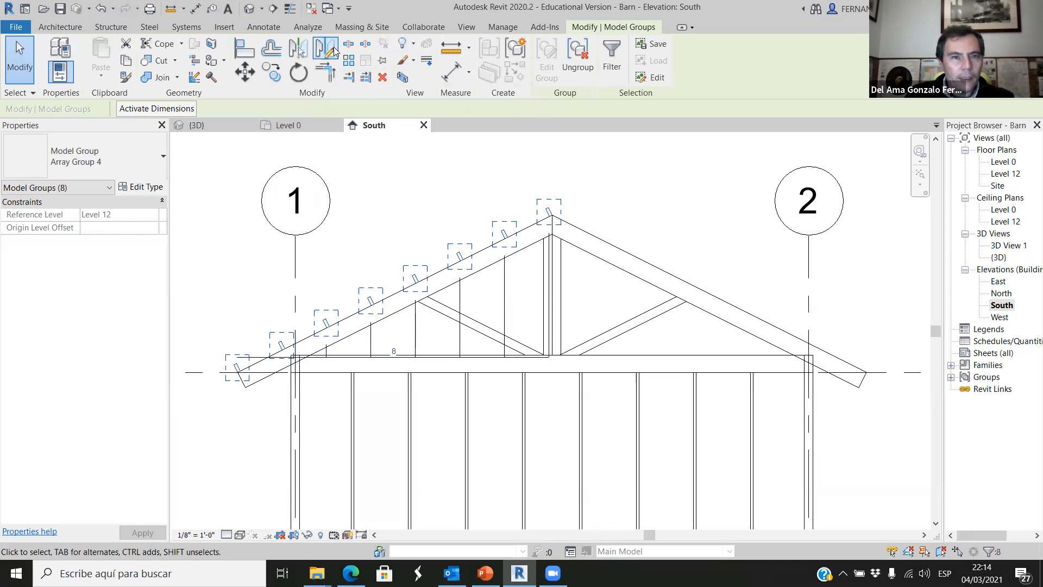
left_click(298, 49)
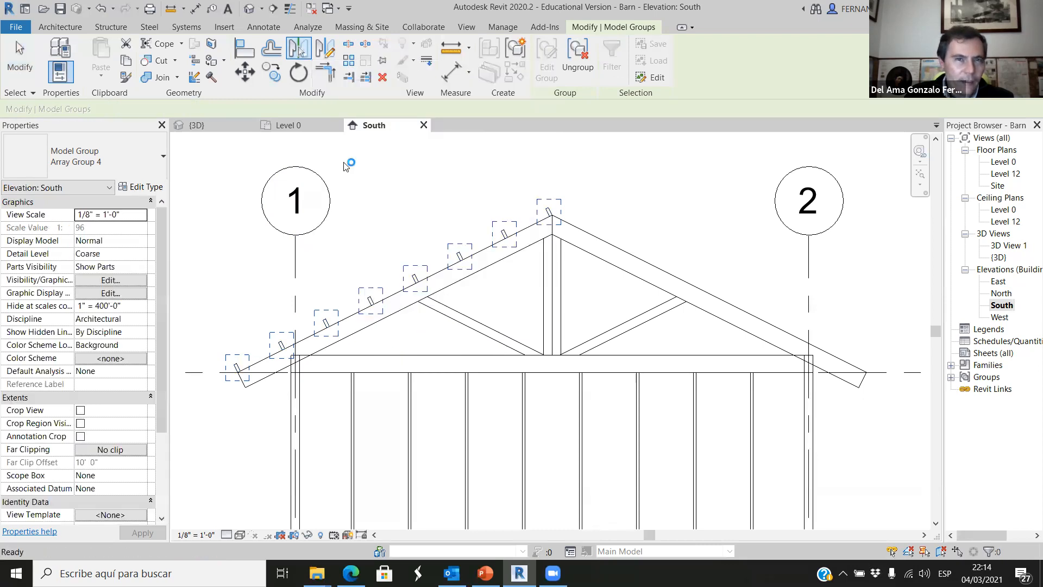
scroll(546, 298, "up", 2)
scroll(546, 297, "up", 1)
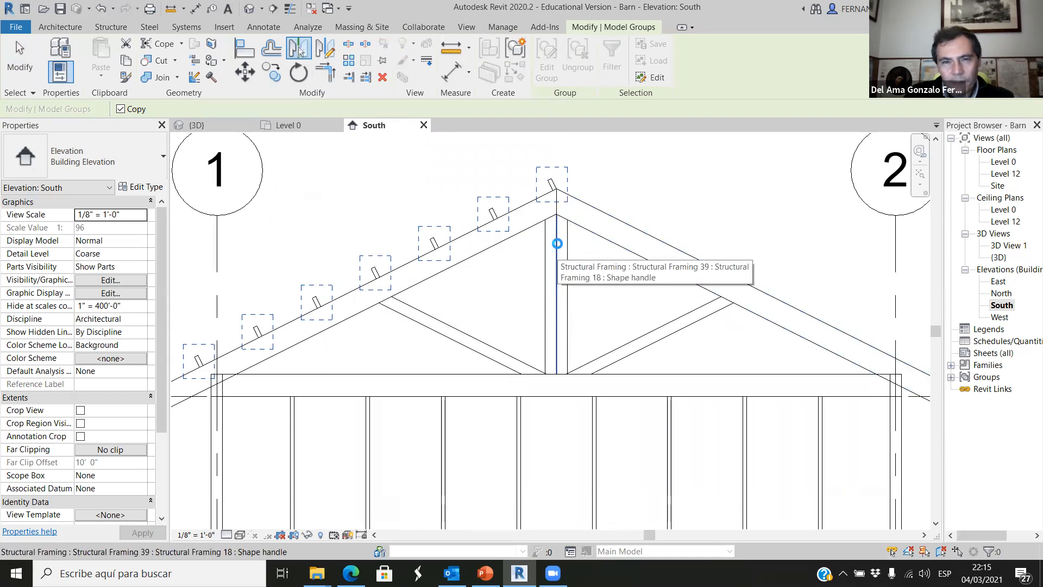
left_click(557, 330)
scroll(556, 200, "down", 2)
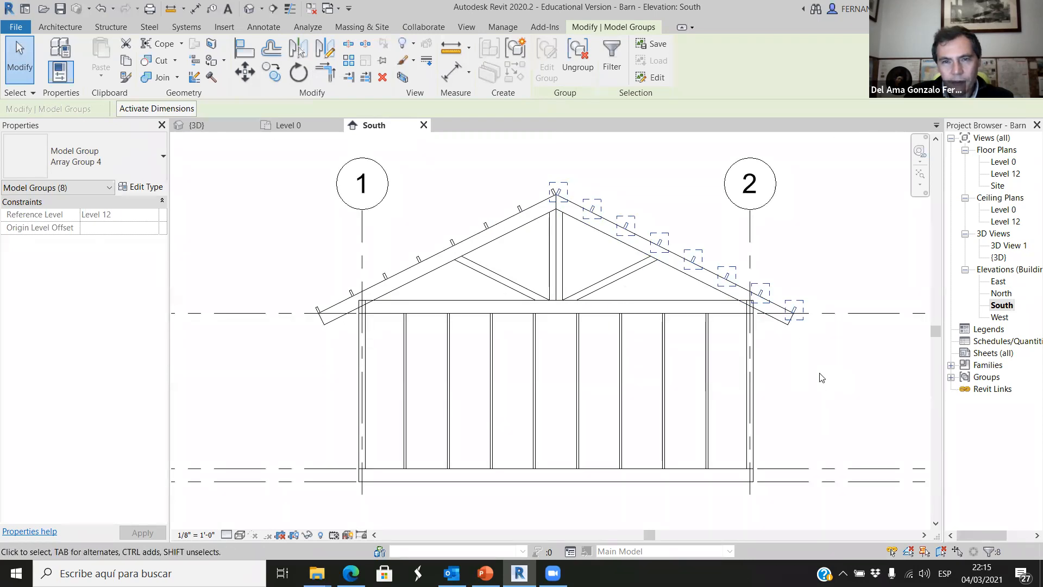
key("ctrl+z")
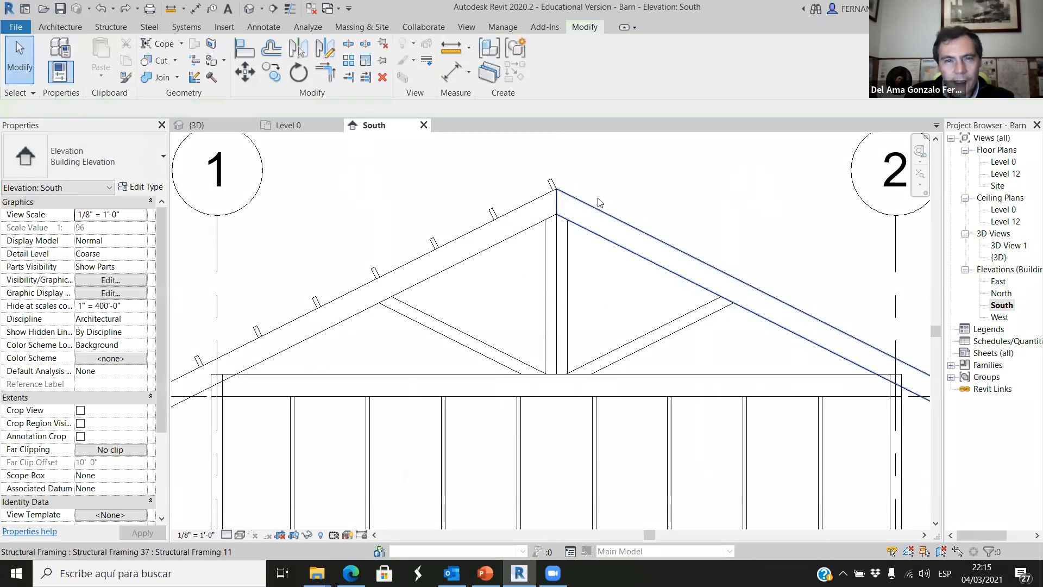
Reselect the left rafter's roof member array and mirror a copy onto the right rafter about a vertical axis drawn from the truss apex.
scroll(589, 209, "down", 2)
left_click_drag(261, 251, 441, 324)
left_click(337, 314, "ctrl")
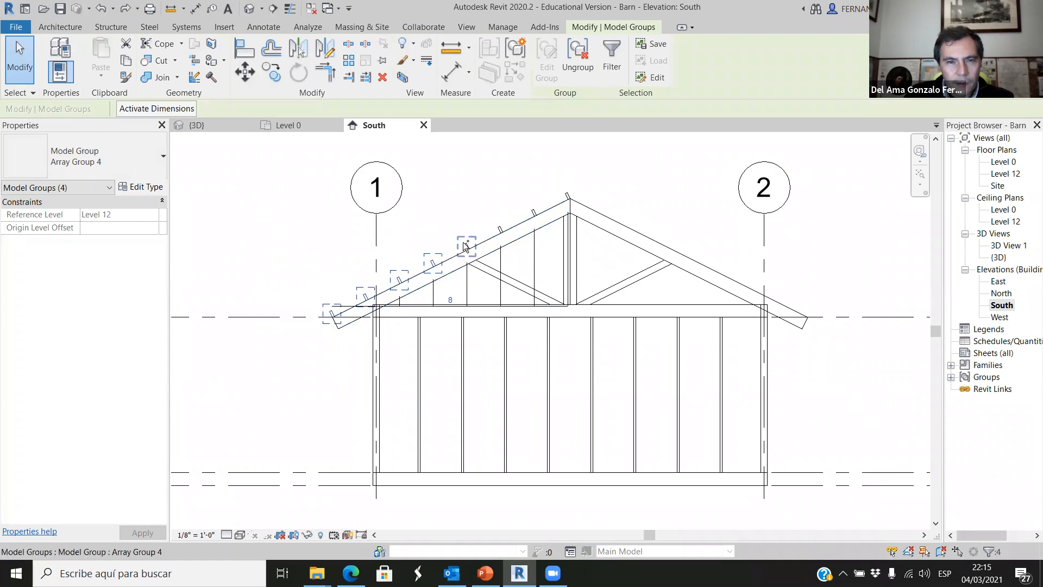
left_click_drag(506, 217, 589, 259, "ctrl")
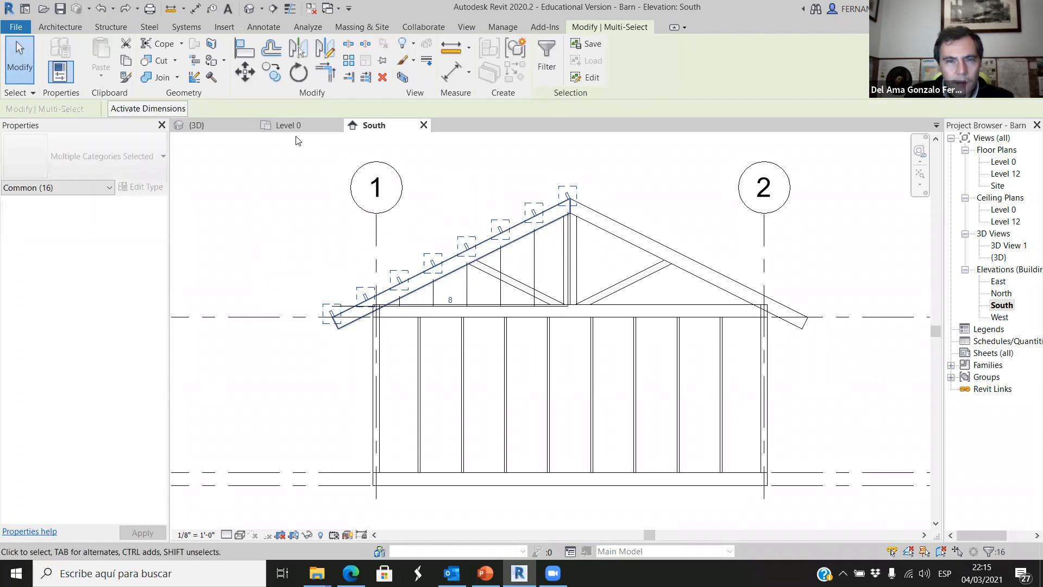
left_click(329, 48)
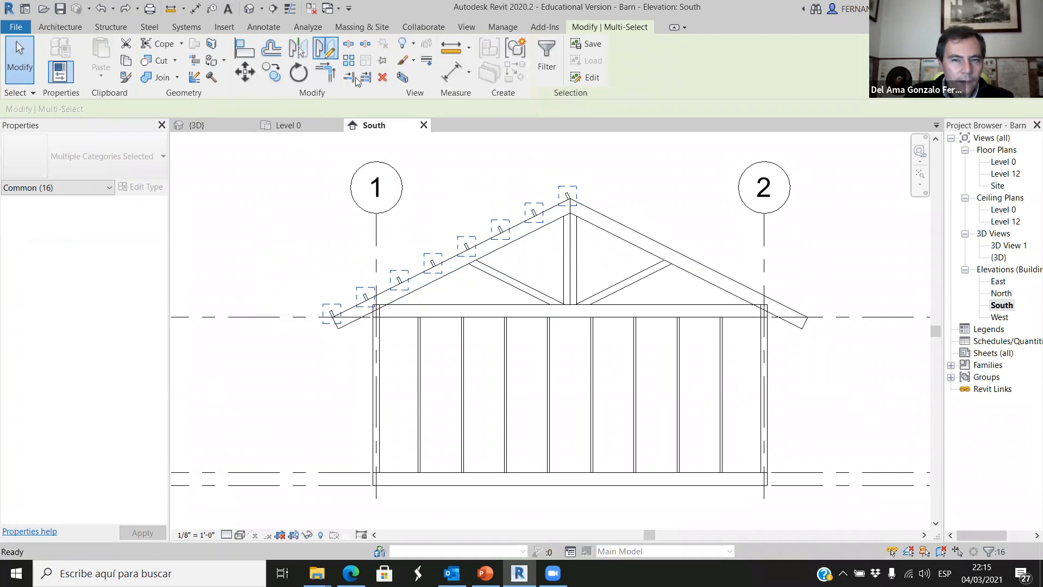
scroll(571, 203, "up", 6)
scroll(549, 523, "down", 1)
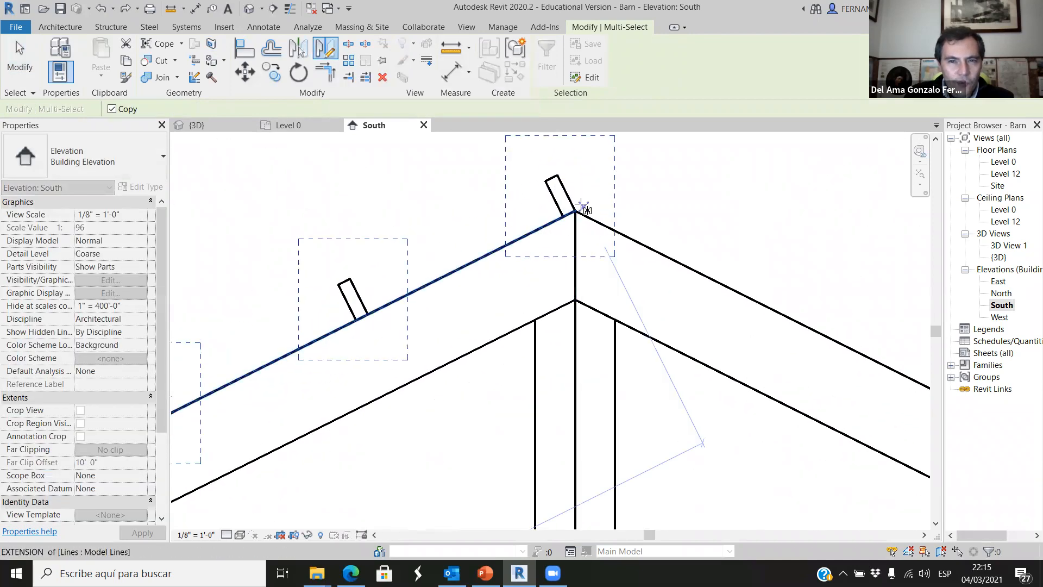
left_click(573, 209)
scroll(561, 371, "down", 1)
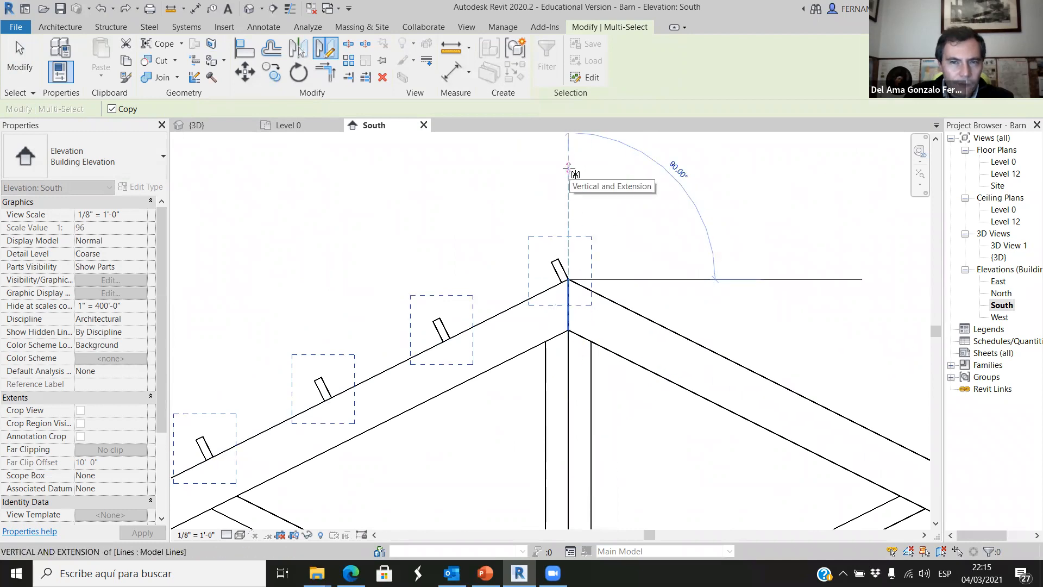
left_click(569, 167)
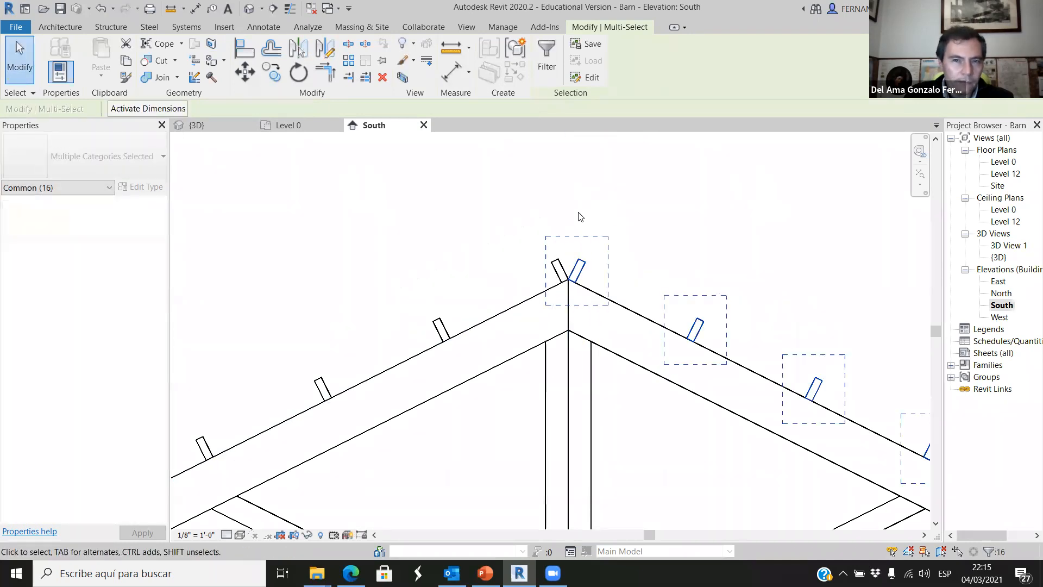
scroll(580, 216, "down", 4)
left_click(788, 276)
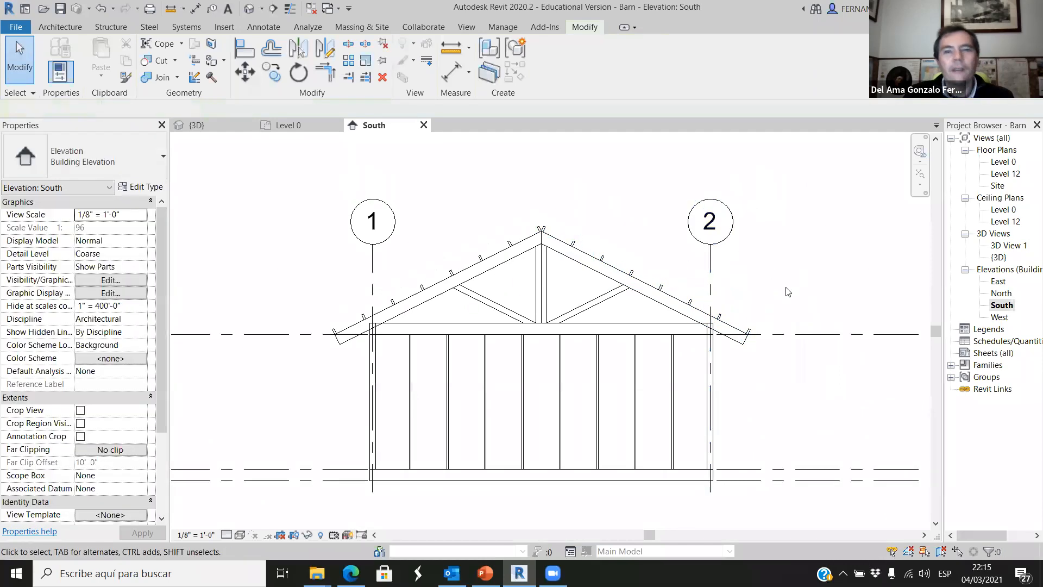
Examine the mirrored roof members at the right eave and the barn's complete roof framing in the 3D view.
scroll(748, 332, "up", 5)
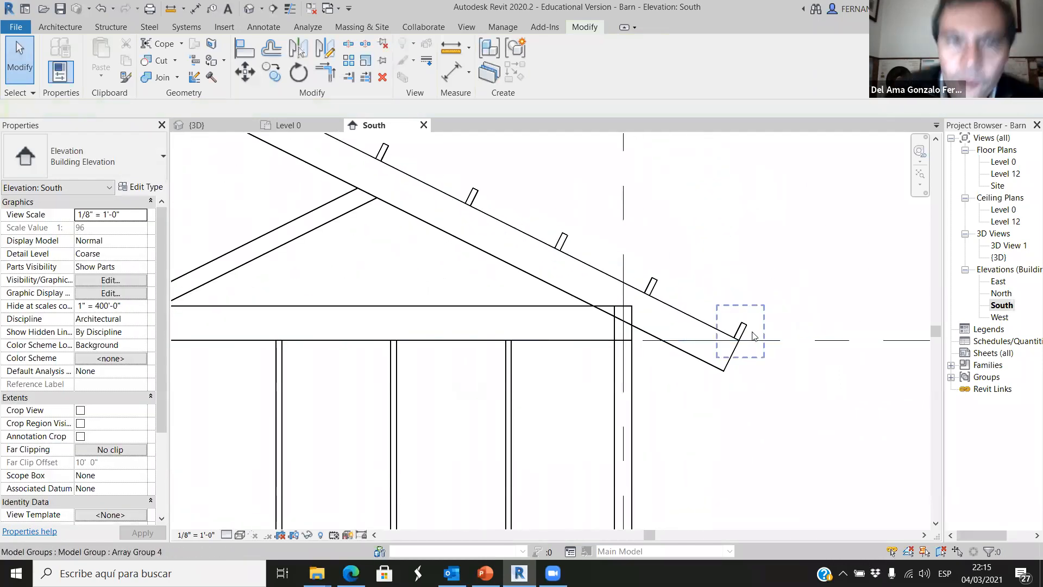
scroll(565, 282, "down", 5)
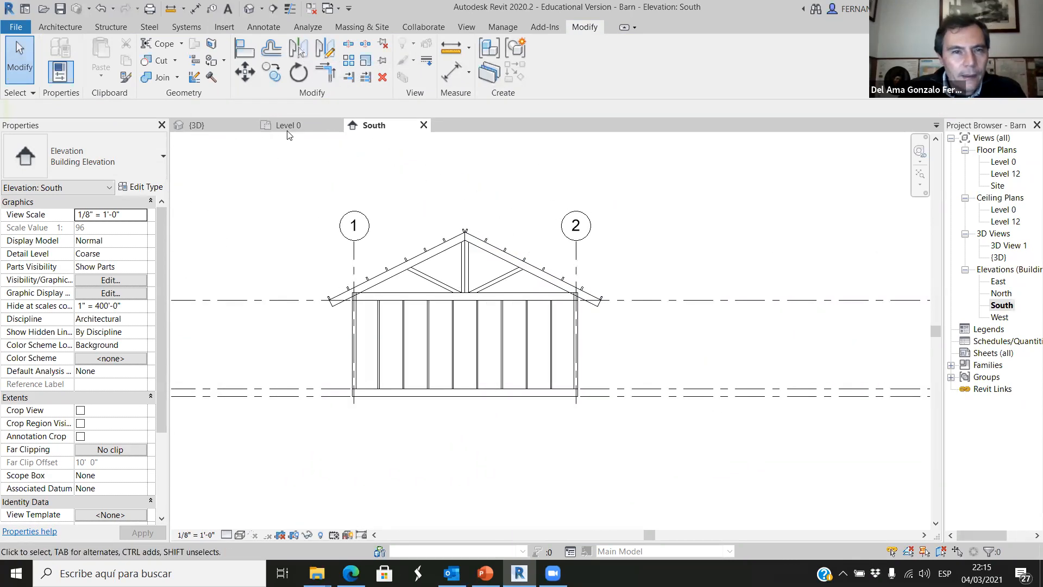
left_click(196, 125)
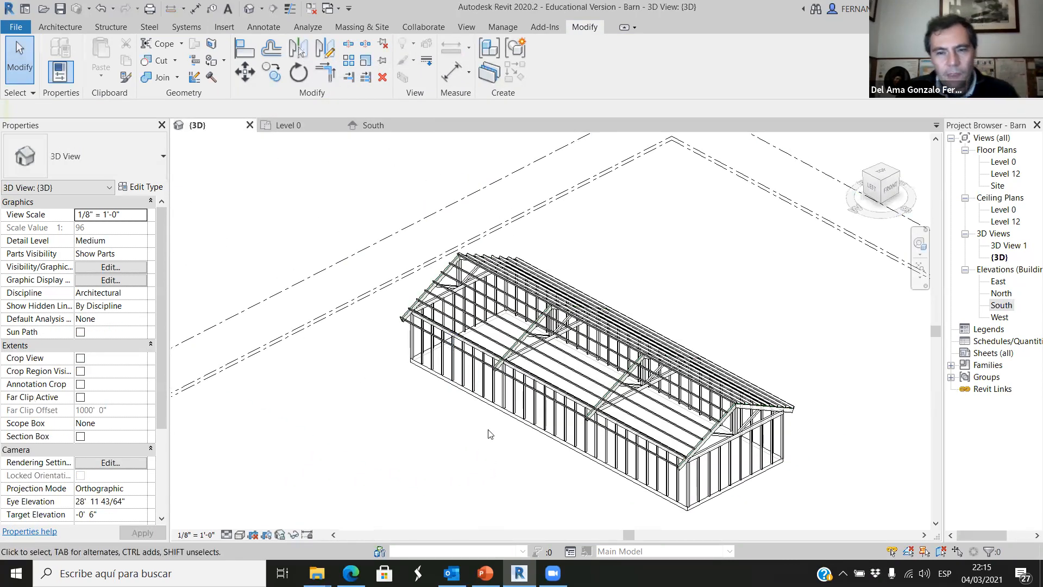
scroll(487, 433, "down", 2)
middle_click_drag(641, 527, 690, 490, "shift")
scroll(543, 327, "down", 3)
scroll(561, 440, "up", 3)
scroll(616, 477, "up", 3)
middle_click_drag(616, 477, 672, 464, "shift")
scroll(672, 464, "down", 3)
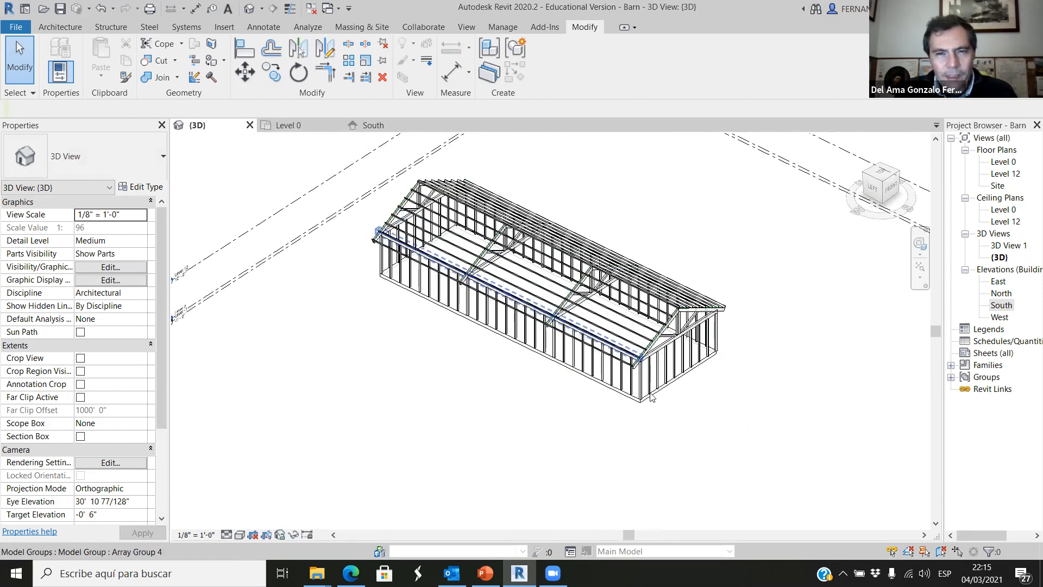
middle_click_drag(624, 435, 573, 400, "shift")
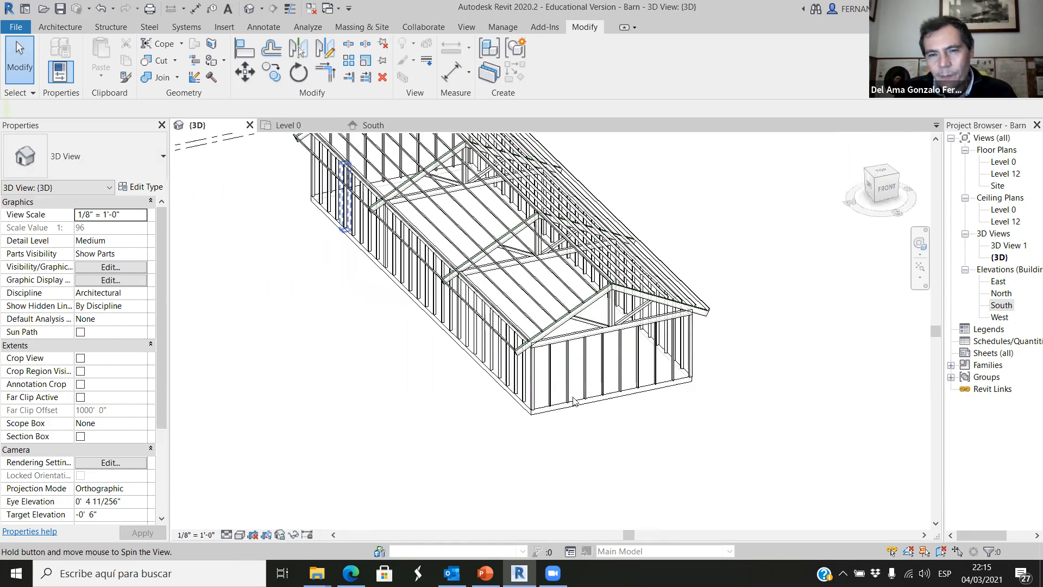
scroll(520, 426, "down", 2)
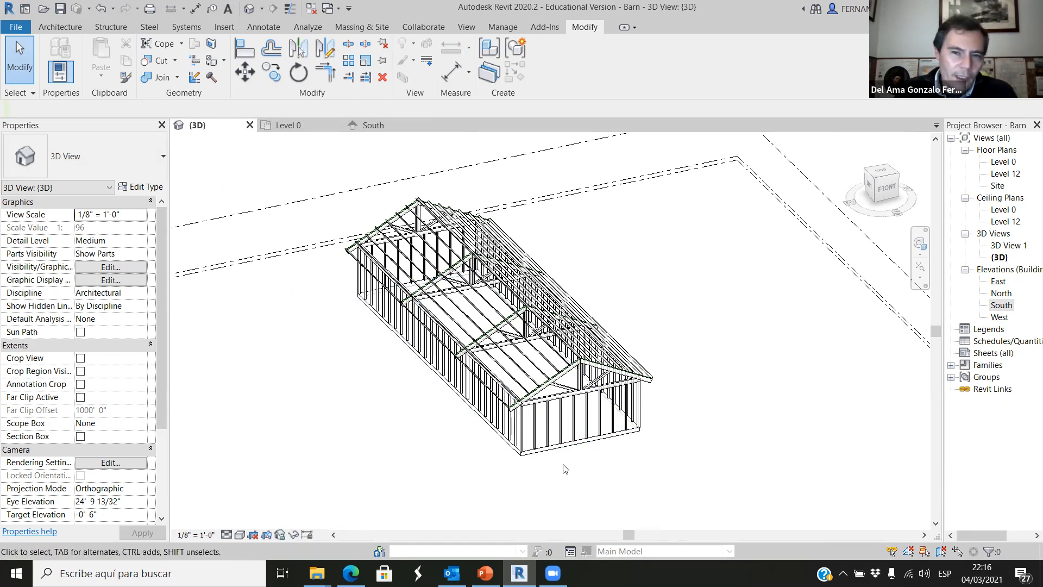
scroll(565, 468, "up", 4)
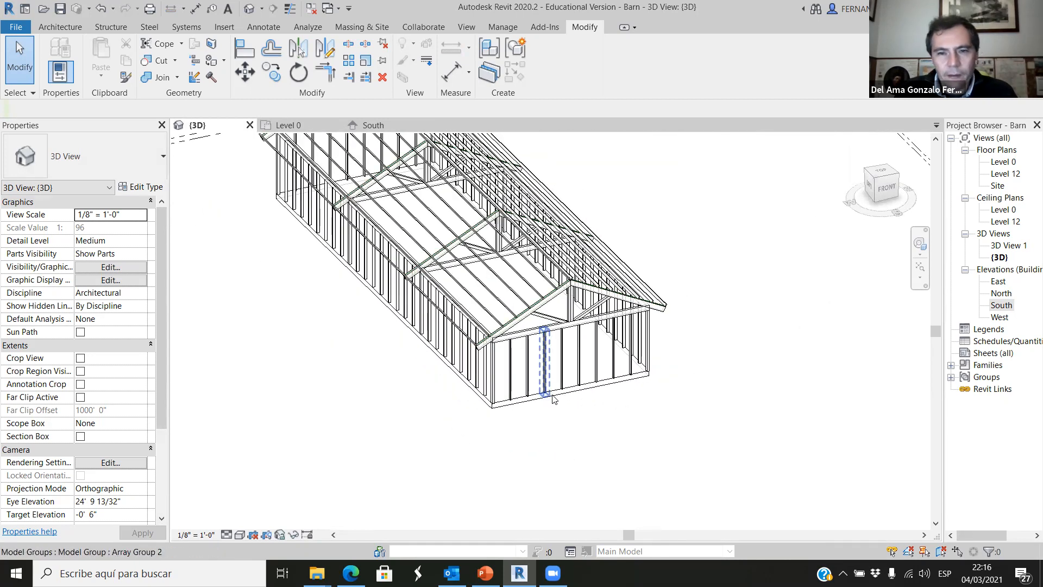
scroll(591, 418, "down", 2)
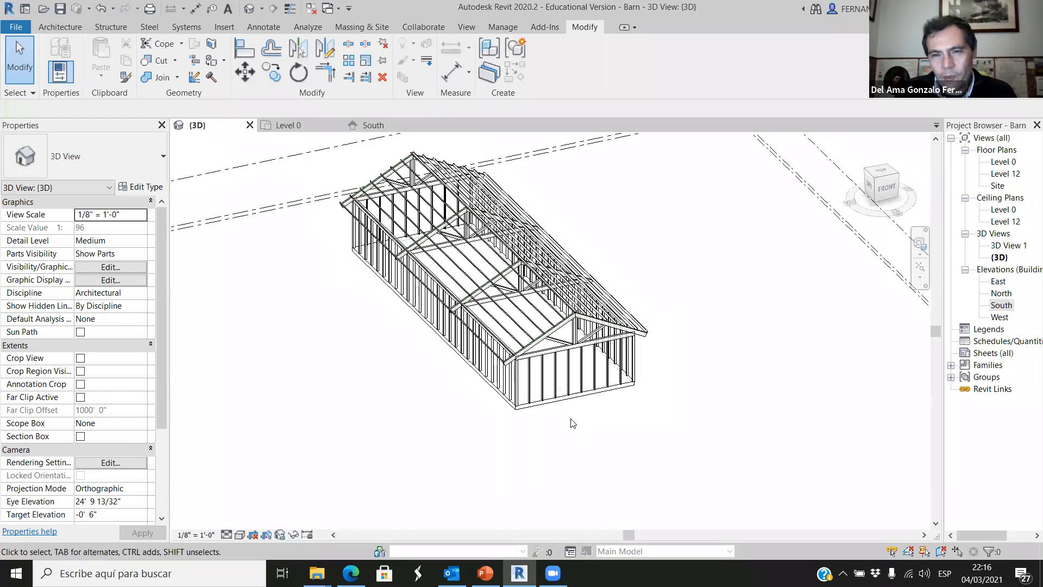
scroll(573, 416, "up", 3)
Select the barn's Generic - 12" floor and open its boundary for editing in the Level 0 floor plan.
left_click(567, 395)
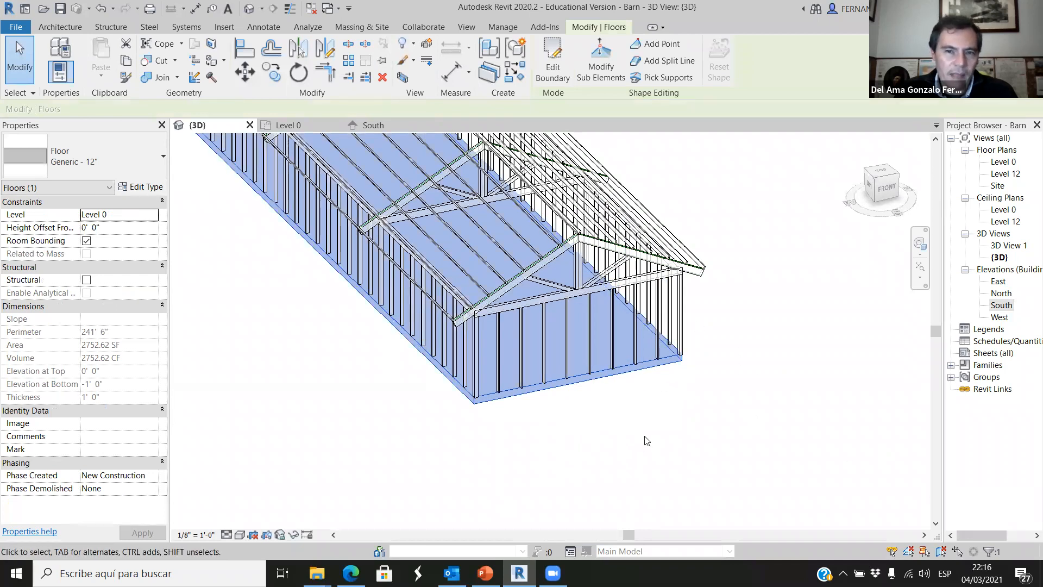
middle_click_drag(657, 427, 703, 409, "shift")
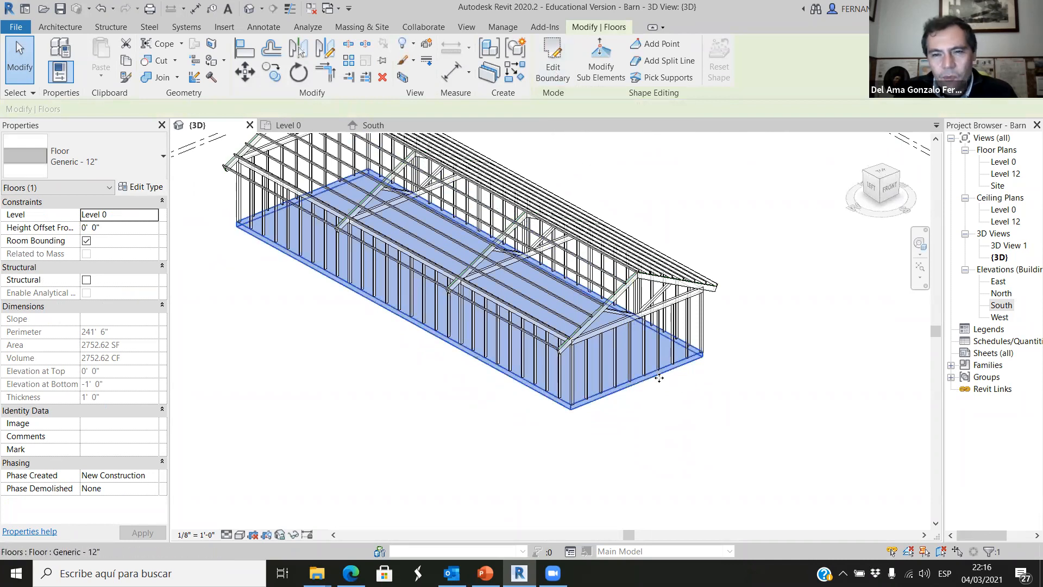
left_click(291, 125)
scroll(551, 354, "down", 3)
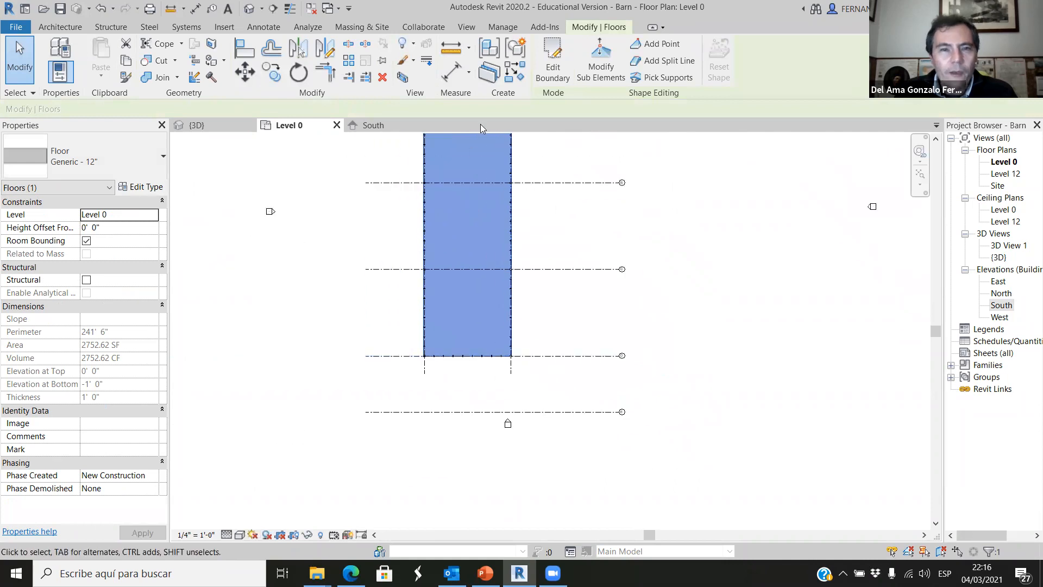
left_click(554, 60)
scroll(480, 373, "up", 4)
scroll(538, 369, "down", 2)
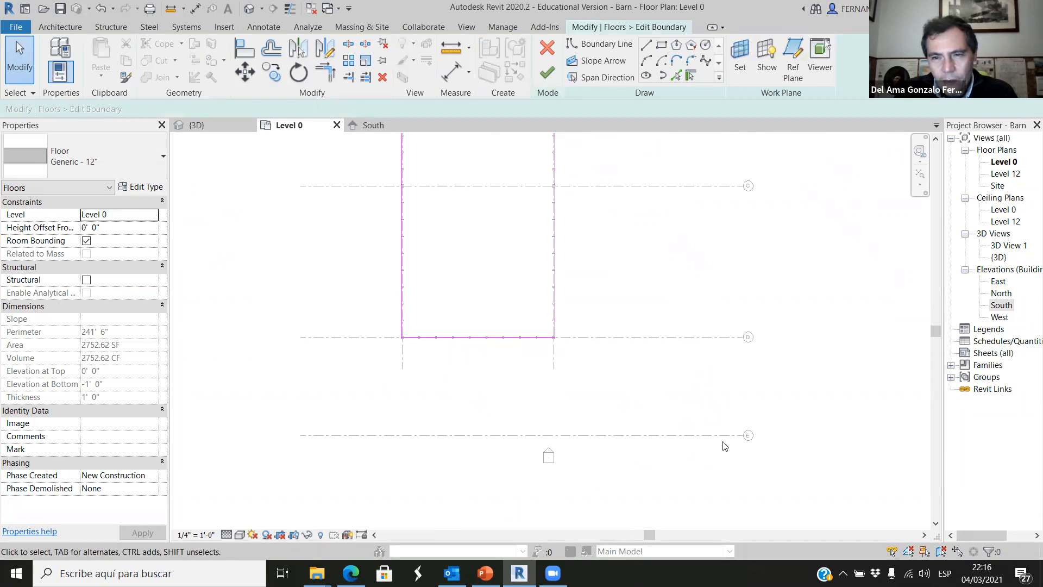
scroll(562, 391, "up", 2)
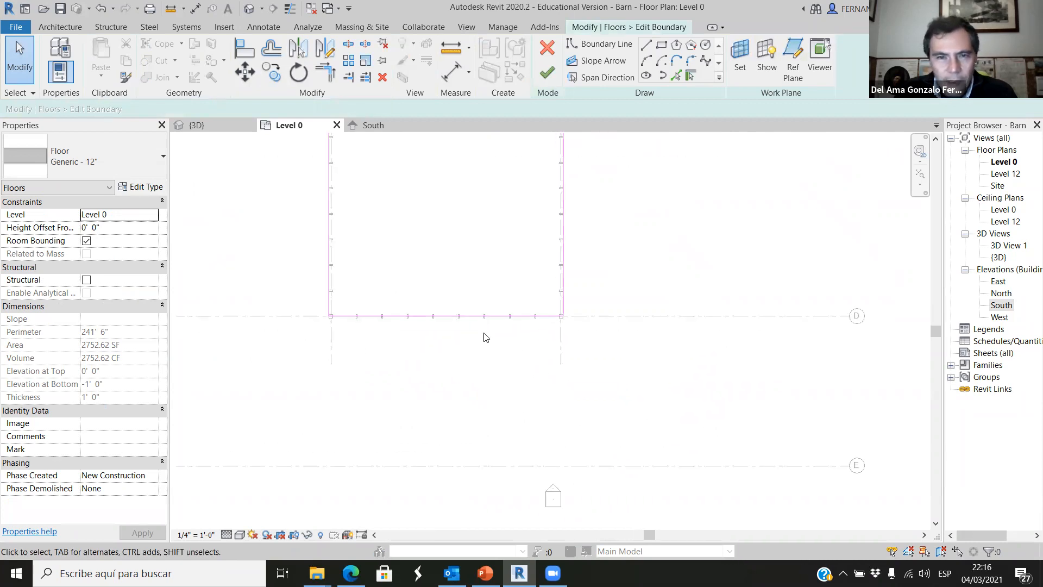
Move the floor boundary's south edge from grid D to grid E, finish the sketch, and check the extended slab in 3D.
left_click(492, 317)
left_click_drag(493, 352, 490, 465)
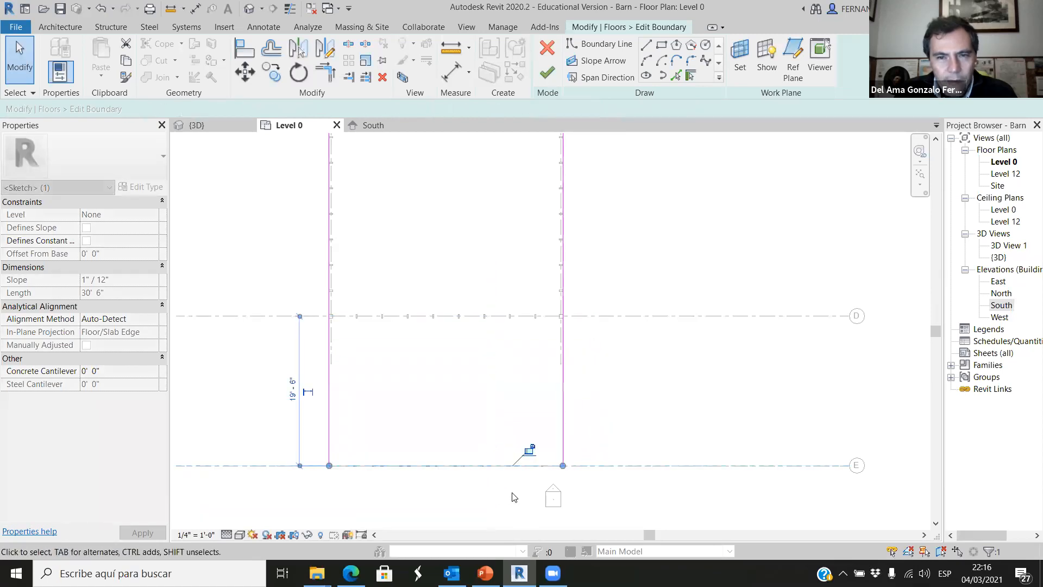
left_click(614, 410)
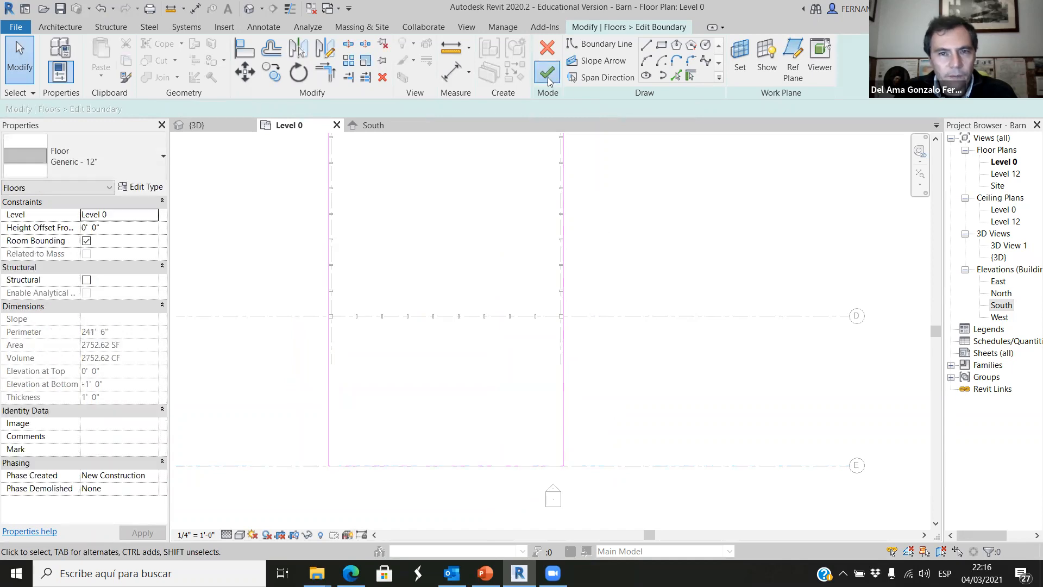
left_click(547, 73)
left_click(206, 125)
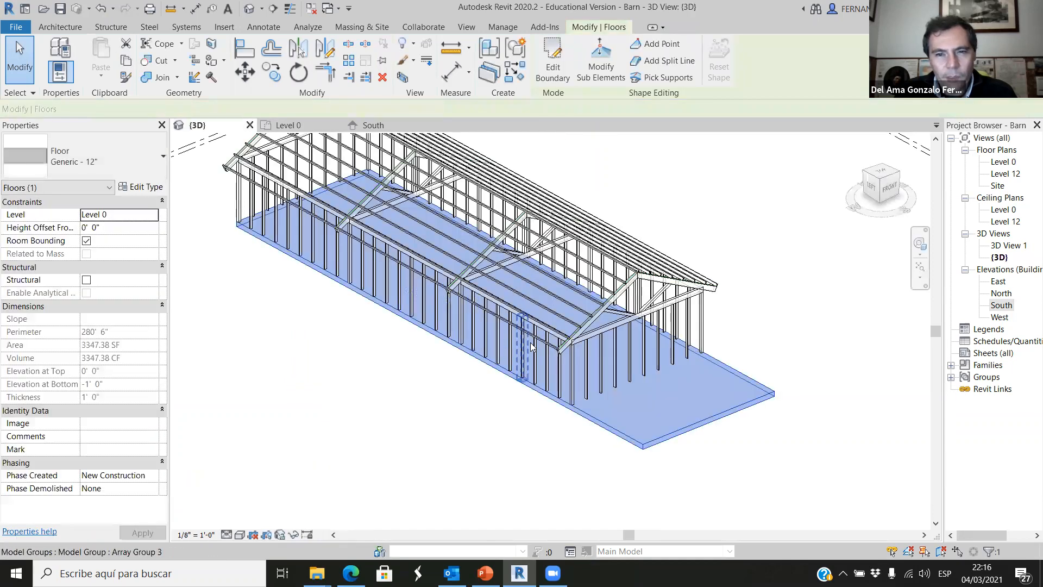
left_click(517, 424)
scroll(645, 431, "up", 1)
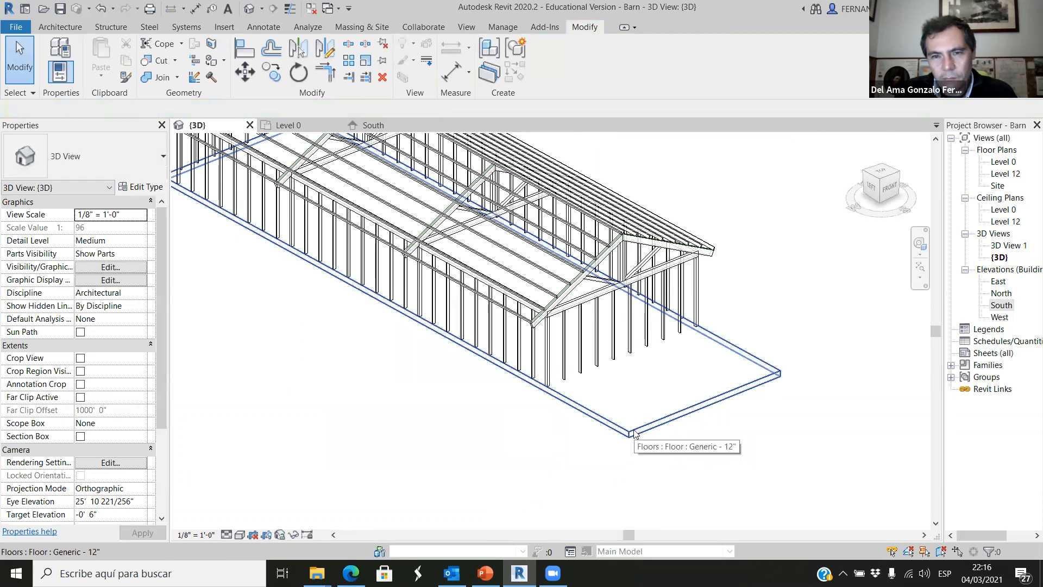
Extend the southern end of grid 1, together with its aligned parallel grid, past grid E in the Level 0 floor plan.
left_click(285, 125)
scroll(400, 332, "up", 5)
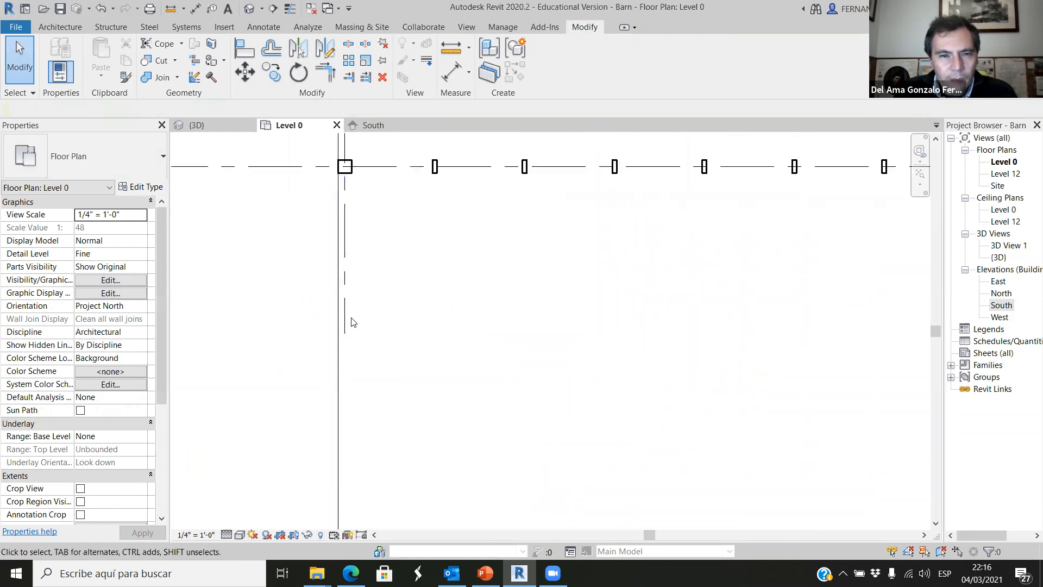
left_click(348, 326)
scroll(389, 306, "down", 2)
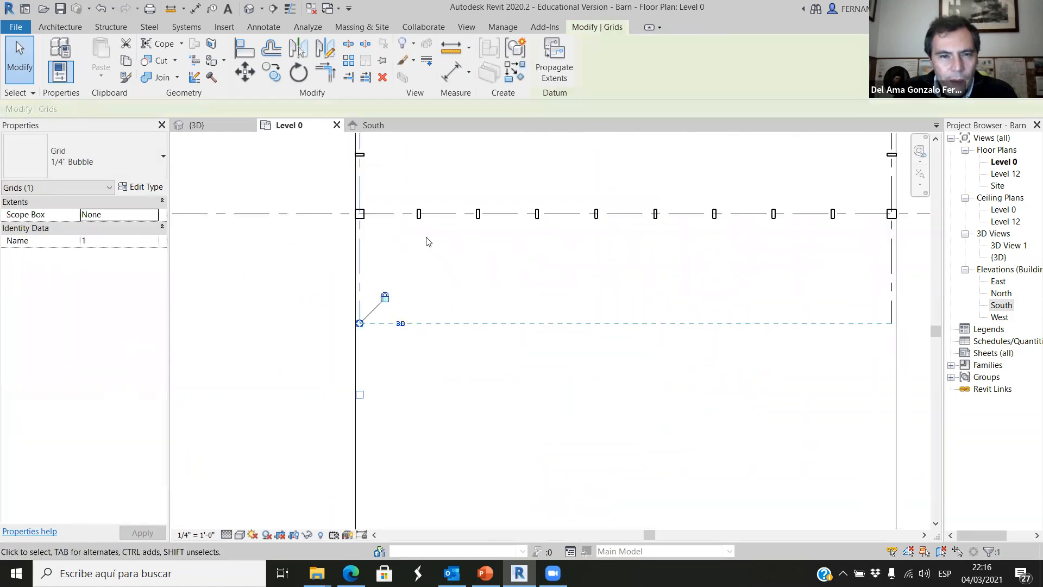
scroll(428, 241, "down", 3)
left_click_drag(393, 287, 393, 376)
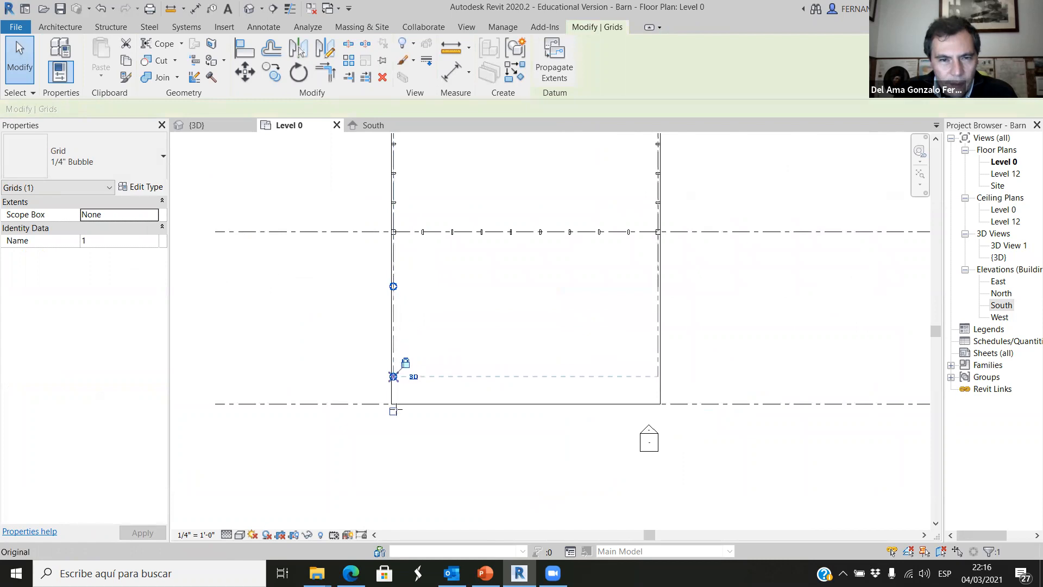
key("Escape")
scroll(414, 224, "up", 1)
scroll(404, 260, "down", 2)
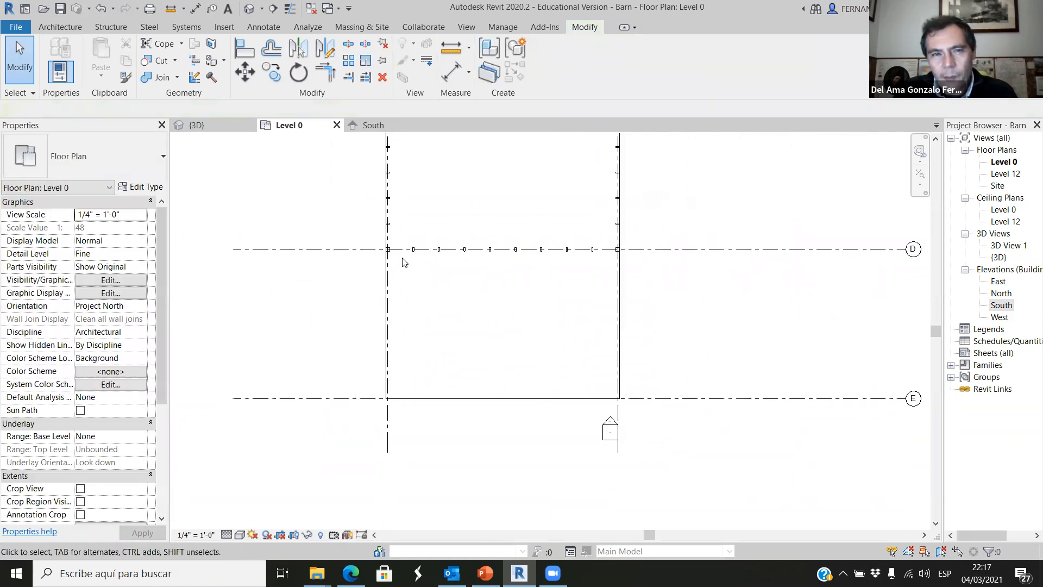
Orient the 3D view to the top and set its visual style to Wireframe.
left_click(220, 126)
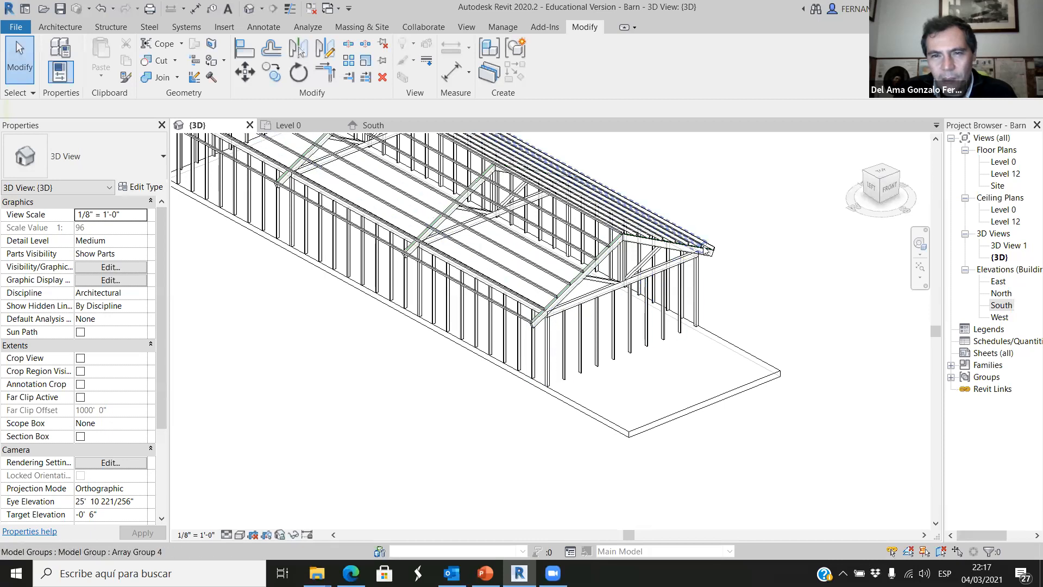
left_click(883, 173)
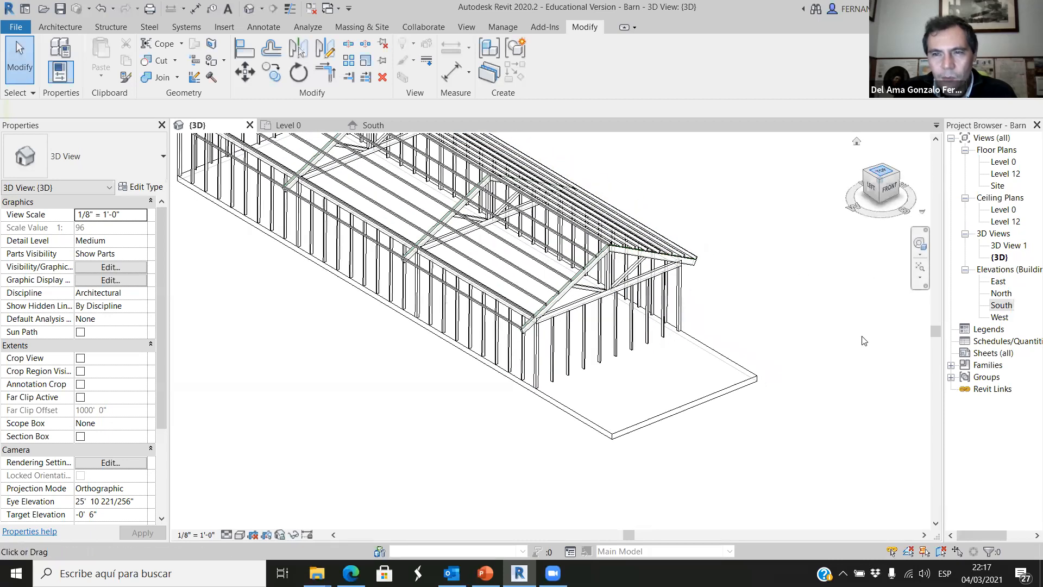
scroll(505, 441, "up", 3)
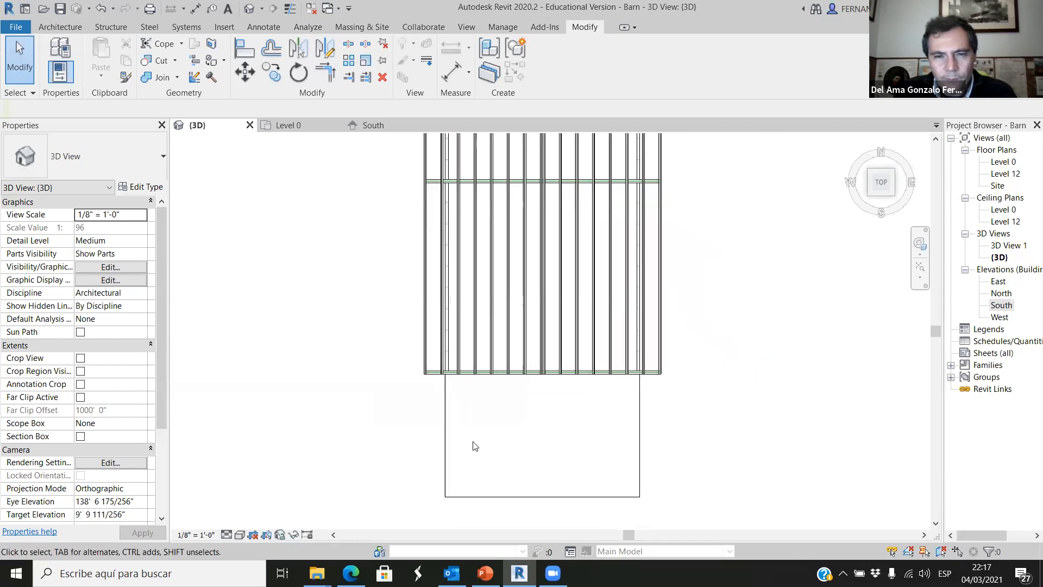
scroll(435, 477, "up", 1)
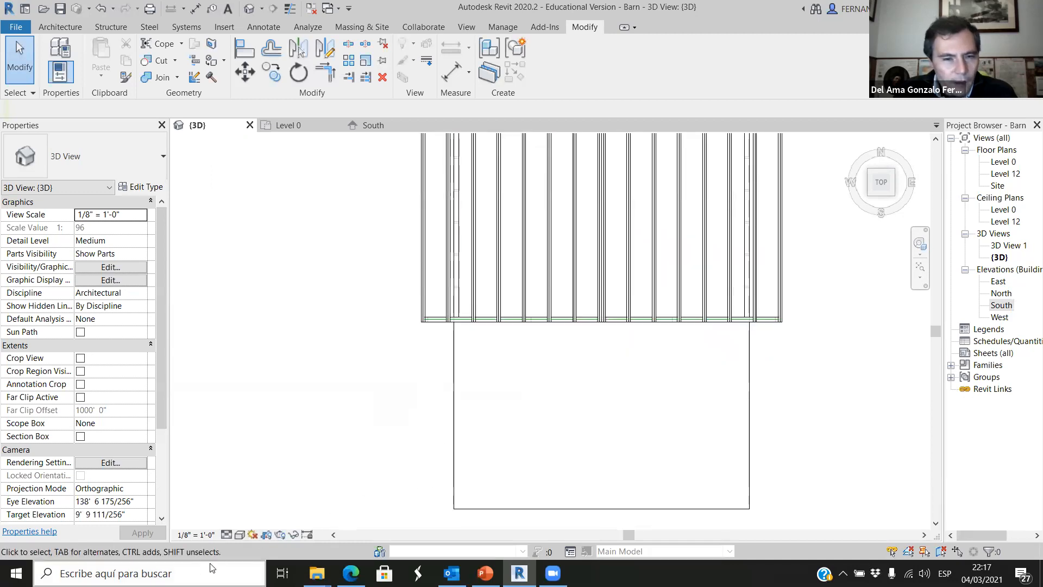
left_click(239, 534)
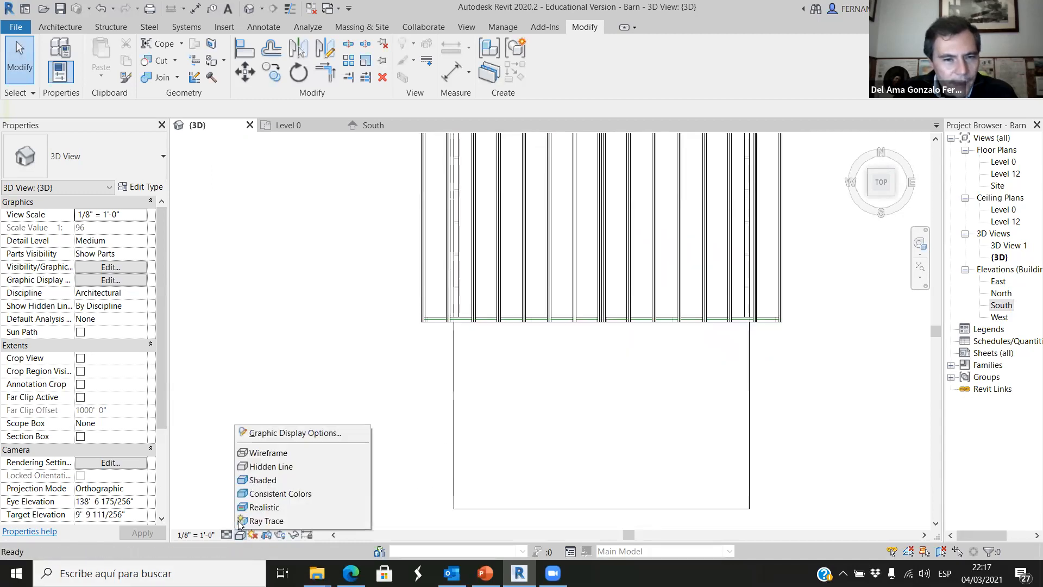
left_click(260, 465)
scroll(445, 342, "up", 2)
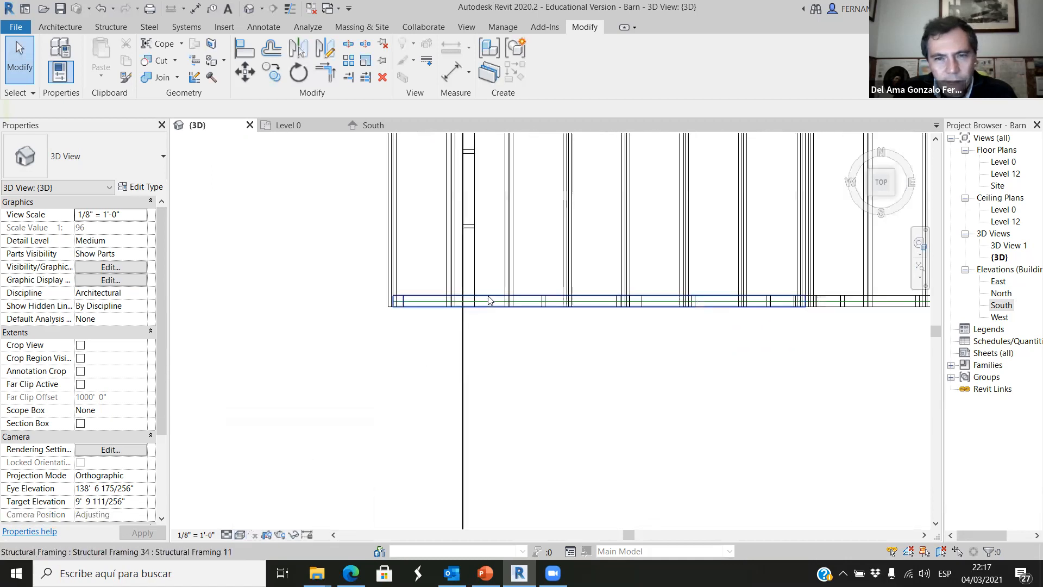
scroll(391, 339, "down", 3)
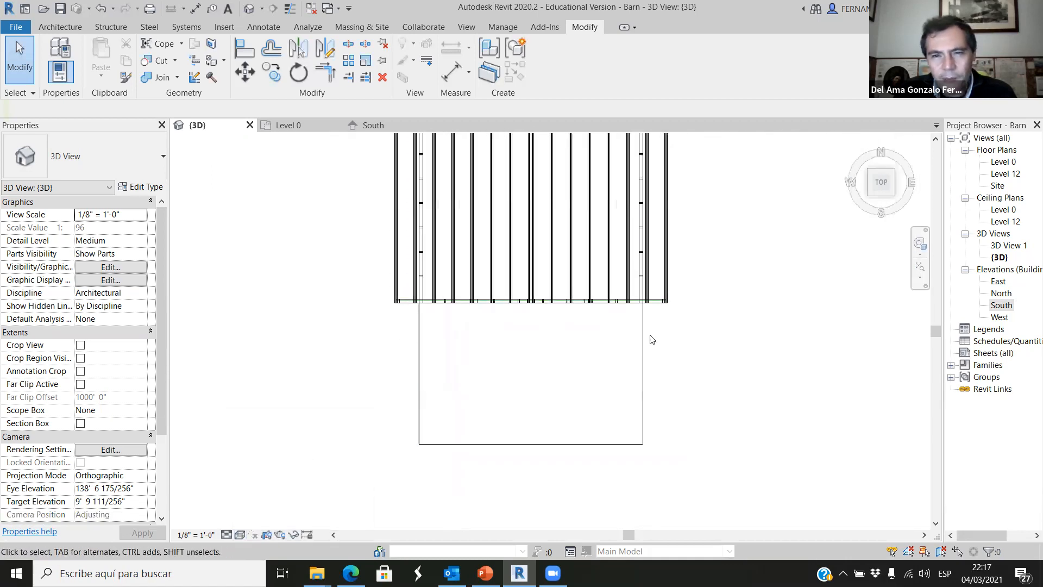
Try to copy the southern end truss together with its columns and studs from the top 3D view.
scroll(652, 340, "up", 1)
left_click_drag(233, 307, 708, 270)
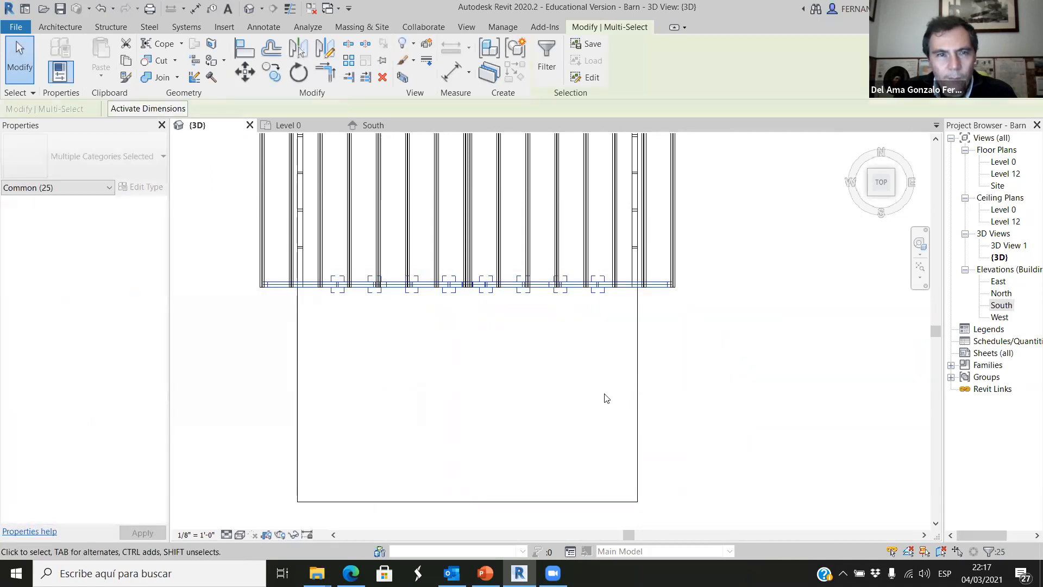
left_click(272, 73)
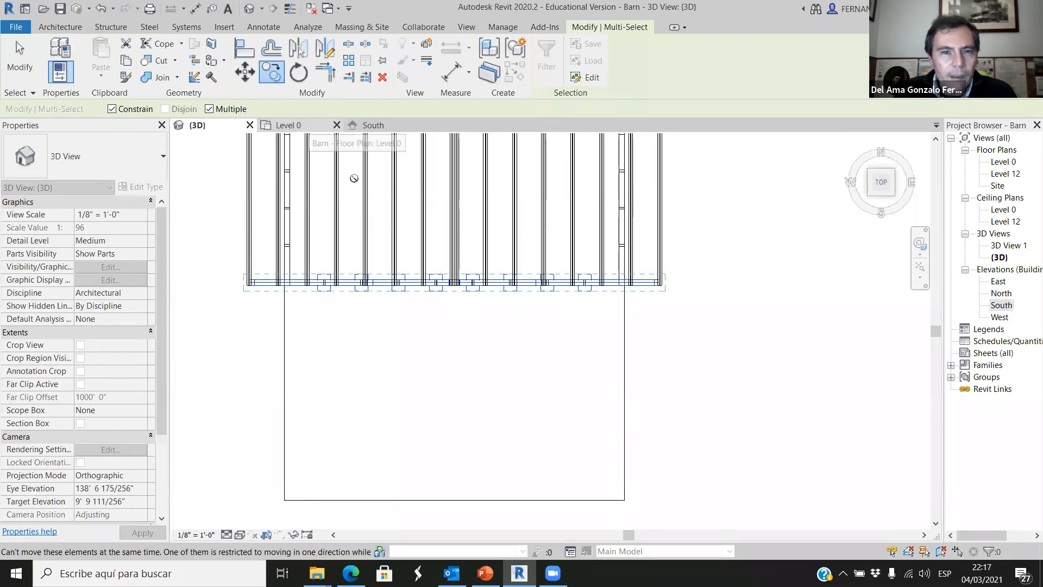
scroll(740, 367, "down", 1)
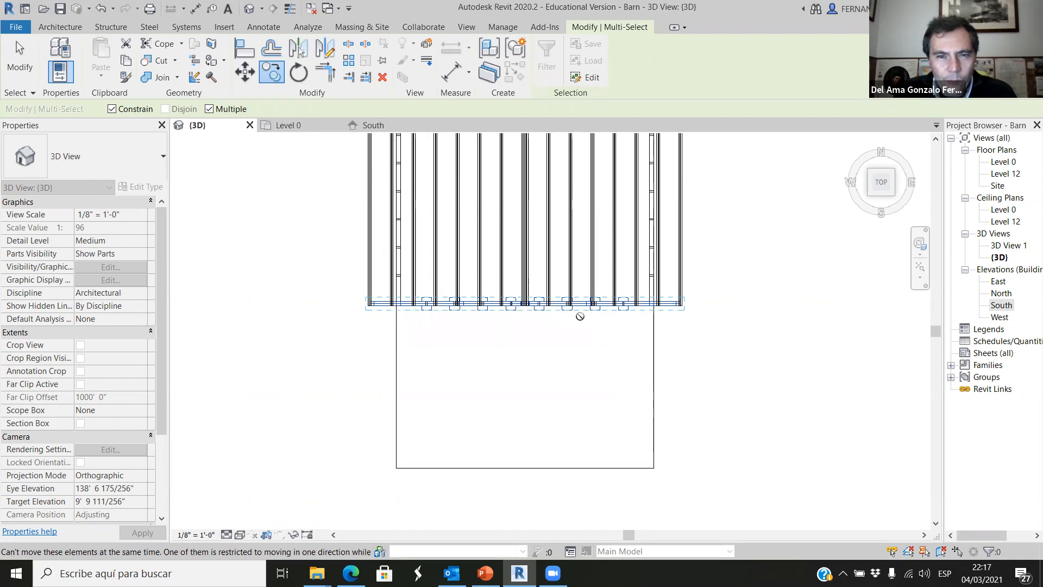
left_click(320, 126)
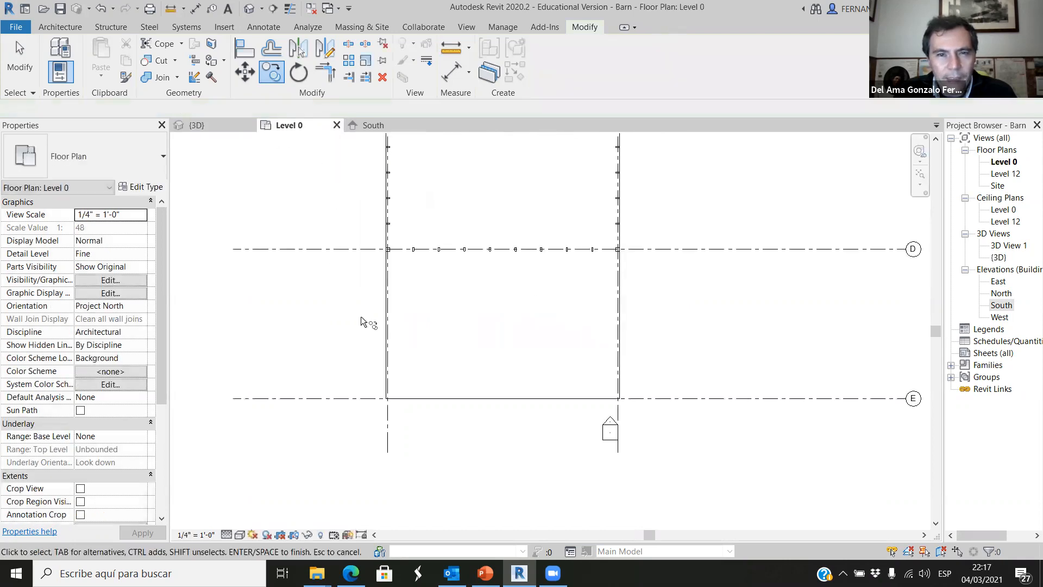
scroll(562, 458, "up", 5)
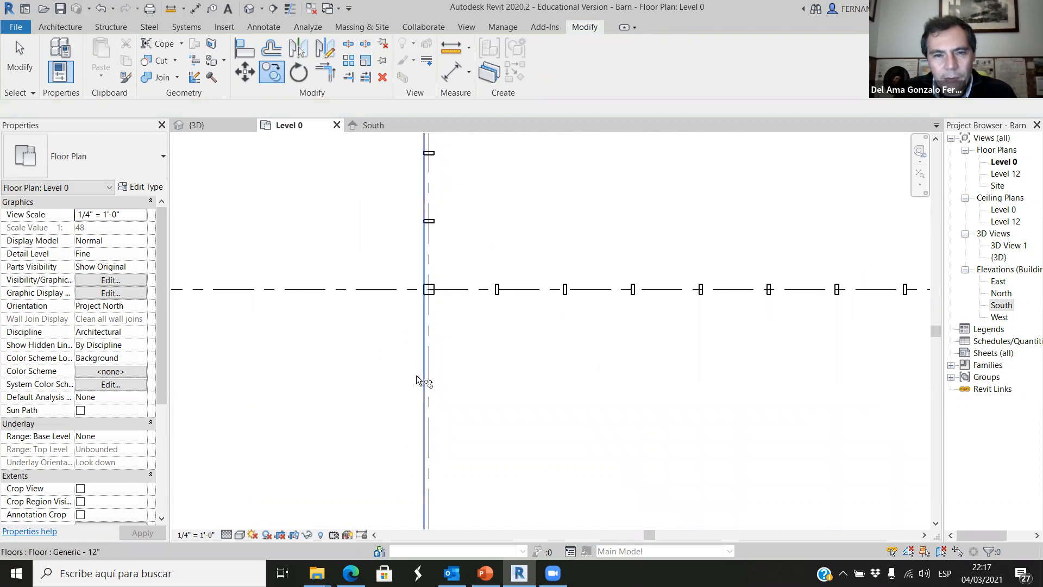
scroll(401, 331, "down", 5)
scroll(497, 396, "up", 2)
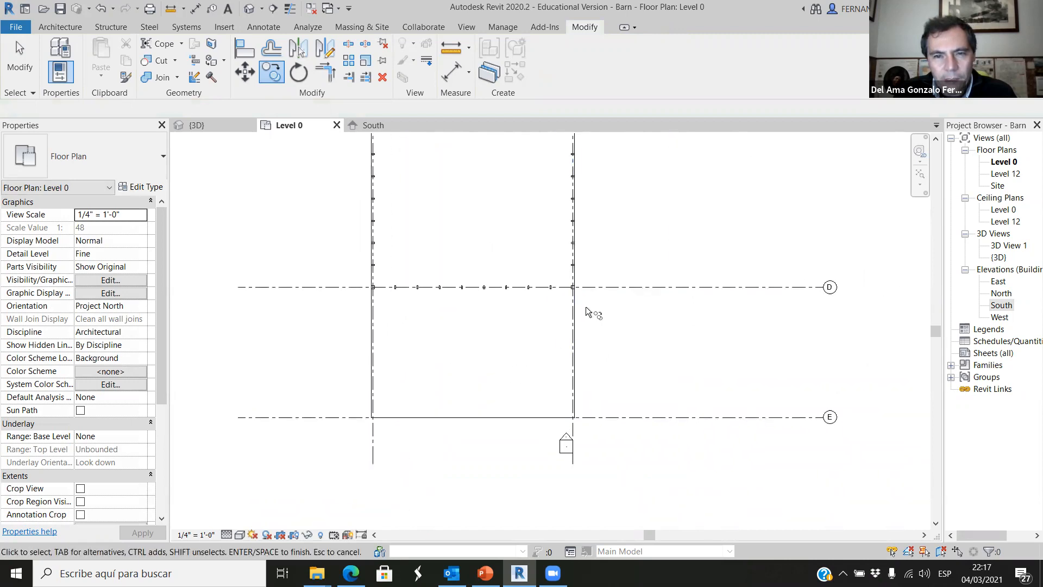
scroll(352, 280, "up", 2)
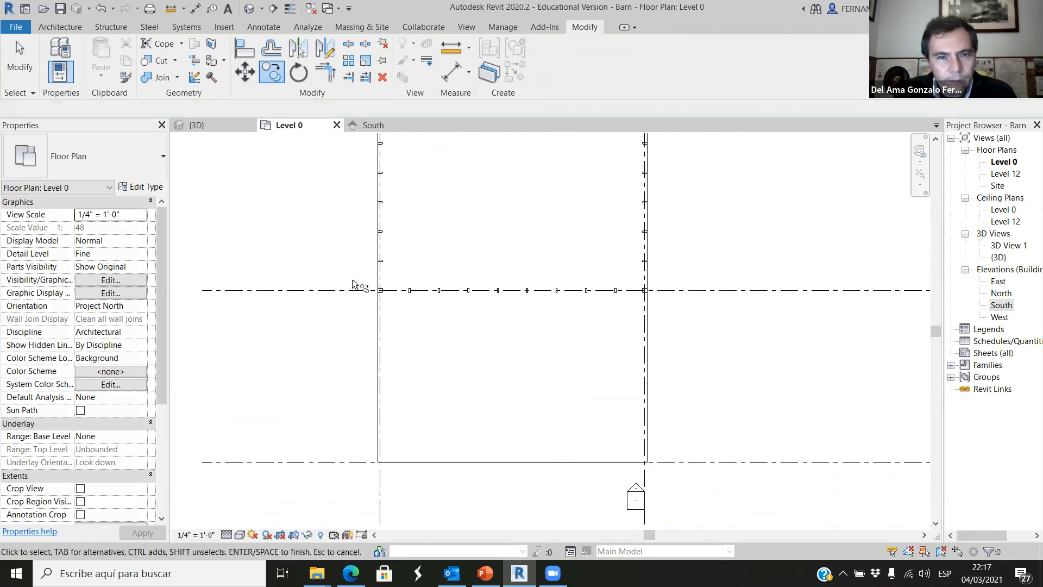
scroll(347, 307, "up", 2)
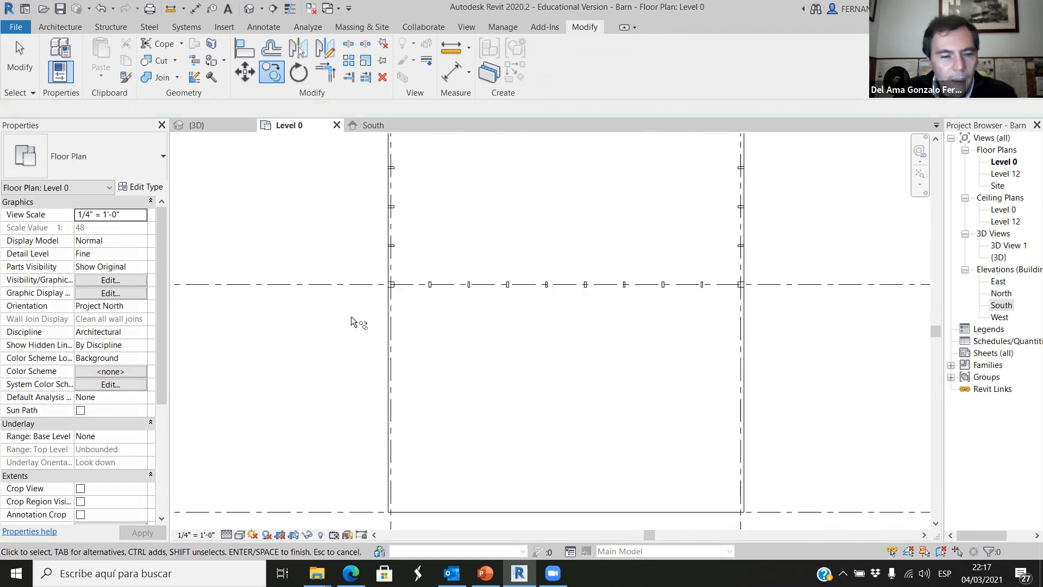
key("Escape")
In Level 0, copy the grid D row of columns and studs from its southwest column corner to the floor's southwest corner at grid E.
scroll(374, 308, "up", 2)
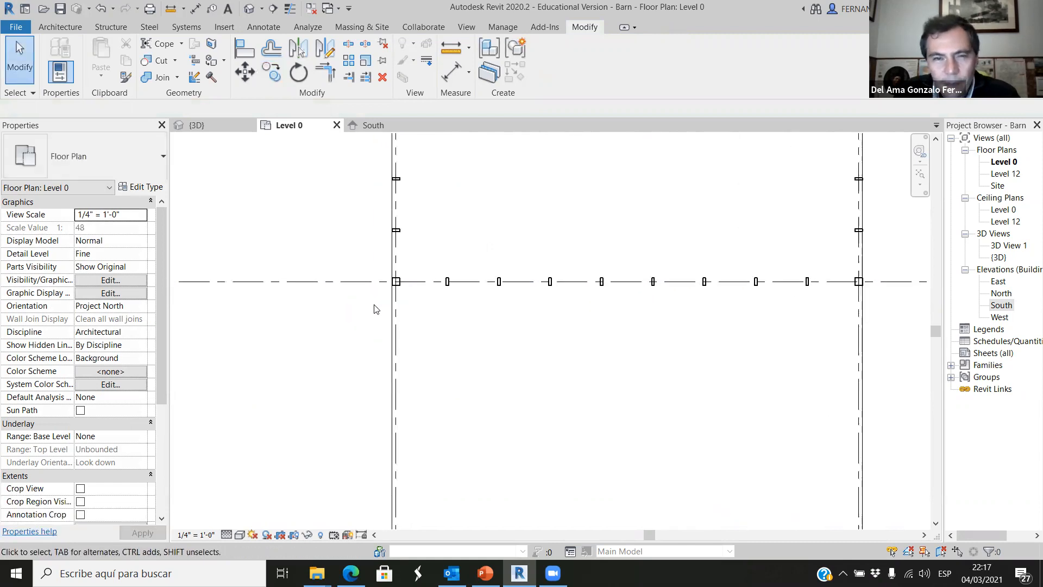
left_click_drag(368, 314, 887, 265)
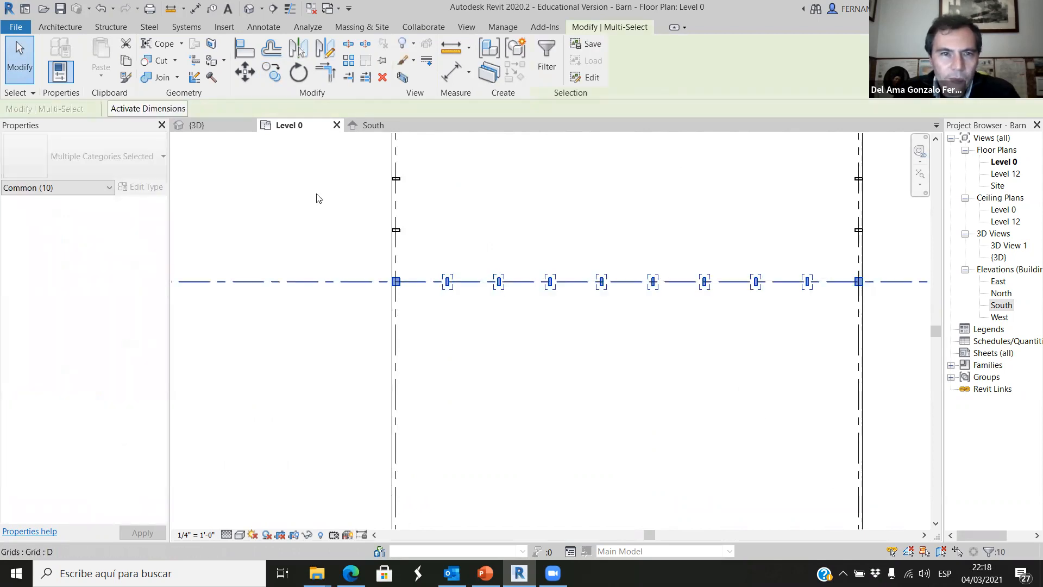
left_click(272, 71)
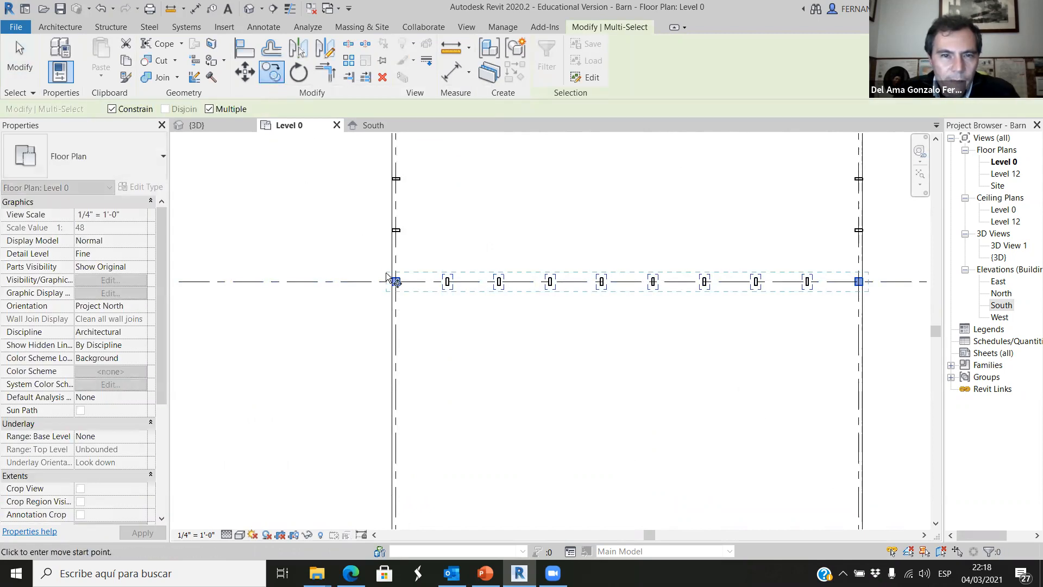
scroll(398, 295, "up", 5)
scroll(399, 296, "up", 2)
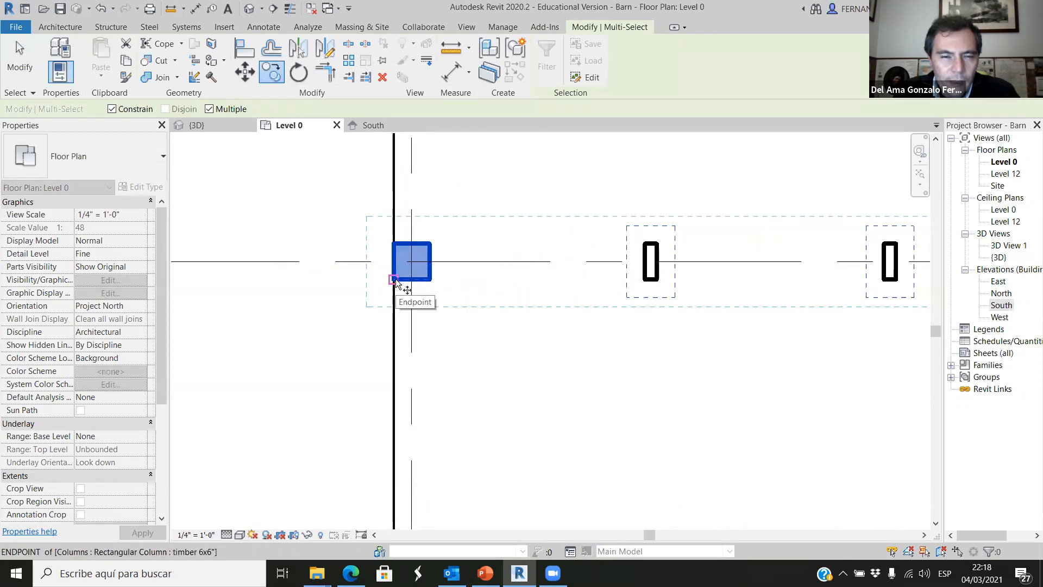
left_click(394, 282)
scroll(396, 260, "down", 5)
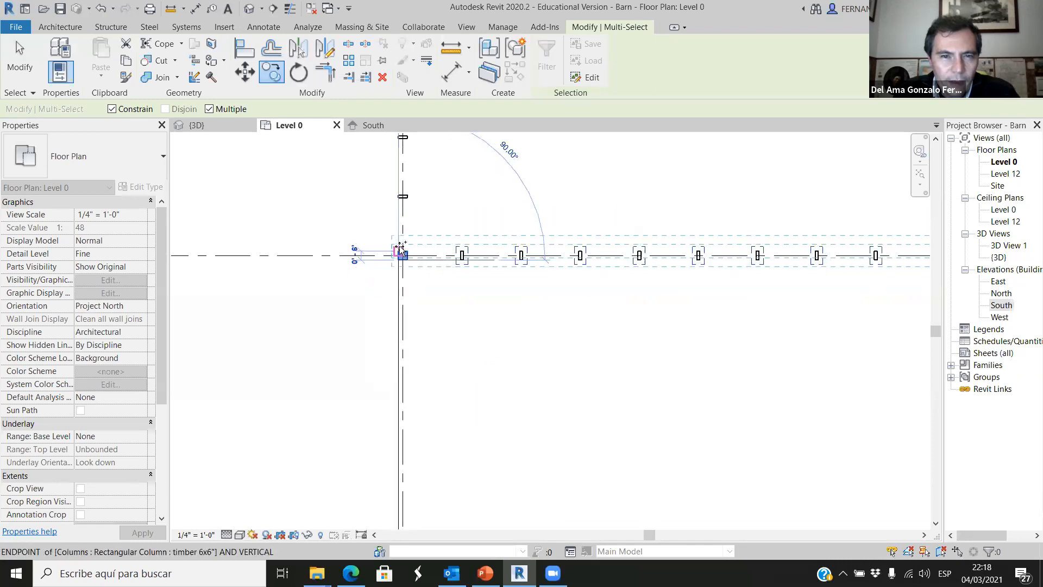
scroll(401, 457, "up", 4)
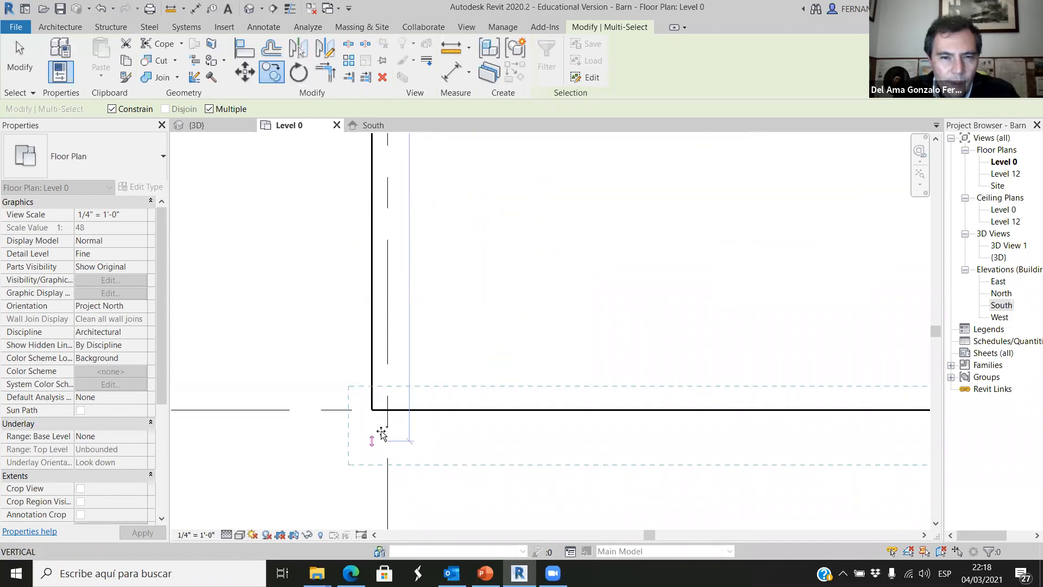
left_click(373, 409)
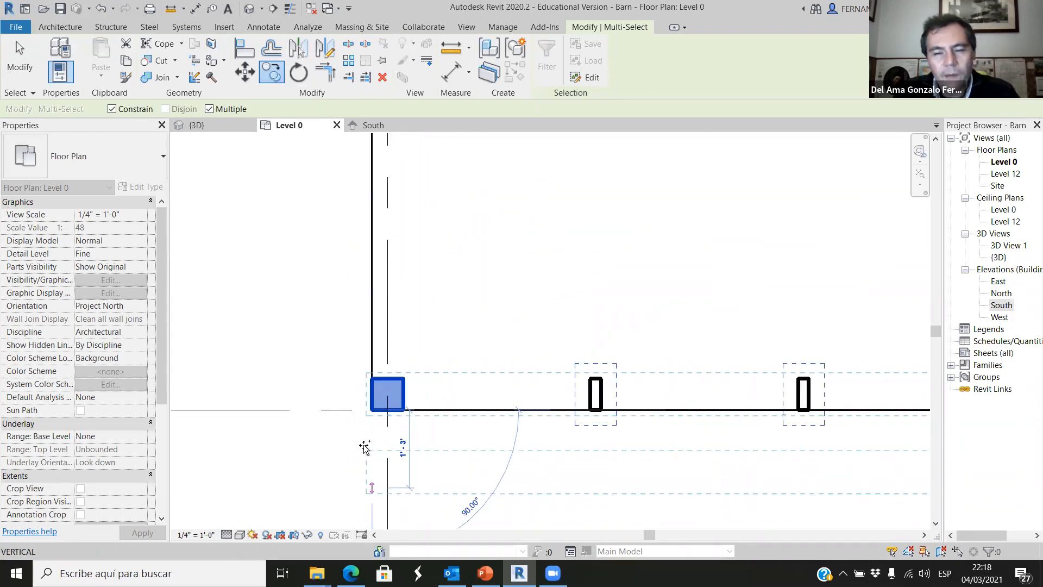
scroll(363, 437, "down", 3)
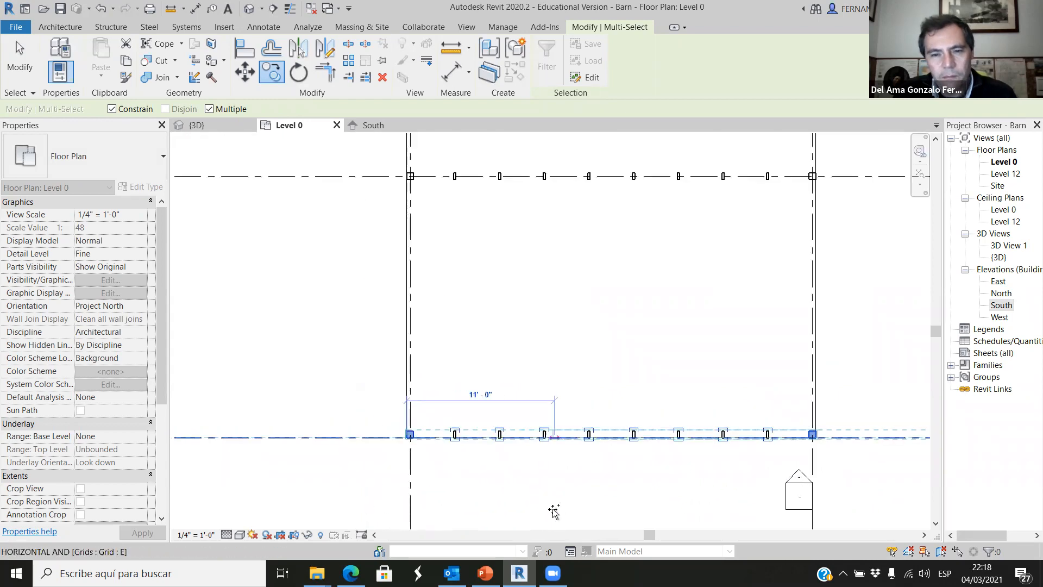
key("Escape")
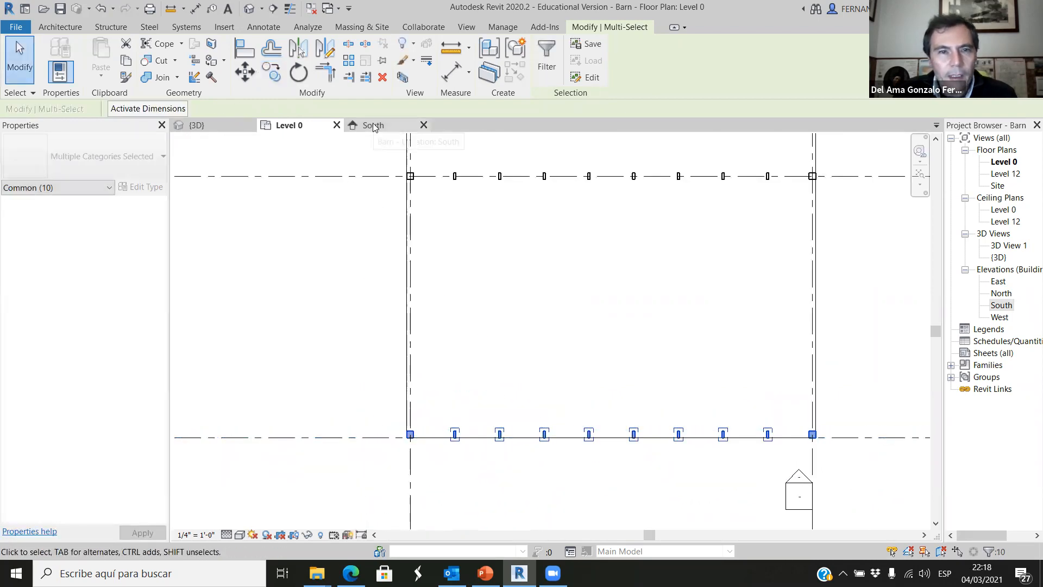
Examine the copied column and stud row at the extended floor's southern edge from several angles in the 3D view.
left_click(197, 125)
scroll(475, 377, "down", 2)
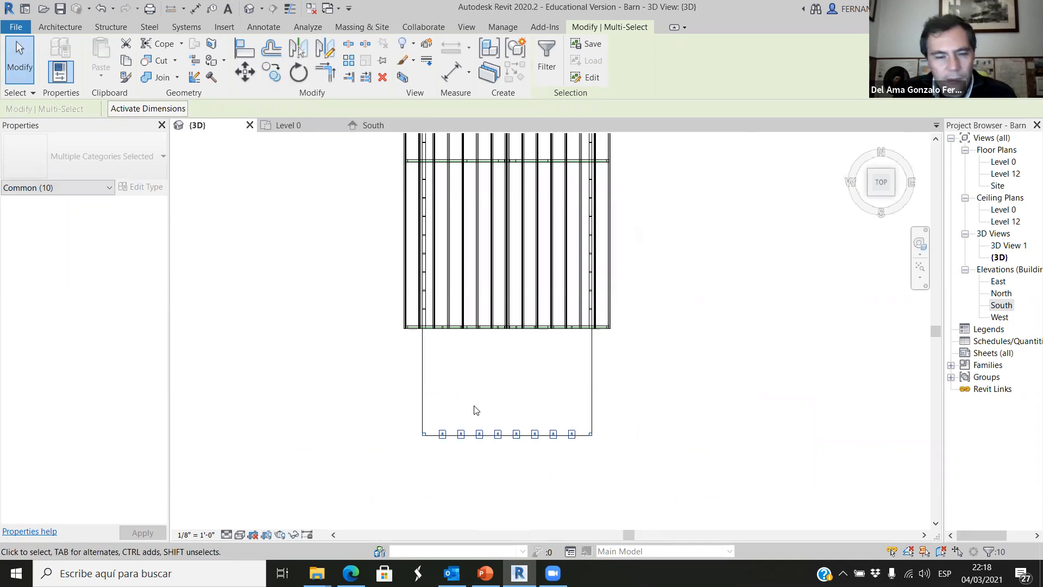
middle_click_drag(496, 458, 553, 433, "shift")
left_click(553, 475)
scroll(553, 476, "down", 5)
scroll(552, 432, "up", 5)
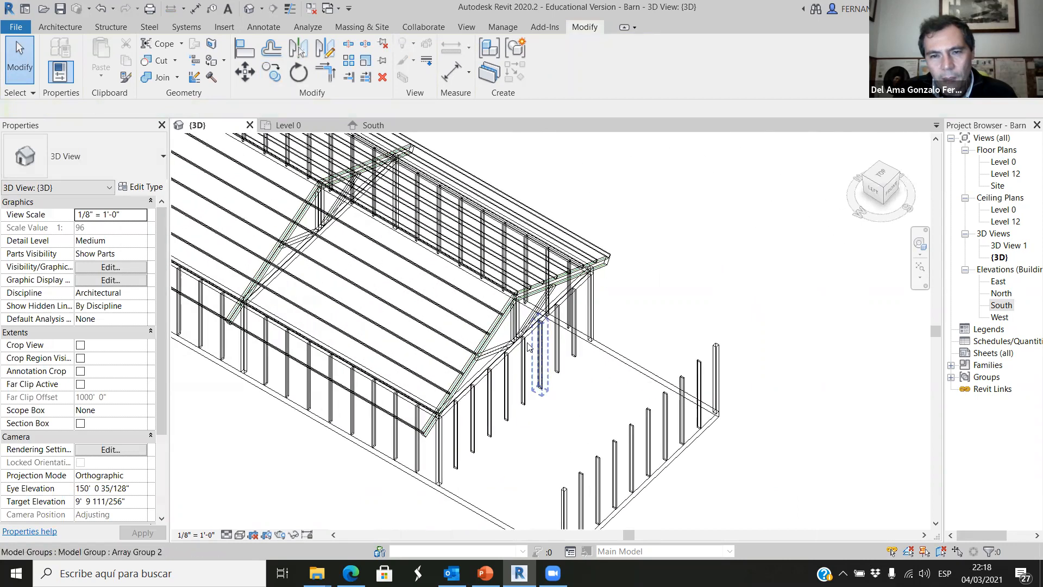
scroll(520, 351, "down", 6)
scroll(607, 441, "up", 1)
middle_click_drag(594, 484, 566, 416, "shift")
scroll(572, 405, "up", 3)
middle_click_drag(574, 455, 689, 482, "shift")
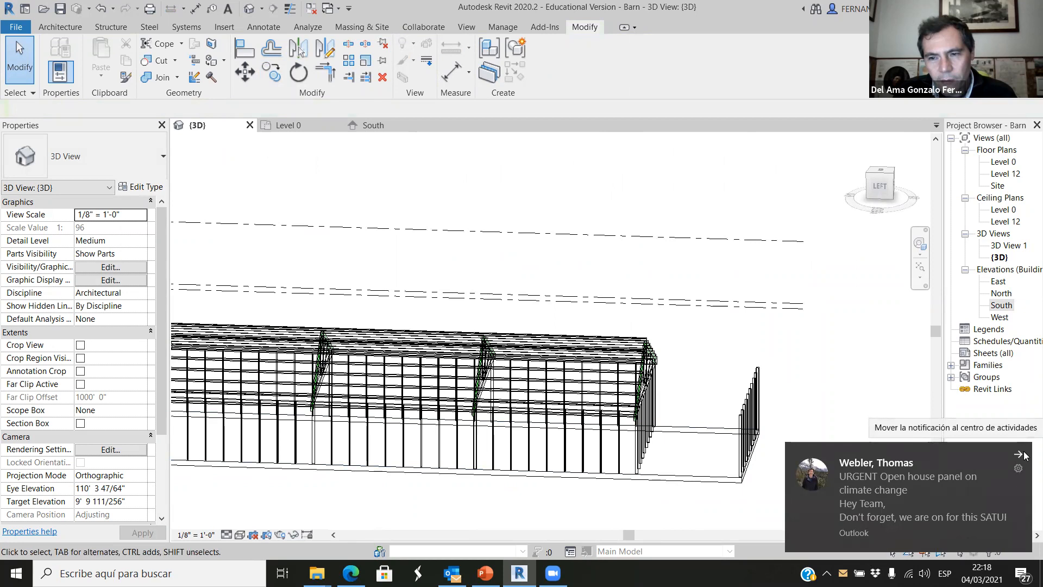
Select the southern end roof truss in the 3D view and, from the Left view, copy it onto the columns at grid E.
left_click(1018, 454)
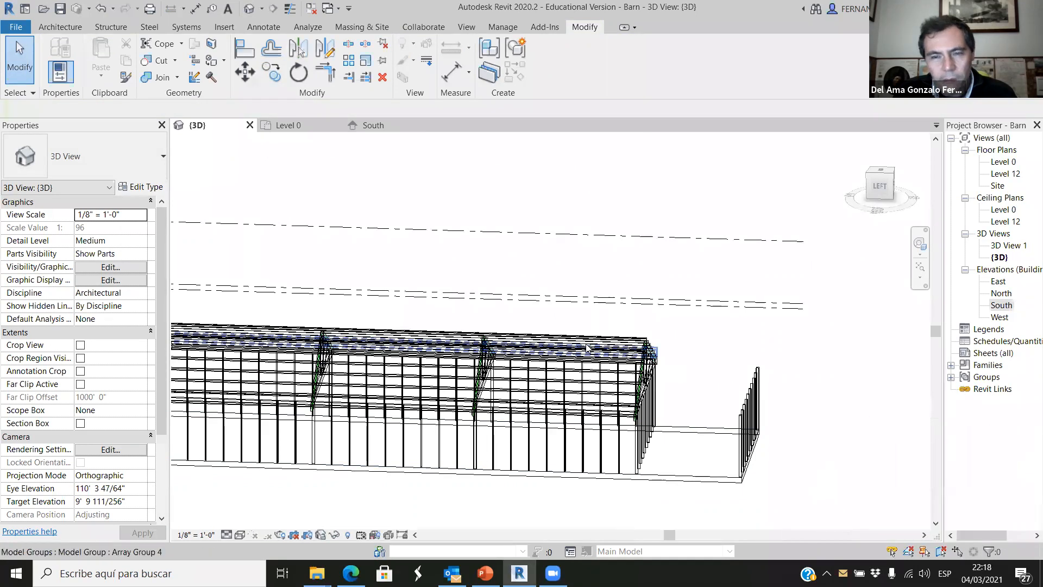
scroll(583, 347, "up", 2)
middle_click_drag(728, 467, 656, 315, "shift")
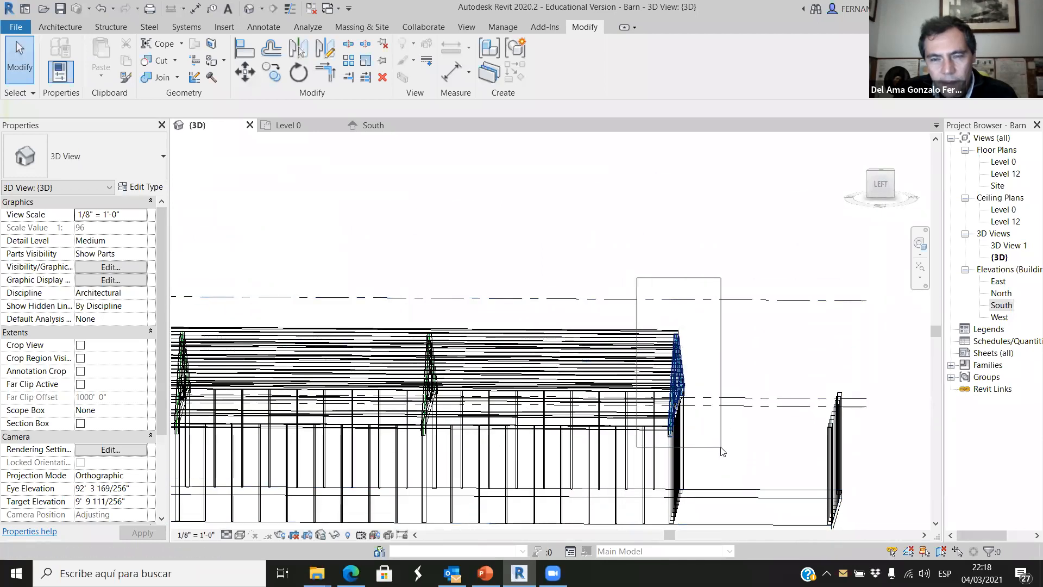
left_click_drag(721, 447, 724, 471)
scroll(705, 350, "down", 3)
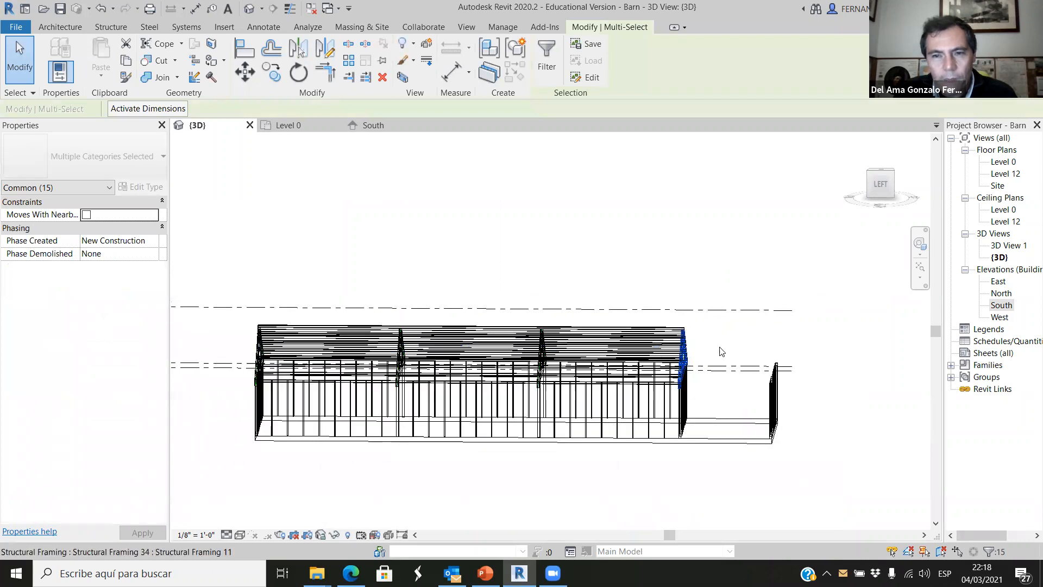
left_click(876, 187)
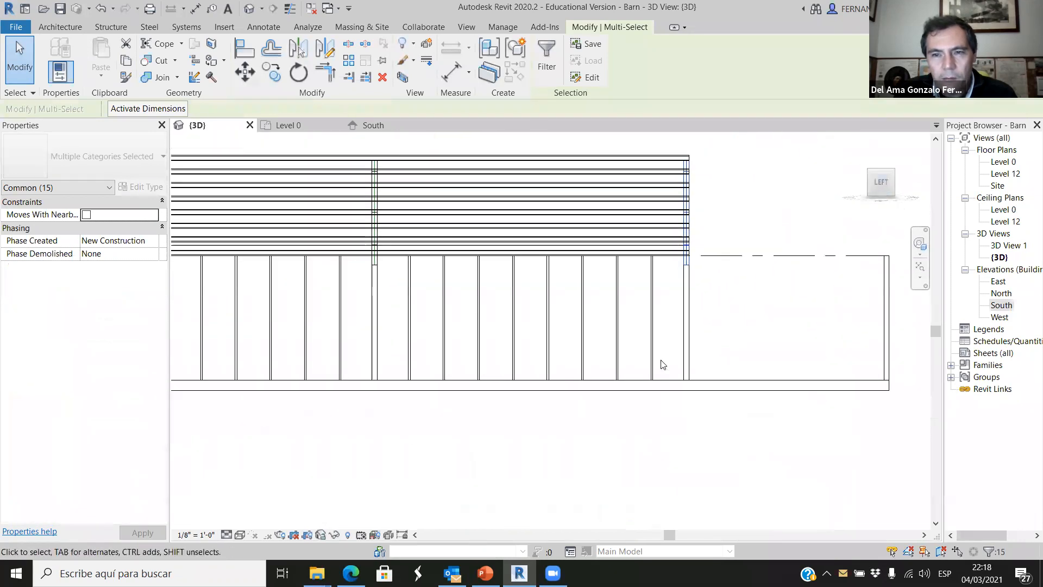
left_click(262, 77)
scroll(492, 399, "up", 3)
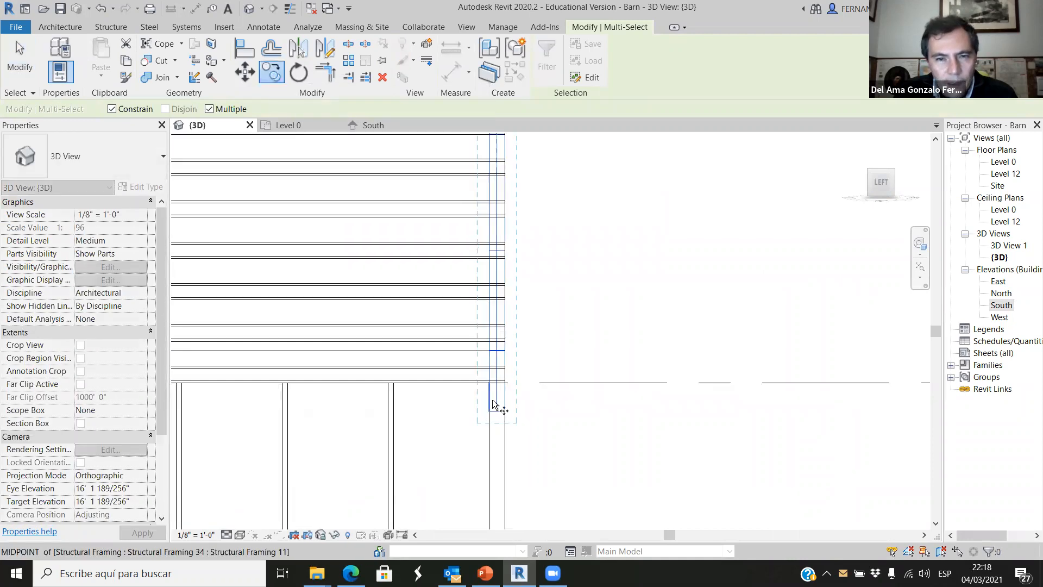
scroll(492, 399, "up", 1)
scroll(502, 386, "down", 2)
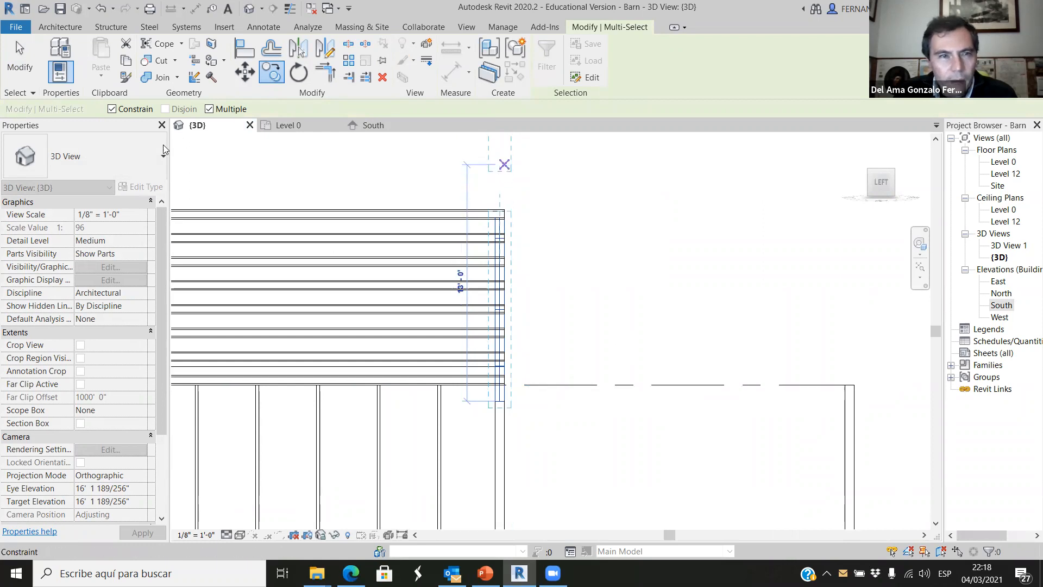
left_click(111, 109)
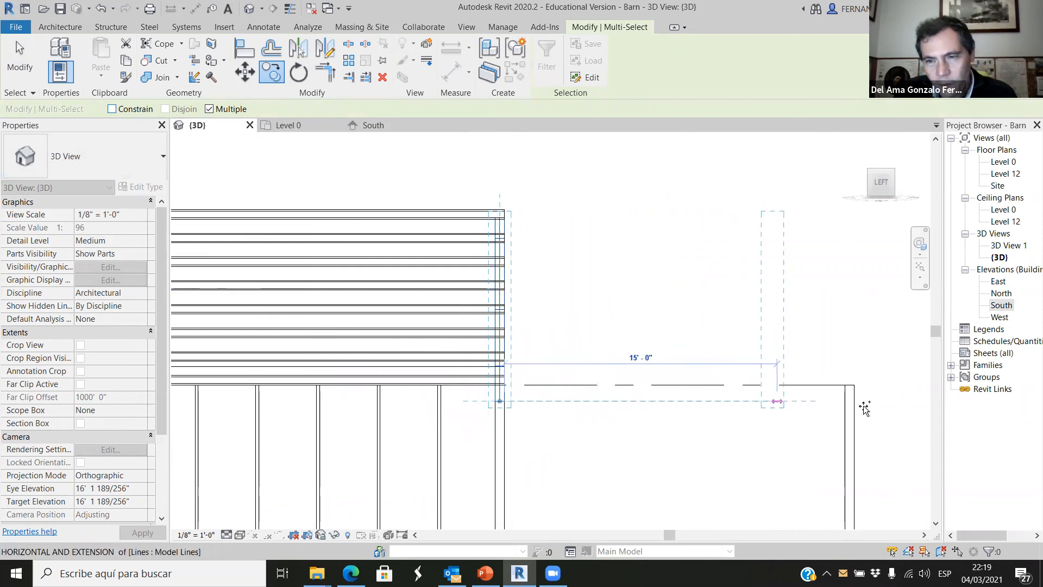
scroll(864, 408, "up", 2)
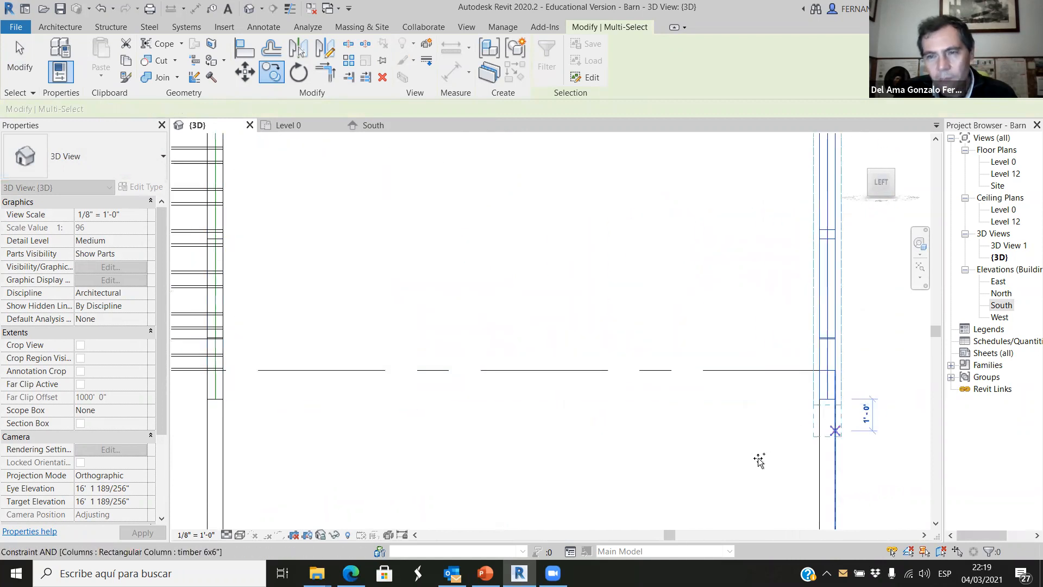
scroll(549, 418, "down", 4)
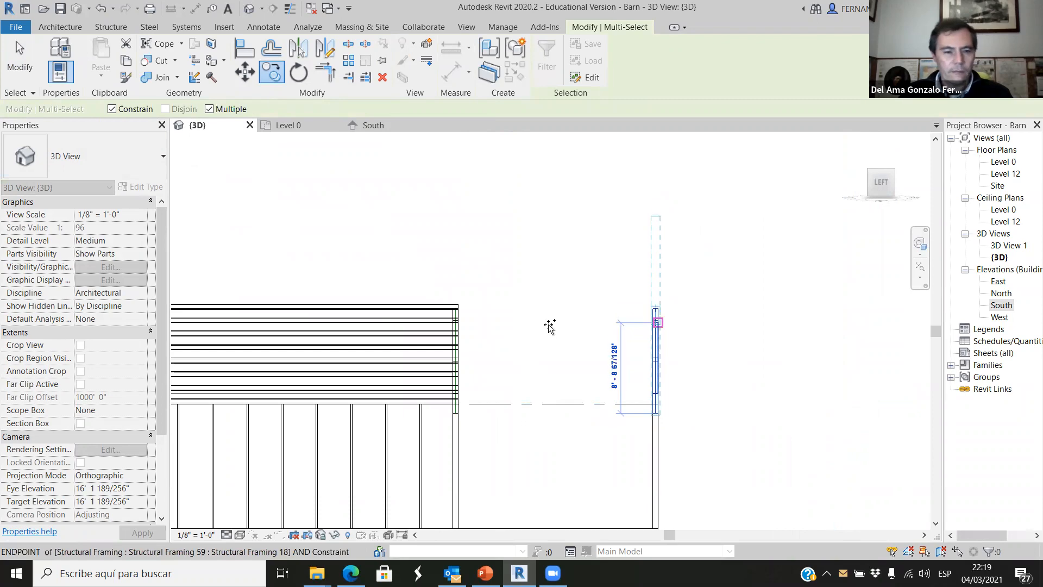
left_click(560, 333)
Delete the eight intermediate studs between the corner columns under the copied truss at the barn's new southern end.
middle_click_drag(567, 358, 564, 422, "shift")
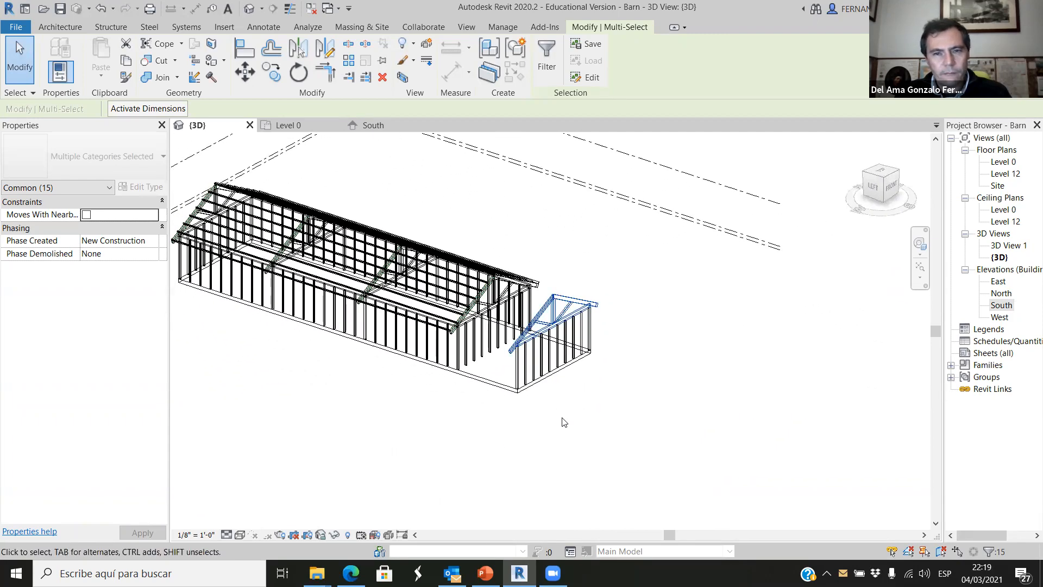
scroll(564, 422, "up", 3)
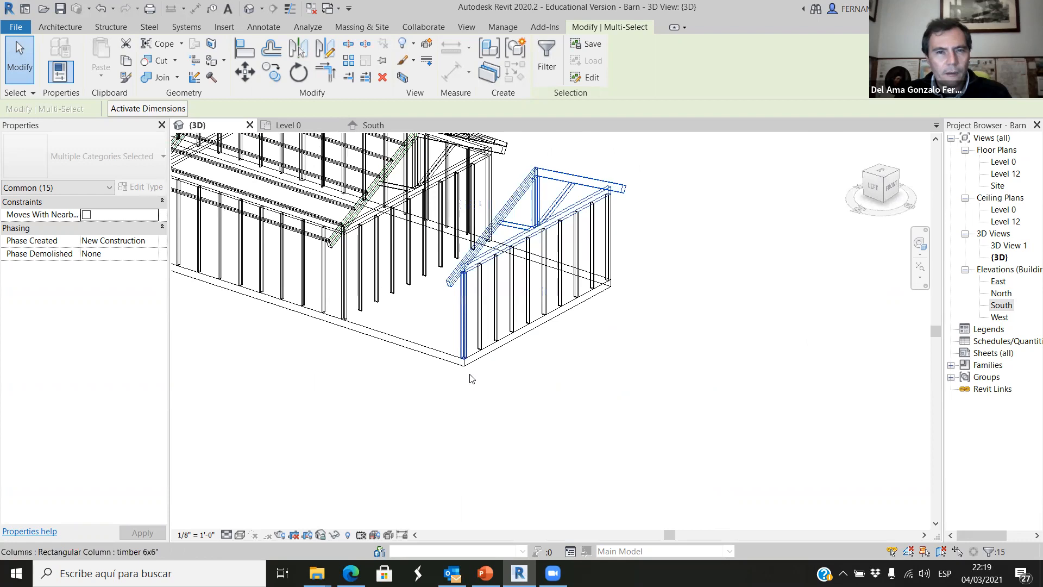
scroll(471, 376, "down", 1)
scroll(519, 311, "up", 4)
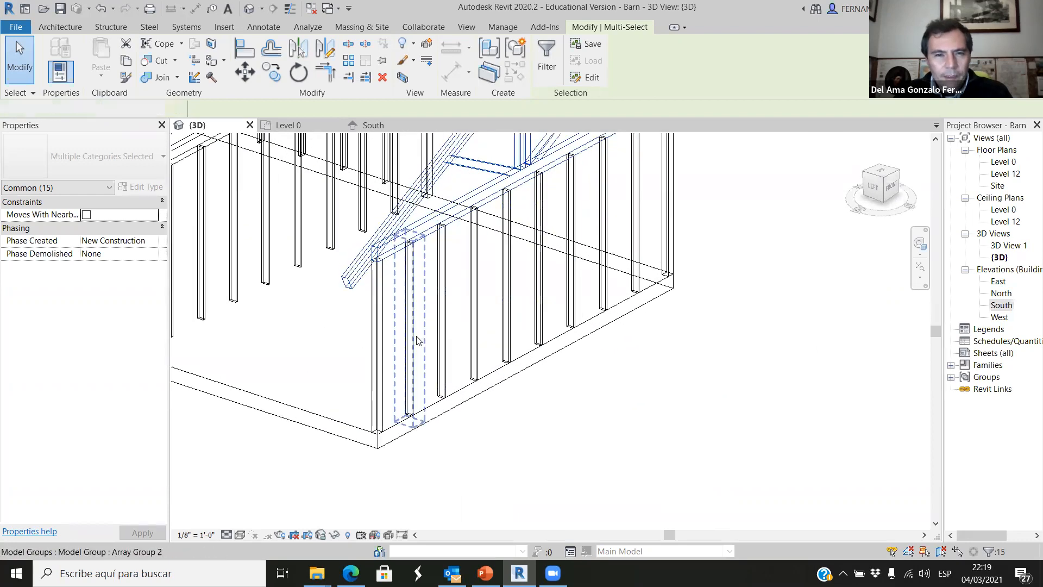
left_click(419, 340)
key("Delete")
left_click(446, 329)
key("Delete")
left_click(476, 313)
key("Delete")
left_click(510, 293)
key("Delete")
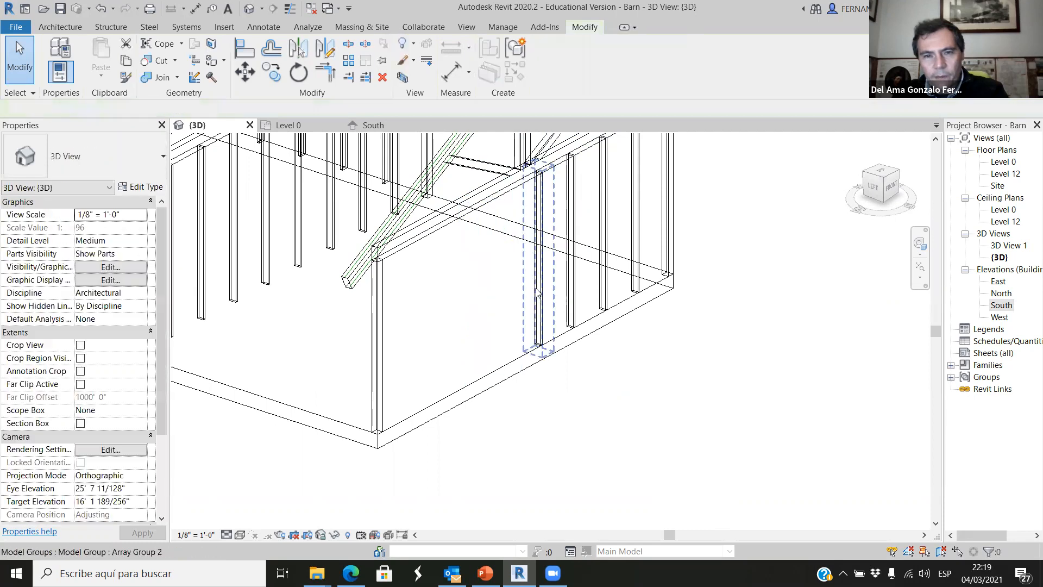
left_click(539, 280)
key("Delete")
left_click(570, 267)
key("Delete")
left_click(604, 260)
key("Delete")
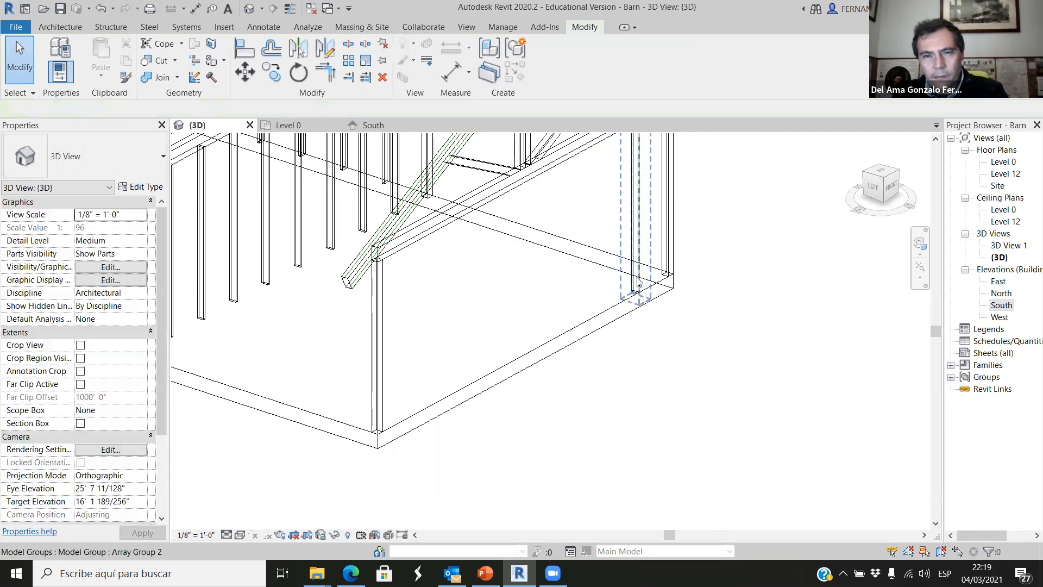
left_click(639, 281)
key("Delete")
scroll(630, 413, "down", 3)
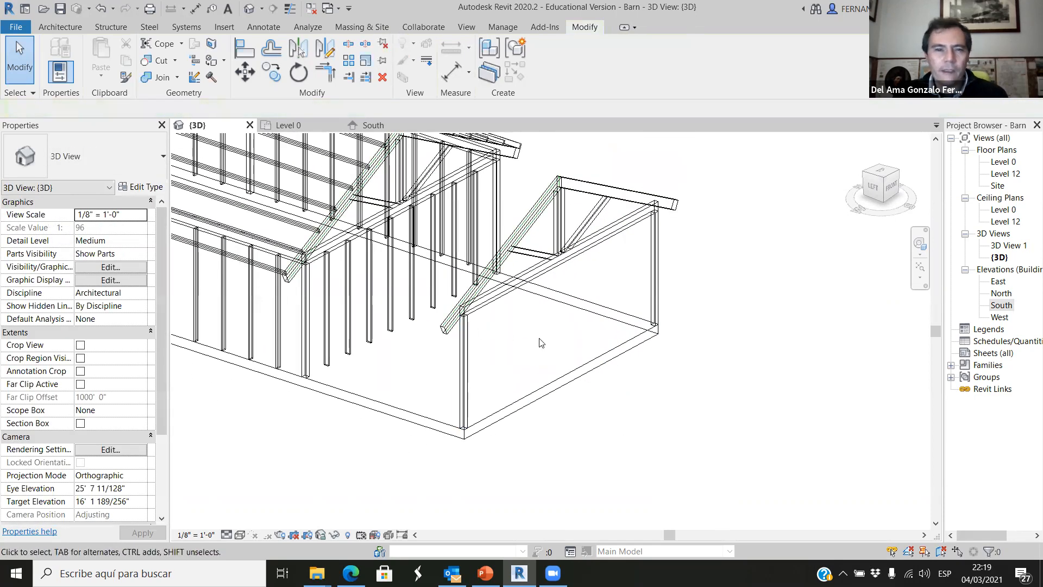
Ungroup the purlin just above the west wall and stretch its southern end past the grid D truss.
scroll(639, 422, "down", 4)
scroll(432, 330, "up", 5)
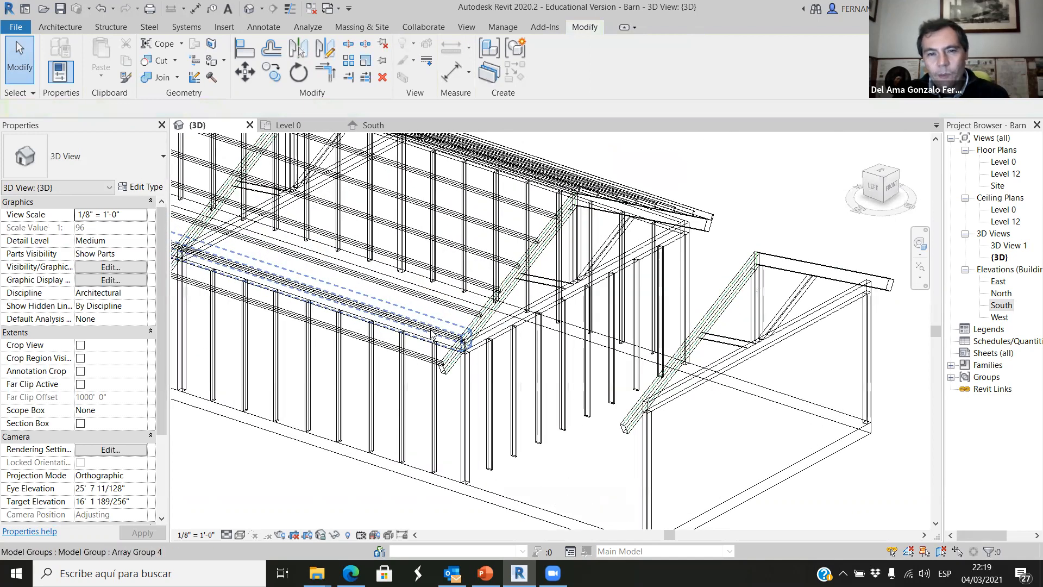
left_click(432, 333)
scroll(431, 334, "up", 4)
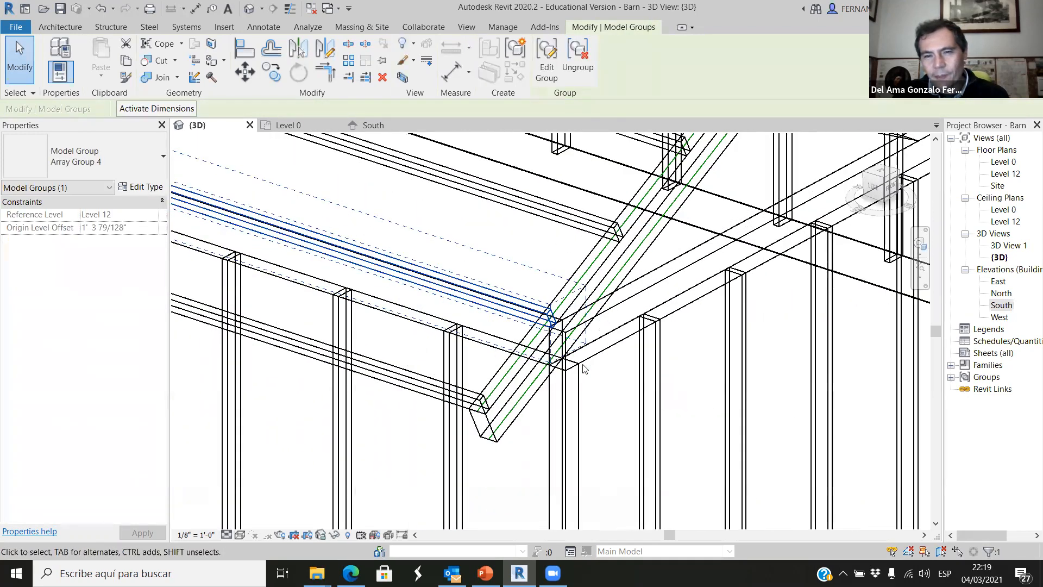
scroll(583, 369, "up", 2)
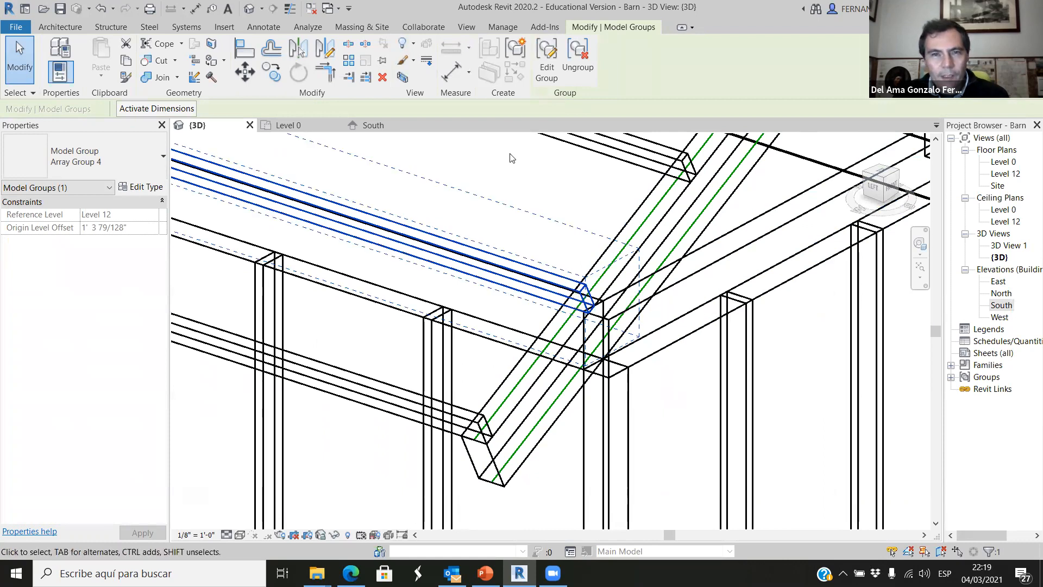
left_click(578, 57)
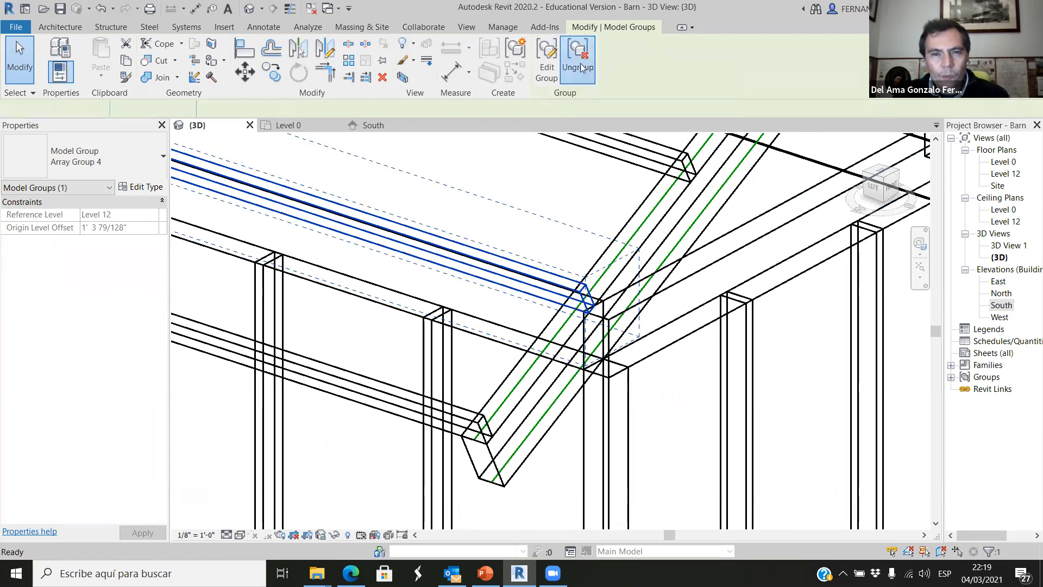
left_click(540, 210)
left_click(518, 275)
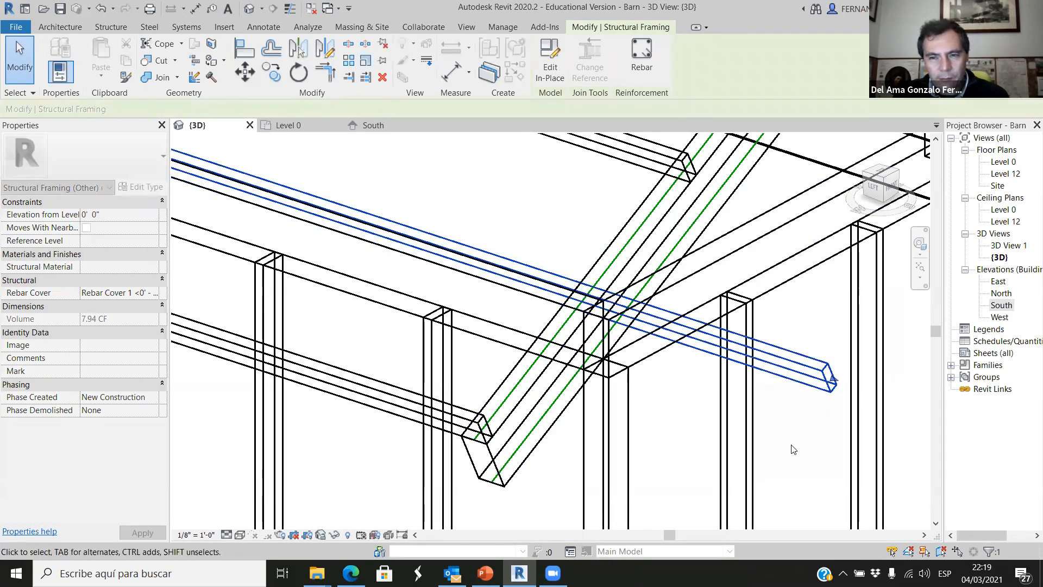
scroll(669, 350, "down", 5)
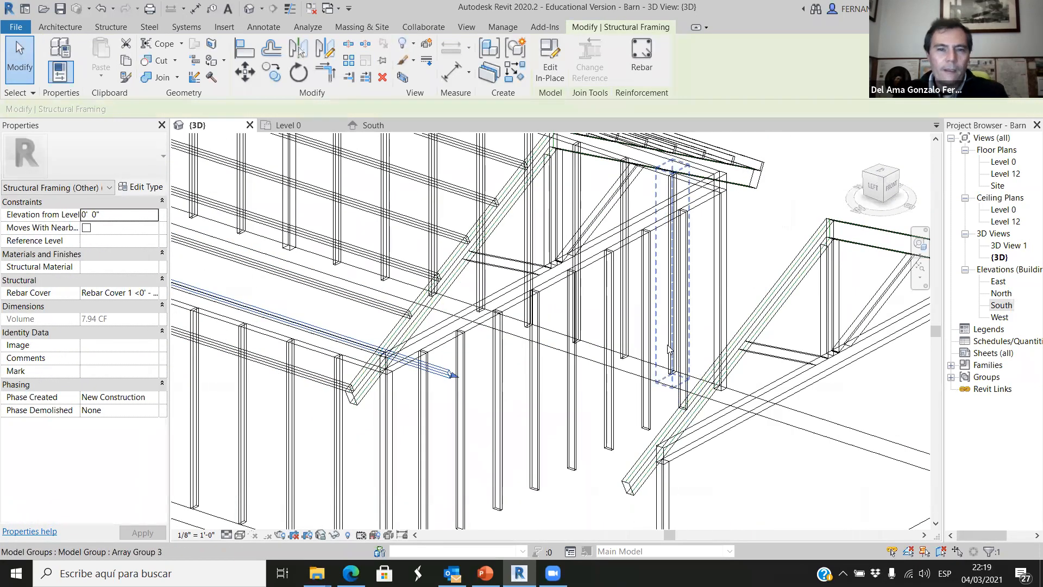
left_click(747, 461)
Select six of the remaining grouped purlins on the western roof slope together.
scroll(566, 436, "down", 3)
left_click(402, 403)
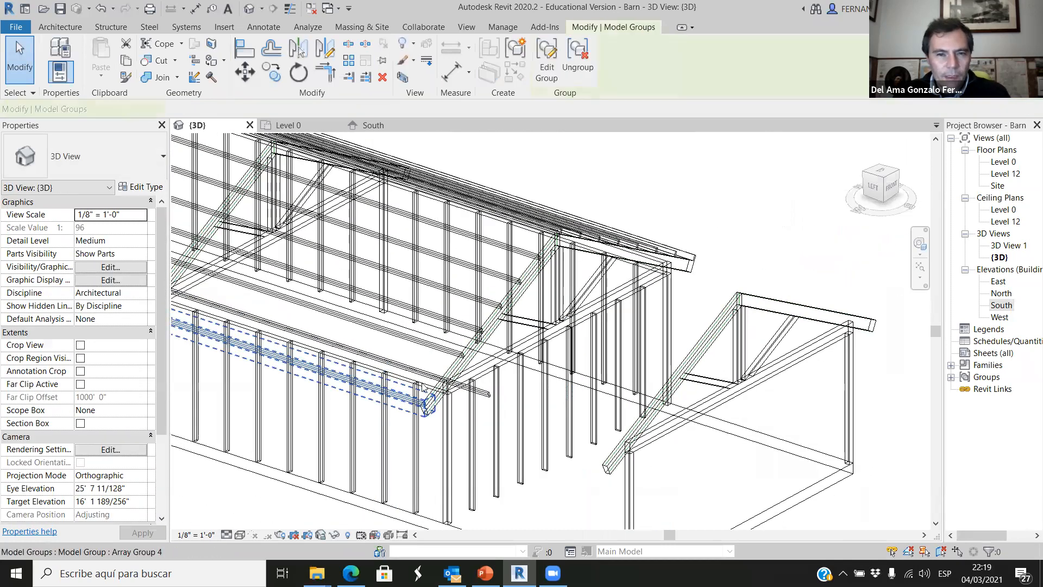
left_click(451, 328, "ctrl")
left_click(471, 303, "ctrl")
left_click(492, 278, "ctrl")
left_click(496, 274, "ctrl")
left_click(523, 252, "ctrl")
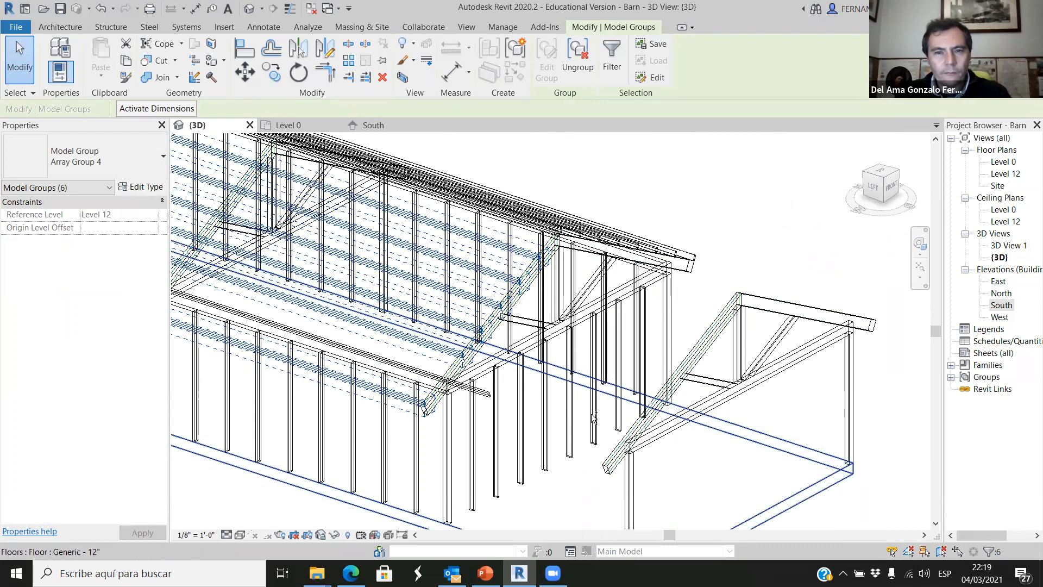
right_click(571, 435)
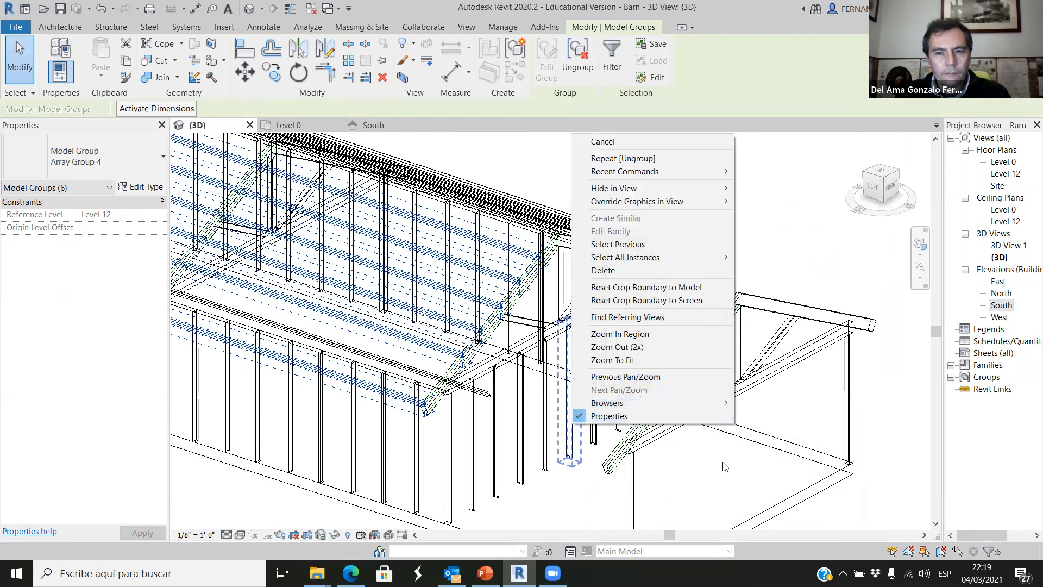
left_click(711, 473)
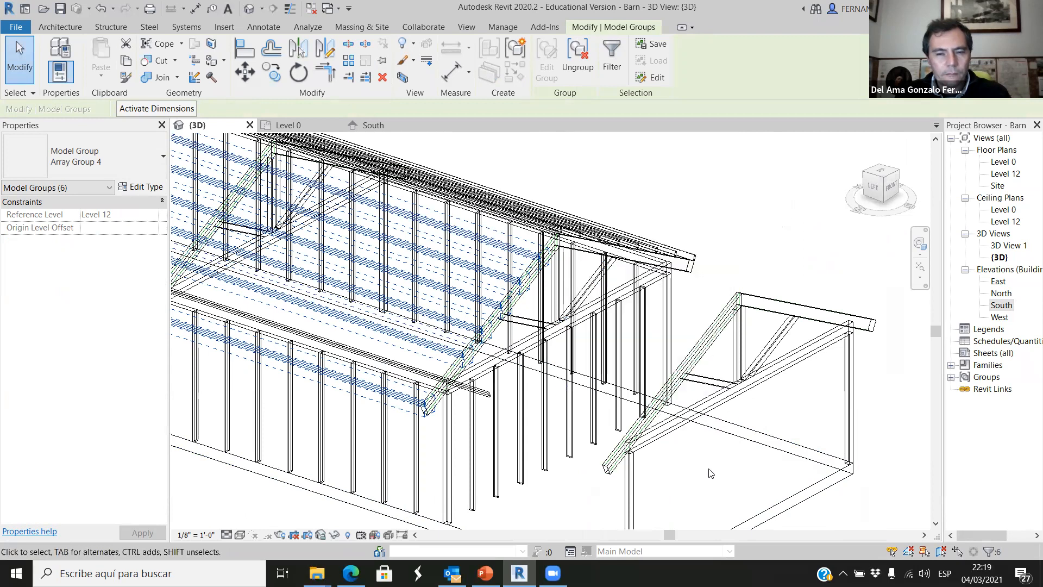
Add the grouped purlin at the western side of the ridge and the four uppermost eastern-slope purlin groups to the selection.
middle_click(727, 243)
middle_click(726, 243)
left_click_drag(724, 368, 724, 368)
middle_click_drag(724, 368, 451, 383, "shift")
scroll(443, 379, "up", 6)
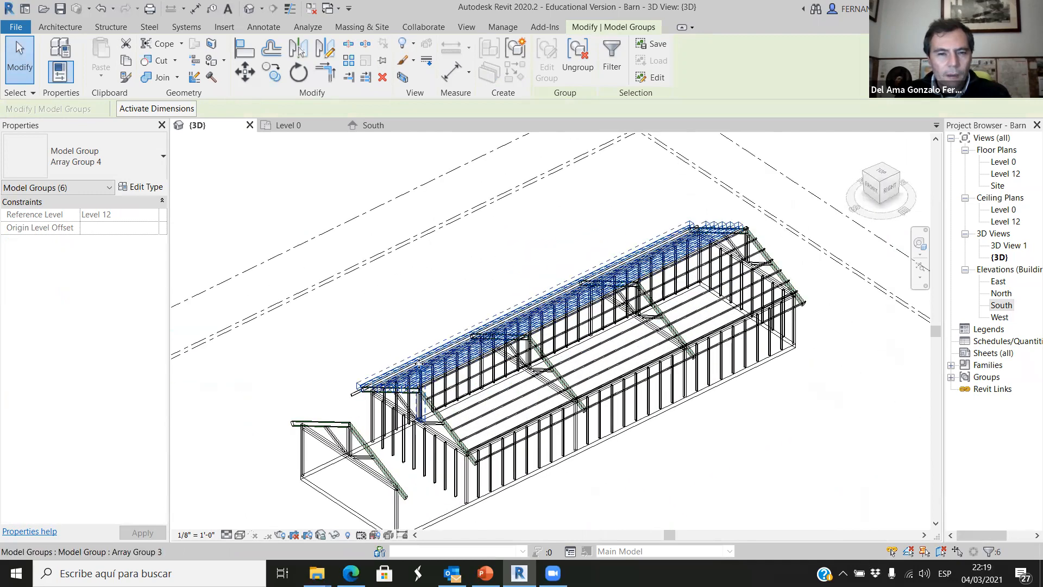
scroll(442, 379, "up", 5)
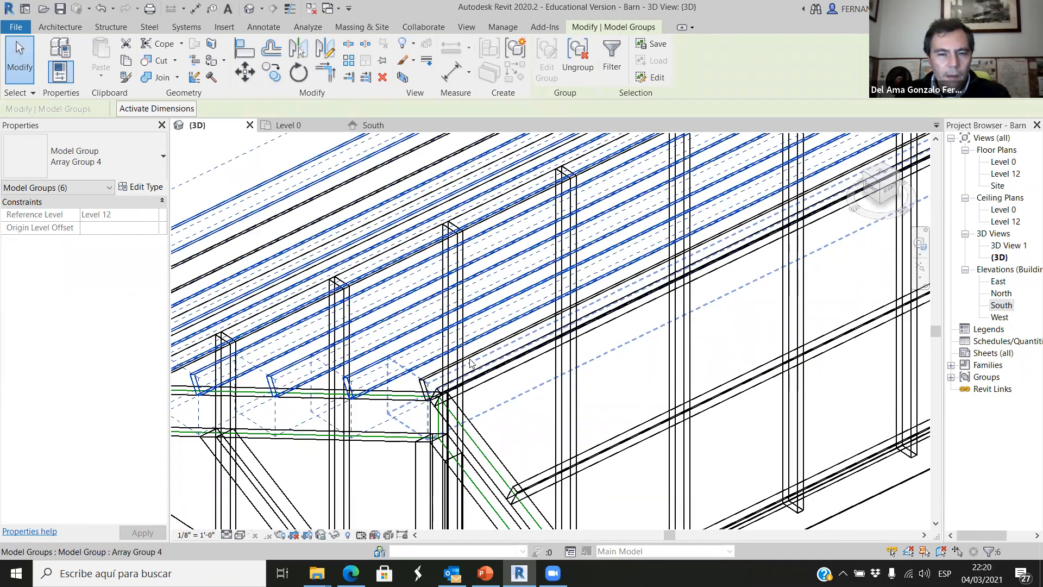
left_click(483, 372, "ctrl")
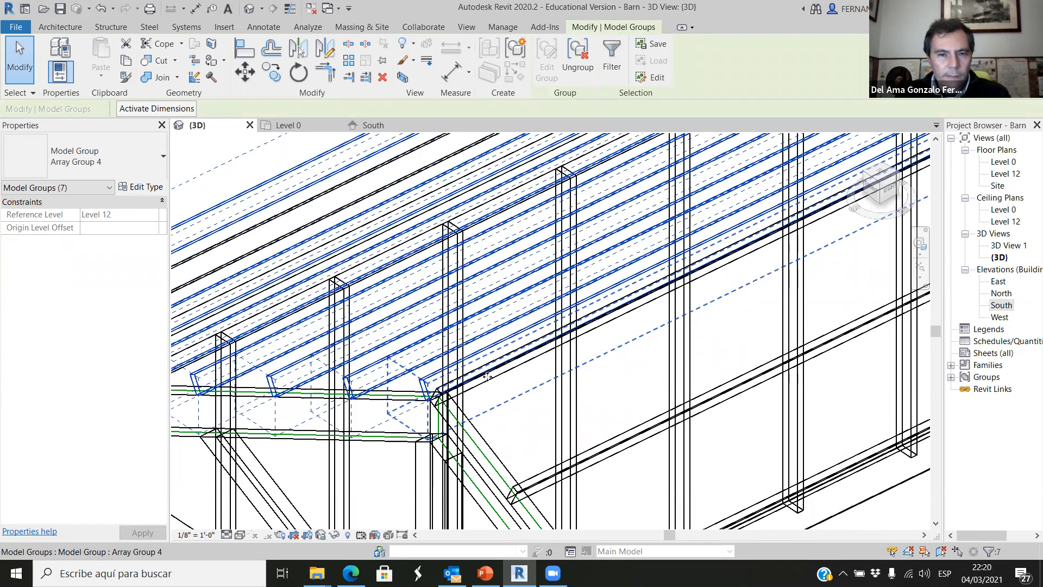
scroll(485, 373, "up", 4)
left_click(496, 385, "ctrl")
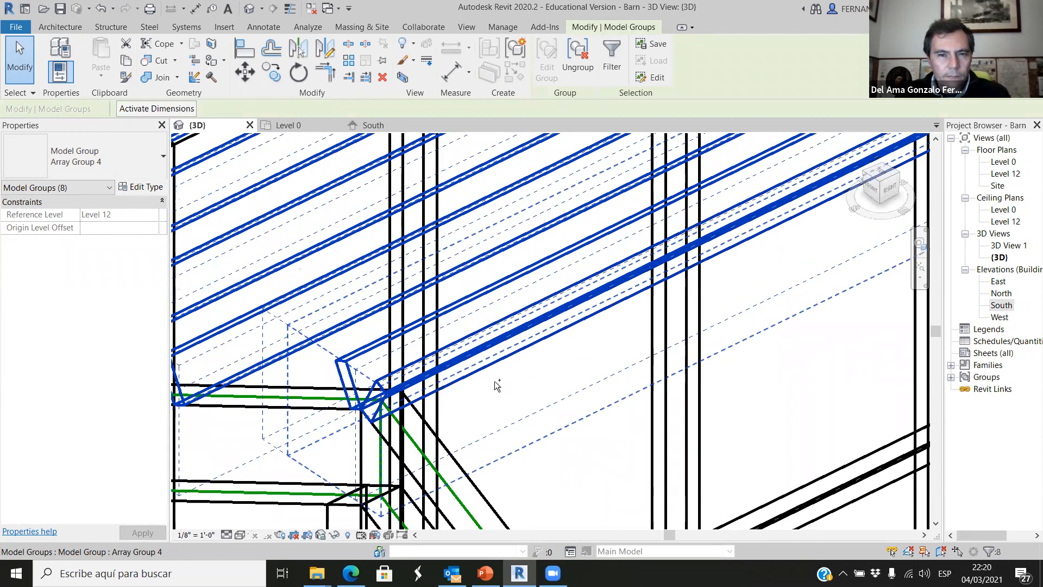
scroll(496, 384, "down", 5)
left_click(518, 399, "ctrl")
scroll(520, 374, "down", 2)
scroll(521, 380, "up", 6)
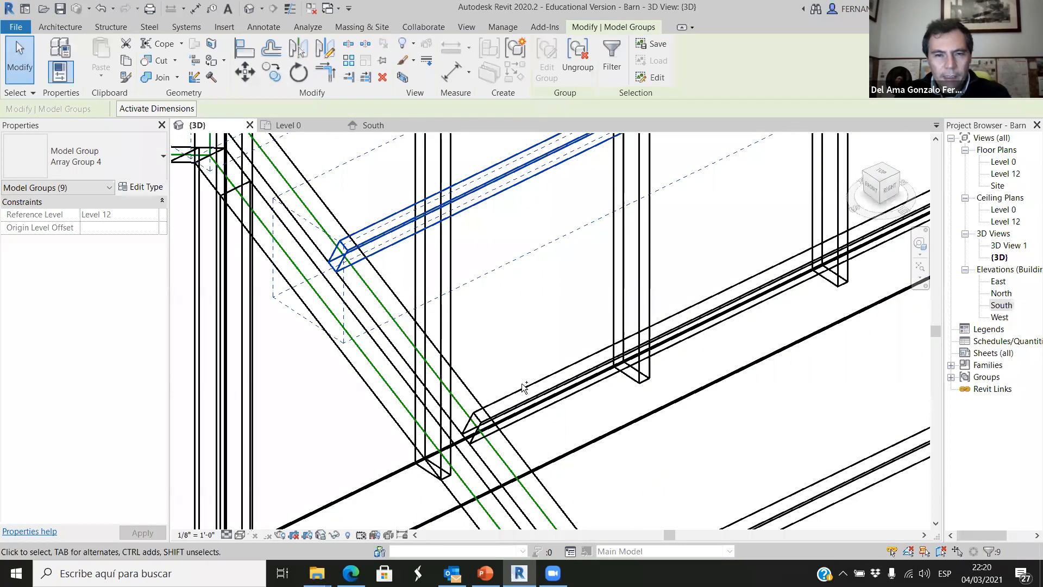
scroll(524, 385, "up", 2)
left_click(523, 375, "ctrl")
scroll(510, 358, "down", 2)
left_click(601, 475, "ctrl")
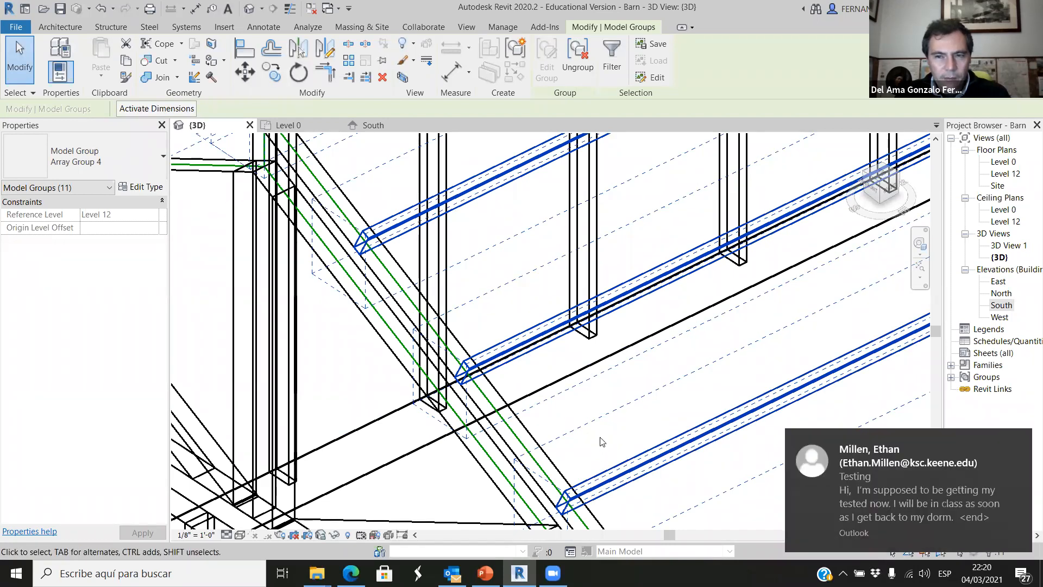
left_click(1019, 443)
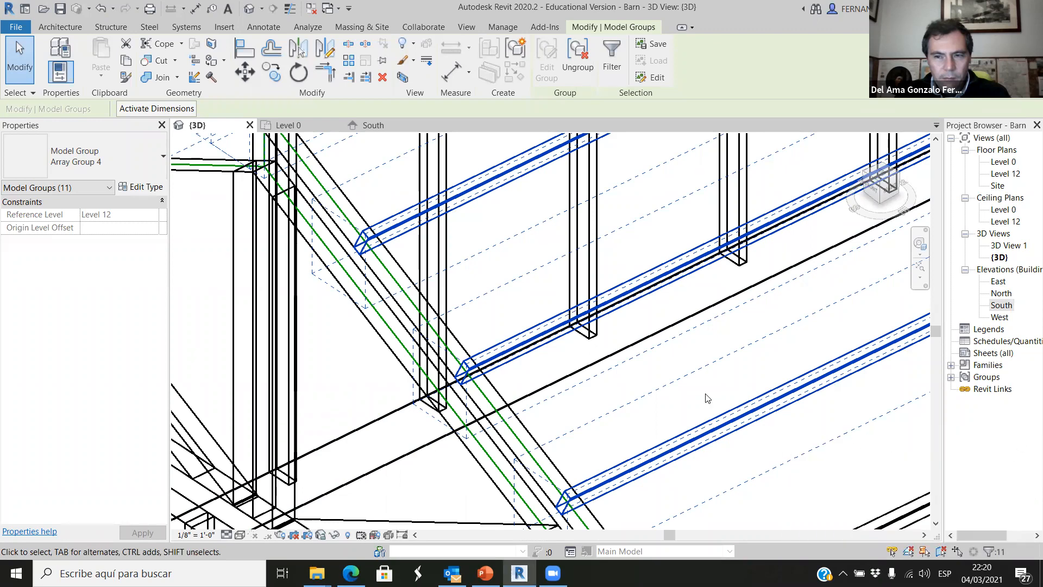
Add the four remaining purlin groups on the lower eastern slope to the selection and ungroup all 15 purlin groups.
scroll(617, 371, "down", 5)
scroll(732, 446, "up", 3)
left_click(615, 345, "ctrl")
left_click(657, 425, "ctrl")
scroll(622, 339, "down", 3)
scroll(589, 428, "up", 5)
left_click(589, 427, "ctrl")
scroll(608, 418, "down", 4)
left_click(630, 411, "ctrl")
scroll(630, 411, "down", 5)
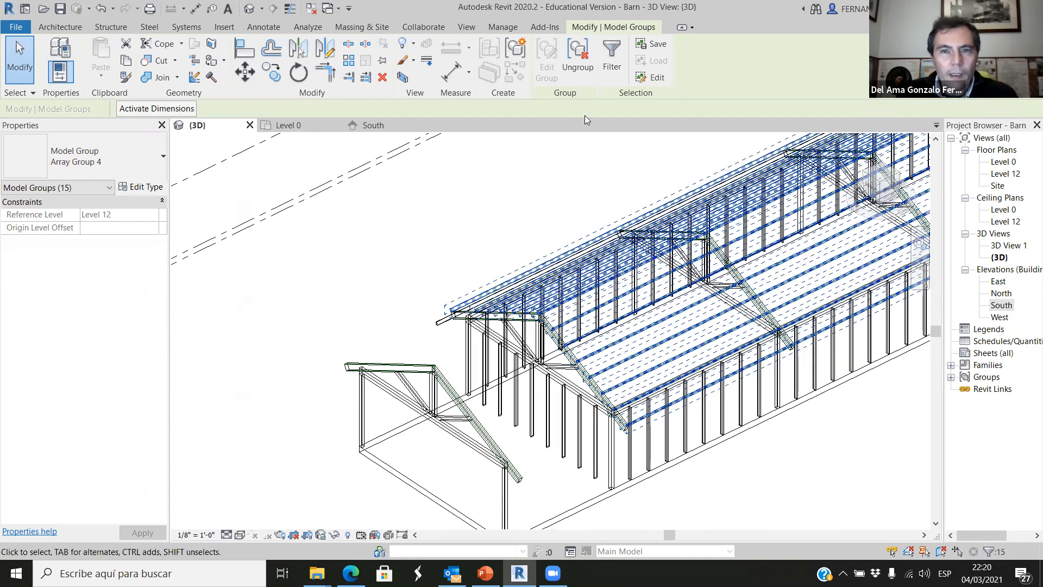
left_click(579, 58)
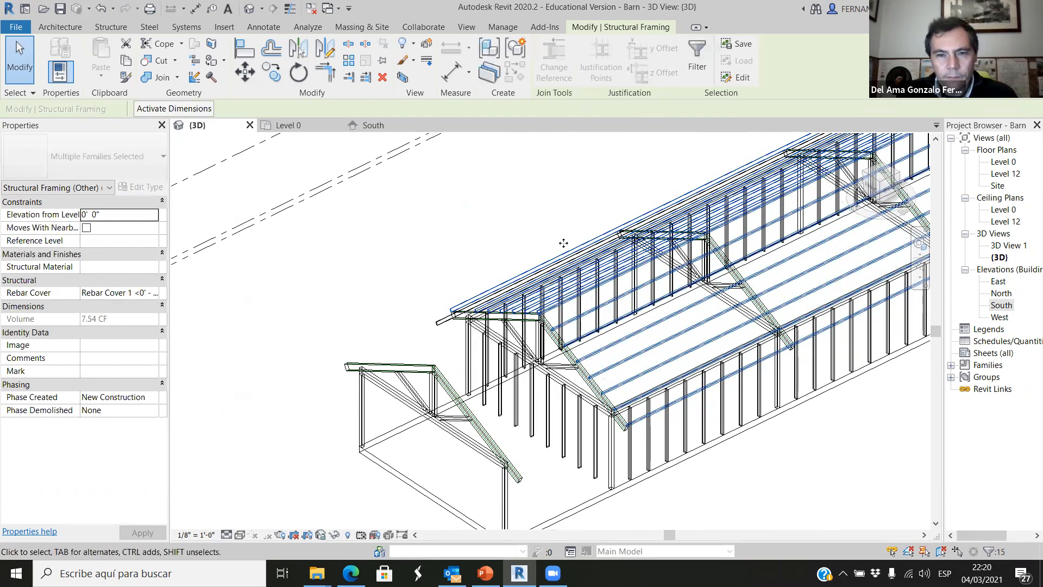
scroll(445, 302, "up", 5)
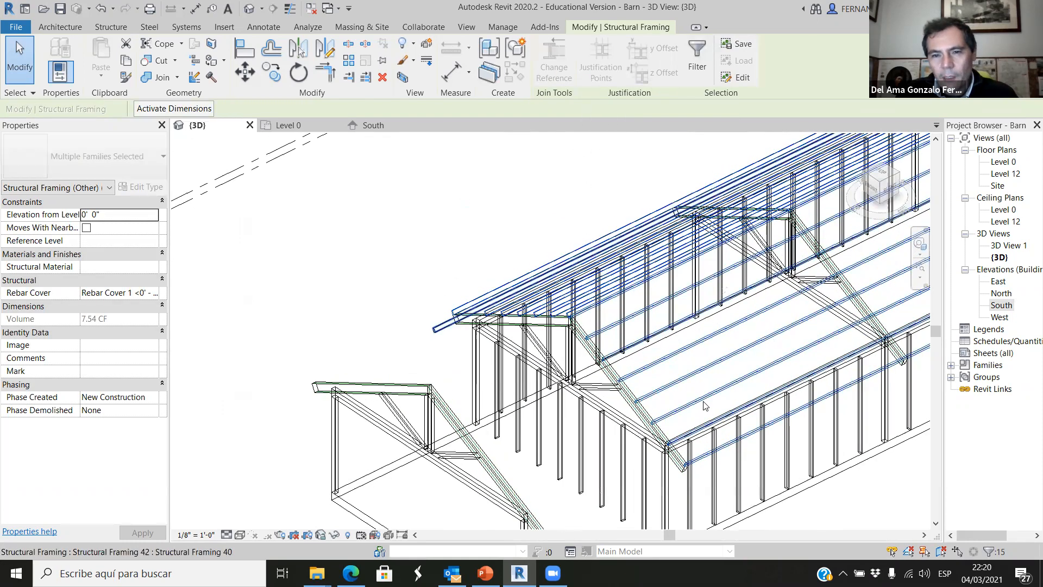
Stretch the southern ends of two middle purlins on the eastern roof slope past the grid D truss.
key("Escape")
left_click(673, 388)
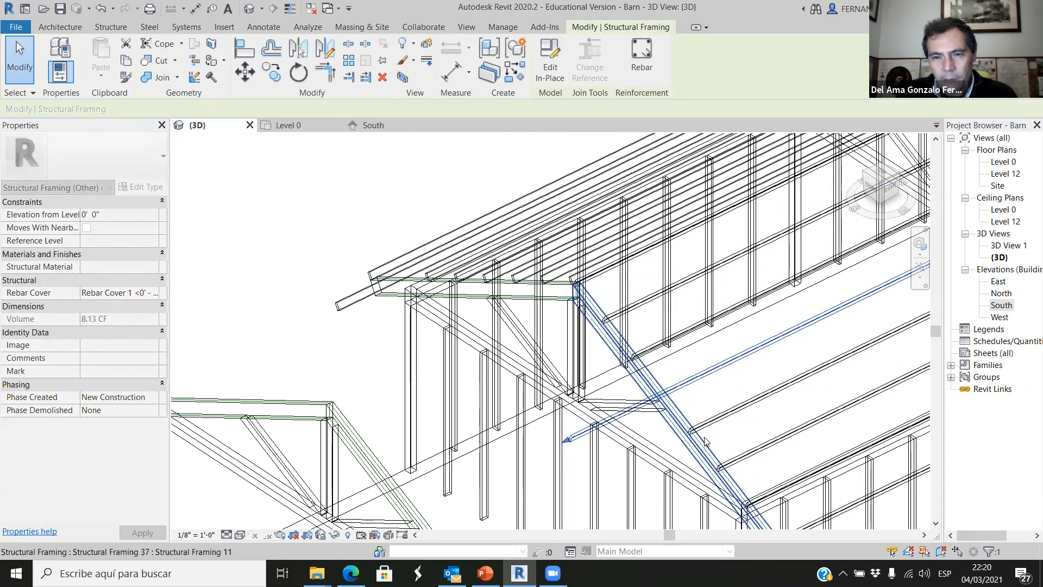
left_click(686, 433)
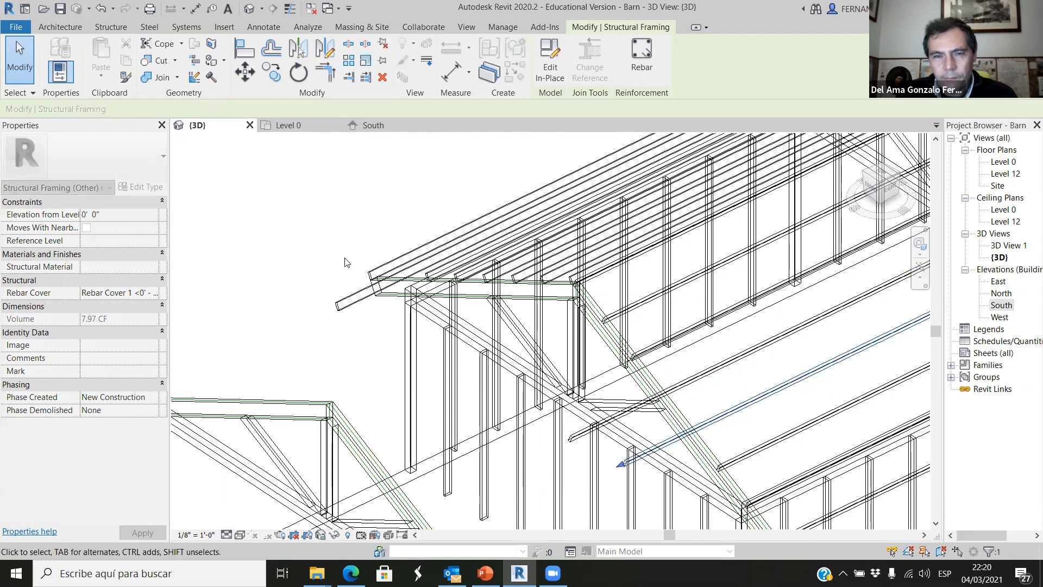
left_click(335, 233)
scroll(421, 342, "down", 2)
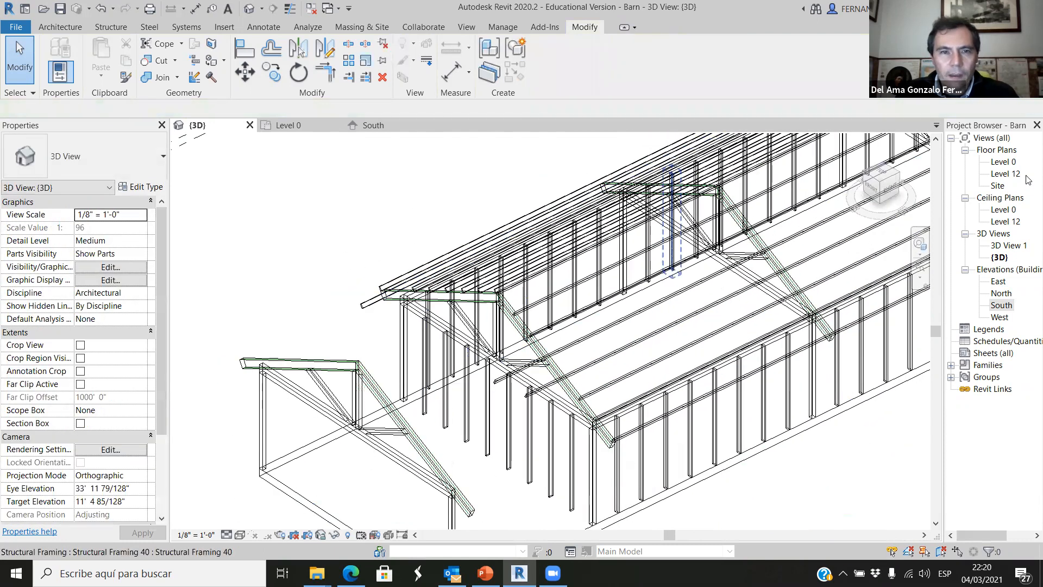
In a top view, stretch the second and third purlins east of the ridge southward past the grid D truss.
left_click(880, 174)
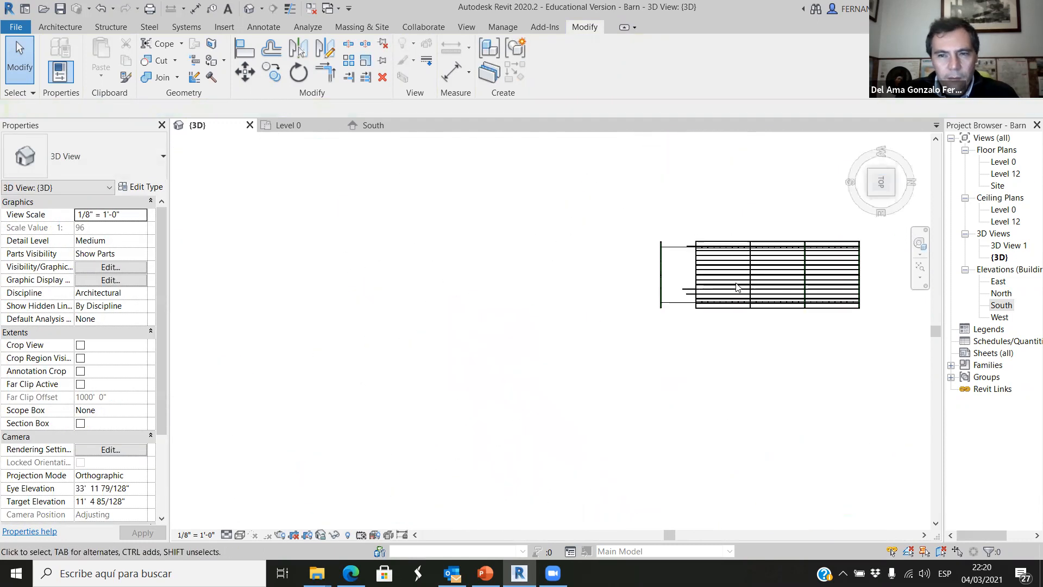
scroll(489, 337, "up", 8)
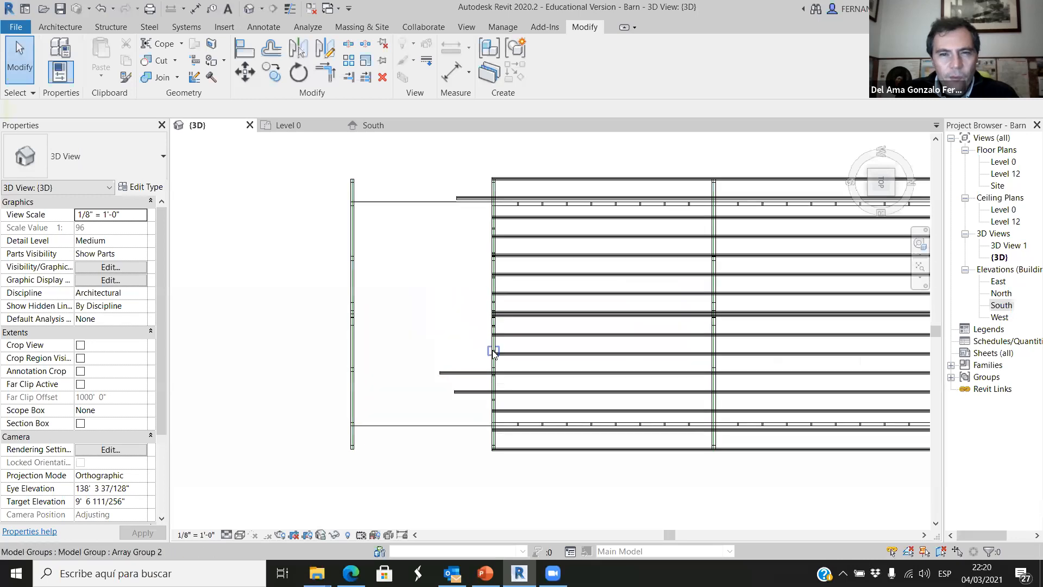
scroll(515, 374, "up", 1)
left_click(525, 351)
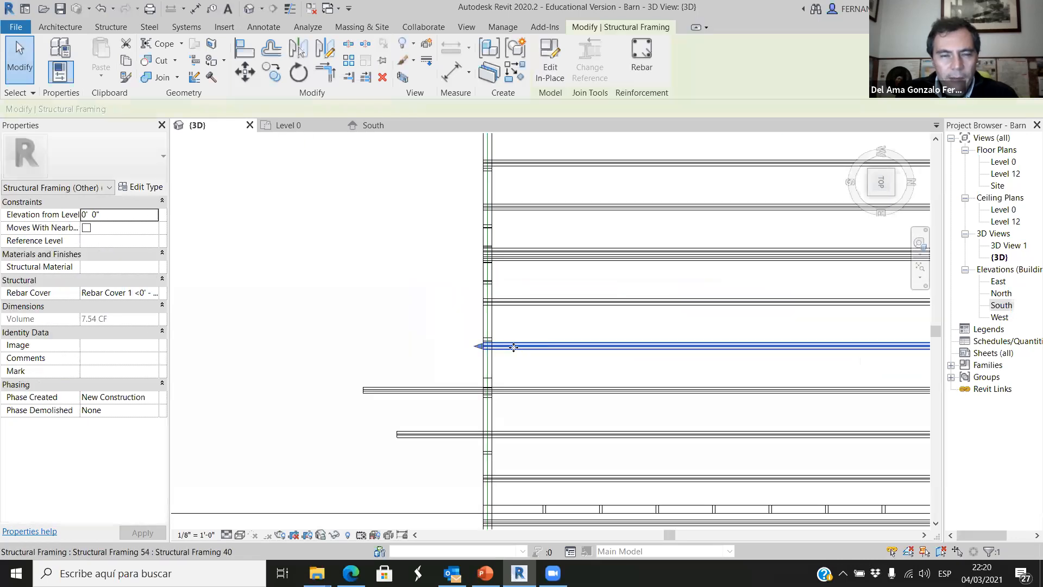
left_click(529, 305, "ctrl")
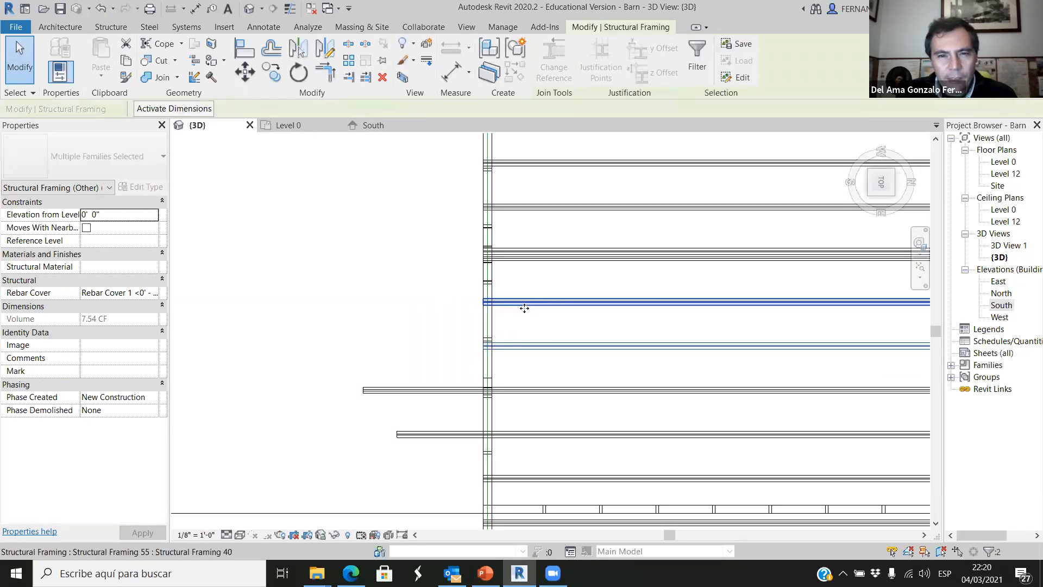
scroll(516, 325, "up", 2)
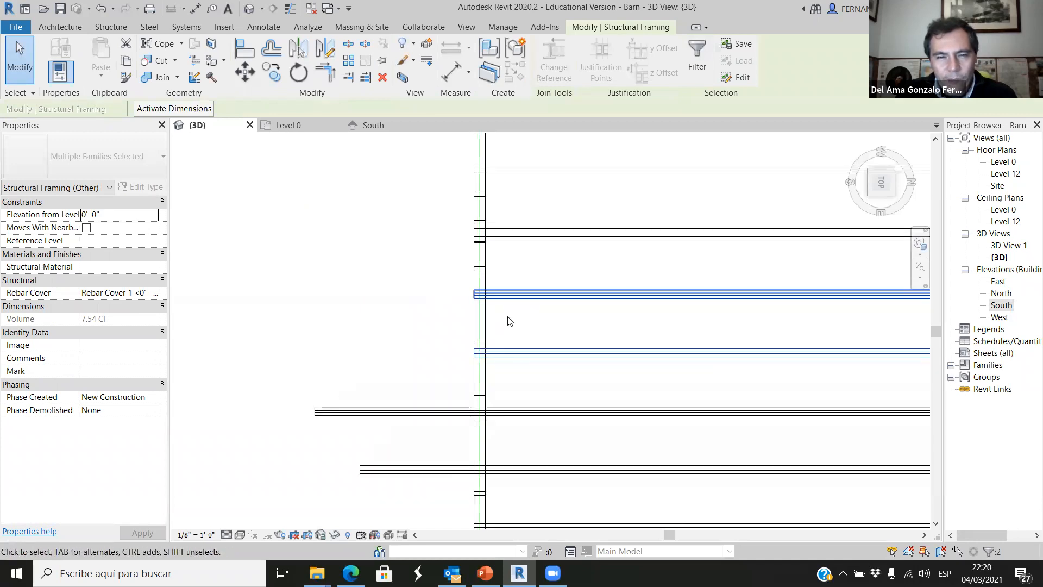
left_click(521, 375)
left_click(511, 352)
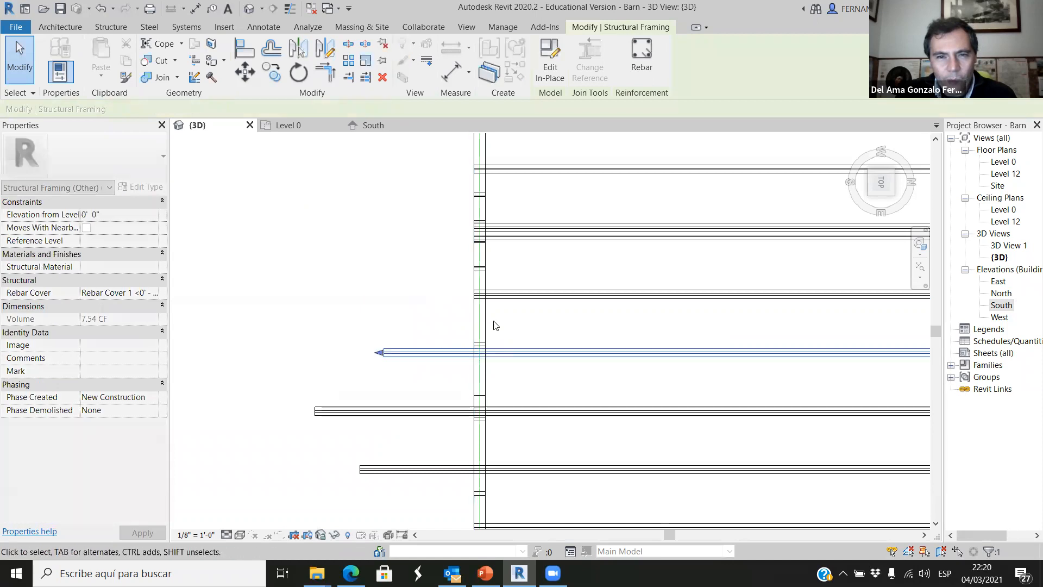
left_click(505, 297)
left_click_drag(470, 295, 386, 293)
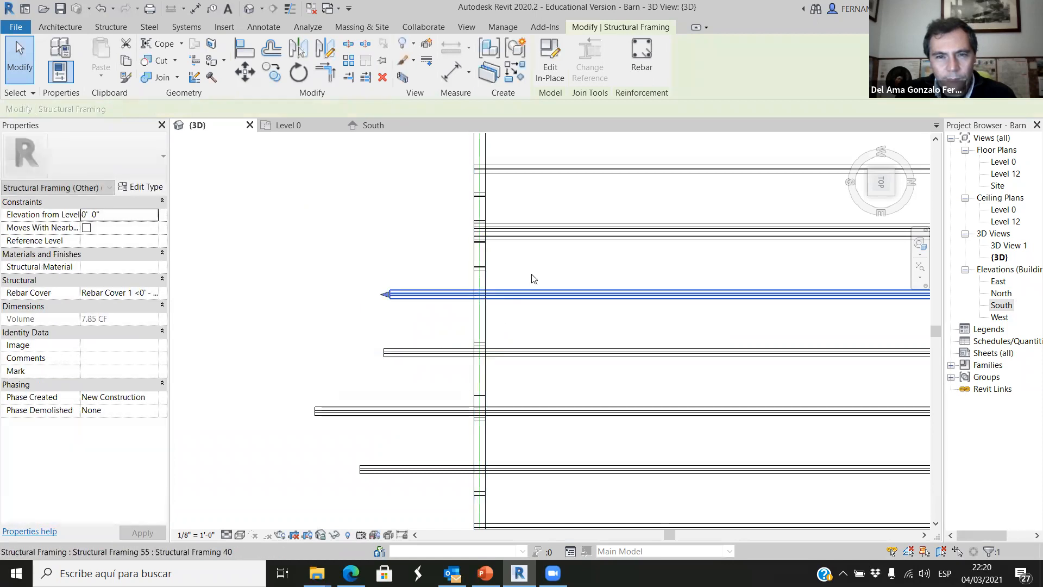
Stretch both ridge purlins and the first purlin west of the ridge southward past the grid D truss.
left_click(542, 237)
left_click_drag(473, 233, 387, 235)
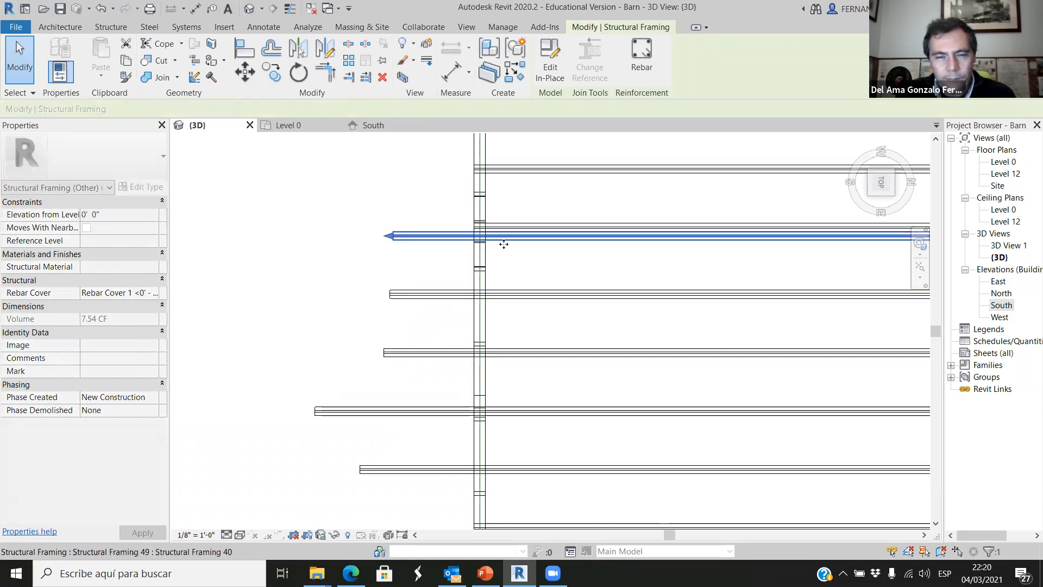
left_click(532, 228)
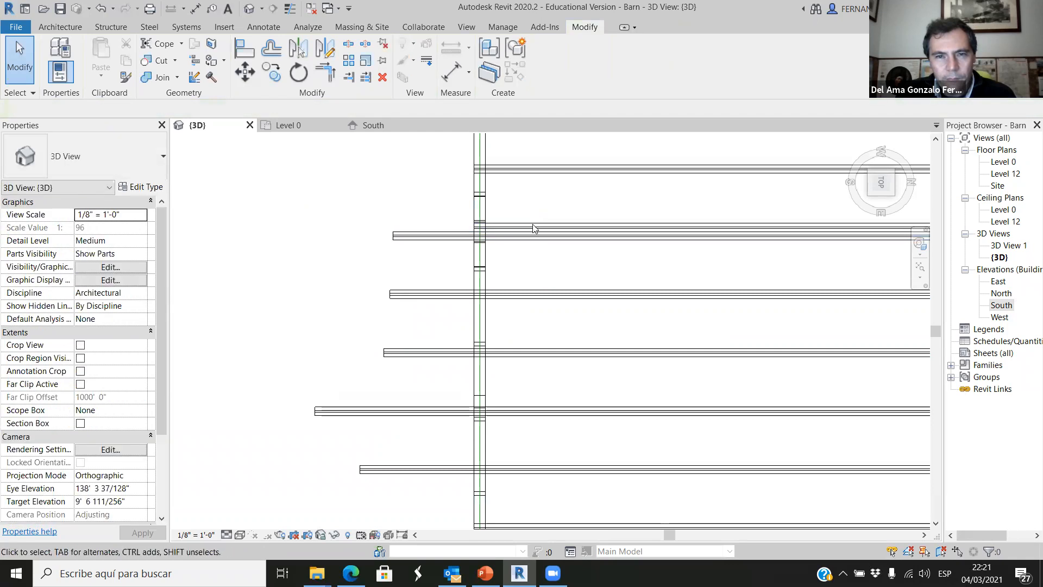
left_click(497, 226)
left_click_drag(472, 225, 379, 225)
left_click(538, 170)
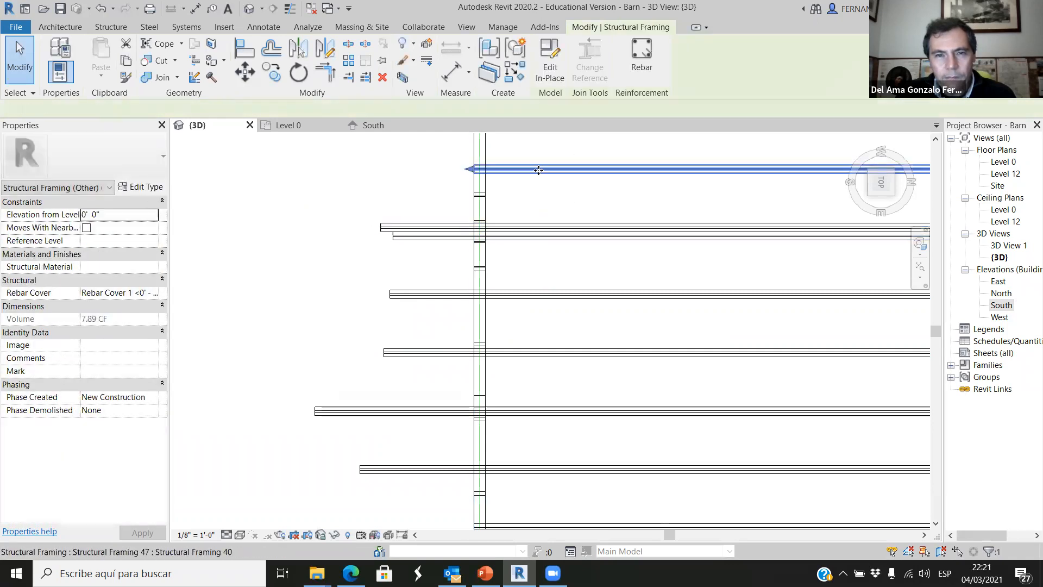
left_click_drag(470, 169, 385, 169)
Stretch the three easternmost roof purlins southward past the grid D truss.
scroll(555, 208, "down", 2)
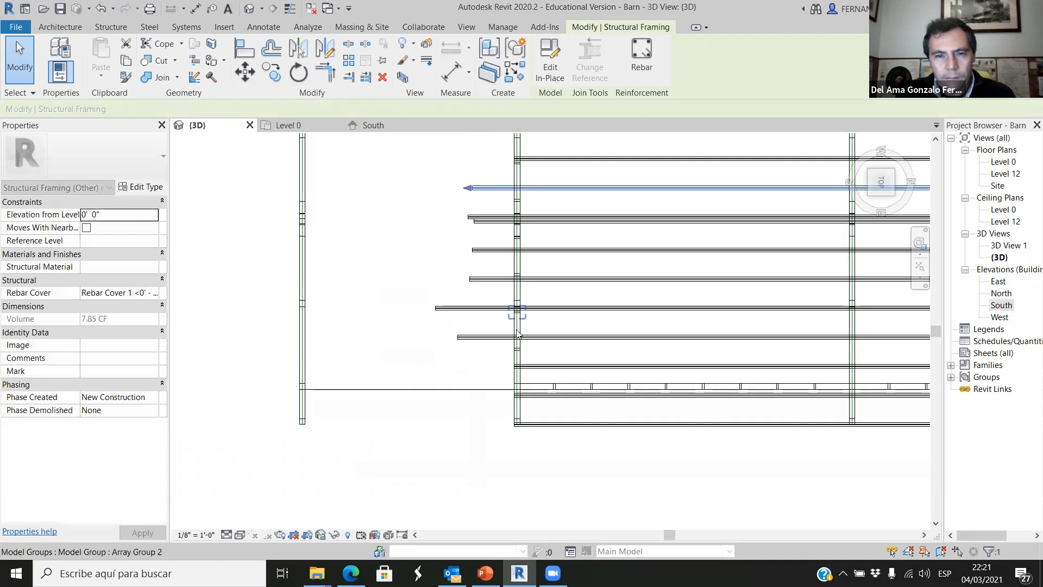
scroll(517, 334, "up", 1)
left_click(535, 368)
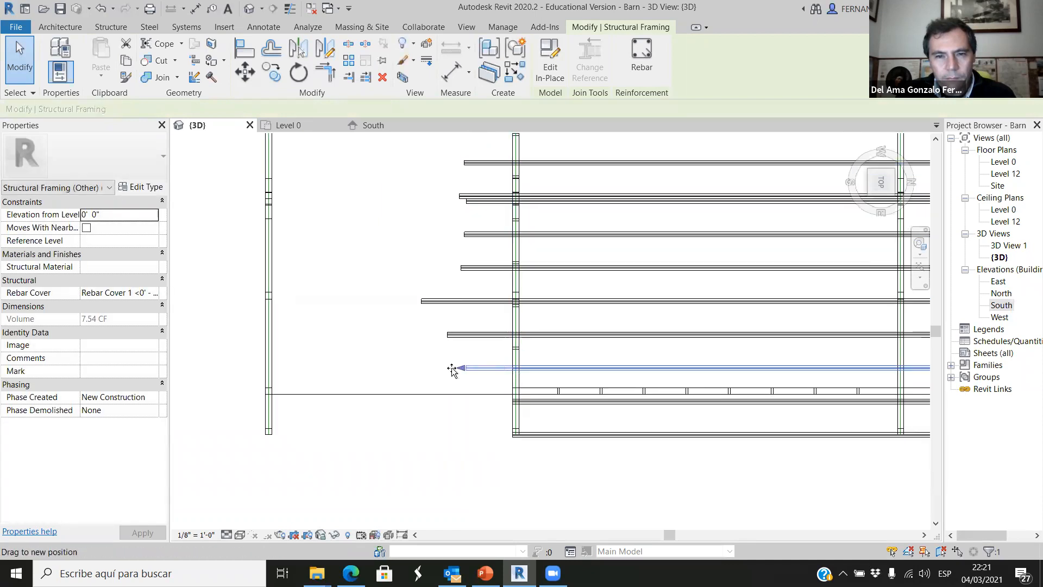
left_click_drag(452, 368, 449, 368)
left_click(534, 403)
left_click_drag(507, 402, 450, 404)
left_click(563, 435)
left_click_drag(505, 436, 455, 436)
Stretch the next three unextended purlins on the western slope, working outward from the ridge, past the grid D truss.
scroll(484, 448, "down", 4)
scroll(512, 263, "up", 3)
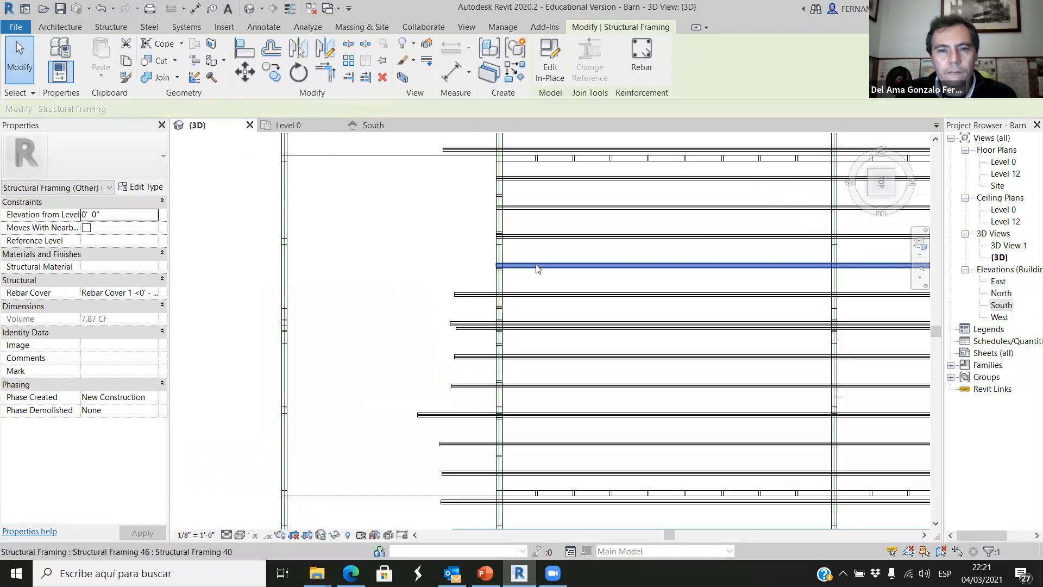
left_click_drag(498, 267, 422, 266)
left_click(533, 235)
left_click_drag(495, 235, 392, 236)
left_click(521, 207)
left_click_drag(487, 207, 373, 212)
Stretch the last two short western purlins, one inside the west wall and one at the roof edge, past the grid D truss.
left_click(535, 180)
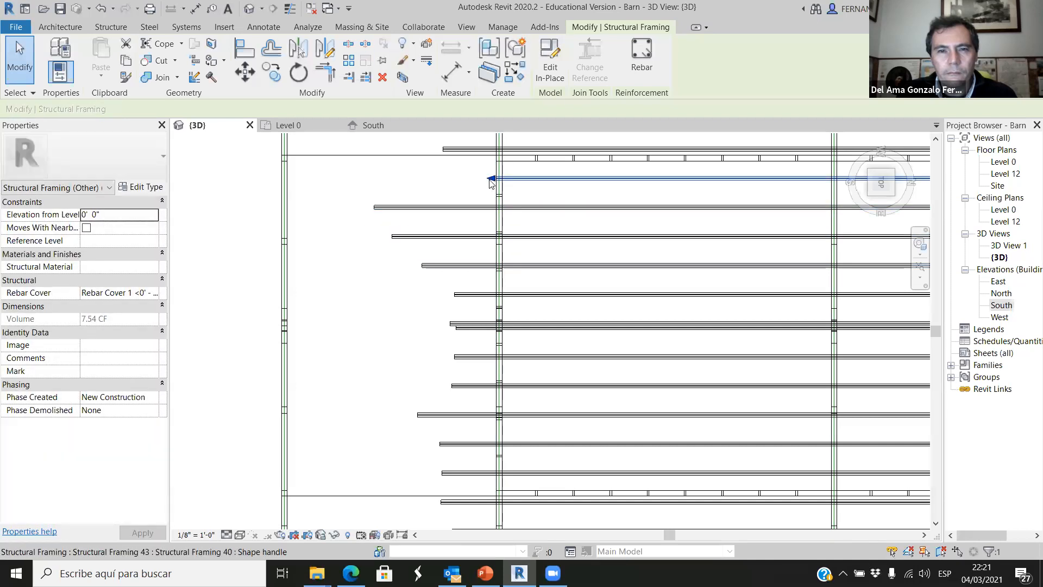
left_click_drag(489, 179, 349, 180)
scroll(518, 212, "down", 2)
left_click(532, 141)
left_click_drag(500, 143, 424, 144)
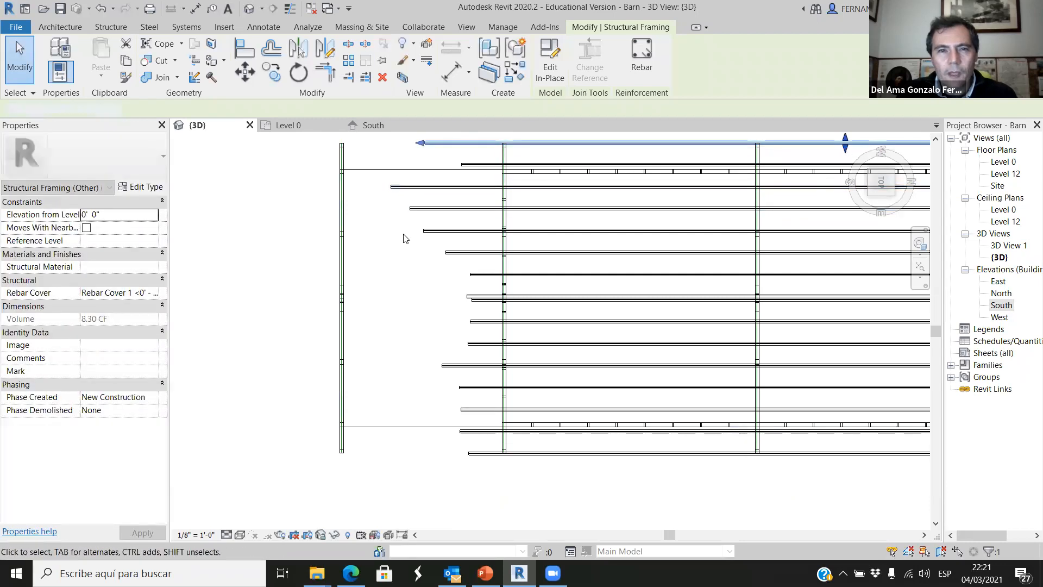
left_click(328, 370)
Align the southern ends of the three westernmost purlins with the outer face of the grid E truss.
scroll(328, 370, "down", 3)
scroll(336, 234, "up", 2)
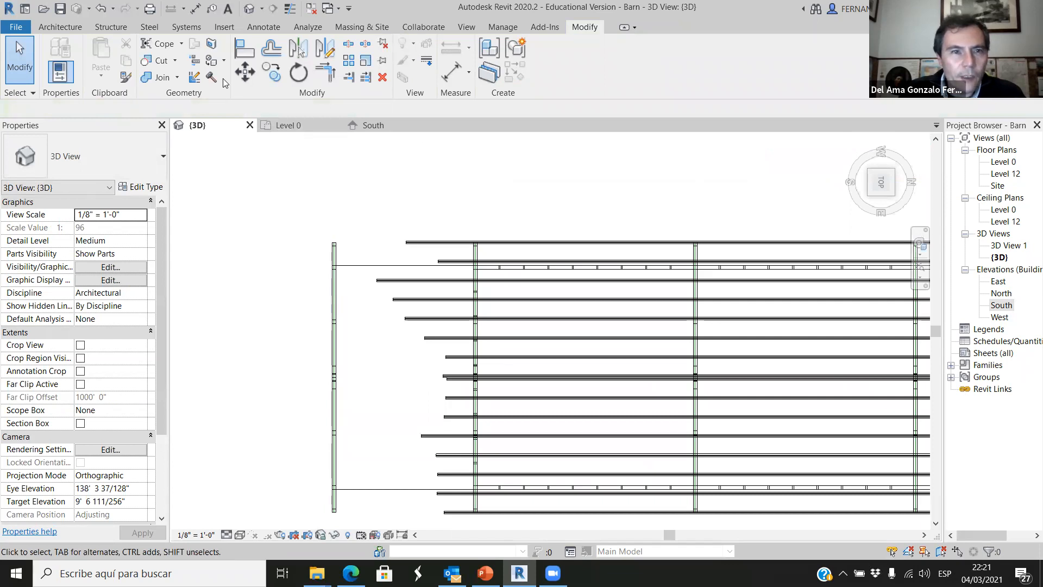
key("a")
key("l")
scroll(343, 230, "up", 2)
left_click(347, 225)
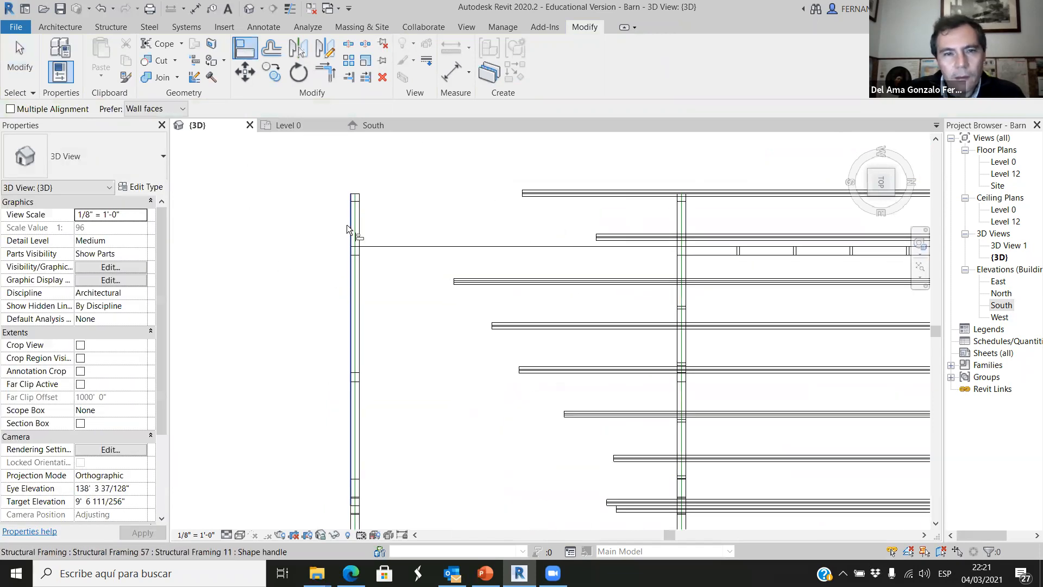
left_click(515, 203)
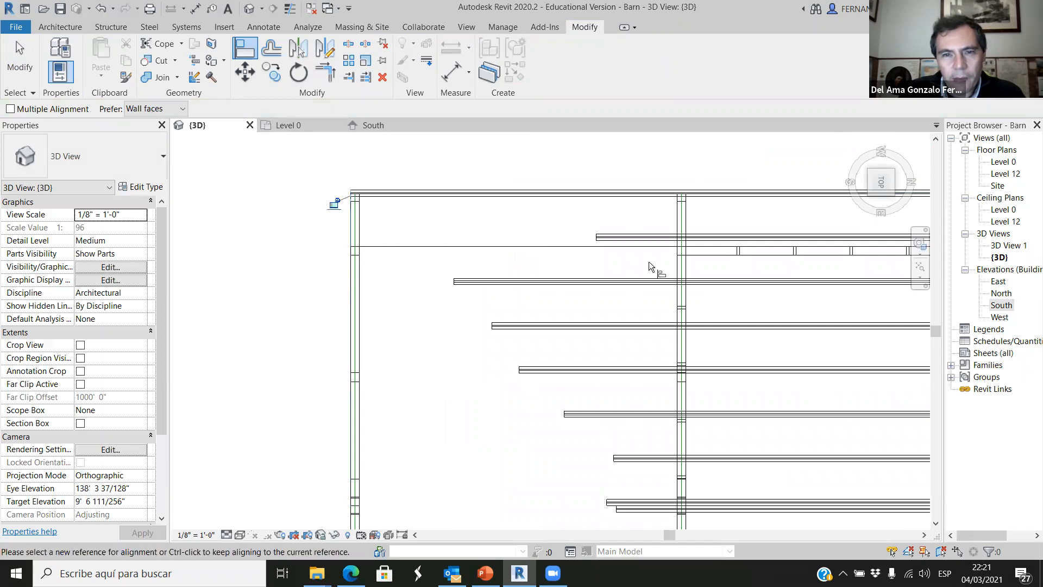
left_click(347, 226)
left_click(598, 241)
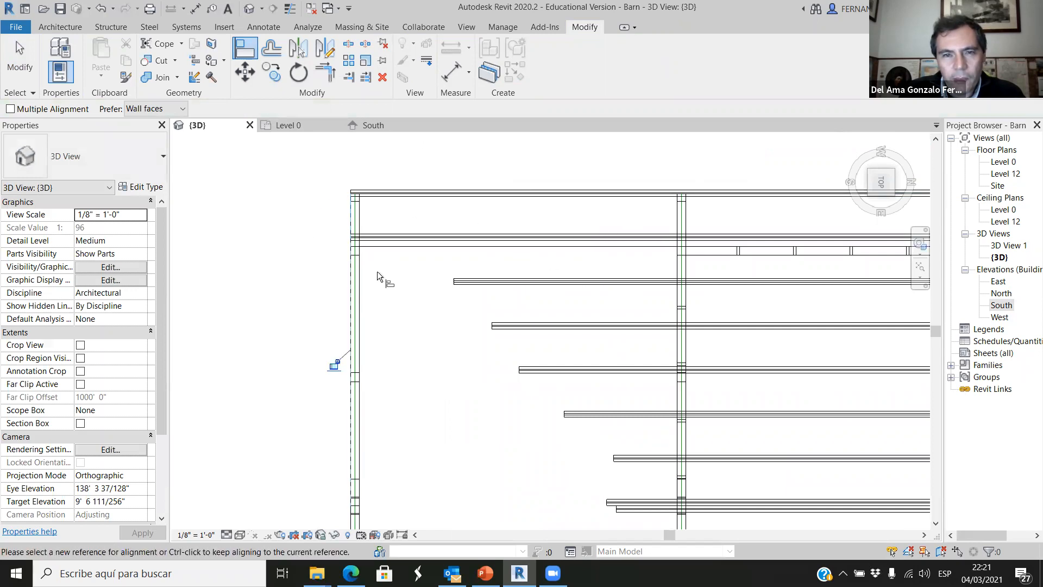
left_click(454, 283)
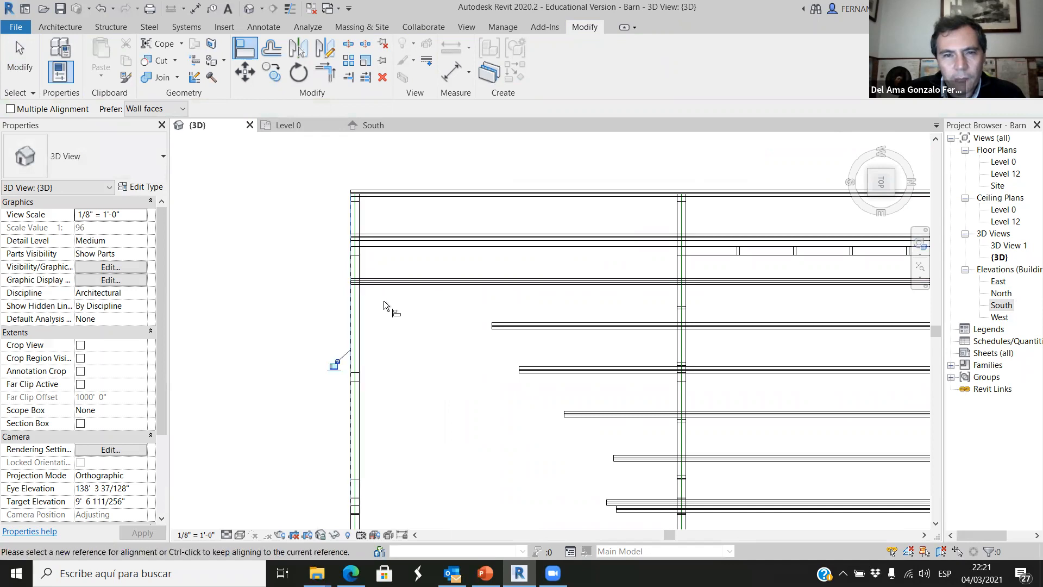
Align the ends of the four remaining western-slope purlins below the ridge with the grid E truss's outer face.
left_click(353, 311)
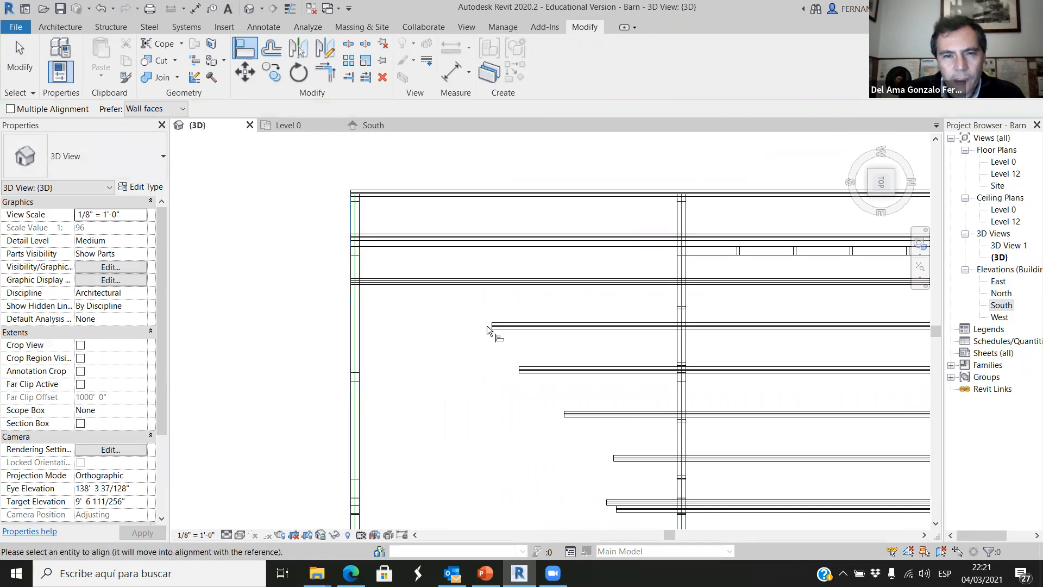
left_click(492, 326)
left_click(351, 353)
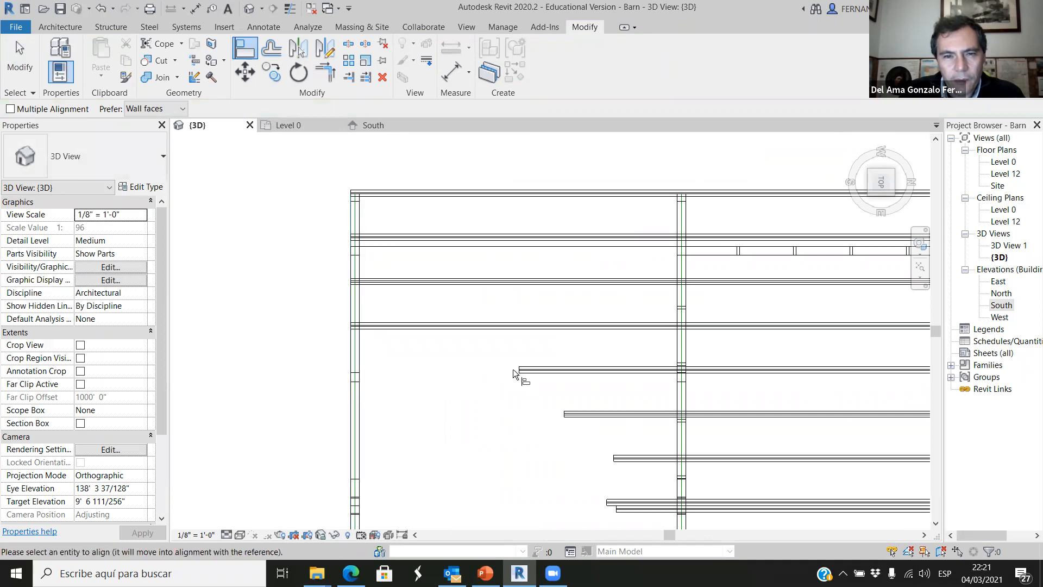
left_click(512, 370)
left_click(348, 398)
left_click(548, 413)
left_click(352, 440)
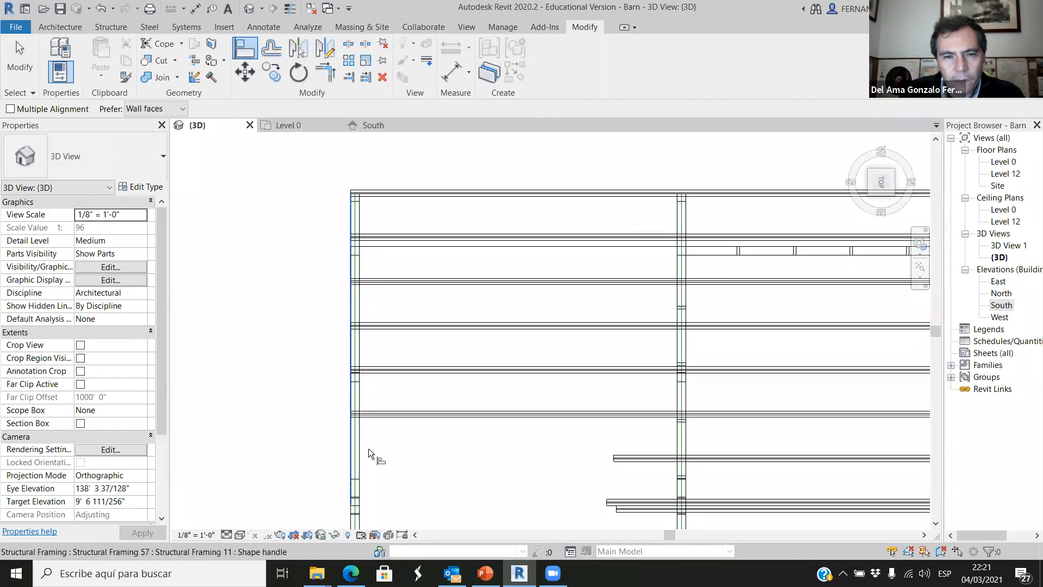
left_click(615, 460)
Align the southern ends of the two ridge purlins with the outer face of the grid E truss.
scroll(454, 443, "down", 3)
middle_click_drag(455, 442, 451, 365)
scroll(449, 431, "up", 4)
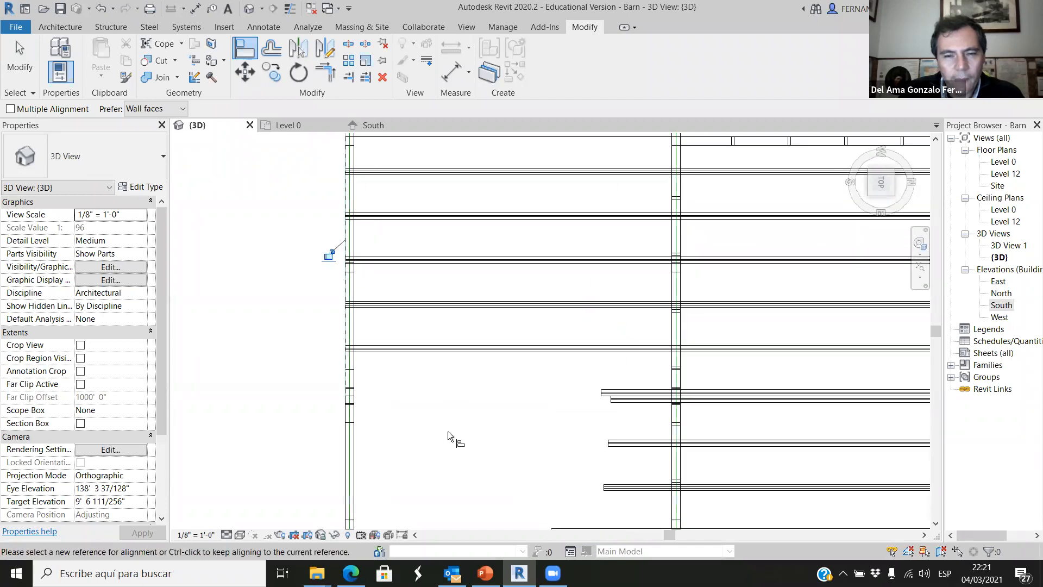
left_click(335, 408)
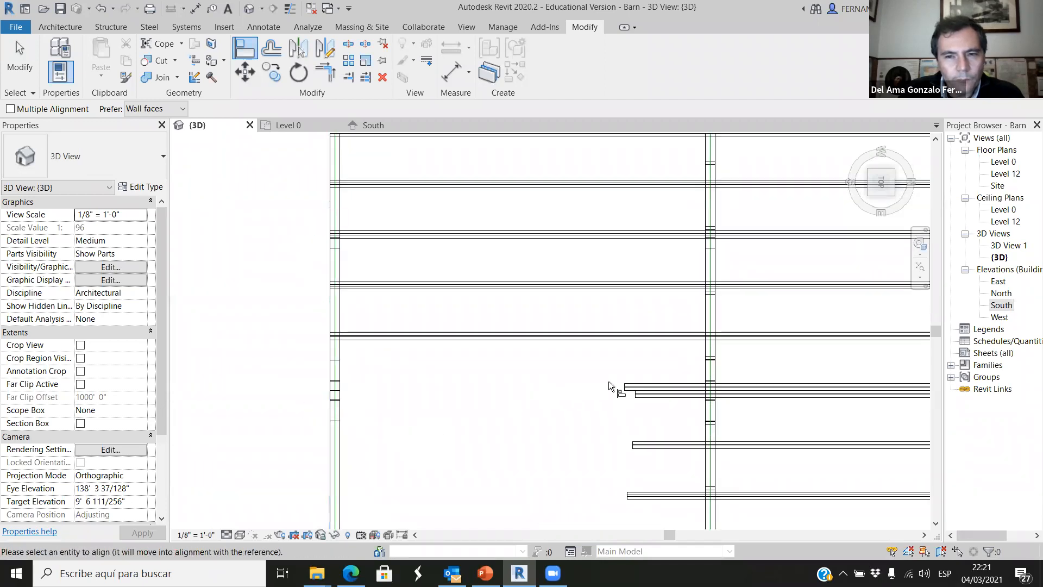
left_click(624, 387)
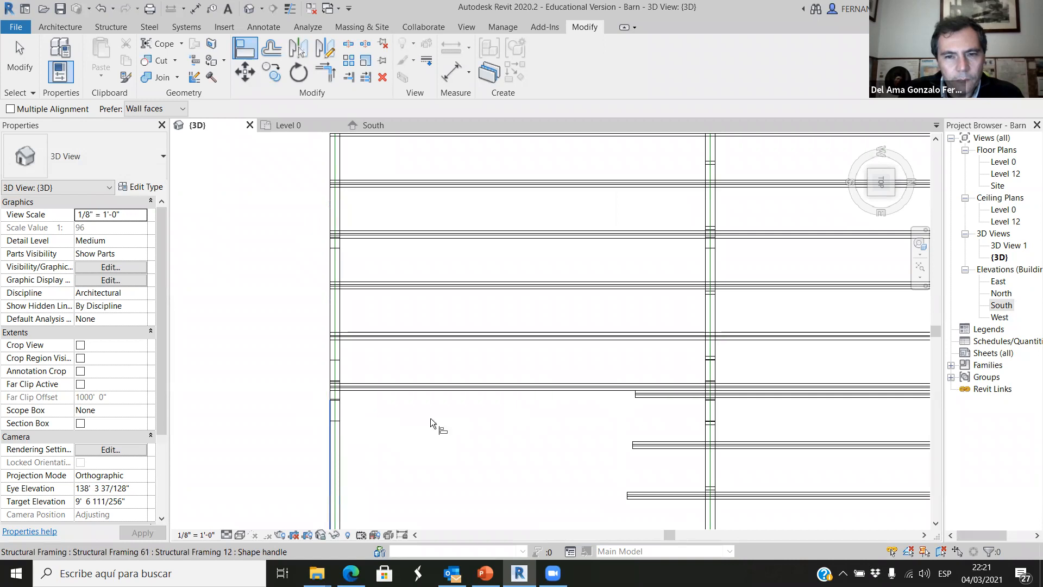
left_click(647, 397)
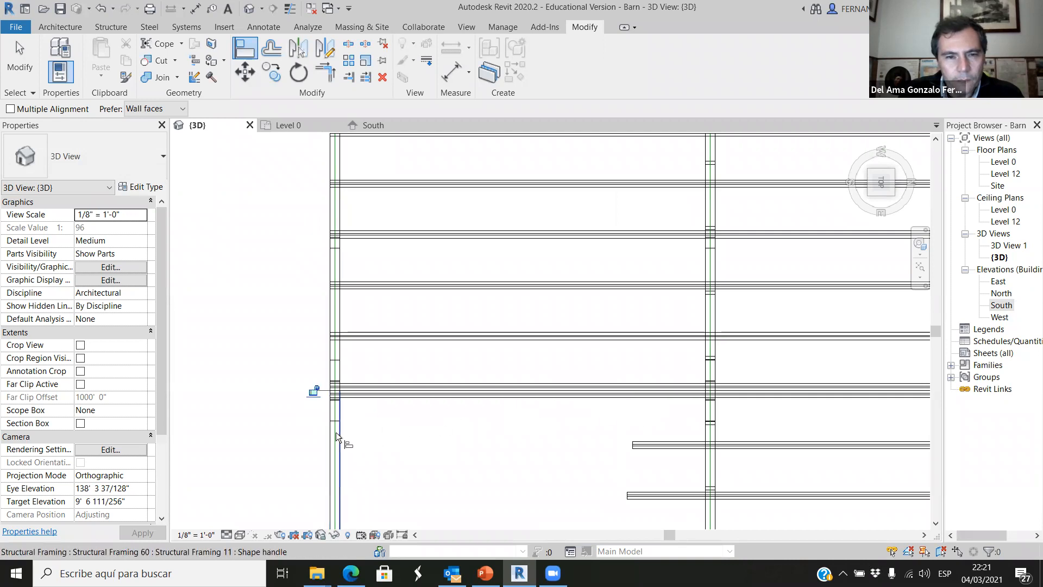
Align the ends of the first four purlins east of the ridge with the outer face of the grid E truss.
left_click(333, 432)
left_click(631, 446)
scroll(552, 256, "down", 3)
scroll(434, 433, "up", 1)
left_click(399, 423)
left_click(630, 414)
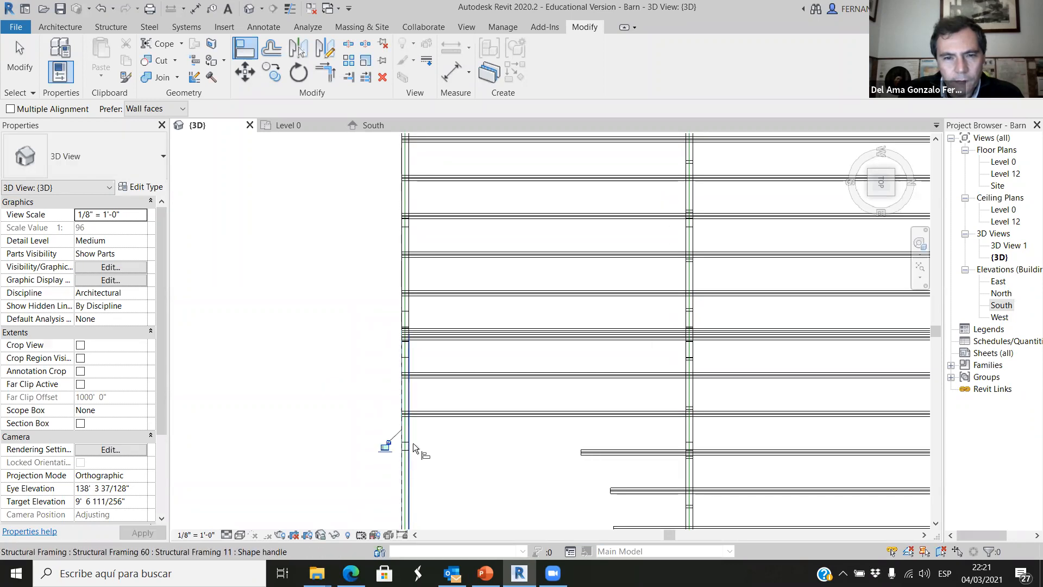
left_click(583, 452)
scroll(488, 236, "down", 4)
scroll(486, 382, "up", 3)
left_click(412, 380)
left_click(597, 374)
Align the ends of the three easternmost purlins with the outer face of the grid E truss.
left_click(414, 395)
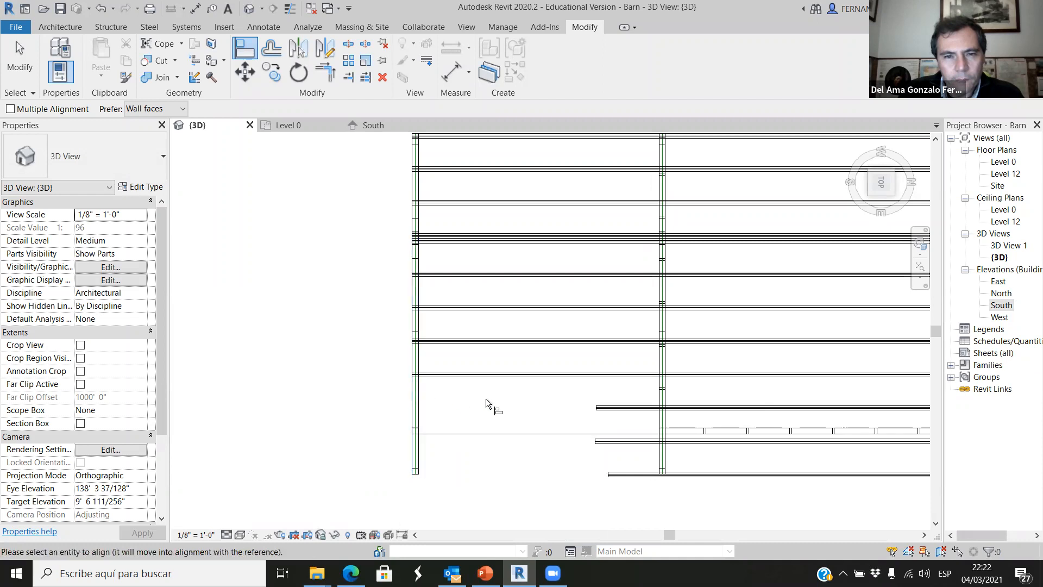
left_click(600, 408)
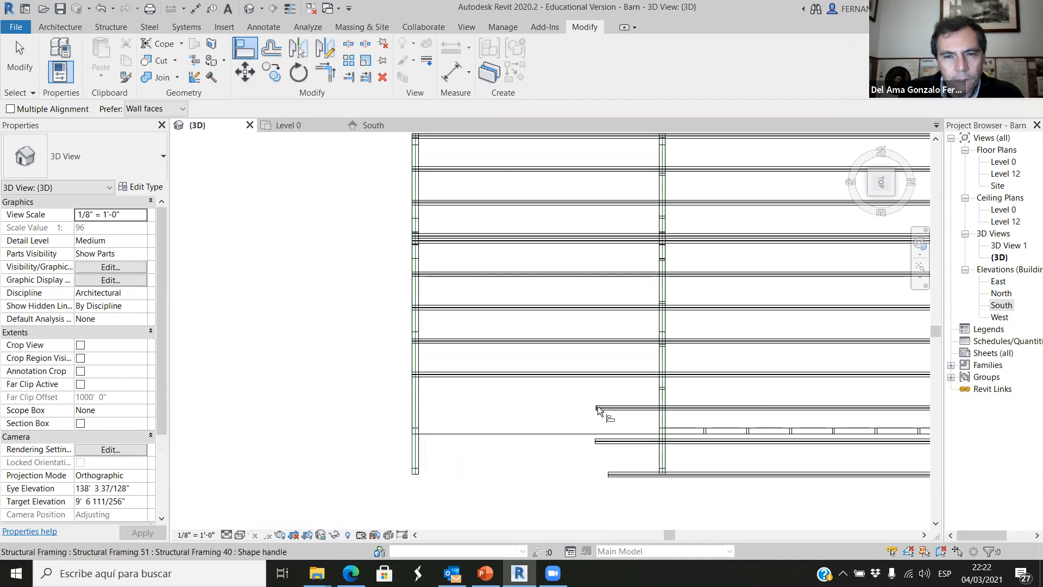
left_click(413, 424)
left_click(598, 441)
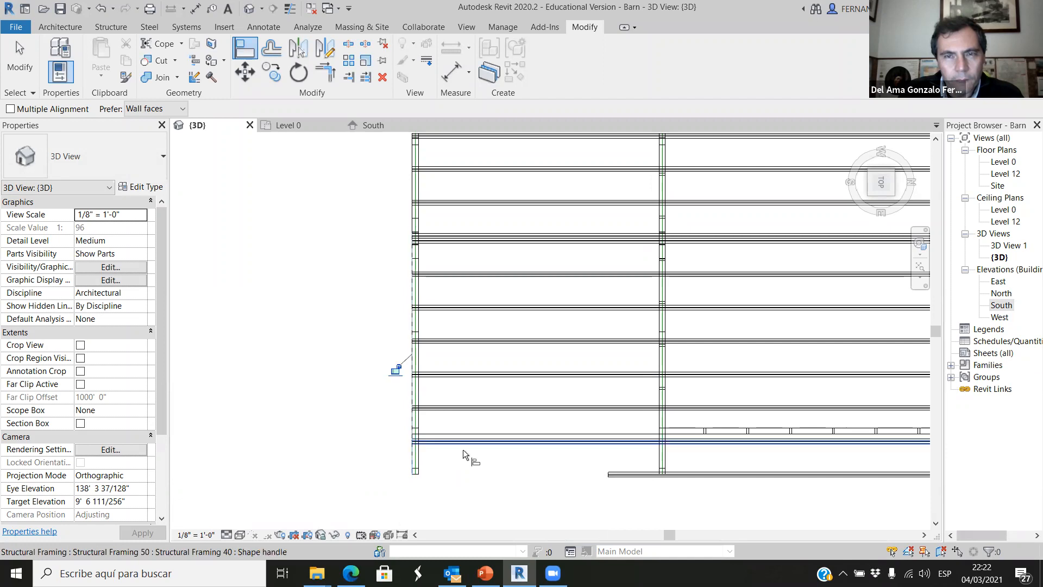
left_click(413, 449)
left_click(606, 475)
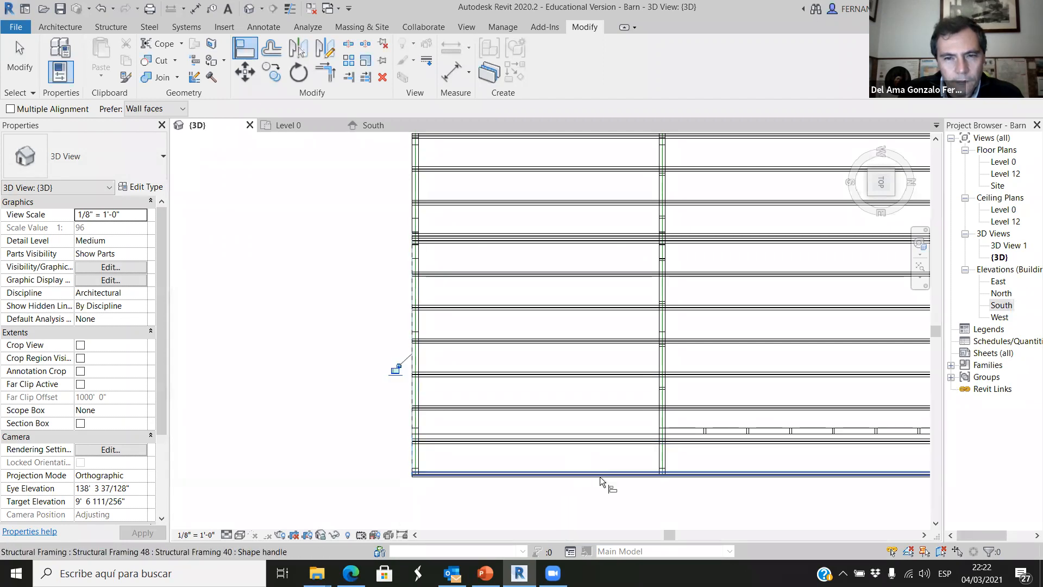
Examine the lengthened purlins and the new southern bay from above and from the front corners of the barn.
scroll(547, 389, "down", 4)
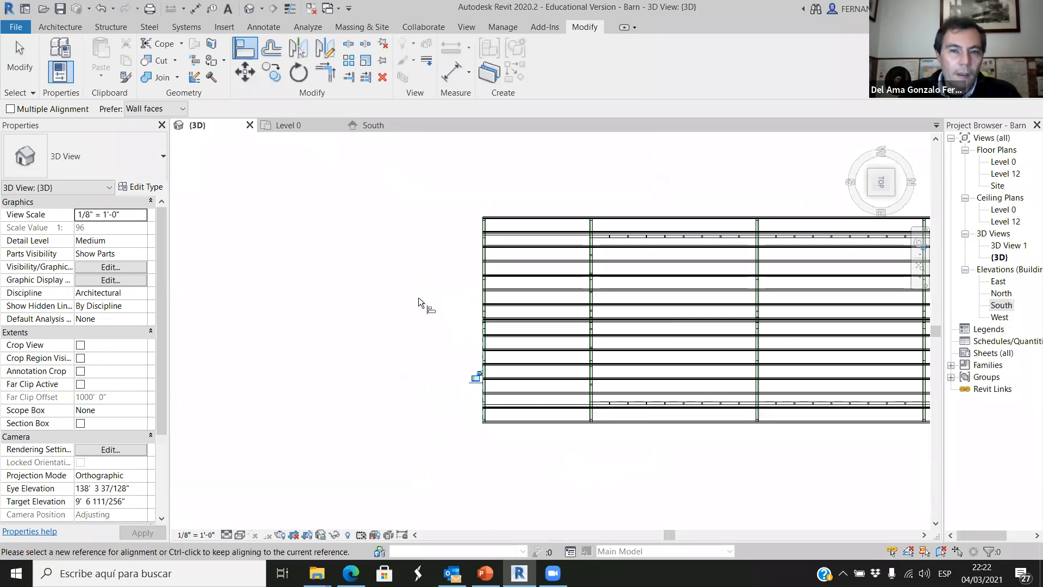
scroll(342, 263, "down", 2)
scroll(484, 247, "up", 4)
scroll(429, 259, "down", 3)
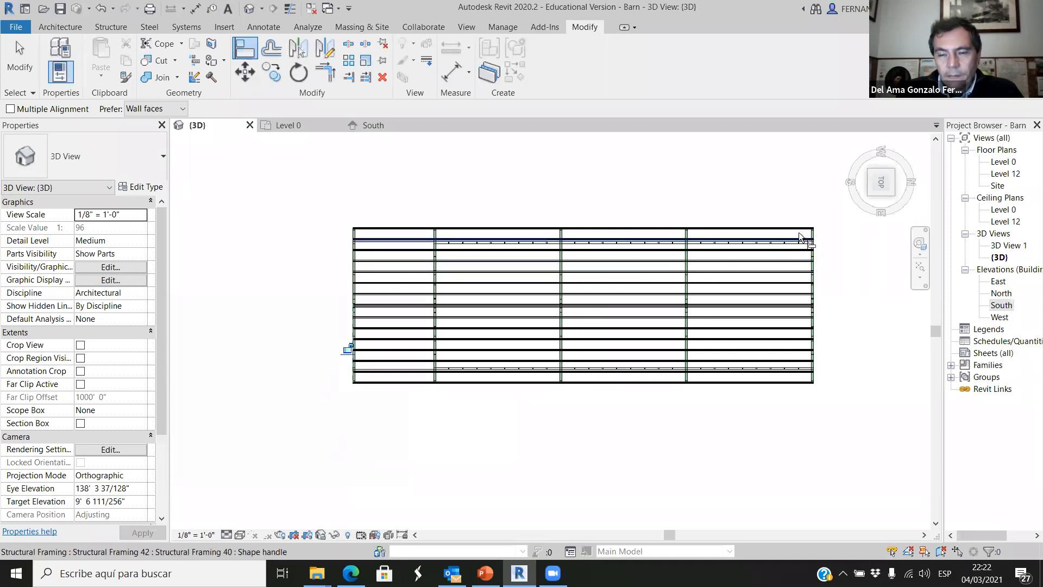
scroll(804, 234, "up", 2)
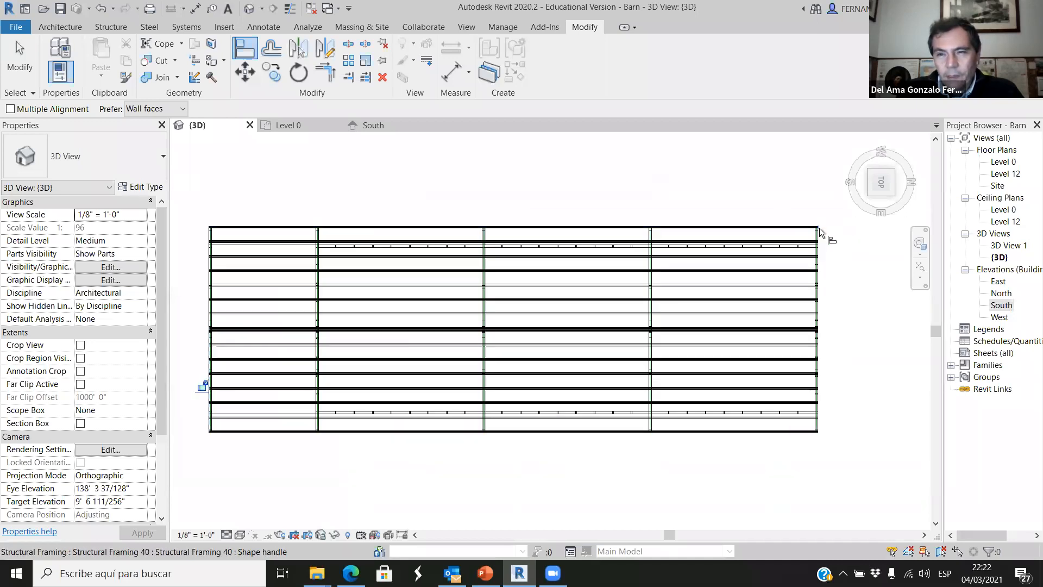
left_click(194, 236)
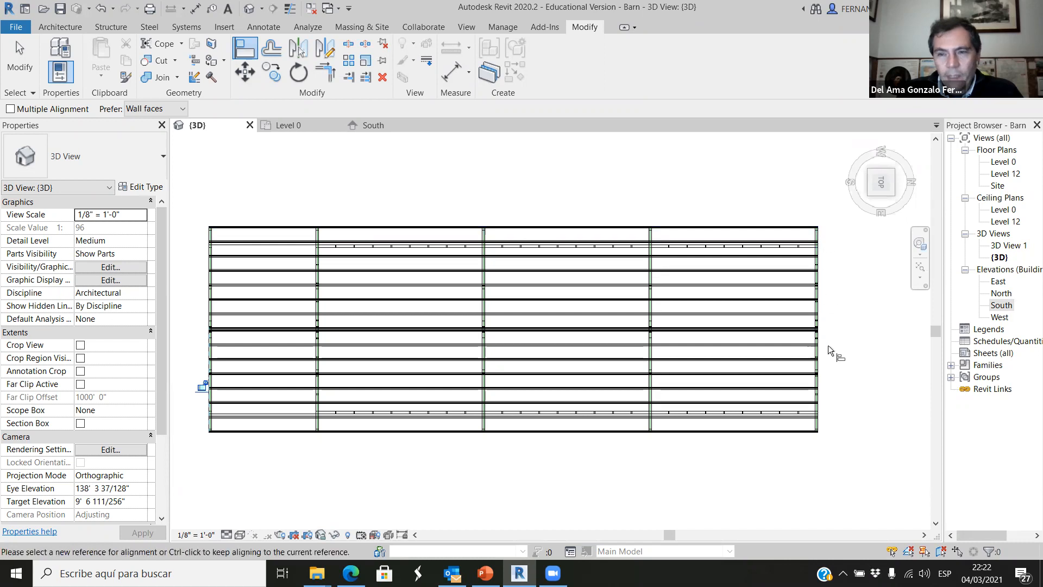
scroll(332, 227, "down", 1)
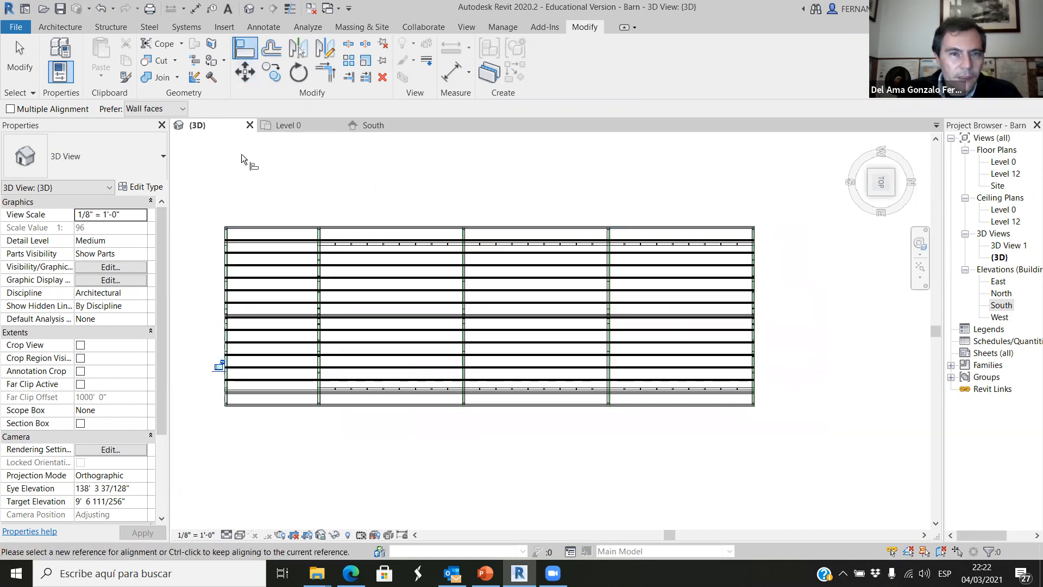
middle_click_drag(379, 243, 578, 471, "shift")
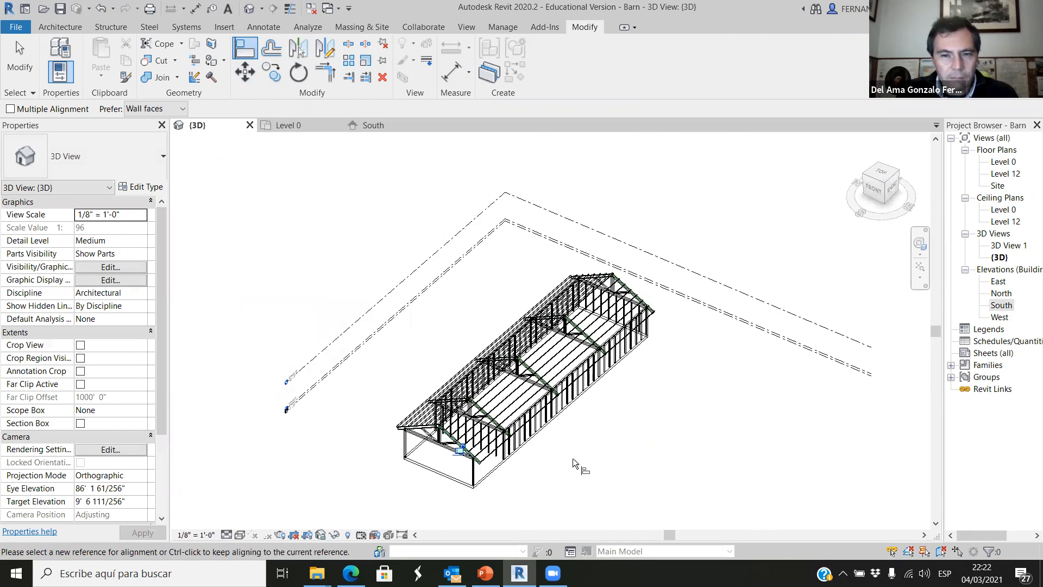
scroll(545, 418, "down", 2)
scroll(486, 467, "up", 3)
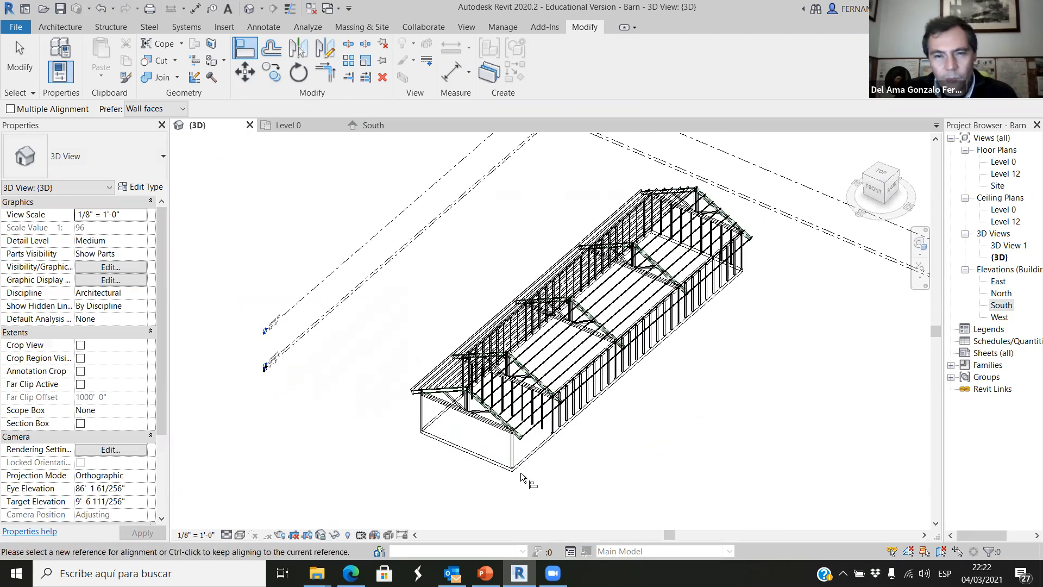
middle_click_drag(521, 478, 648, 458, "shift")
scroll(641, 456, "down", 2)
scroll(445, 454, "up", 4)
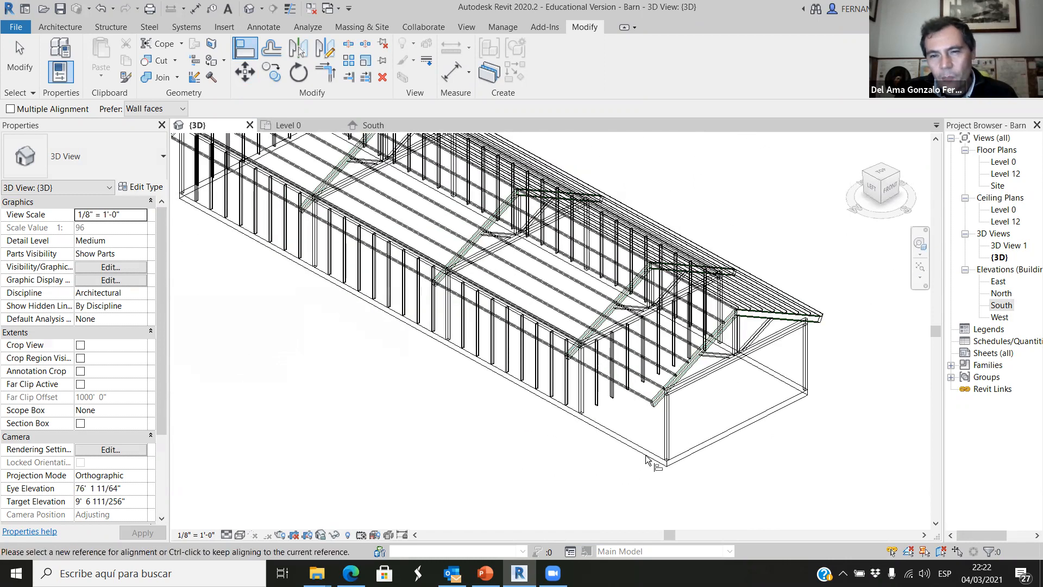
scroll(740, 390, "up", 2)
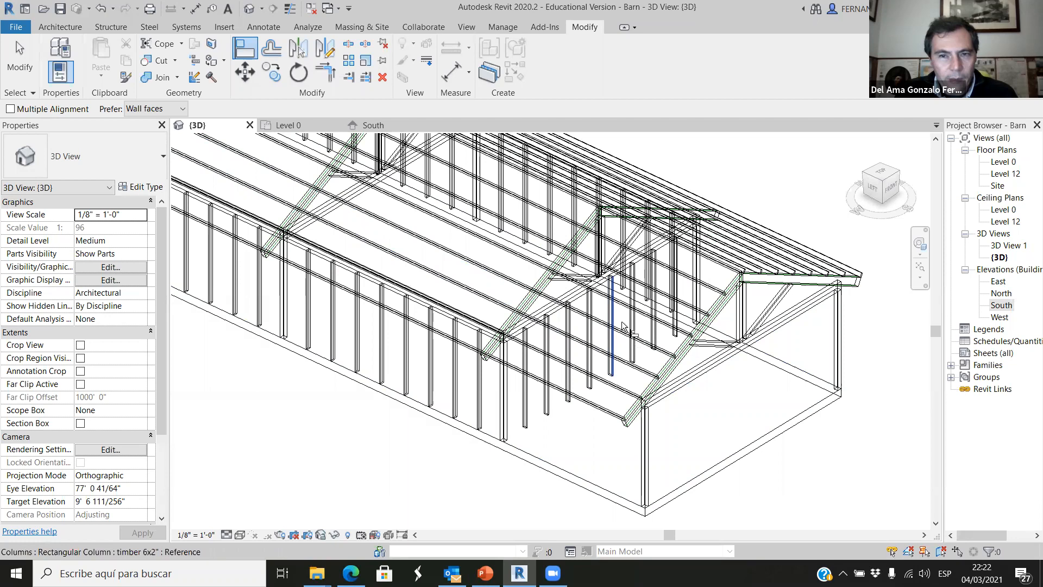
scroll(623, 348, "down", 3)
middle_click_drag(524, 468, 450, 424, "shift")
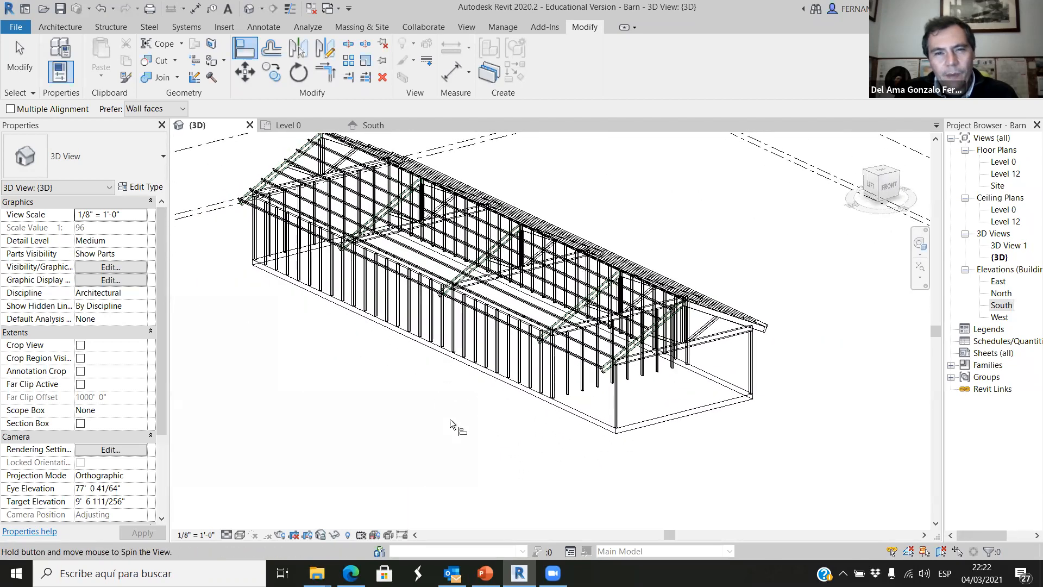
Set the 3D view's visual style to Hidden Line and inspect the barn frame around its southern end.
left_click(240, 534)
left_click(273, 467)
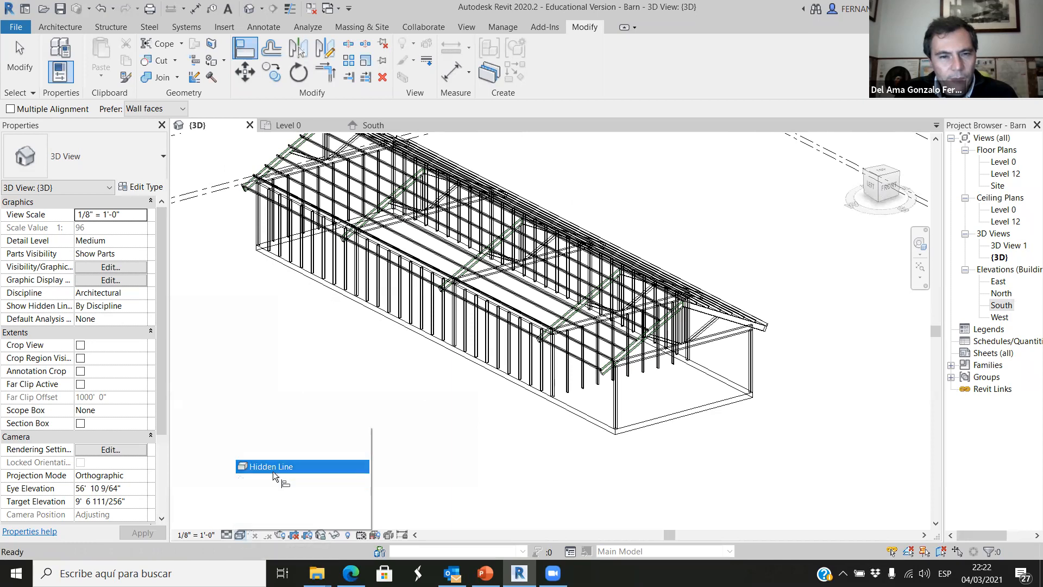
scroll(507, 451, "down", 2)
middle_click_drag(496, 458, 543, 492, "shift")
scroll(550, 416, "up", 1)
scroll(550, 415, "up", 4)
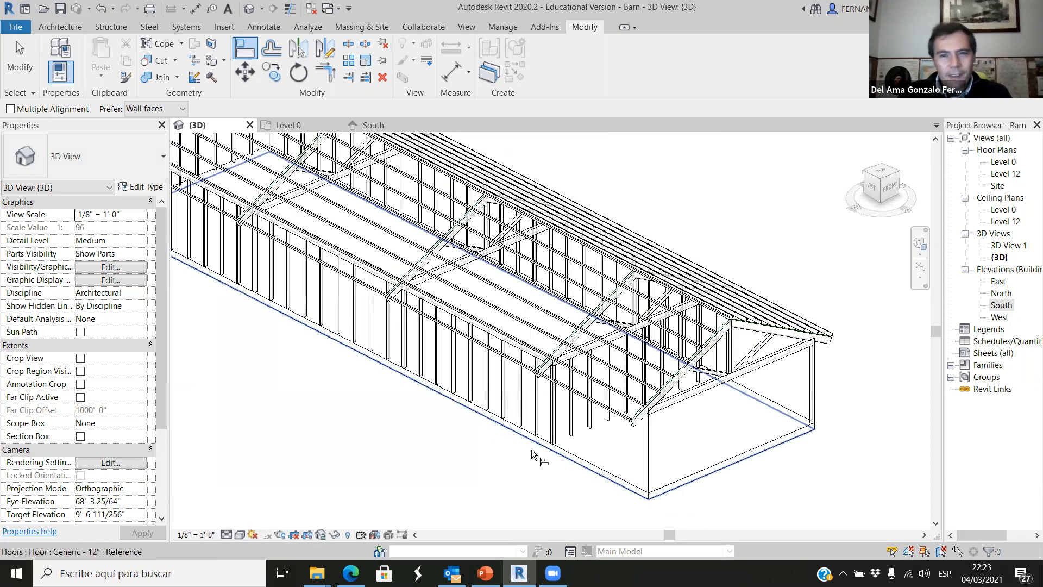
scroll(531, 449, "down", 3)
middle_click_drag(507, 484, 468, 489, "shift")
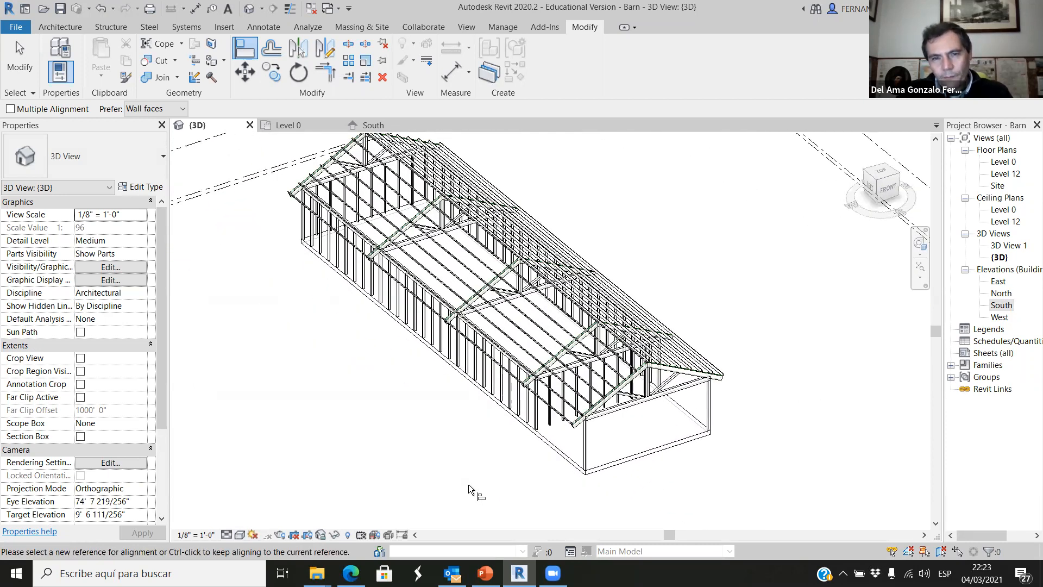
scroll(411, 435, "down", 2)
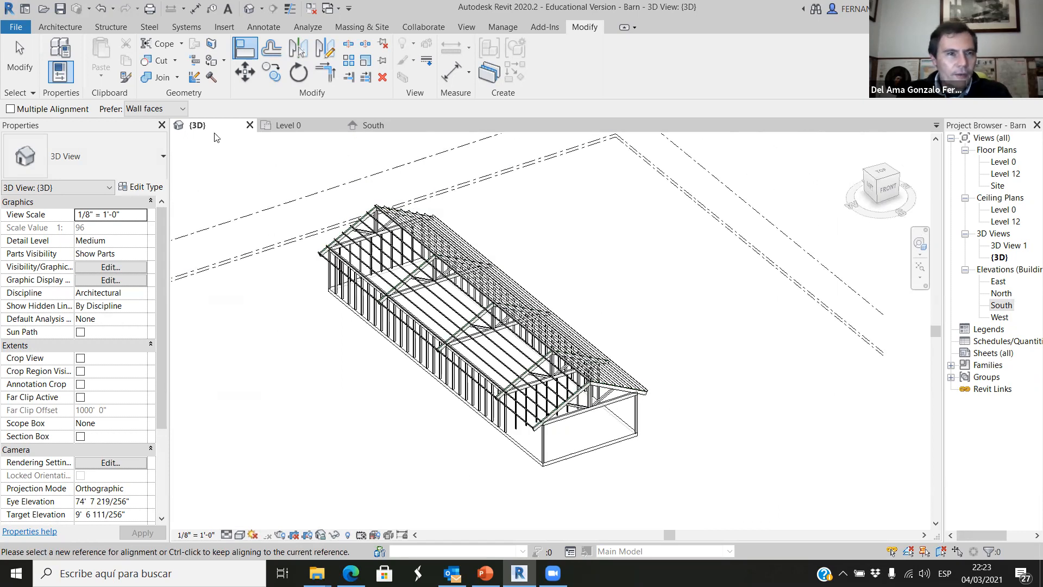
Start the Wall tool and choose the Basic Wall type Generic - 8" for the new walls.
key("Escape")
key("Escape")
key("w")
key("a")
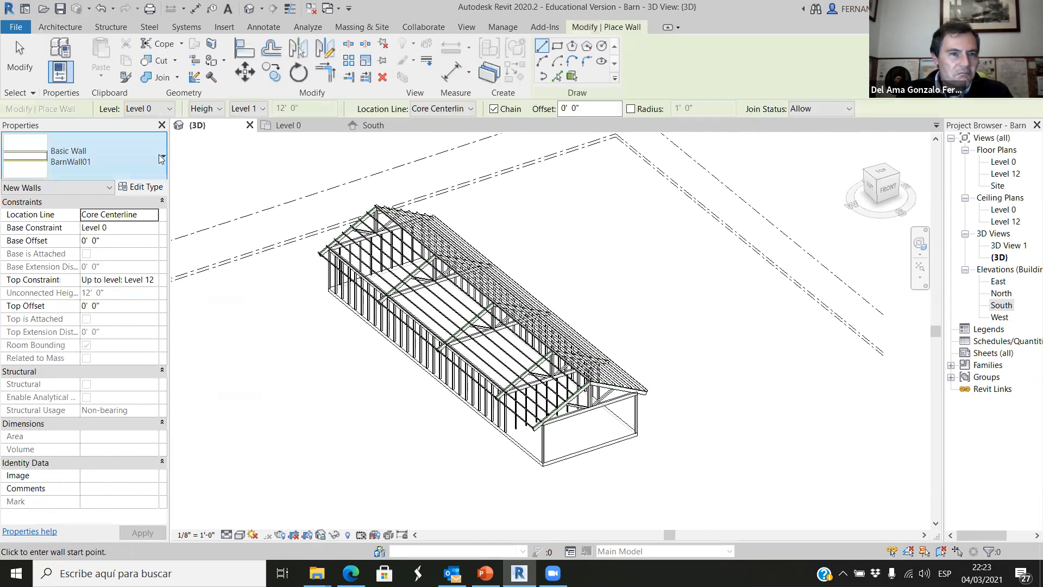
left_click(163, 156)
scroll(136, 353, "down", 6)
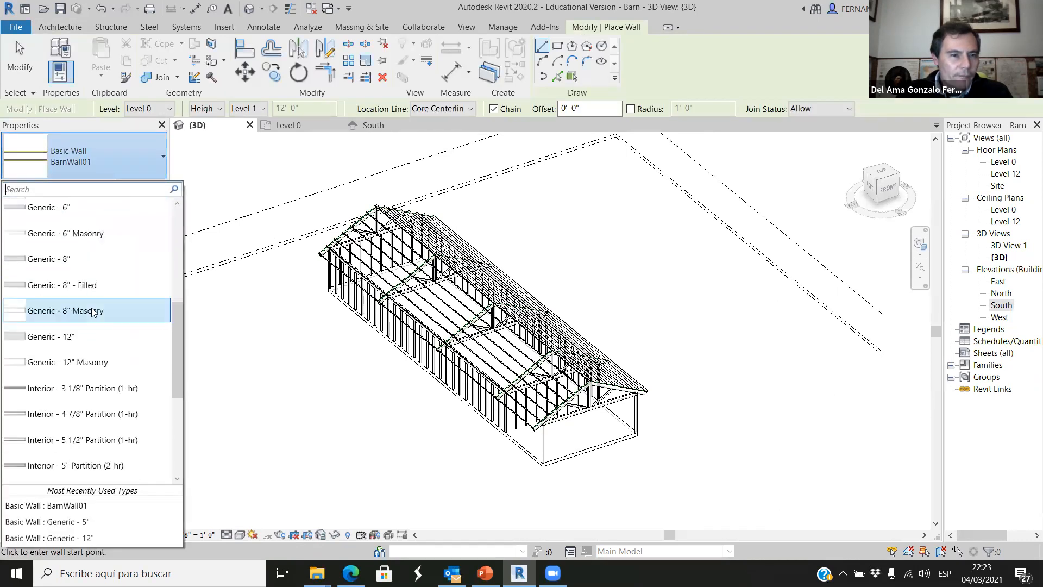
scroll(97, 313, "up", 2)
scroll(98, 313, "up", 4)
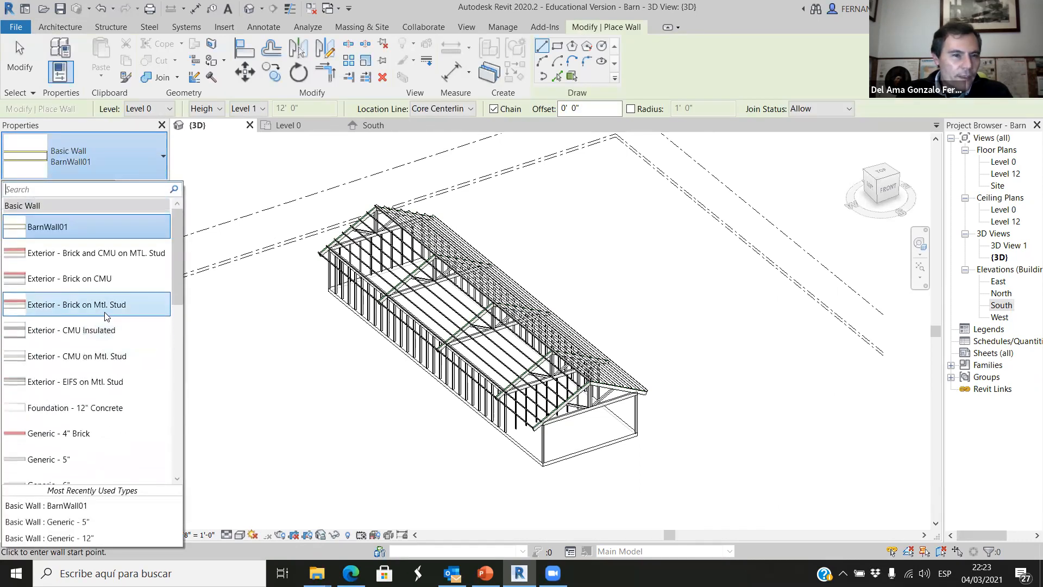
scroll(106, 315, "down", 4)
scroll(111, 317, "down", 2)
scroll(114, 319, "up", 6)
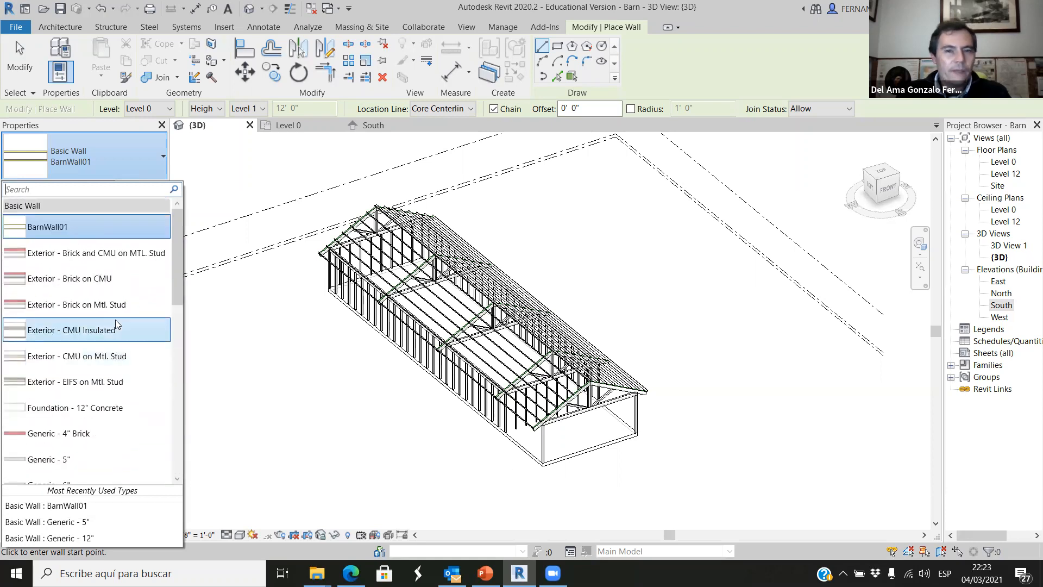
mouse_move(165, 334)
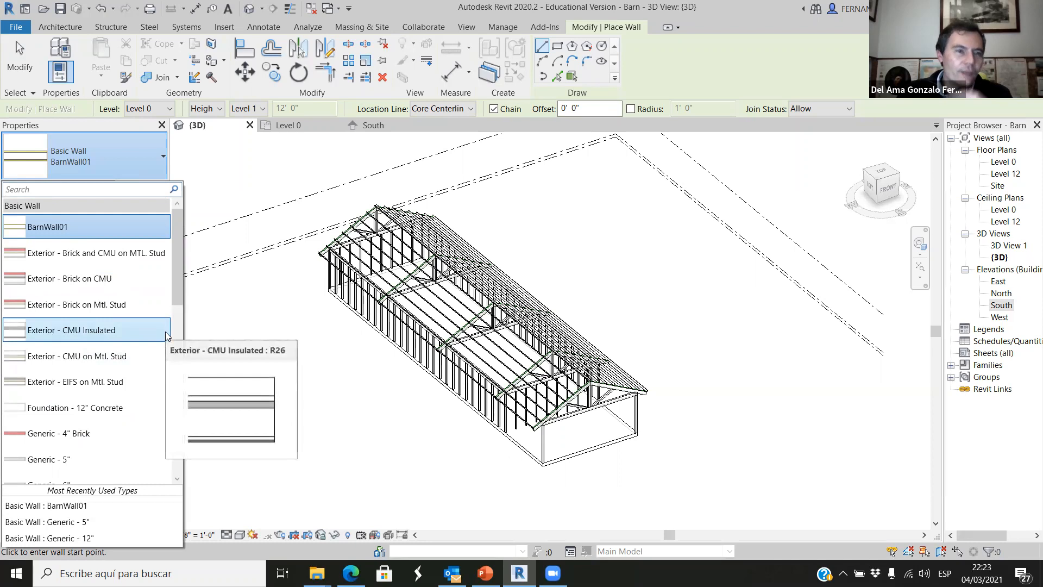
scroll(122, 359, "down", 4)
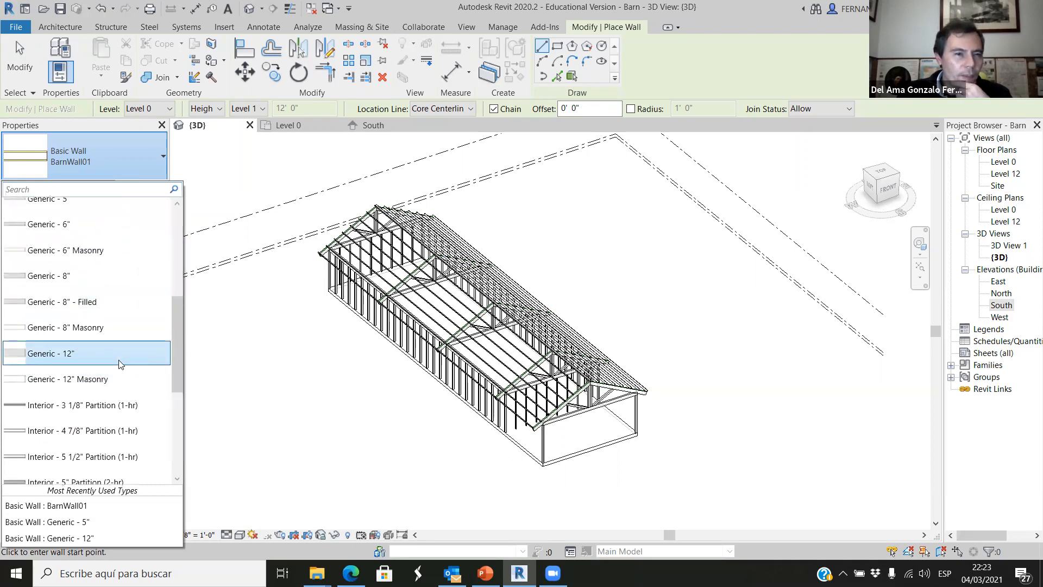
scroll(117, 326, "up", 2)
left_click(56, 340)
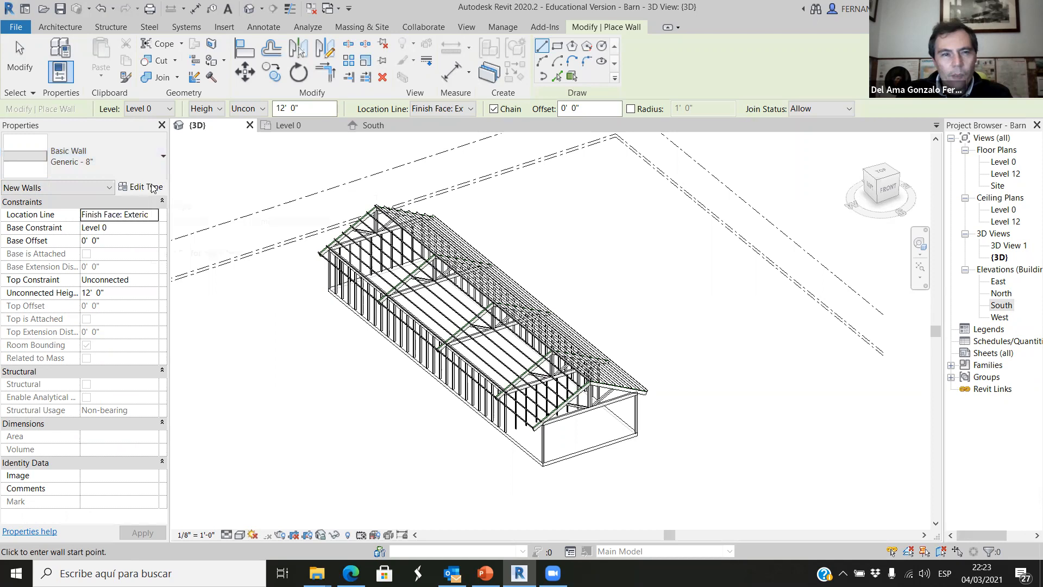
Duplicate the Generic - 8" wall type as Barn_Wall01 and open its layer structure for editing.
left_click(152, 188)
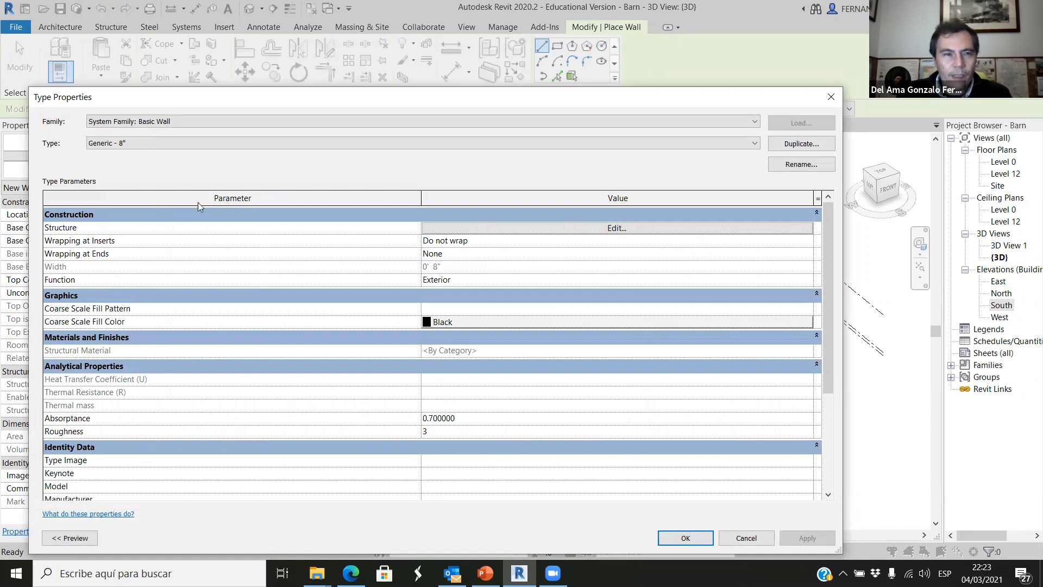
left_click(799, 144)
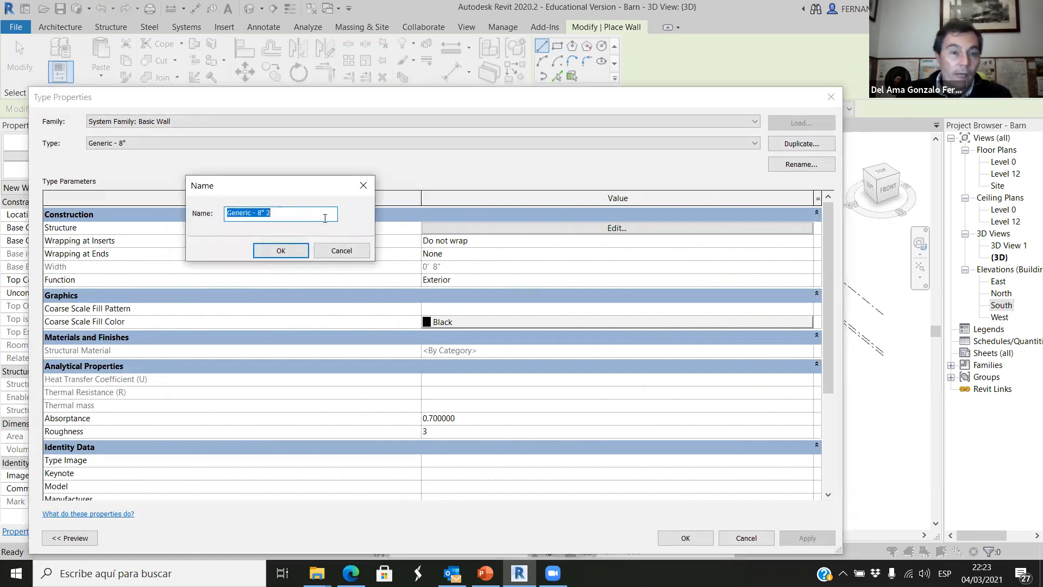
type("Barn_Wall01")
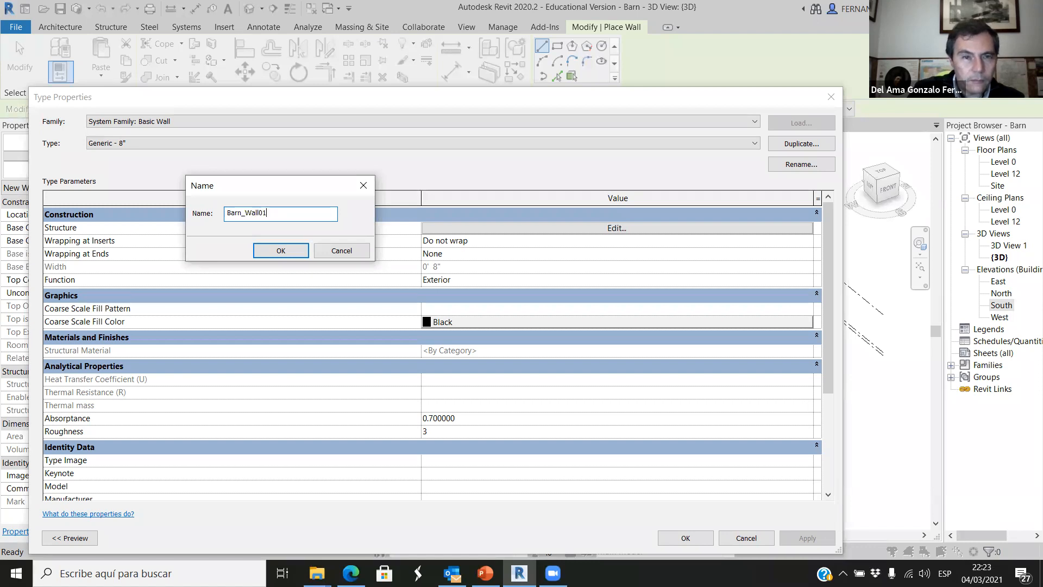
left_click(281, 250)
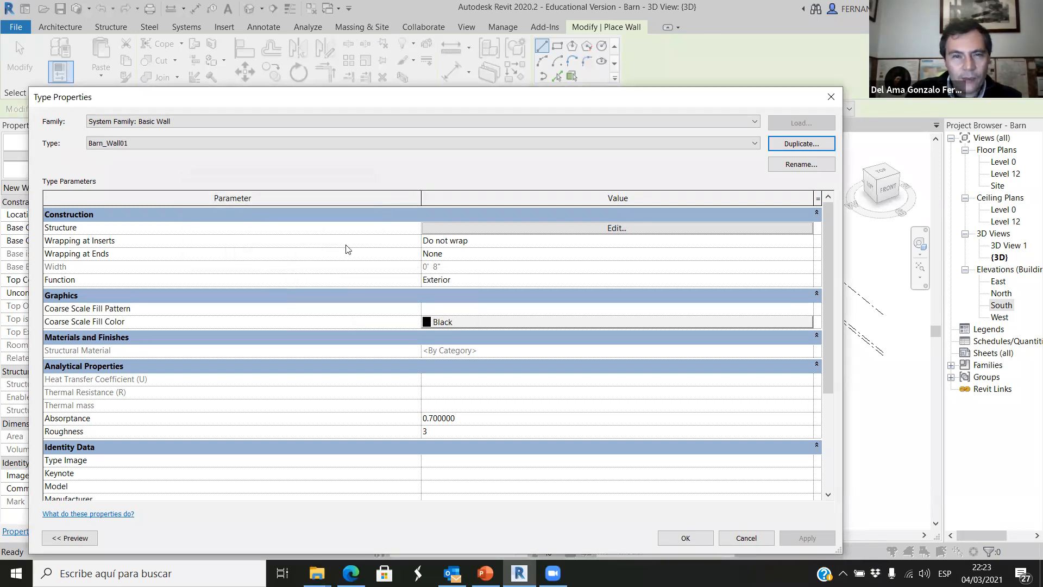
left_click(546, 228)
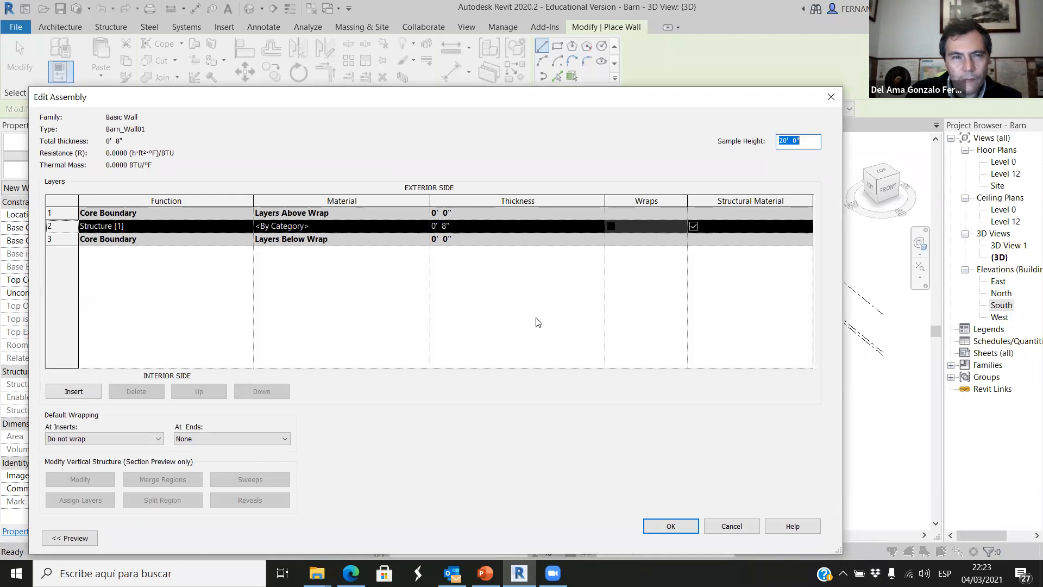
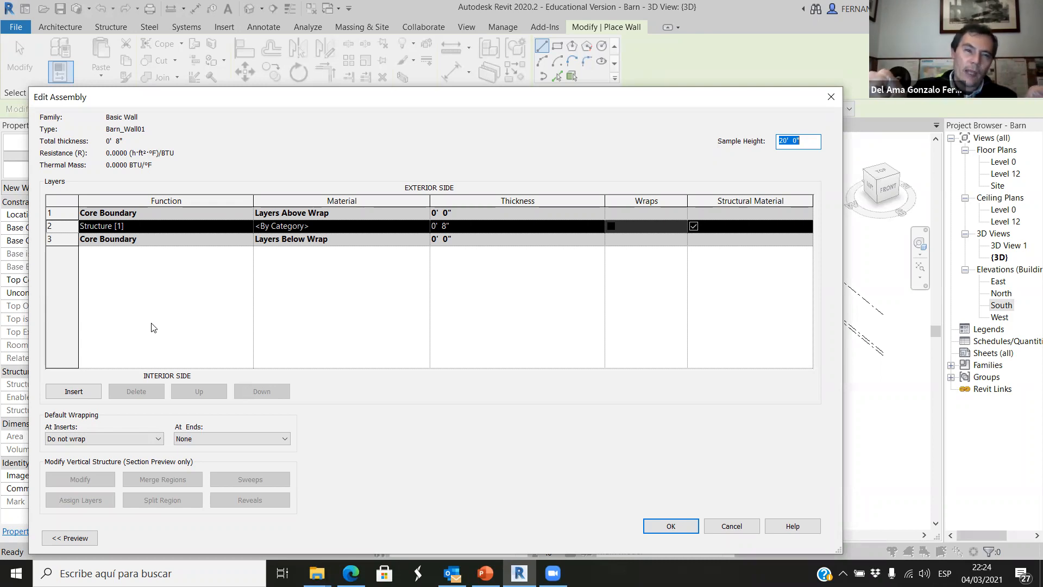
Insert two layers above the existing structure layer and set the outermost one's function to Thermal/Air Layer [3].
left_click(81, 394)
left_click(80, 396)
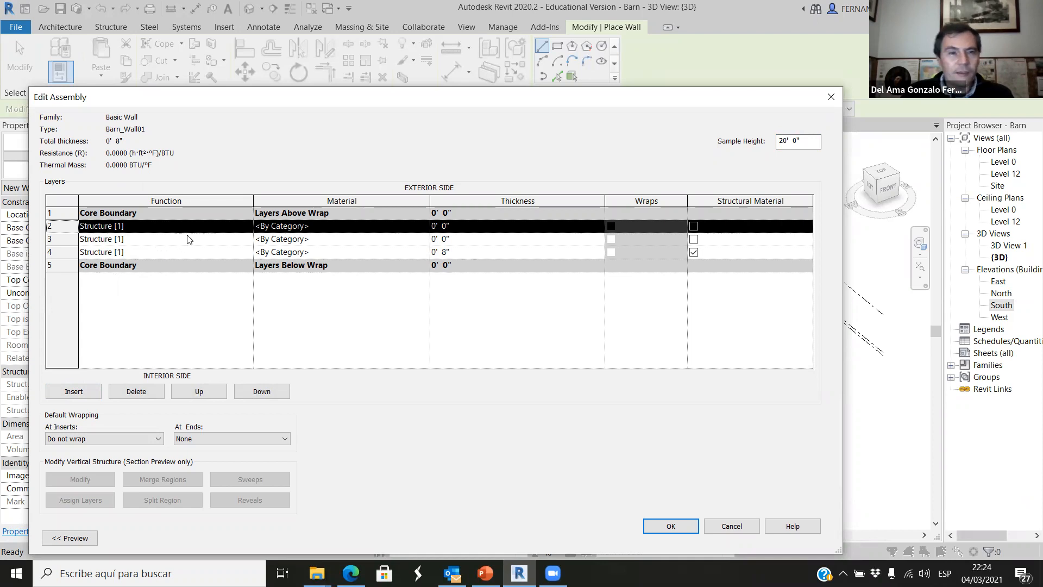
left_click(248, 228)
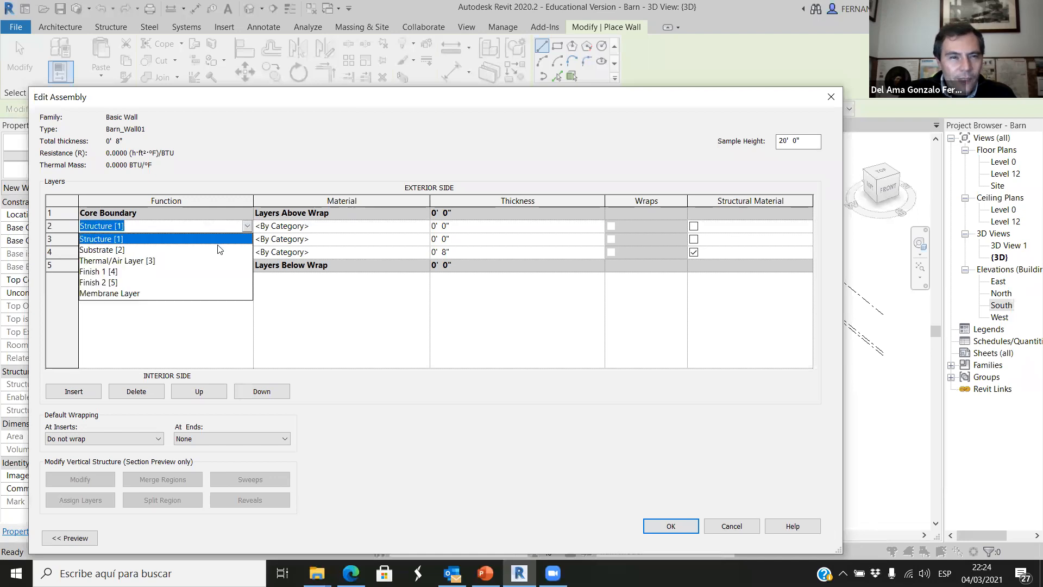
left_click(119, 261)
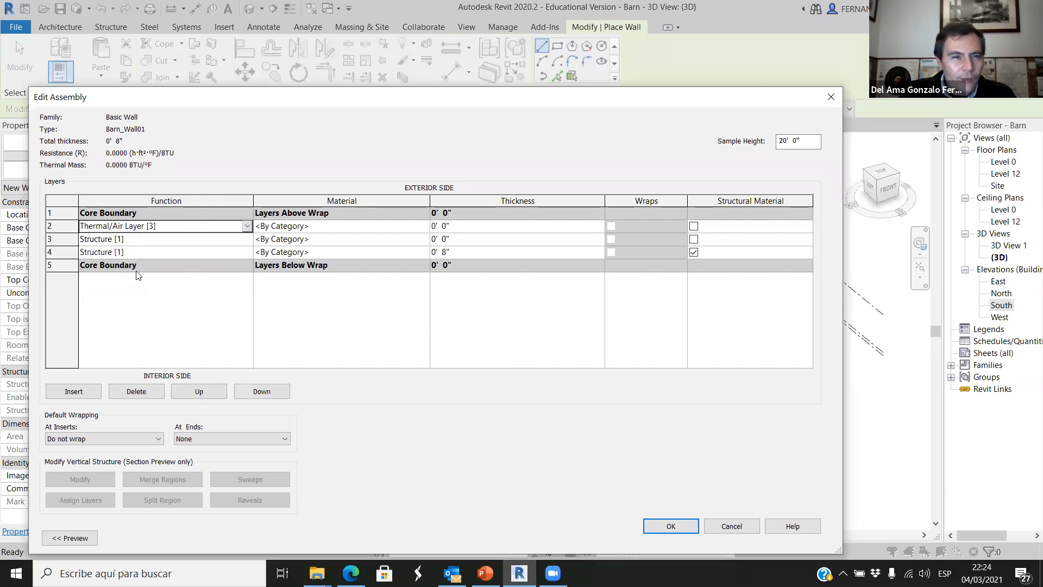
Assign the Plywood, Sheathing material to the outermost layer and set its thickness to 1".
left_click(424, 228)
left_click(425, 225)
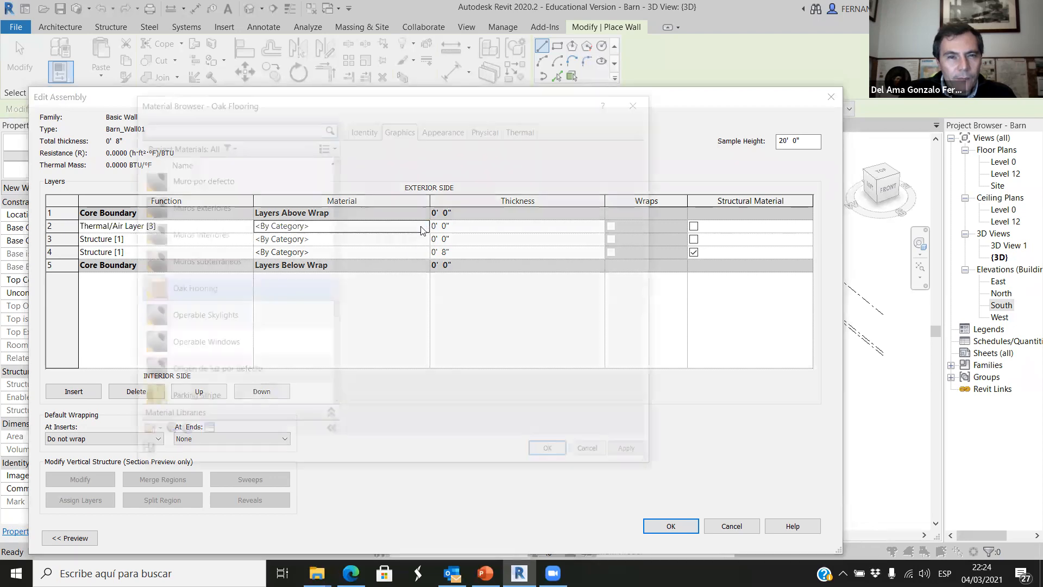
left_click(279, 124)
type("plywood")
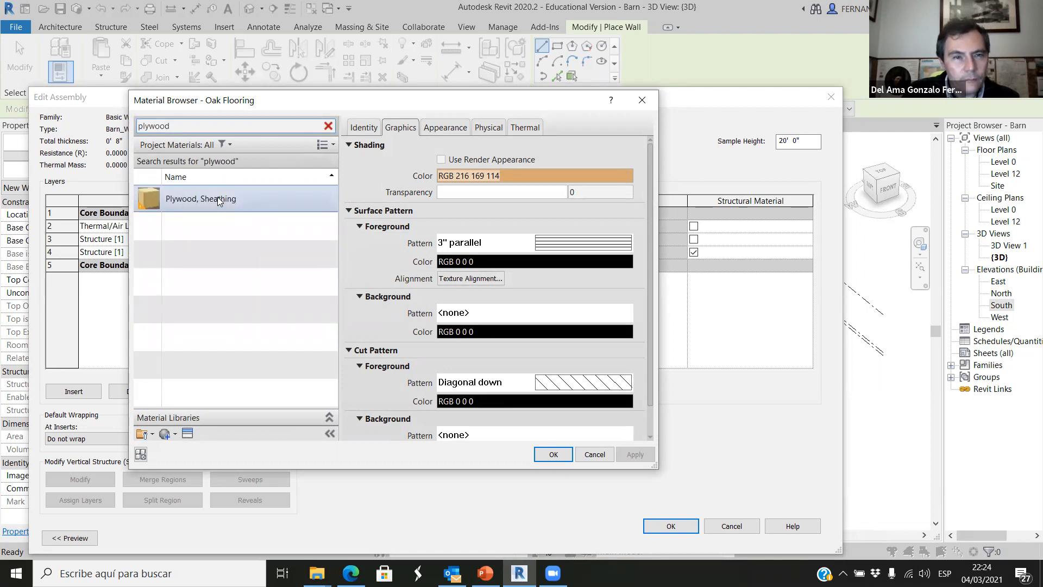
left_click(217, 197)
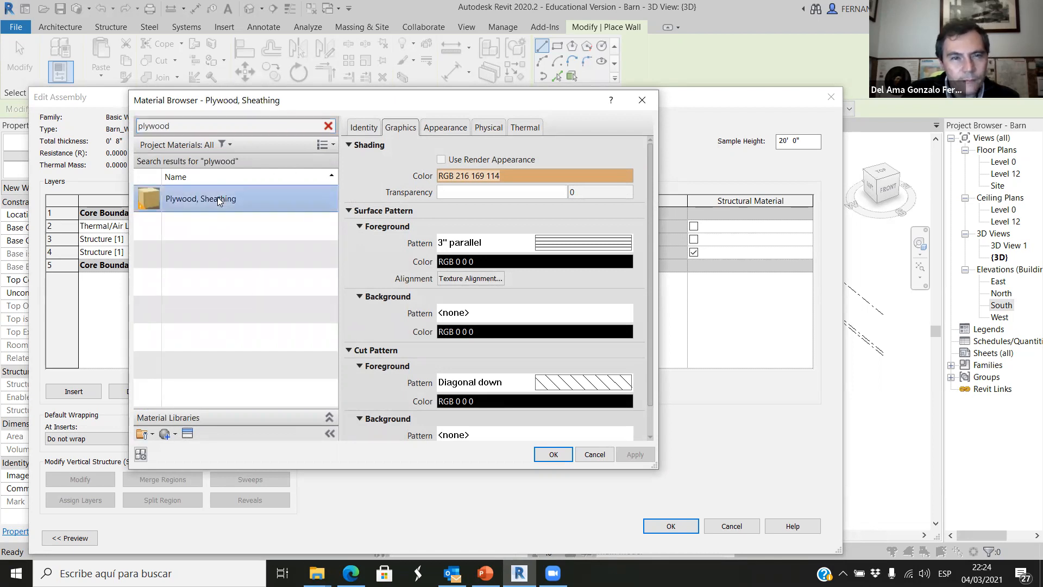
left_click(551, 454)
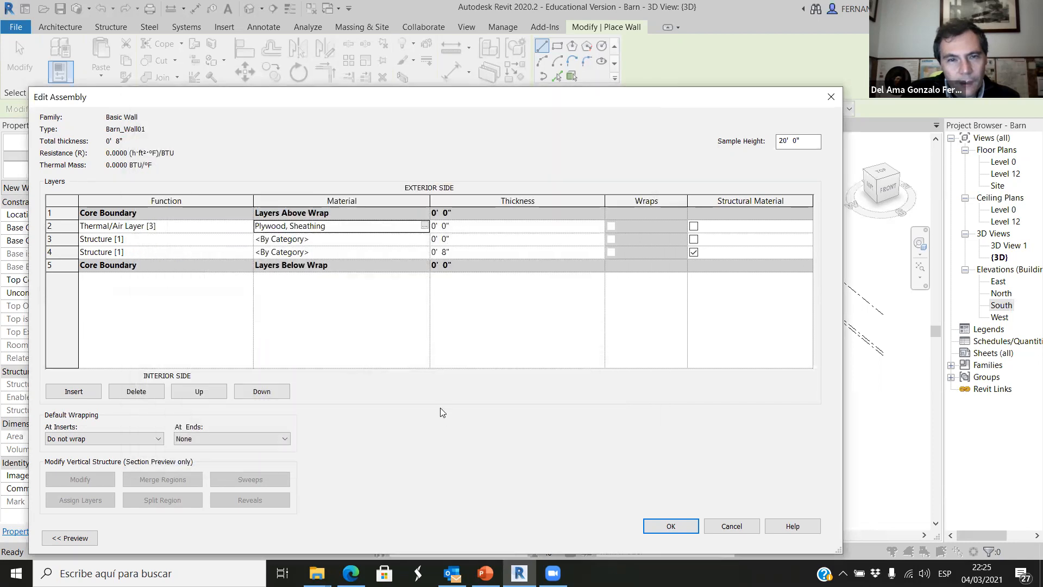
left_click(445, 227)
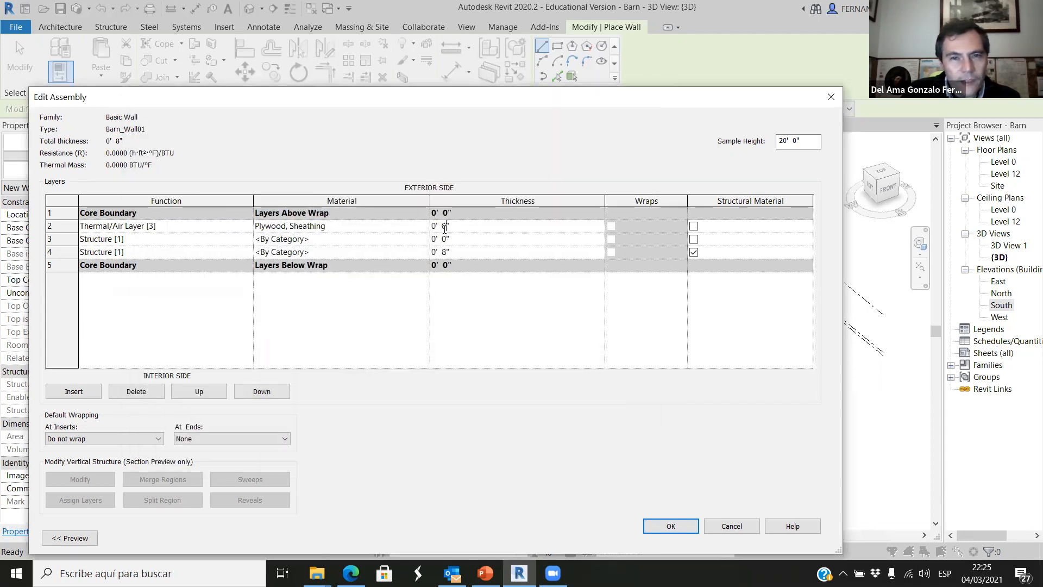
type("1")
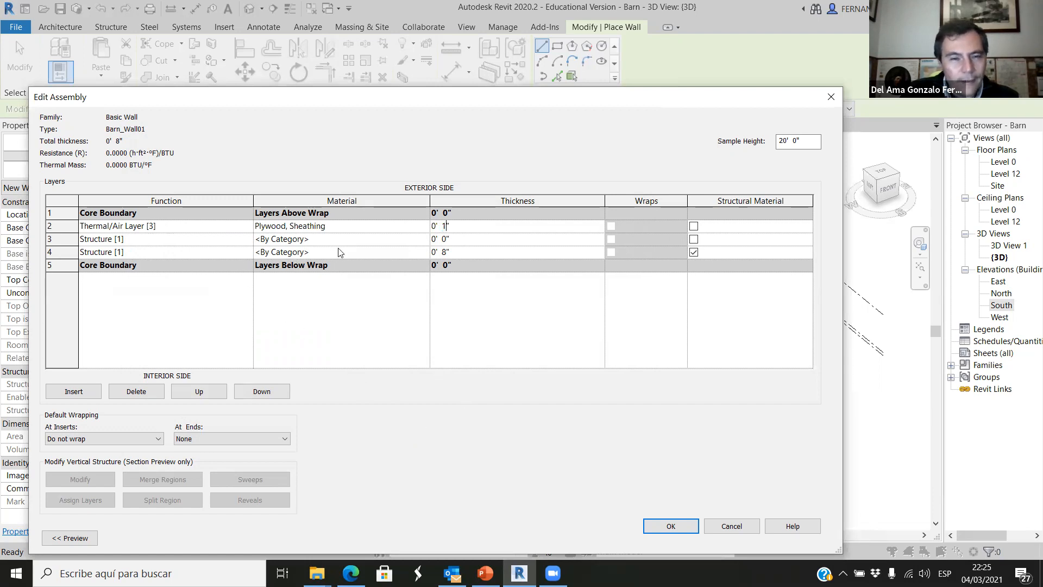
Assign the Plywood, Sheathing material to the innermost layer and set its thickness to 1".
left_click(351, 256)
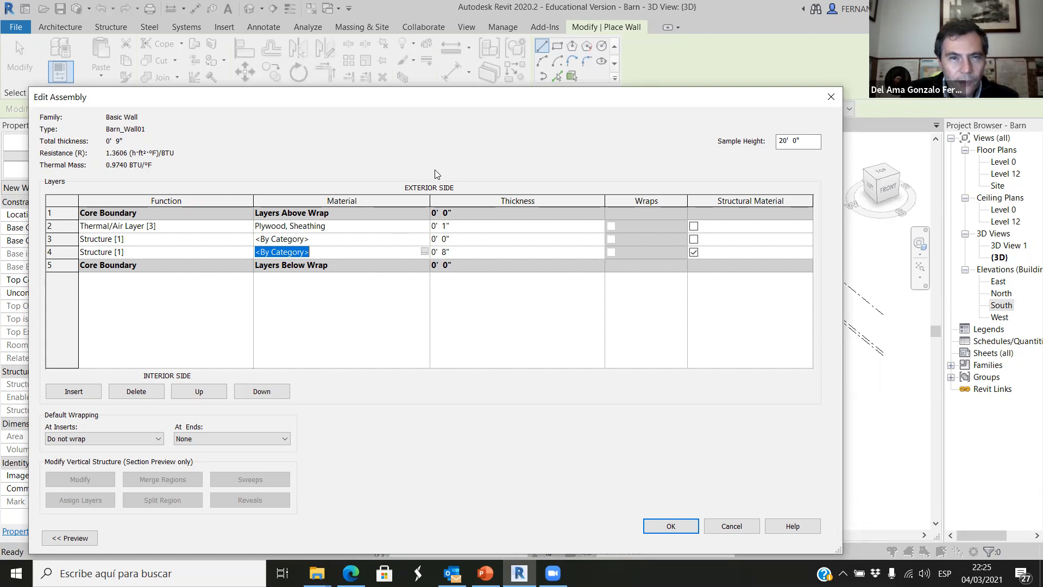
left_click(424, 252)
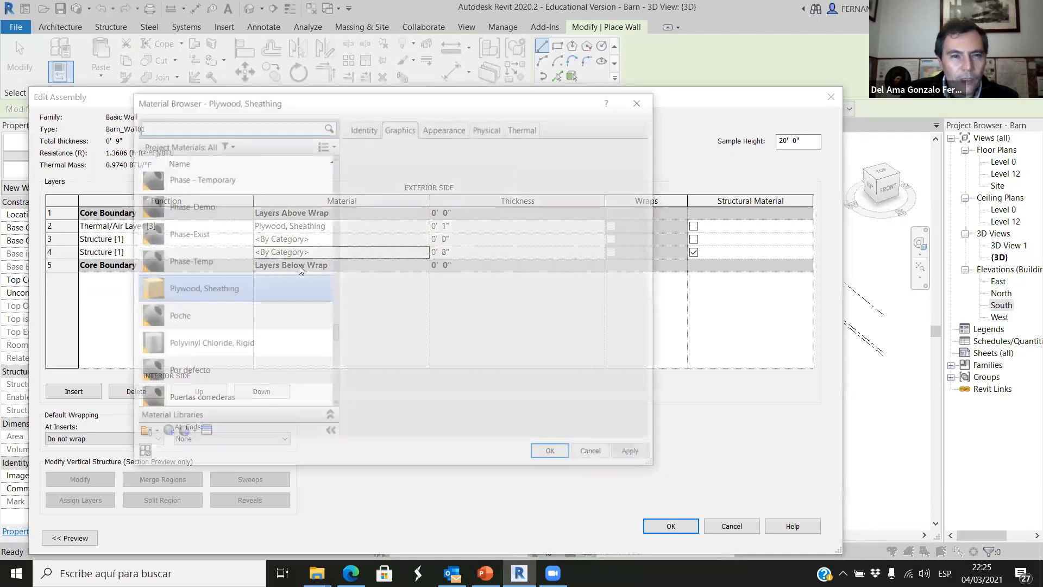
left_click(247, 124)
type("ply")
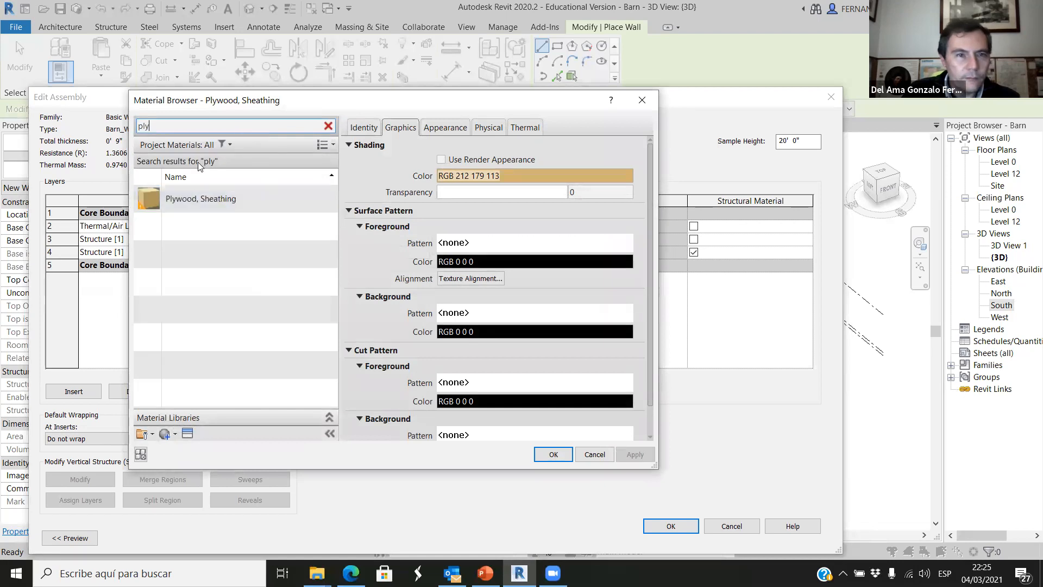
left_click(195, 195)
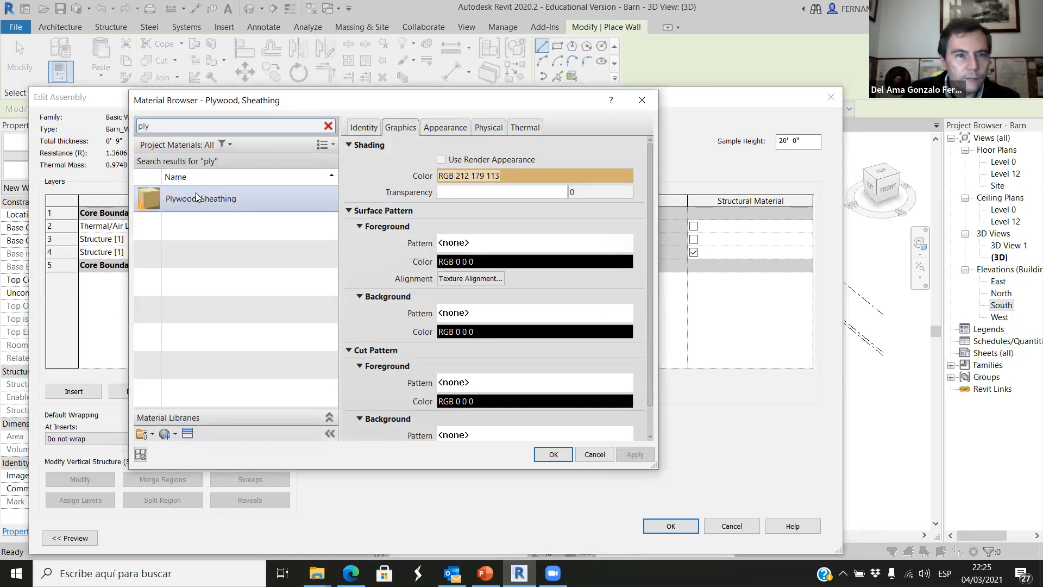
left_click(553, 454)
left_click(444, 252)
double_click(444, 252)
type("1")
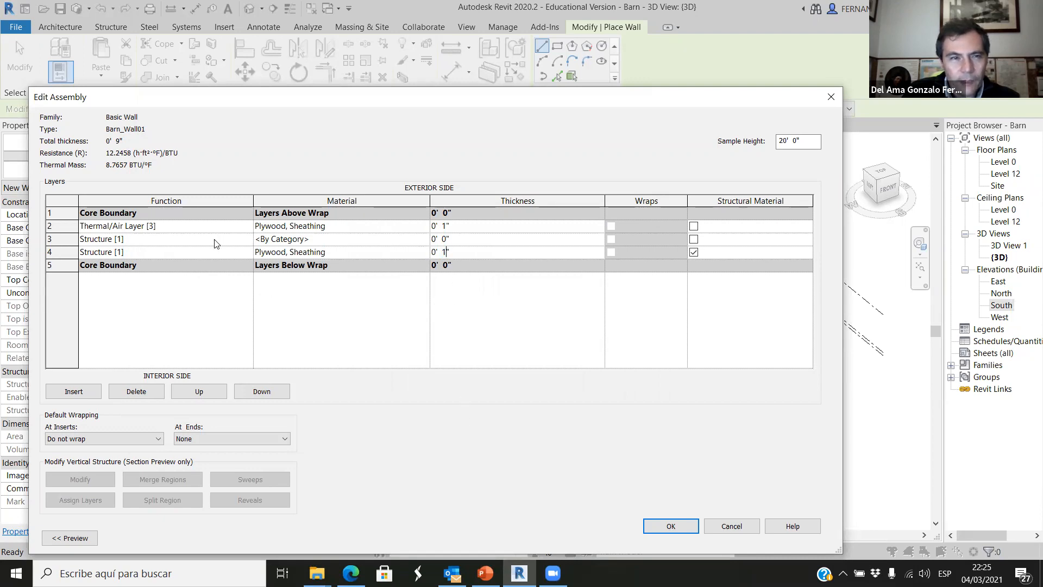
Set the function of both plywood layers to Finish 1 [4].
left_click(239, 252)
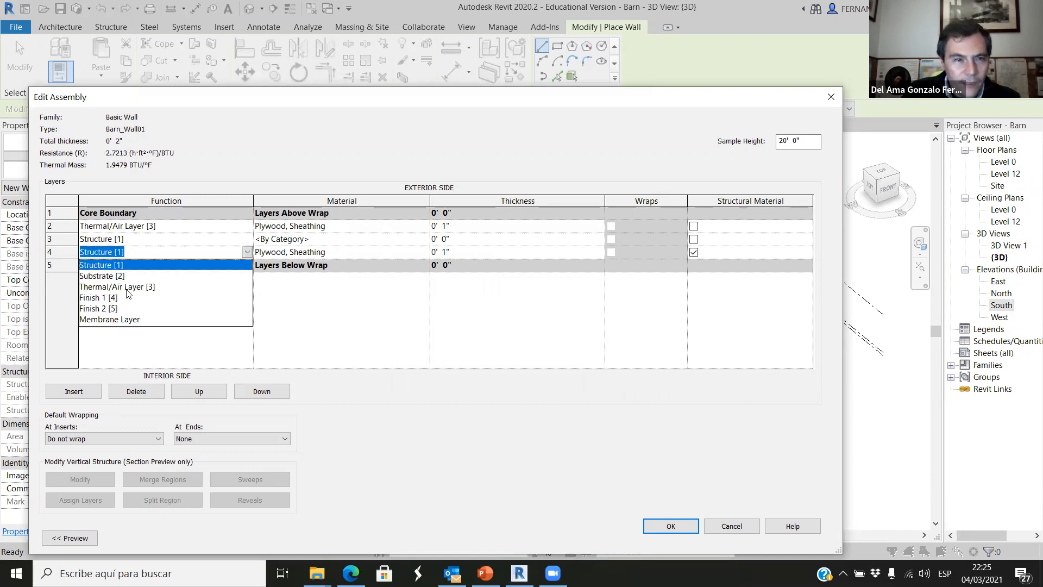
left_click(106, 297)
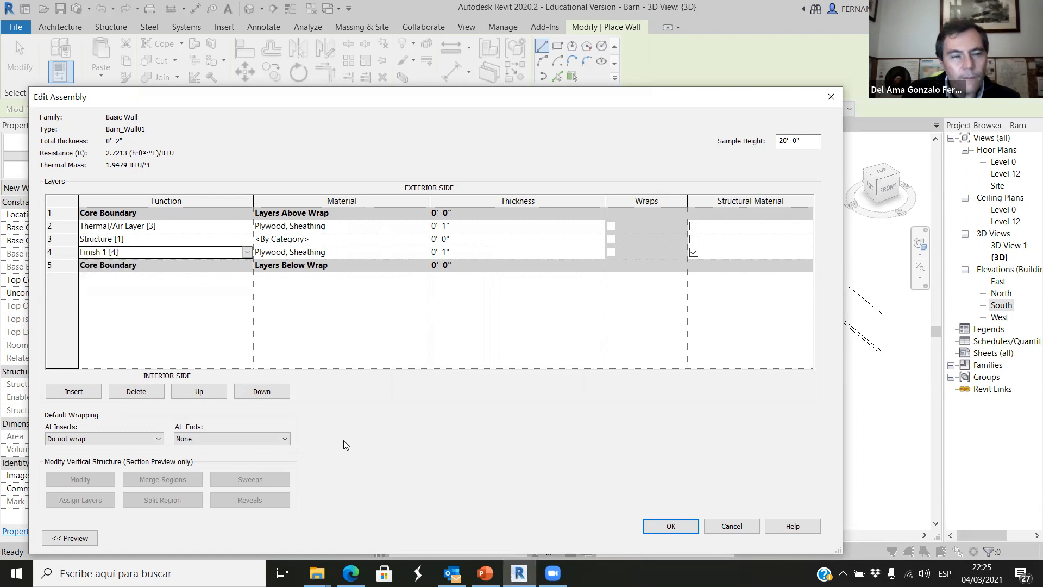
left_click(247, 226)
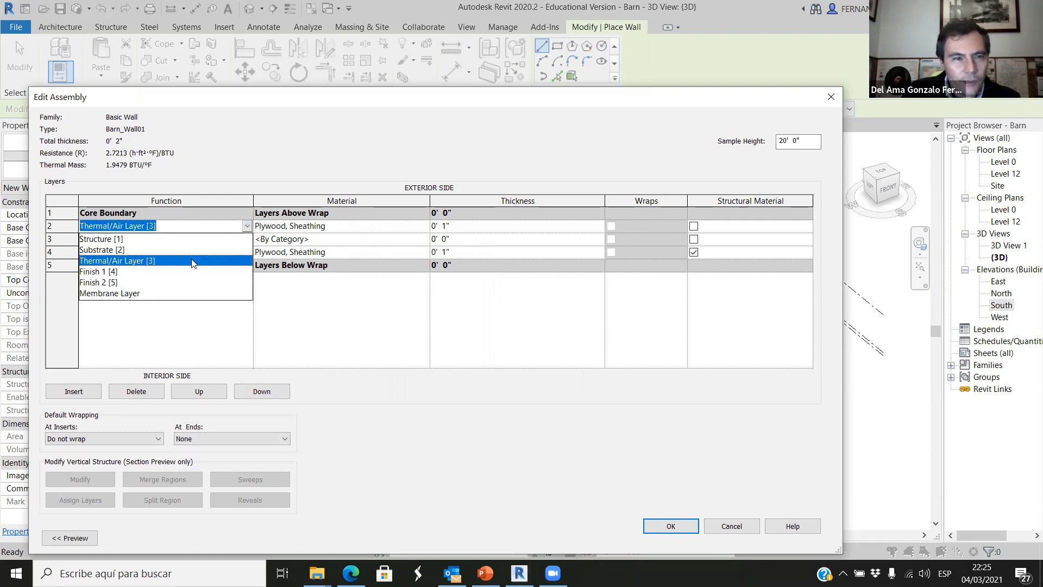
left_click(118, 278)
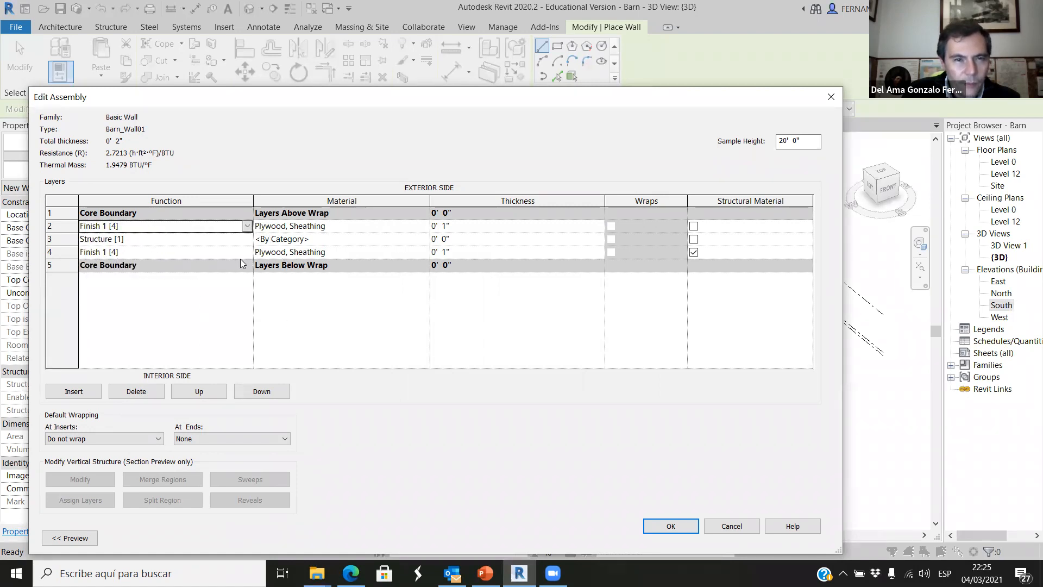
Set the middle layer's function to Thermal/Air Layer [3] and its material to Air.
left_click(214, 240)
left_click(247, 243)
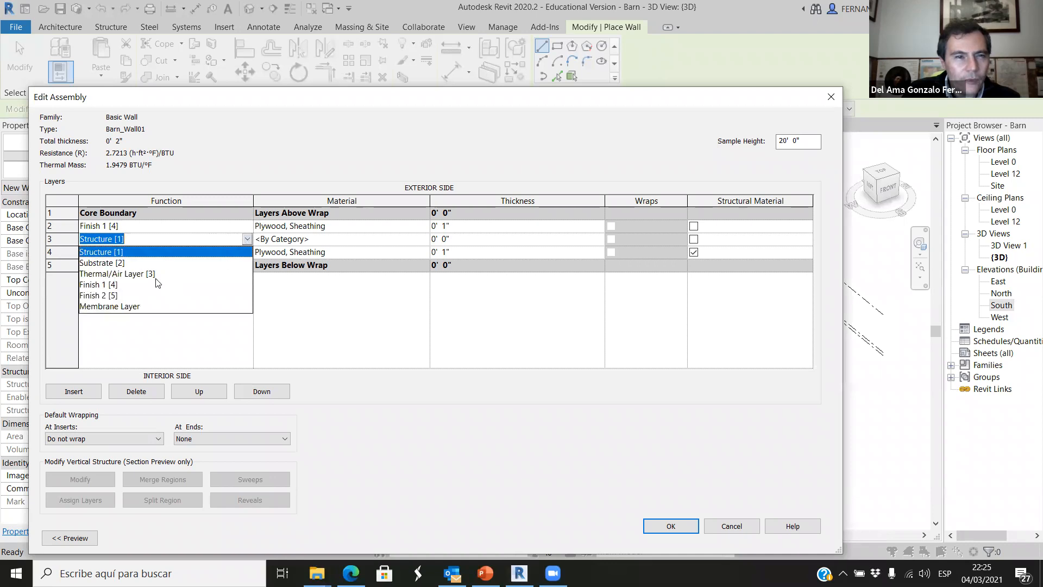
left_click(142, 274)
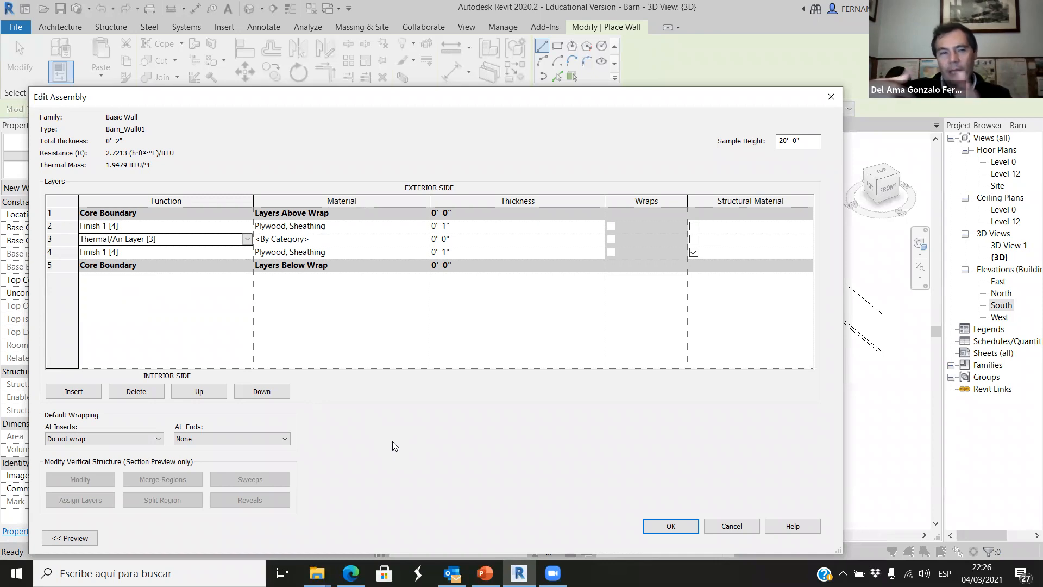
left_click(405, 243)
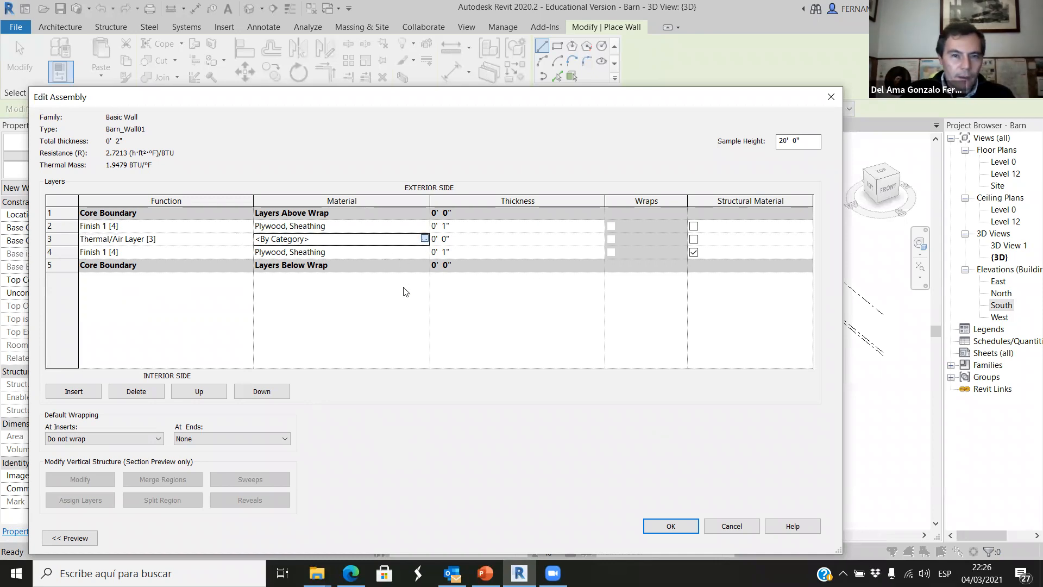
left_click(424, 239)
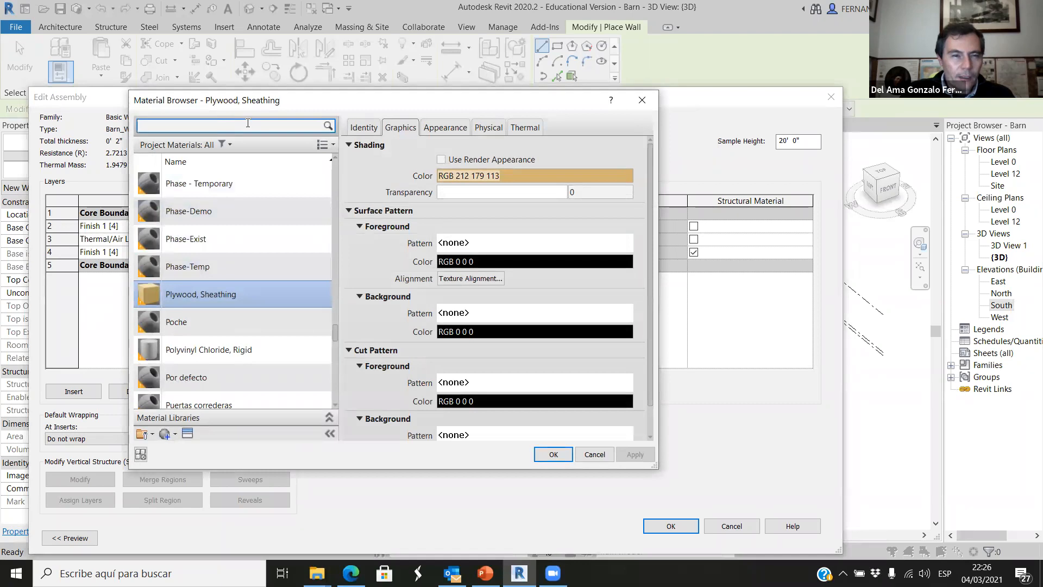
left_click(240, 126)
type("air")
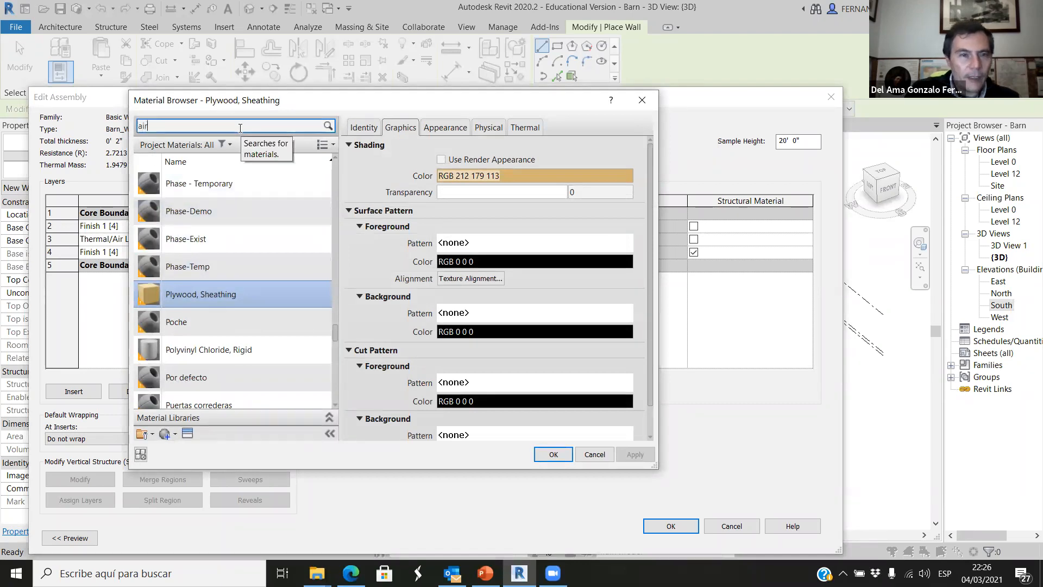
left_click(196, 198)
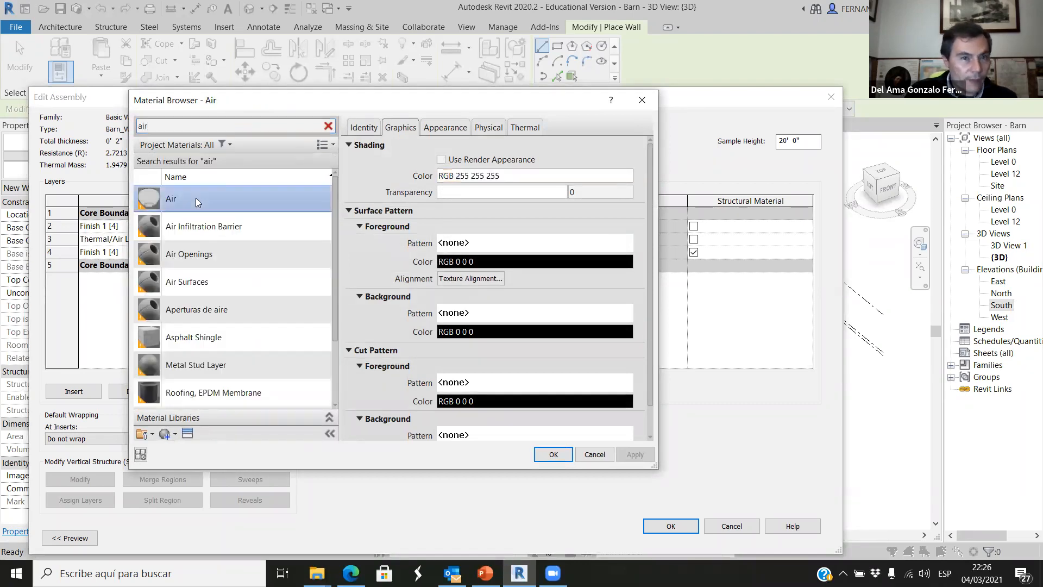
left_click(554, 455)
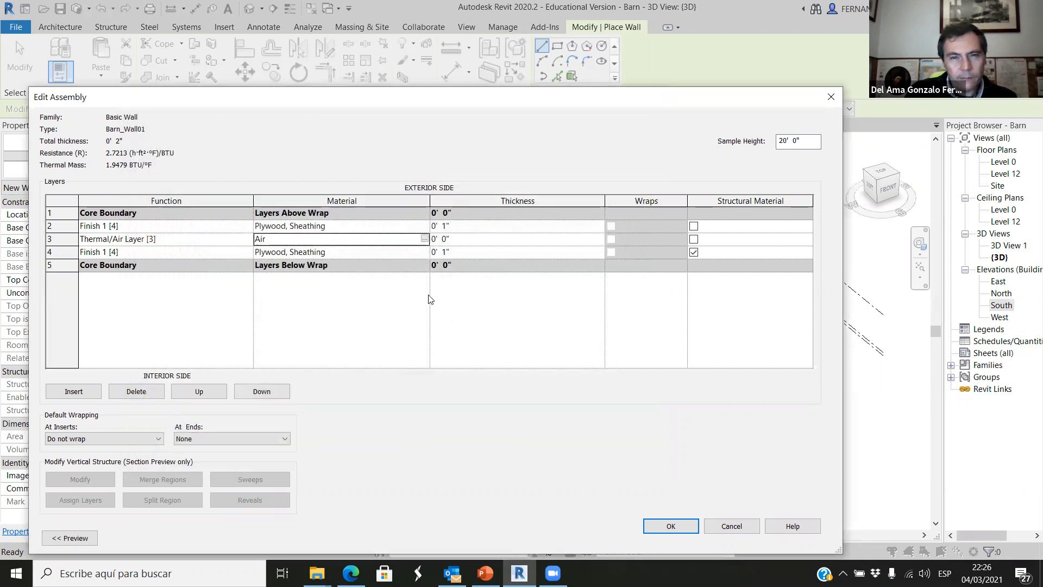
Set the air layer's thickness to 6" and accept the Barn_Wall01 layer structure and type properties.
left_click(443, 239)
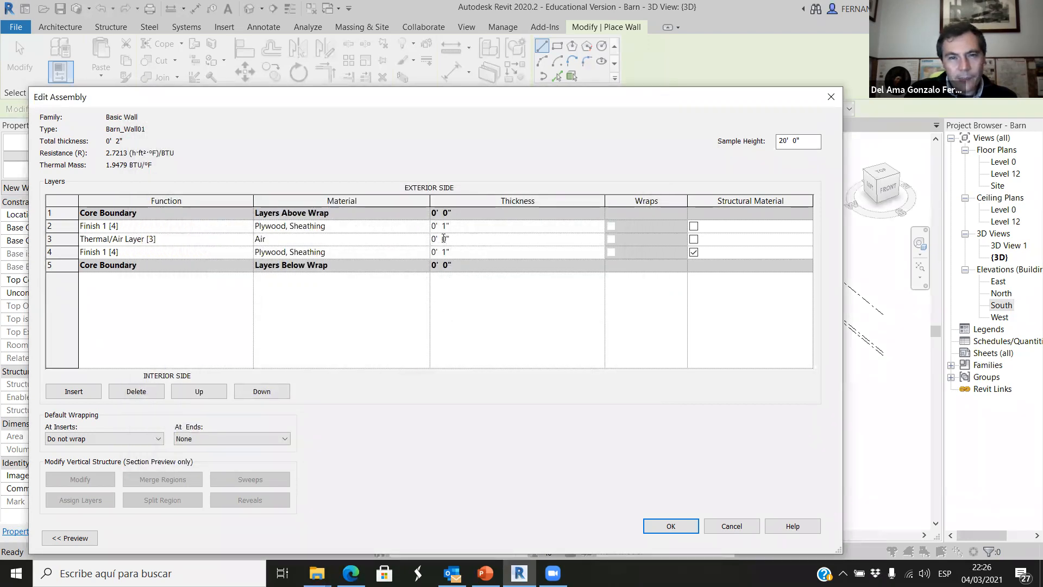
left_click(480, 348)
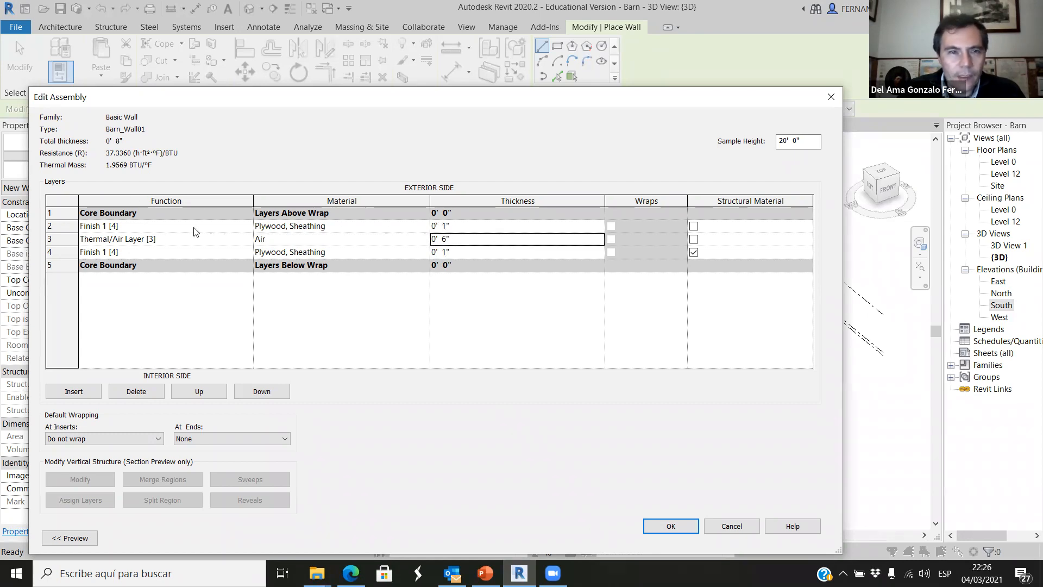
left_click(664, 526)
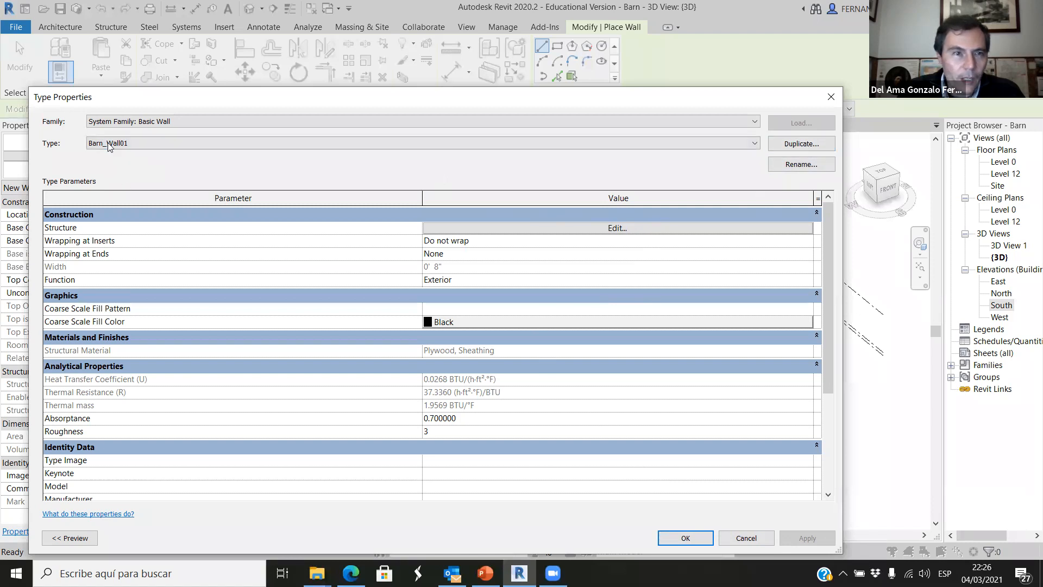
left_click(661, 543)
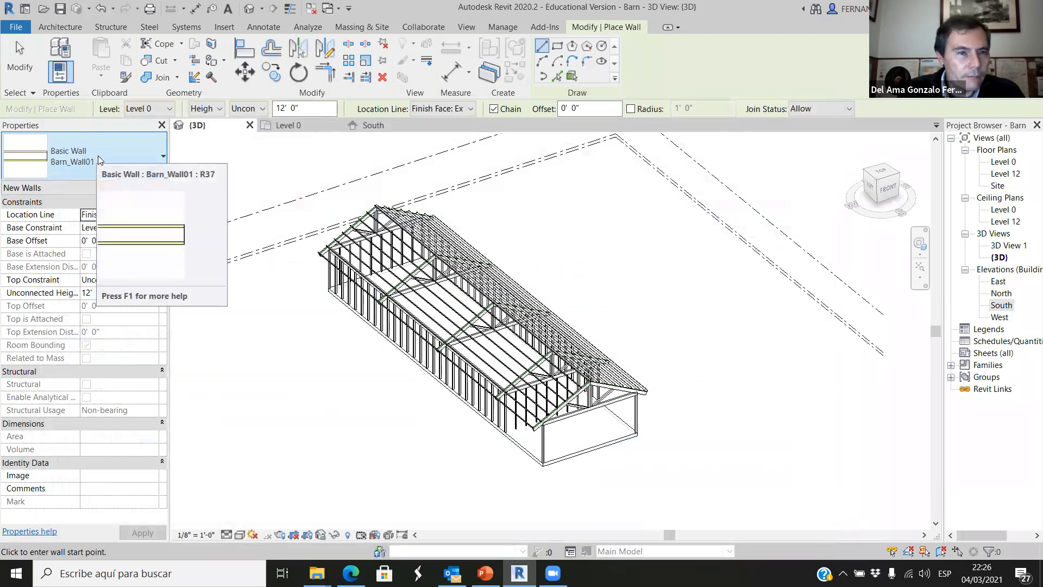
Leave and restart the Wall tool with Basic Wall type Barn_Wall01 selected.
left_click(116, 151)
left_click(182, 169)
key("Escape")
key("Escape")
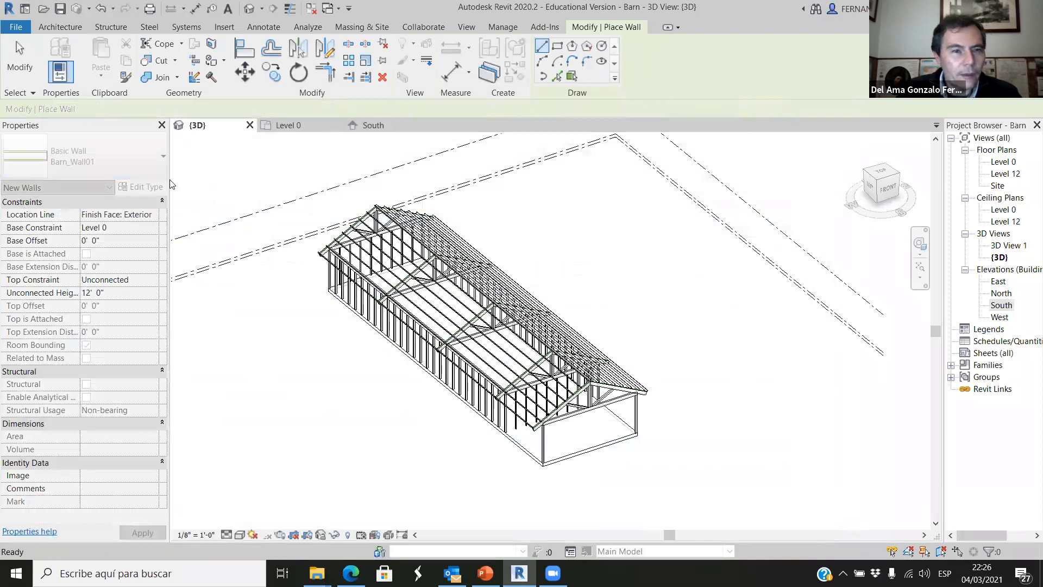
left_click(144, 146)
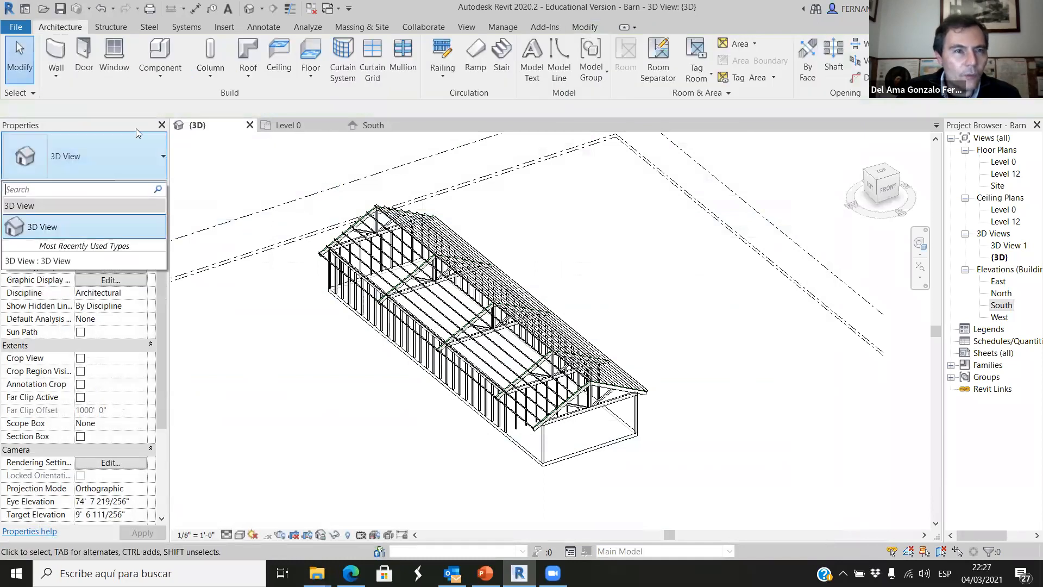
key("w")
key("a")
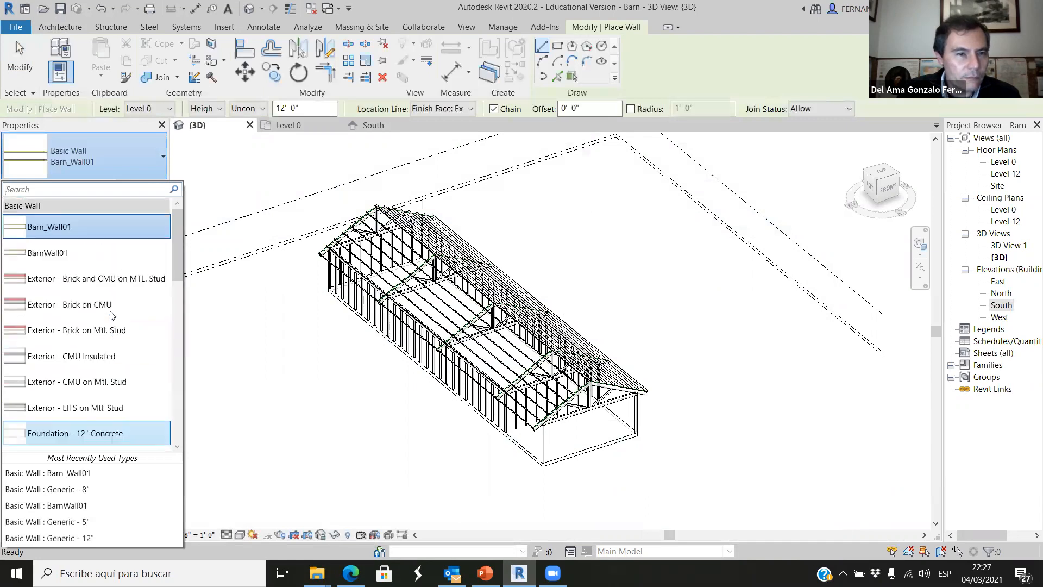
left_click(89, 227)
Open the Barn_Wall01 type properties with the preview shown and examine the layers in its plan section.
left_click(140, 186)
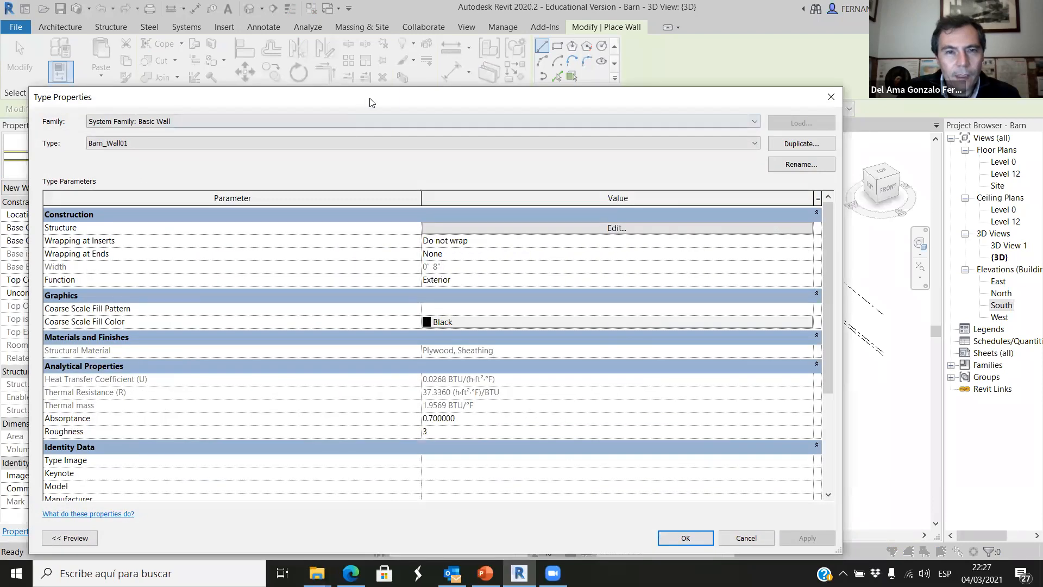
left_click_drag(185, 97, 413, 78)
left_click(306, 518)
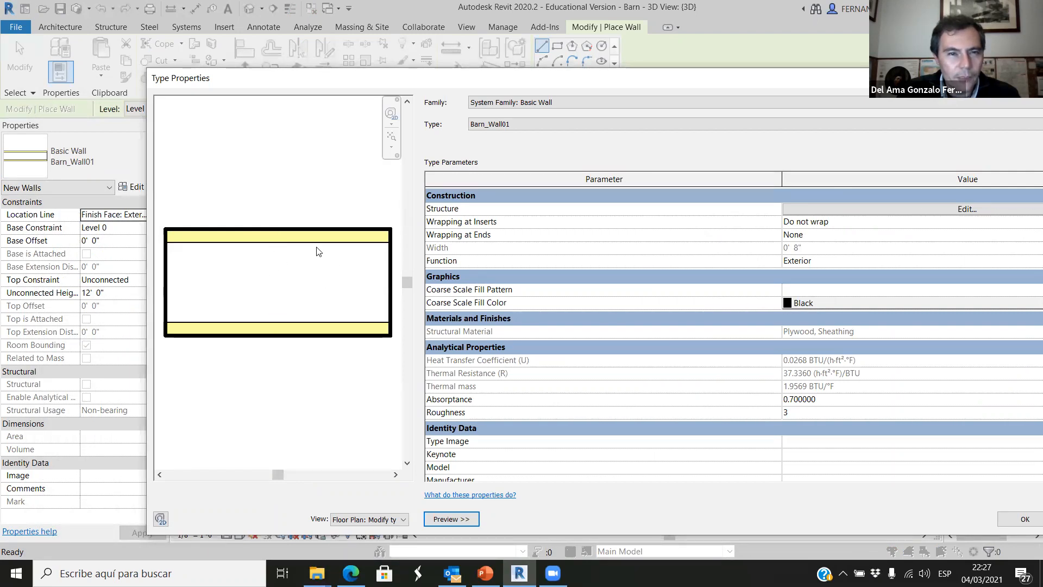
scroll(206, 320, "down", 1)
scroll(409, 367, "up", 1)
scroll(304, 364, "down", 1)
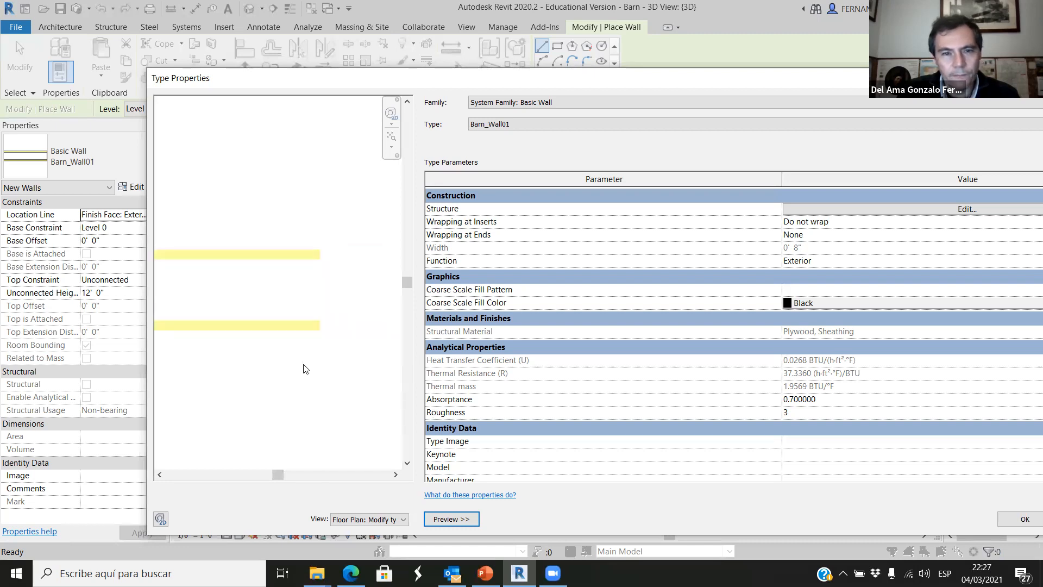
Hide the preview, accept the Barn_Wall01 type properties and open the Level 0 floor plan.
left_click(459, 516)
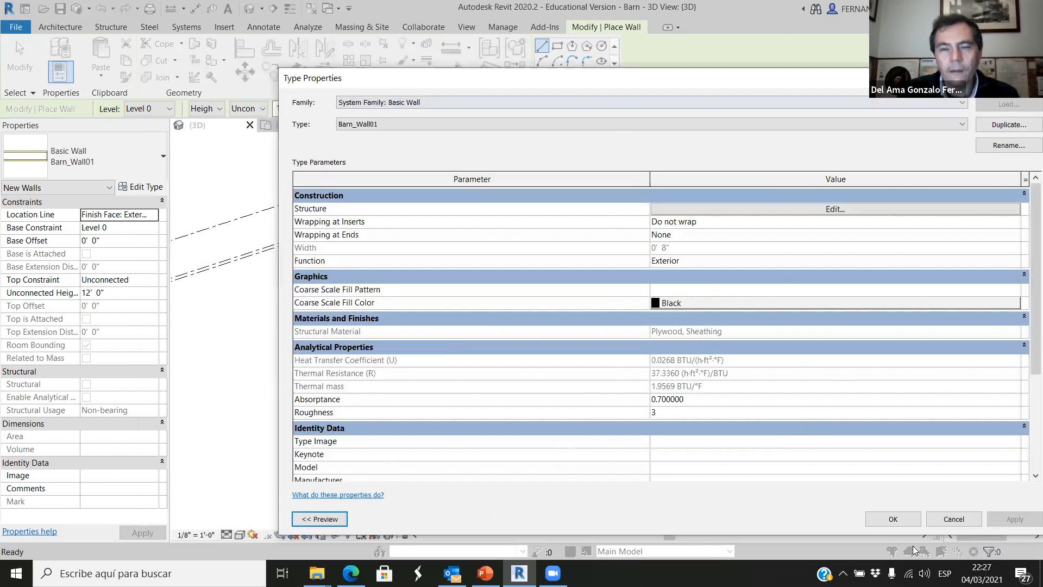
left_click(890, 519)
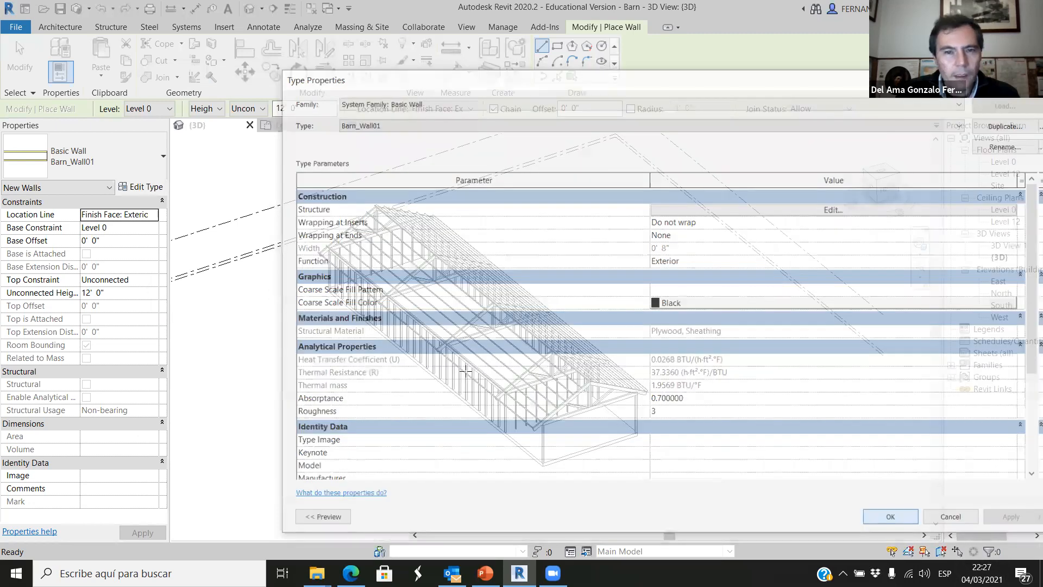
left_click(296, 126)
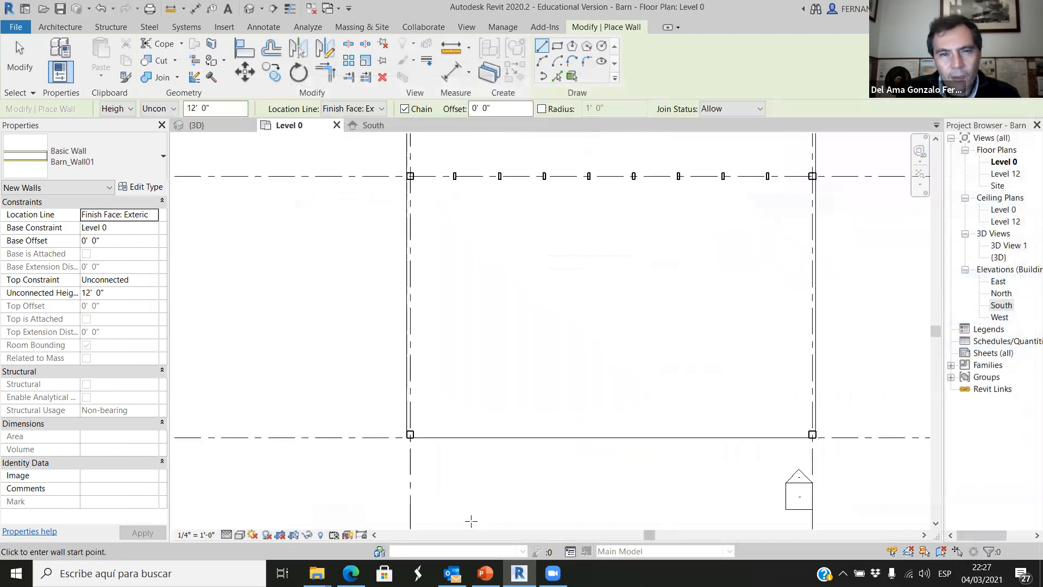
scroll(478, 513, "down", 4)
scroll(483, 509, "down", 3)
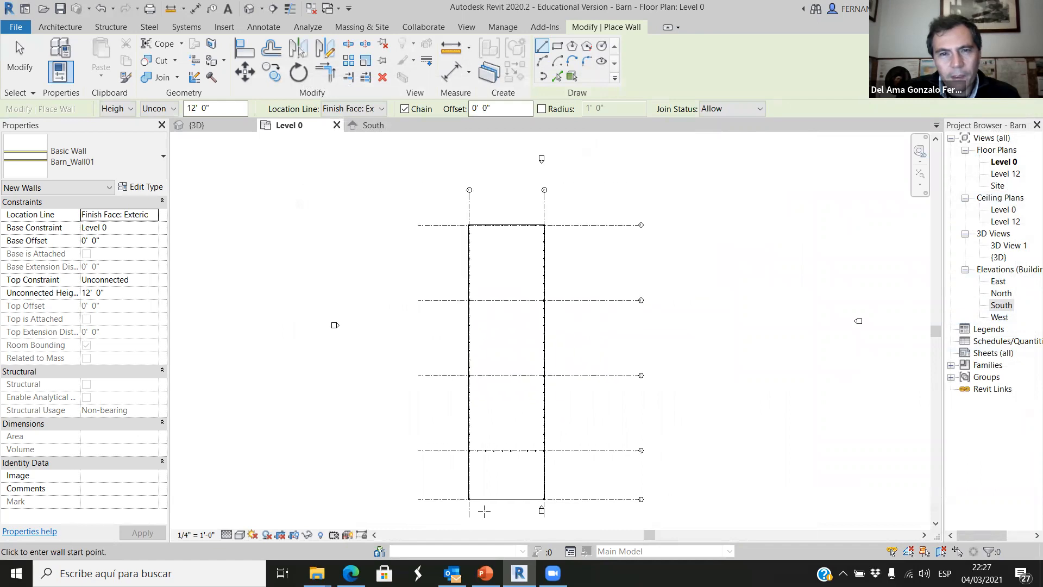
Set the location line for new walls to Core Centerline at the barn's northwest corner column.
scroll(464, 195, "up", 6)
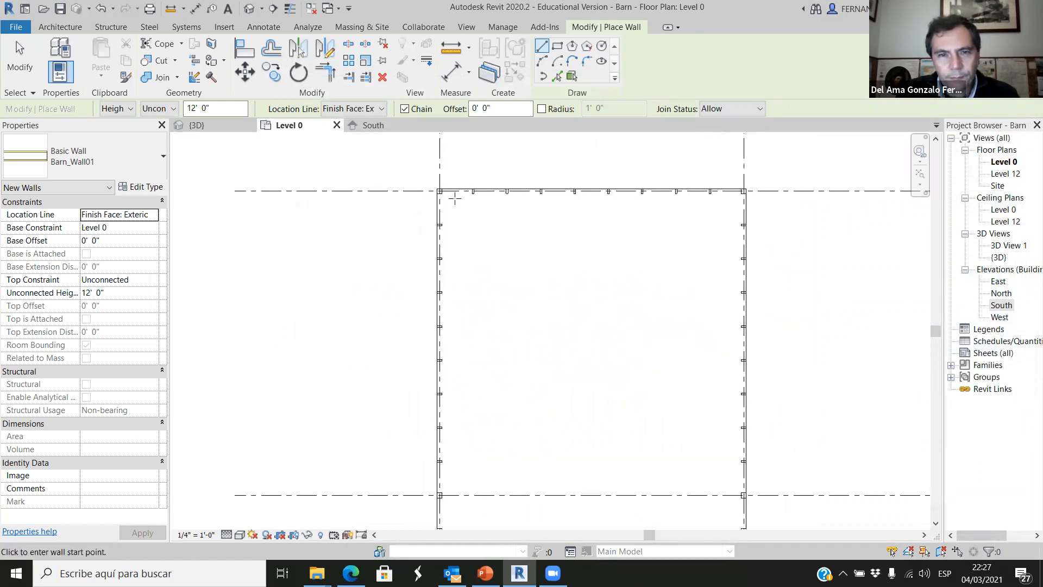
scroll(460, 273, "up", 1)
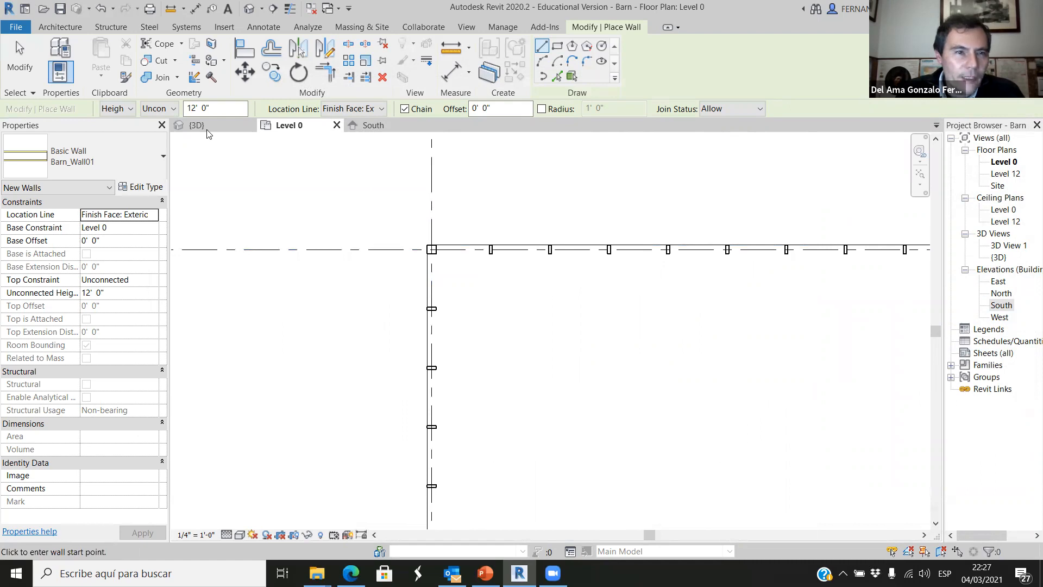
scroll(398, 242, "up", 4)
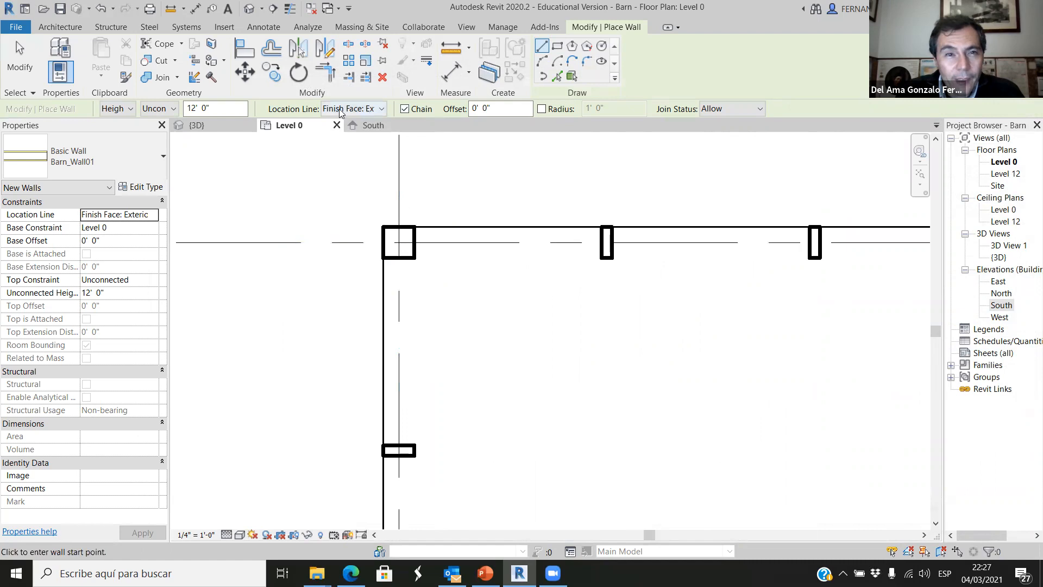
left_click(381, 109)
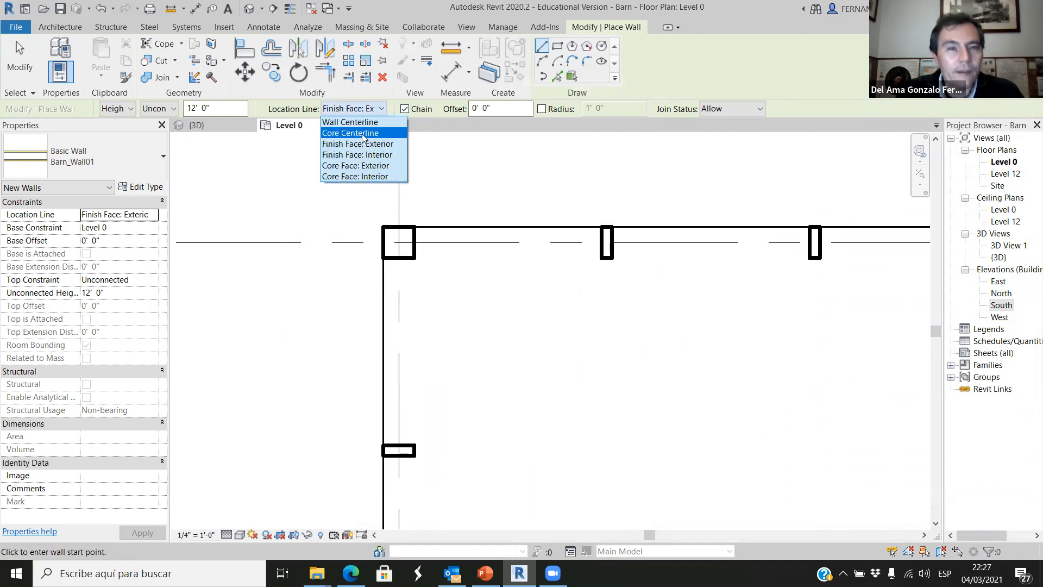
left_click(350, 132)
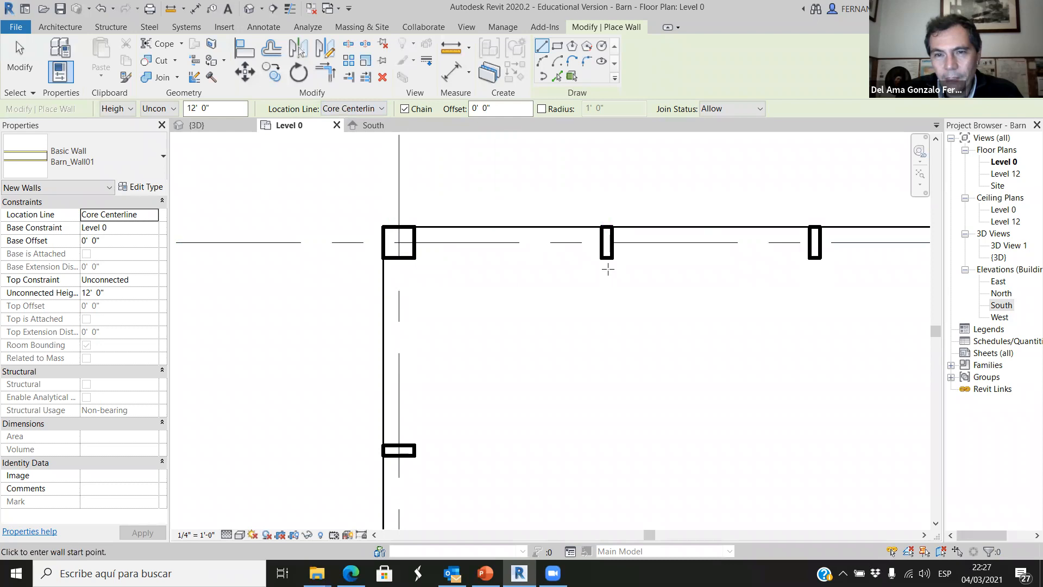
Draw a Barn_Wall01 segment about 4' 6" long along the north grid from the northwest column and unjoin the overlapping elements.
left_click(399, 243)
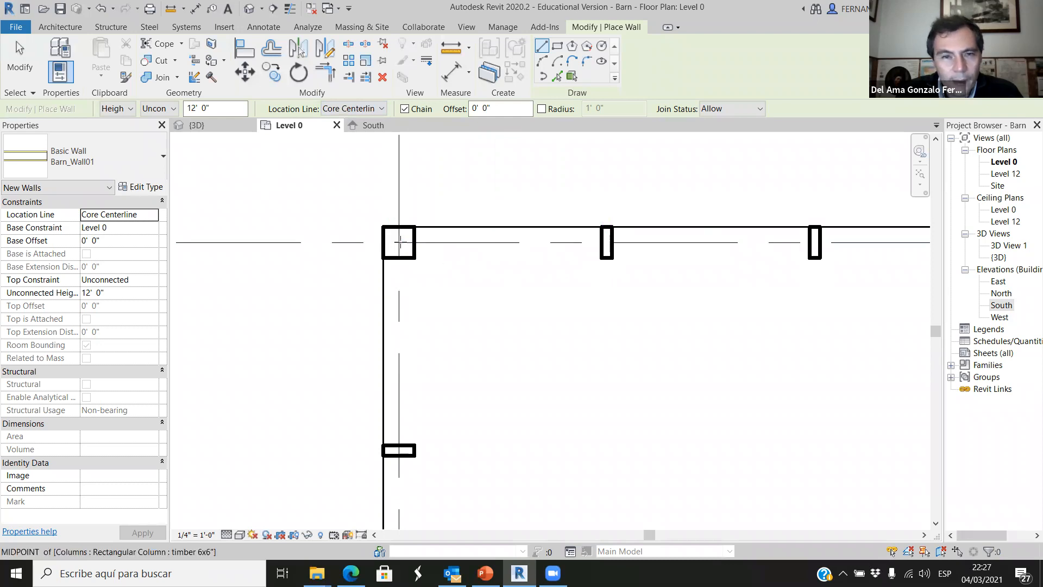
left_click(689, 243)
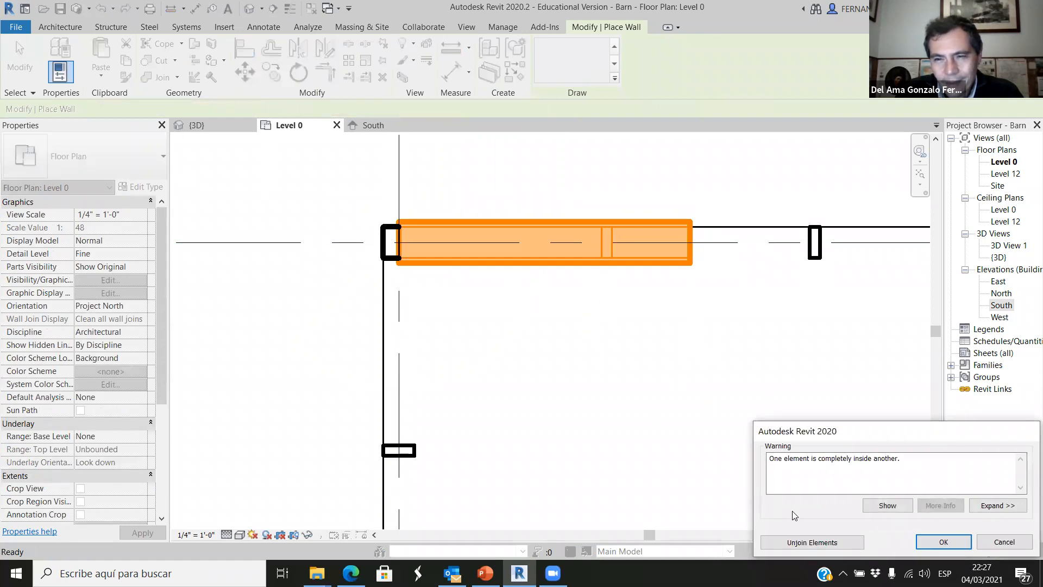
left_click(811, 542)
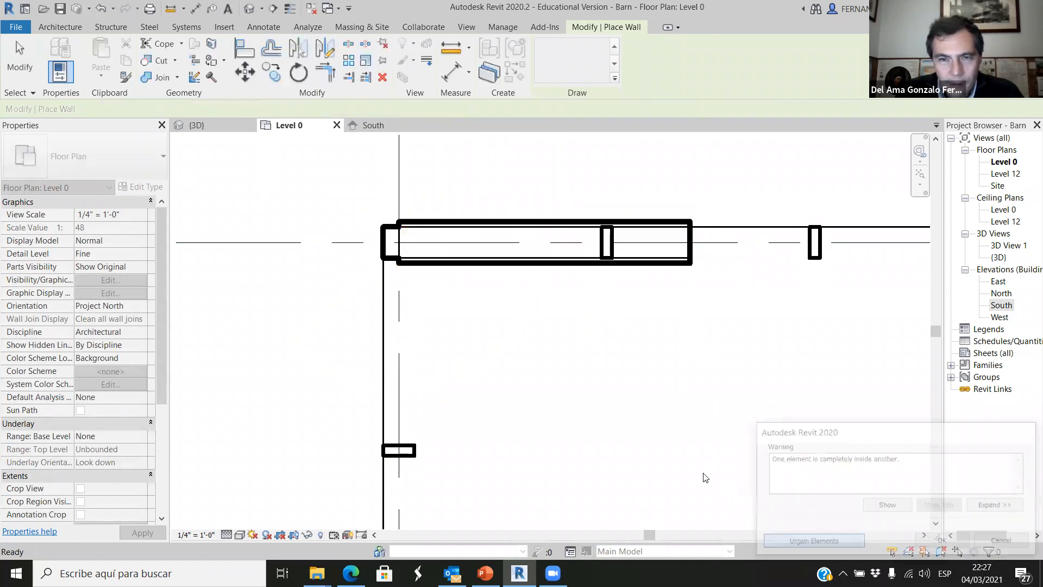
Inspect the new north wall segment's layers in plan and turn on Thin Lines.
scroll(641, 247, "up", 5)
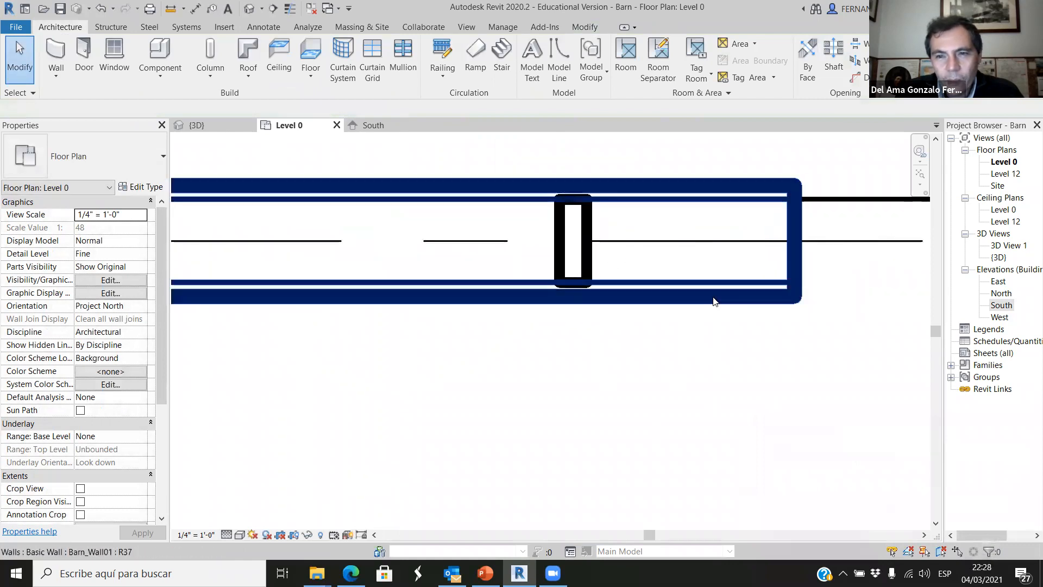
scroll(565, 341, "down", 4)
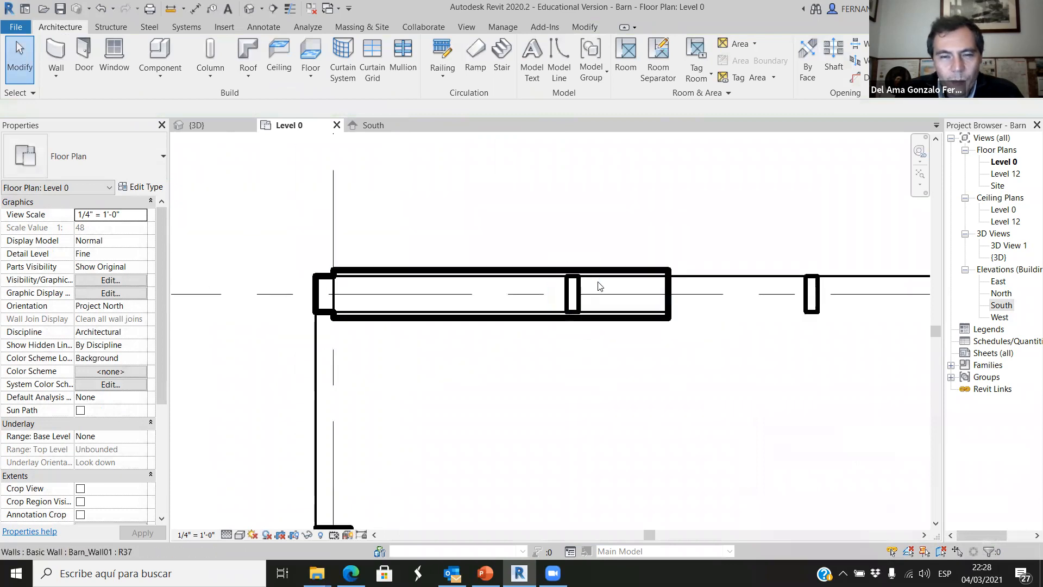
scroll(573, 239, "down", 2)
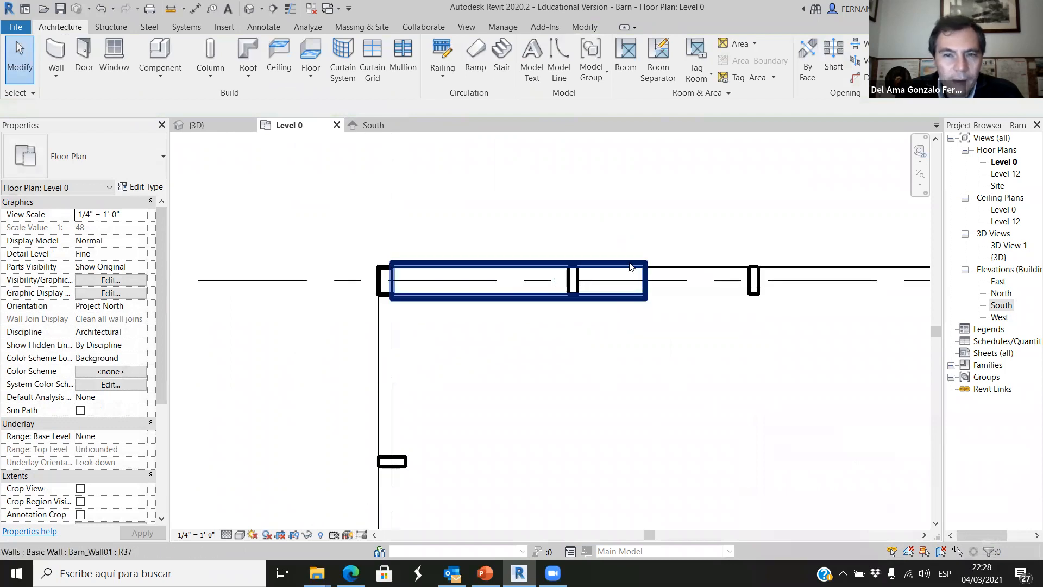
scroll(617, 297, "up", 2)
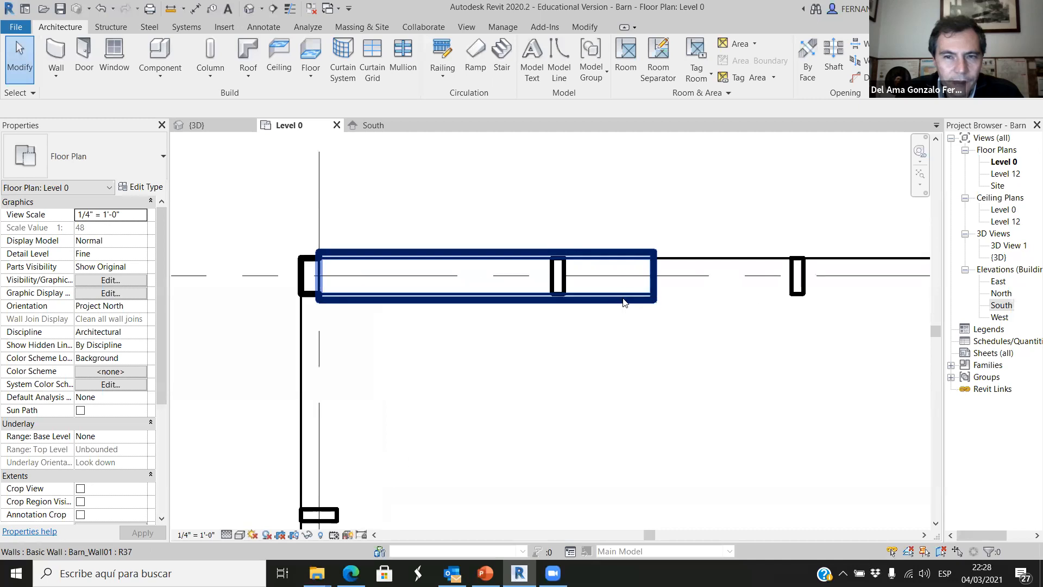
scroll(576, 331, "down", 3)
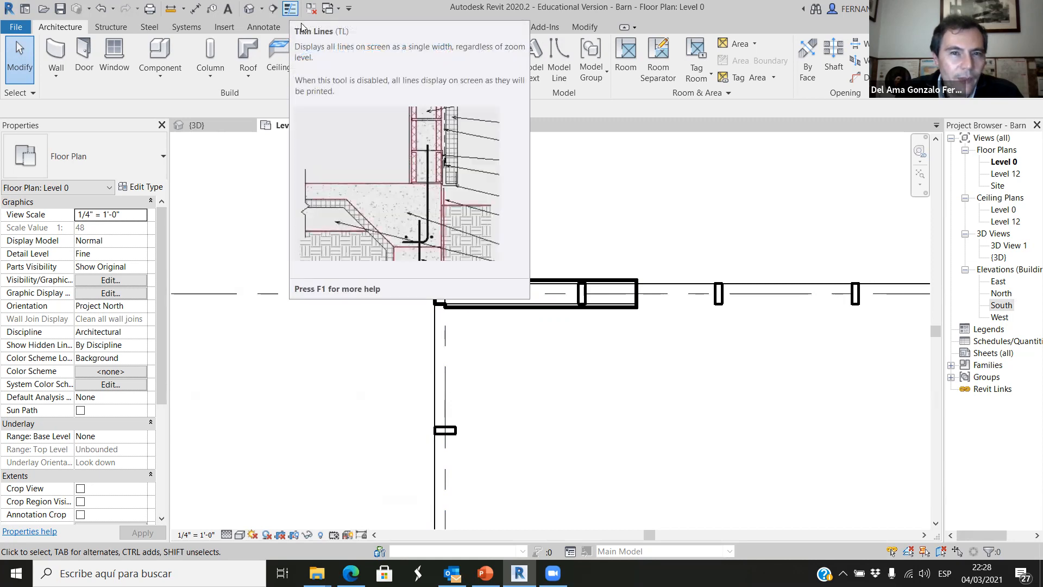
left_click(291, 9)
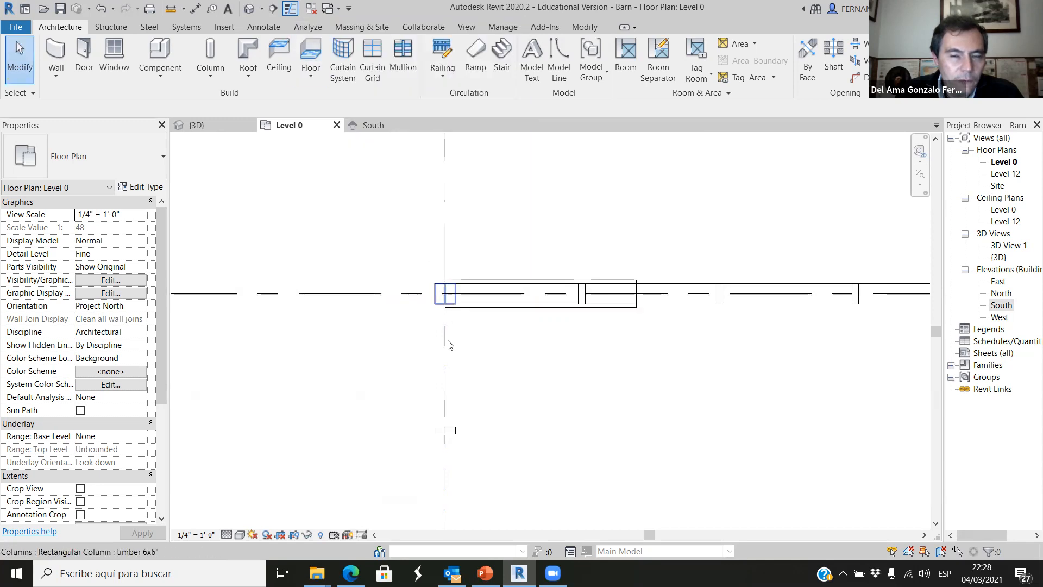
Toggle Thin Lines off and back on to compare the line weights of the north wall segment.
scroll(269, 203, "down", 3)
scroll(483, 313, "up", 2)
scroll(504, 308, "up", 4)
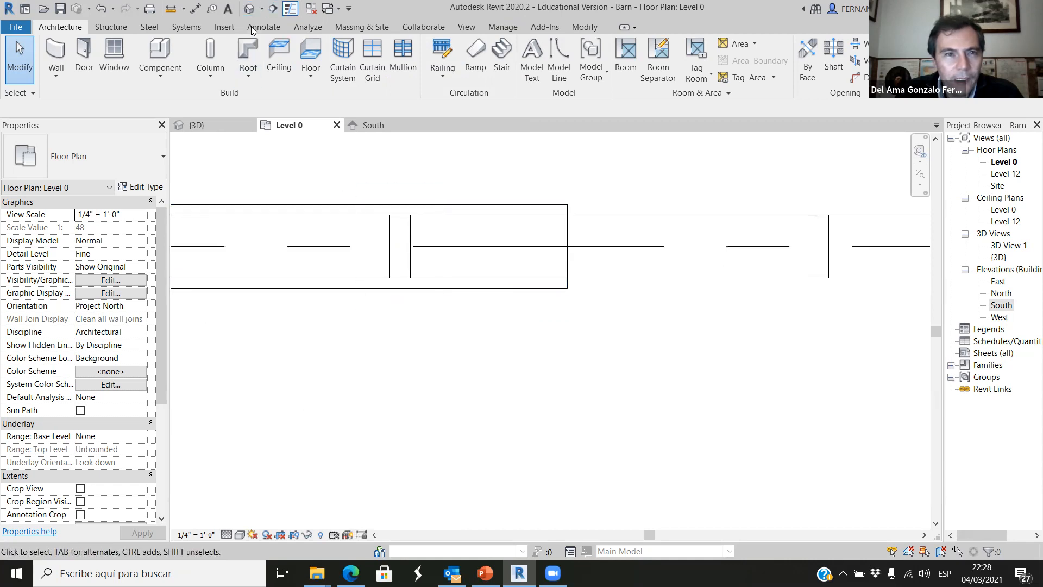
left_click(290, 8)
left_click(290, 9)
left_click(290, 9)
scroll(485, 294, "down", 5)
scroll(429, 329, "down", 6)
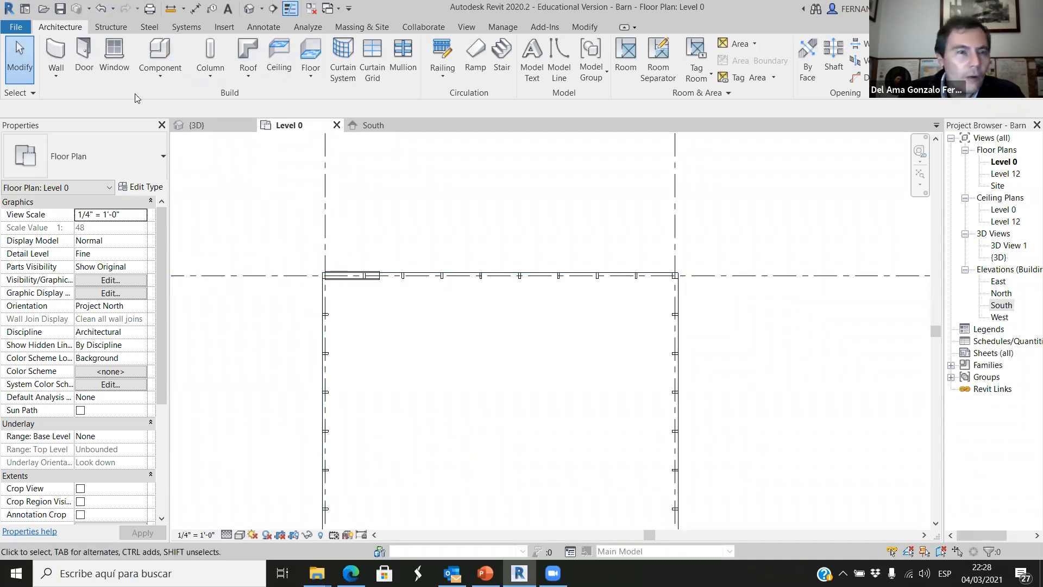
Draw a Barn_Wall01 segment along the west grid just below the northwest corner and unjoin the overlapping elements.
left_click(56, 55)
scroll(304, 310, "up", 5)
left_click(381, 286)
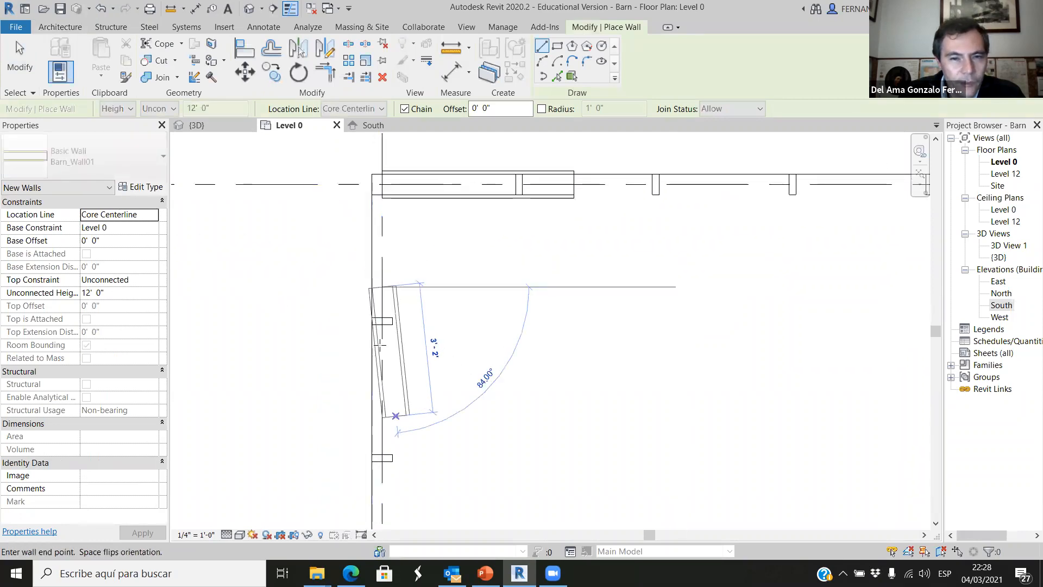
scroll(380, 341, "down", 3)
scroll(380, 356, "up", 1)
left_click(380, 406)
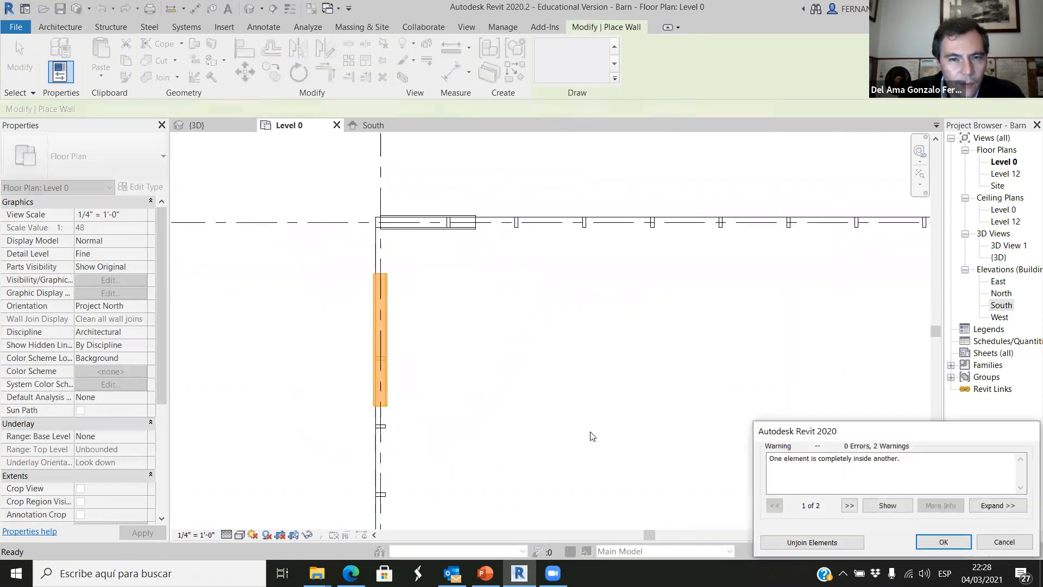
left_click(833, 546)
scroll(454, 353, "down", 4)
scroll(726, 324, "up", 3)
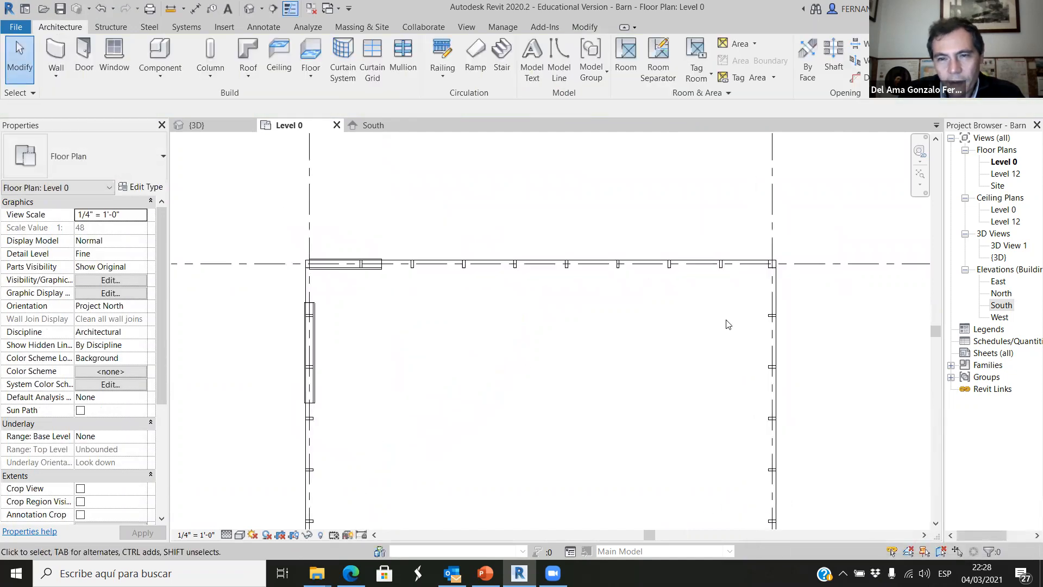
Draw a Barn_Wall01 segment about 8' long down grid 2 near the northeast corner and unjoin the overlapping elements.
key("w")
key("a")
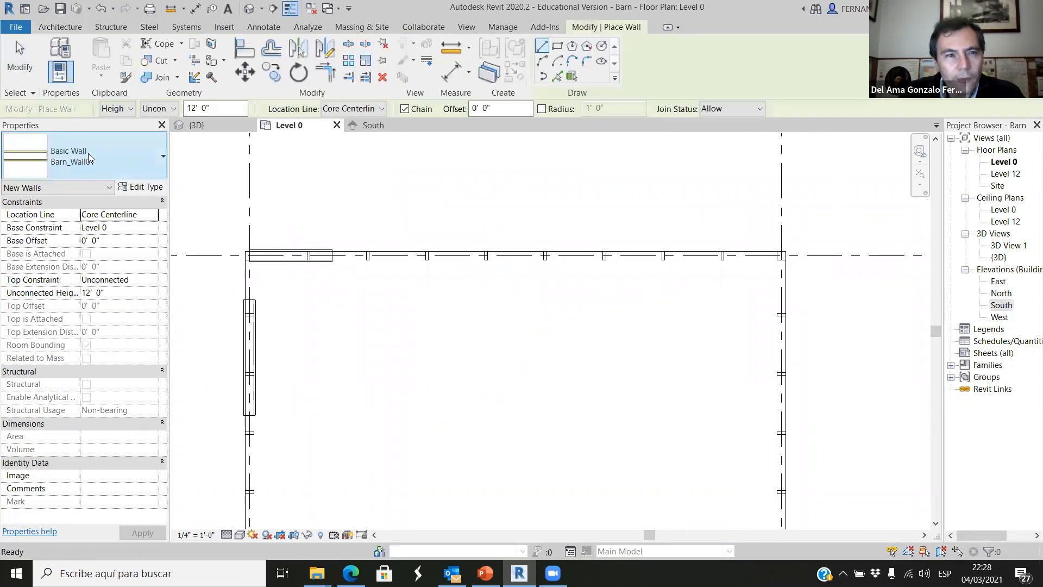
scroll(782, 288, "up", 1)
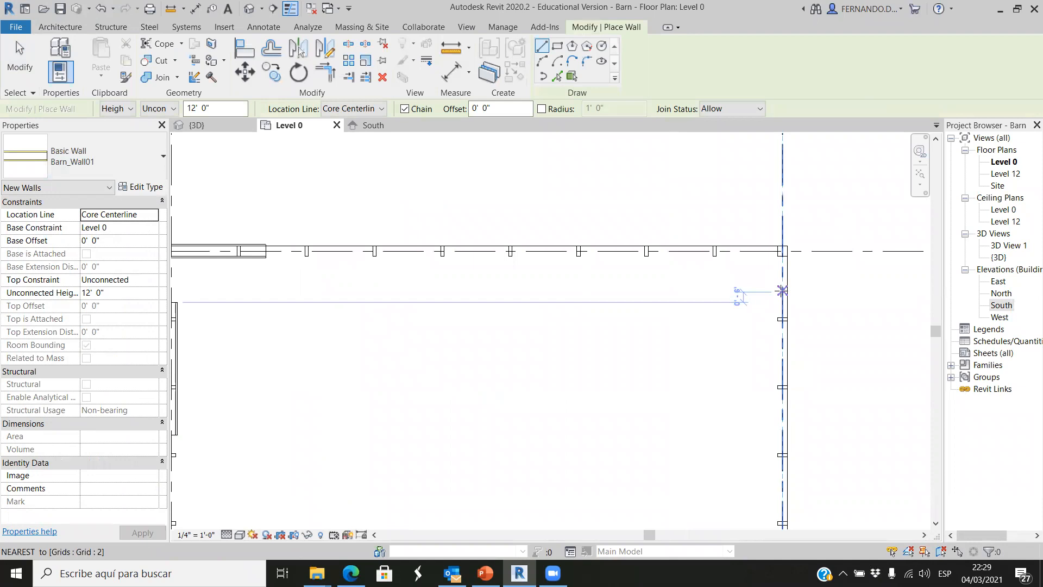
left_click(782, 292)
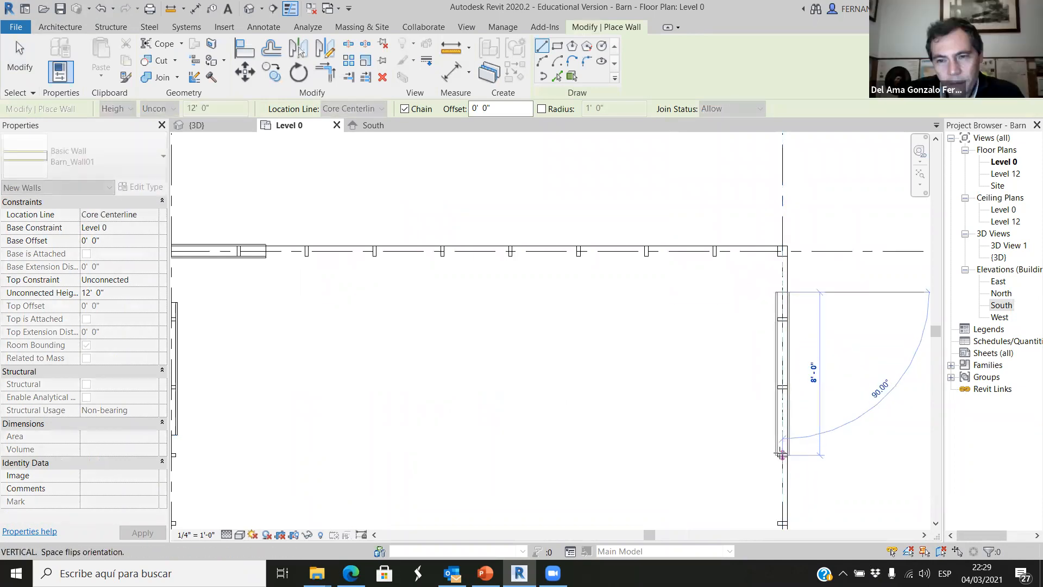
left_click(781, 454)
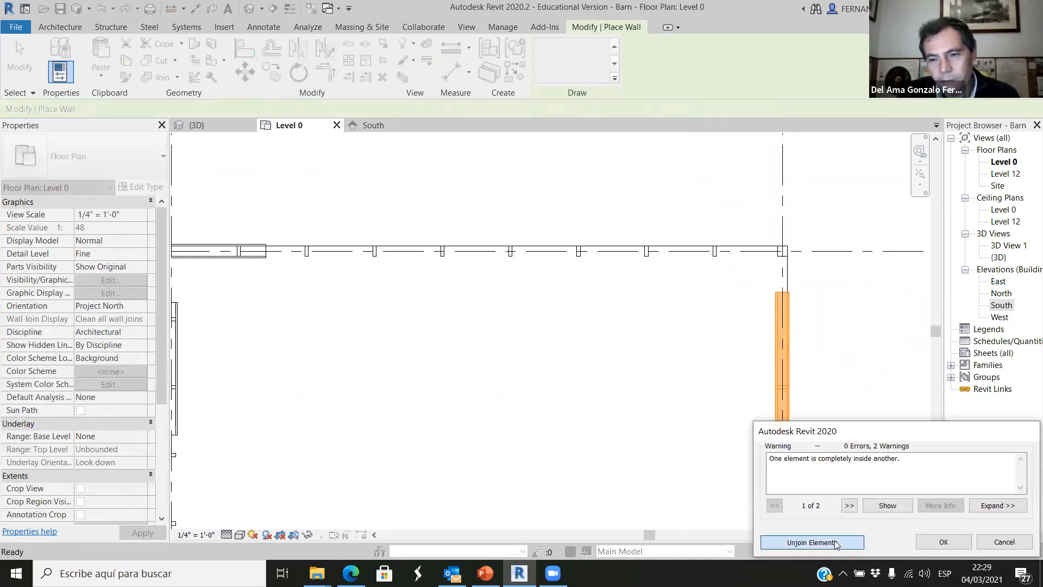
left_click(811, 542)
Draw a Barn_Wall01 segment about 17' long along grid D between the side walls, unjoin the overlapping elements and leave the Wall tool.
scroll(656, 268, "down", 3)
scroll(636, 483, "up", 3)
scroll(652, 493, "up", 3)
scroll(584, 249, "down", 3)
scroll(610, 425, "up", 2)
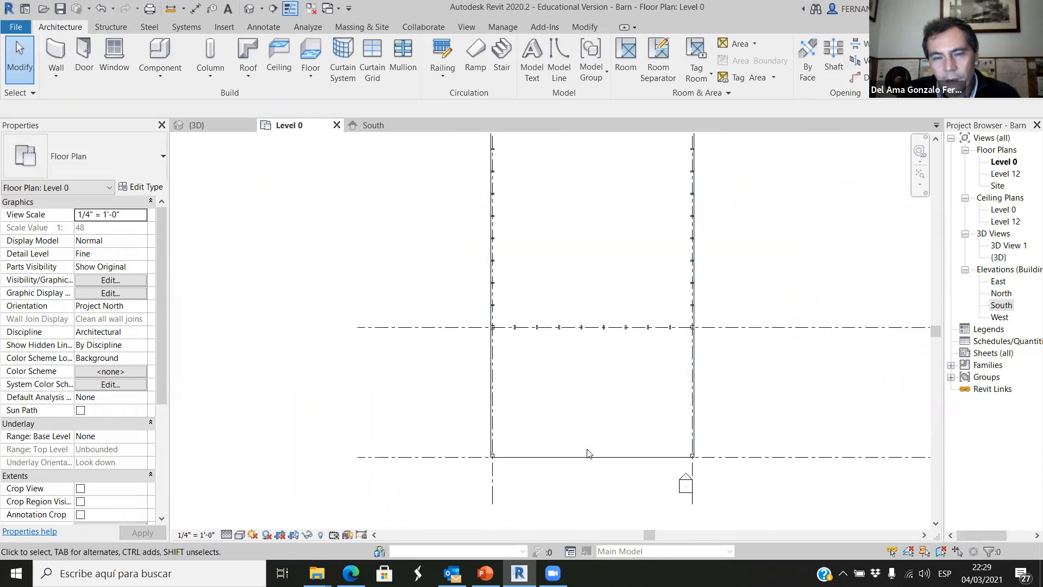
scroll(516, 460, "up", 1)
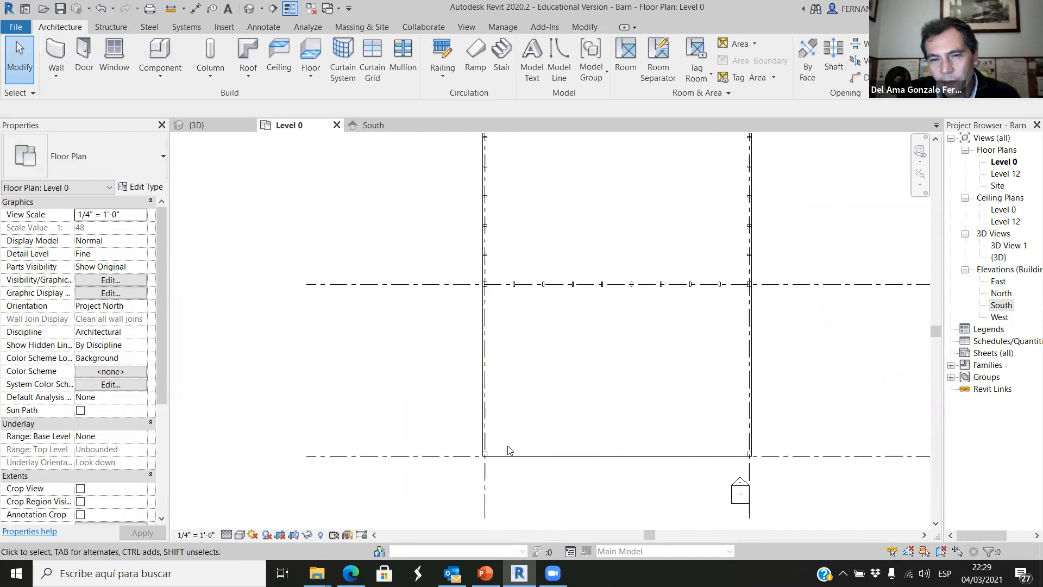
scroll(574, 255, "up", 1)
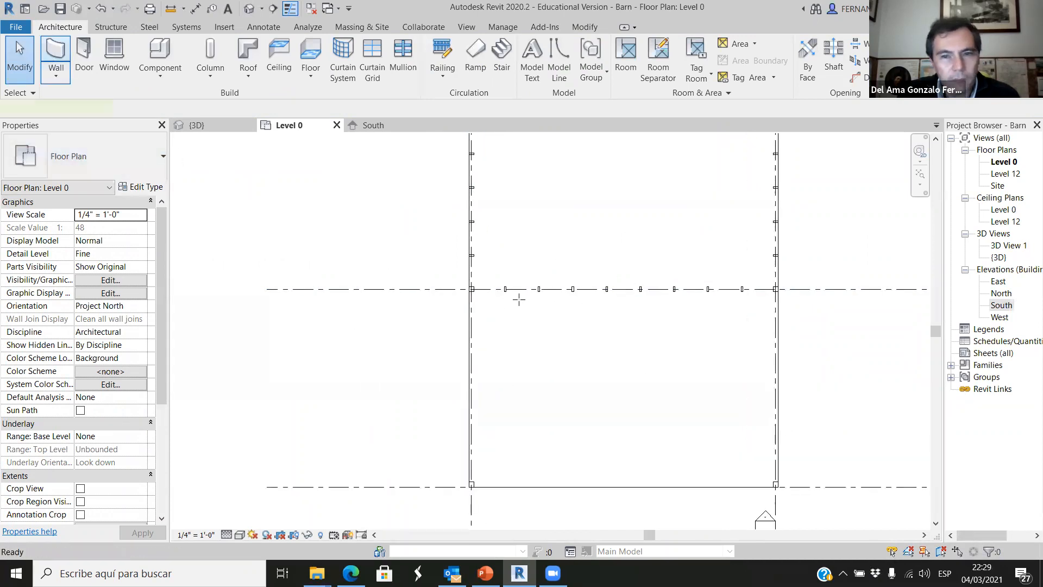
scroll(519, 299, "up", 2)
left_click(560, 284)
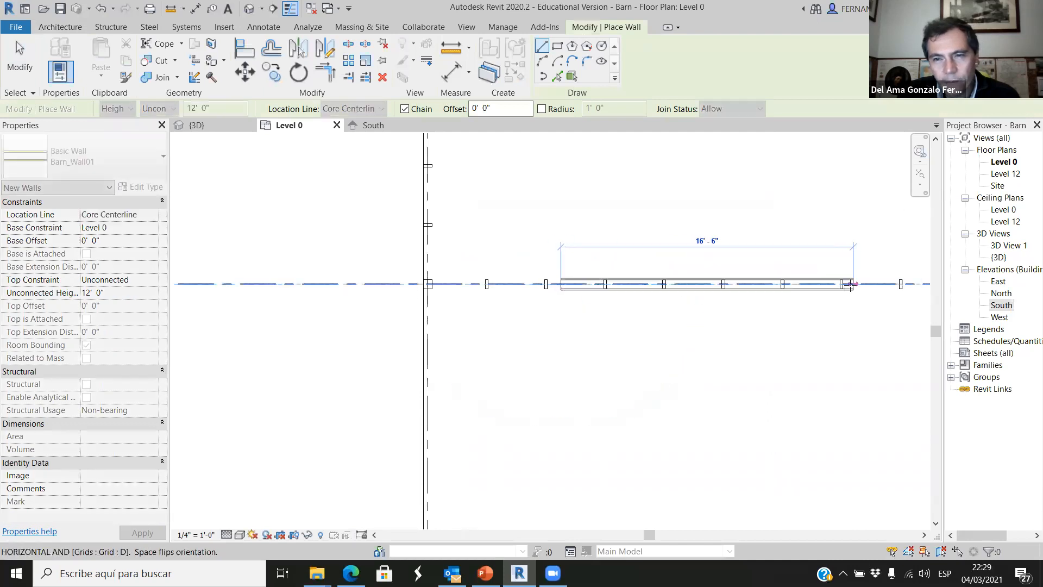
left_click(862, 284)
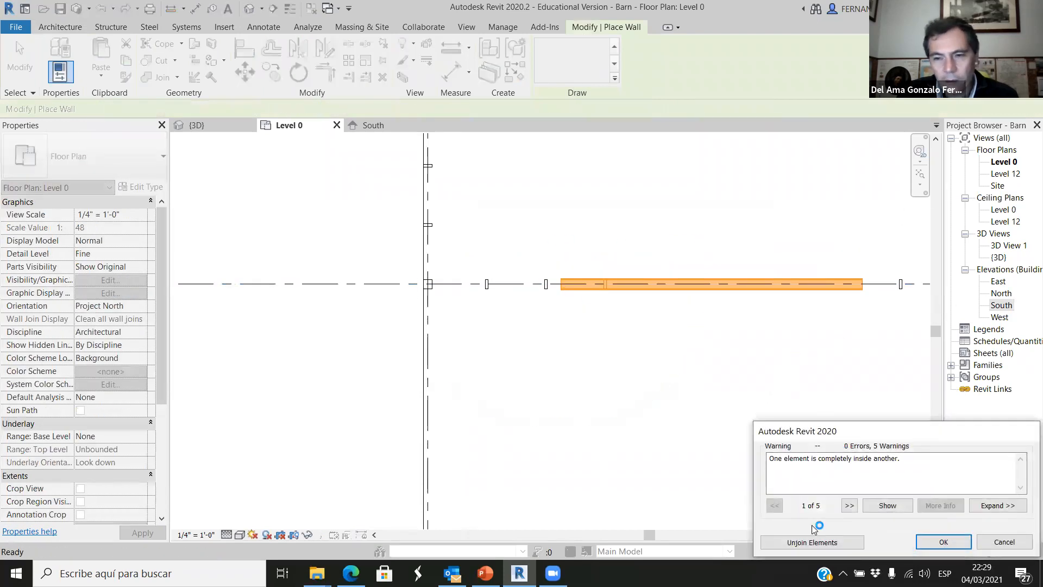
left_click(787, 544)
key("Escape")
key("Escape")
scroll(550, 434, "down", 5)
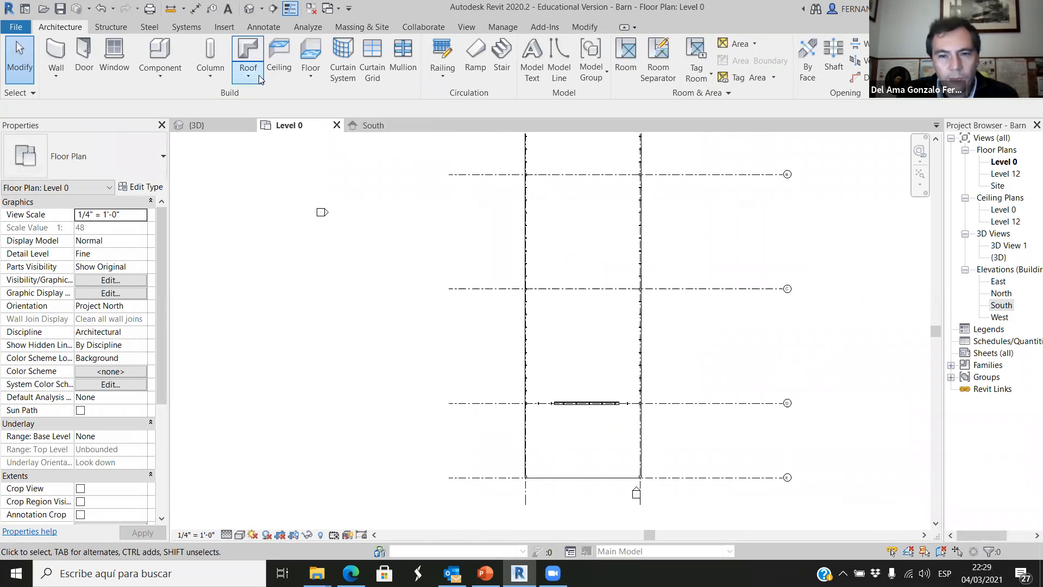
Trim/extend the grid D wall segment and the east wall segment to a corner at grid 2 and unjoin the overlapping elements.
scroll(598, 416, "up", 3)
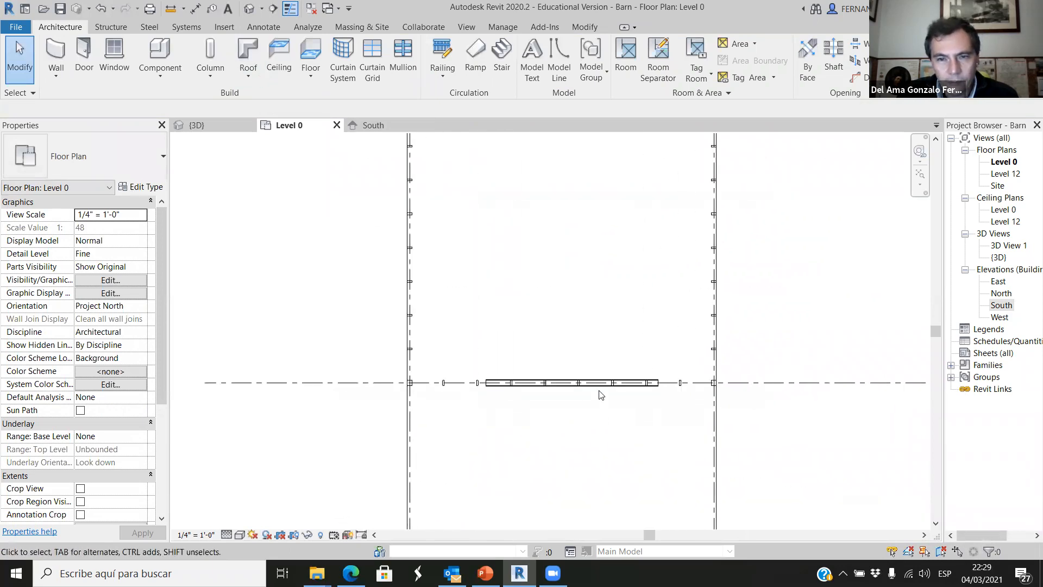
left_click(600, 395)
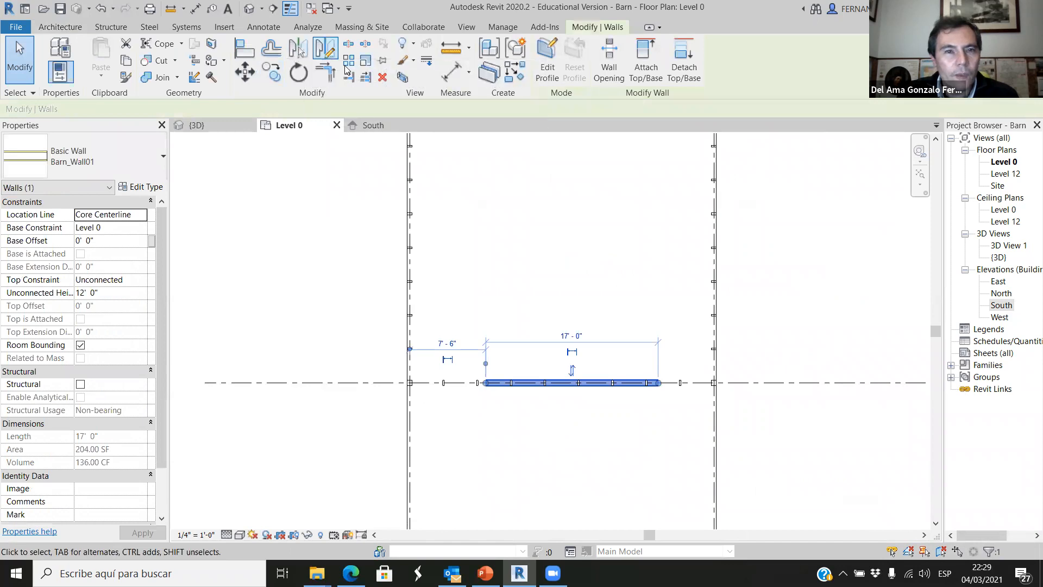
left_click(325, 72)
scroll(608, 467, "down", 1)
scroll(625, 444, "down", 1)
left_click(621, 416)
scroll(617, 421, "down", 3)
scroll(633, 183, "up", 3)
left_click(642, 218)
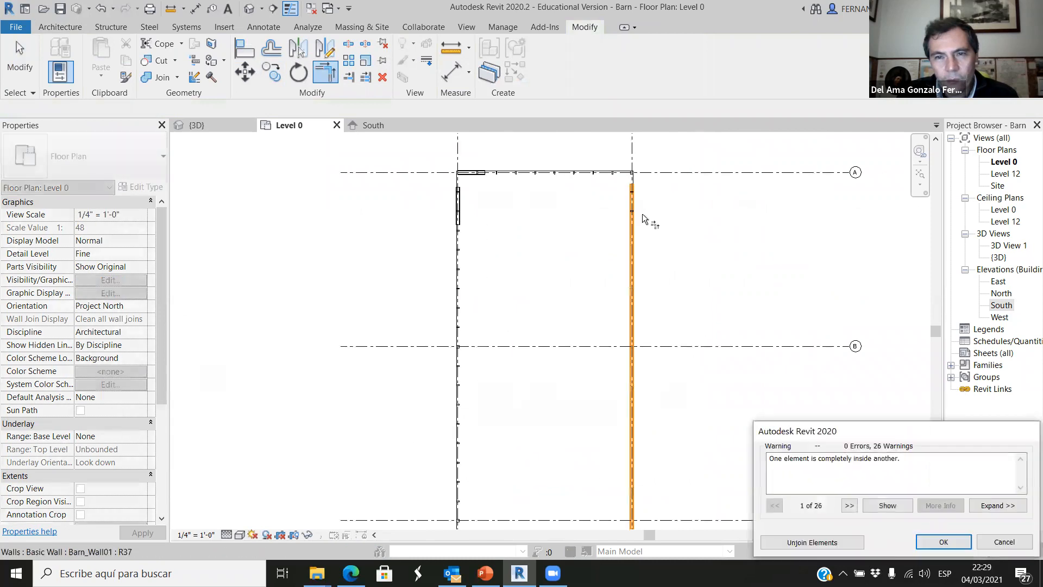
left_click(832, 546)
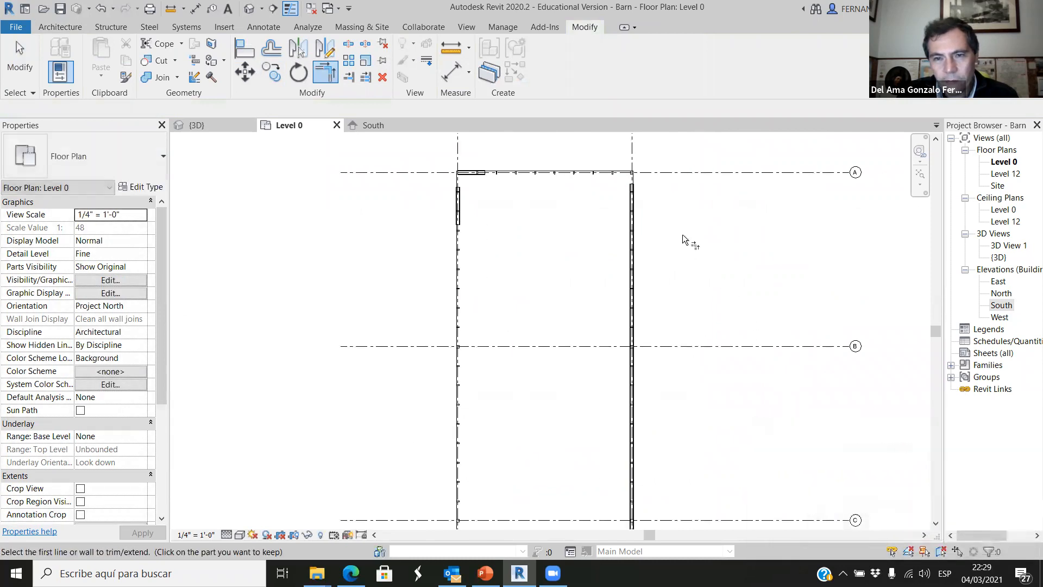
Trim/extend the north wall segment to corners with the east and west wall segments, unjoining the overlapping elements each time.
left_click(636, 201)
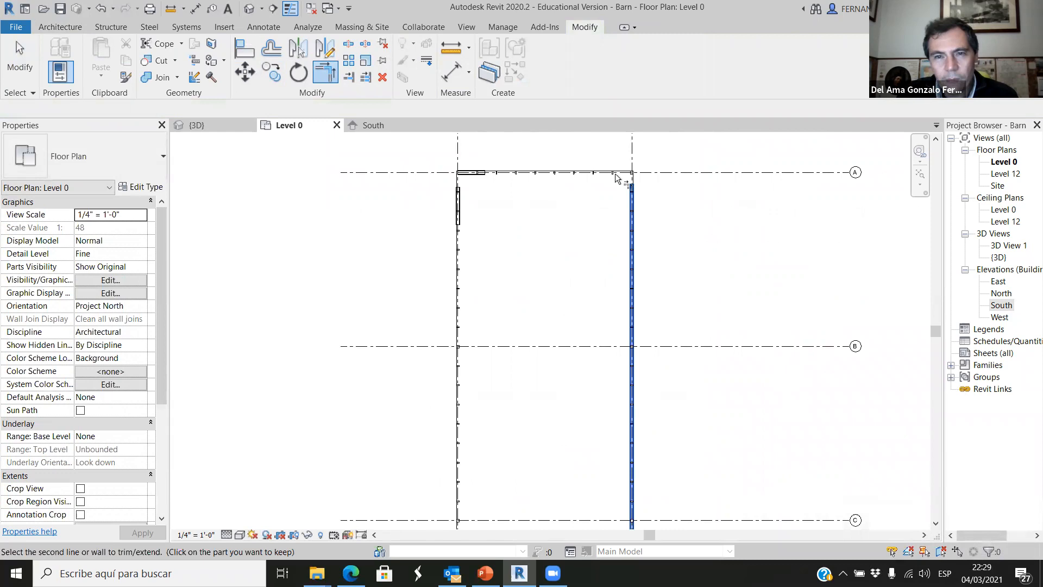
left_click(480, 174)
left_click(832, 545)
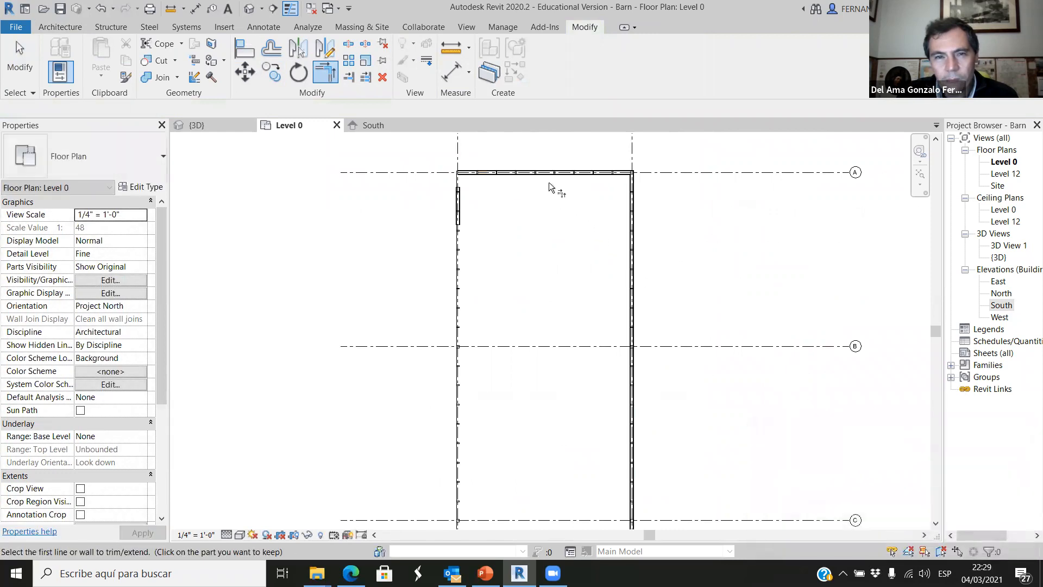
left_click(539, 180)
left_click(460, 210)
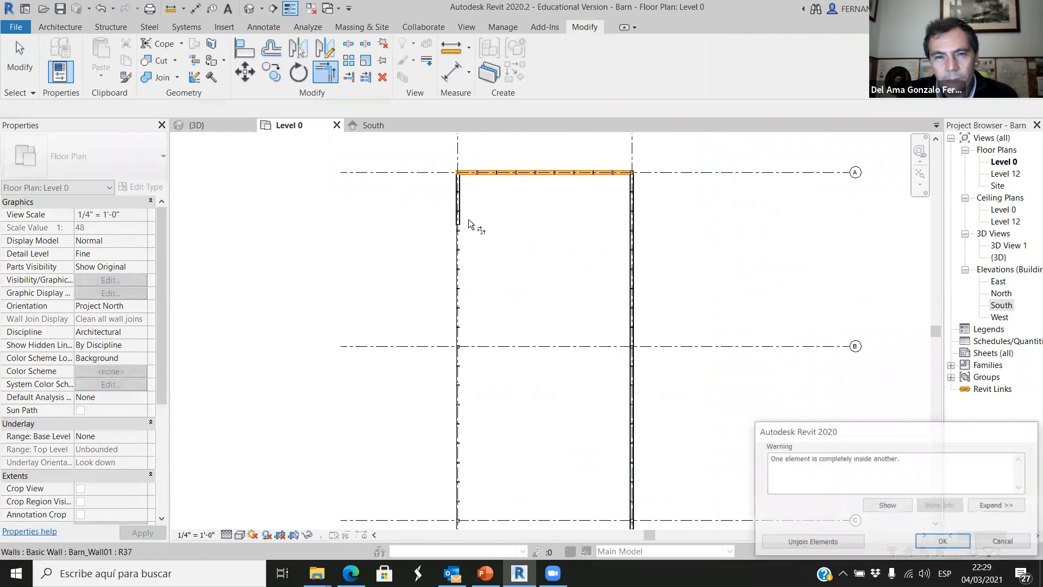
left_click(838, 542)
Trim/extend the west wall and the grid D wall to a corner, unjoin the overlapping elements and leave the Trim/Extend tool.
left_click(462, 201)
scroll(537, 210, "down", 5)
scroll(538, 450, "up", 6)
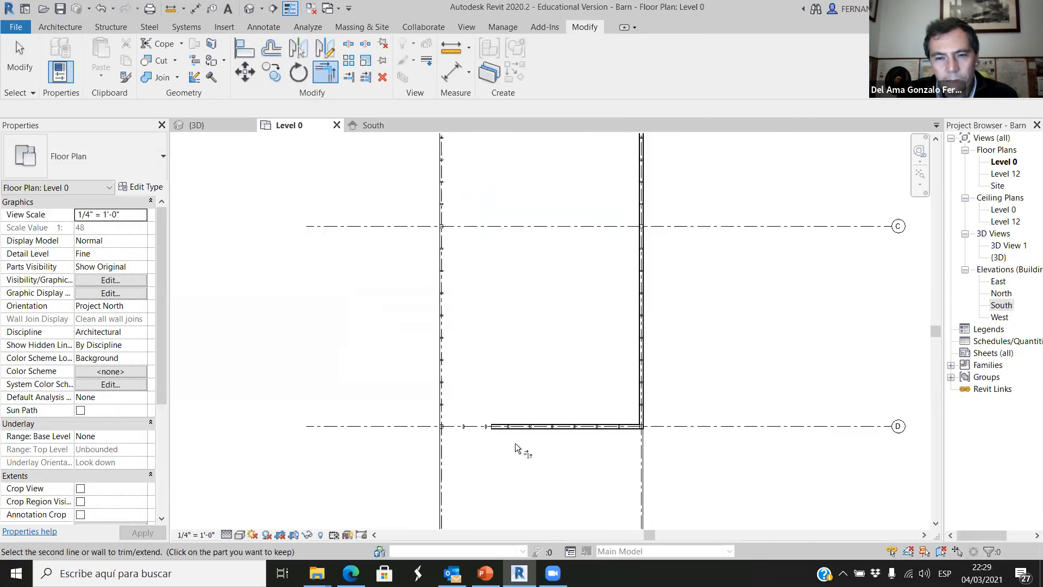
left_click(521, 428)
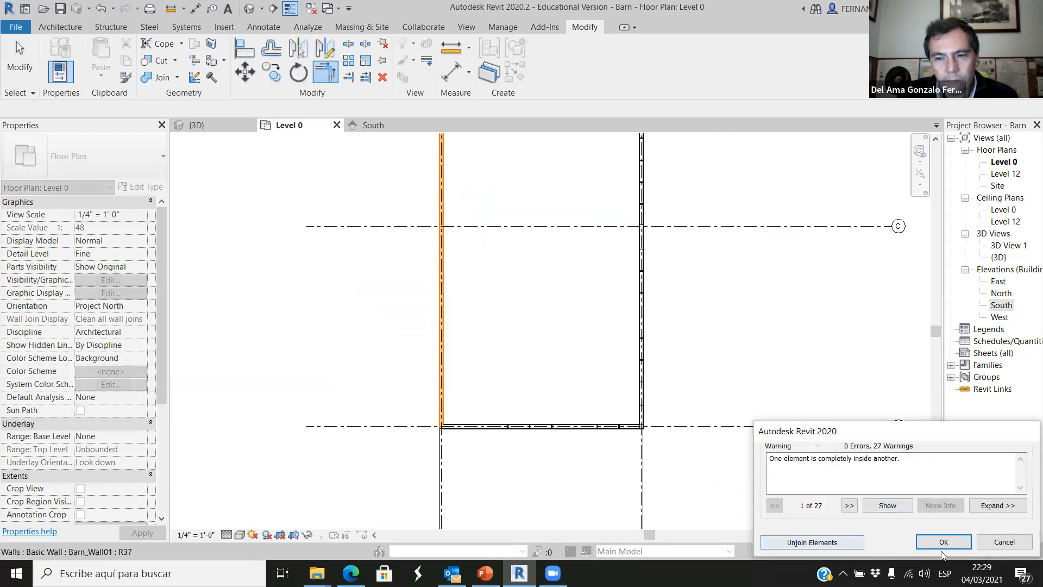
left_click(824, 542)
scroll(614, 419, "down", 5)
key("Escape")
key("Escape")
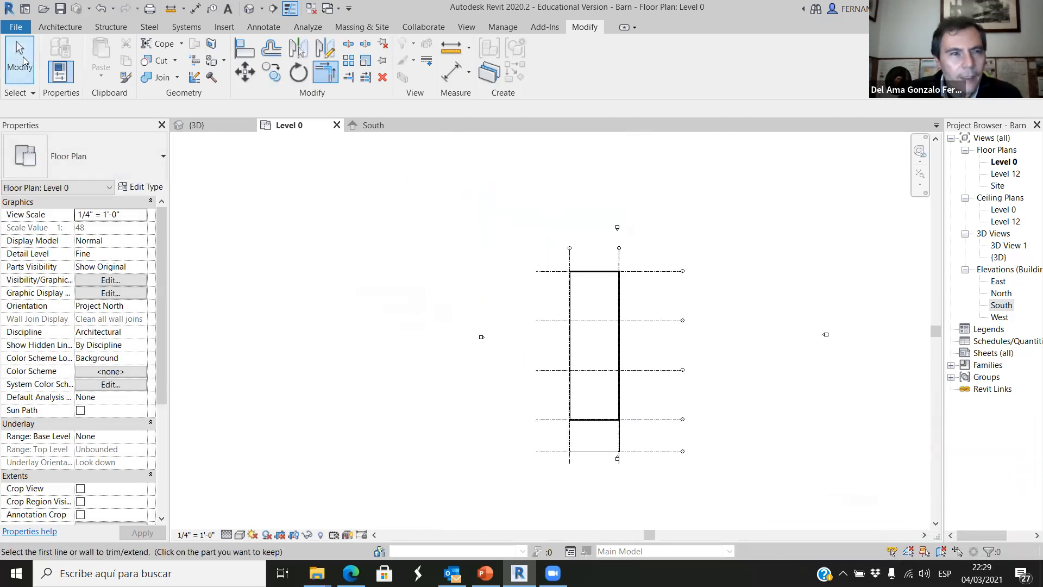
Select the west wall and, in the South elevation, set its top constraint to Up to level: Level 12.
scroll(668, 314, "up", 6)
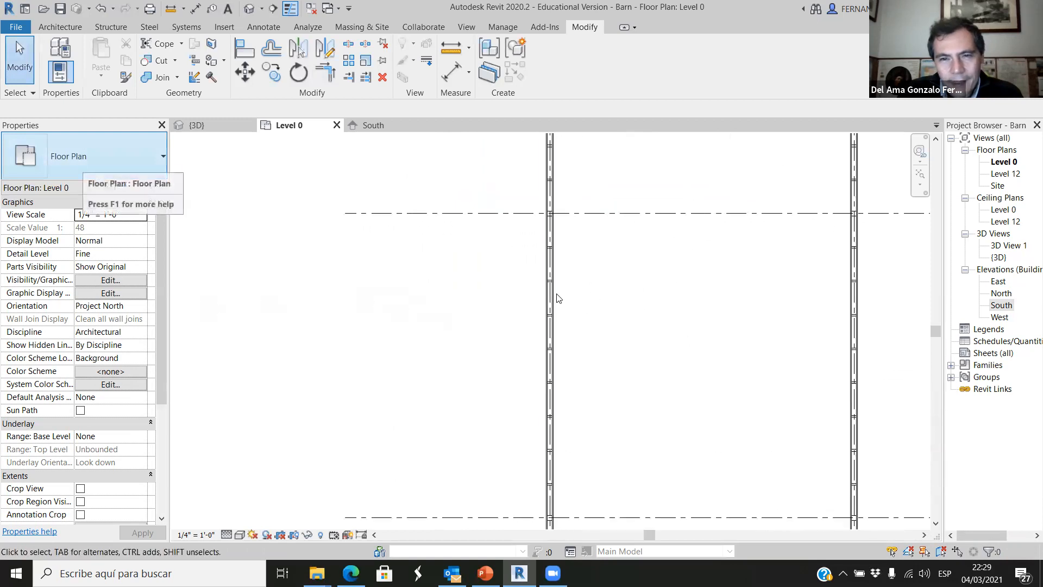
left_click(550, 300)
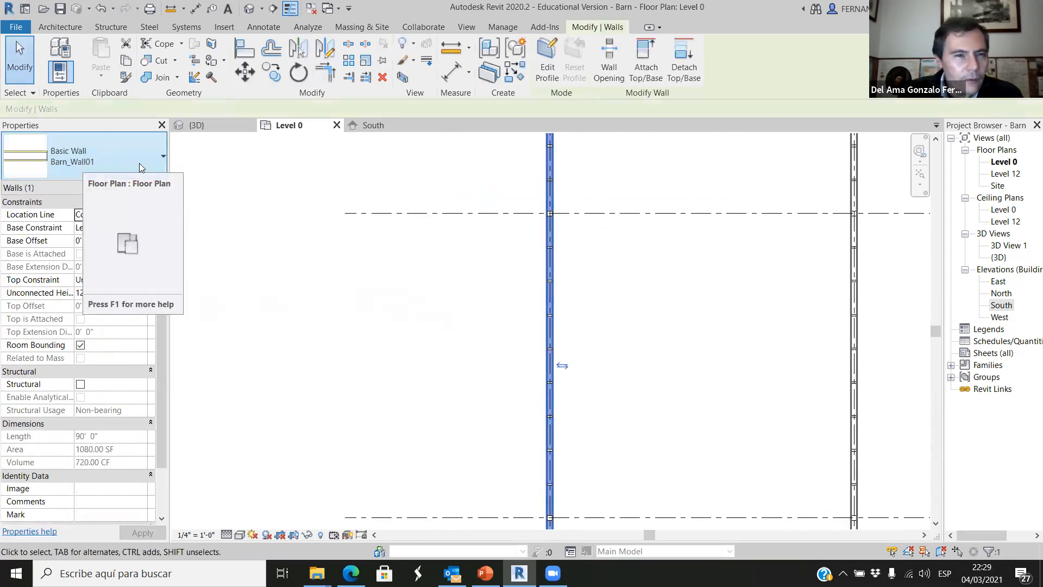
left_click(206, 206)
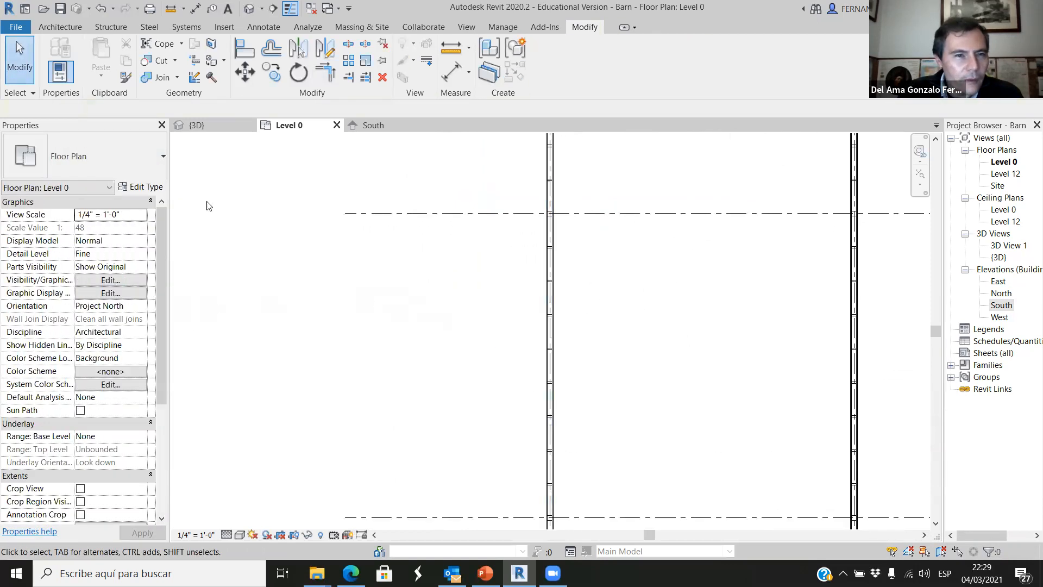
left_click(547, 333)
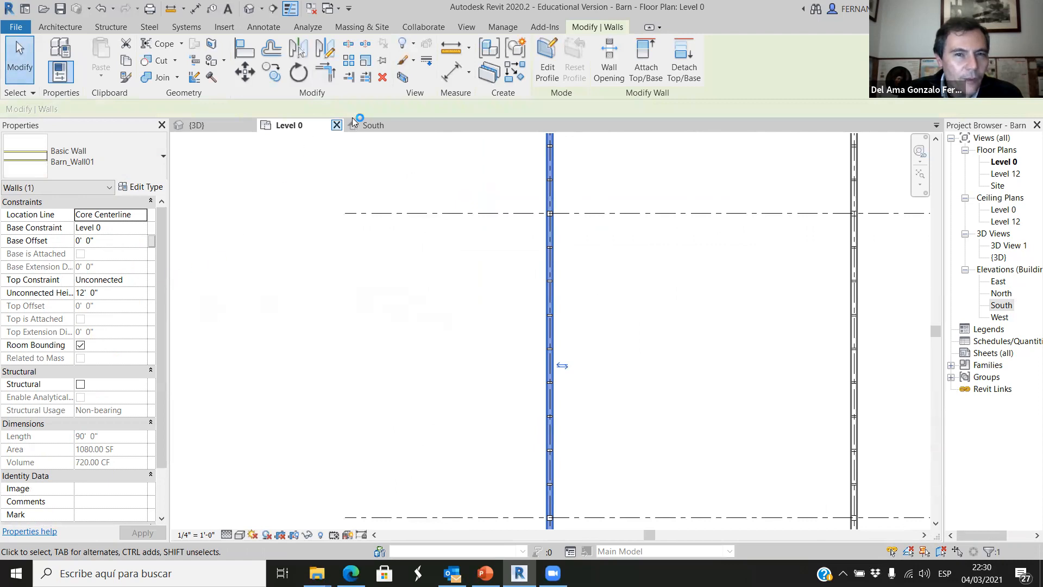
scroll(342, 286, "up", 5)
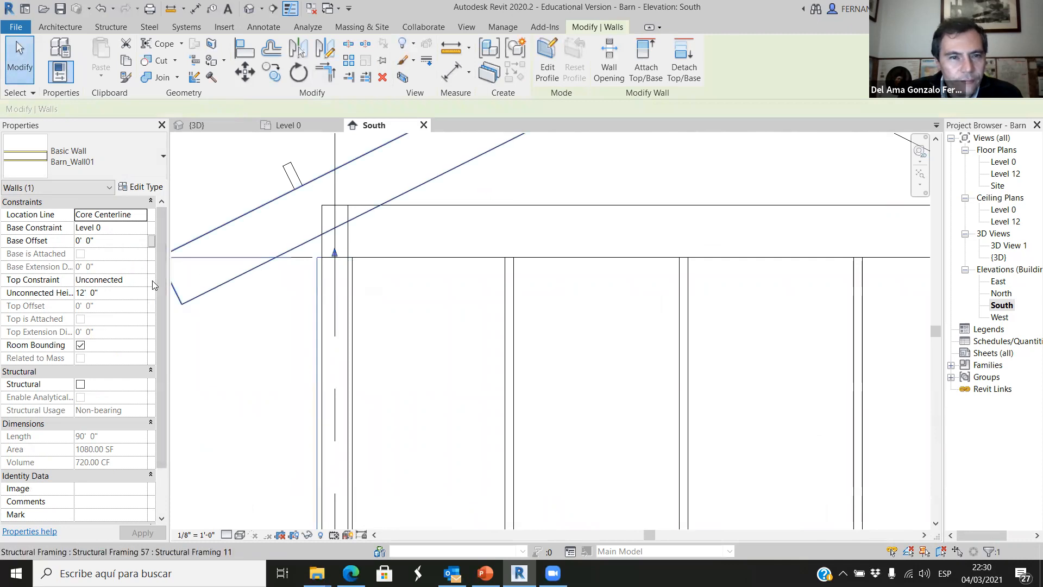
scroll(375, 307, "down", 4)
scroll(509, 326, "down", 6)
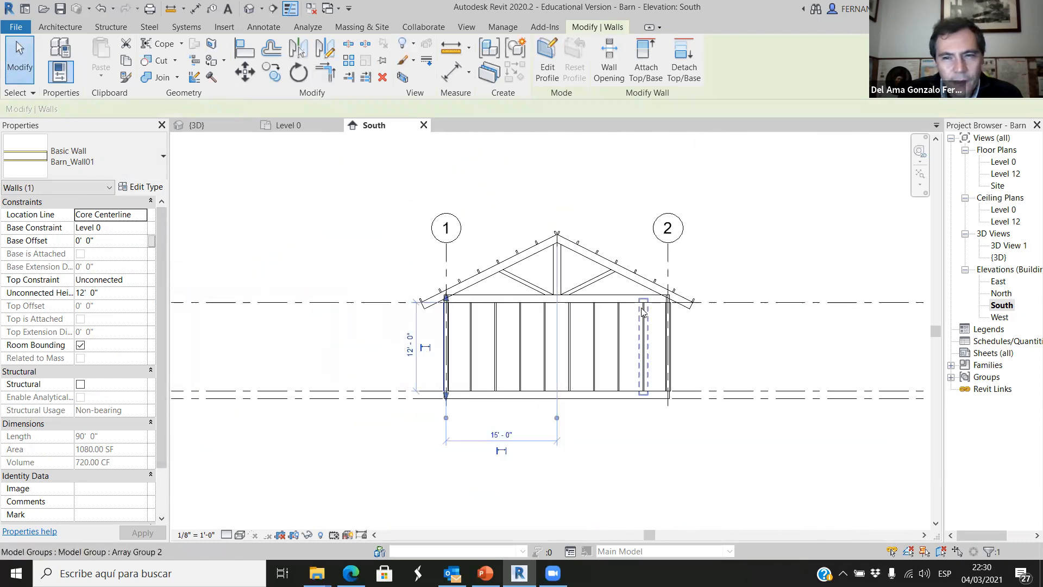
scroll(615, 311, "up", 4)
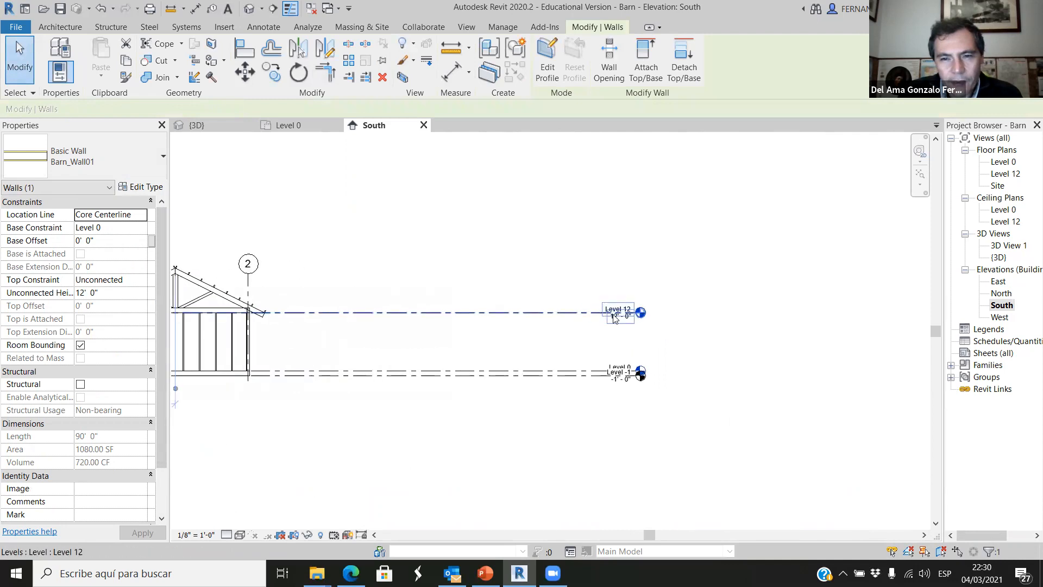
scroll(707, 347, "down", 4)
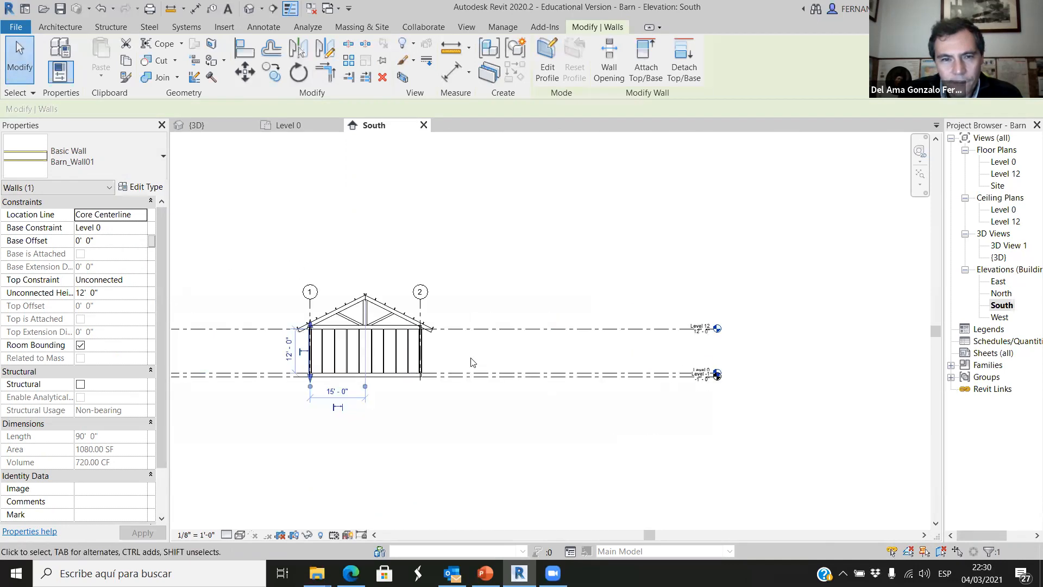
left_click(143, 282)
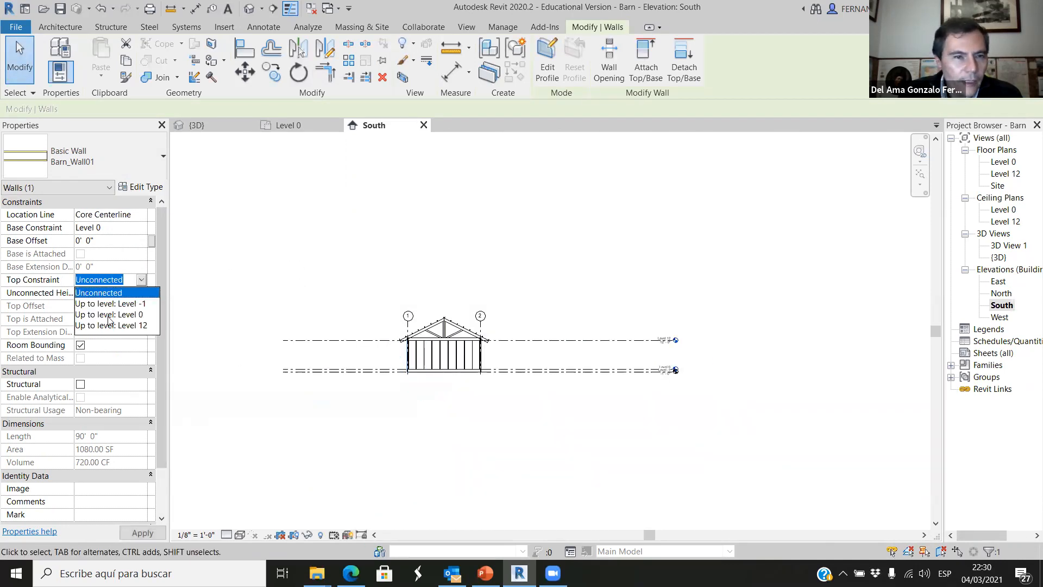
left_click(115, 324)
left_click(422, 426)
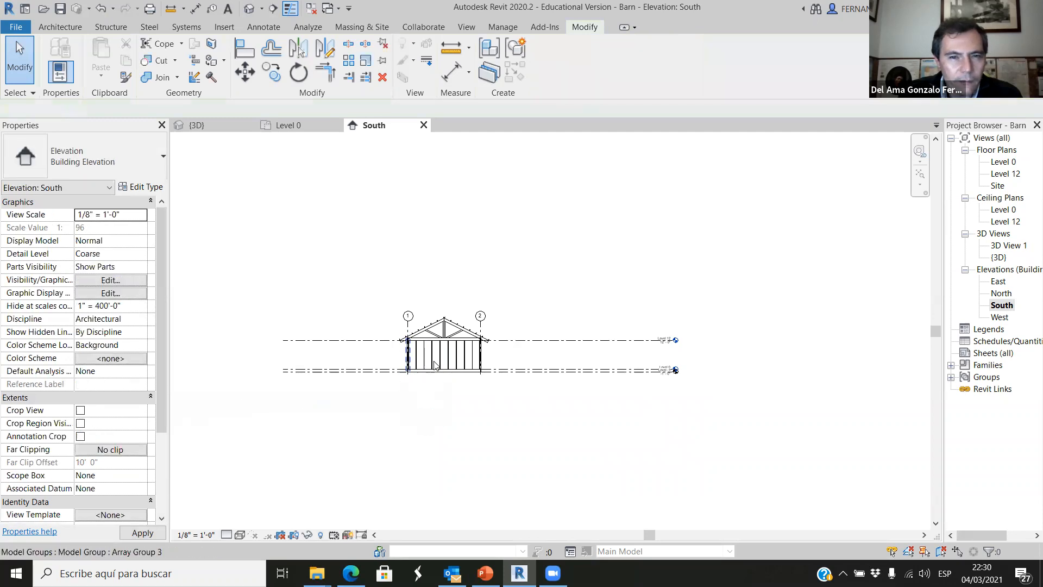
scroll(453, 361, "up", 3)
scroll(556, 352, "up", 2)
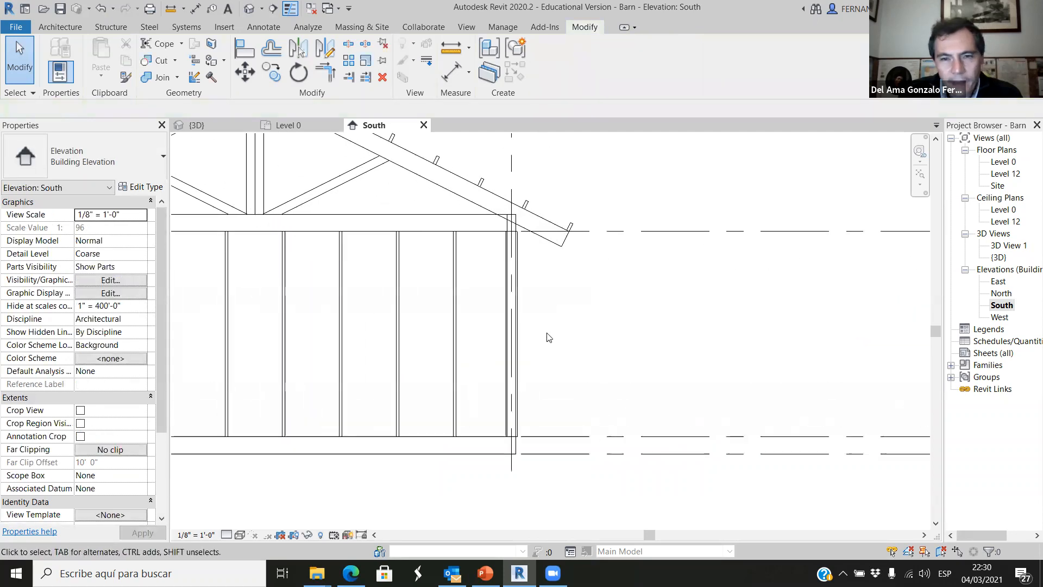
left_click(522, 311)
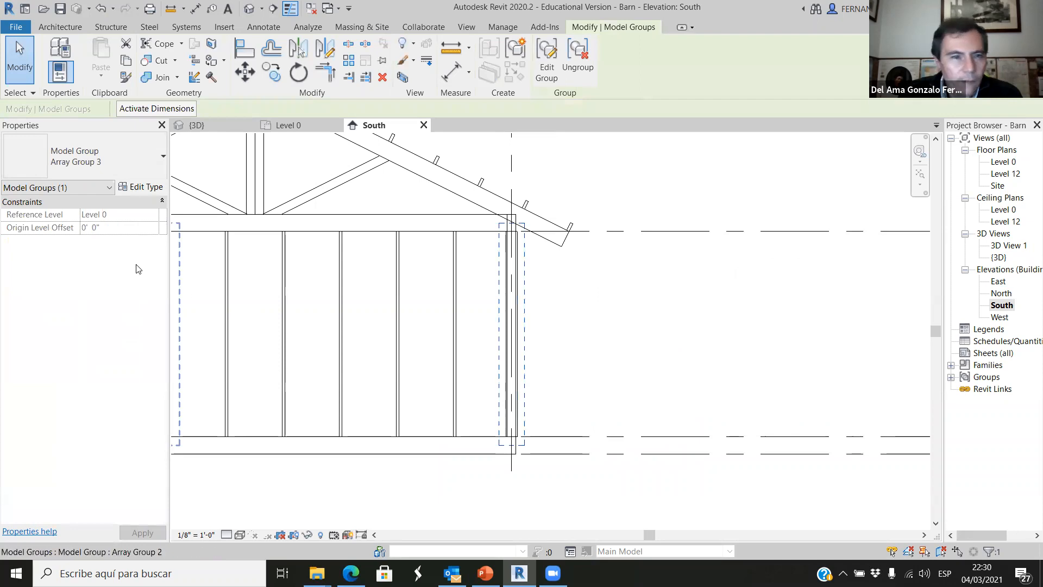
left_click(554, 370)
left_click(515, 365)
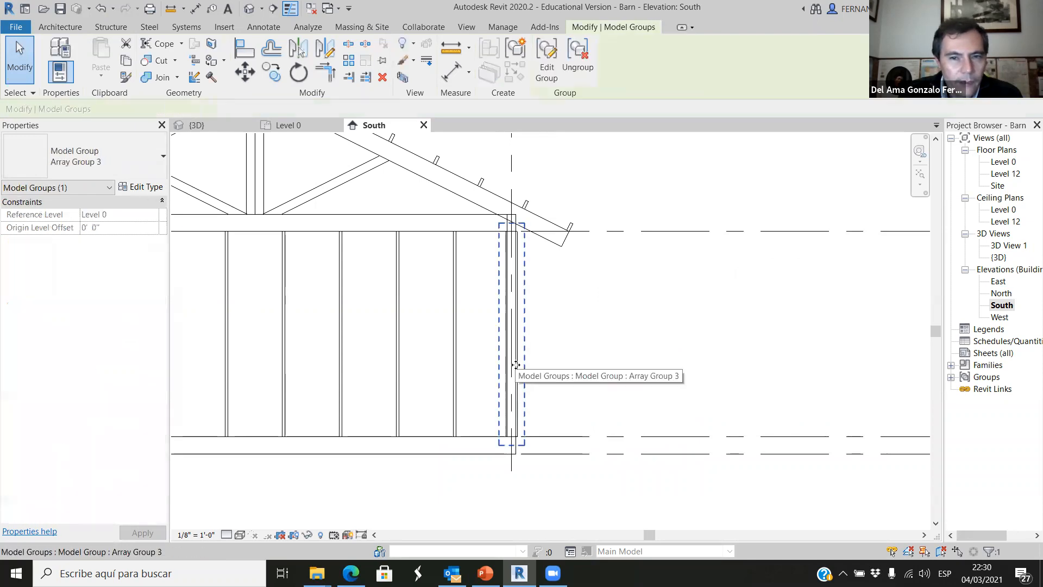
left_click(550, 374)
Open the 3D view, select the west wall and choose Up to level: Level 12 as its top constraint again.
left_click(227, 126)
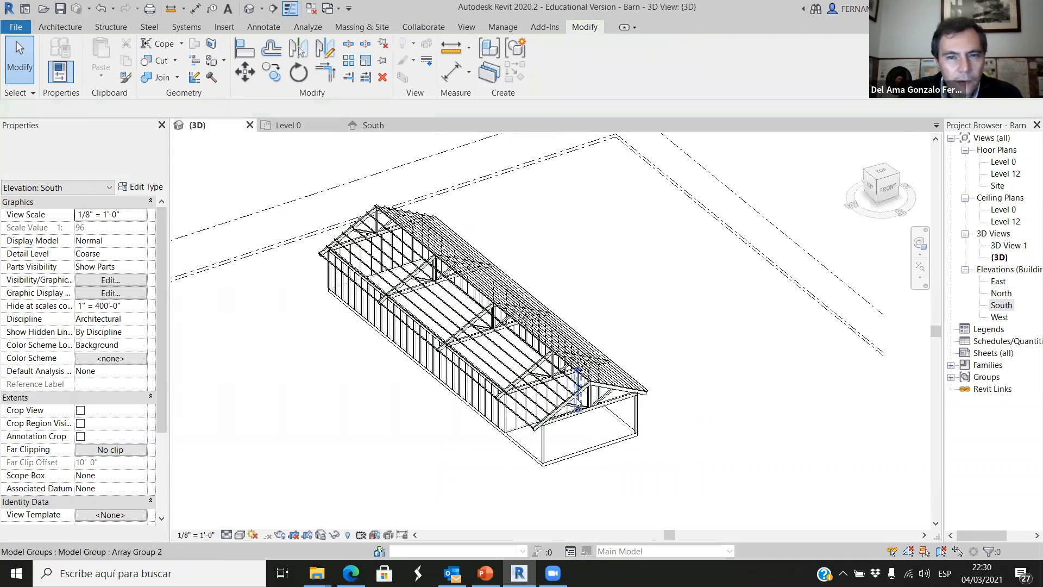
scroll(565, 421, "up", 8)
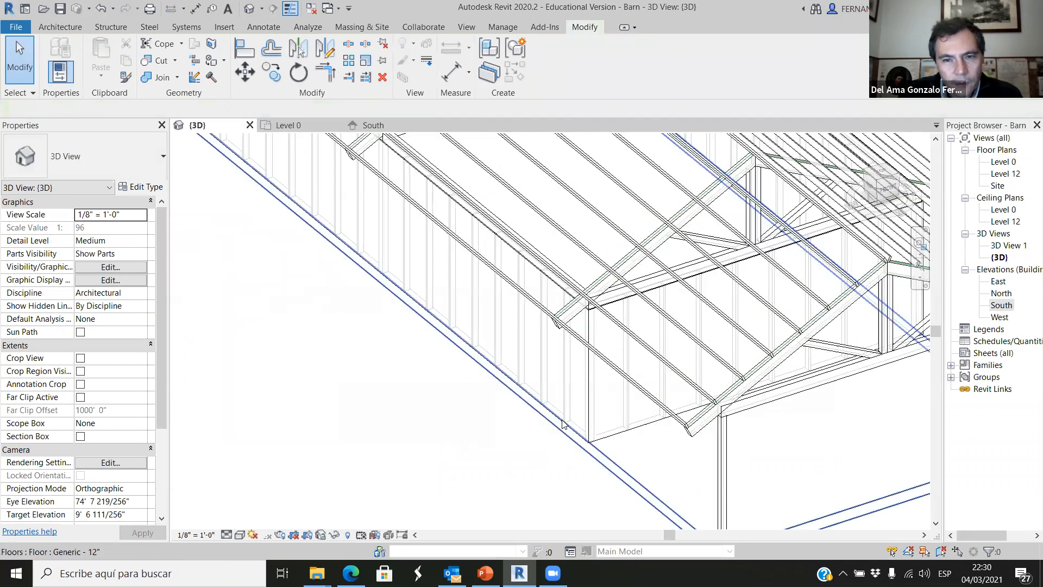
scroll(564, 423, "up", 5)
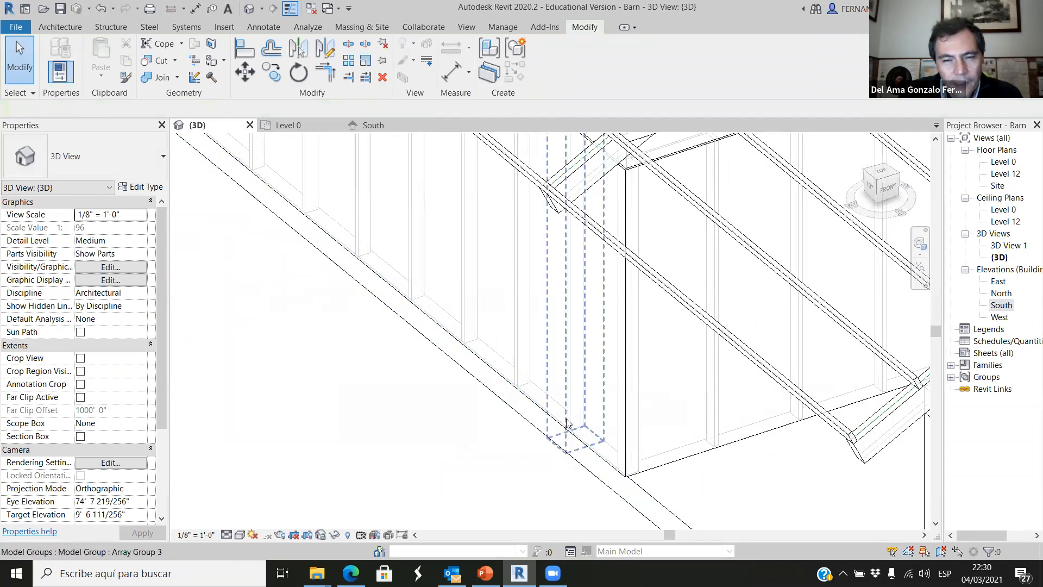
left_click(551, 418)
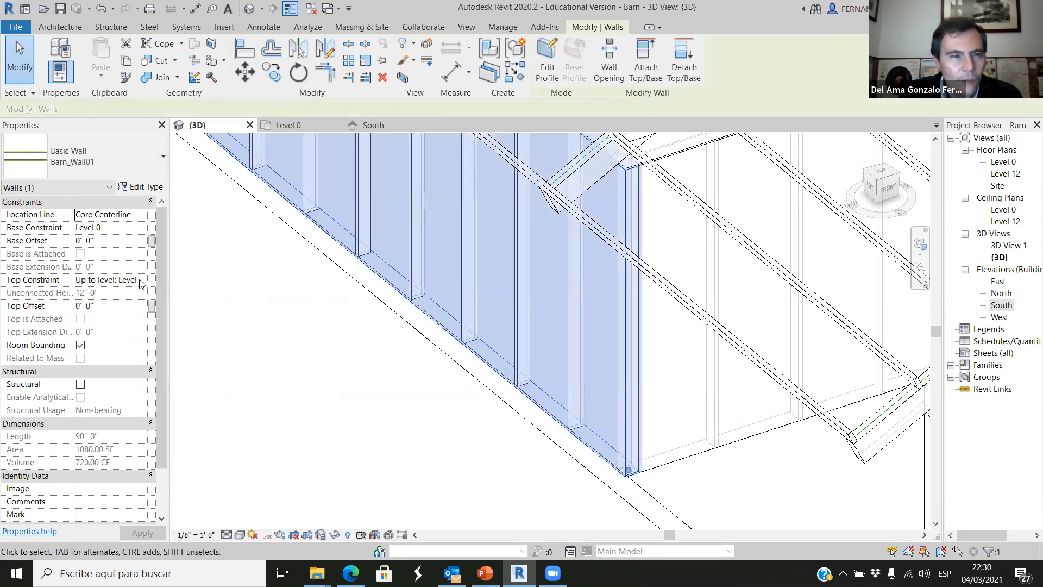
left_click(142, 282)
left_click(132, 328)
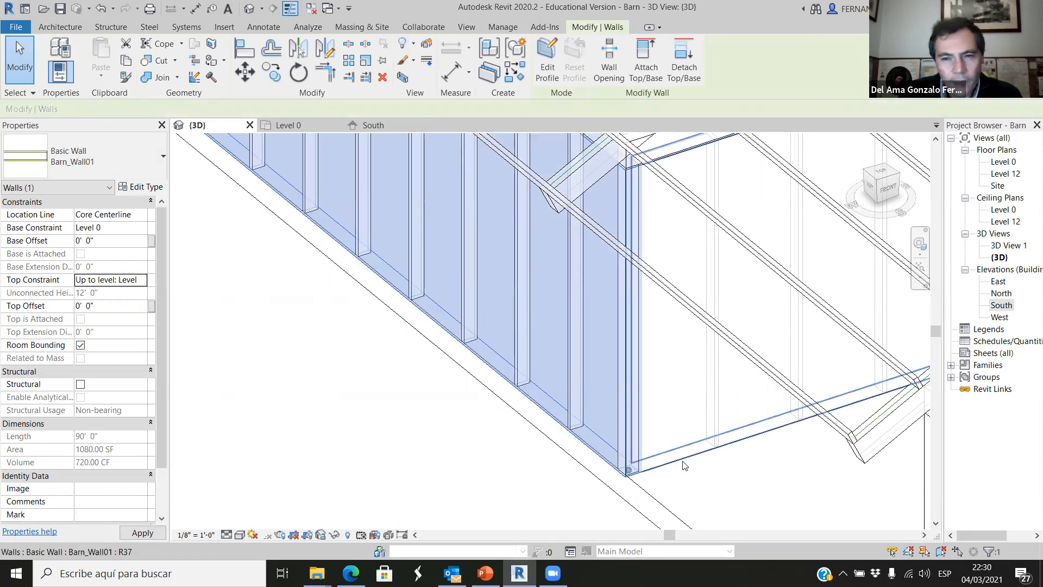
Set the top constraint of the wall along grid D to Up to level: Level 12.
left_click(660, 463)
left_click(143, 281)
left_click(141, 280)
left_click(132, 326)
scroll(231, 390, "down", 2)
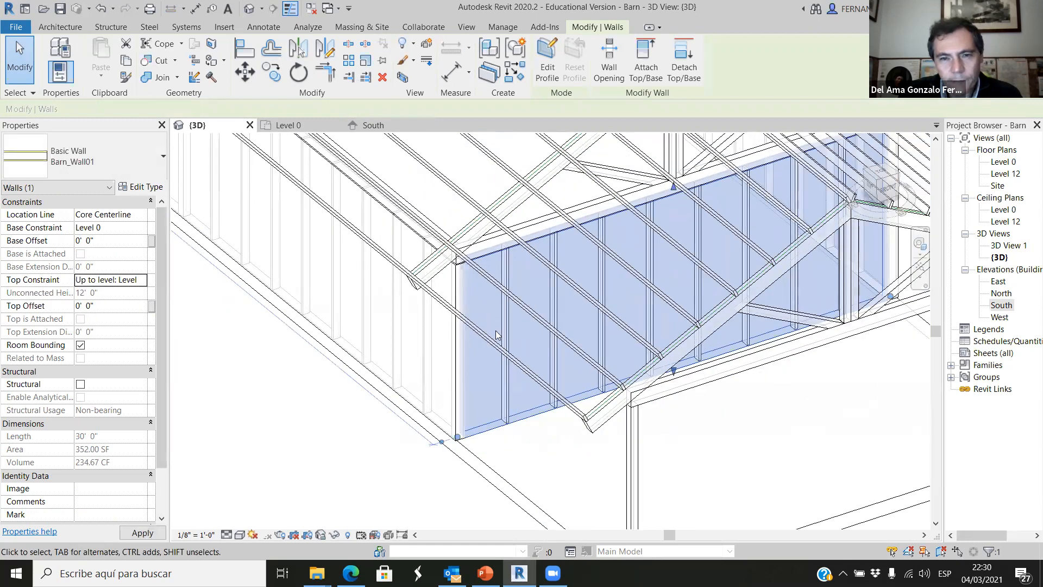
Set the east wall's top constraint to Up to level: Level 12, working from the back of the barn.
scroll(496, 335, "down", 8)
middle_click_drag(627, 416, 488, 423, "shift")
scroll(489, 423, "down", 2)
middle_click_drag(622, 443, 715, 422, "shift")
scroll(640, 441, "up", 8)
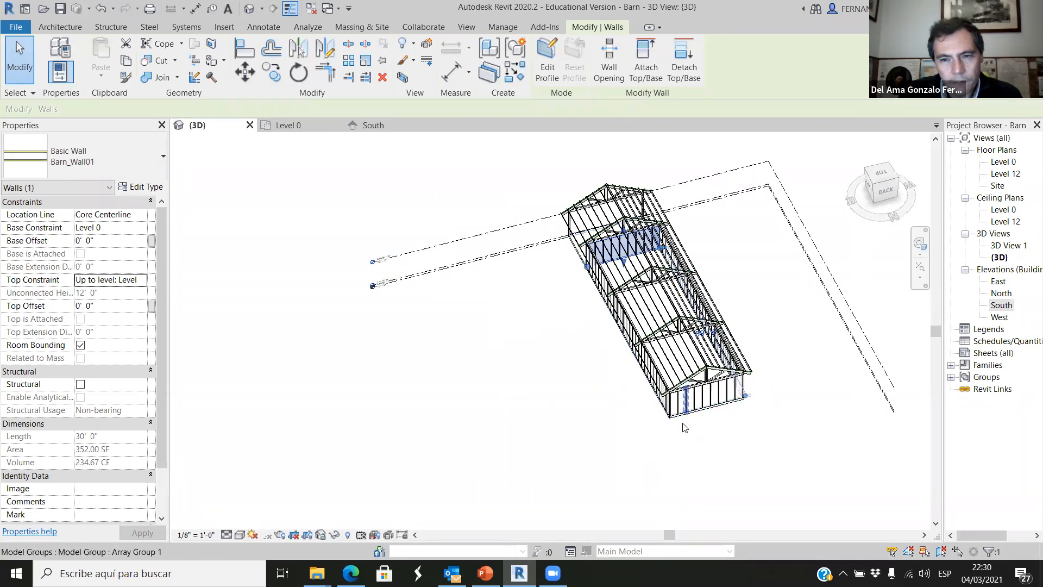
scroll(656, 397, "up", 5)
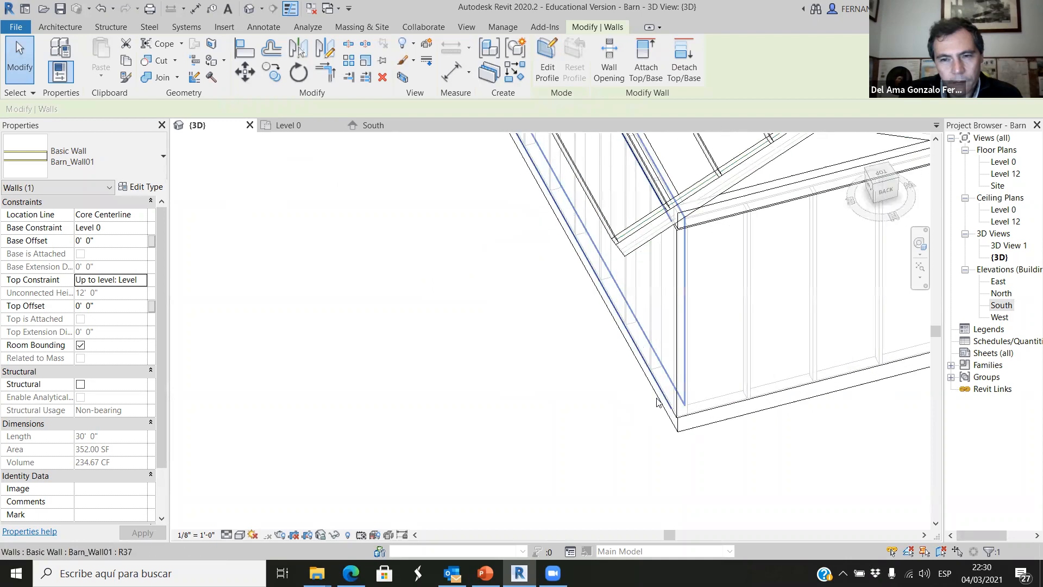
left_click(663, 389)
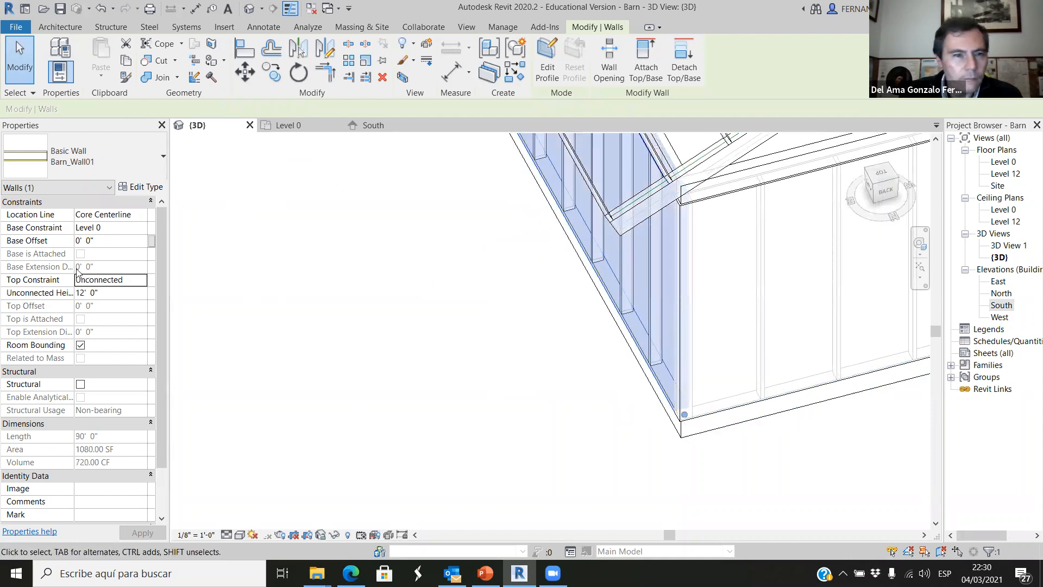
left_click(142, 280)
left_click(104, 305)
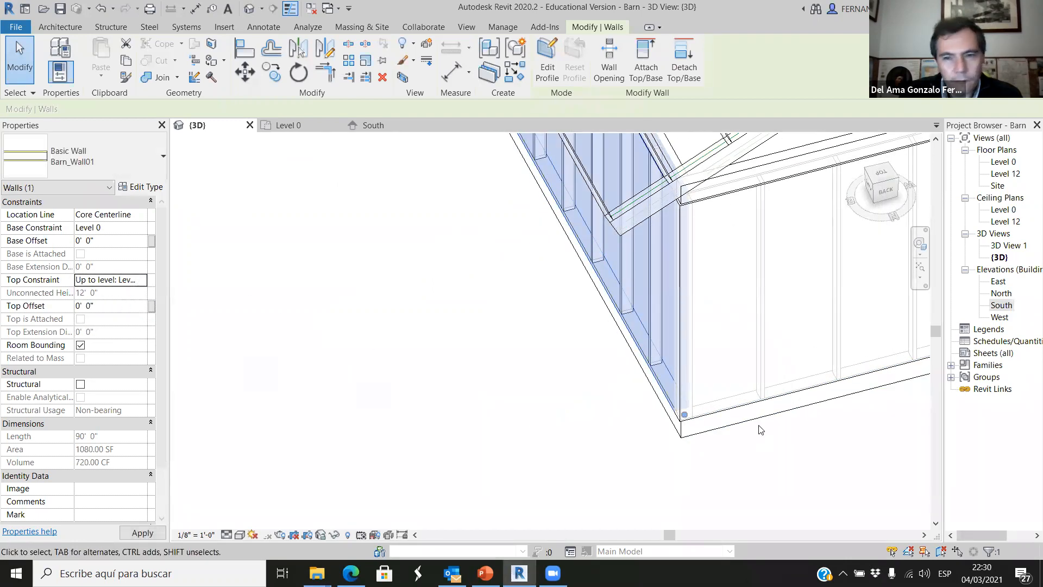
Set the top constraint of the 30-foot end wall at the back of the barn to Up to level: Level 12.
left_click(739, 408)
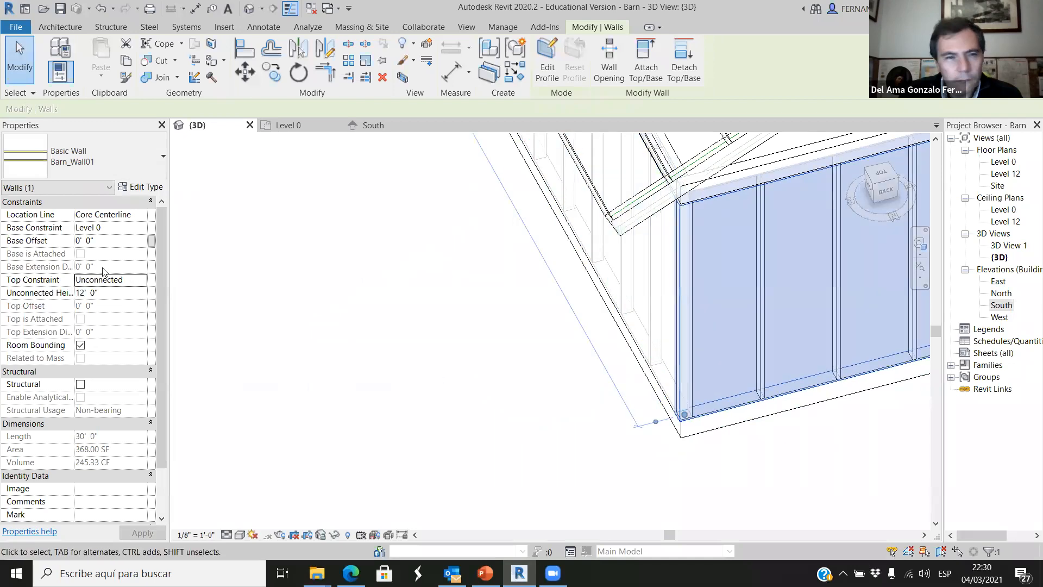
left_click(131, 280)
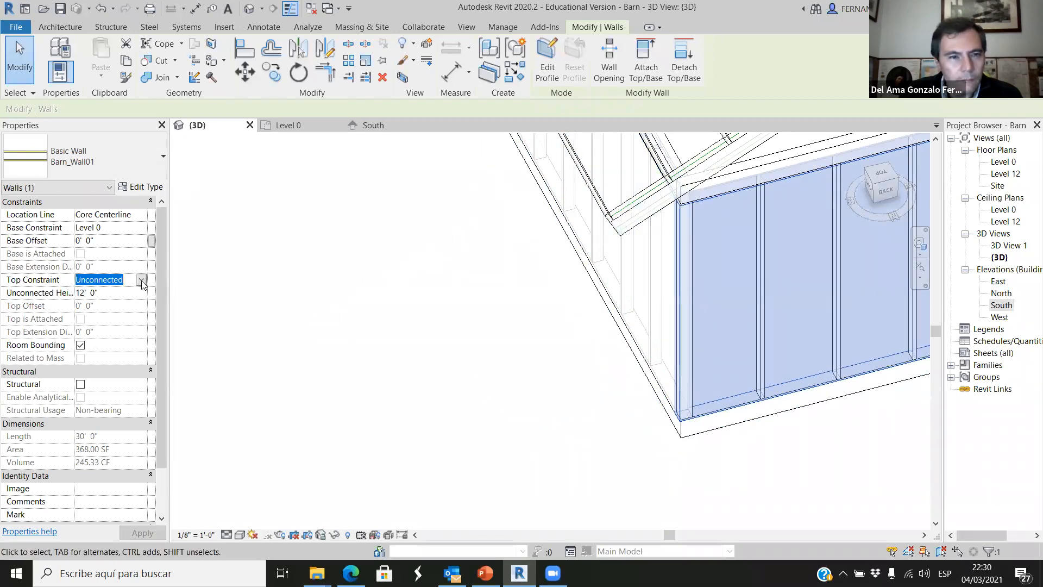
left_click(141, 281)
left_click(131, 325)
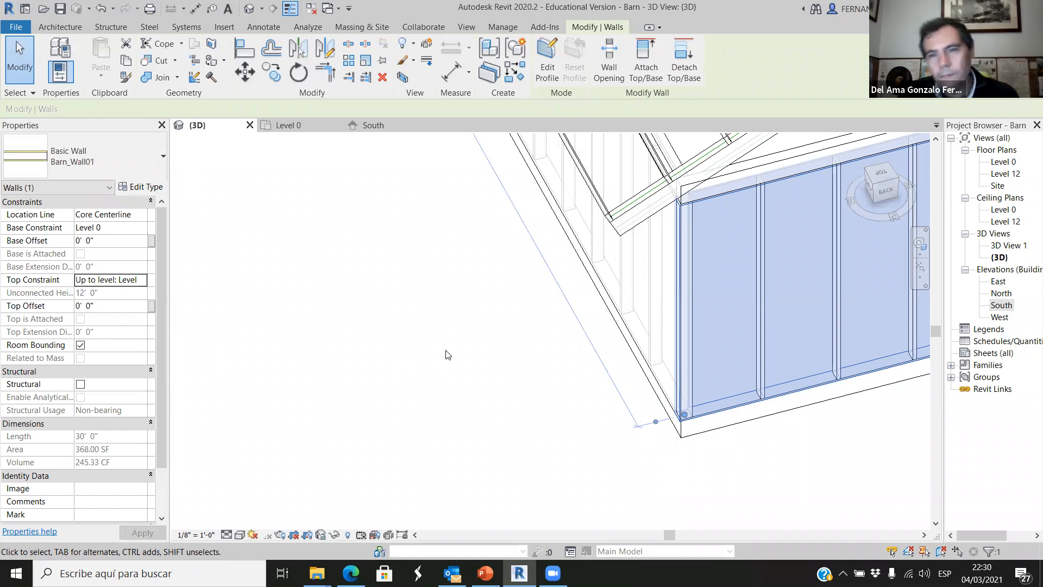
left_click(428, 415)
Open the 3D view's graphic display options and apply the Hidden Line style with transparency 0.
scroll(423, 403, "down", 5)
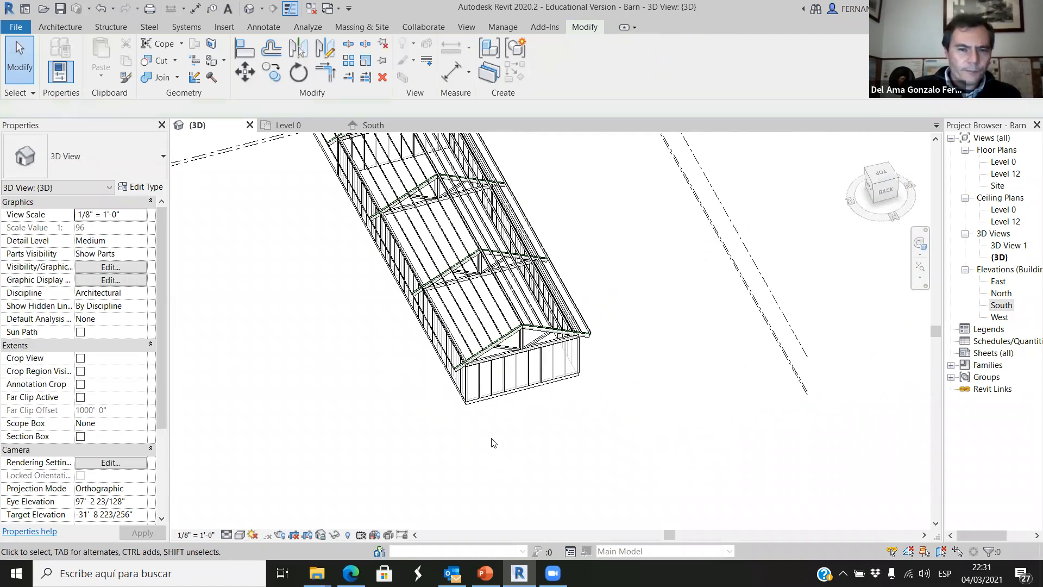
middle_click_drag(526, 422, 491, 408, "shift")
scroll(492, 408, "up", 2)
scroll(492, 408, "up", 2)
left_click(240, 535)
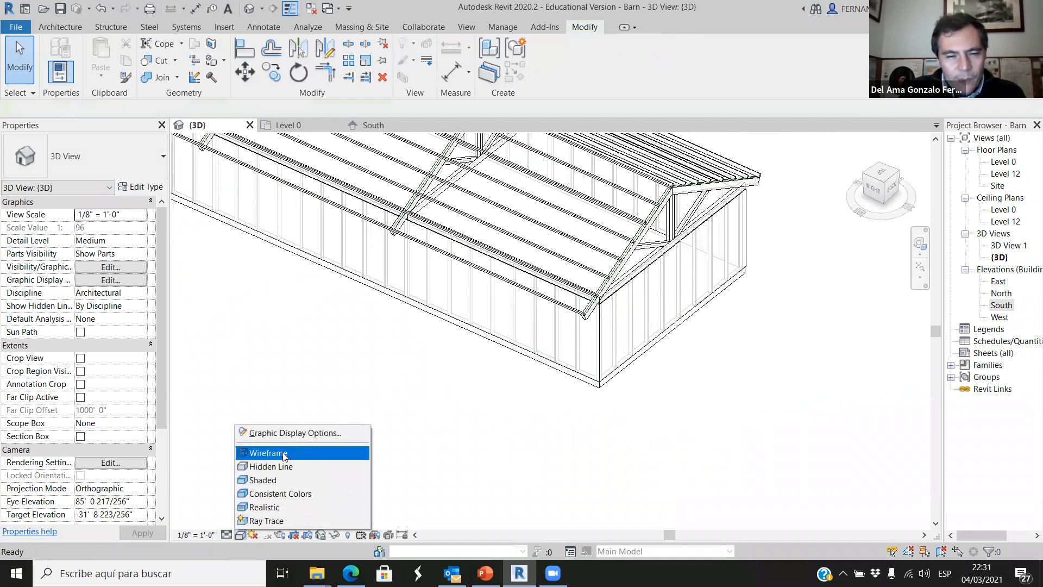
left_click(294, 434)
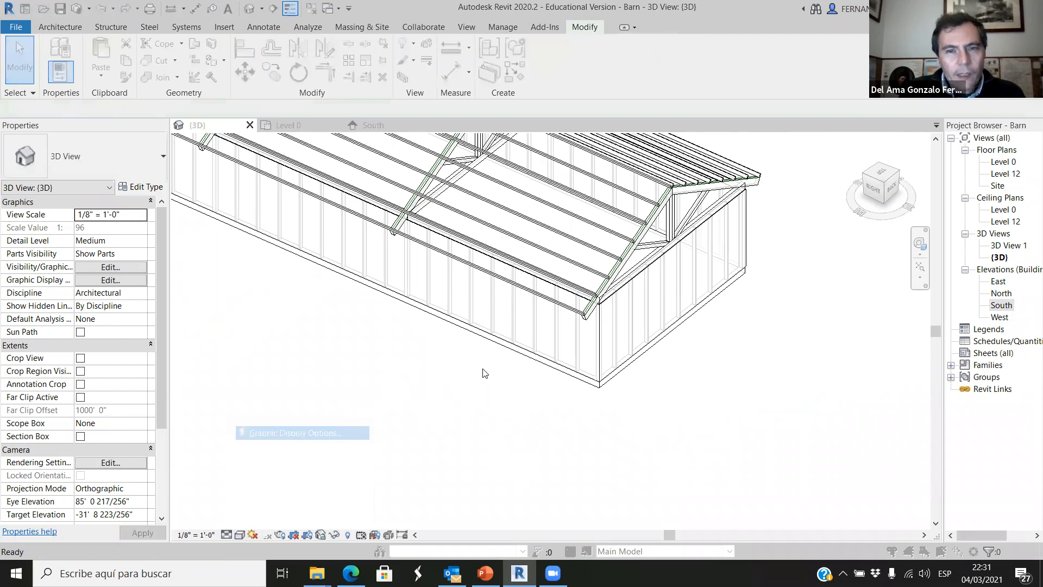
left_click(605, 339)
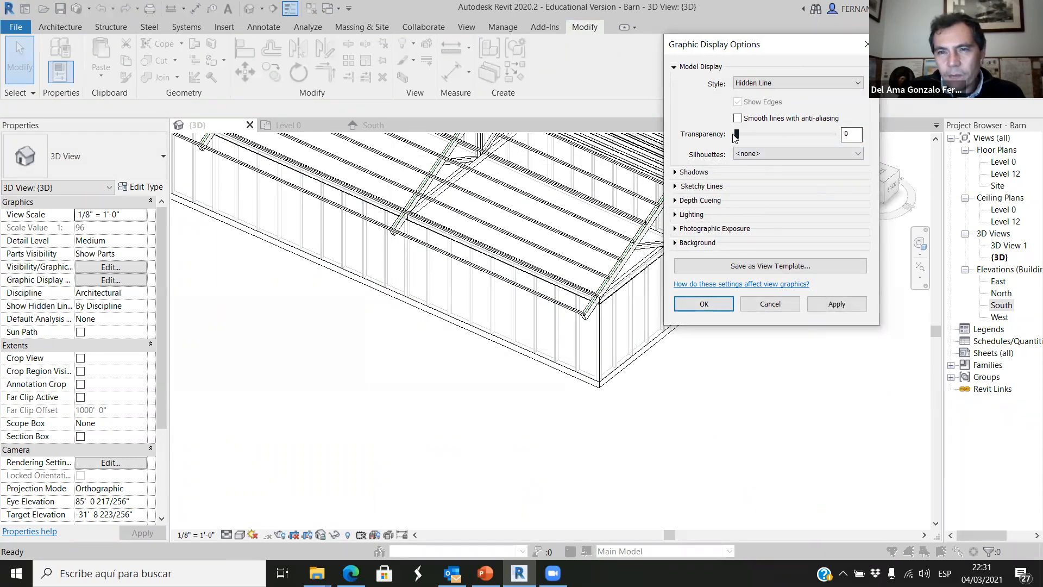
left_click(836, 304)
left_click(715, 304)
Examine the barn's walls and roof framing in 3D from several sides, close up and from afar.
middle_click_drag(624, 375, 587, 375, "shift")
middle_click_drag(512, 398, 485, 283, "shift")
scroll(485, 284, "up", 5)
scroll(489, 282, "down", 2)
scroll(515, 270, "up", 2)
scroll(514, 263, "down", 5)
mouse_move(528, 357)
middle_mouse_down("shift")
mouse_move(612, 365)
mouse_move(532, 360)
middle_mouse_up("shift")
scroll(654, 338, "down", 3)
scroll(565, 350, "up", 4)
scroll(573, 349, "down", 4)
scroll(516, 353, "up", 2)
mouse_move(455, 354)
middle_mouse_down("shift")
mouse_move(743, 359)
mouse_move(486, 351)
mouse_move(373, 331)
mouse_move(454, 349)
middle_mouse_up("shift")
scroll(651, 352, "up", 4)
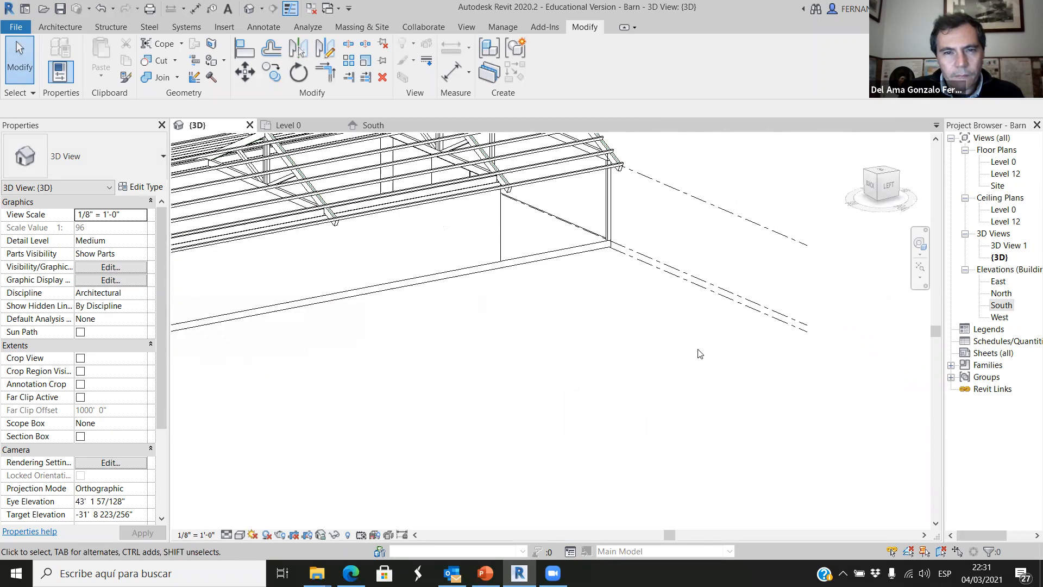
Set the 3D view's detail level to Fine.
scroll(675, 371, "down", 4)
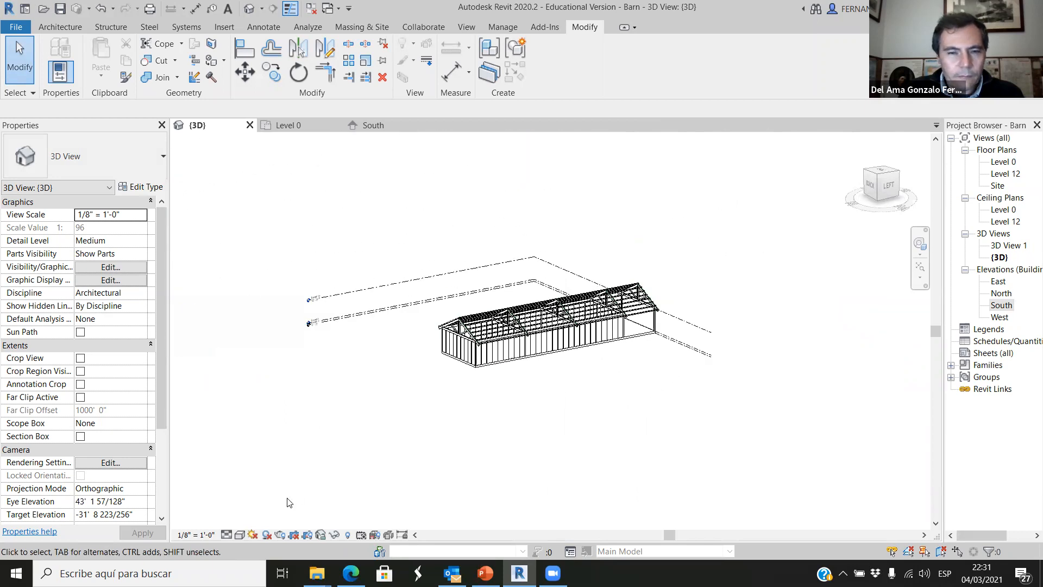
left_click(228, 536)
left_click(239, 525)
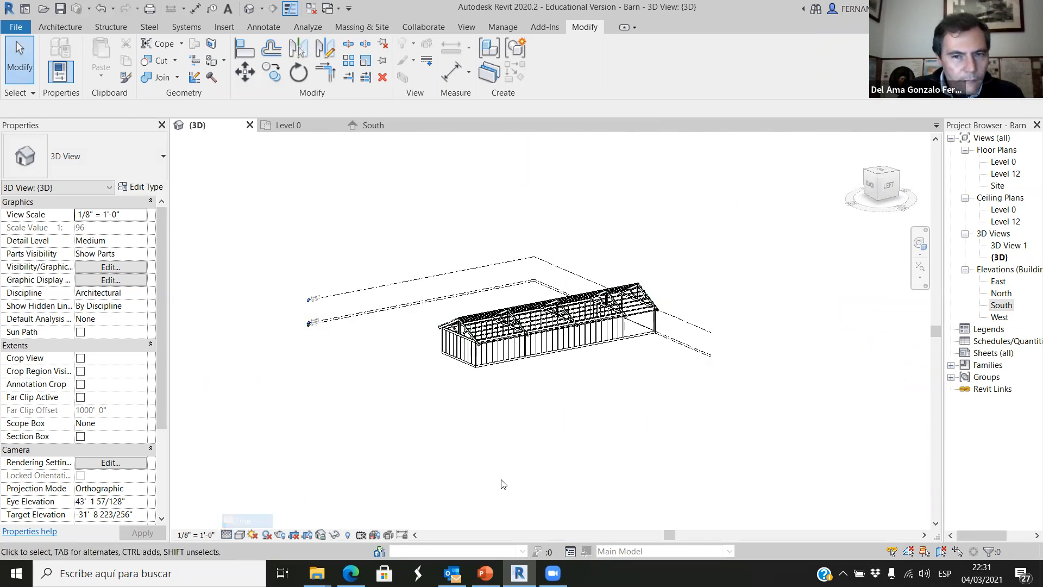
scroll(556, 368, "up", 5)
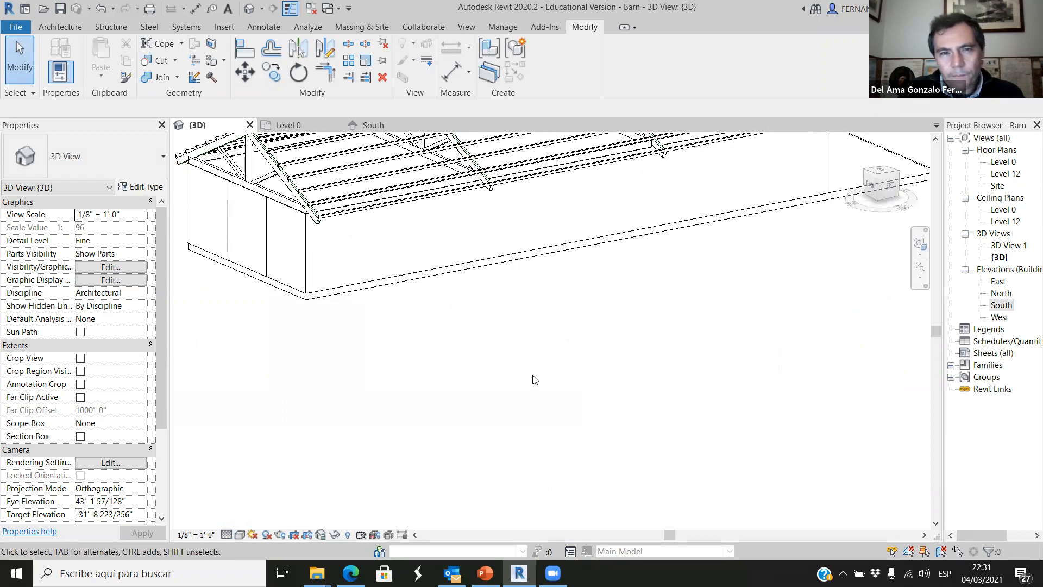
Examine the open front bay, the long side wall and the roof trusses at the Fine detail level.
scroll(535, 383, "down", 2)
middle_click_drag(594, 376, 508, 294, "shift")
scroll(508, 296, "down", 2)
middle_click_drag(593, 319, 665, 243, "shift")
scroll(665, 243, "up", 6)
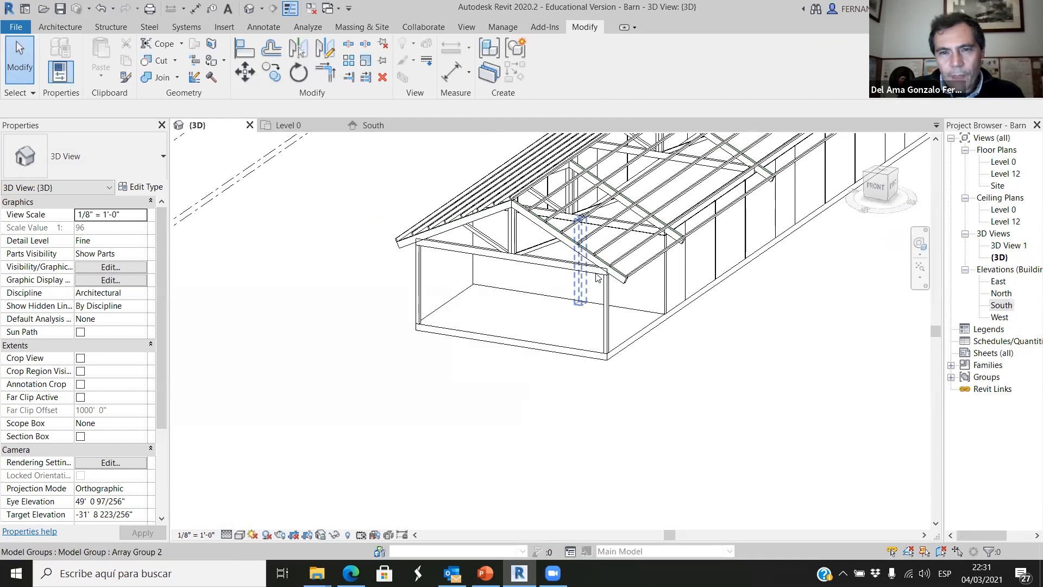
scroll(421, 327, "down", 3)
scroll(609, 367, "down", 2)
middle_click_drag(715, 288, 572, 331)
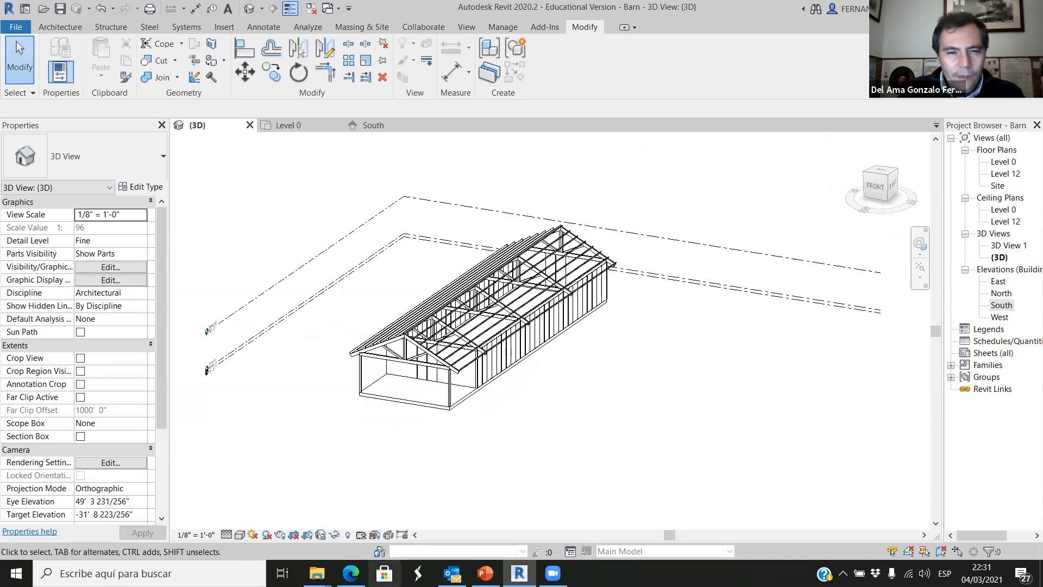
Switch to the web browser and search in a new tab for "timber fram construction".
left_click(351, 573)
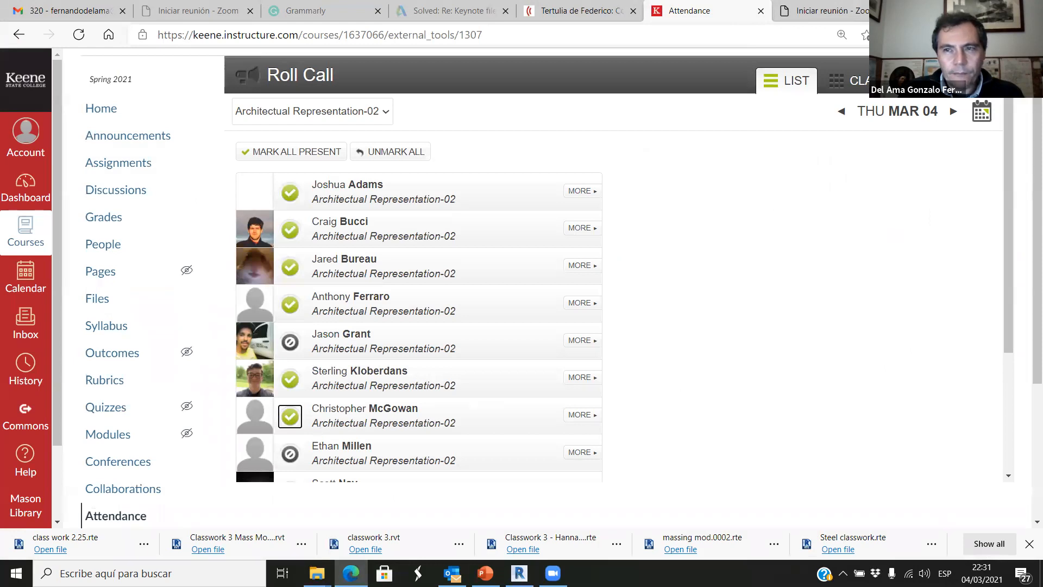
key("ctrl+t")
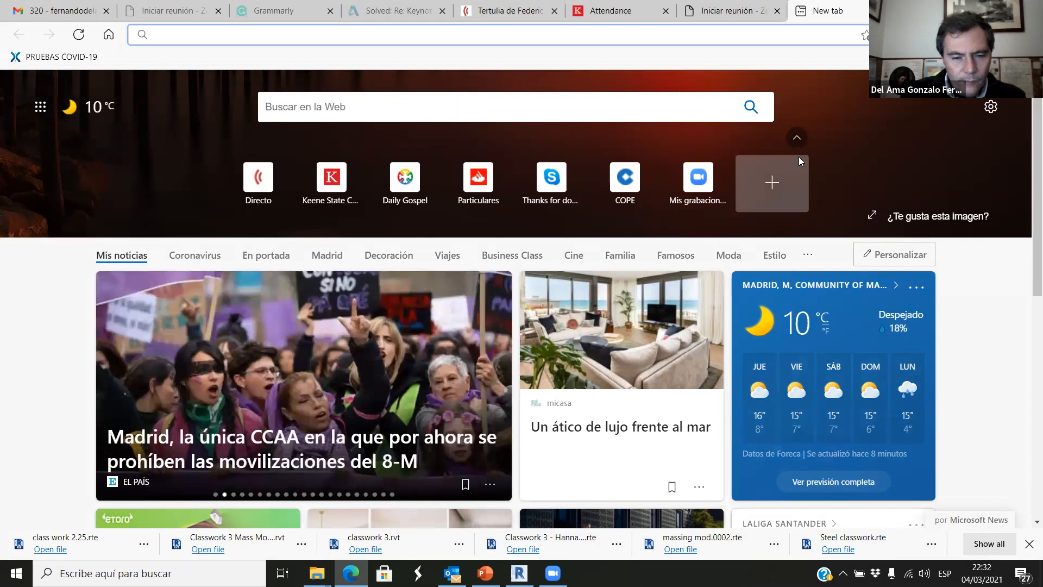
type("wtimber fram")
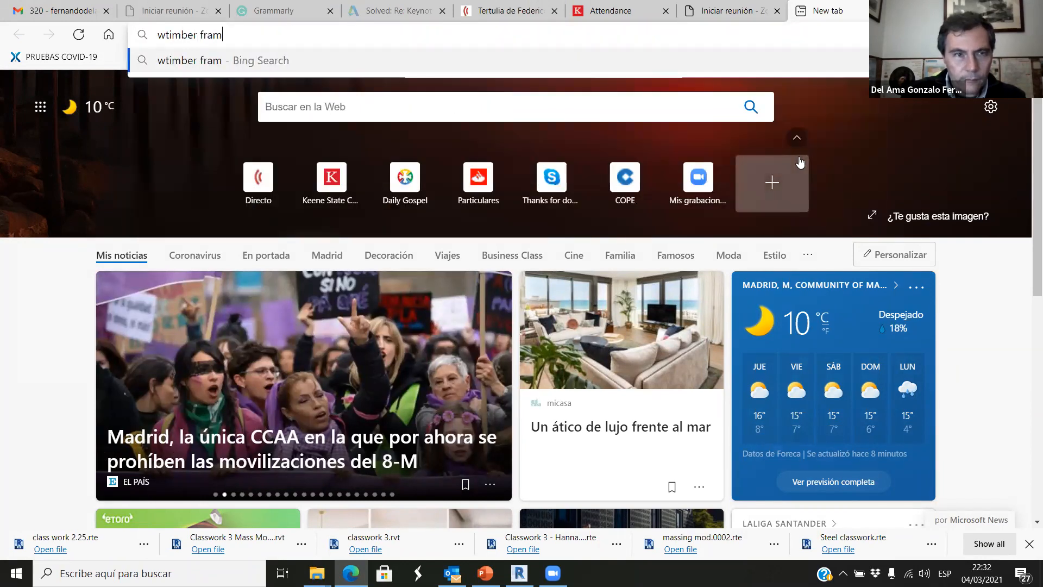
key("BackSpace")
key("BackSpace")
key("BackSpace")
key("BackSpace")
key("BackSpace")
key("BackSpace")
key("BackSpace")
key("BackSpace")
key("BackSpace")
key("BackSpace")
key("BackSpace")
key("BackSpace")
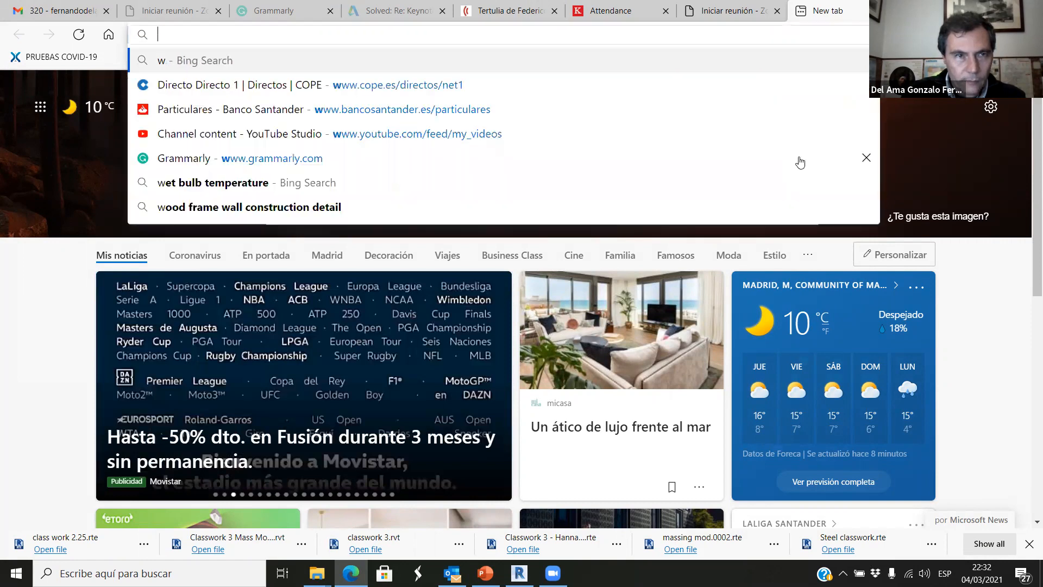
type("timber ")
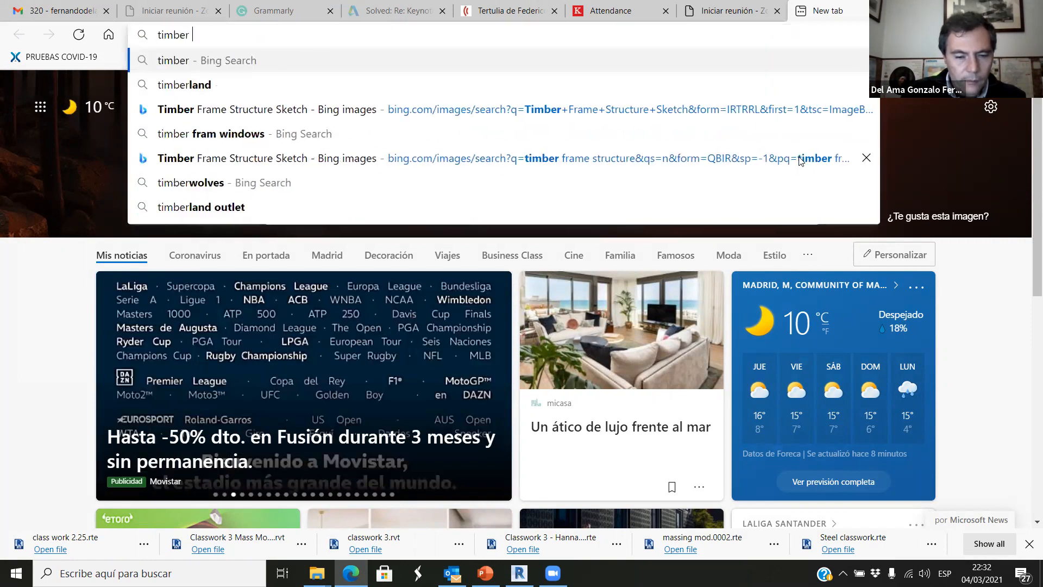
type("fram construction")
key("Return")
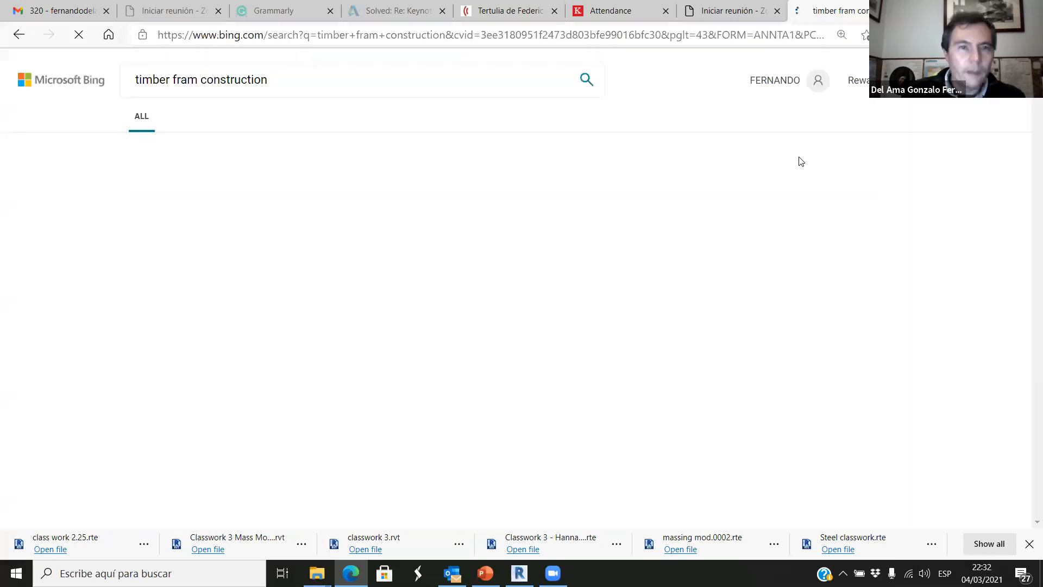
Show the image results for the timber frame search and look through the example structures.
left_click(198, 117)
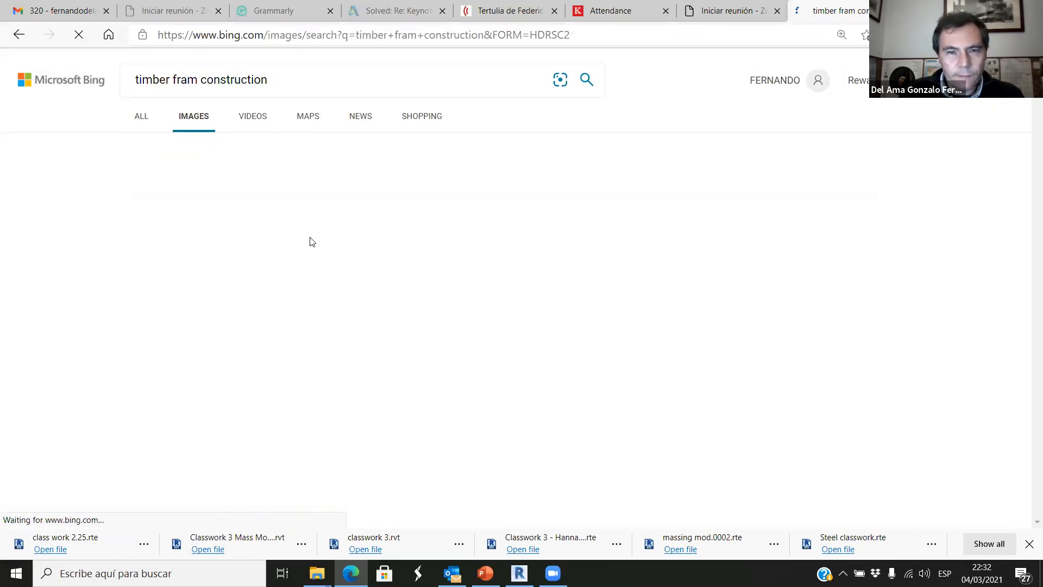
scroll(448, 316, "down", 1)
scroll(448, 317, "down", 10)
scroll(448, 316, "up", 5)
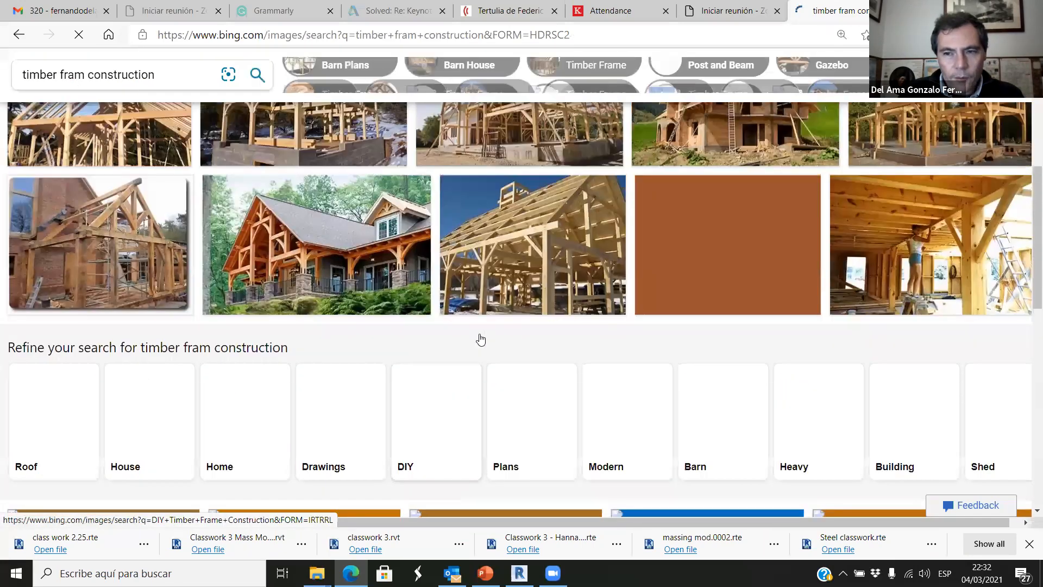
scroll(481, 340, "up", 1)
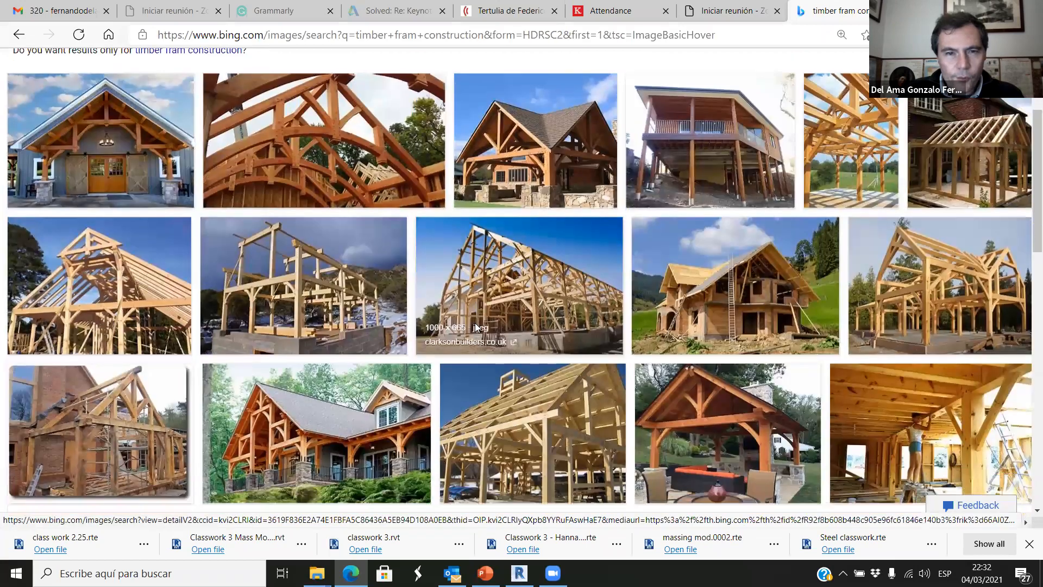
scroll(475, 328, "down", 5)
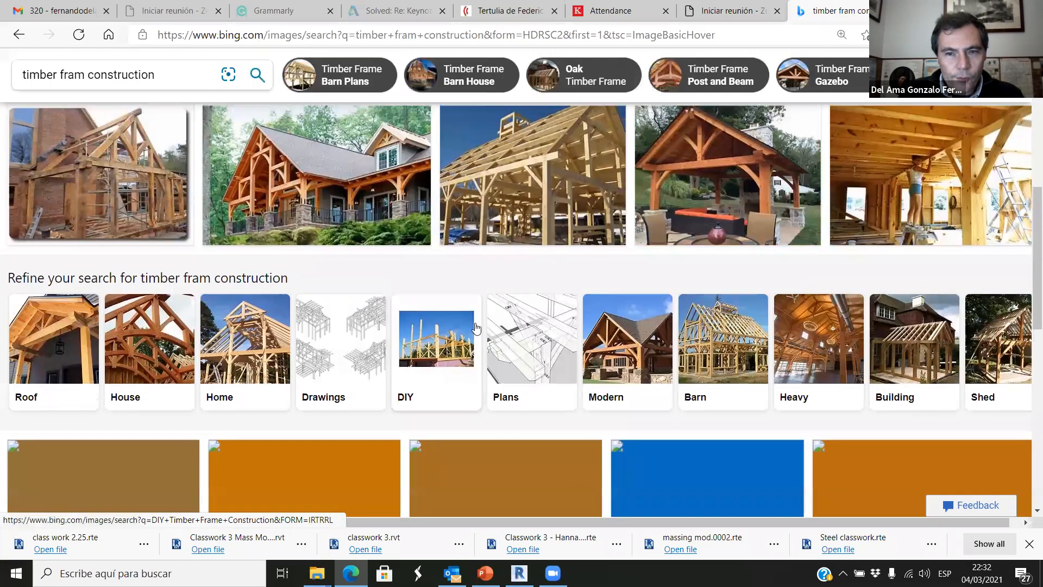
Refine the images to barns and open the photo of the timber frame barn with a rooftop cupola.
scroll(476, 326, "down", 1)
left_click(698, 318)
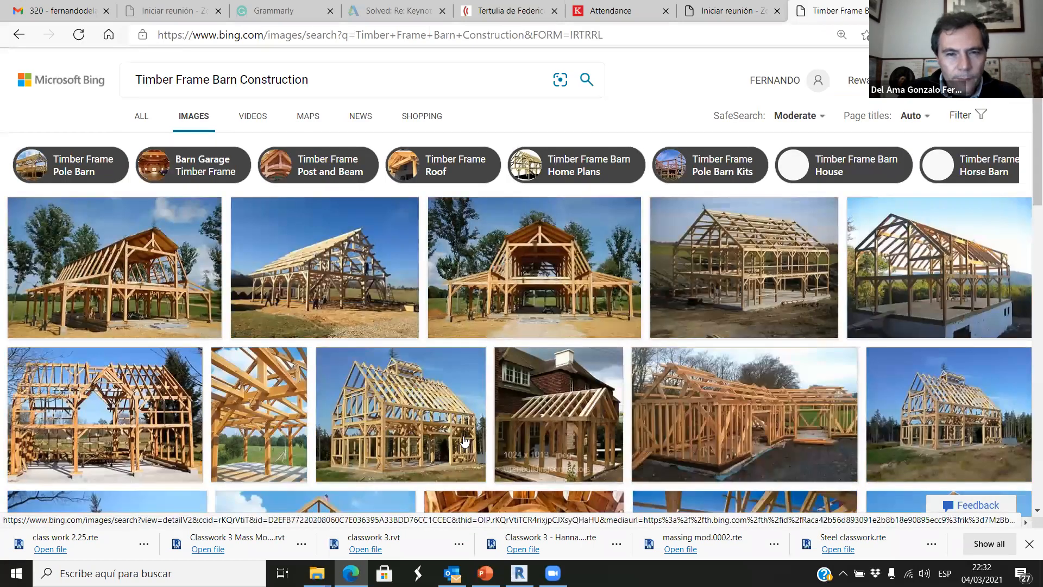
left_click(429, 438)
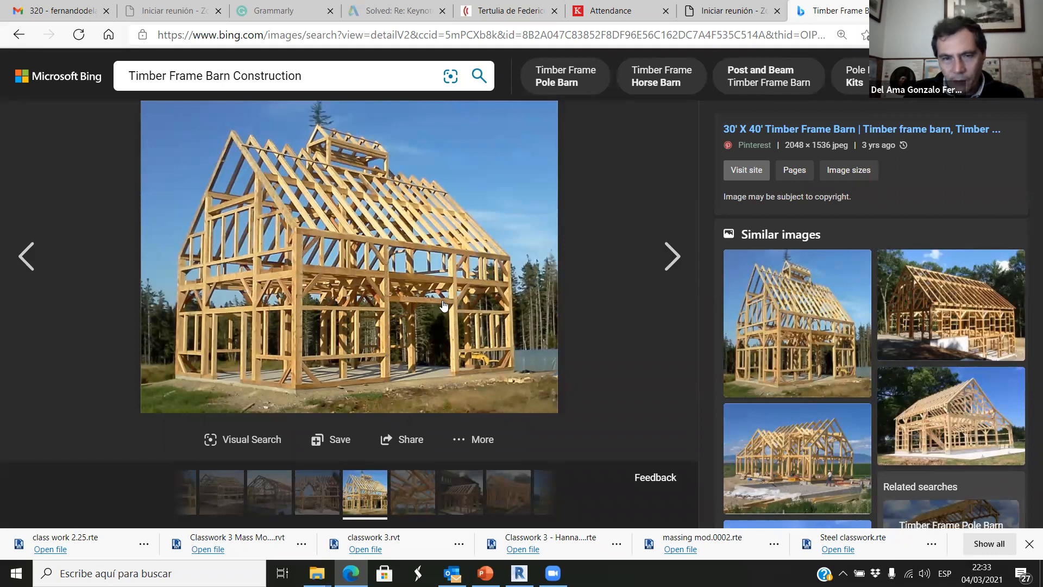
Switch back to Revit and bring the barn's long side wall into close view in 3D.
left_click(519, 573)
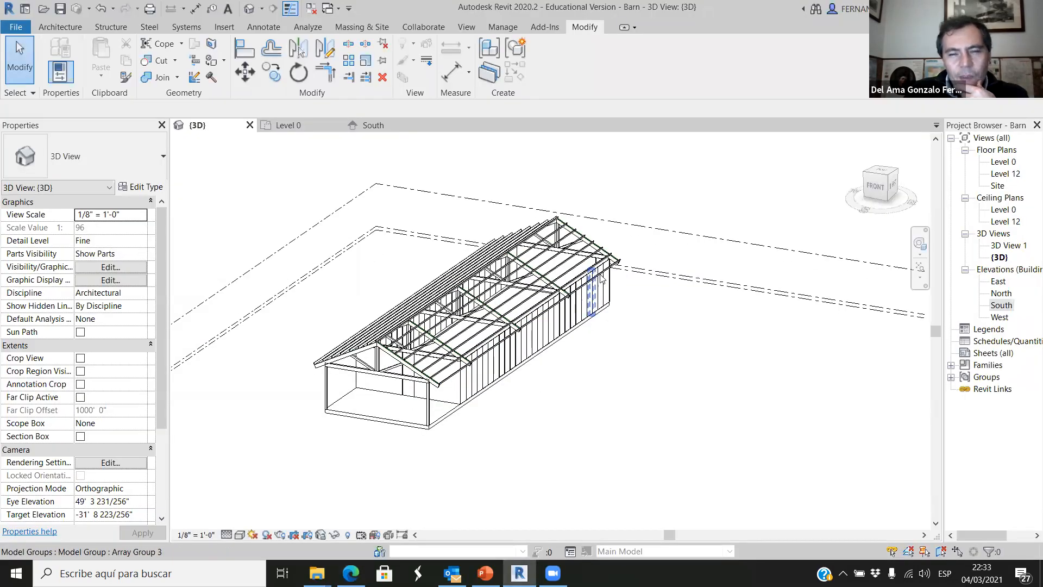
scroll(600, 278, "up", 2)
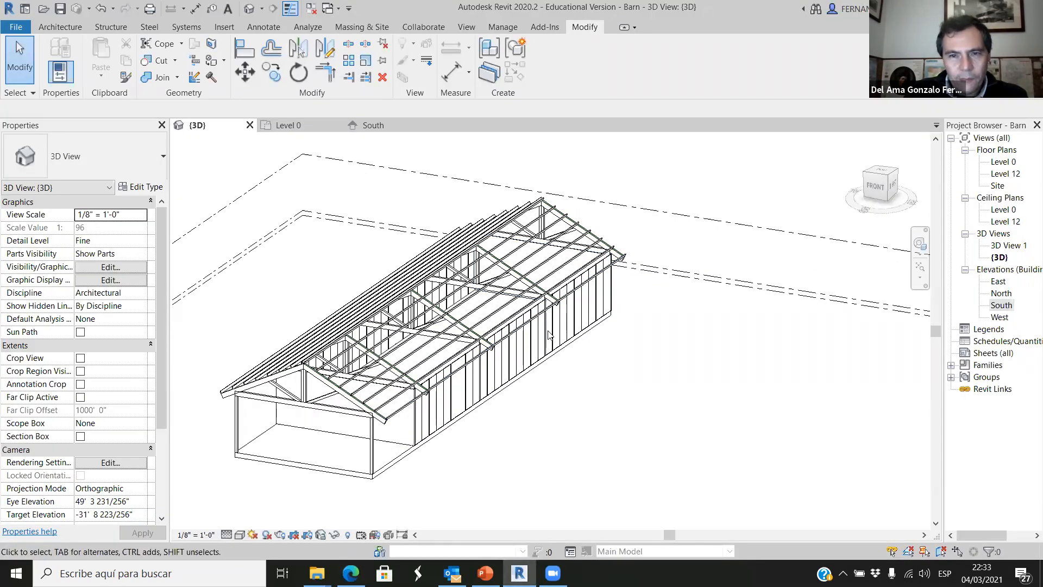
middle_click_drag(535, 444, 571, 411, "shift")
scroll(629, 400, "up", 3)
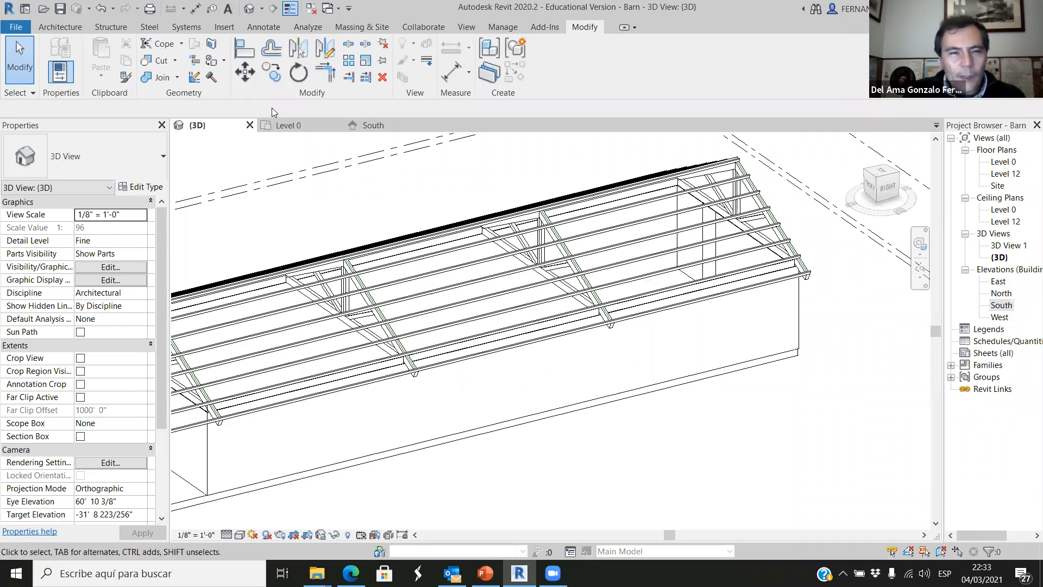
Start the Window command and choose the Fixed 16" x 24" type from the available window families.
left_click(61, 27)
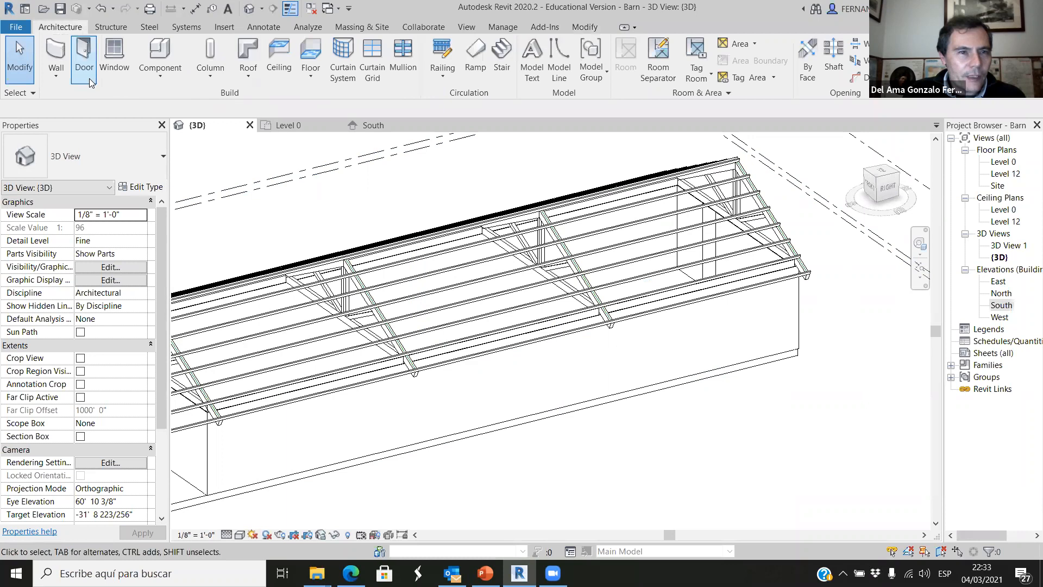
left_click(128, 60)
left_click(161, 158)
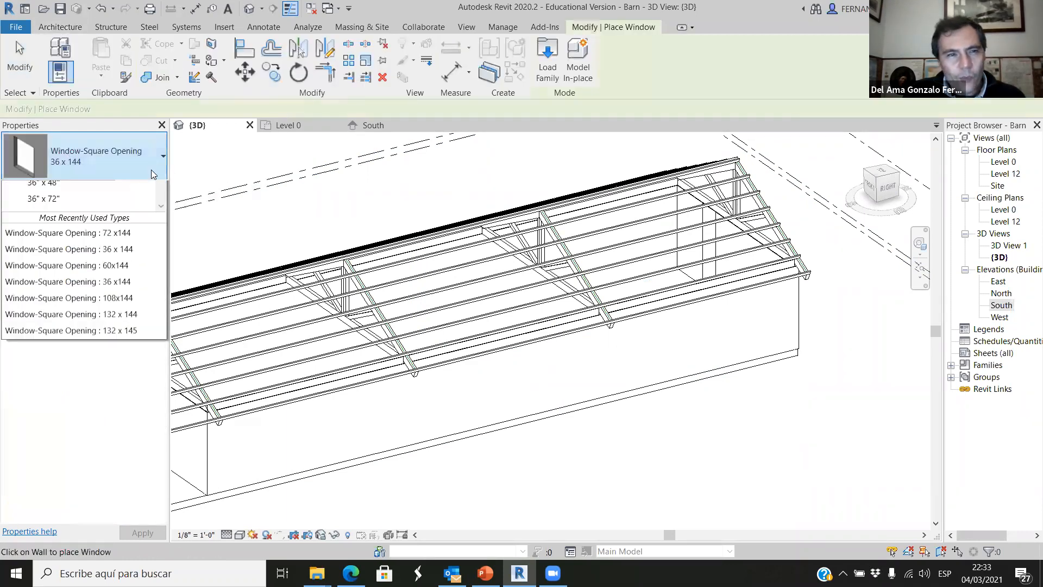
scroll(80, 262, "down", 3)
scroll(84, 317, "up", 13)
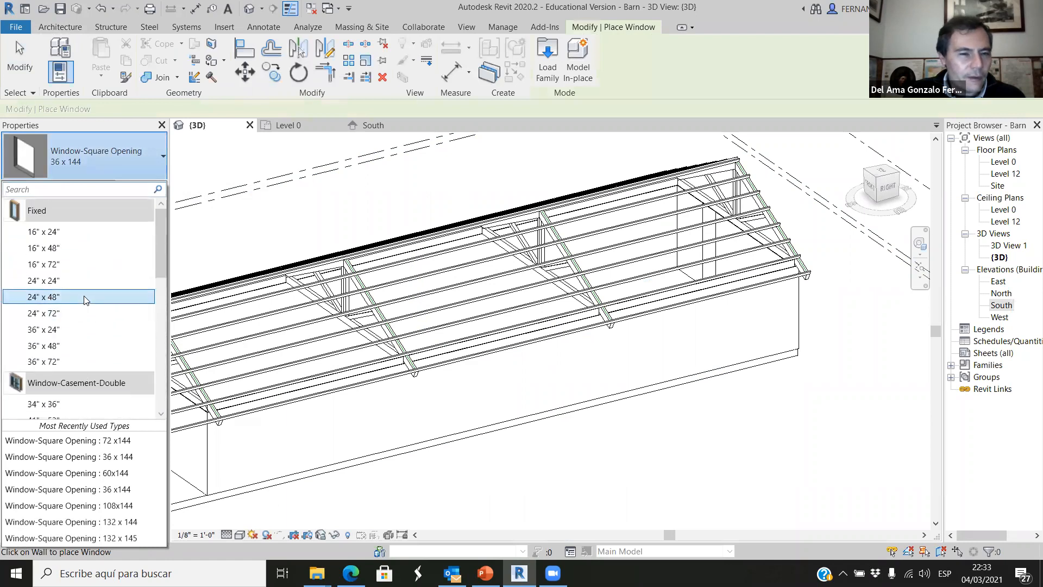
scroll(80, 296, "down", 5)
scroll(71, 285, "up", 4)
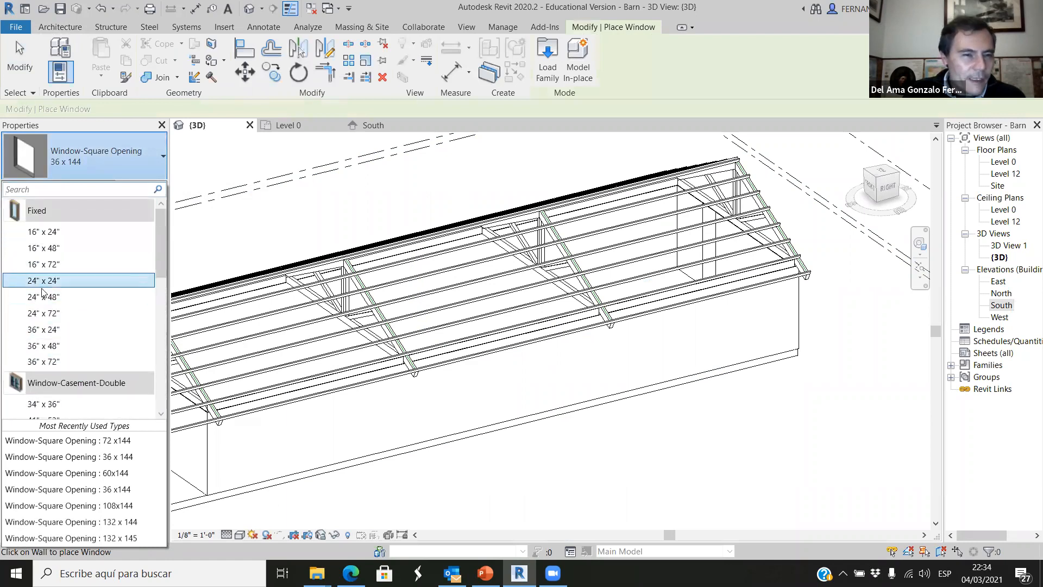
scroll(55, 372, "down", 6)
scroll(64, 347, "up", 6)
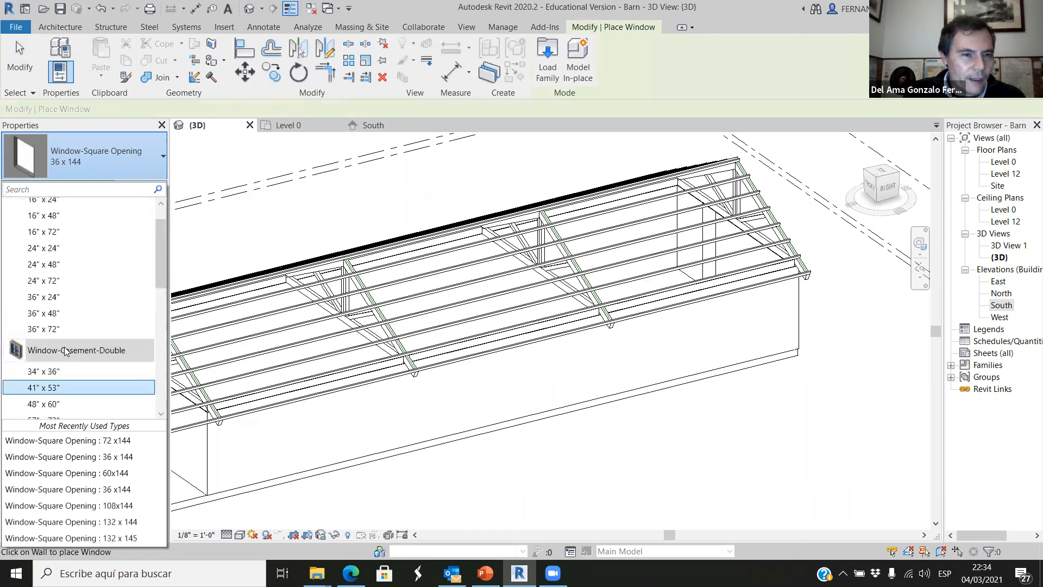
scroll(69, 346, "down", 4)
scroll(70, 331, "up", 4)
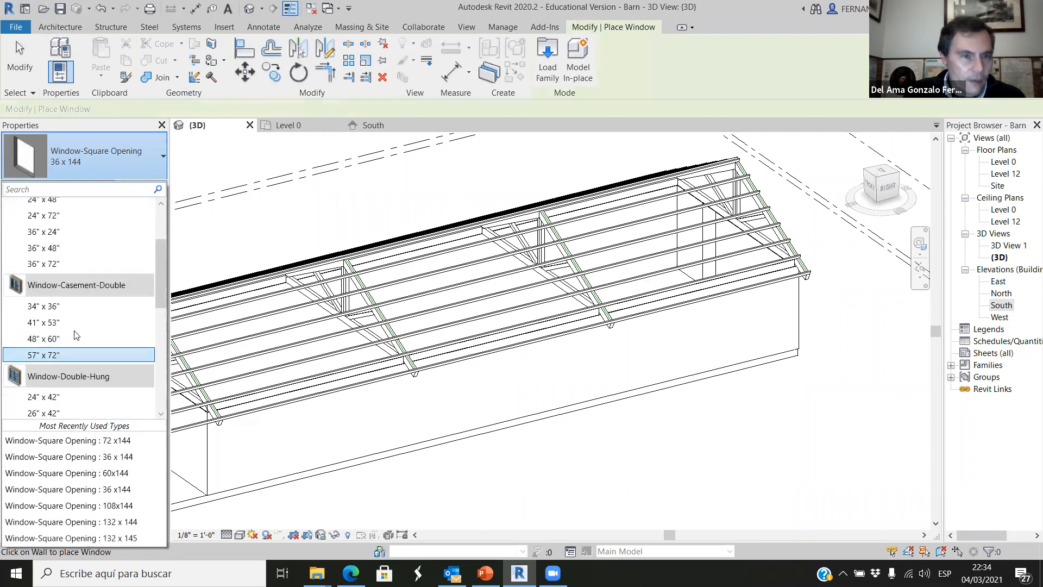
mouse_move(40, 210)
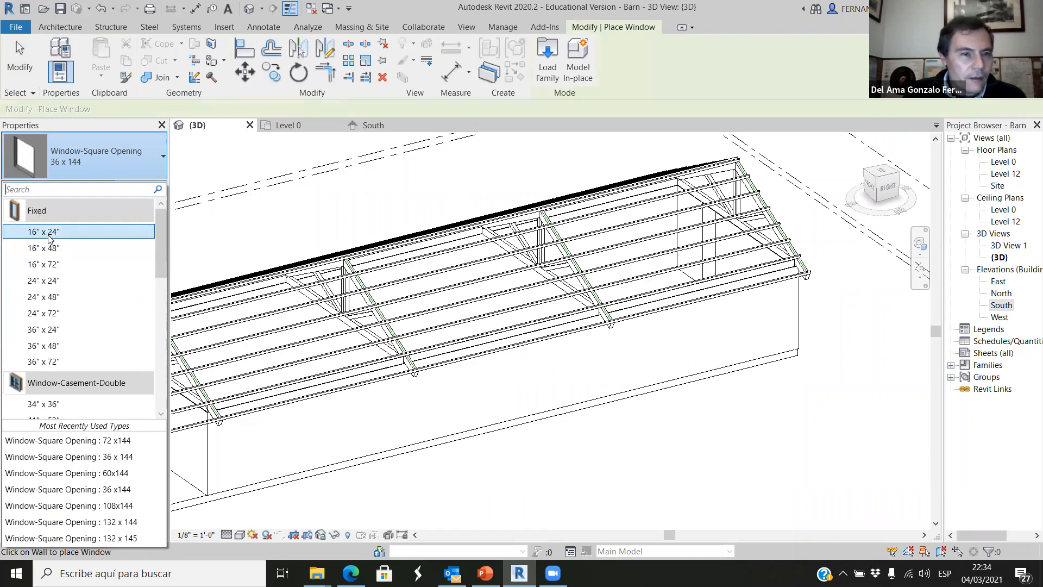
left_click(49, 234)
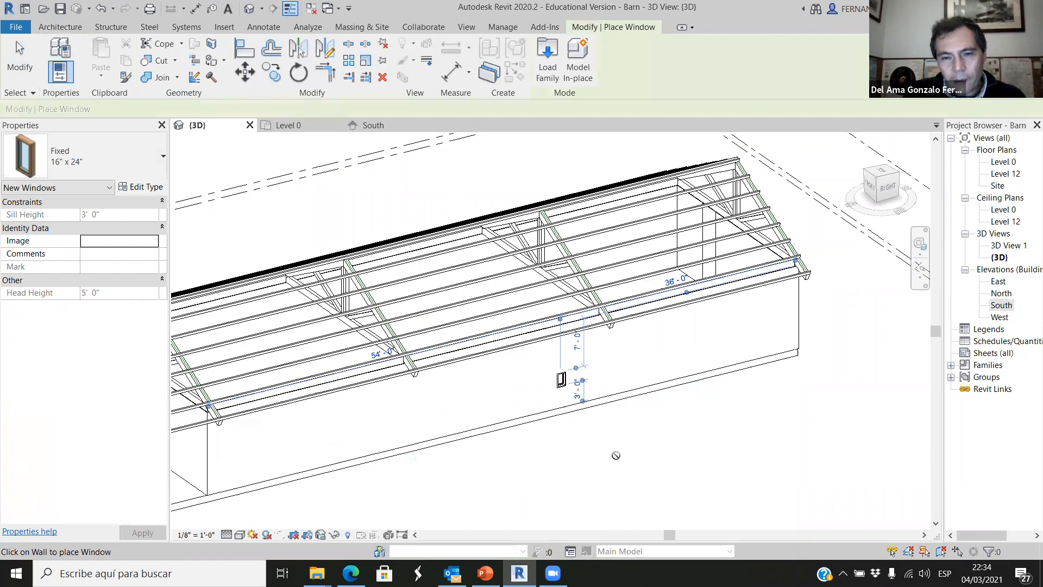
Place two Fixed 16" x 24" windows along the barn's long side wall in the 3D view.
scroll(590, 462, "up", 2)
scroll(591, 455, "down", 3)
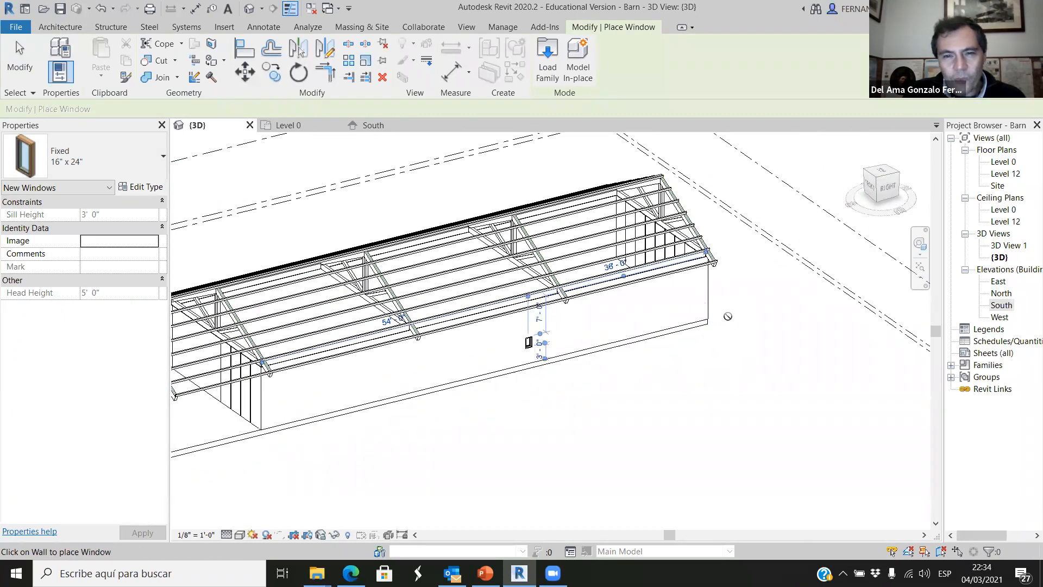
scroll(780, 288, "up", 2)
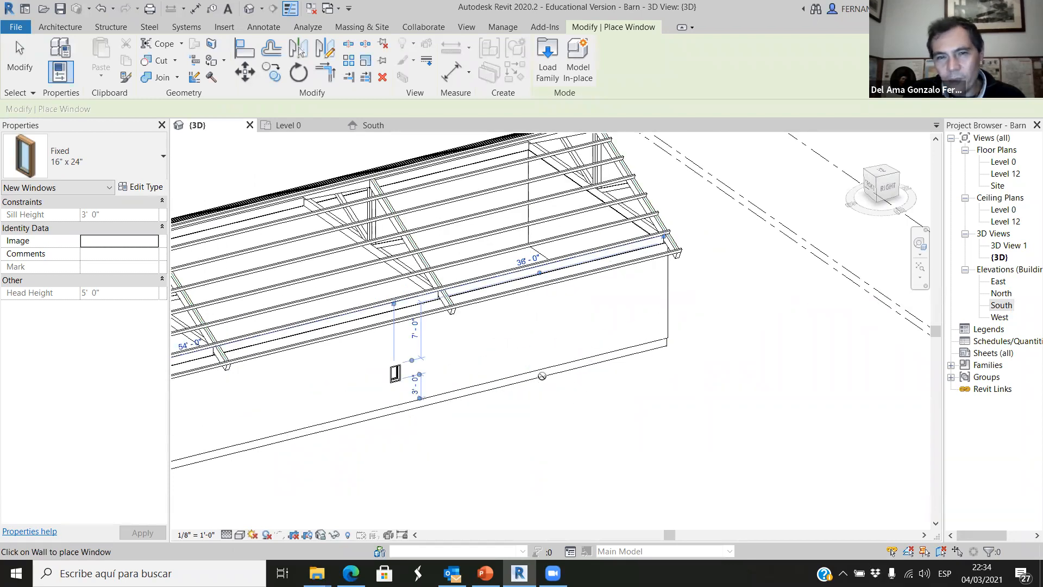
scroll(541, 375, "up", 2)
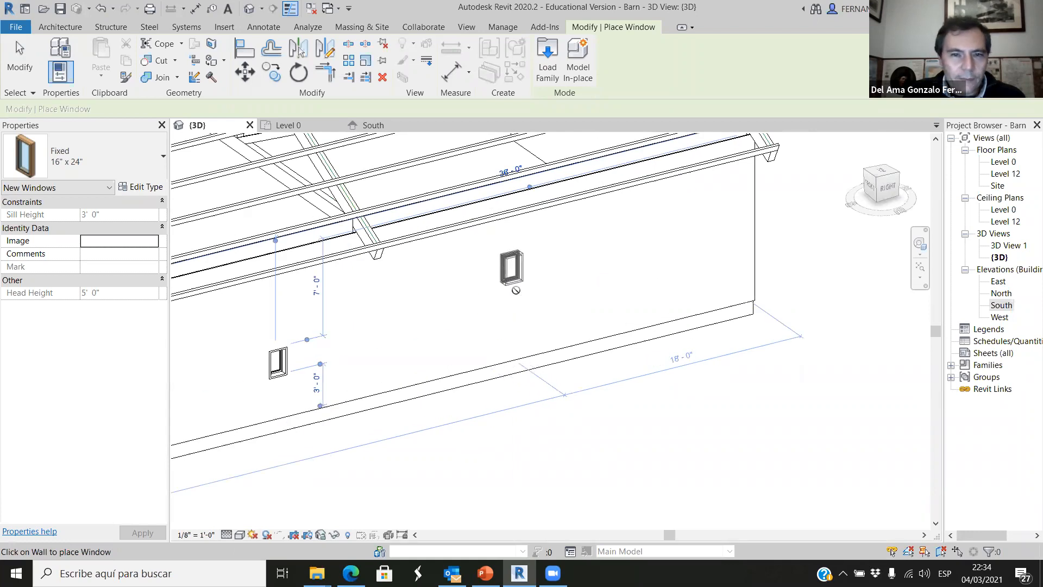
left_click(515, 286)
scroll(658, 432, "down", 4)
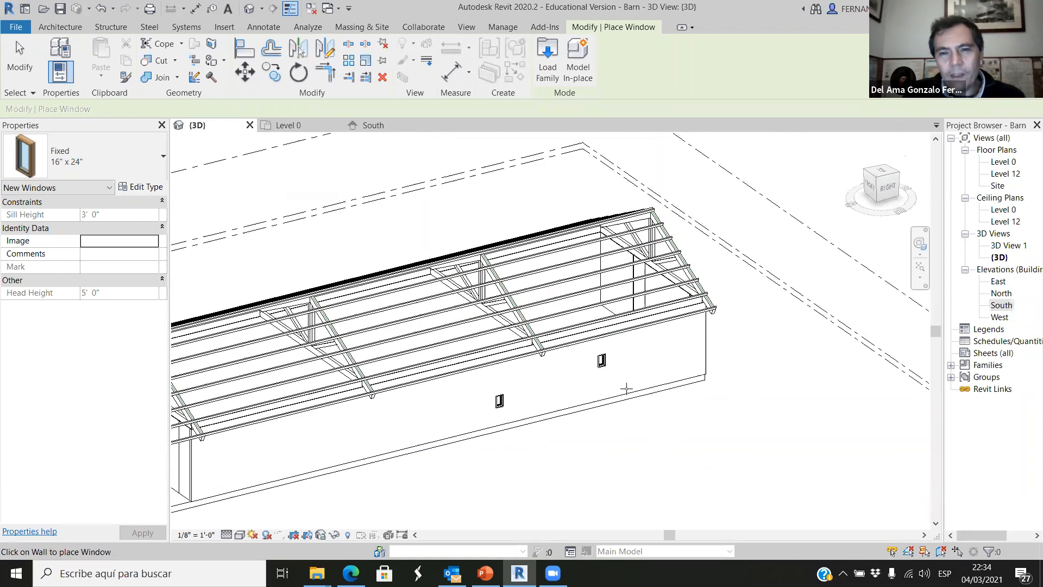
key("Escape")
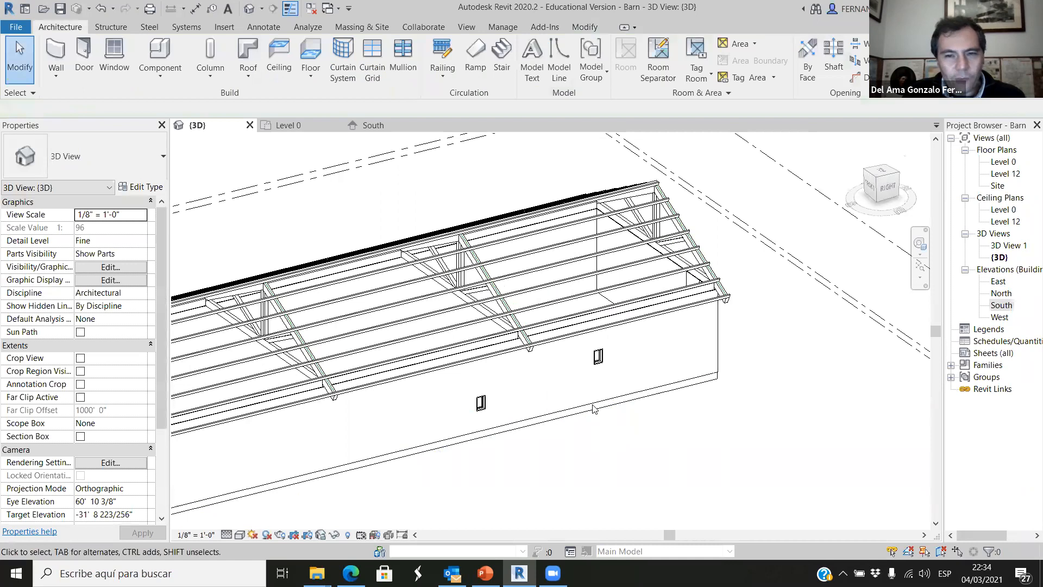
Delete both Fixed 16" x 24" windows from the long side wall.
left_click(598, 357)
key("Delete")
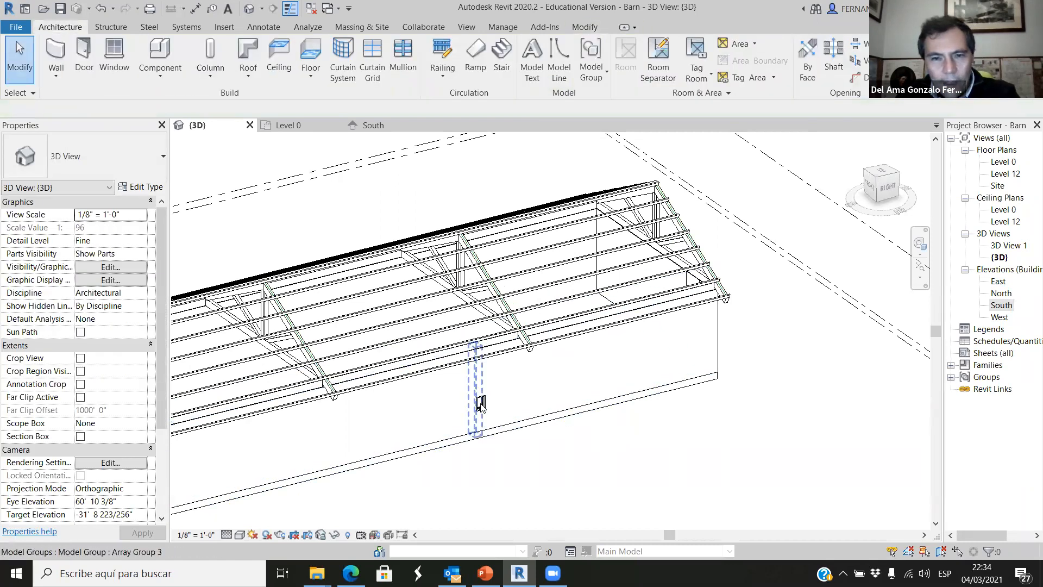
left_click(480, 432)
left_click(494, 457)
scroll(484, 407, "up", 2)
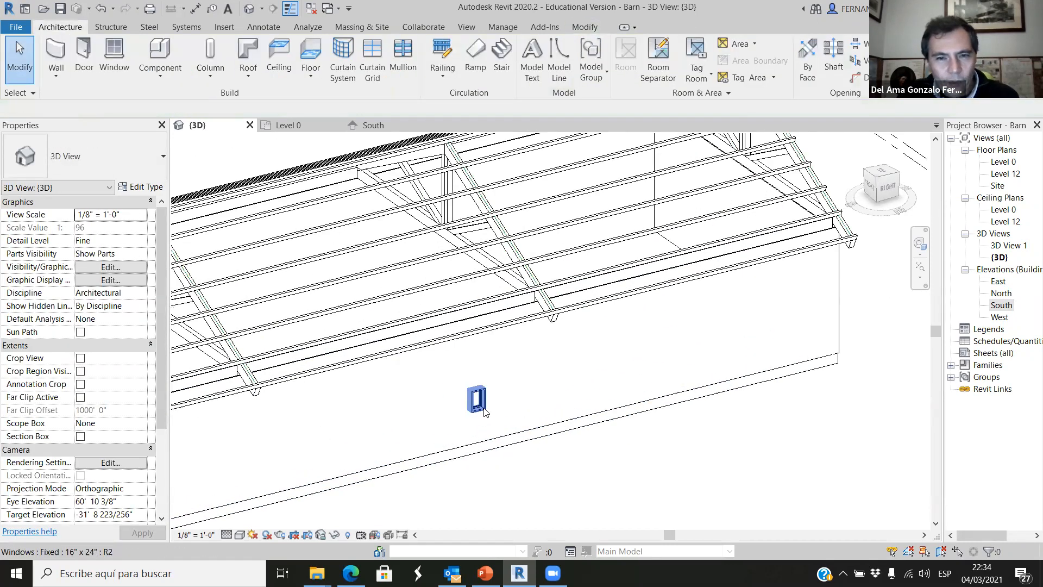
left_click(482, 408)
key("Delete")
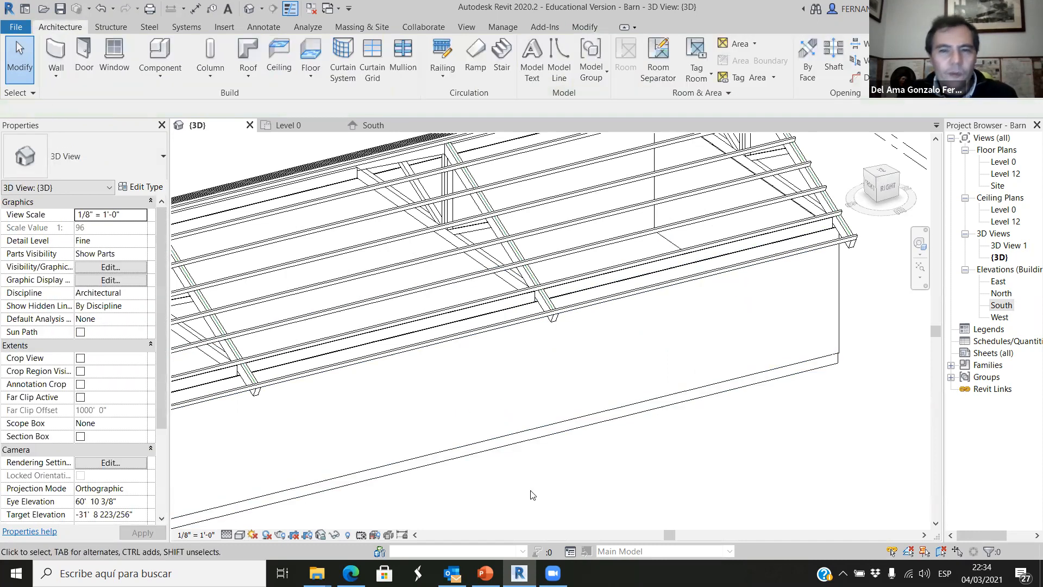
Examine the wall studs in the Level 0 floor plan and the horizontal beam above the studs in the South elevation.
scroll(542, 439, "down", 3)
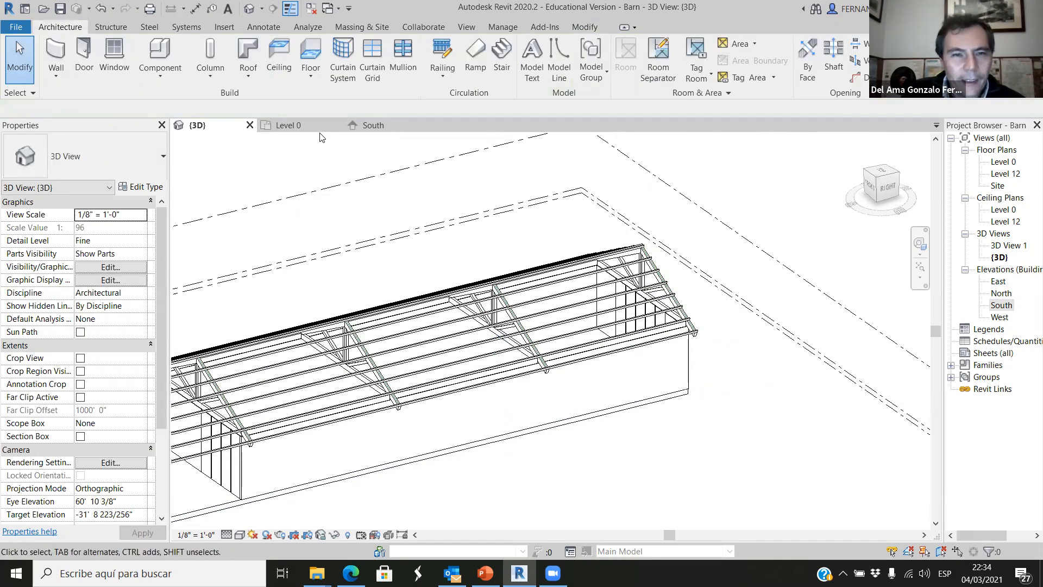
left_click(303, 125)
scroll(551, 366, "up", 5)
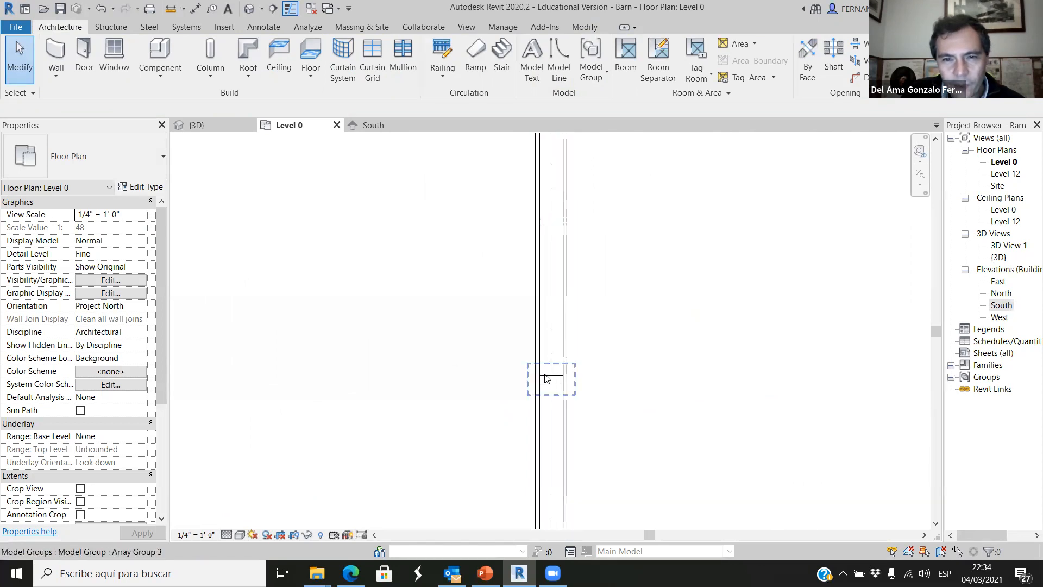
scroll(532, 340, "down", 5)
scroll(530, 340, "down", 2)
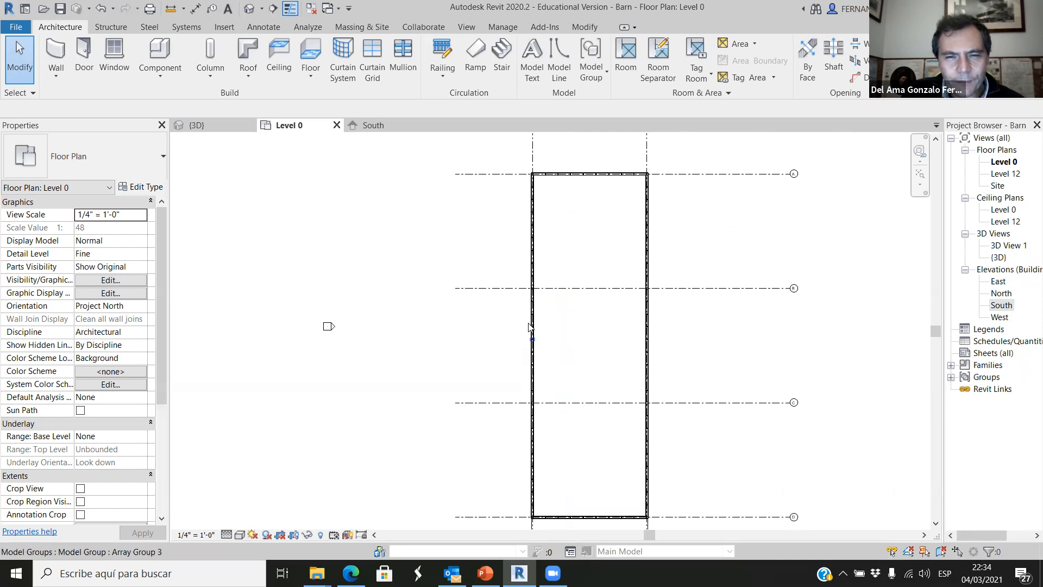
left_click(373, 125)
scroll(481, 303, "up", 1)
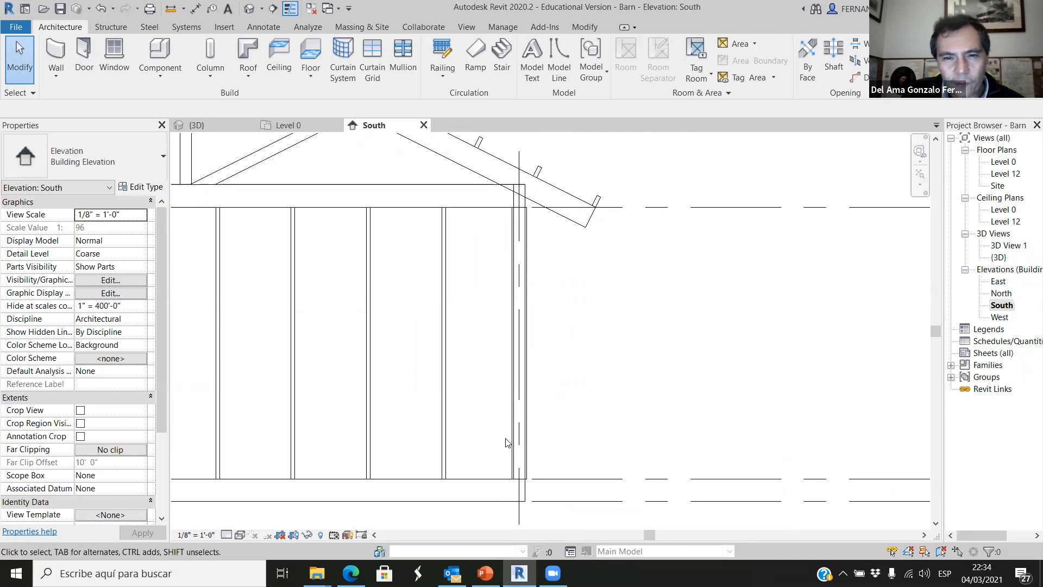
left_click(478, 204)
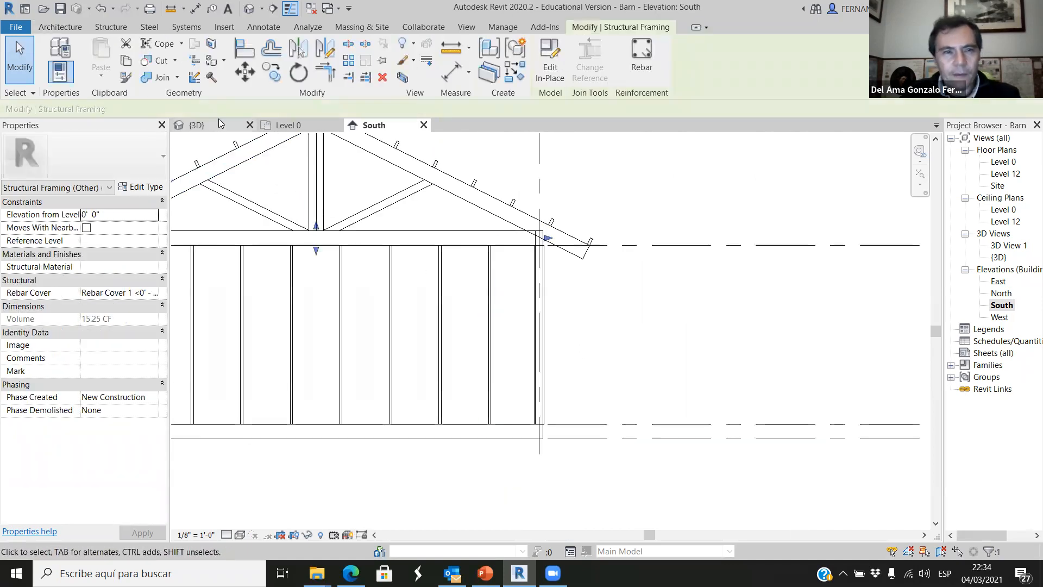
Return to the 3D view and inspect the eave beam above the long side wall and how the studs meet it.
left_click(197, 125)
middle_click_drag(360, 530, 434, 502, "shift")
scroll(247, 455, "up", 3)
scroll(257, 389, "up", 2)
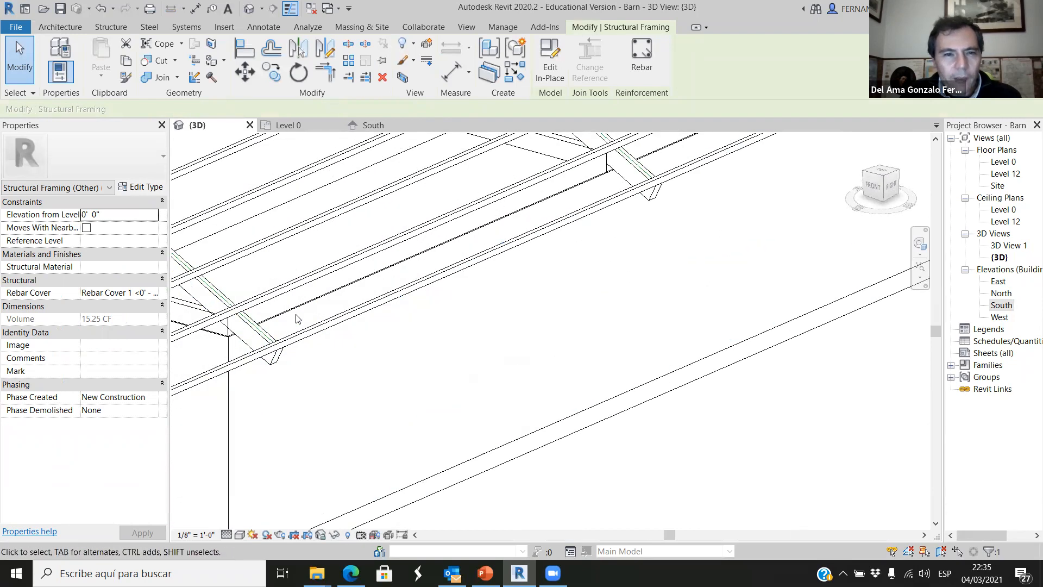
left_click(300, 304)
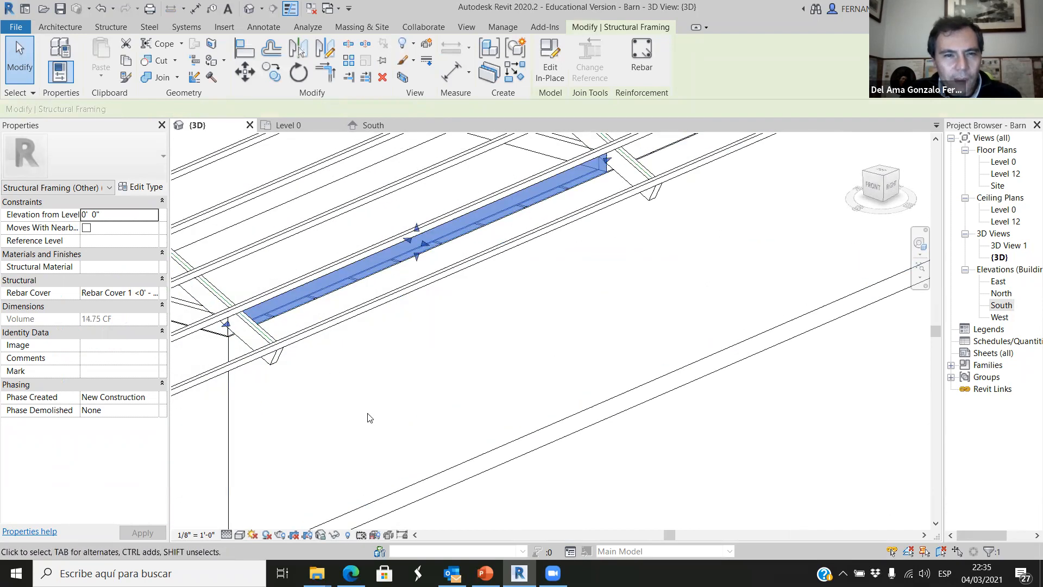
scroll(536, 363, "down", 2)
scroll(377, 479, "up", 2)
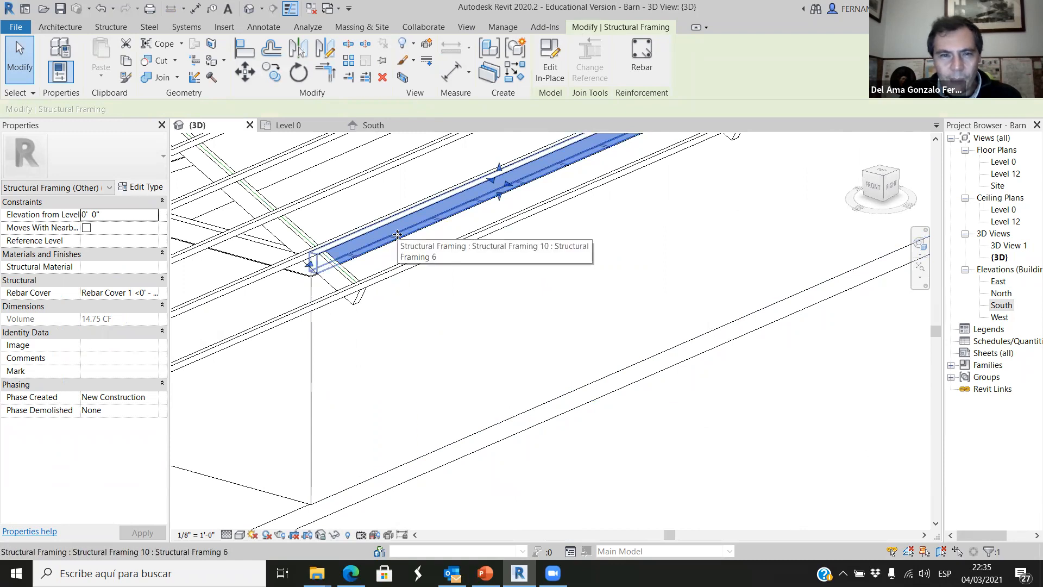
left_click(493, 468)
scroll(487, 467, "down", 1)
scroll(487, 466, "down", 4)
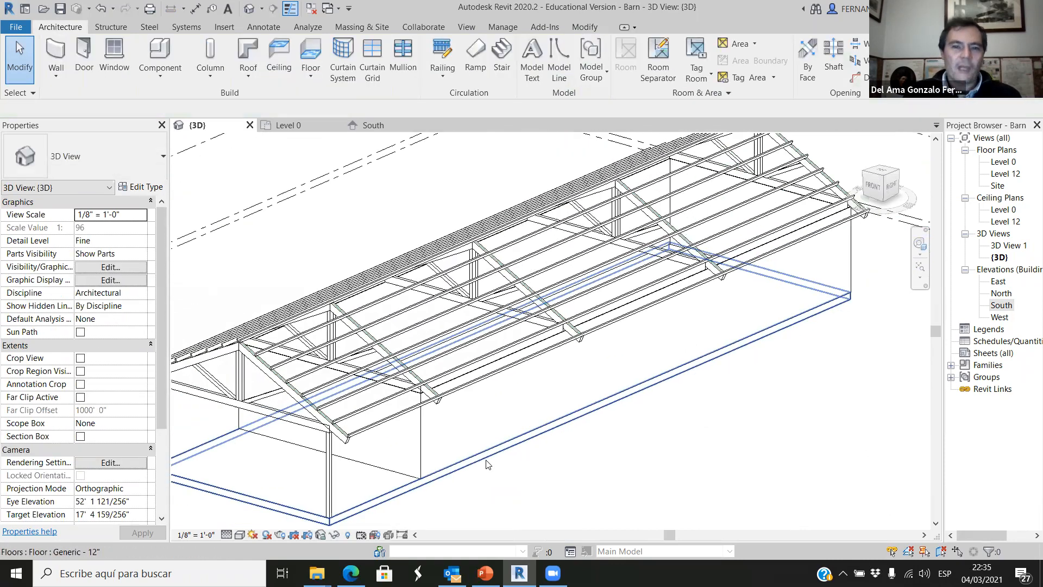
scroll(422, 379, "up", 3)
scroll(422, 379, "down", 3)
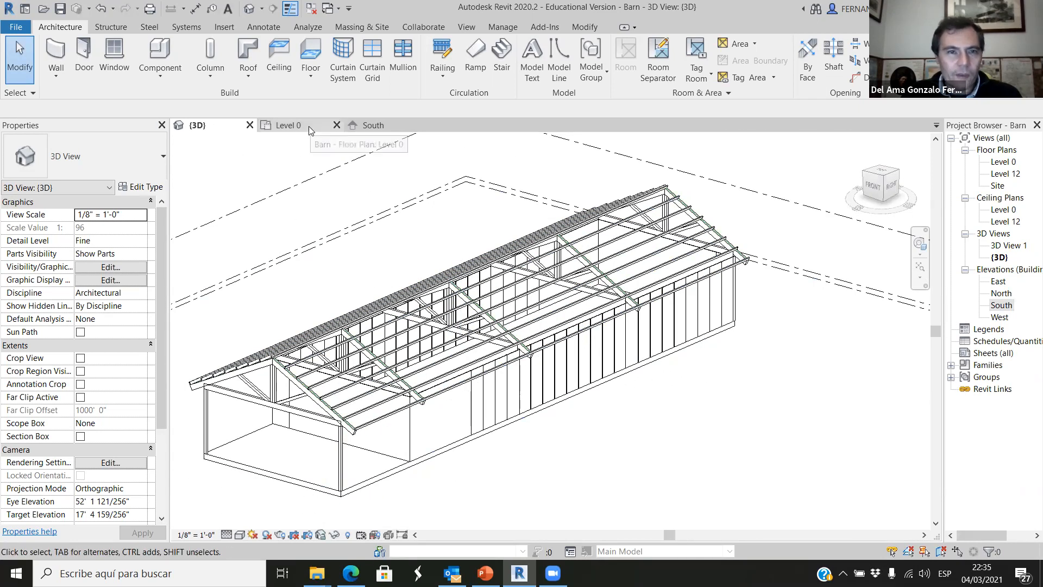
Open the Level 0 floor plan at the corner where the end wall meets the long side wall.
left_click(287, 125)
scroll(690, 184, "up", 5)
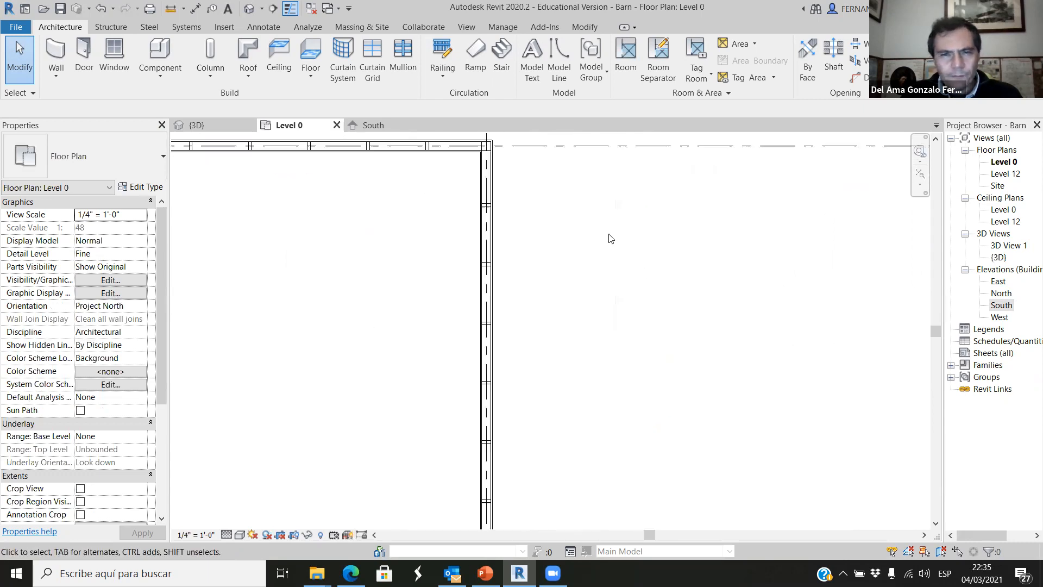
left_click(112, 51)
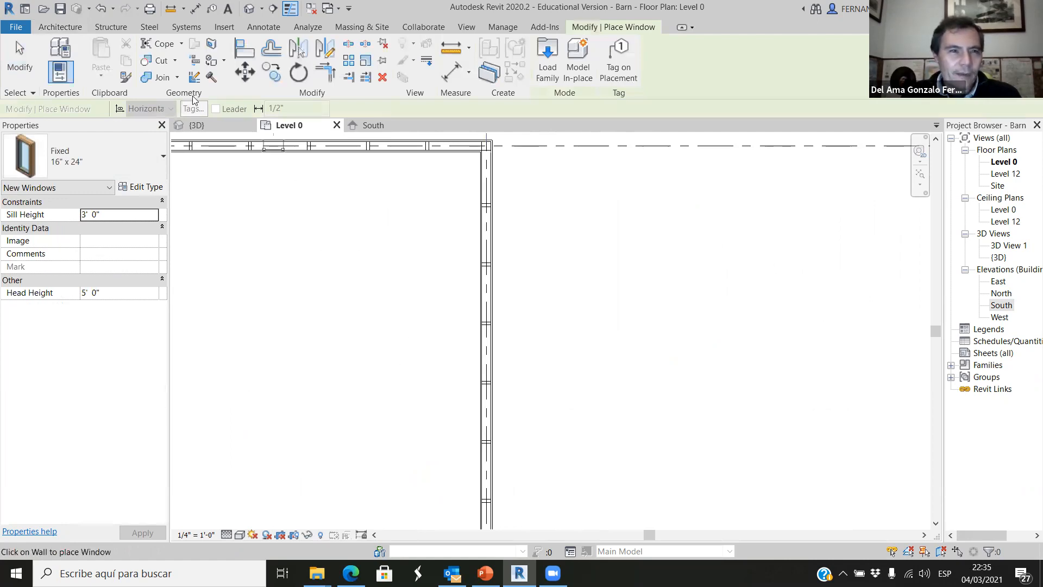
scroll(515, 228, "up", 5)
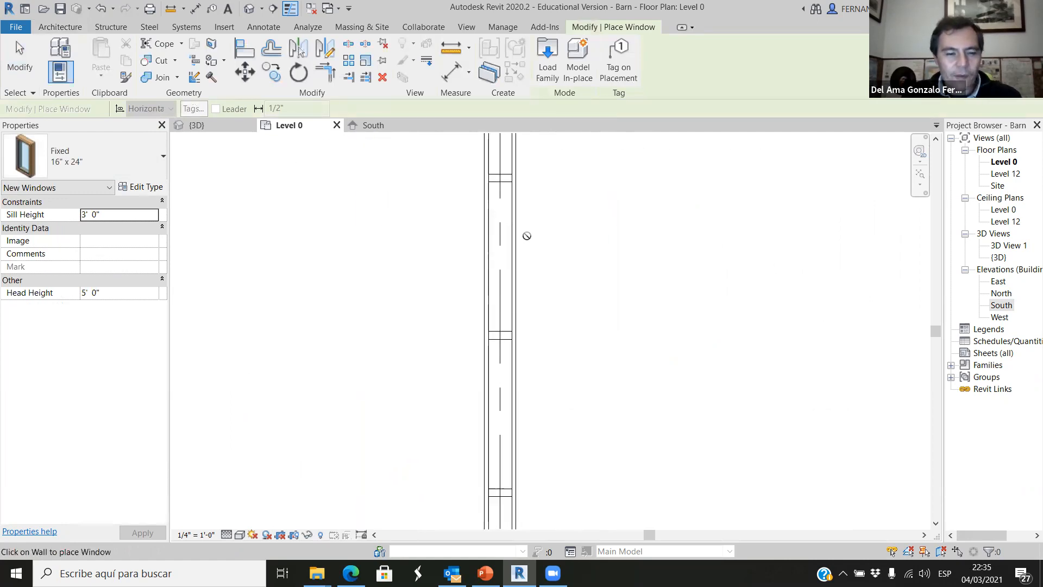
key("Escape")
key("Escape")
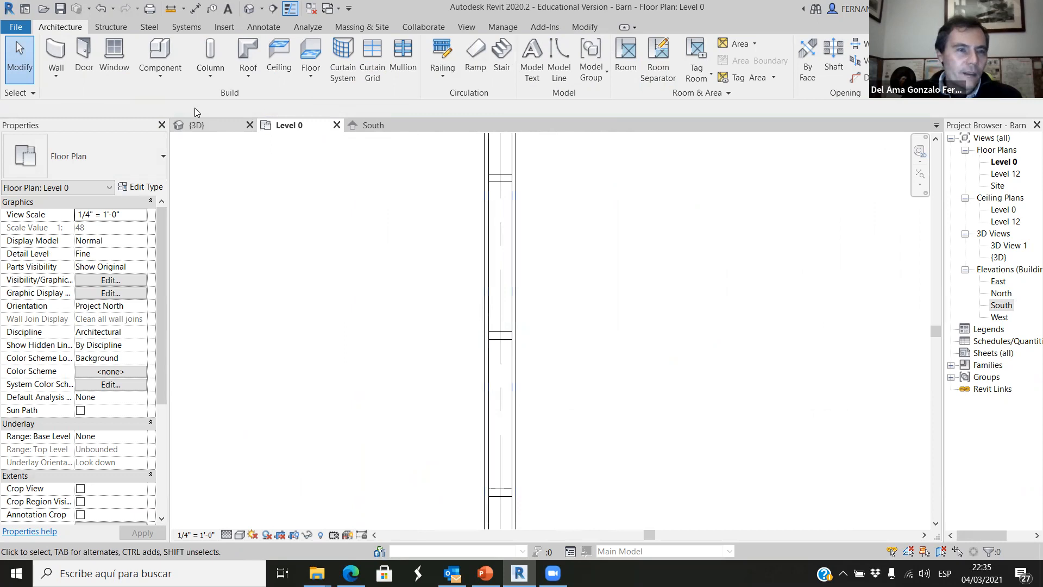
Add an aligned dimension between the facing sides of two neighbouring studs in the long wall, placed outside the wall.
left_click(258, 29)
left_click(57, 54)
scroll(522, 190, "up", 3)
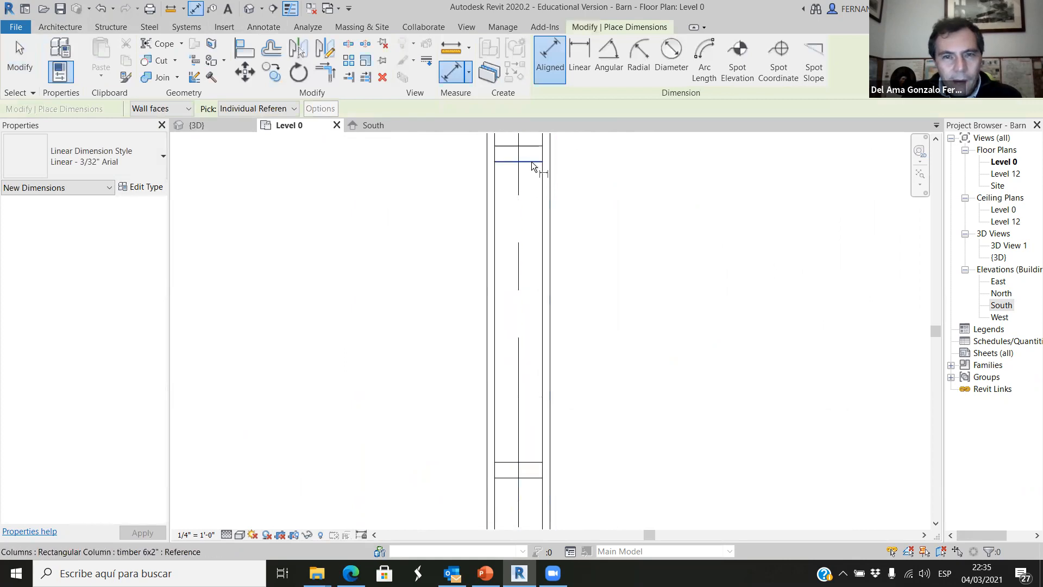
left_click(534, 165)
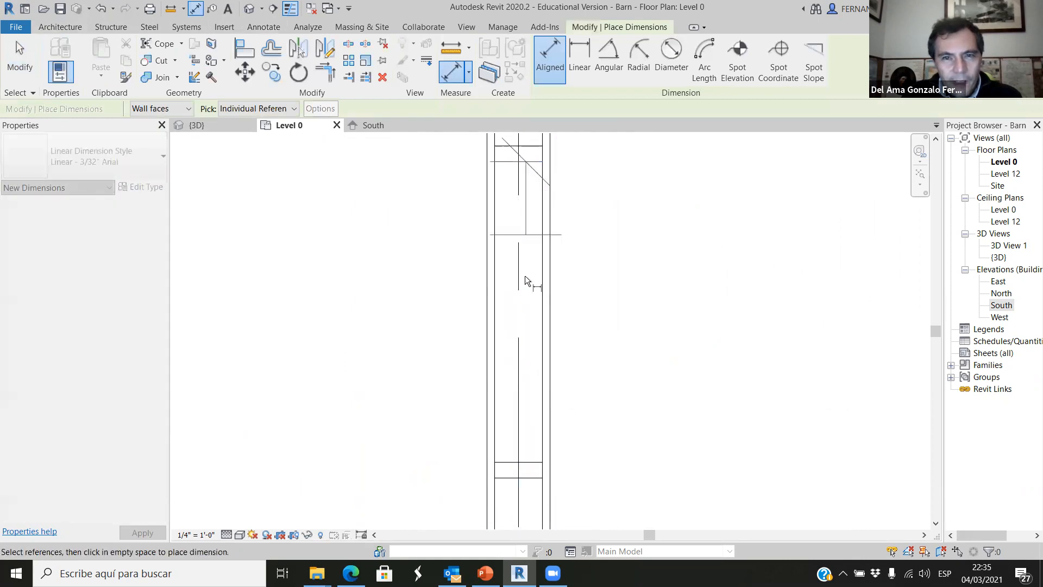
left_click(529, 462)
scroll(557, 421, "down", 2)
left_click(652, 400)
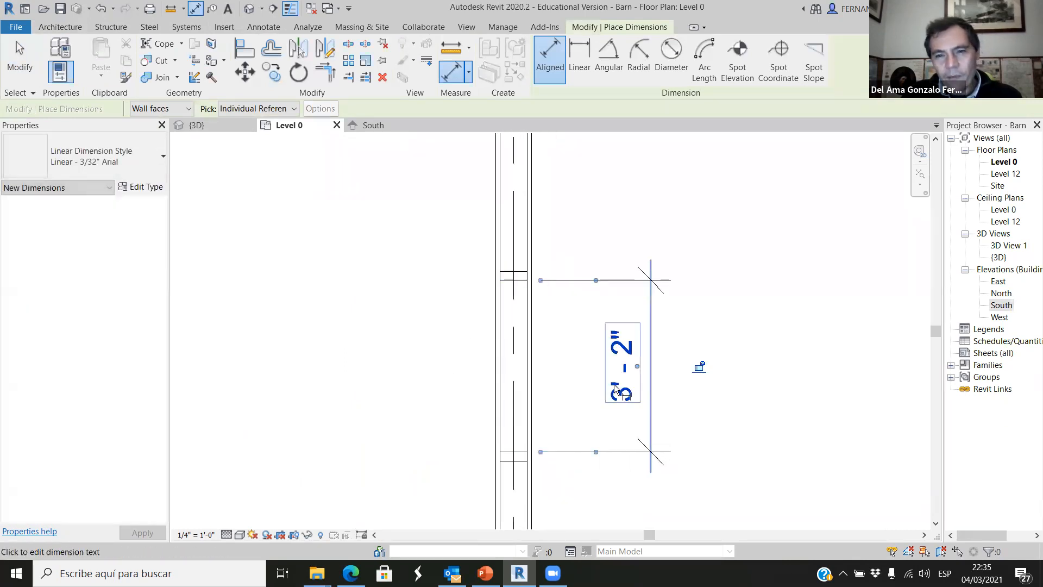
key("Escape")
scroll(646, 369, "down", 2)
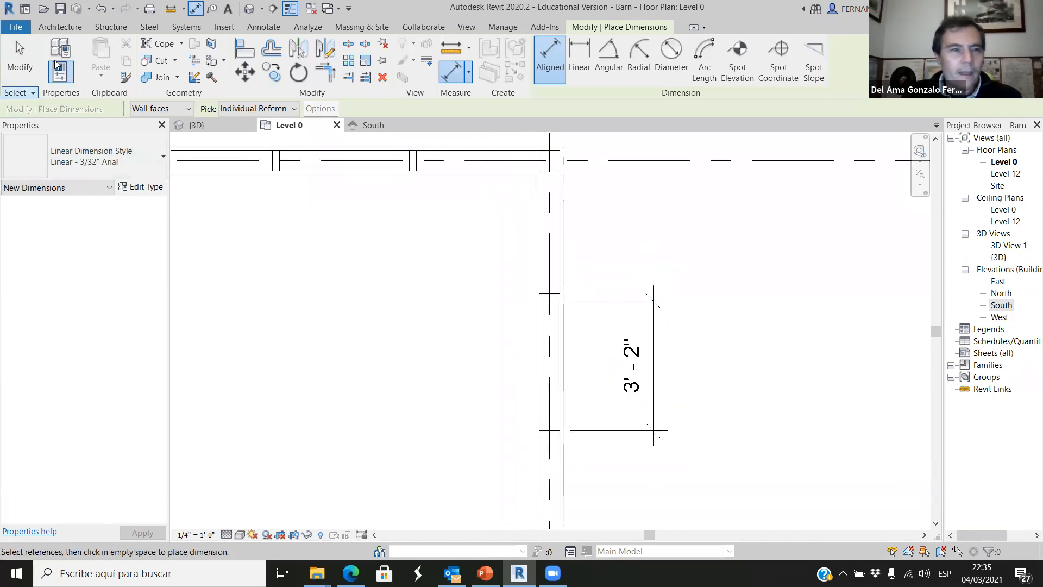
Start placing a window and duplicate the Fixed 16" x 24" type under the name window 3'2" x 12'.
left_click(64, 26)
left_click(113, 54)
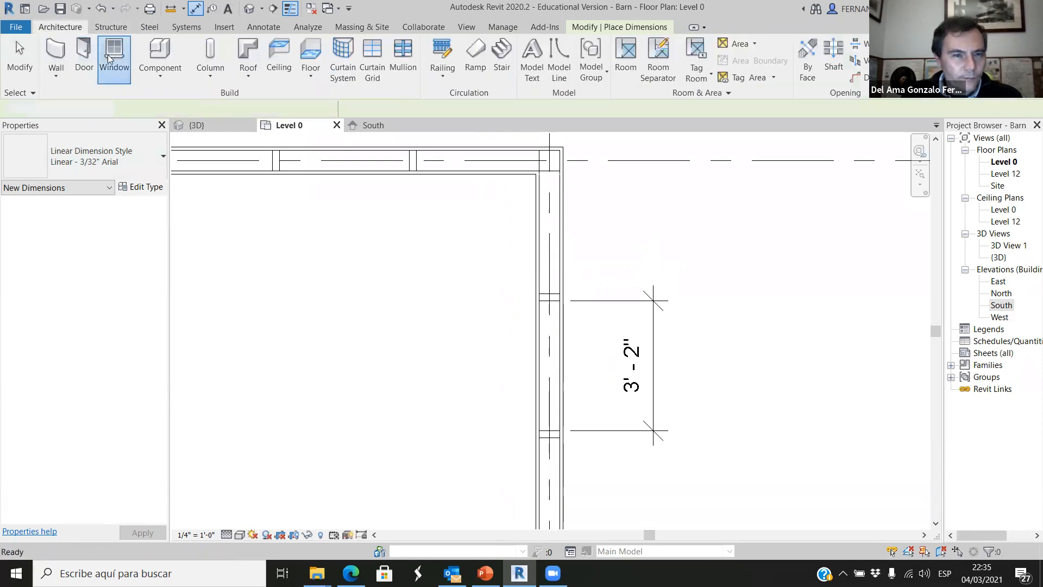
left_click(144, 188)
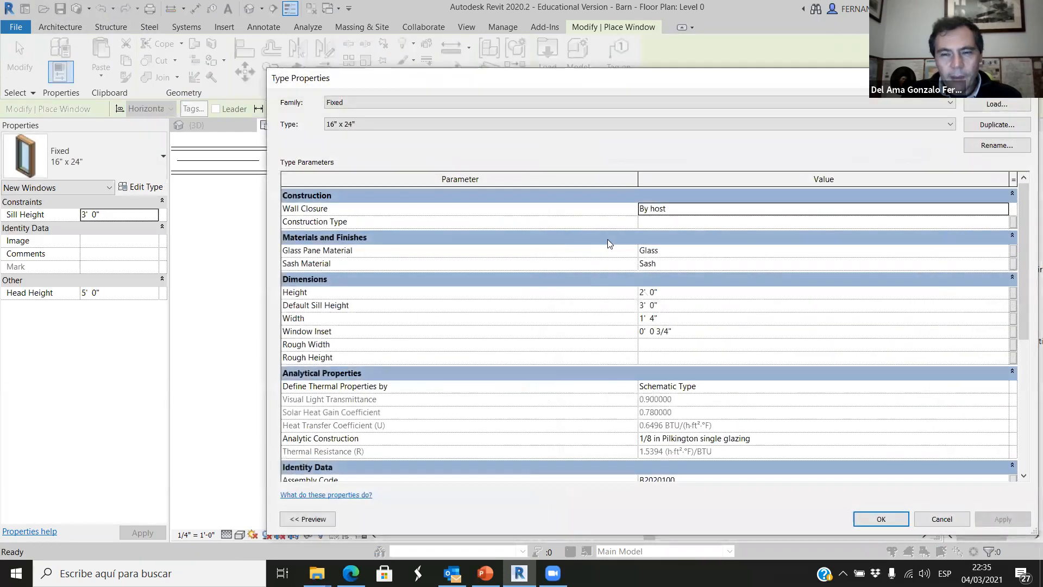
left_click(996, 125)
left_click(233, 214)
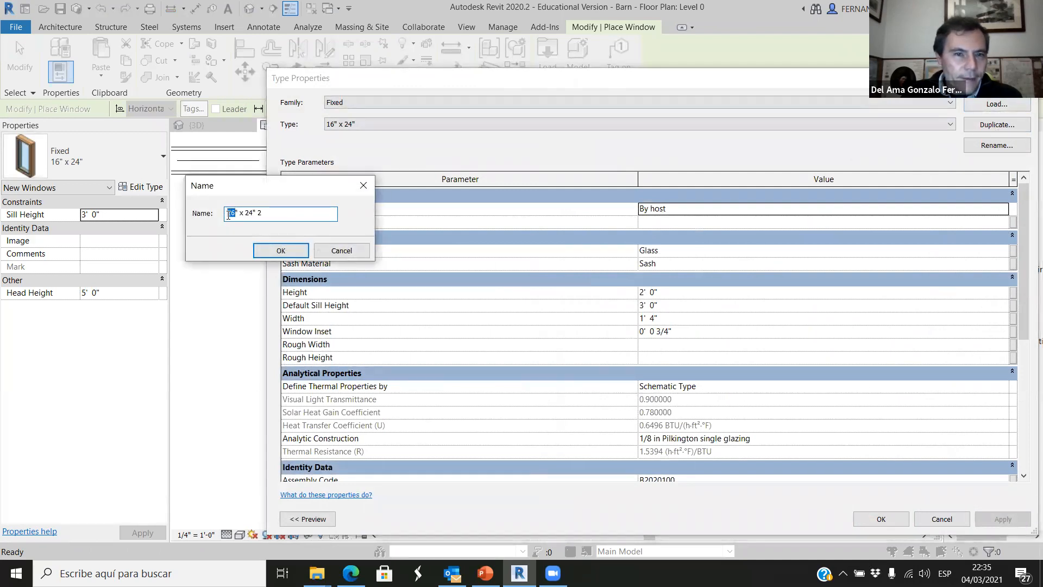
type("3")
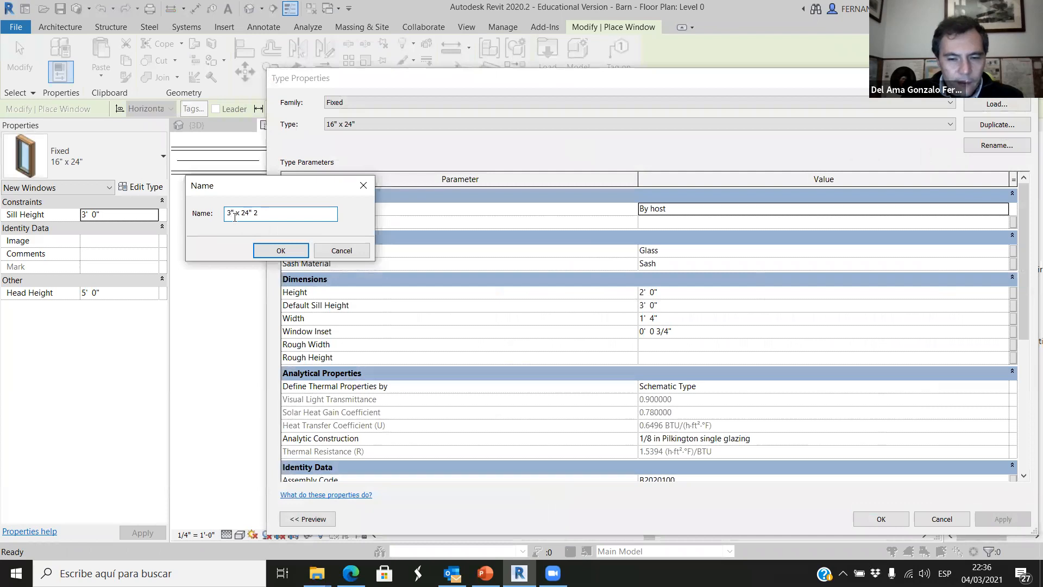
type("'2\" x ")
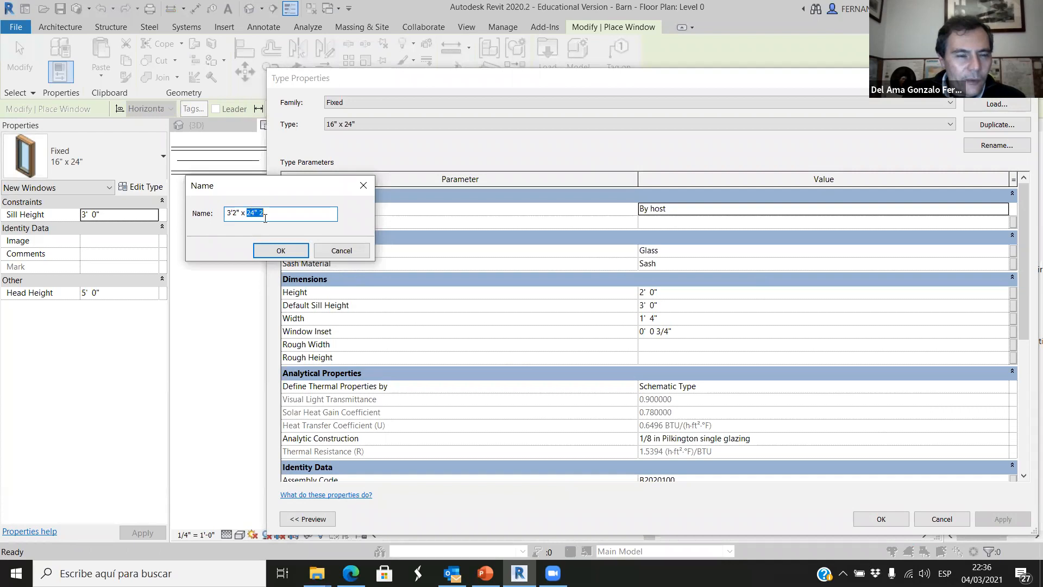
type("12")
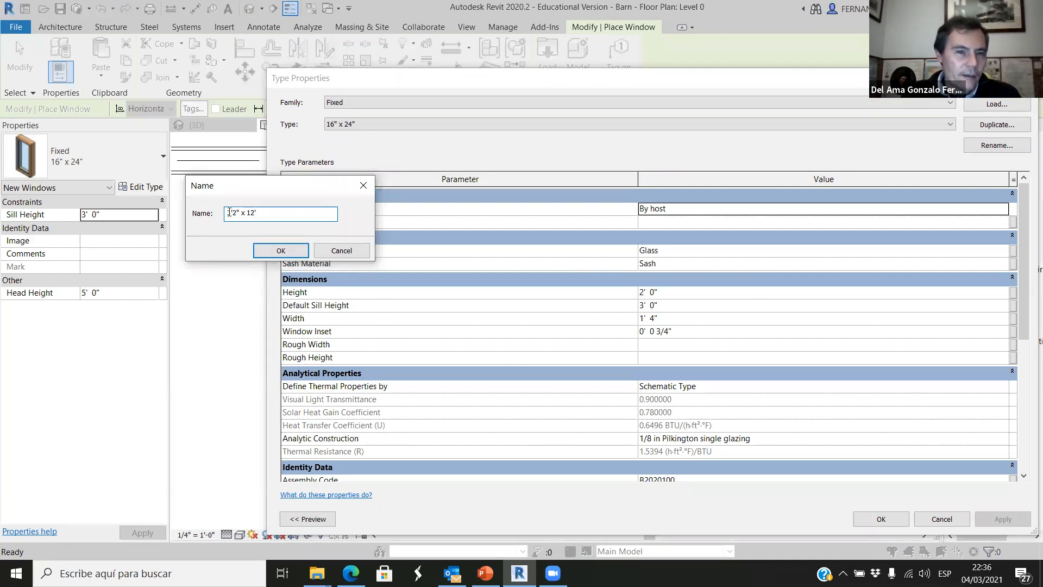
type("window")
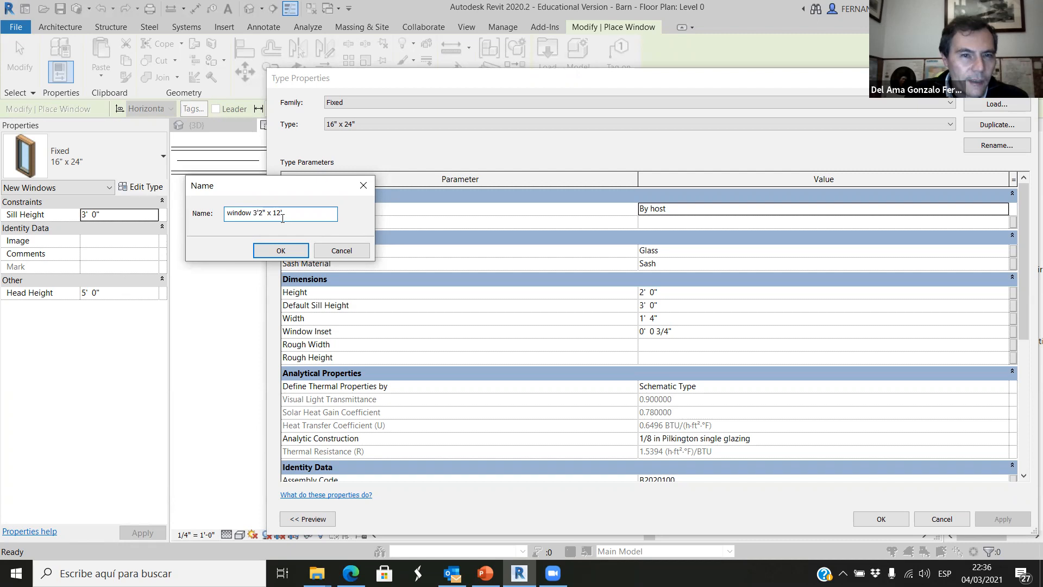
left_click(281, 251)
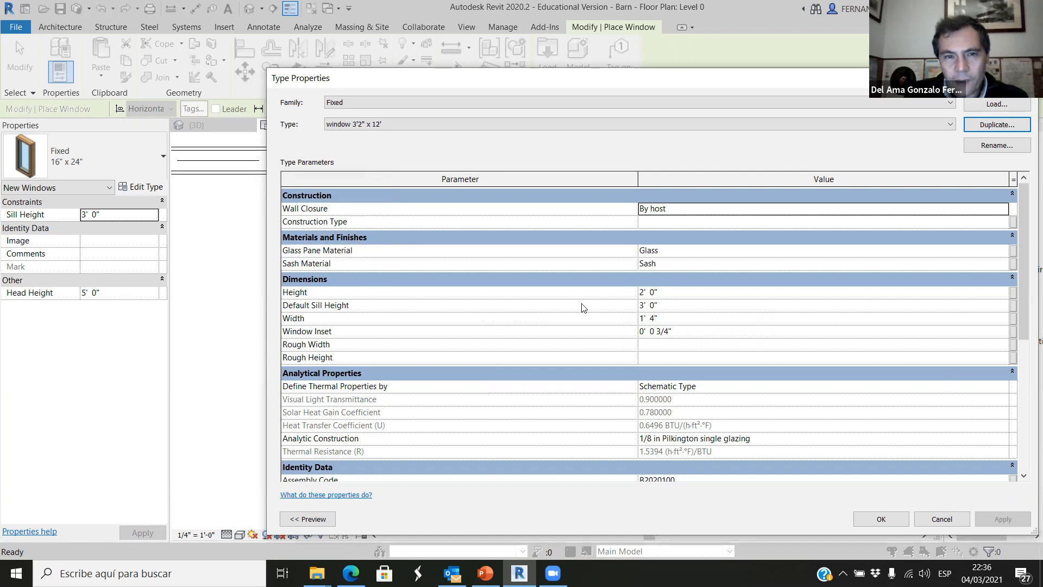
Set the new window type's height to 12' 0", width to 3' 2" and default sill height to 0' 0".
left_click(642, 293)
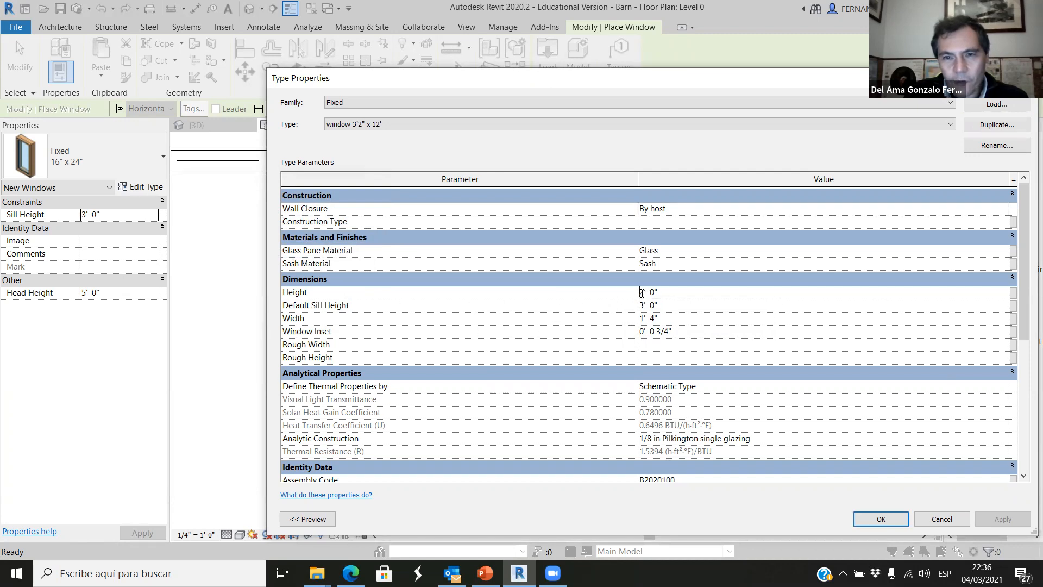
type("1")
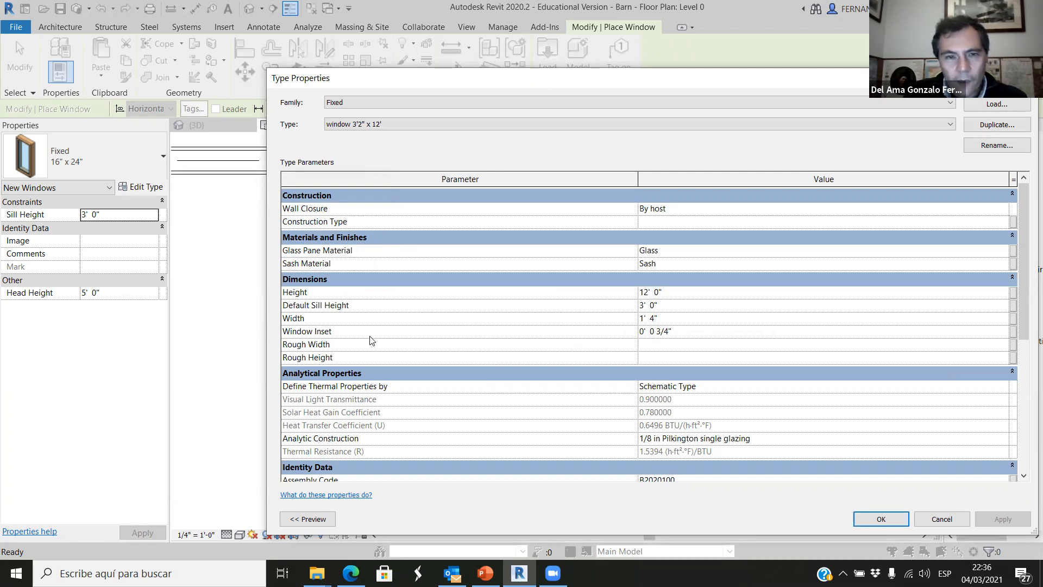
left_click(643, 318)
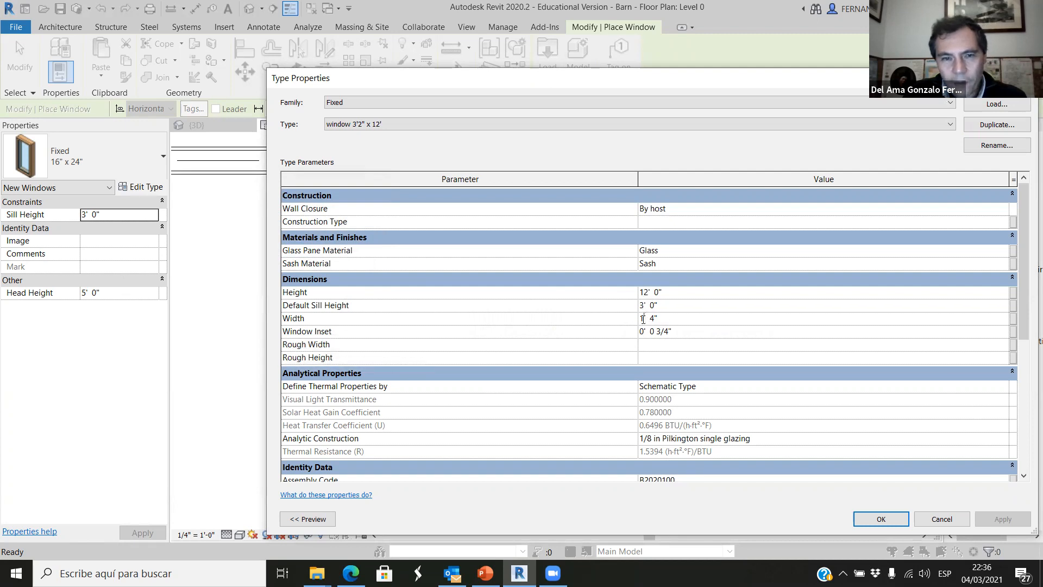
type("3' ")
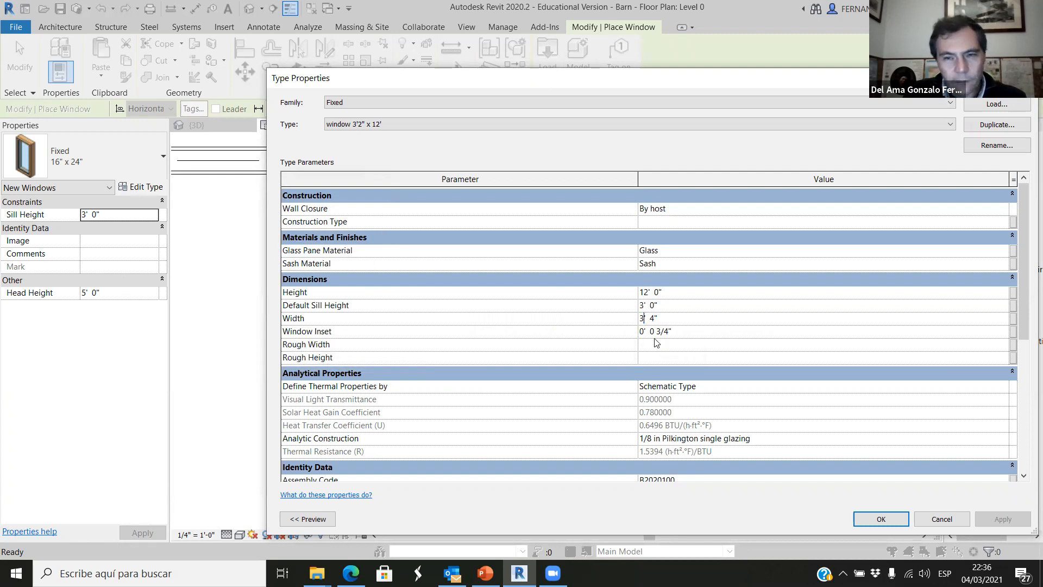
type("2")
key("Tab")
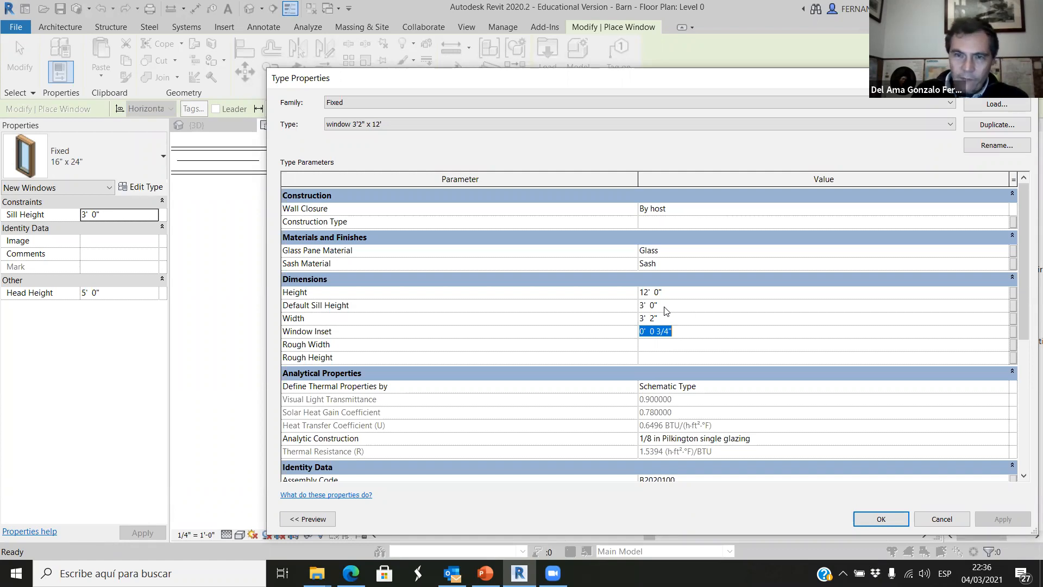
left_click(644, 305)
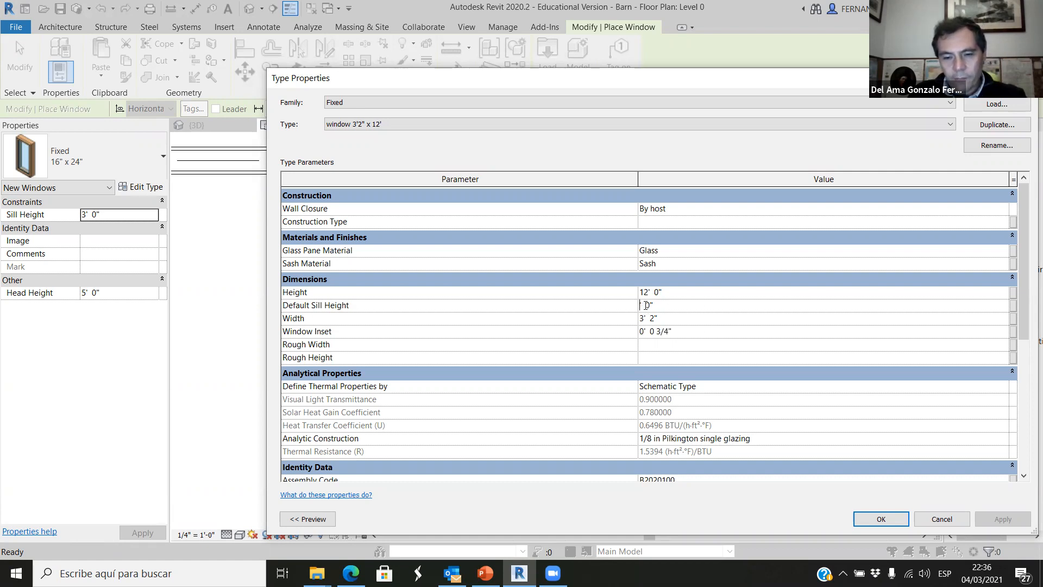
left_click(879, 520)
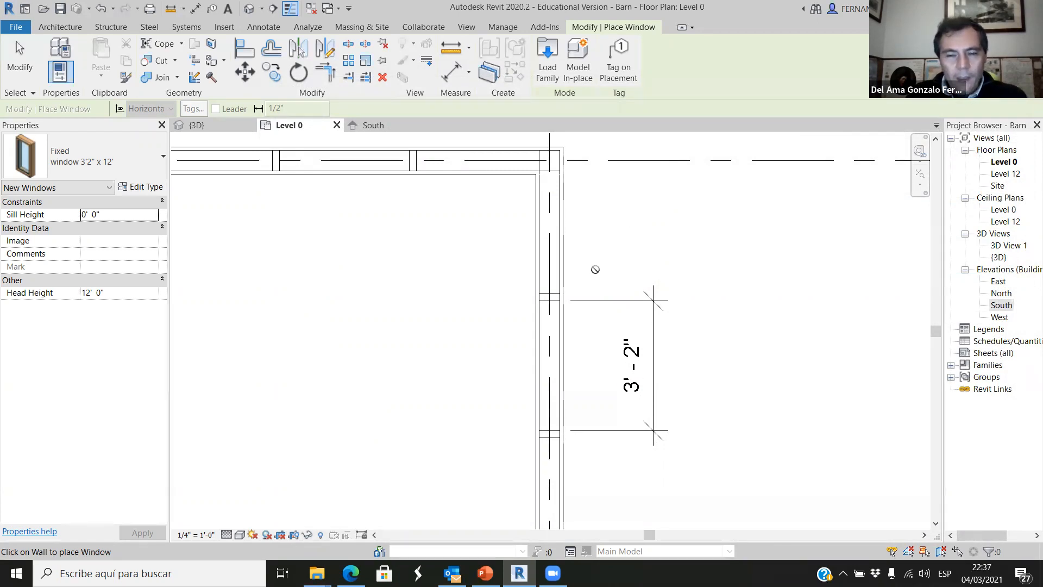
Place a window 3'2" x 12' in the long wall between the two dimensioned studs, its centre about 5'-0" from the corner.
scroll(595, 269, "down", 2)
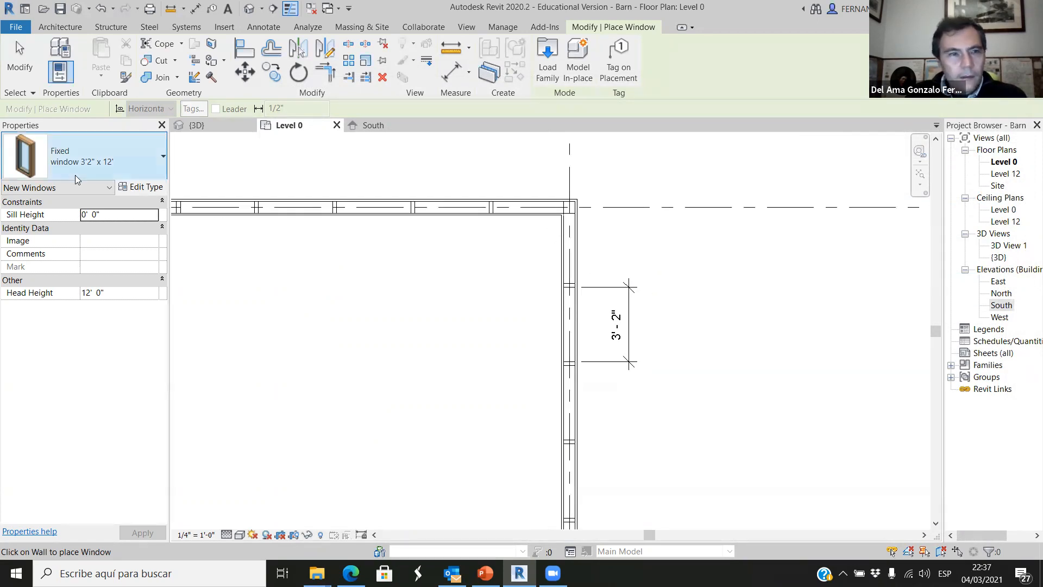
left_click(152, 157)
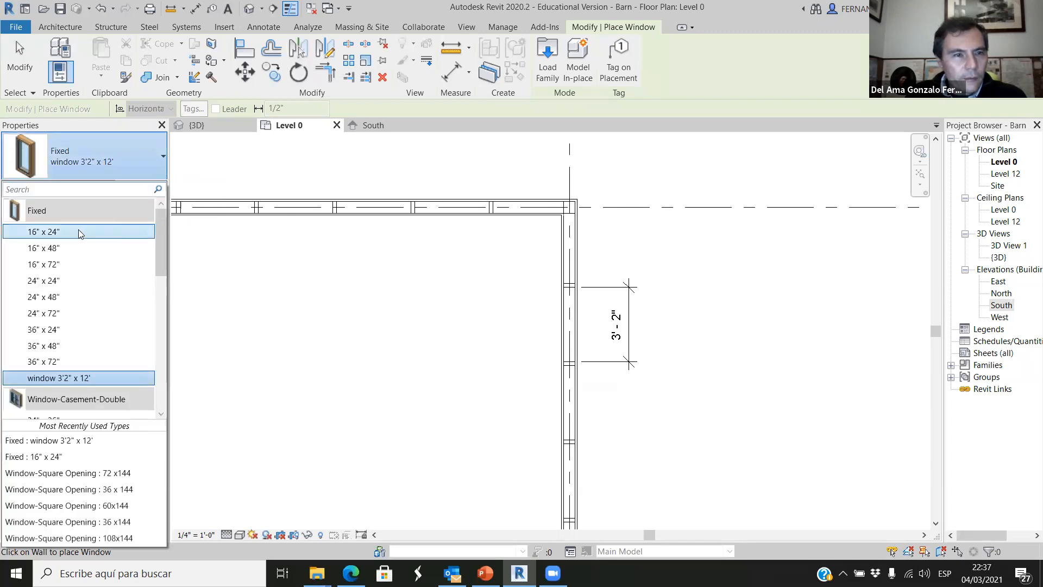
left_click(70, 378)
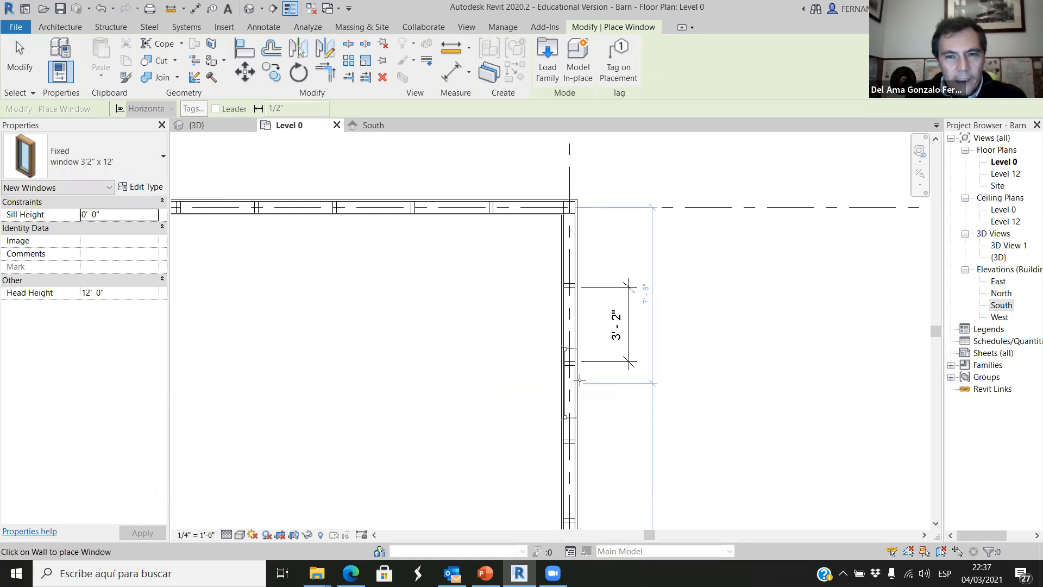
scroll(738, 307, "up", 3)
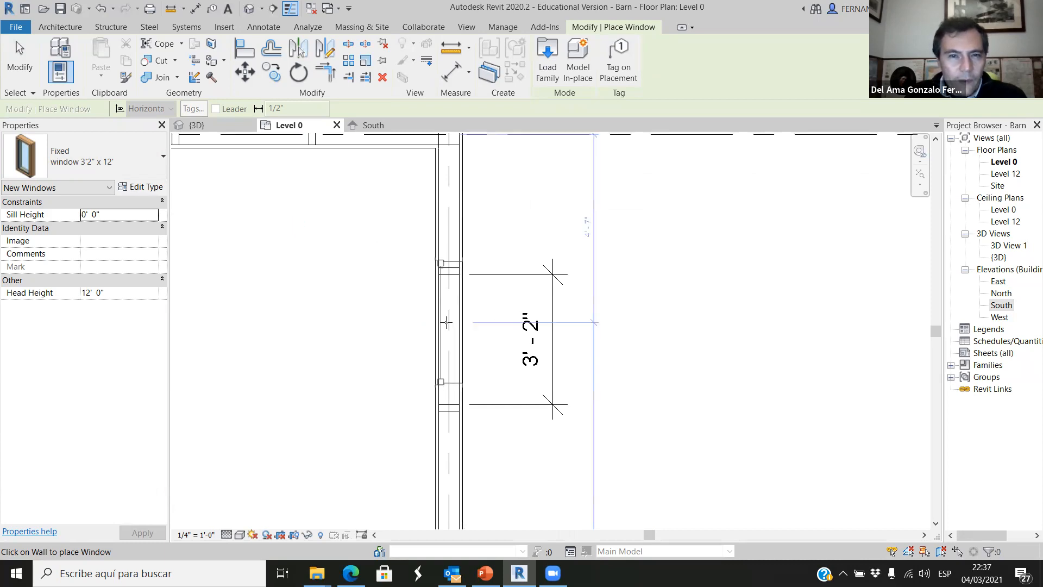
scroll(446, 322, "up", 2)
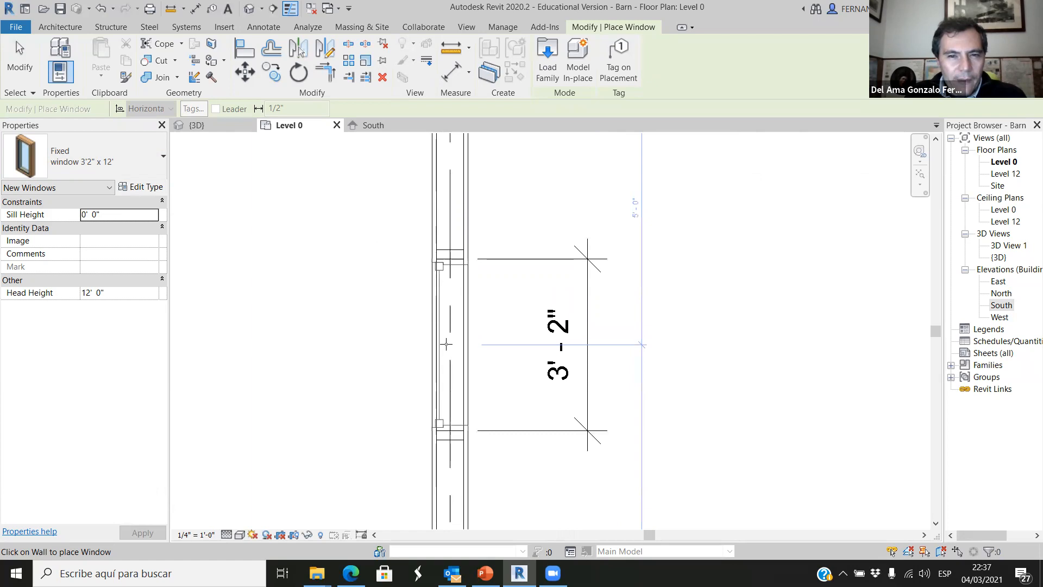
left_click(446, 344)
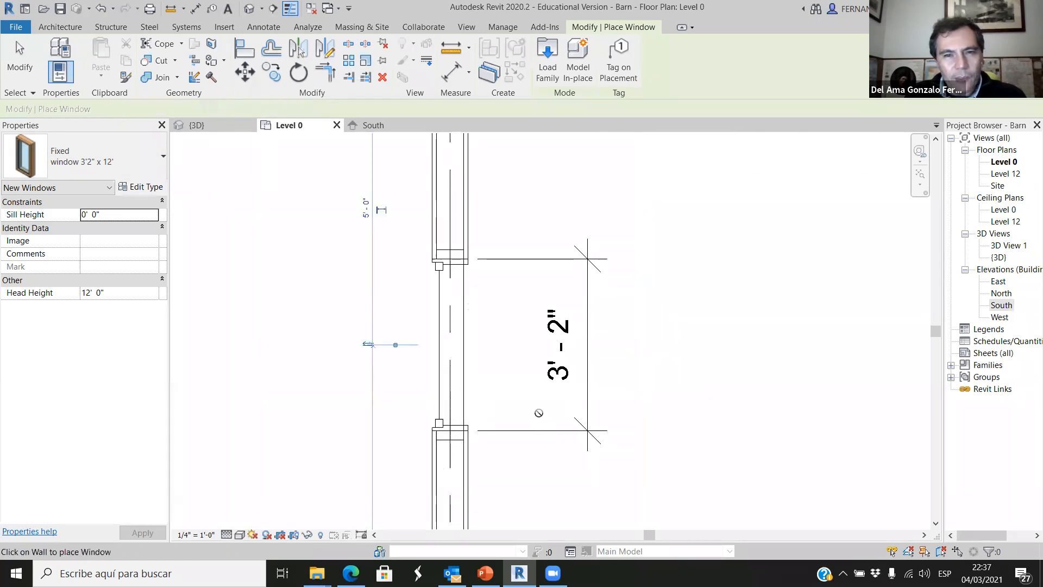
End window placement and inspect the new window's frame and sill on the long wall in the 3D view.
scroll(688, 314, "down", 2)
scroll(689, 316, "down", 1)
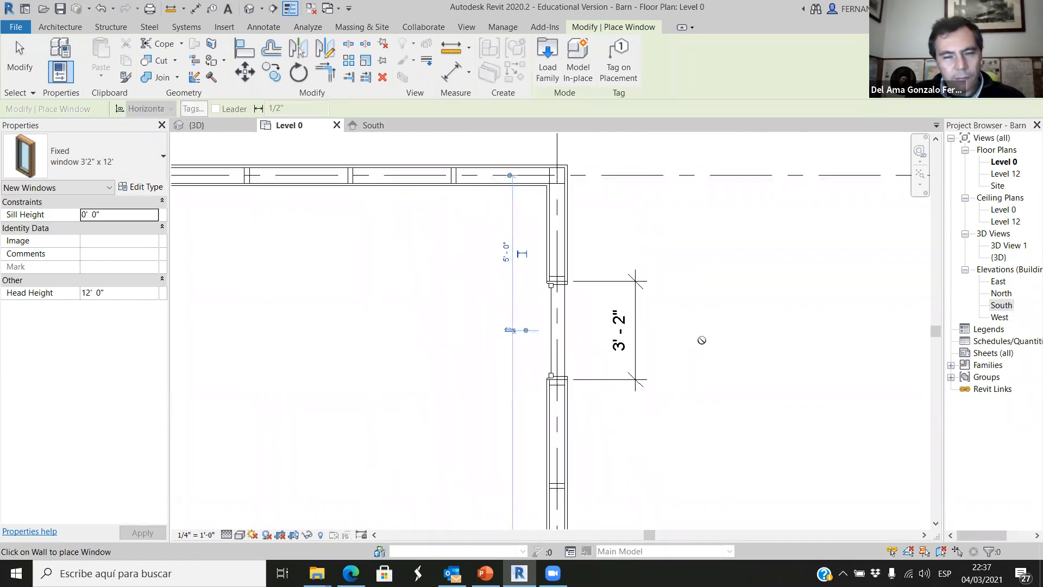
scroll(706, 302, "down", 2)
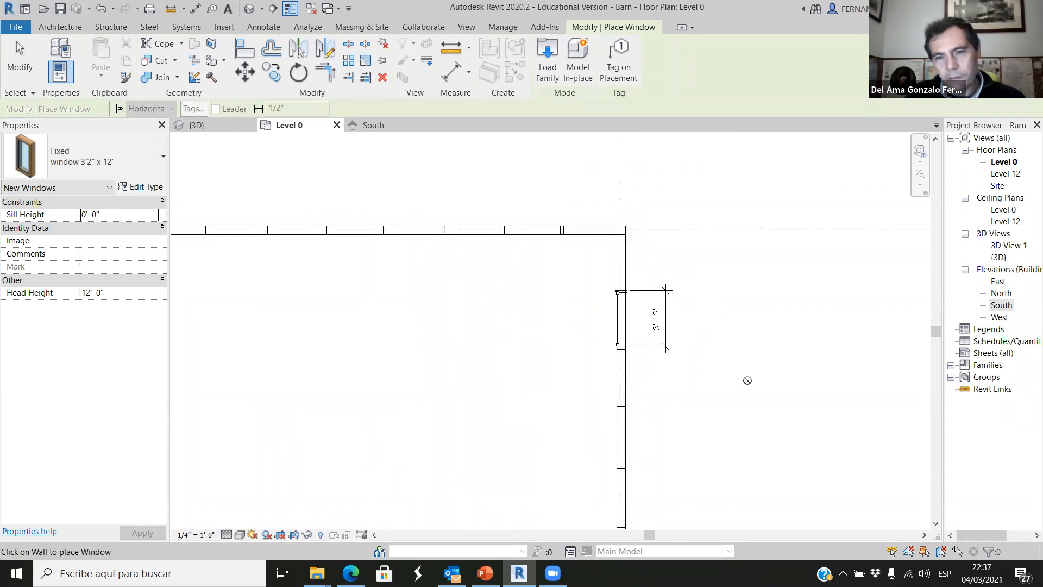
left_click(218, 130)
scroll(760, 337, "up", 4)
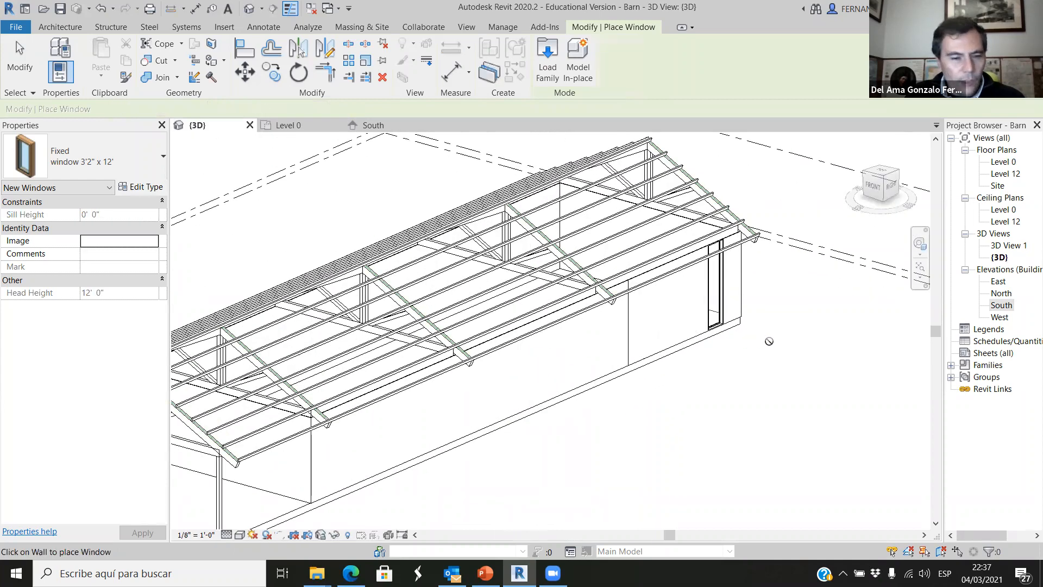
key("Escape")
middle_click_drag(757, 379, 699, 375, "shift")
scroll(700, 375, "down", 3)
scroll(698, 377, "up", 5)
scroll(698, 377, "down", 6)
scroll(659, 381, "up", 7)
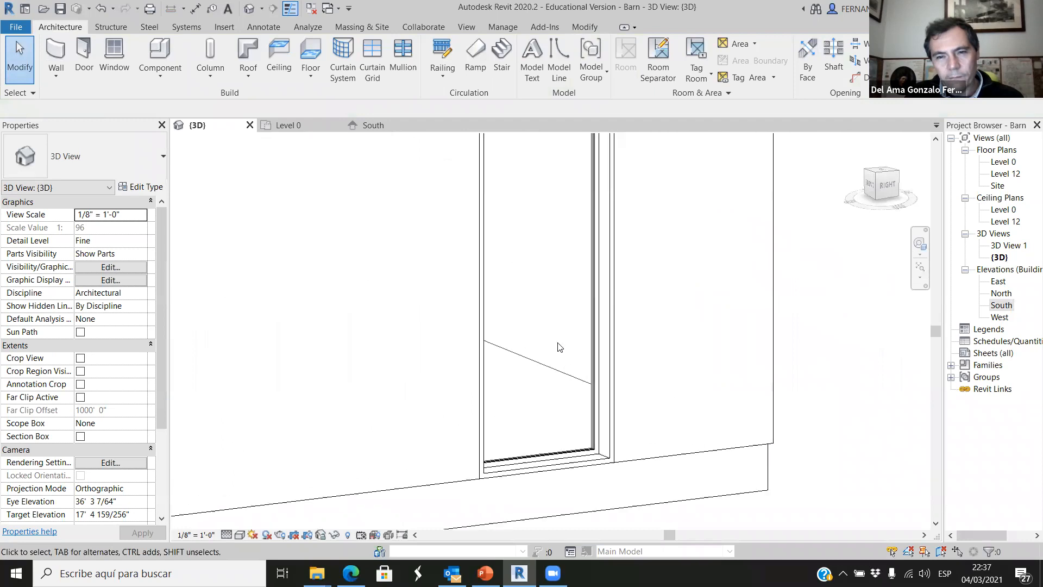
scroll(559, 346, "down", 2)
Return to the Level 0 floor plan and examine how both sides of the window frame meet the neighbouring studs.
left_click(288, 125)
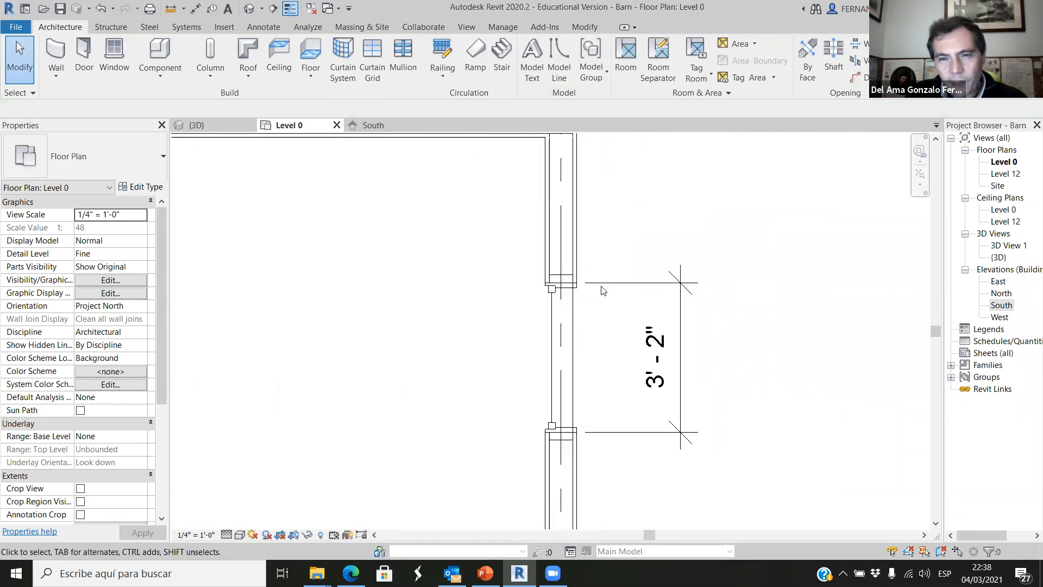
scroll(537, 273, "up", 5)
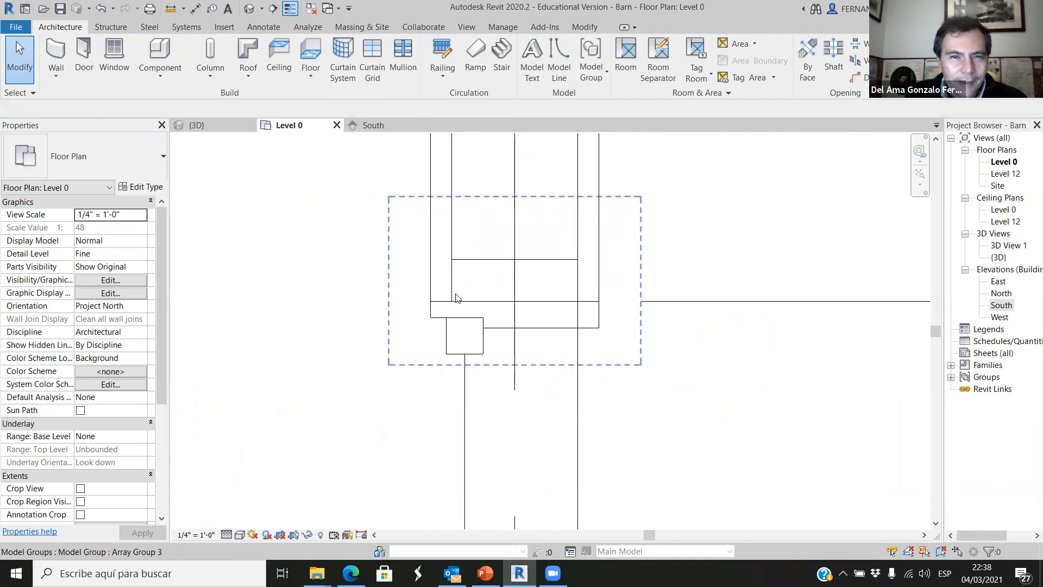
scroll(537, 351, "up", 4)
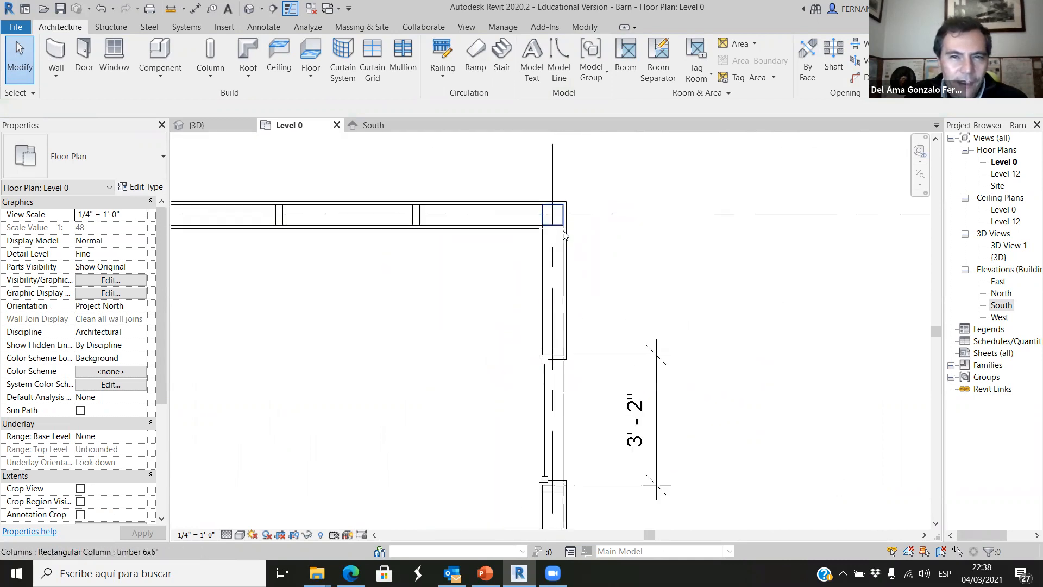
scroll(565, 235, "up", 2)
scroll(557, 226, "down", 3)
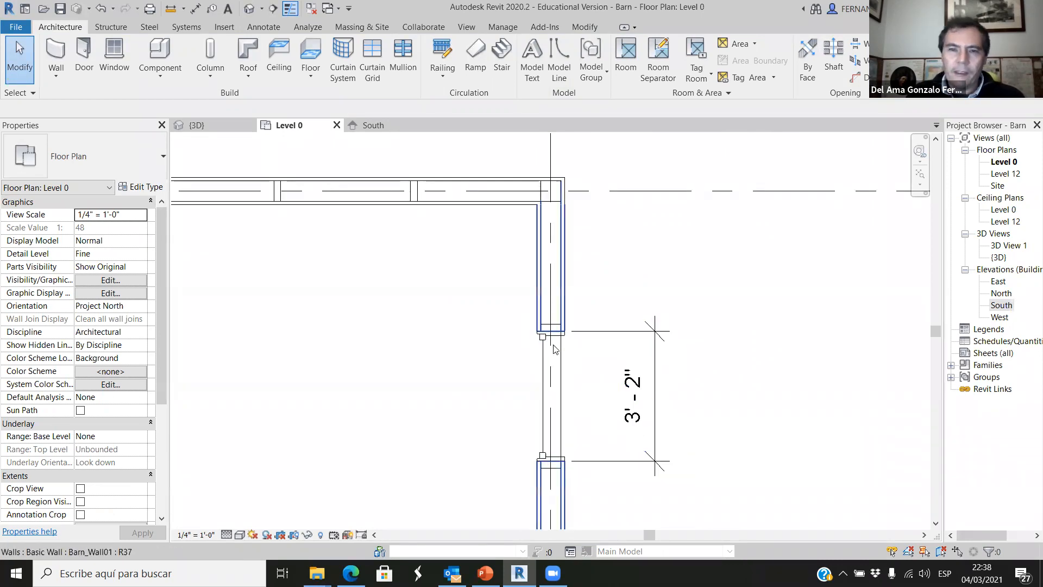
scroll(545, 341, "up", 3)
scroll(539, 320, "up", 4)
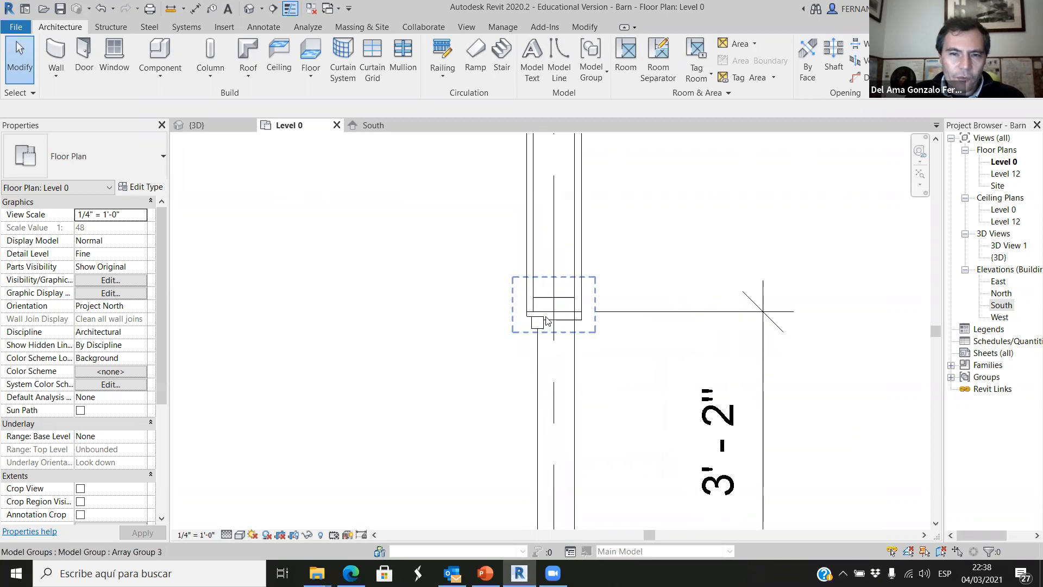
scroll(576, 277, "down", 3)
scroll(579, 292, "up", 2)
scroll(581, 325, "down", 2)
scroll(598, 247, "down", 2)
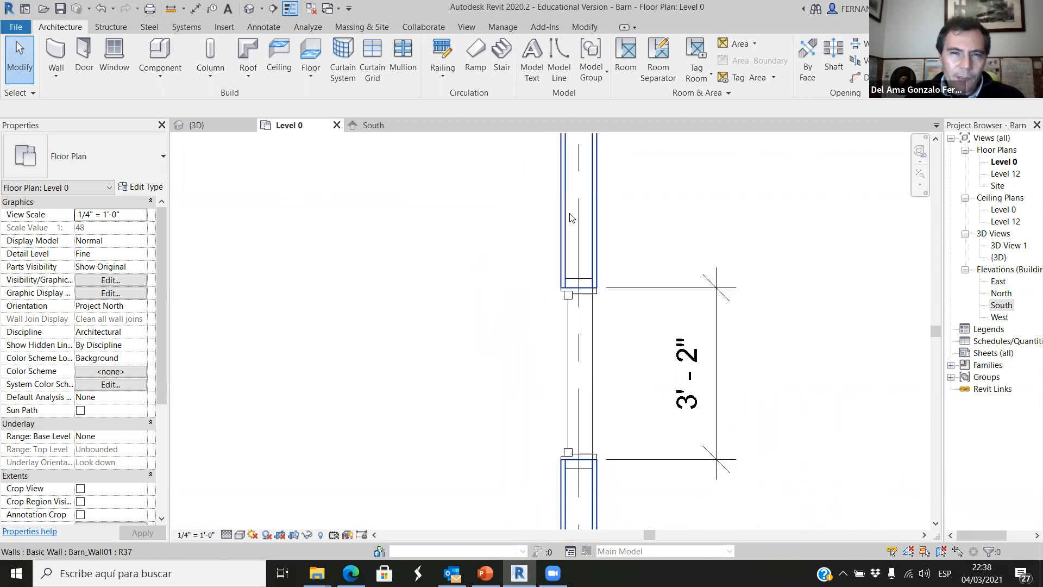
scroll(578, 210, "down", 2)
scroll(579, 206, "up", 3)
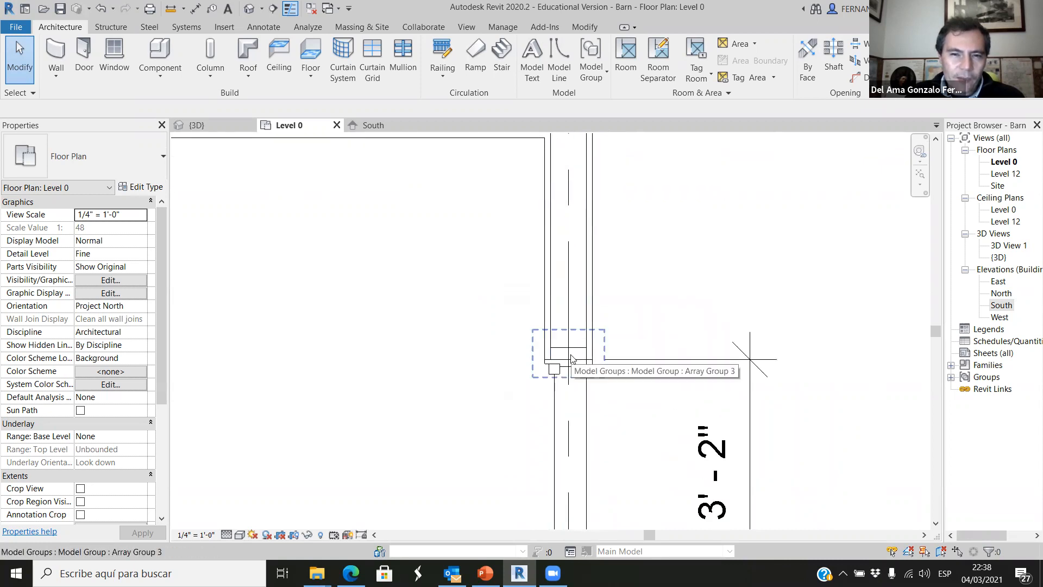
scroll(565, 381, "down", 4)
scroll(563, 427, "up", 2)
scroll(563, 423, "up", 2)
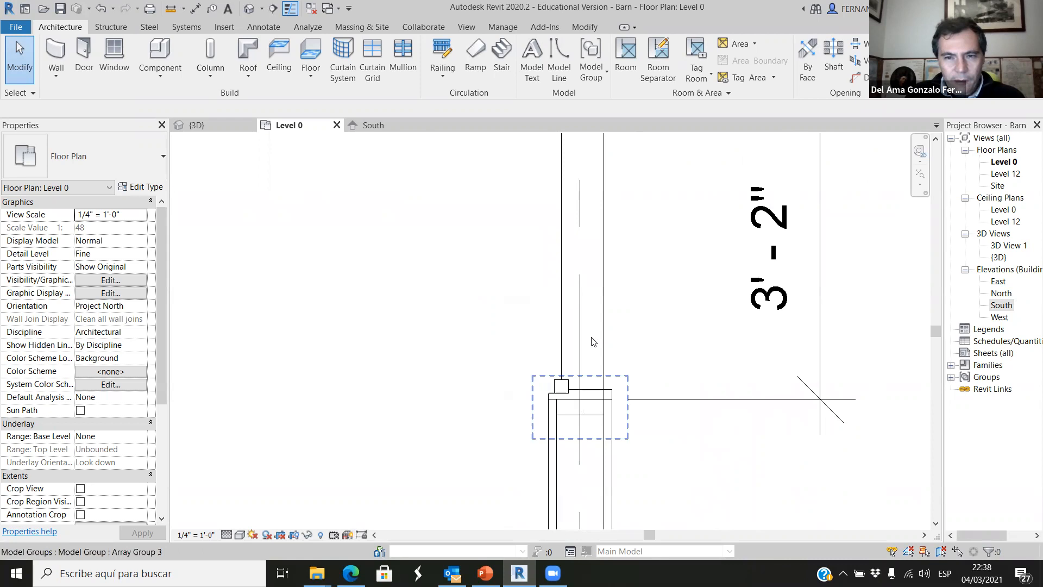
scroll(593, 341, "down", 3)
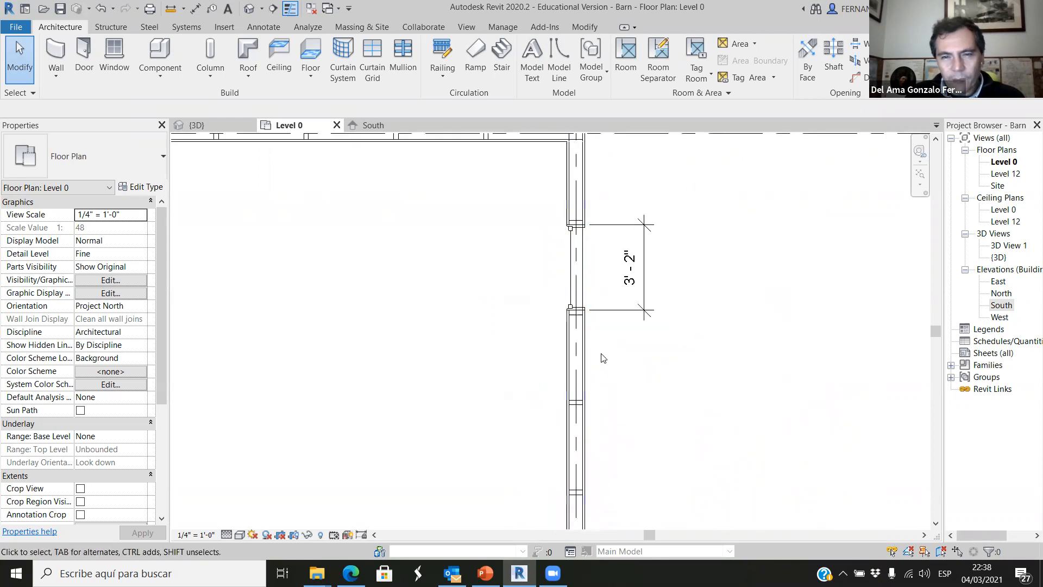
Copy the 3'2" x 12' window twice along its wall into every second stud bay, spacing the copies 6'-8" apart.
left_click(580, 269)
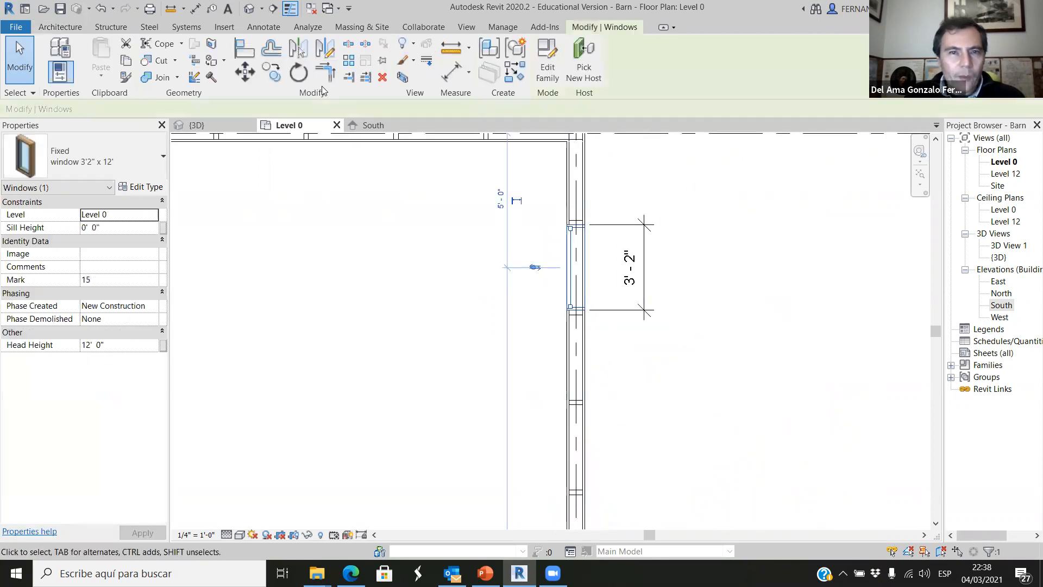
left_click(271, 73)
scroll(559, 261, "up", 5)
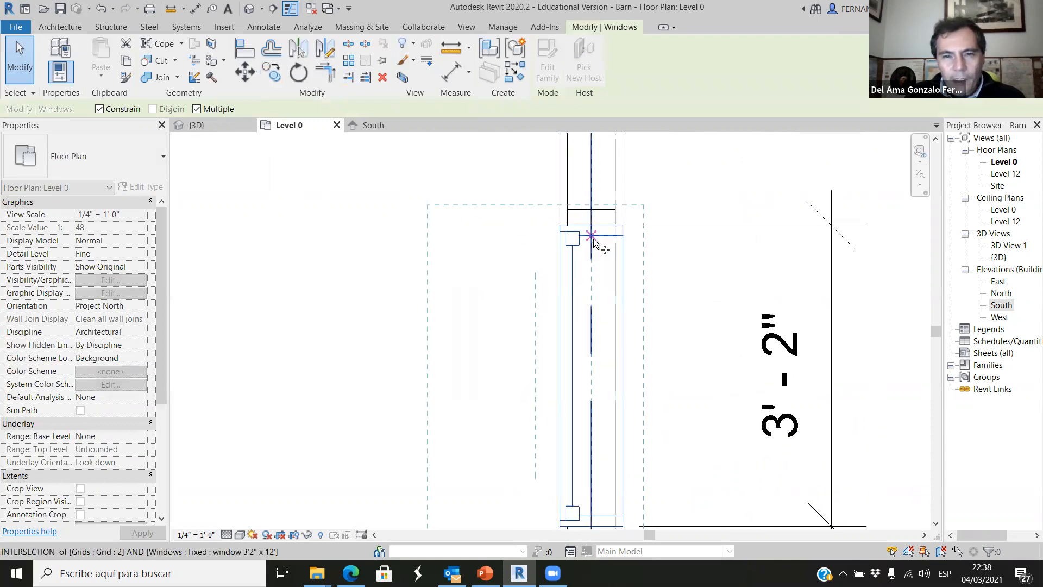
left_click(587, 210)
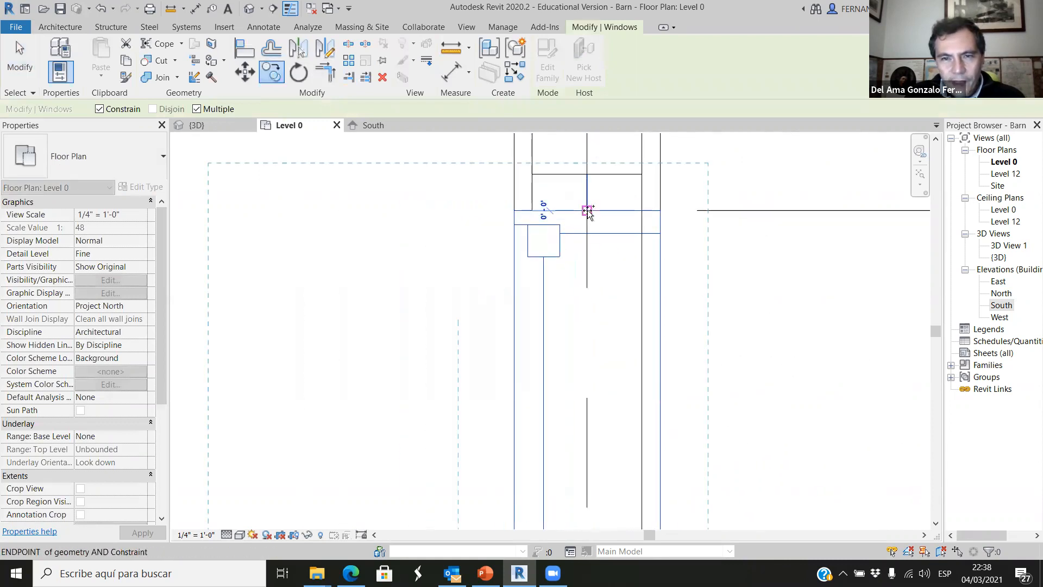
scroll(586, 212, "down", 4)
scroll(589, 316, "down", 3)
scroll(589, 423, "up", 5)
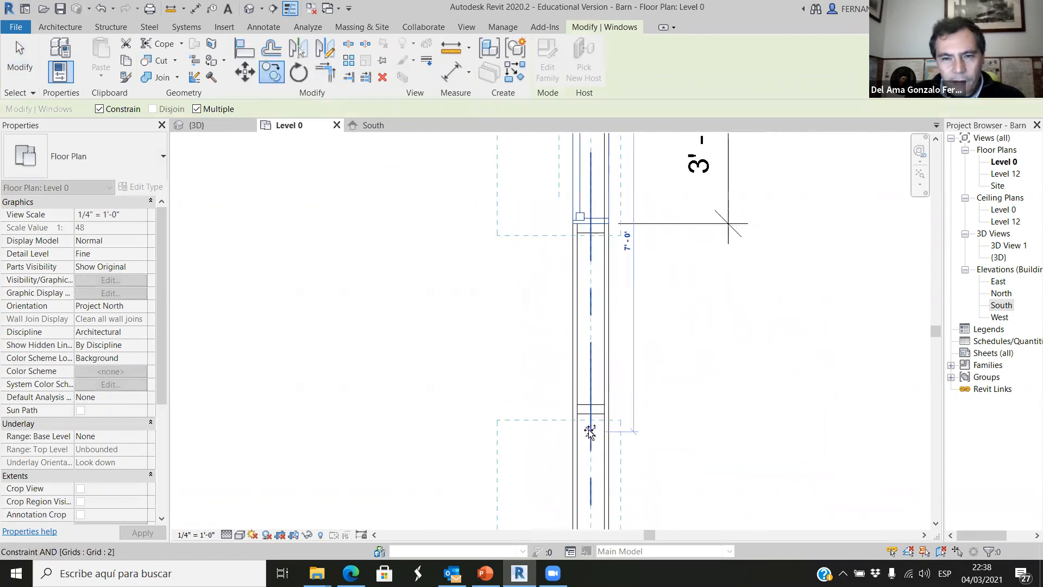
scroll(594, 413, "down", 3)
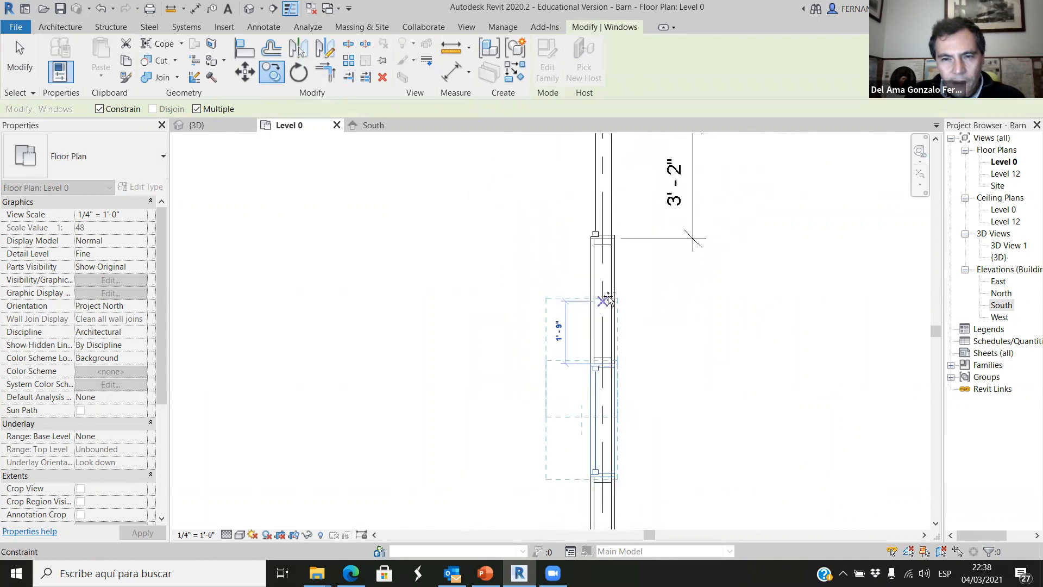
scroll(610, 432, "up", 5)
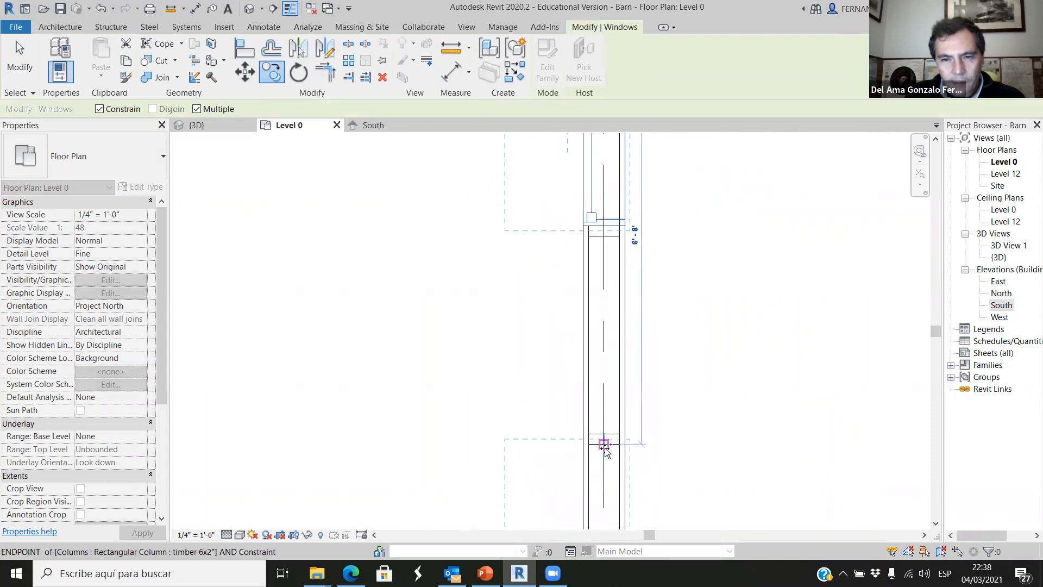
key("Escape")
key("Escape")
Examine the row of three windows and the beam above them in the 3D view, including the whole barn.
scroll(737, 359, "down", 3)
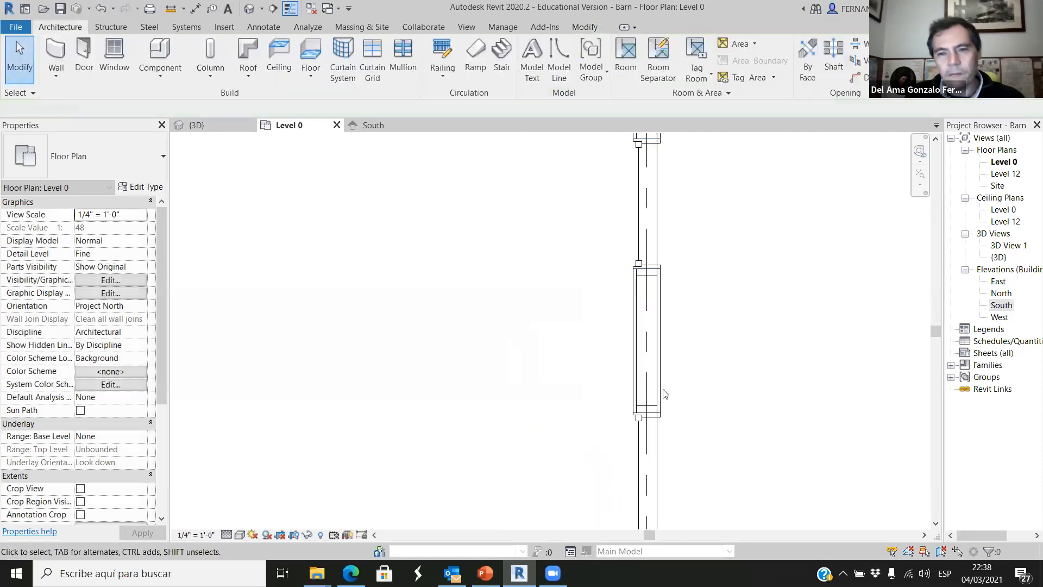
scroll(560, 371, "down", 2)
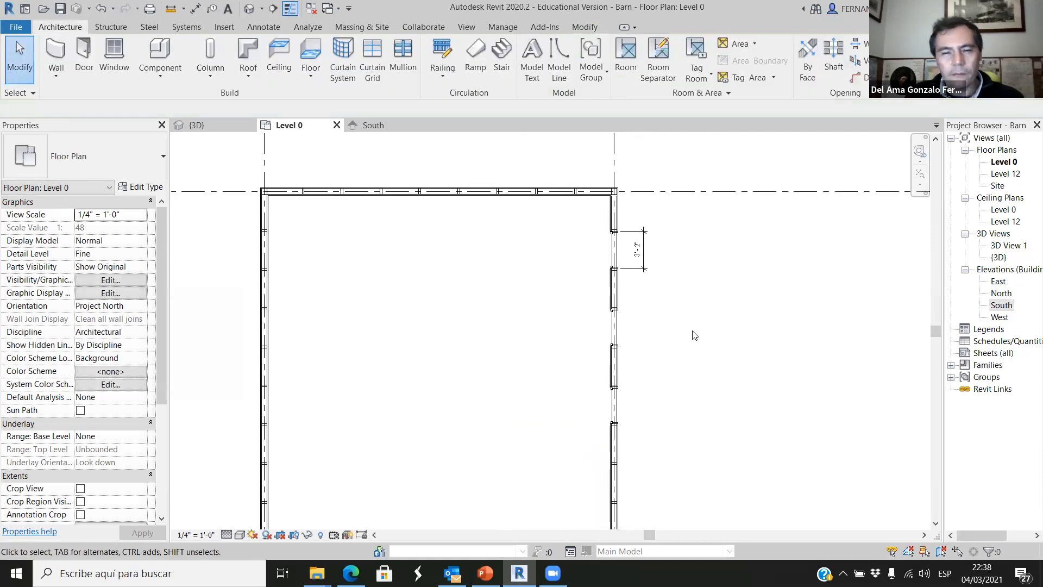
left_click(223, 124)
scroll(473, 462, "down", 4)
middle_click_drag(473, 463, 482, 472, "shift")
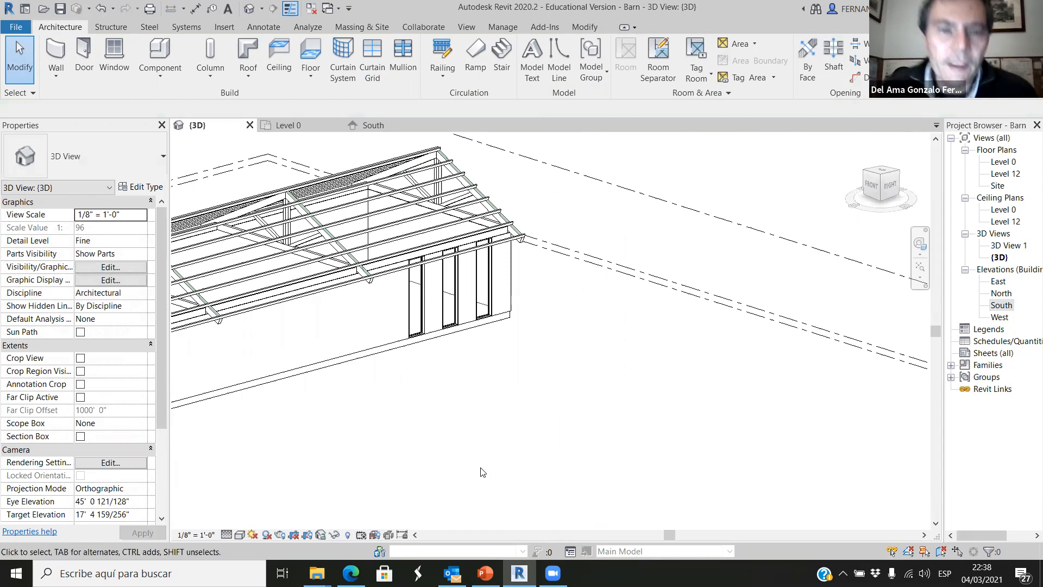
scroll(410, 285, "up", 3)
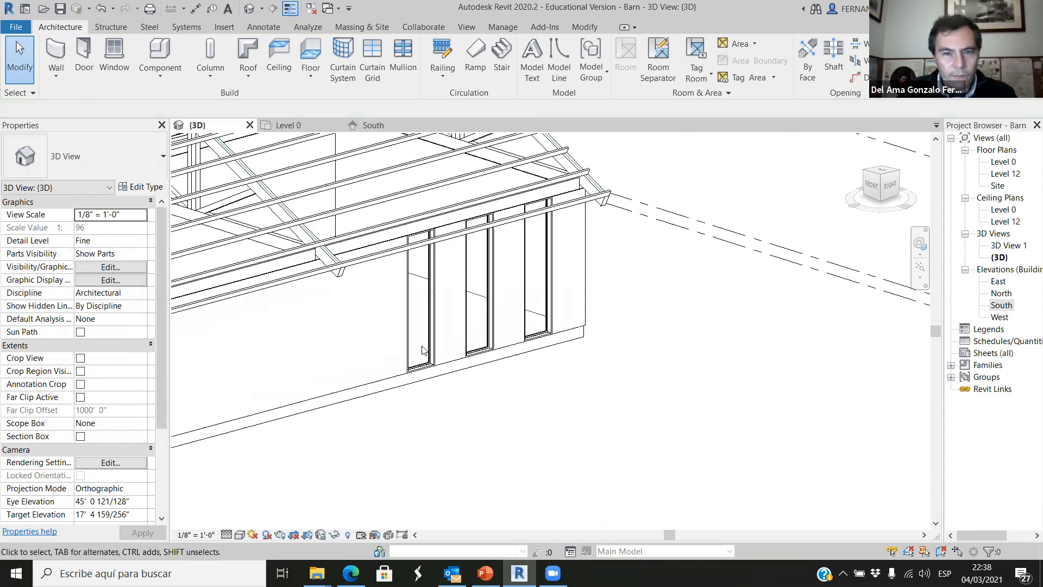
left_click(411, 236)
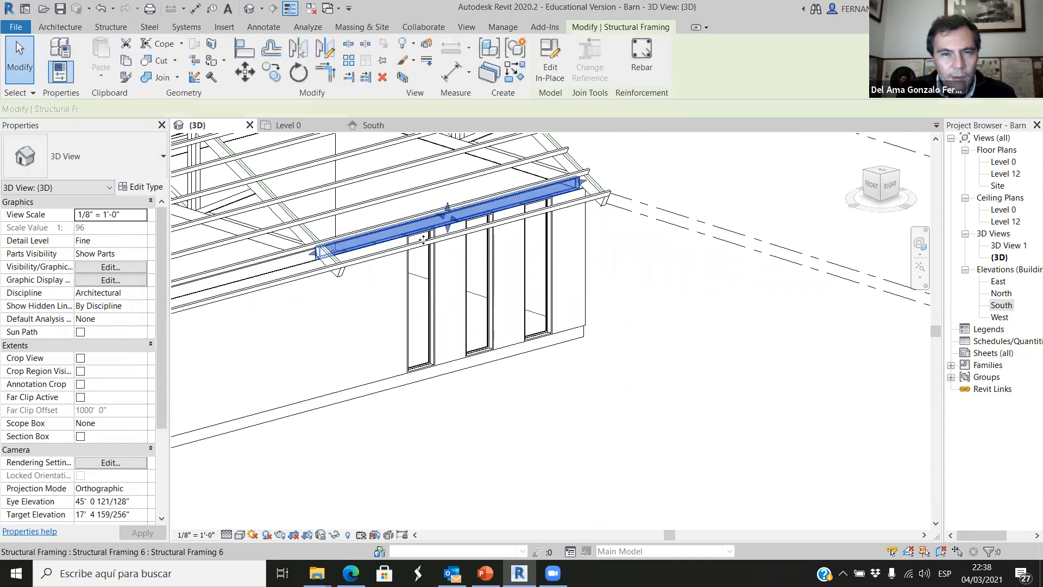
left_click(536, 413)
scroll(536, 388, "down", 2)
middle_click_drag(524, 434, 530, 393, "shift")
scroll(499, 376, "down", 4)
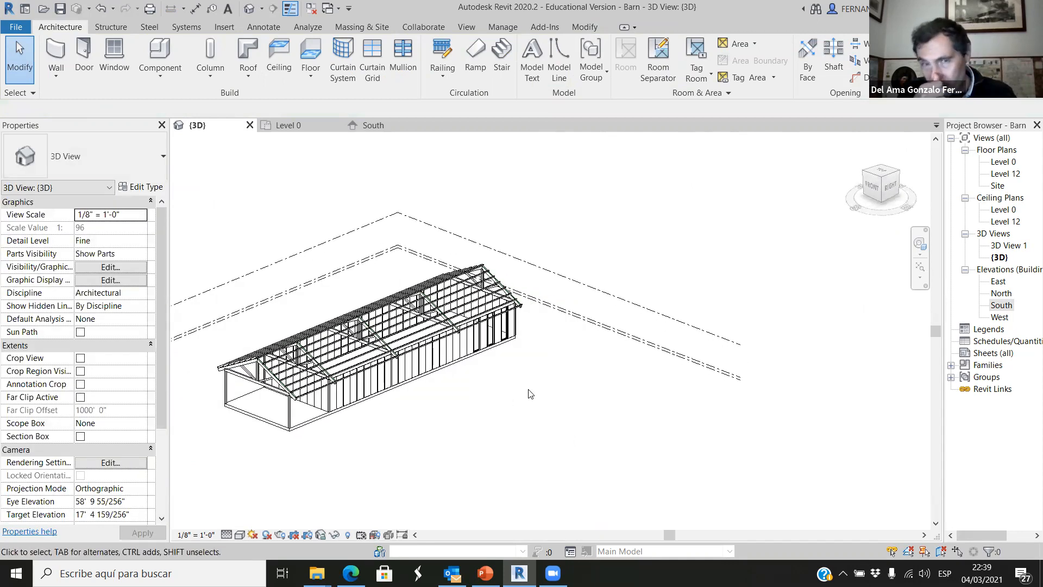
In the Level 0 floor plan, delete four consecutive timber studs from the grid 1 wall, leaving the first stud below the corner.
left_click(288, 125)
scroll(607, 314, "up", 5)
scroll(607, 314, "down", 5)
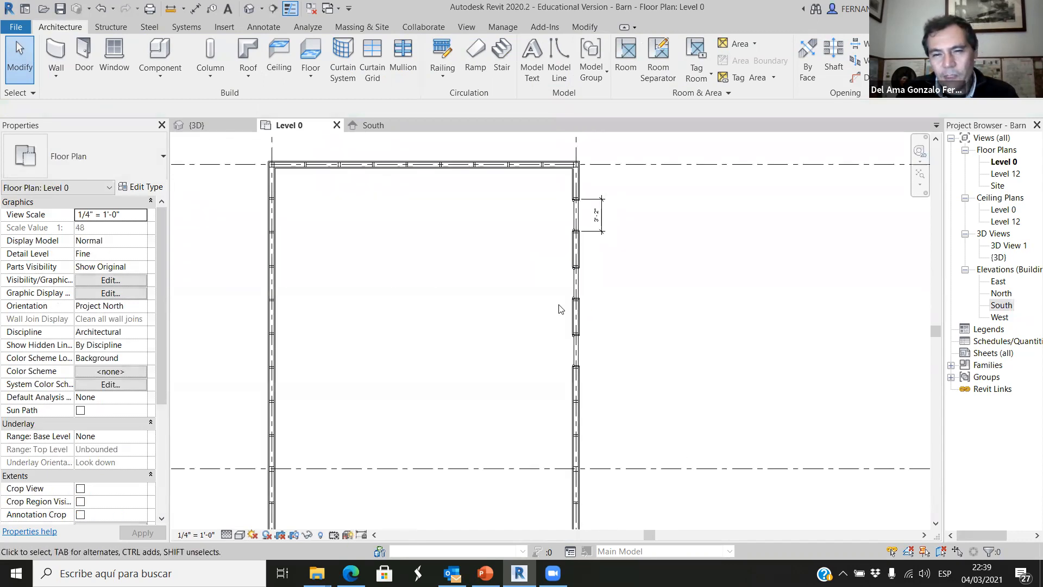
scroll(570, 422, "up", 4)
scroll(521, 390, "up", 1)
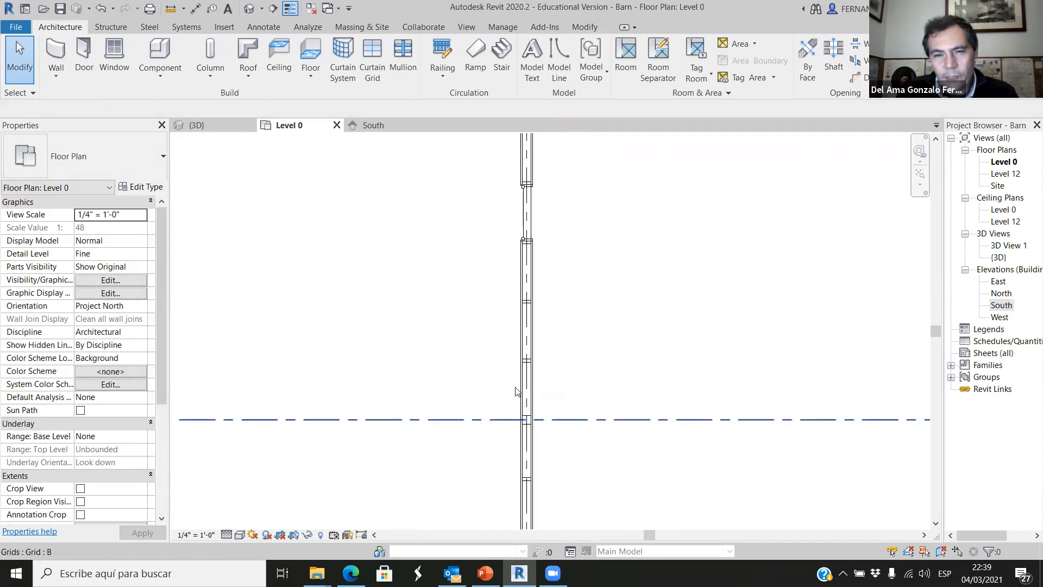
scroll(480, 295, "down", 2)
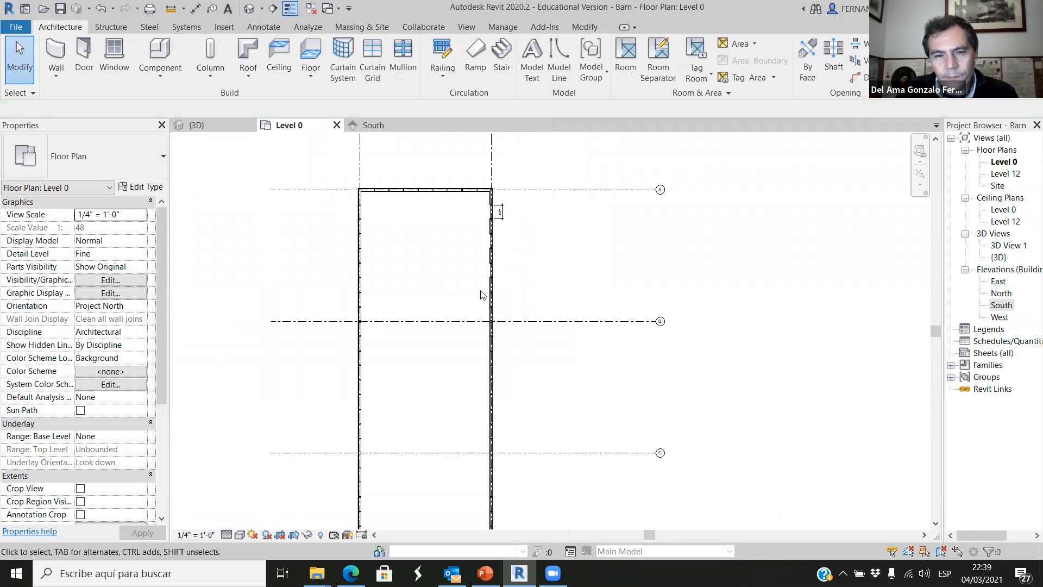
scroll(341, 233, "up", 3)
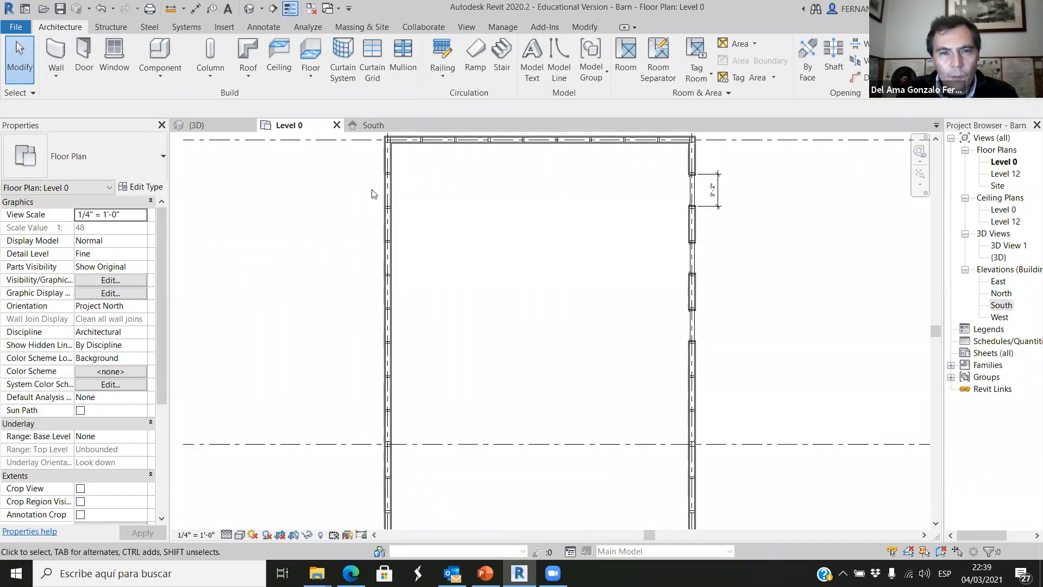
left_click_drag(372, 190, 405, 235)
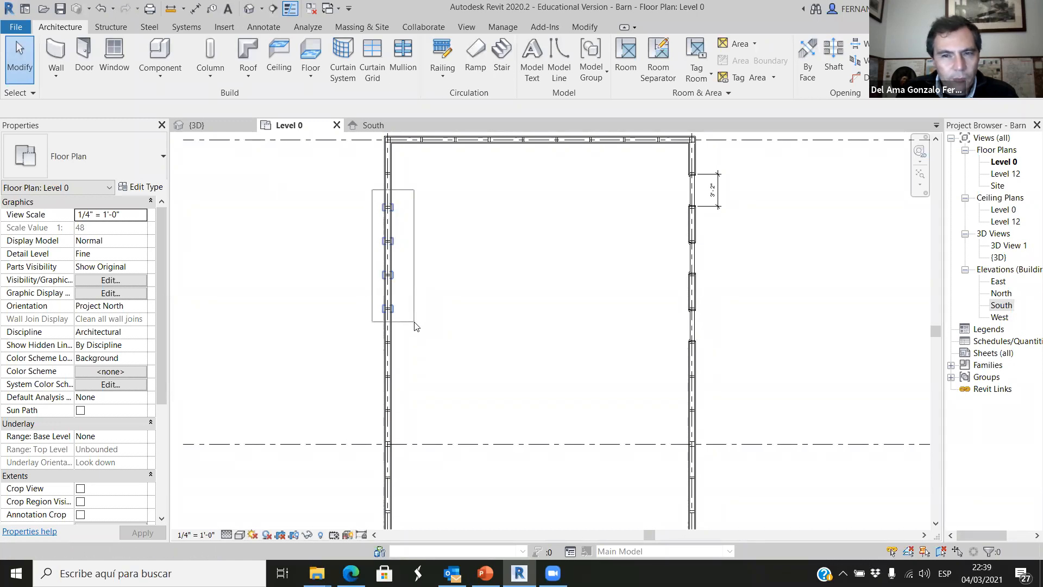
left_click_drag(414, 325, 414, 325)
key("Escape")
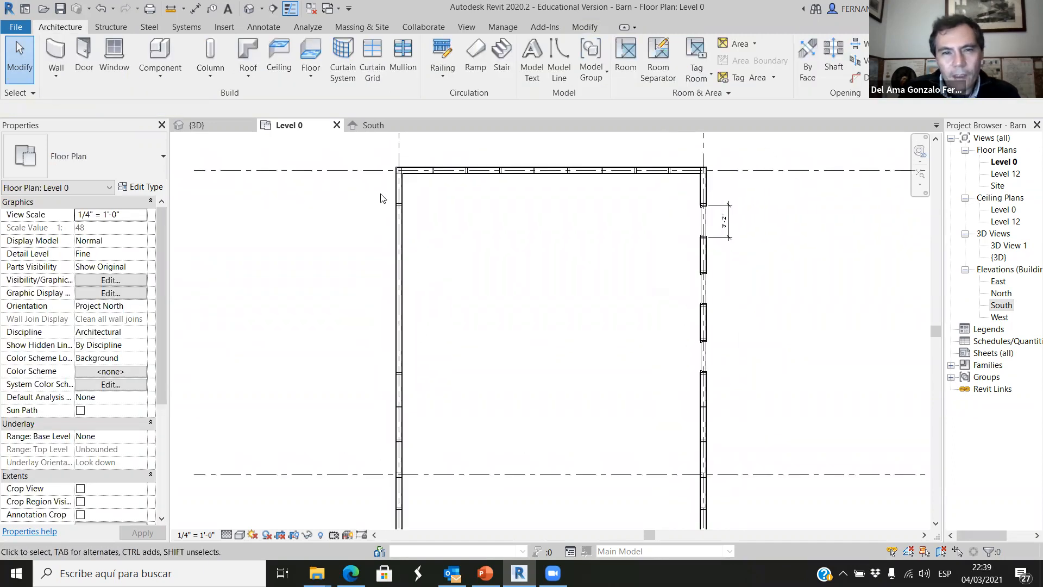
Copy the timber 6x6" corner column at grid 1 down onto the first stud, aligning their lower edges, and unjoin the overlapping elements.
scroll(399, 205, "up", 2)
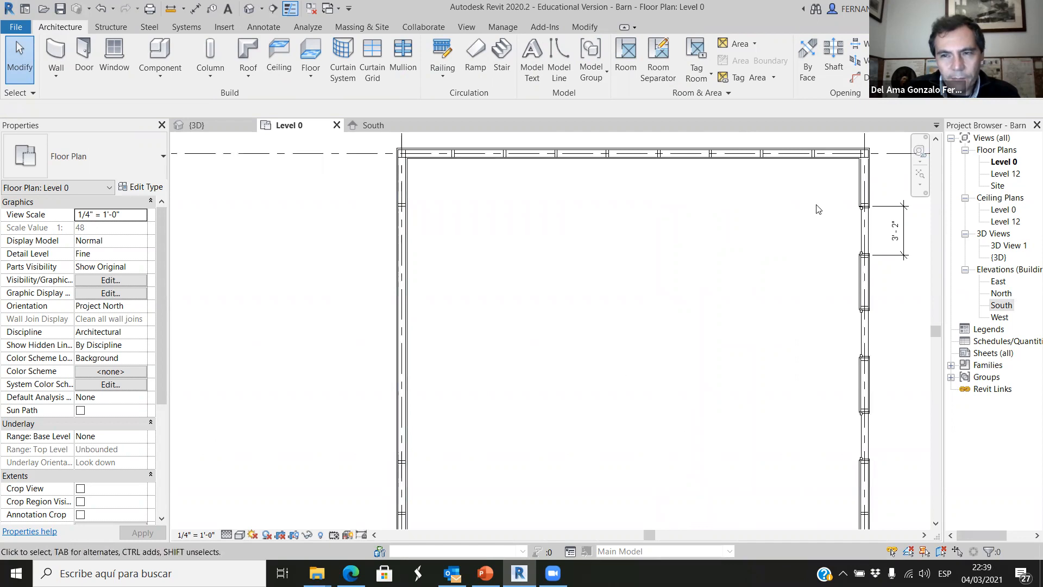
scroll(431, 275, "up", 3)
scroll(429, 277, "down", 3)
scroll(425, 280, "up", 5)
scroll(423, 293, "down", 2)
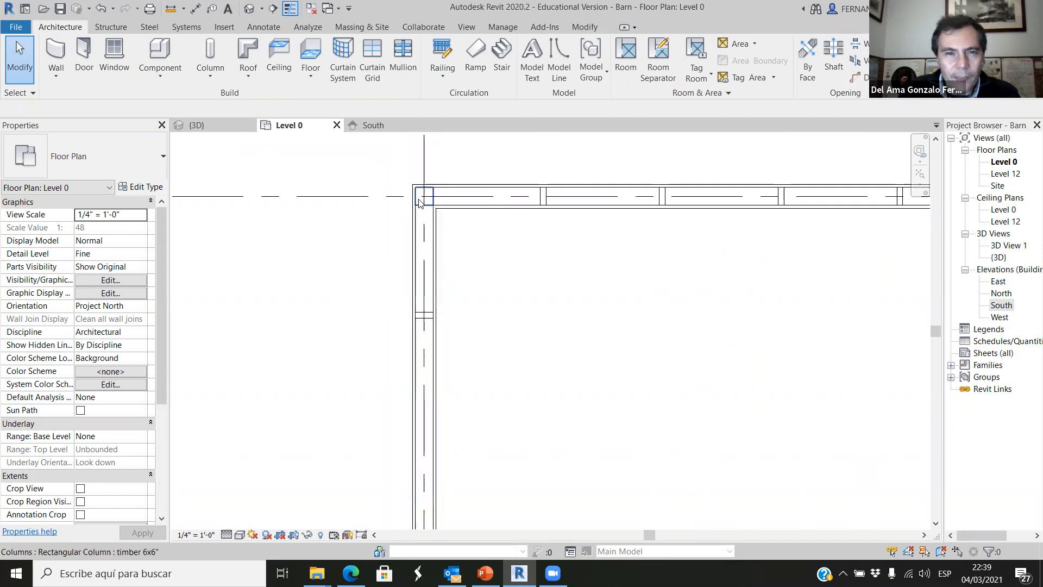
left_click(427, 205)
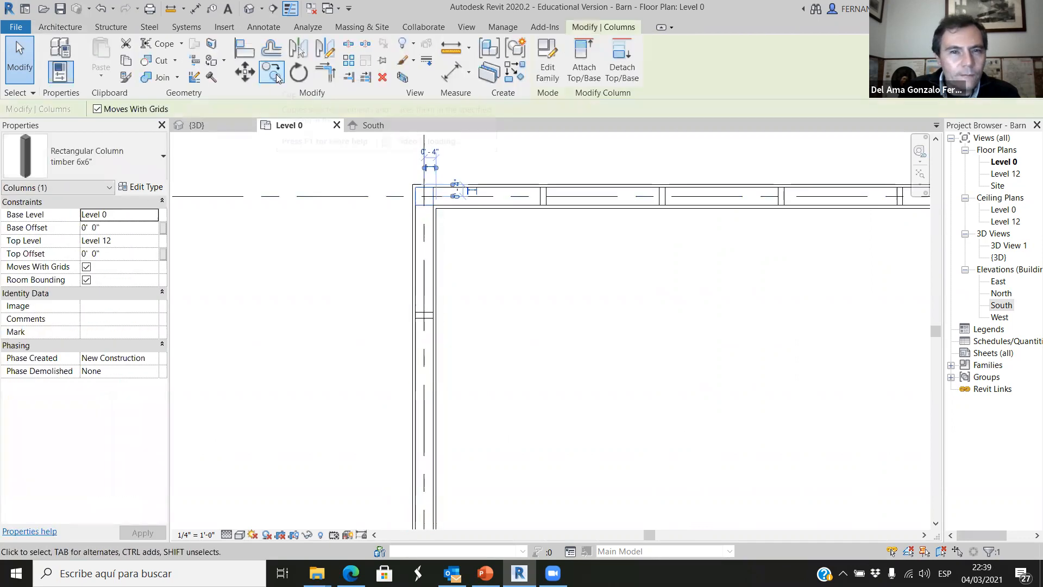
left_click(272, 72)
scroll(421, 199, "up", 2)
left_click(427, 205)
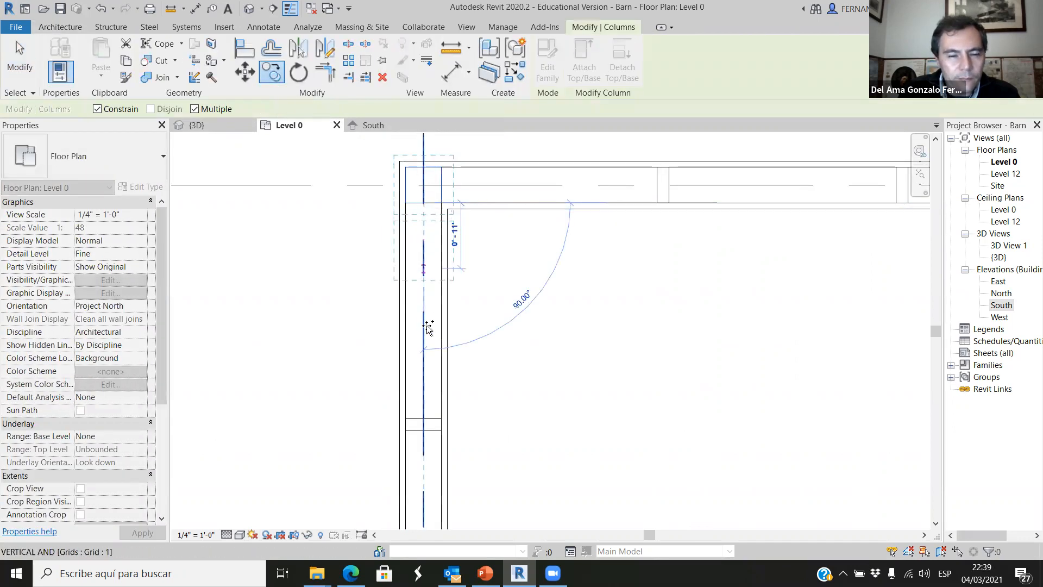
left_click(425, 429)
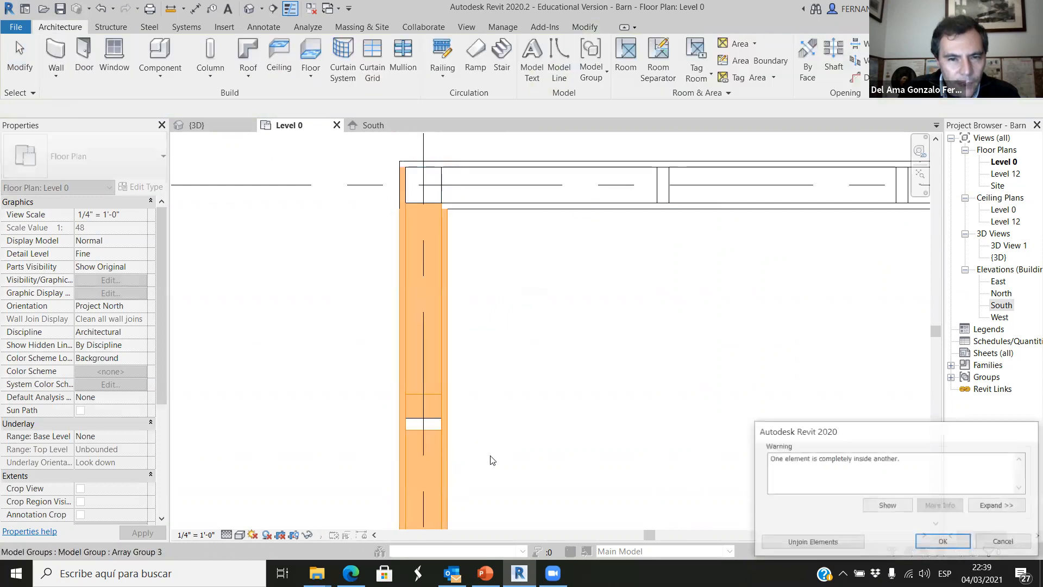
left_click(813, 540)
Delete the Array Group 3 stud that overlaps the copied 6x6" column near the corner.
scroll(435, 432, "up", 4)
left_click(410, 407)
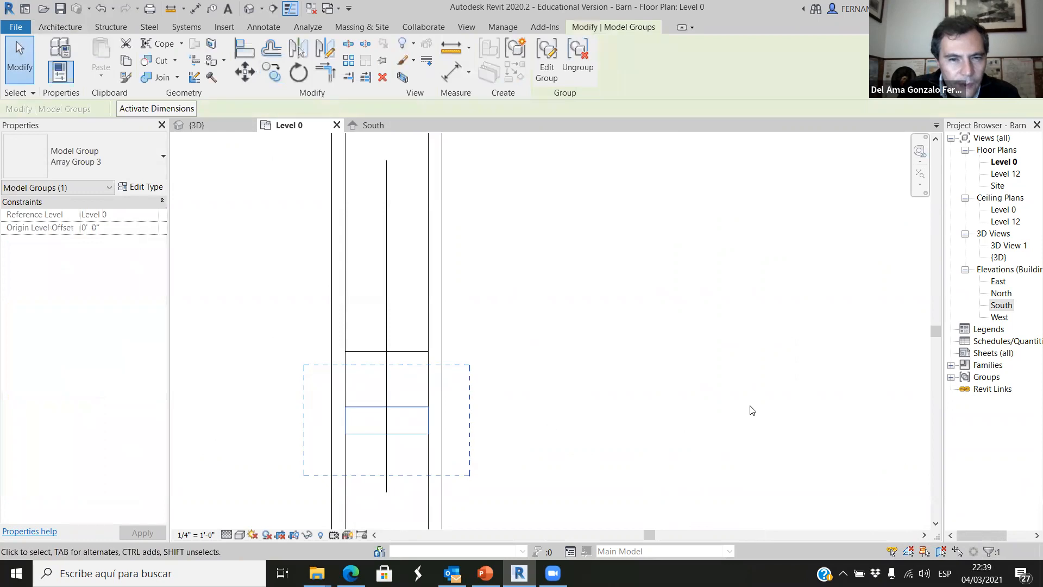
key("Escape")
Check the copied 6x6" column's type and its distances to the wall and corner column.
scroll(576, 335, "down", 5)
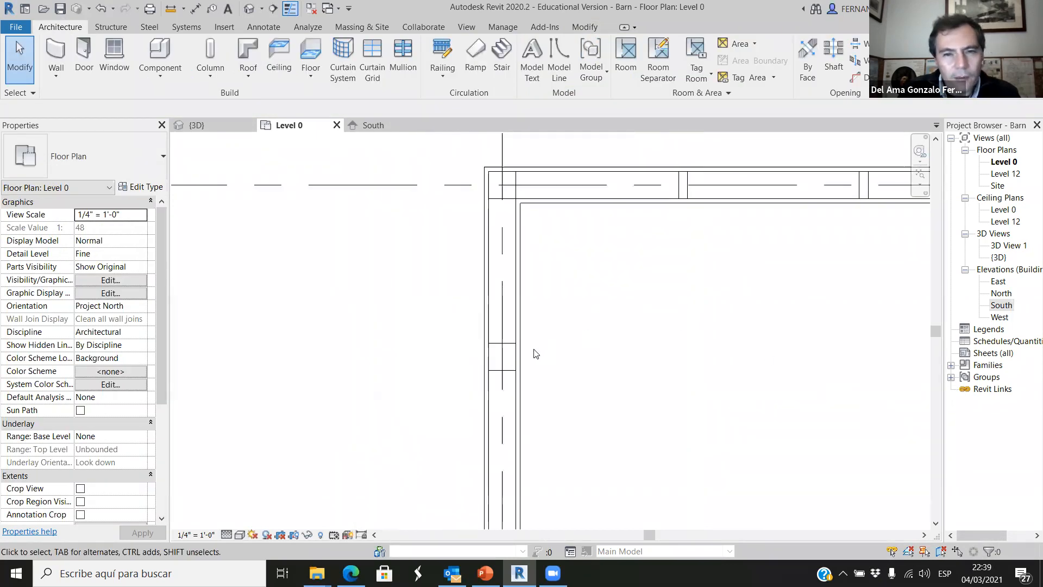
left_click(510, 354)
scroll(509, 350, "up", 4)
scroll(420, 362, "down", 3)
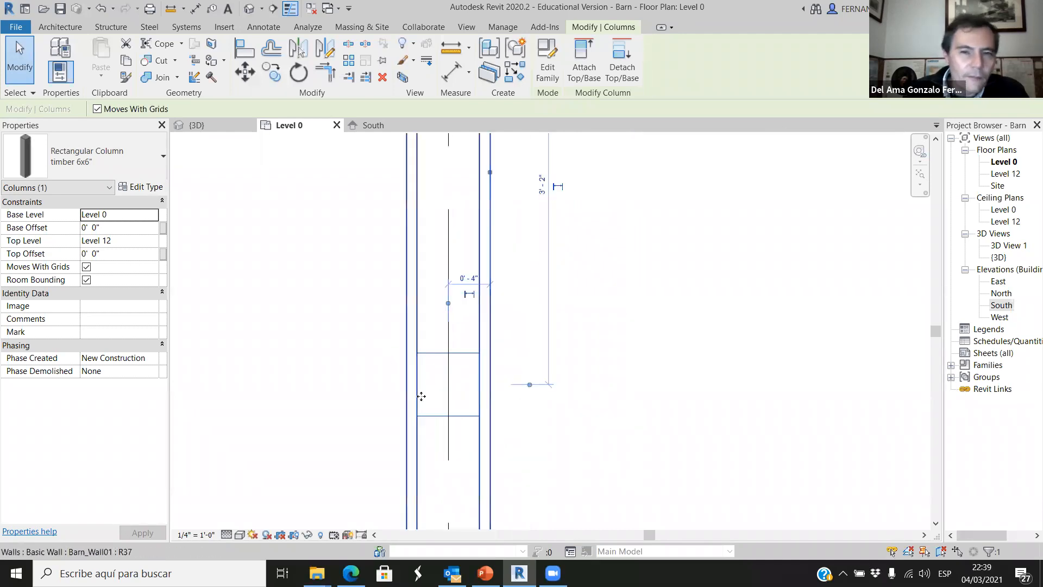
key("Escape")
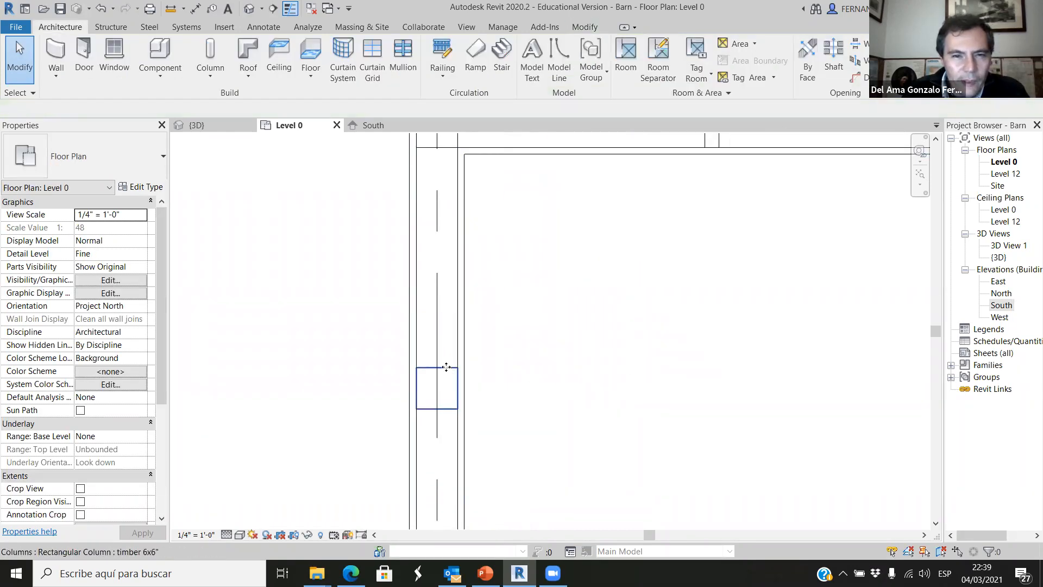
left_click(443, 372)
scroll(510, 279, "down", 4)
key("Escape")
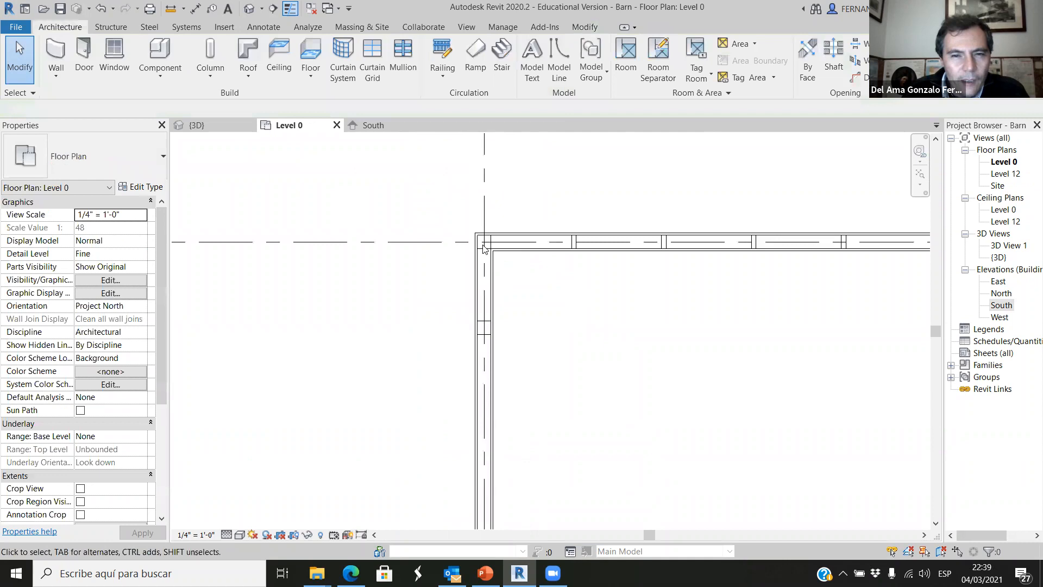
Copy the timber 6x6" column at grid B up onto the stud bordering the cleared opening, aligning upper edges, and unjoin the overlapping elements.
scroll(494, 337, "down", 3)
scroll(500, 356, "up", 5)
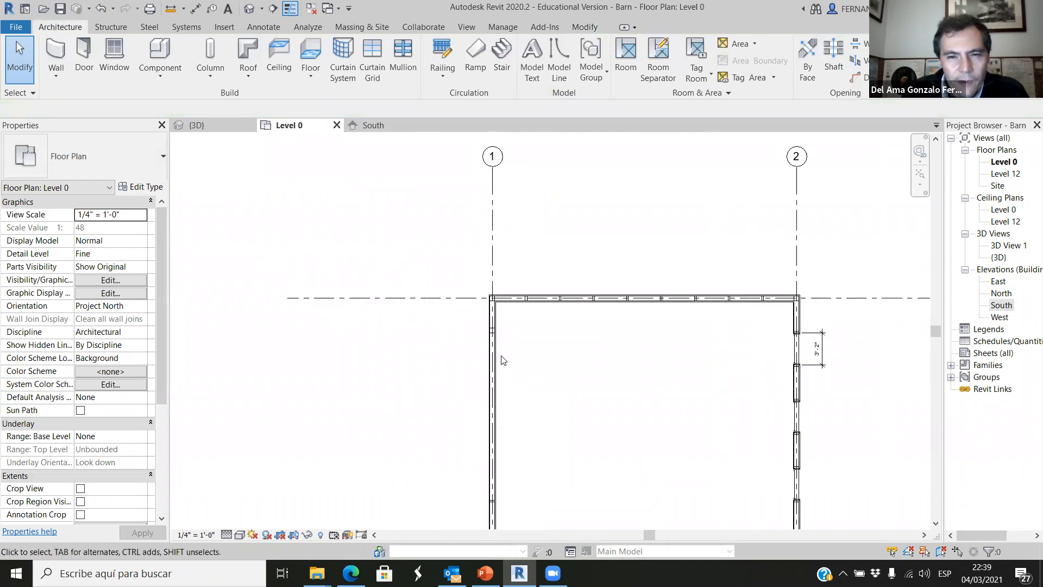
scroll(466, 354, "down", 4)
scroll(484, 413, "up", 2)
scroll(484, 414, "up", 3)
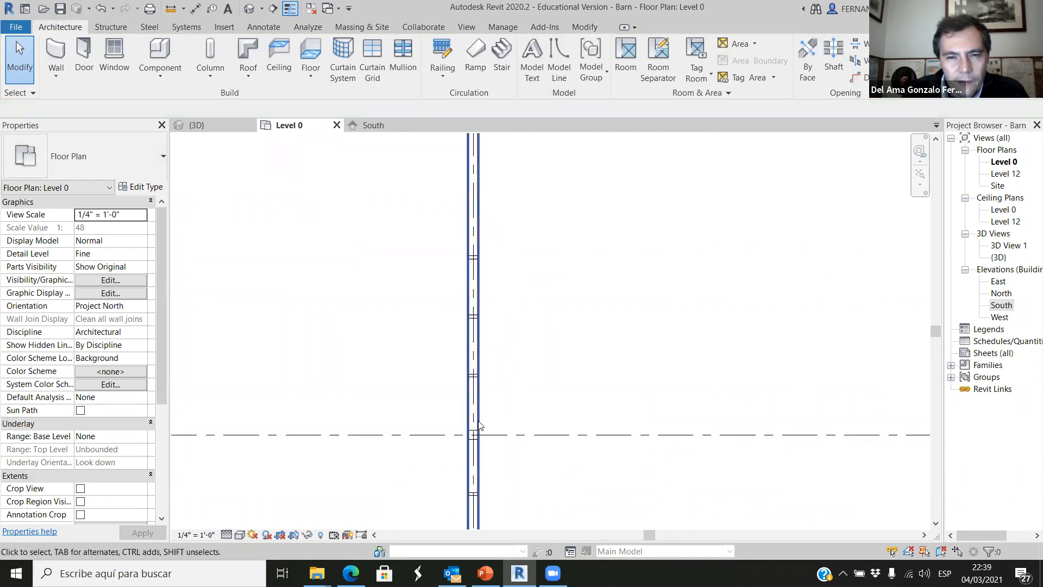
left_click(474, 440)
scroll(474, 440, "down", 1)
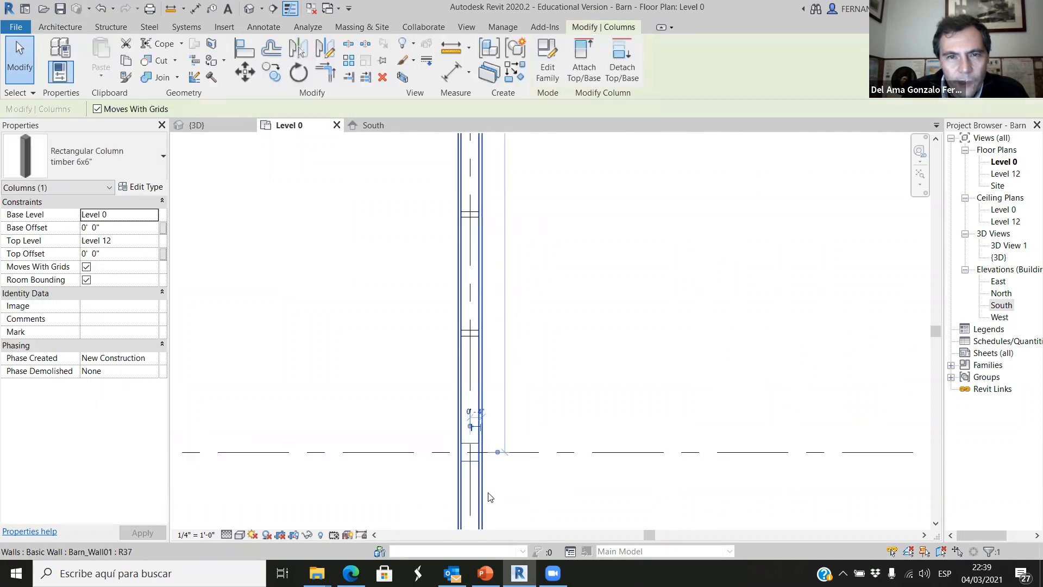
left_click(272, 73)
scroll(477, 467, "up", 2)
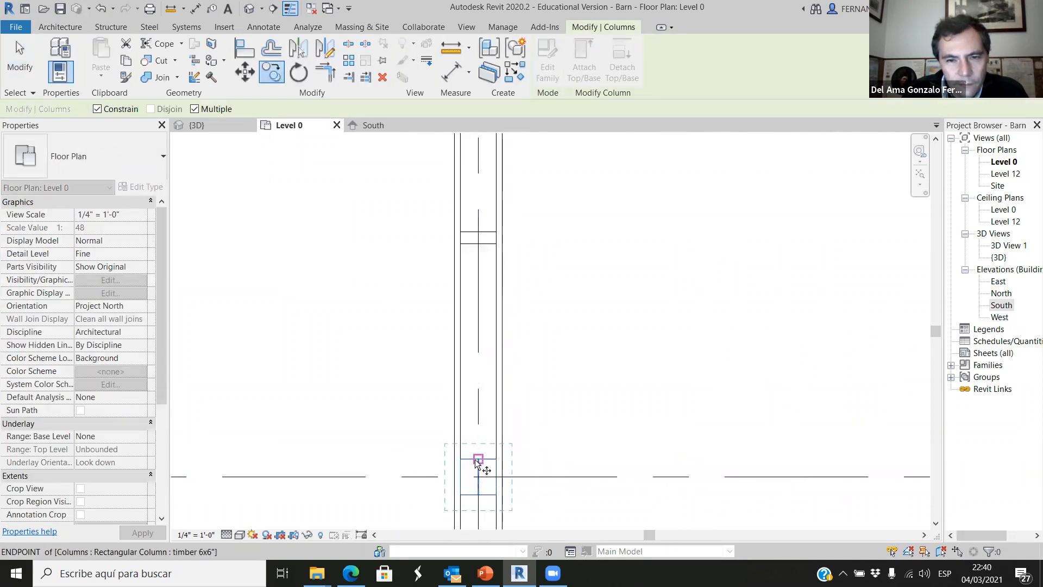
left_click(476, 460)
scroll(478, 481, "down", 3)
scroll(479, 269, "up", 1)
scroll(478, 271, "up", 1)
left_click(475, 283)
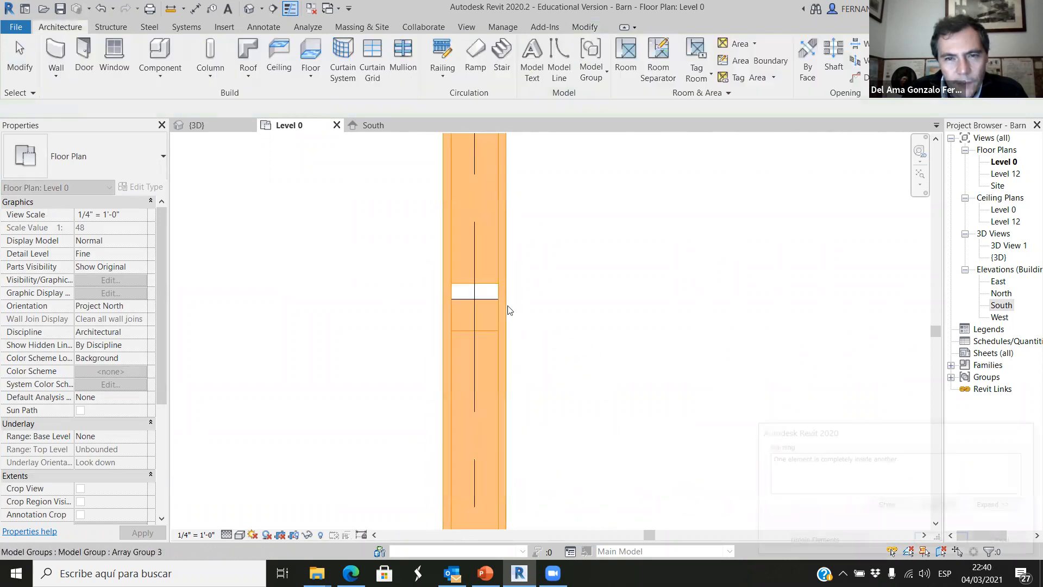
left_click(820, 541)
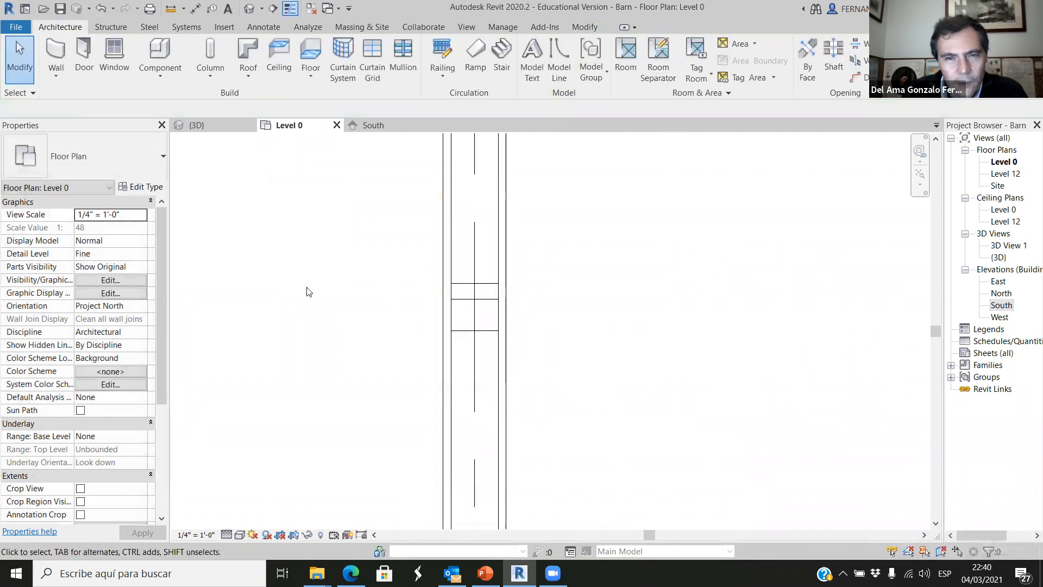
Delete the Array Group 3 stud that overlaps the copied 6x6" column at the lower end of the cleared opening.
left_click_drag(348, 245, 544, 329)
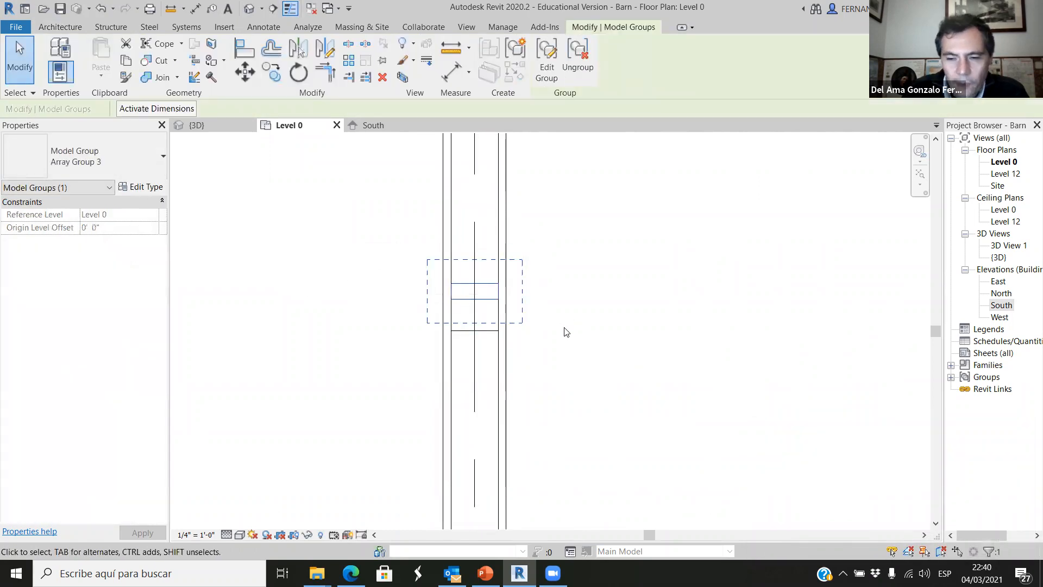
left_click(564, 331)
scroll(679, 380, "down", 5)
scroll(673, 325, "down", 5)
scroll(641, 212, "up", 5)
scroll(640, 163, "up", 3)
Check the type and position of the 6x6" column at the upper end of the opening.
left_click(619, 185)
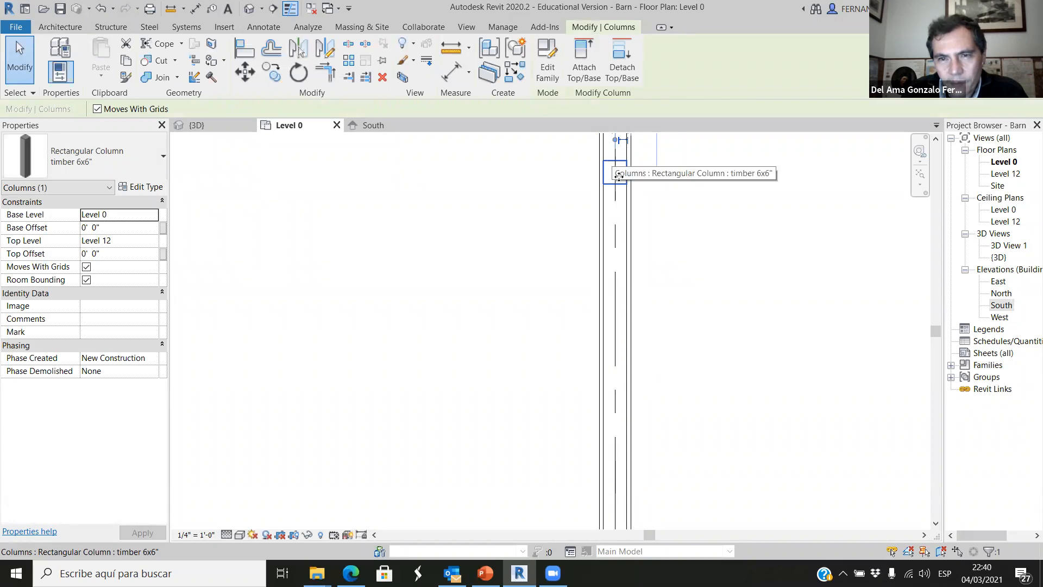
scroll(612, 337, "down", 3)
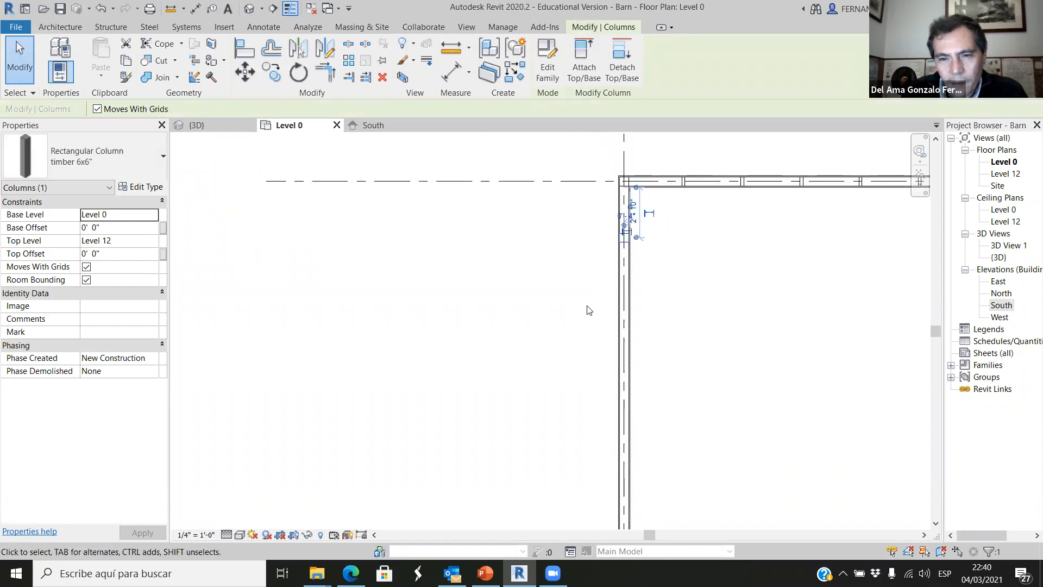
scroll(629, 429, "up", 5)
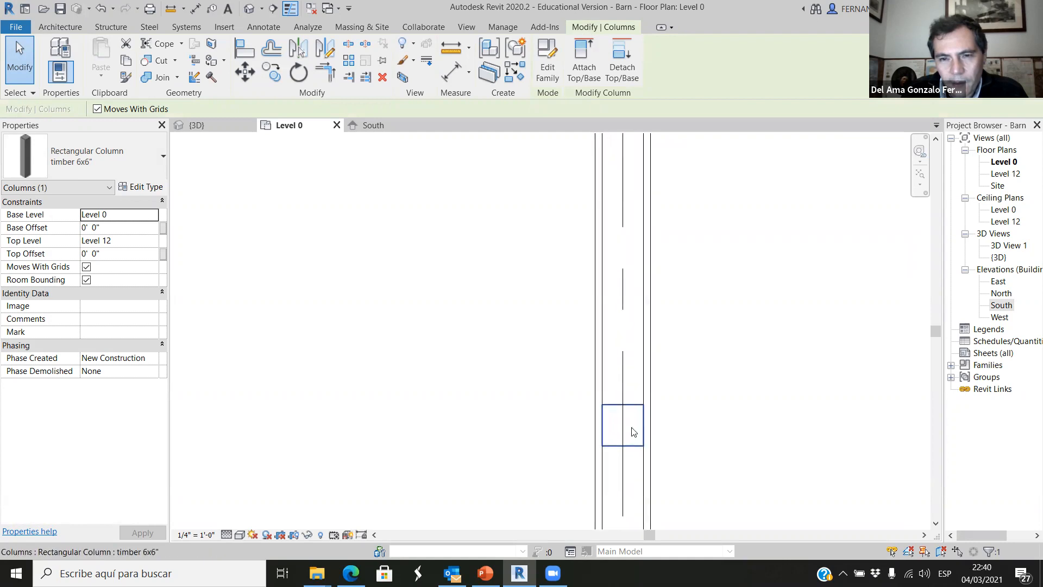
left_click(633, 431)
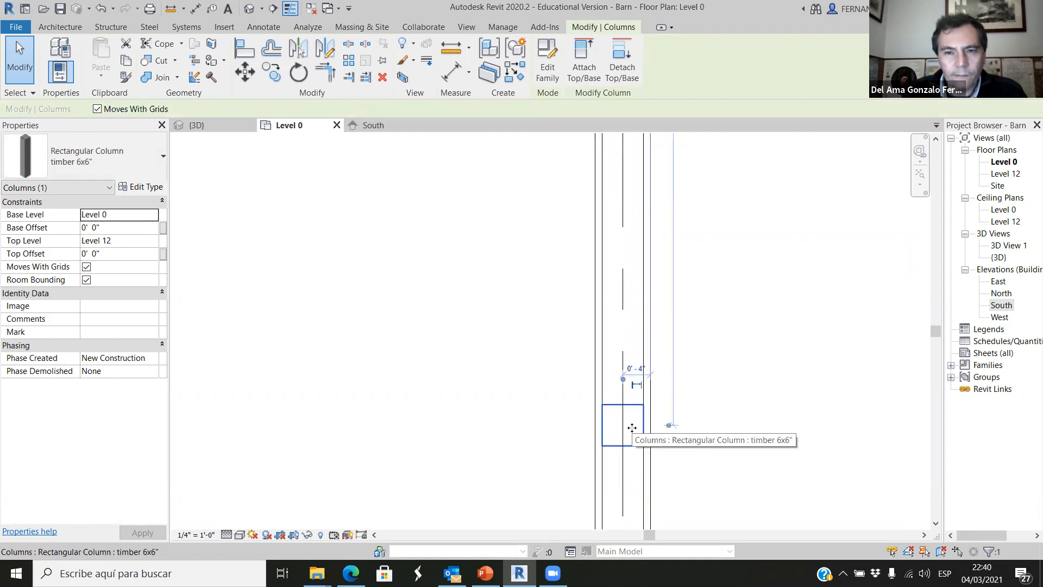
left_click(416, 366)
scroll(519, 373, "down", 4)
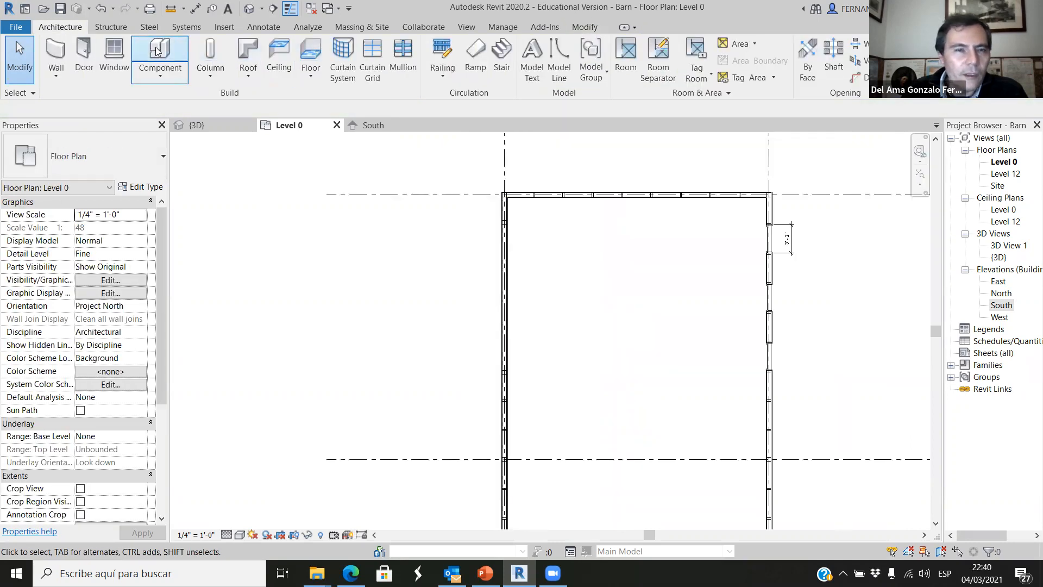
Add an aligned dimension between the inner faces of the two 6x6" columns bordering the opening, placed outside the wall.
left_click(252, 27)
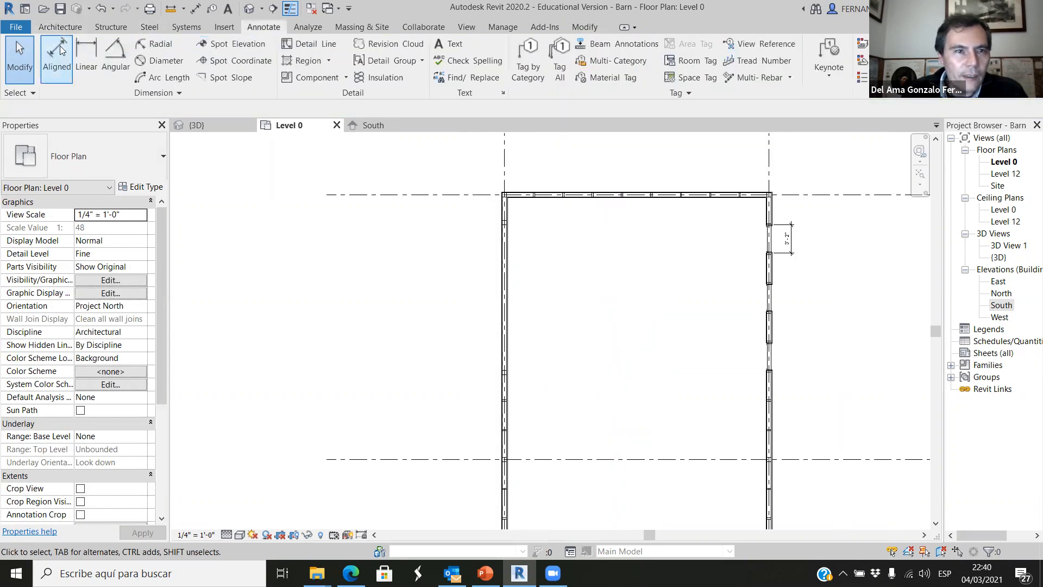
left_click(20, 54)
scroll(507, 230, "up", 3)
scroll(505, 234, "up", 3)
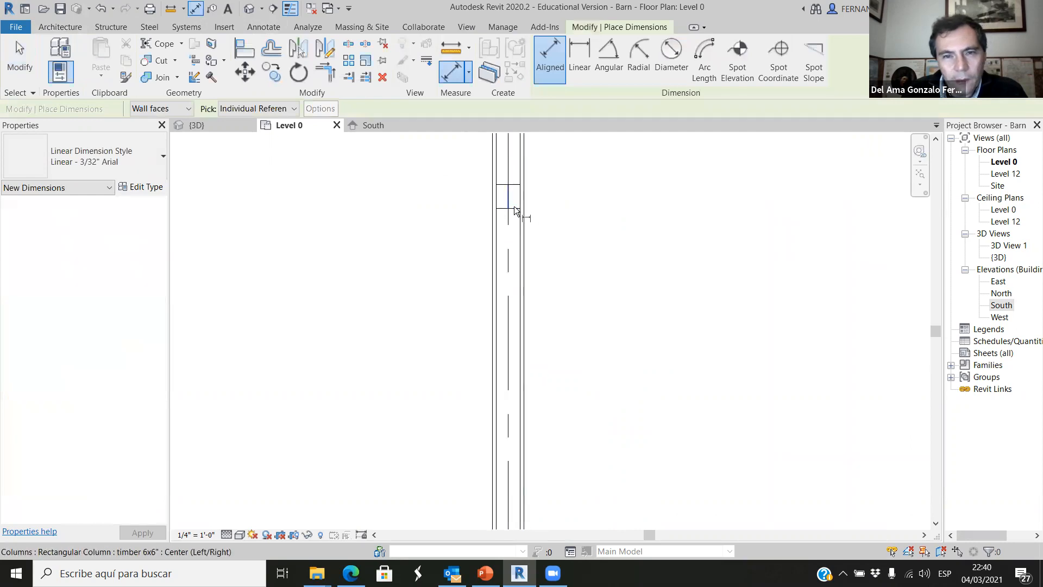
left_click(515, 207)
scroll(518, 209, "down", 5)
scroll(532, 375, "up", 5)
scroll(532, 373, "up", 2)
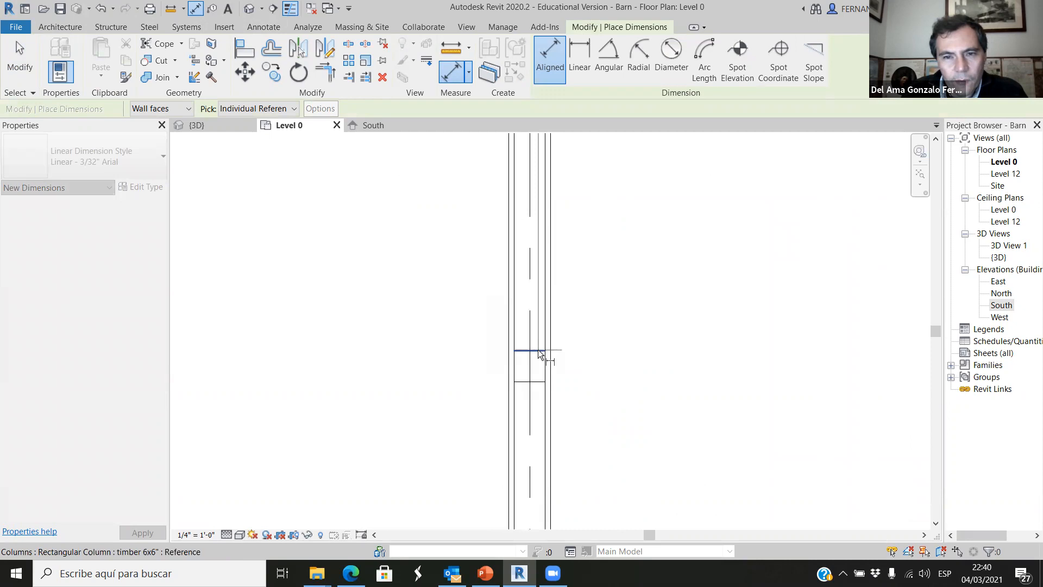
left_click(538, 353)
scroll(549, 364, "down", 4)
left_click(463, 350)
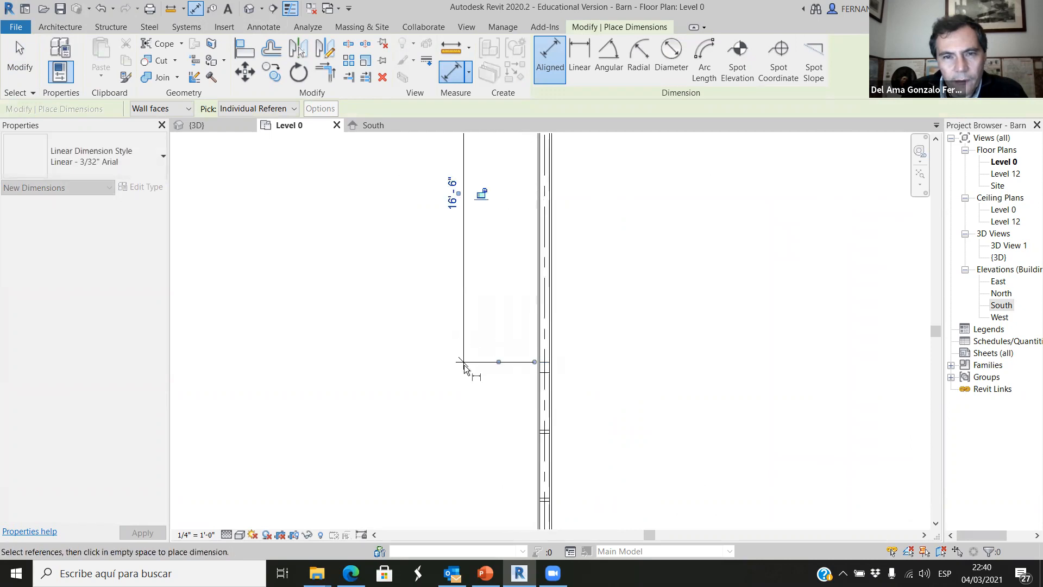
scroll(455, 251, "up", 6)
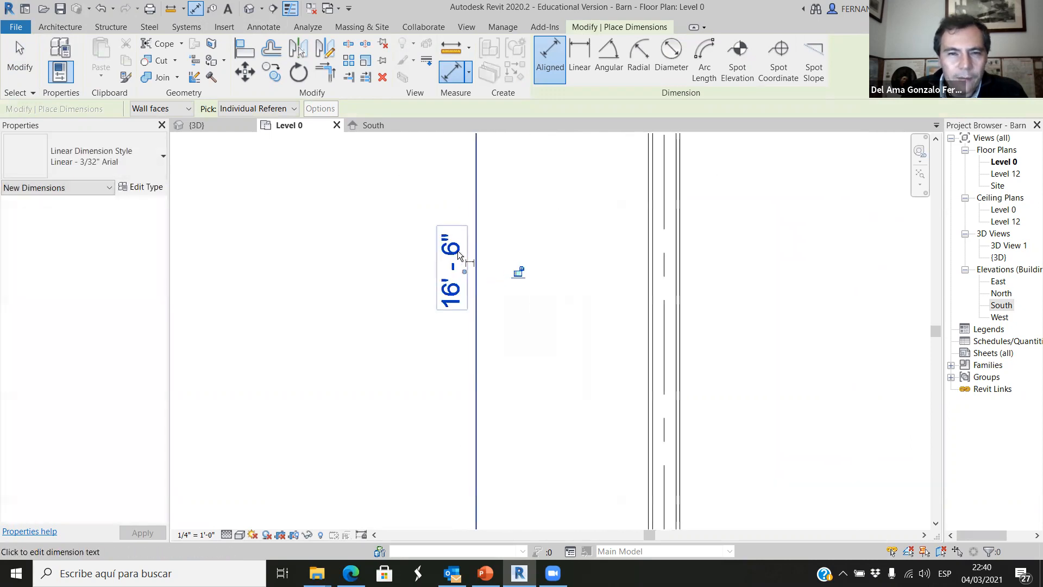
scroll(416, 334, "down", 5)
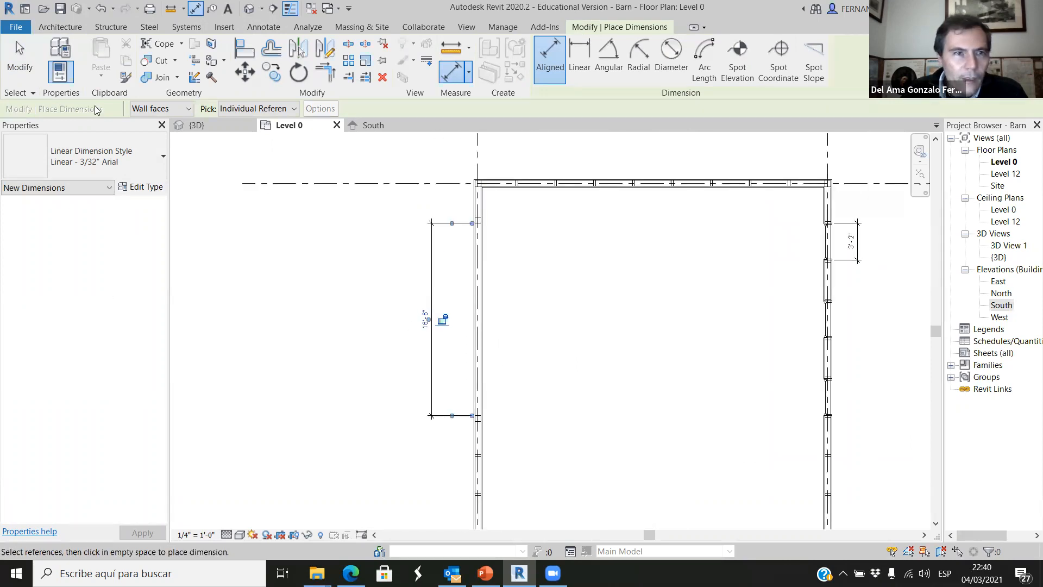
key("Escape")
key("Escape")
Duplicate the Fixed window type 3'2" x 12' as "window 16'6" x 12' 2" and set its width to 16' 6".
left_click(108, 62)
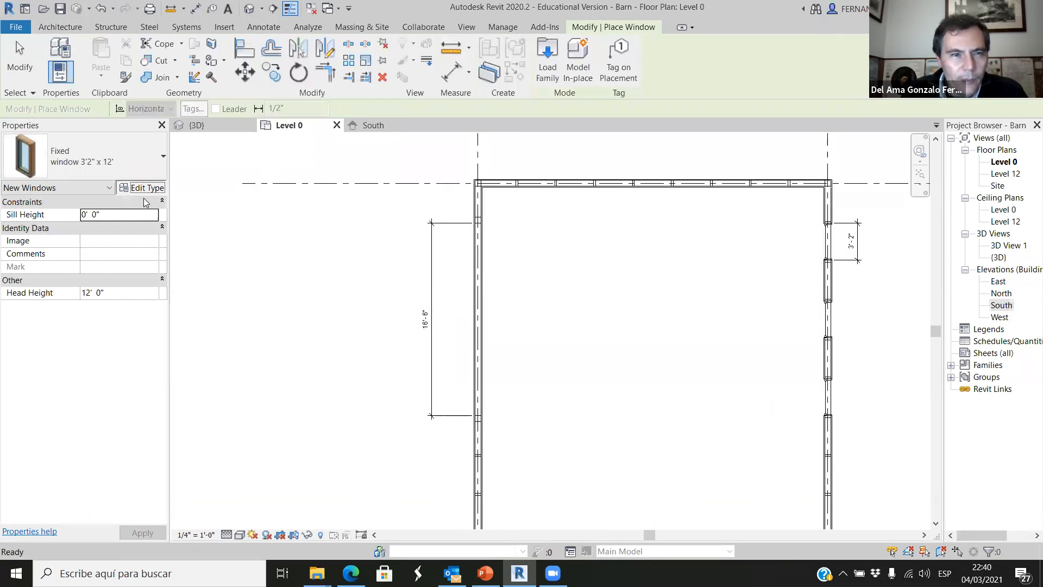
left_click(141, 186)
left_click(987, 126)
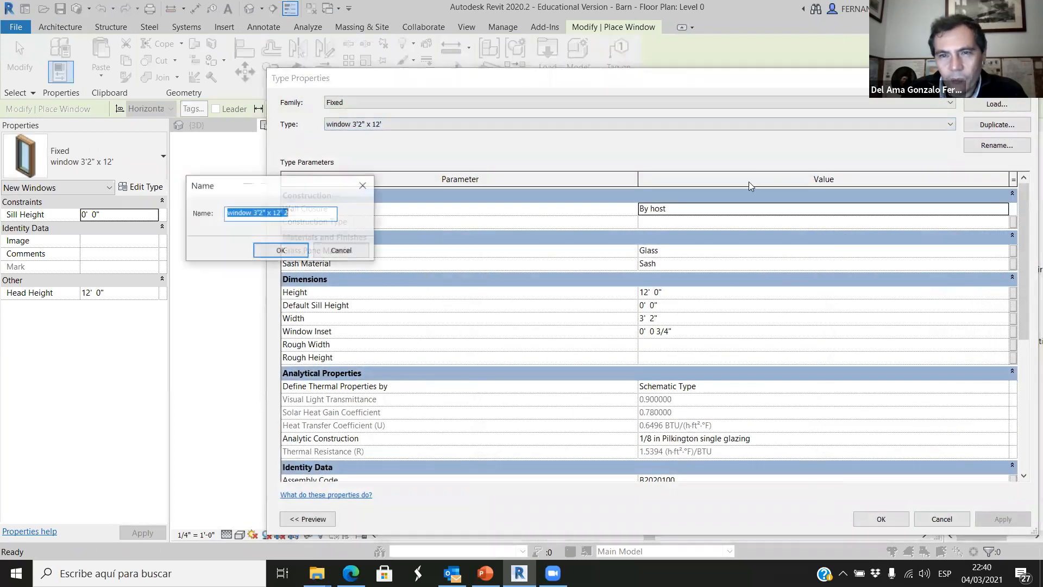
left_click(255, 213)
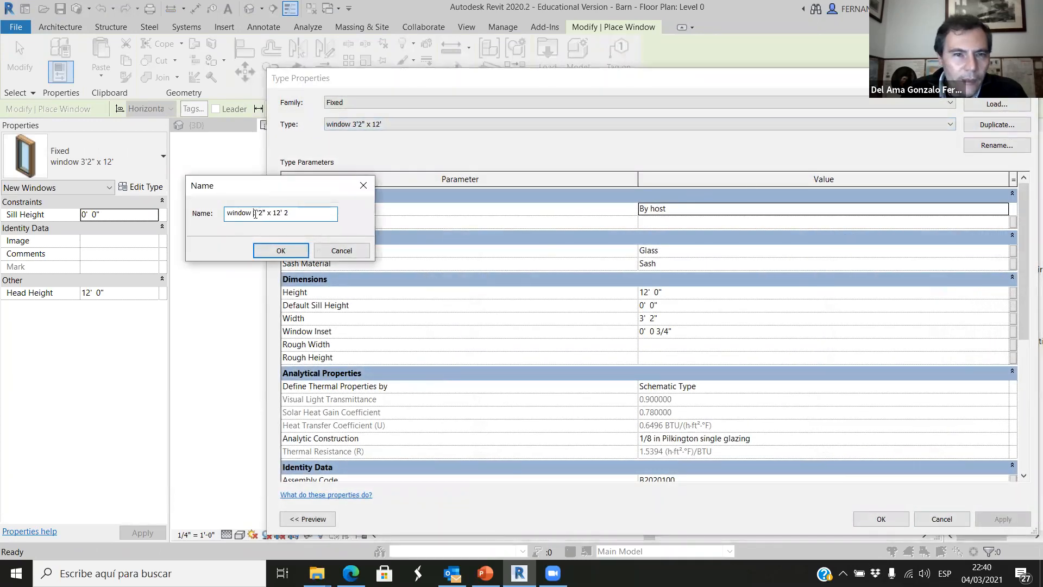
type("16")
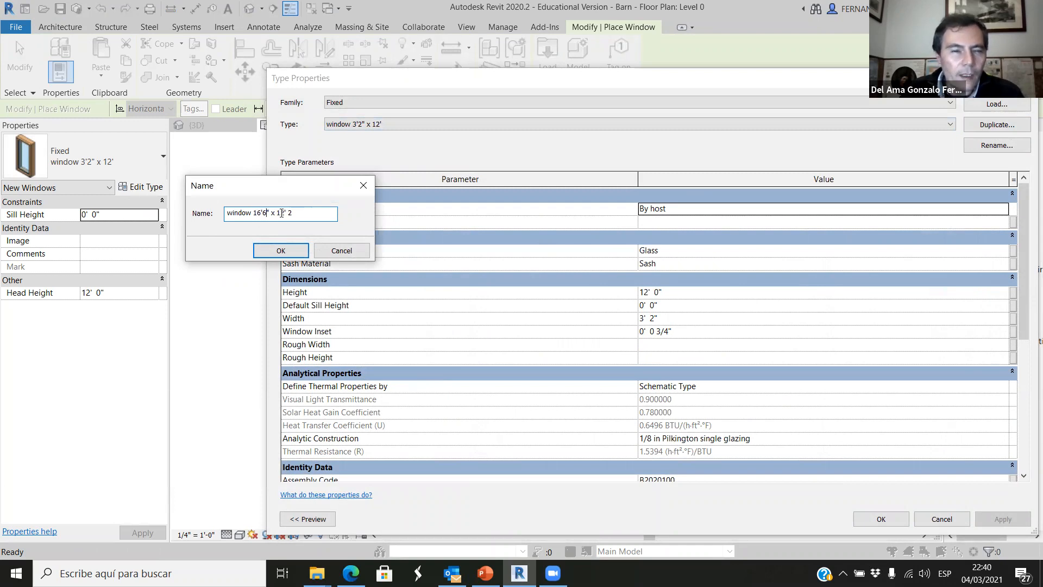
left_click(280, 250)
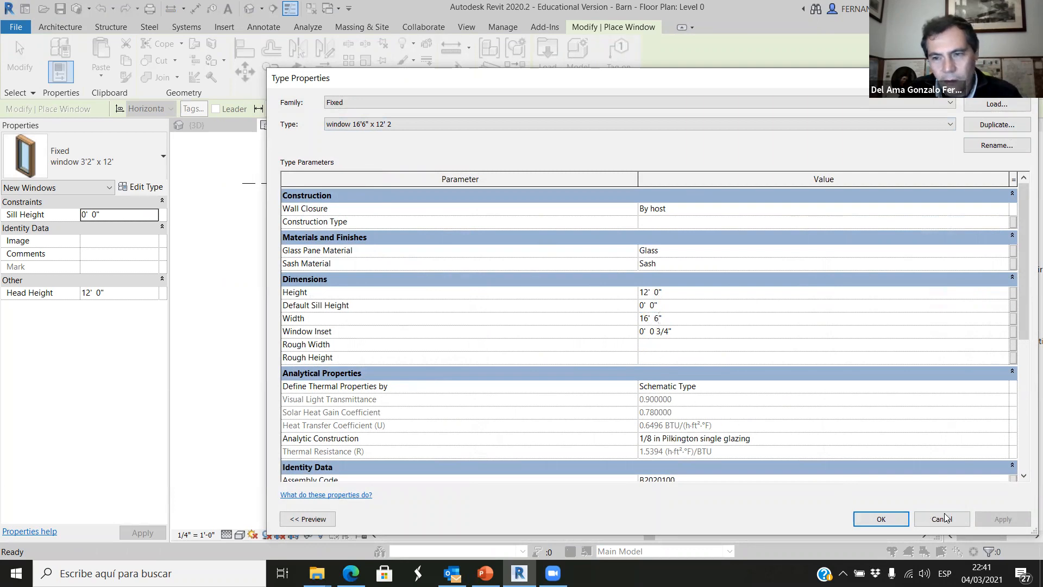
left_click(903, 518)
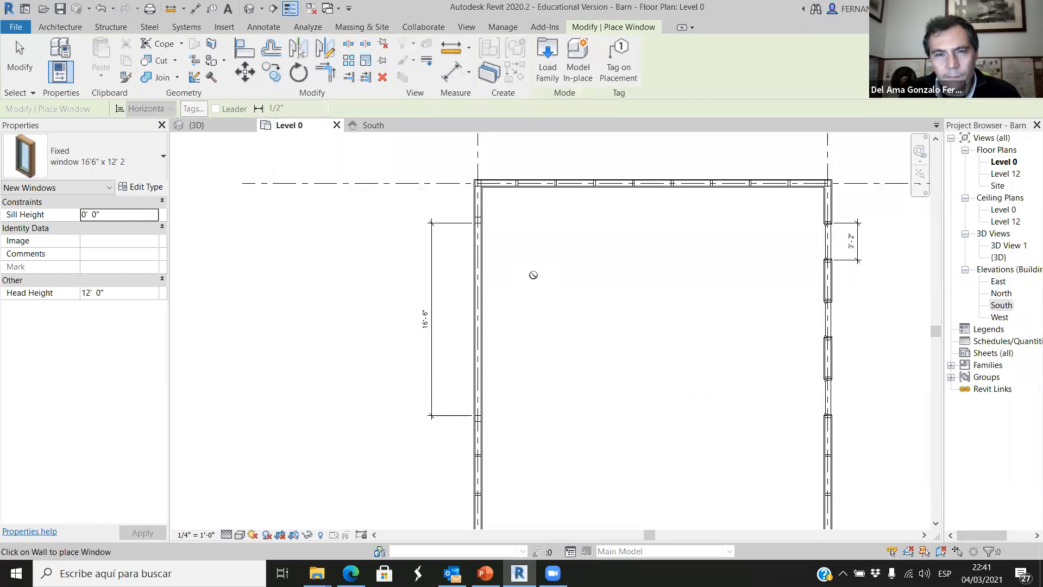
Place a Fixed window 16'6" x 12' 2 in the wall between the two 6x6" columns.
left_click(159, 164)
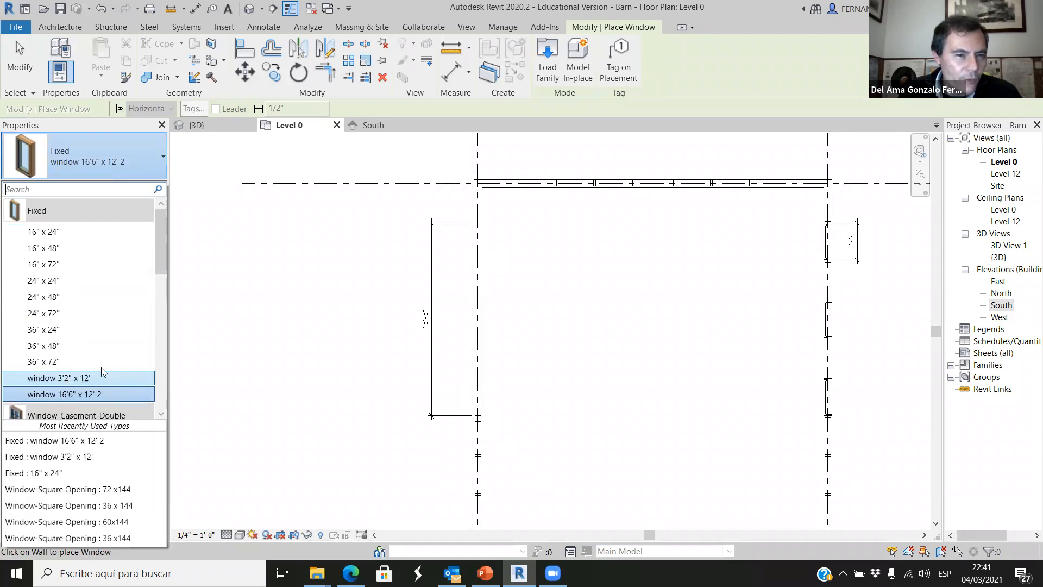
scroll(462, 323, "up", 2)
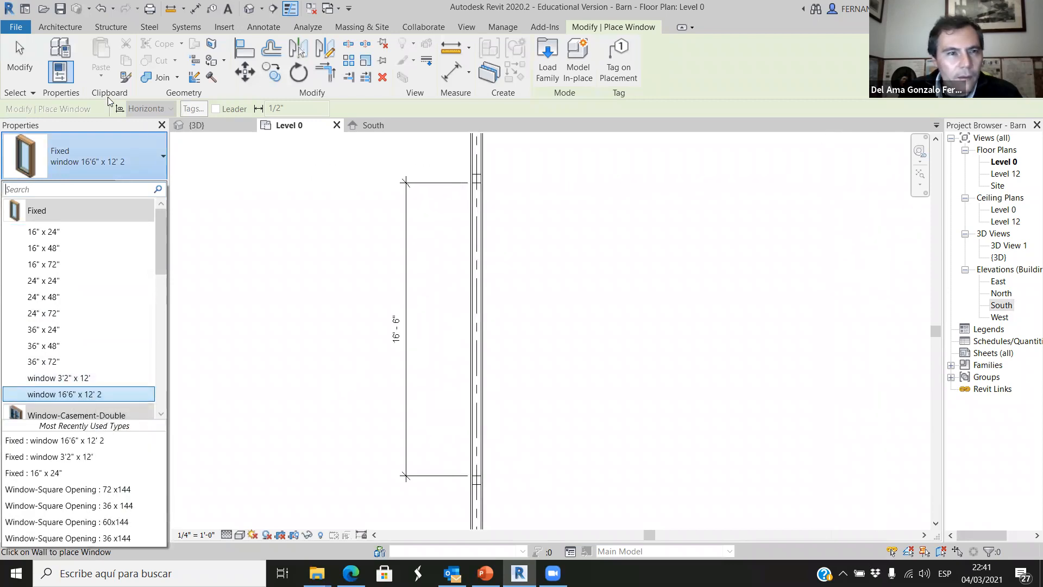
left_click(124, 163)
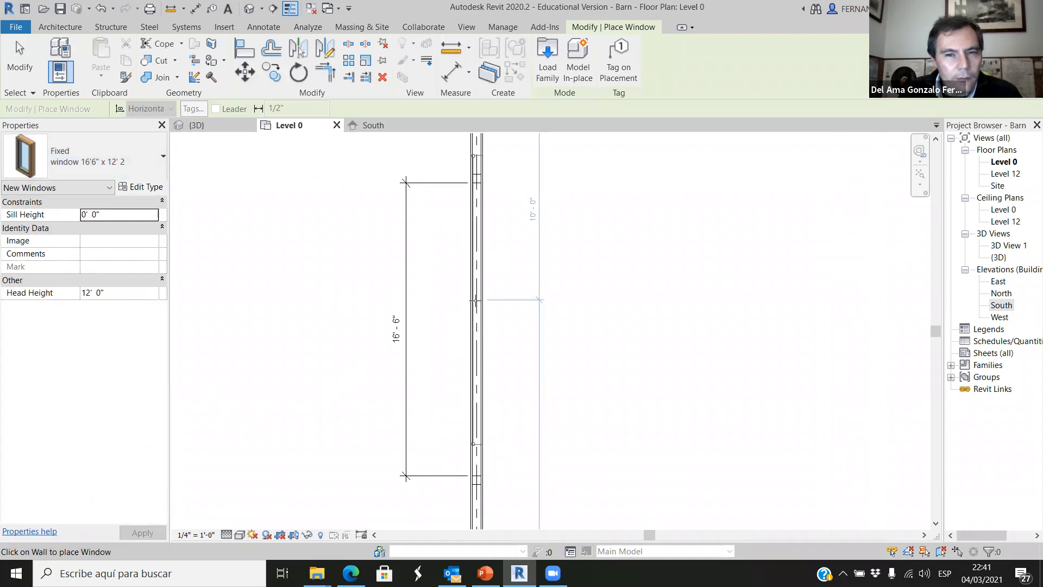
left_click(481, 330)
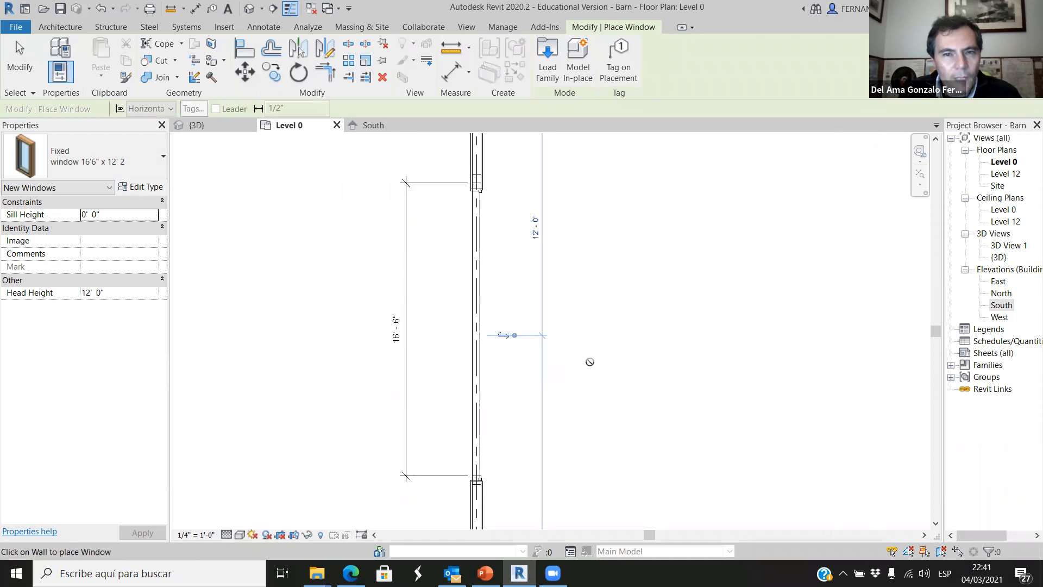
Align the wide window's lower edge with the inner face of the 6x6" column at the lower end of the opening.
scroll(460, 510, "up", 5)
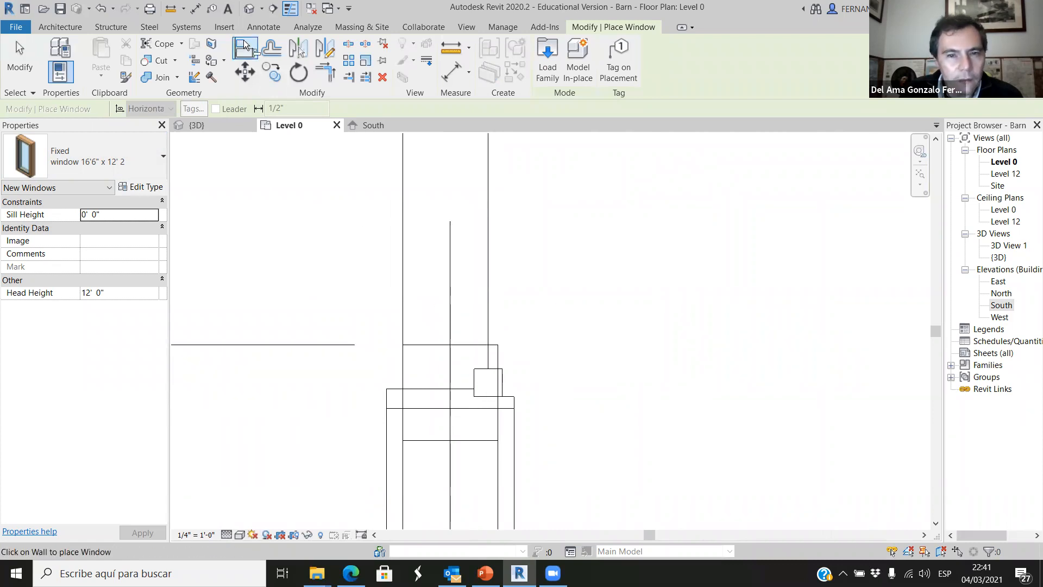
left_click(245, 46)
left_click(433, 344)
left_click(428, 407)
scroll(495, 416, "down", 6)
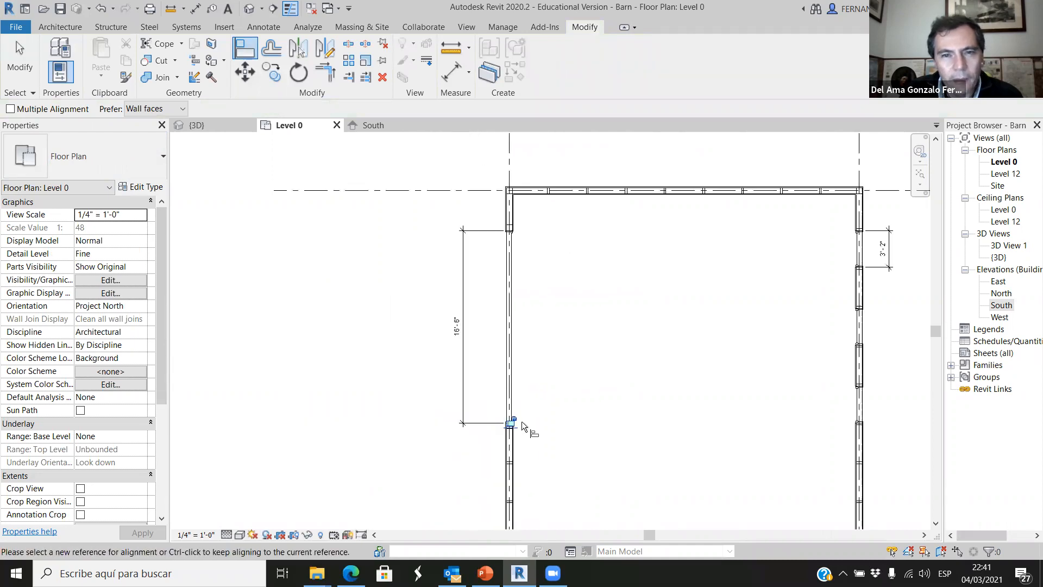
scroll(544, 234, "up", 10)
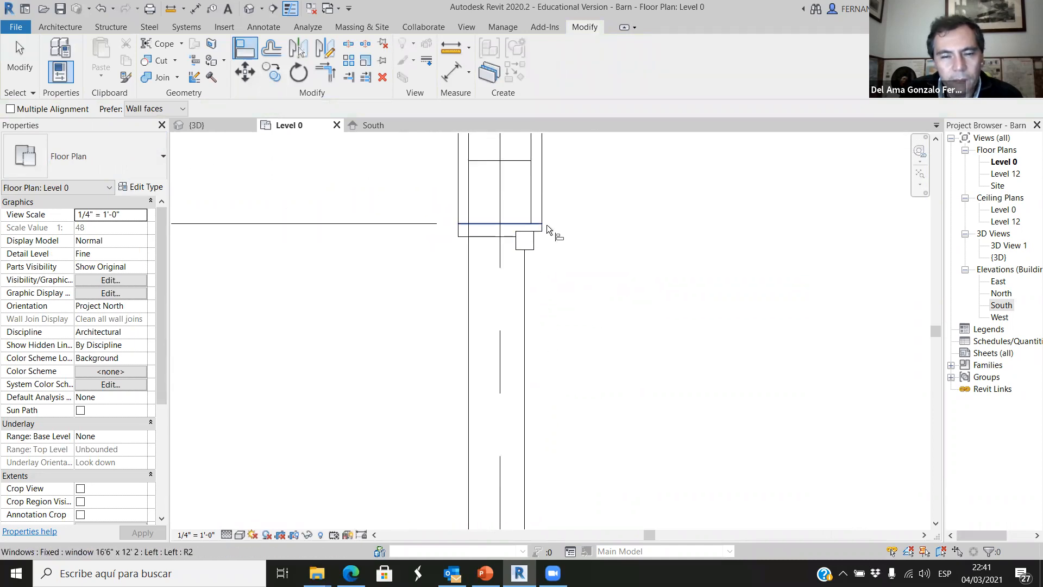
Examine the wide window and the opposite wall's windows in the 3D view from the barn's left side.
left_click(220, 126)
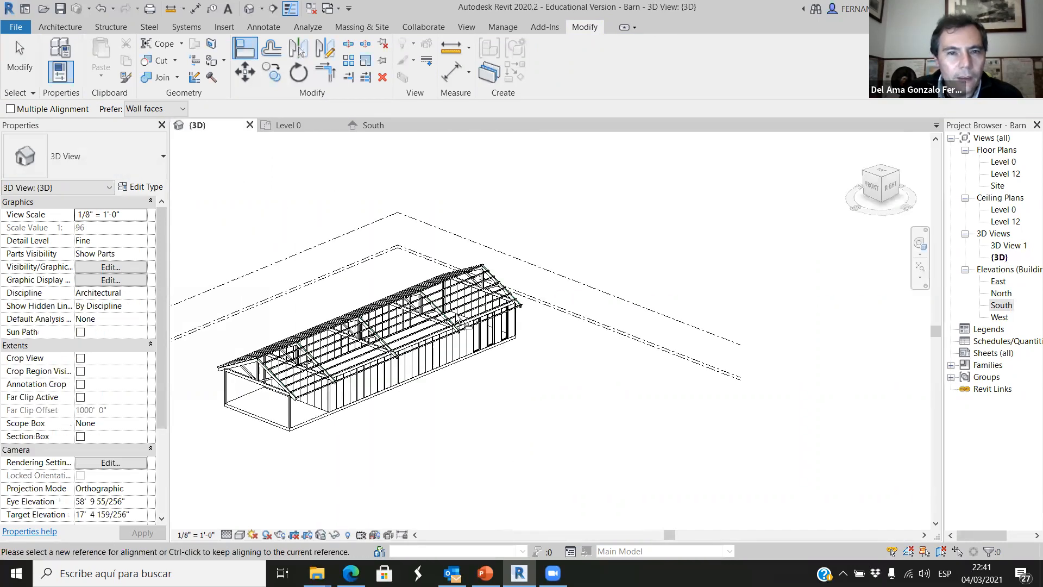
scroll(483, 359, "up", 2)
middle_click_drag(348, 413, 559, 419, "shift")
scroll(552, 386, "down", 2)
scroll(552, 386, "down", 2)
scroll(343, 374, "up", 4)
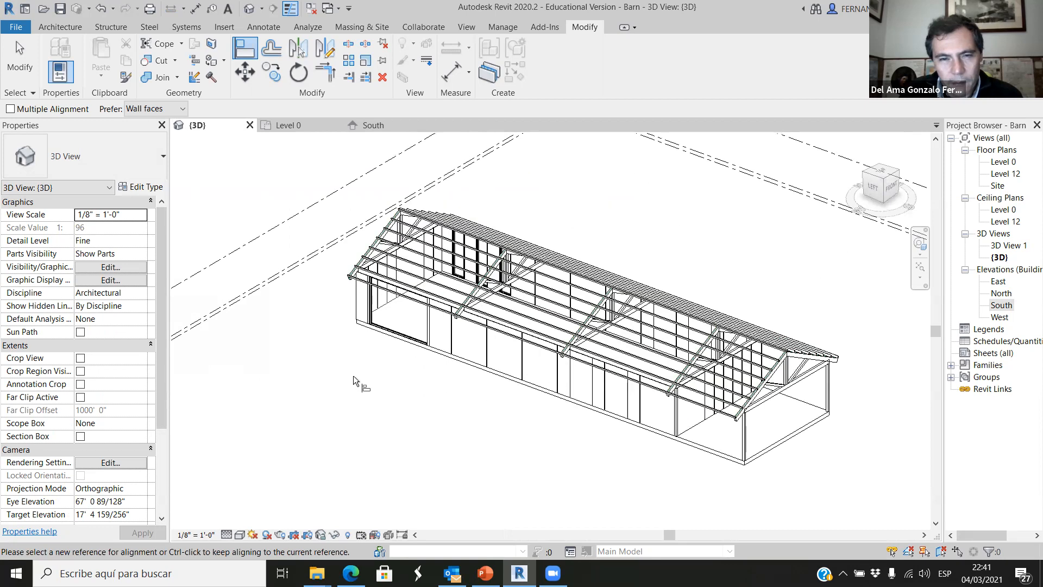
scroll(363, 361, "up", 3)
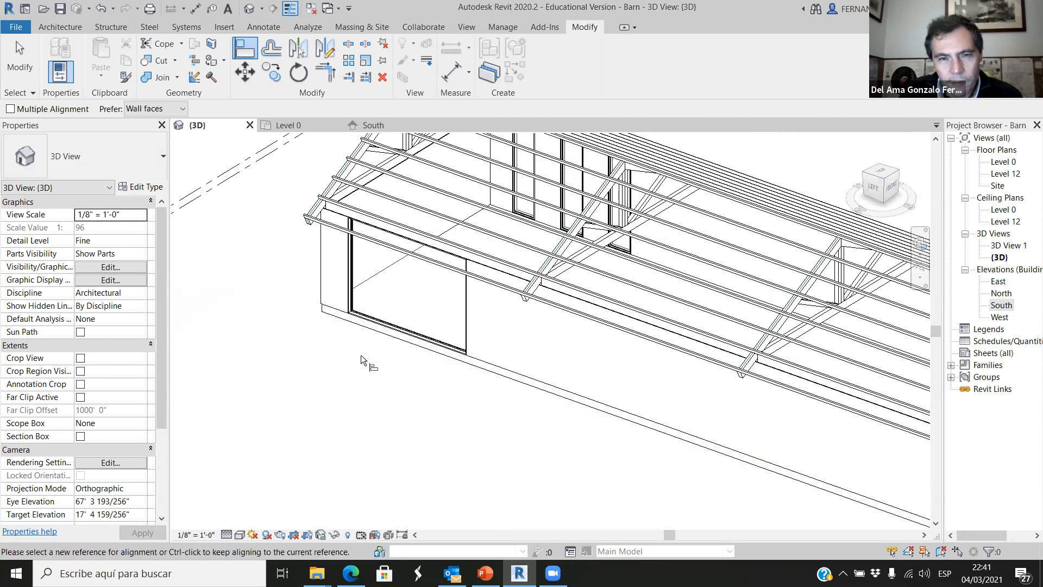
key("Escape")
key("Escape")
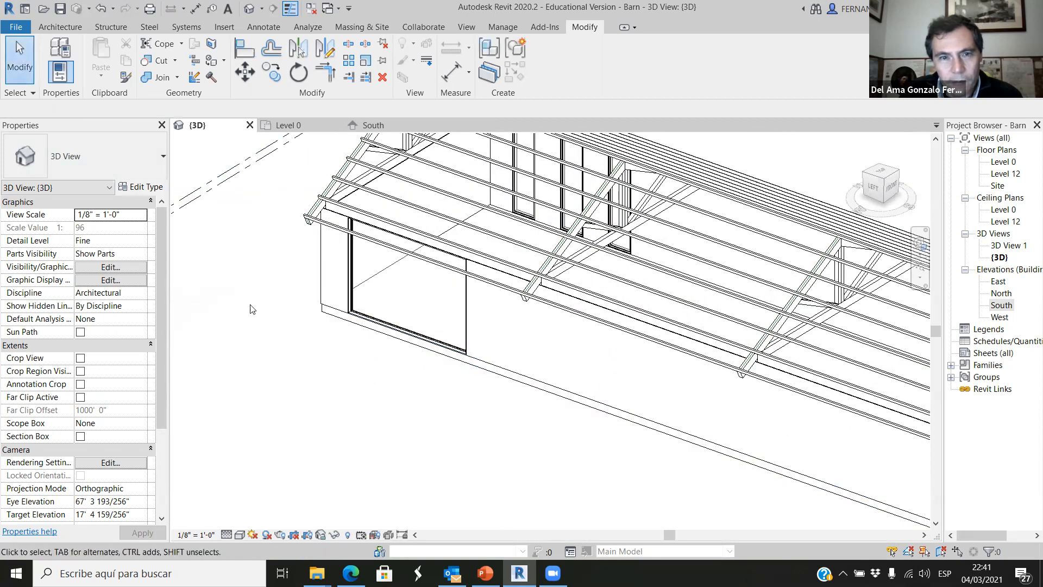
scroll(368, 386, "down", 3)
scroll(429, 389, "down", 2)
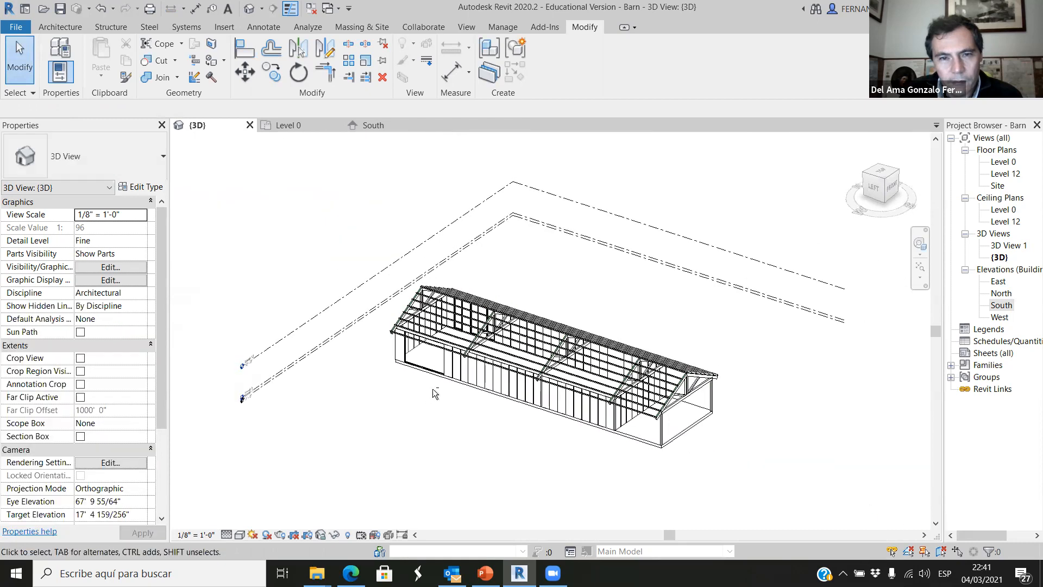
scroll(429, 389, "up", 5)
mouse_move(416, 416)
middle_mouse_down("shift")
mouse_move(433, 421)
mouse_move(430, 431)
middle_mouse_up("shift")
scroll(431, 431, "down", 4)
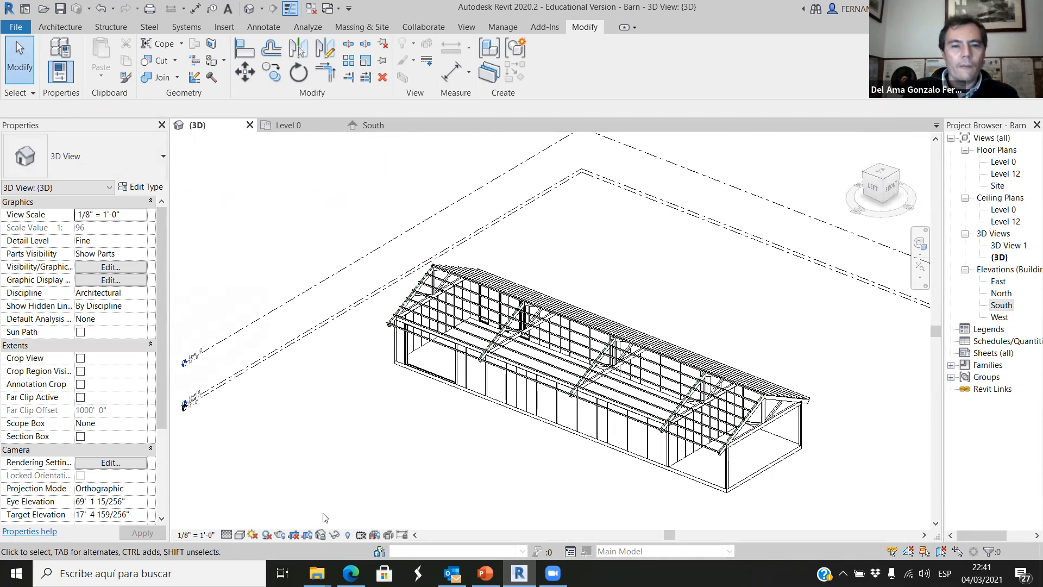
Set the 3D view's visual style to Consistent Colors.
left_click(239, 535)
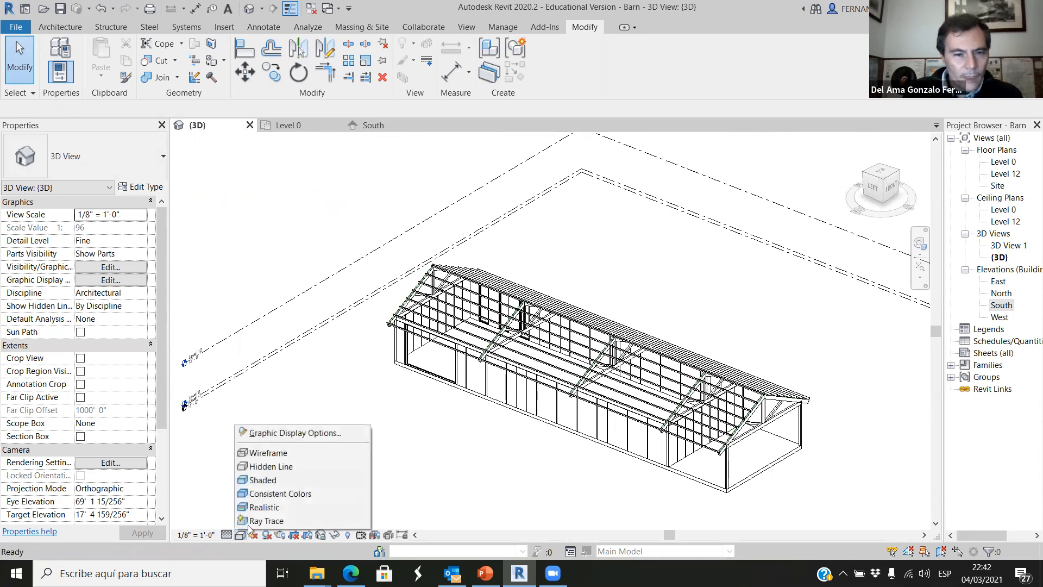
left_click(270, 495)
scroll(470, 428, "up", 5)
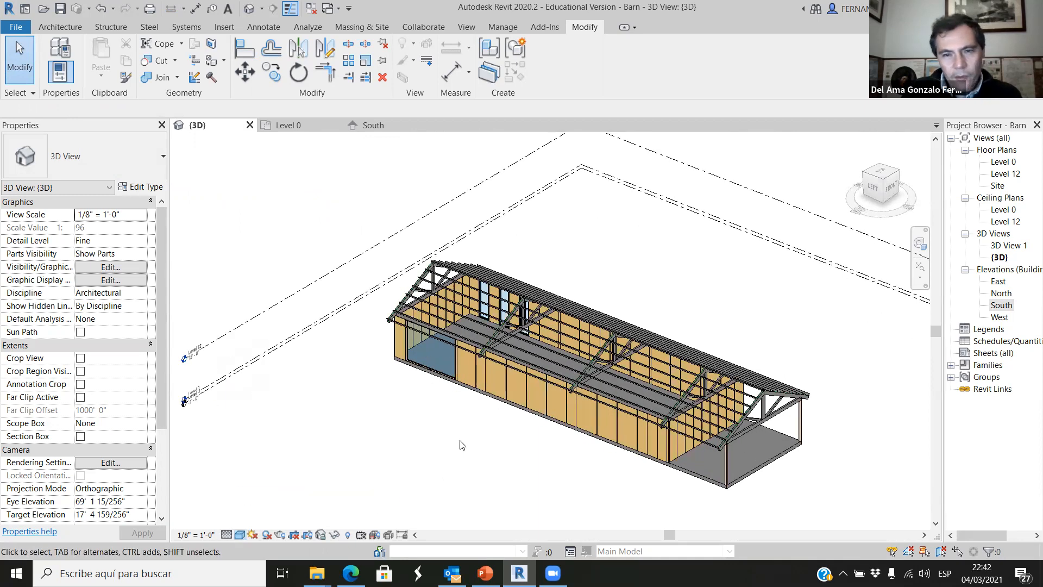
Set the 3D view's model transparency to 11 in the graphic display options and apply it.
scroll(342, 467, "down", 6)
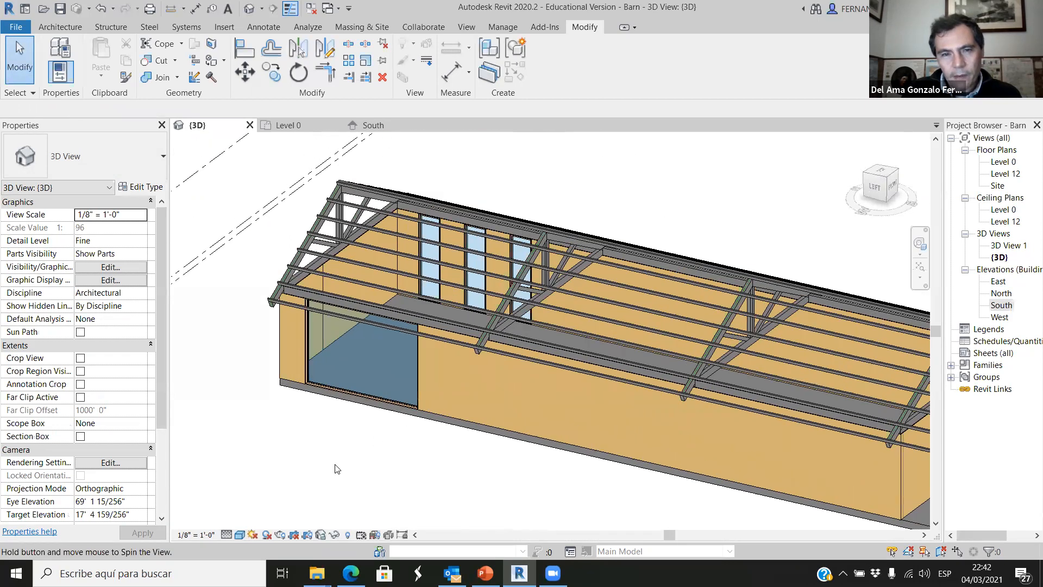
middle_click_drag(396, 480, 260, 539, "shift")
left_click(237, 536)
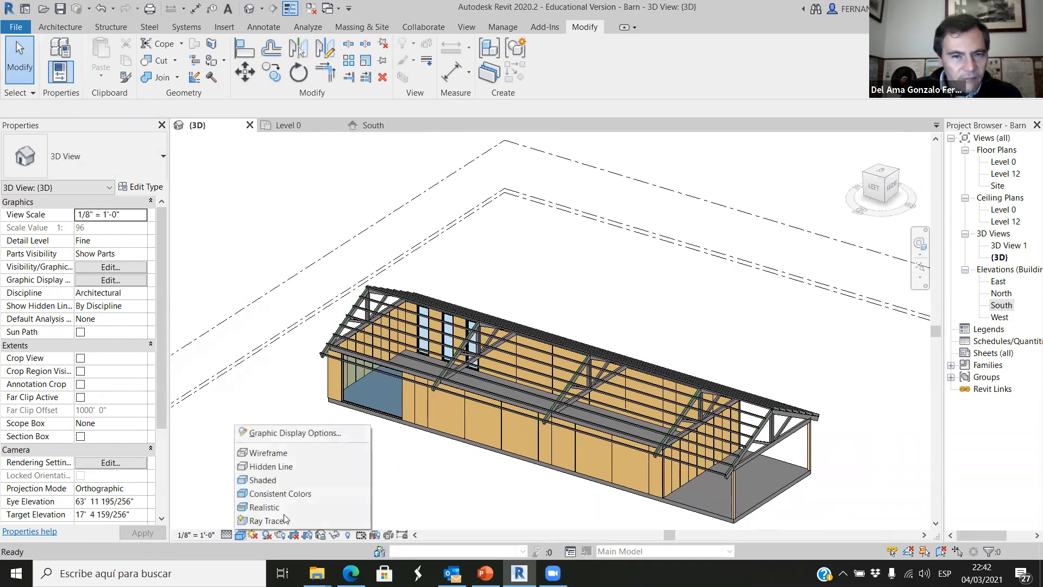
left_click(295, 433)
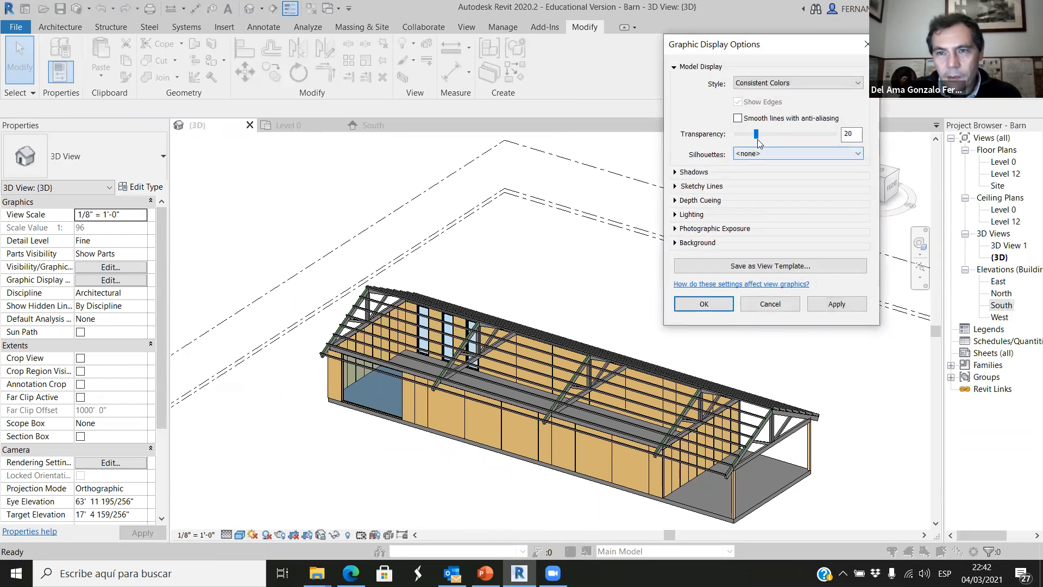
left_click(836, 303)
left_click(704, 303)
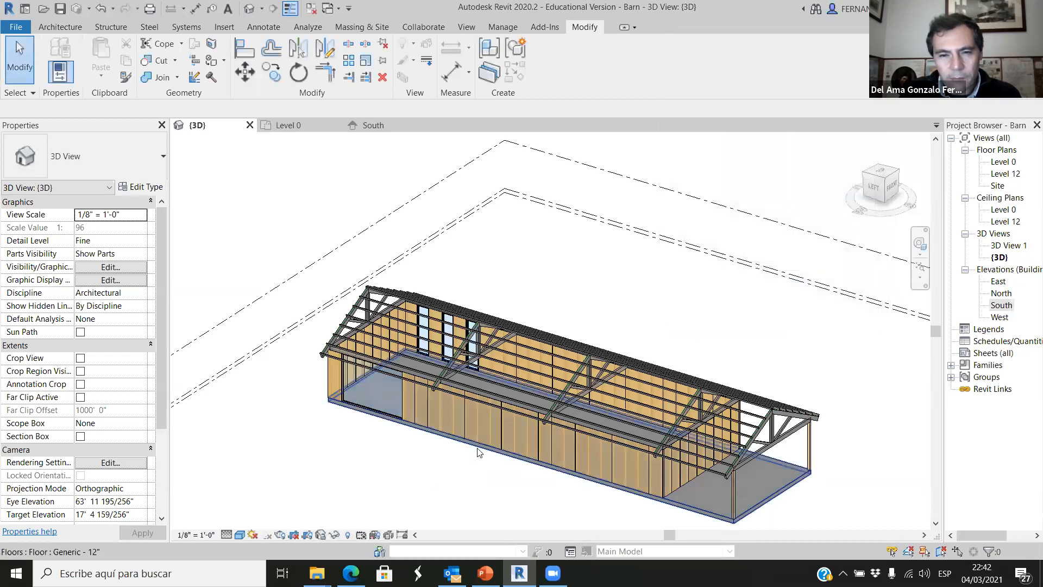
Examine the studs through the transparent walls, around the wide window and along the long wall, in the 3D view.
scroll(478, 450, "up", 4)
scroll(408, 389, "down", 2)
middle_click_drag(353, 459, 333, 445, "shift")
scroll(442, 426, "down", 3)
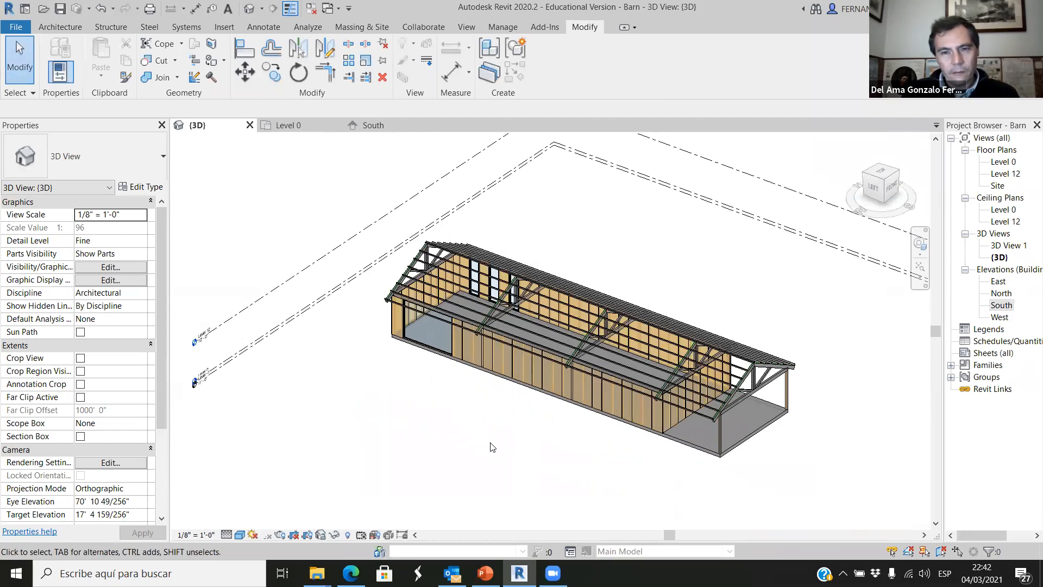
scroll(509, 434, "down", 5)
scroll(504, 404, "up", 3)
middle_click_drag(480, 441, 533, 435, "shift")
scroll(434, 426, "up", 4)
scroll(435, 331, "up", 6)
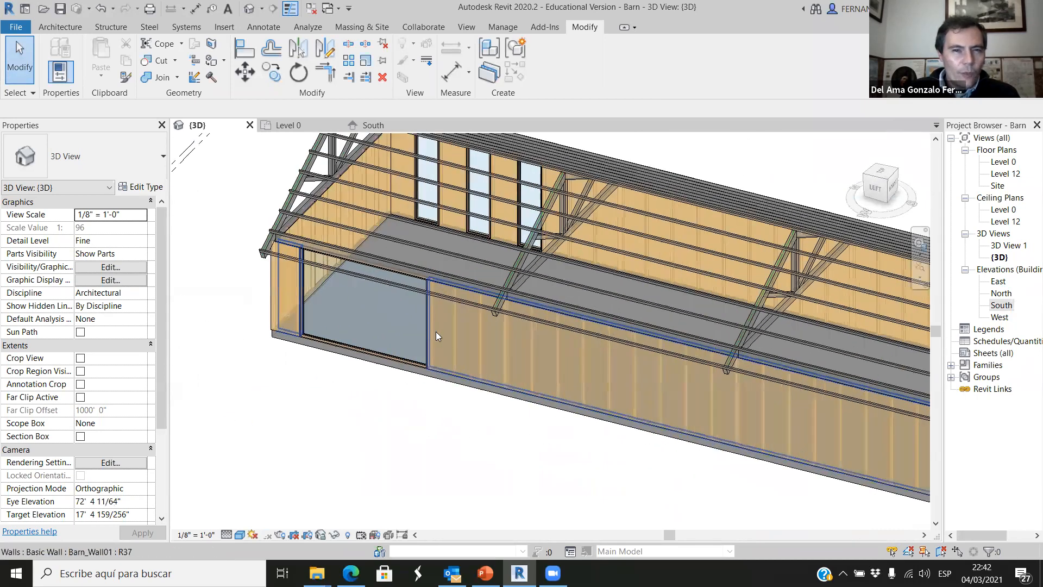
scroll(438, 344, "down", 6)
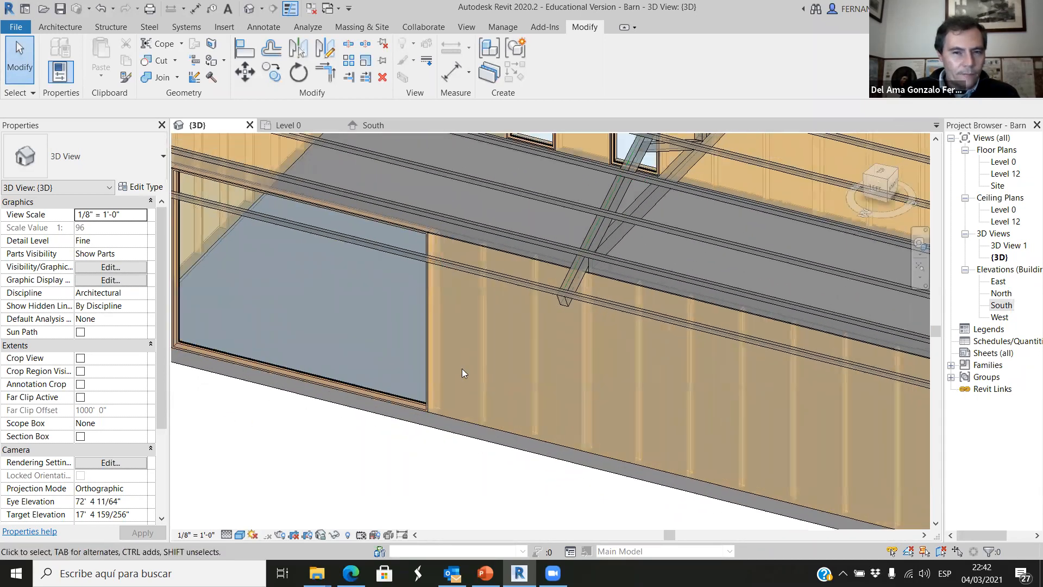
scroll(325, 308, "up", 3)
scroll(302, 385, "down", 4)
middle_click_drag(384, 459, 492, 454, "shift")
scroll(525, 432, "down", 4)
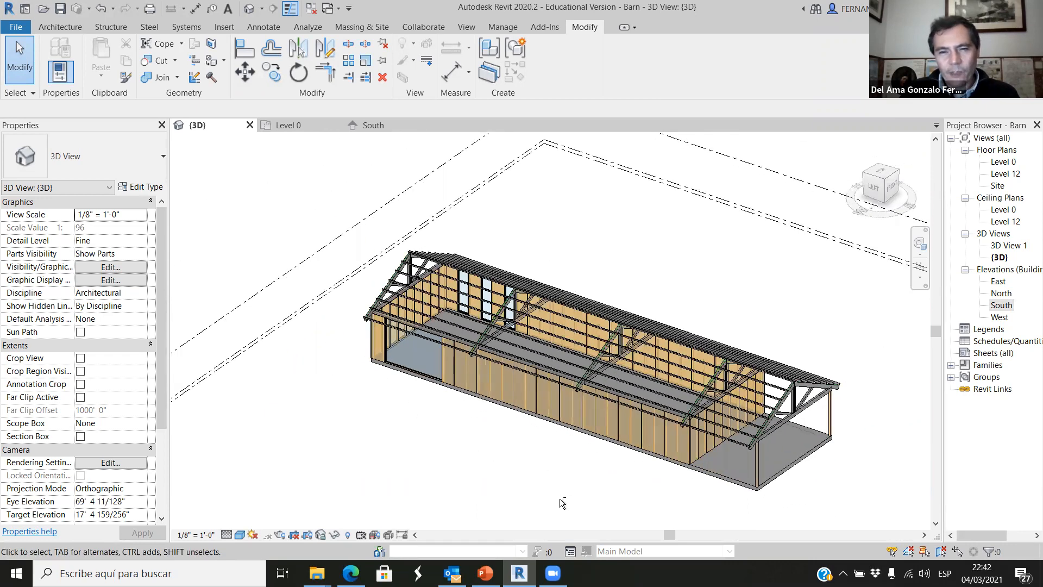
scroll(560, 349, "up", 5)
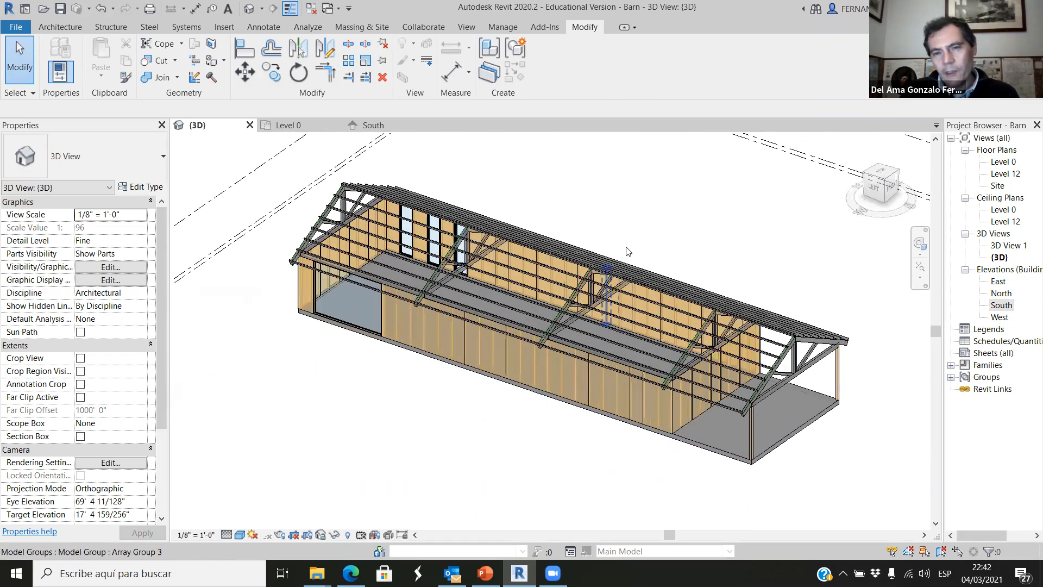
scroll(347, 290, "up", 5)
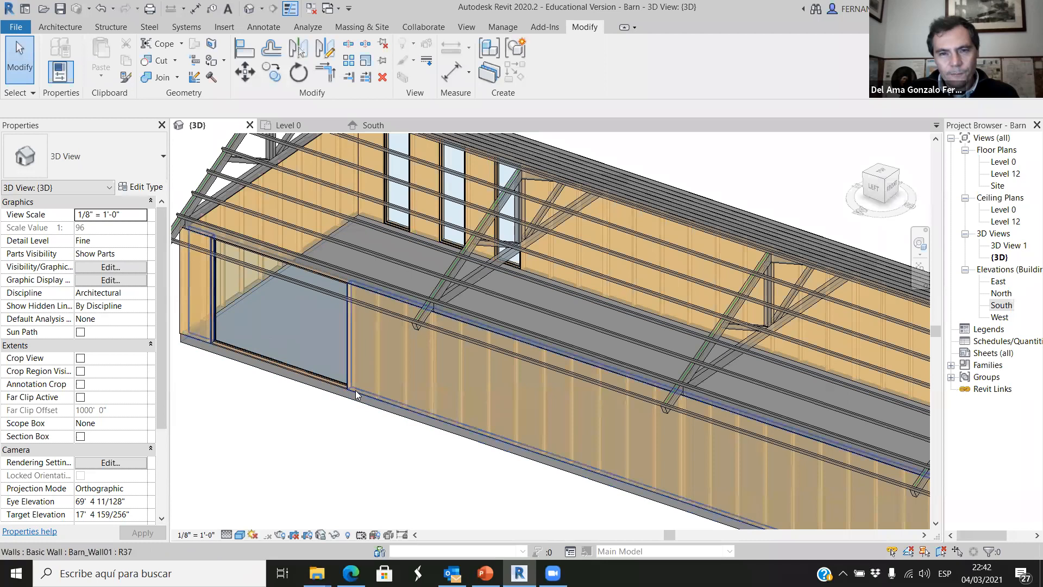
scroll(288, 361, "down", 2)
scroll(285, 371, "up", 2)
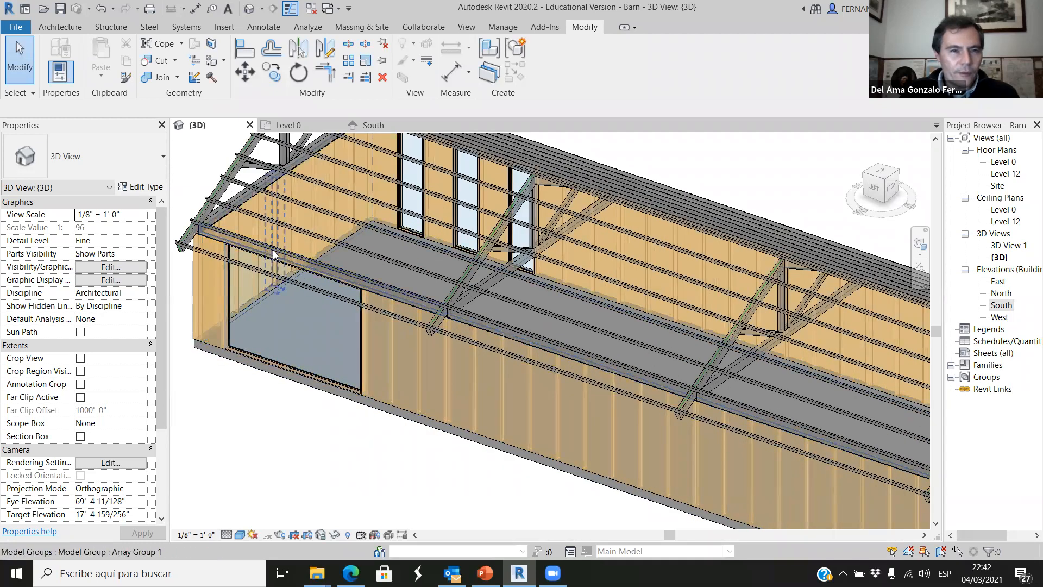
scroll(273, 251, "up", 4)
scroll(324, 264, "down", 5)
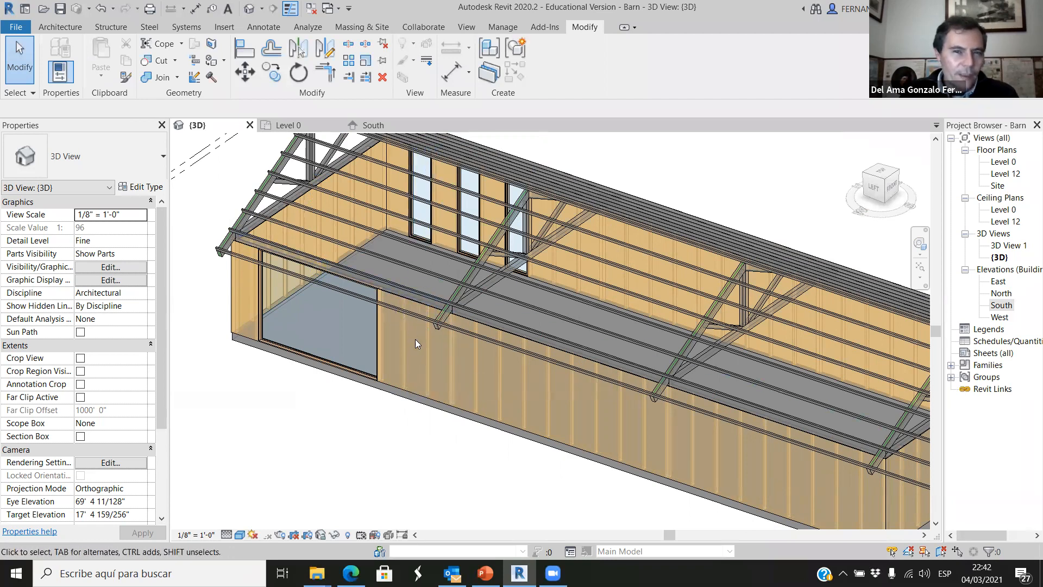
scroll(358, 373, "down", 3)
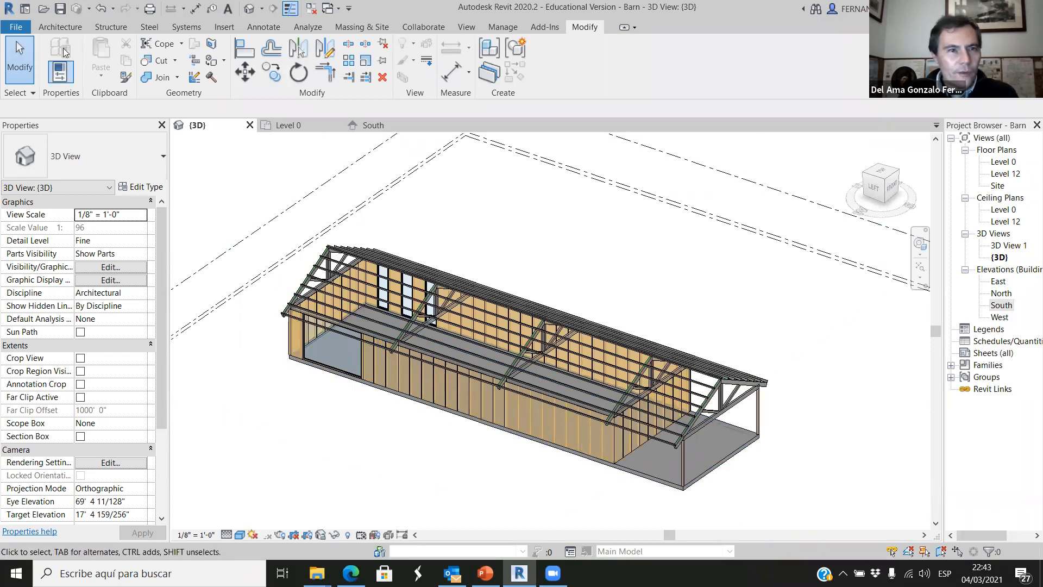
Start duplicating the Fixed window 3'2" x 12' type to make a new window type.
left_click(62, 28)
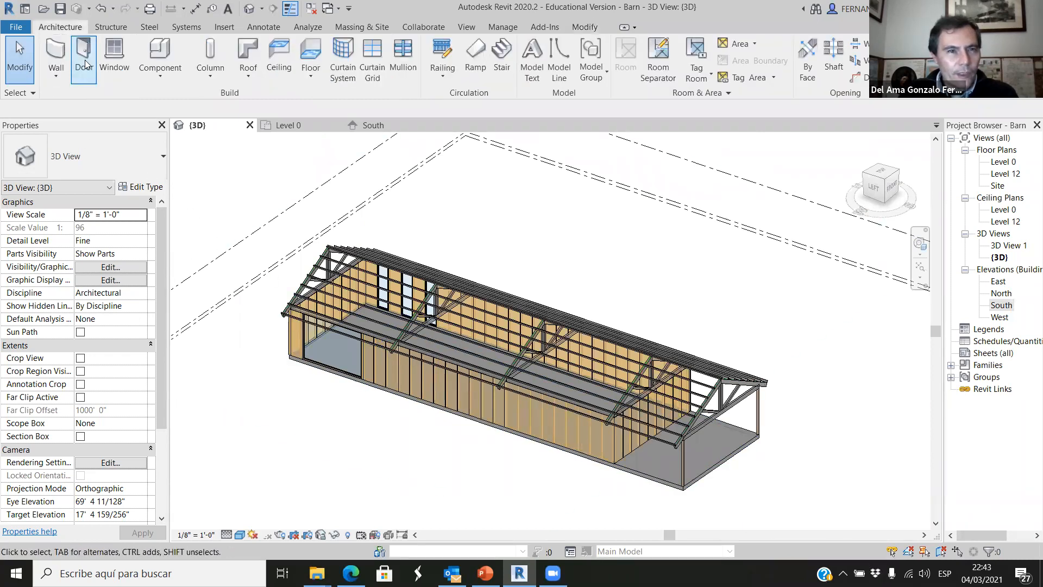
left_click(115, 55)
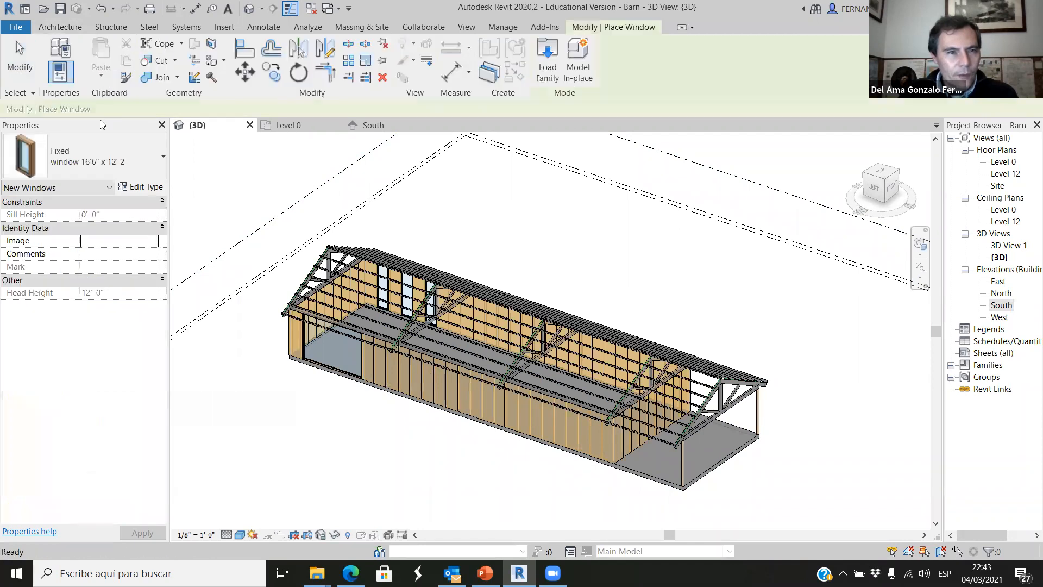
left_click(155, 157)
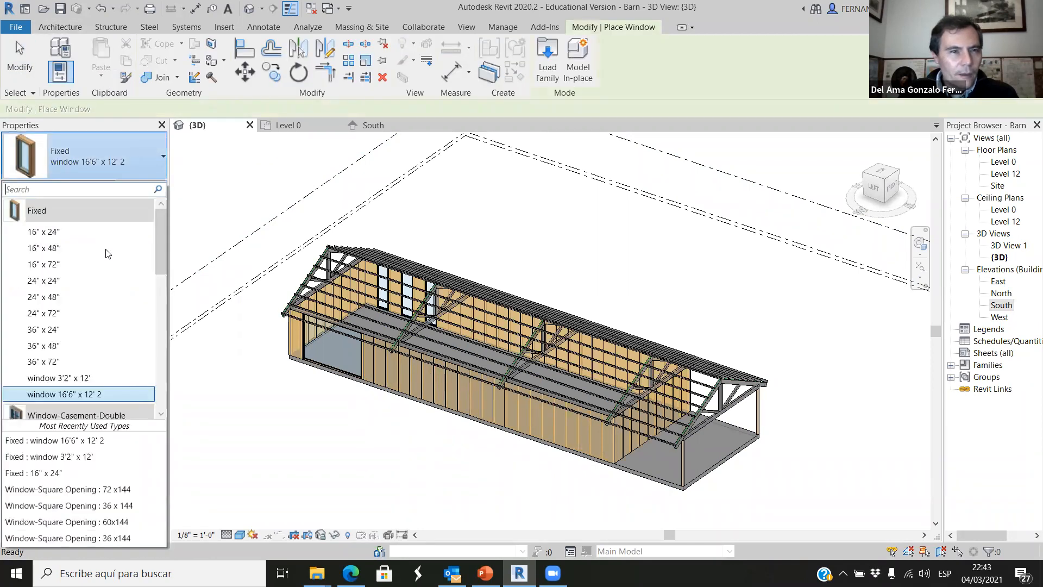
left_click(73, 378)
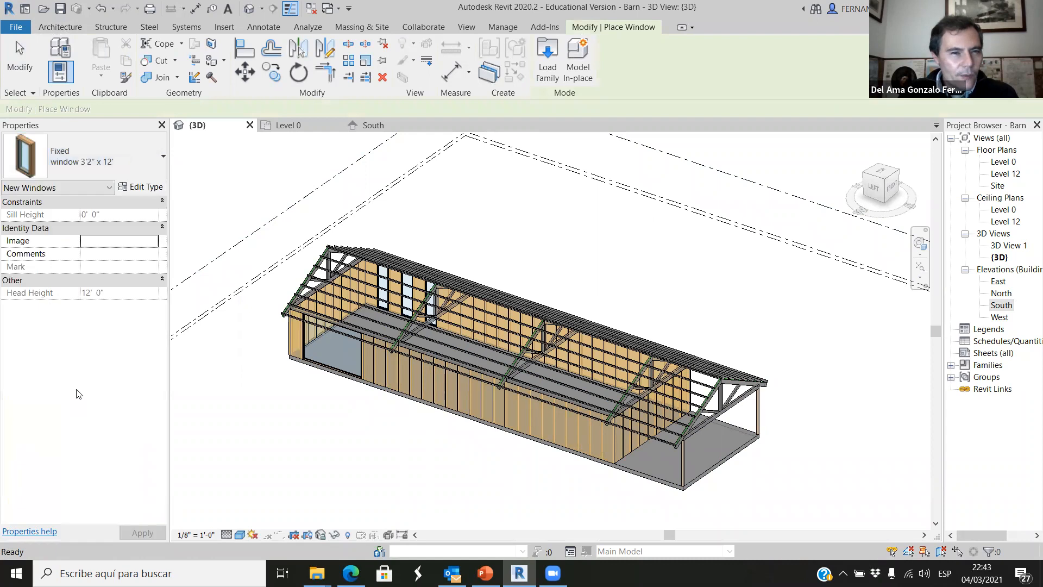
left_click(142, 186)
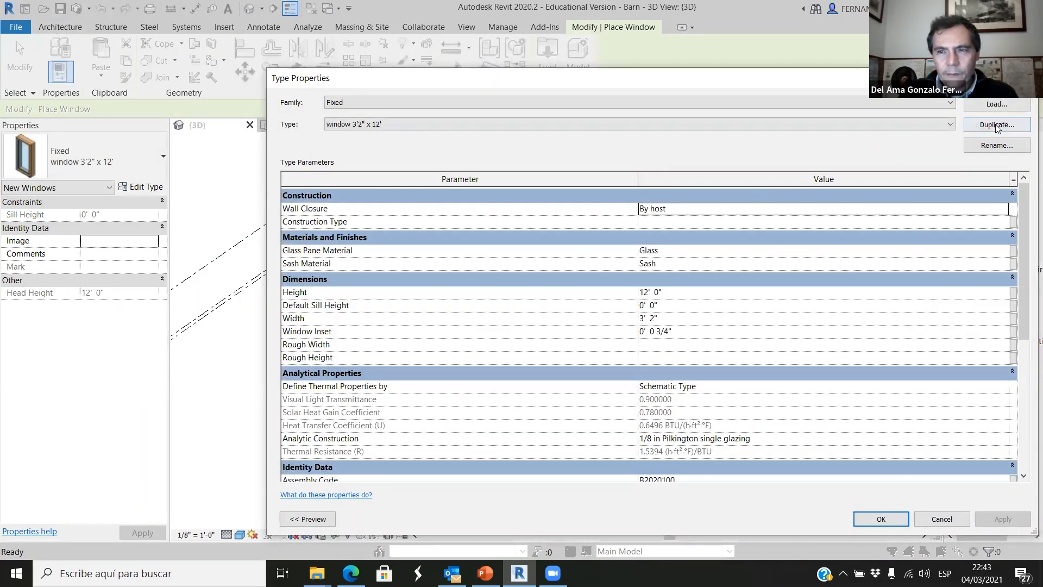
left_click(996, 124)
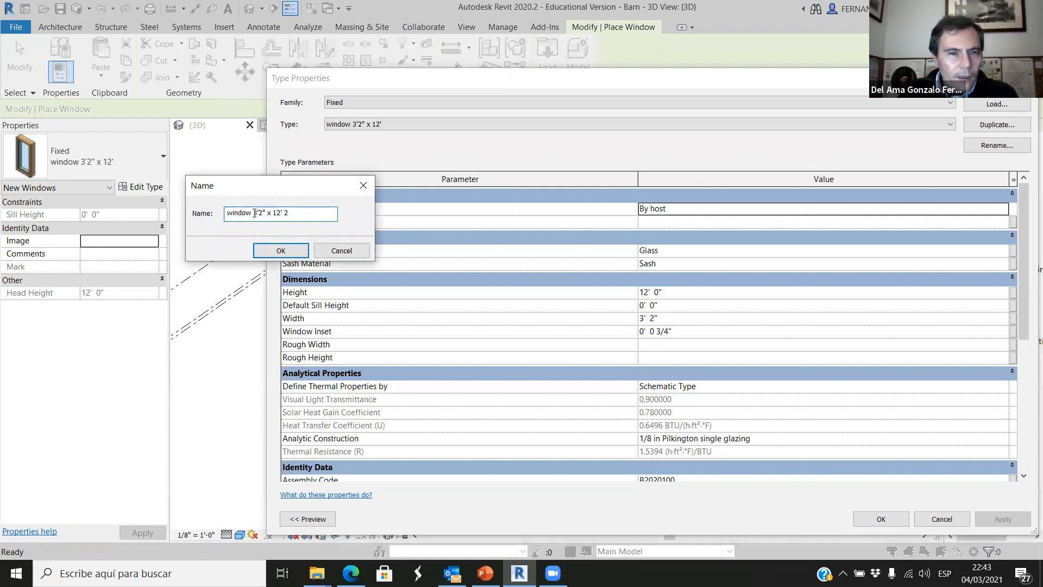
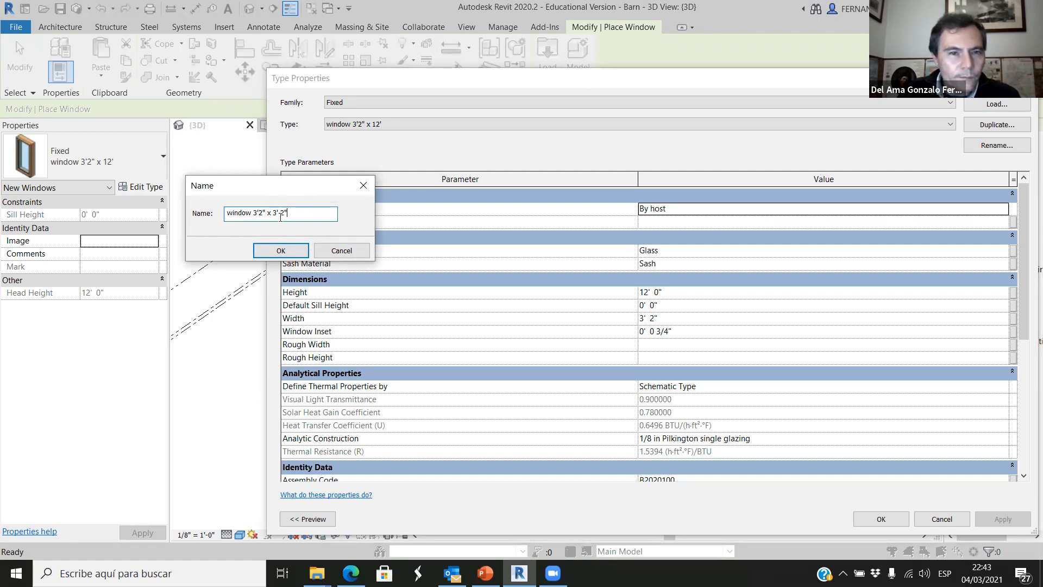
Name the duplicated window type window 3'2" x 3'2" and set its height to 3' 2".
left_click(281, 251)
left_click(653, 292)
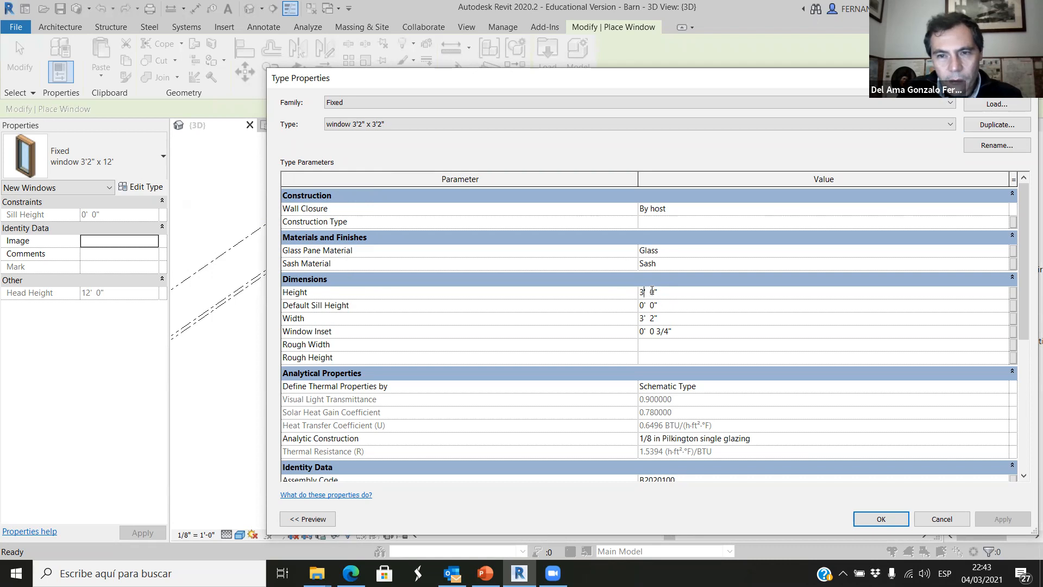
left_click(881, 519)
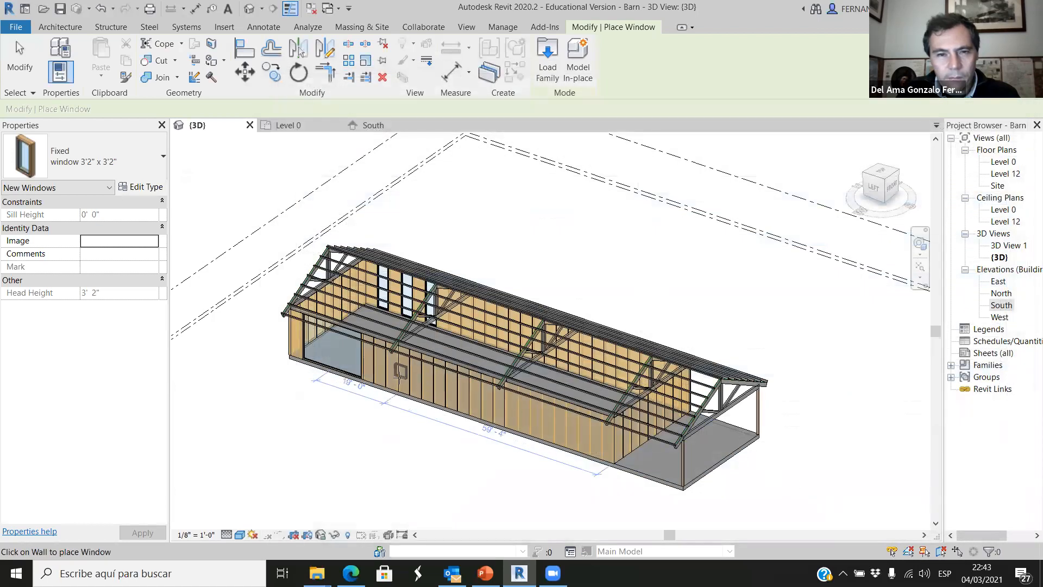
Try placing a 3'2" x 3'2" fixed window on the long wall beside the wide window in the 3D view.
scroll(392, 338, "up", 5)
scroll(392, 337, "up", 2)
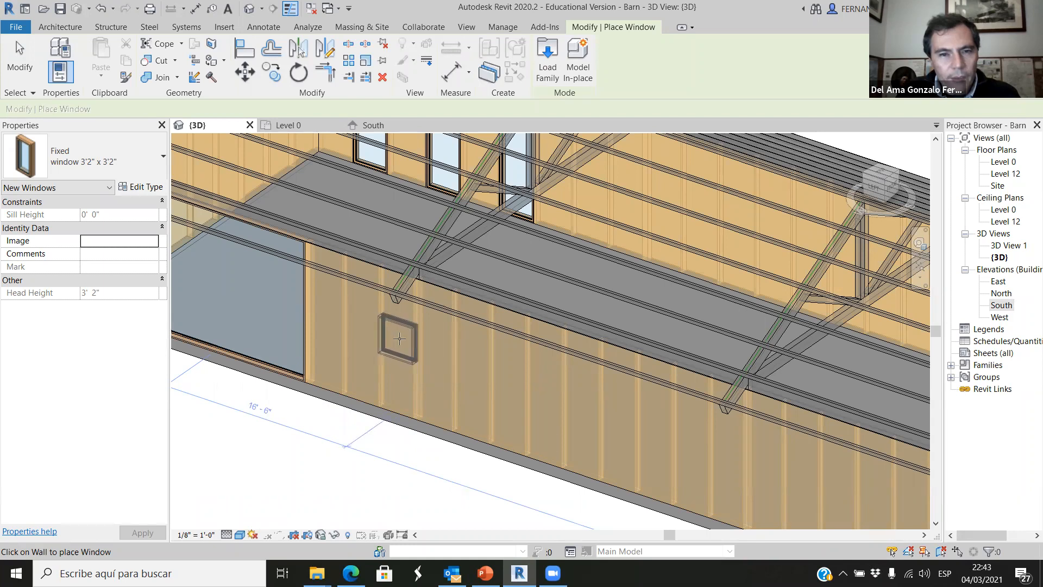
left_click(399, 339)
scroll(361, 447, "up", 3)
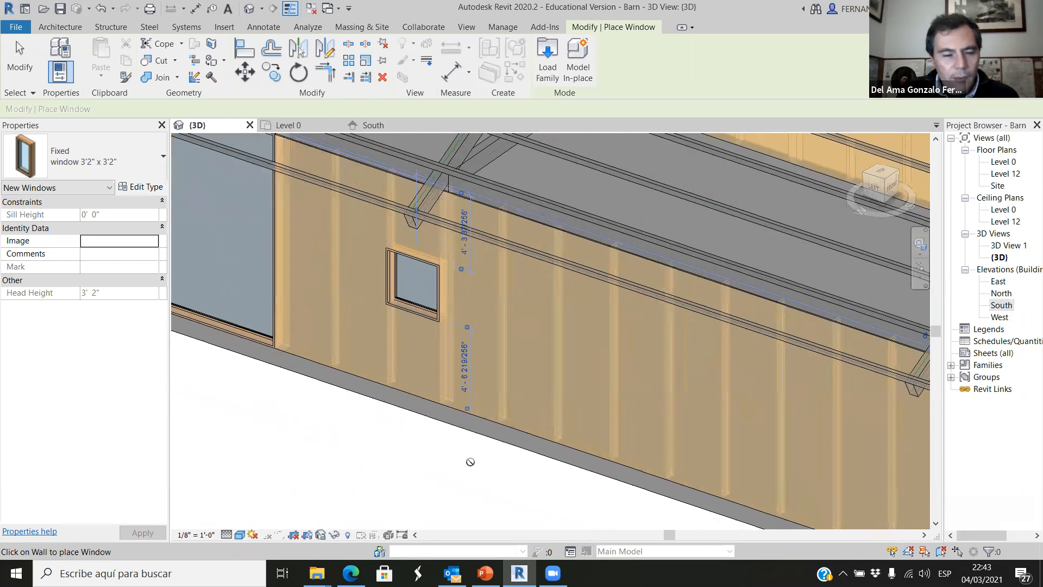
scroll(471, 461, "down", 2)
middle_click_drag(461, 524, 586, 468, "shift")
scroll(445, 380, "up", 2)
scroll(467, 342, "up", 2)
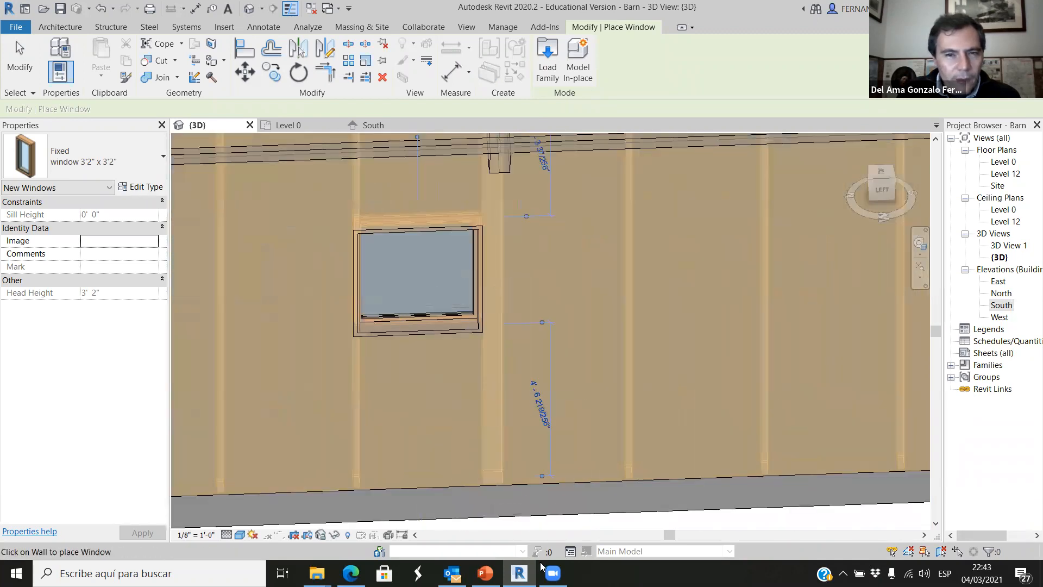
key("Escape")
key("Escape")
Examine the new window in 3D and the stud spacing along the long wall in the Level 0 plan.
scroll(470, 377, "up", 2)
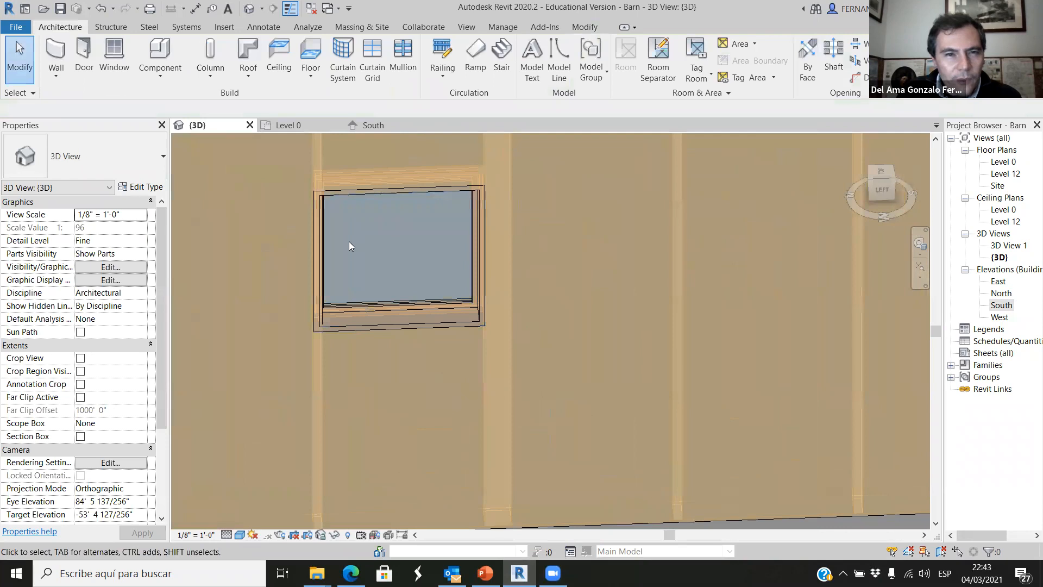
scroll(325, 277, "down", 4)
left_click(288, 125)
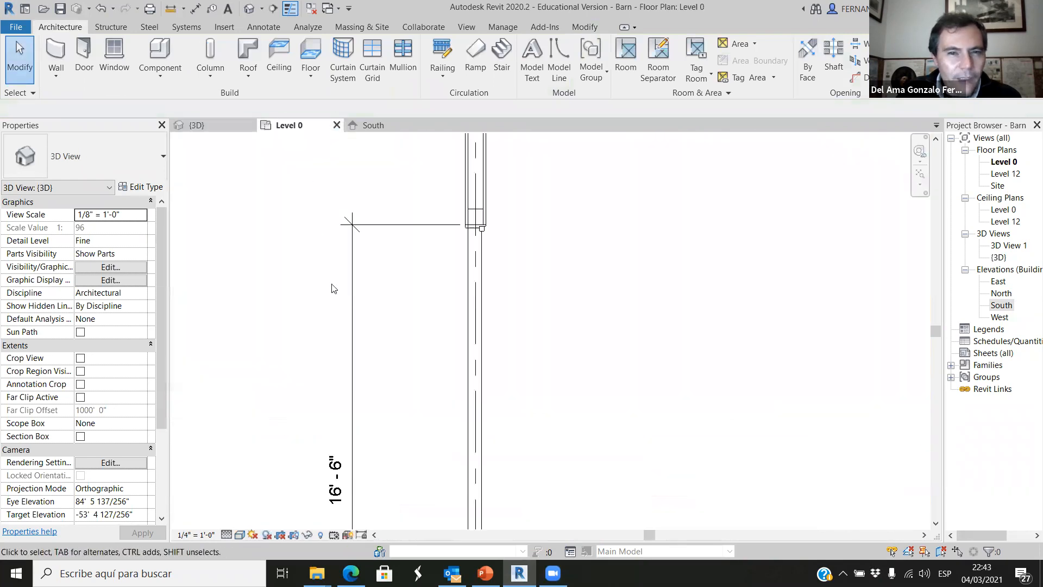
scroll(492, 326, "down", 4)
scroll(535, 501, "up", 3)
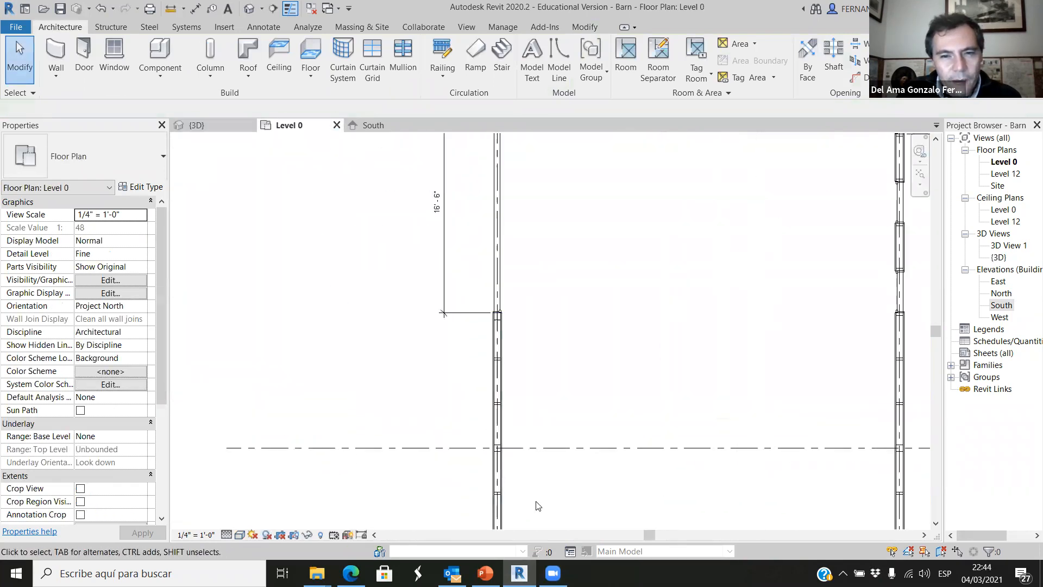
scroll(473, 353, "down", 3)
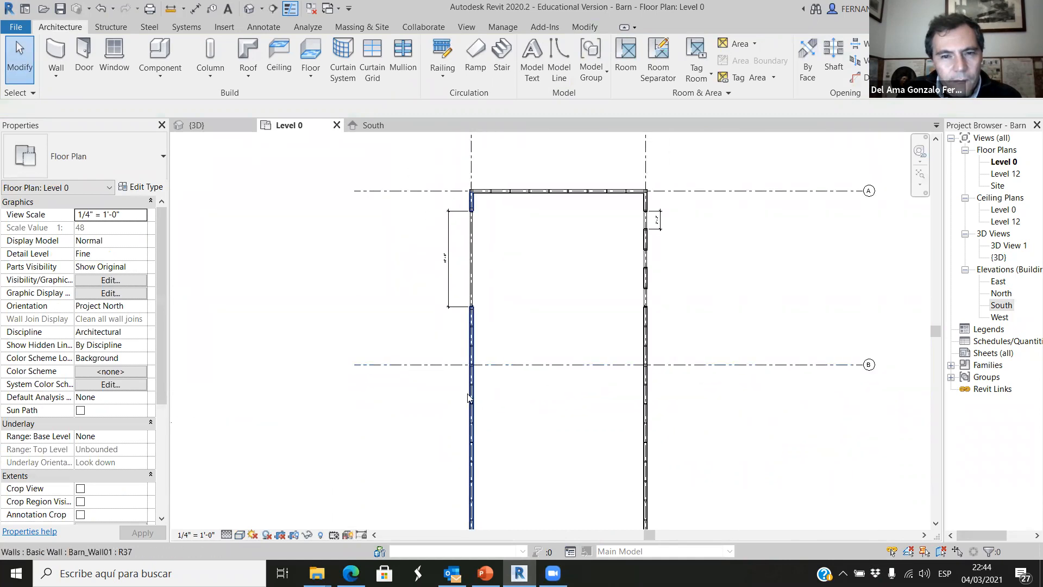
scroll(462, 393, "up", 2)
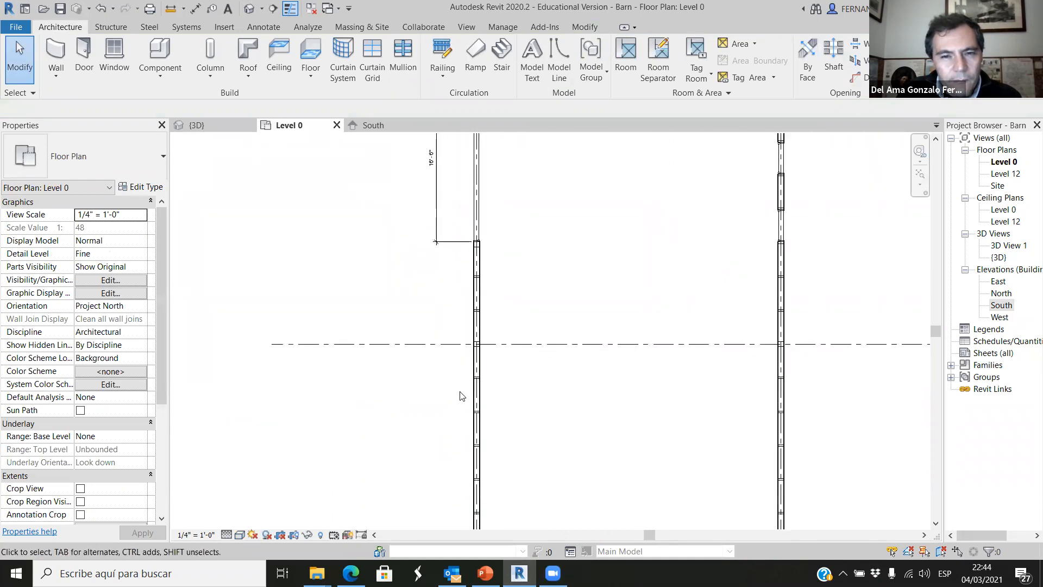
Delete the 3'2" x 3'2" window from the long wall in the 3D view.
left_click(194, 126)
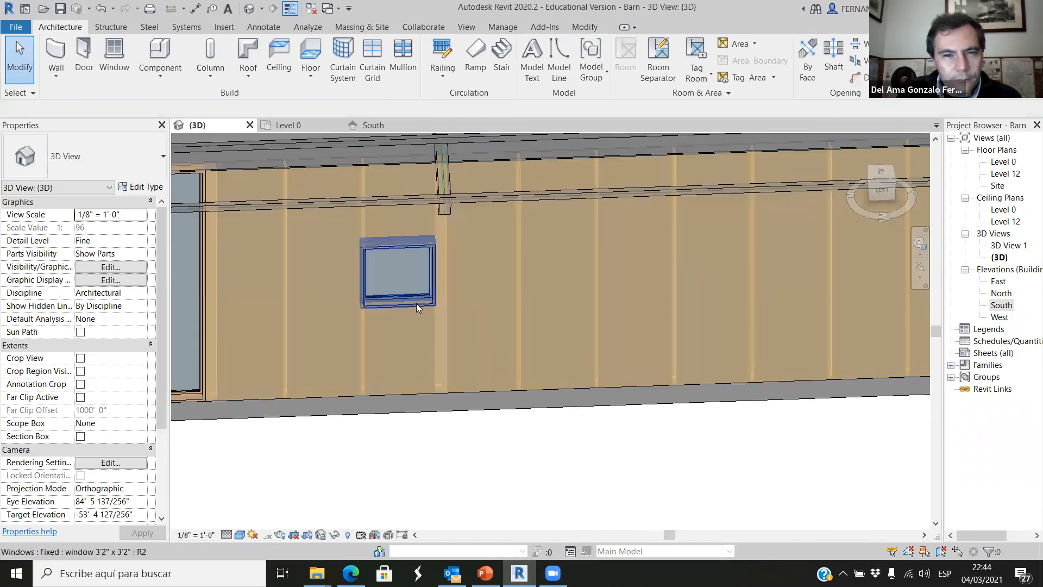
left_click(417, 304)
key("Escape")
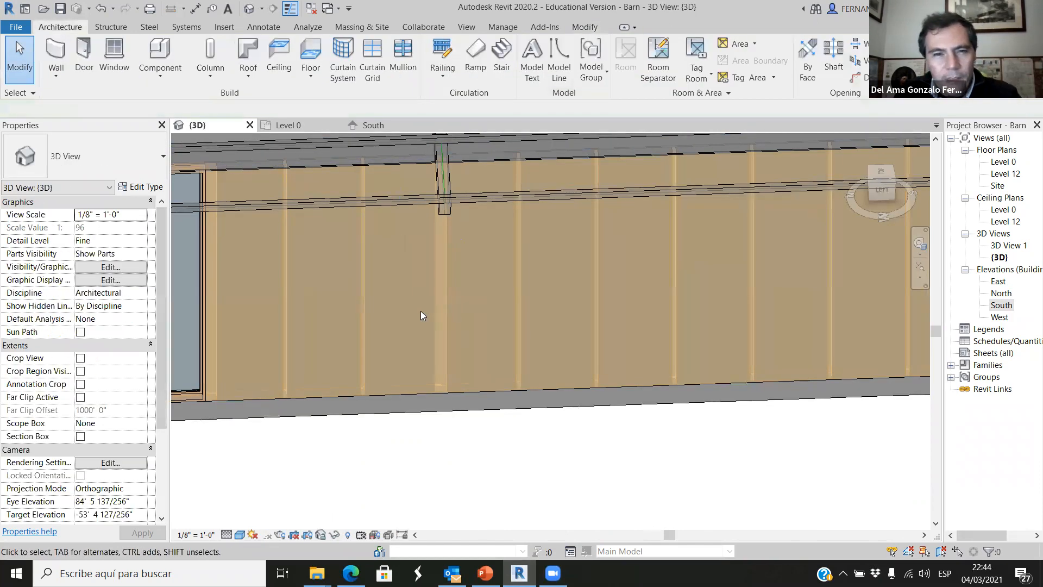
Place a 3'2" x 3'2" fixed window between two studs of the long wall, between the wide window and grid B, in the Level 0 plan.
left_click(285, 126)
scroll(395, 270, "down", 2)
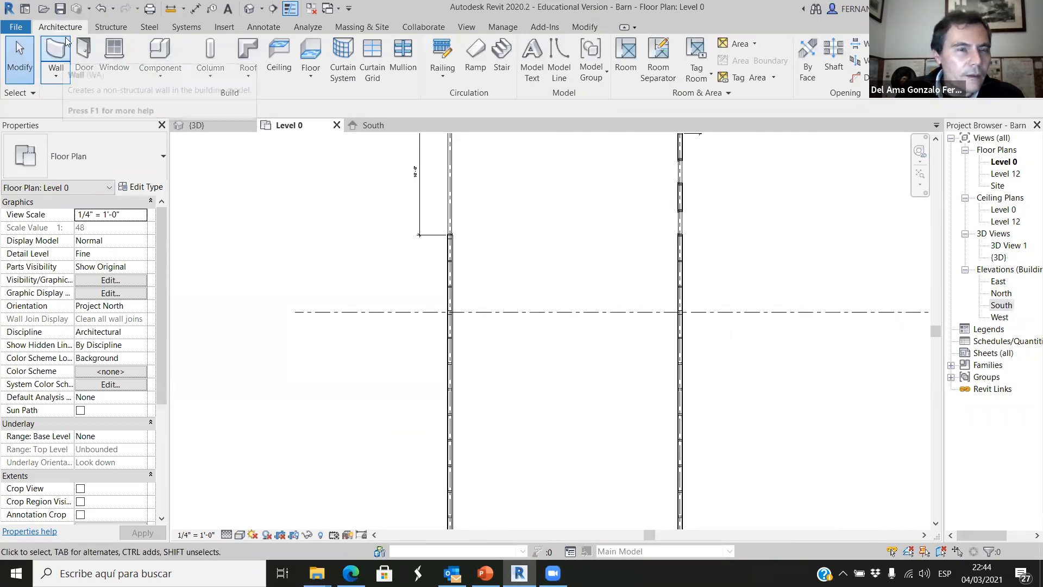
left_click(114, 57)
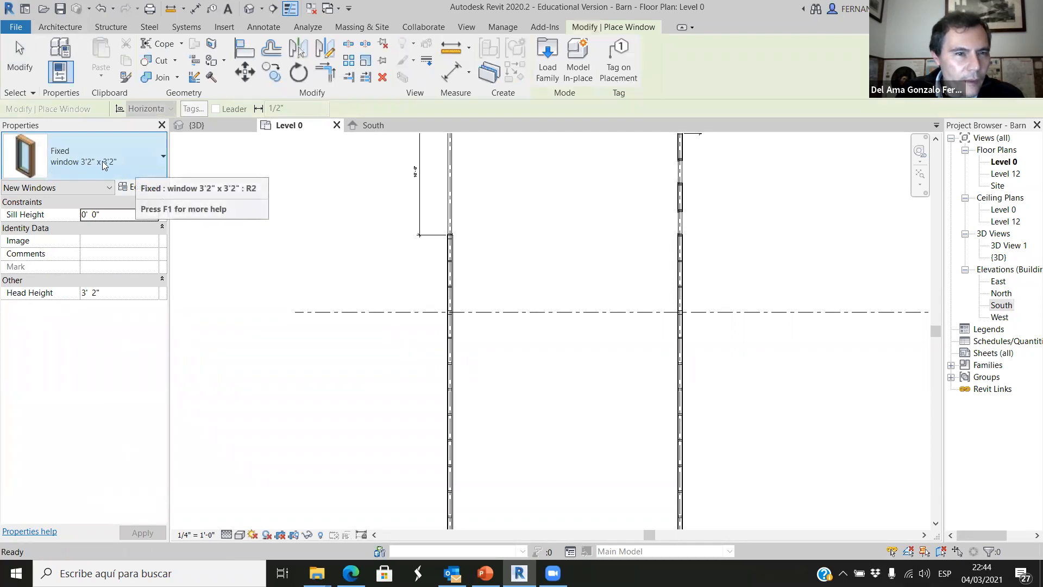
scroll(449, 279, "up", 4)
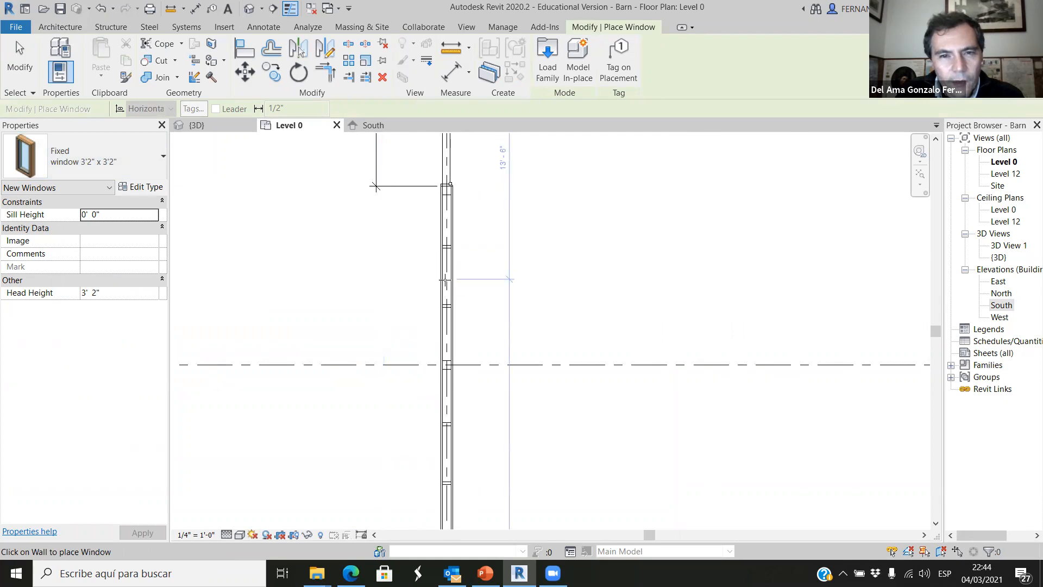
scroll(413, 298, "down", 3)
scroll(424, 299, "up", 4)
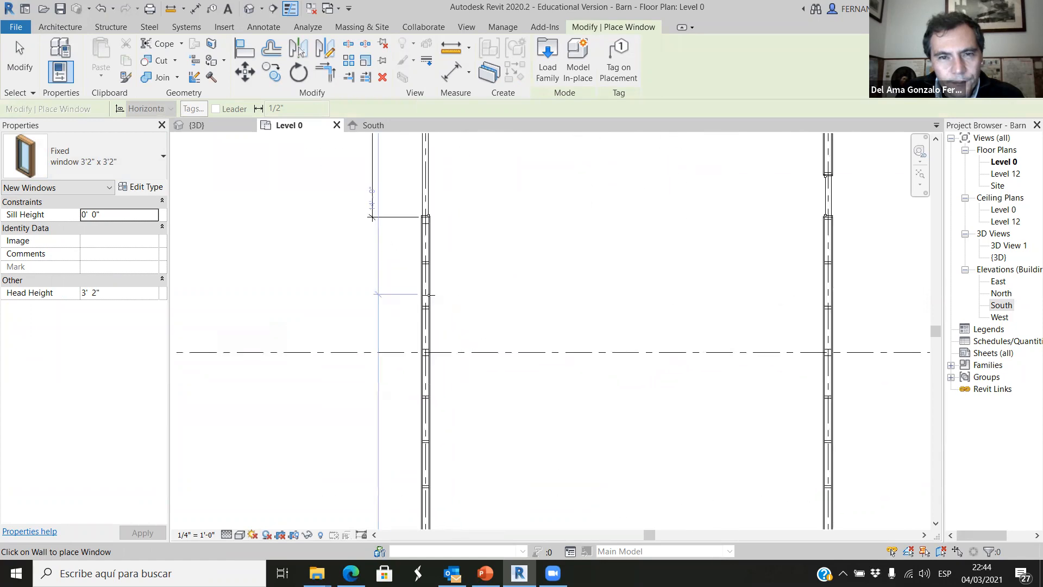
scroll(429, 292, "up", 2)
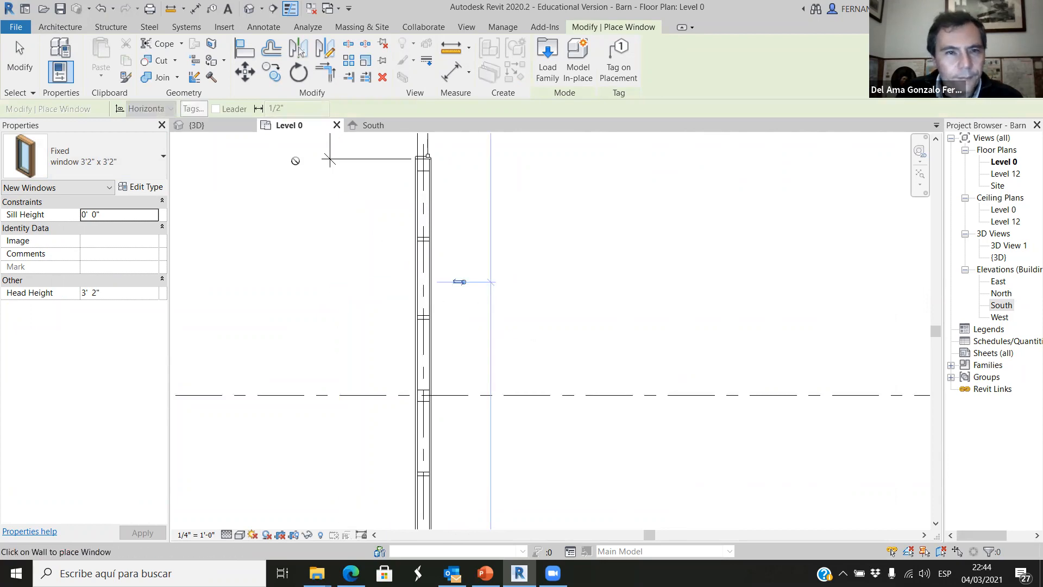
Set the sill height of the 3'2" x 3'2" window to 3' 0" in the 3D view.
left_click(209, 129)
scroll(435, 421, "up", 3)
key("Escape")
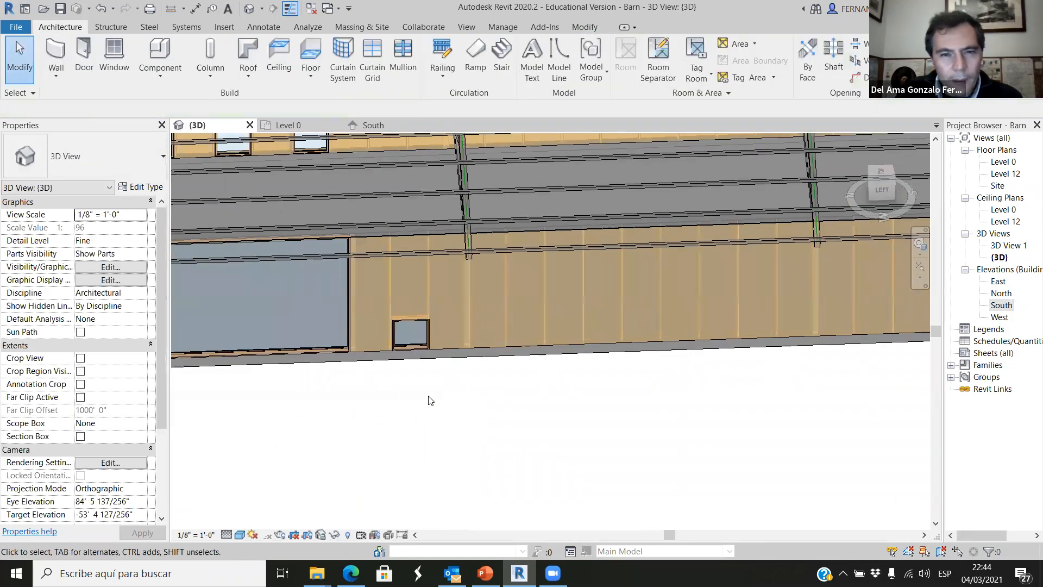
scroll(407, 326, "up", 5)
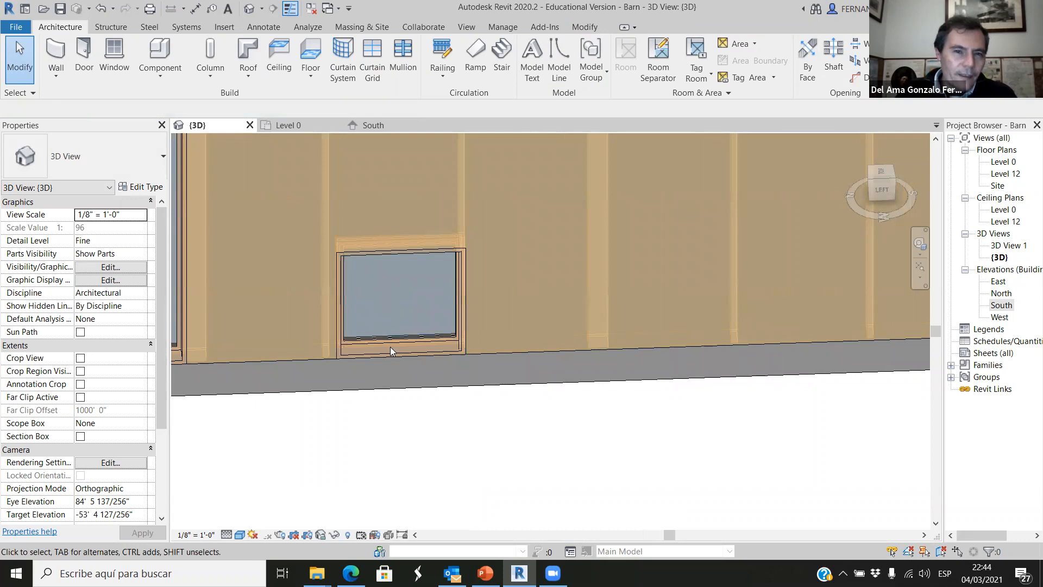
scroll(391, 326, "down", 2)
scroll(406, 299, "up", 1)
scroll(406, 302, "up", 2)
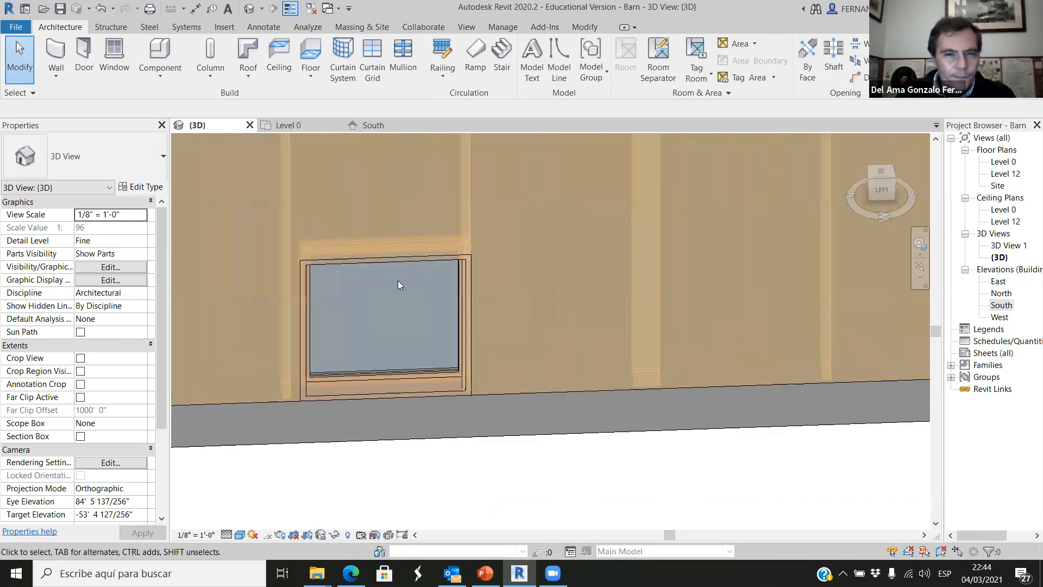
left_click(396, 305)
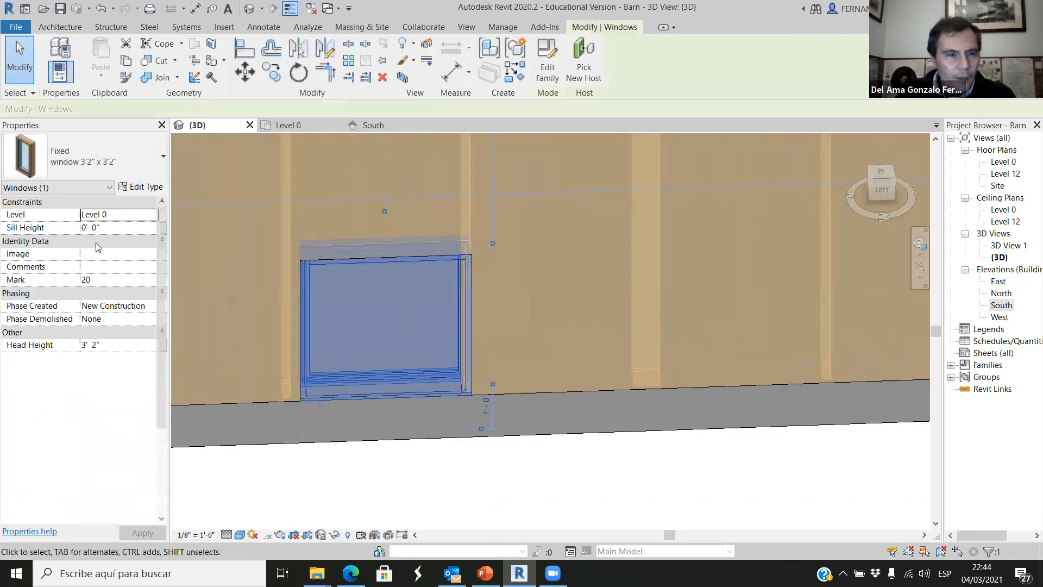
left_click(103, 228)
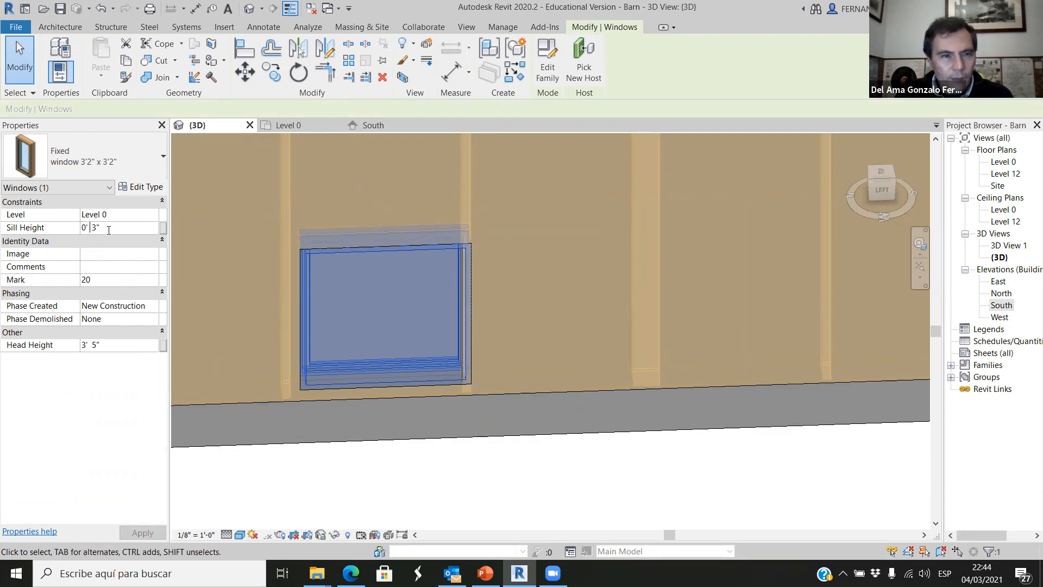
key("Return")
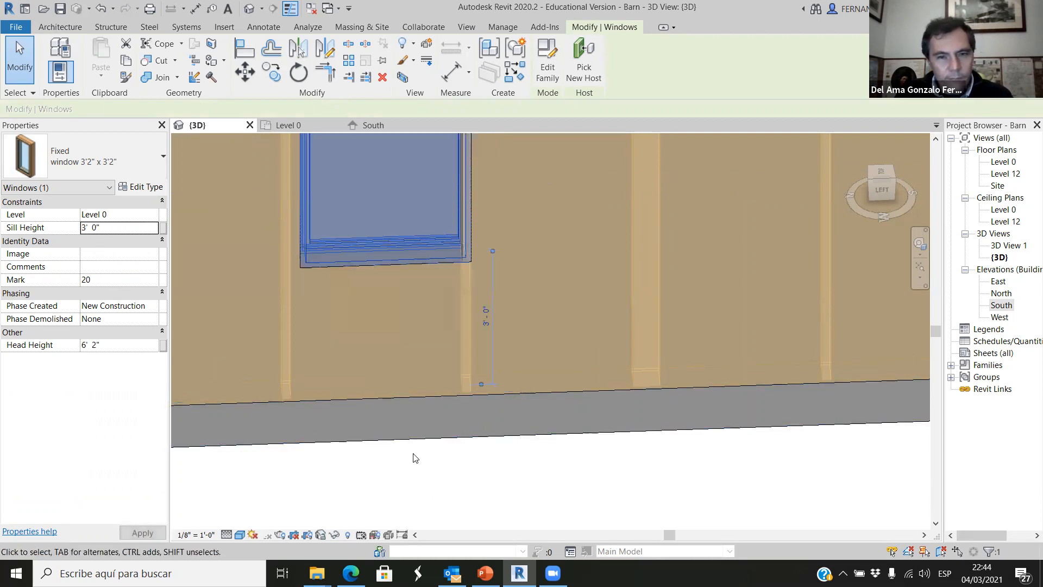
left_click(401, 458)
scroll(391, 413, "down", 2)
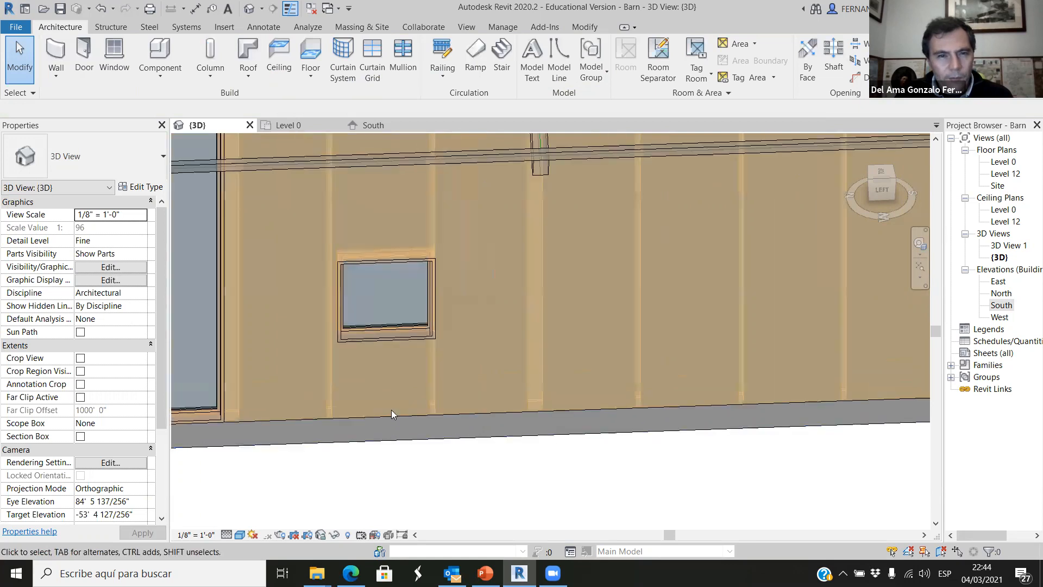
Align the edge of the 3'2" x 3'2" window with the face of the adjacent stud in the Level 0 plan.
left_click(394, 353)
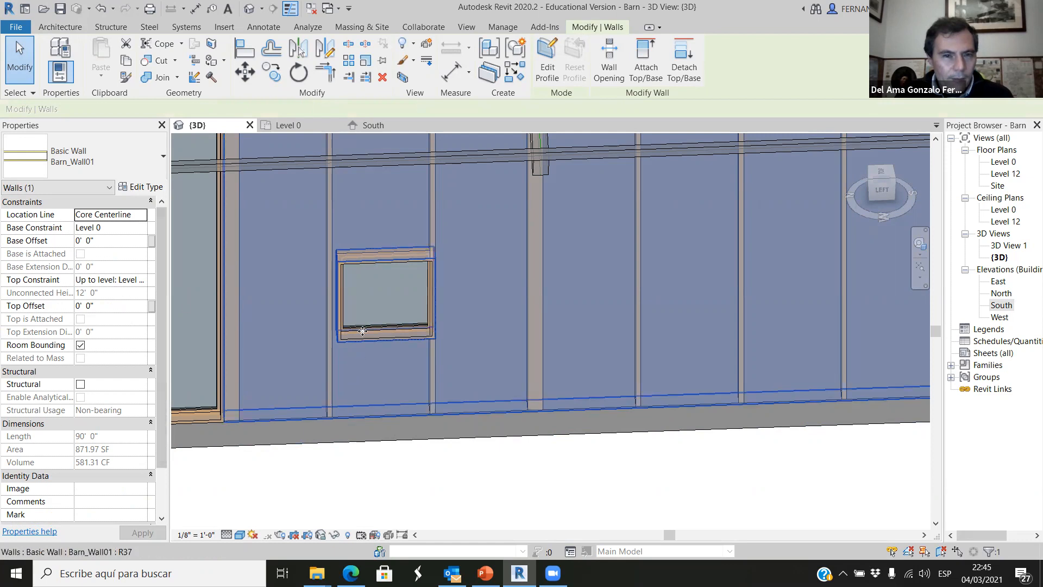
scroll(370, 337, "up", 2)
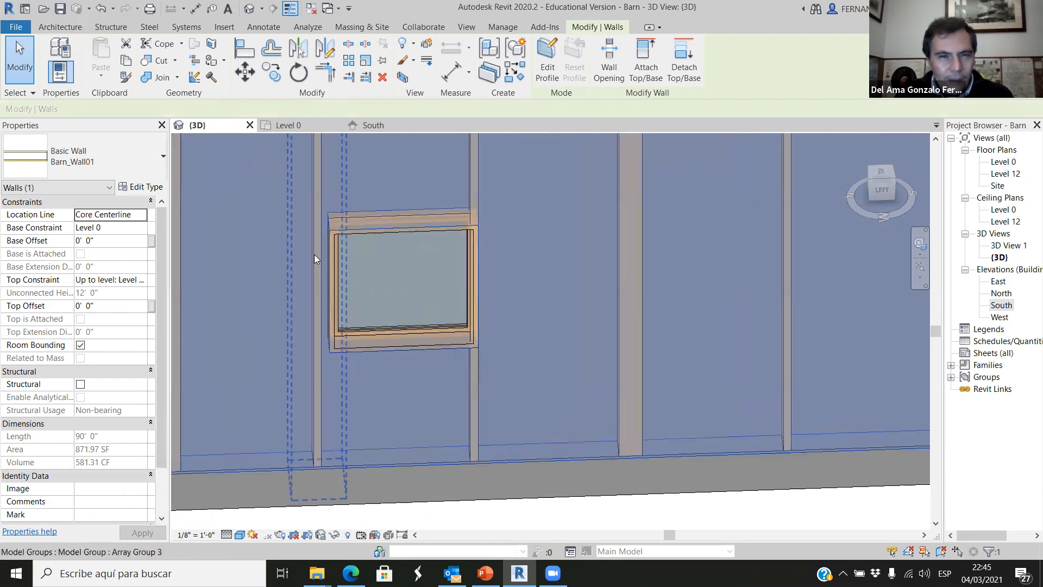
left_click(286, 126)
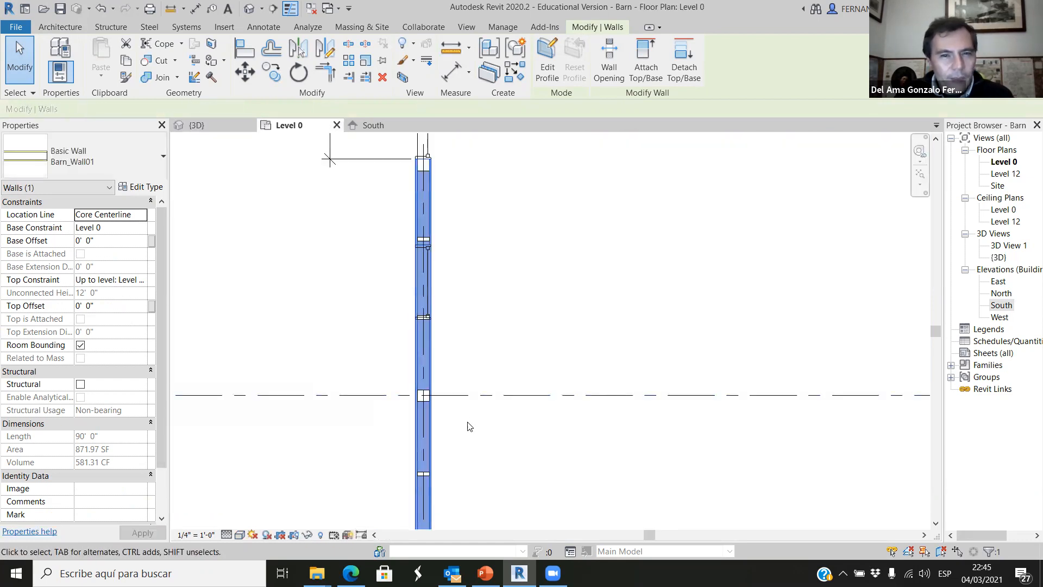
scroll(422, 330, "down", 2)
left_click(462, 315)
scroll(432, 302, "up", 4)
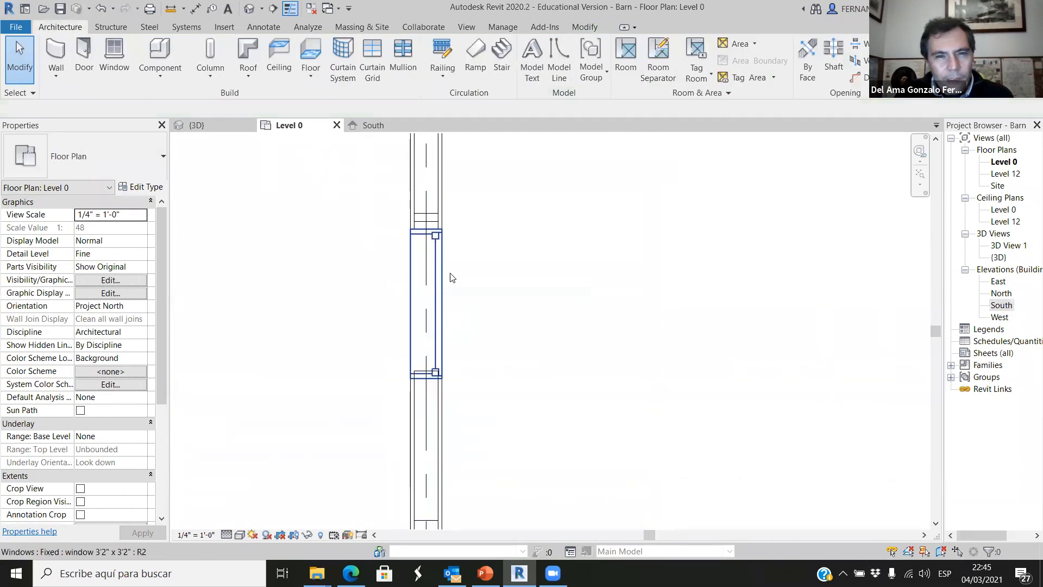
scroll(496, 174, "up", 3)
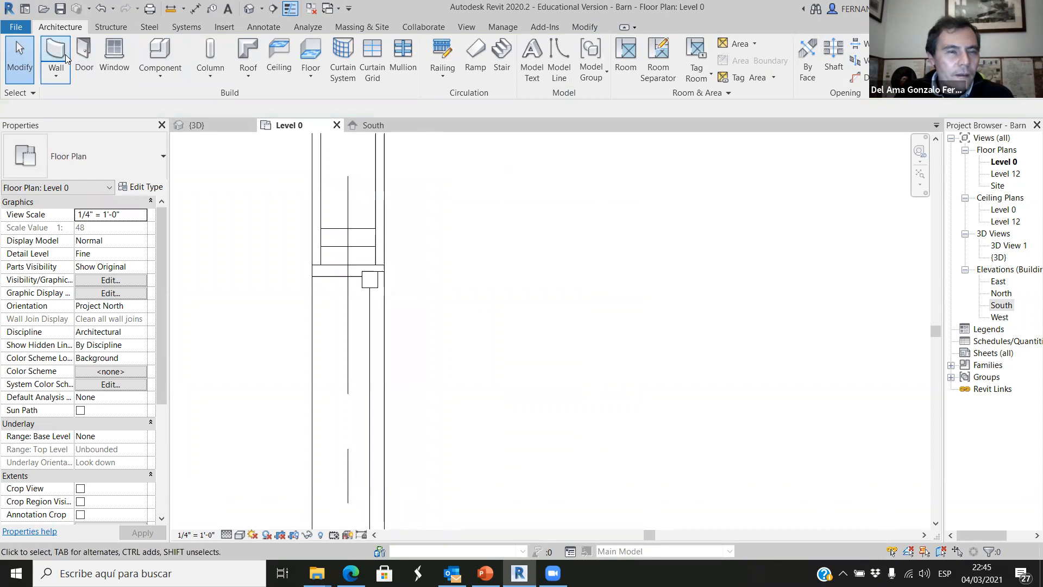
left_click(338, 278)
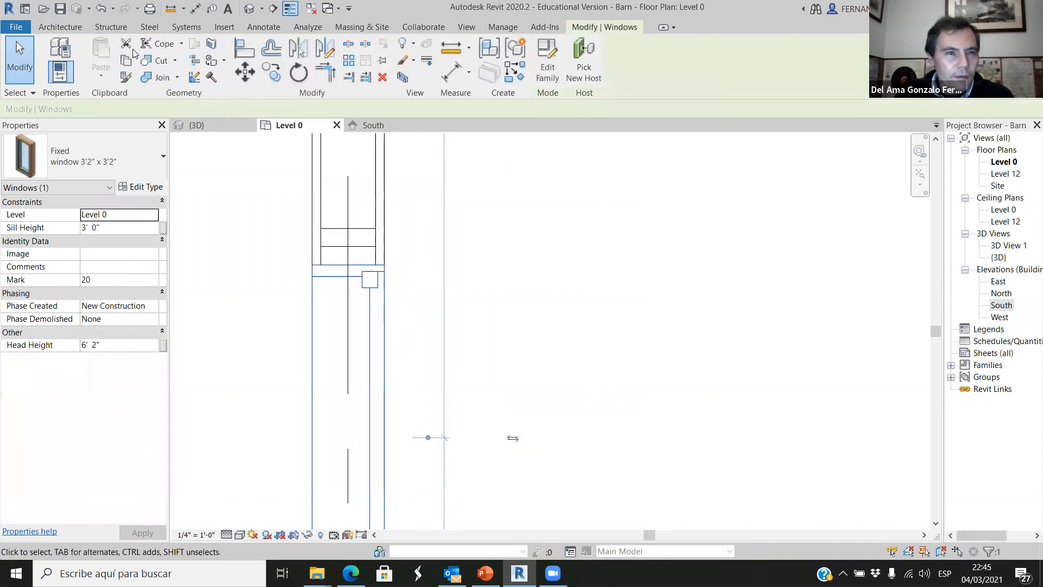
left_click(249, 66)
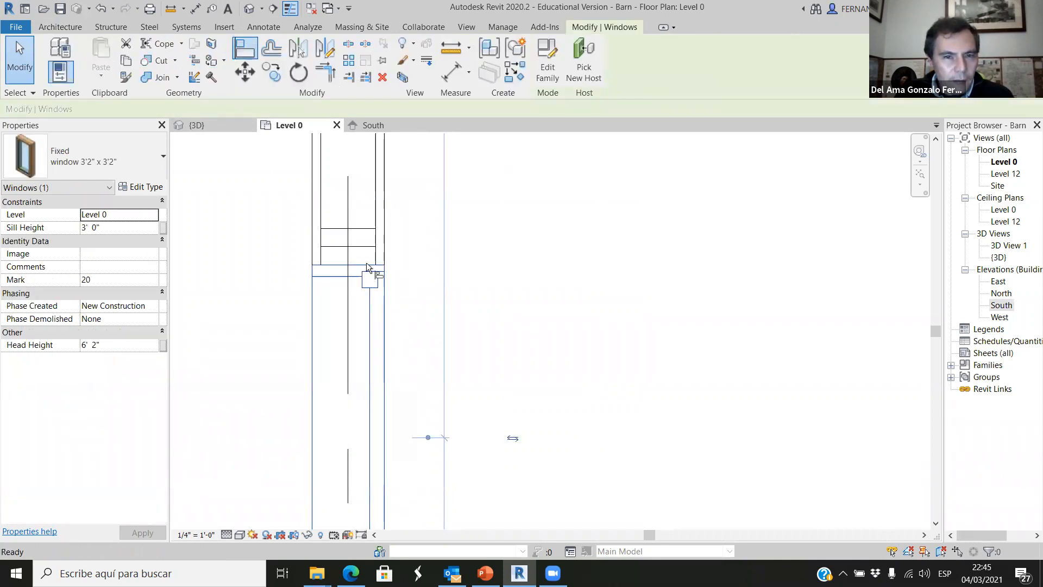
scroll(366, 262, "up", 2)
left_click(412, 304)
scroll(421, 327, "down", 3)
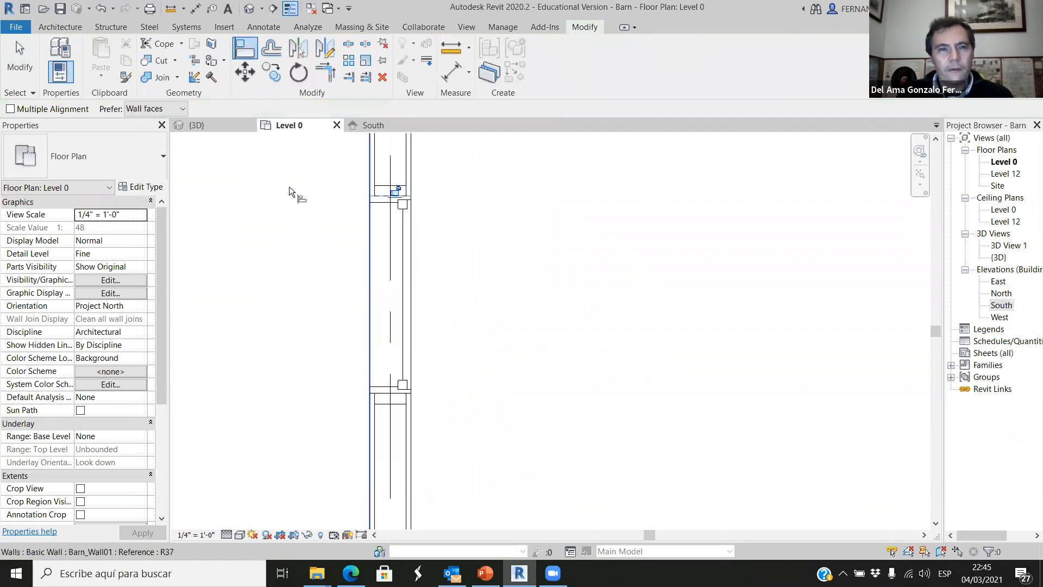
Check the aligned window's position against the studs from the Left side of the 3D view.
left_click(195, 125)
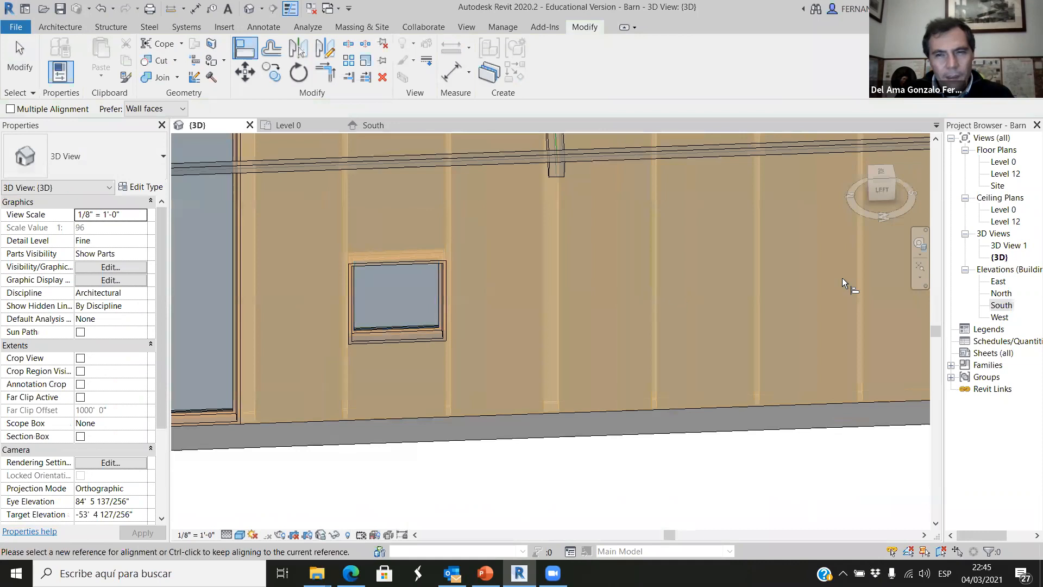
left_click(865, 217)
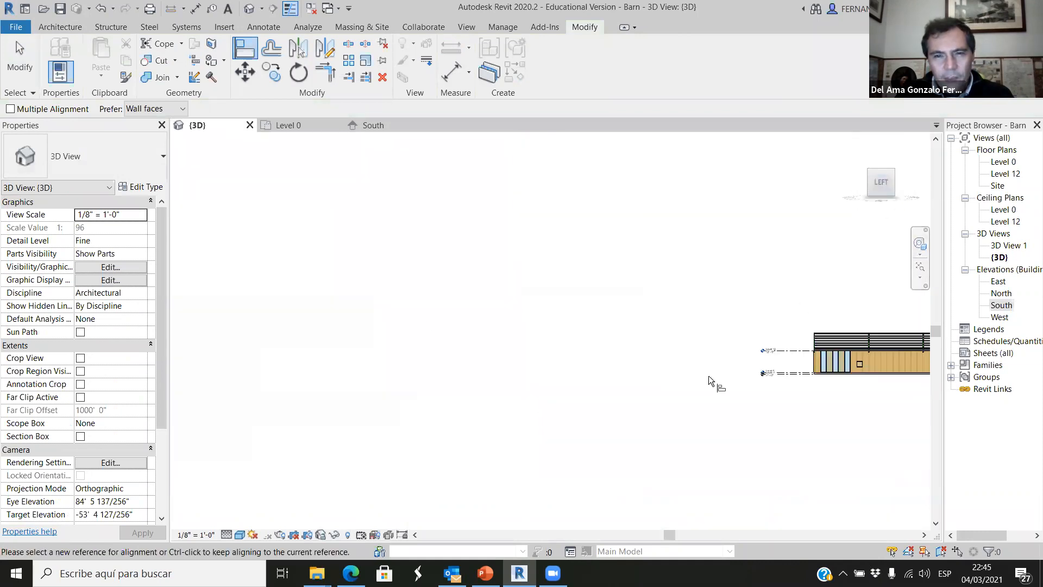
scroll(523, 335, "up", 6)
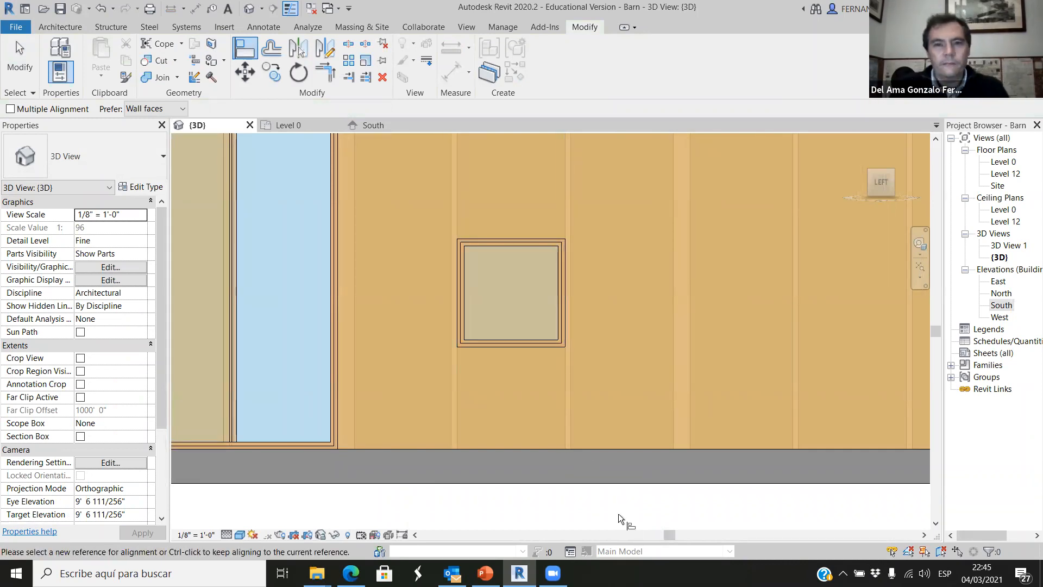
Examine the fit of the 3'2" x 3'2" window's edges between its neighbouring studs up close, and leave the Align command.
scroll(562, 374, "down", 2)
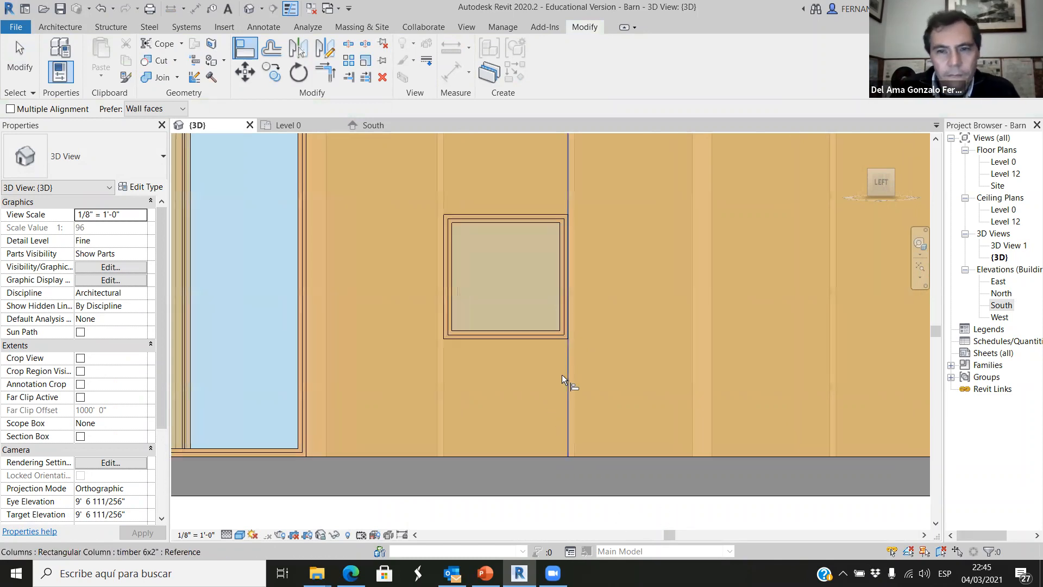
scroll(559, 367, "down", 3)
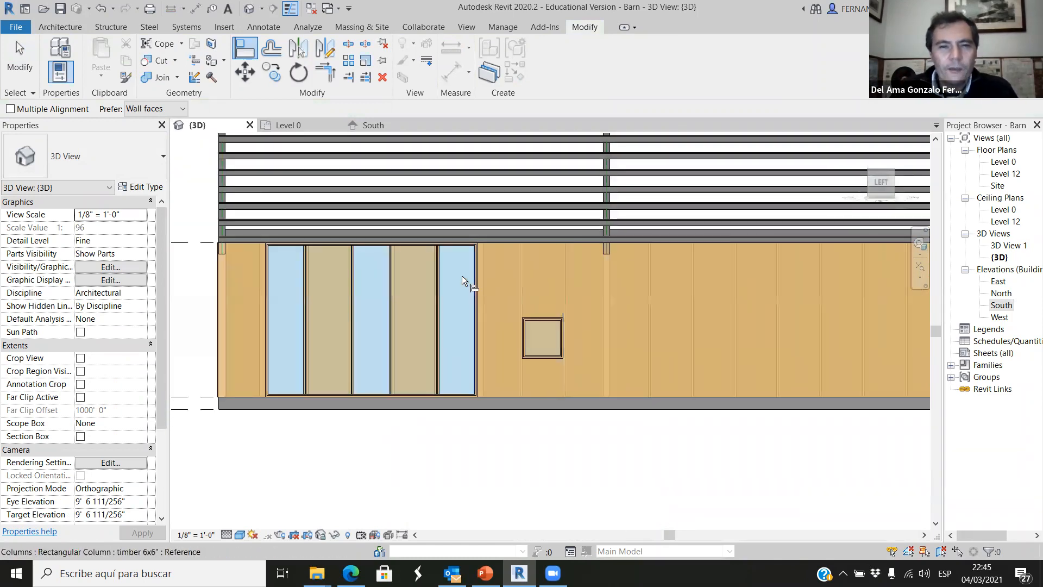
scroll(516, 280, "up", 2)
scroll(554, 317, "up", 2)
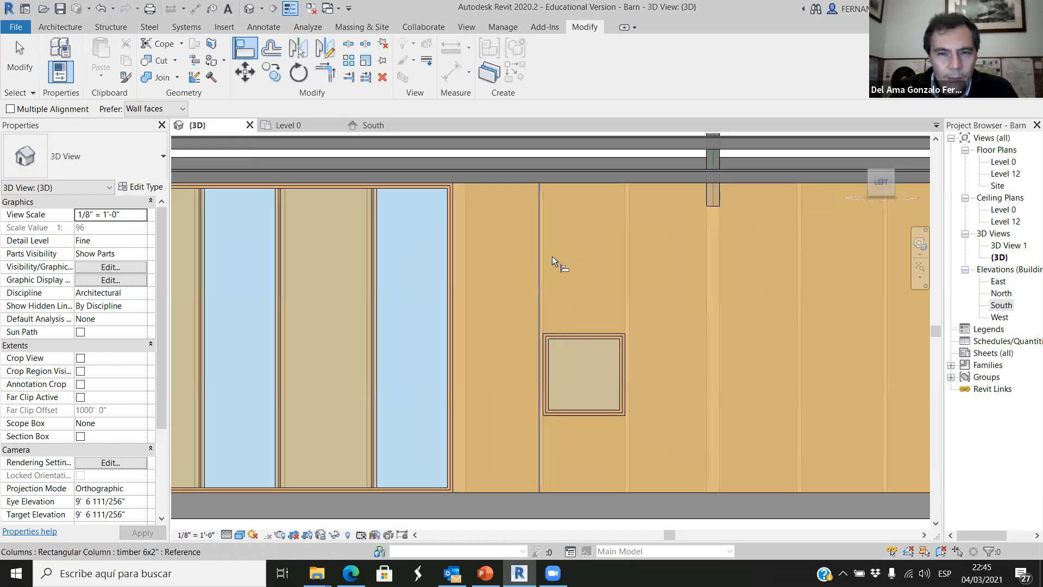
scroll(546, 334, "up", 2)
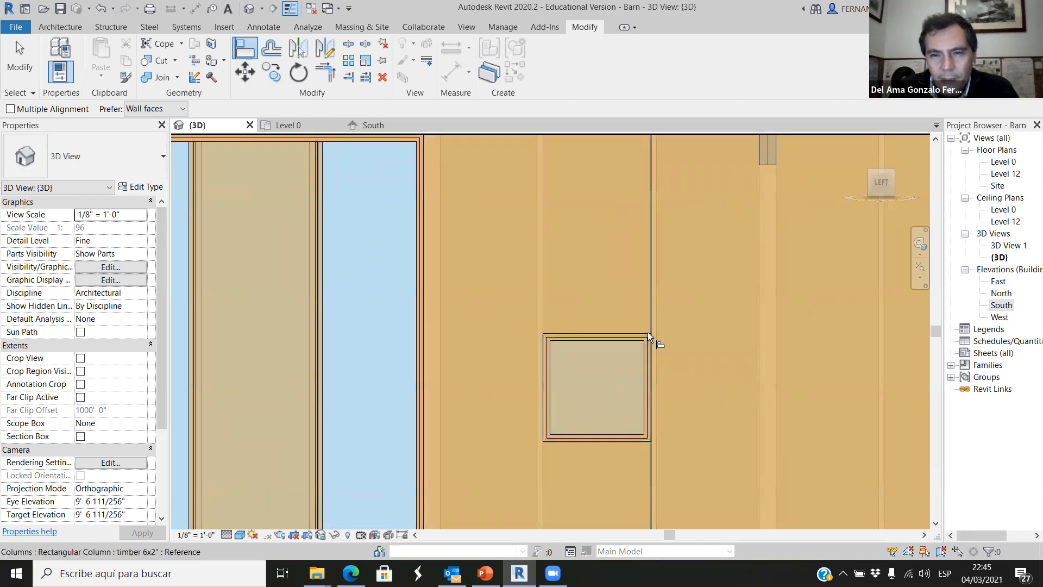
scroll(565, 424, "up", 2)
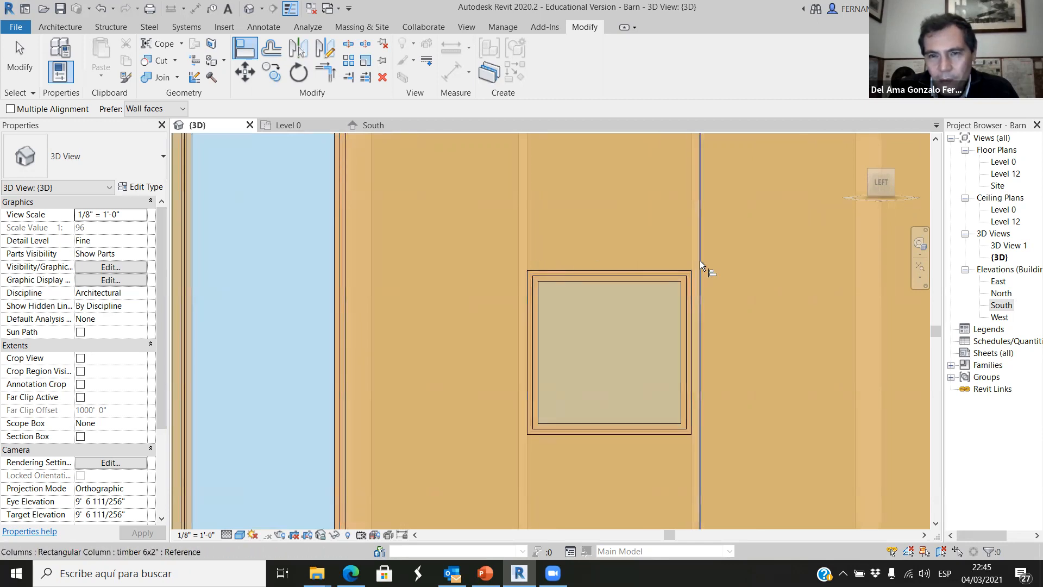
left_click(670, 260)
scroll(632, 255, "down", 4)
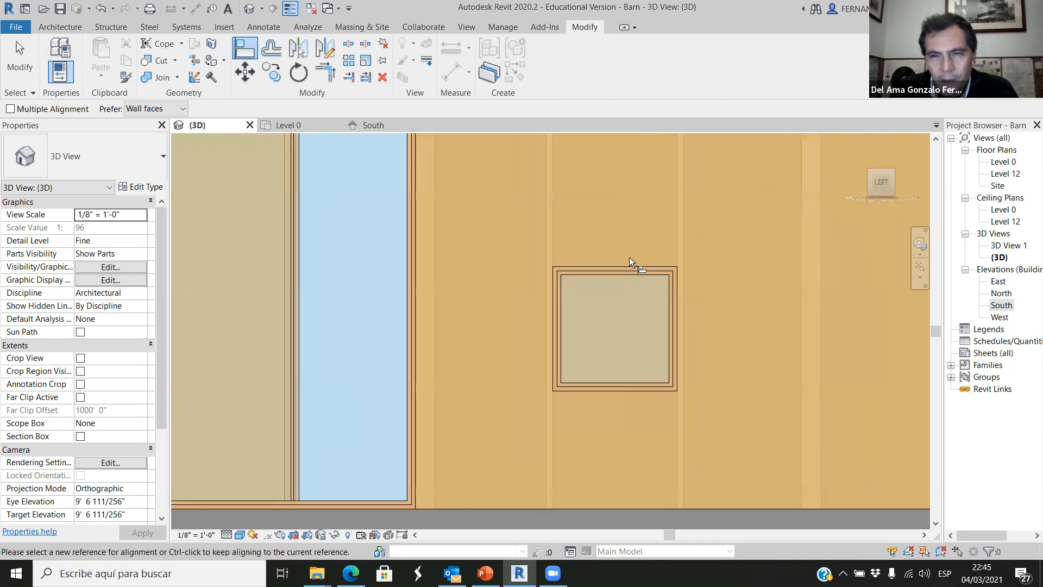
scroll(541, 398, "down", 1)
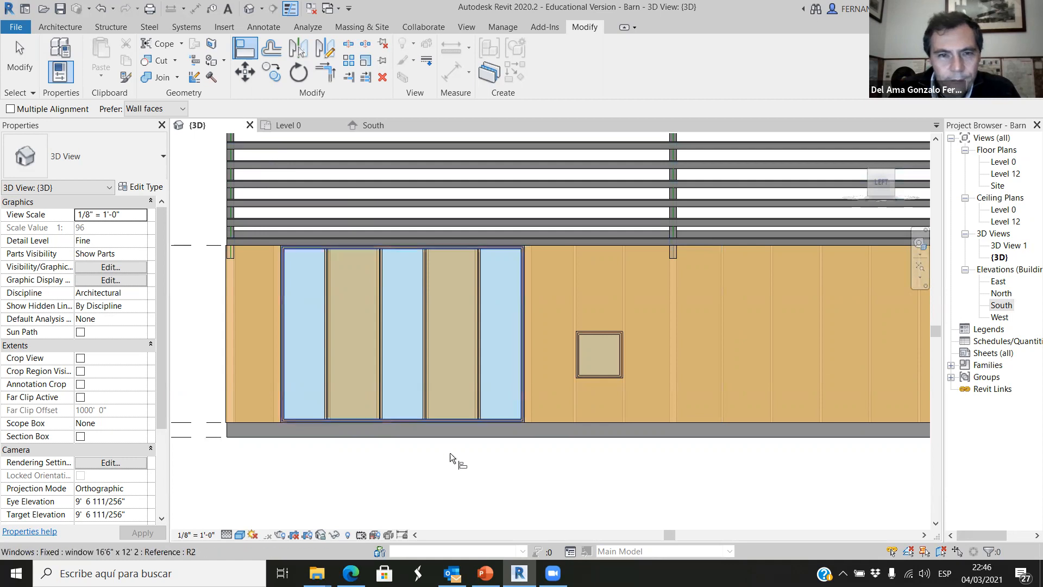
key("Escape")
key("Escape")
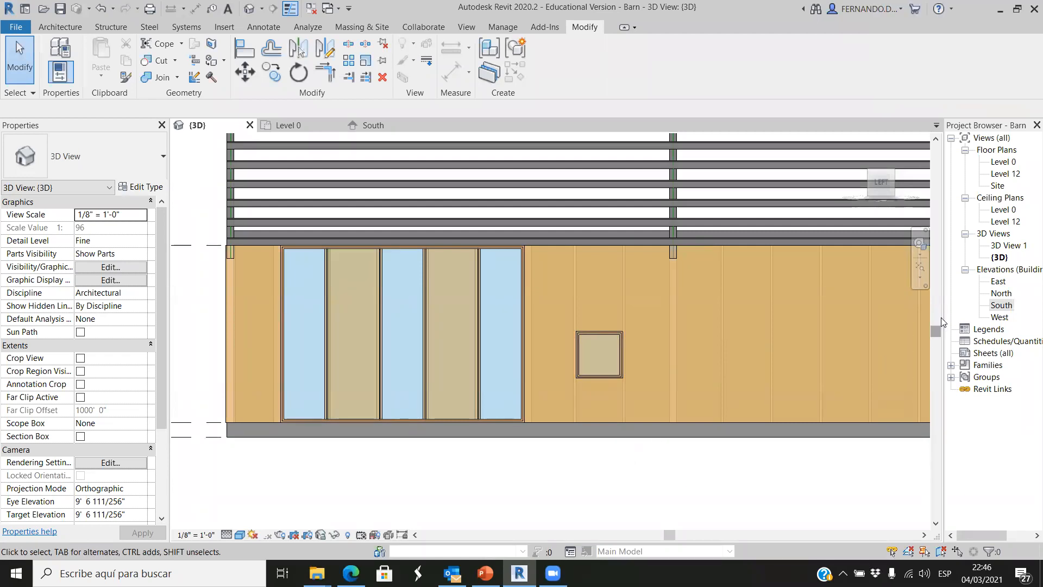
Examine the two studs flanking the 3'2" x 3'2" window where horizontal framing is missing.
left_click_drag(926, 313, 909, 314)
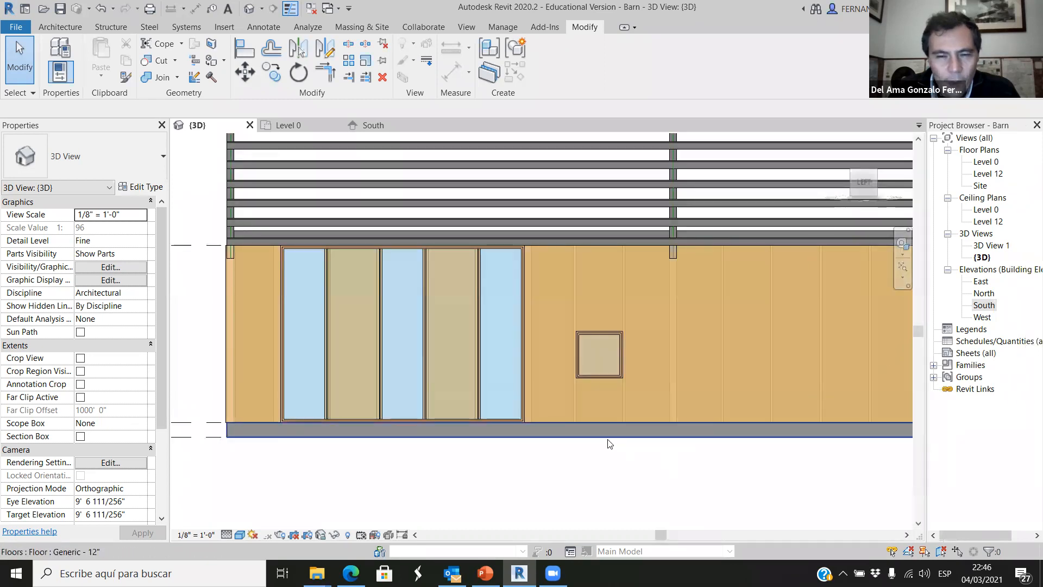
scroll(594, 352, "up", 3)
scroll(679, 345, "up", 2)
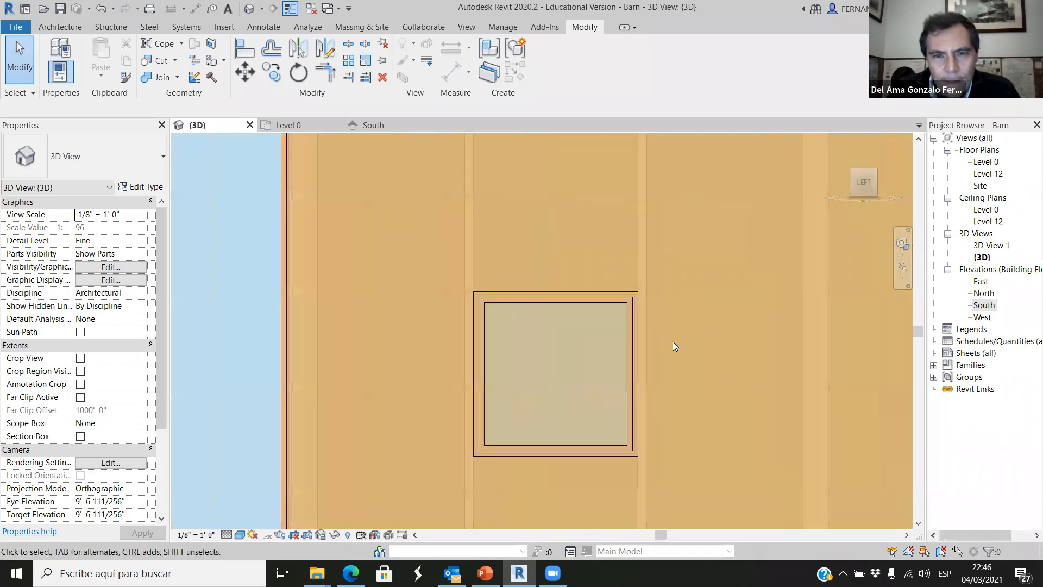
left_click(470, 267)
left_click(642, 269)
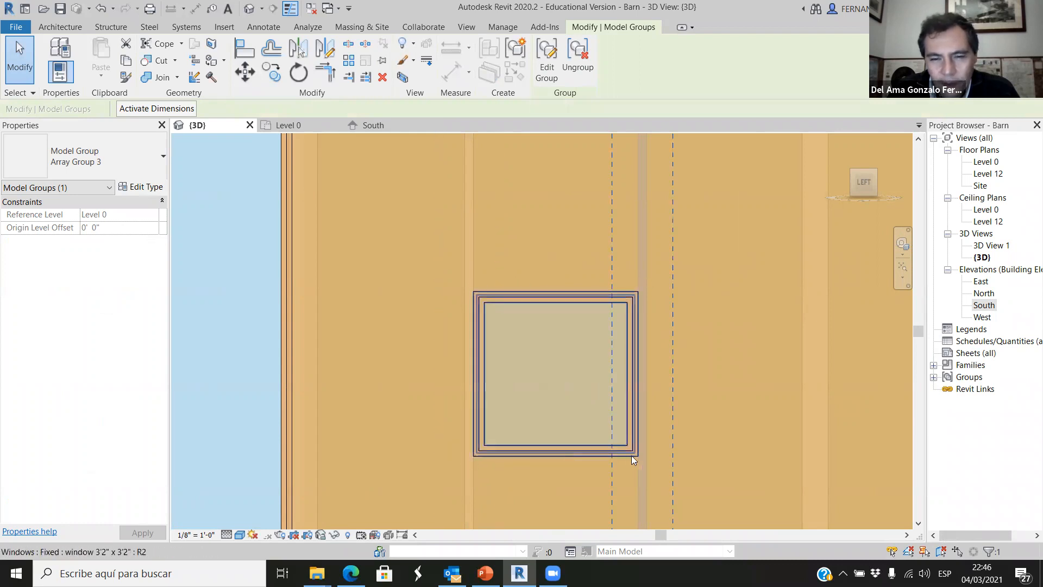
scroll(594, 318, "down", 4)
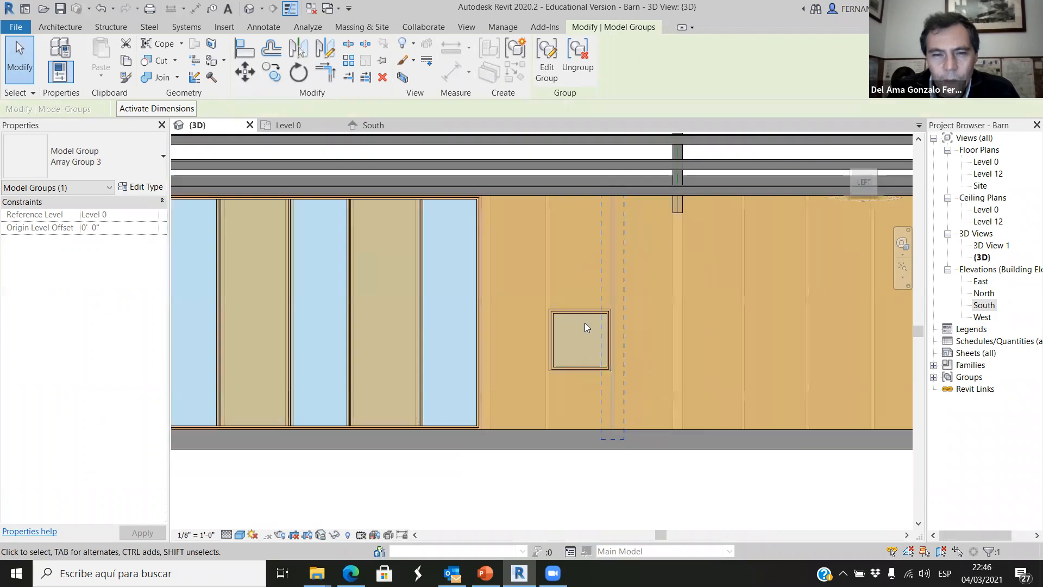
left_click(540, 502)
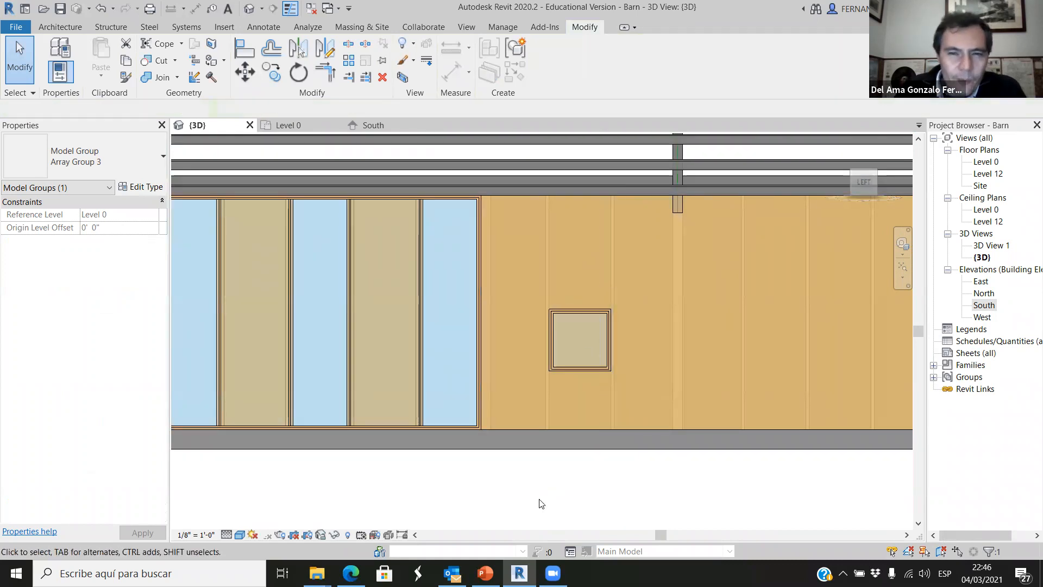
scroll(673, 316, "up", 1)
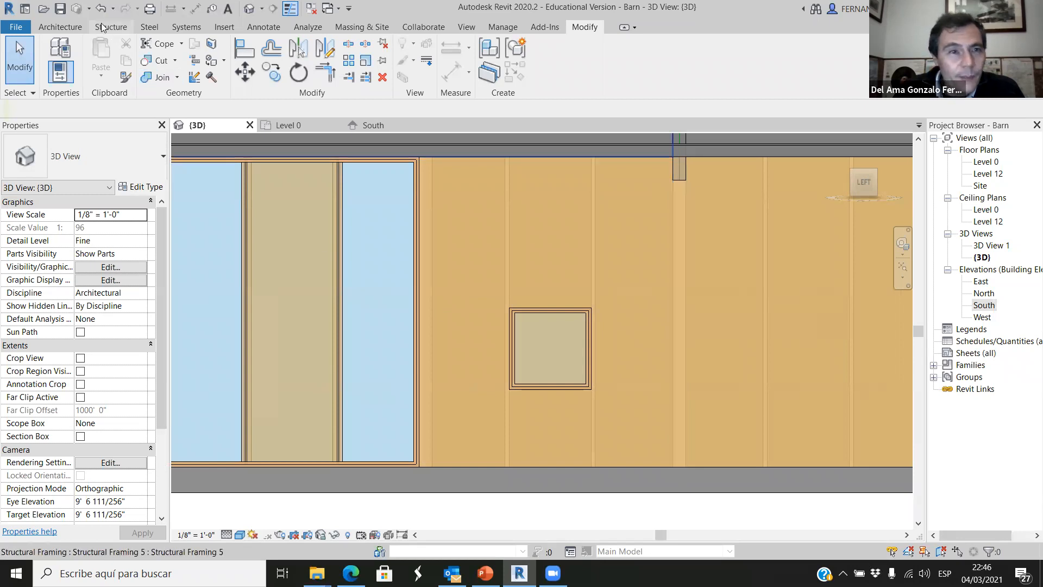
left_click(64, 28)
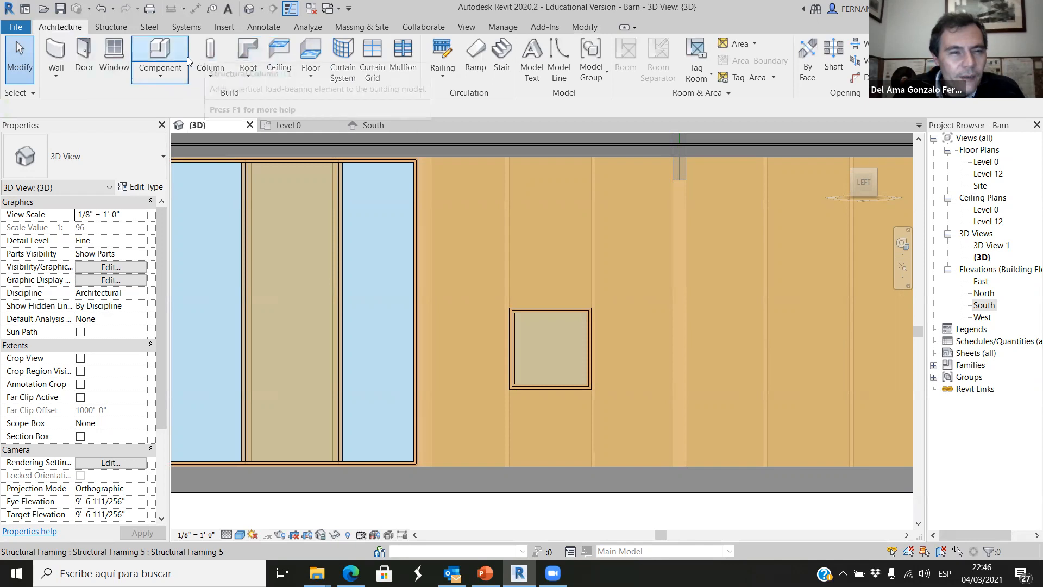
left_click(110, 28)
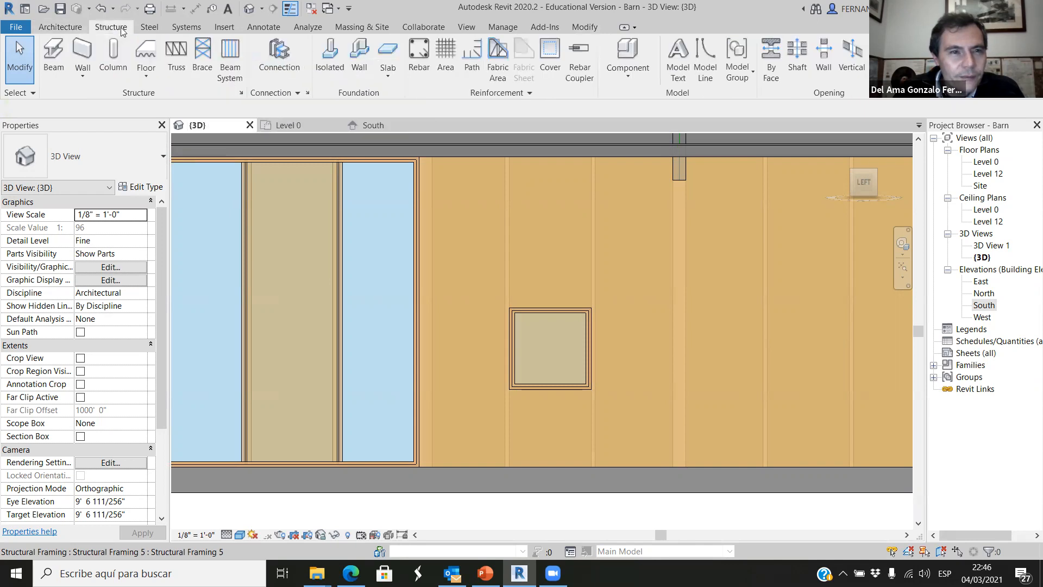
left_click(53, 58)
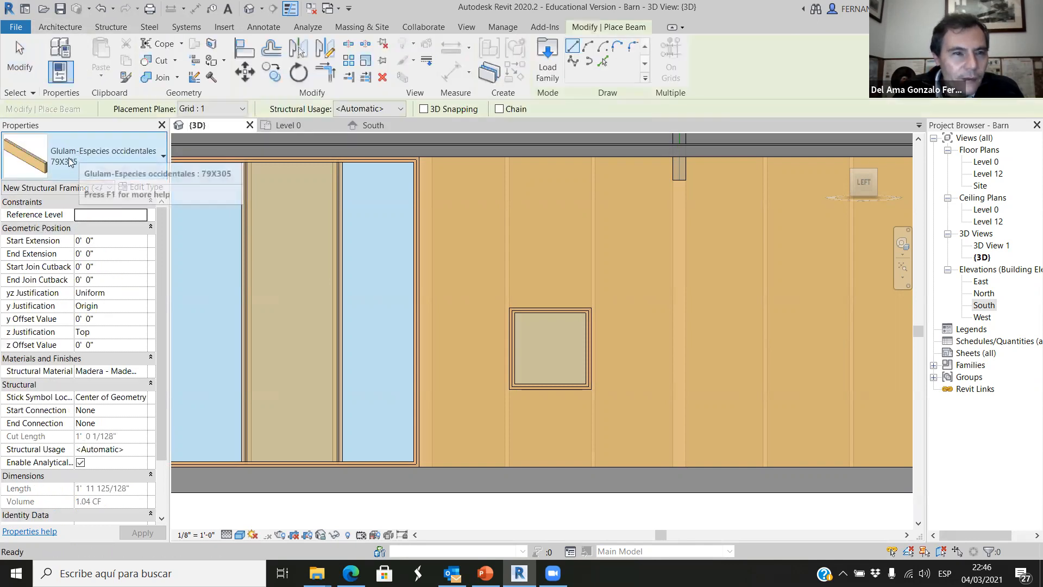
left_click(163, 157)
scroll(99, 260, "down", 3)
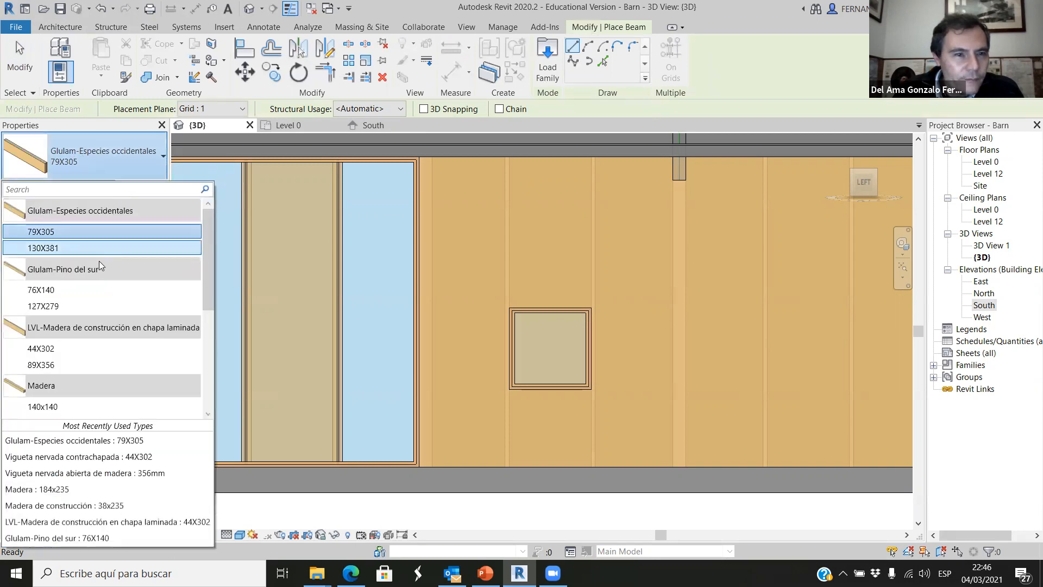
scroll(54, 332, "up", 3)
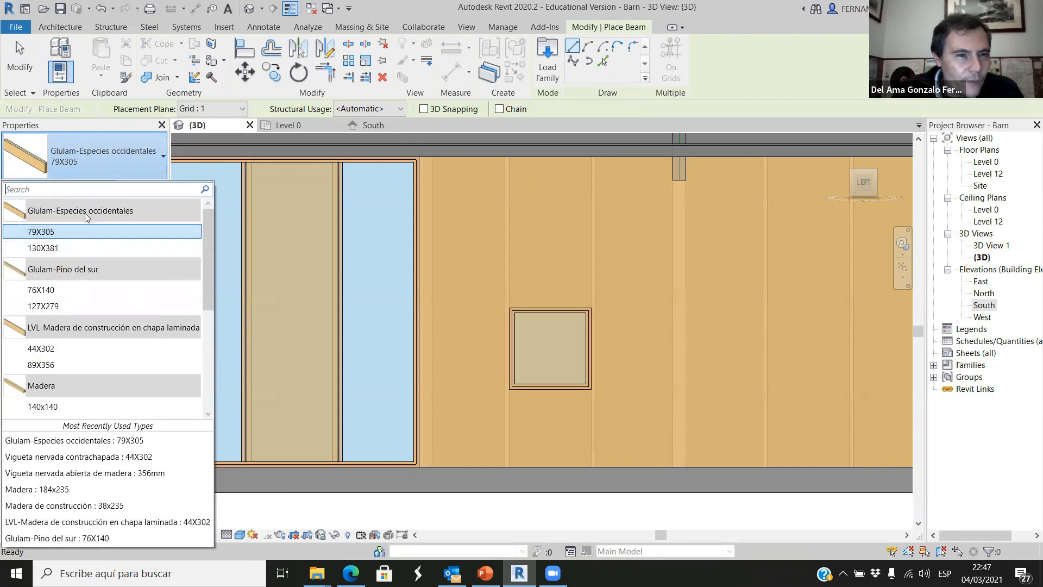
scroll(69, 276, "down", 2)
scroll(70, 276, "down", 1)
scroll(70, 305, "up", 3)
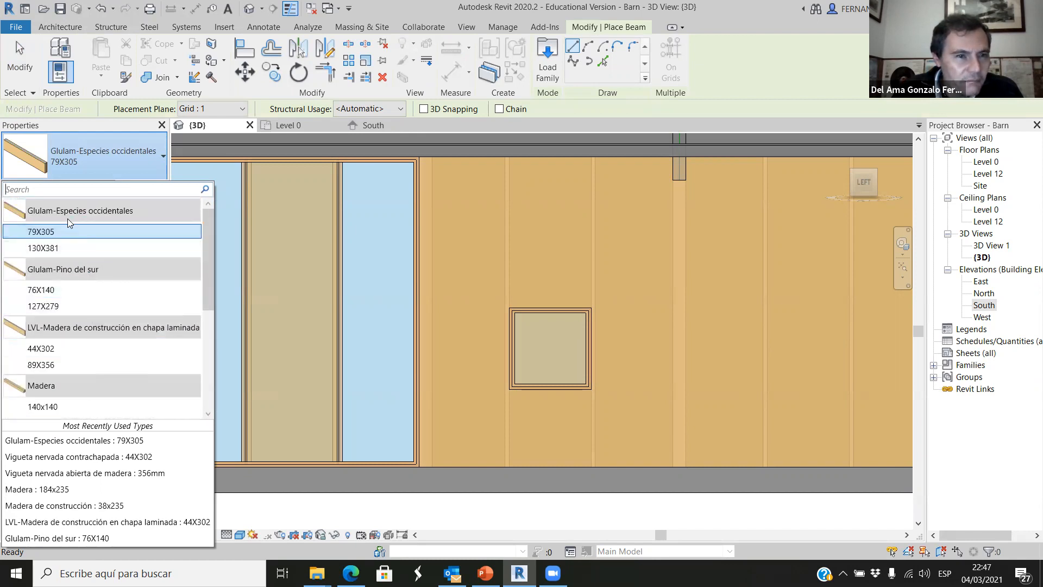
scroll(84, 247, "down", 3)
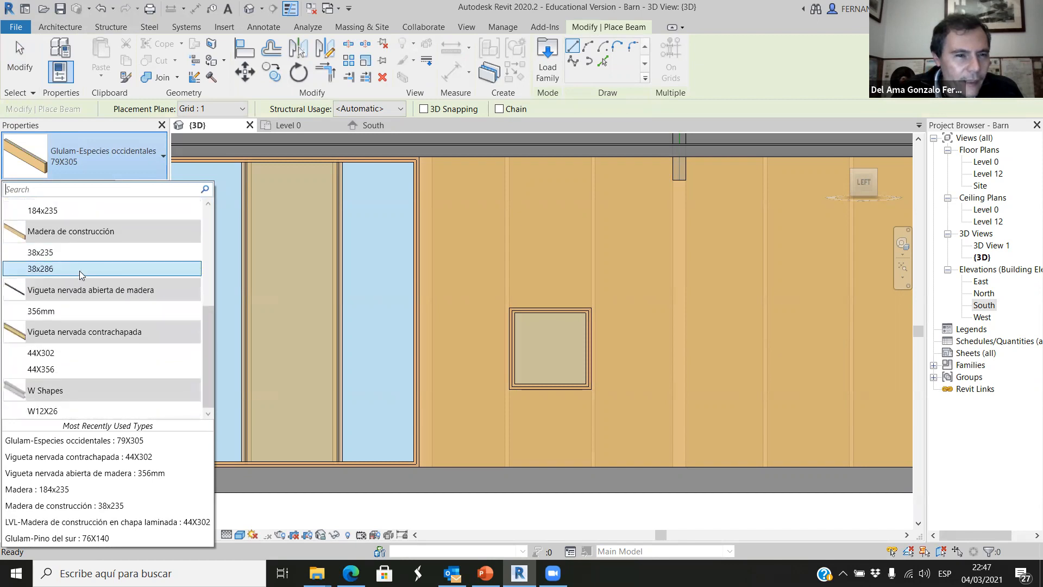
scroll(63, 309, "up", 3)
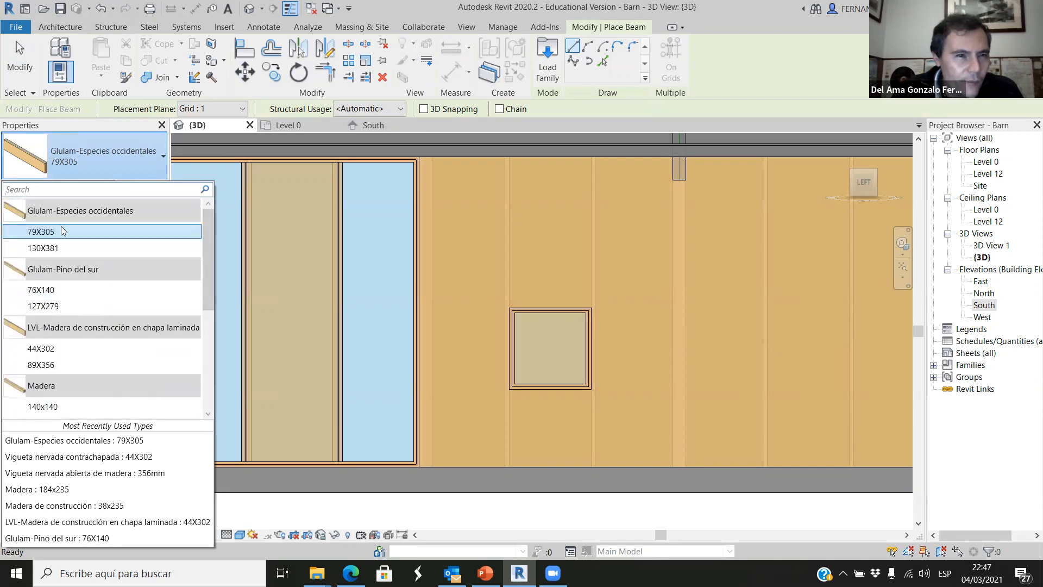
scroll(67, 214, "down", 2)
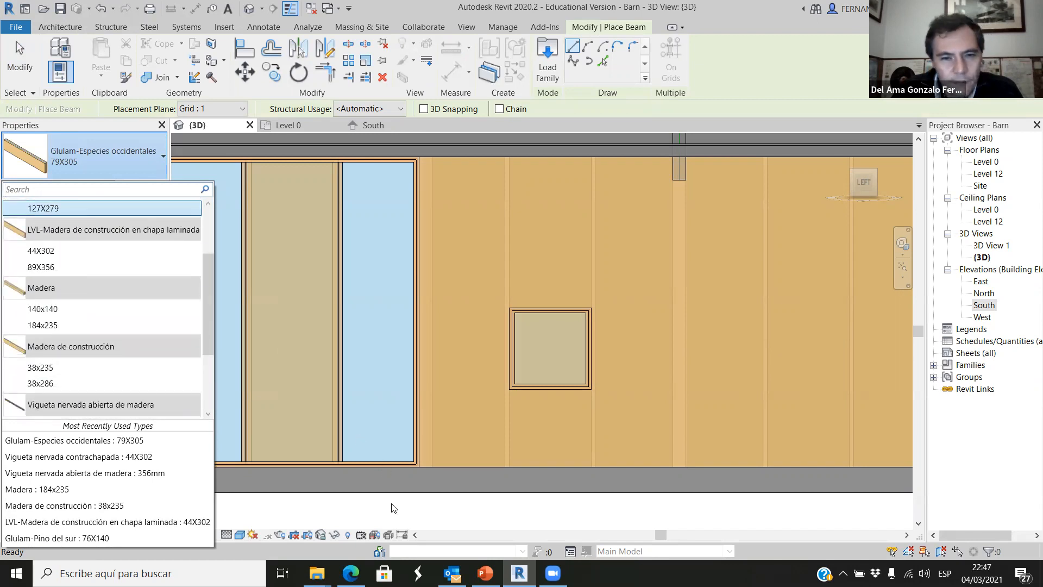
left_click(394, 508)
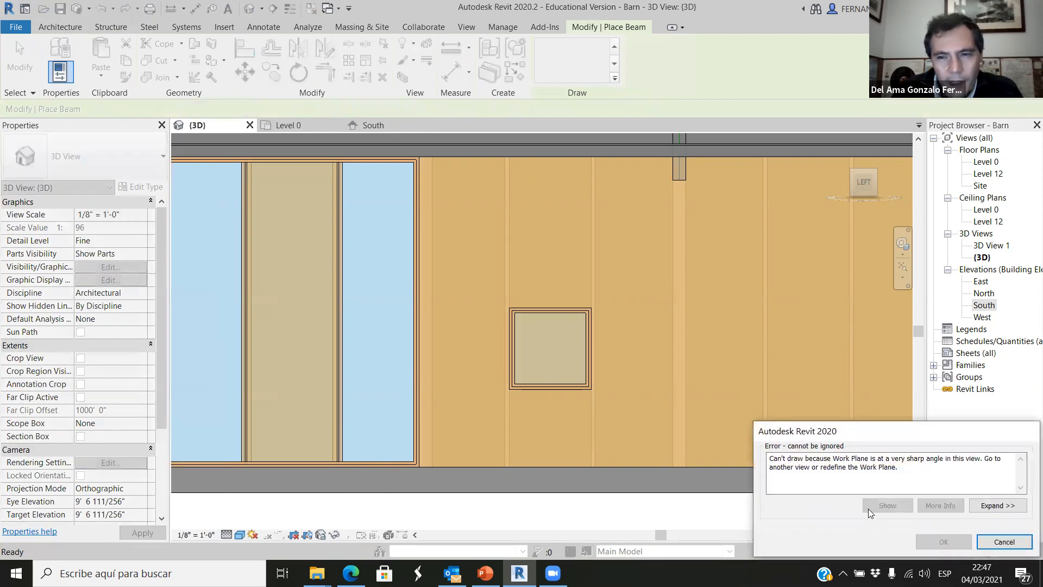
left_click(980, 541)
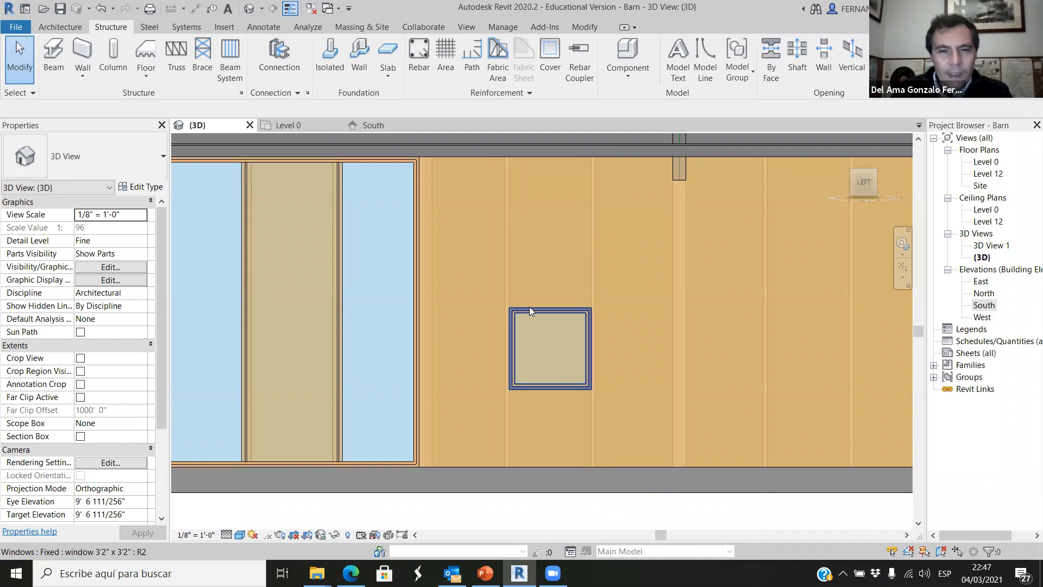
Create an in-place component in the Structural Framing category, keeping the proposed name.
left_click(73, 32)
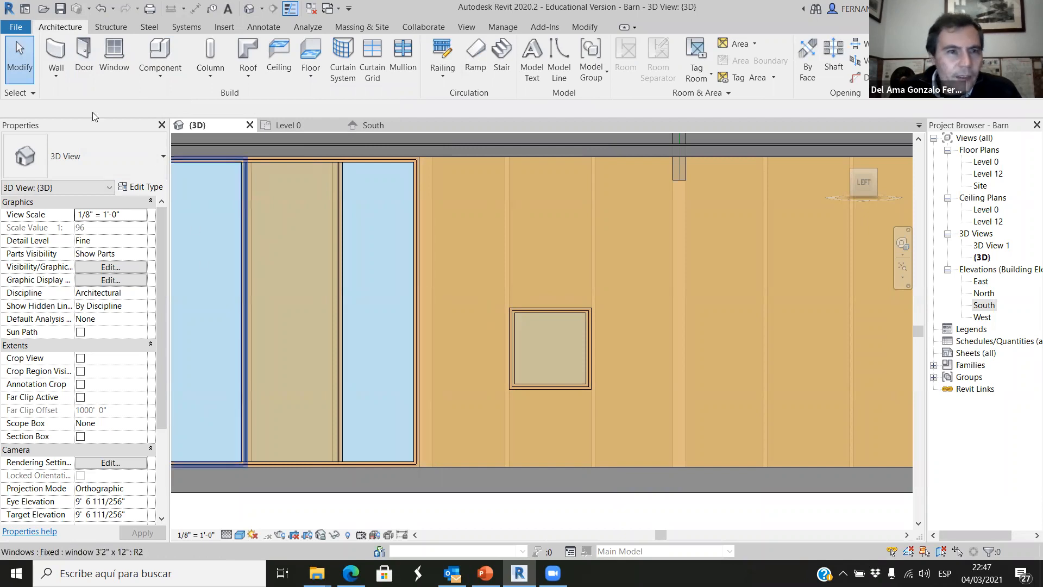
left_click(159, 73)
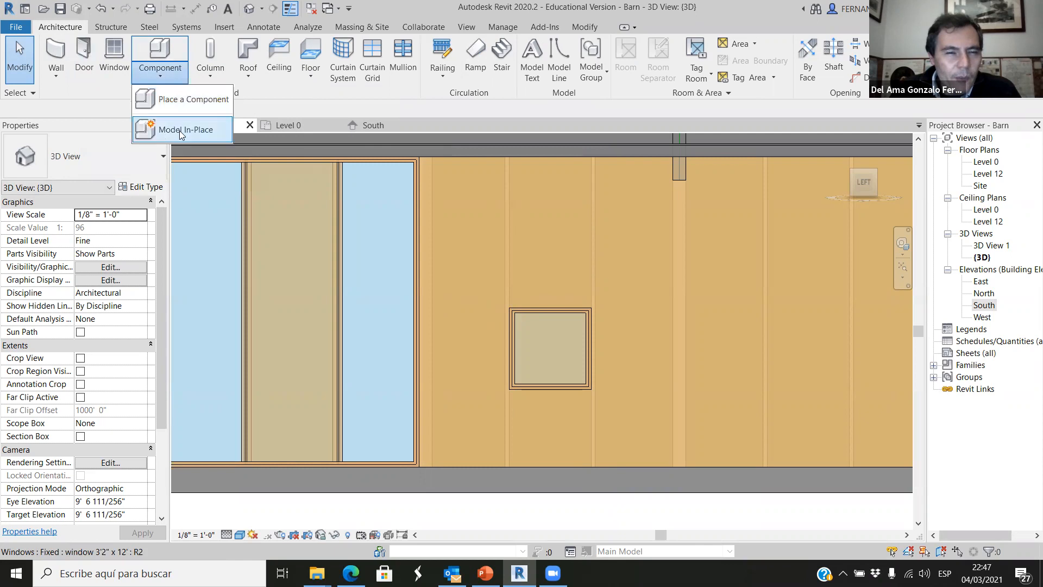
left_click(179, 130)
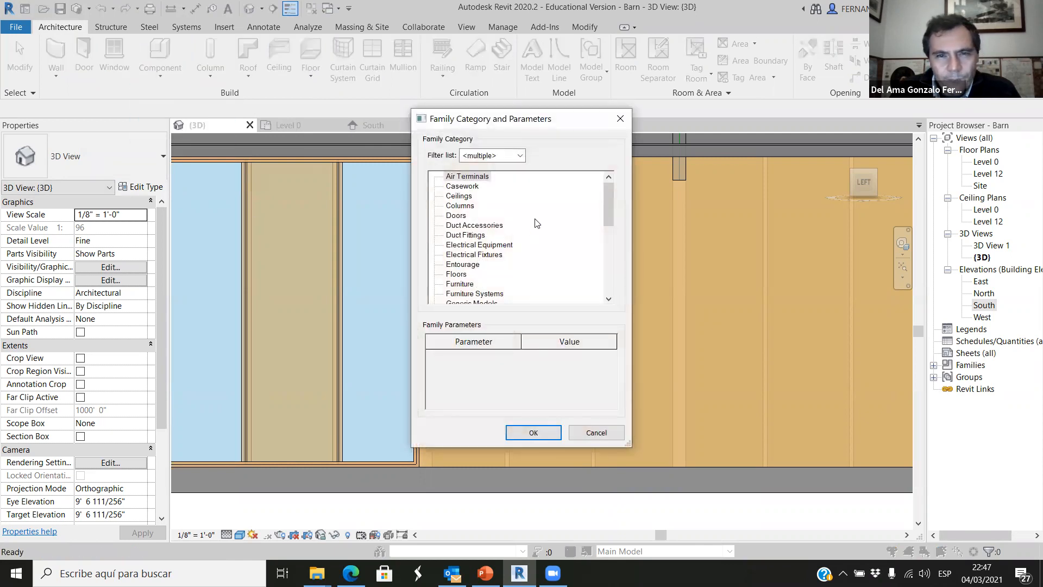
left_click_drag(610, 212, 612, 311)
left_click(481, 254)
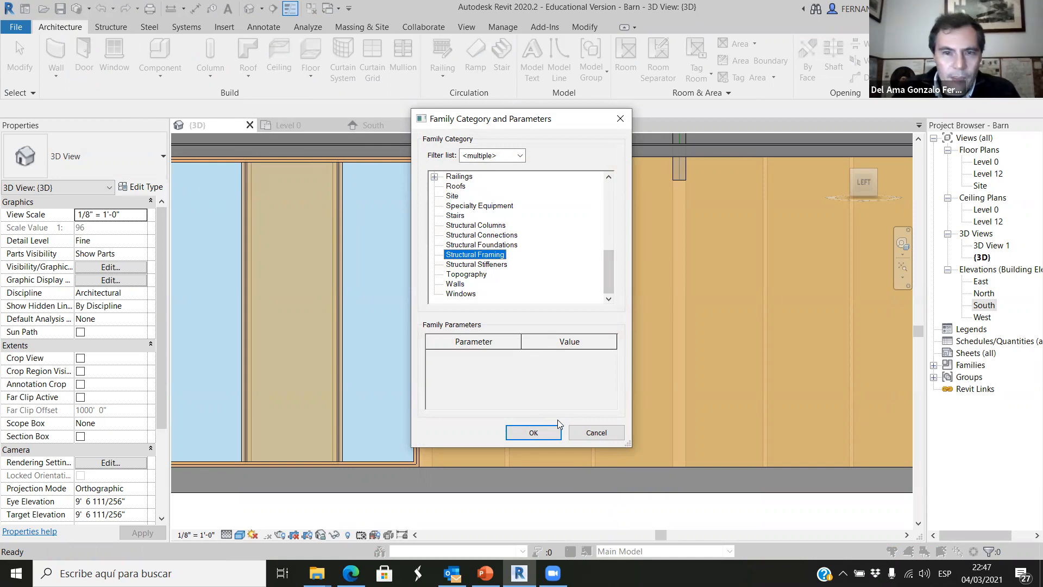
left_click(533, 432)
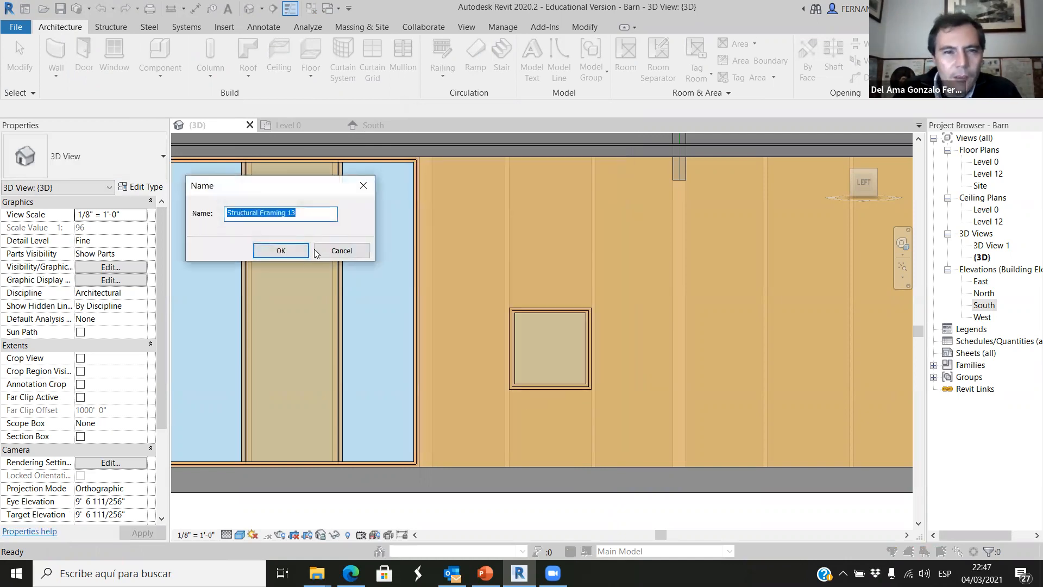
left_click(282, 251)
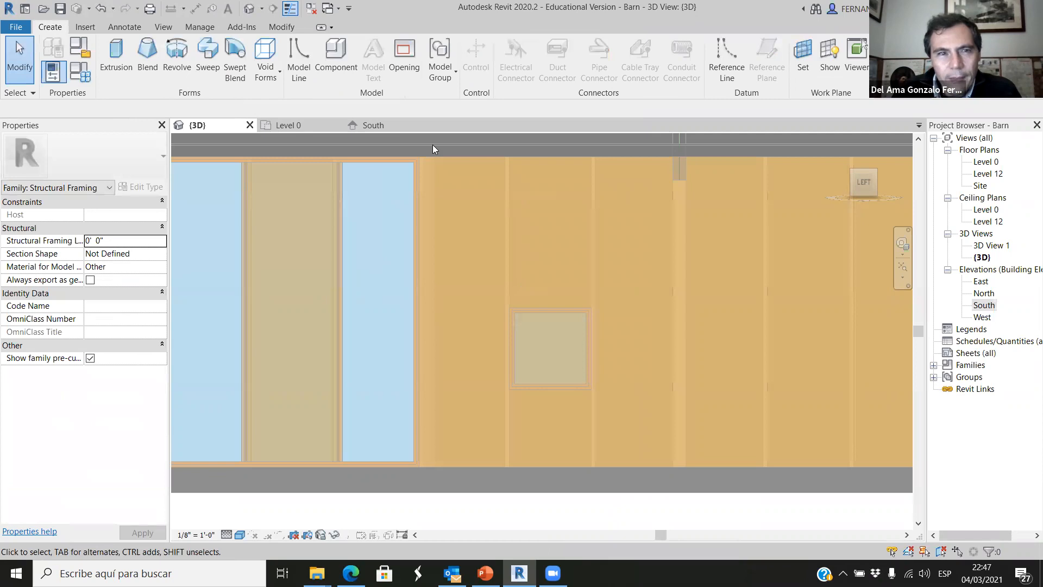
Start a solid extrusion in the in-place framing component and set its work plane to Grid : 1.
left_click(116, 50)
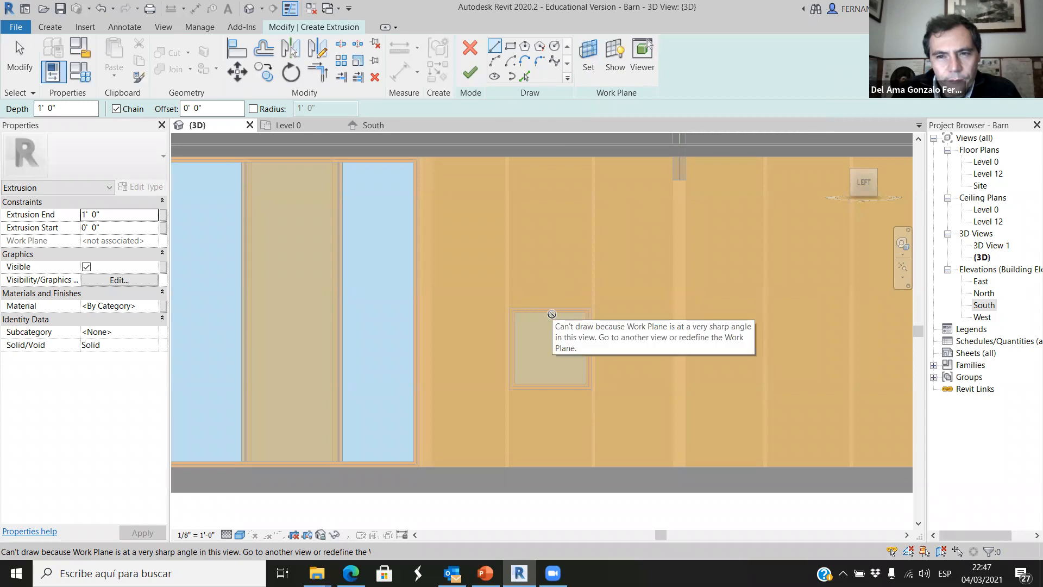
left_click(586, 52)
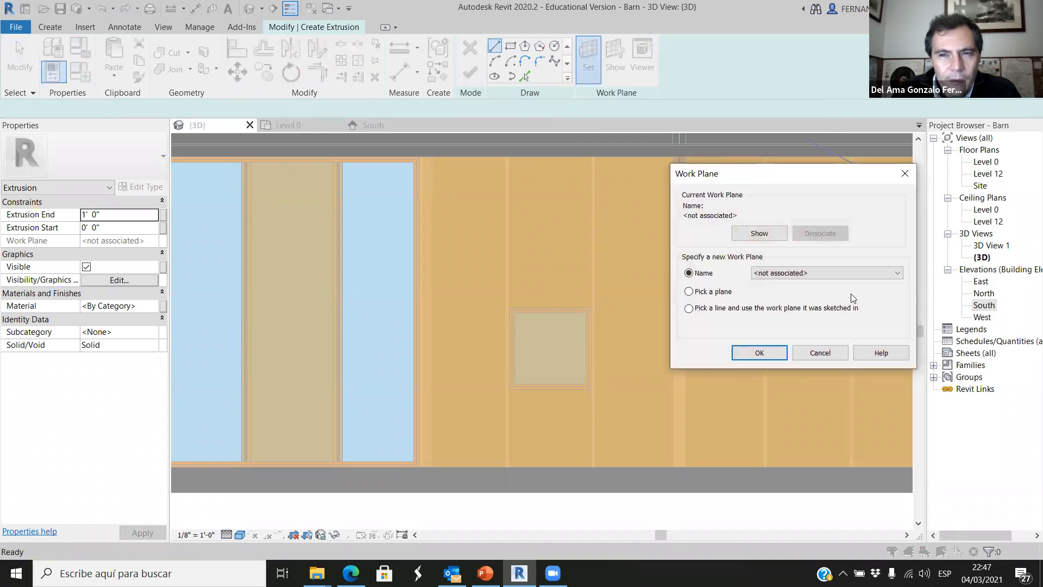
left_click(897, 273)
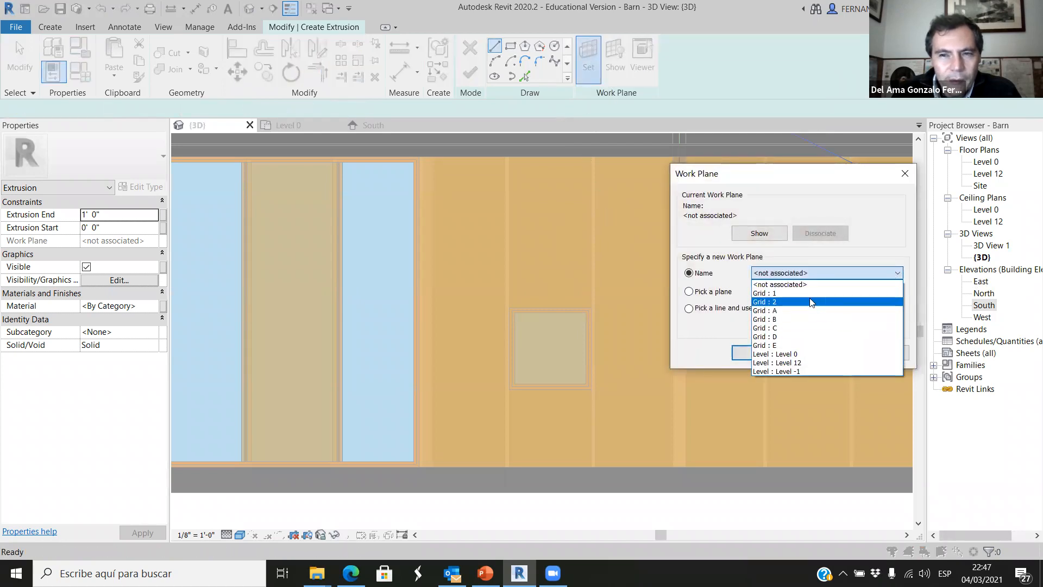
left_click(780, 294)
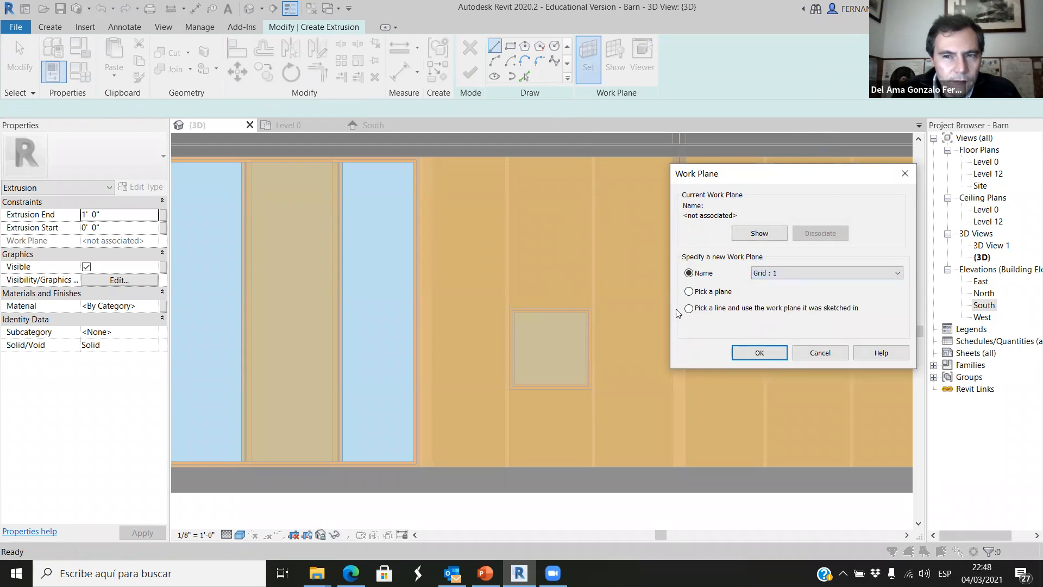
left_click(760, 352)
Sketch a closed 3'-2" by about 0'-6" rectangle between the studs directly above the window and finish the extrusion.
scroll(548, 310, "up", 5)
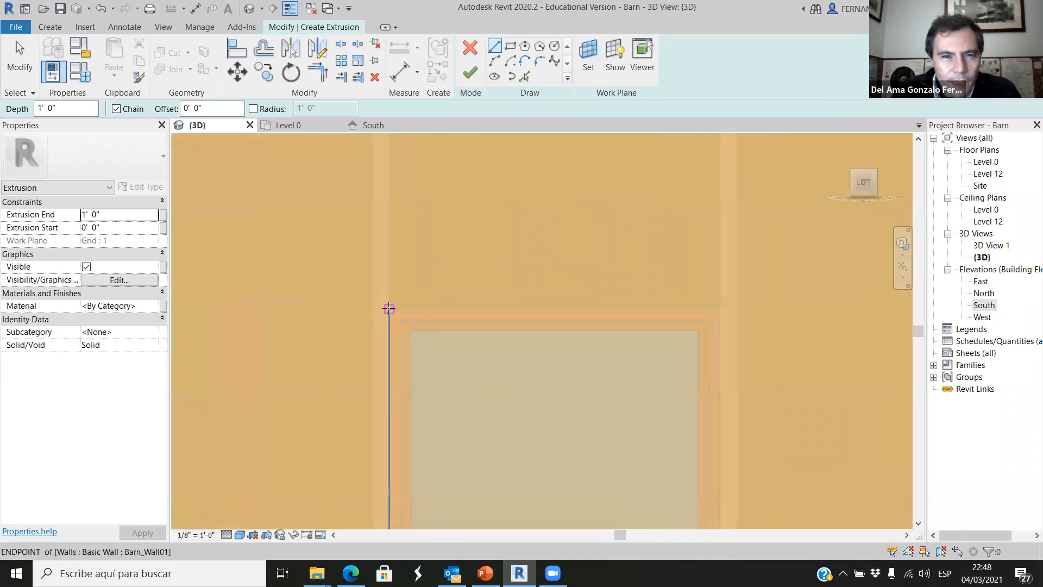
left_click(390, 309)
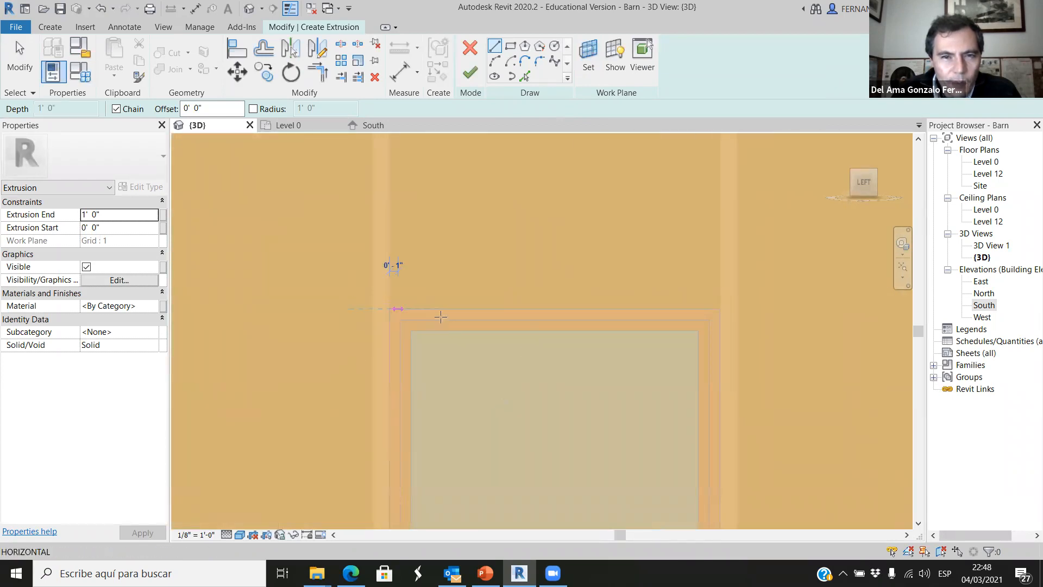
left_click(719, 309)
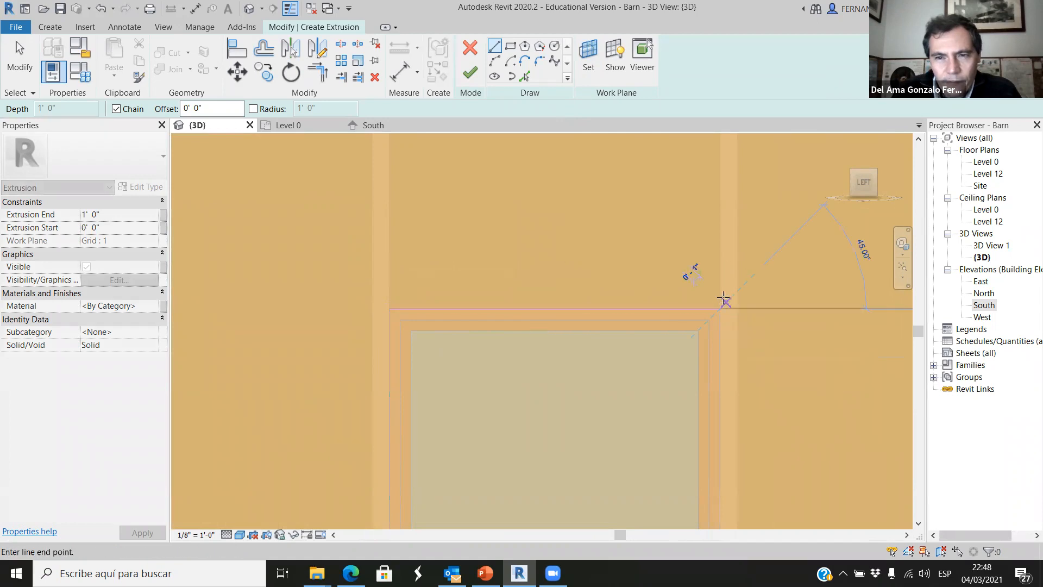
left_click(720, 256)
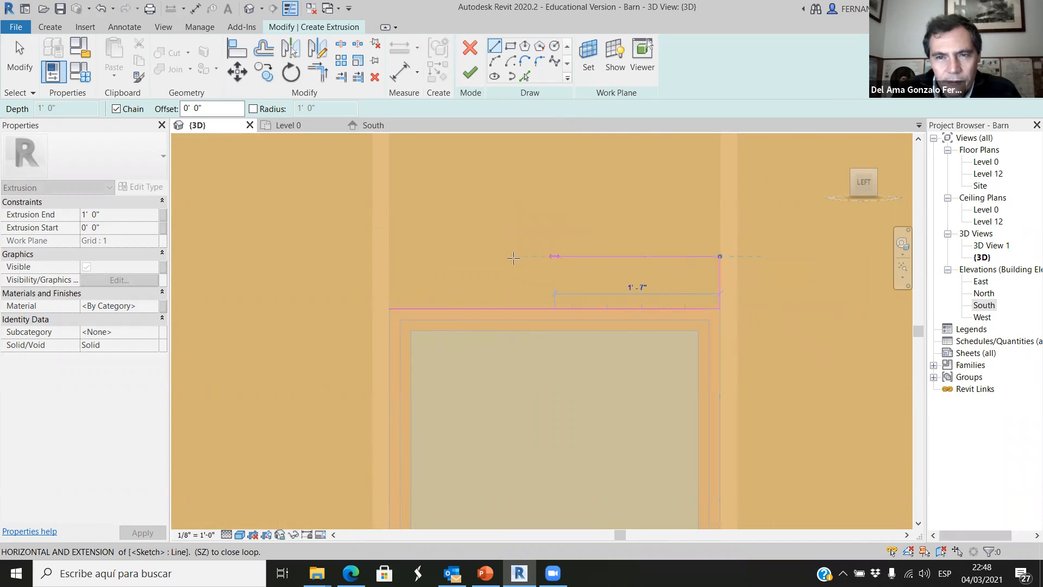
left_click(392, 263)
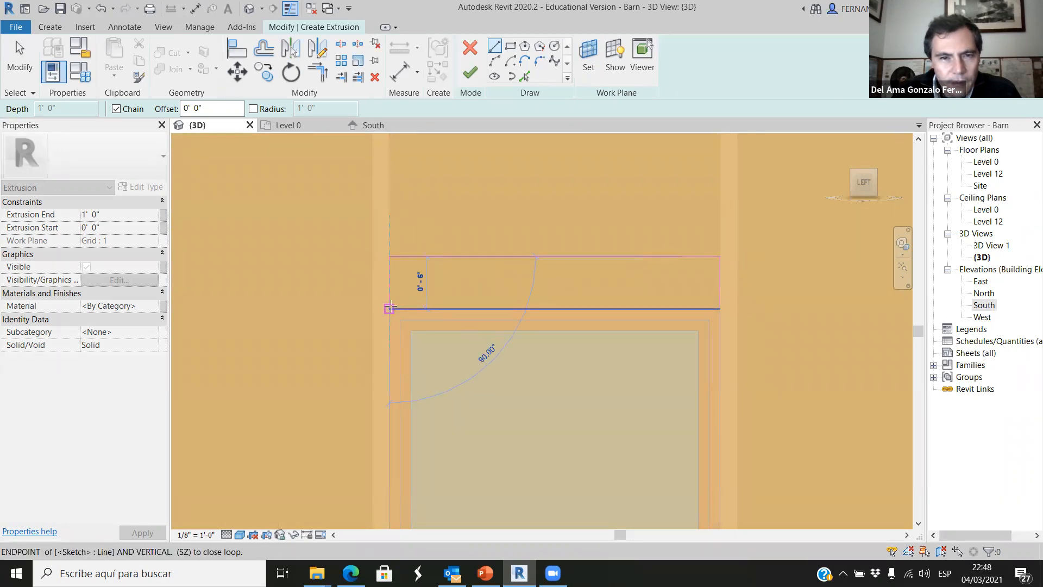
left_click(389, 308)
scroll(484, 258, "down", 2)
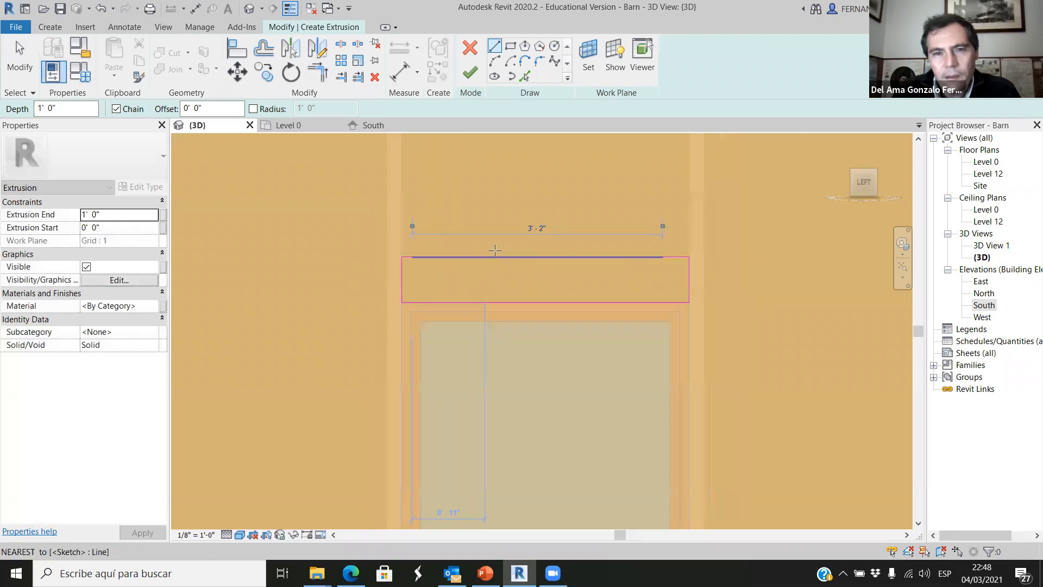
left_click(470, 75)
Check the new header extrusion's depth against the wall in 3D and finish the in-place model.
scroll(525, 468, "down", 3)
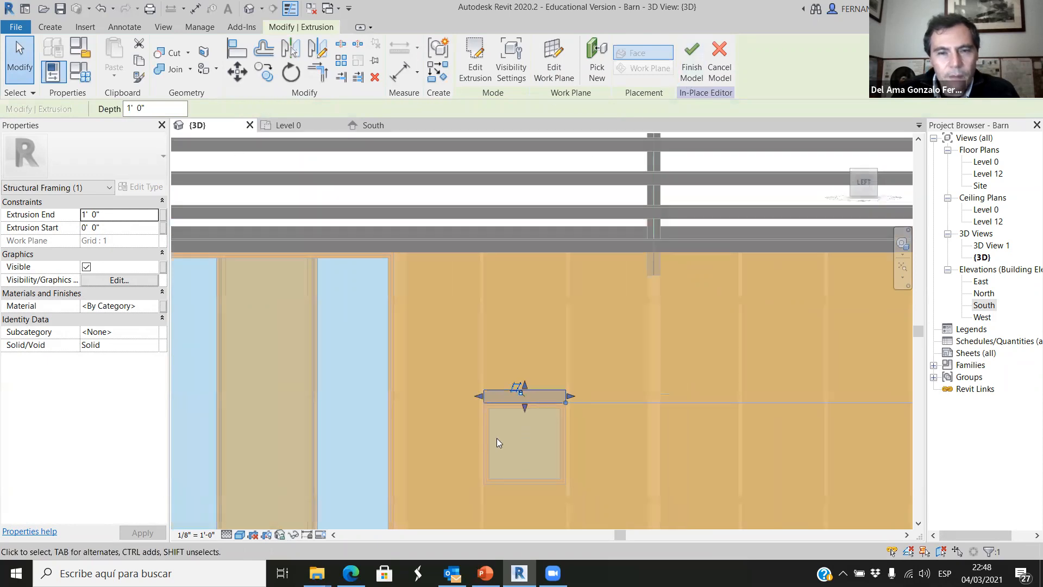
scroll(512, 399, "down", 2)
middle_click_drag(526, 415, 542, 395, "shift")
scroll(546, 393, "up", 6)
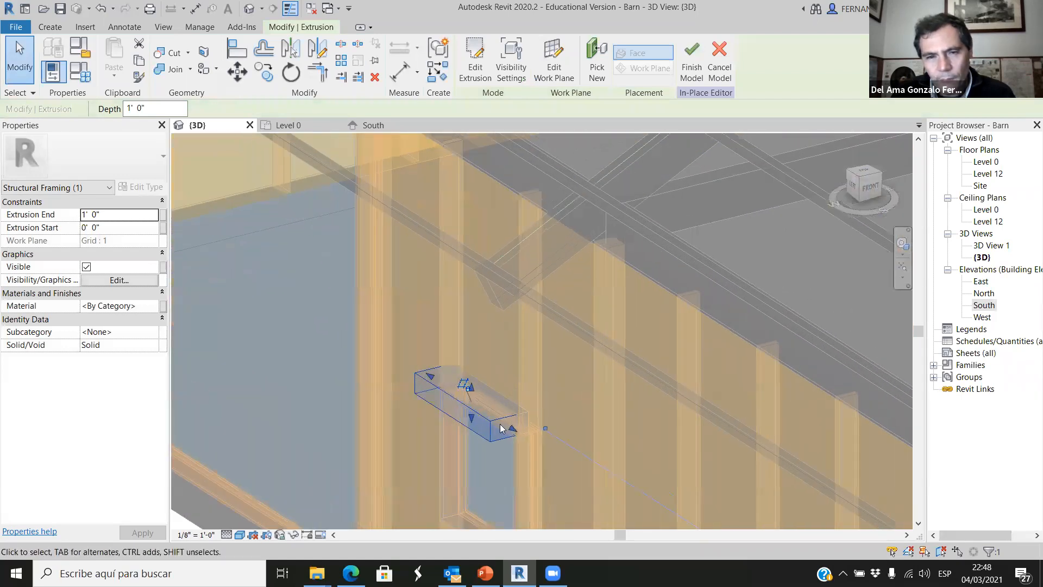
middle_click_drag(363, 474, 468, 442, "shift")
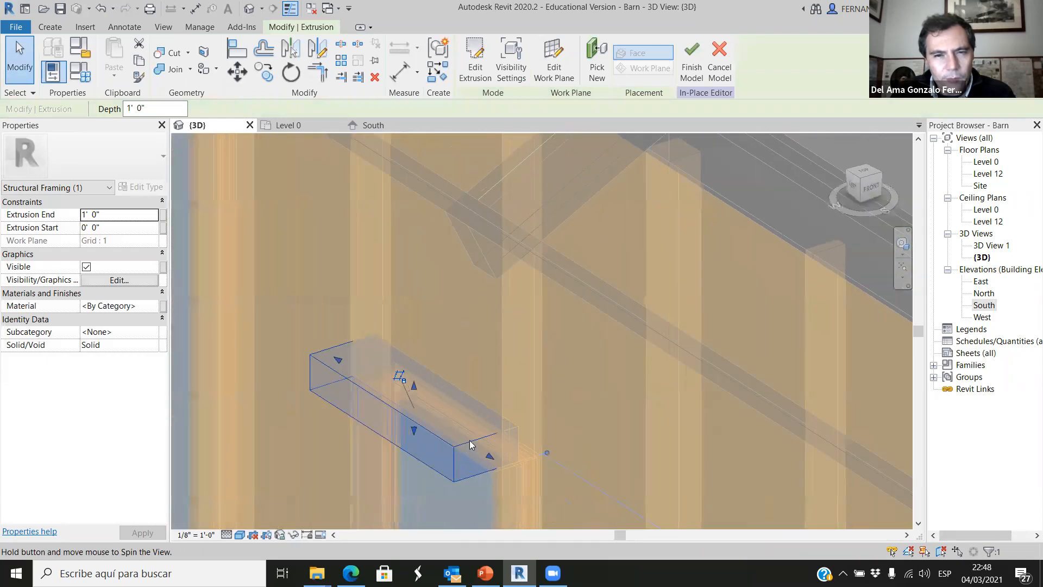
scroll(531, 362, "down", 8)
scroll(579, 276, "up", 2)
left_click(691, 64)
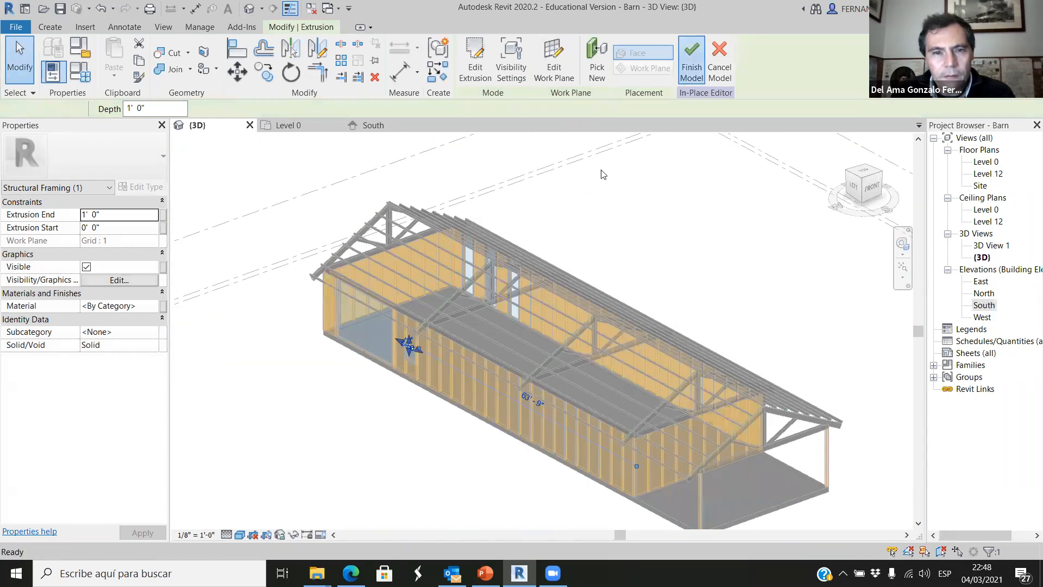
Stretch the header's inner and outer long faces to match the depth of the wall around the window.
scroll(379, 385, "up", 4)
scroll(379, 385, "up", 10)
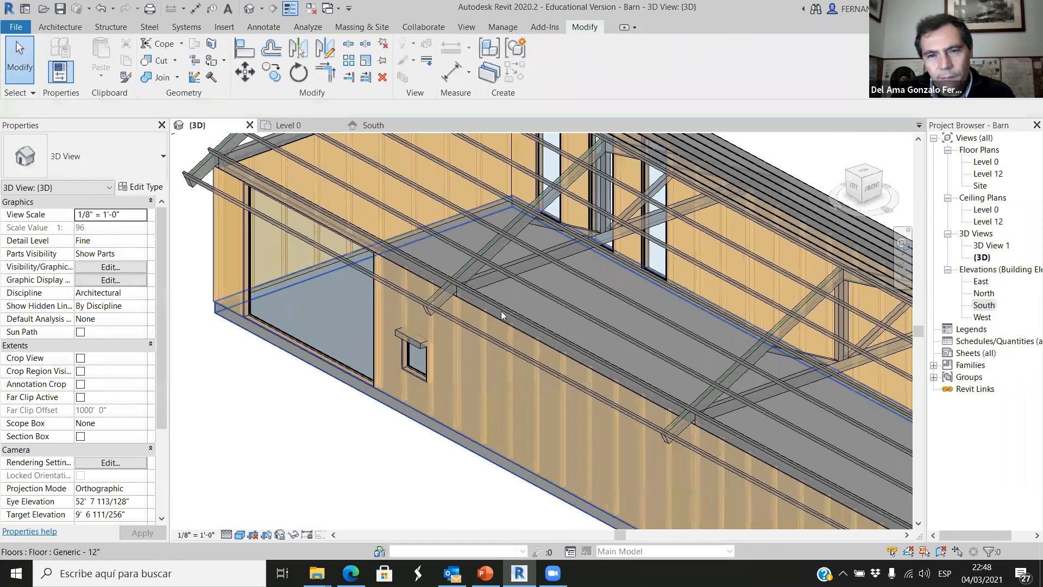
left_click(495, 290)
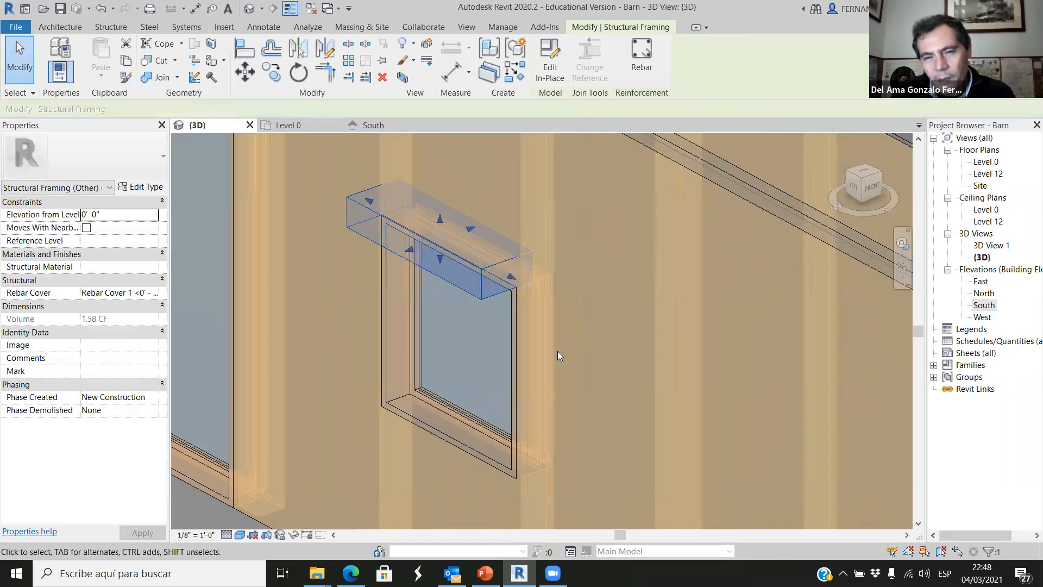
scroll(552, 364, "down", 3)
middle_click_drag(511, 380, 554, 305, "shift")
scroll(467, 298, "down", 2)
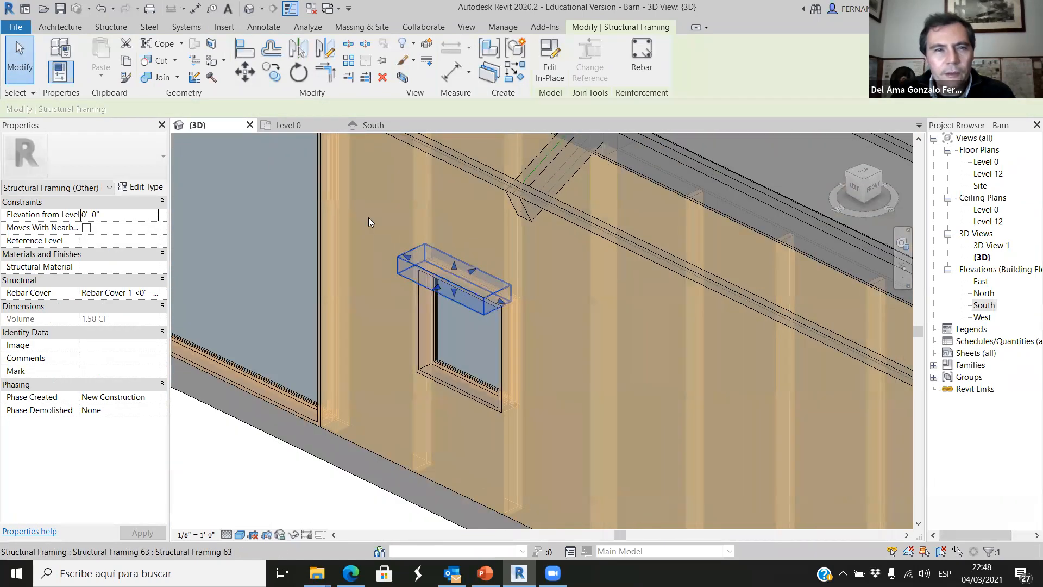
scroll(380, 234, "down", 1)
scroll(443, 297, "up", 5)
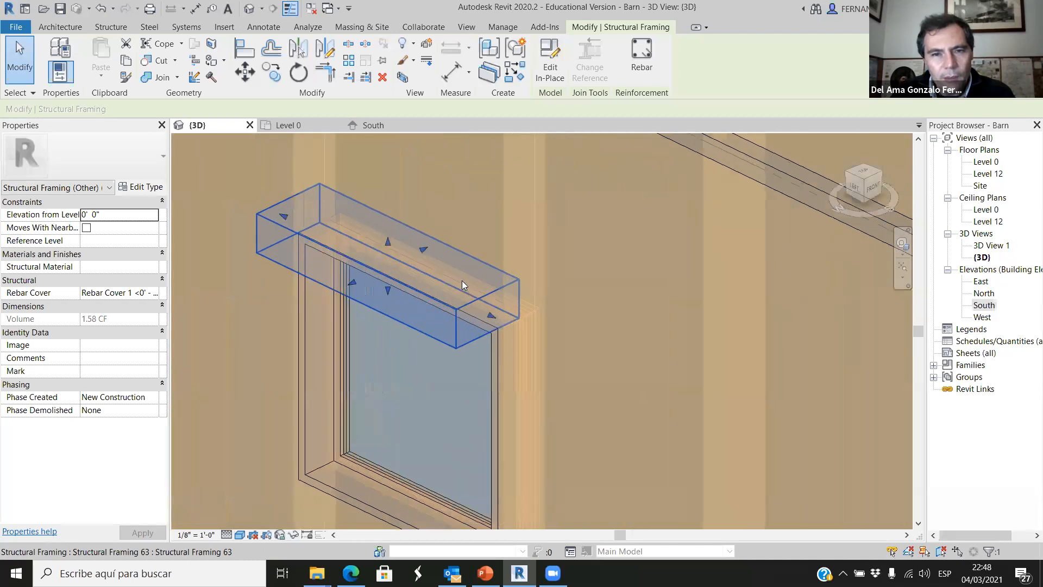
scroll(443, 210, "up", 2)
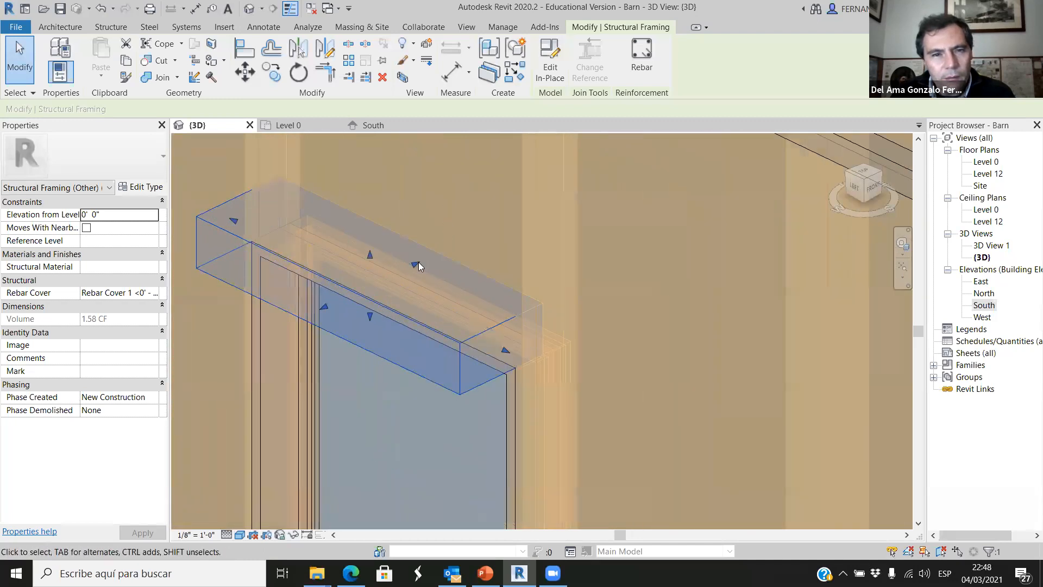
left_click_drag(421, 261, 442, 253)
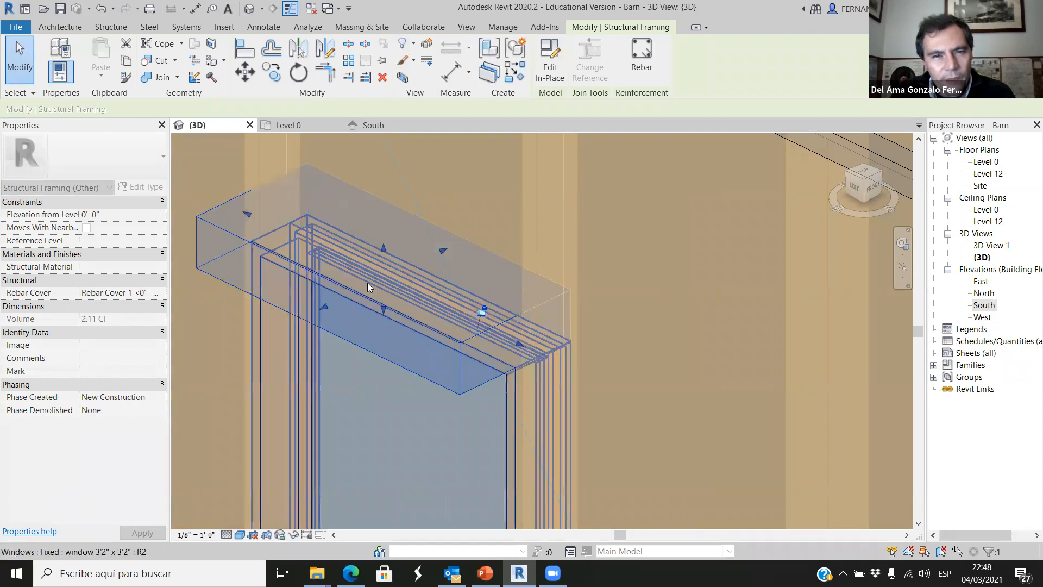
left_click_drag(324, 306, 380, 288)
scroll(389, 300, "down", 5)
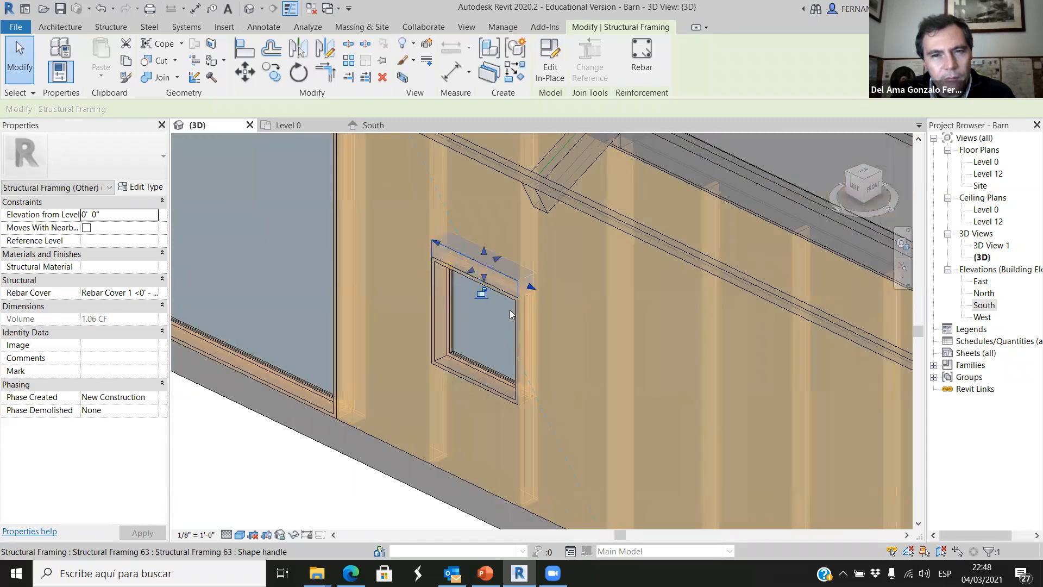
Examine how the header above the window sits in the wall from outside the barn.
scroll(509, 310, "down", 3)
left_click(411, 446)
middle_click_drag(458, 407, 559, 377, "shift")
scroll(517, 484, "down", 5)
scroll(559, 474, "up", 5)
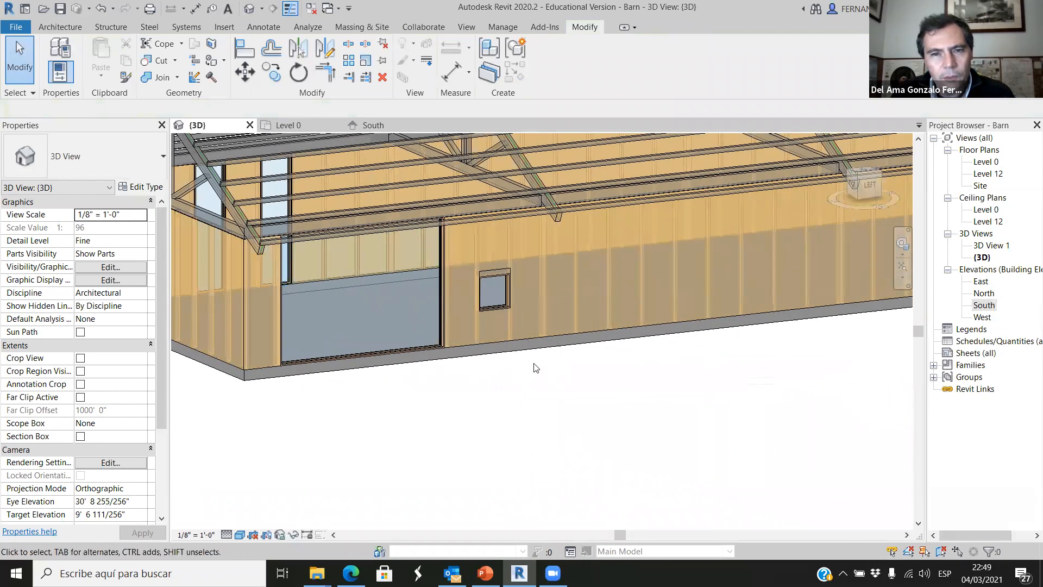
scroll(560, 377, "up", 3)
scroll(398, 268, "down", 2)
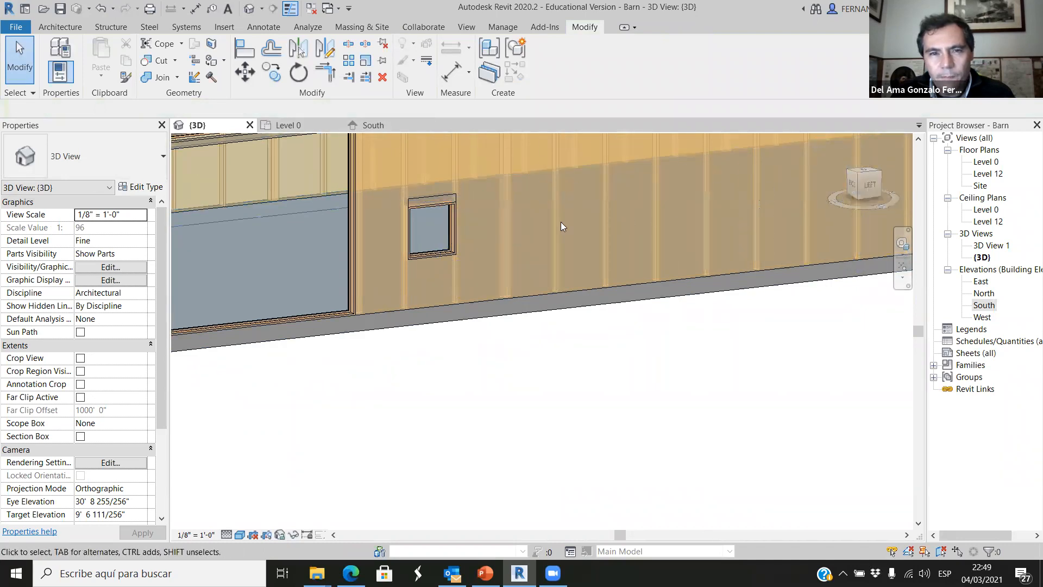
From the Left view, copy the header straight down from its top-edge midpoint to the midpoint of the window's bottom edge.
left_click(869, 186)
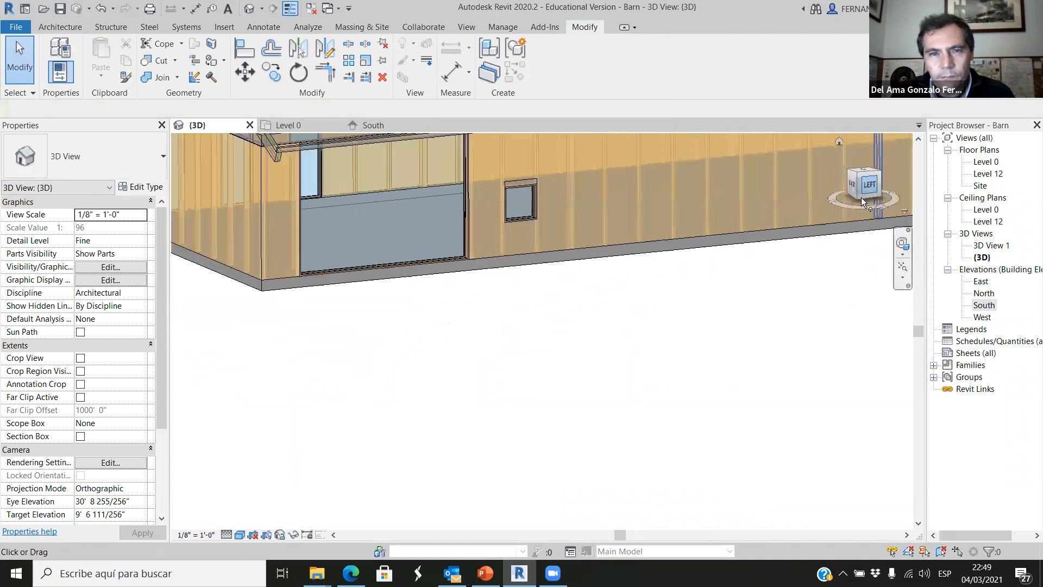
scroll(513, 342, "up", 8)
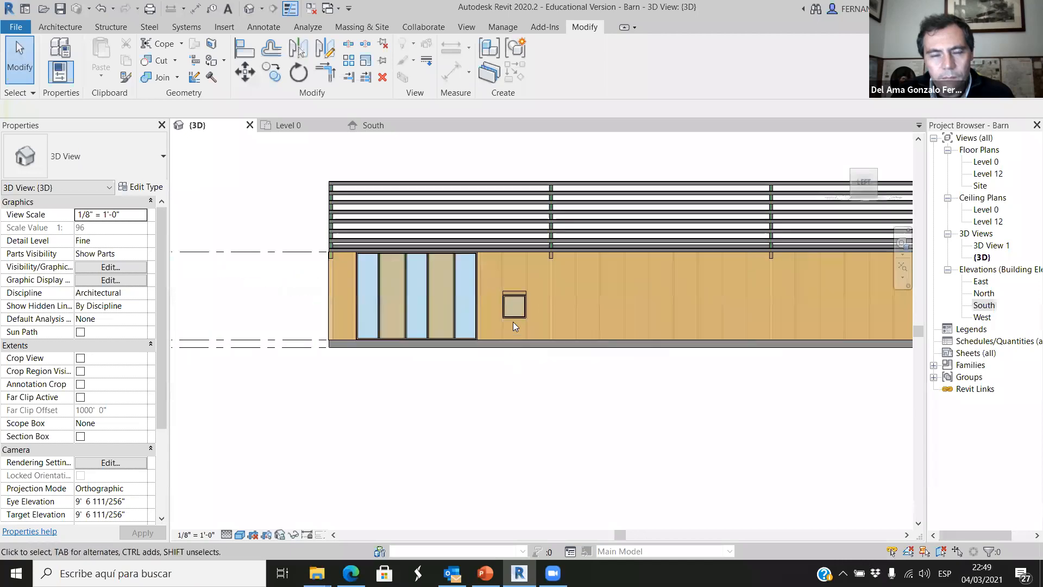
left_click(527, 244)
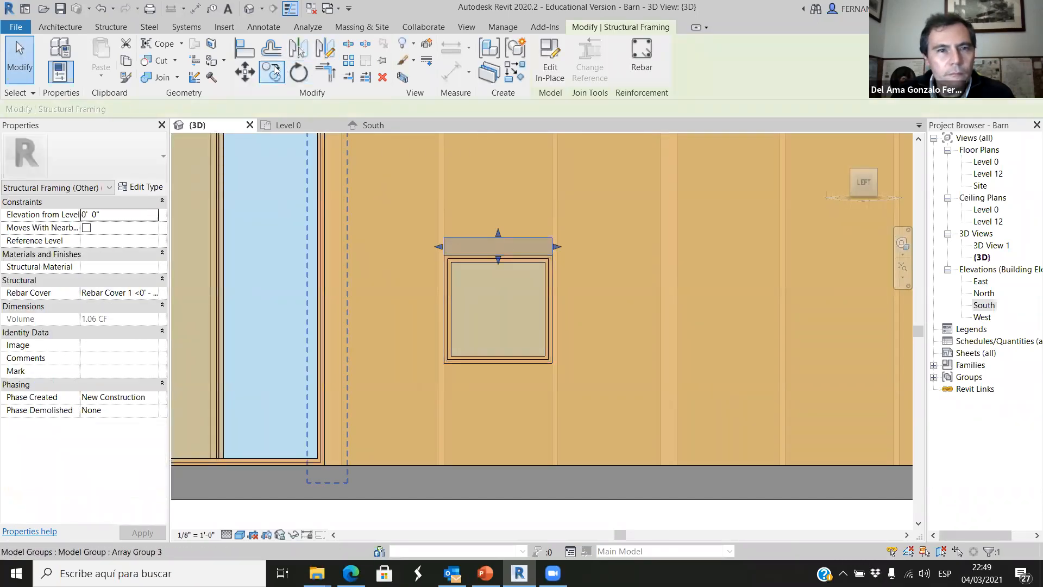
scroll(487, 220, "up", 2)
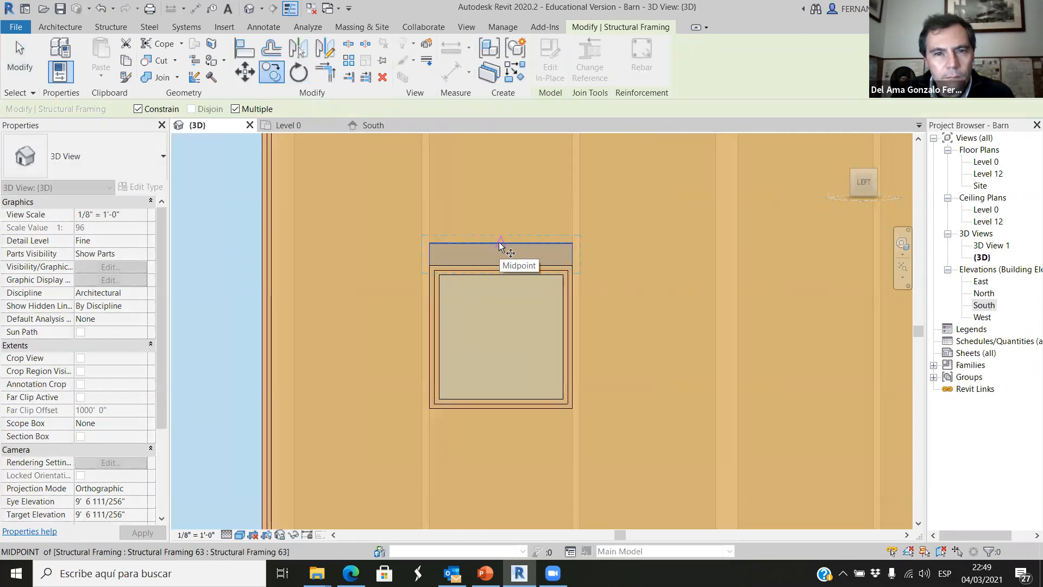
left_click(499, 244)
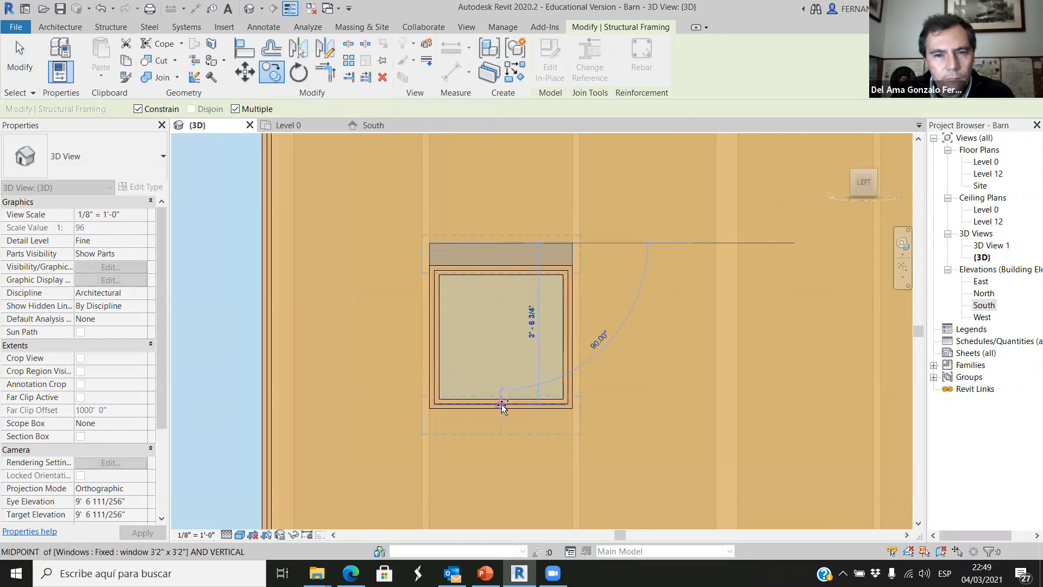
scroll(508, 415, "down", 5)
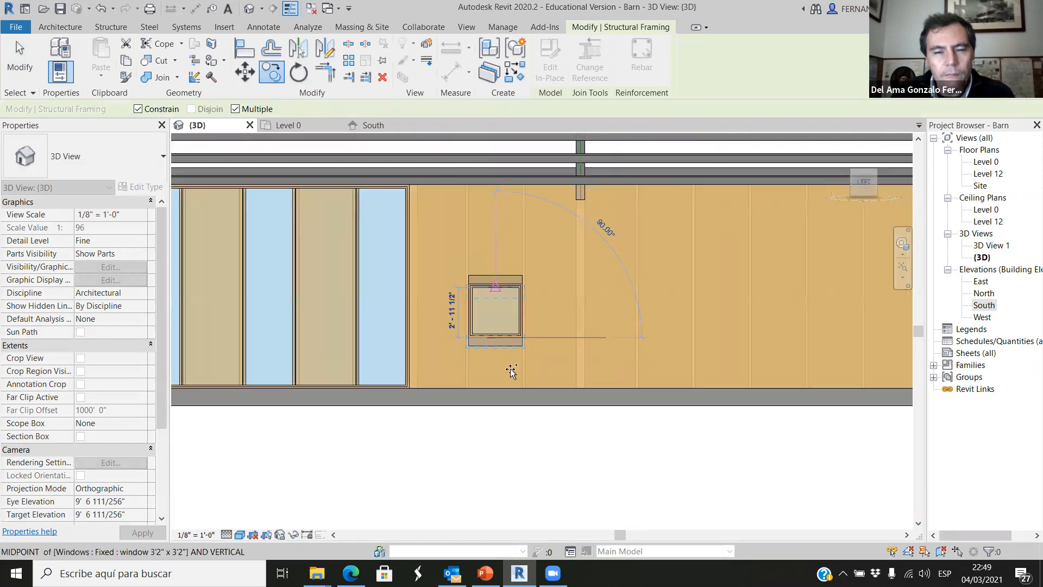
key("Escape")
key("Escape")
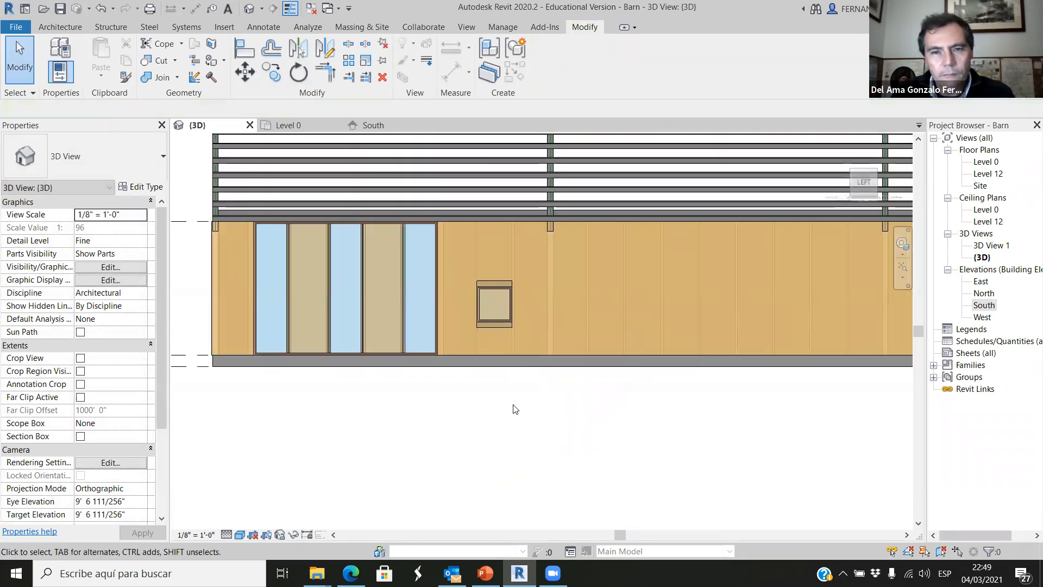
Examine the framing pieces above and below the window and the two studs beside them.
scroll(518, 323, "up", 5)
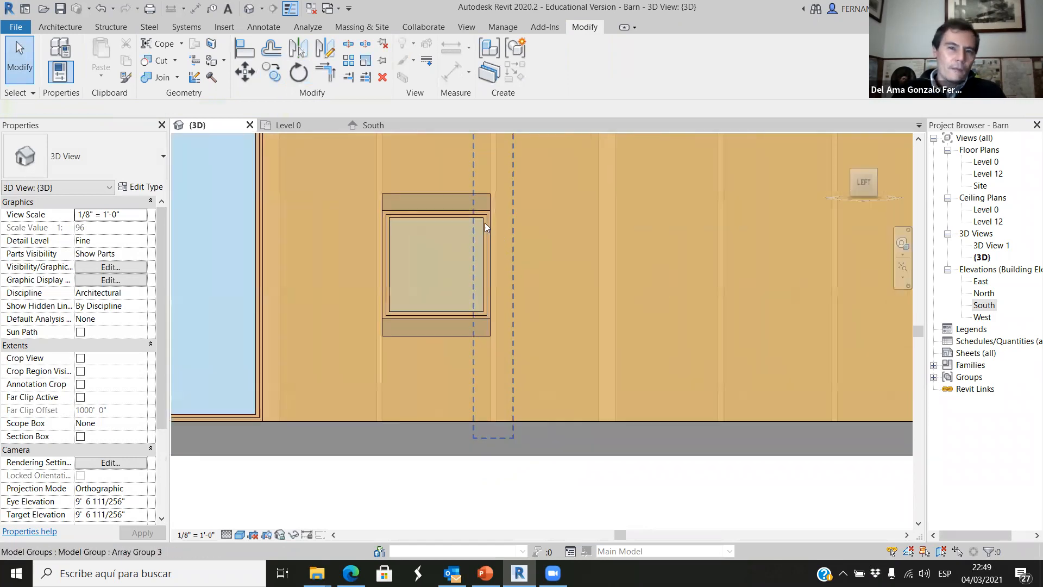
scroll(457, 201, "down", 2)
scroll(451, 206, "up", 3)
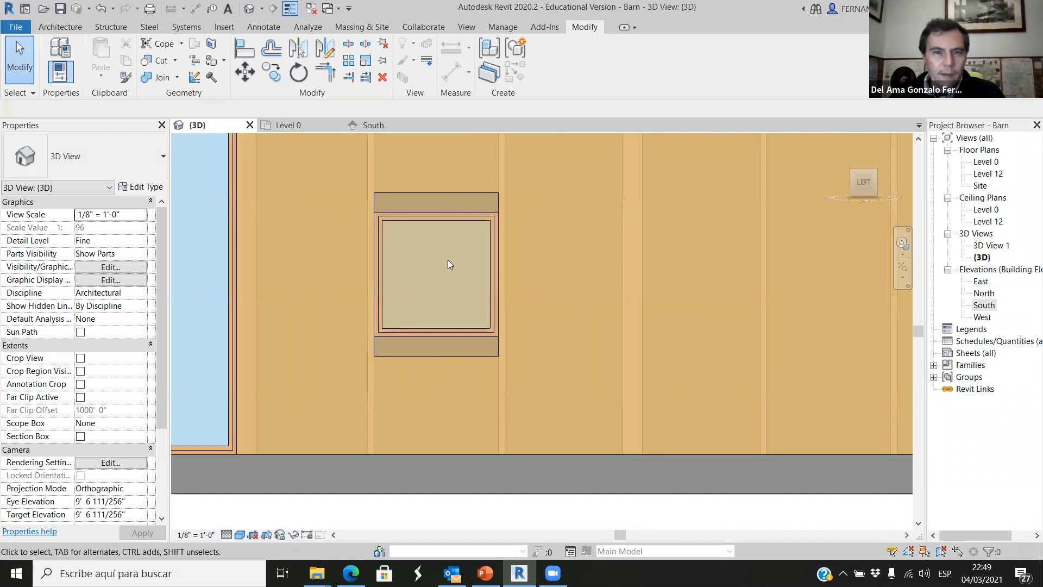
scroll(473, 244, "down", 1)
scroll(497, 171, "up", 1)
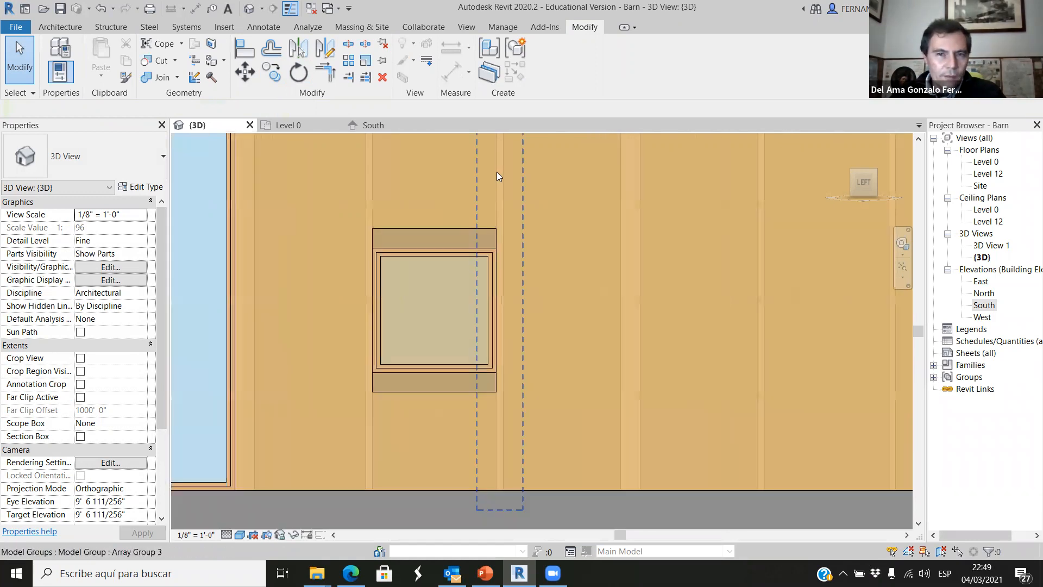
left_click(499, 172)
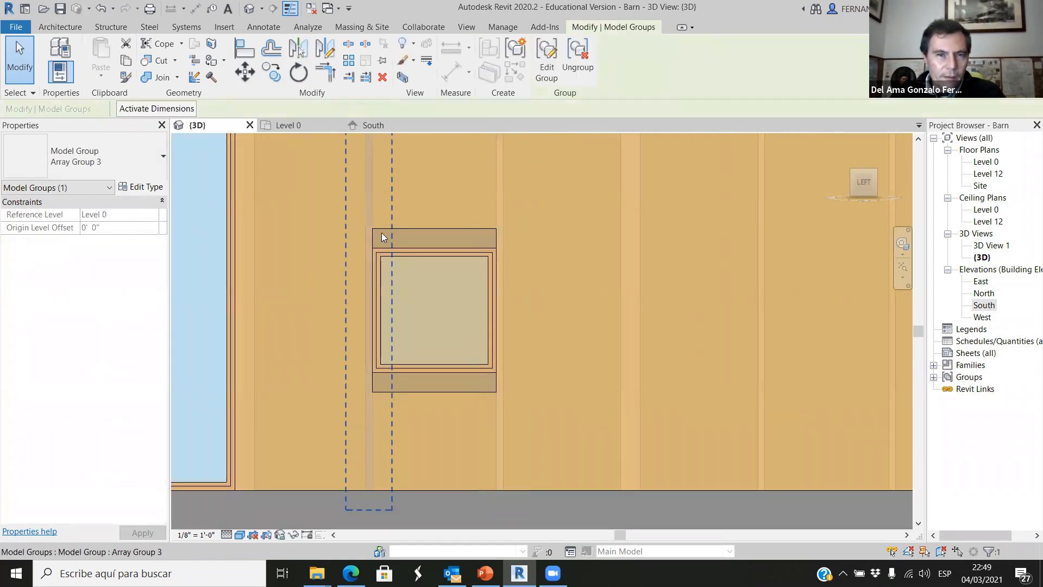
left_click(435, 238)
key("Escape")
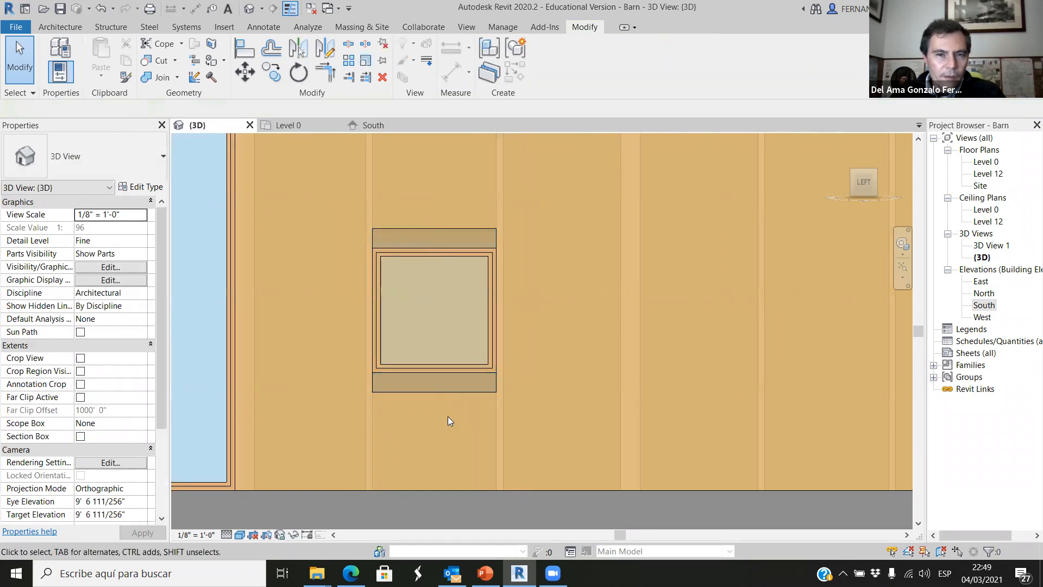
Examine the window and its framing pieces against the whole barn structure from an outside corner.
scroll(434, 380, "down", 2)
scroll(367, 319, "down", 2)
middle_click_drag(378, 340, 394, 372, "shift")
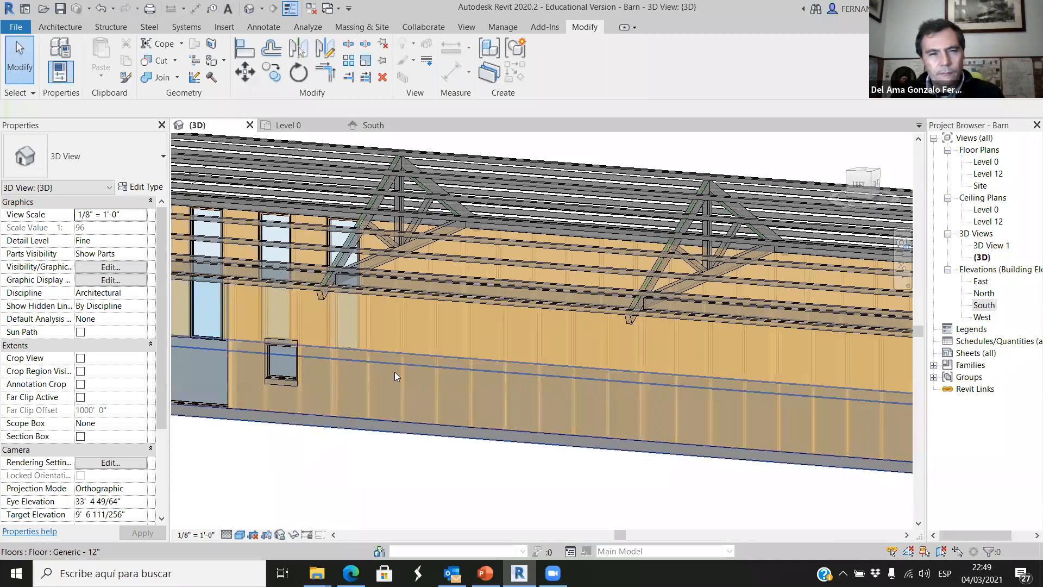
scroll(365, 420, "down", 5)
middle_click_drag(358, 423, 360, 375, "shift")
scroll(362, 379, "up", 6)
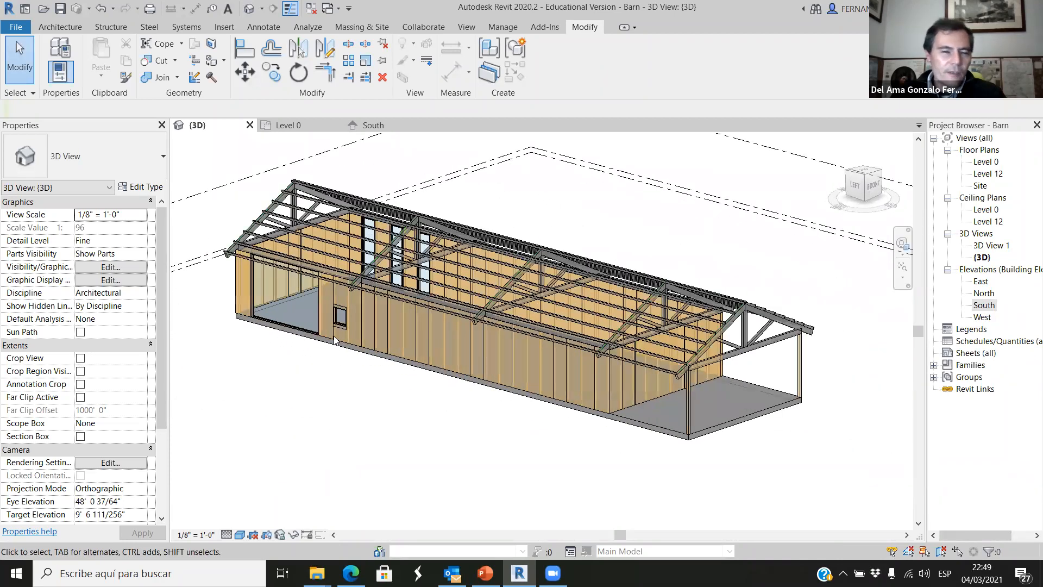
scroll(430, 289, "down", 4)
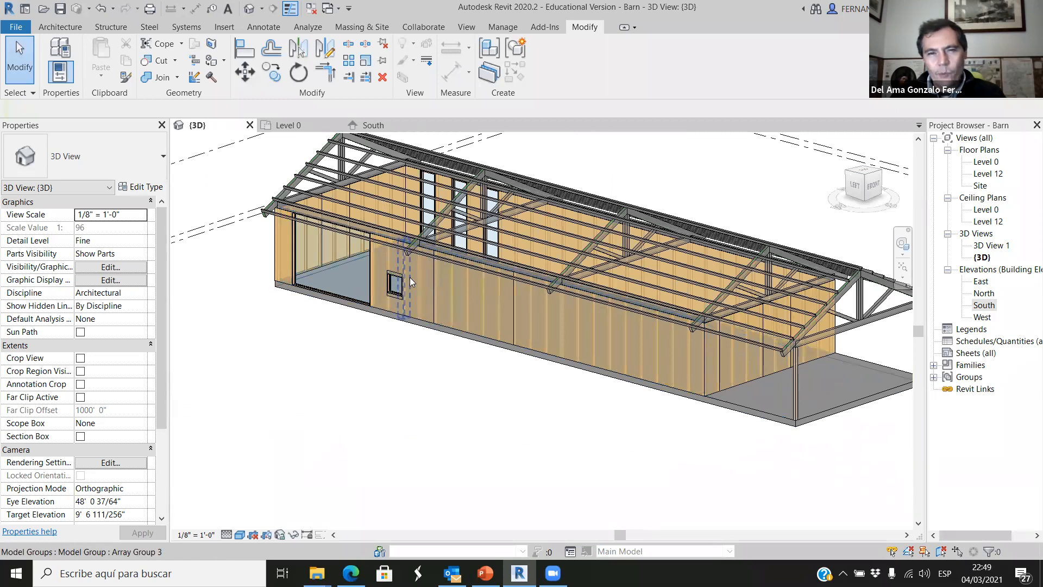
scroll(451, 299, "up", 2)
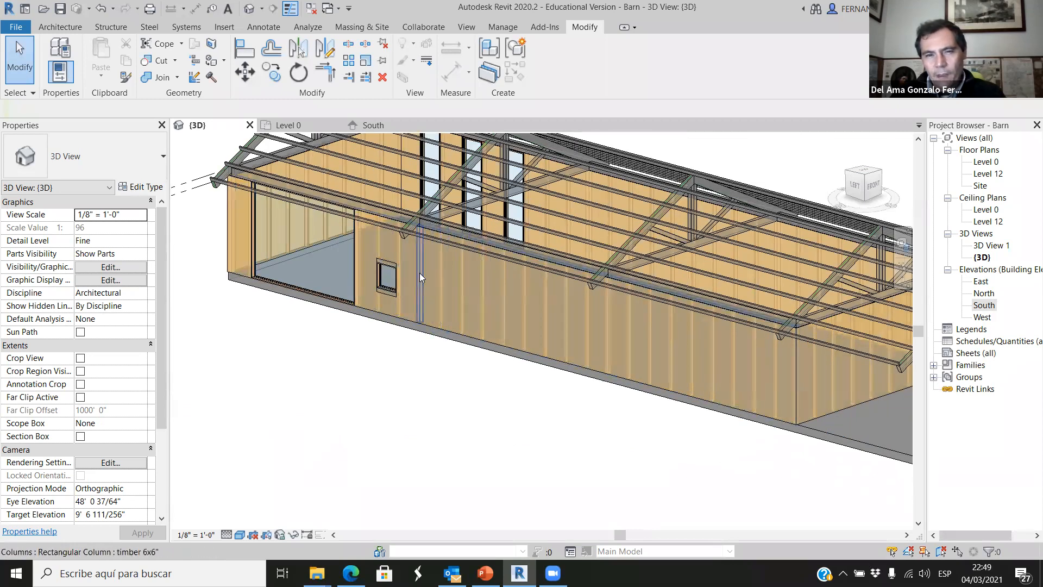
scroll(441, 383, "down", 1)
scroll(426, 247, "up", 3)
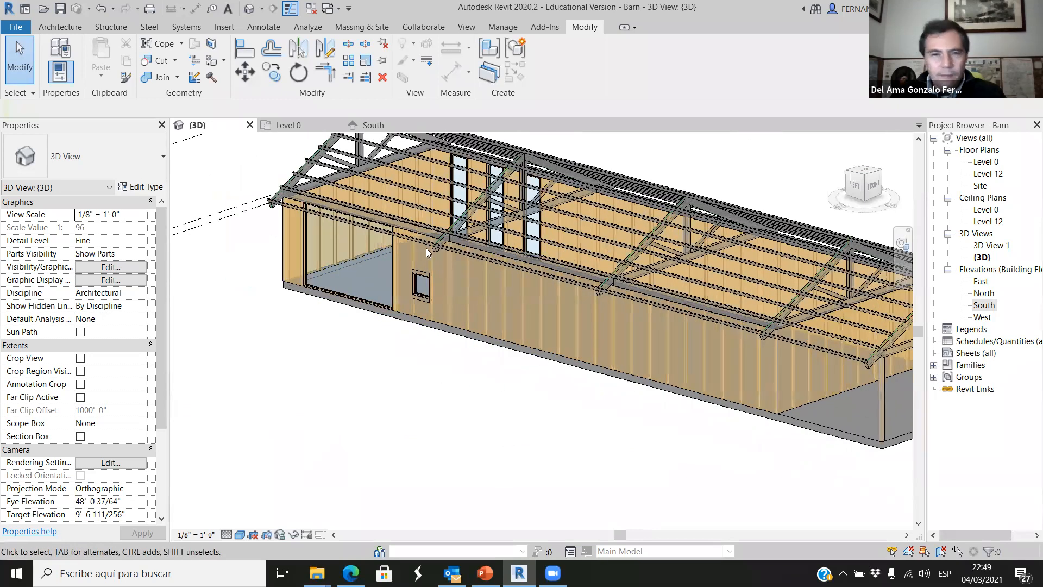
Stretch the framing piece above the window along the wall so it spans six stud bays.
scroll(424, 242, "up", 2)
scroll(424, 236, "up", 2)
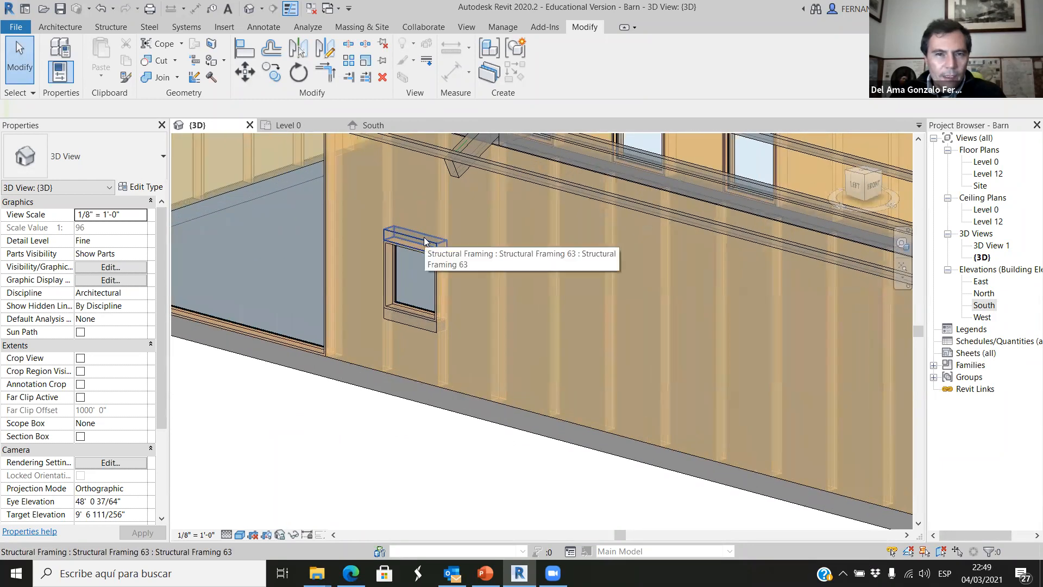
scroll(446, 253, "up", 1)
scroll(492, 255, "down", 2)
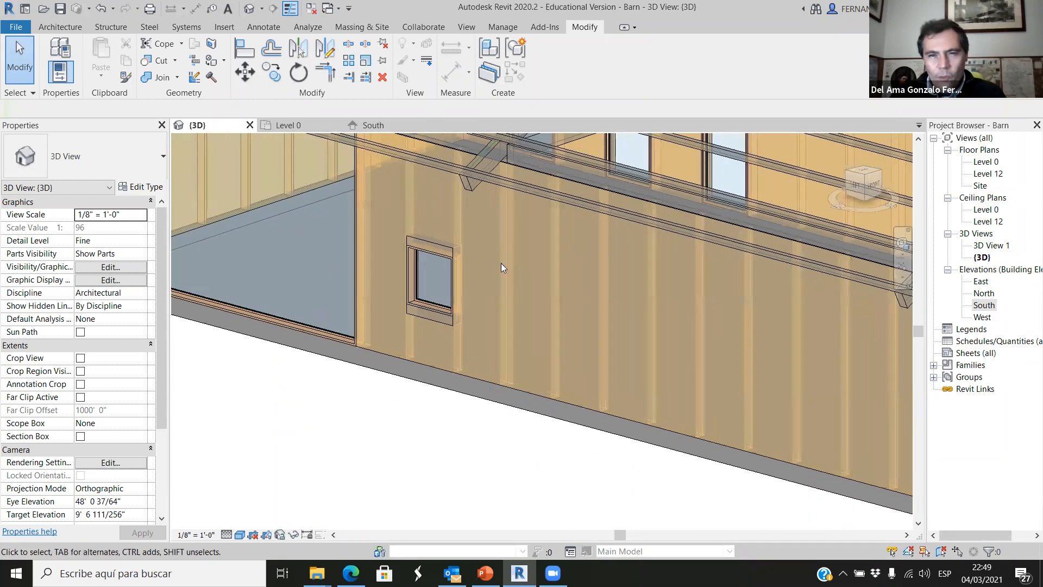
scroll(418, 247, "up", 2)
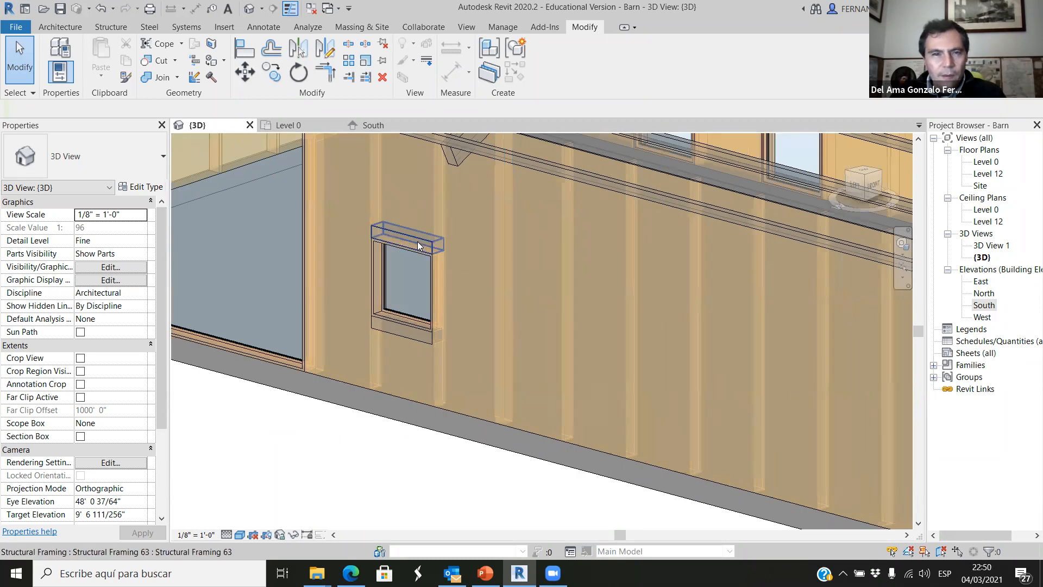
left_click(417, 241)
left_click_drag(442, 248, 624, 298)
left_click_drag(748, 326, 760, 333)
left_click(552, 491)
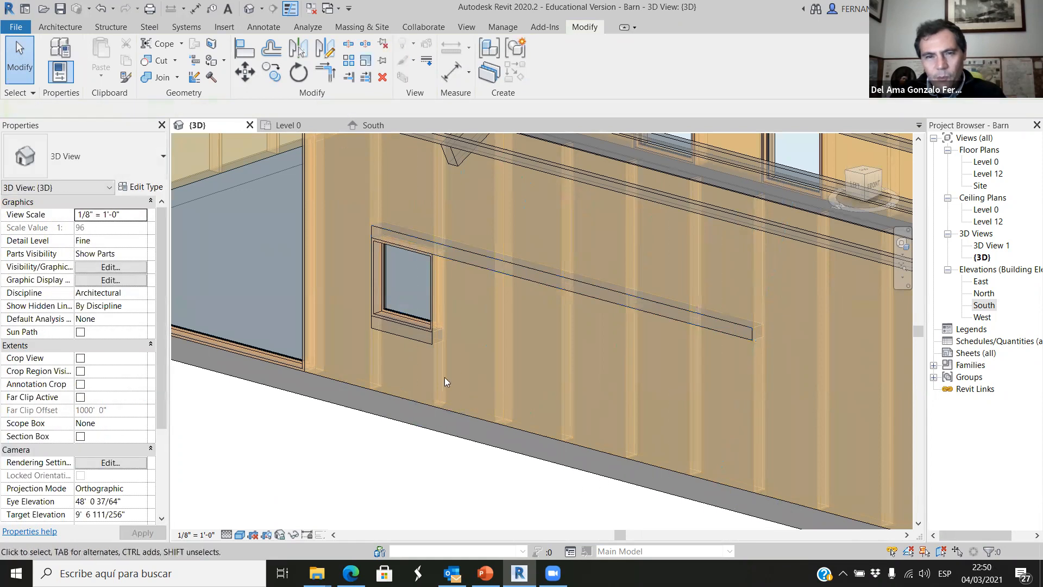
Stretch the framing piece below the window along the wall to end level with the piece above it.
left_click(419, 342)
left_click_drag(442, 341, 759, 423)
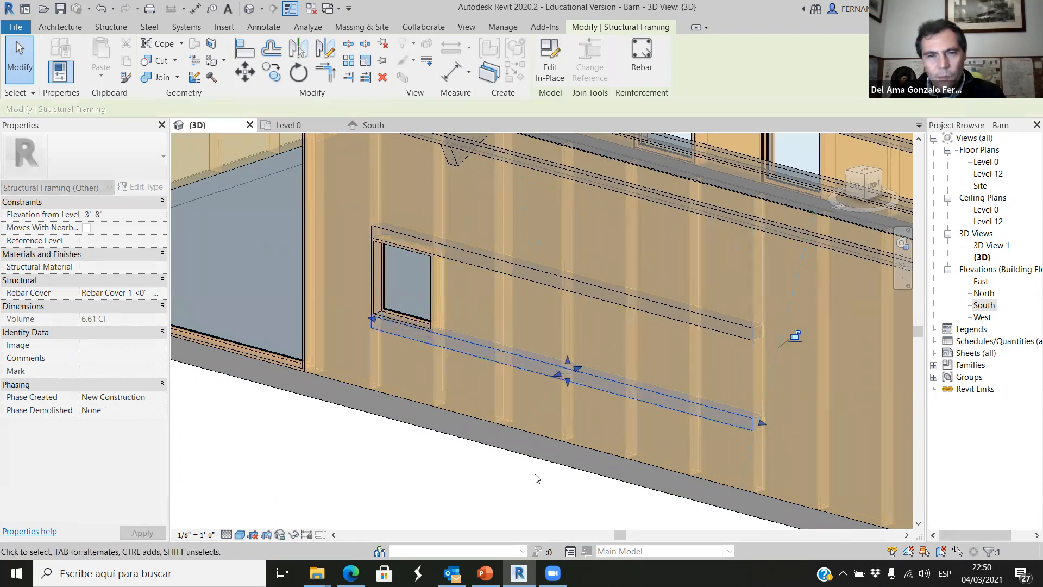
left_click(506, 486)
scroll(498, 372, "down", 2)
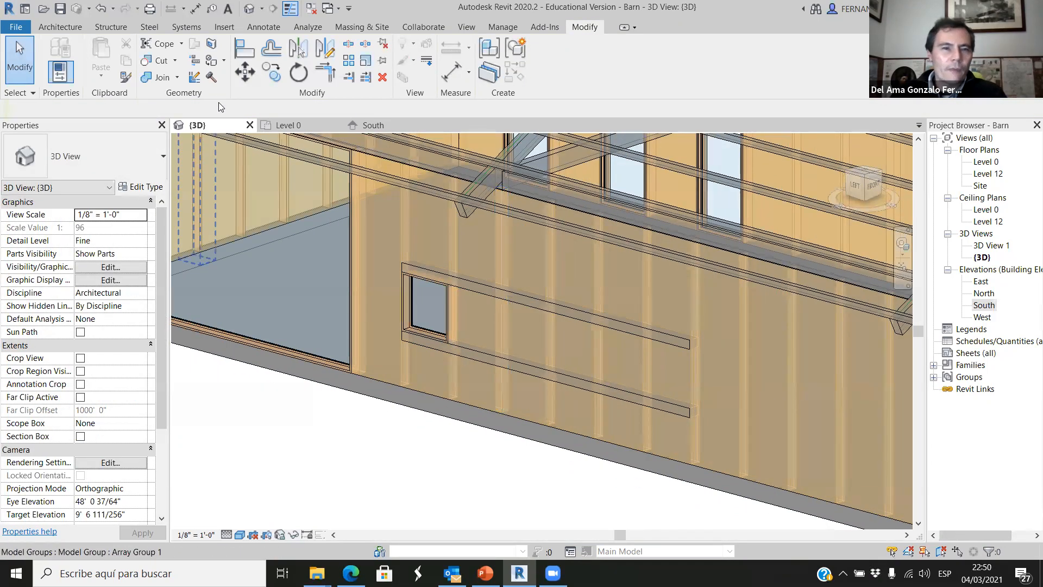
In the Level 0 plan, copy the 3'2" x 3'2" window along its wall into the adjacent stud bay.
left_click(298, 126)
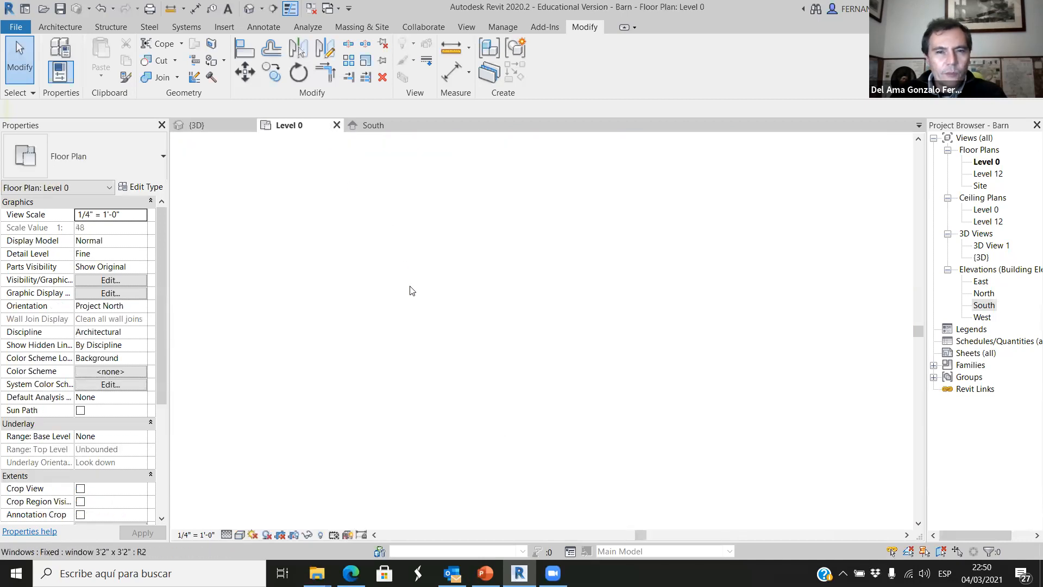
left_click(400, 266)
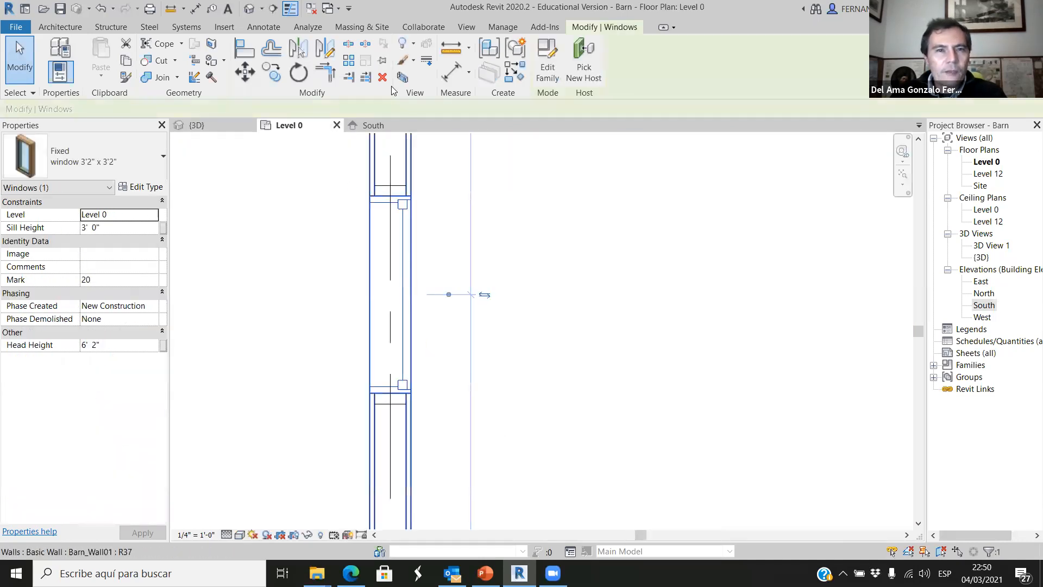
left_click(270, 72)
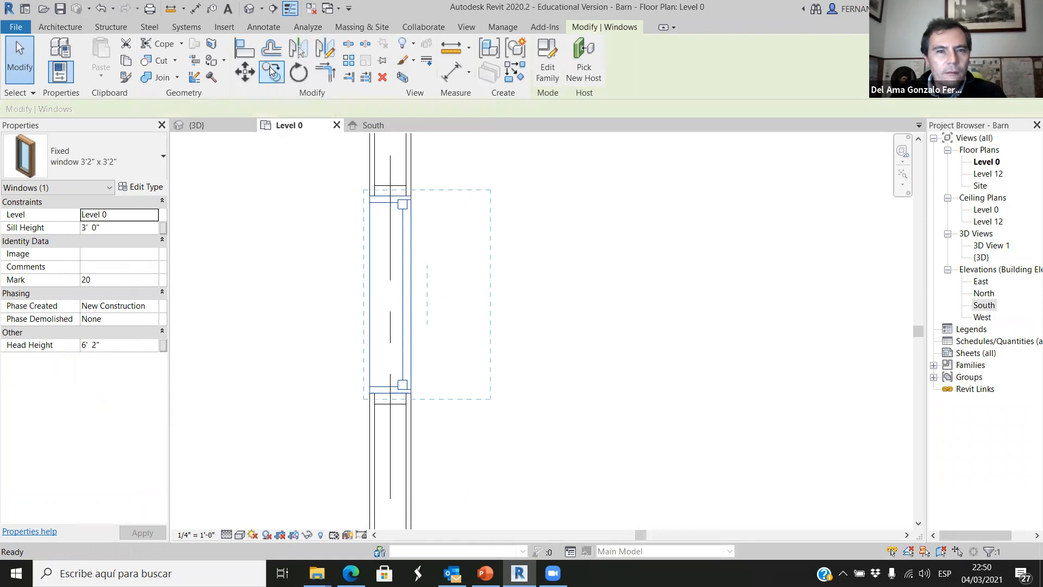
scroll(389, 195, "up", 1)
scroll(391, 198, "down", 5)
scroll(392, 300, "up", 4)
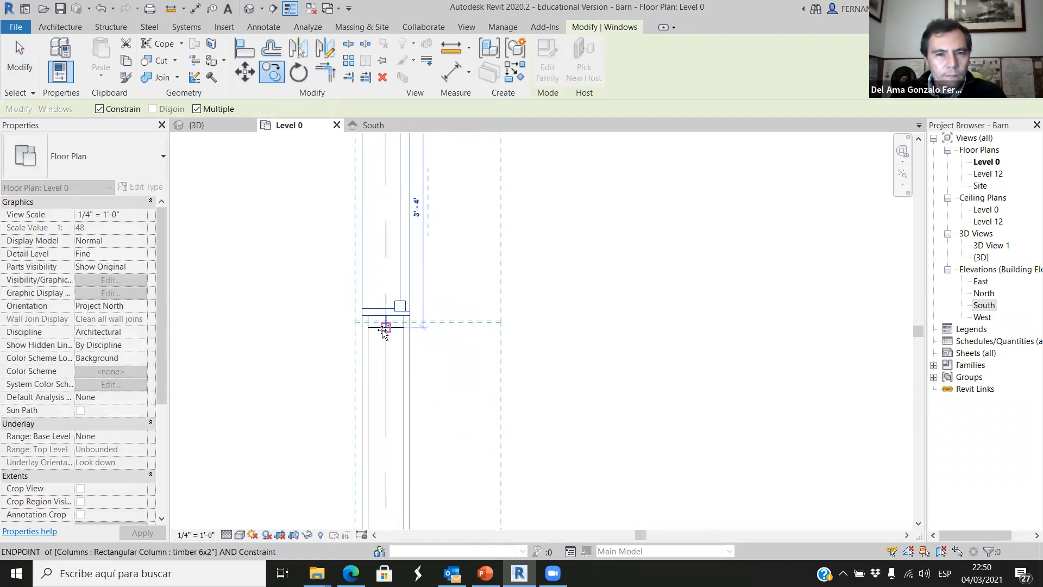
left_click(384, 330)
scroll(394, 300, "down", 4)
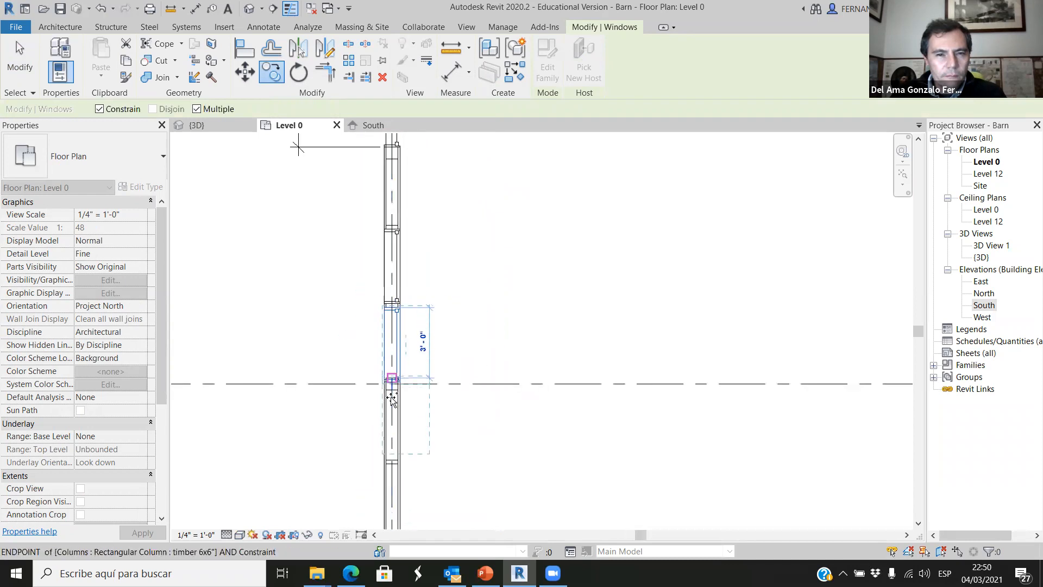
scroll(392, 395, "up", 3)
scroll(397, 398, "up", 3)
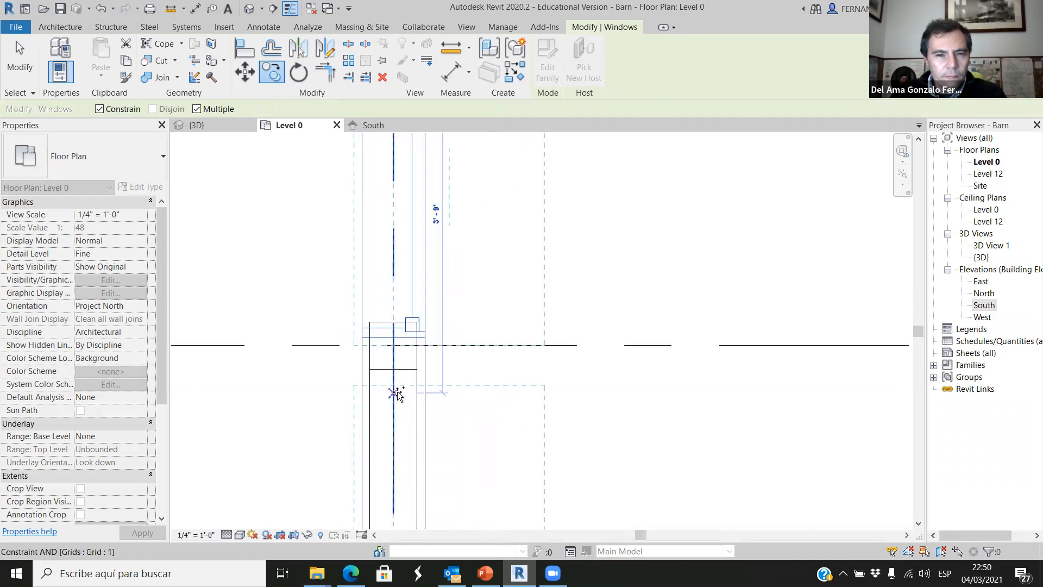
scroll(459, 402, "down", 2)
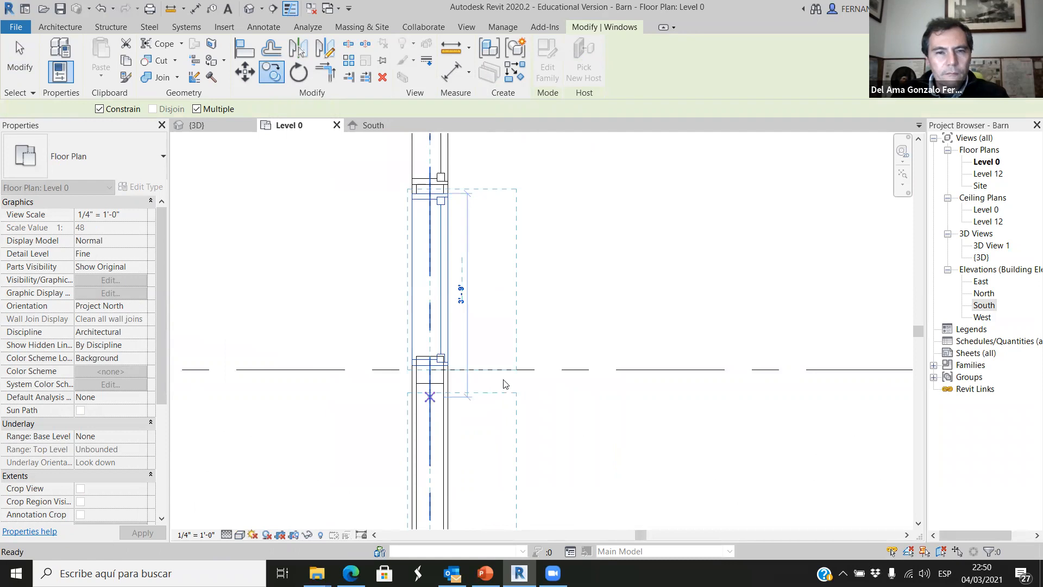
key("Escape")
Return to the 3D view and examine the copied window between the two long framing pieces.
scroll(516, 351, "down", 8)
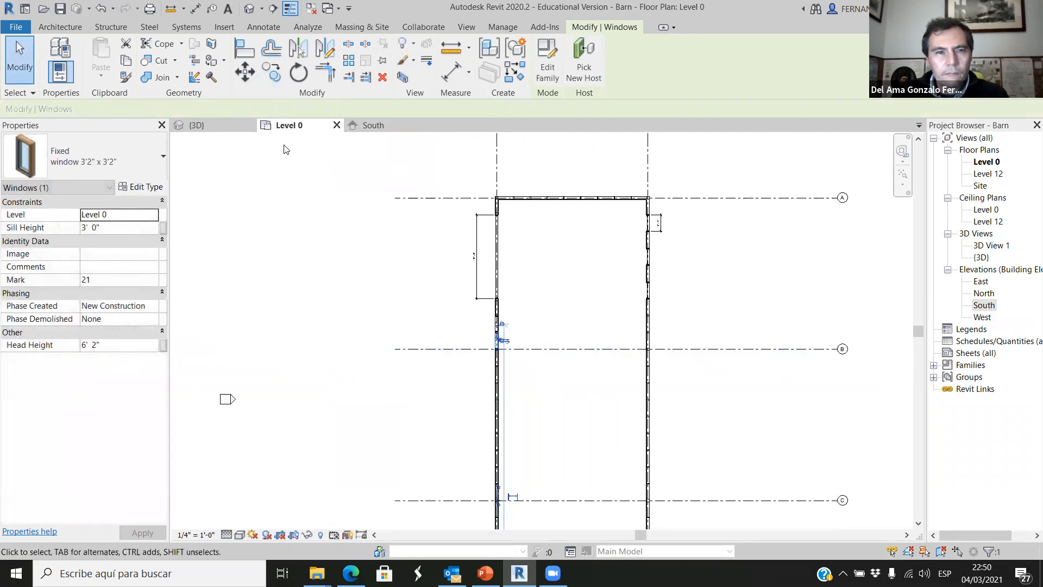
left_click(222, 127)
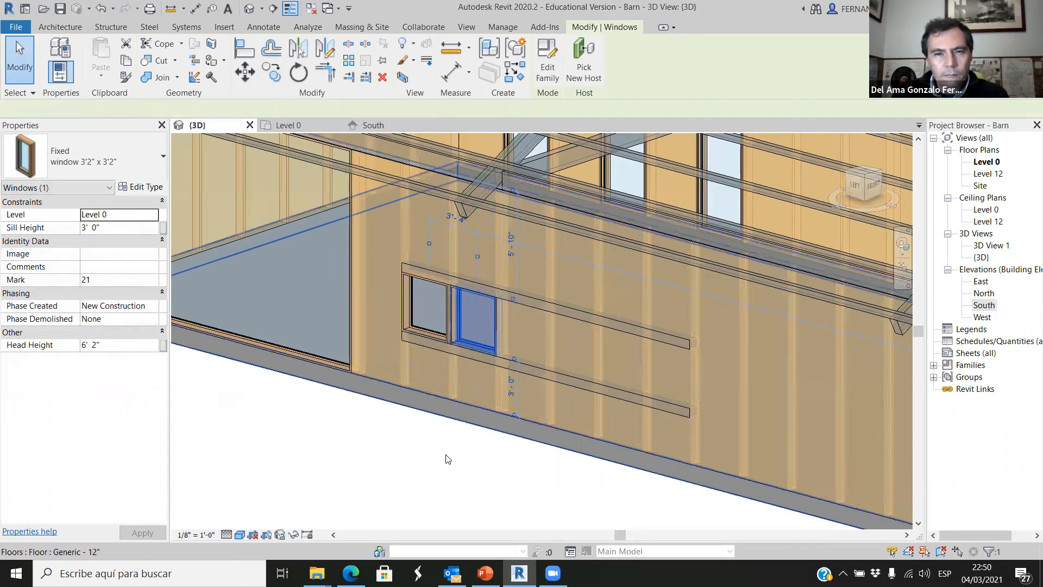
scroll(435, 474, "up", 3)
left_click(434, 475)
scroll(551, 480, "down", 1)
middle_click_drag(470, 486, 423, 461, "shift")
scroll(479, 328, "up", 2)
scroll(486, 331, "down", 1)
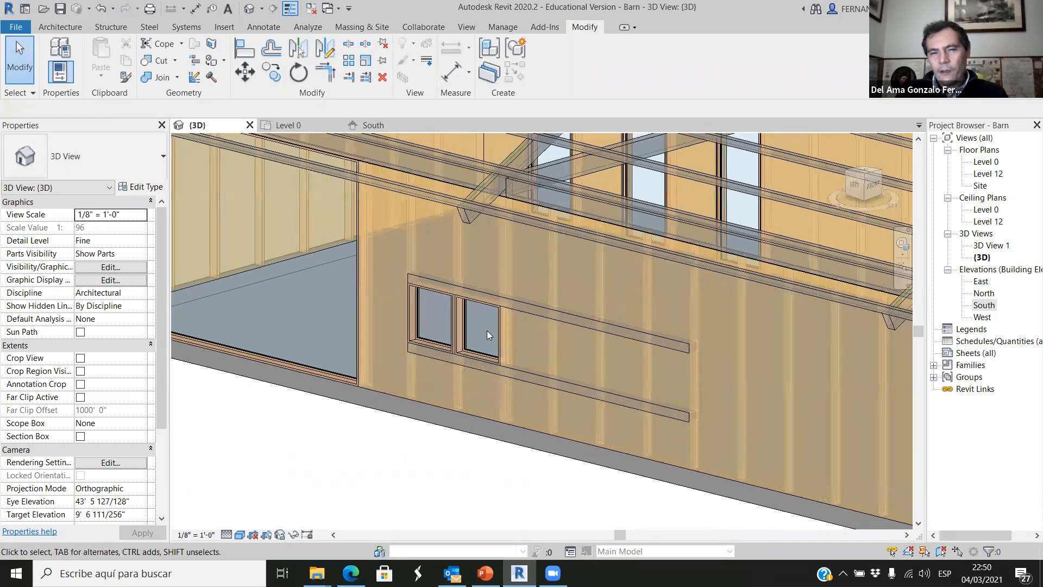
Examine how the pair of windows and the long framing pieces relate to the studs and the full barn.
scroll(486, 333, "down", 2)
middle_click_drag(630, 376, 485, 384, "shift")
scroll(626, 454, "down", 1)
scroll(608, 445, "down", 2)
scroll(485, 384, "up", 1)
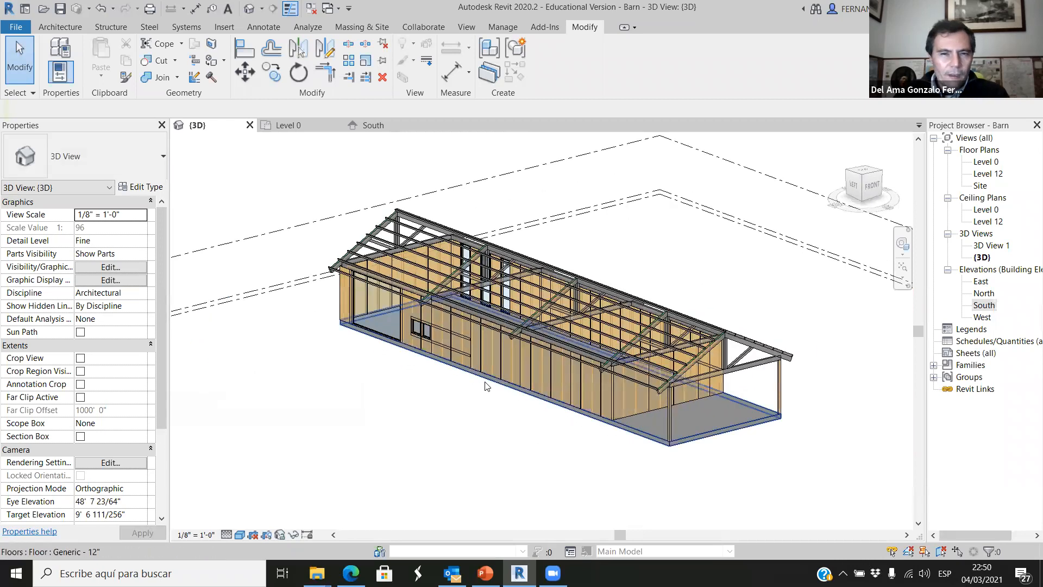
scroll(411, 312, "up", 5)
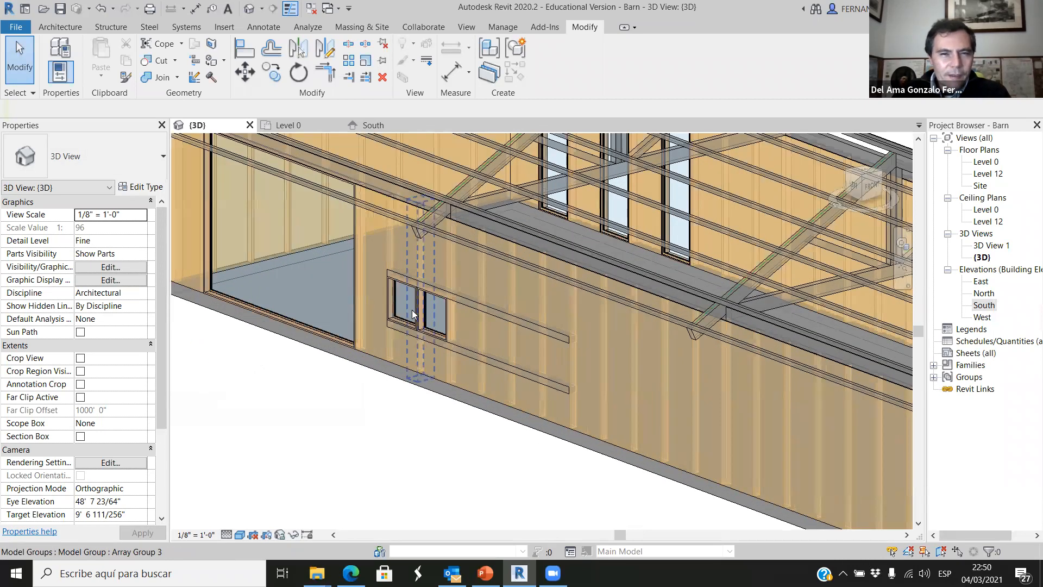
scroll(444, 356, "down", 1)
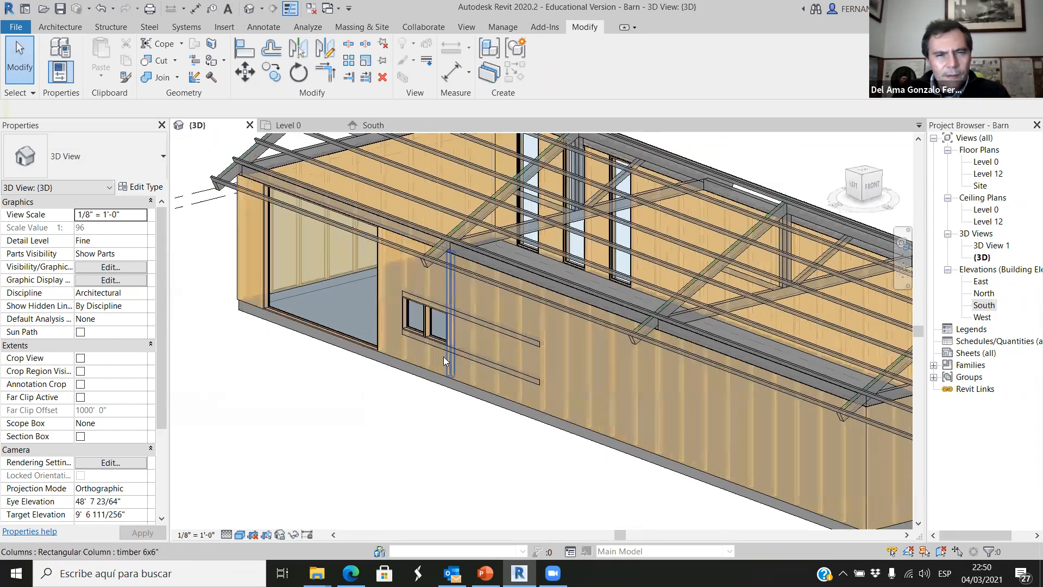
scroll(443, 356, "down", 1)
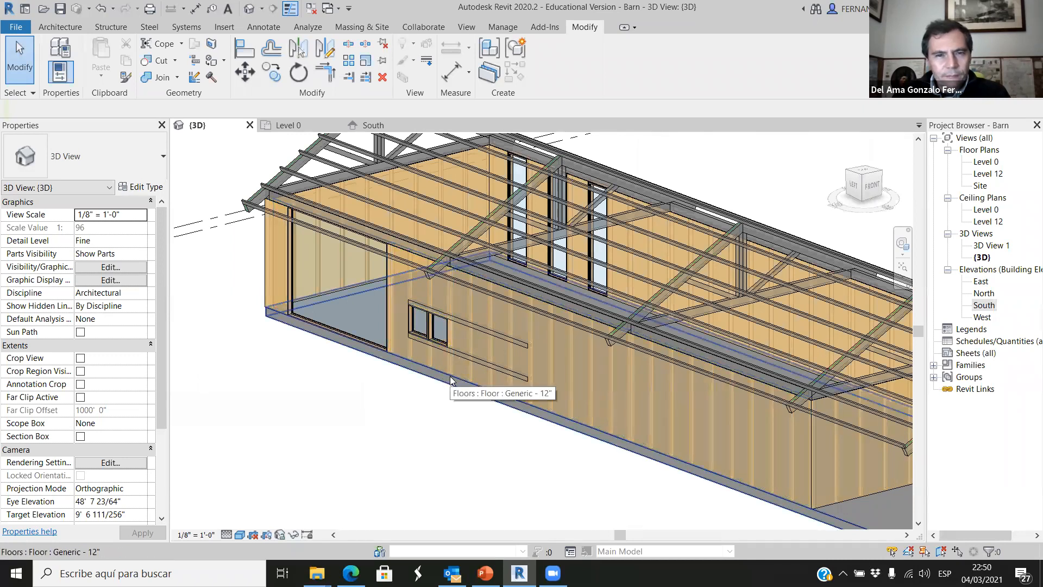
scroll(451, 371, "up", 2)
scroll(442, 372, "down", 2)
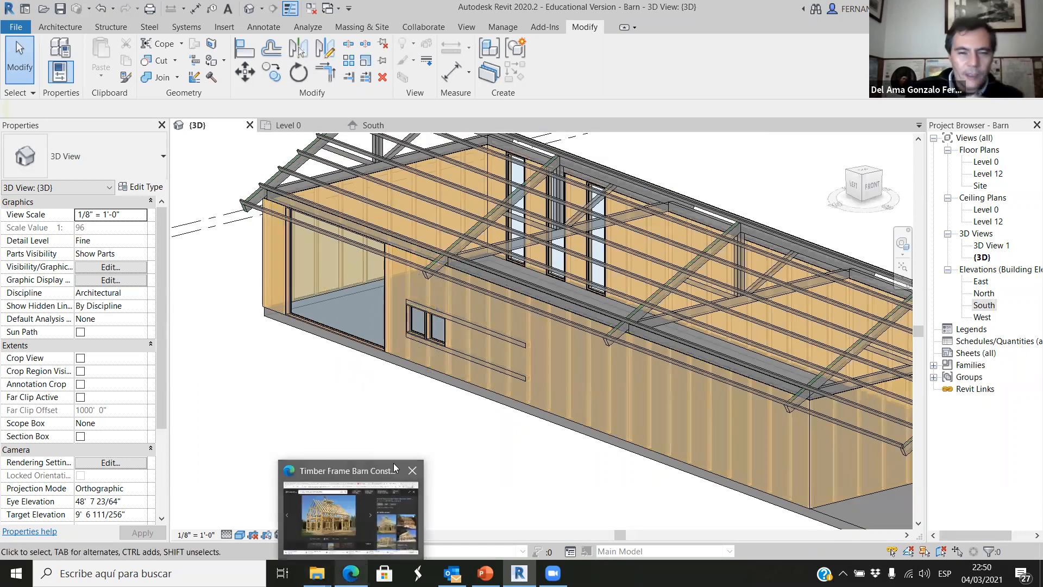
scroll(338, 246, "up", 1)
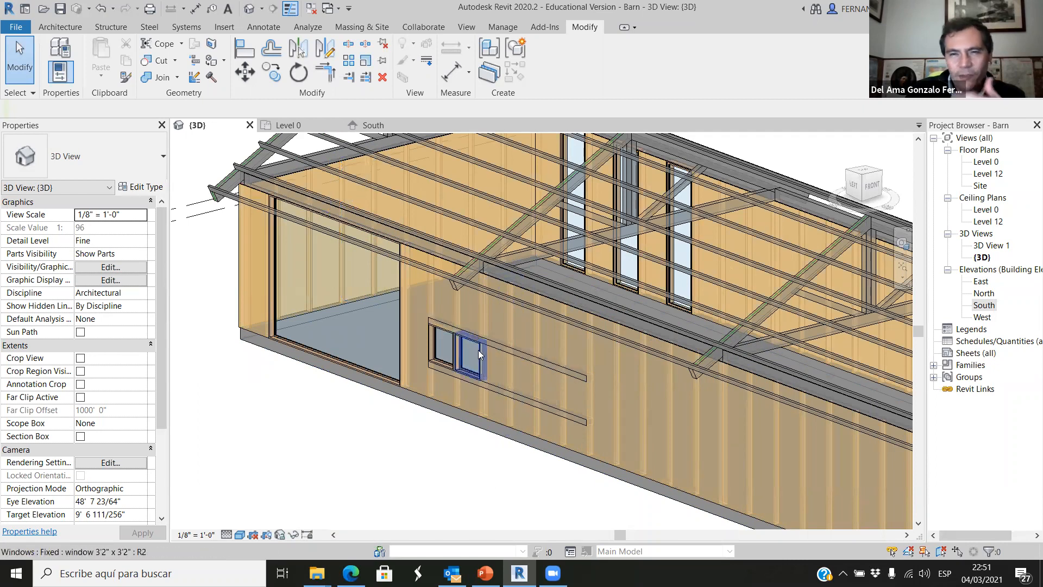
scroll(478, 350, "down", 2)
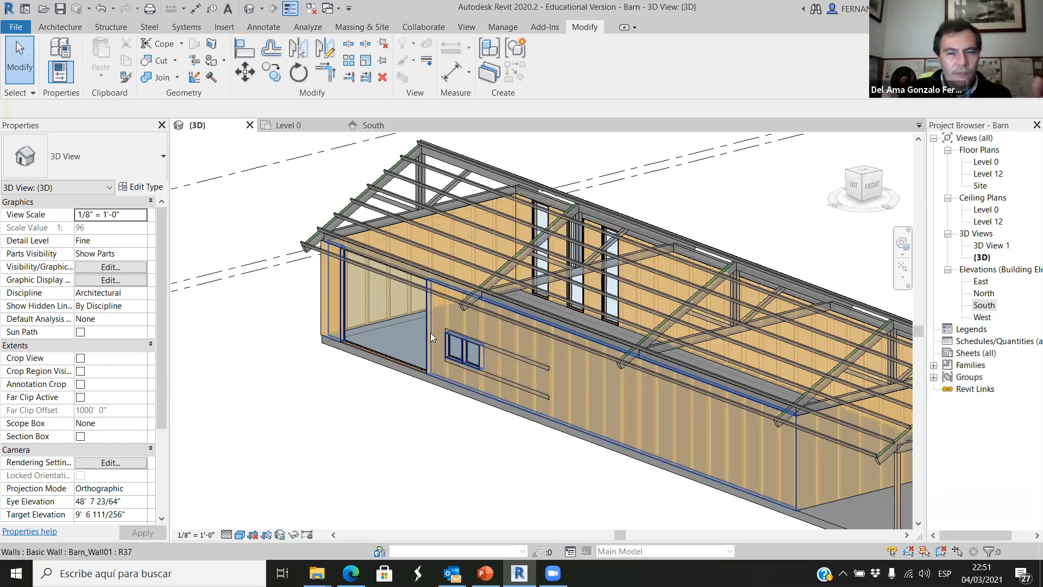
scroll(466, 358, "up", 1)
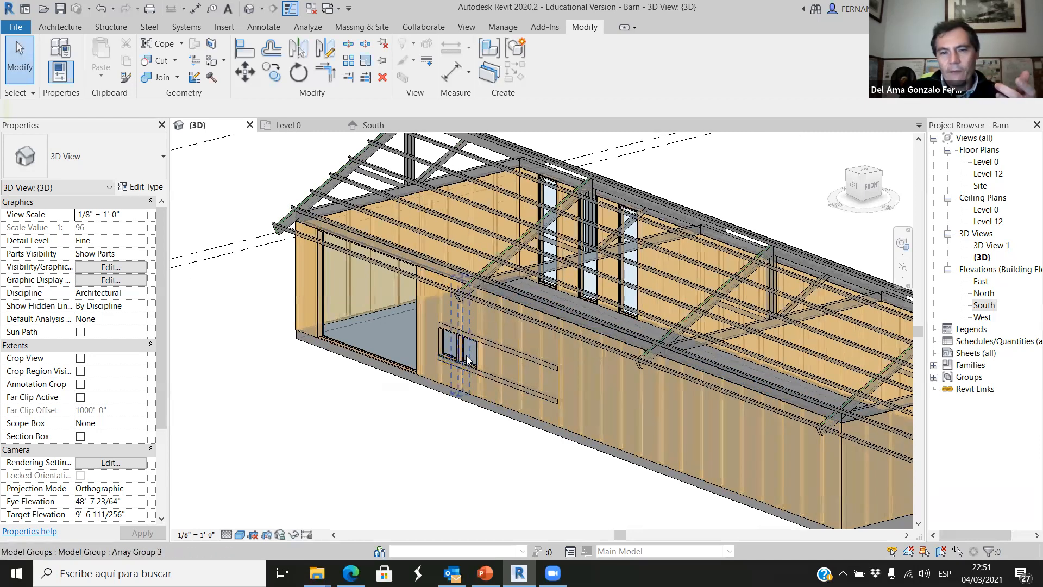
scroll(466, 358, "up", 1)
scroll(475, 361, "up", 3)
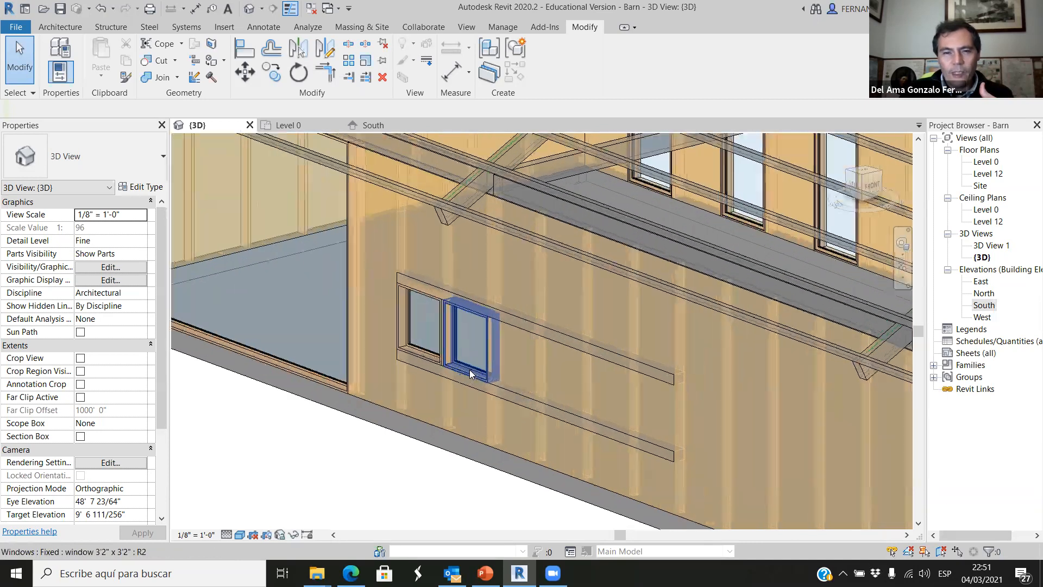
scroll(470, 373, "down", 1)
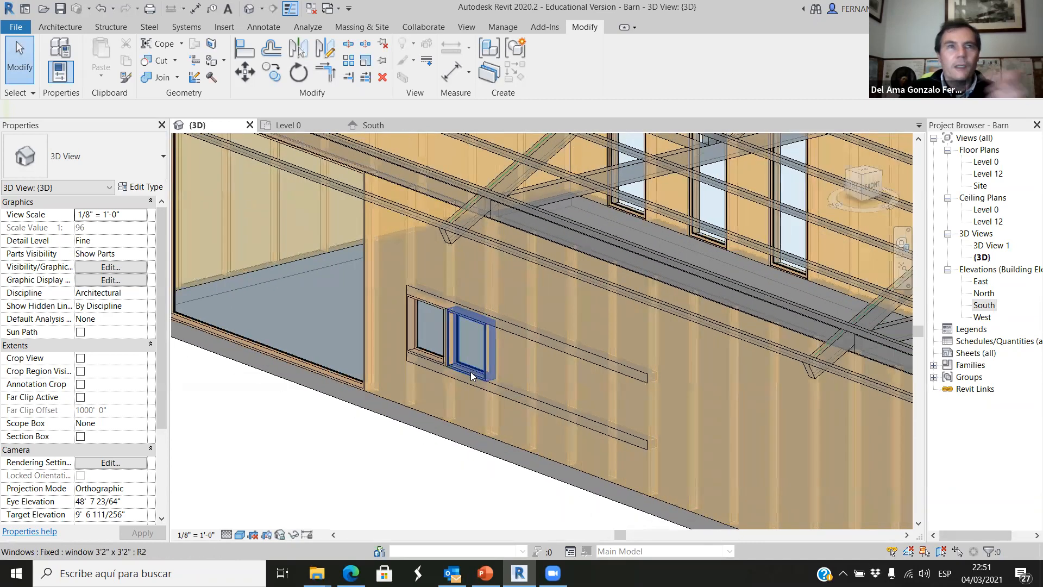
scroll(460, 386, "down", 5)
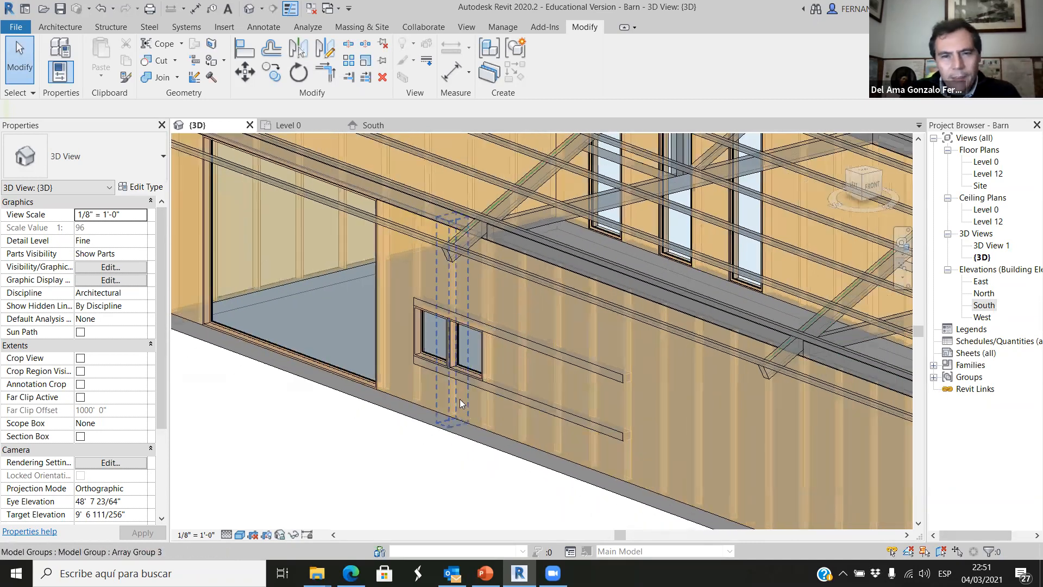
Switch to the Edge browser and search the web for "frank lloyd wright".
key("alt+Tab")
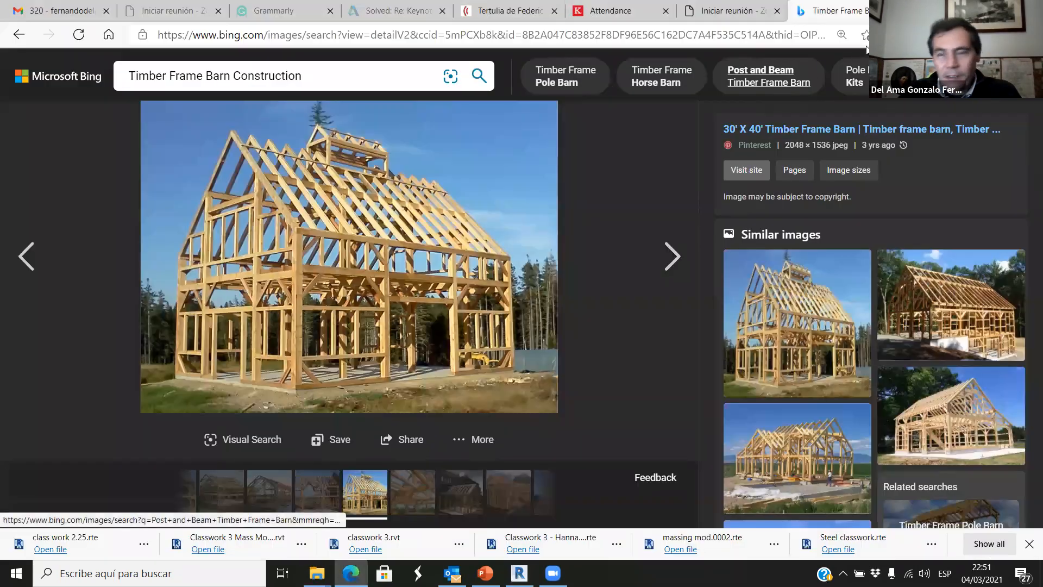
left_click(738, 34)
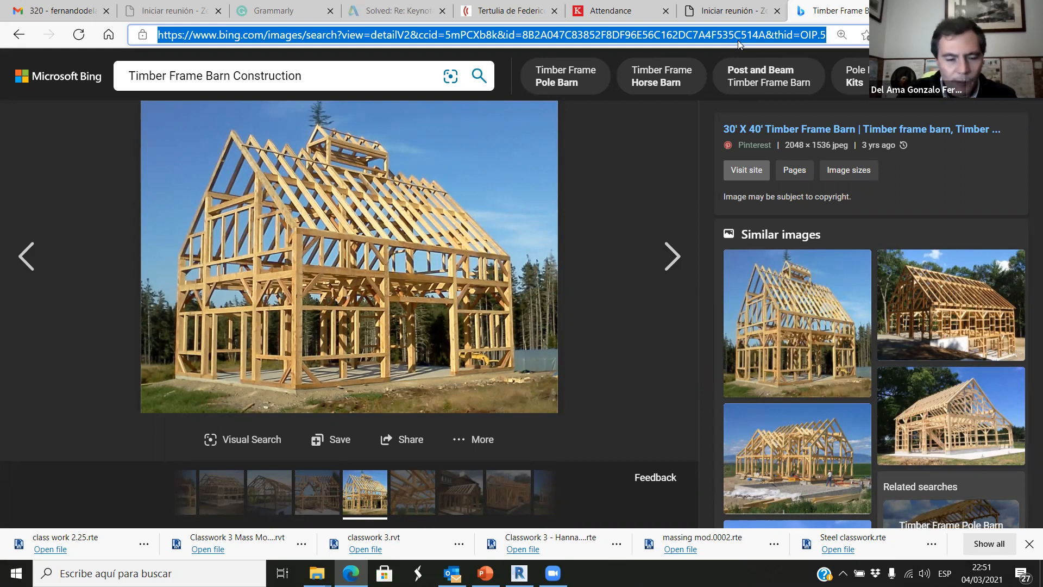
type("frank")
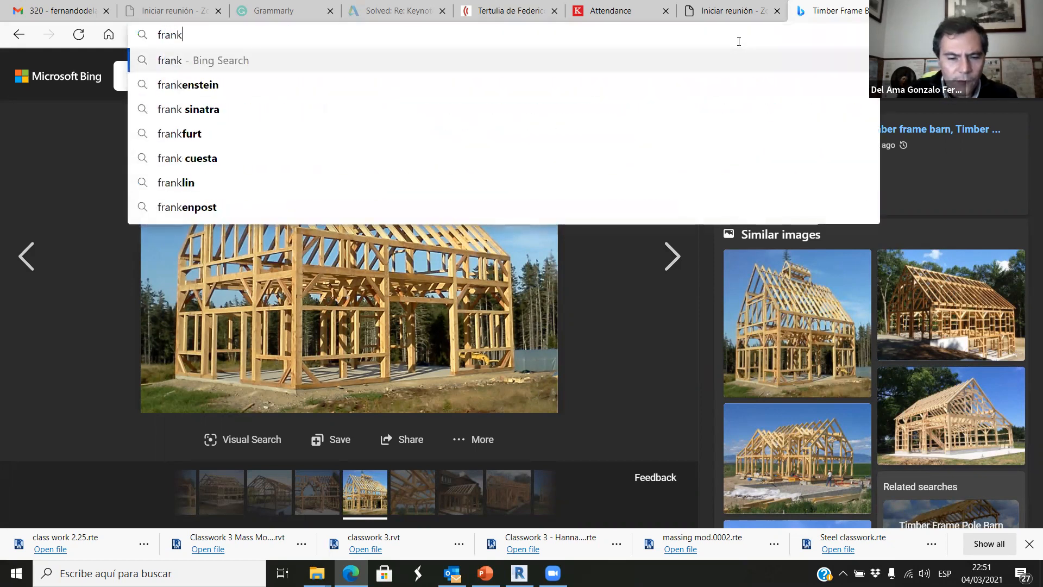
type(" lloyd ")
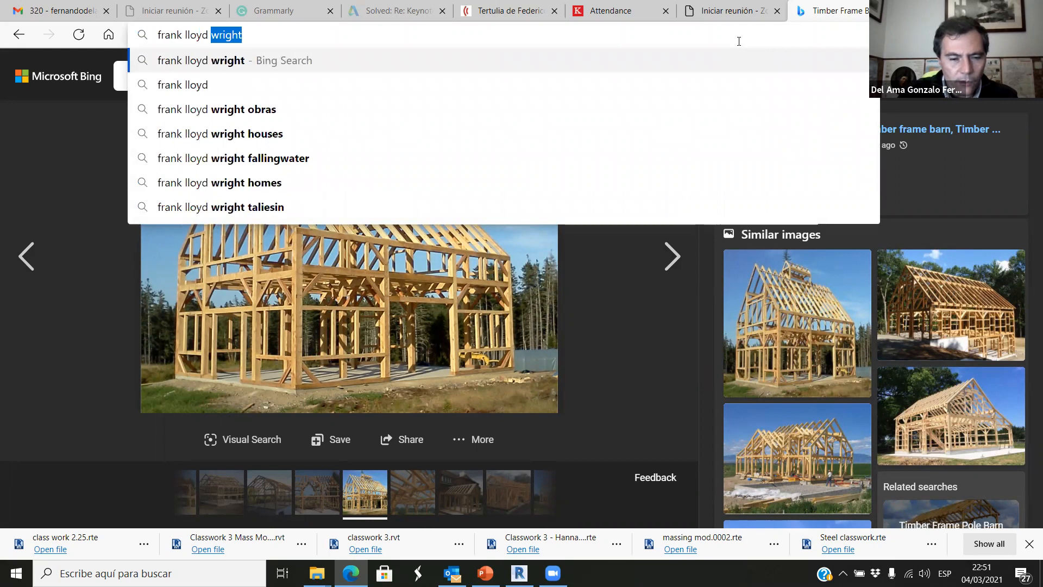
type("wri")
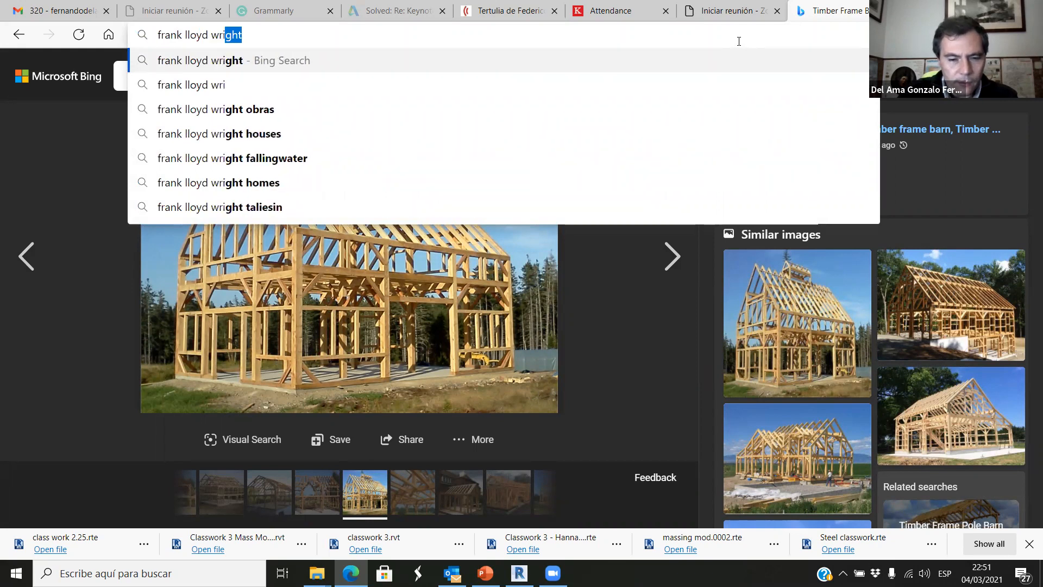
type("ght")
key("Return")
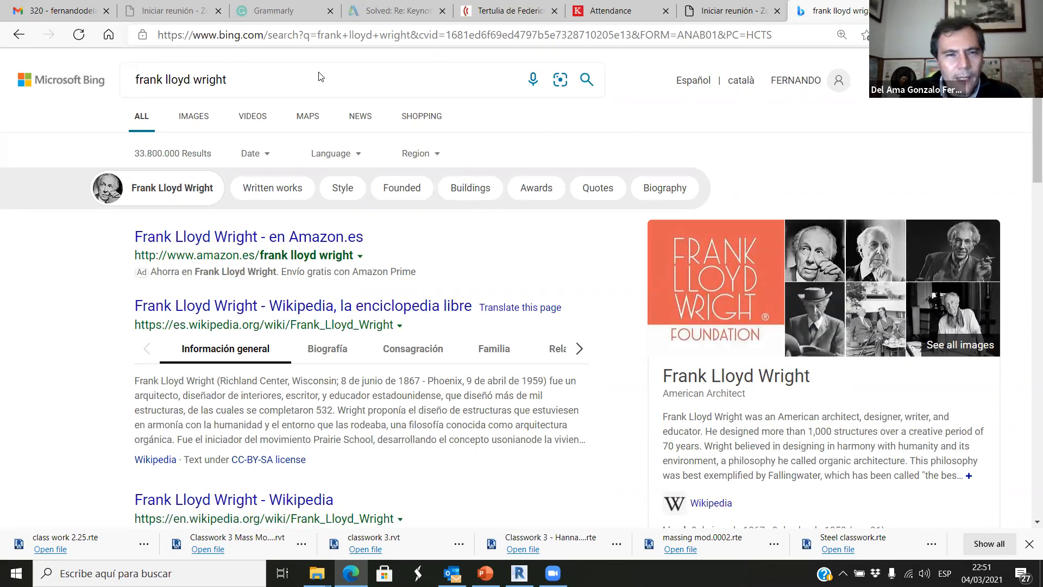
Refine the search to "frank lloyd wright usonian houses" and show the image results.
left_click(253, 79)
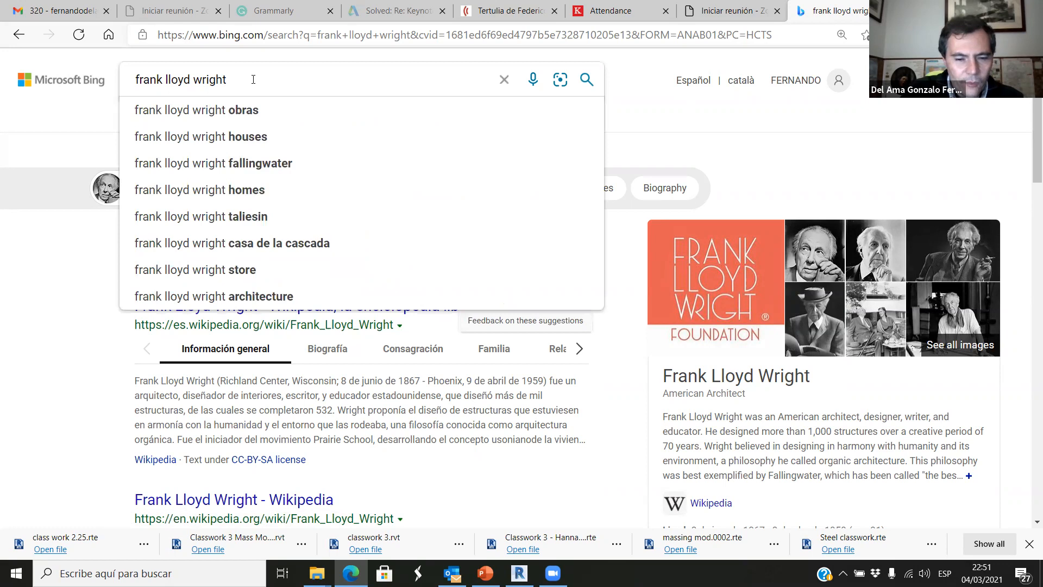
type("uso")
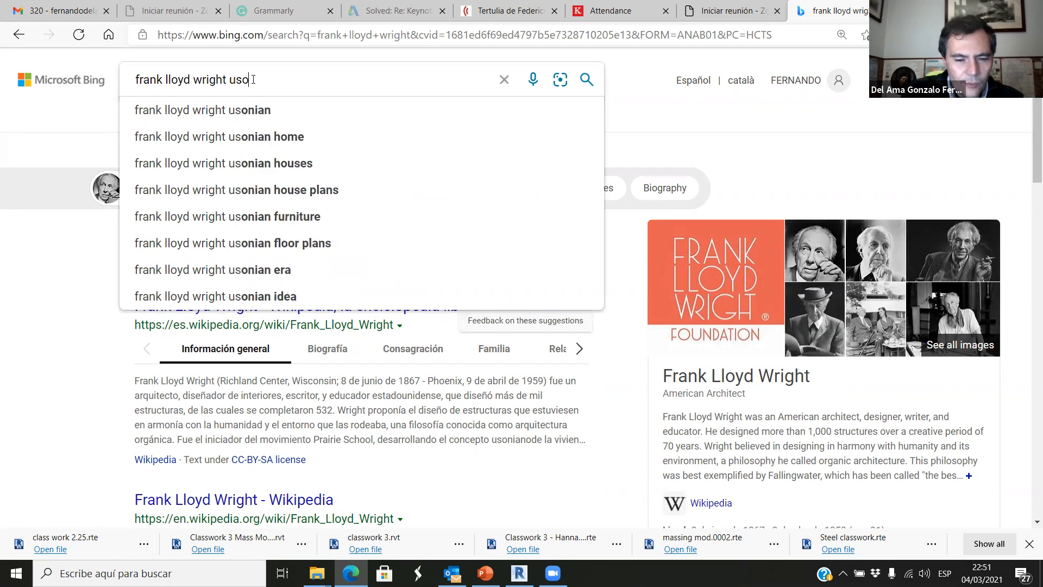
type("nian houses")
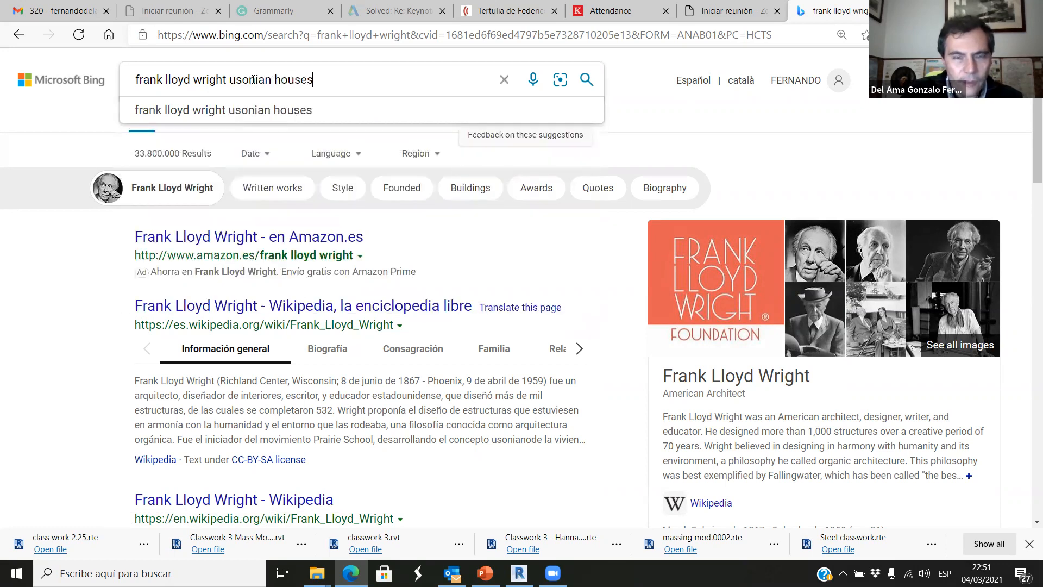
key("Return")
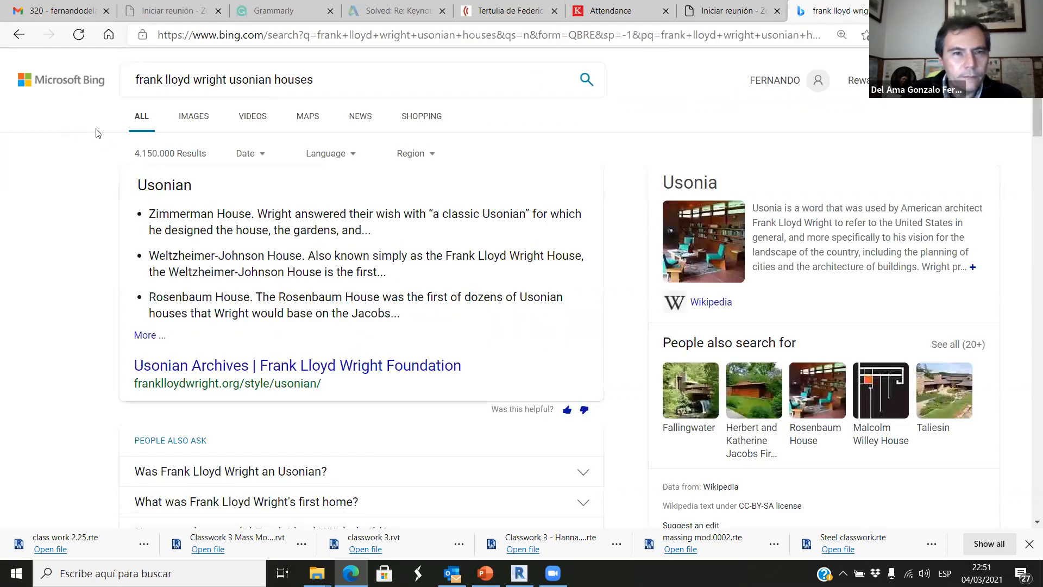
left_click(198, 119)
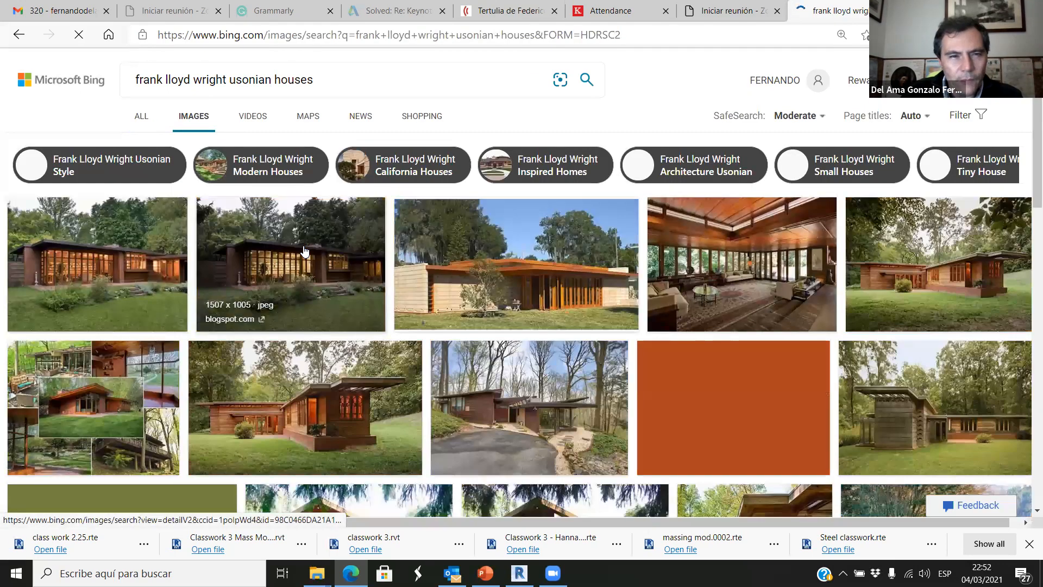
Examine the Usonian house photos for the way windows are arranged in rows between vertical supports.
scroll(770, 280, "down", 1)
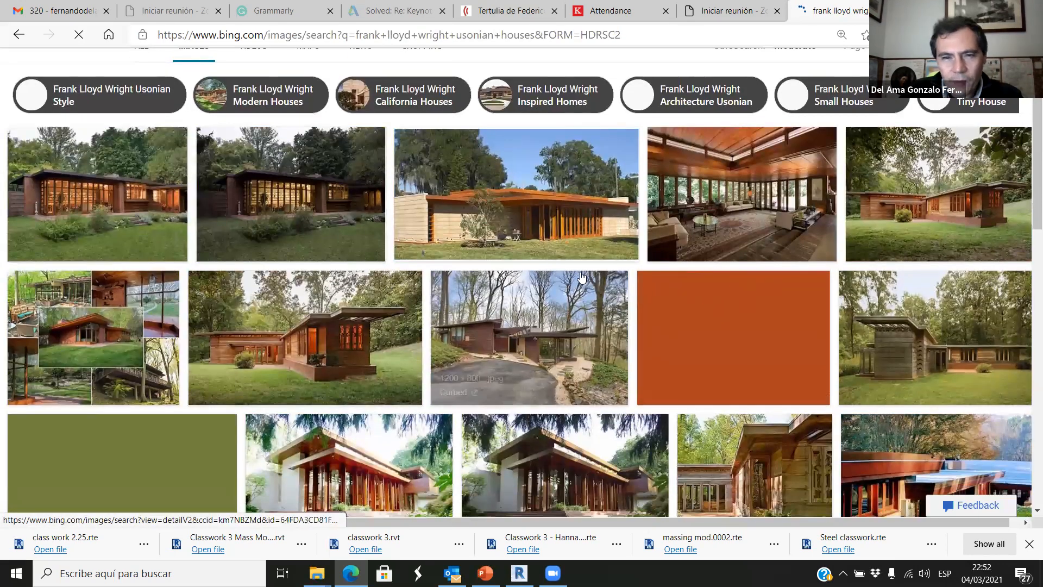
scroll(495, 337, "down", 2)
scroll(496, 337, "up", 3)
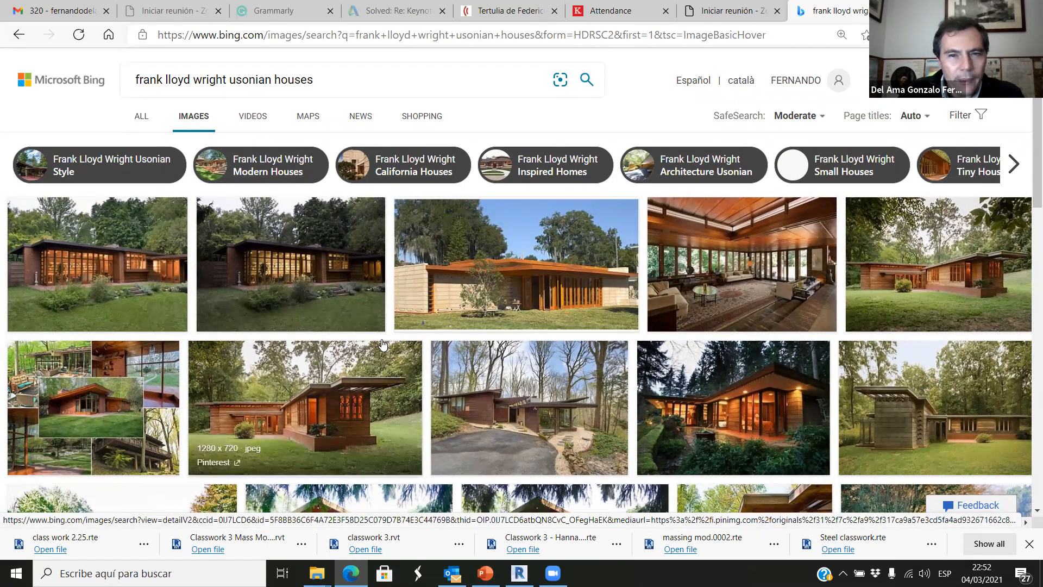
scroll(351, 291, "down", 1)
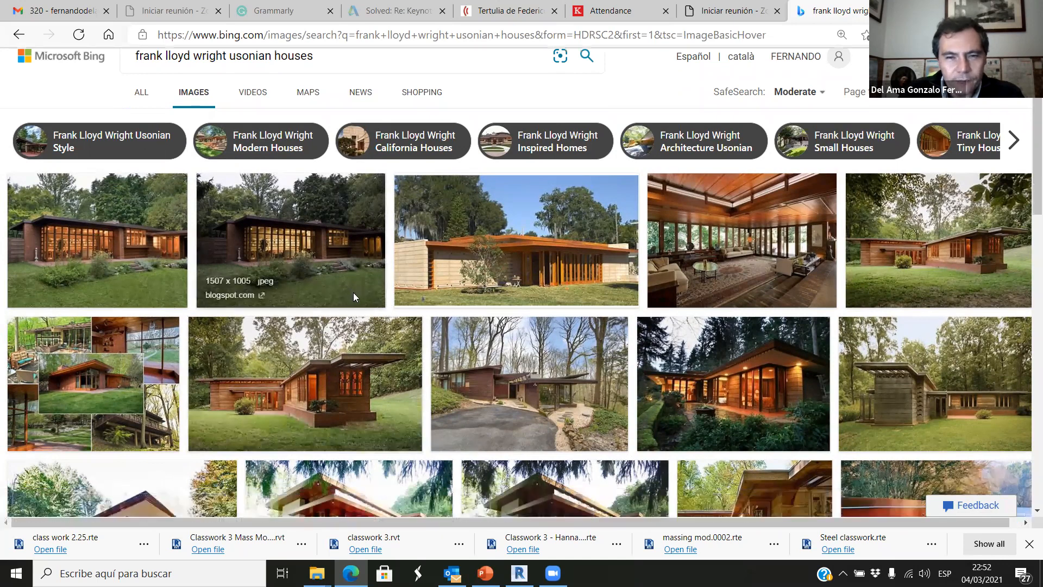
scroll(353, 296, "down", 2)
scroll(354, 298, "down", 4)
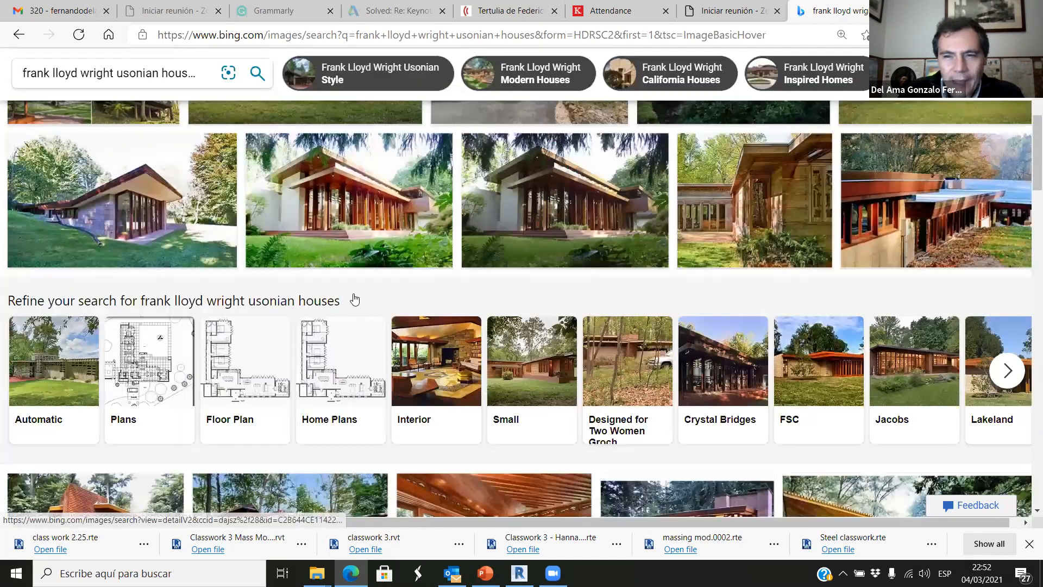
scroll(354, 298, "down", 3)
scroll(353, 307, "up", 3)
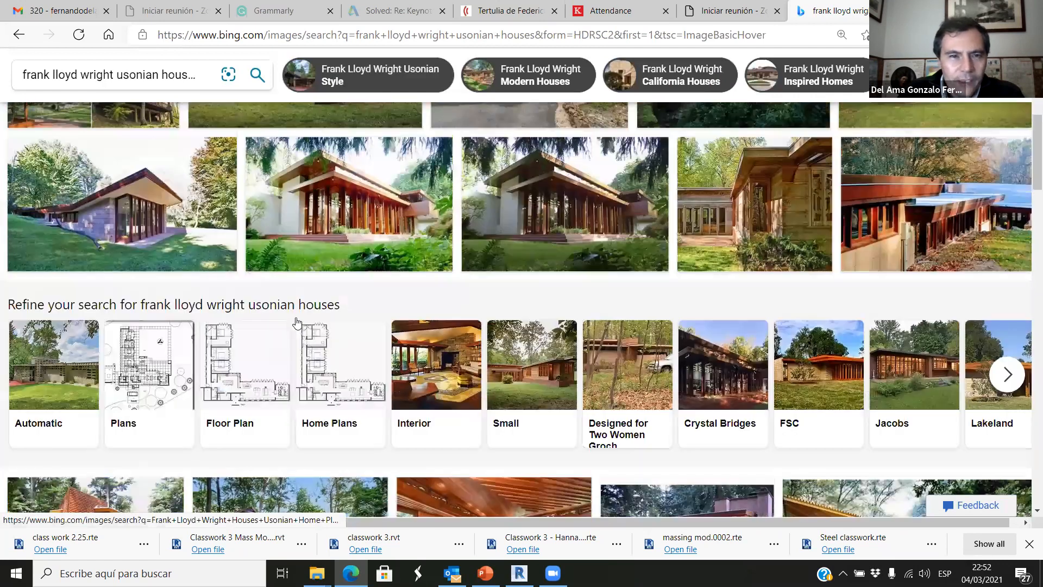
scroll(255, 285, "up", 6)
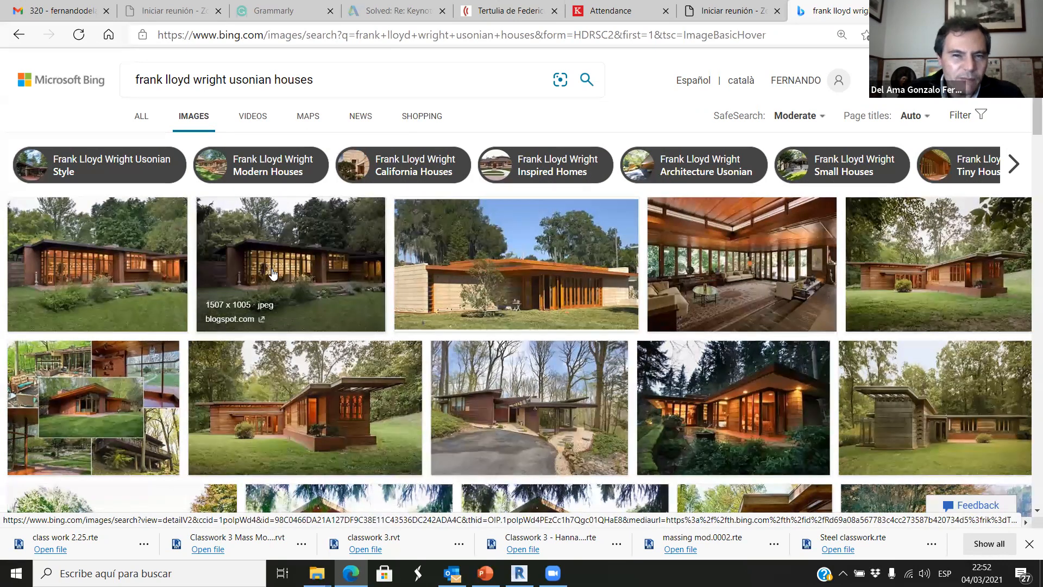
scroll(323, 298, "down", 3)
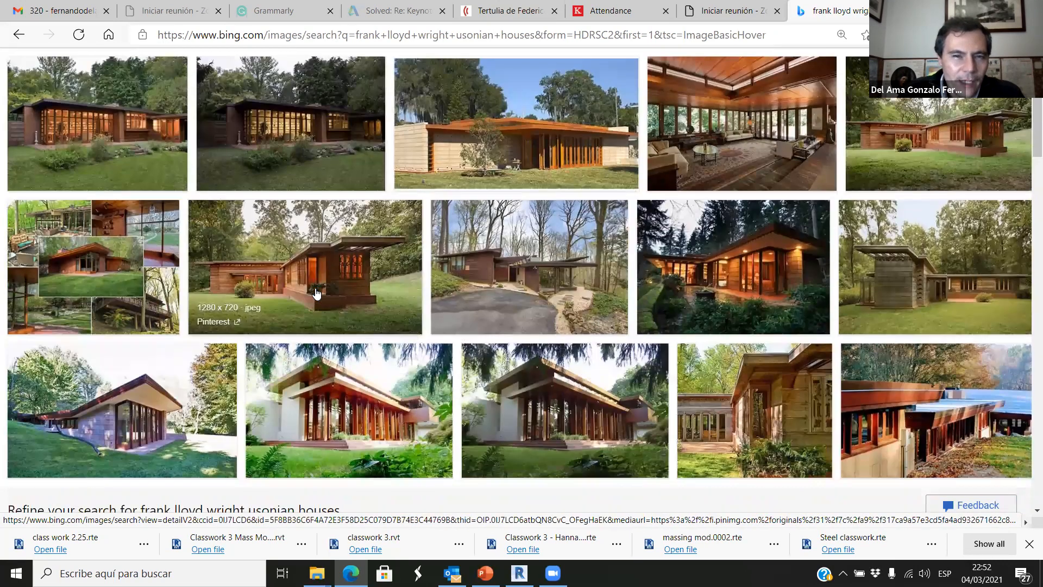
scroll(380, 310, "down", 3)
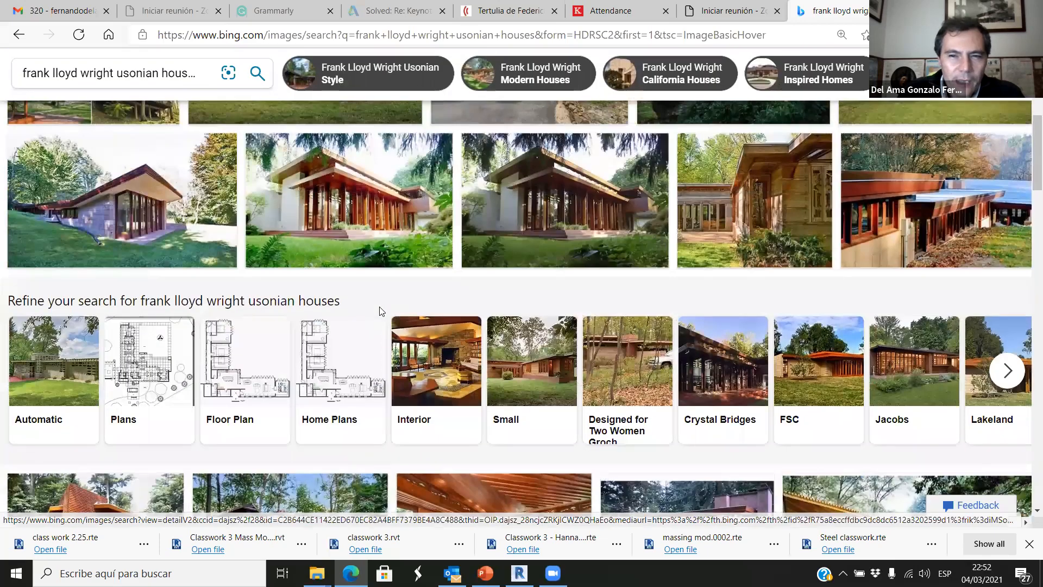
scroll(380, 311, "down", 3)
scroll(380, 311, "down", 5)
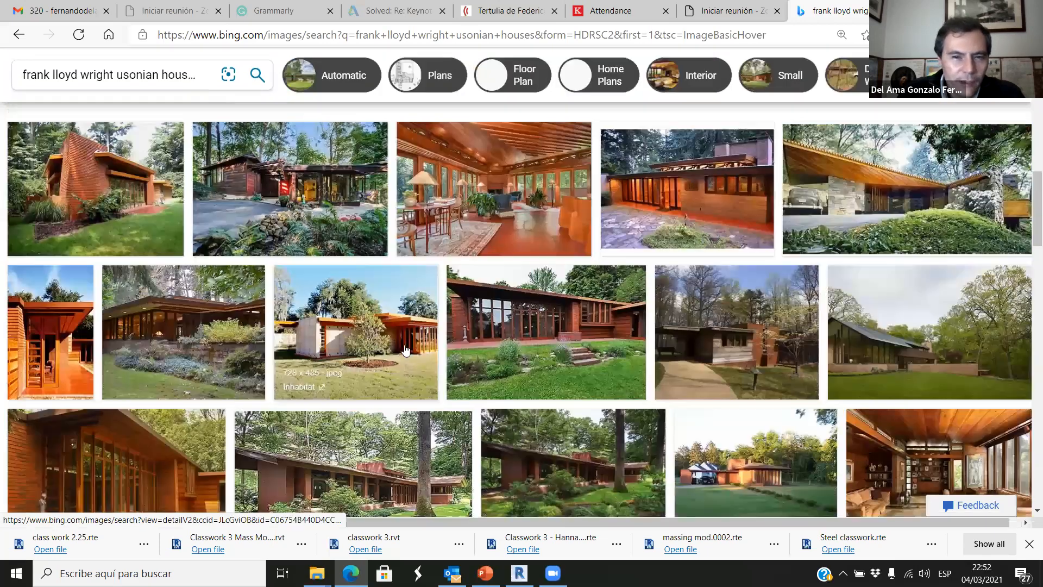
scroll(380, 318, "down", 3)
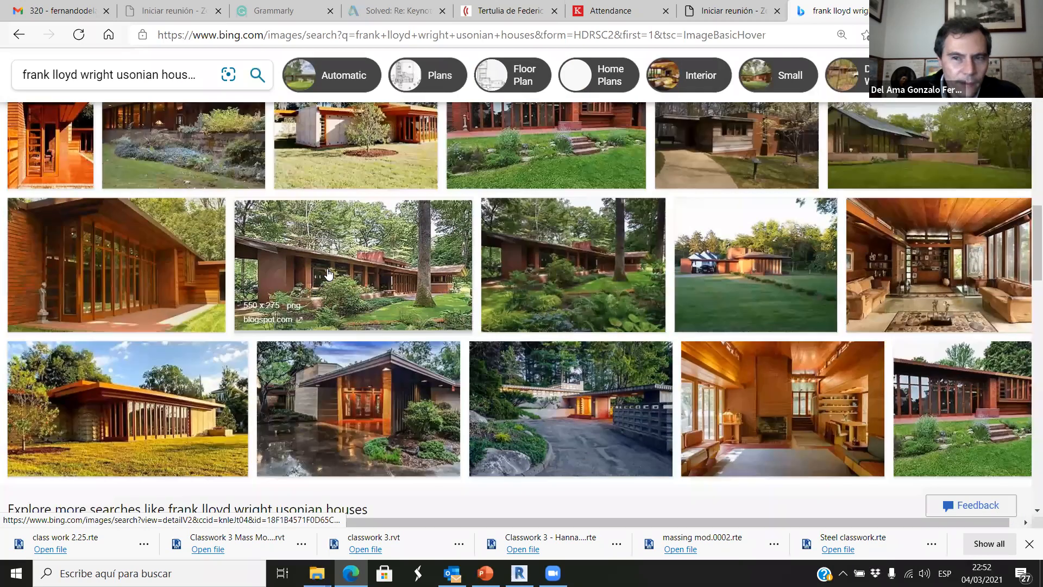
scroll(226, 261, "up", 1)
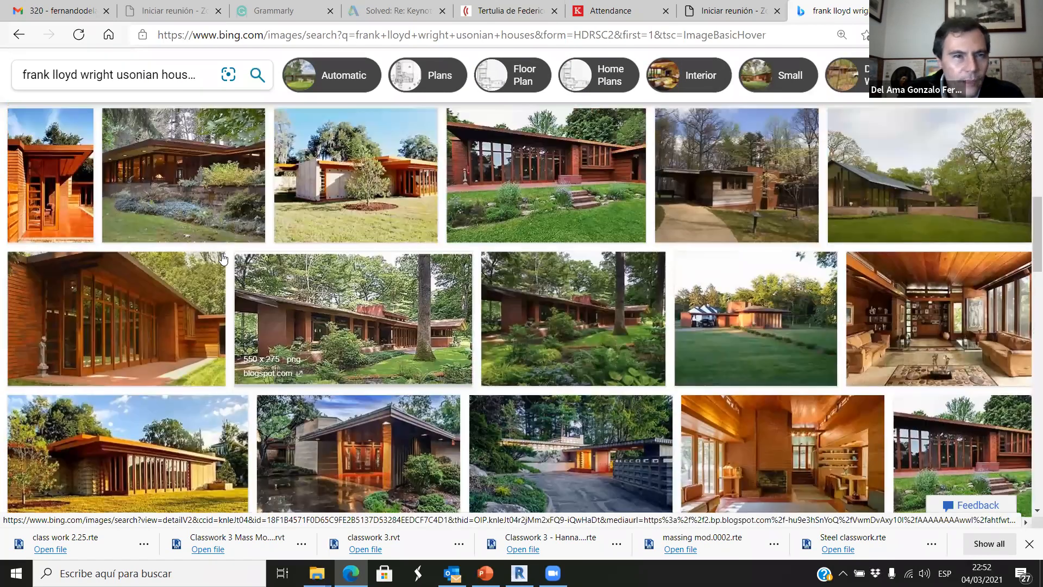
scroll(308, 77, "up", 6)
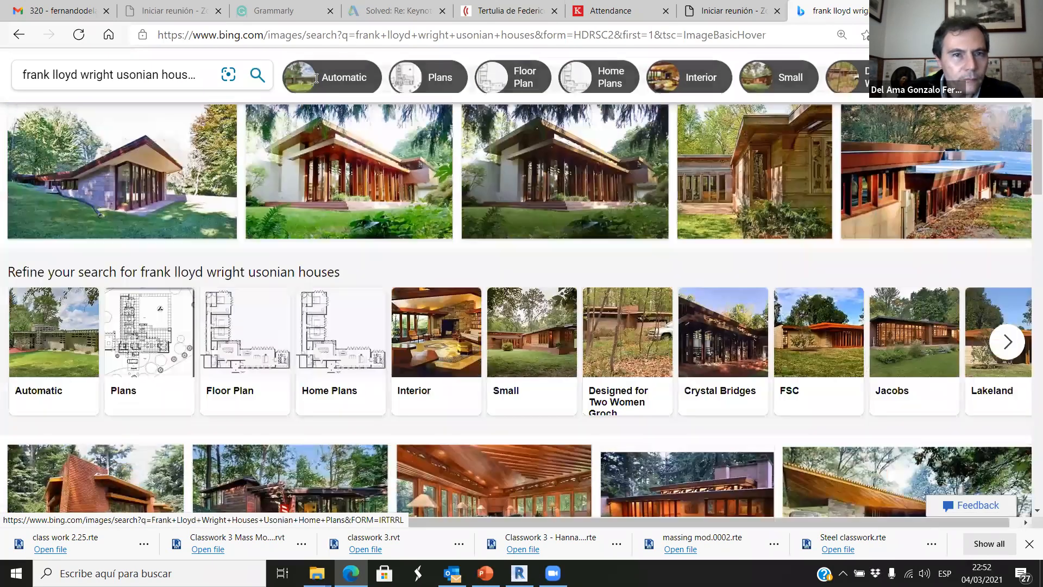
Change the image search to "frank lloyd wright zimmerman house".
left_click_drag(317, 78, 242, 81)
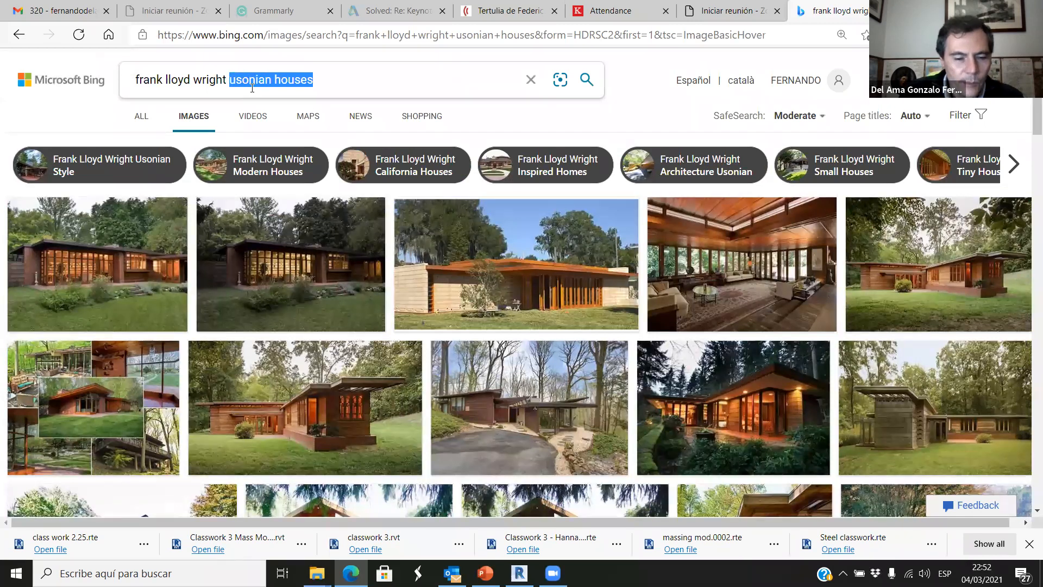
type("zimmerman ")
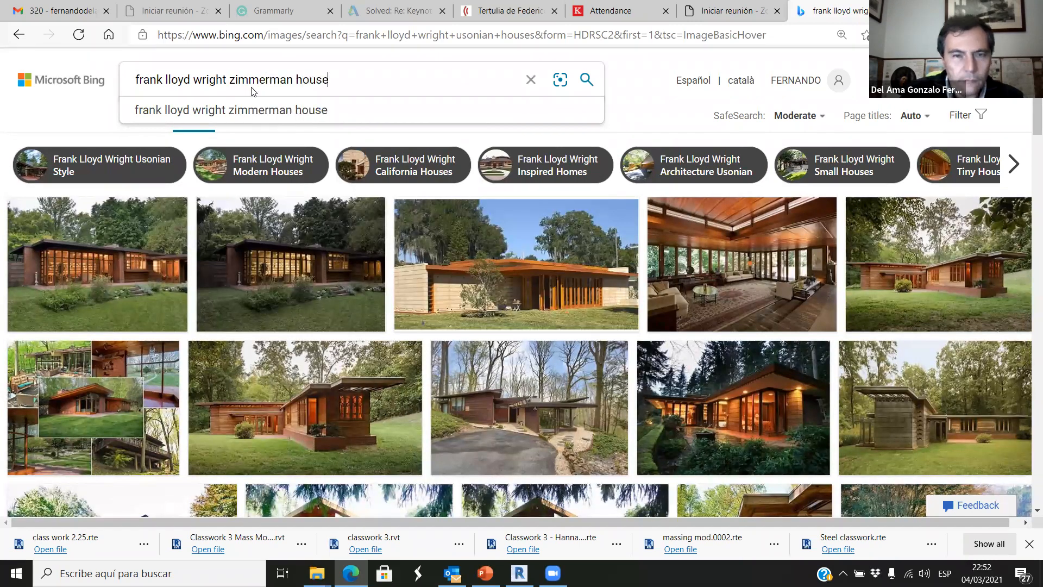
type("house")
key("Return")
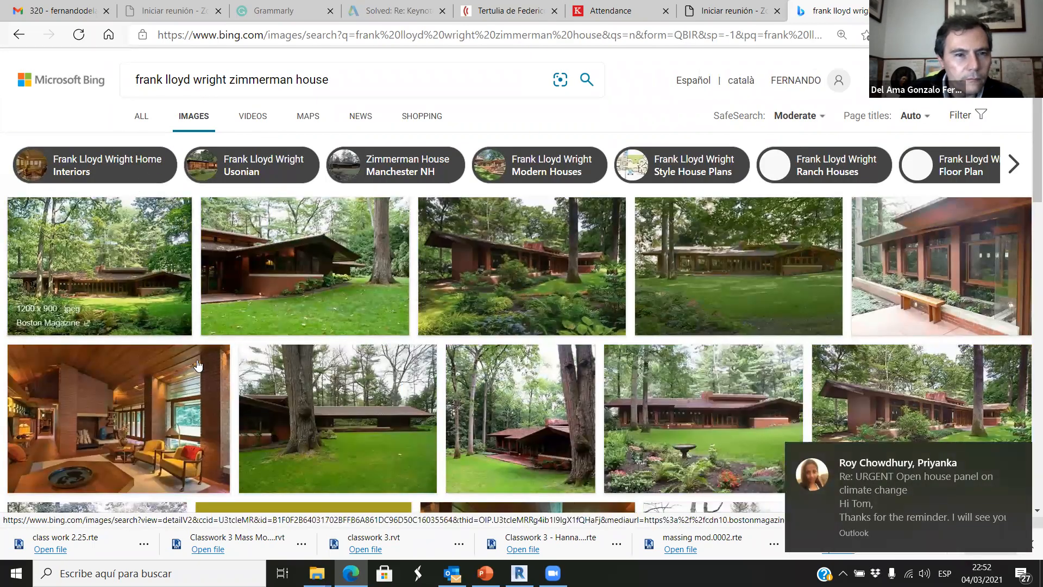
Open the Zimmerman House photo with the birdbath garden and look through its similar images.
left_click(698, 453)
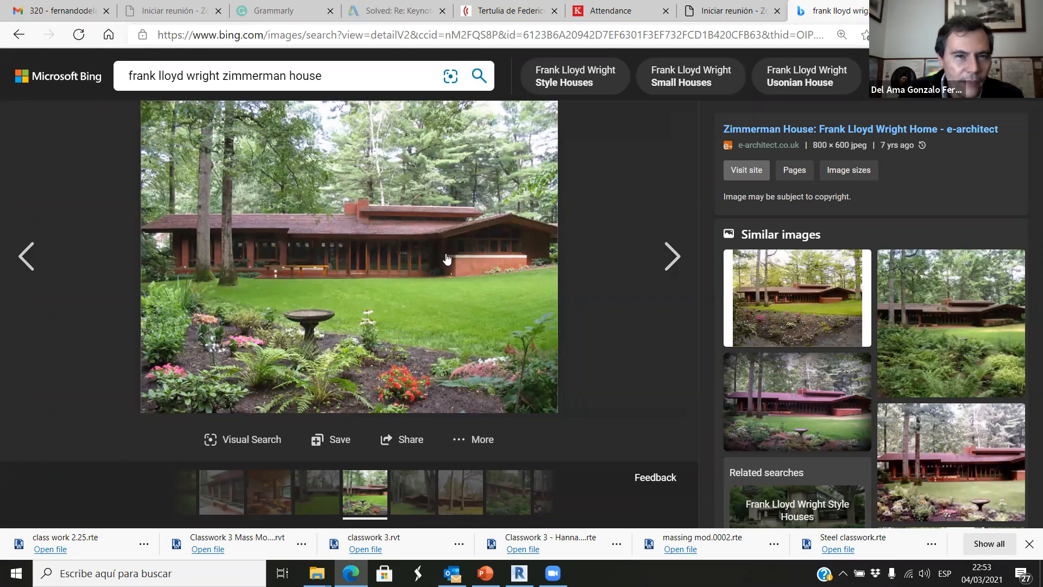
scroll(771, 353, "down", 6)
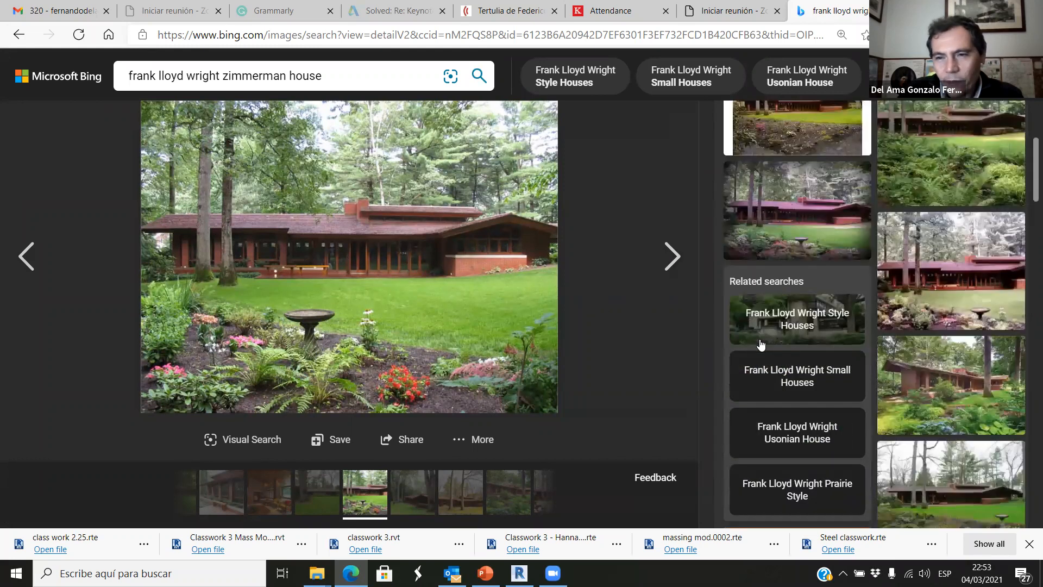
scroll(773, 379, "down", 4)
scroll(776, 375, "up", 3)
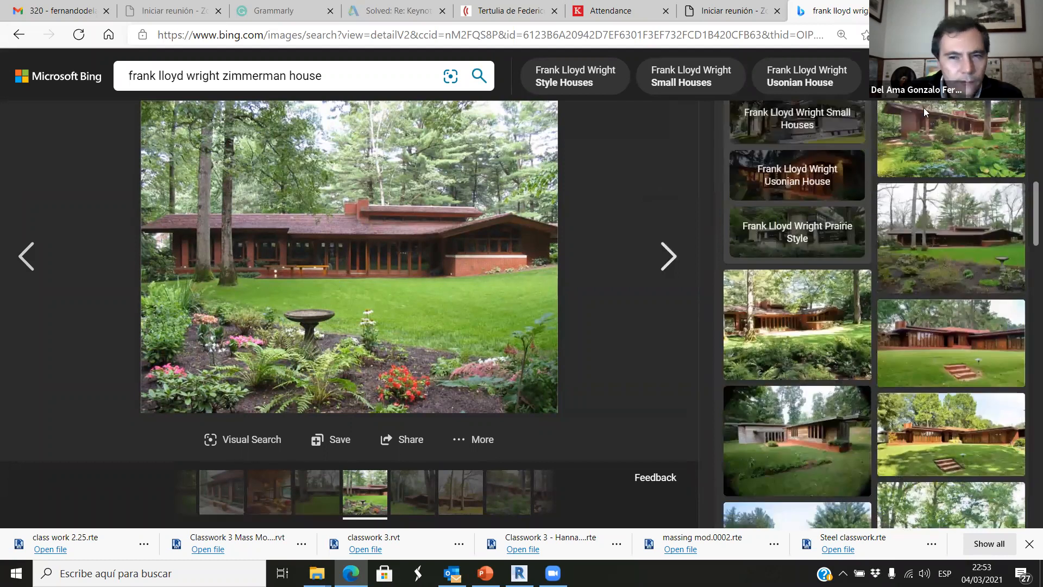
Return to the Zimmerman House image results and open a photo of the brick facade near the entrance.
left_click(19, 35)
scroll(439, 354, "down", 5)
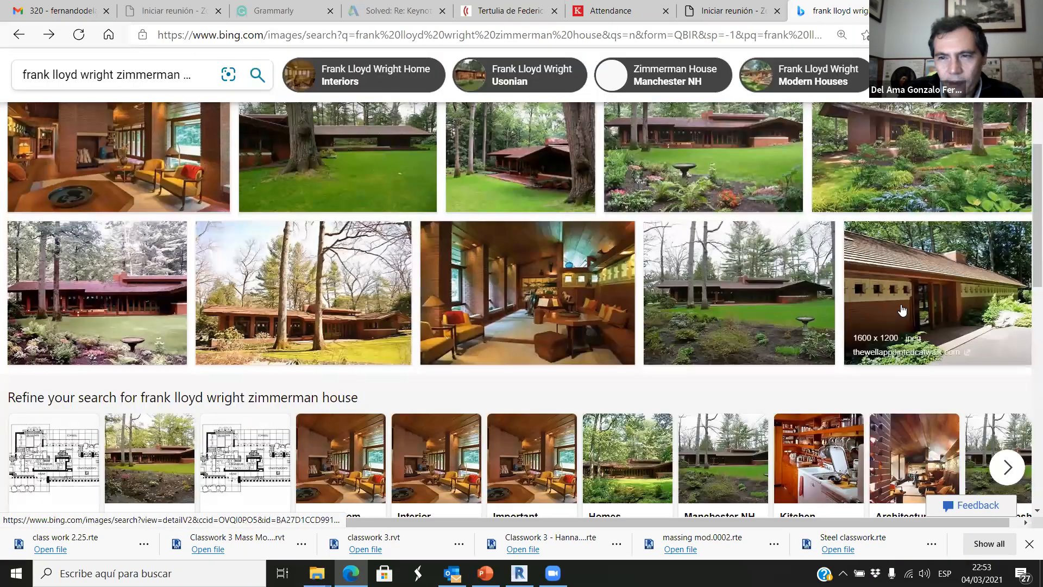
left_click(901, 310)
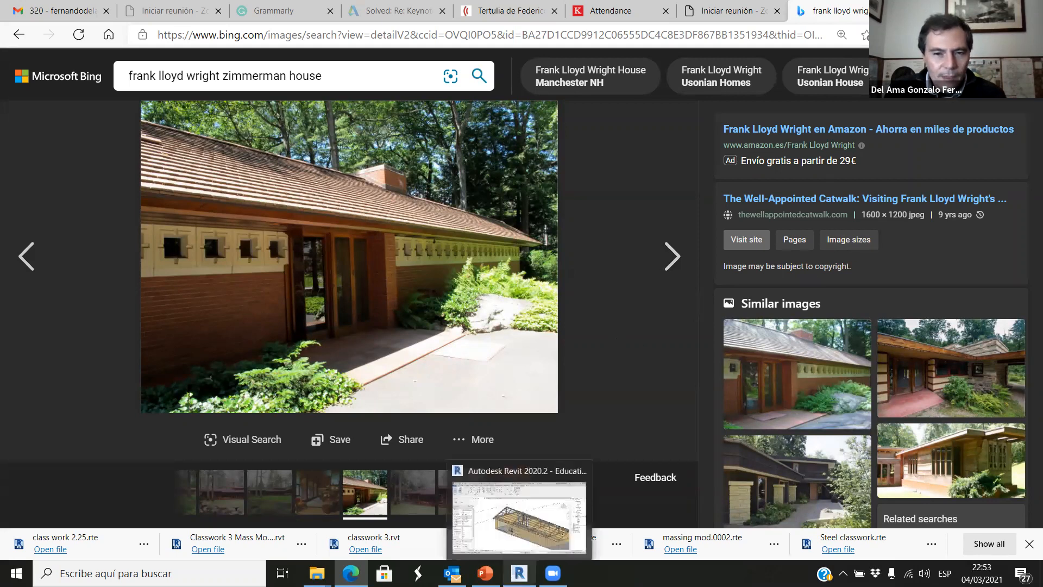
Switch back to Revit and examine the pair of windows and long framing pieces within the whole barn.
left_click(520, 573)
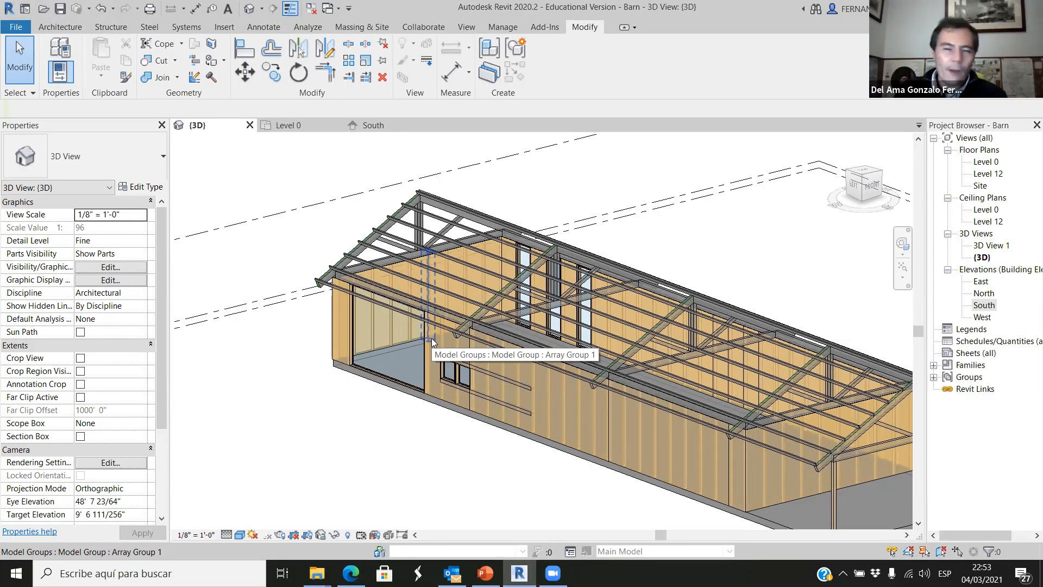
left_click(391, 380)
scroll(368, 376, "up", 1)
key("Escape")
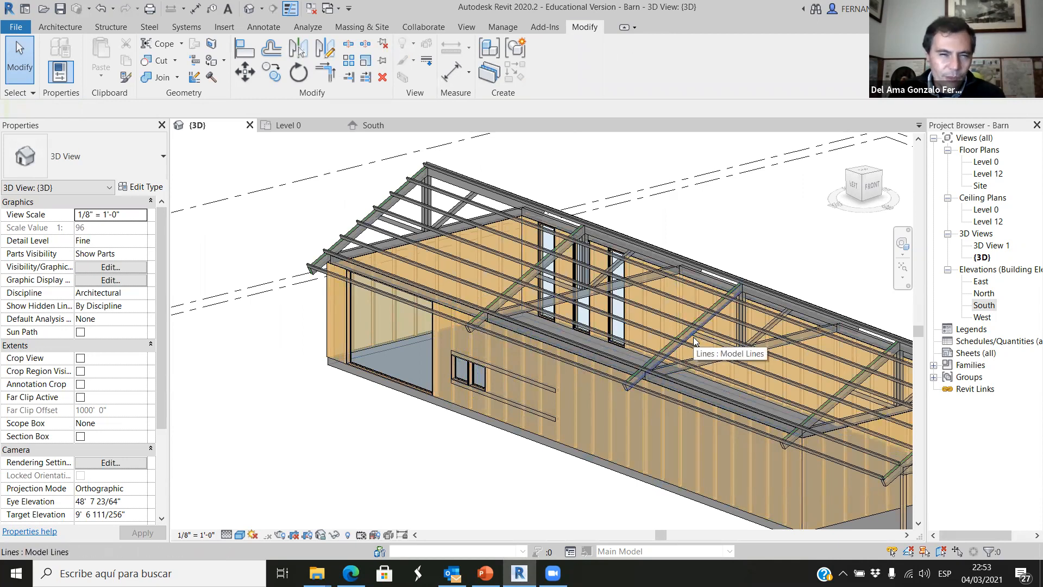
scroll(504, 344, "down", 3)
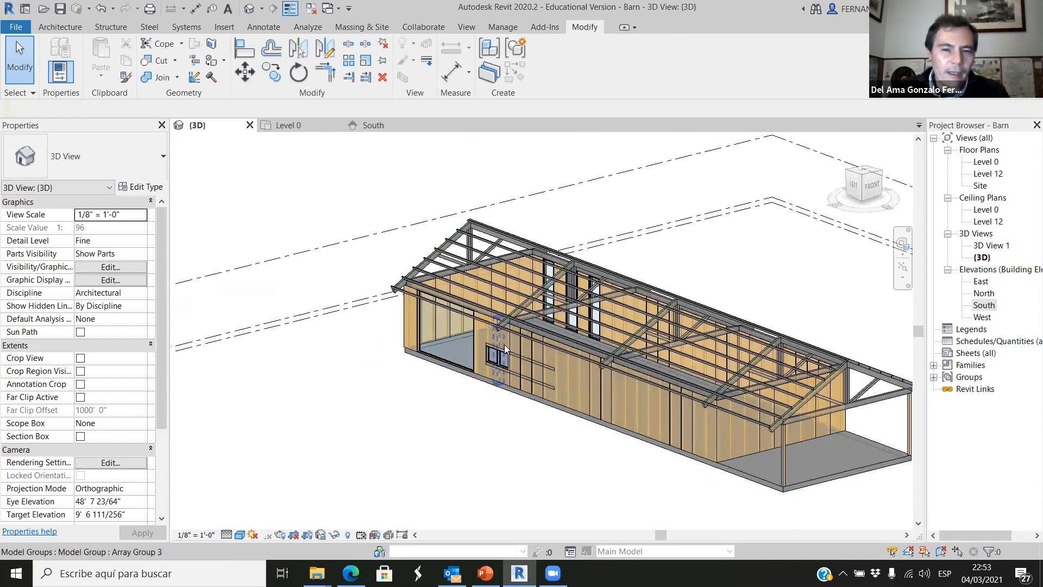
scroll(504, 348, "up", 5)
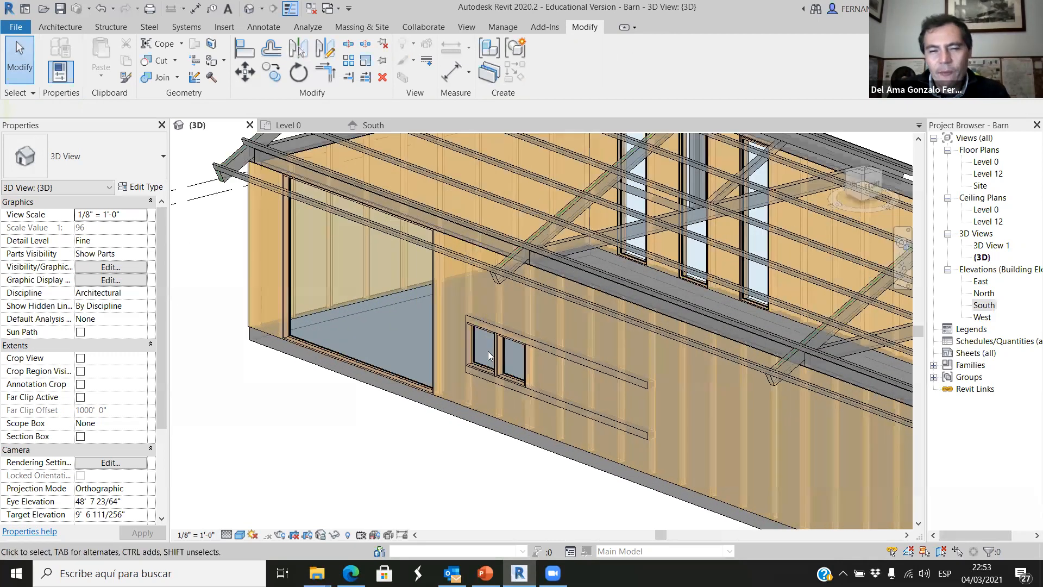
Examine the 16'6" x 12' fixed window, the small window pair and the surrounding framing across the whole barn.
scroll(488, 351, "up", 2)
scroll(427, 353, "down", 1)
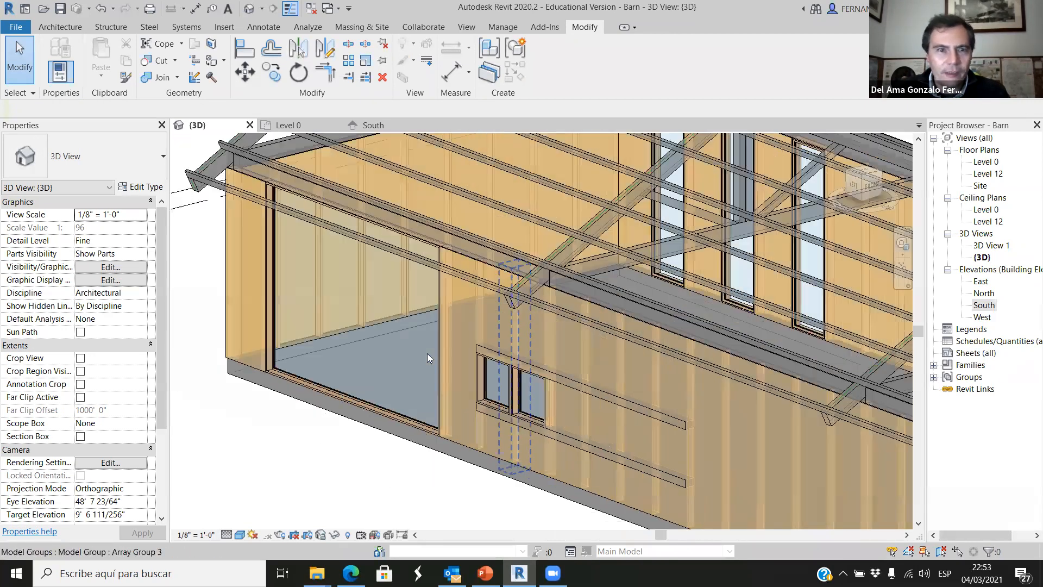
left_click(435, 274)
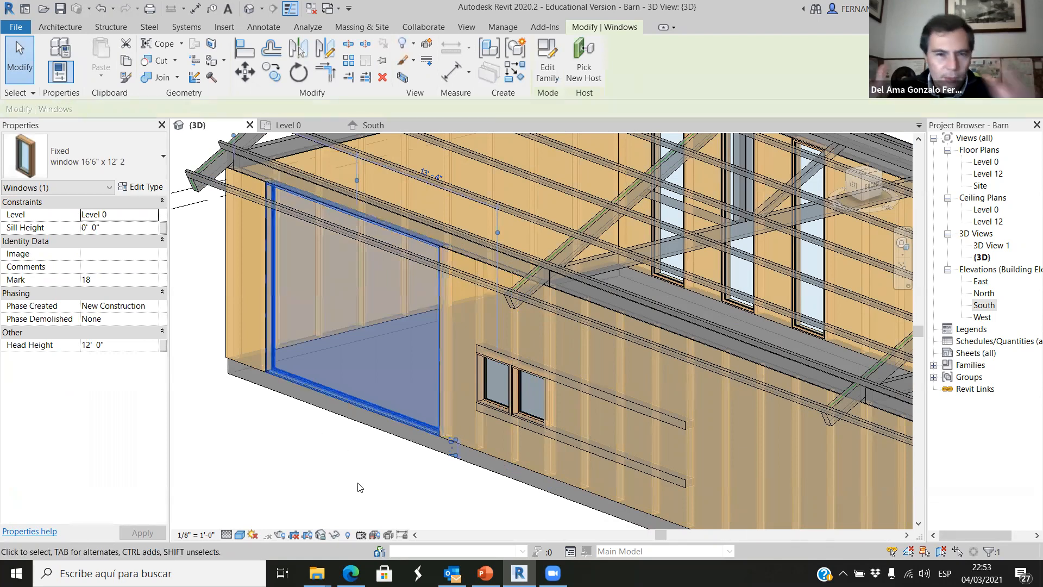
left_click(388, 506)
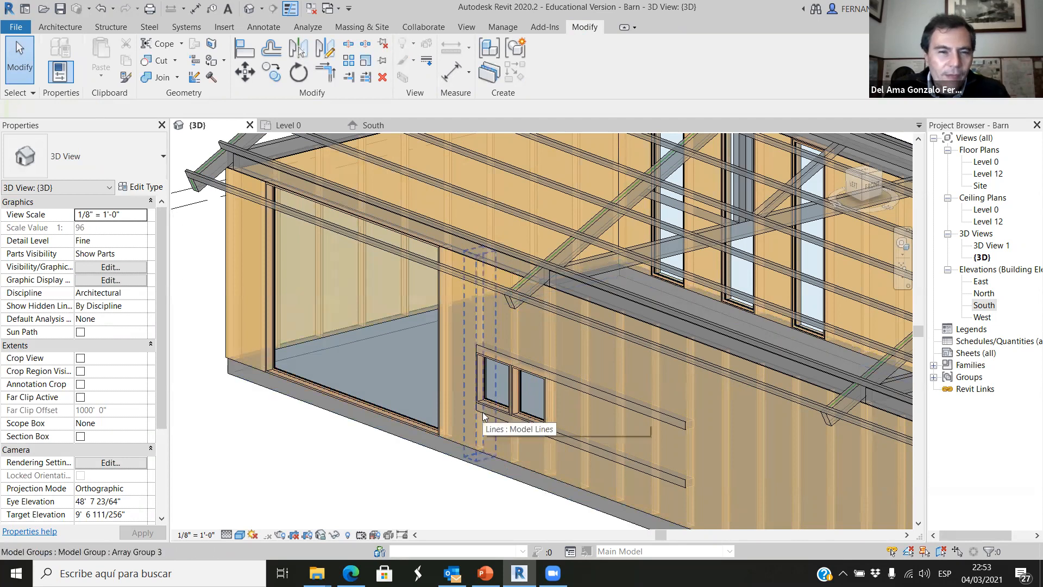
scroll(530, 371, "down", 2)
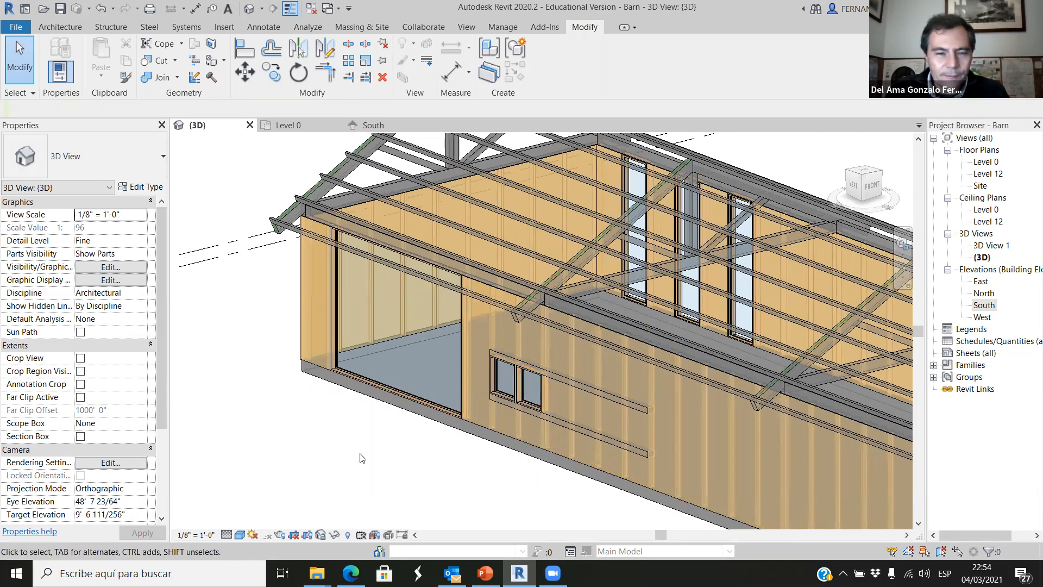
scroll(362, 467, "down", 5)
middle_click_drag(356, 478, 498, 410, "shift")
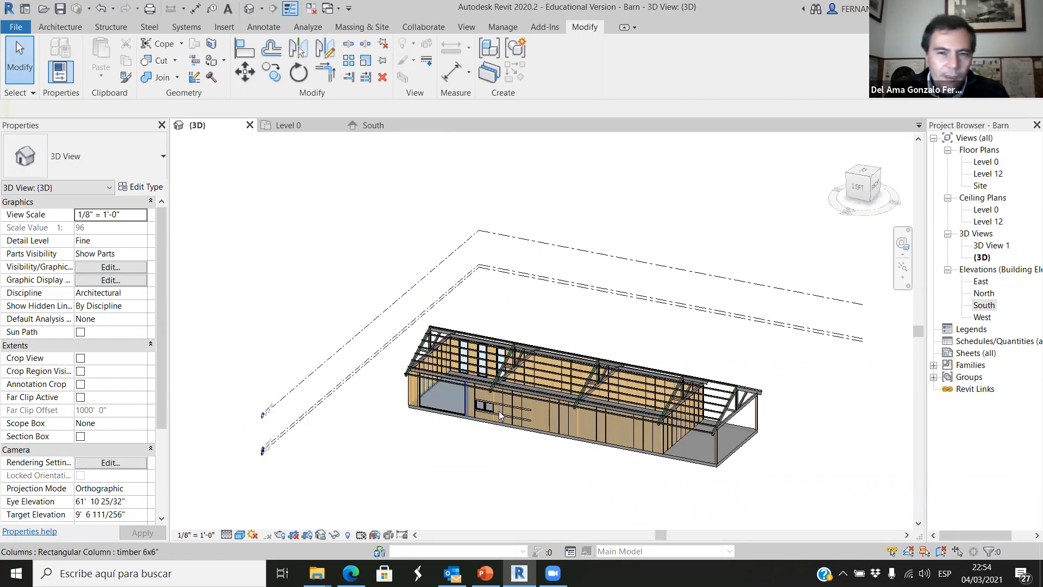
scroll(498, 410, "up", 5)
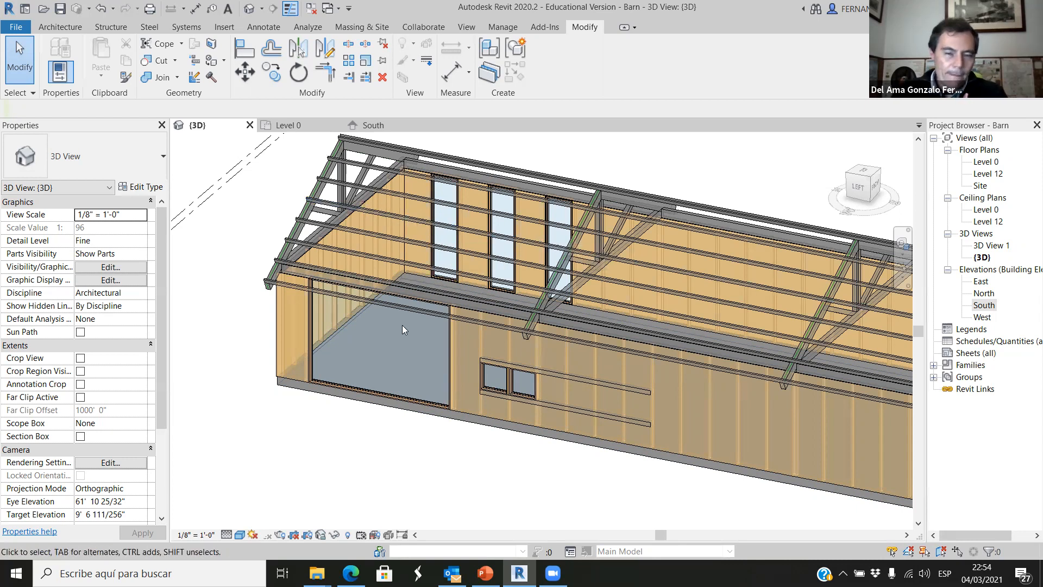
scroll(403, 321, "down", 3)
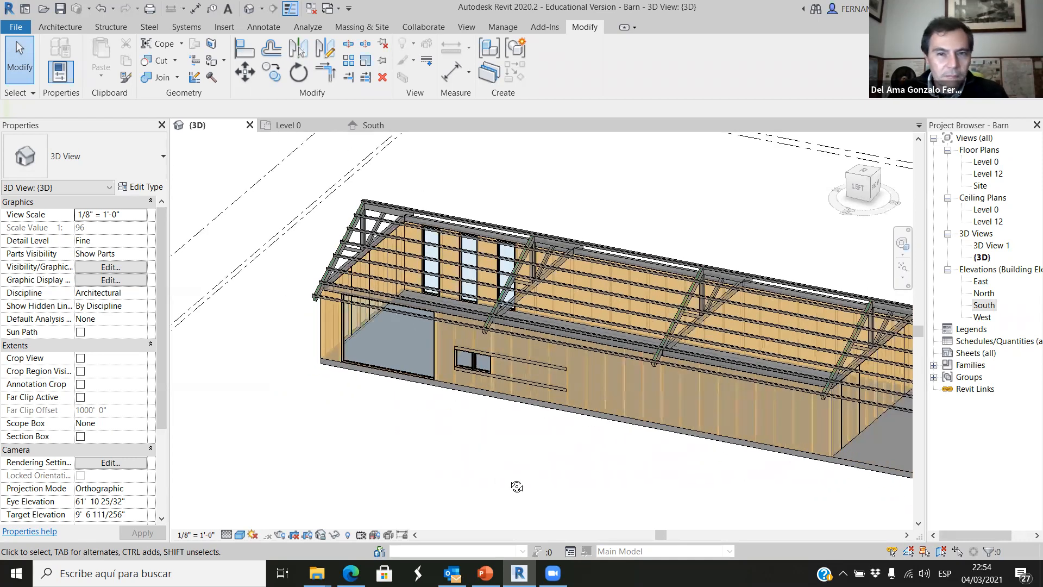
middle_click_drag(537, 474, 413, 310, "shift")
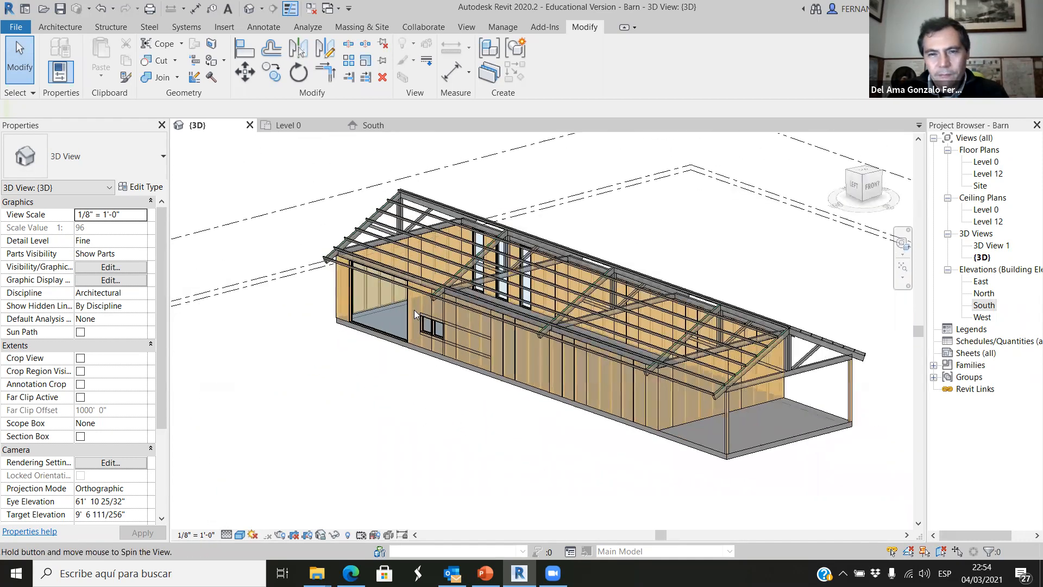
scroll(406, 300, "up", 1)
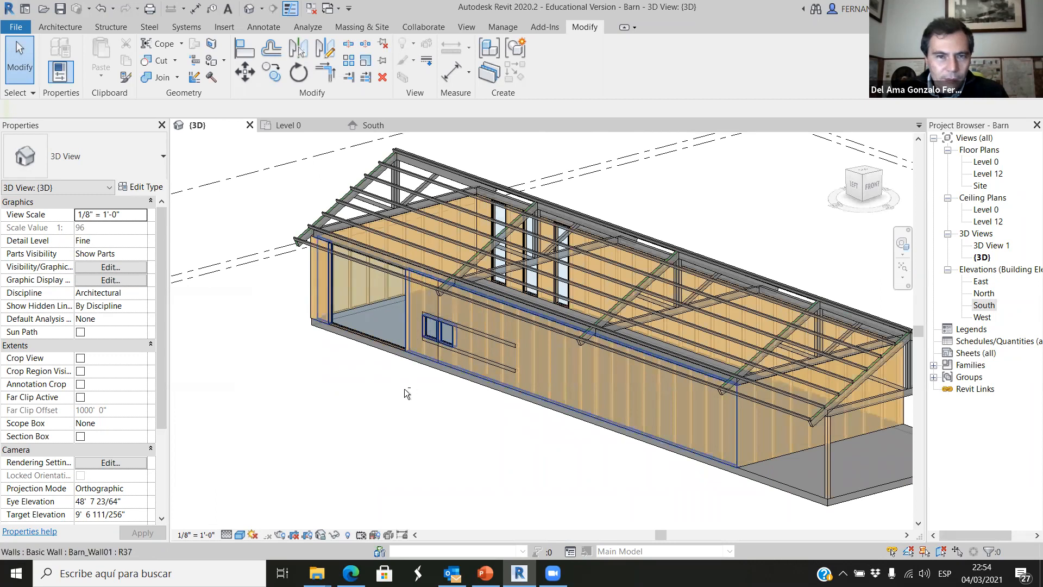
middle_click_drag(350, 431, 392, 359, "shift")
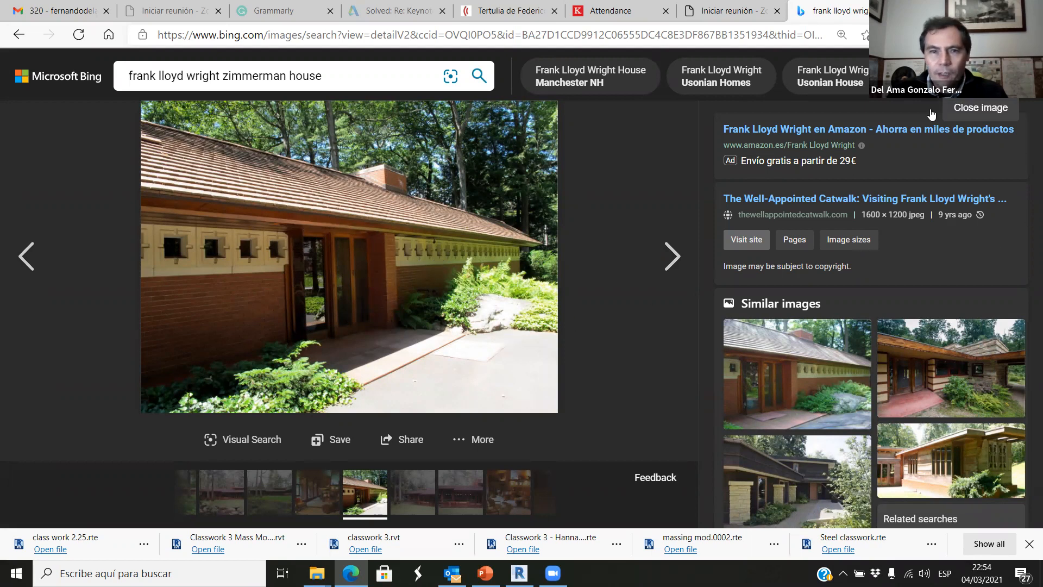
Switch to the browser, return to the Zimmerman House image results and open the living room photo with the brick fireplace.
key("Escape")
scroll(474, 336, "down", 3)
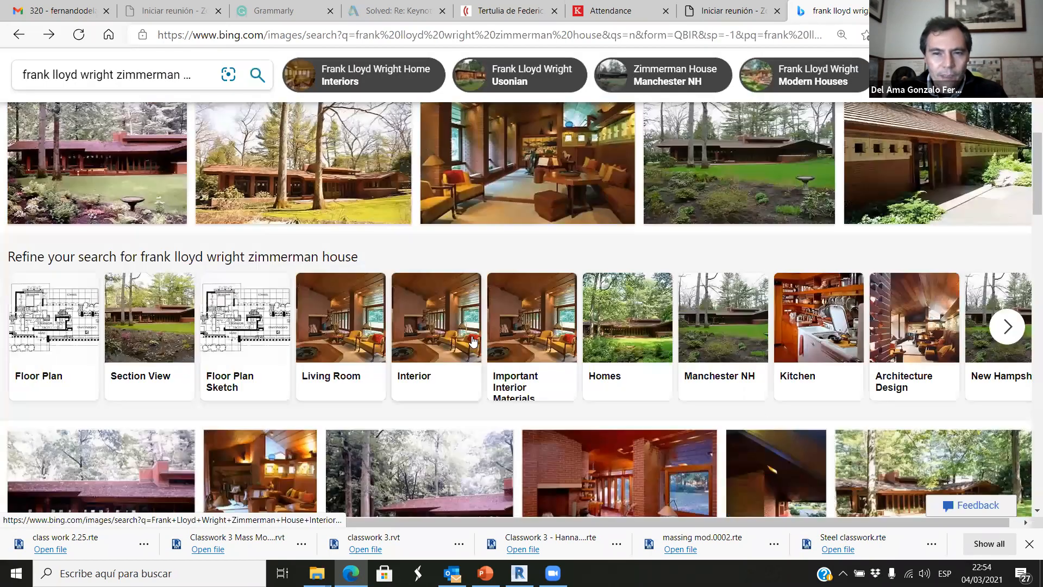
scroll(508, 349, "up", 4)
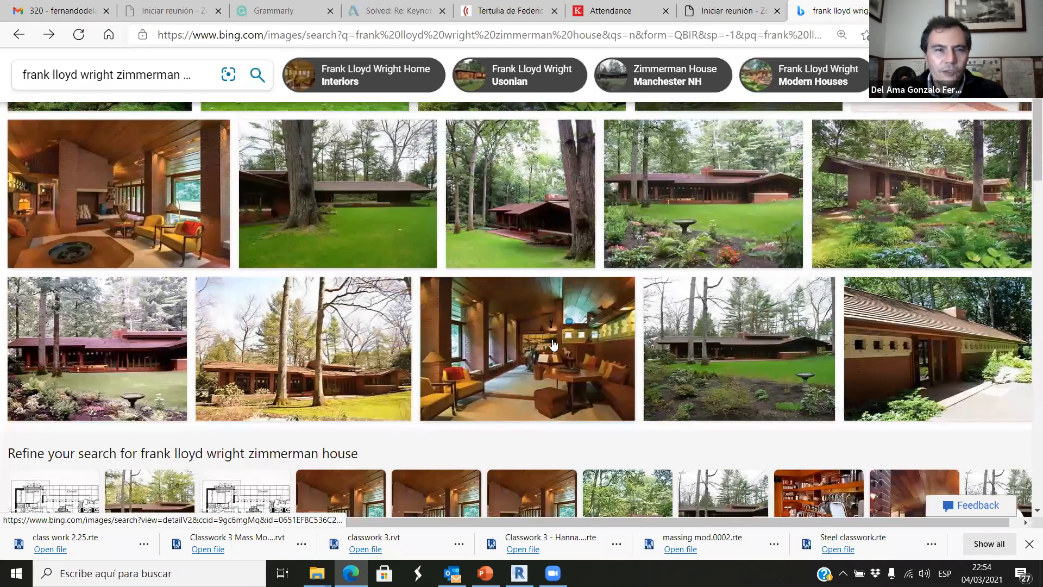
scroll(553, 344, "up", 3)
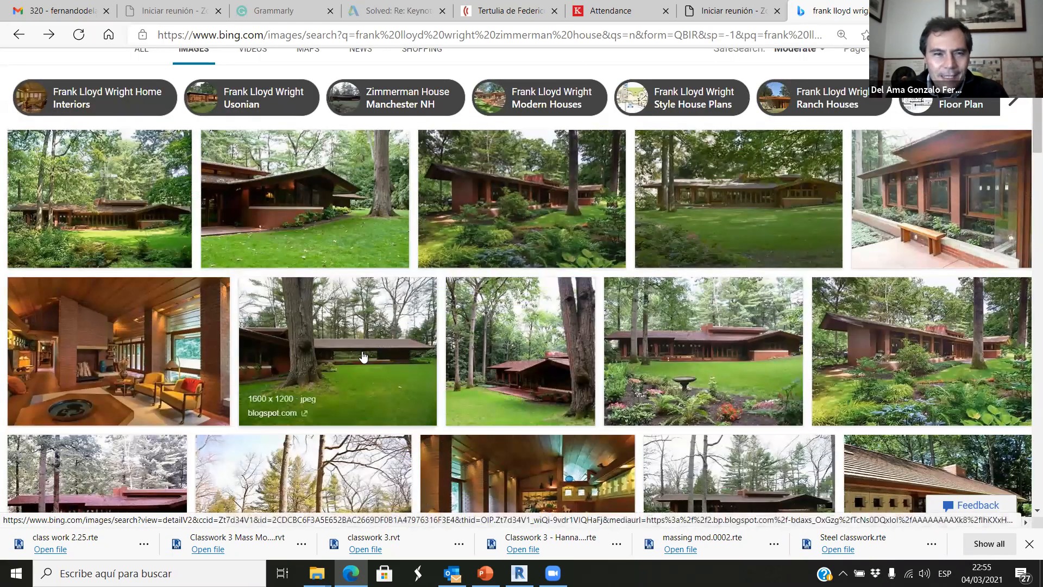
left_click(158, 346)
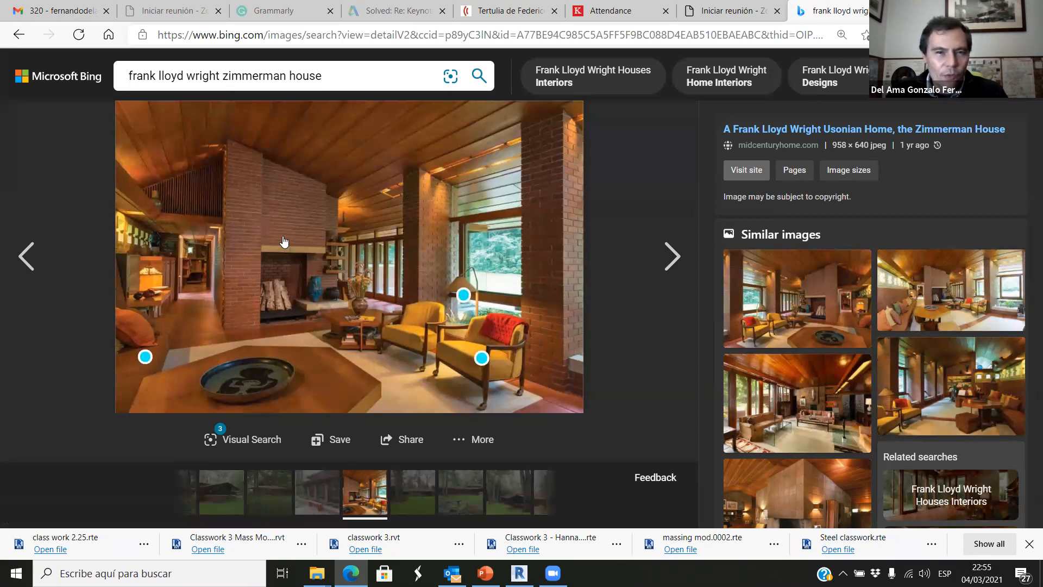
Change the image search to "frank lloyd wright zimmerman house plans" and open the first floor plan for study.
left_click(319, 79)
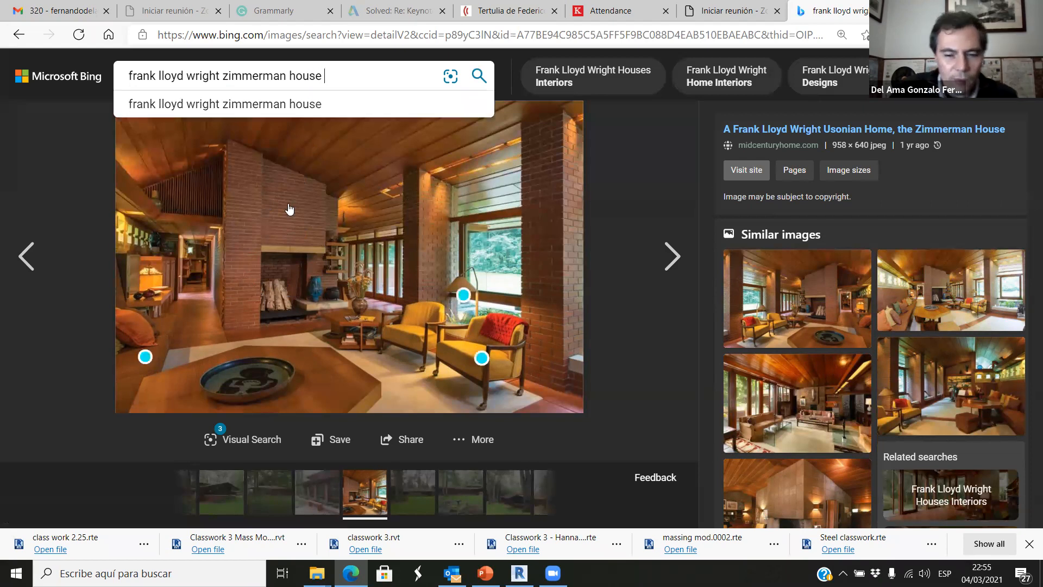
type("plans")
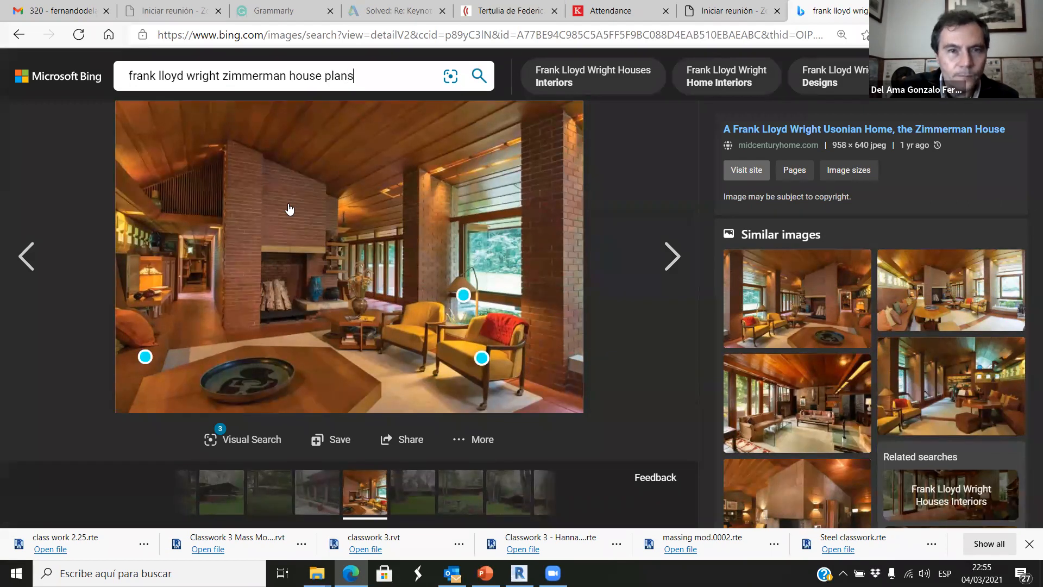
key("Return")
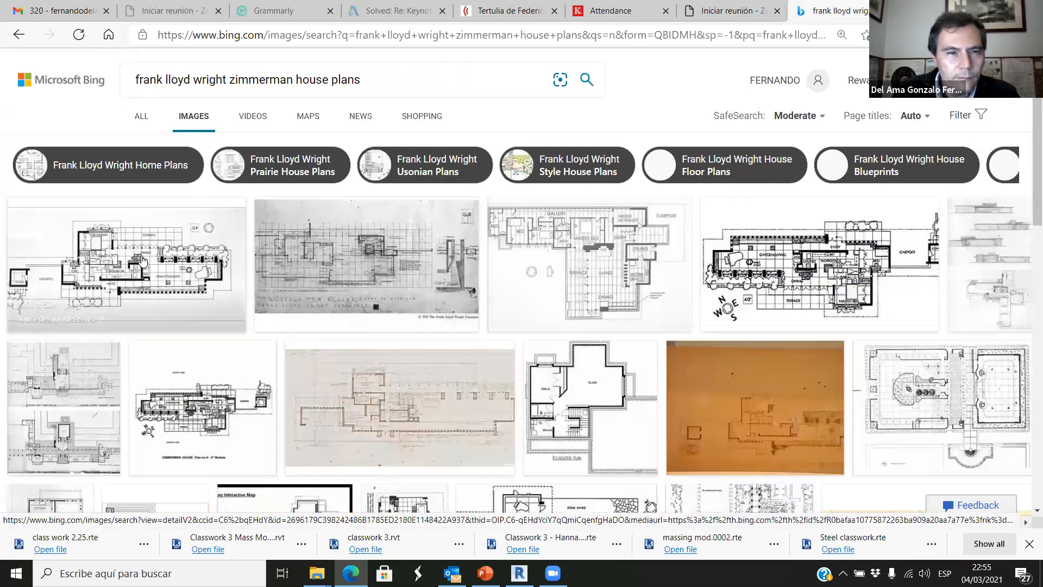
left_click(143, 262)
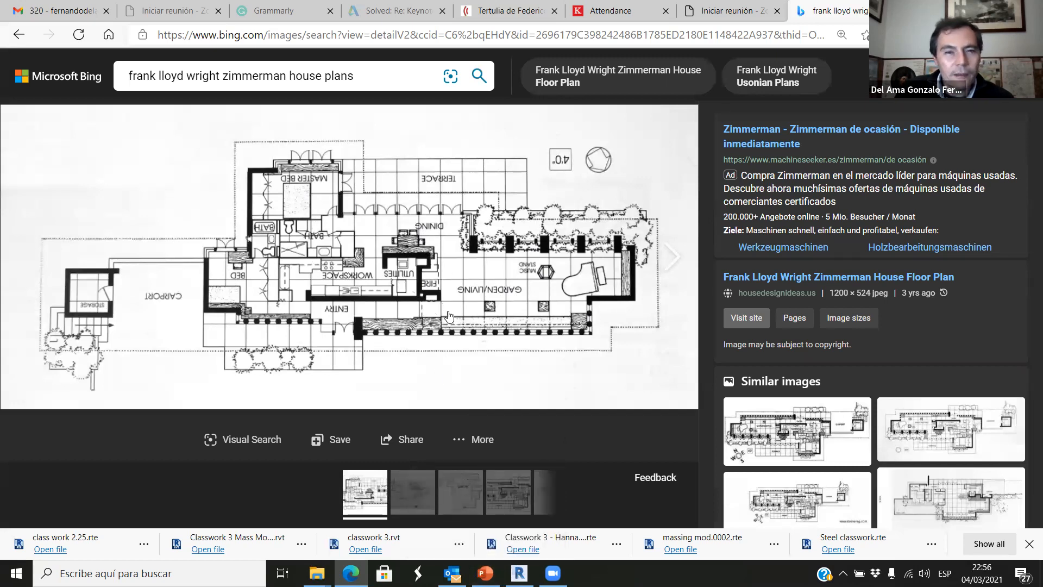
left_click(1017, 454)
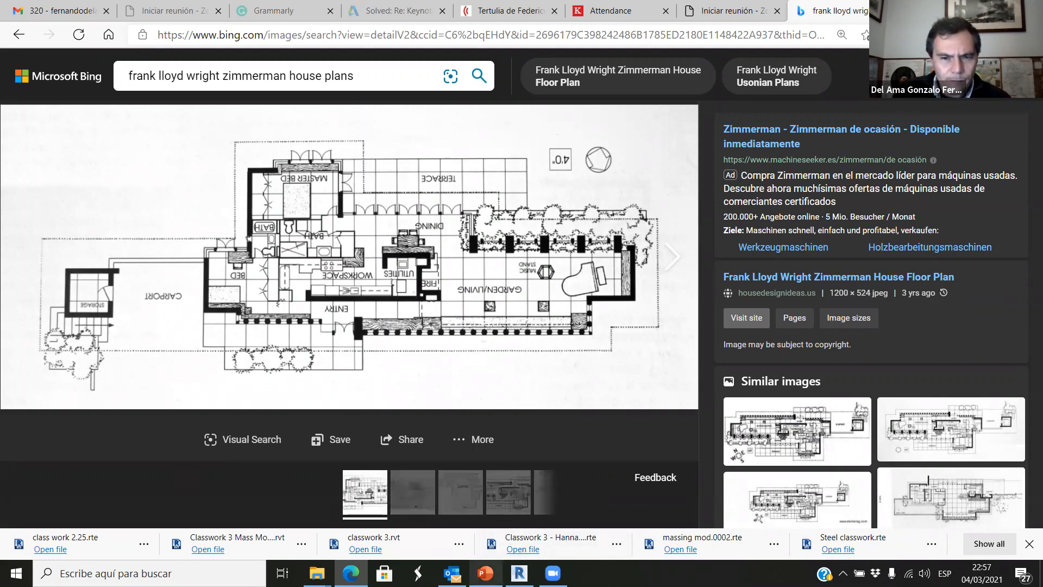
Switch back to Revit and examine the three tall windows in the barn's opposite long wall.
left_click(518, 573)
scroll(474, 387, "down", 3)
middle_click_drag(480, 438, 563, 442, "shift")
scroll(563, 442, "down", 1)
scroll(563, 442, "up", 2)
middle_click_drag(512, 500, 760, 377, "shift")
scroll(744, 264, "up", 2)
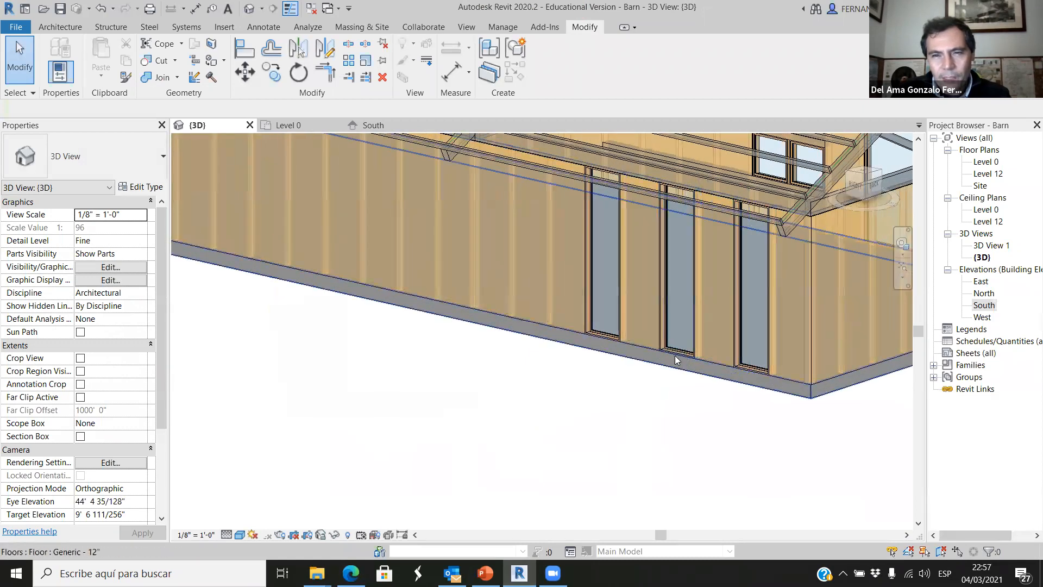
middle_click_drag(674, 355, 686, 286, "shift")
scroll(674, 290, "up", 1)
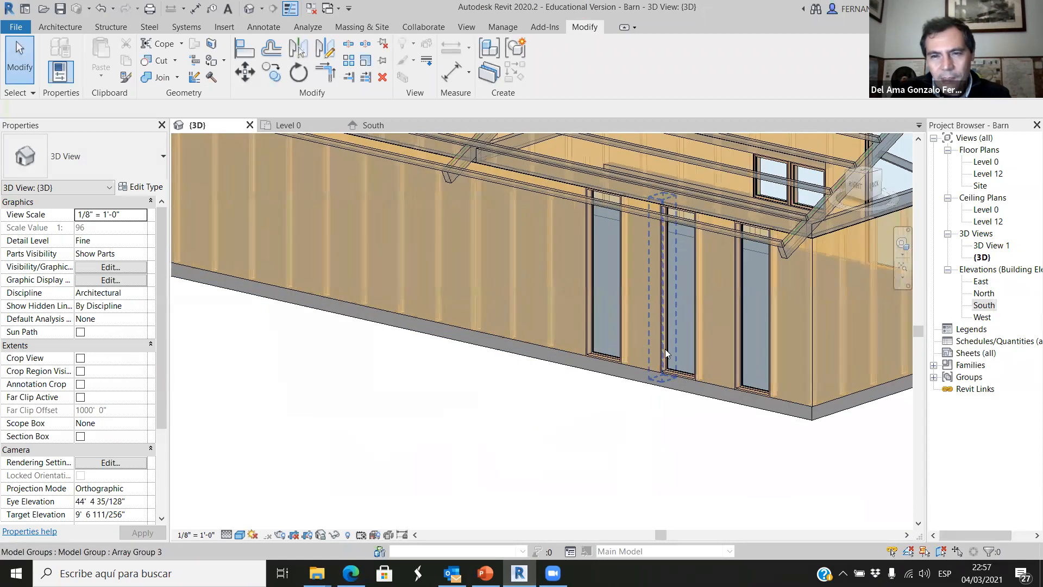
Examine the gable end wall, its studs and the roof trusses at the barn's covered porch.
scroll(630, 329, "down", 2)
middle_click_drag(609, 319, 520, 462, "shift")
scroll(520, 461, "up", 2)
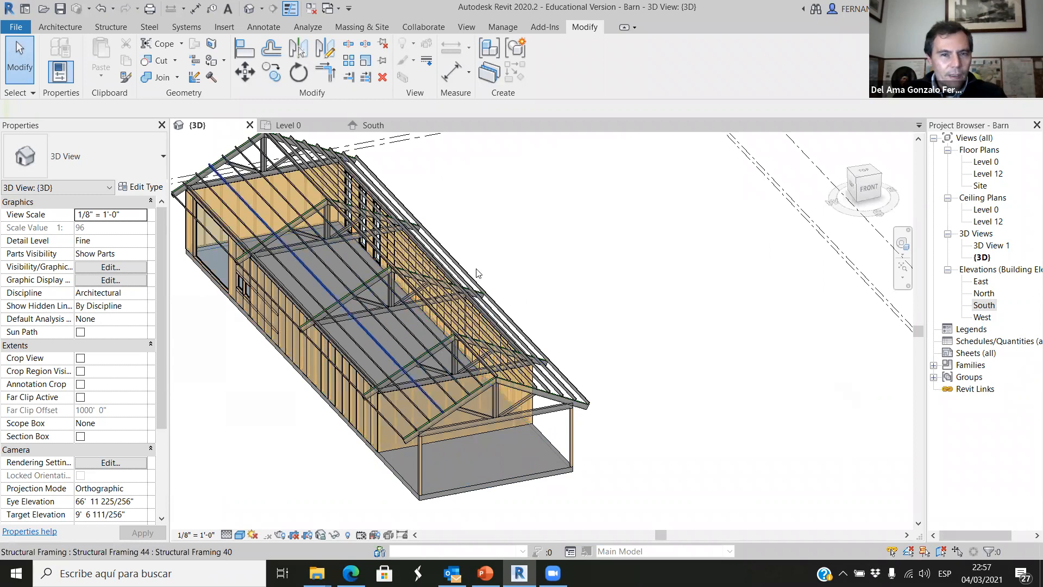
middle_click_drag(459, 496, 475, 352, "shift")
scroll(476, 353, "up", 5)
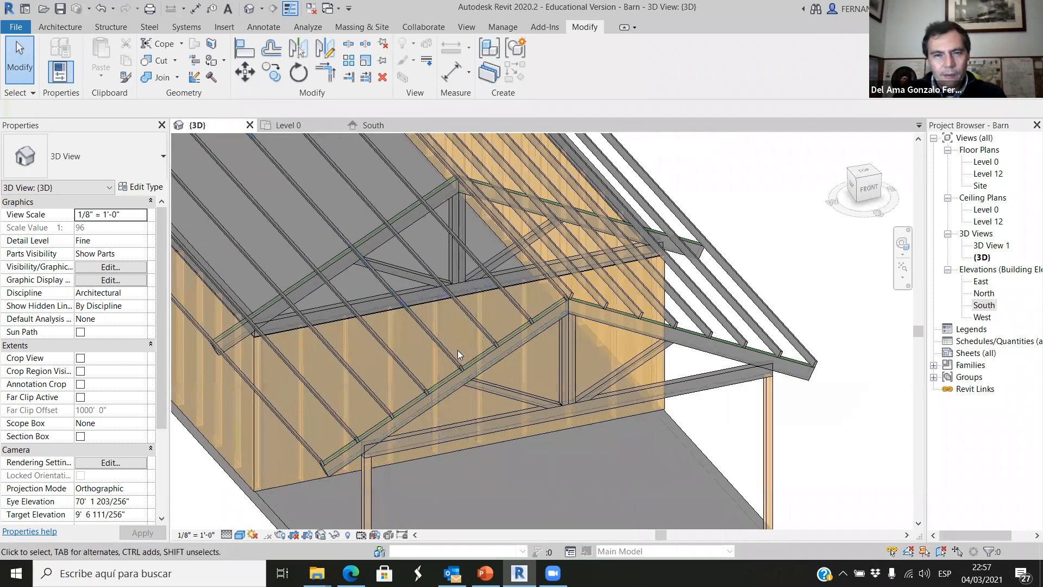
scroll(533, 445, "down", 3)
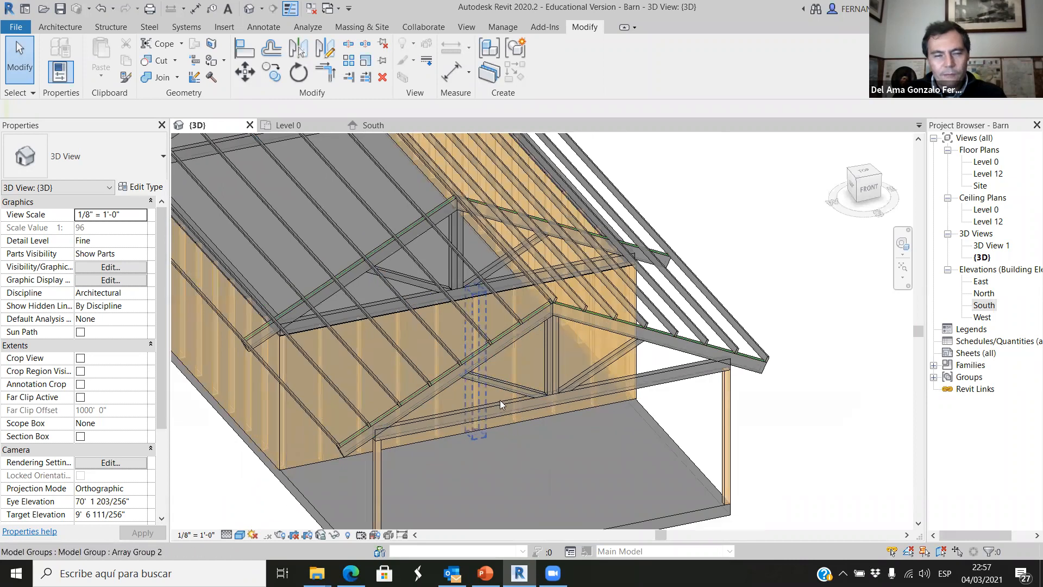
scroll(485, 385, "down", 2)
scroll(485, 386, "down", 1)
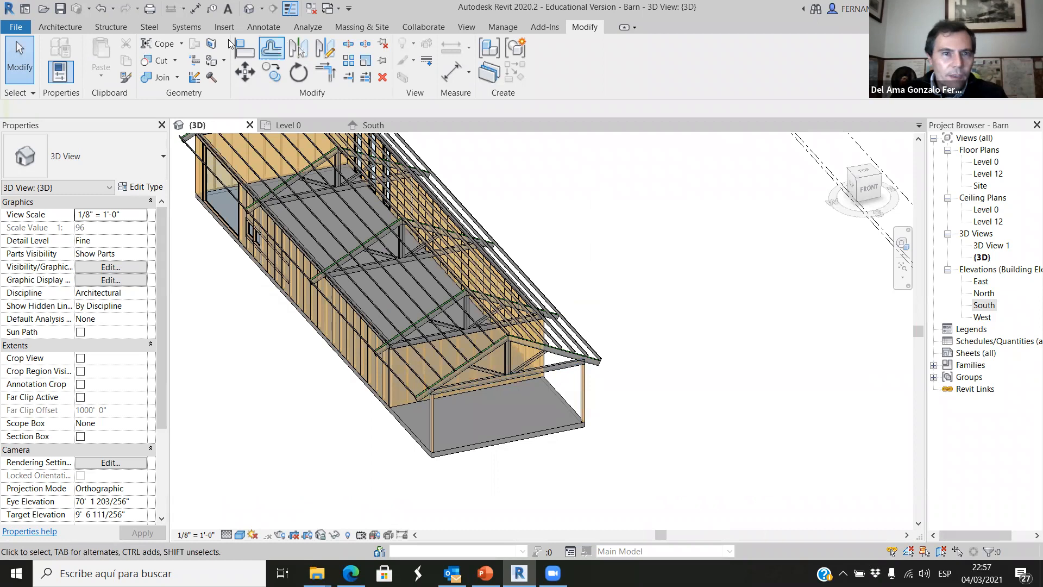
Open the Level 0 floor plan and examine the stud layout of the end wall beside the porch.
left_click(296, 126)
scroll(489, 370, "down", 1)
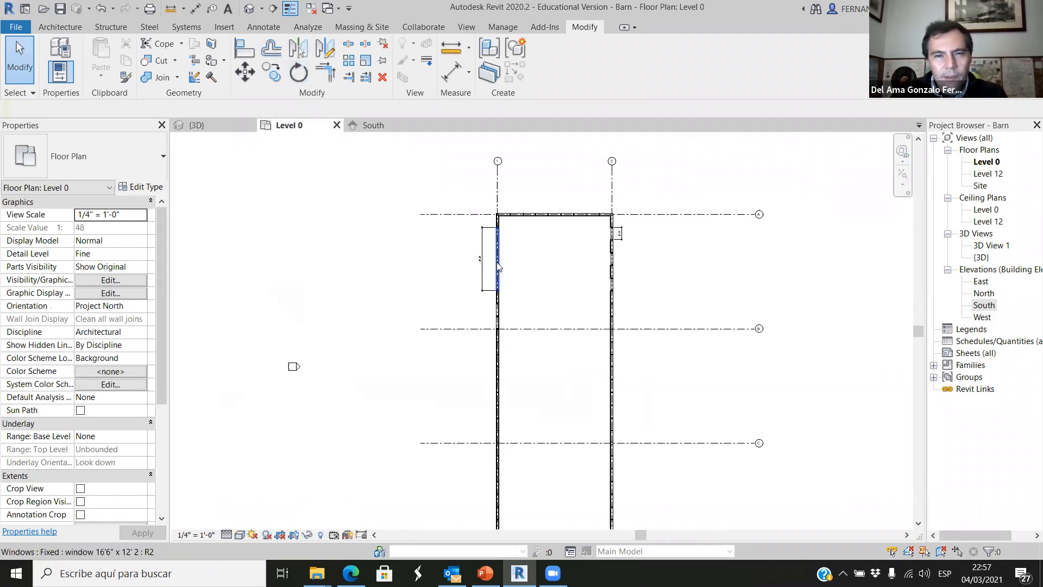
scroll(616, 228, "up", 1)
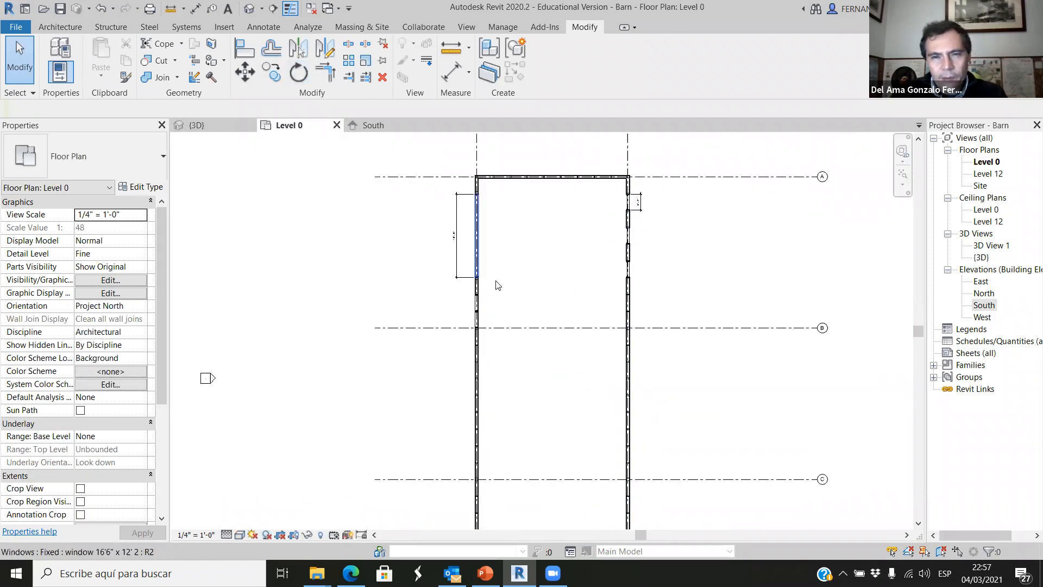
scroll(510, 304, "down", 1)
scroll(512, 305, "down", 2)
middle_click_drag(520, 453, 521, 372)
scroll(522, 374, "down", 1)
scroll(533, 429, "up", 9)
scroll(550, 444, "up", 3)
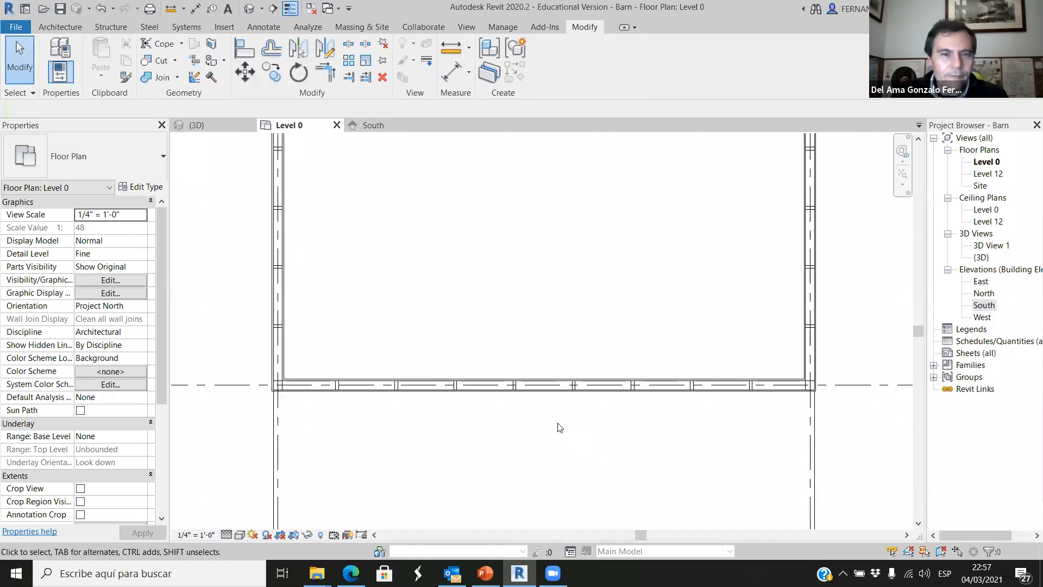
Return to the 3D view and place a Single-Flush 36" x 84" door in the end wall facing the covered porch.
left_click(195, 125)
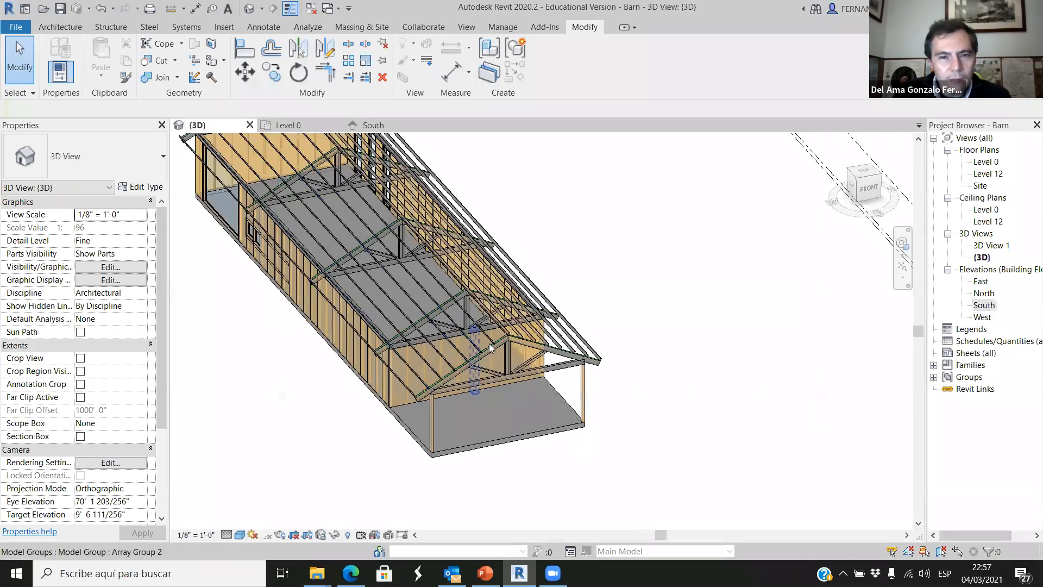
left_click(60, 26)
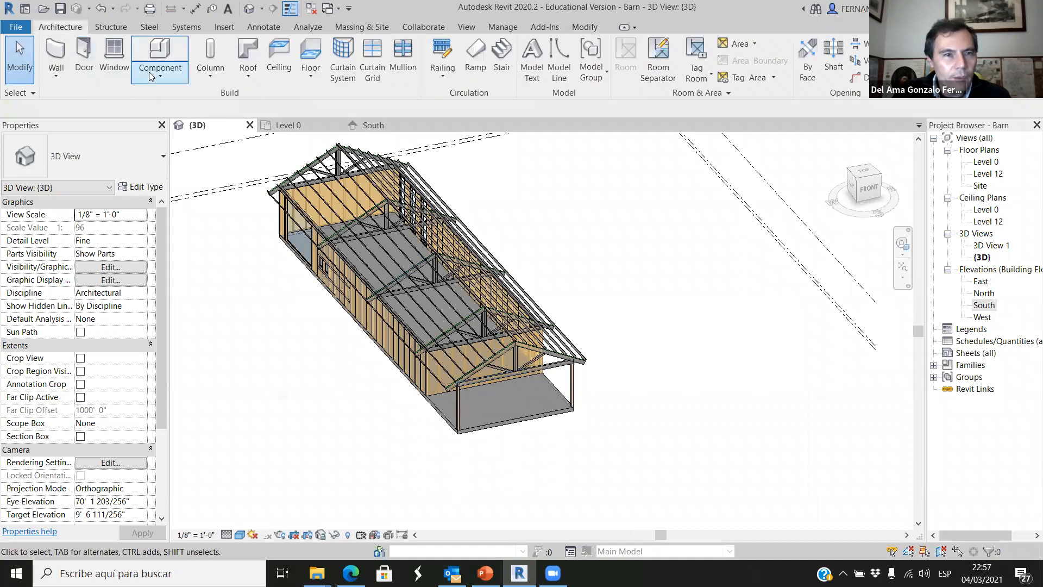
left_click(87, 60)
scroll(483, 383, "up", 4)
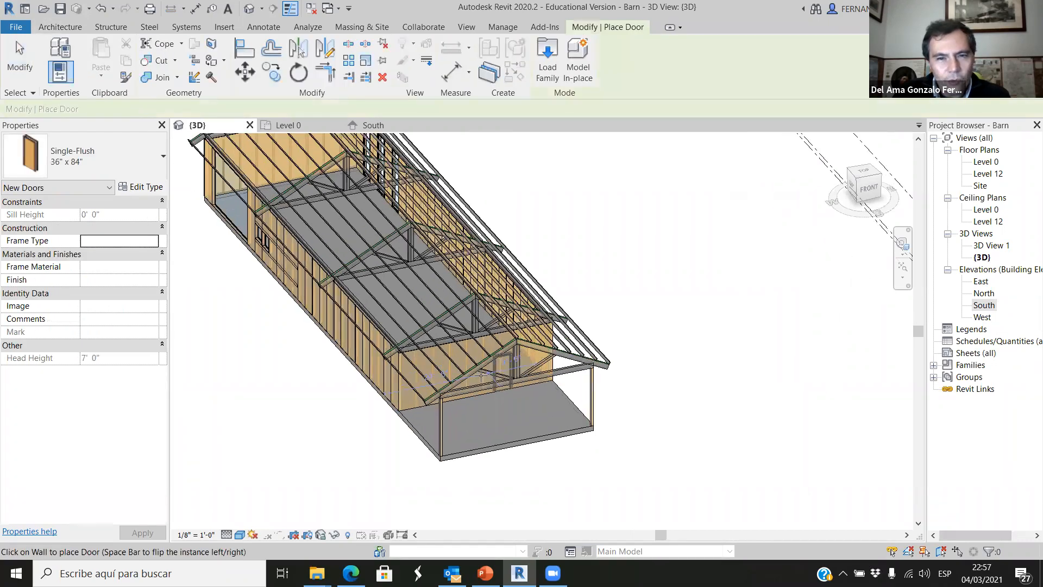
scroll(483, 382, "up", 5)
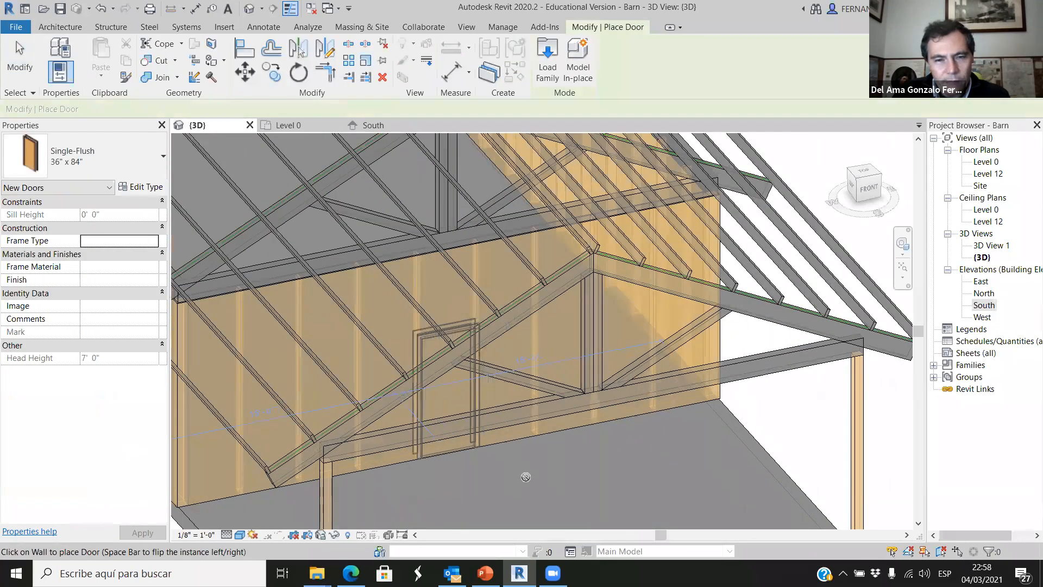
scroll(554, 407, "down", 5)
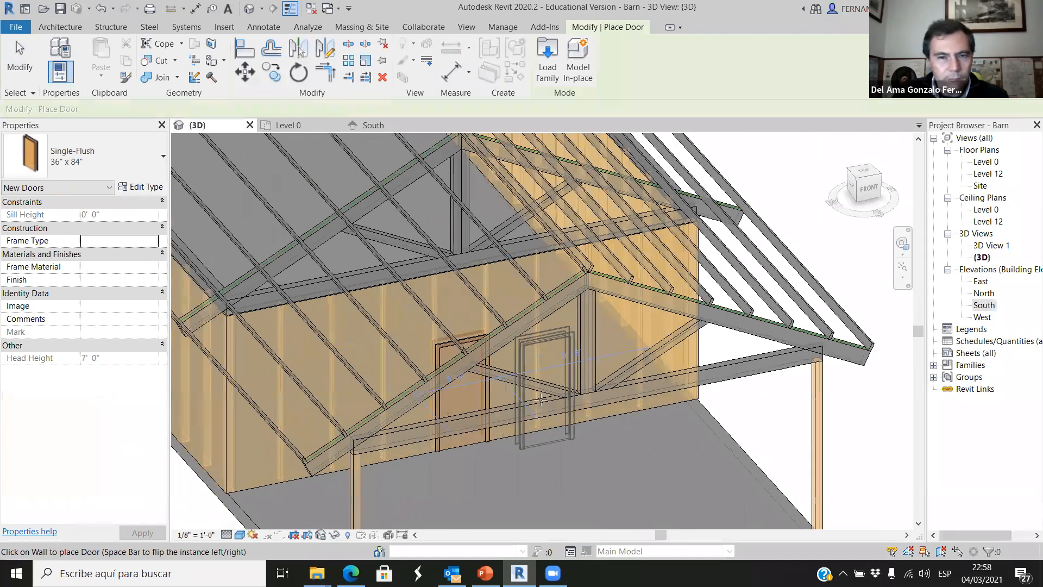
middle_click_drag(543, 445, 604, 440, "shift")
scroll(605, 439, "up", 3)
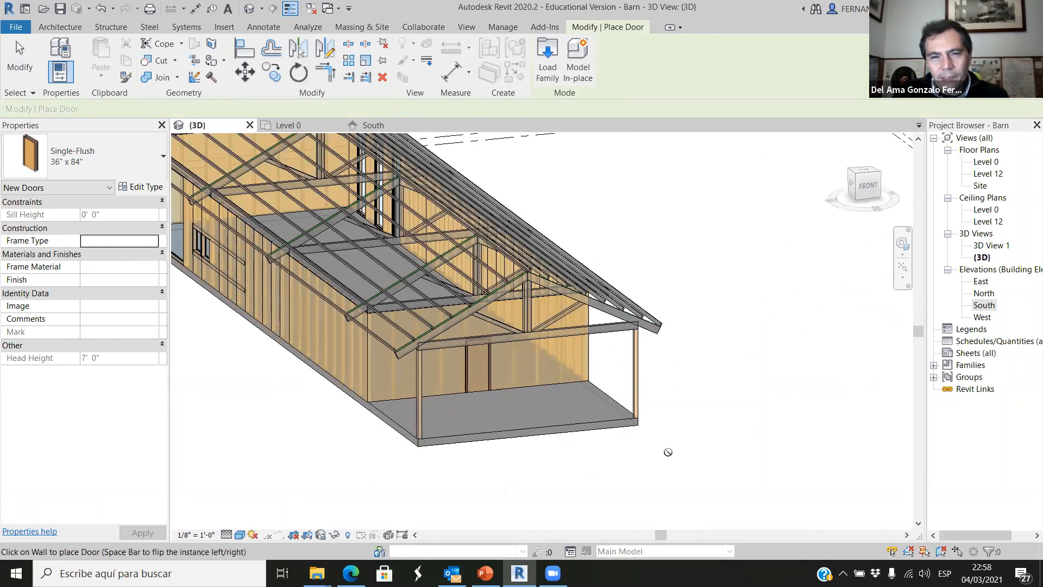
key("Escape")
key("Escape")
scroll(500, 386, "up", 4)
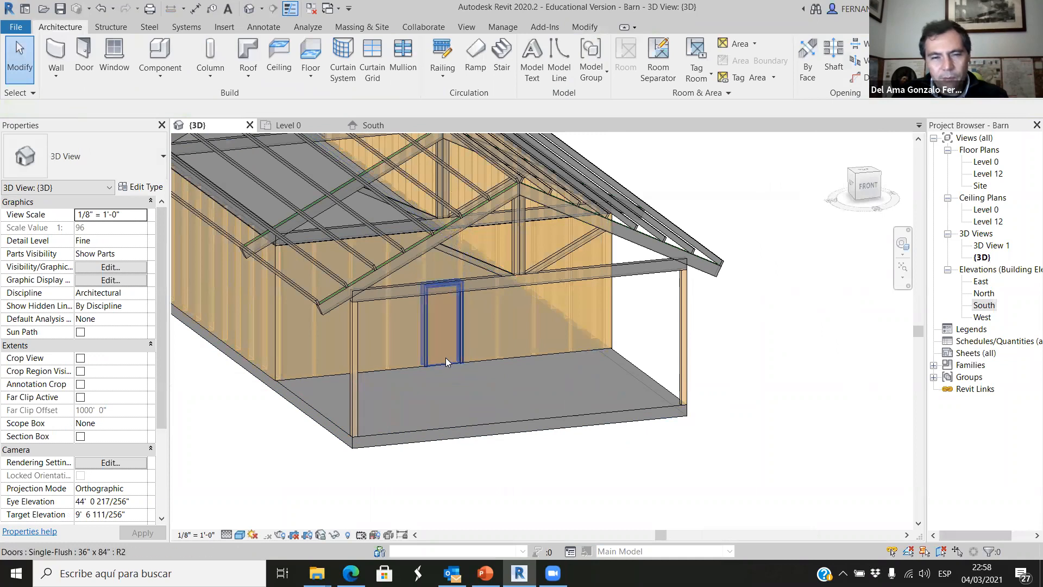
Delete the Single-Flush 36" x 84" door from the end wall facing the covered porch.
left_click(445, 358)
key("Escape")
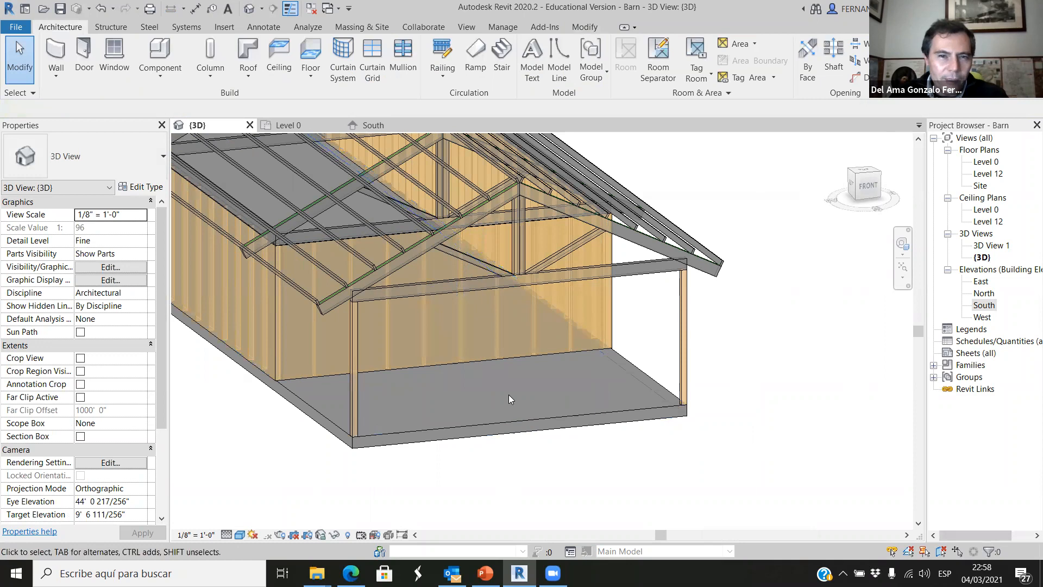
In the Level 0 floor plan, delete the two middle studs of the end wall beside the porch.
left_click(288, 124)
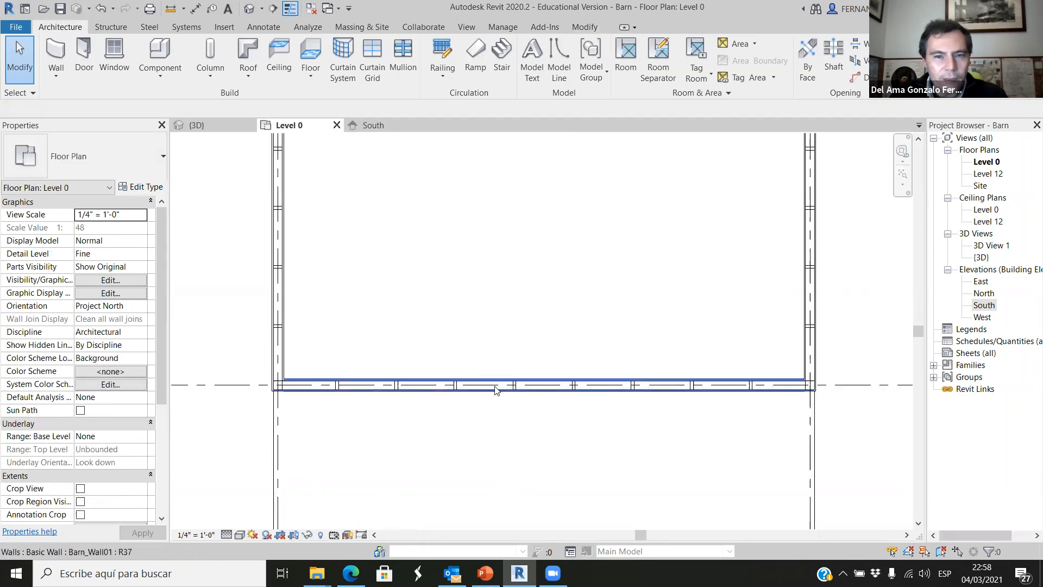
scroll(525, 414, "up", 2)
scroll(471, 375, "down", 3)
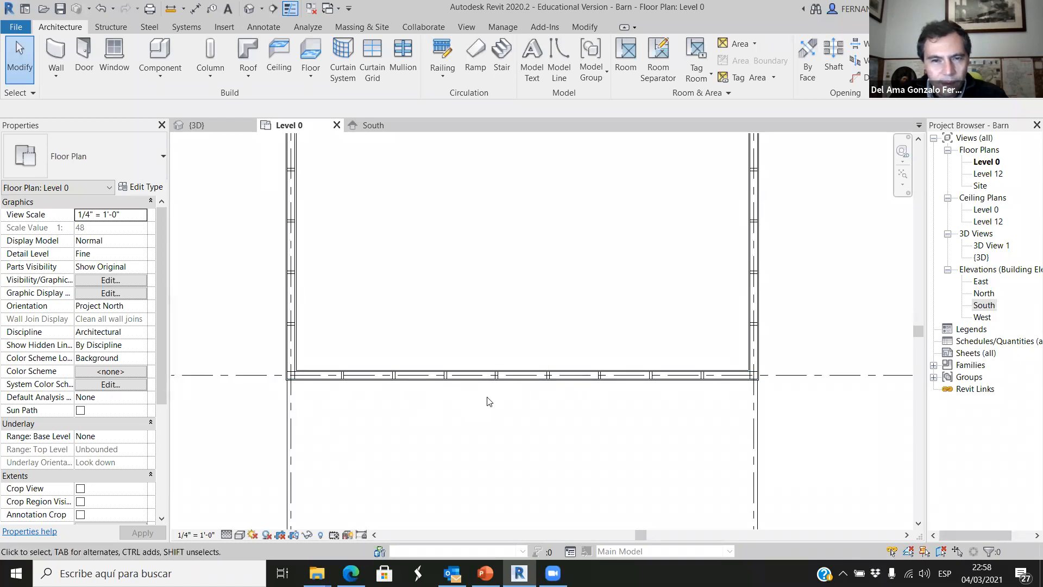
left_click(565, 383)
key("Delete")
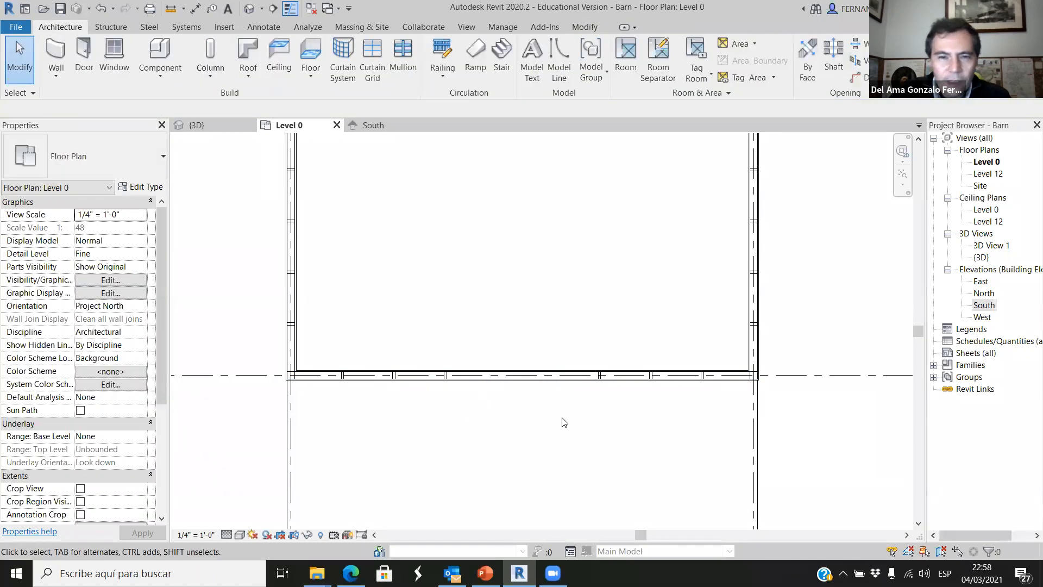
Start placing a door at the widened stud gap and review the available Single-Flush sizes.
scroll(481, 429, "up", 5)
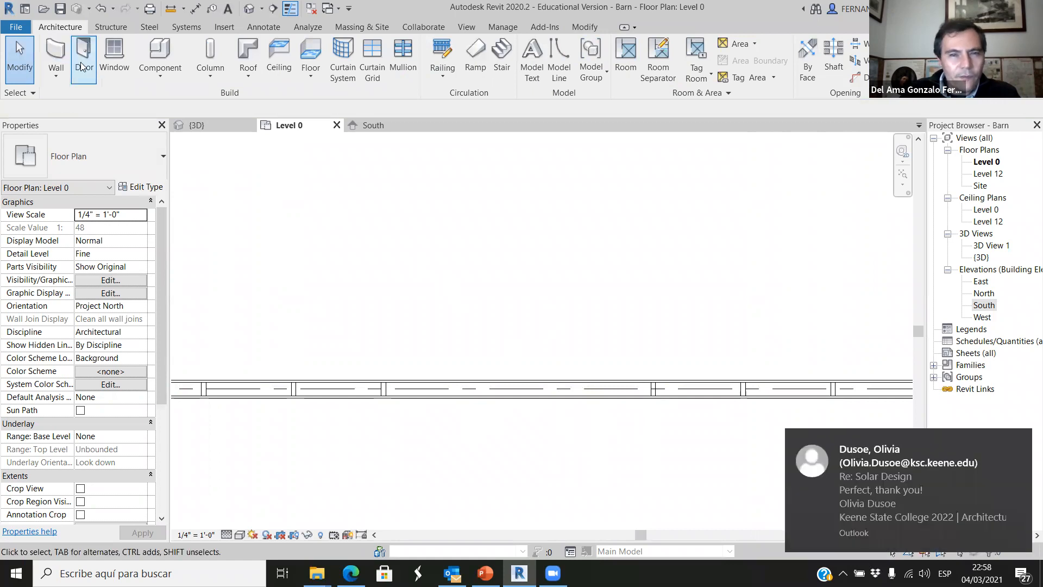
left_click(1013, 441)
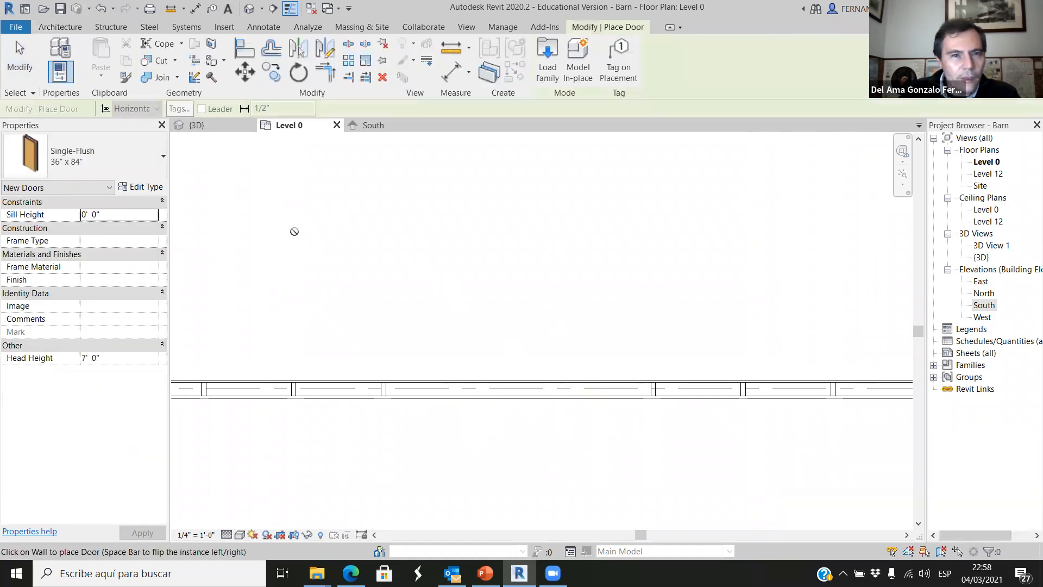
left_click(154, 162)
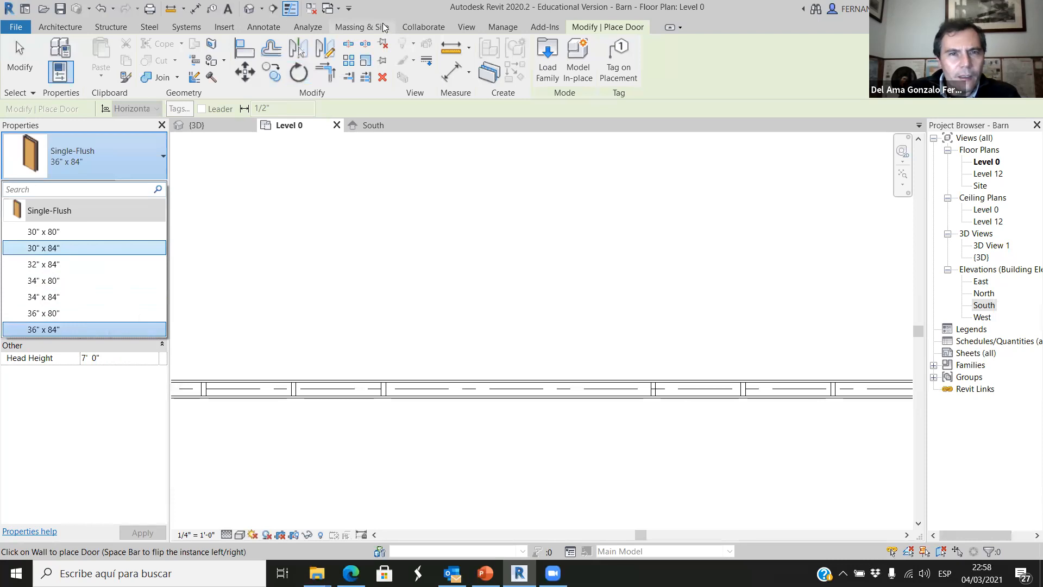
Start loading a family and open the Doors folder of the US Imperial library.
left_click(224, 28)
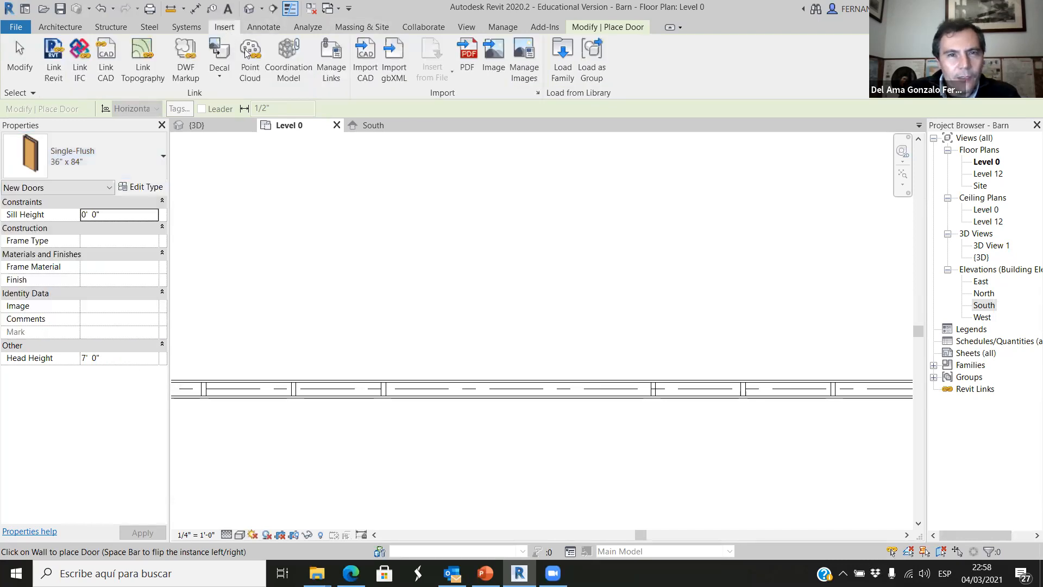
left_click(563, 57)
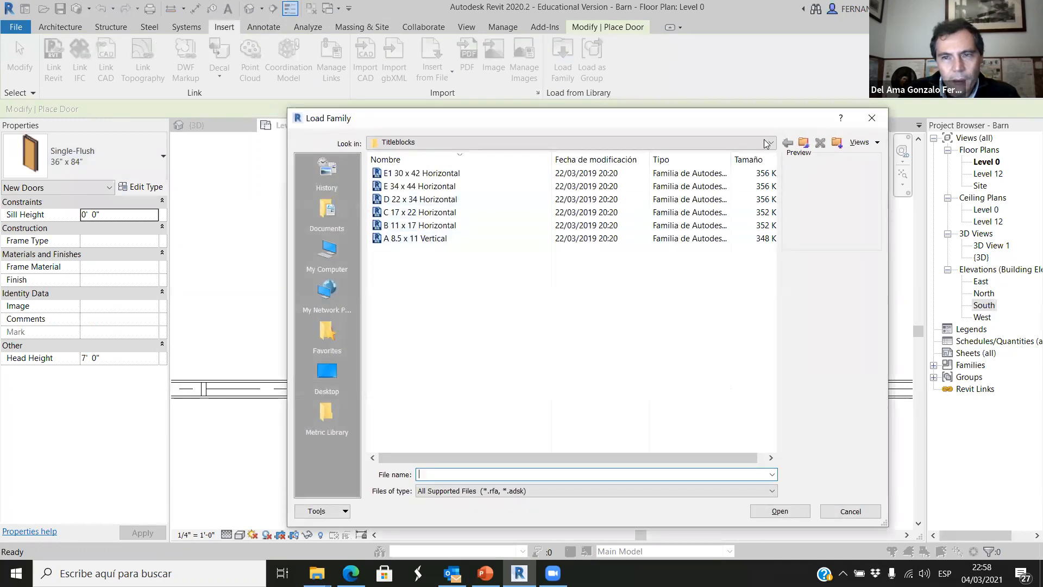
left_click(768, 143)
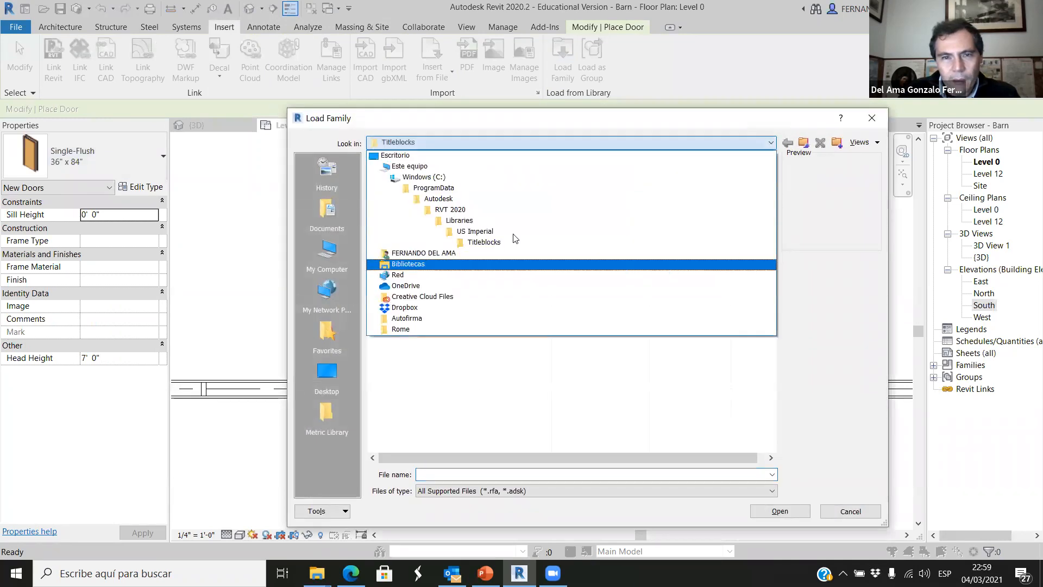
left_click(458, 231)
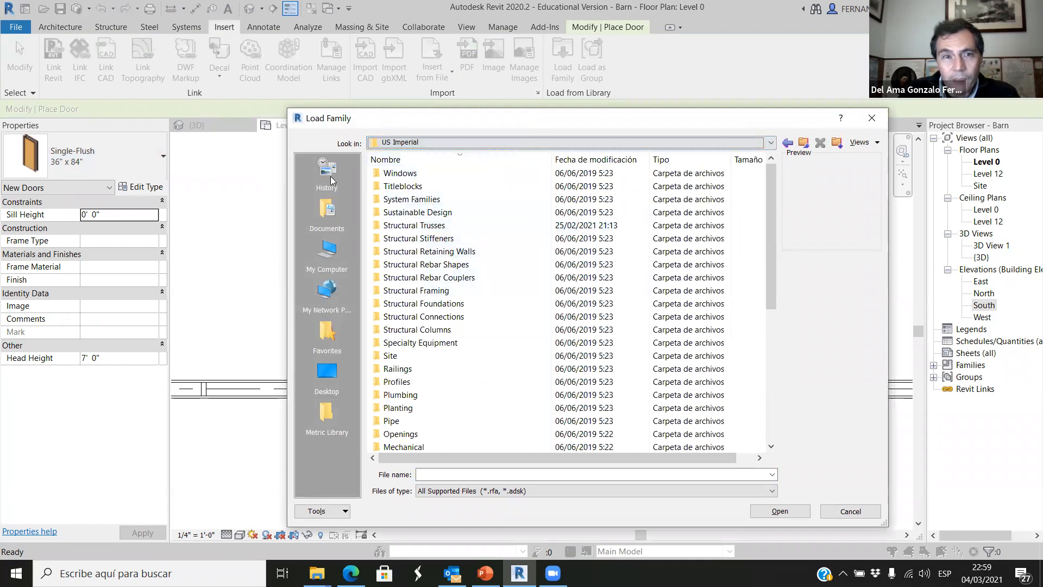
left_click_drag(468, 118, 332, 94)
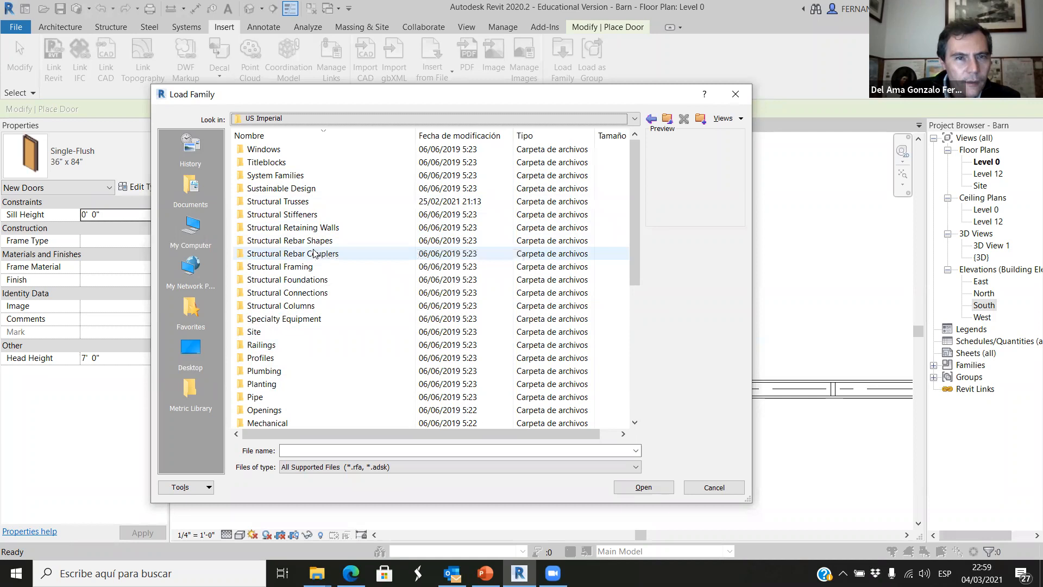
scroll(298, 293, "down", 6)
scroll(298, 296, "up", 6)
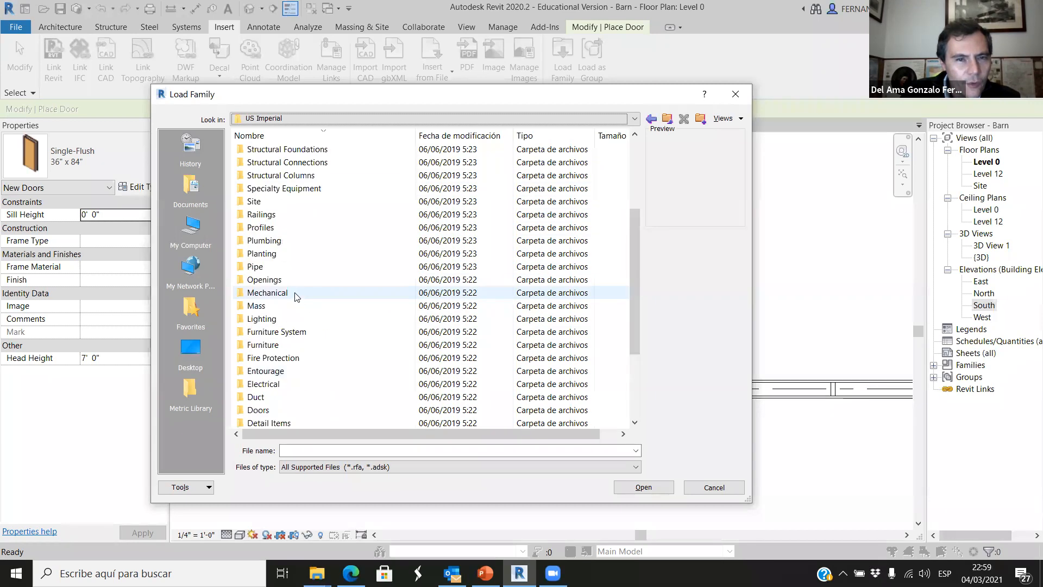
scroll(294, 287, "down", 5)
scroll(293, 285, "down", 2)
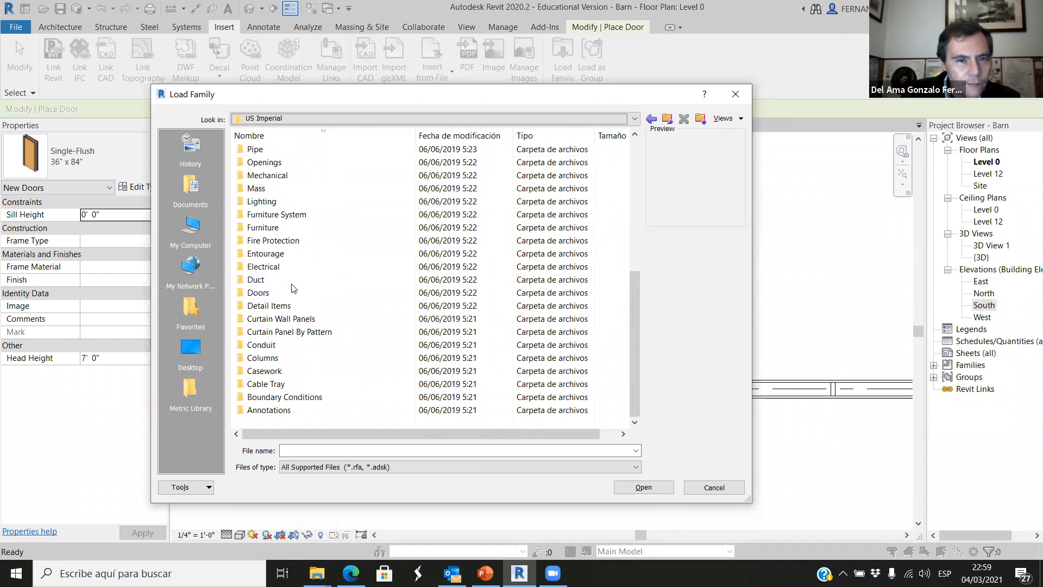
double_click(262, 294)
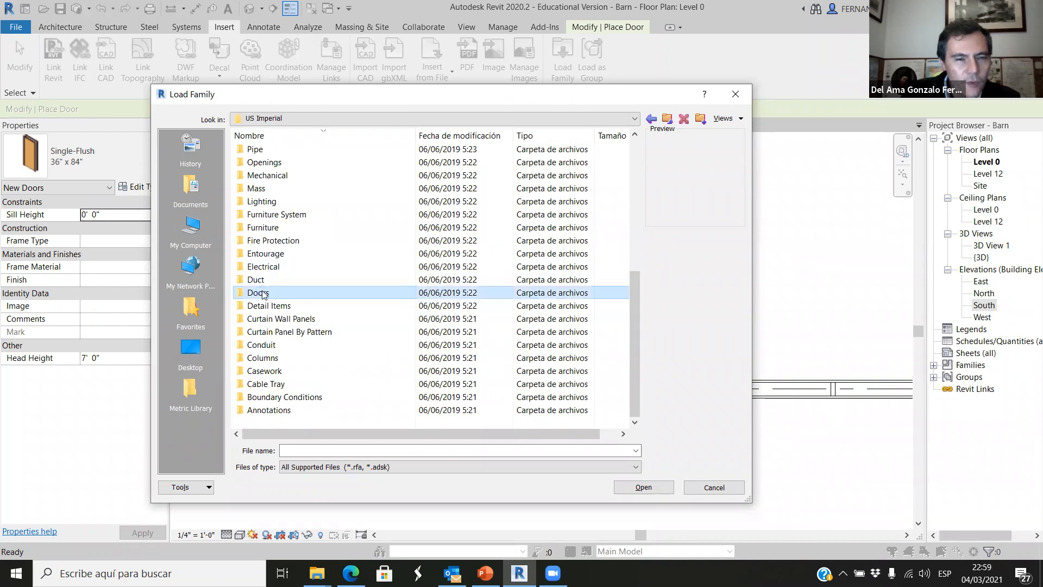
Examine the previews of the general door families, from single panel to curtain wall and double doors.
left_click(293, 149)
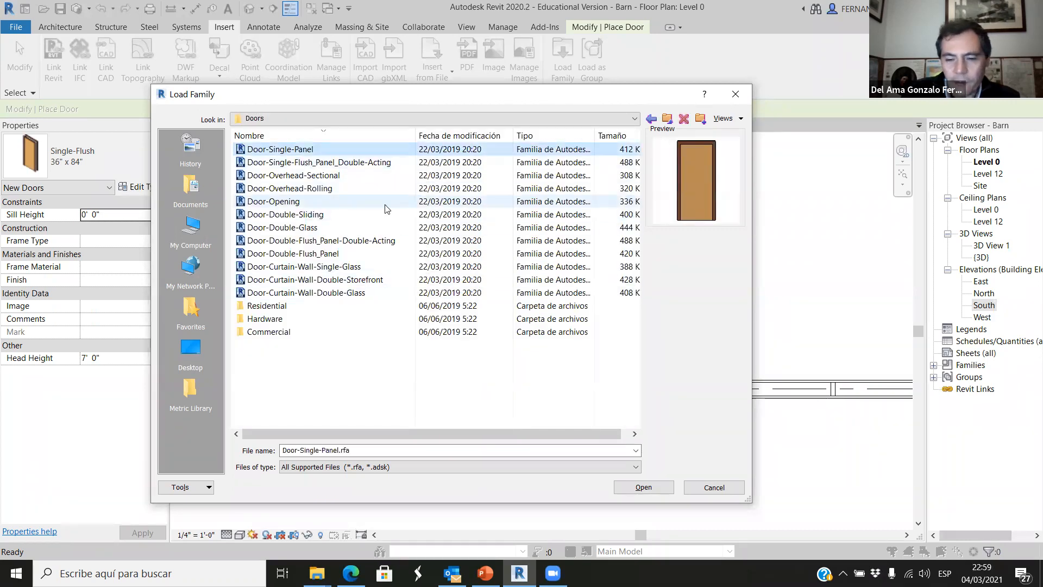
key("Down")
key("Down")
key("Down")
key("Down")
key("Down")
key("Down")
key("Down")
key("Down")
key("Down")
key("Up")
key("Up")
key("Up")
key("Down")
key("Down")
key("Down")
key("Down")
key("Down")
key("Down")
key("Up")
key("Up")
key("Up")
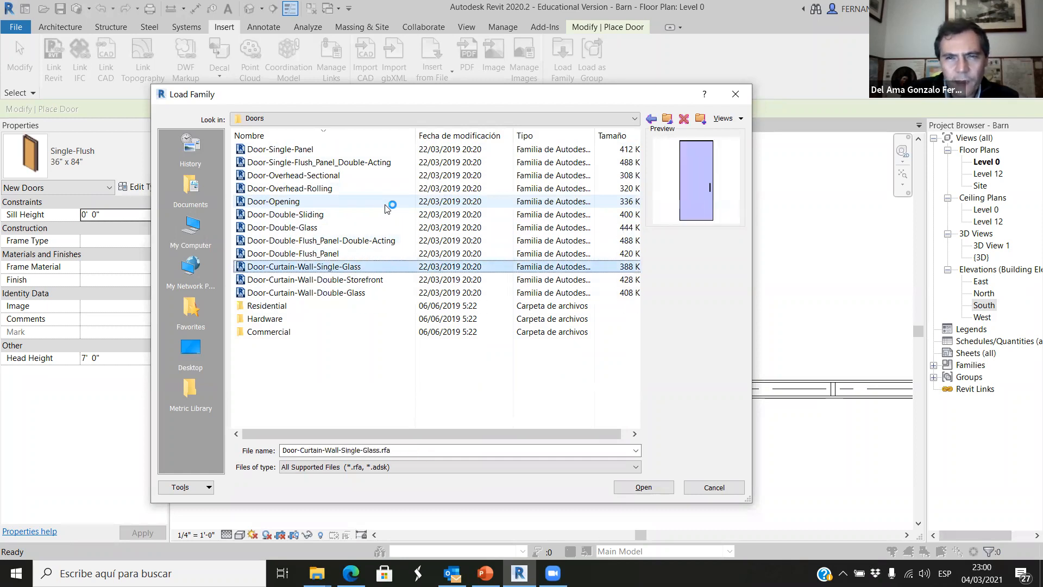
key("Up")
key("Up")
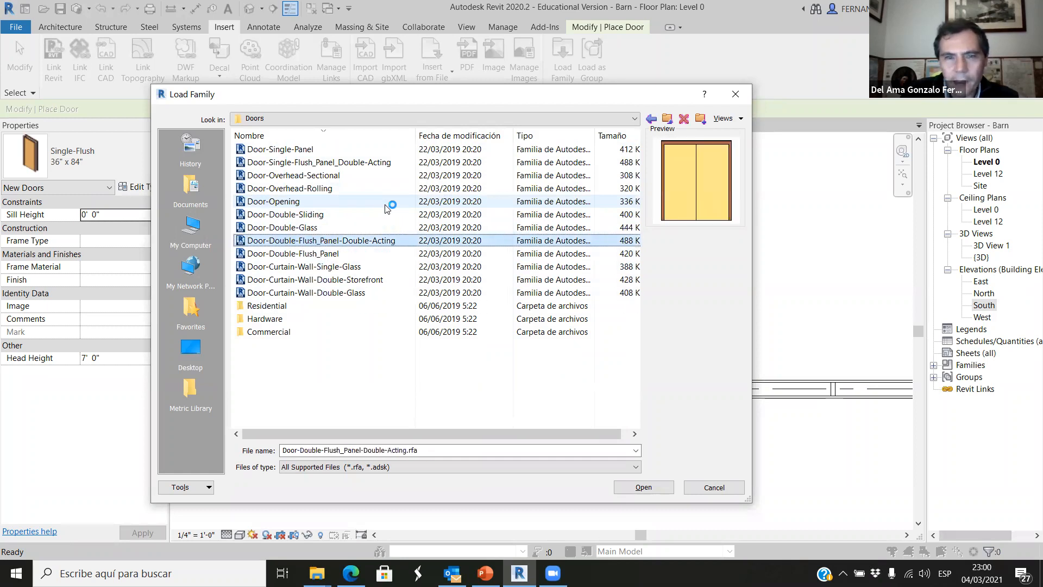
Open the Residential doors folder and examine the previews of its interior, garage and exterior door families.
double_click(267, 305)
left_click(274, 155)
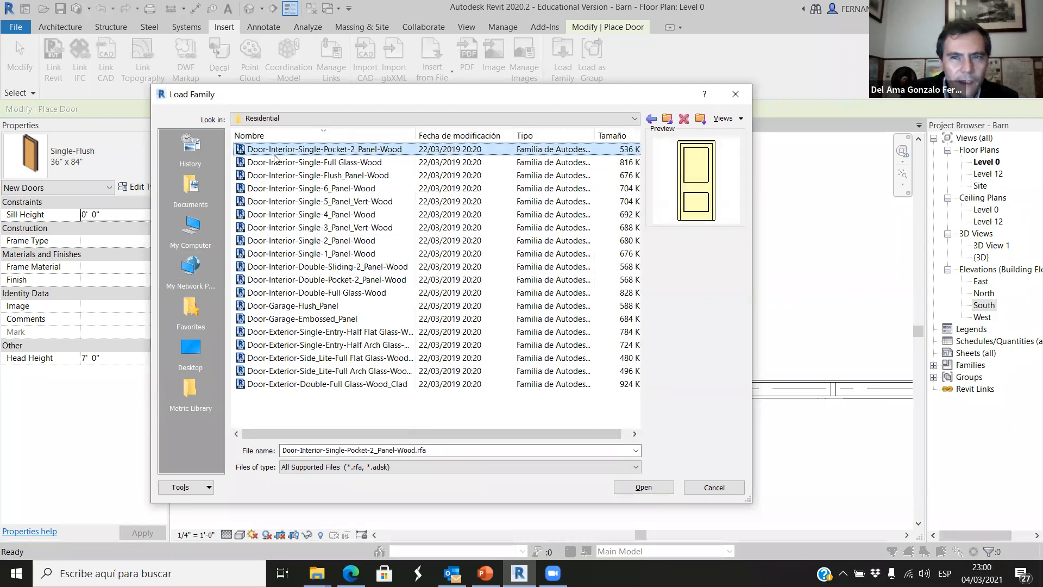
key("Down")
key("Down")
key("Down")
key("Down")
key("Down")
key("Down")
key("Down")
key("Down")
key("Down")
key("Down")
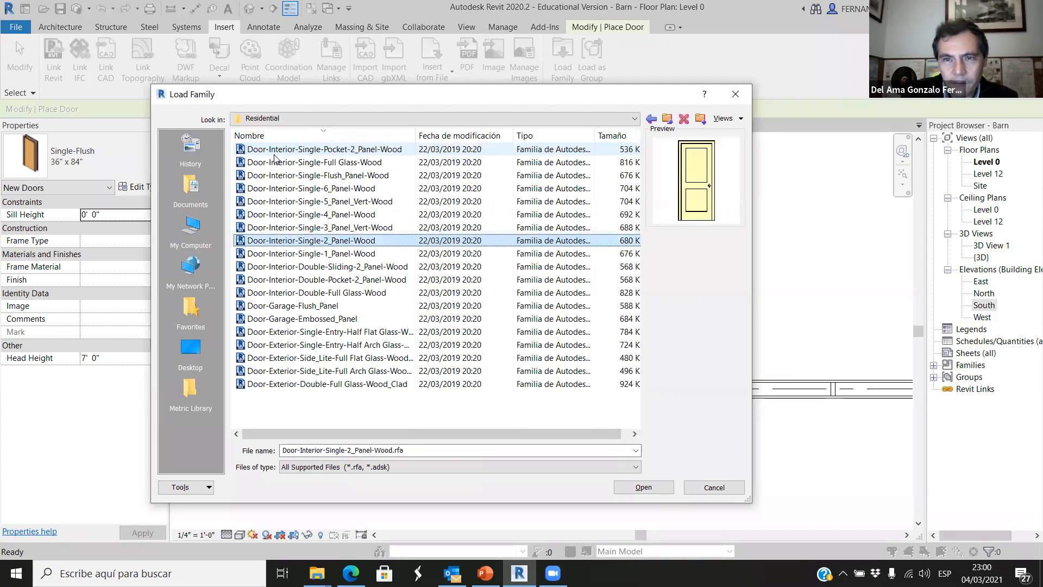
key("Down")
key("Down")
key("Down")
key("Down")
key("Down")
key("Down")
key("Down")
key("Down")
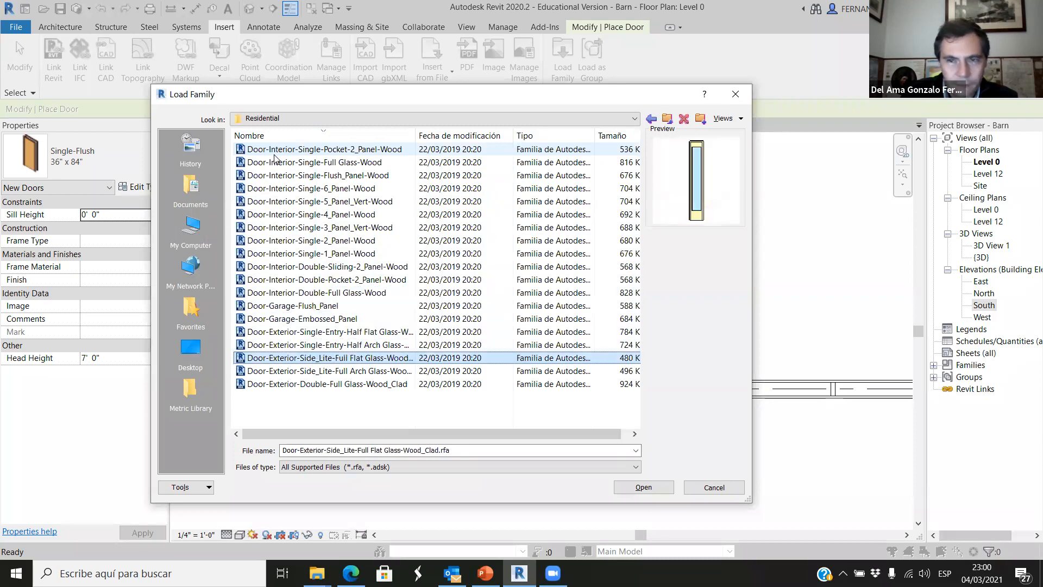
key("Up")
key("Up")
key("Up")
key("Up")
key("Up")
key("Up")
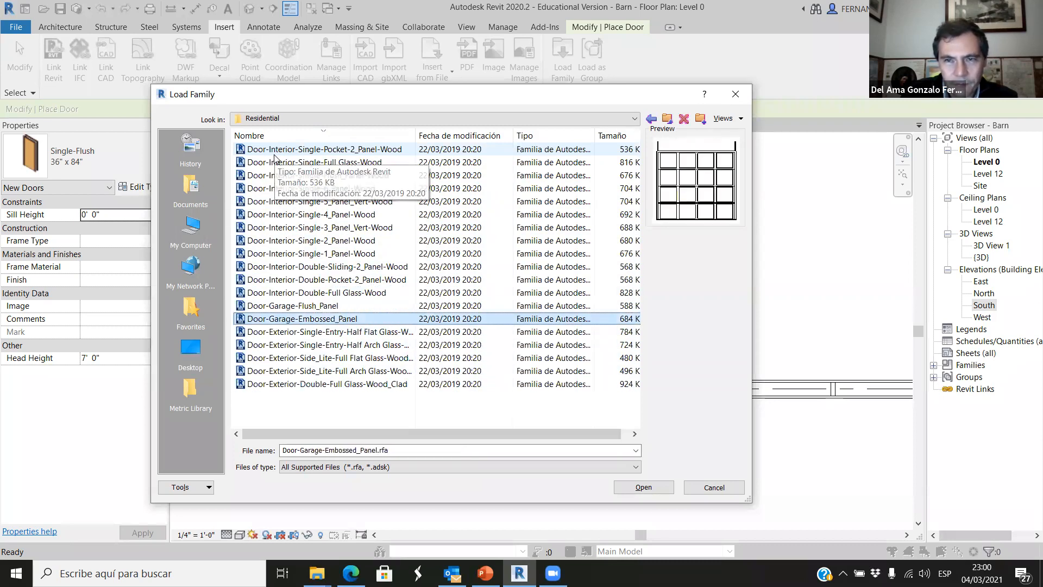
Open the Commercial doors folder and examine the previews of its passage and exterior door families.
left_click(636, 120)
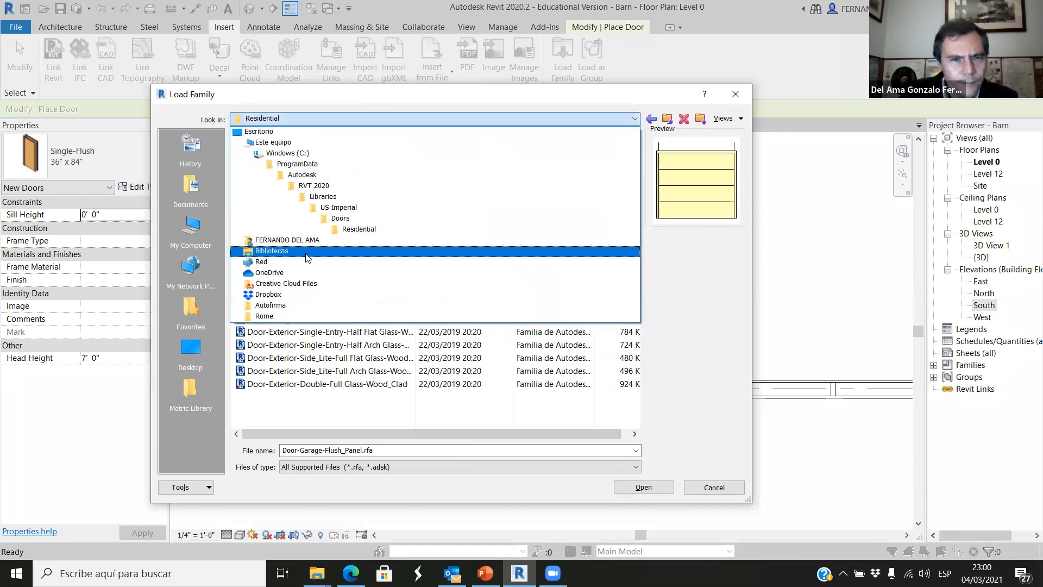
left_click(348, 219)
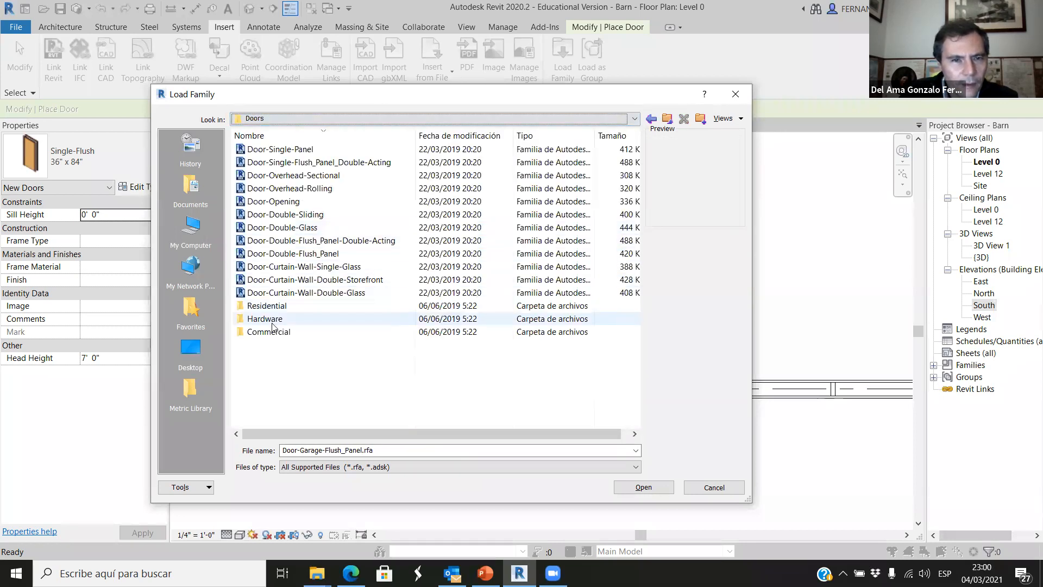
double_click(272, 332)
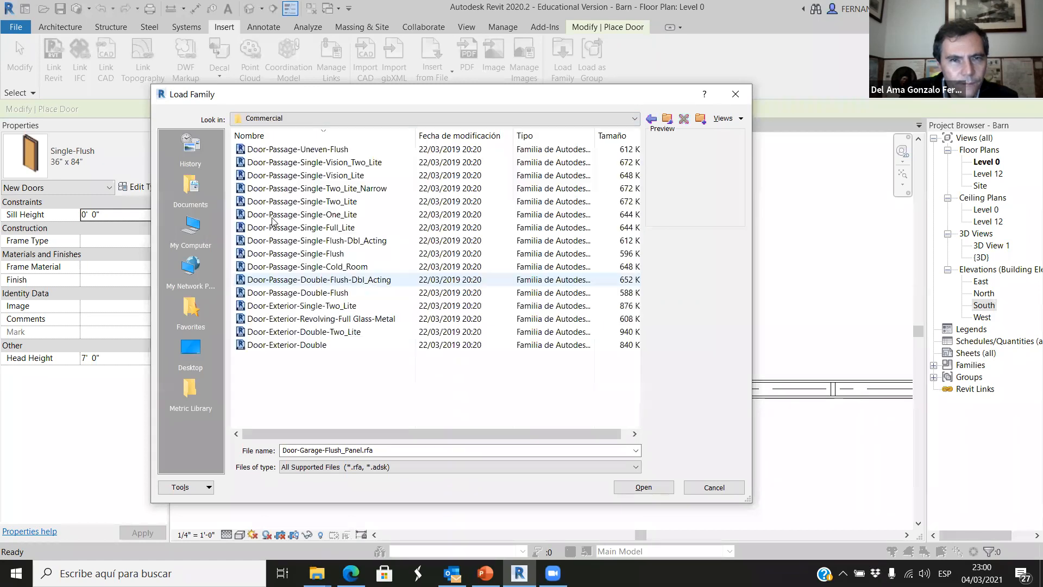
left_click(294, 151)
key("Down")
key("Down")
key("Down")
key("Down")
key("Down")
key("Down")
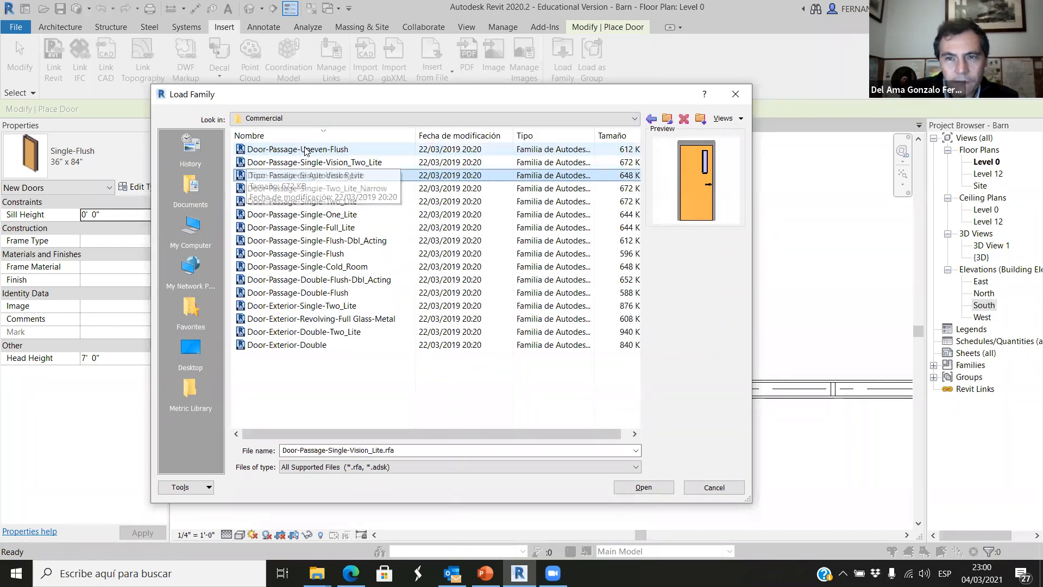
key("Down")
key("Down")
key("Down")
key("Down")
key("Down")
key("Down")
key("Down")
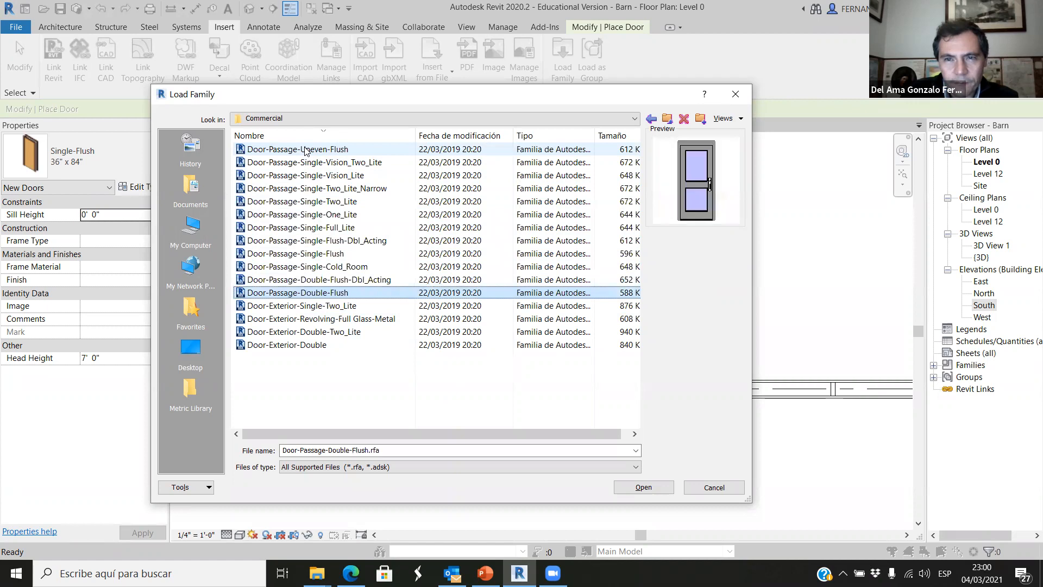
key("Up")
key("Up")
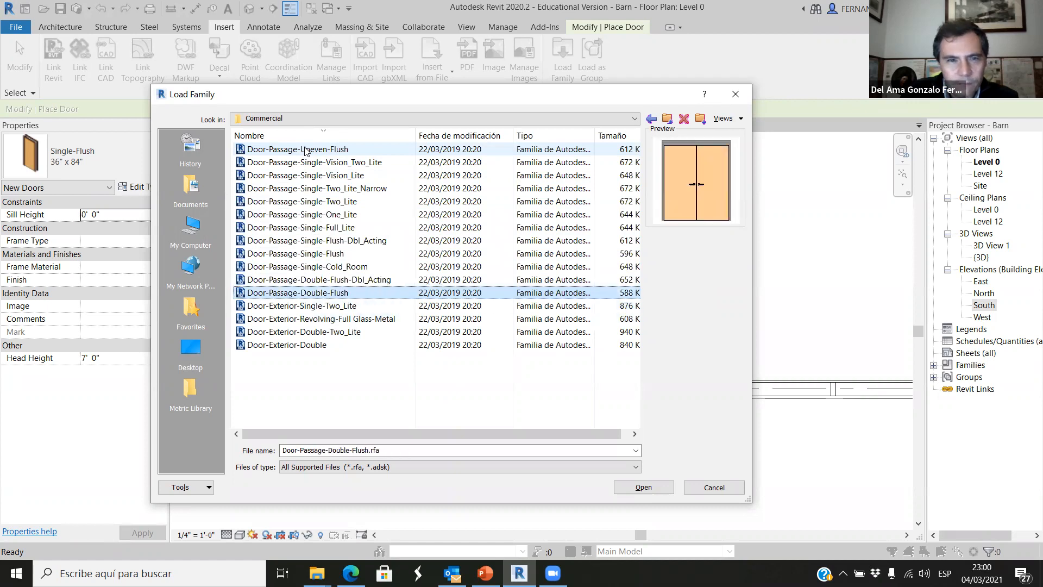
key("Down")
key("Down")
key("Down")
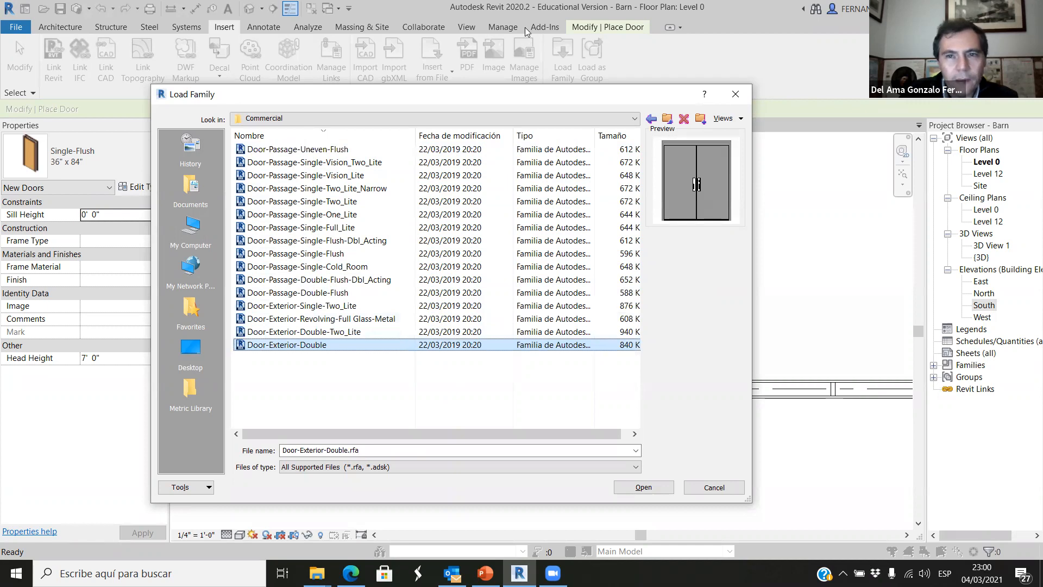
Return to the main Doors folder and load the Door-Double-Flush_Panel family in the 72" x 84" type.
left_click(667, 119)
left_click(314, 293)
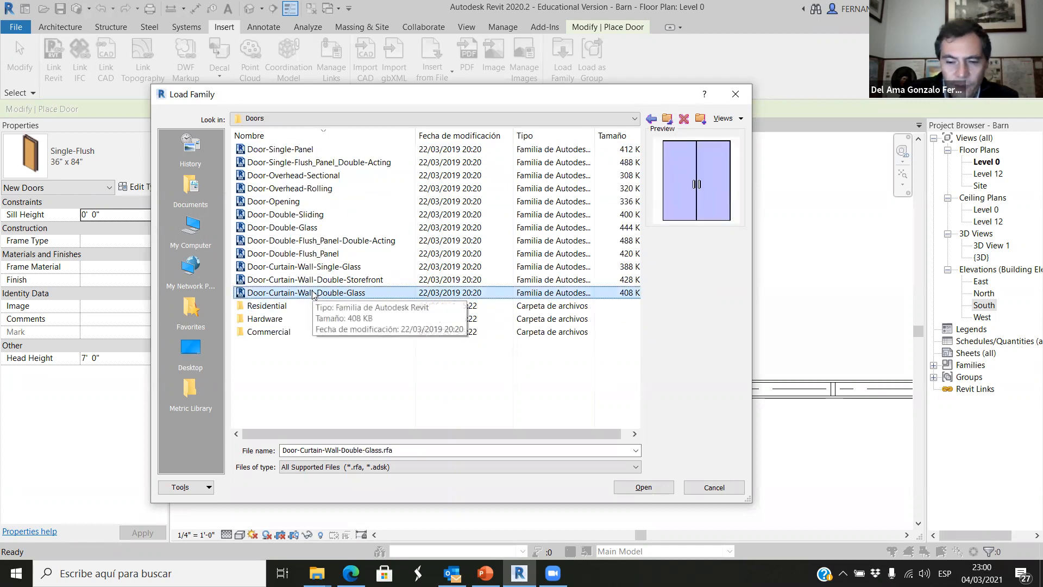
key("Up")
key("Up")
key("Up")
key("Up")
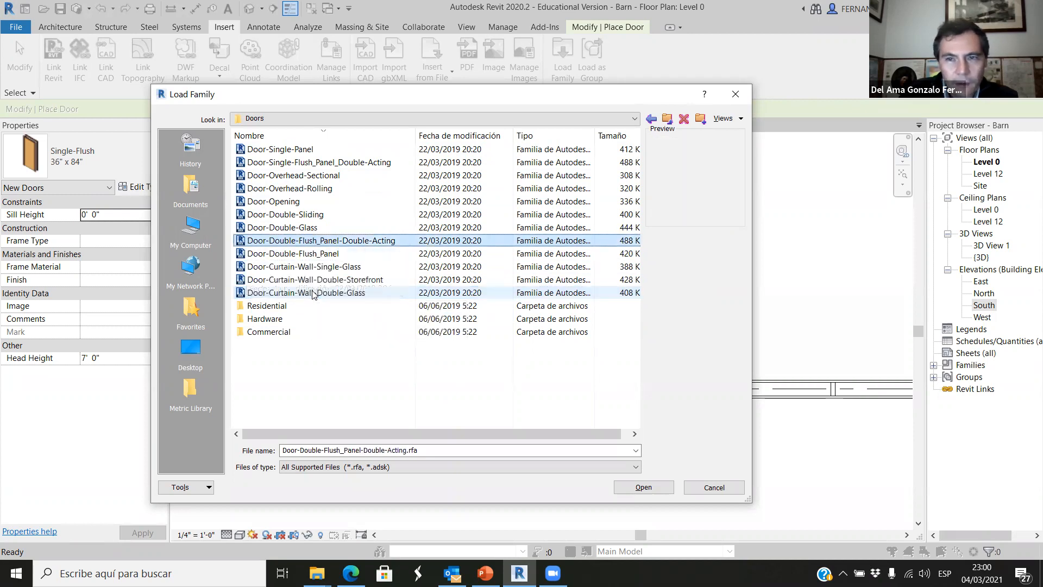
key("Down")
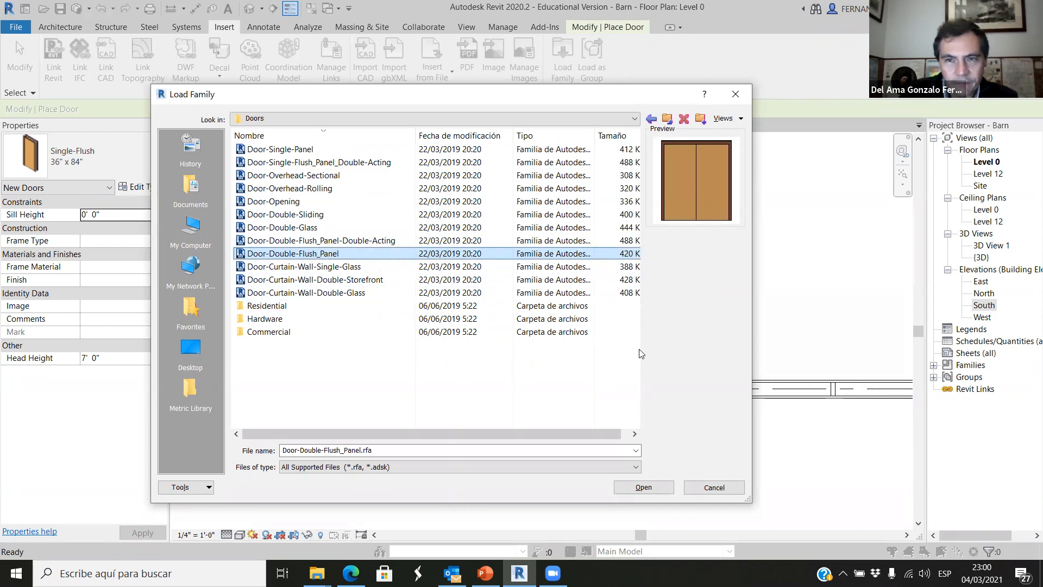
left_click(649, 487)
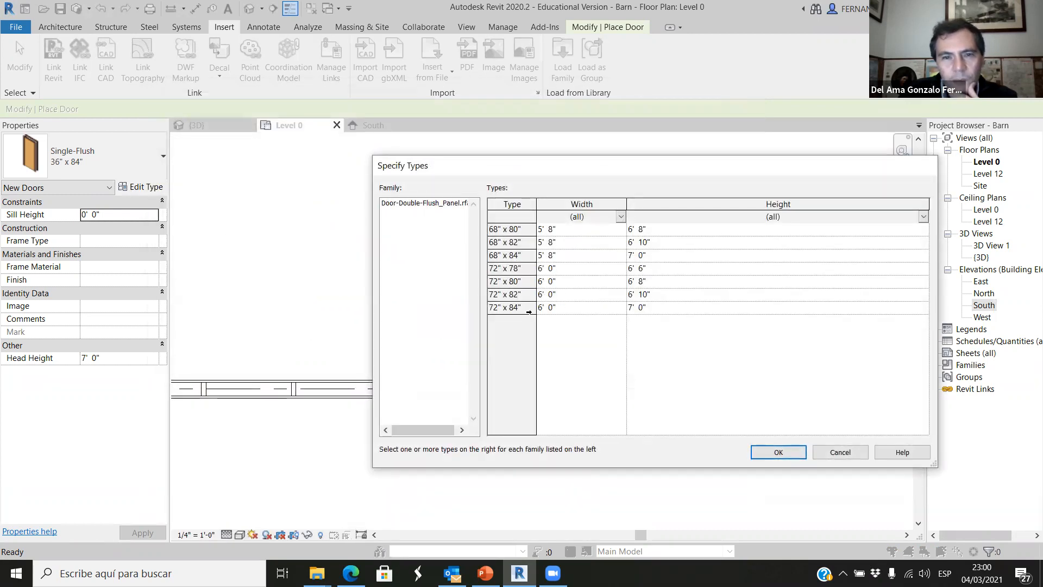
left_click(509, 308)
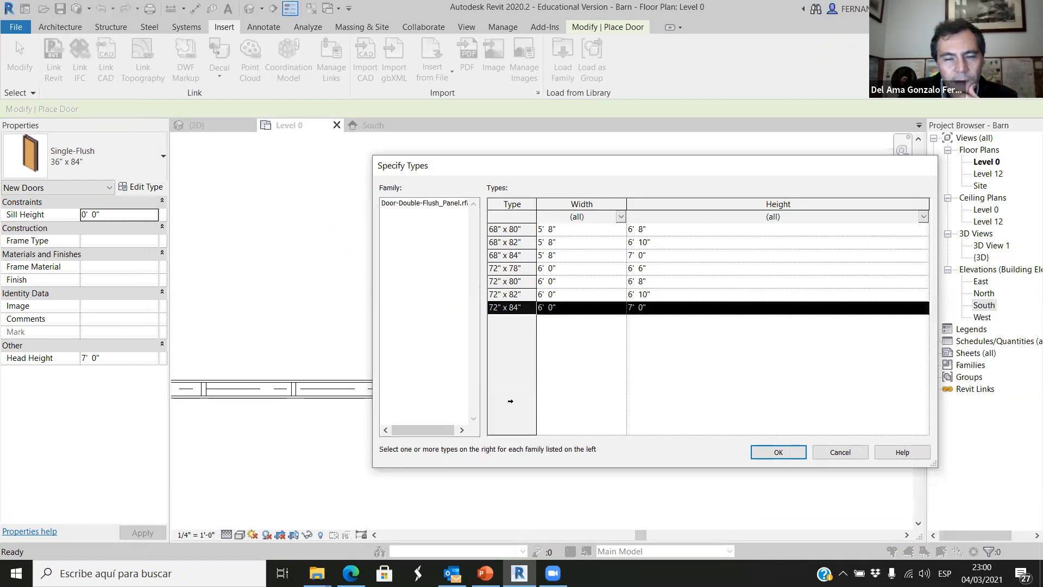
left_click(778, 452)
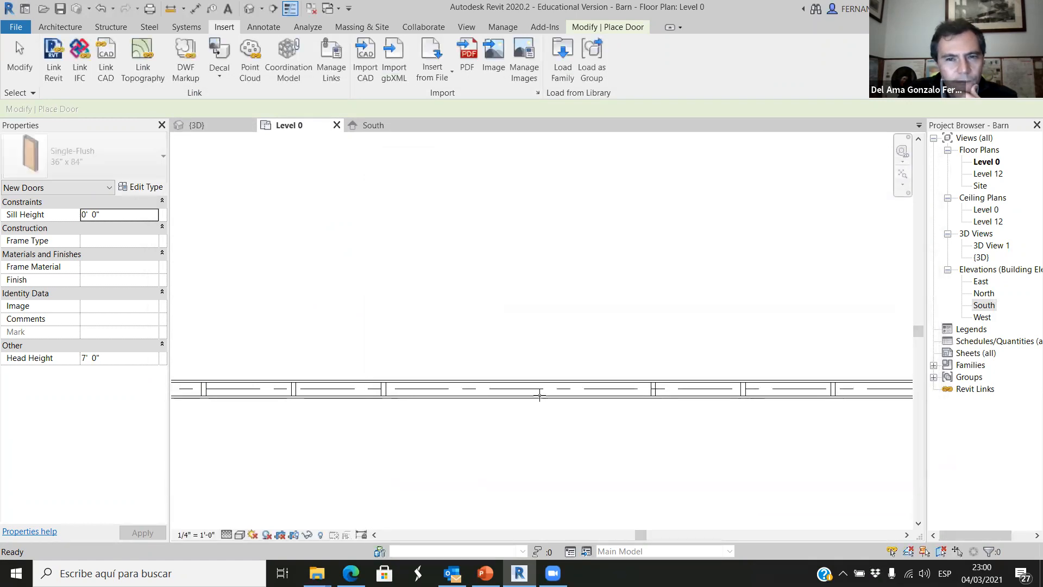
Place a 72" x 84" Door-Double-Flush_Panel near the middle of the porch end wall, between the studs.
scroll(545, 337, "down", 5)
scroll(545, 370, "up", 1)
scroll(546, 371, "up", 1)
scroll(527, 342, "up", 2)
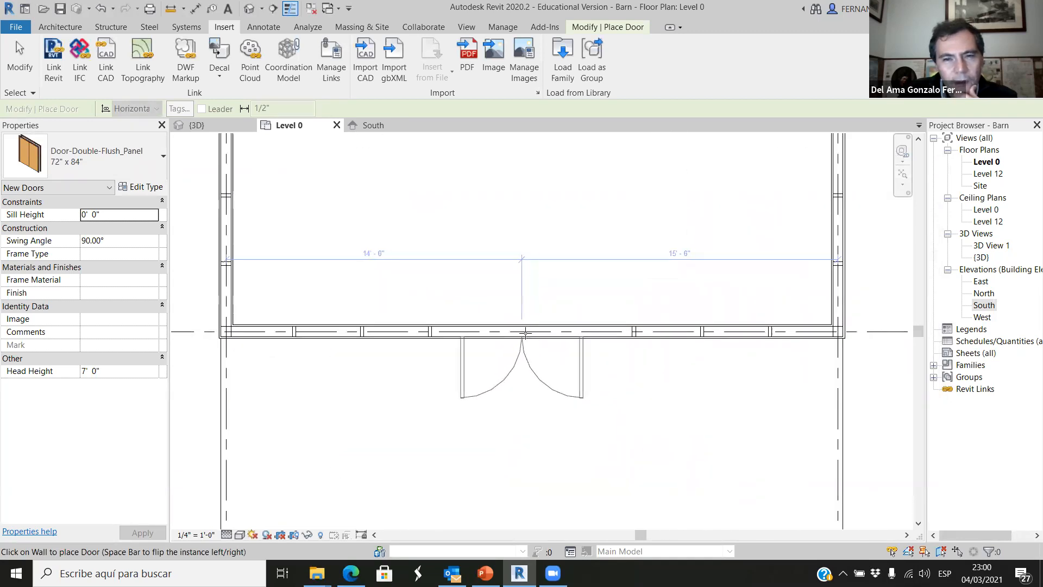
scroll(530, 333, "up", 1)
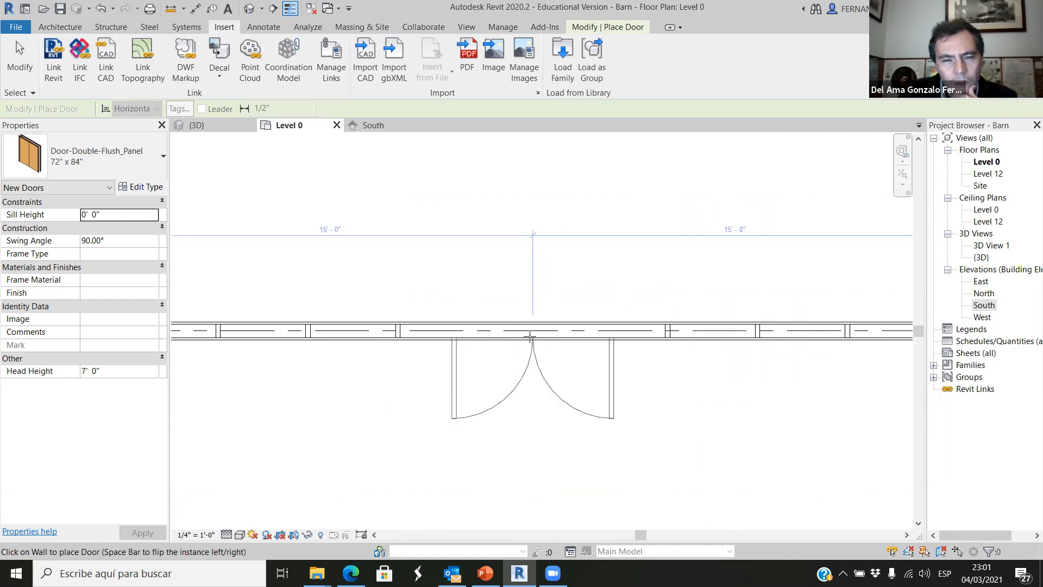
left_click(525, 335)
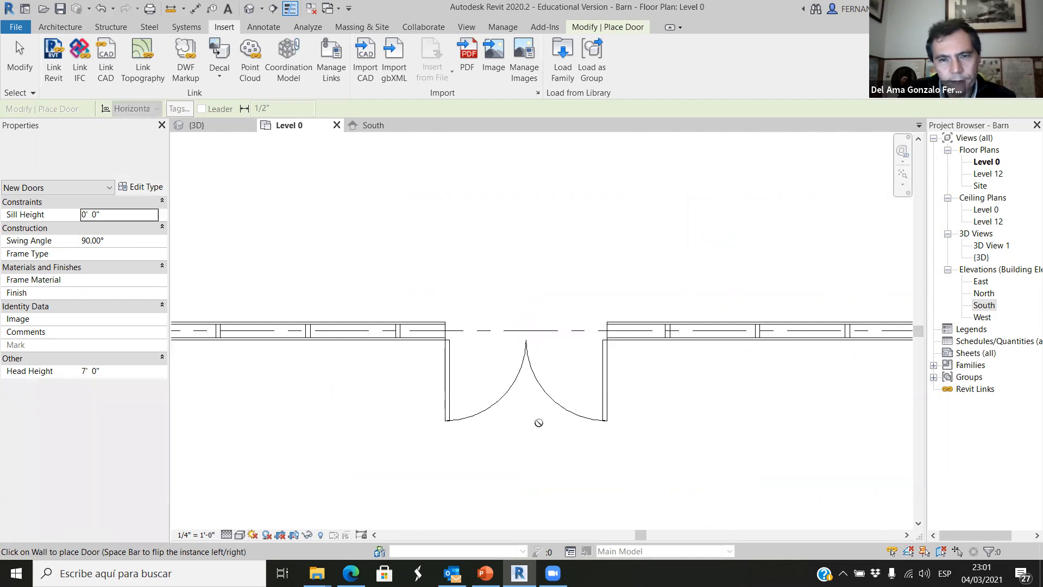
key("Escape")
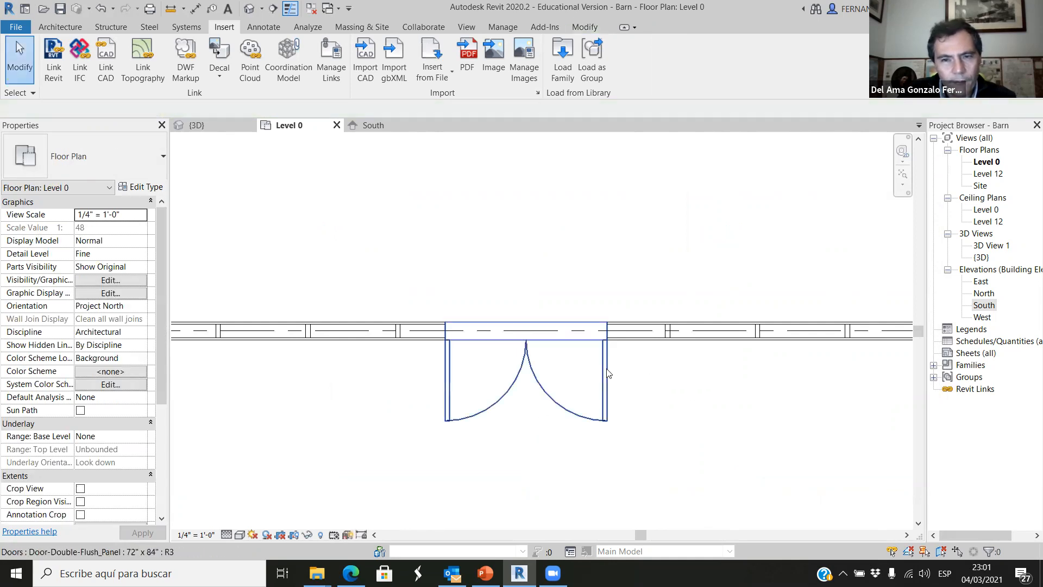
Delete the double door just placed in the porch end wall.
left_click(605, 374)
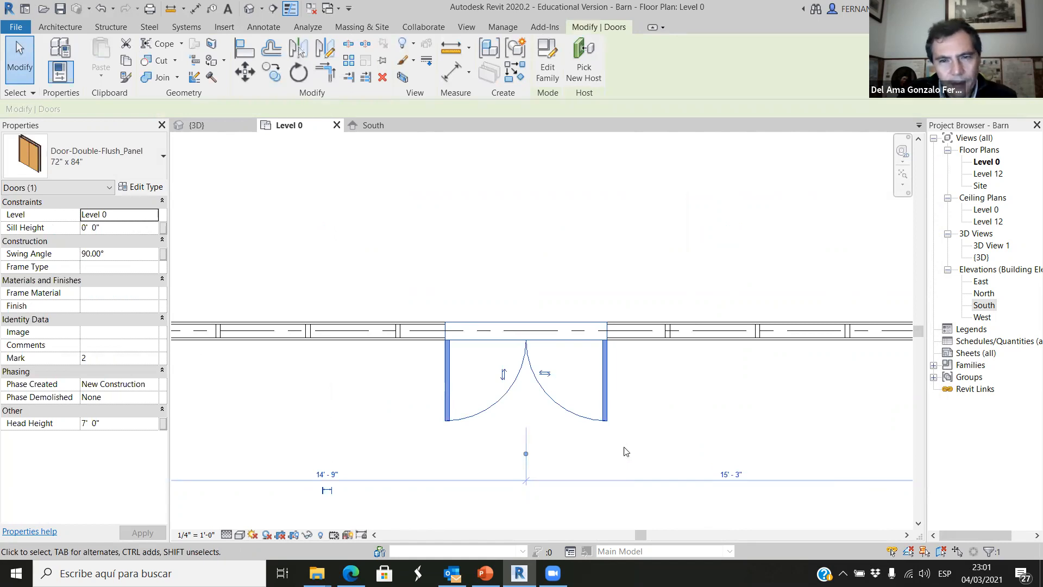
key("Delete")
left_click(606, 339)
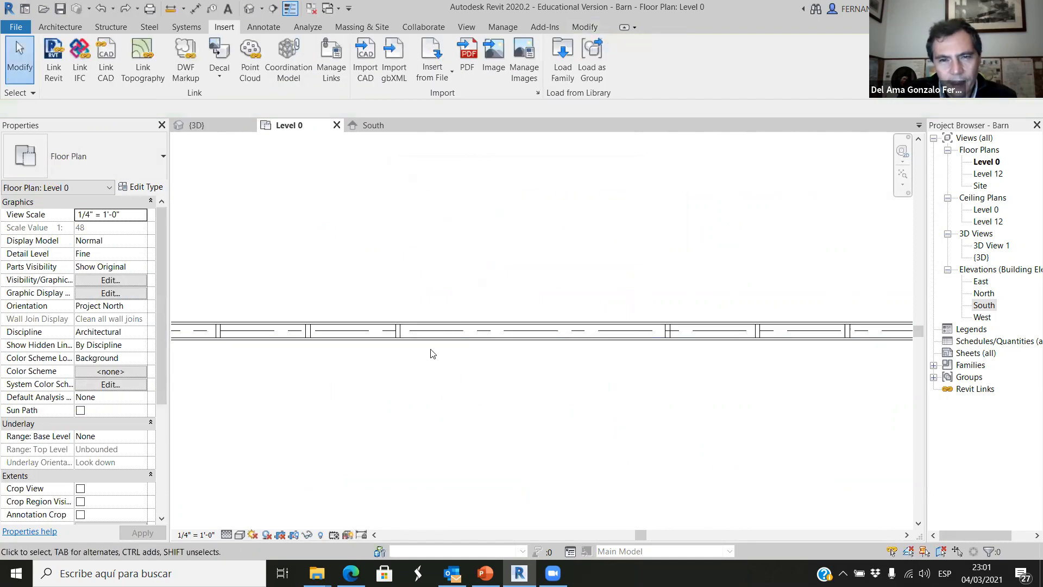
Copy the corner timber 6x6" column onto the stud on the right of the door opening, aligning opening-side faces, and remove the overlapped stud.
scroll(501, 409, "down", 2)
scroll(434, 348, "up", 4)
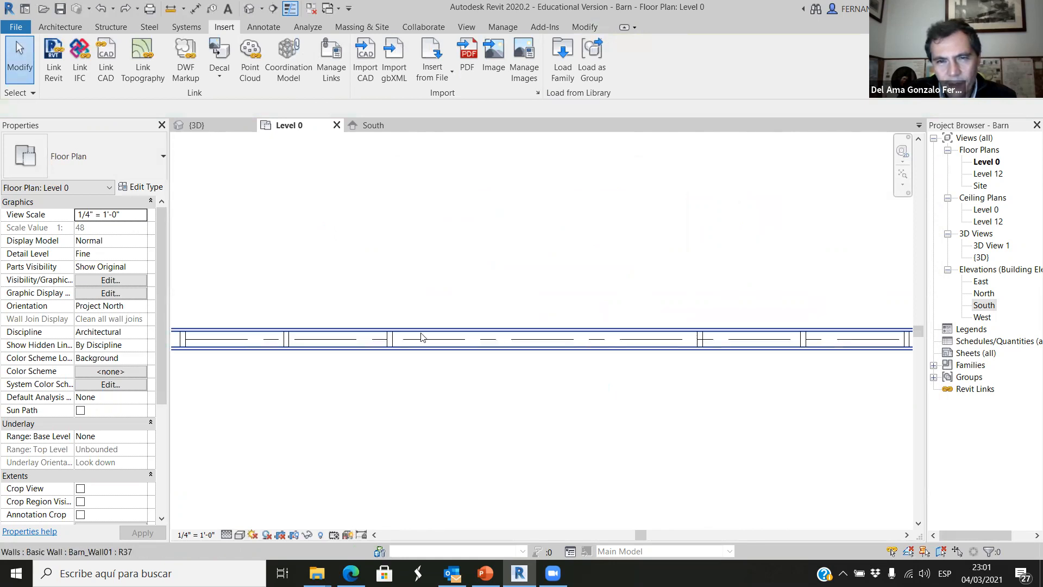
scroll(543, 361, "down", 3)
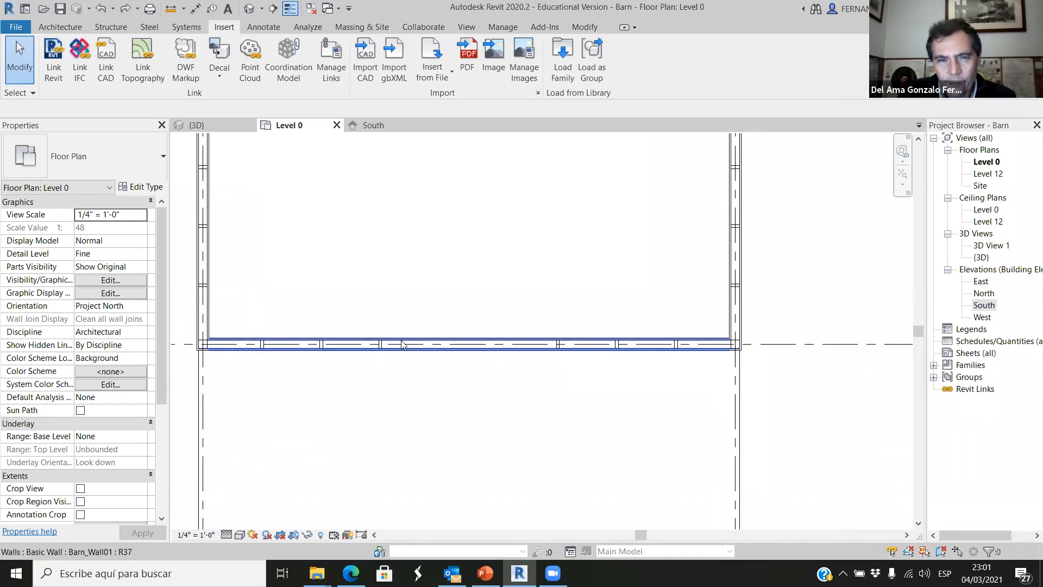
scroll(712, 353, "up", 3)
scroll(571, 352, "down", 2)
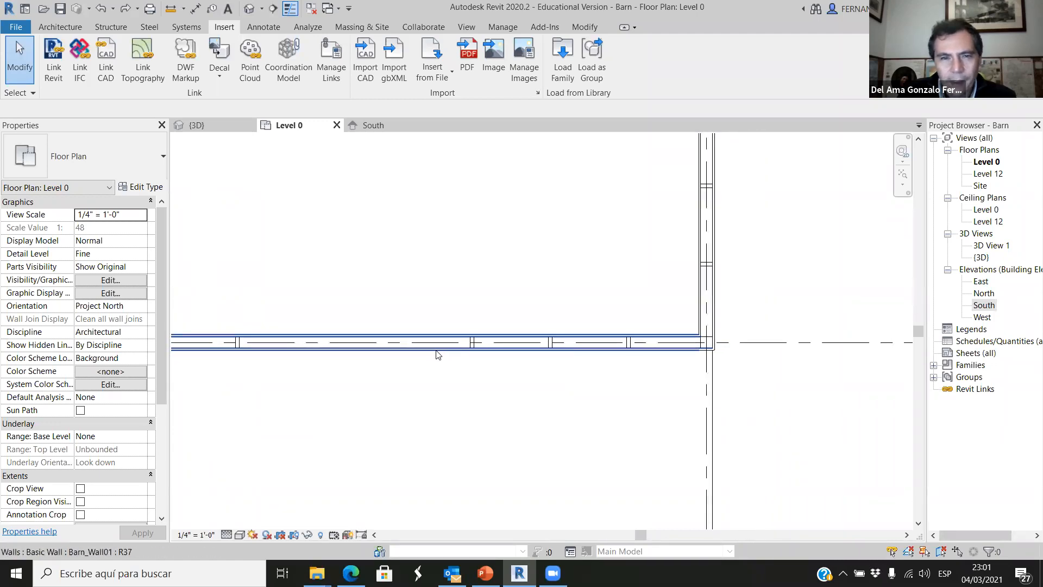
scroll(716, 349, "up", 1)
scroll(687, 336, "up", 3)
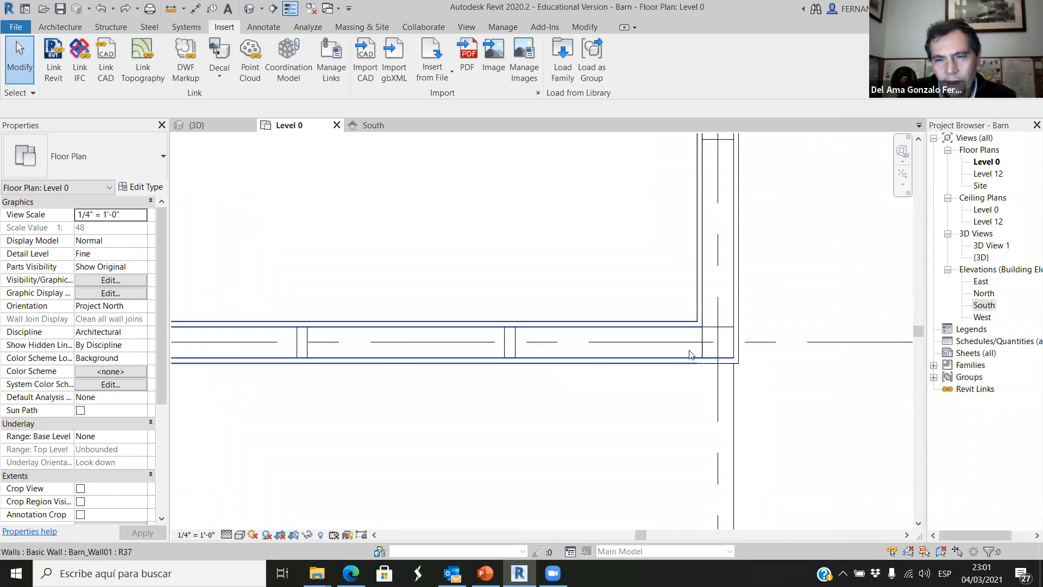
left_click(733, 340)
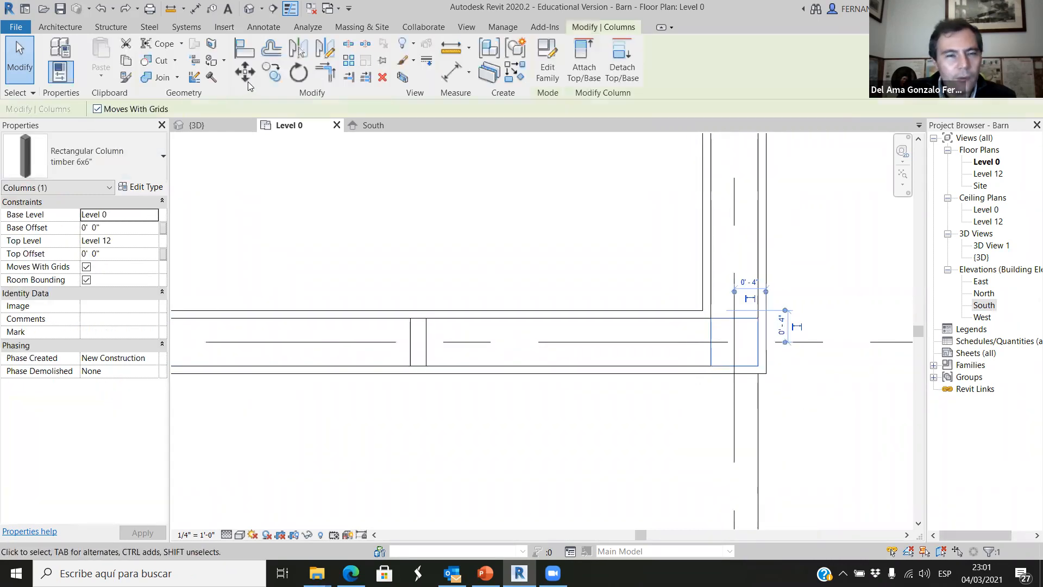
left_click(272, 73)
left_click(712, 343)
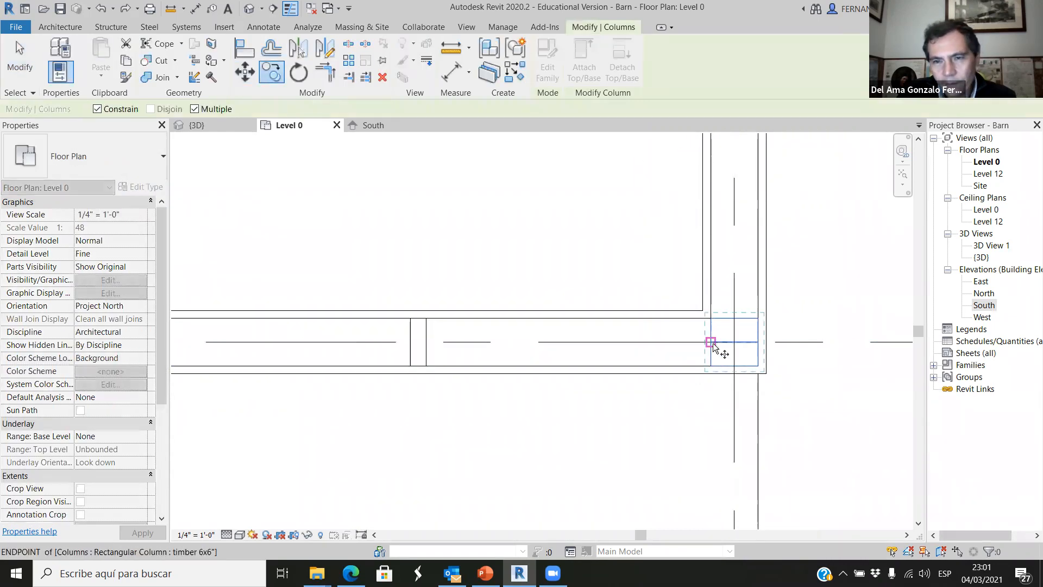
scroll(752, 344, "down", 4)
scroll(490, 342, "up", 4)
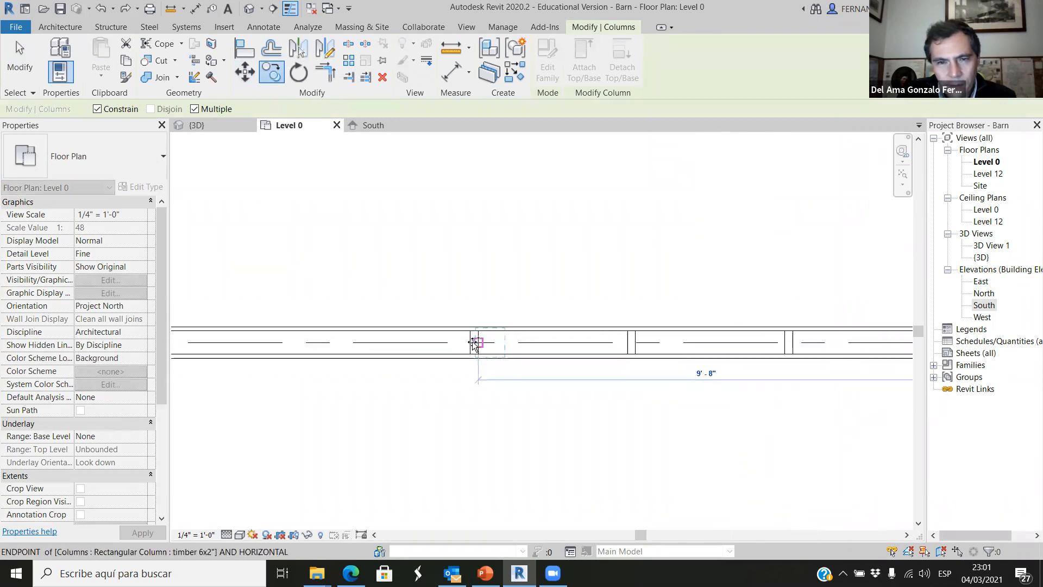
left_click(473, 346)
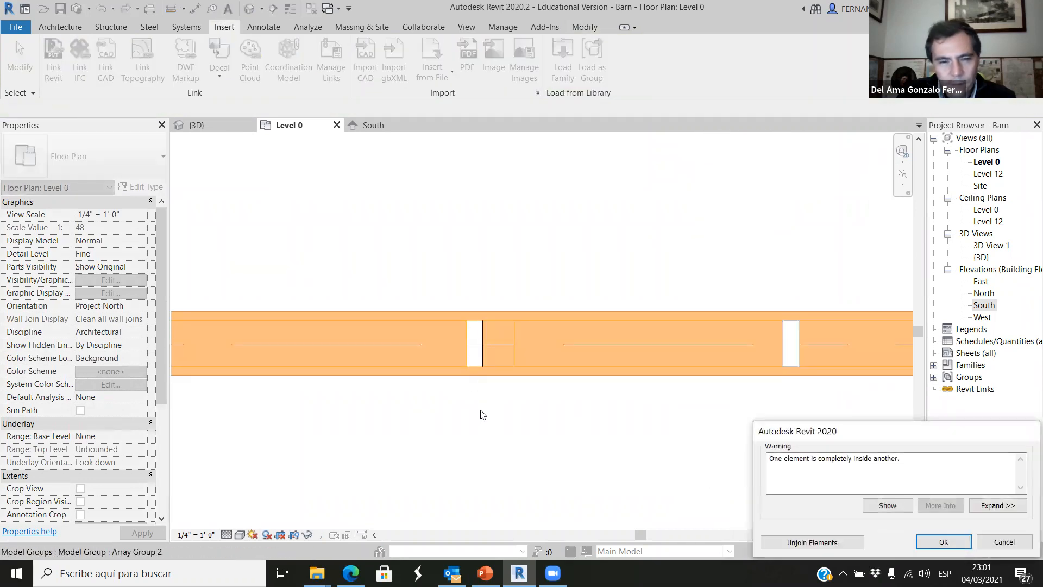
left_click_drag(399, 455, 495, 281)
key("Delete")
Copy the new 6x6" column onto the stud on the left of the opening, unjoin the overlapping elements and delete that stud.
scroll(607, 373, "down", 5)
scroll(590, 401, "down", 1)
scroll(512, 424, "up", 3)
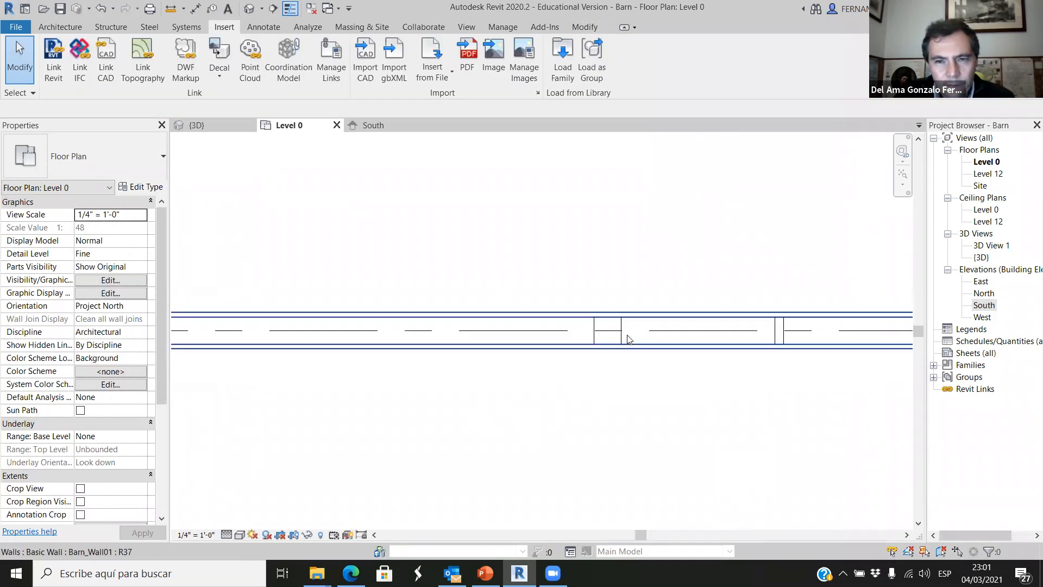
left_click(611, 333)
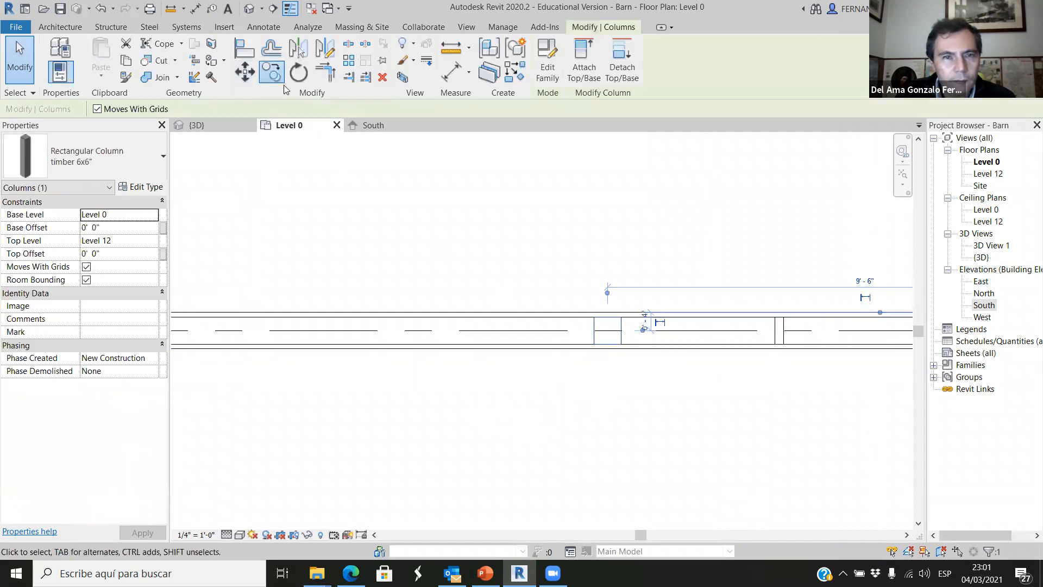
left_click(271, 73)
left_click(623, 331)
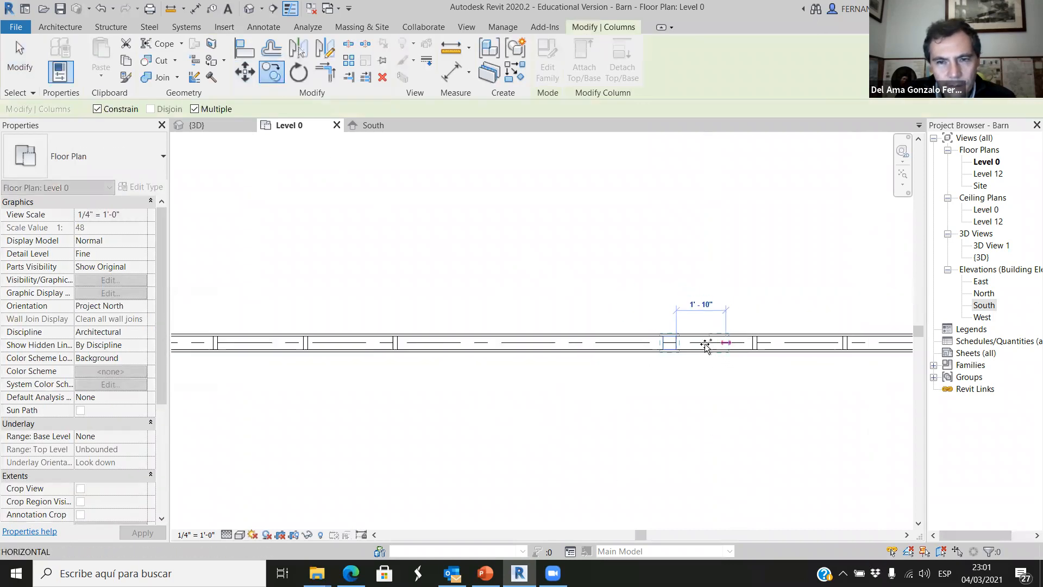
scroll(477, 347, "up", 4)
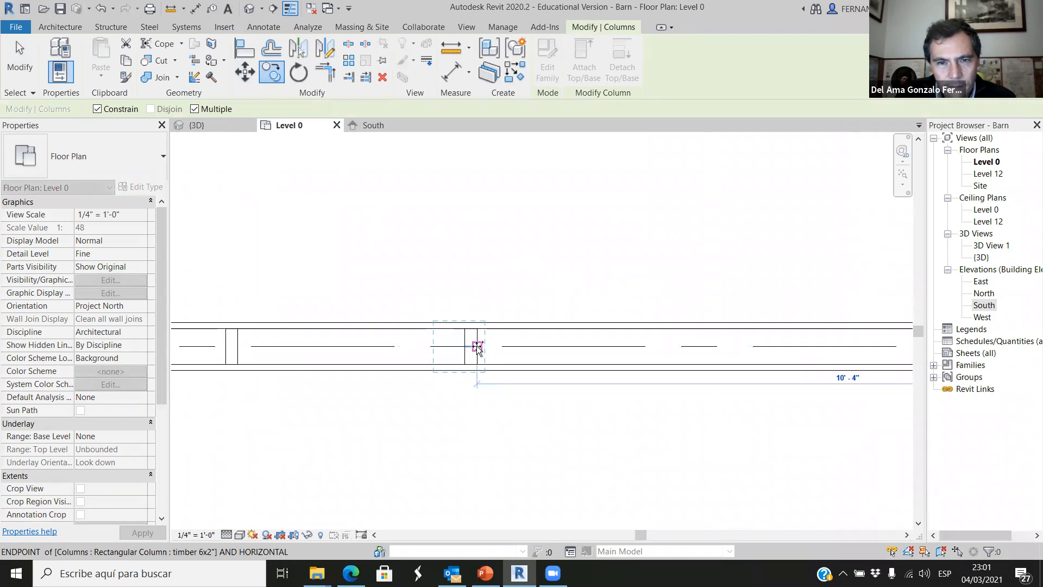
left_click(477, 346)
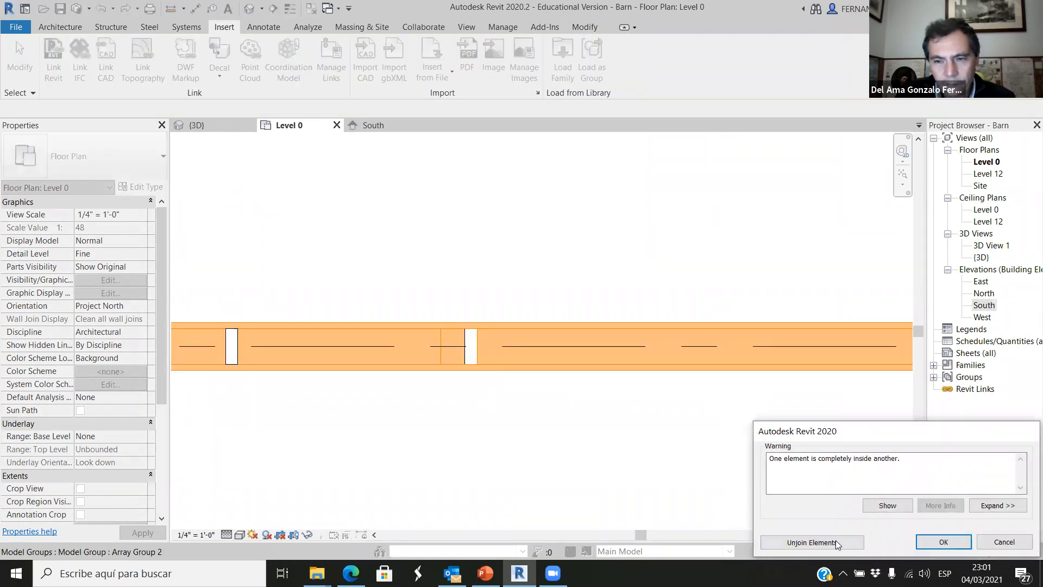
left_click(811, 542)
left_click_drag(461, 395, 497, 277)
key("Delete")
Inspect the two 6x6" columns on either side of the door opening.
scroll(519, 409, "down", 2)
scroll(512, 427, "down", 2)
scroll(690, 434, "up", 1)
left_click(765, 384)
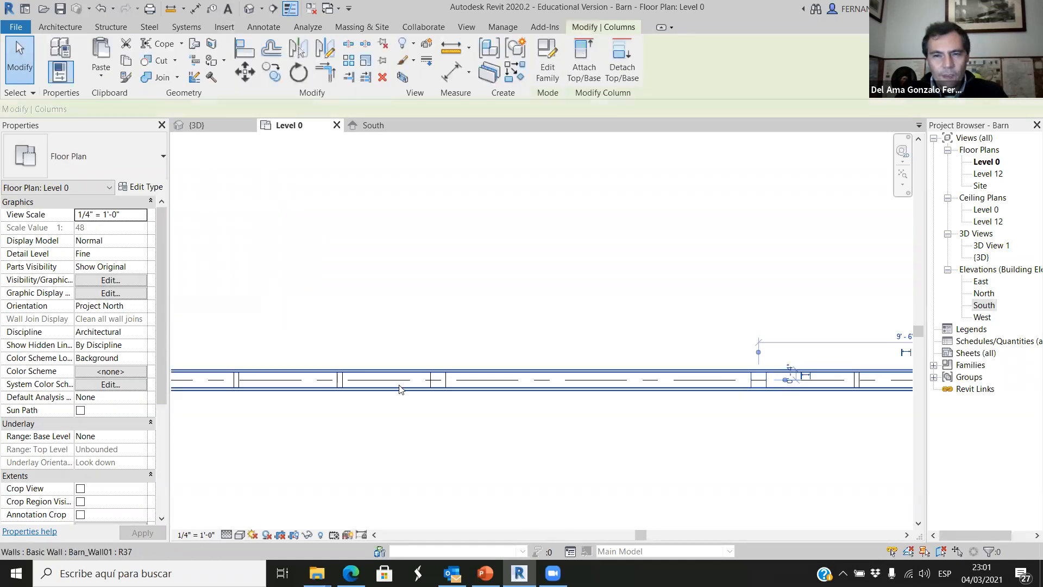
left_click(440, 383)
scroll(793, 429, "up", 2)
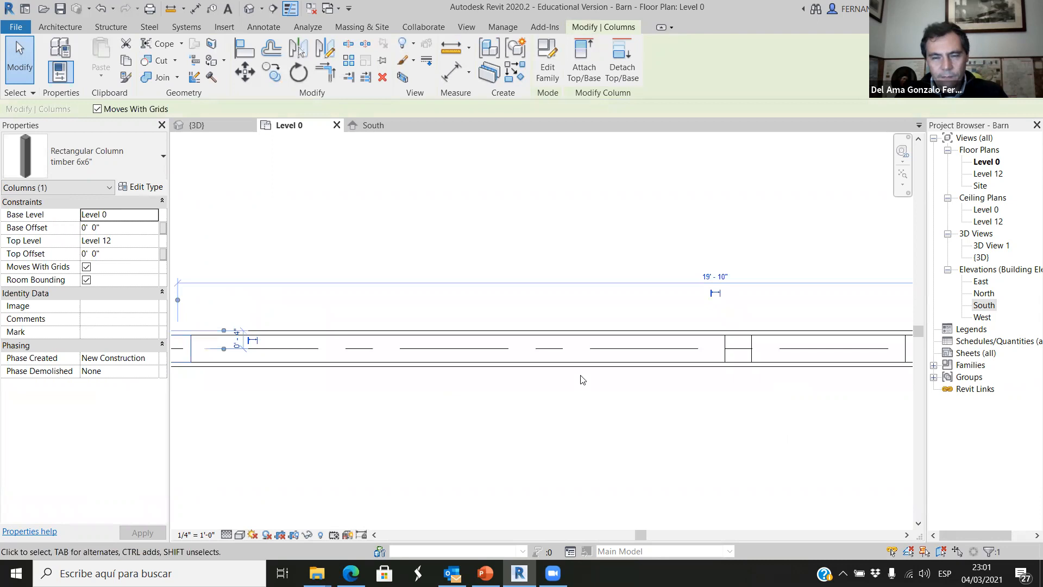
left_click(366, 403)
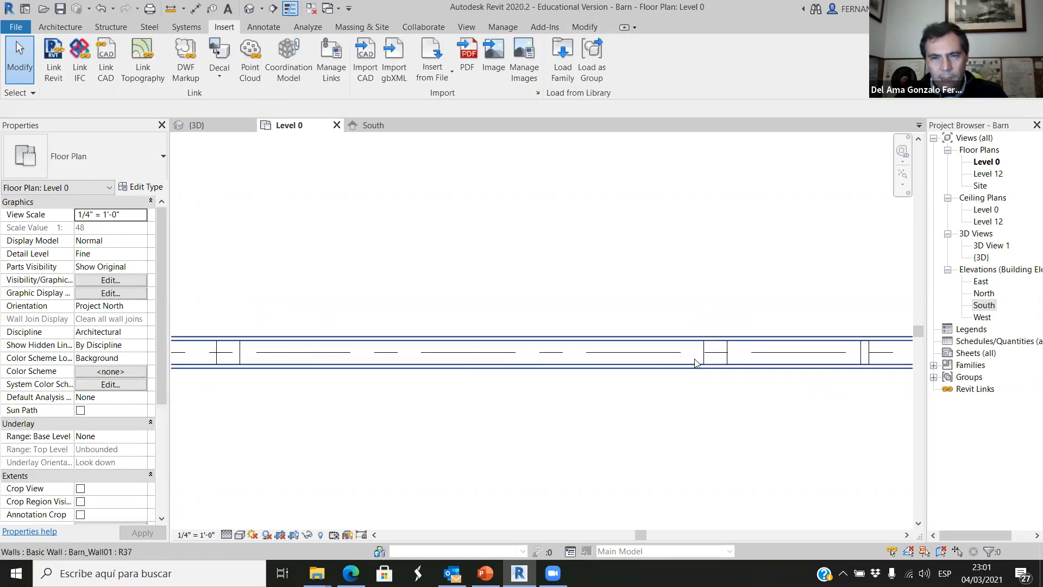
scroll(733, 380, "down", 2)
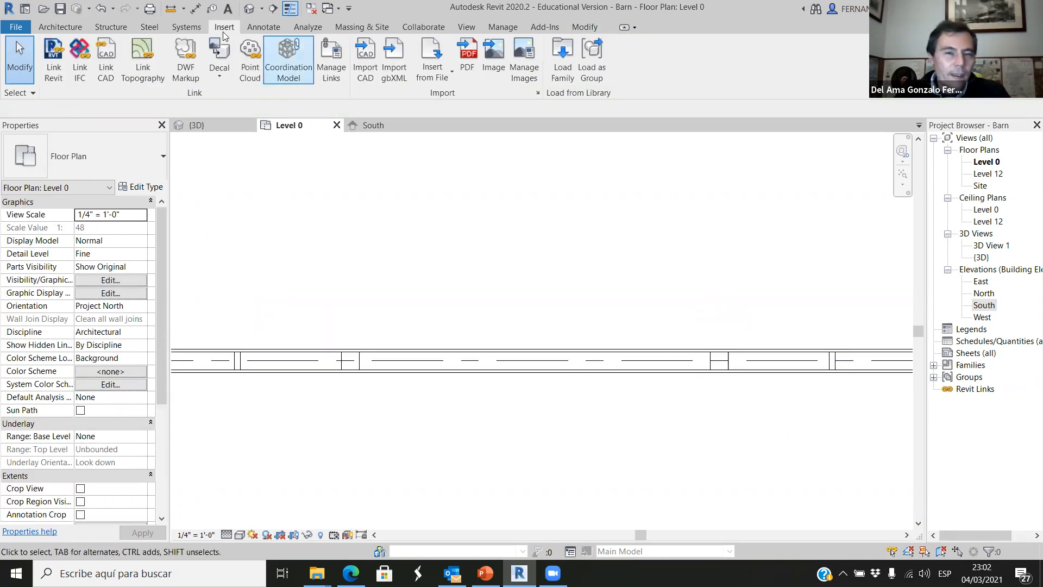
Add an aligned dimension between the facing sides of the two 6x6" columns, placed below the wall.
left_click(266, 28)
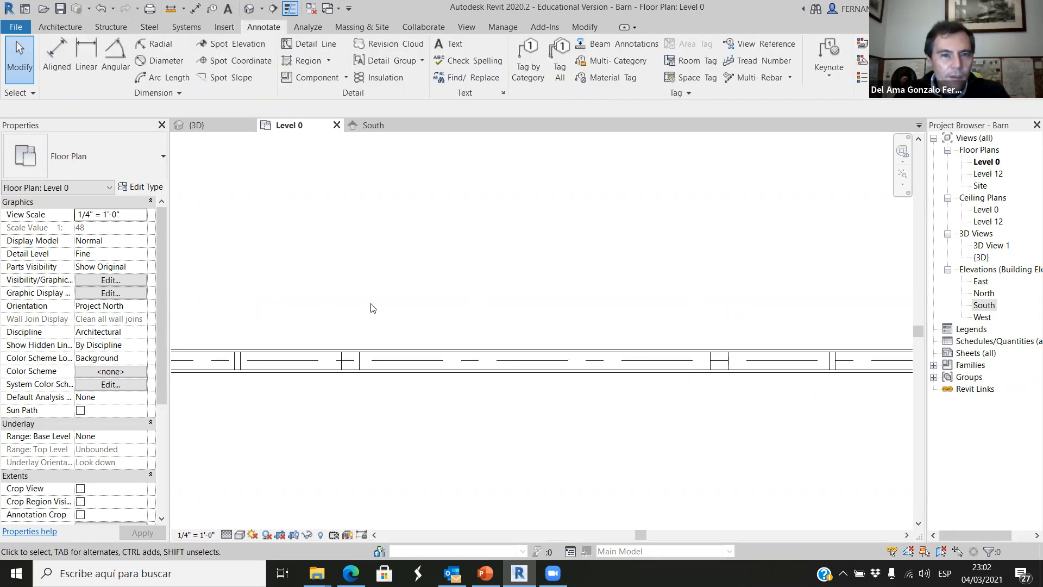
left_click(87, 72)
scroll(347, 361, "up", 2)
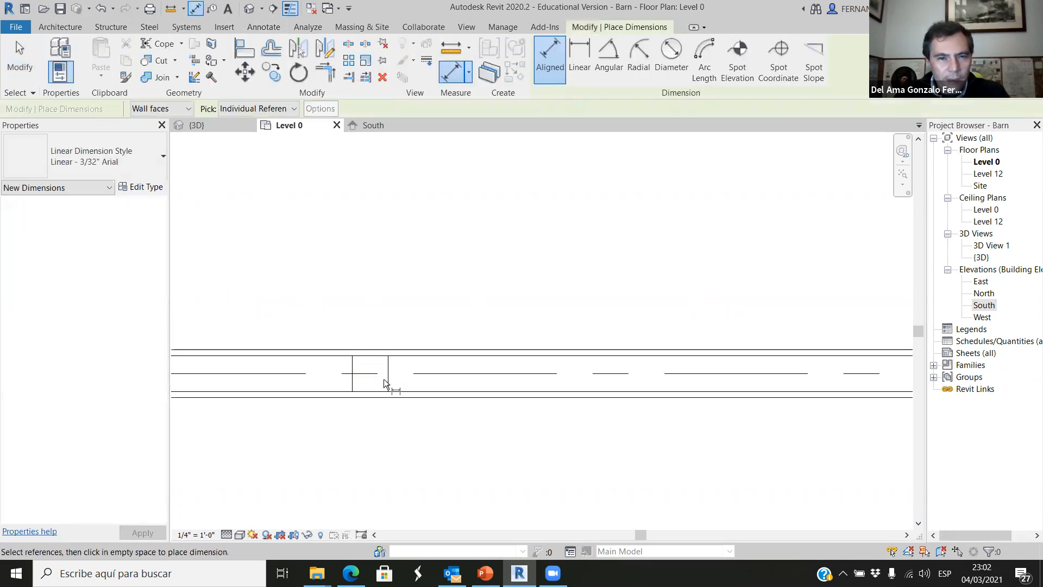
left_click(389, 386)
scroll(424, 394, "down", 2)
scroll(686, 397, "up", 2)
left_click(720, 366)
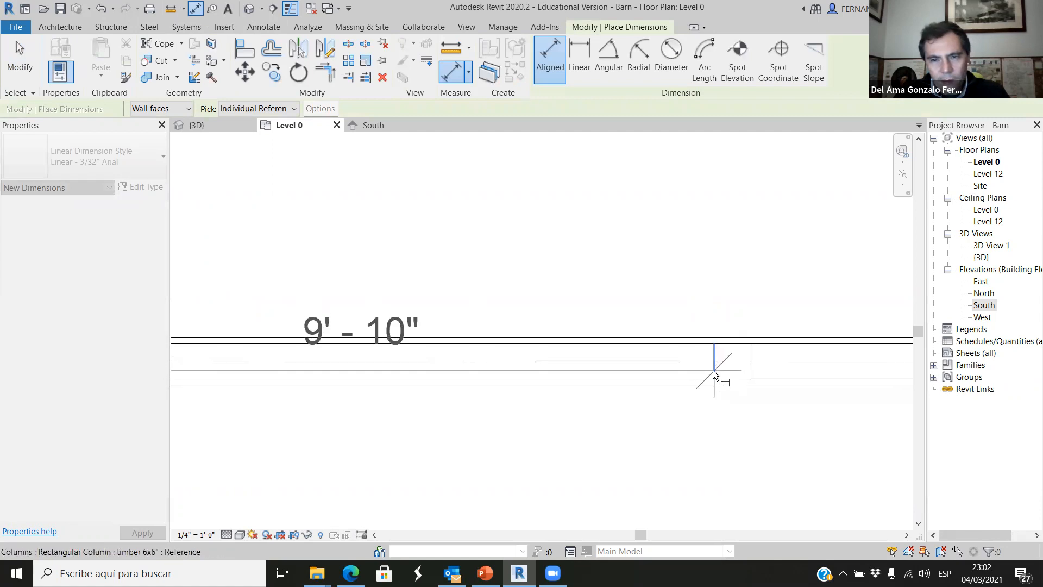
scroll(706, 391, "down", 2)
left_click(672, 441)
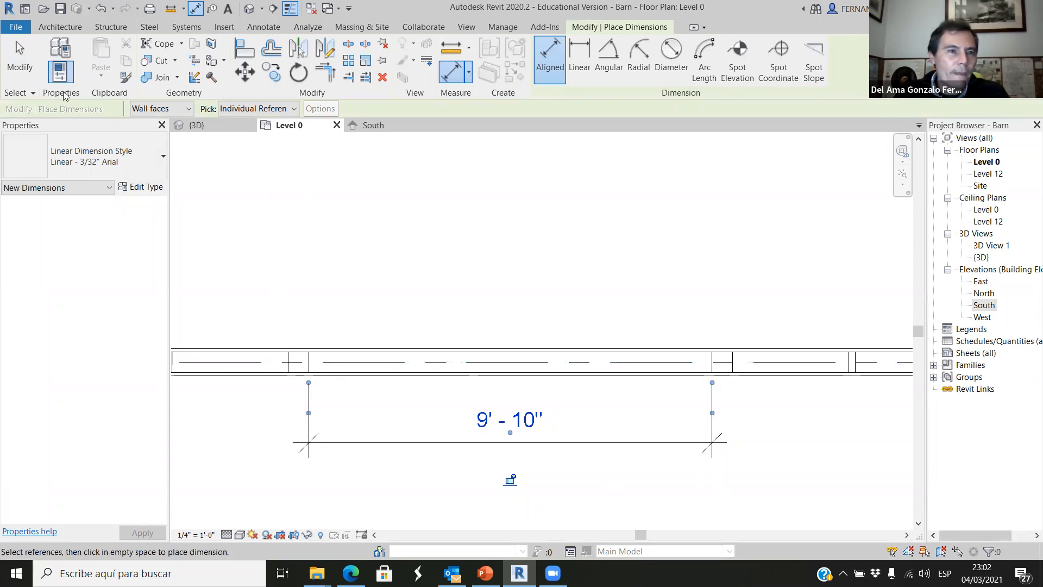
Start placing a Door-Double-Flush_Panel door and duplicate its 72" x 84" type.
left_click(64, 27)
left_click(83, 52)
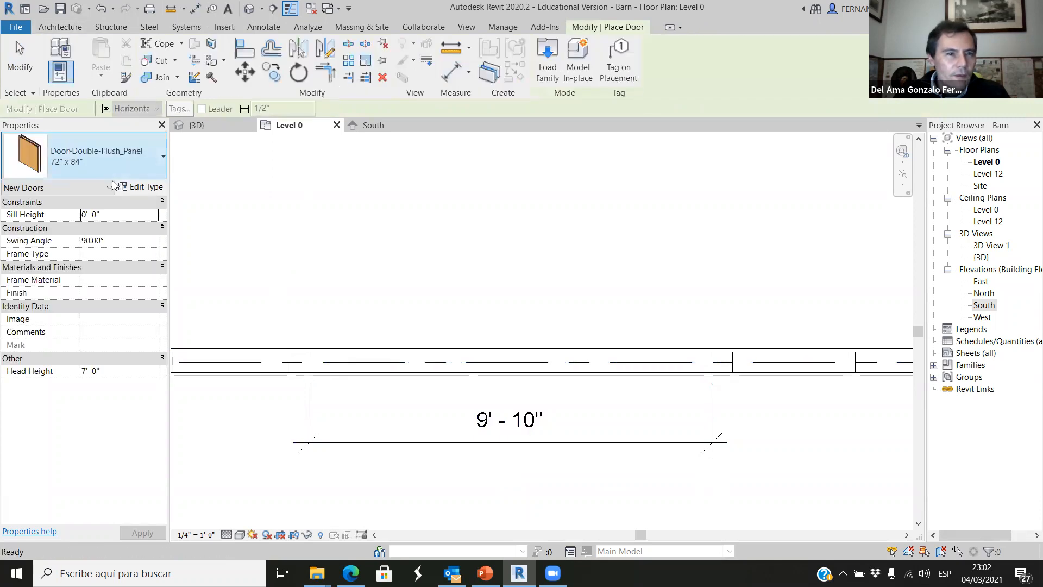
left_click(143, 187)
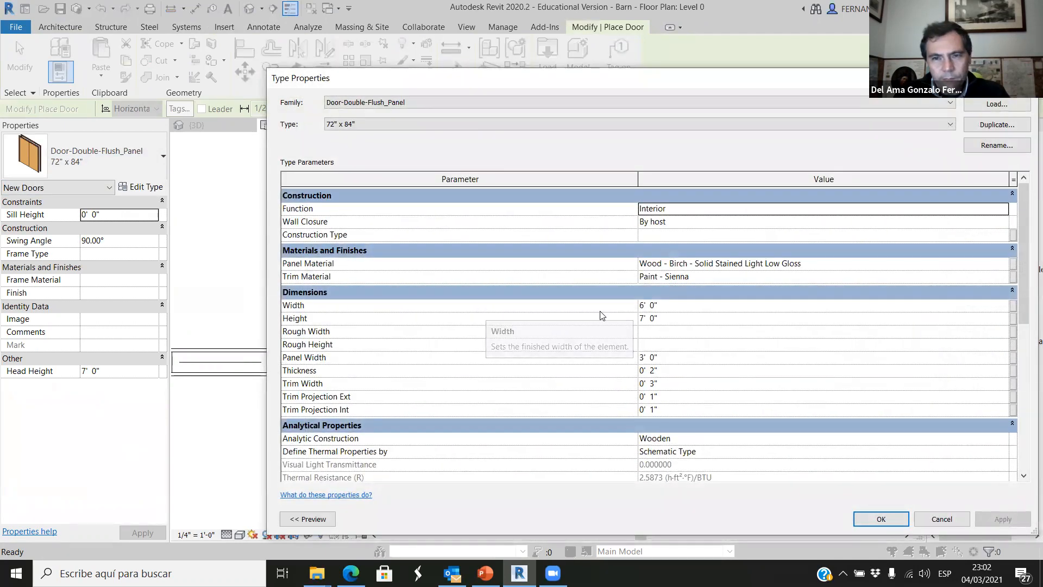
left_click(989, 125)
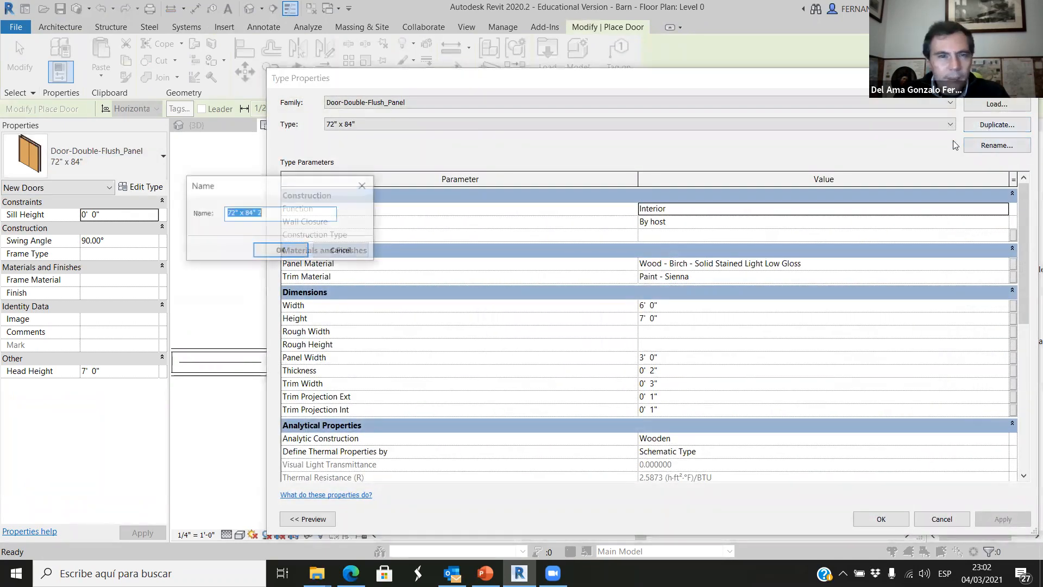
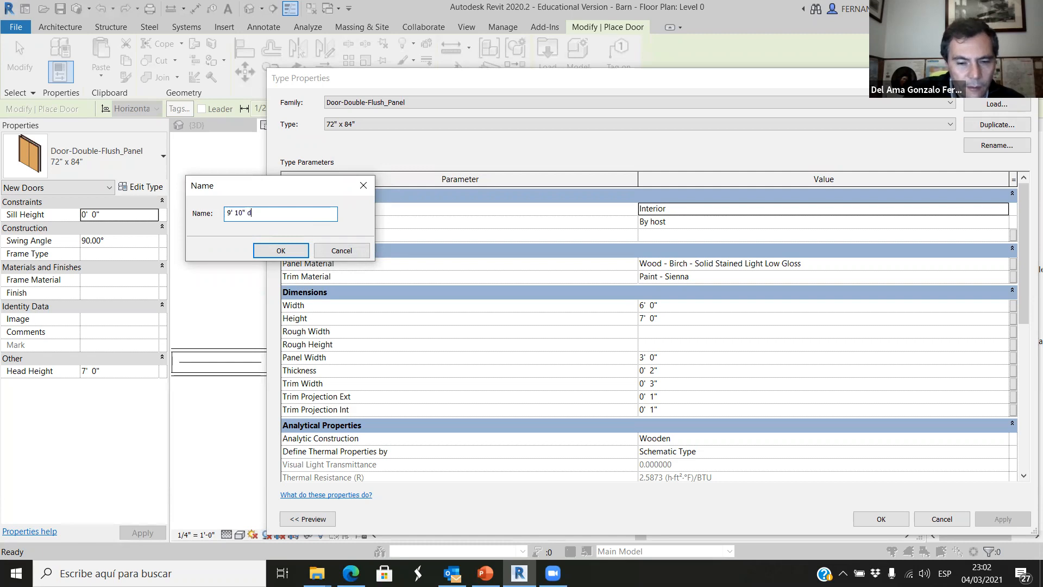
Name the duplicated double-flush door type 9' 10" door and set its width to 9' 10".
left_click(280, 252)
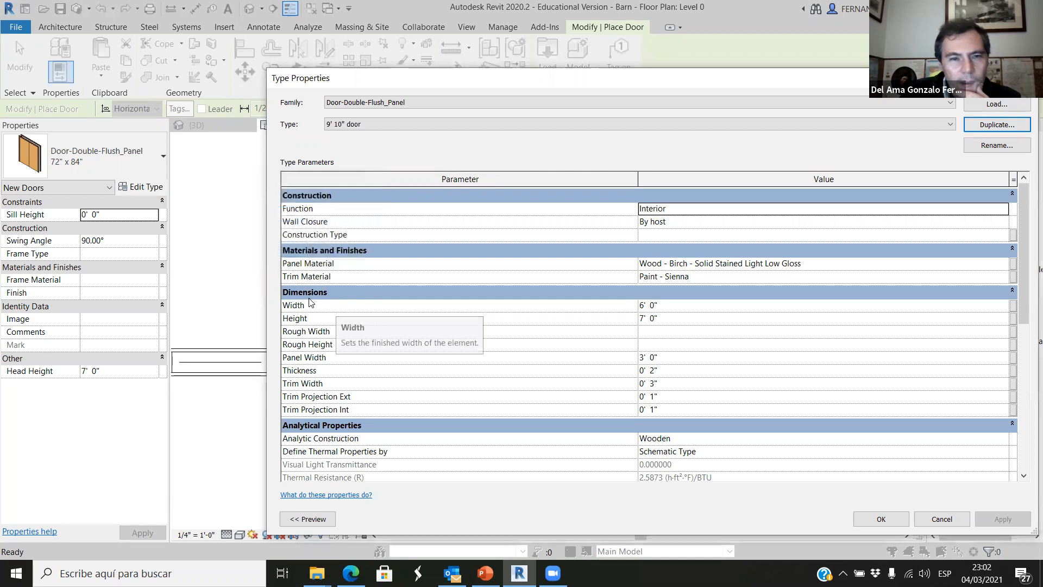
left_click(647, 306)
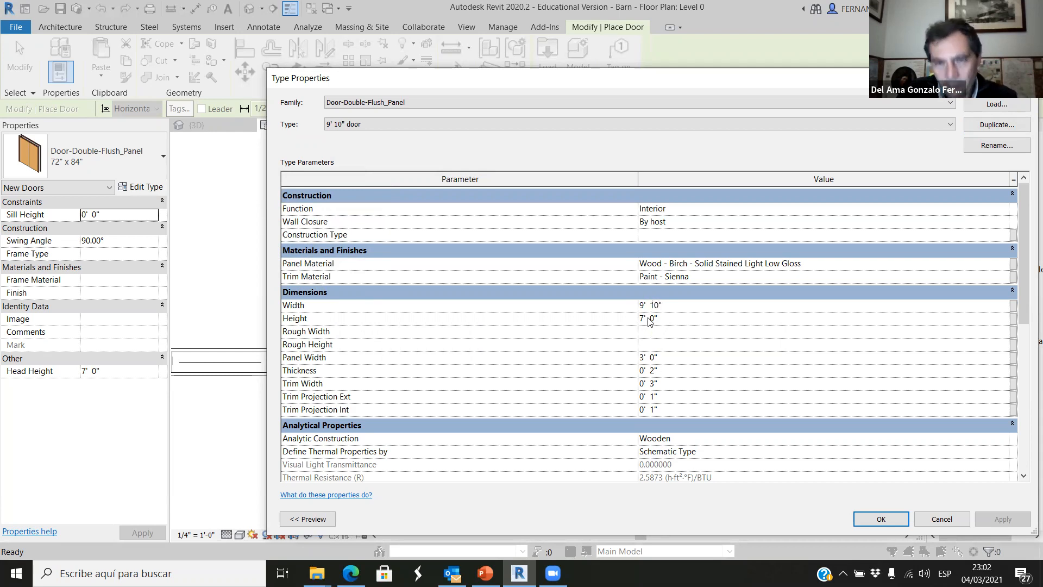
left_click(896, 520)
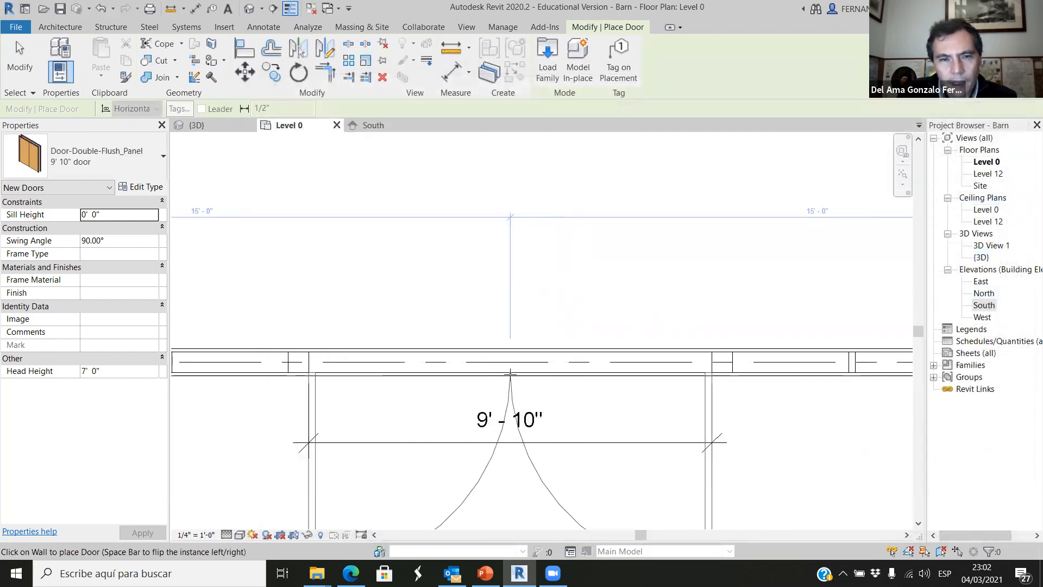
Place the 9' 10" double door in the wall opening on the Level 0 plan, centred 15' 0" from each side.
left_click(510, 374)
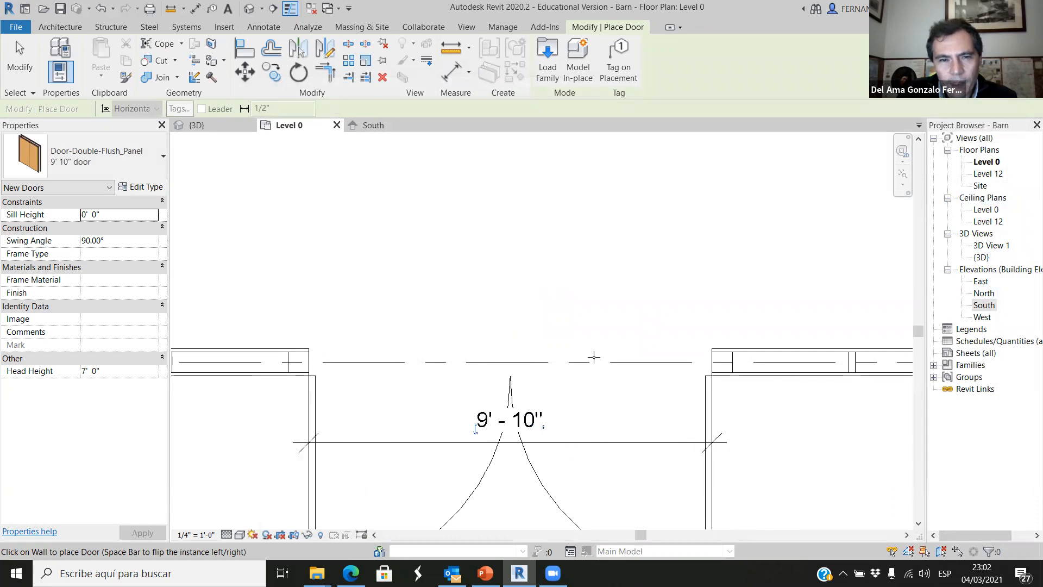
scroll(594, 356, "down", 3)
key("Escape")
scroll(699, 370, "down", 2)
Examine the new double door and the surrounding wall framing in the 3D view from several angles.
left_click(213, 125)
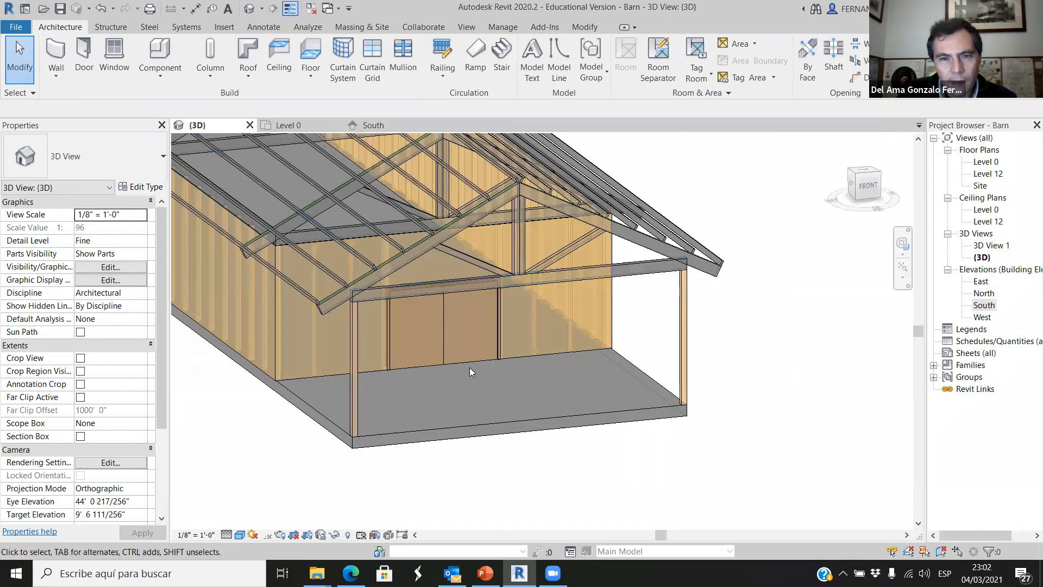
middle_click(467, 488)
middle_click(467, 489)
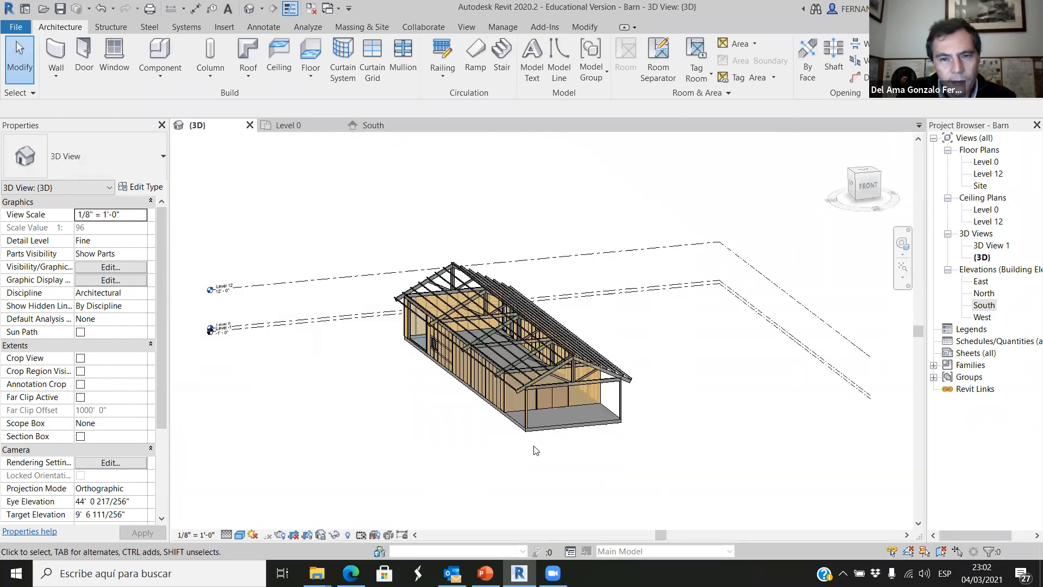
scroll(548, 437, "up", 4)
middle_click_drag(614, 389, 597, 386, "shift")
scroll(574, 373, "up", 8)
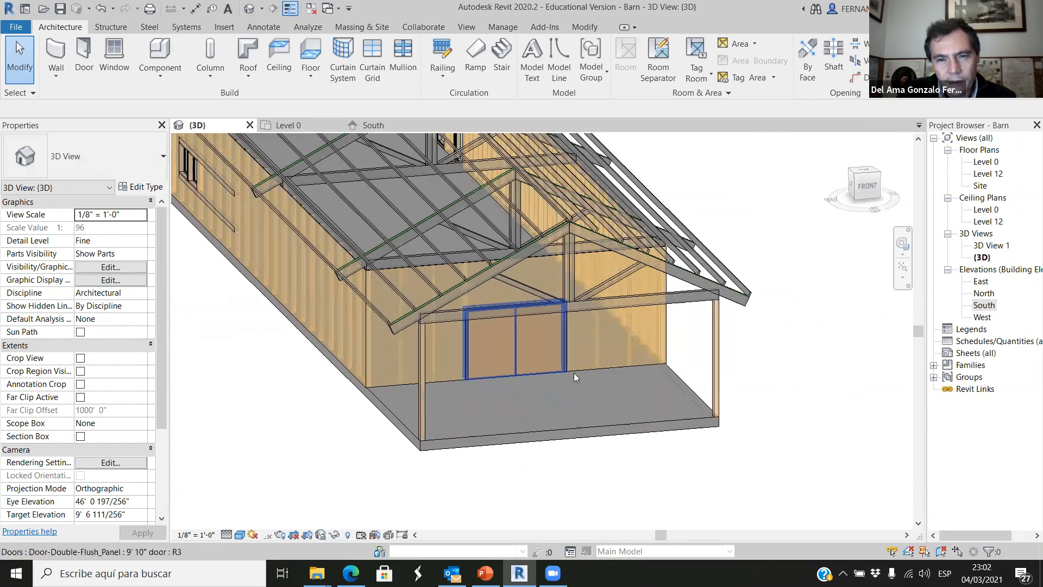
left_click(551, 344)
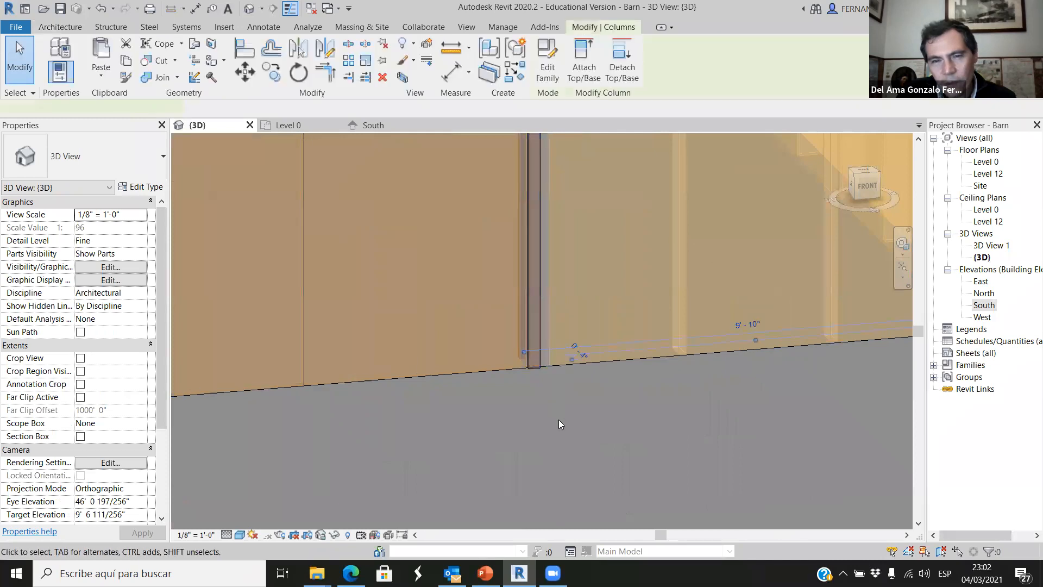
scroll(592, 382, "down", 3)
scroll(600, 381, "down", 4)
left_click(602, 464)
middle_click_drag(587, 485, 579, 359, "shift")
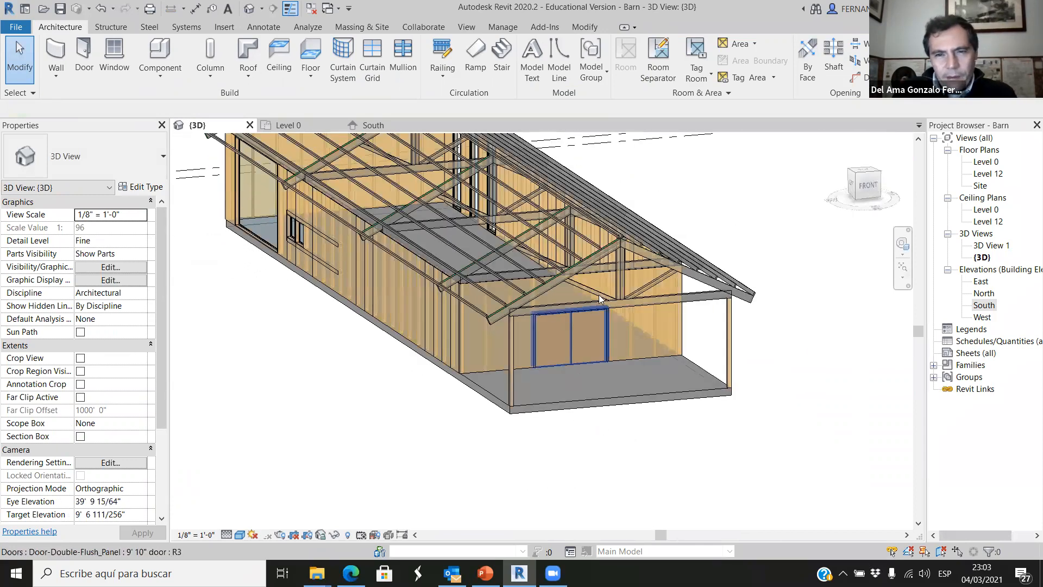
scroll(586, 337, "up", 4)
middle_click_drag(582, 409, 552, 393, "shift")
scroll(502, 344, "down", 3)
mouse_move(473, 411)
middle_mouse_down("shift")
mouse_move(465, 433)
mouse_move(449, 411)
mouse_move(464, 417)
middle_mouse_up("shift")
scroll(463, 418, "down", 4)
scroll(473, 377, "up", 5)
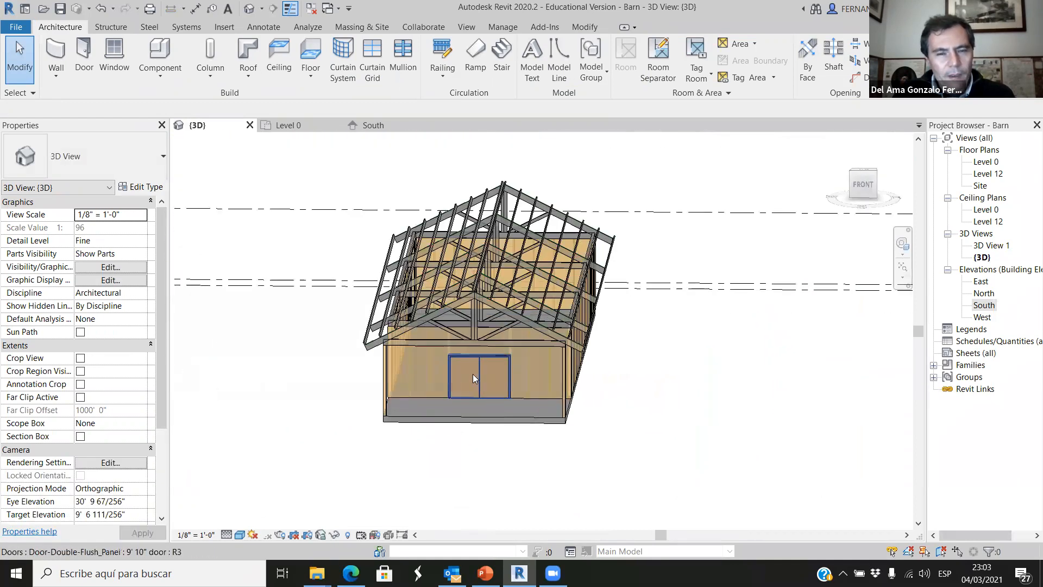
middle_click_drag(547, 429, 614, 248, "shift")
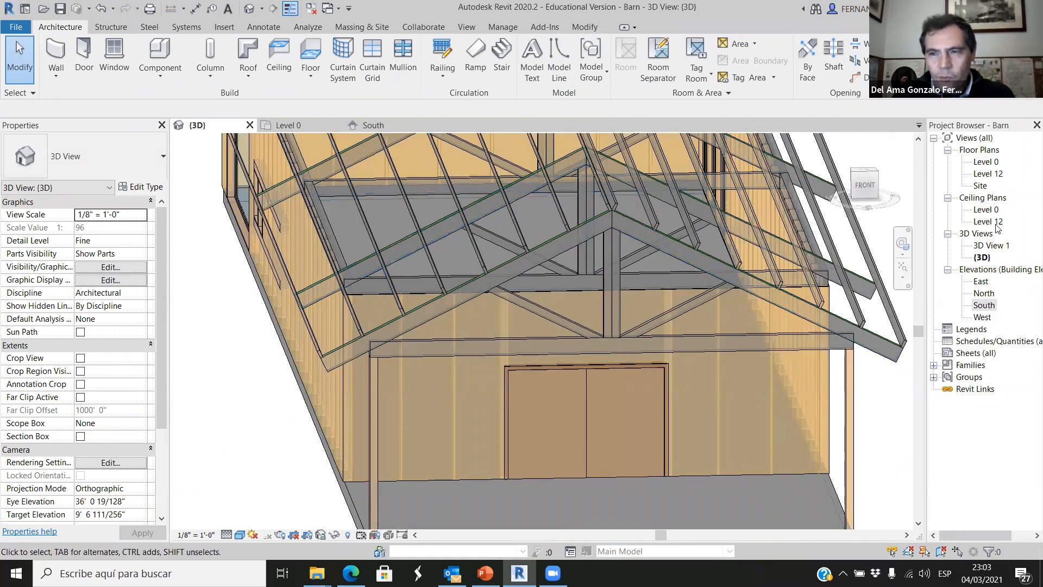
Open the South elevation at the double door and set the view's detail level to Fine.
left_click(388, 125)
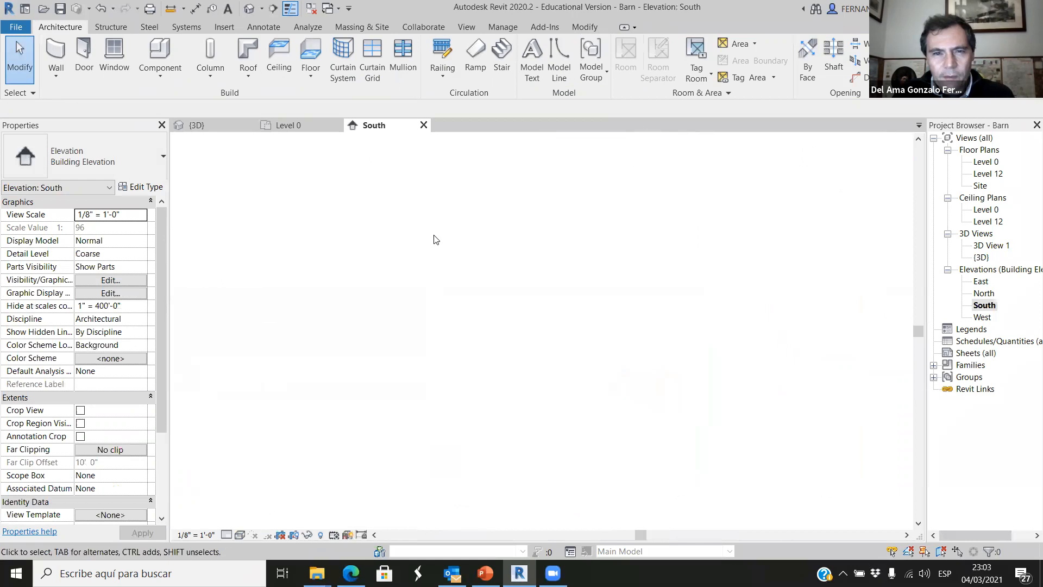
scroll(746, 393, "down", 3)
scroll(549, 342, "up", 5)
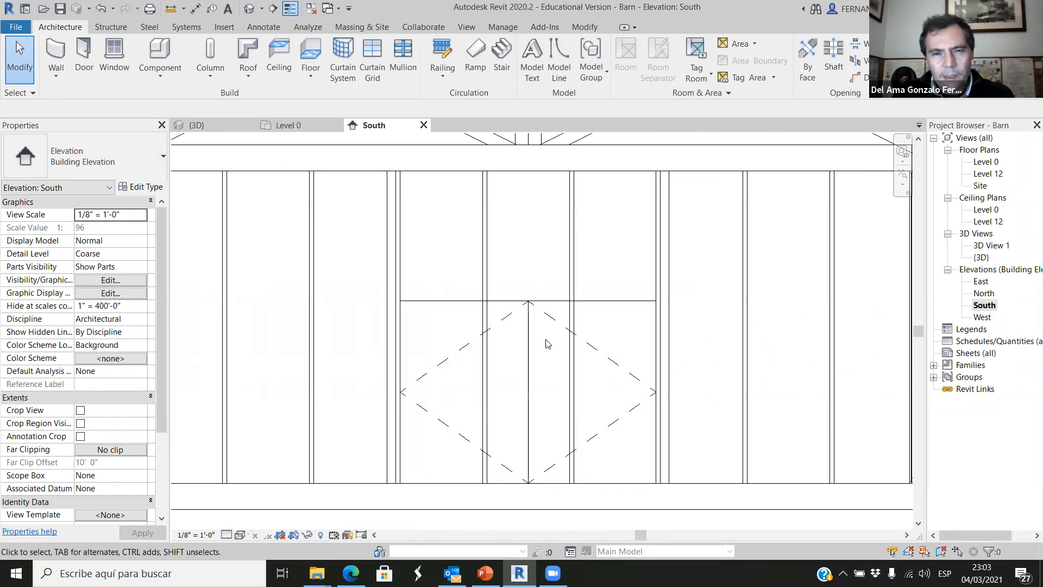
left_click(562, 334)
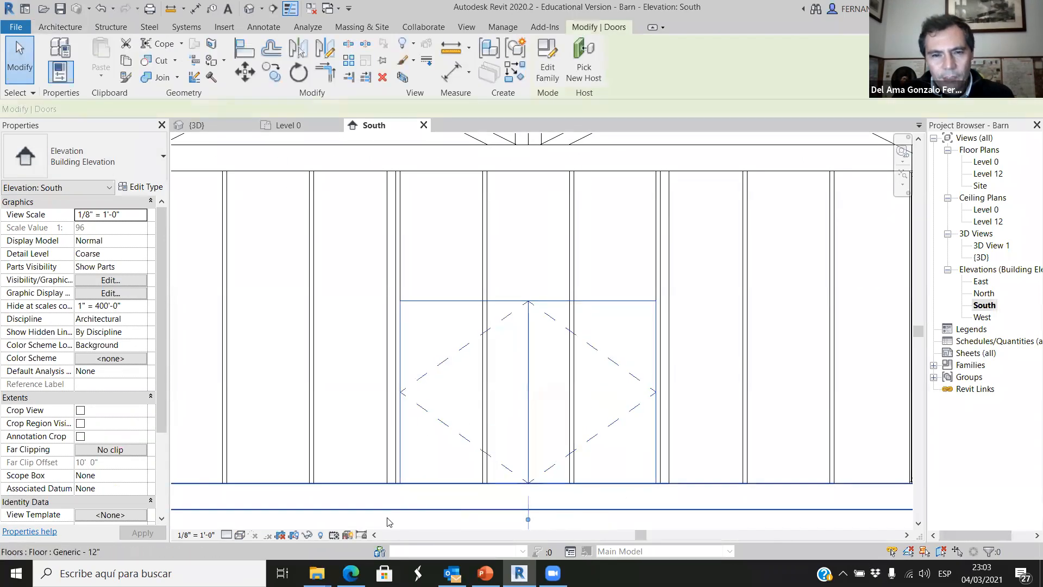
left_click(226, 534)
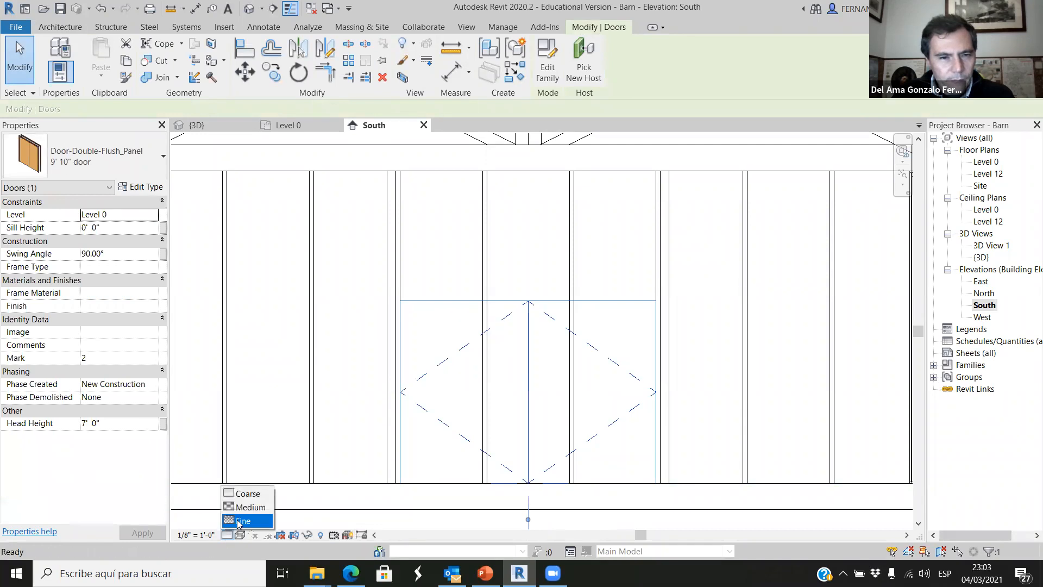
left_click(239, 520)
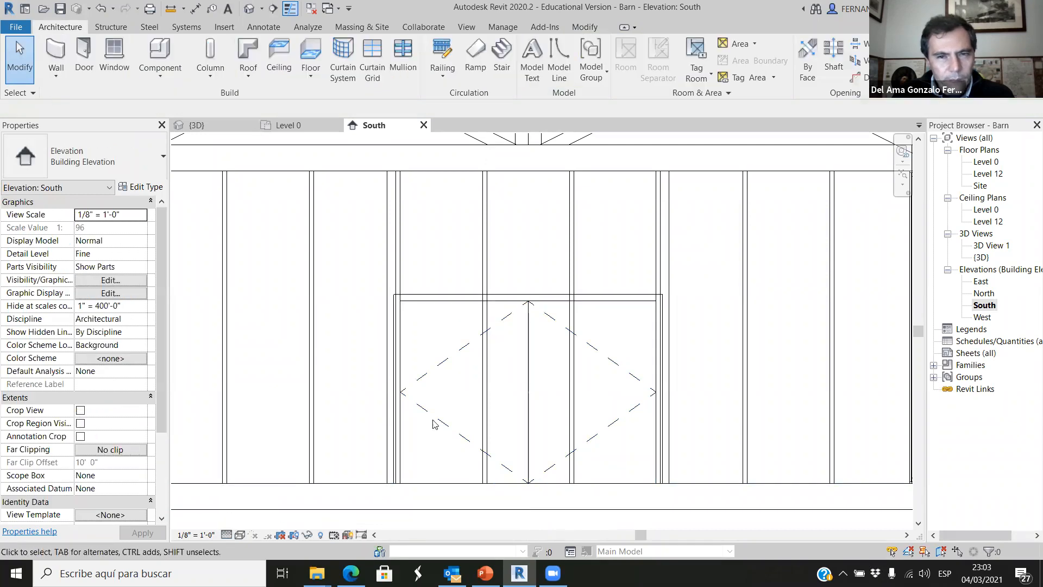
left_click(570, 519)
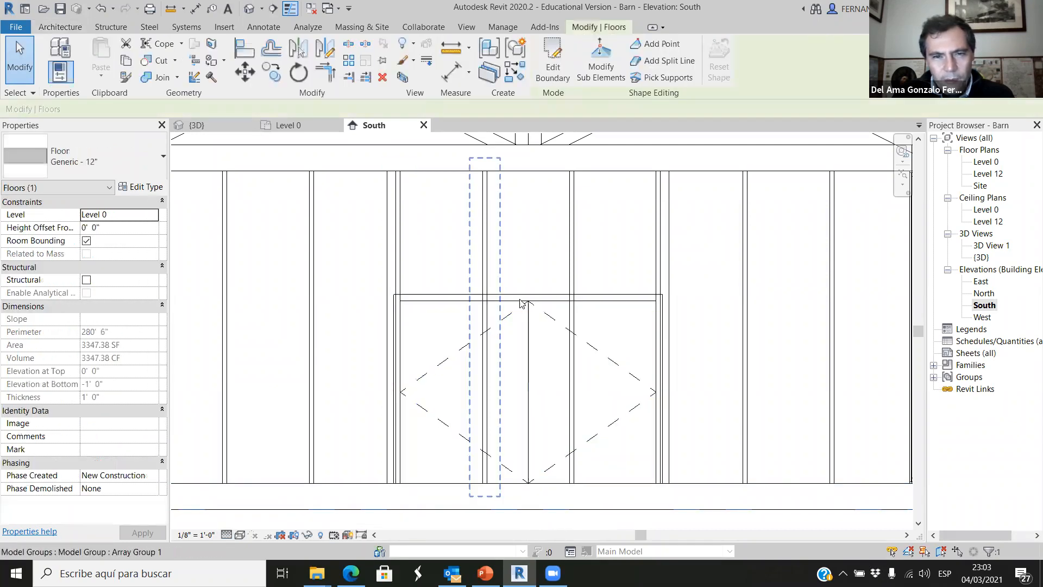
Start an in-place model component in the Structural Framing category for the area above the double door.
scroll(658, 296, "up", 2)
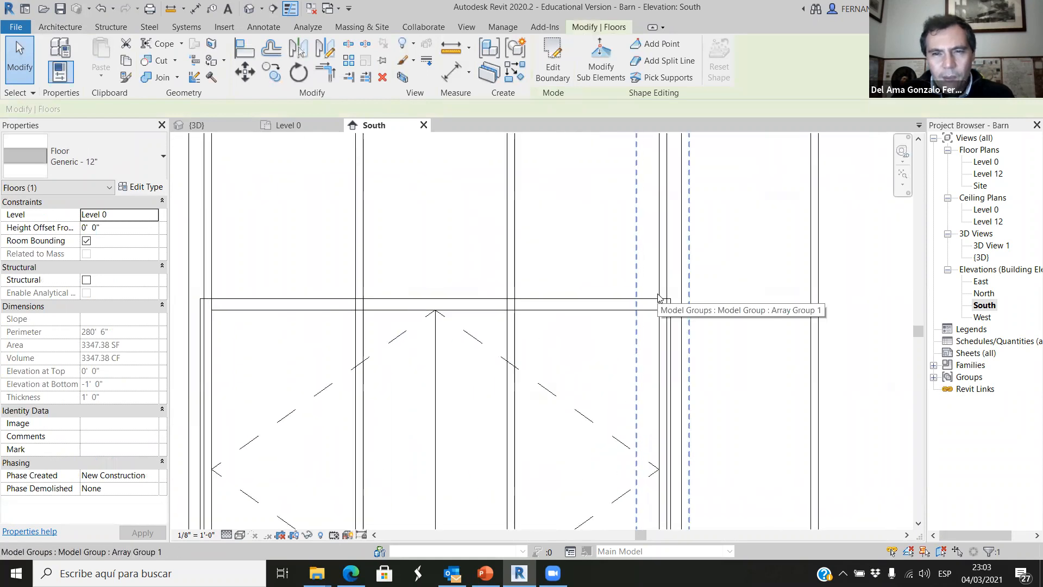
scroll(658, 285, "down", 3)
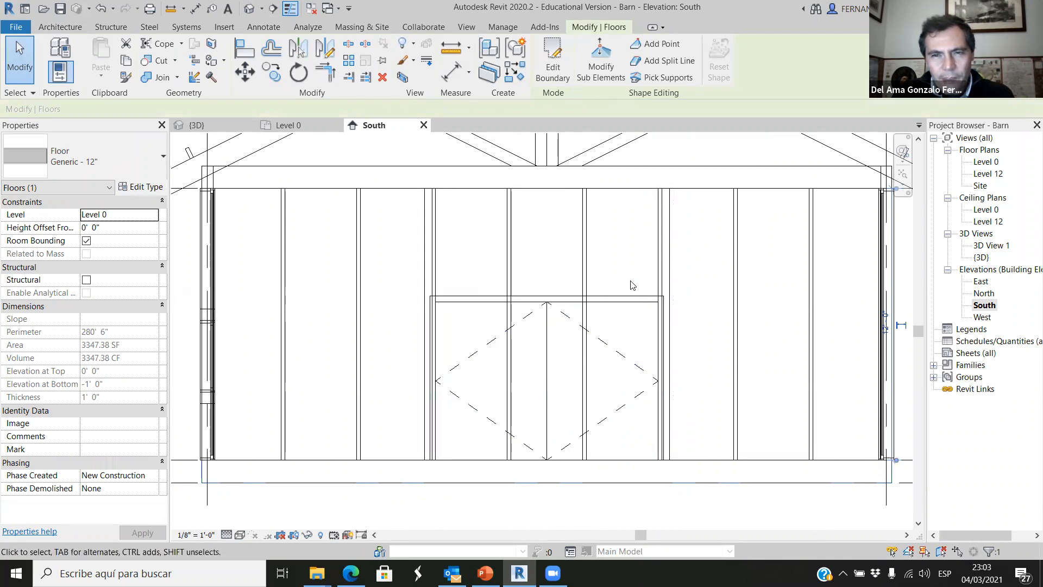
scroll(513, 356, "down", 4)
scroll(596, 318, "up", 5)
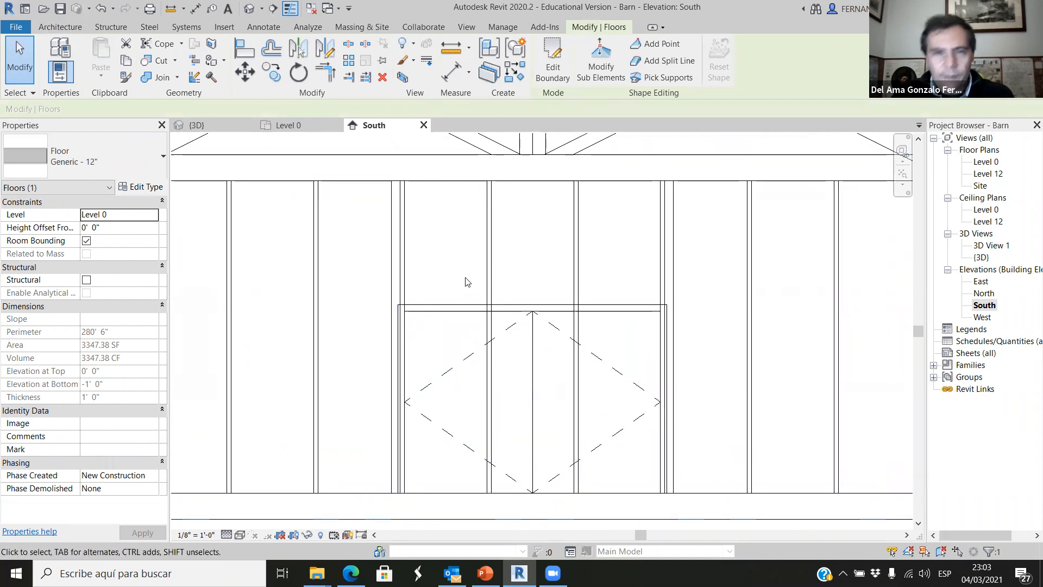
left_click(111, 27)
left_click(59, 26)
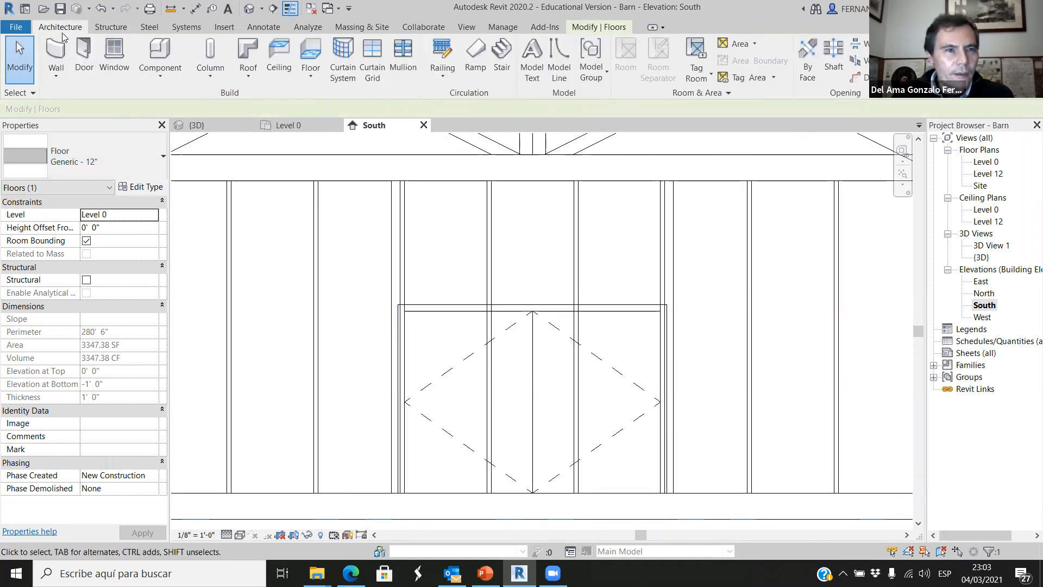
left_click(160, 81)
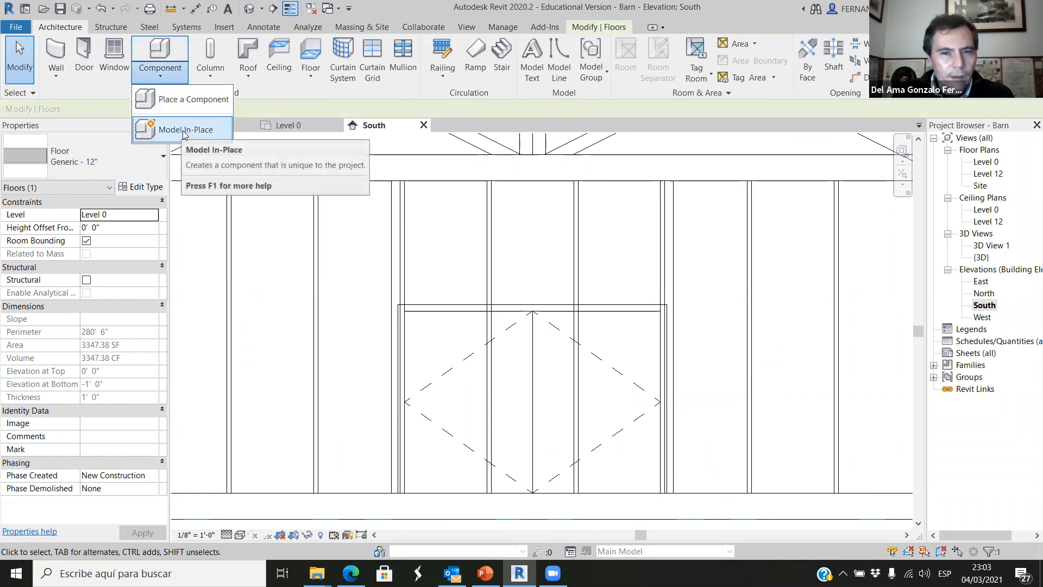
left_click(184, 130)
scroll(472, 296, "down", 4)
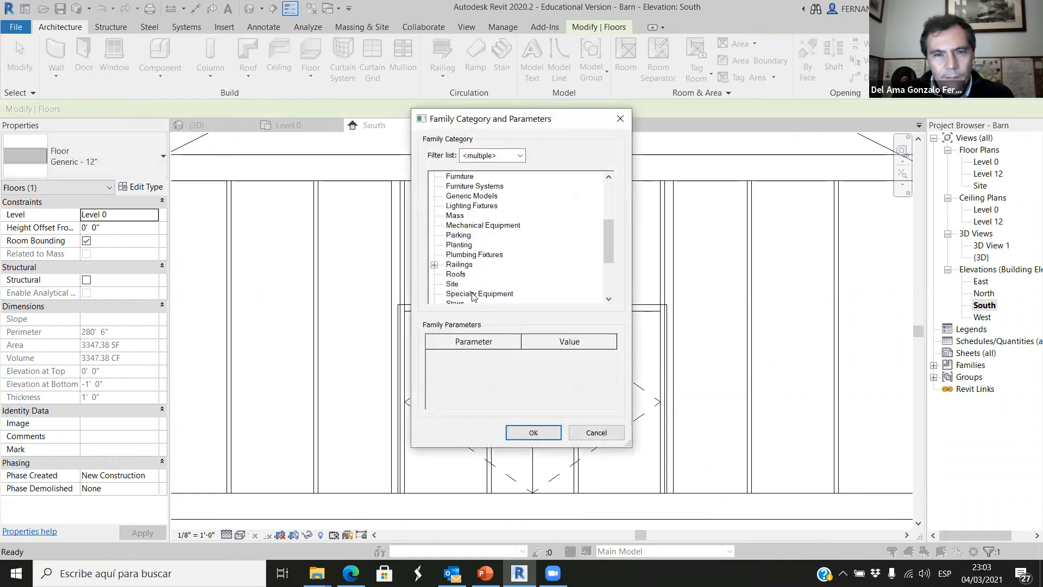
scroll(488, 255, "down", 3)
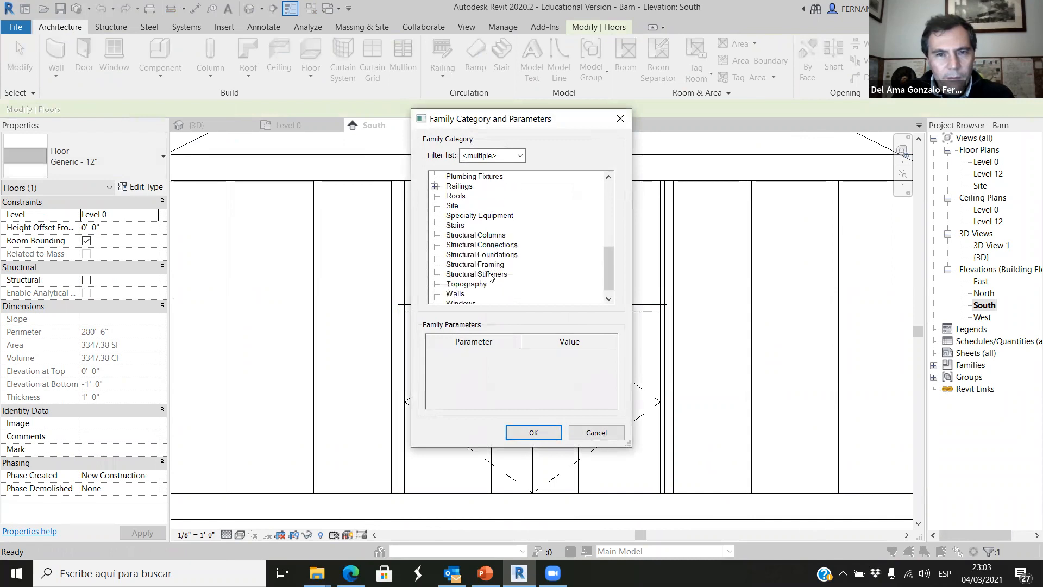
left_click(535, 435)
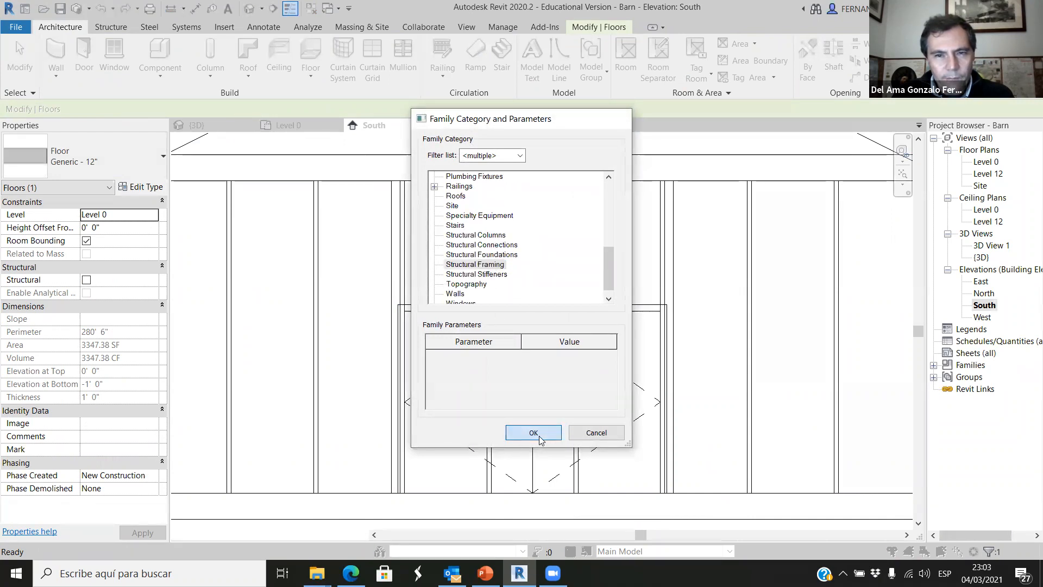
left_click(298, 253)
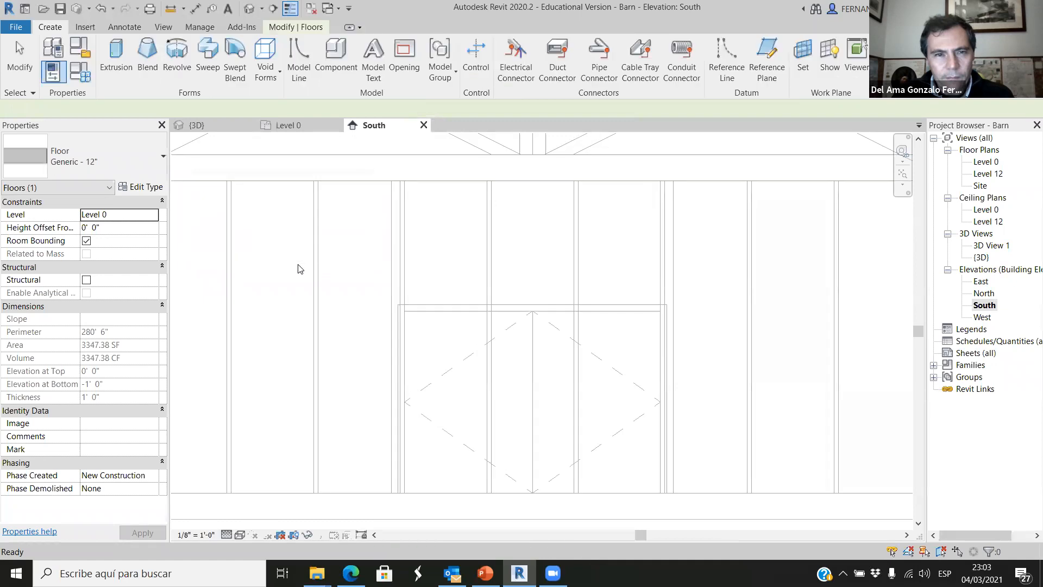
Create an extrusion from a closed rectangular profile 9' 10" long and 6" high, sitting directly on the door's head trim between the side posts.
left_click(124, 66)
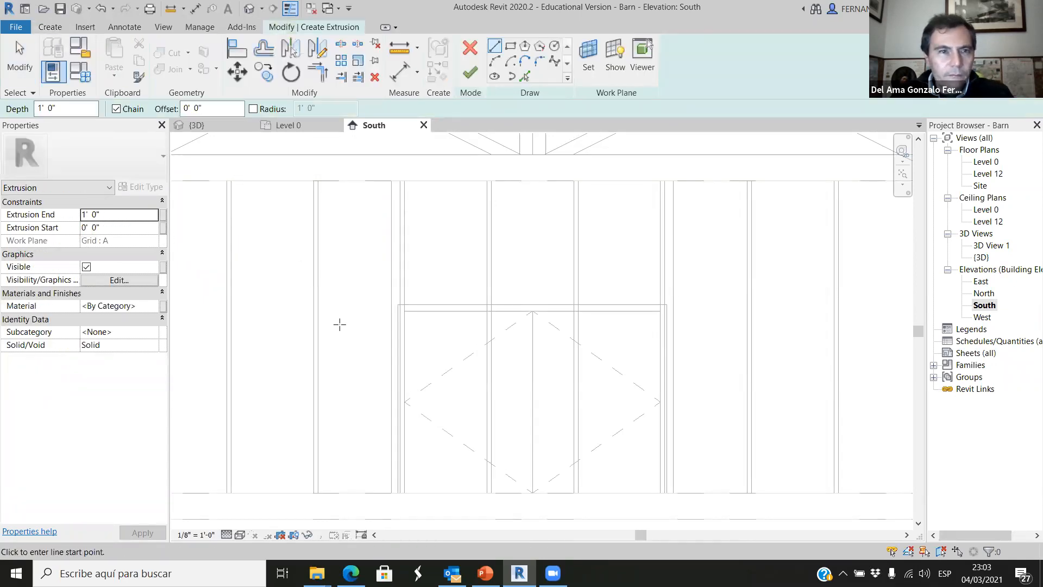
scroll(400, 300, "up", 1)
scroll(399, 315, "up", 3)
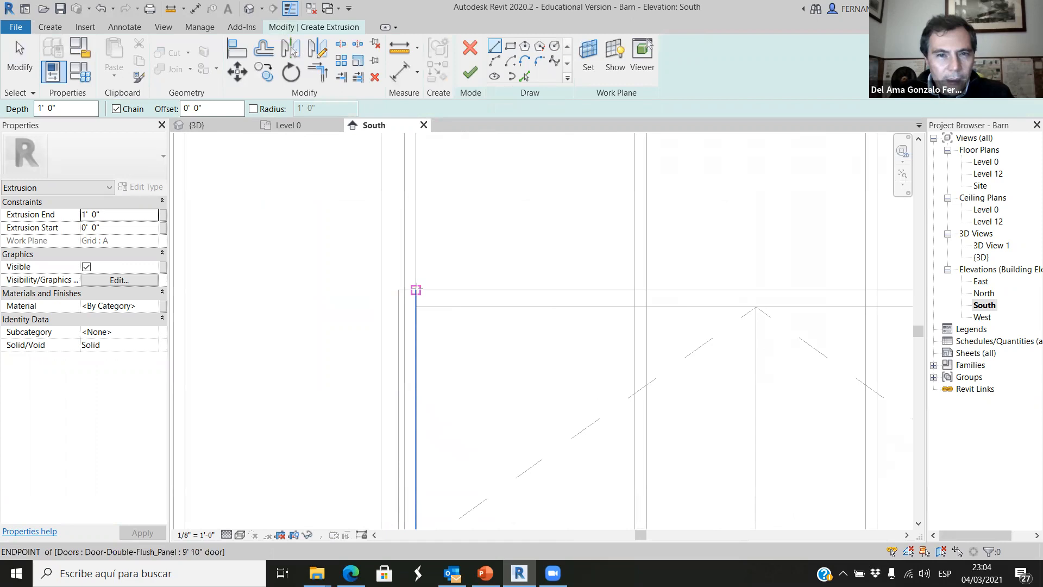
scroll(416, 307, "down", 3)
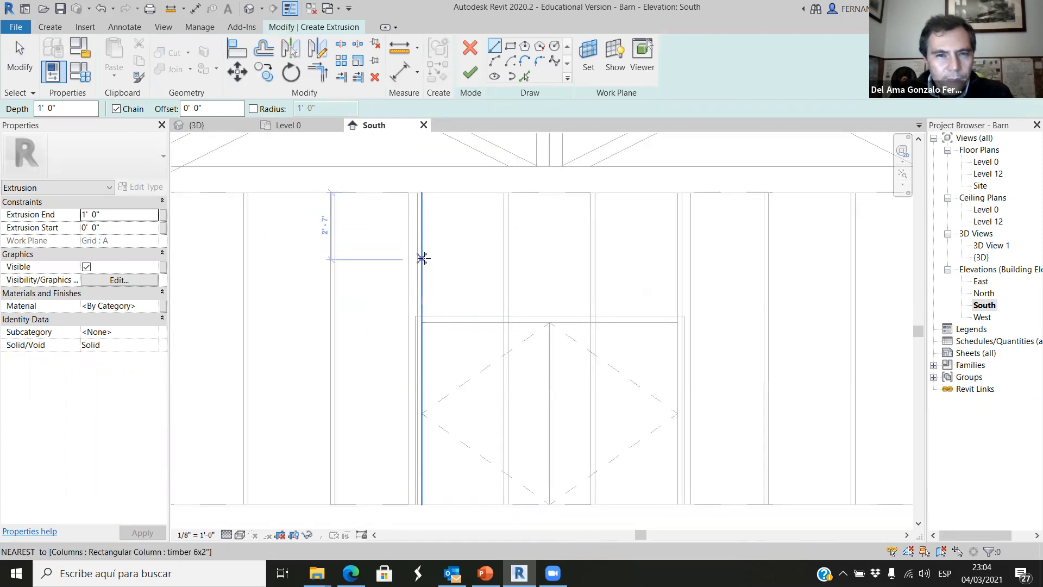
scroll(421, 316, "up", 2)
scroll(422, 316, "up", 1)
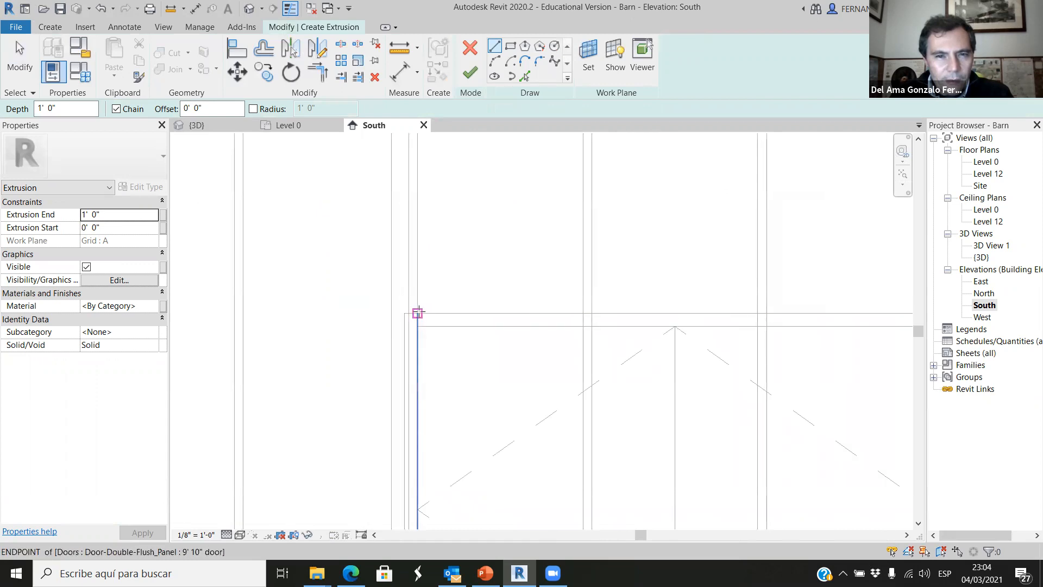
left_click(417, 313)
scroll(396, 340, "down", 2)
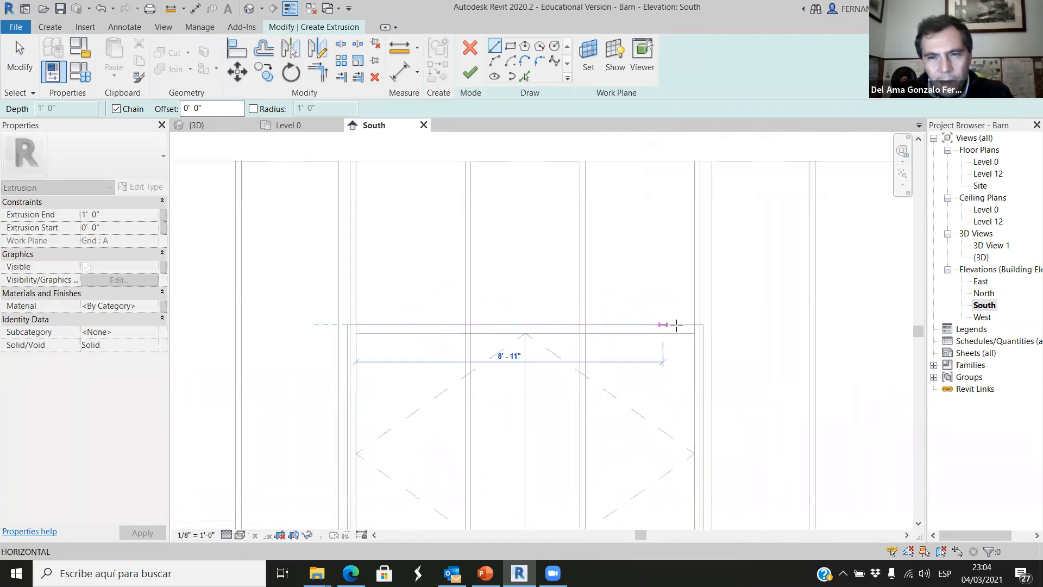
left_click(696, 326)
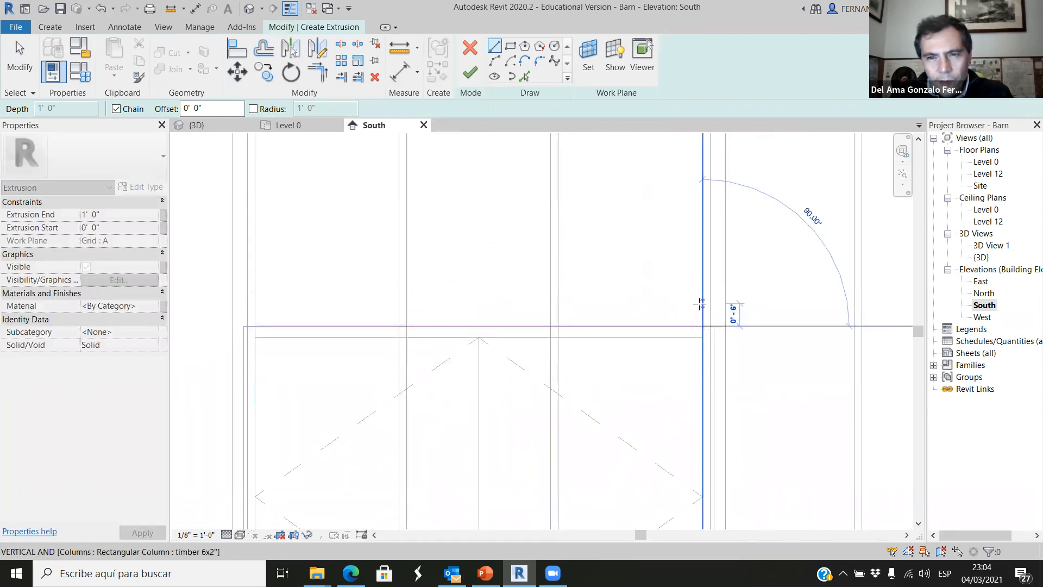
left_click(700, 304)
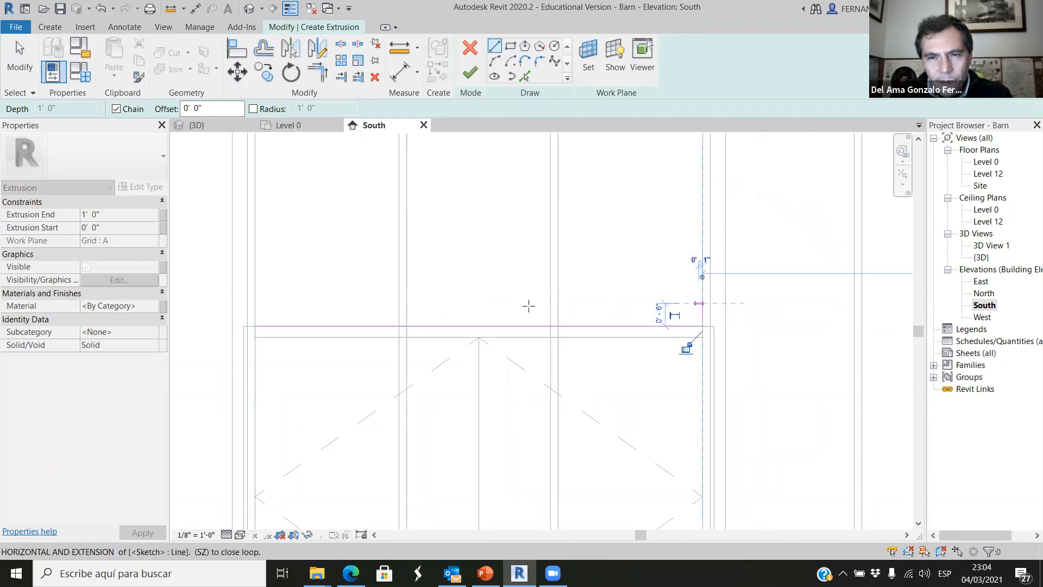
left_click(256, 303)
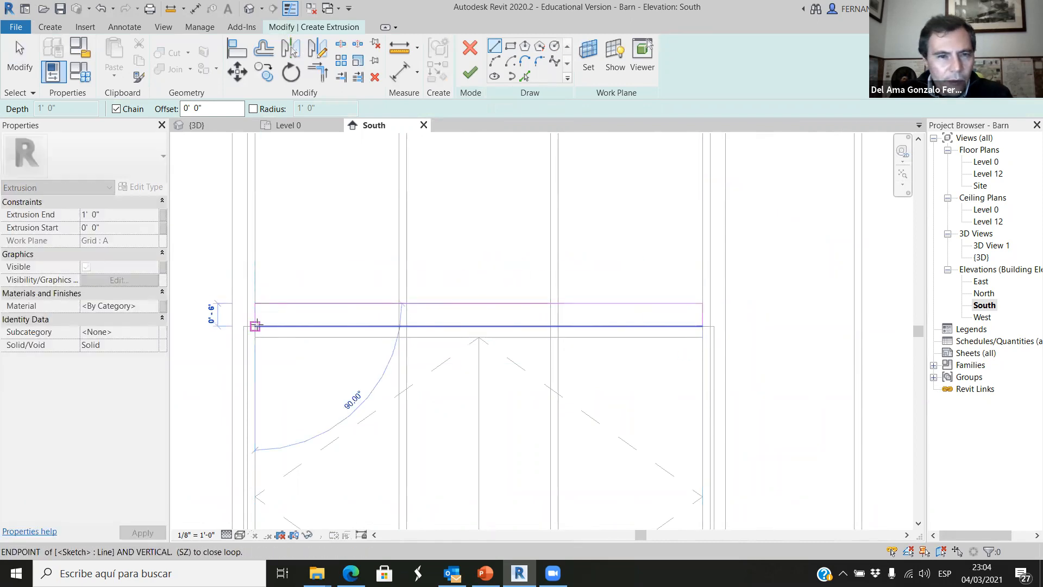
left_click(255, 325)
left_click(470, 73)
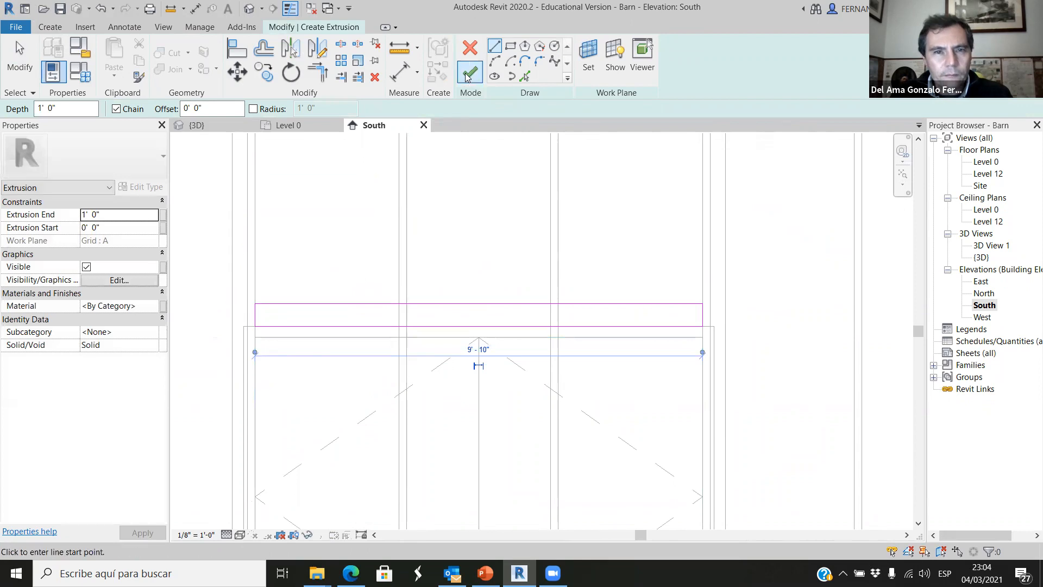
Finish the in-place header model and open the 3D view of the barn.
scroll(494, 401, "down", 2)
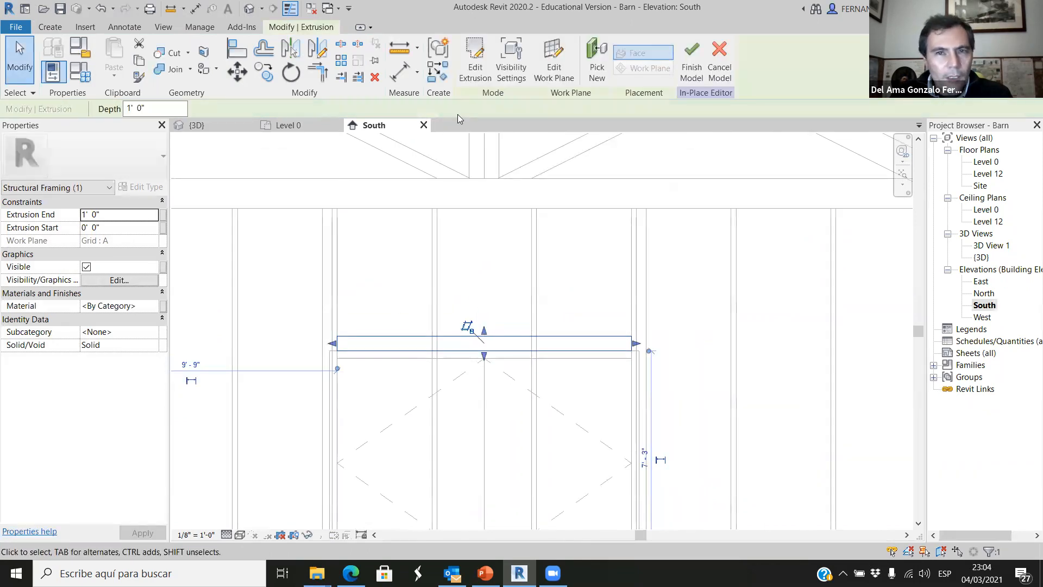
left_click(680, 70)
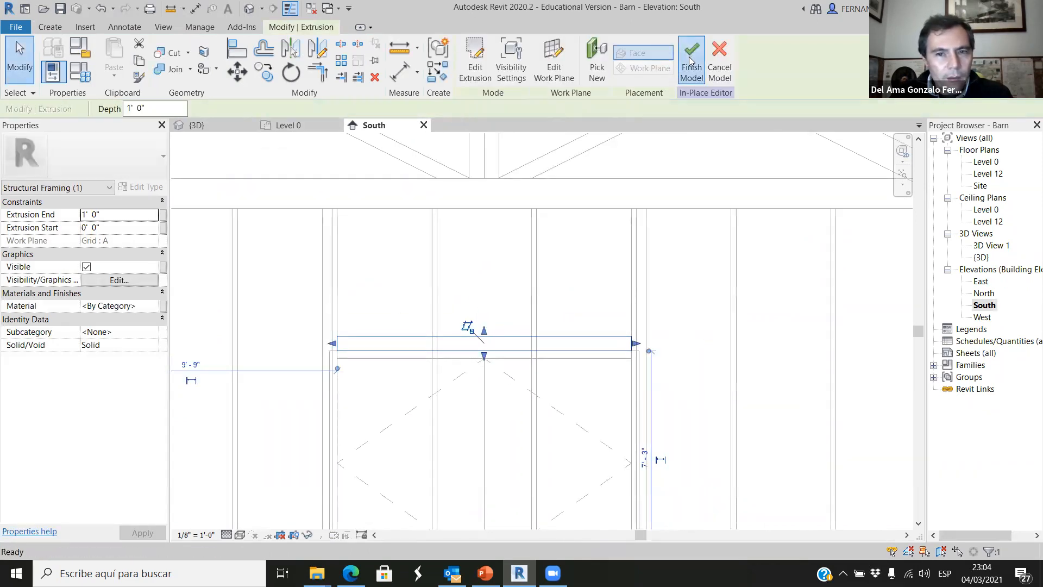
left_click(225, 125)
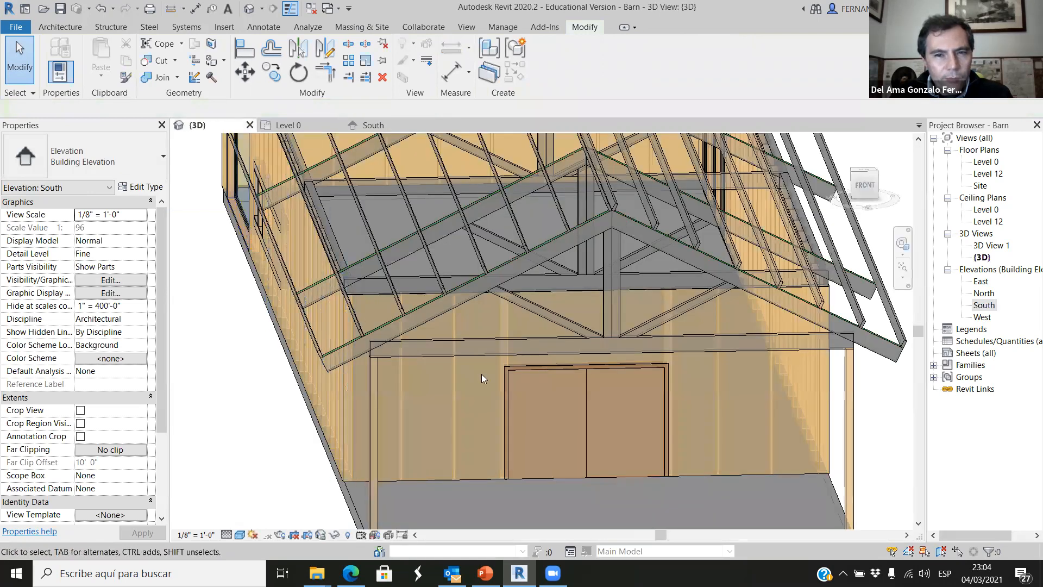
Examine the barn from several sides in the 3D view and in the Level 0 plan to locate the new header.
scroll(628, 406, "down", 10)
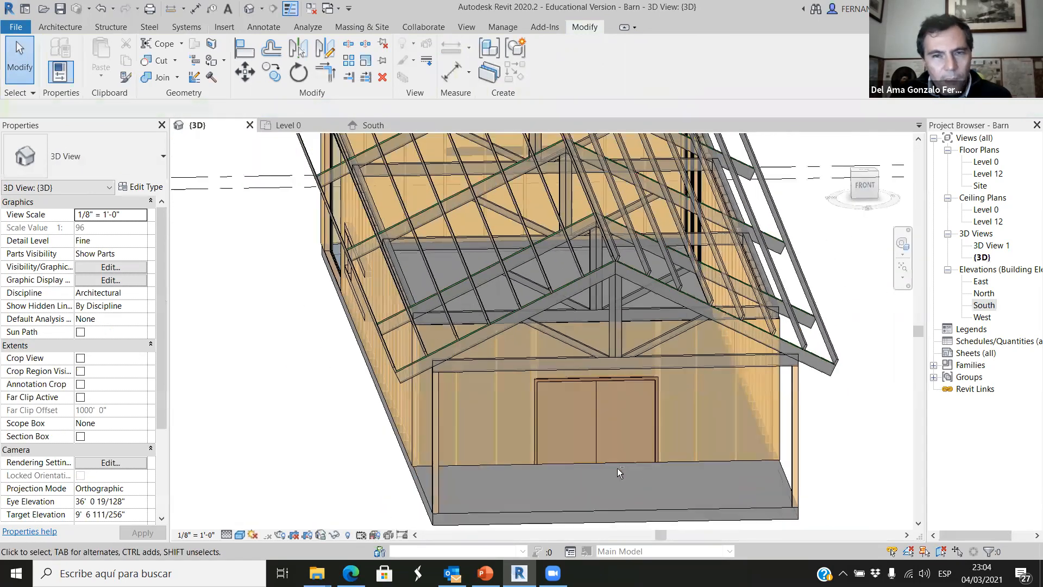
scroll(451, 375, "up", 8)
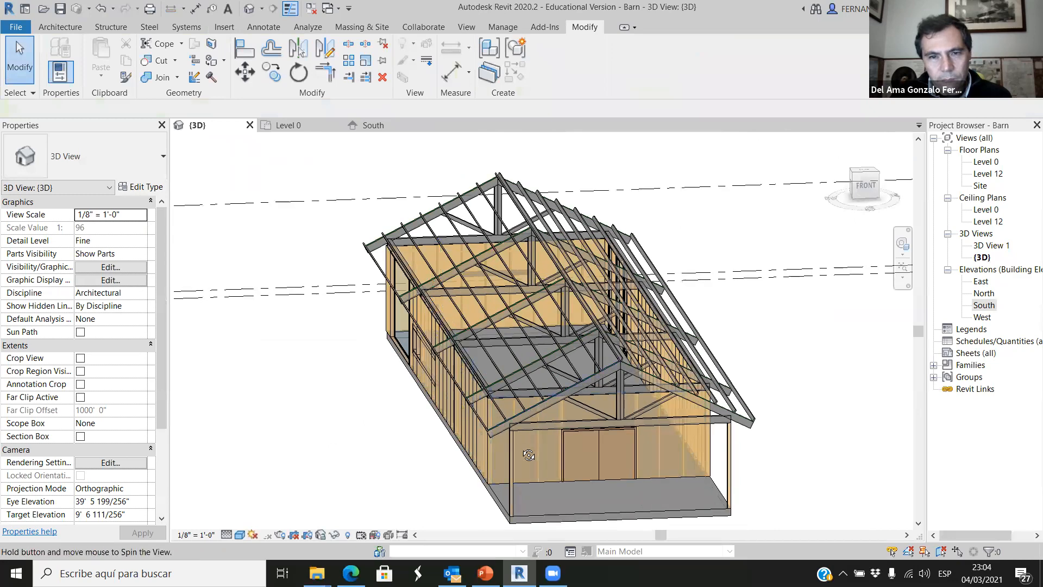
middle_click_drag(688, 454, 393, 392, "shift")
scroll(393, 392, "down", 3)
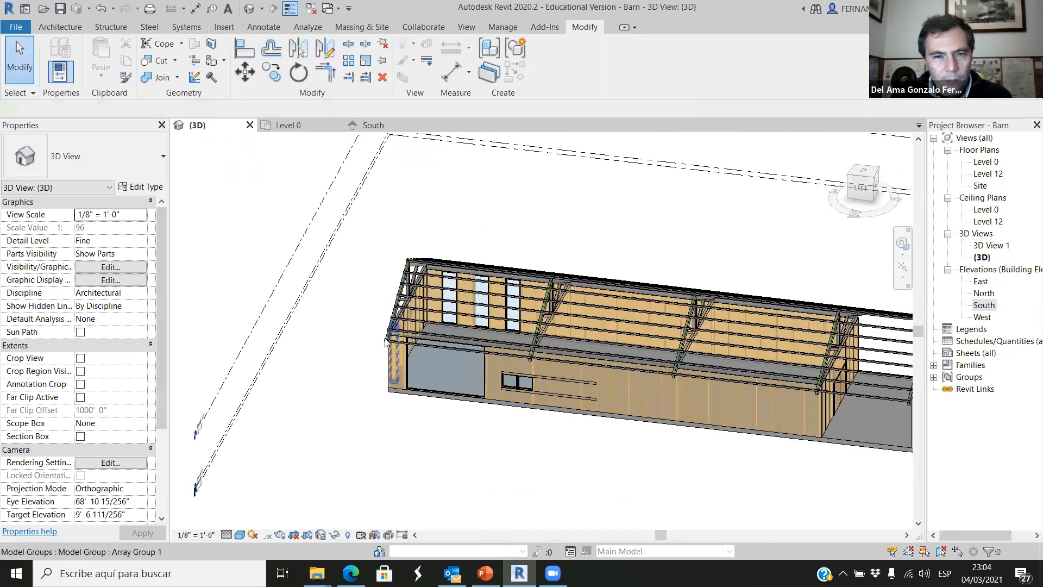
scroll(393, 357, "up", 6)
middle_click_drag(476, 253, 444, 277, "shift")
scroll(443, 311, "down", 5)
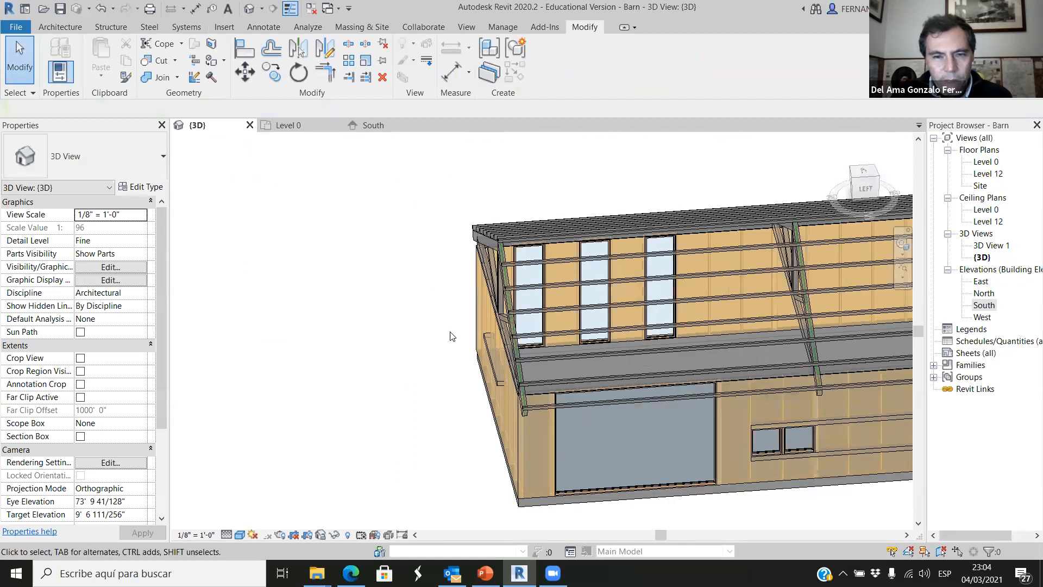
scroll(492, 375, "up", 2)
scroll(187, 220, "down", 5)
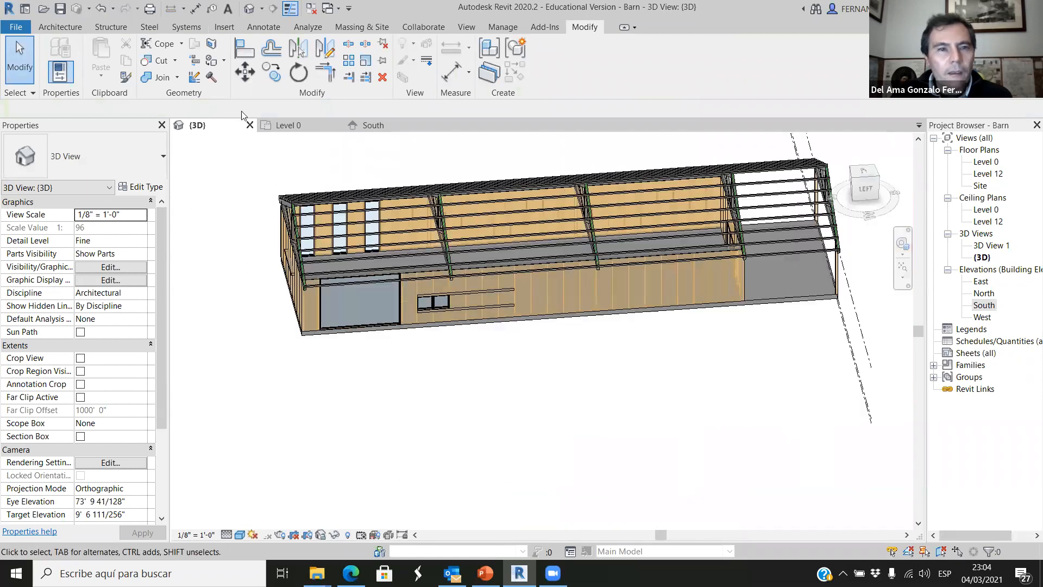
left_click(300, 126)
scroll(435, 377, "down", 4)
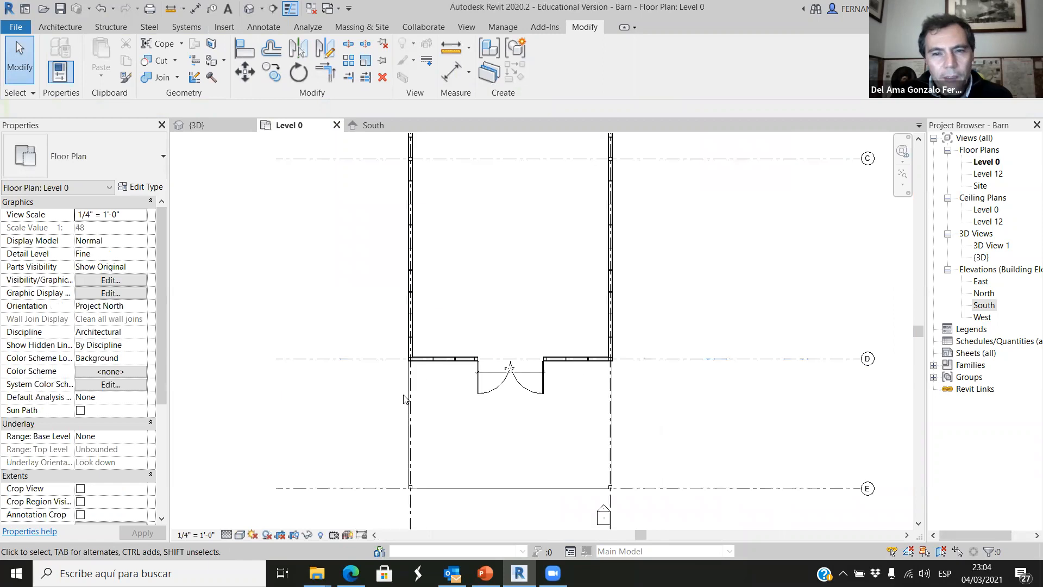
scroll(435, 194, "up", 6)
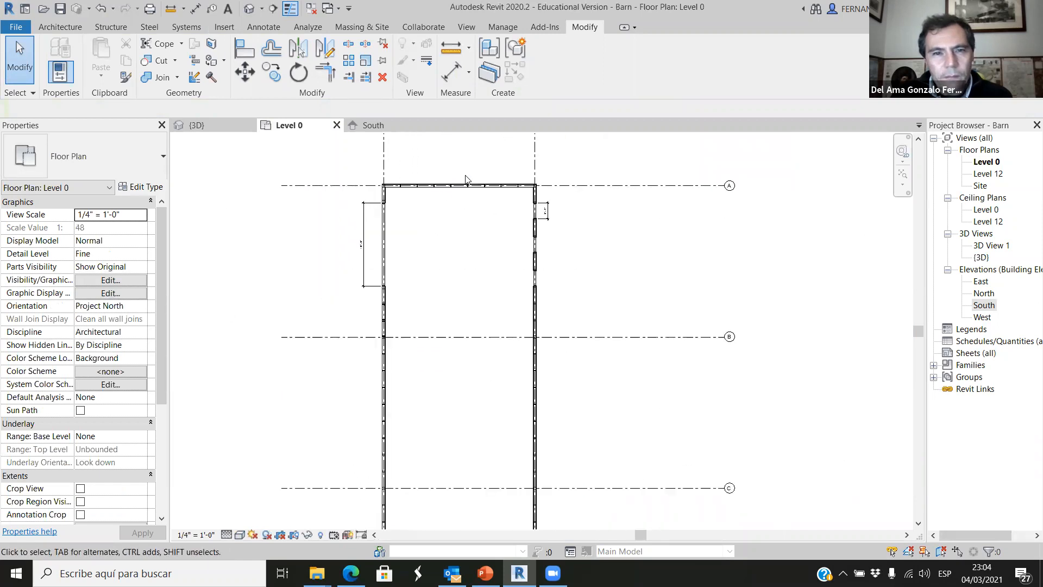
scroll(460, 240, "down", 2)
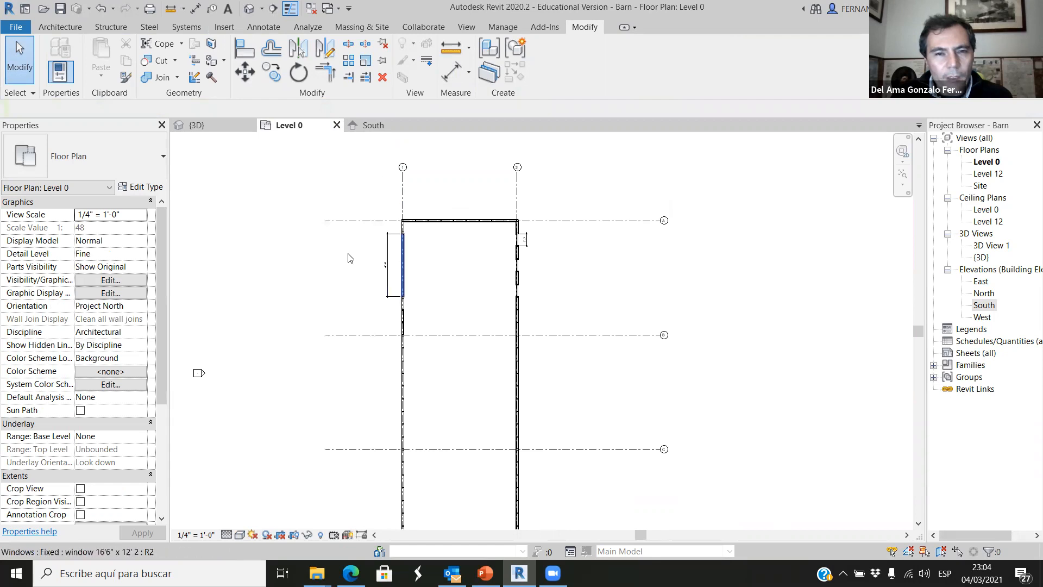
View the 3D model from the top, select the header outside the north end wall and stretch its south face across the first two bays.
left_click(219, 129)
scroll(466, 360, "down", 3)
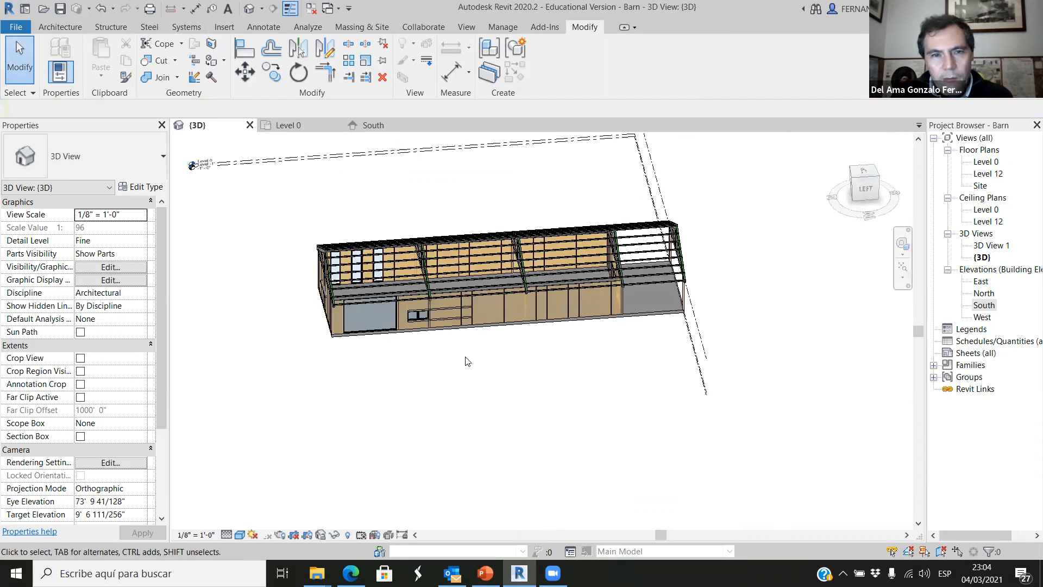
left_click(866, 177)
scroll(434, 375, "up", 4)
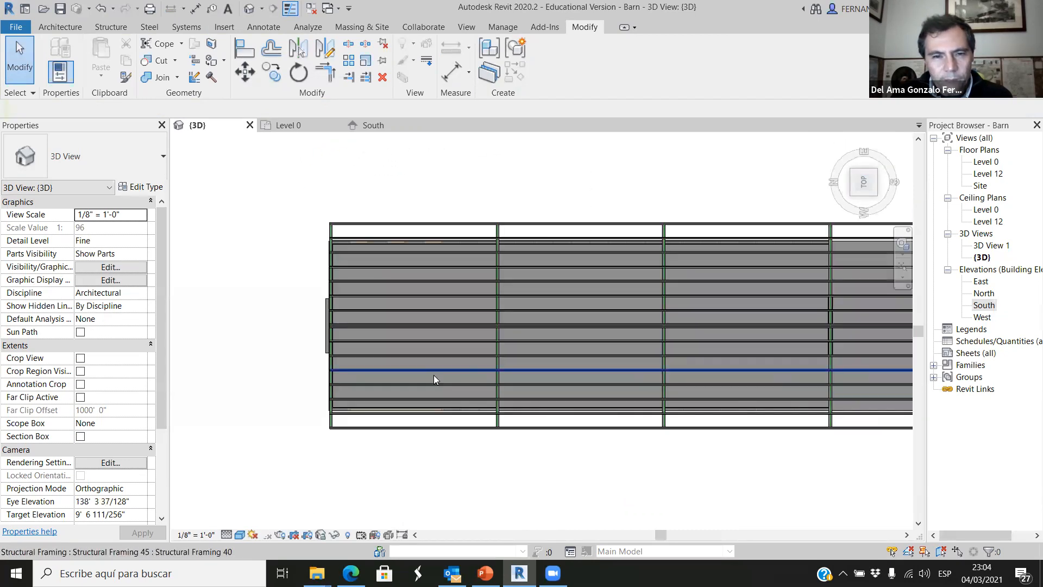
scroll(393, 375, "up", 3)
left_click(276, 313)
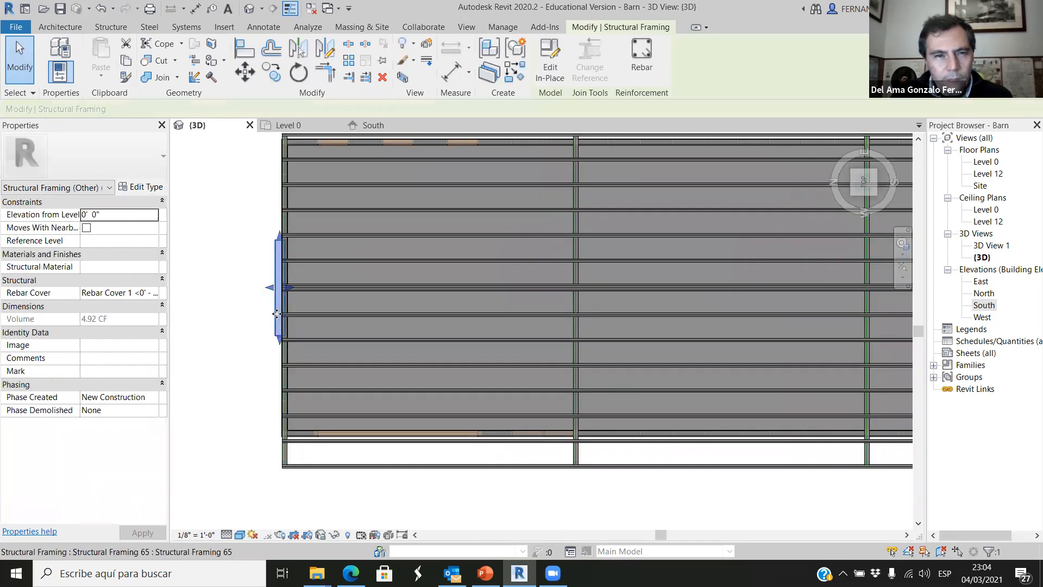
left_click_drag(291, 289, 407, 288)
left_click_drag(878, 293, 879, 289)
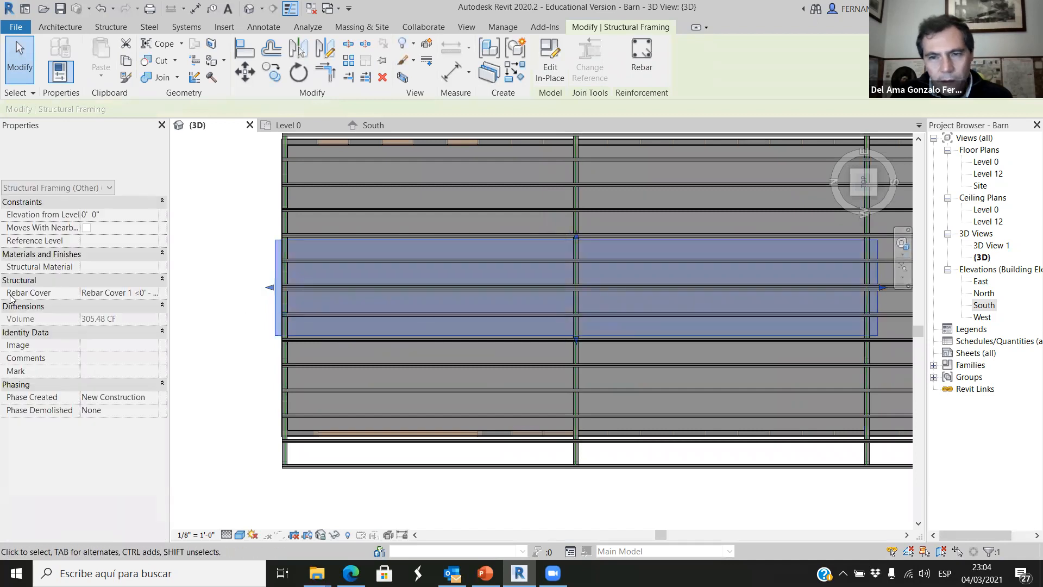
Extend the header's south face beyond the barn's south end and bring its north face down to that same end.
scroll(187, 301, "down", 3)
scroll(439, 300, "up", 1)
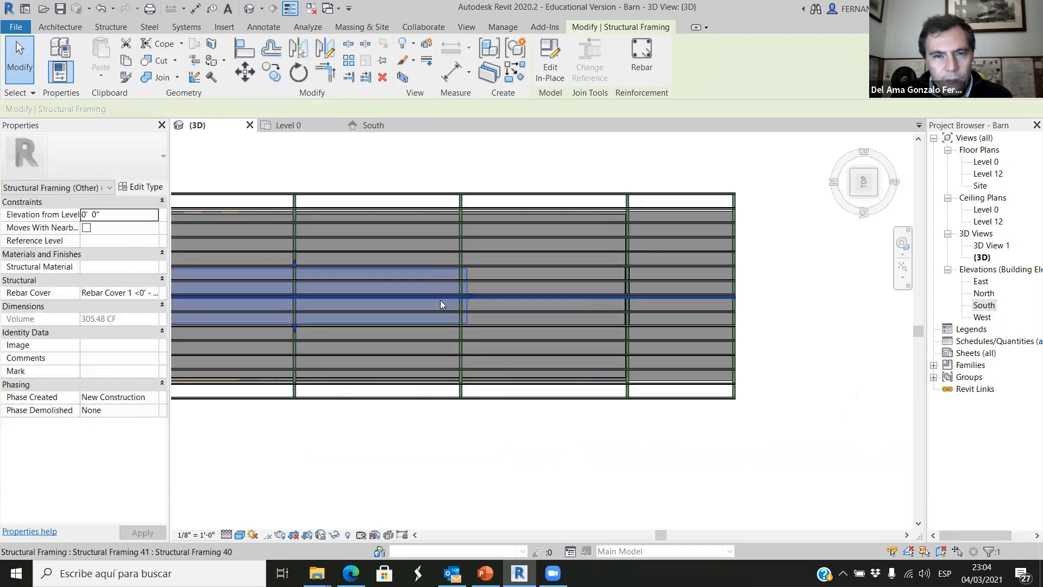
left_click_drag(471, 298, 772, 293)
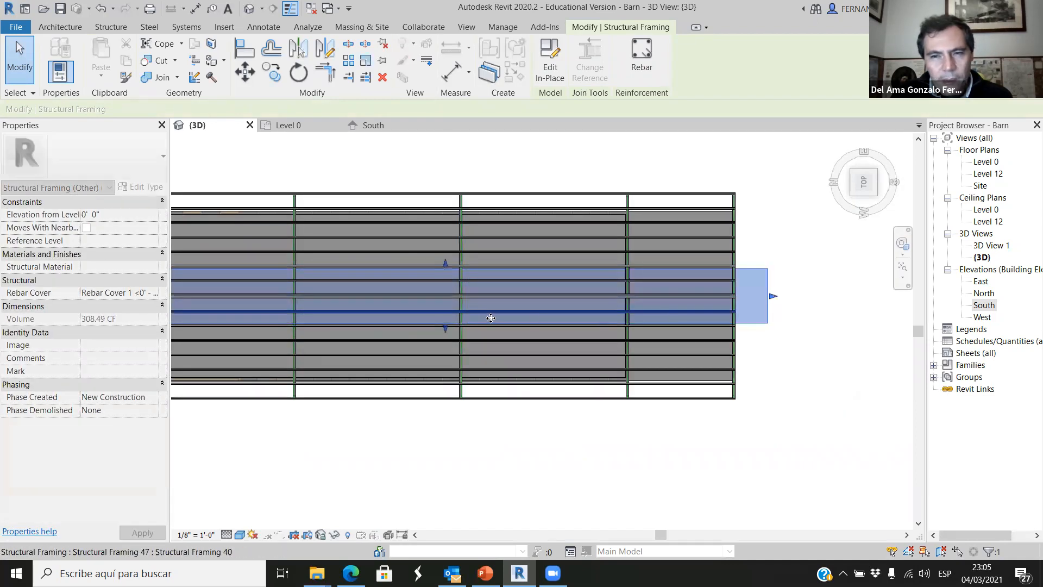
scroll(461, 315, "down", 2)
left_click_drag(273, 308, 300, 306)
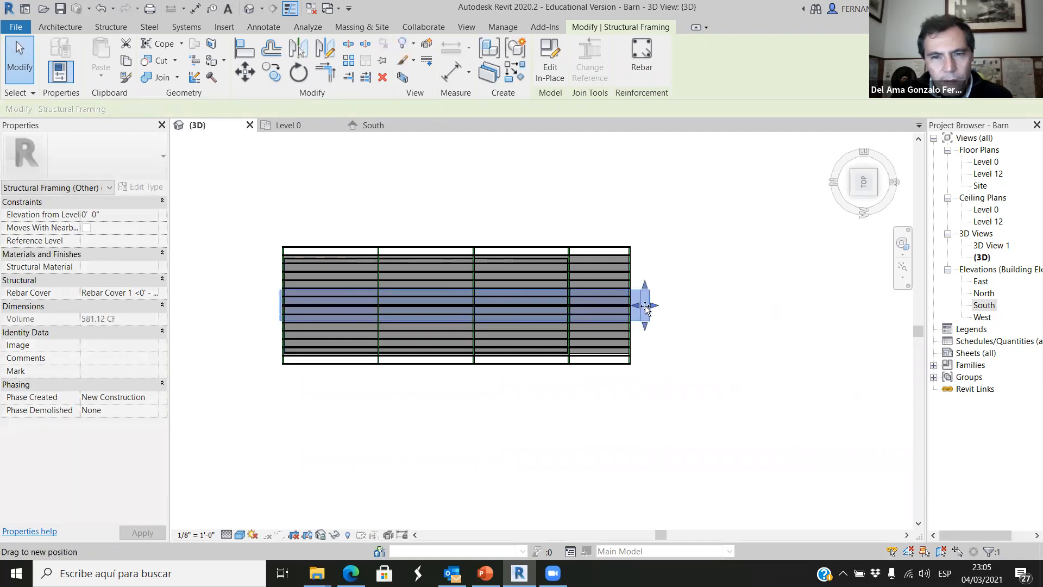
left_click_drag(647, 309, 646, 307)
Adjust the header's north and south faces to reduce it to a narrow beam beside the porch's end truss.
scroll(646, 307, "up", 5)
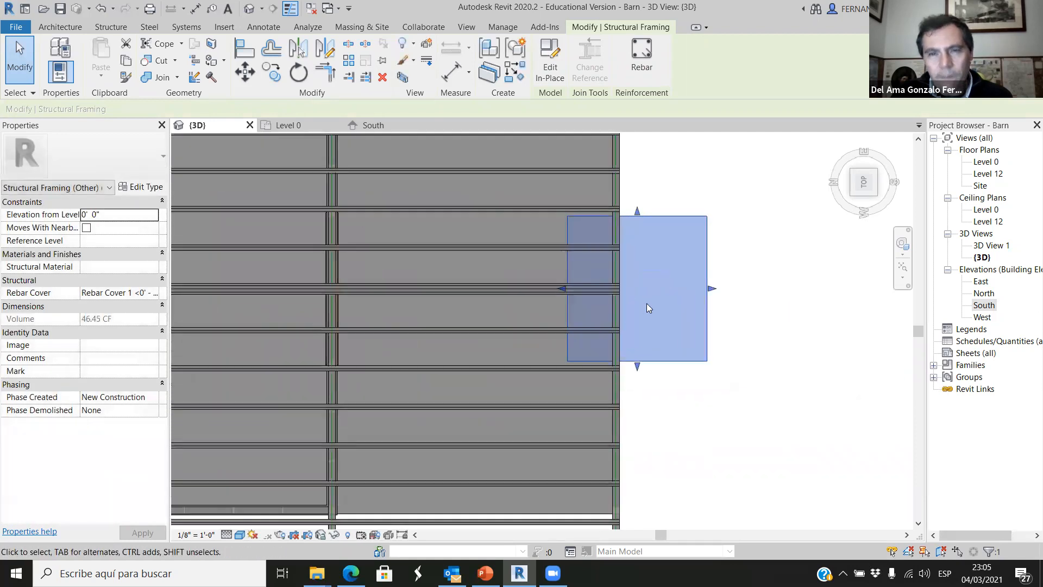
scroll(635, 301, "up", 4)
left_click_drag(494, 275, 584, 275)
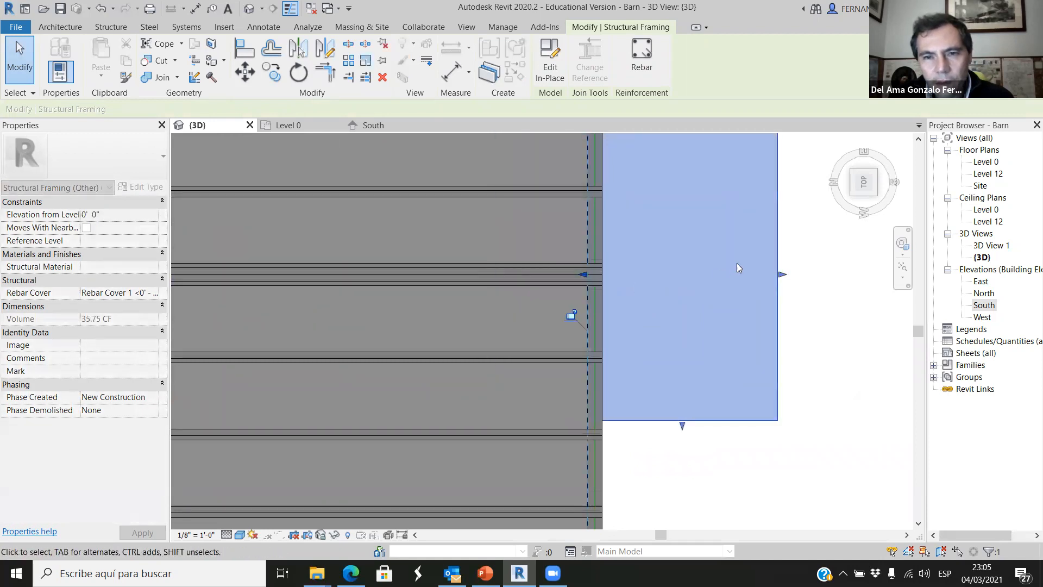
left_click_drag(781, 273, 606, 274)
left_click(712, 373)
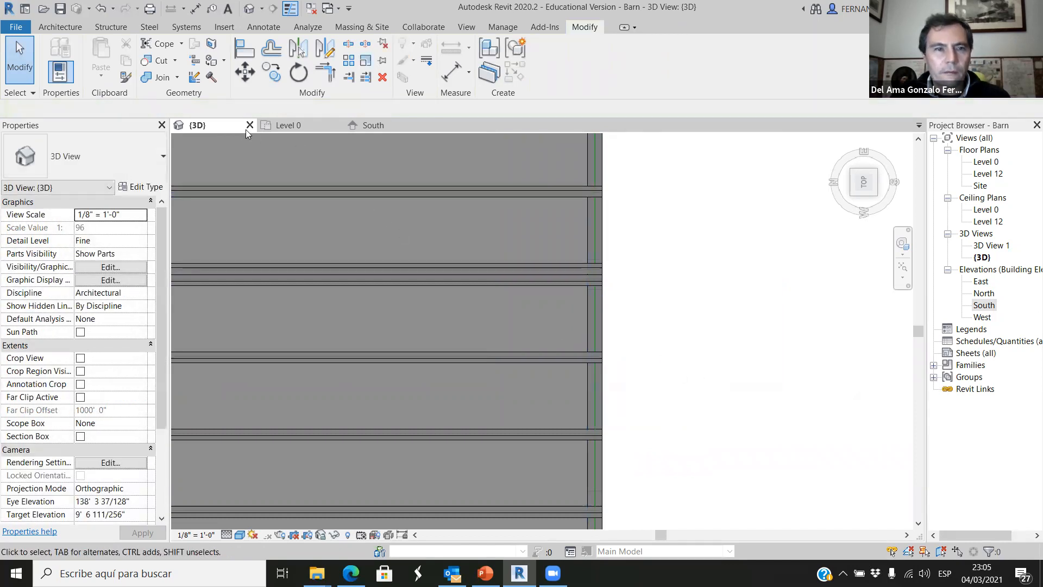
Examine the header at the porch end from angled and top views, comparing its position with the double-door wall.
scroll(416, 308, "down", 6)
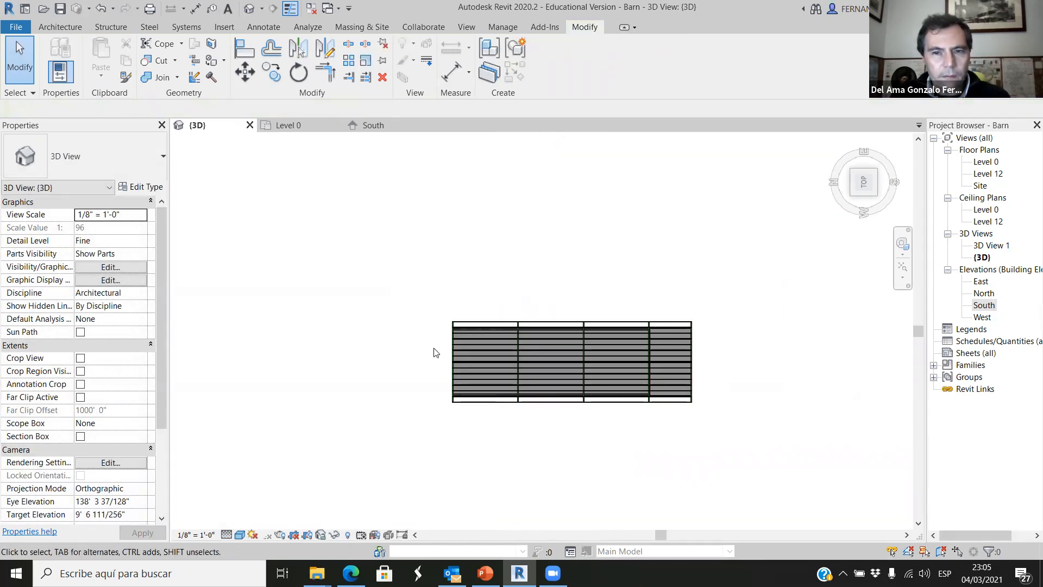
scroll(668, 422, "down", 1)
middle_click_drag(667, 422, 641, 424, "shift")
scroll(637, 421, "up", 5)
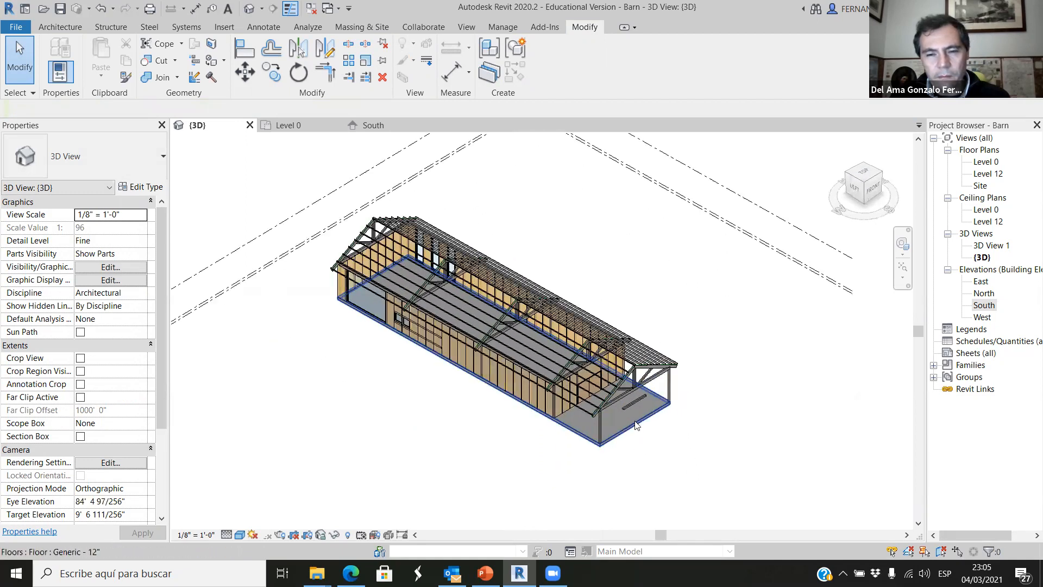
scroll(637, 421, "up", 5)
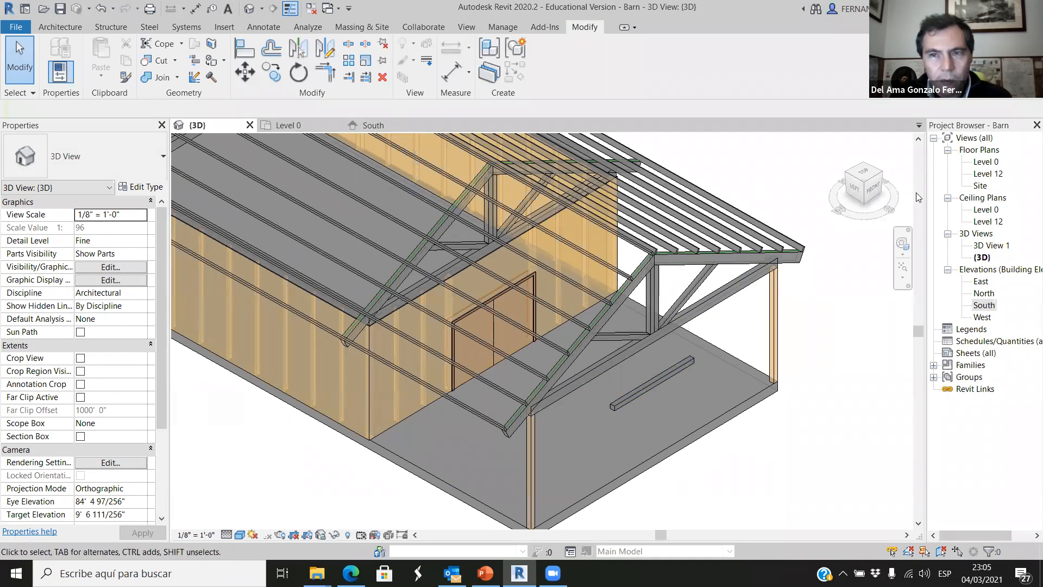
left_click(850, 193)
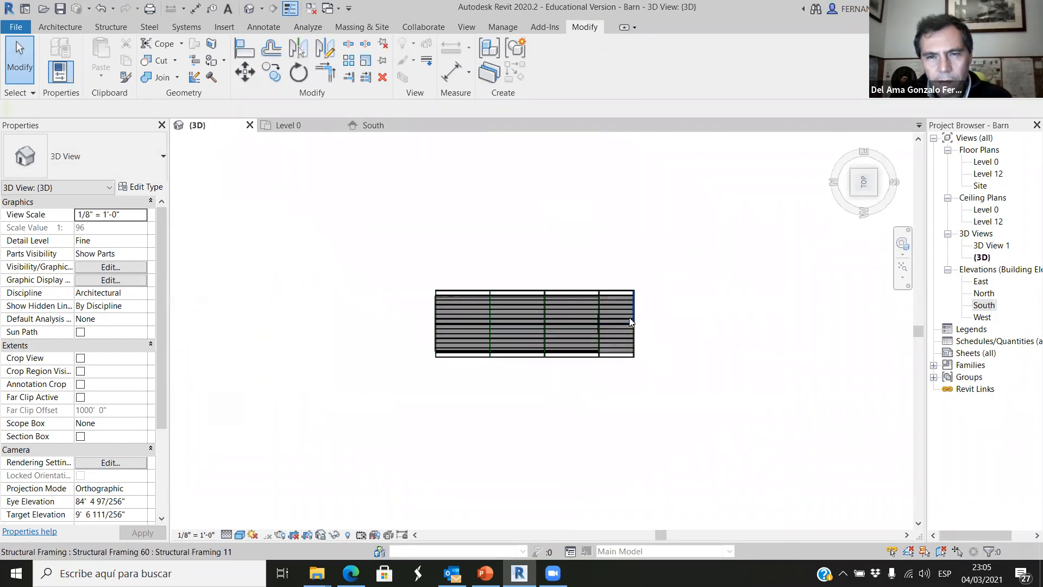
scroll(676, 450, "up", 1)
left_click_drag(645, 468, 746, 408)
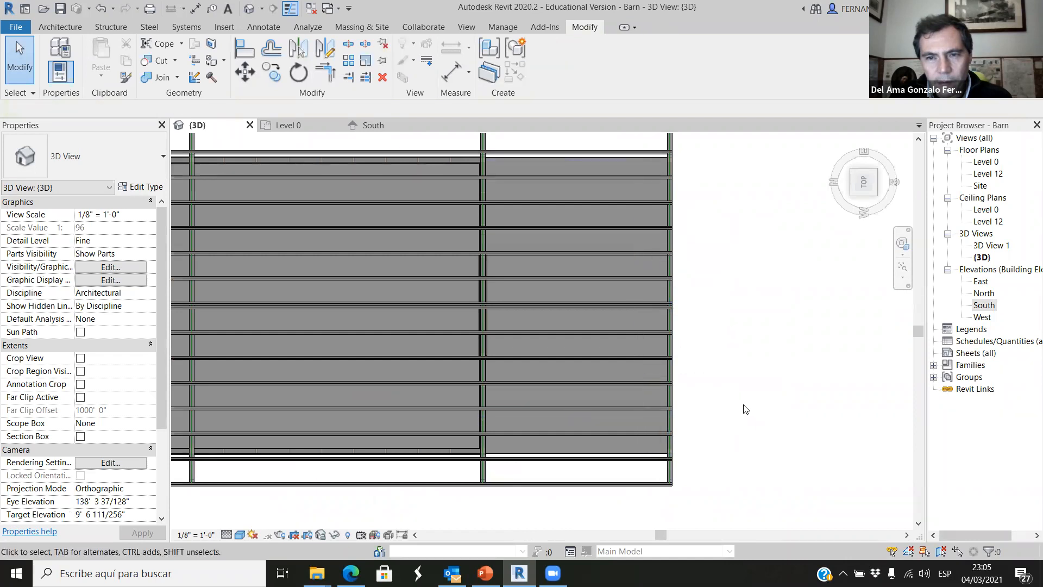
middle_click_drag(701, 411, 639, 433, "shift")
scroll(641, 437, "up", 2)
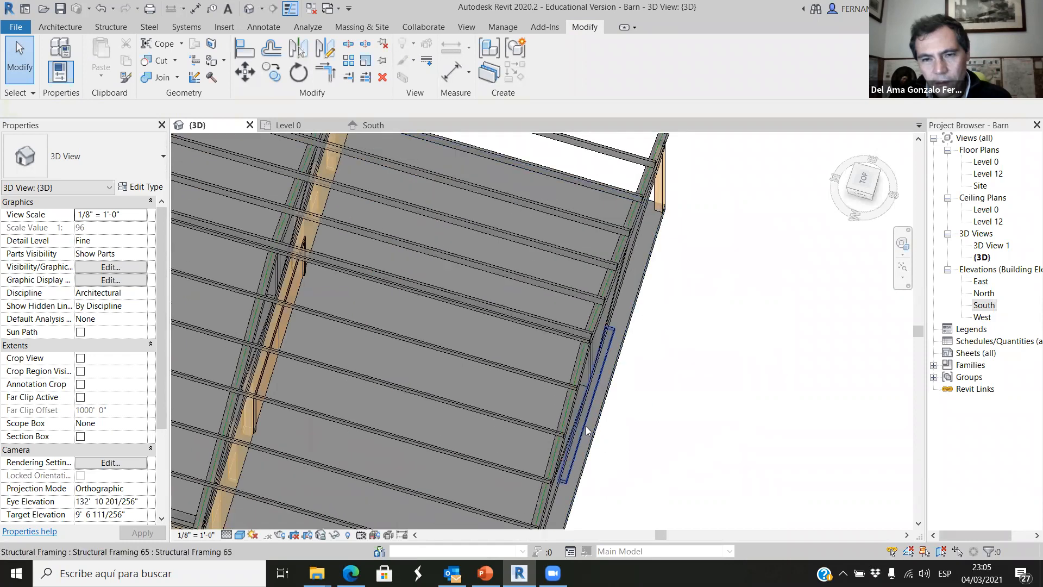
Select the header, stretch its north face past the double-door wall and pull its south face back toward that wall.
left_click(586, 426)
scroll(691, 419, "down", 2)
scroll(644, 427, "up", 2)
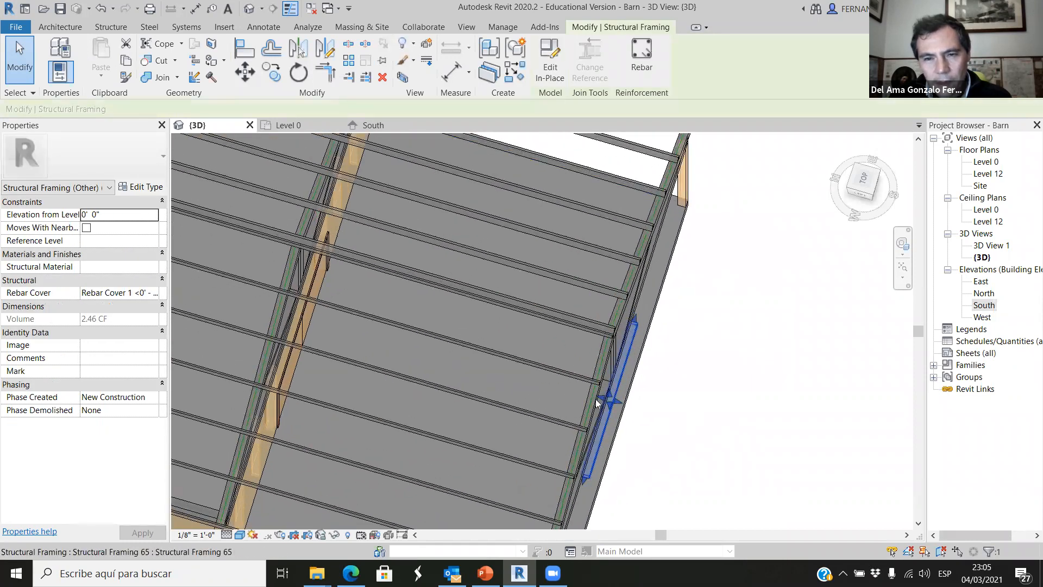
left_click_drag(598, 396, 271, 280)
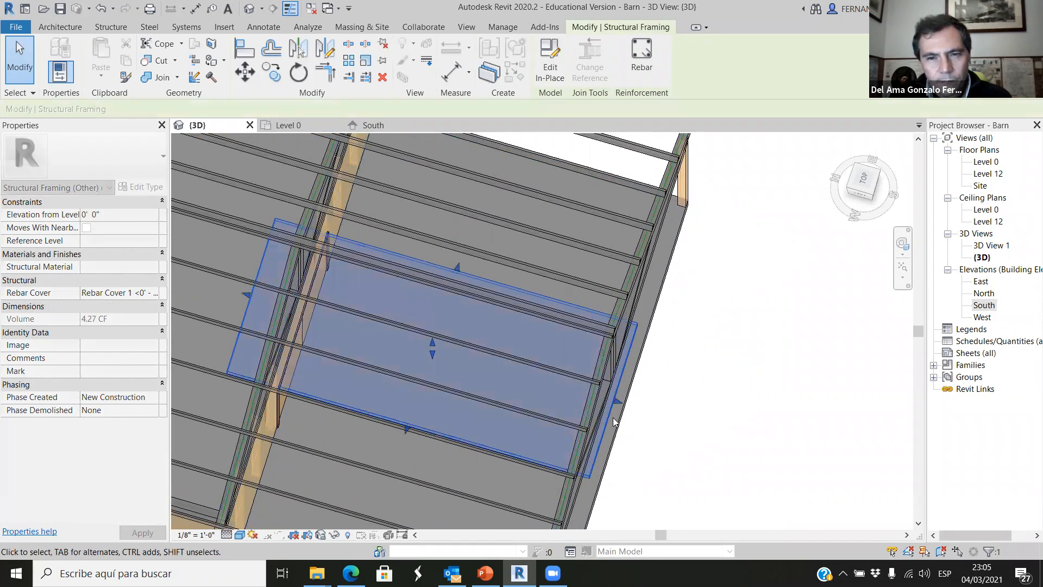
left_click_drag(621, 406, 438, 348)
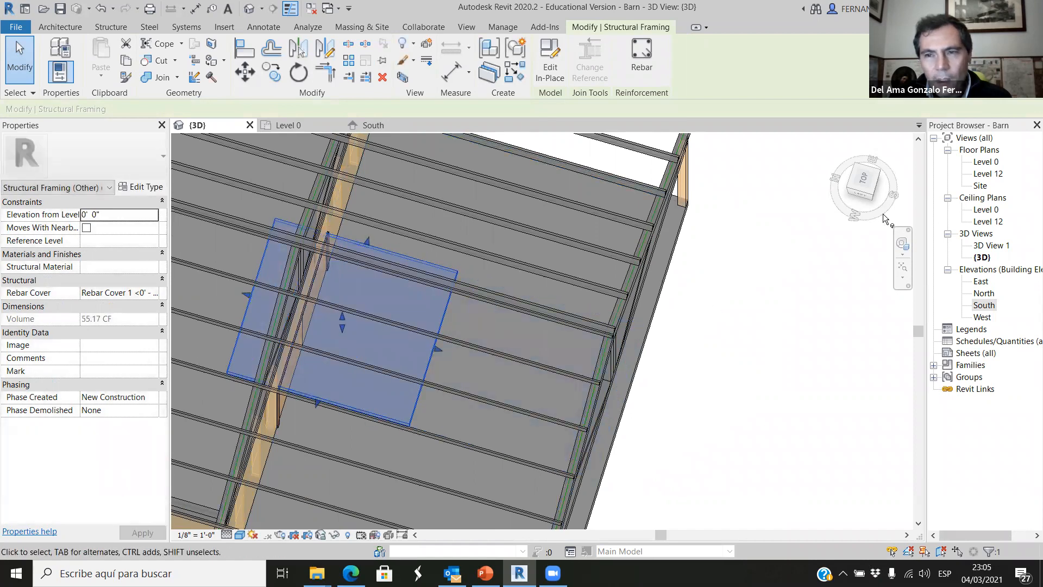
Trim the header's faces in the top view to fit the thickness of the double-door wall.
left_click(864, 185)
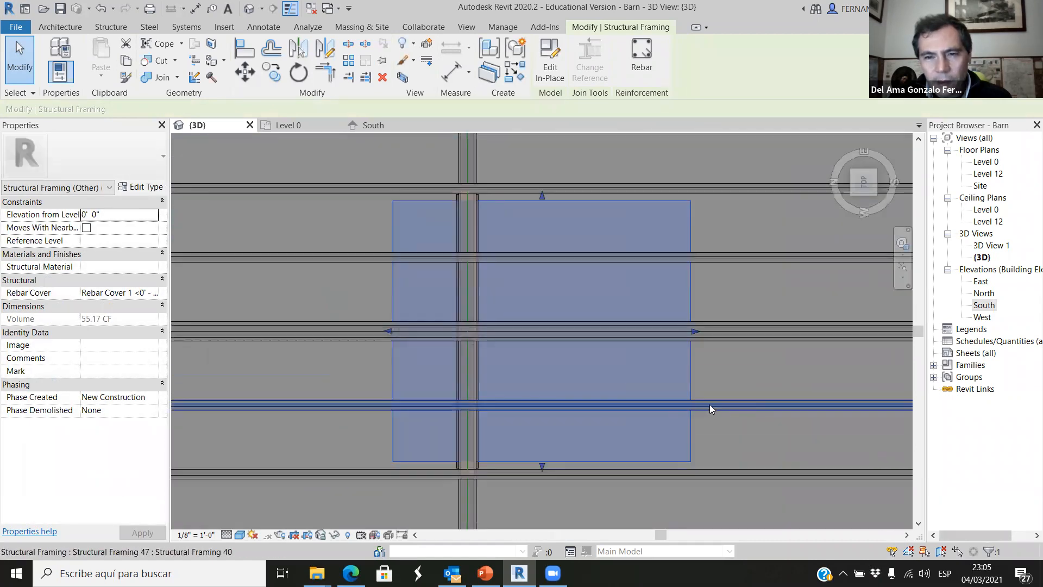
left_click_drag(696, 331, 463, 334)
scroll(487, 331, "down", 3)
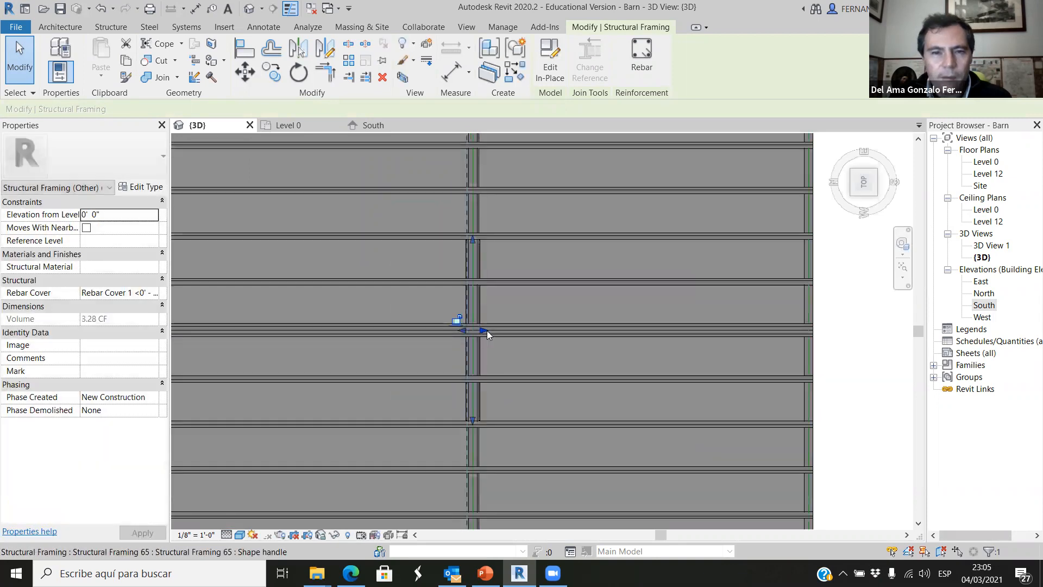
key("Escape")
Inspect the header above the double door in 3D, select it and open the South elevation.
middle_click_drag(726, 421, 552, 291, "shift")
scroll(458, 257, "up", 5)
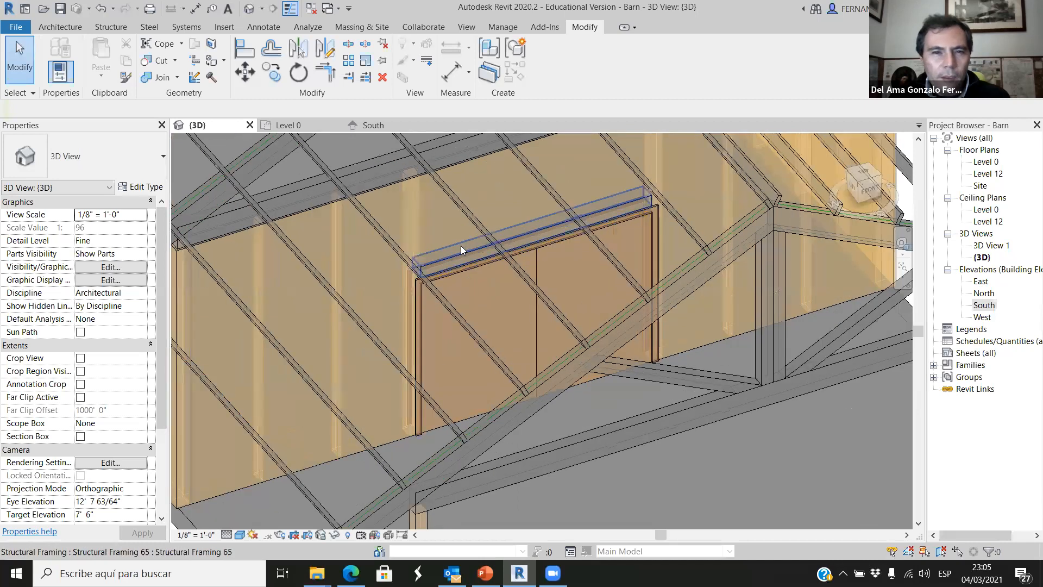
left_click(460, 260)
scroll(597, 396, "down", 5)
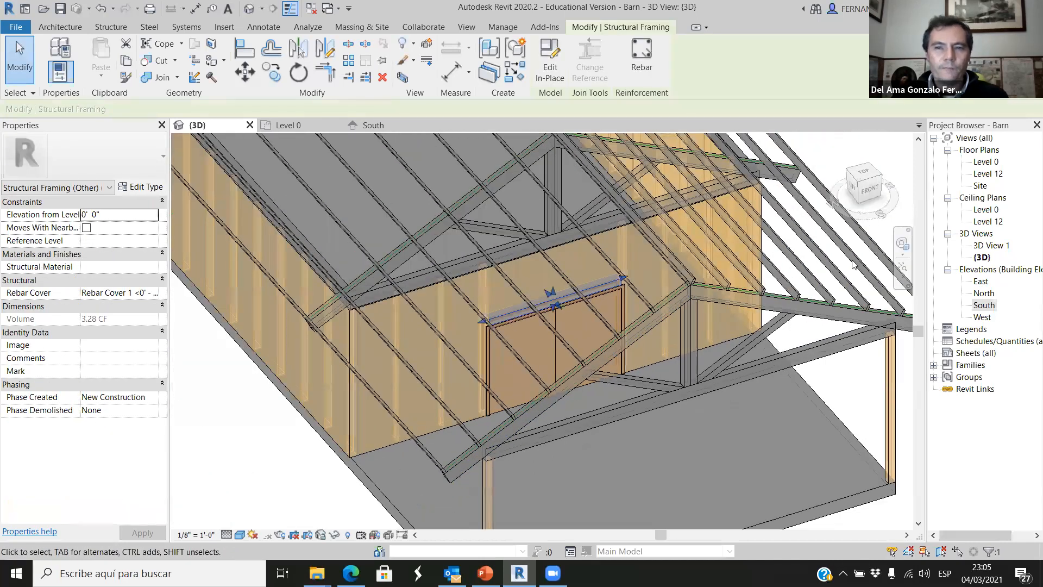
left_click(390, 125)
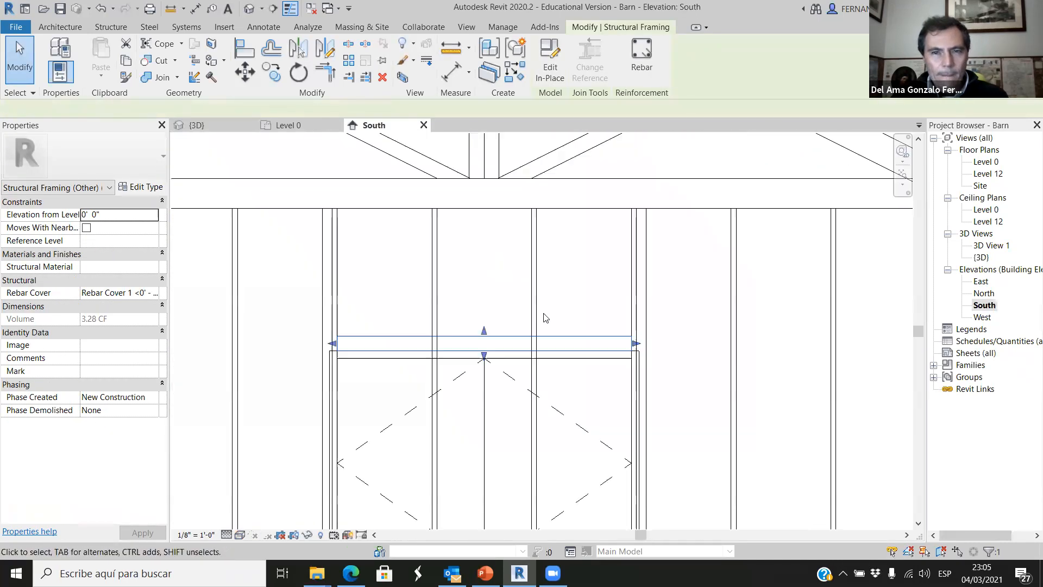
Check the double door and the header above it in the South elevation.
left_click(686, 313)
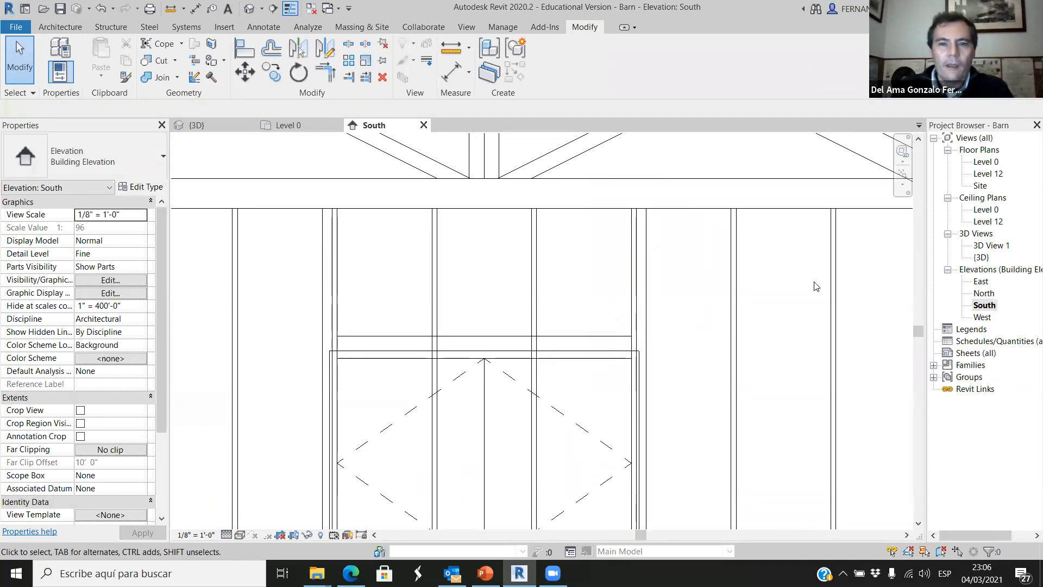
scroll(597, 353, "down", 2)
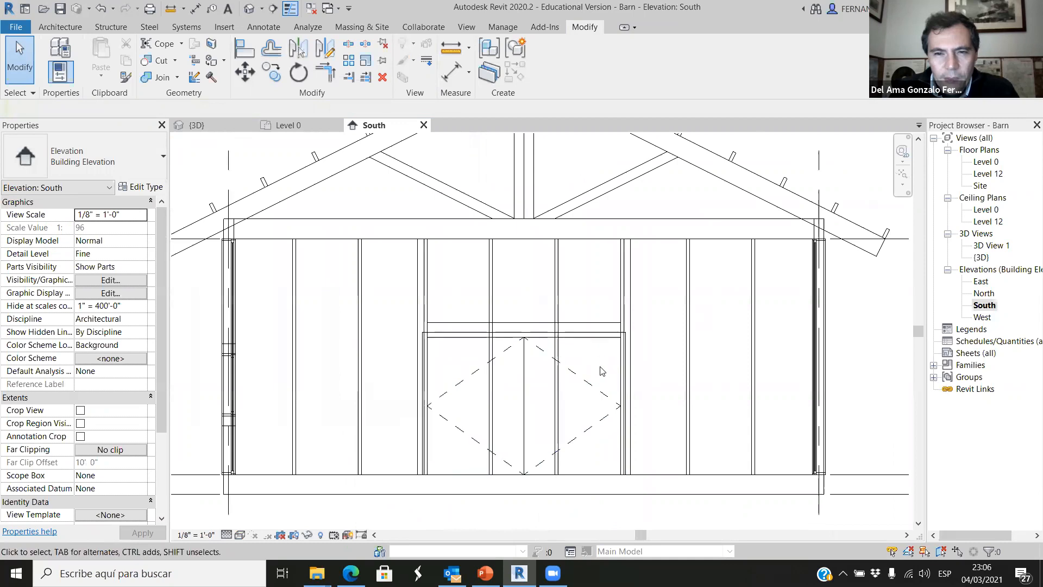
left_click(593, 342)
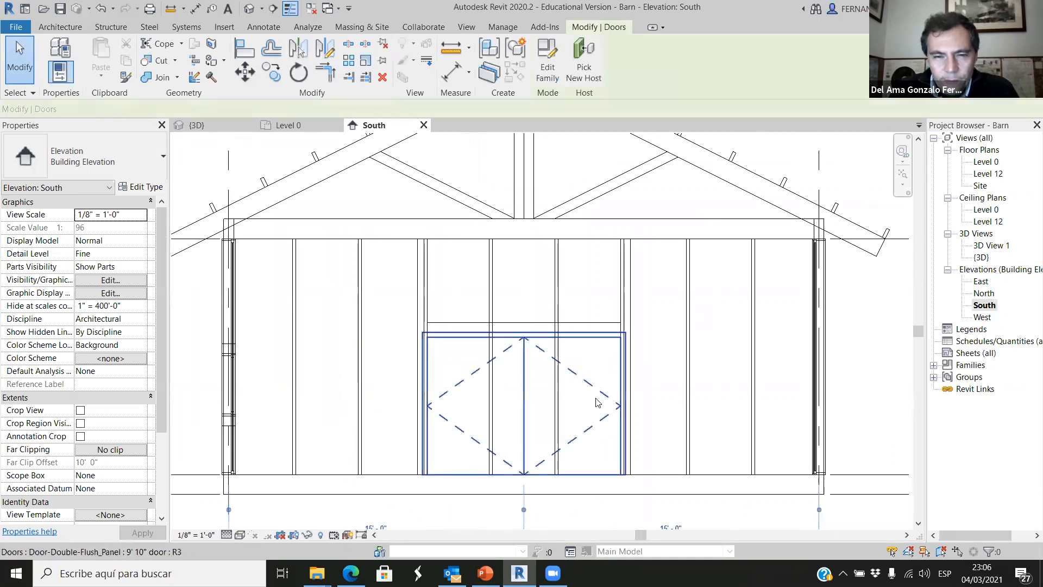
left_click(596, 329)
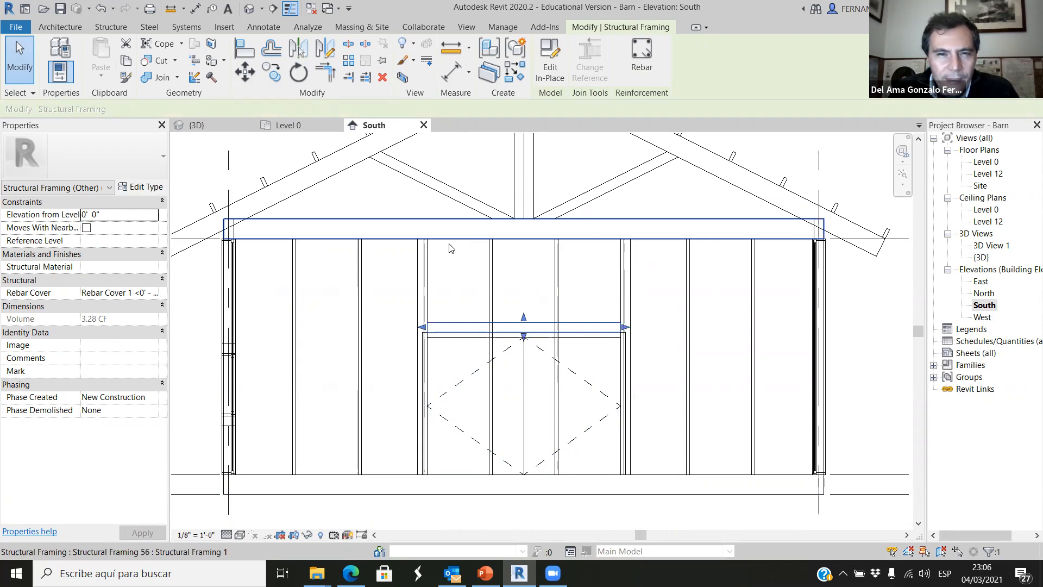
scroll(491, 321, "down", 2)
key("Escape")
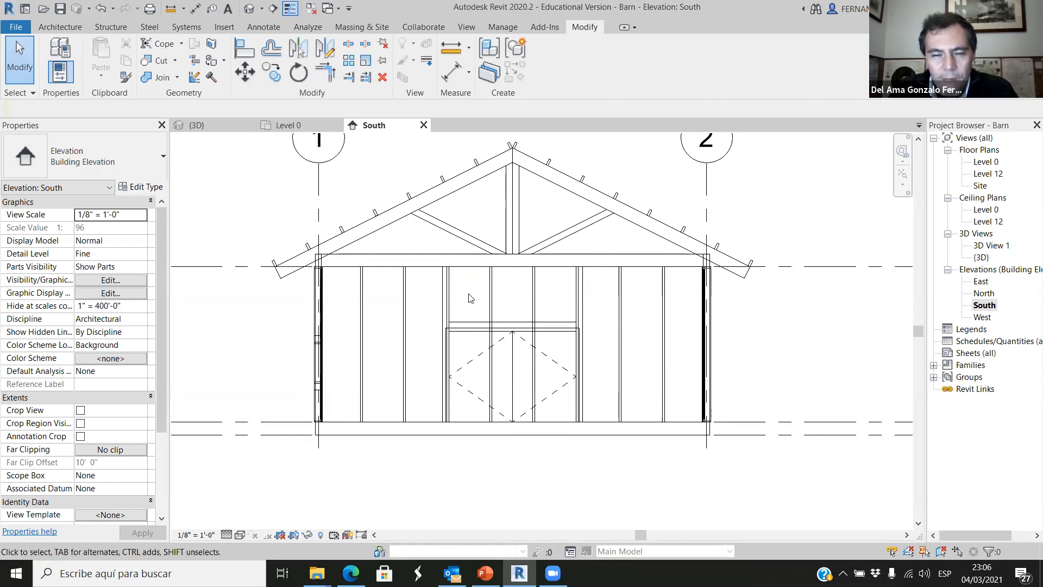
Add aligned dimensions for the opening above the double door: the width between the columns and the height from the header's top to the beam.
scroll(481, 303, "up", 3)
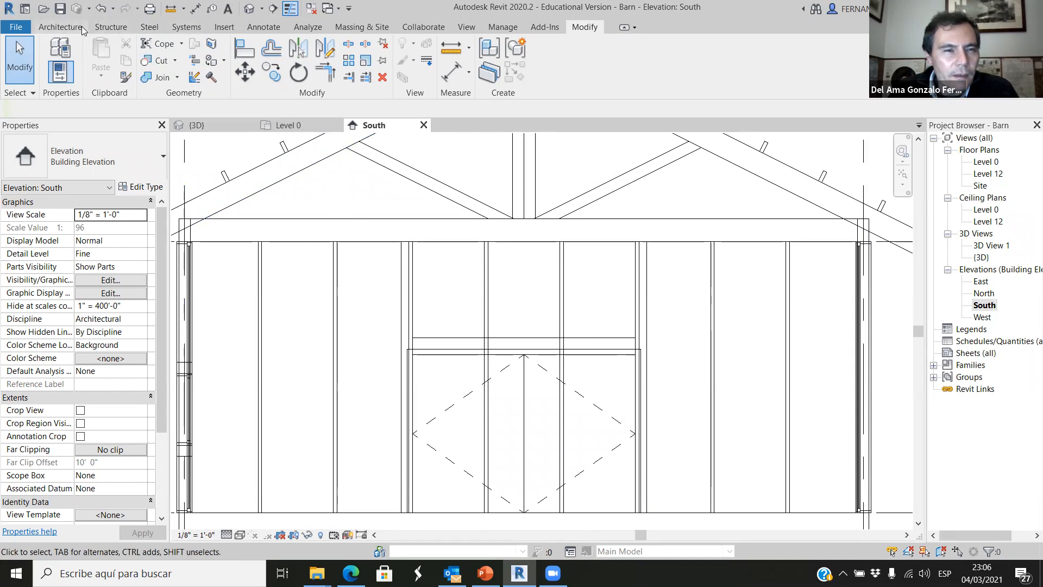
left_click(261, 27)
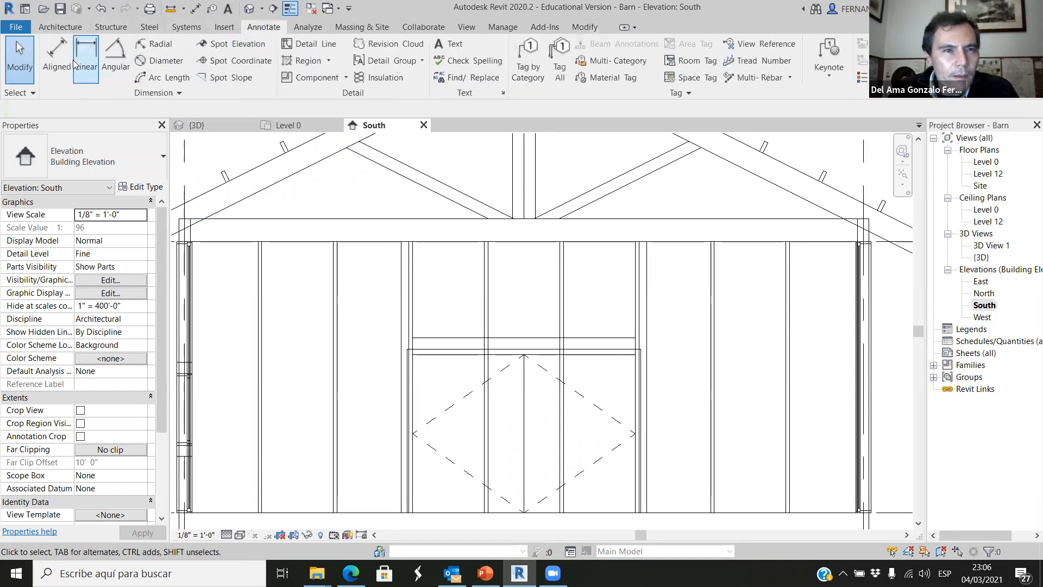
left_click(56, 57)
scroll(425, 288, "up", 1)
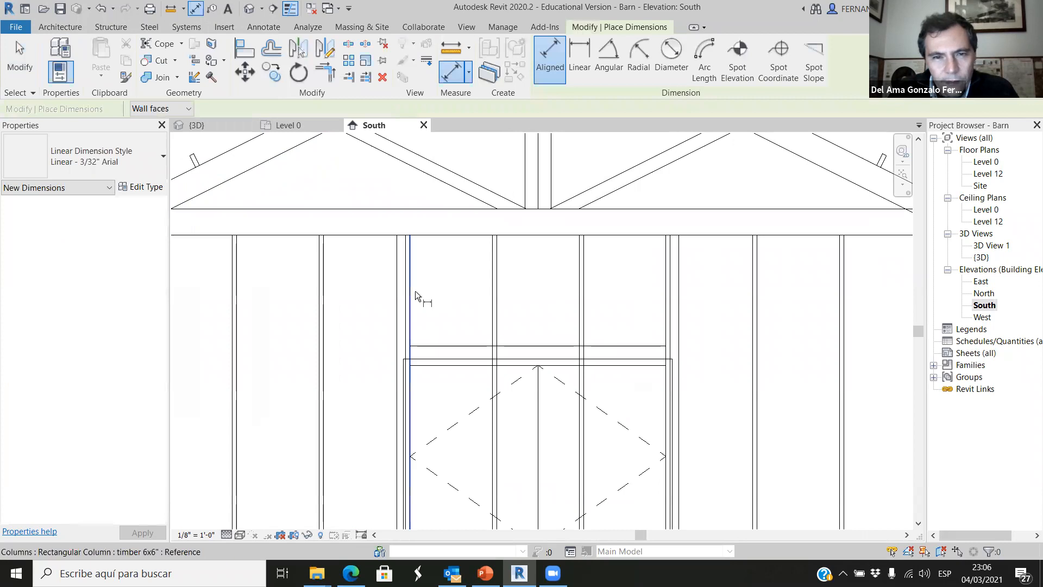
left_click(415, 291)
left_click(656, 298)
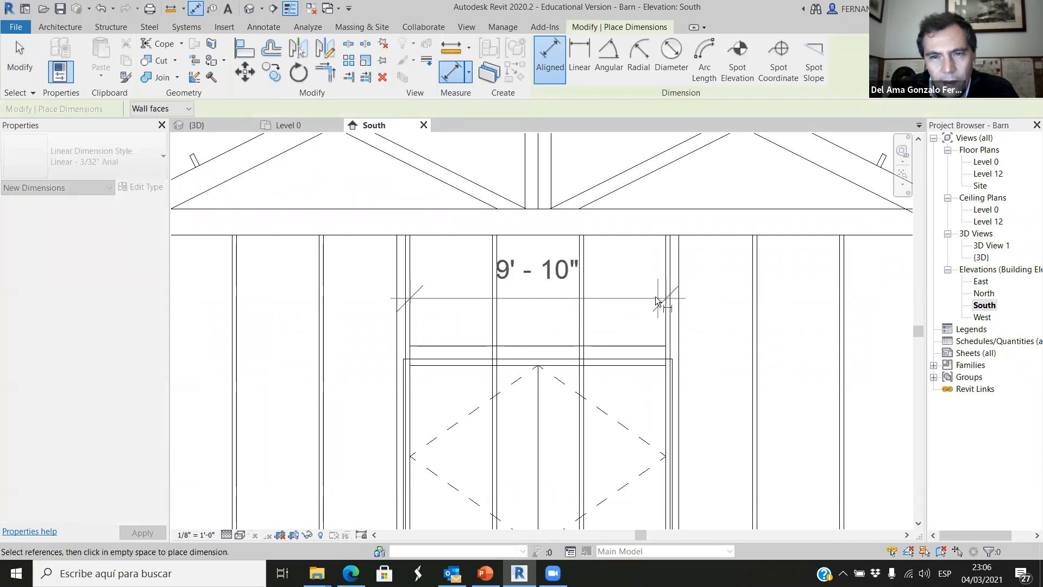
left_click(632, 268)
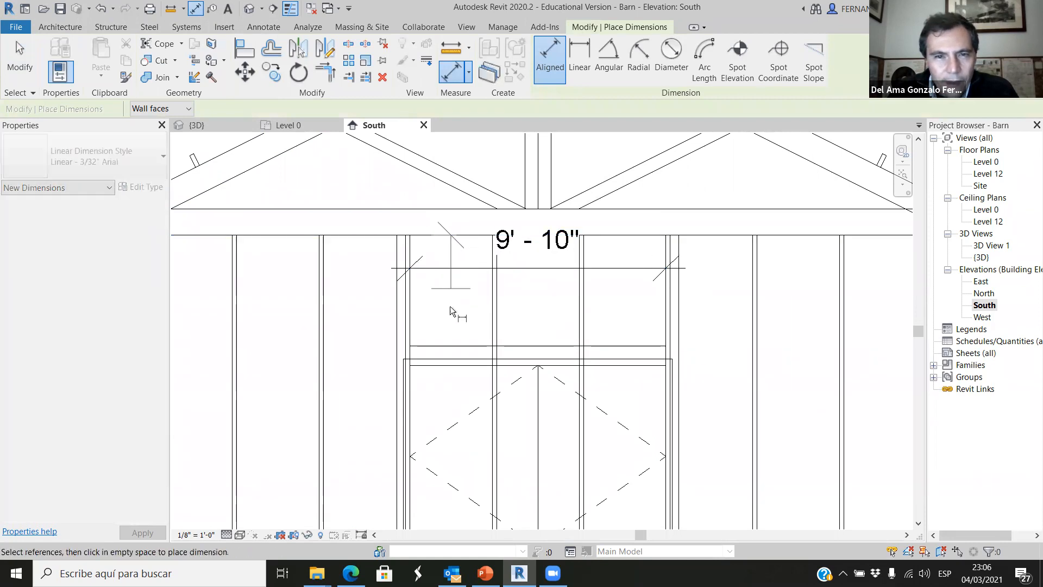
left_click(453, 345)
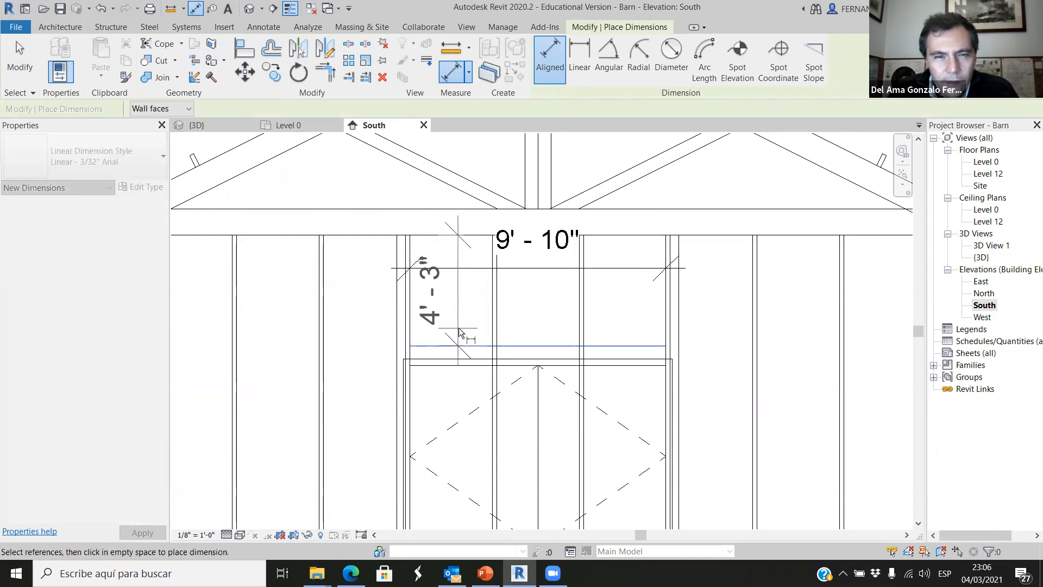
left_click(460, 333)
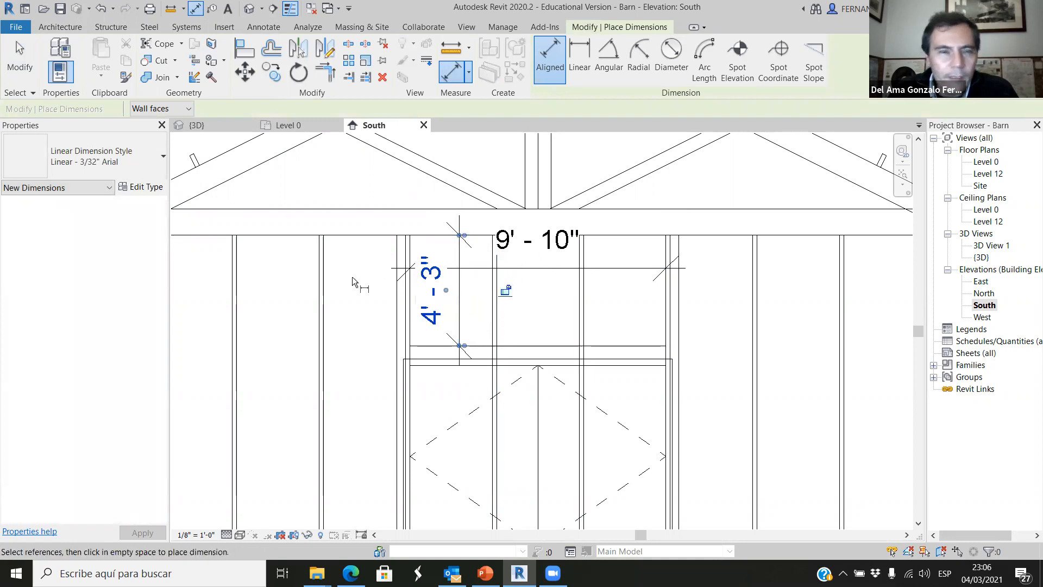
Start a window placement and duplicate the Fixed window type as "window 9'10" x 4'3"".
scroll(354, 279, "down", 2)
left_click(60, 27)
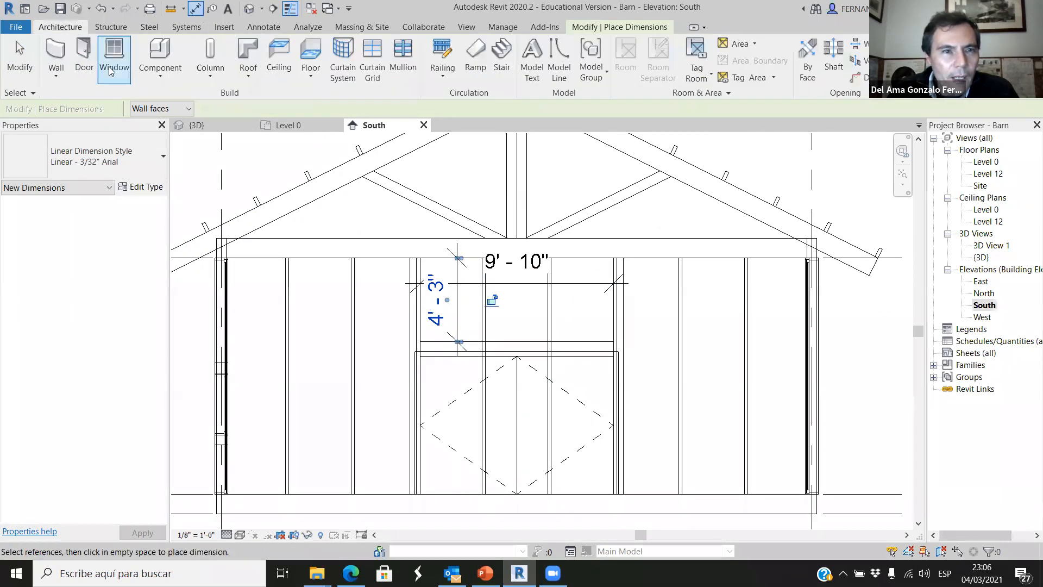
left_click(111, 49)
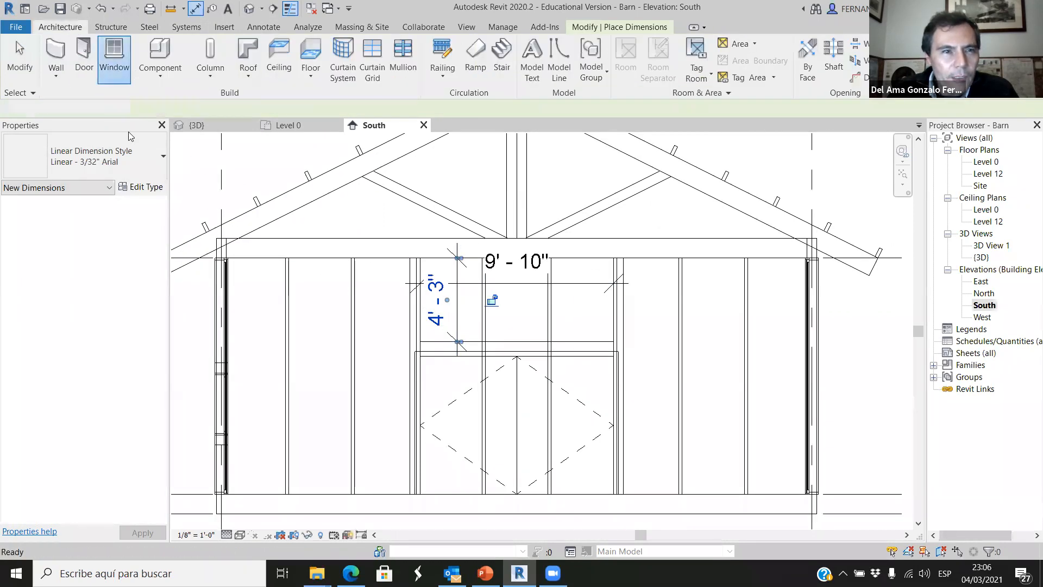
left_click(152, 187)
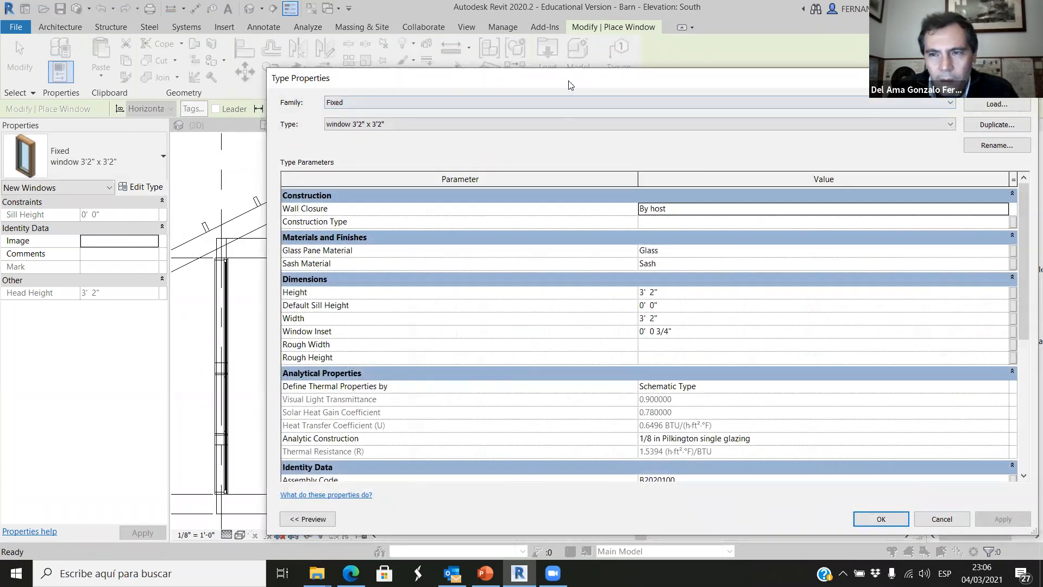
left_click_drag(570, 85, 411, 226)
left_click(828, 267)
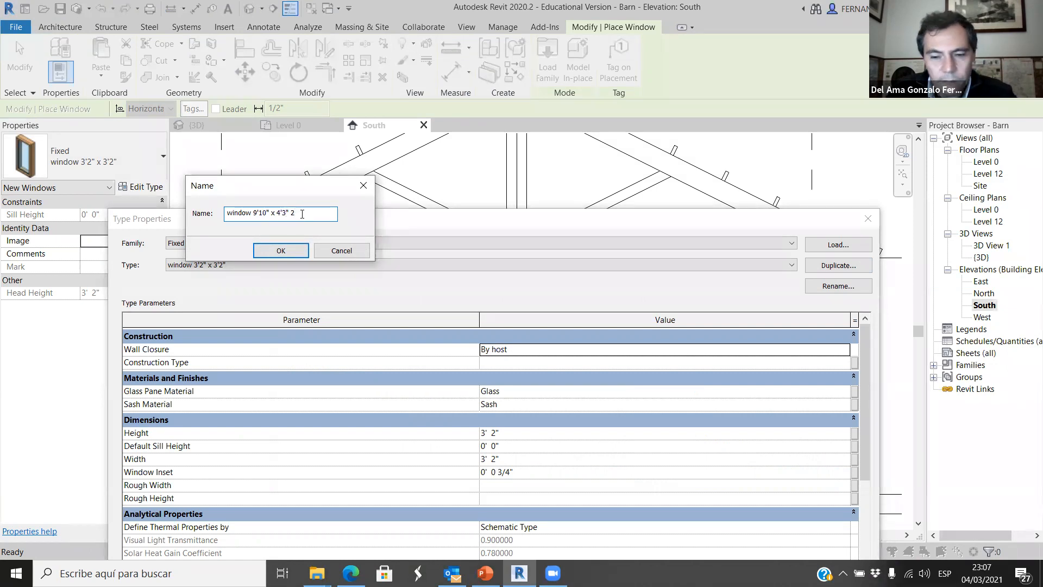
left_click(294, 250)
Set the new window type's height to 4' 3" and width to 9' 10", and accept the type properties.
left_click_drag(539, 224, 536, 163)
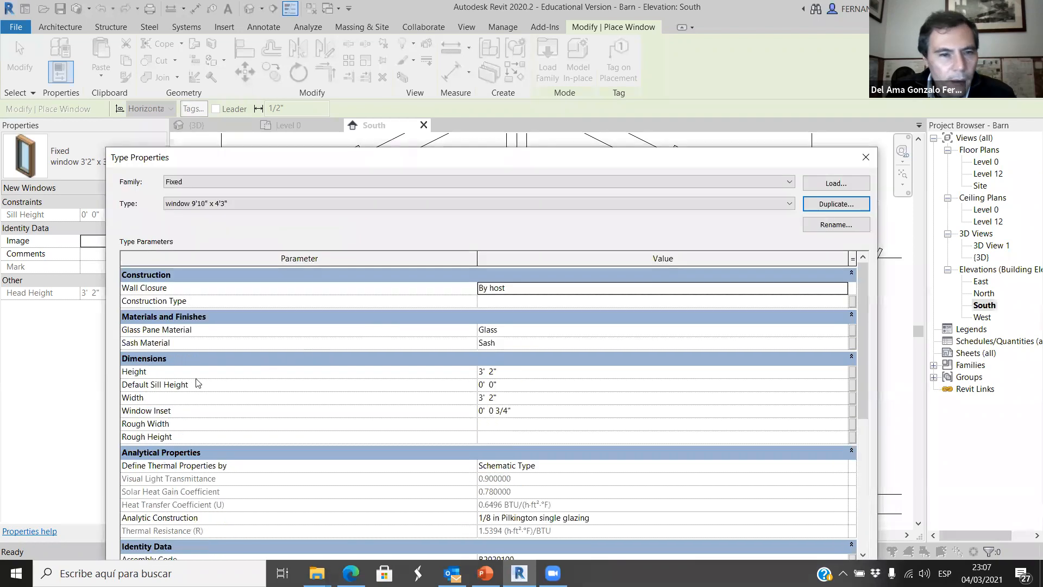
left_click(480, 372)
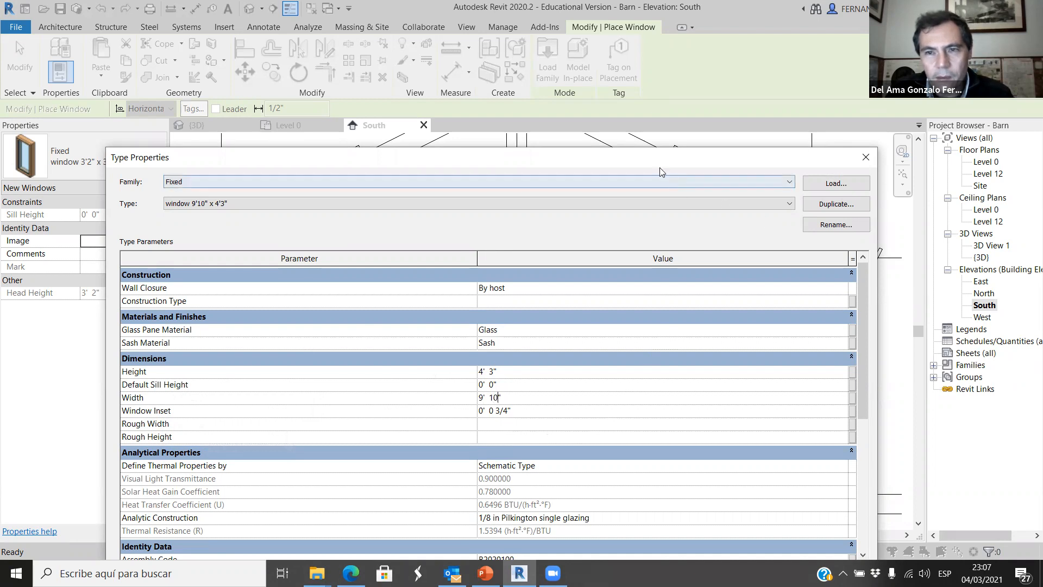
left_click_drag(665, 157, 610, 76)
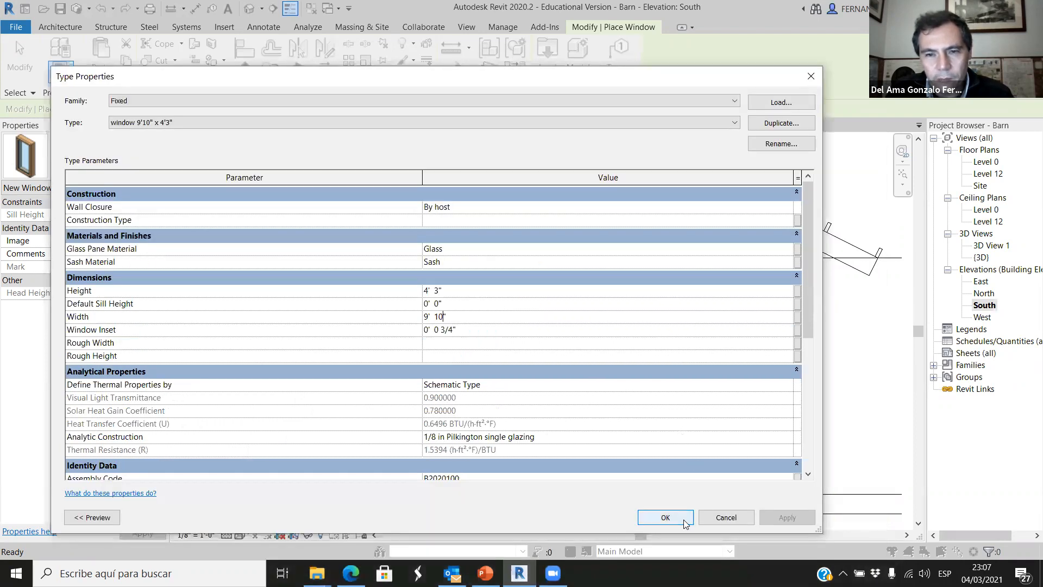
key("Return")
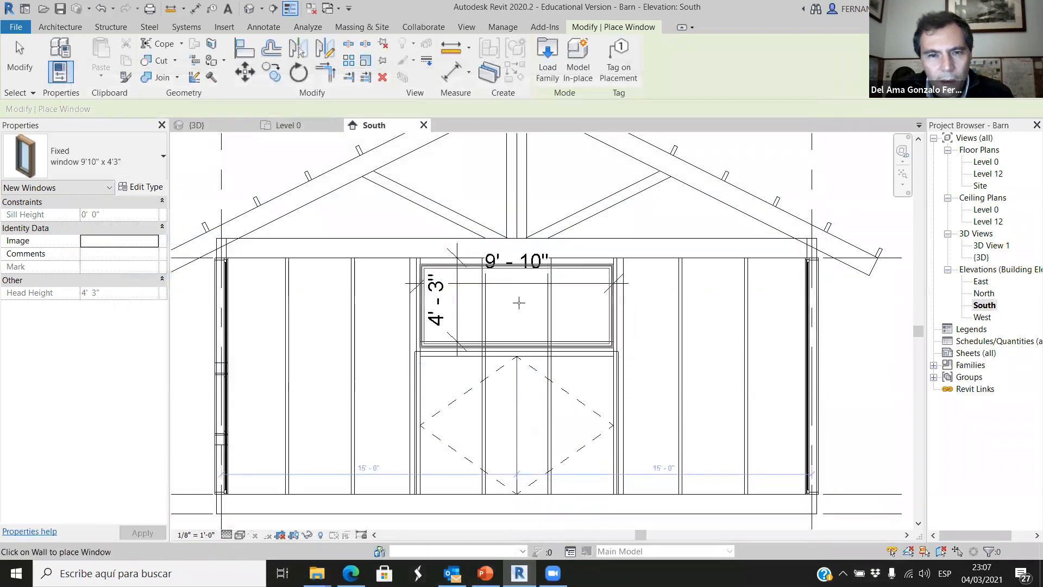
Place the 9'10" x 4'3" window in the opening between the header above the double door and the roof truss beam.
scroll(516, 302, "up", 1)
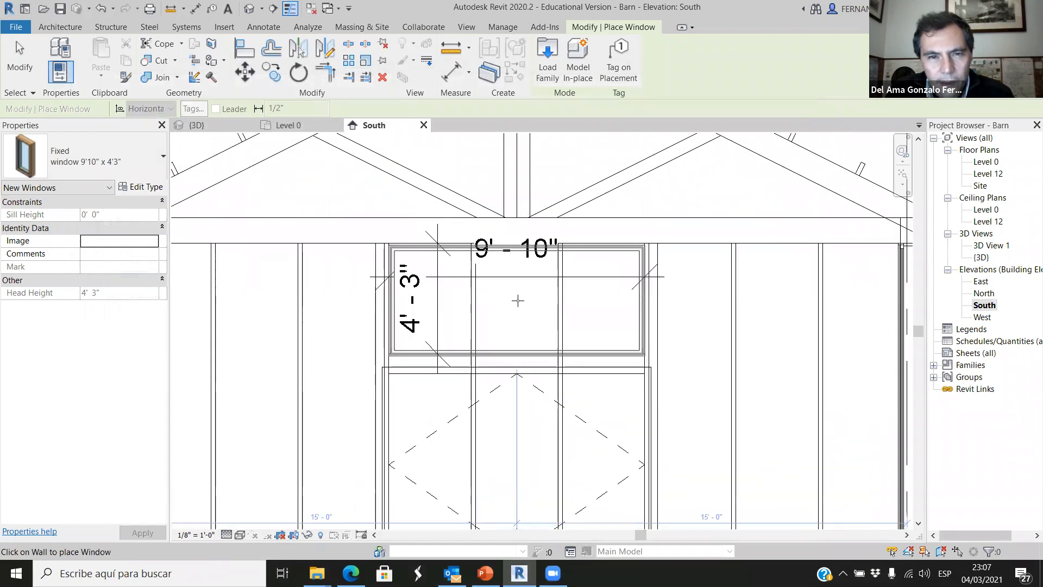
left_click(518, 299)
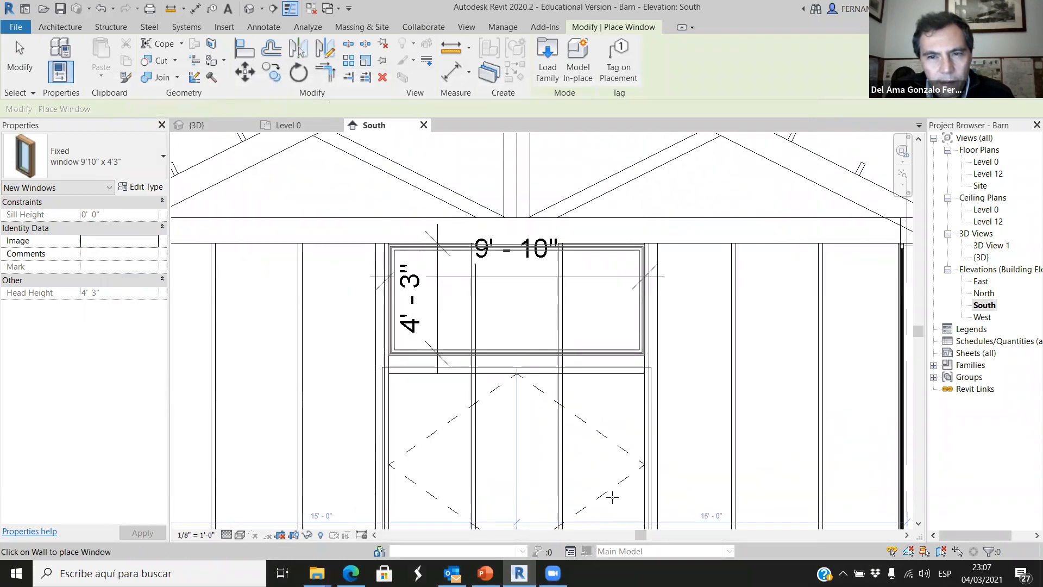
scroll(678, 480, "down", 1)
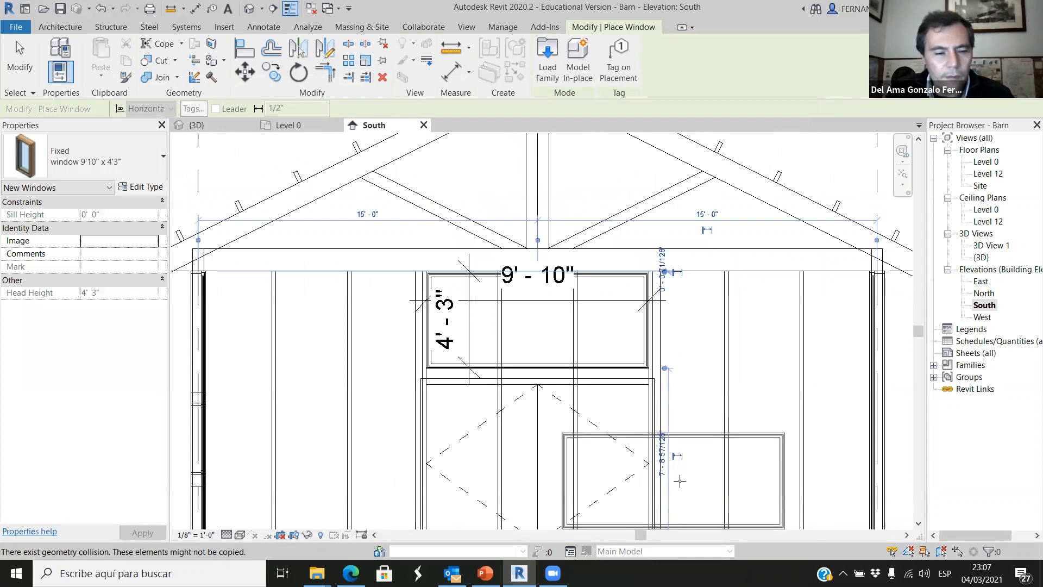
key("Escape")
key("Escape")
Inspect the new window above the double door in the 3D view, from the whole barn and close up at the porch end.
scroll(680, 480, "down", 2)
left_click(233, 126)
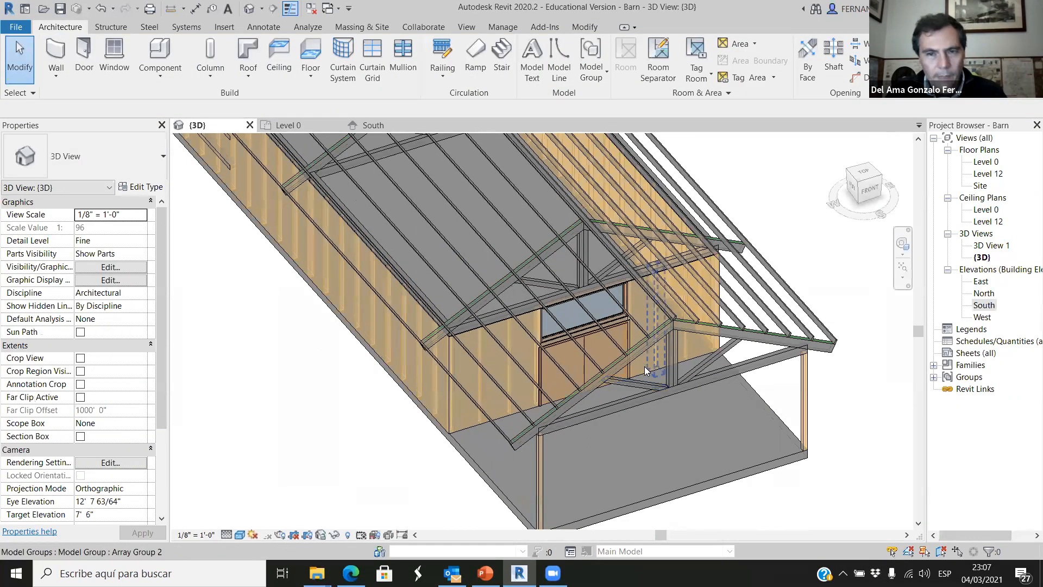
scroll(649, 370, "down", 3)
scroll(640, 436, "down", 3)
middle_click_drag(642, 477, 583, 359, "shift")
middle_click_drag(610, 472, 671, 474, "shift")
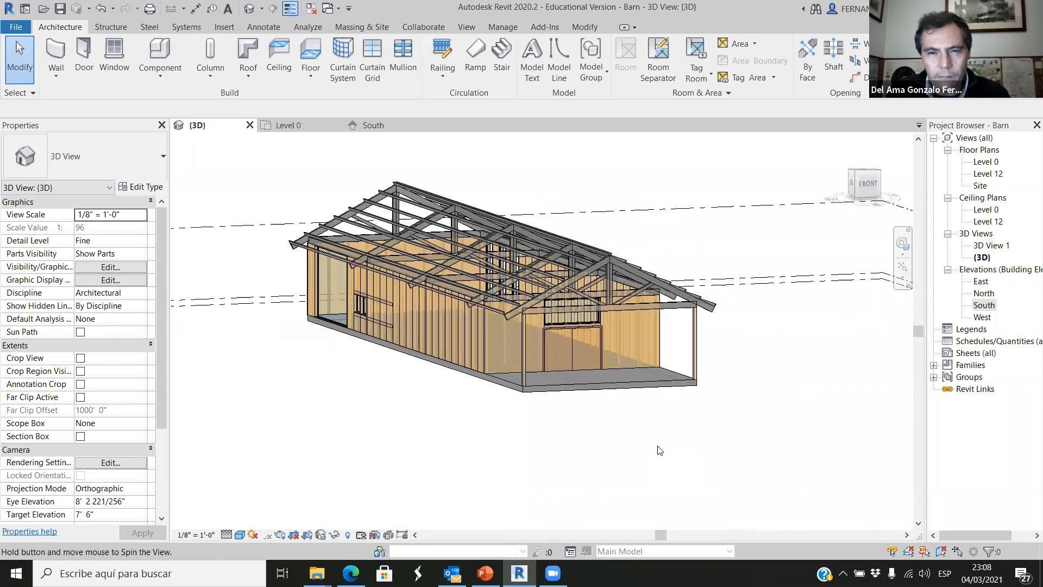
scroll(617, 482, "up", 5)
middle_click_drag(609, 483, 560, 462, "shift")
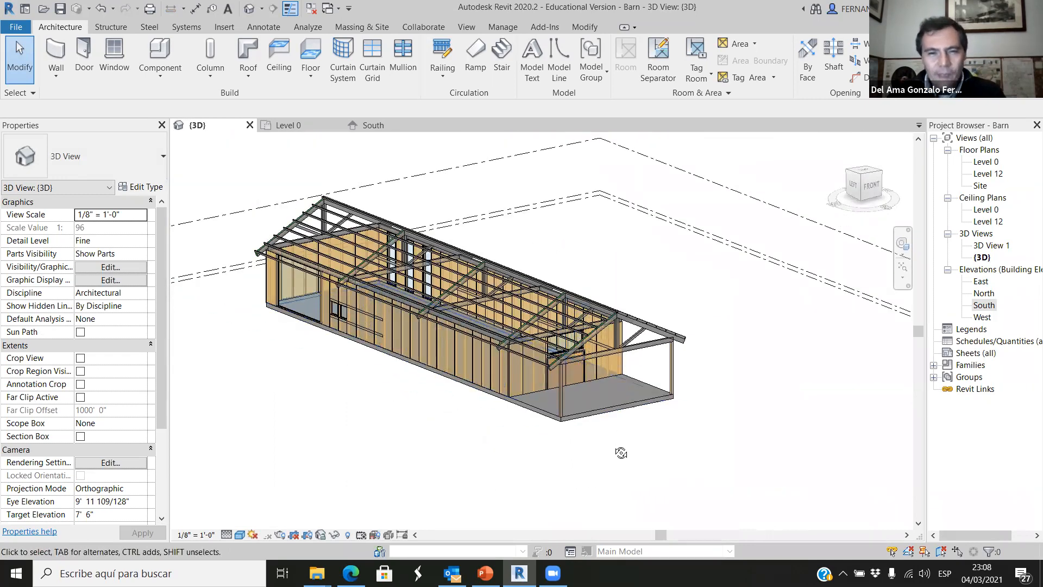
middle_click_drag(624, 456, 550, 456, "shift")
scroll(591, 378, "up", 6)
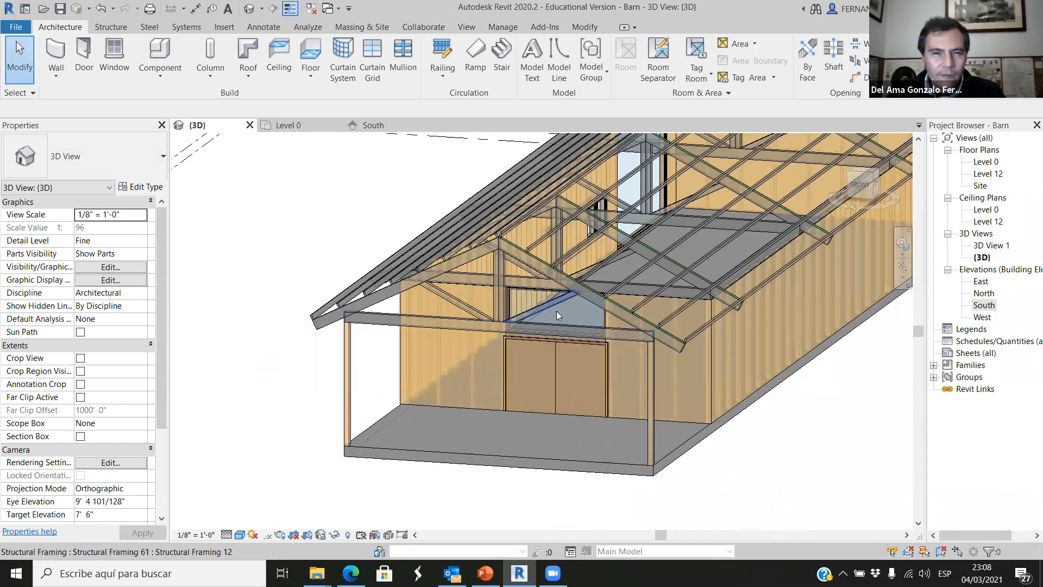
scroll(553, 376, "down", 1)
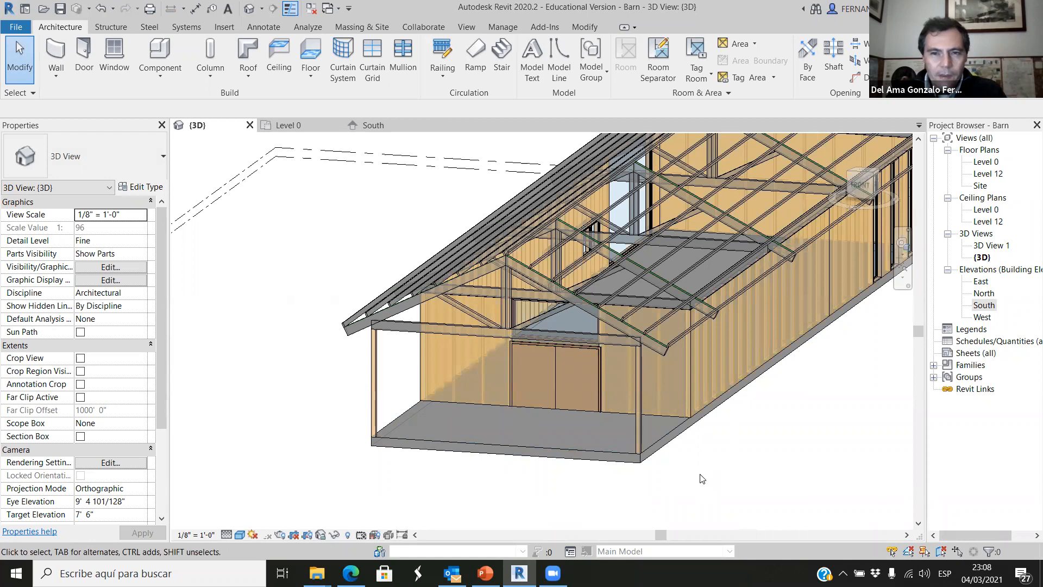
scroll(701, 477, "up", 2)
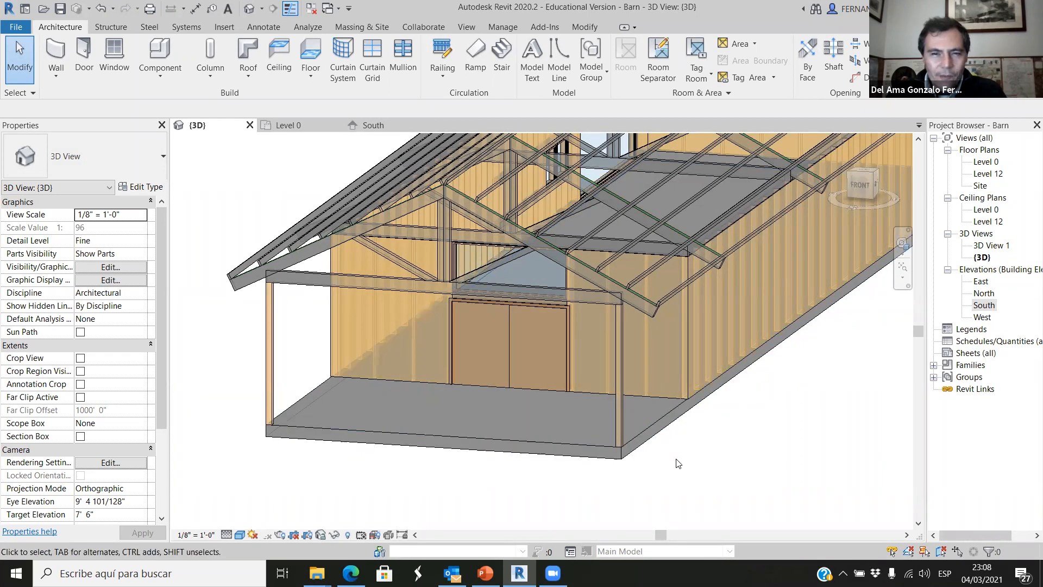
scroll(495, 386, "up", 1)
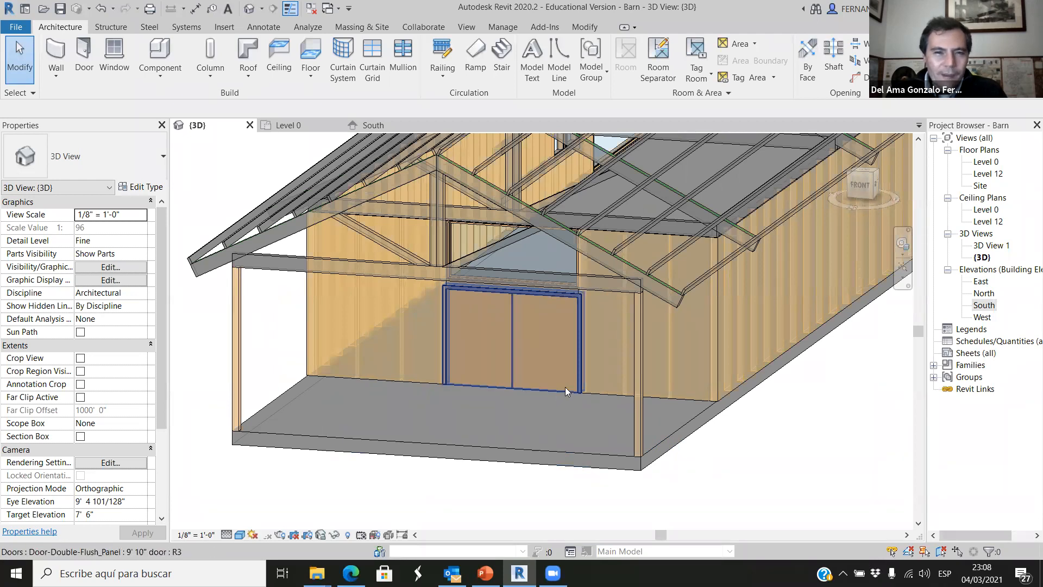
Examine the barn's long side wall, roof framing and porch in 3D from an angled front-left view.
scroll(565, 387, "down", 2)
middle_click_drag(541, 509, 500, 463, "shift")
scroll(500, 462, "down", 3)
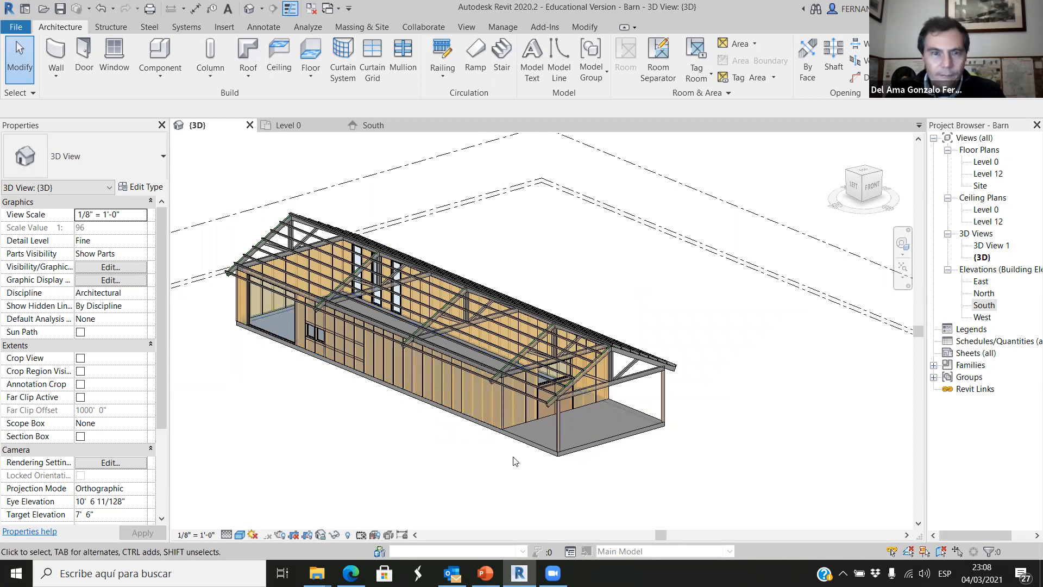
scroll(552, 462, "up", 2)
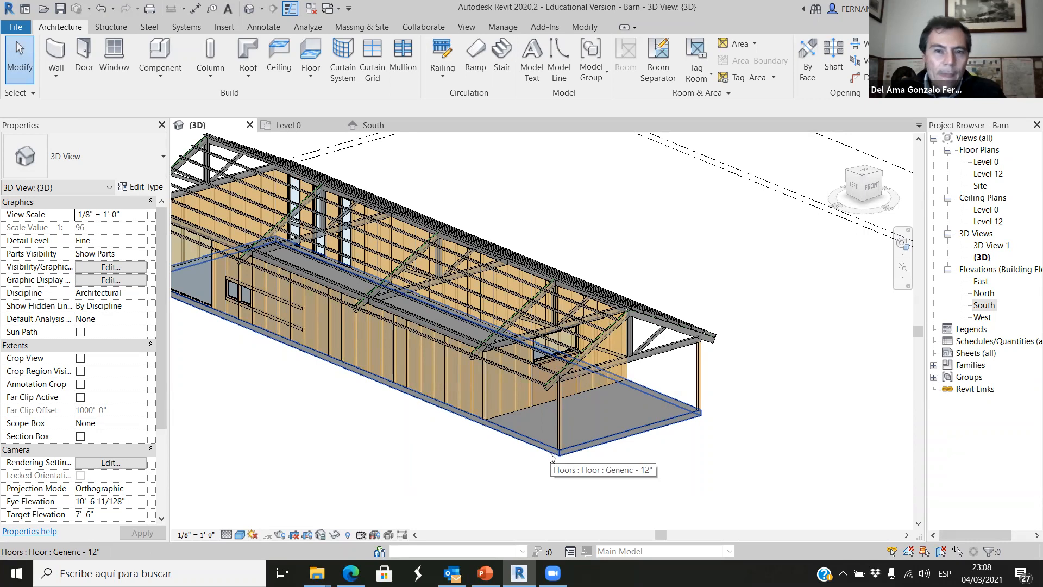
scroll(557, 389, "up", 2)
scroll(653, 389, "down", 3)
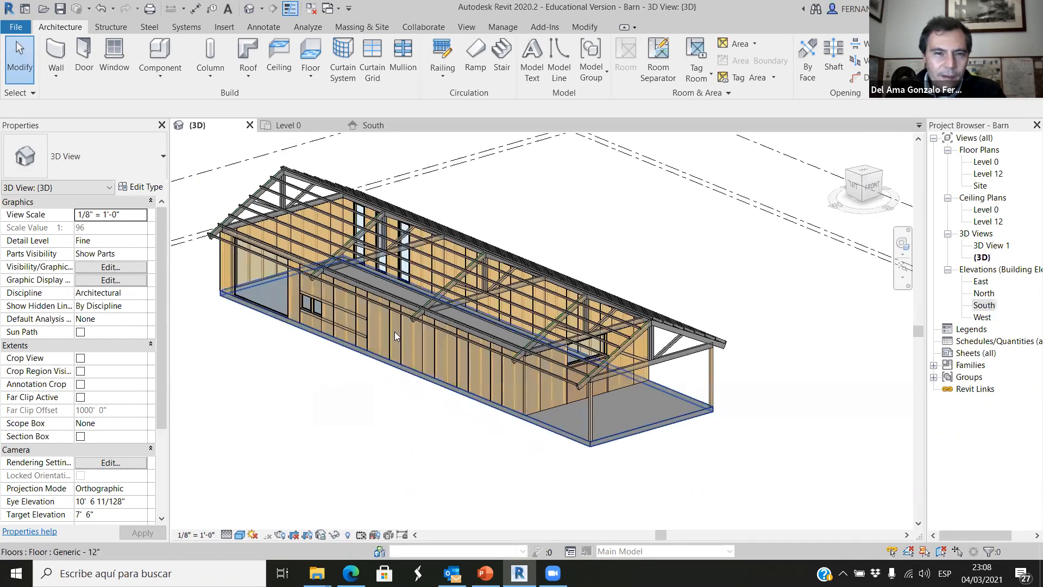
scroll(478, 348, "up", 3)
scroll(640, 385, "down", 1)
scroll(700, 387, "up", 1)
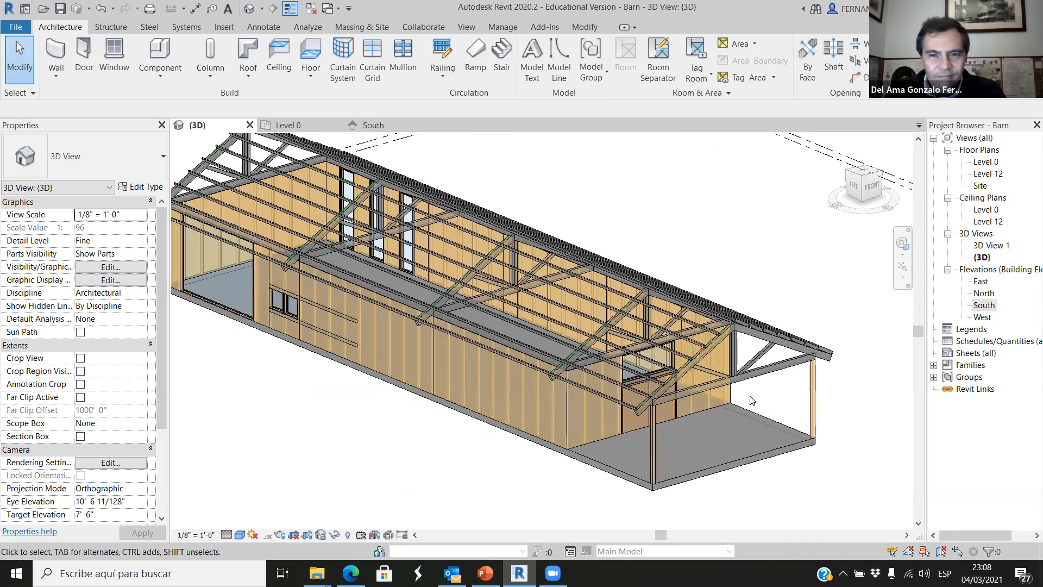
scroll(725, 414, "up", 3)
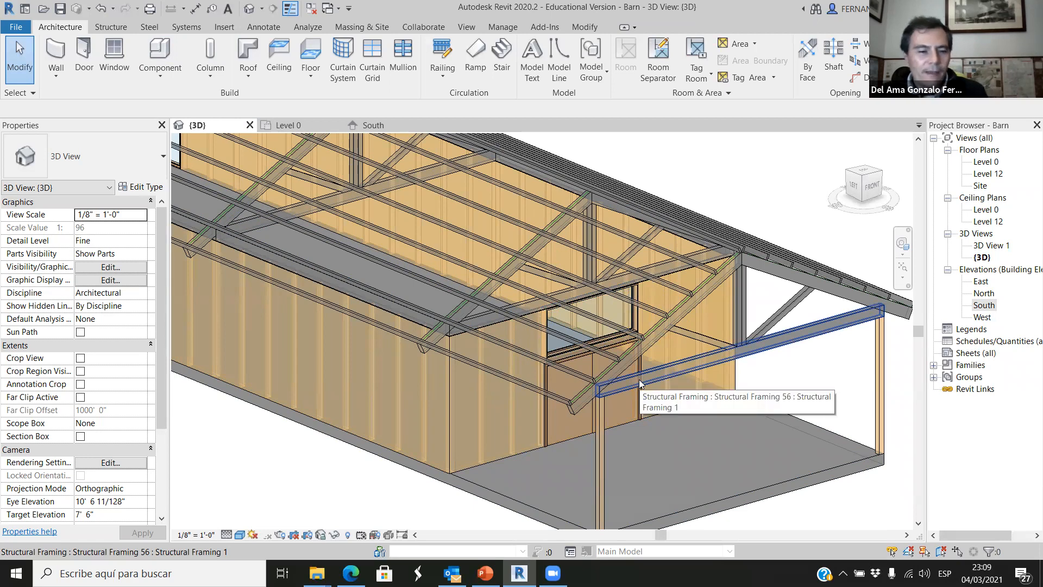
Examine the porch end in 3D from the opposite side, closing in on the double door and the window above it.
middle_click_drag(636, 358, 567, 417, "shift")
scroll(567, 416, "down", 3)
middle_click_drag(649, 515, 692, 484, "shift")
scroll(694, 484, "up", 3)
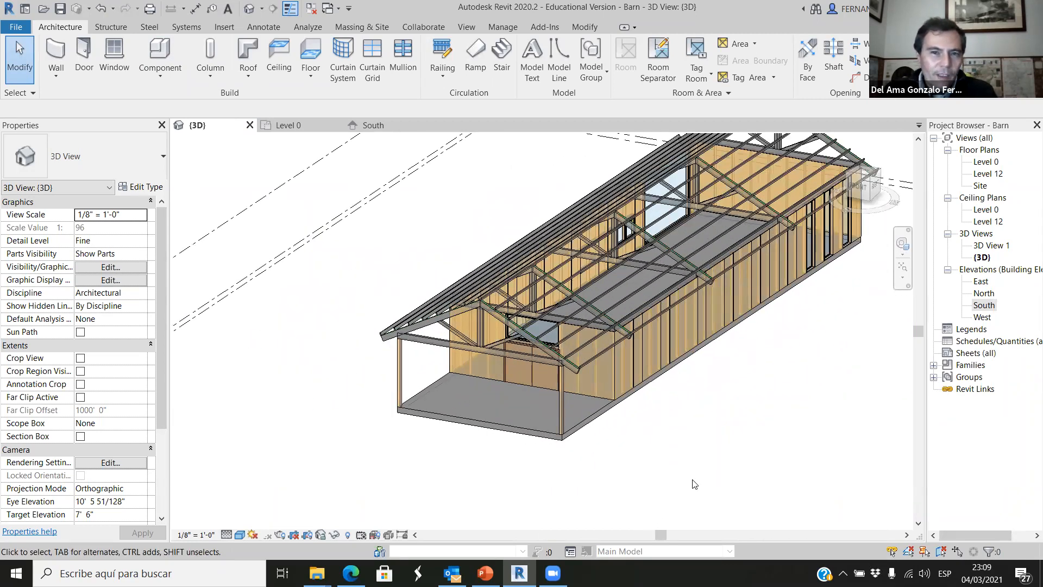
scroll(570, 377, "up", 4)
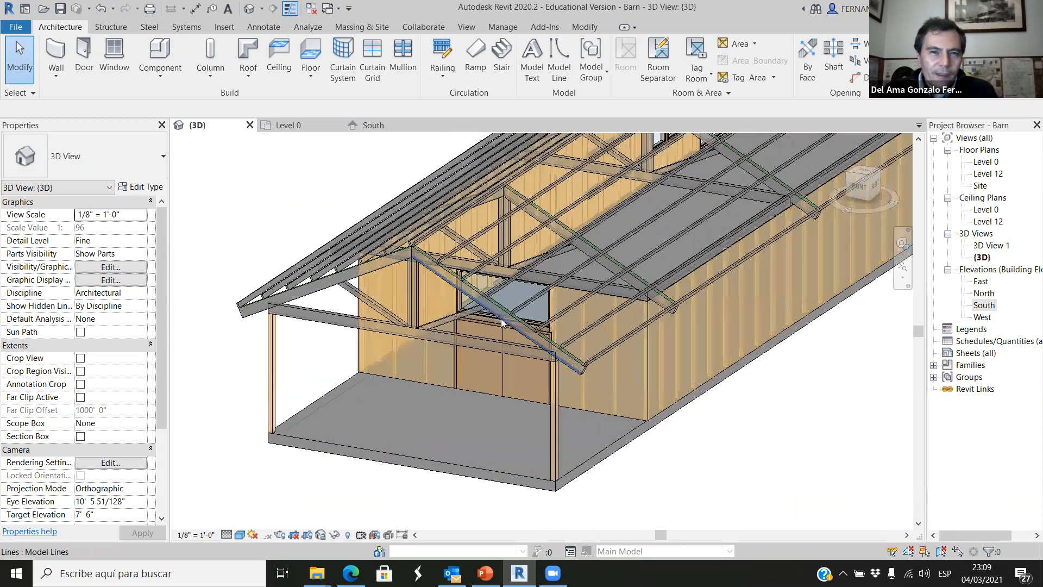
scroll(474, 312, "up", 5)
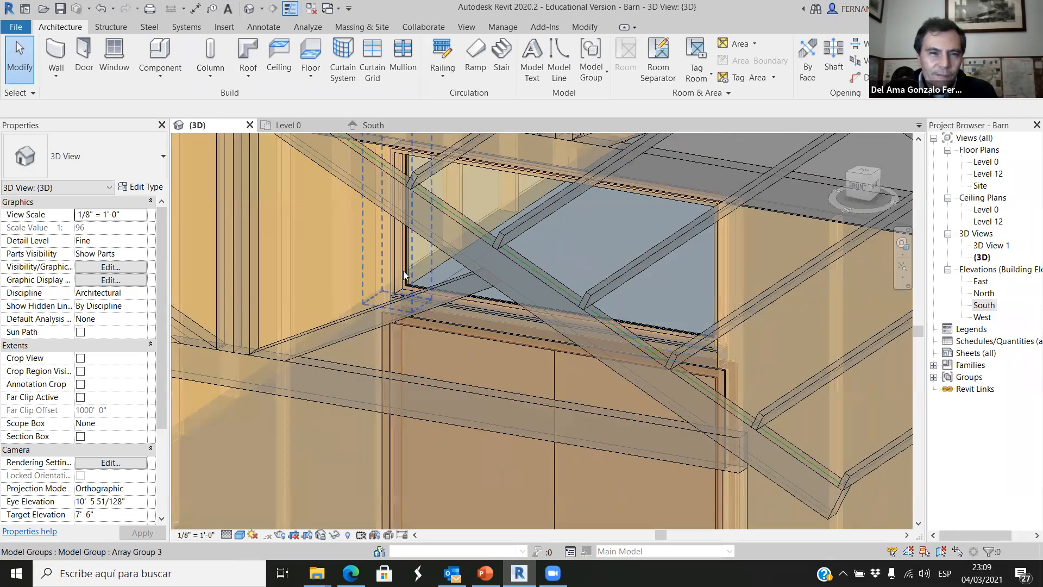
Start placing a window and browse the US Imperial family library to its Windows folder for loading a family.
left_click(109, 46)
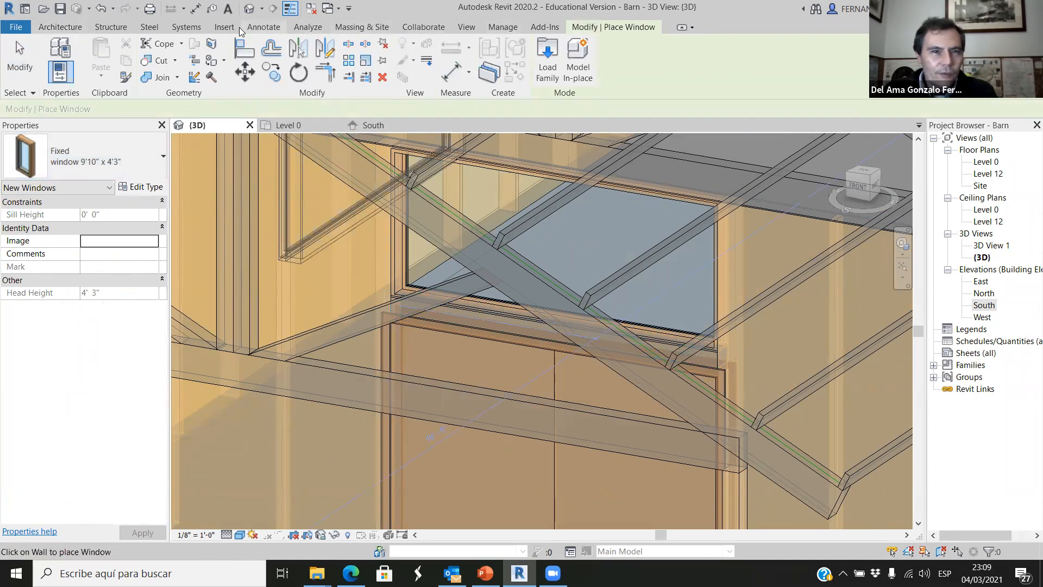
left_click(222, 27)
left_click(563, 59)
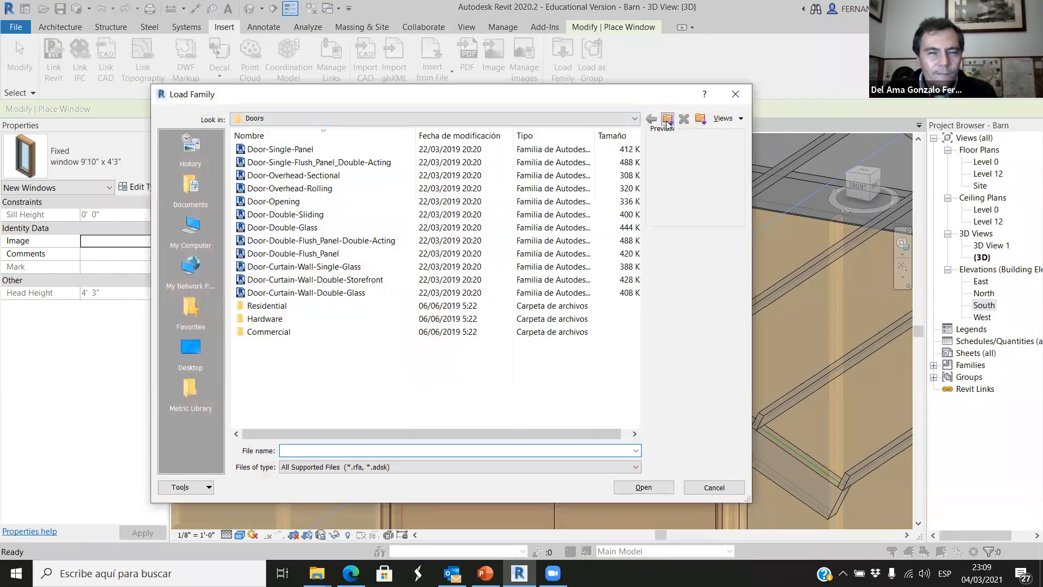
left_click(667, 118)
scroll(271, 335, "down", 6)
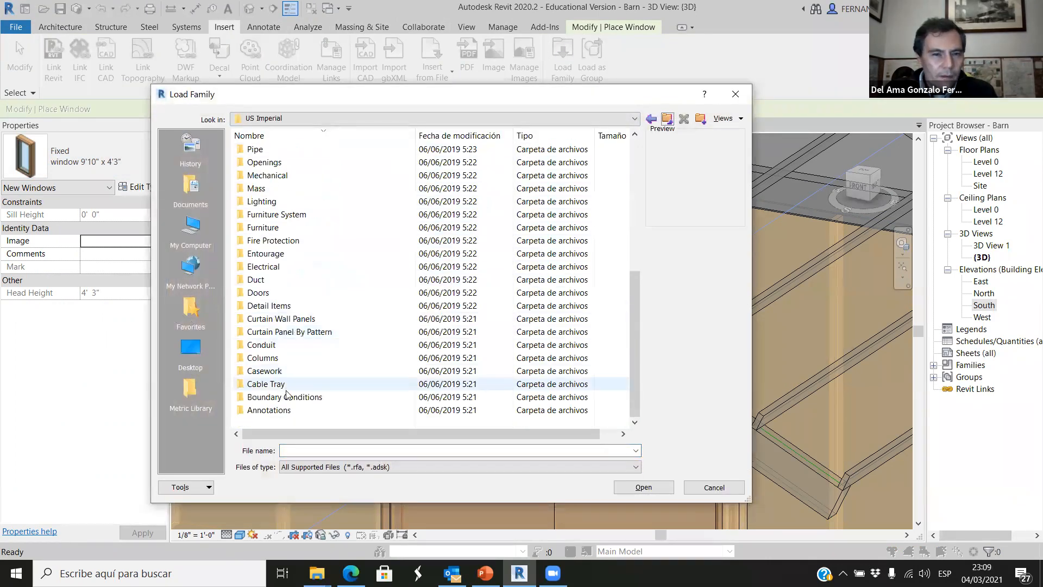
scroll(272, 375, "up", 5)
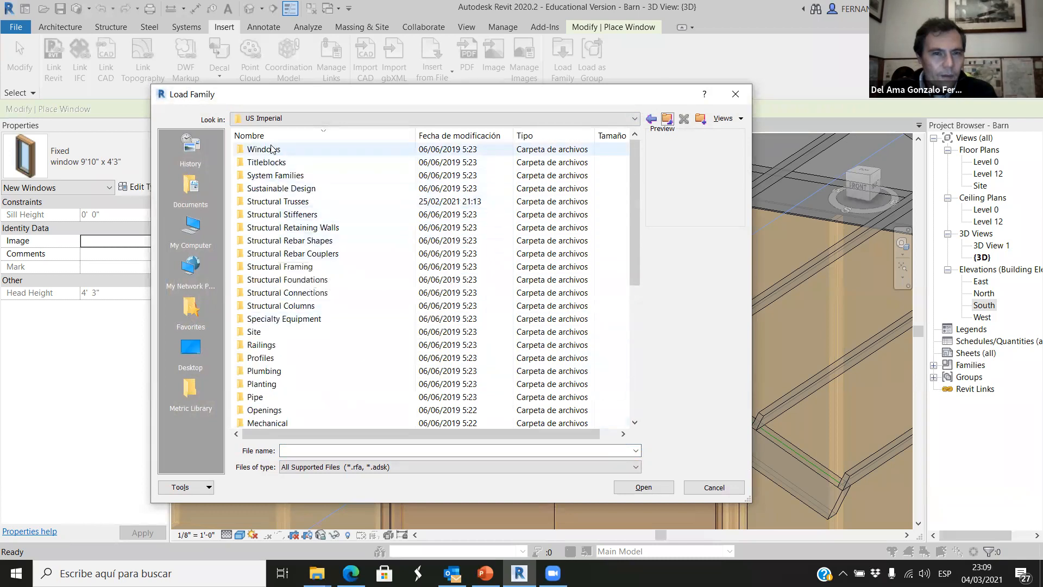
double_click(274, 149)
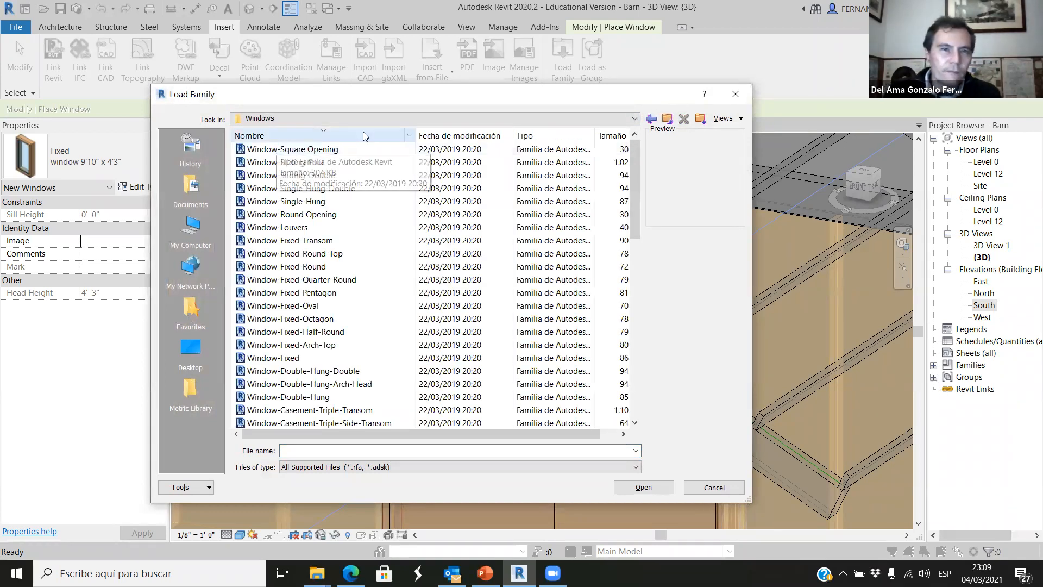
Preview the library's window families from Window-Square Opening down to the triple casement types, and close the library without loading any.
left_click(296, 150)
key("Down")
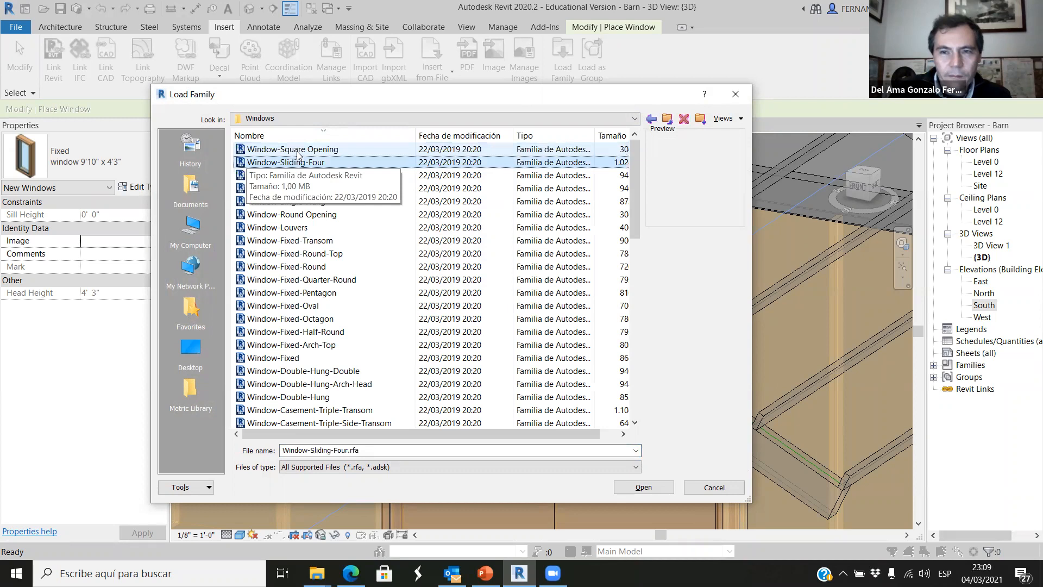
key("Down")
key("Down")
key("Down")
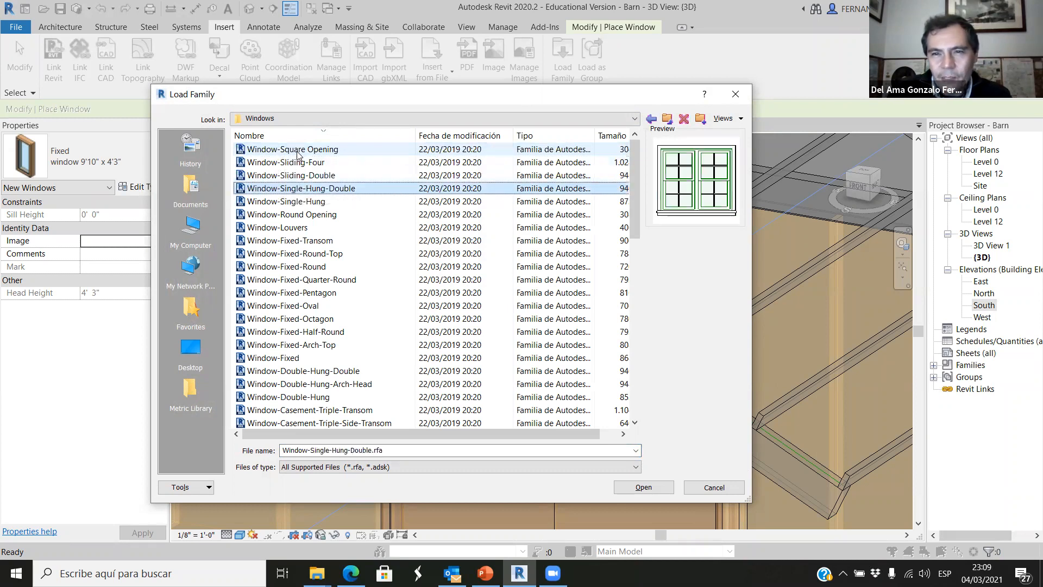
key("Up")
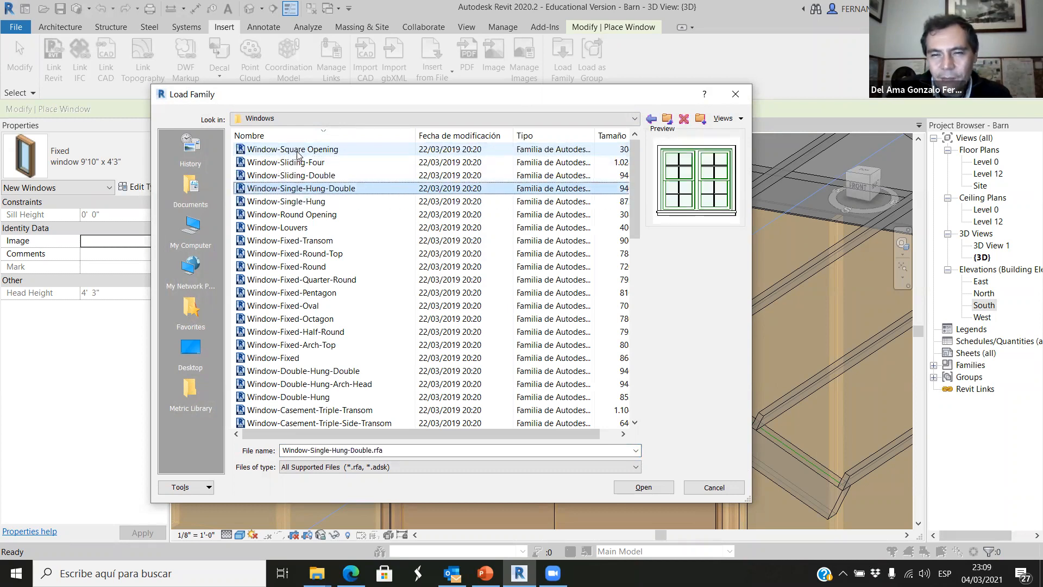
key("Down")
key("Down")
key("Down")
key("Down")
key("Up")
key("Up")
key("Up")
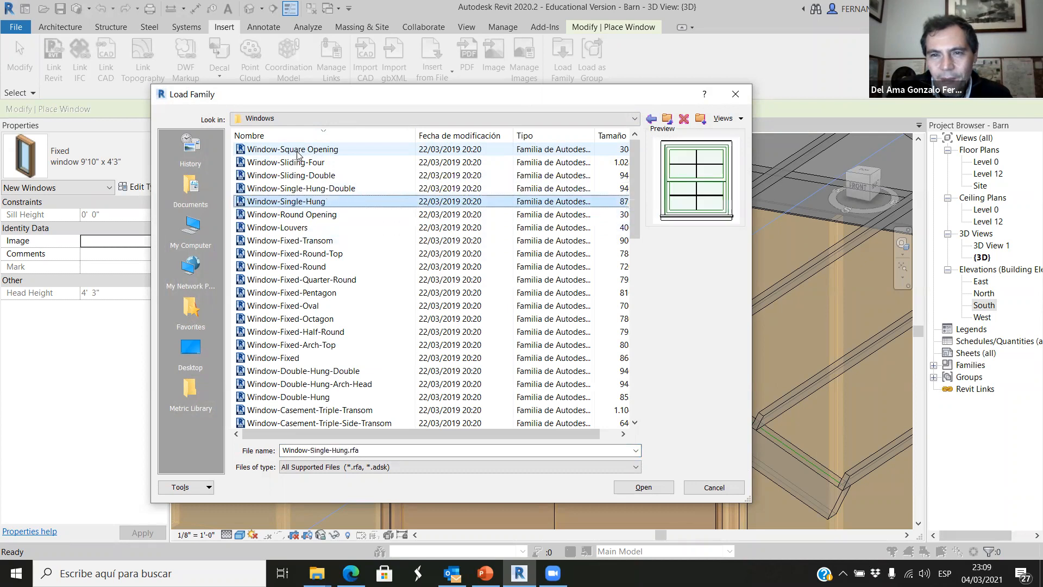
key("Up")
key("Down")
key("Down")
key("Up")
key("Up")
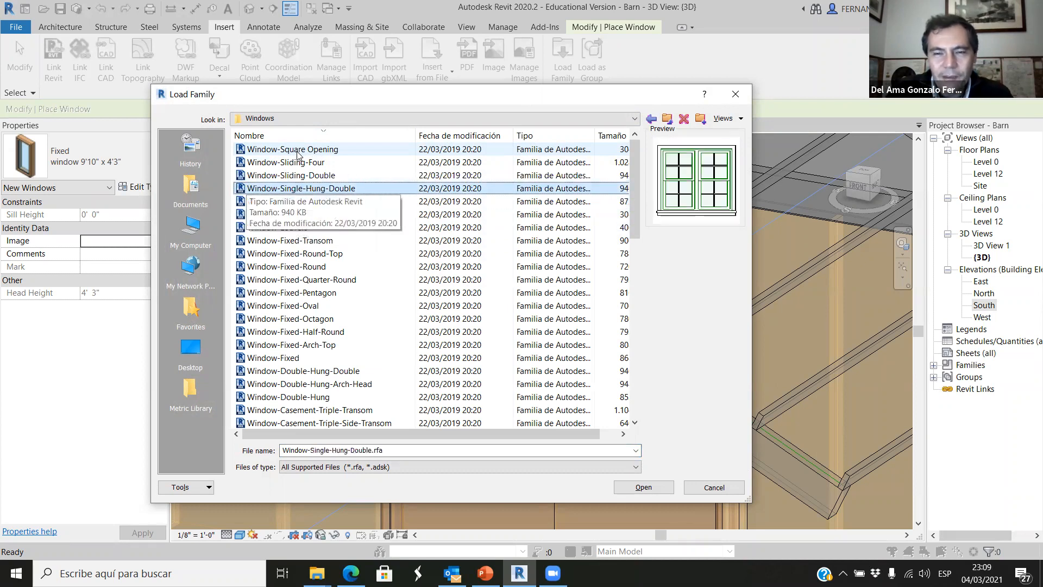
key("Down")
key("Down")
key("Down")
key("Down")
key("Down")
key("Down")
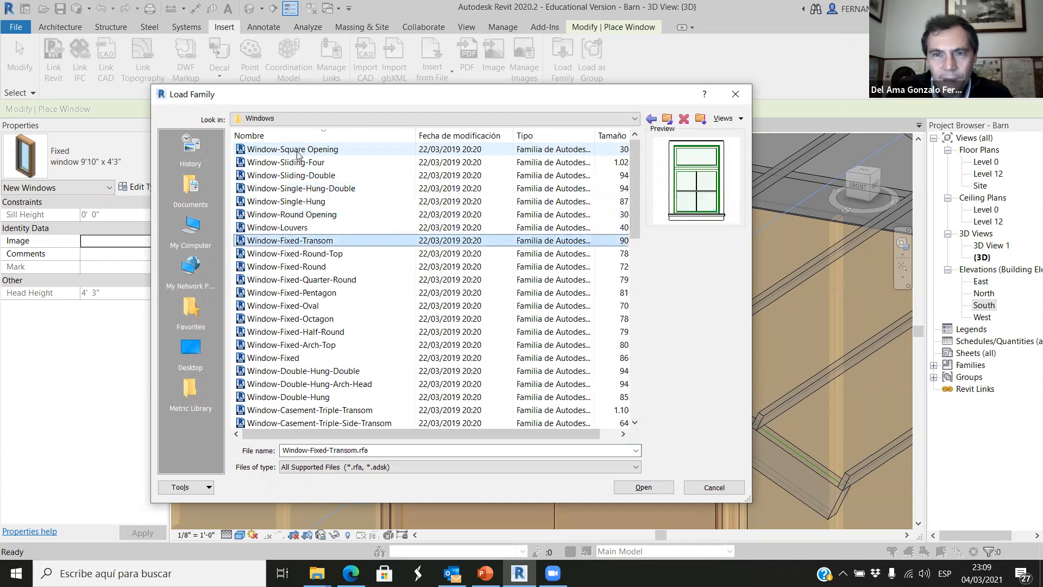
key("Up")
key("Down")
key("Down")
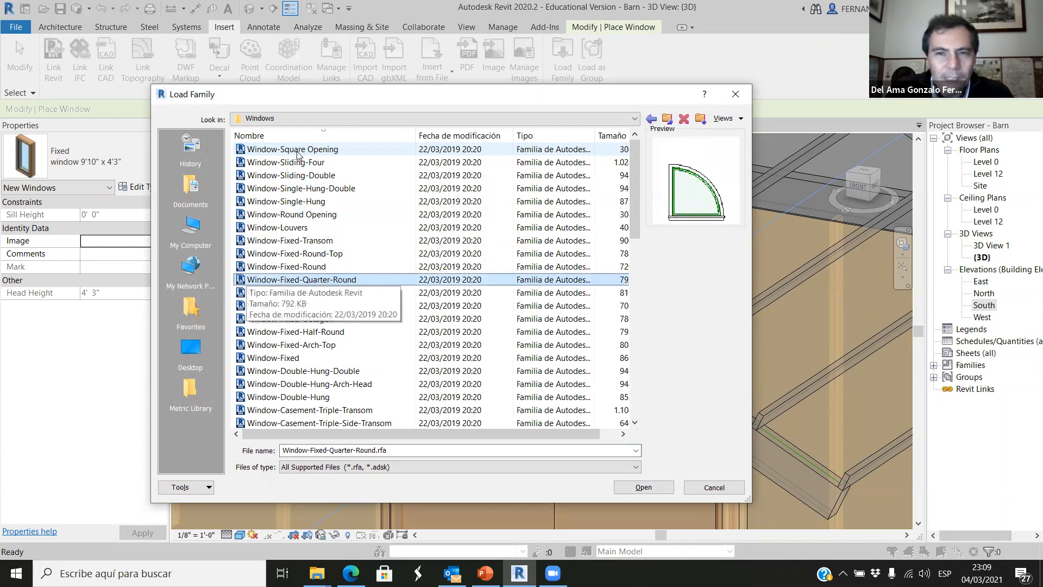
key("Down")
key("Down")
key("Down")
key("Down")
key("Down")
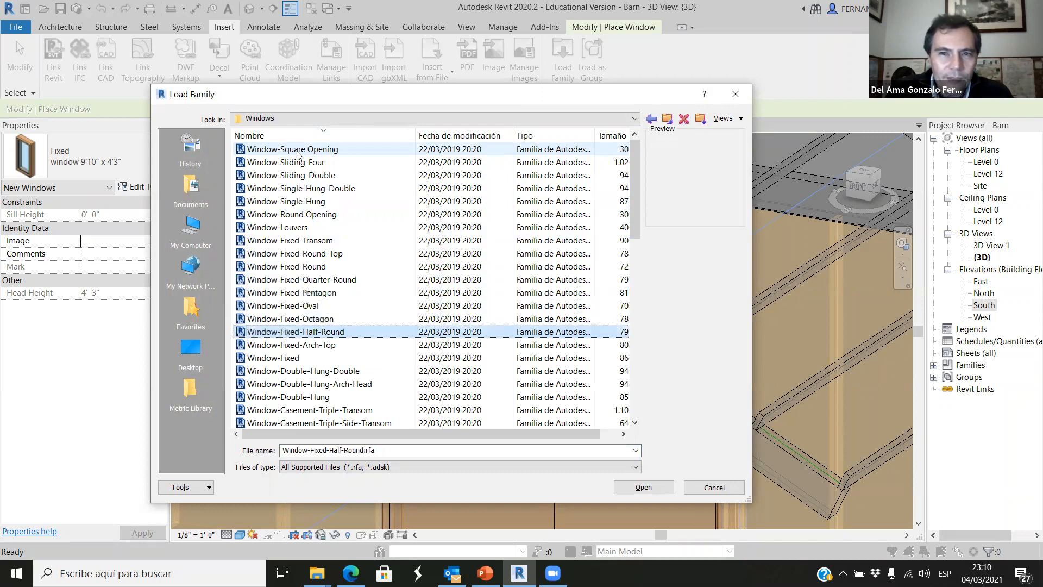
key("Up")
key("Down")
key("Down")
key("Down")
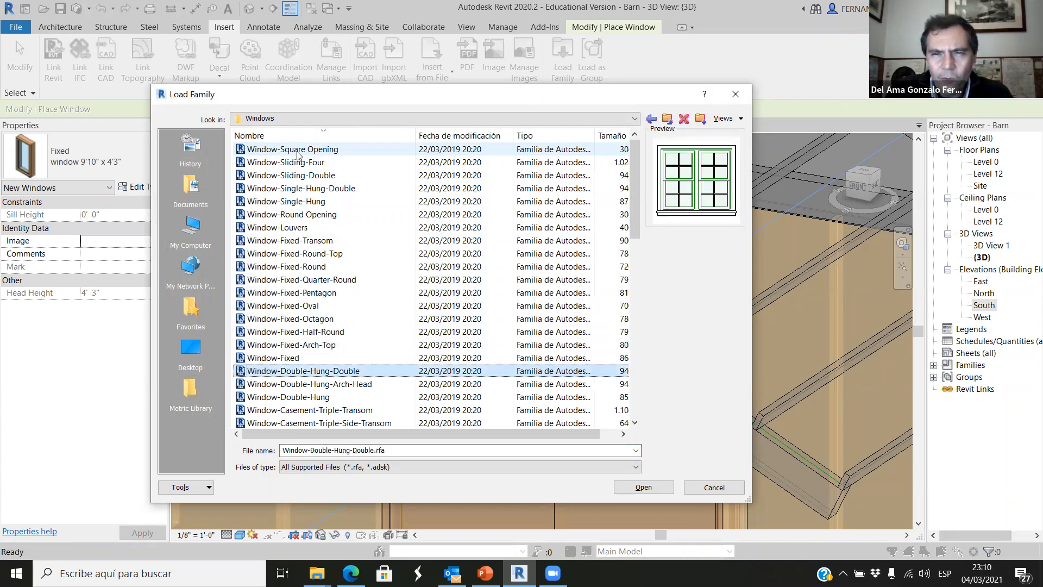
key("Down")
key("Down")
key("Down")
key("Down")
key("Down")
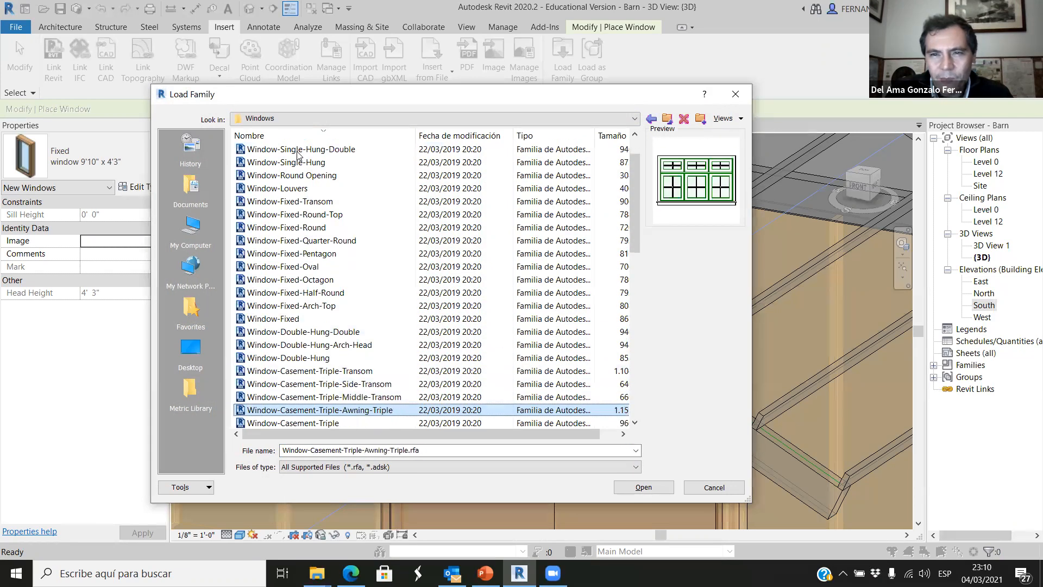
key("Up")
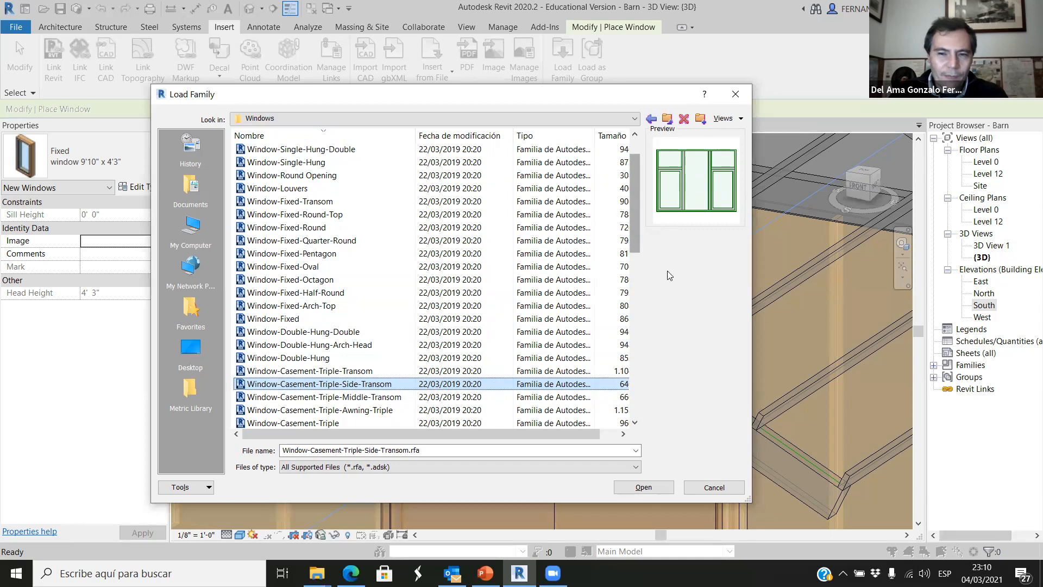
left_click(714, 487)
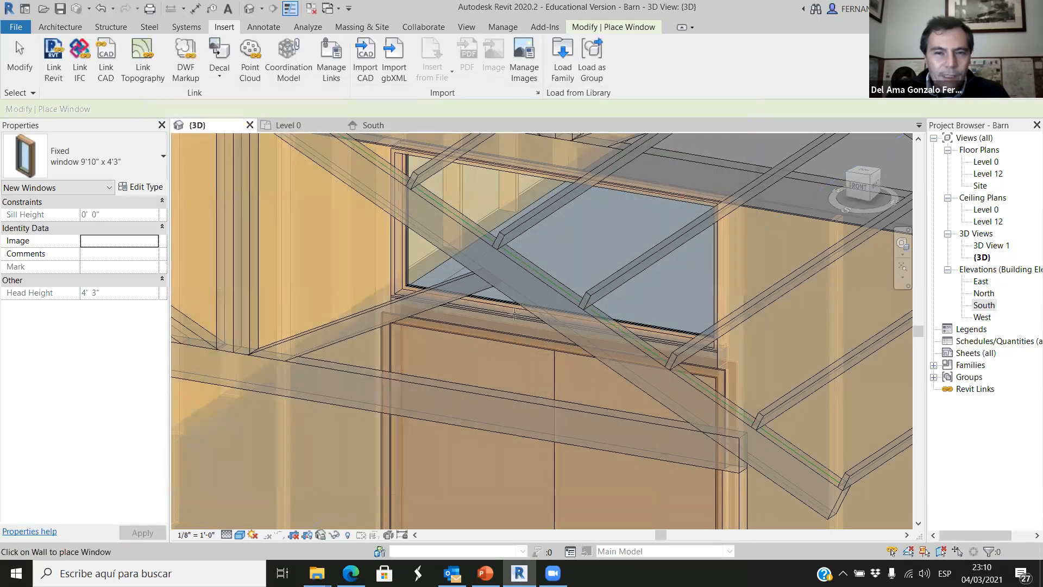
View the barn's long side wall in 3D from the front-left and leave window placement.
middle_click_drag(482, 278, 604, 484, "shift")
scroll(604, 484, "down", 2)
scroll(538, 492, "up", 2)
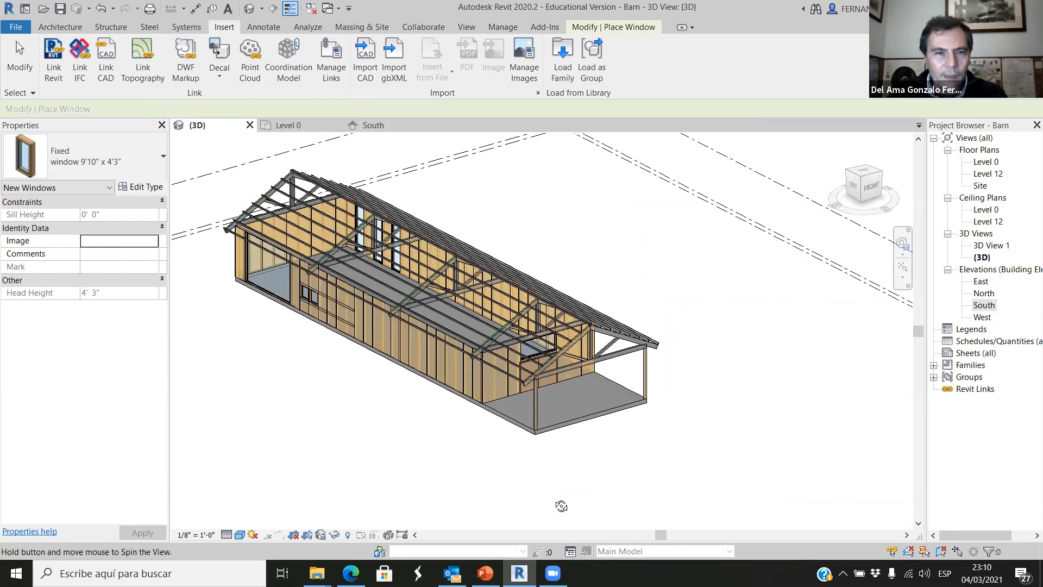
scroll(263, 335, "up", 1)
scroll(221, 265, "up", 1)
scroll(222, 265, "up", 3)
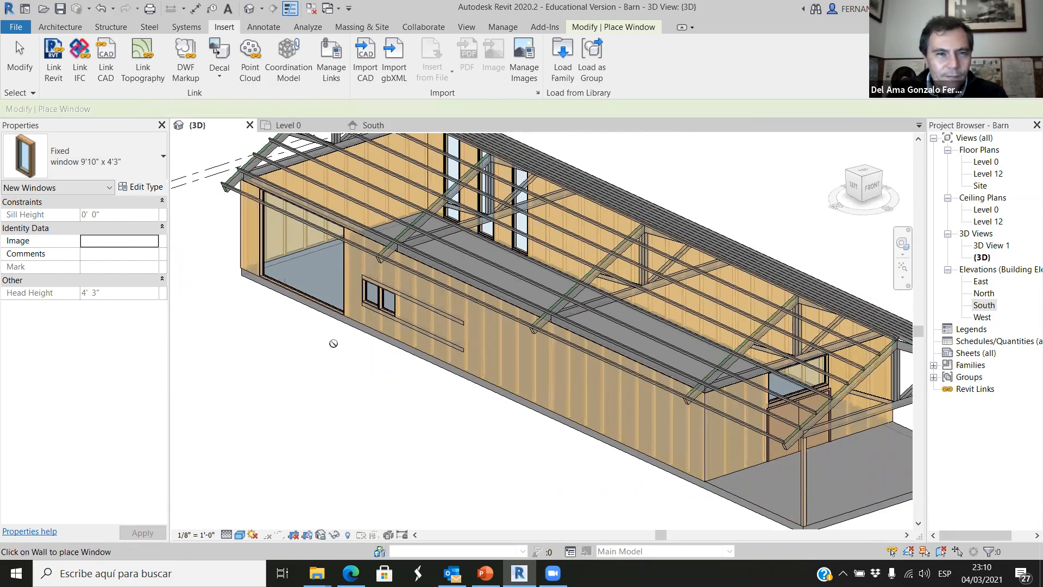
key("Escape")
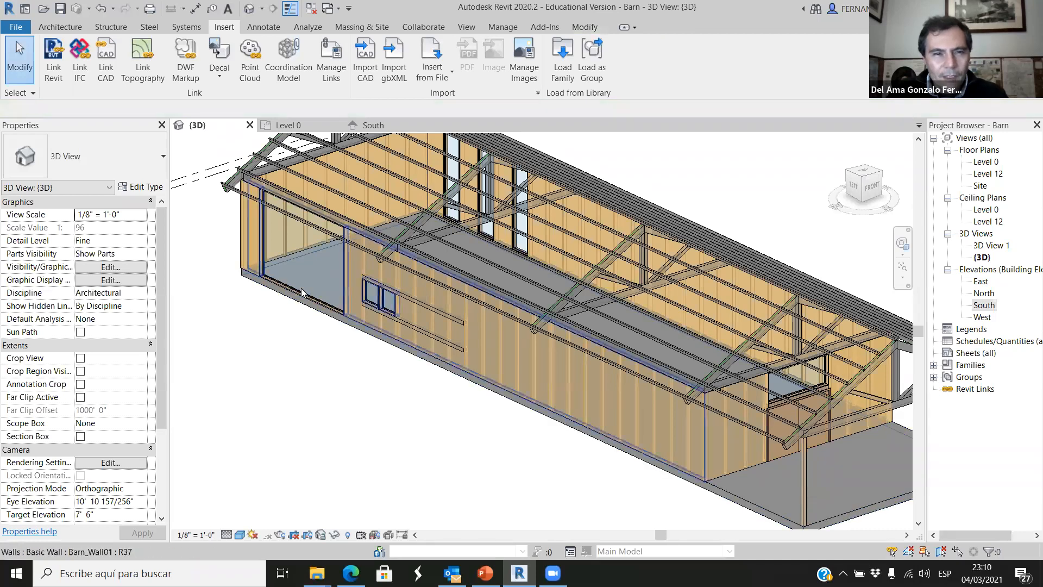
Inspect the large fixed 16'6" window at the far end of the long side wall and its properties, leaving it deselected.
left_click(306, 288)
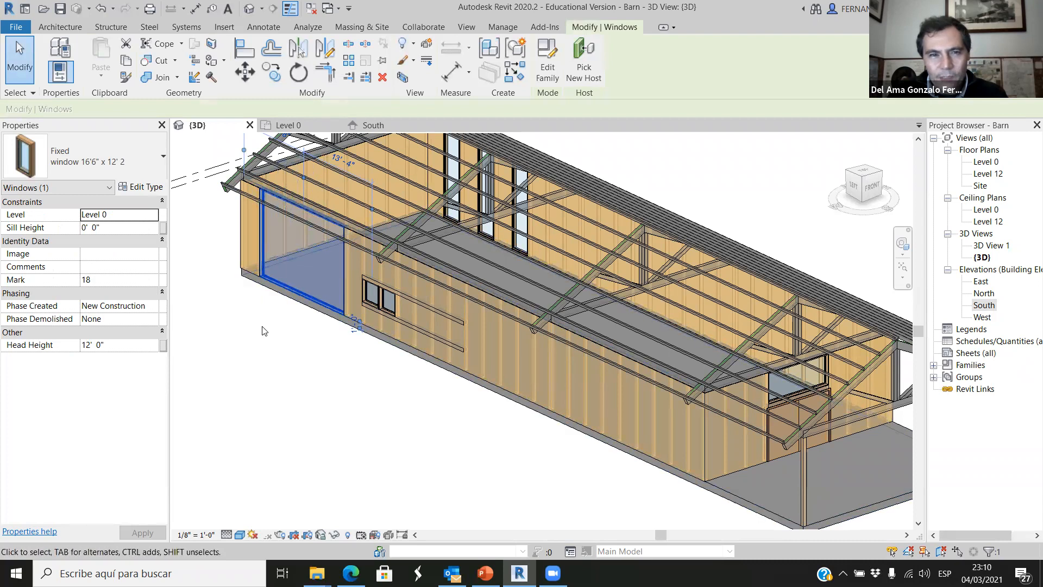
scroll(236, 211, "up", 3)
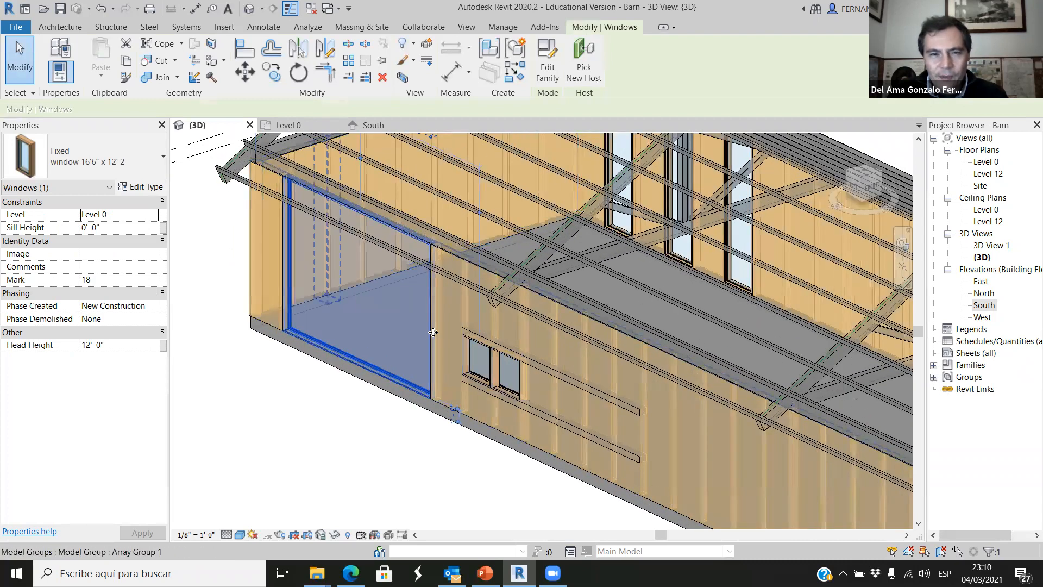
left_click(439, 444)
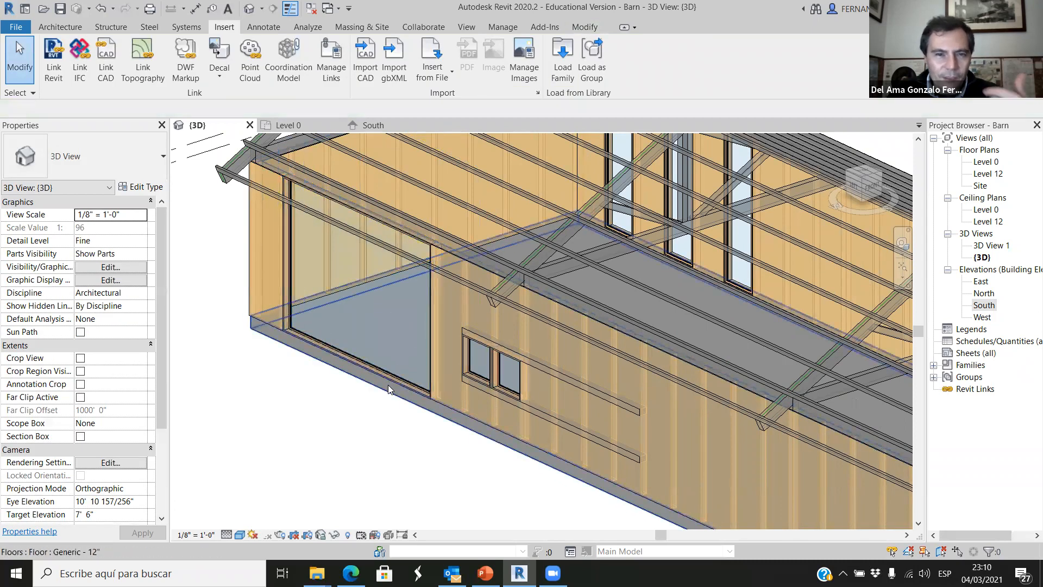
scroll(385, 382, "down", 5)
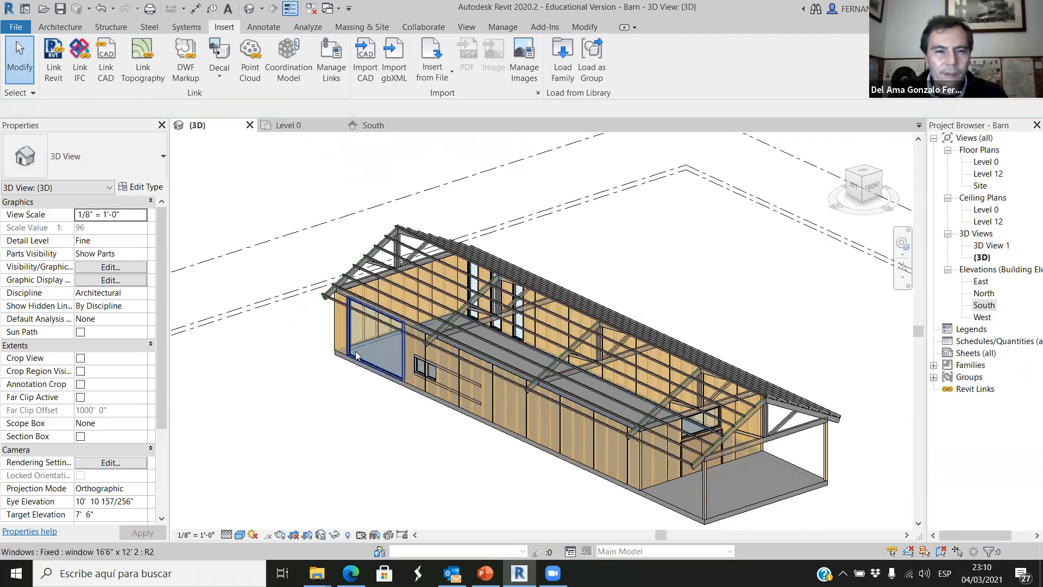
scroll(326, 313, "up", 3)
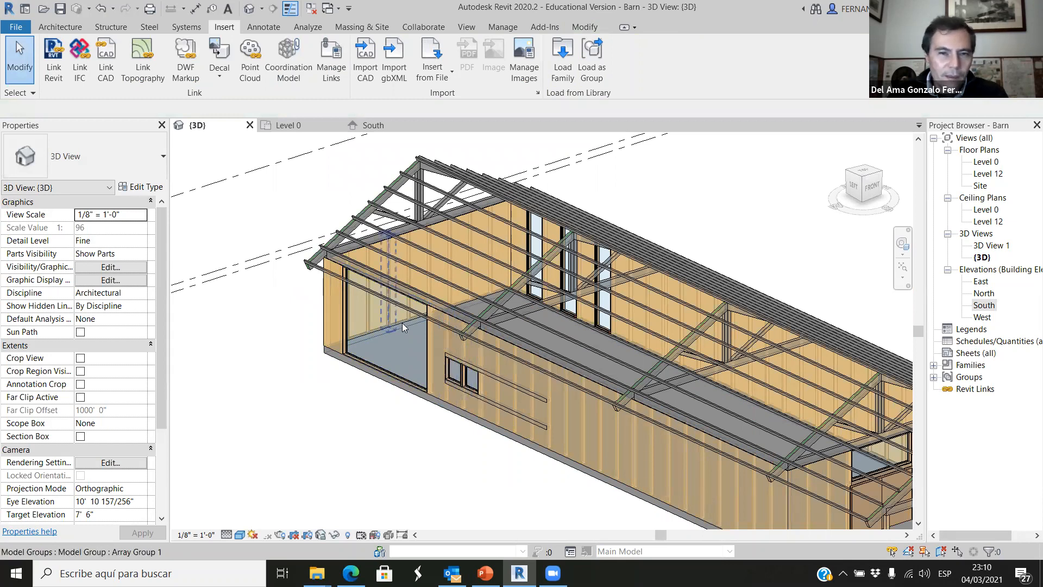
left_click(423, 332)
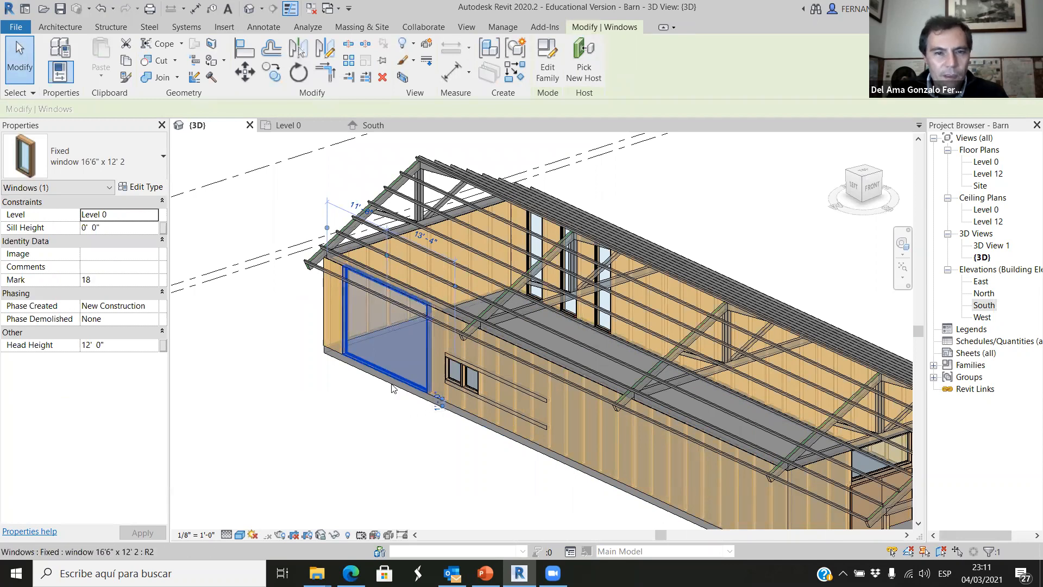
scroll(380, 432, "up", 1)
left_click(369, 444)
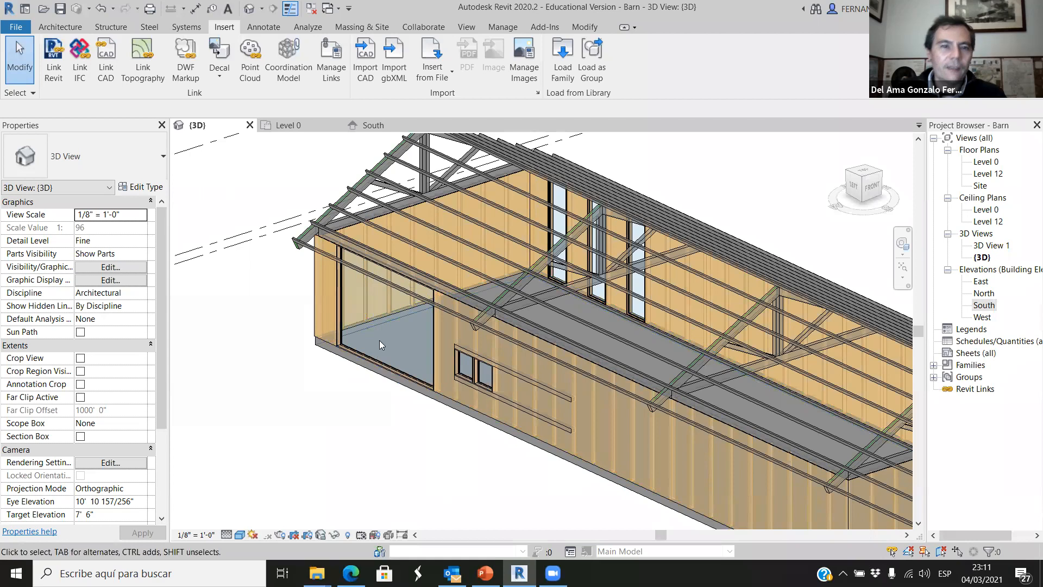
Examine the whole barn in 3D and look closely at the double door and upper window at the porch end.
scroll(379, 339, "down", 5)
scroll(594, 424, "up", 3)
middle_click_drag(577, 486, 467, 418, "shift")
scroll(514, 450, "down", 2)
middle_click_drag(514, 449, 575, 405, "shift")
scroll(445, 378, "up", 2)
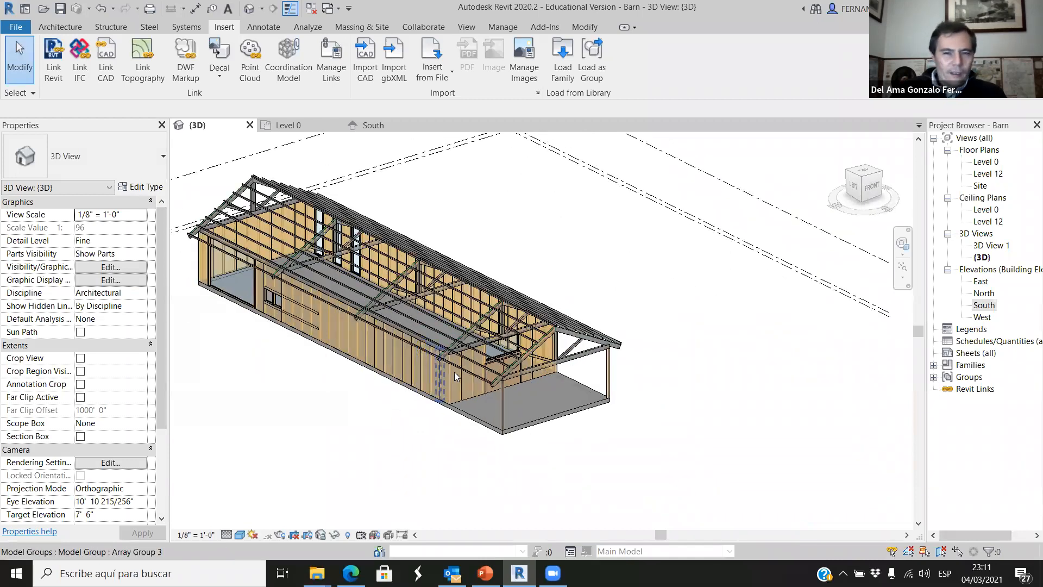
scroll(665, 441, "up", 3)
scroll(538, 389, "down", 3)
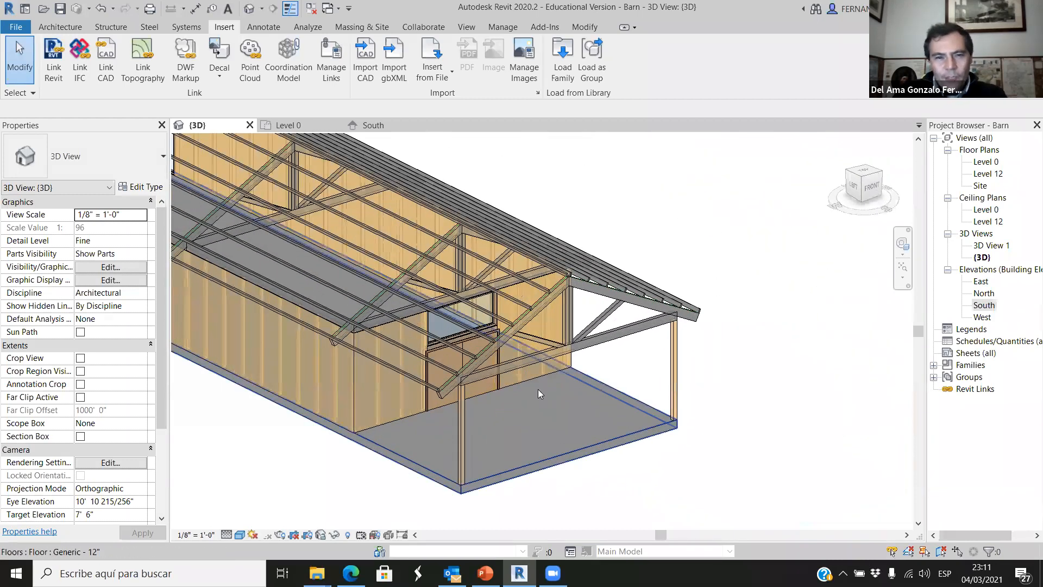
scroll(483, 396, "up", 3)
scroll(588, 388, "up", 2)
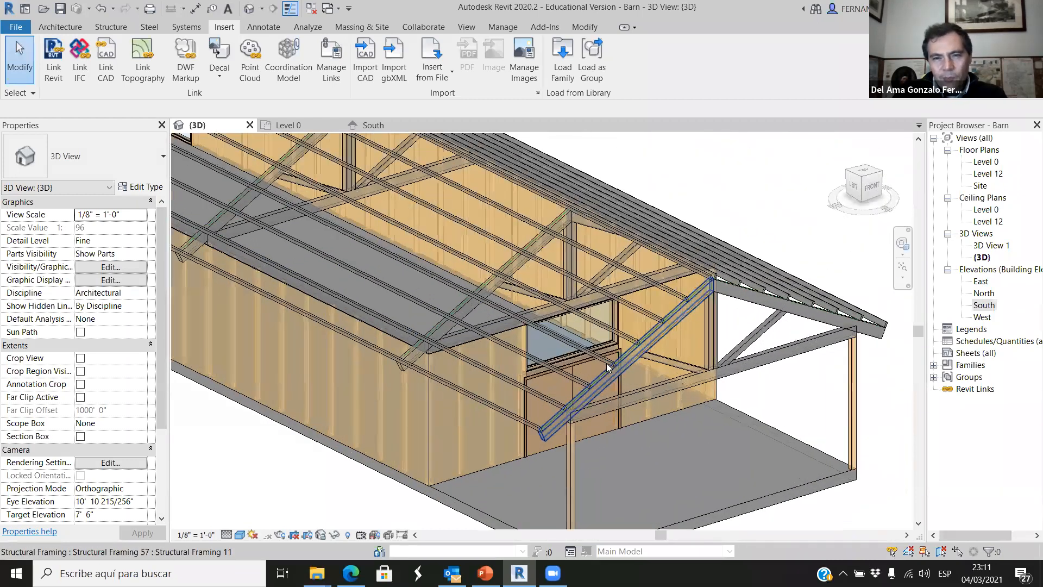
scroll(607, 362, "up", 2)
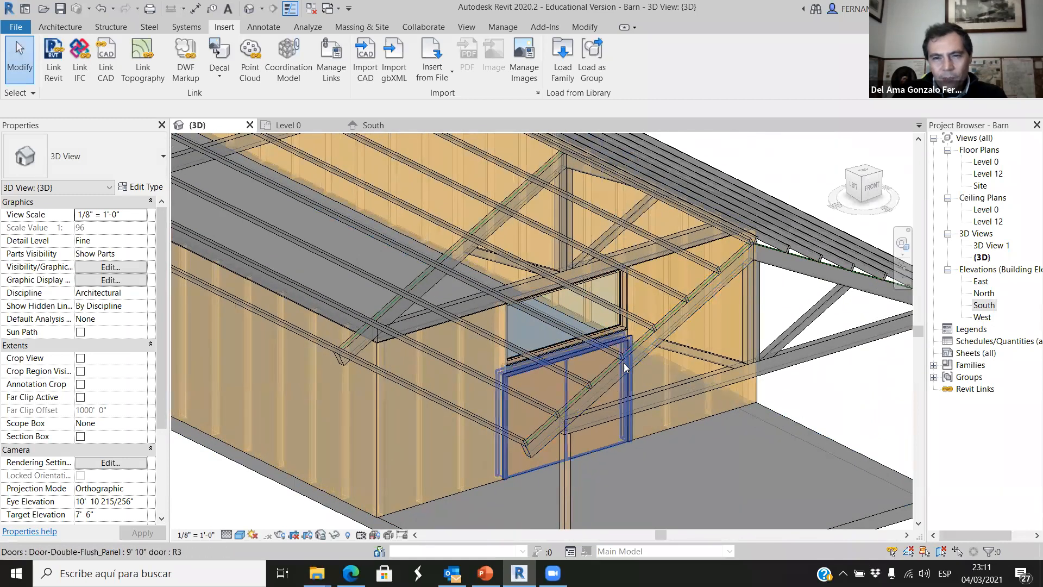
scroll(619, 392, "down", 6)
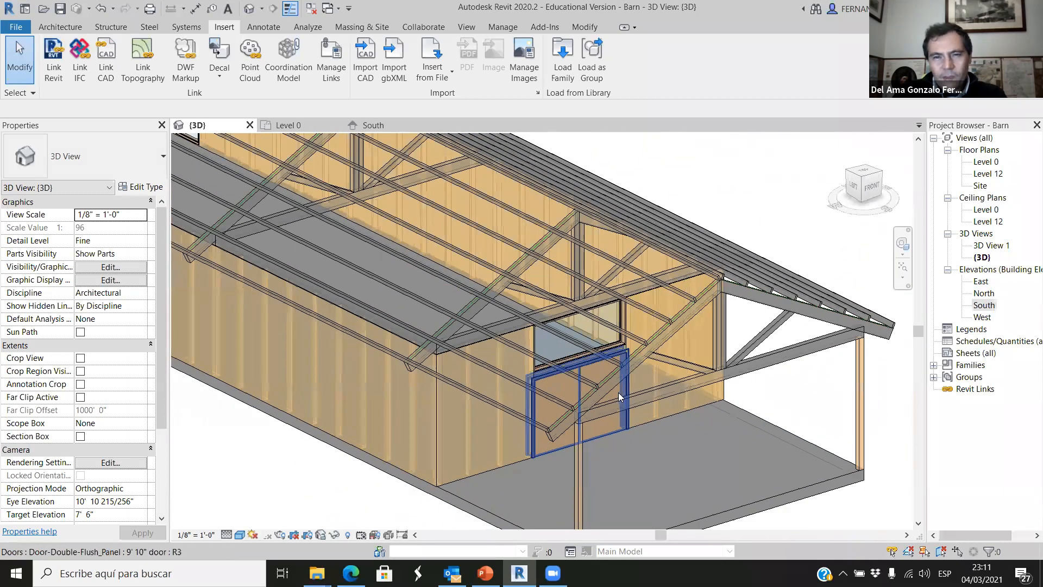
mouse_move(392, 427)
middle_mouse_down("shift")
mouse_move(390, 444)
mouse_move(399, 443)
middle_mouse_up("shift")
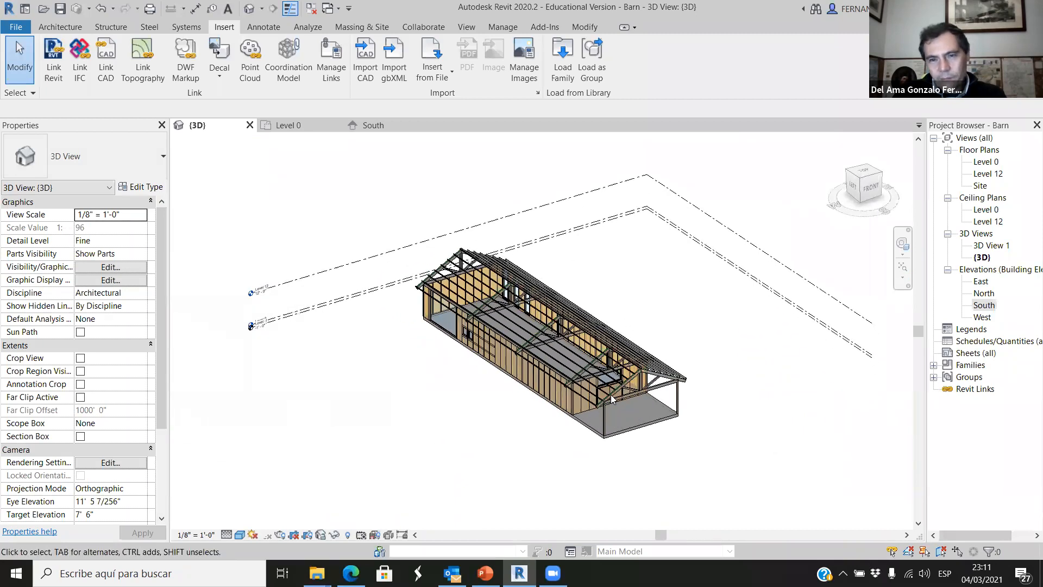
scroll(516, 298, "up", 2)
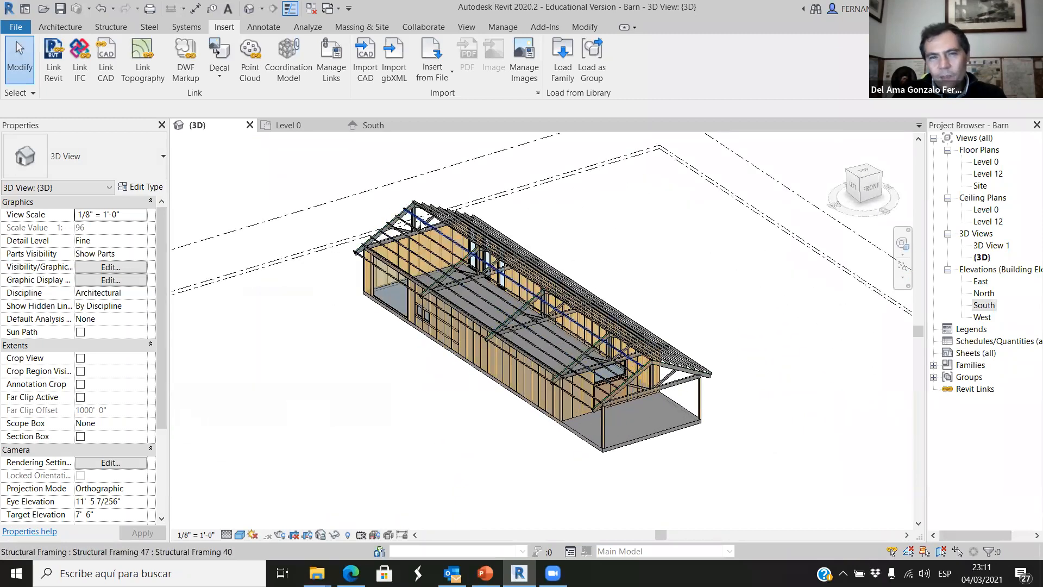
scroll(424, 228, "up", 3)
scroll(320, 233, "down", 3)
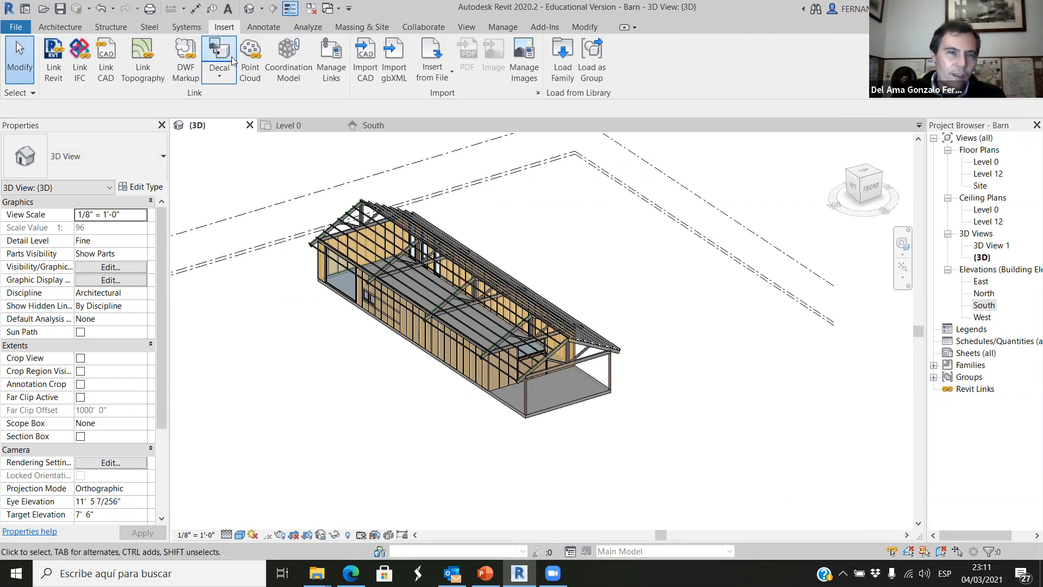
left_click(74, 25)
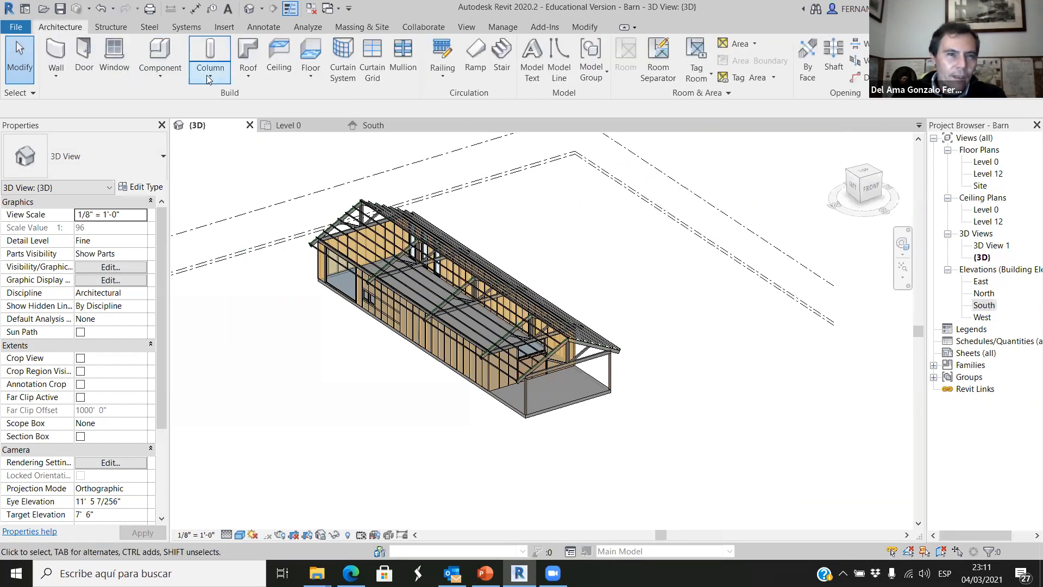
left_click(253, 59)
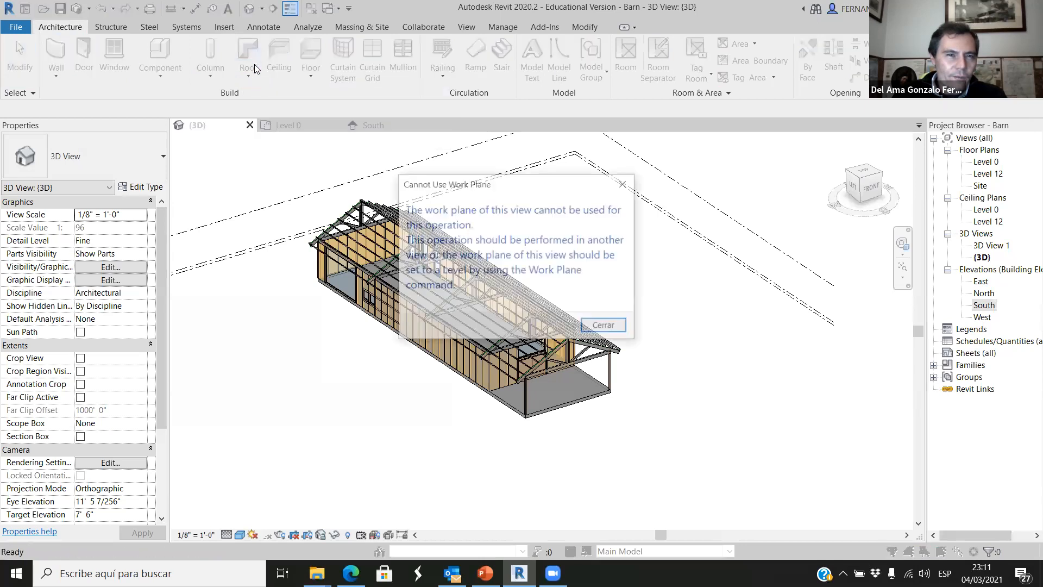
left_click(602, 328)
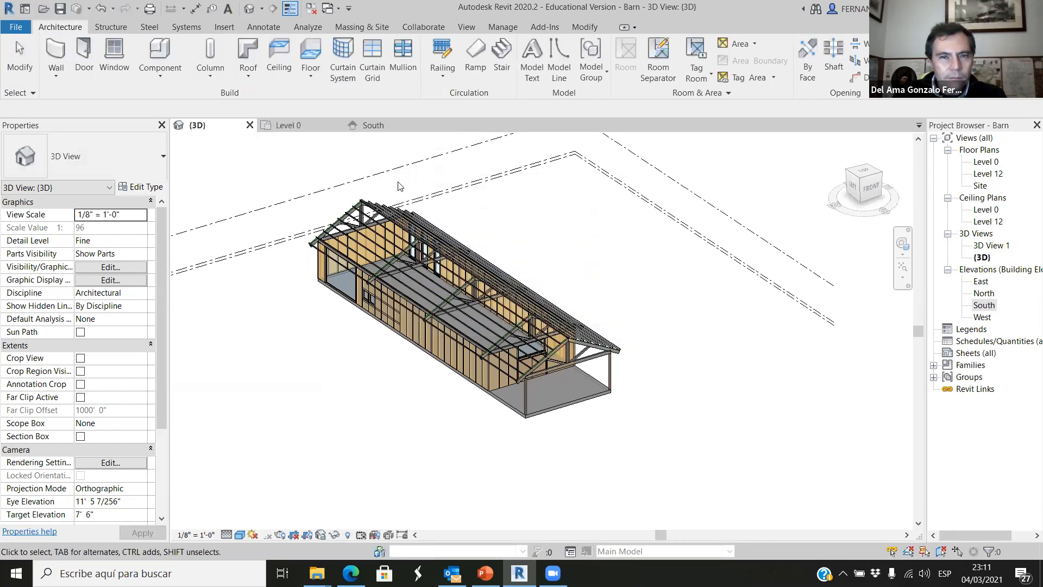
left_click(248, 72)
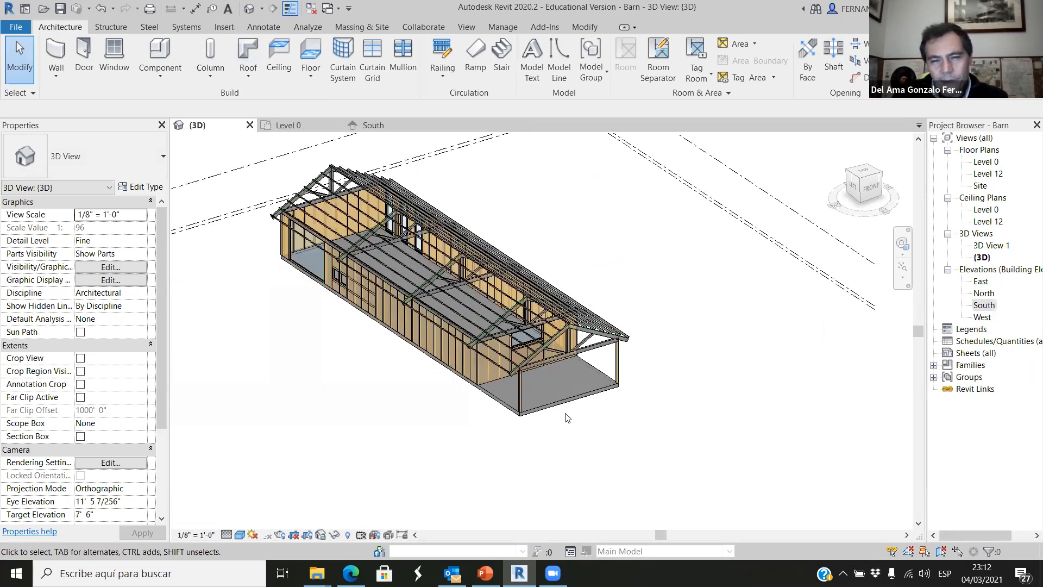
Inspect the porch-end framing in 3D, and examine the gable truss and purlins between grids 1 and 2 in the South elevation.
scroll(490, 350, "up", 5)
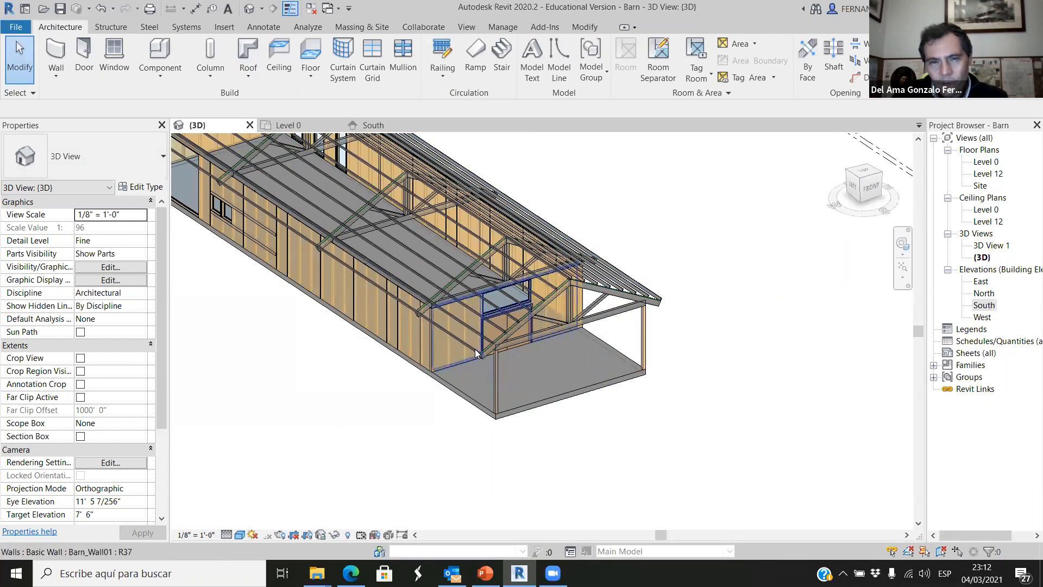
scroll(499, 337, "up", 1)
scroll(499, 336, "up", 2)
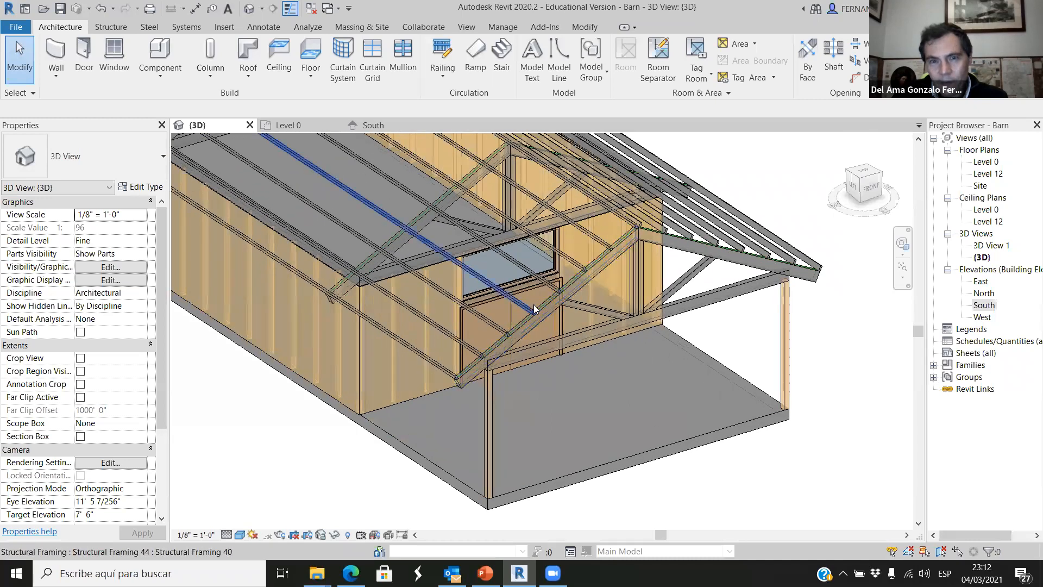
scroll(508, 343, "down", 5)
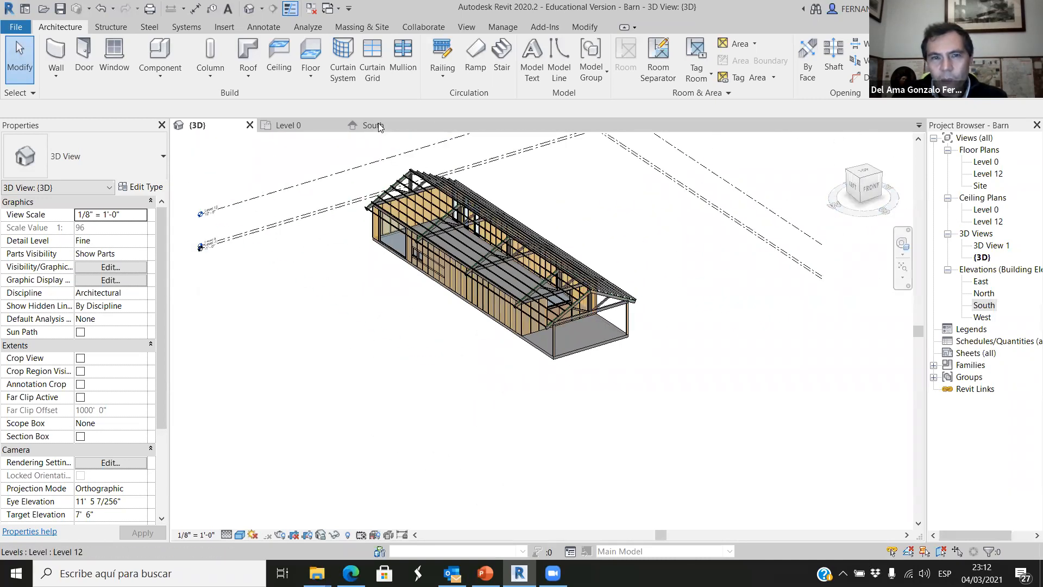
left_click(405, 126)
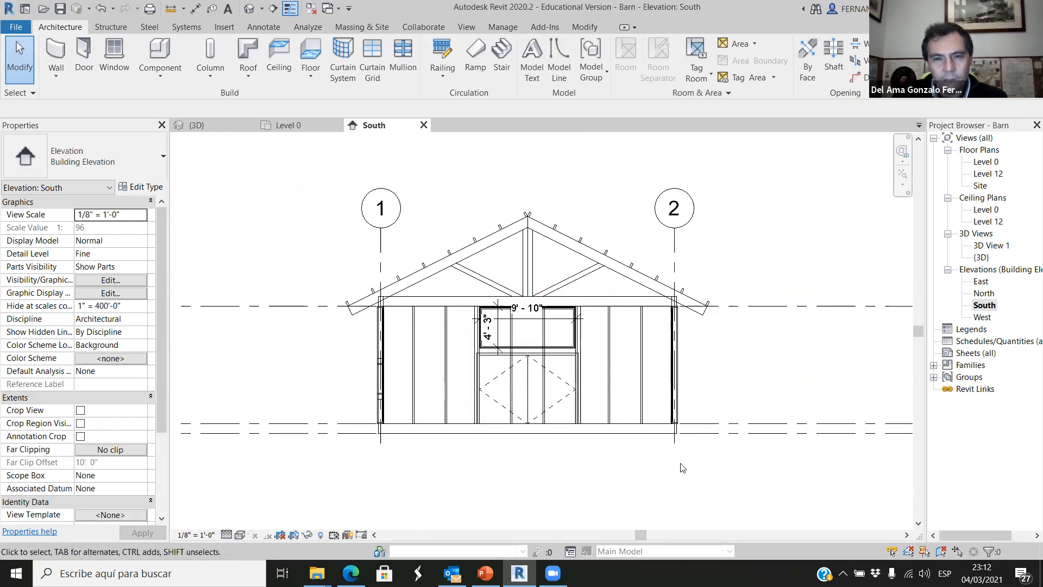
scroll(612, 381, "up", 2)
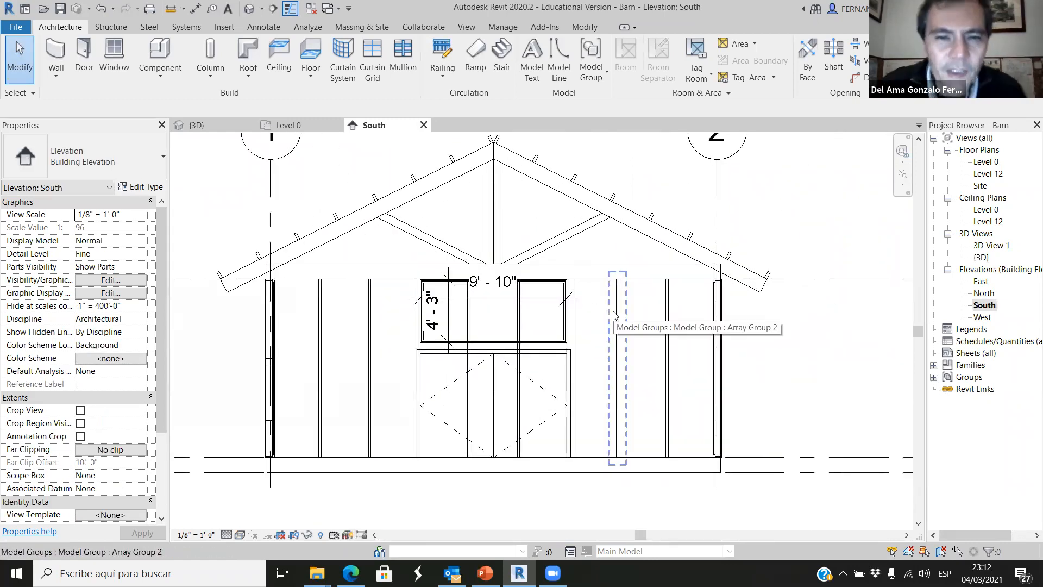
scroll(501, 374, "down", 1)
scroll(497, 197, "up", 2)
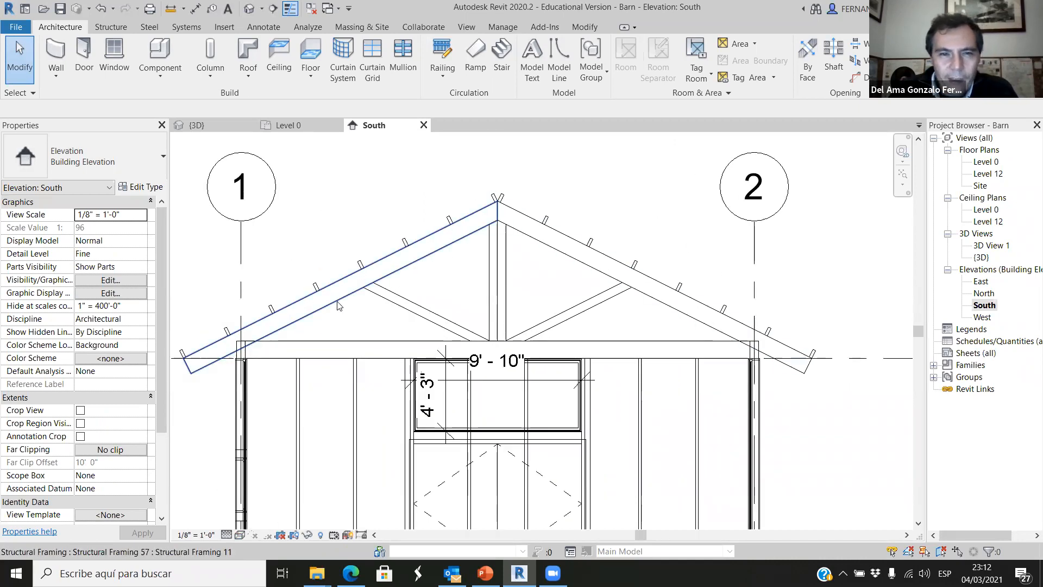
left_click(370, 309)
left_click(542, 190)
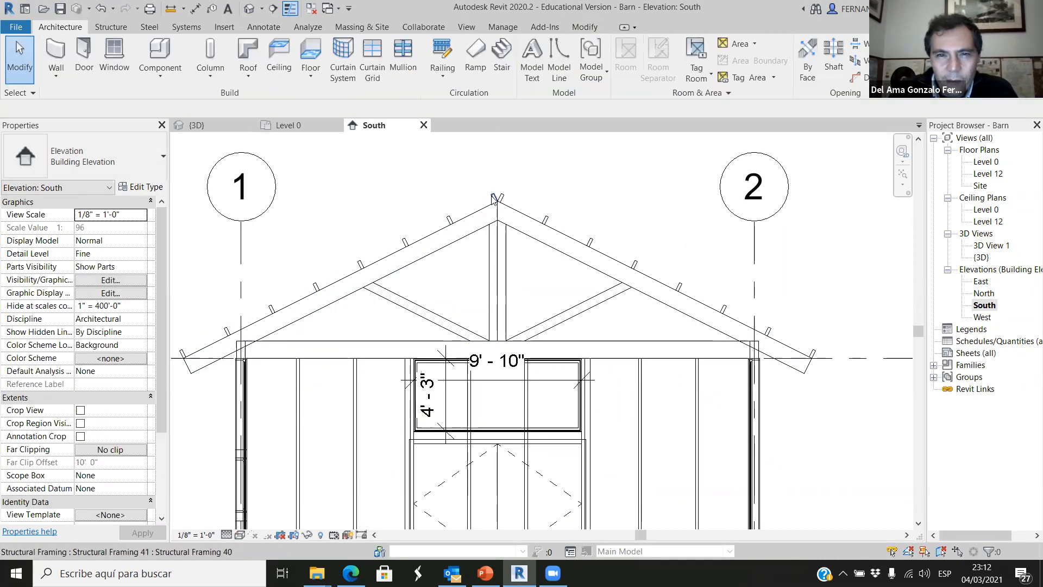
left_click(495, 197)
left_click(799, 271)
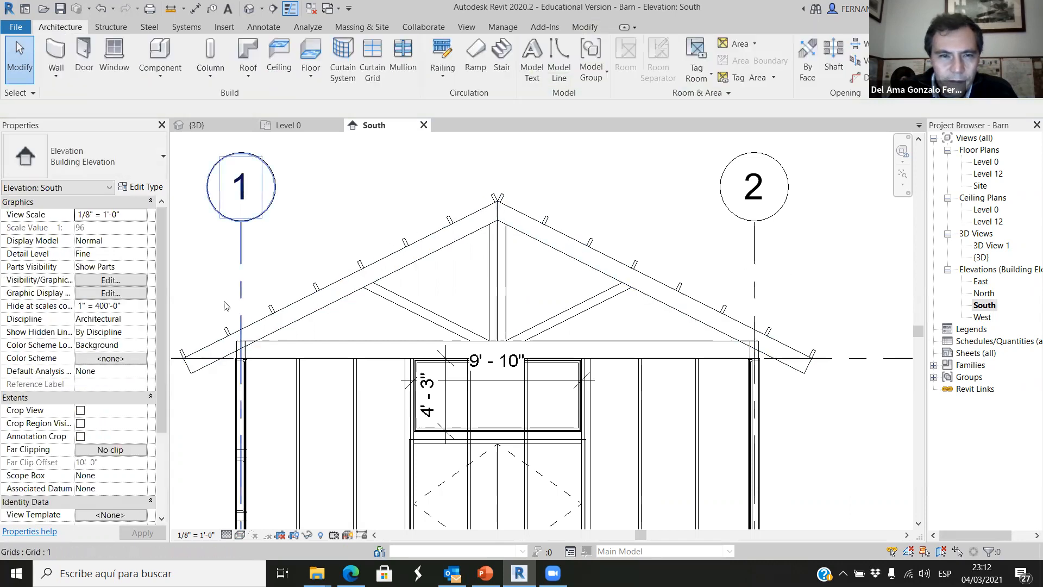
scroll(236, 340, "down", 2)
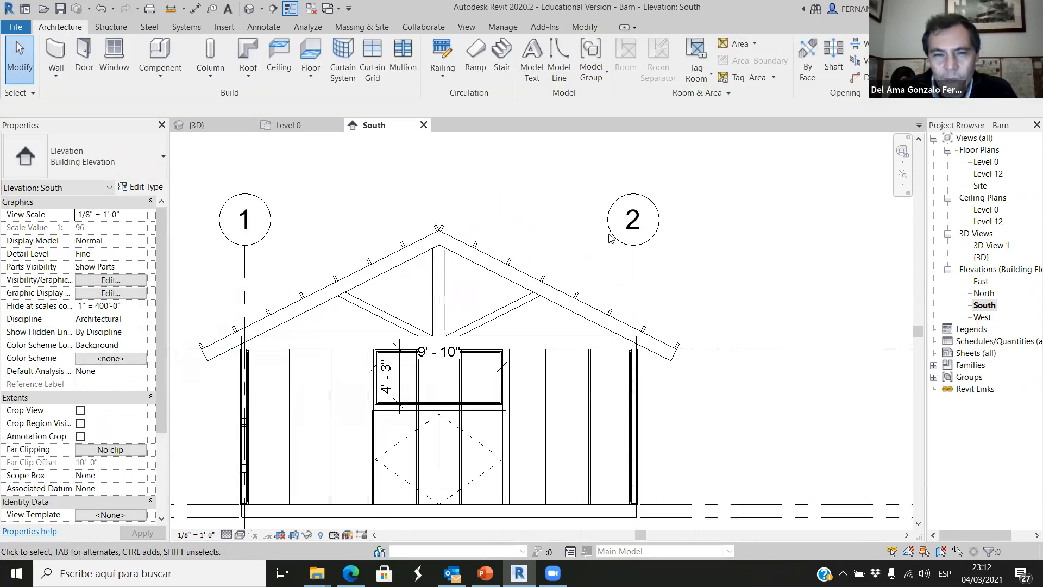
scroll(429, 249, "down", 2)
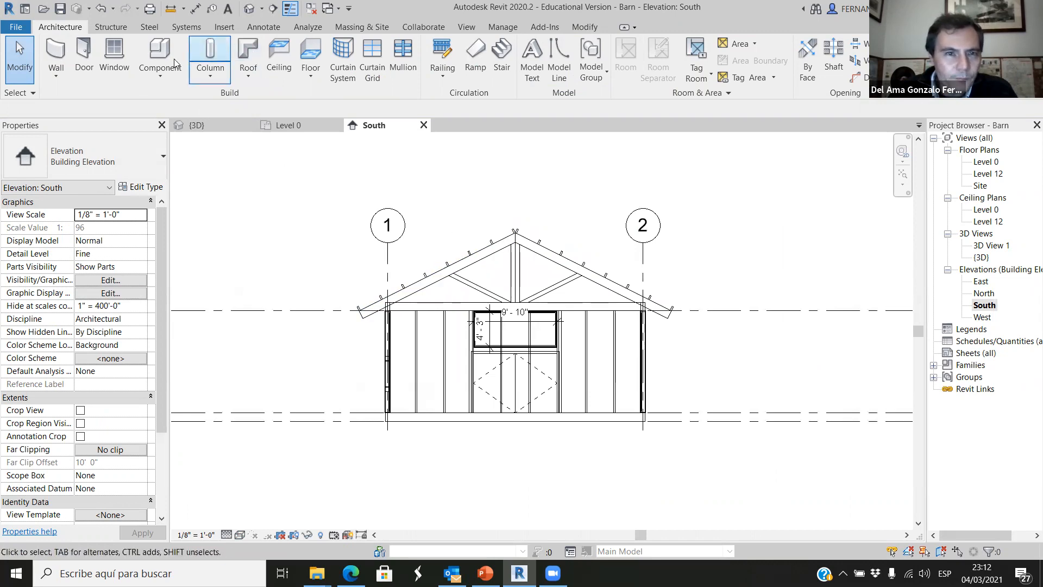
Start a roof by extrusion referenced to Level 12 with 0' 0" offset, using the Basic Roof type Generic - 9".
left_click(238, 76)
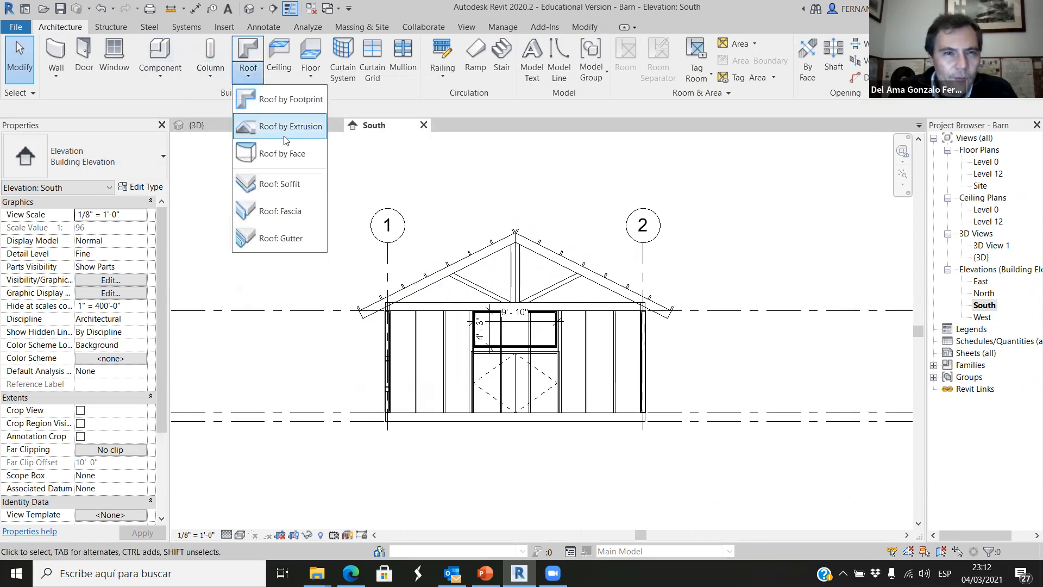
left_click(285, 129)
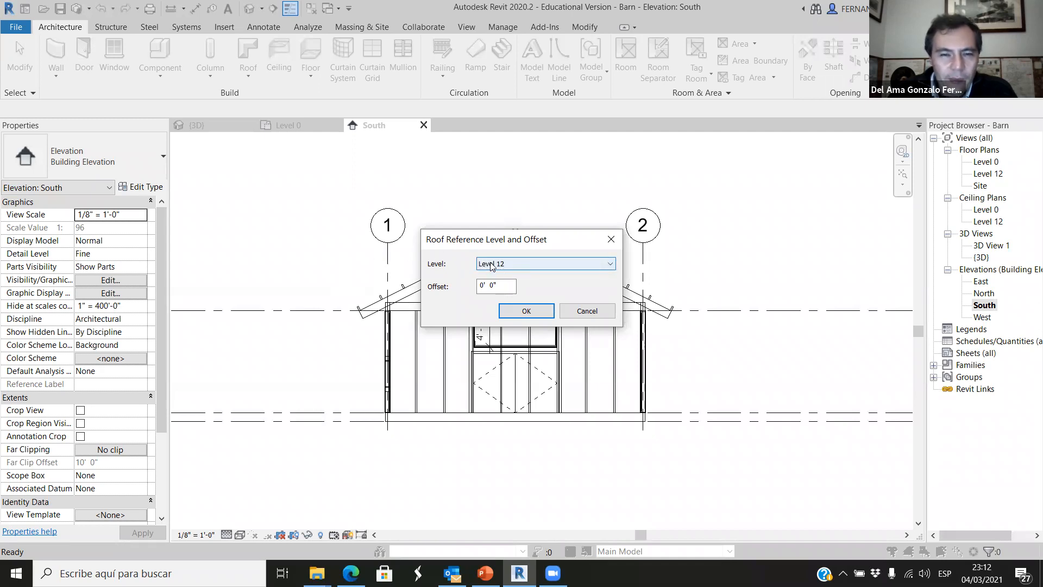
left_click(525, 307)
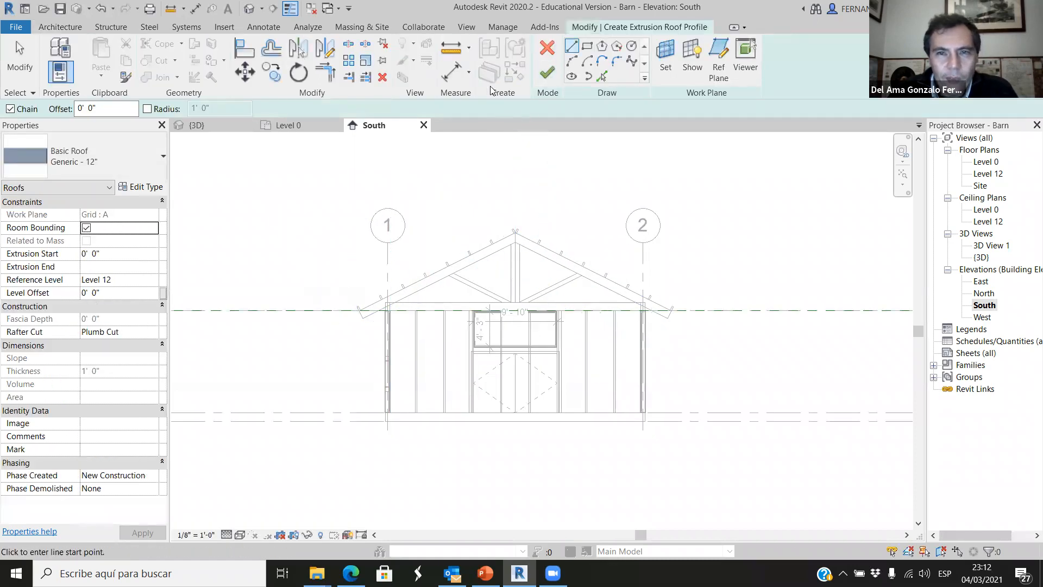
left_click(160, 157)
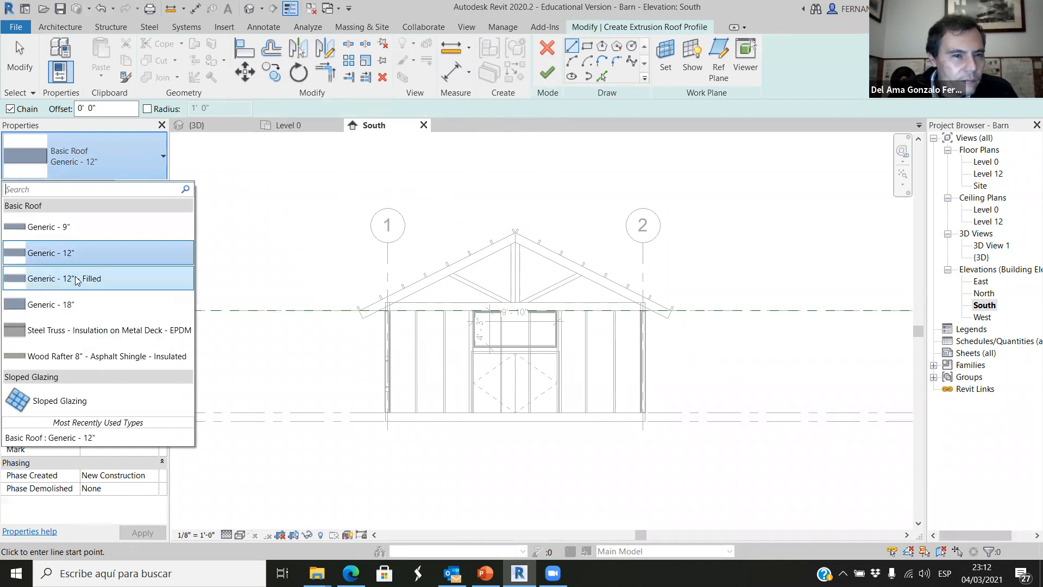
mouse_move(60, 226)
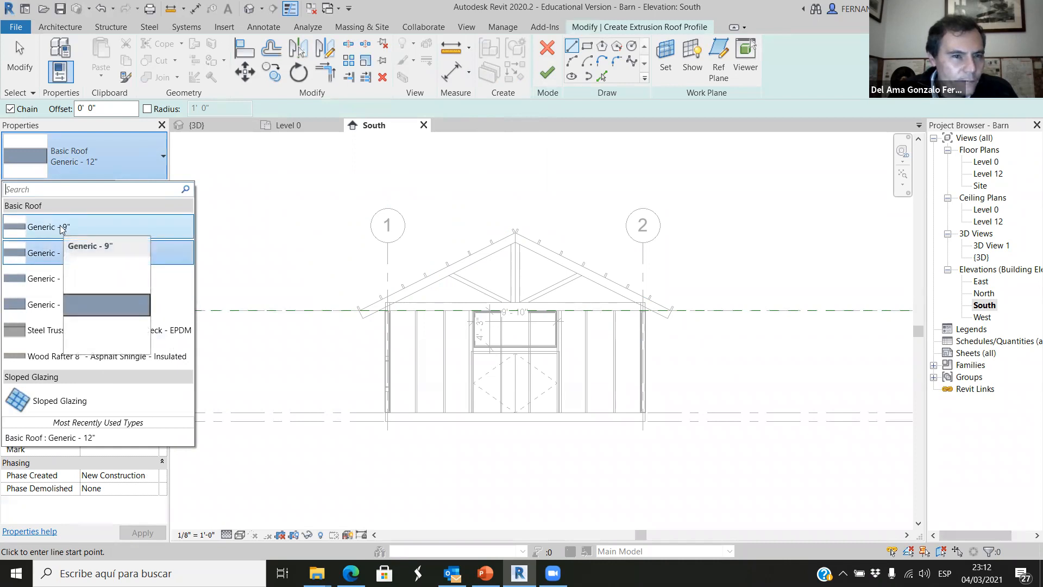
left_click(60, 225)
Sketch the roof profile along the purlin tops from the grid 1 eave over the ridge to the grid 2 eave, and finish it.
scroll(345, 274, "up", 3)
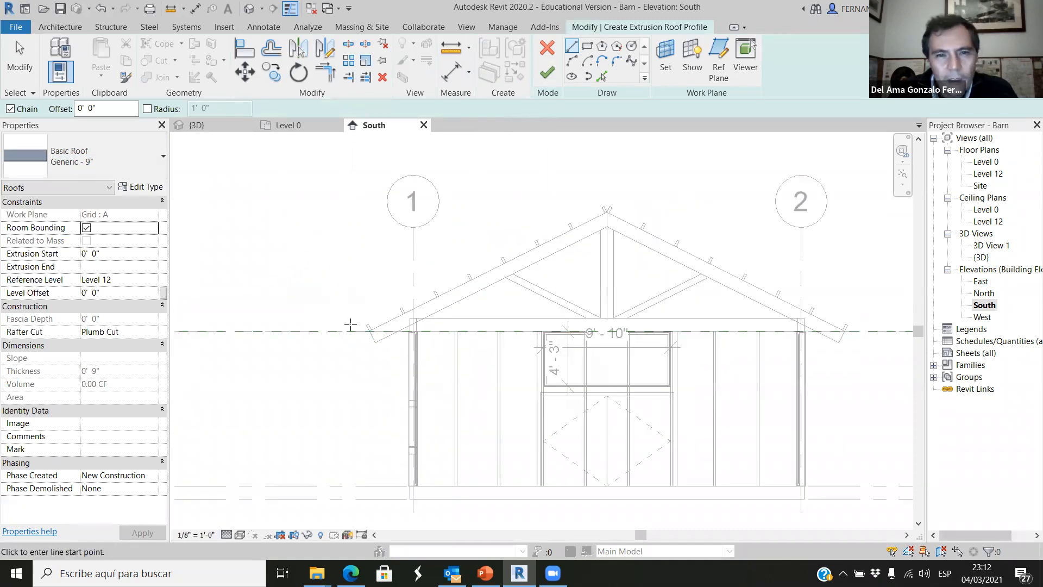
scroll(282, 375, "up", 4)
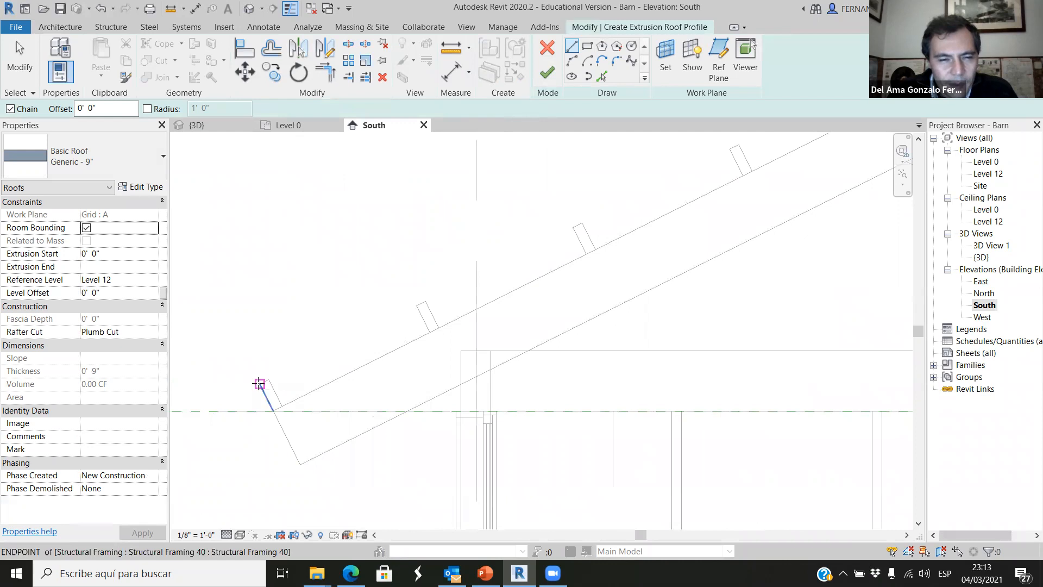
left_click(259, 383)
scroll(228, 369, "down", 4)
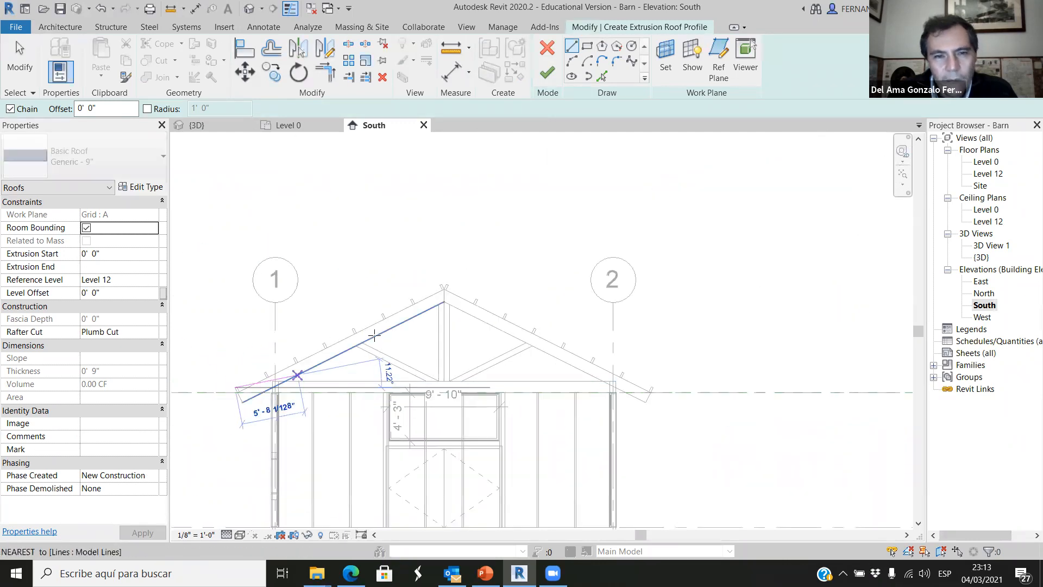
scroll(441, 272, "up", 4)
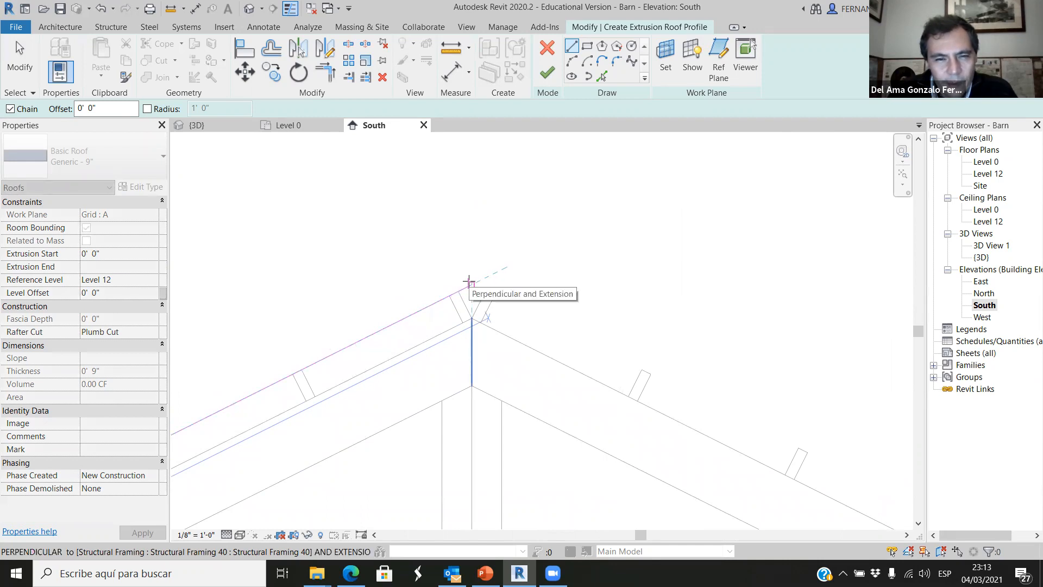
left_click(468, 282)
scroll(543, 353, "down", 4)
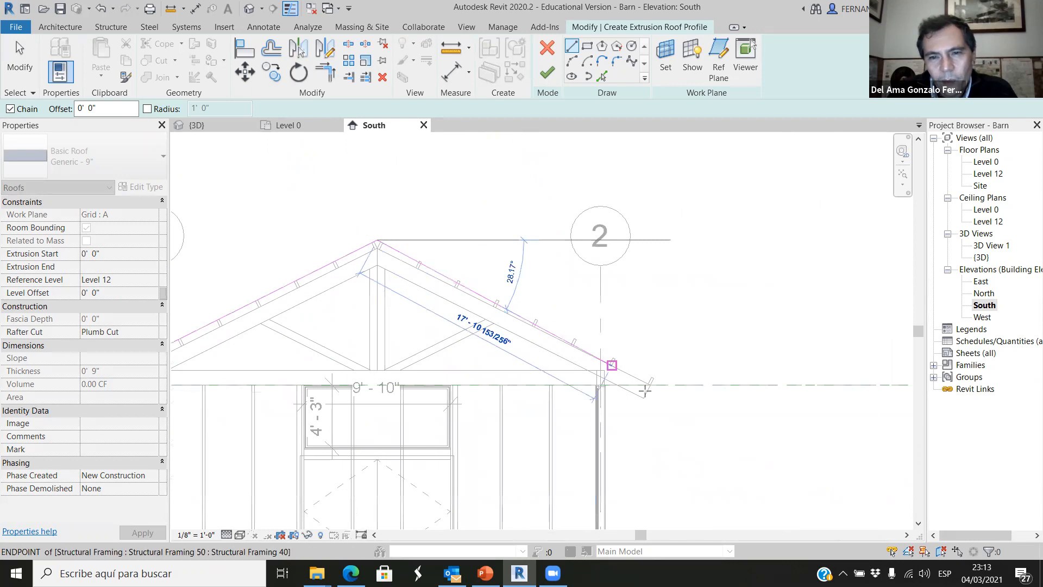
scroll(645, 389, "up", 5)
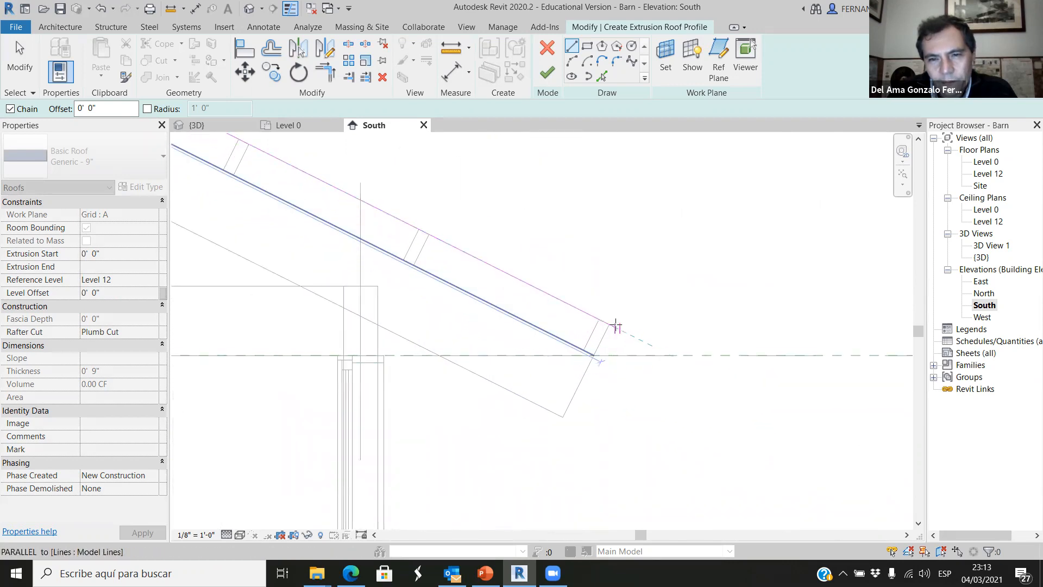
left_click(609, 324)
scroll(608, 325, "down", 3)
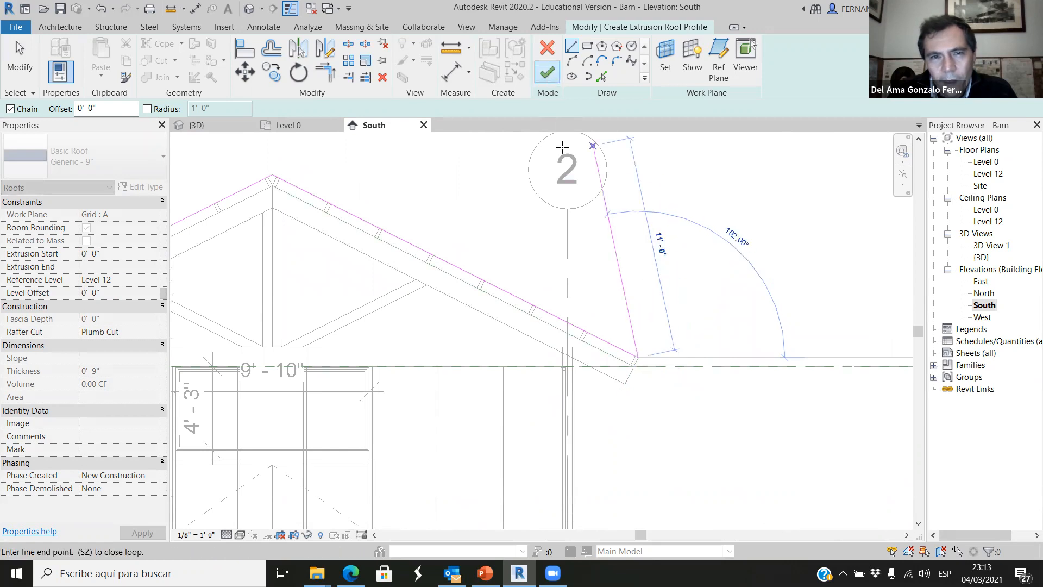
scroll(670, 298, "down", 3)
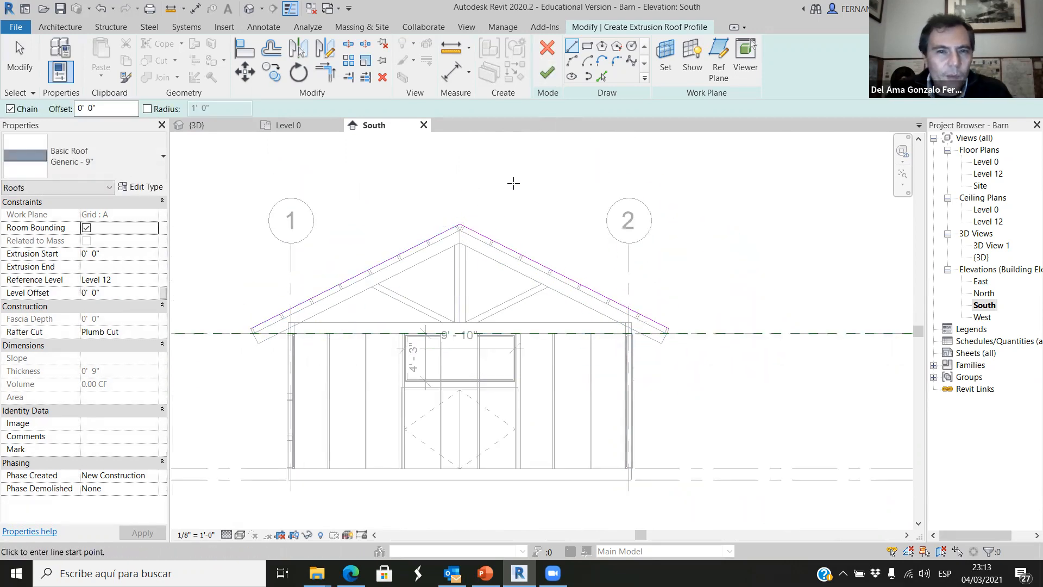
left_click(545, 76)
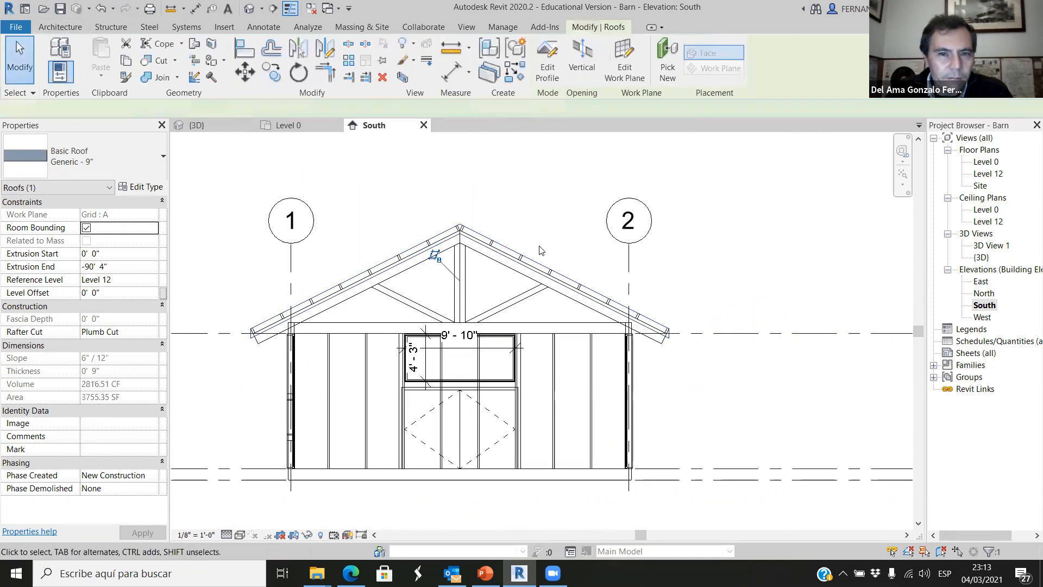
Examine how the new roof overlaps the purlins and rafters along the grid 2 slope and at its eave end.
scroll(500, 266, "up", 4)
scroll(500, 266, "up", 2)
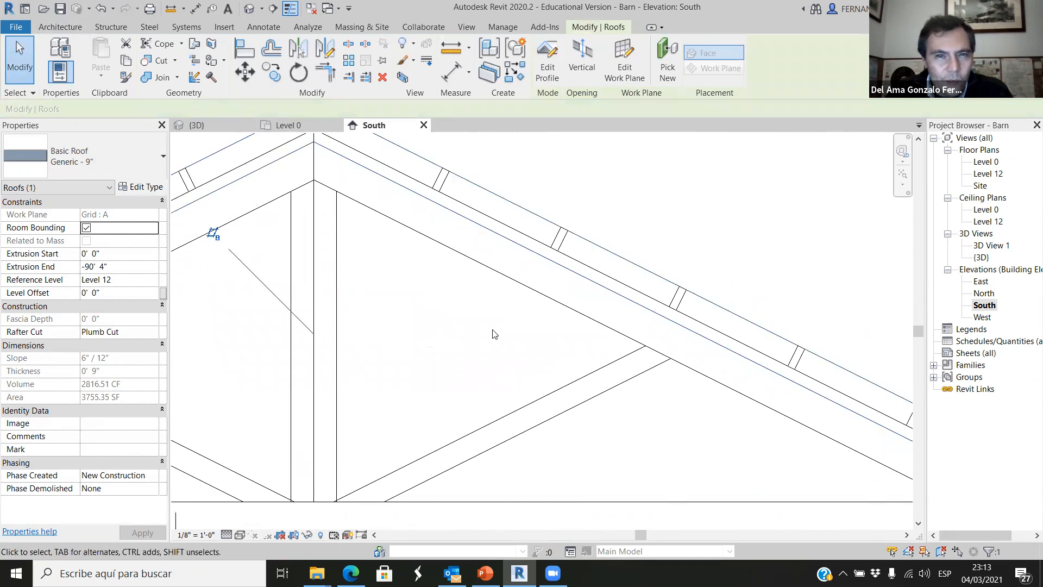
scroll(485, 347, "down", 3)
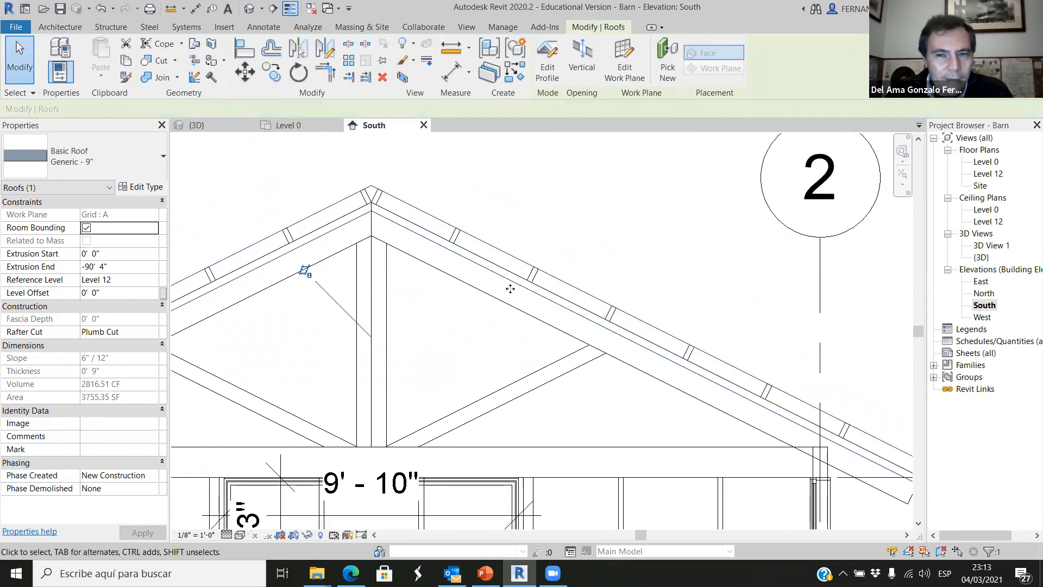
scroll(774, 390, "up", 2)
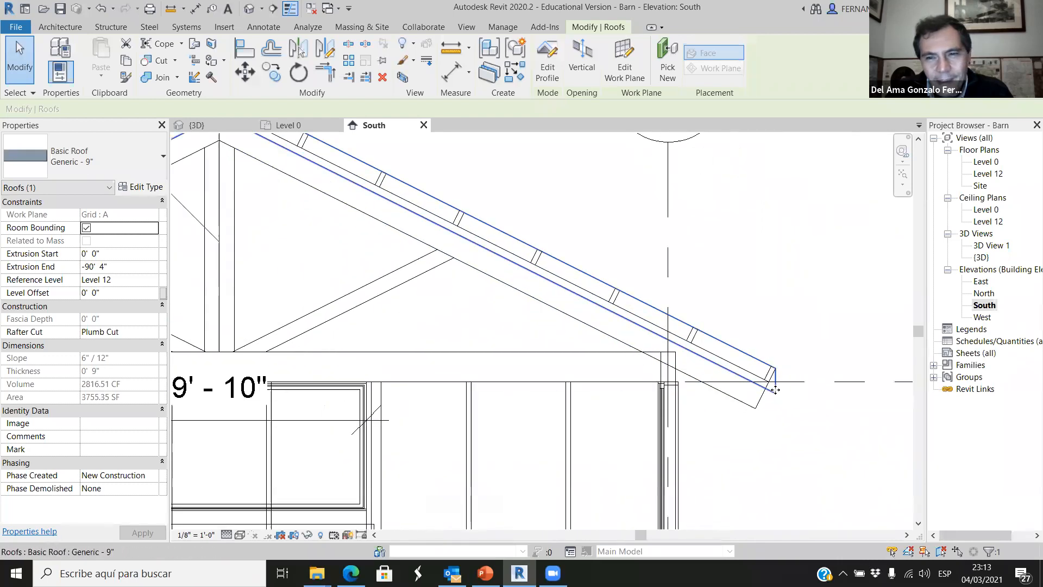
scroll(788, 413, "up", 2)
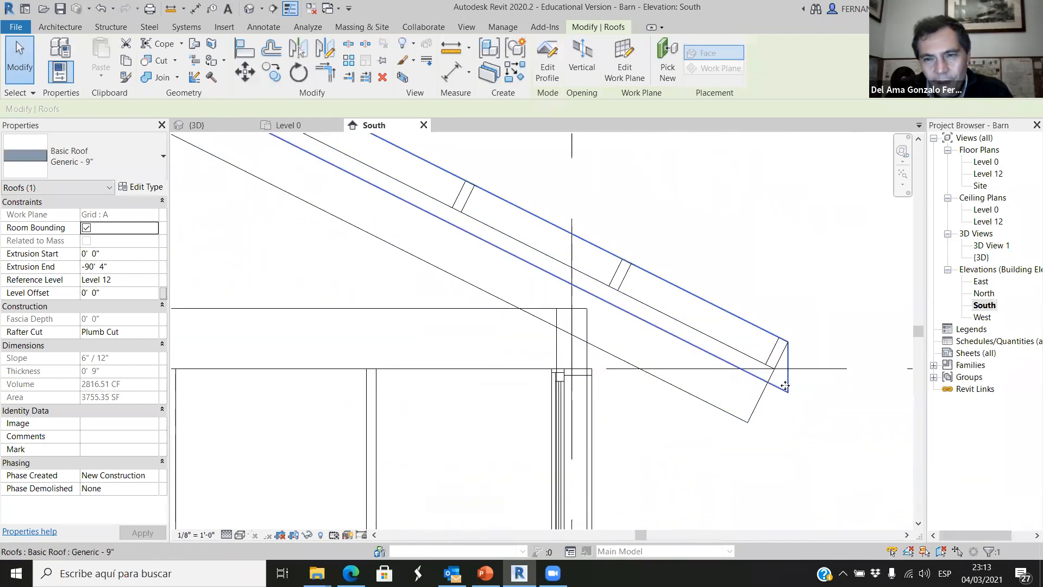
scroll(763, 406, "down", 1)
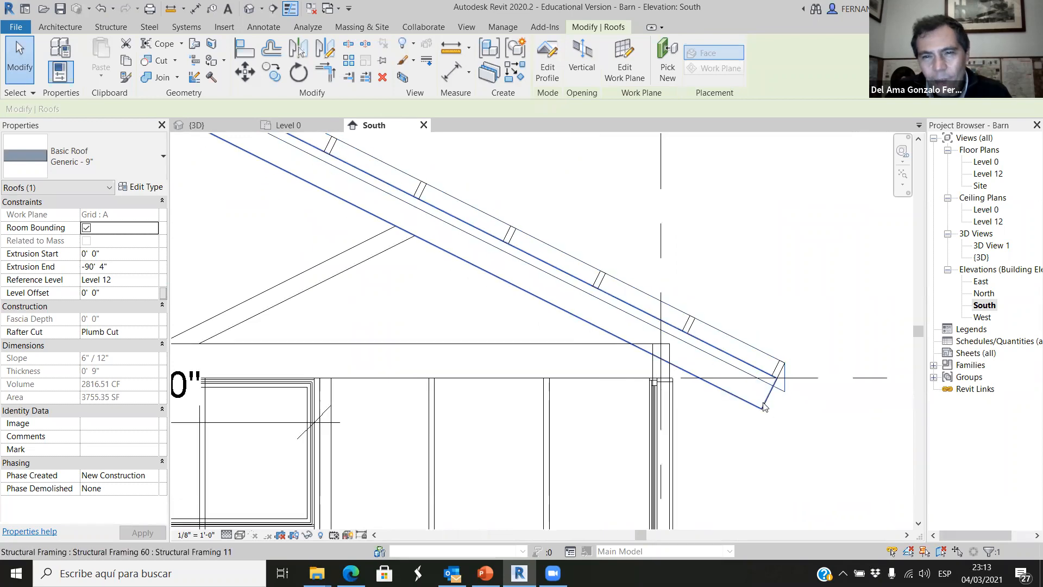
Edit the roof profile and offset copies of both slope lines 9" outward from the purlin tops.
left_click(547, 61)
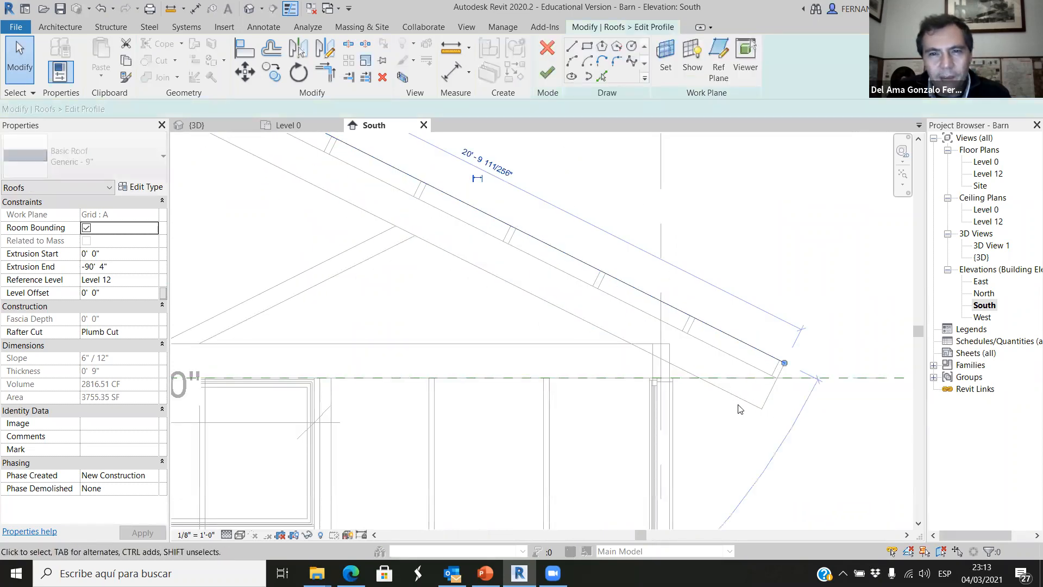
scroll(738, 408, "down", 3)
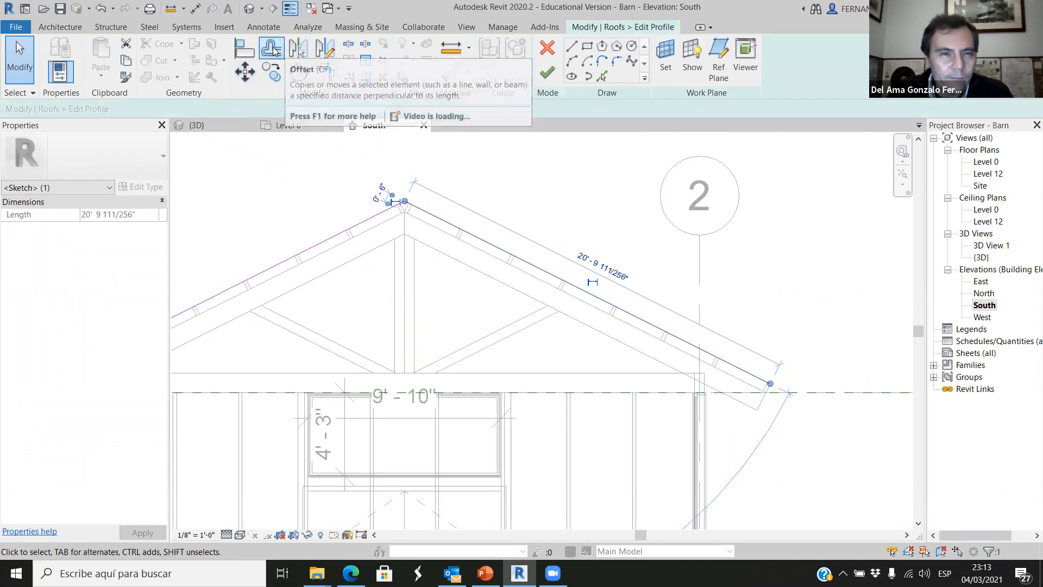
left_click(272, 49)
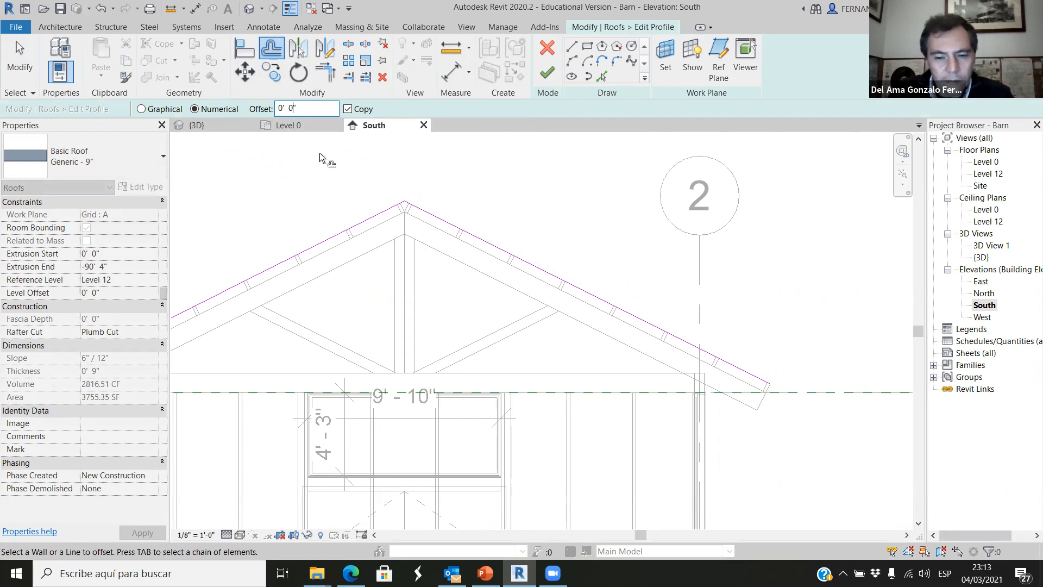
scroll(535, 302, "up", 1)
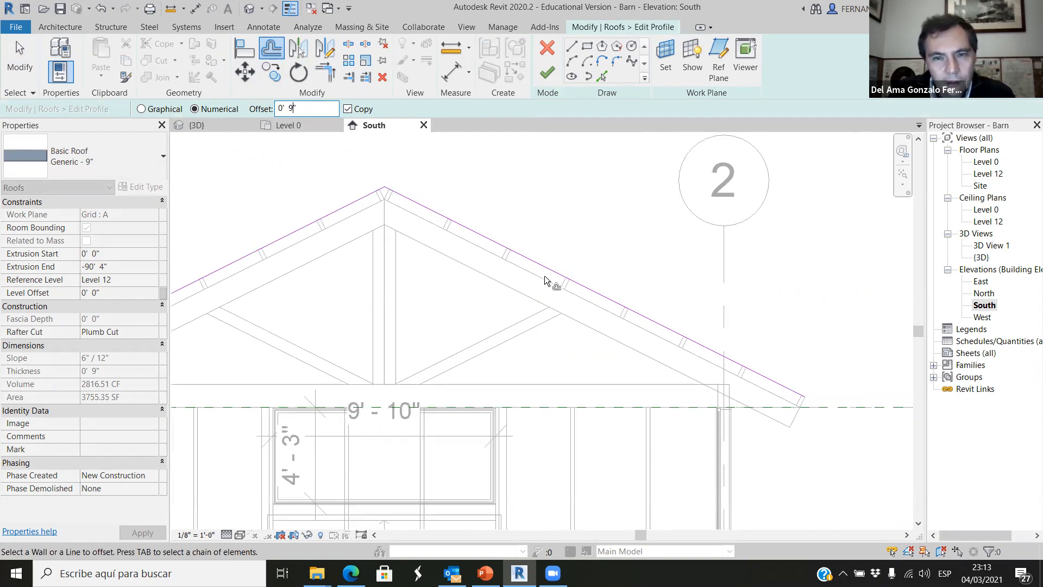
left_click(555, 267)
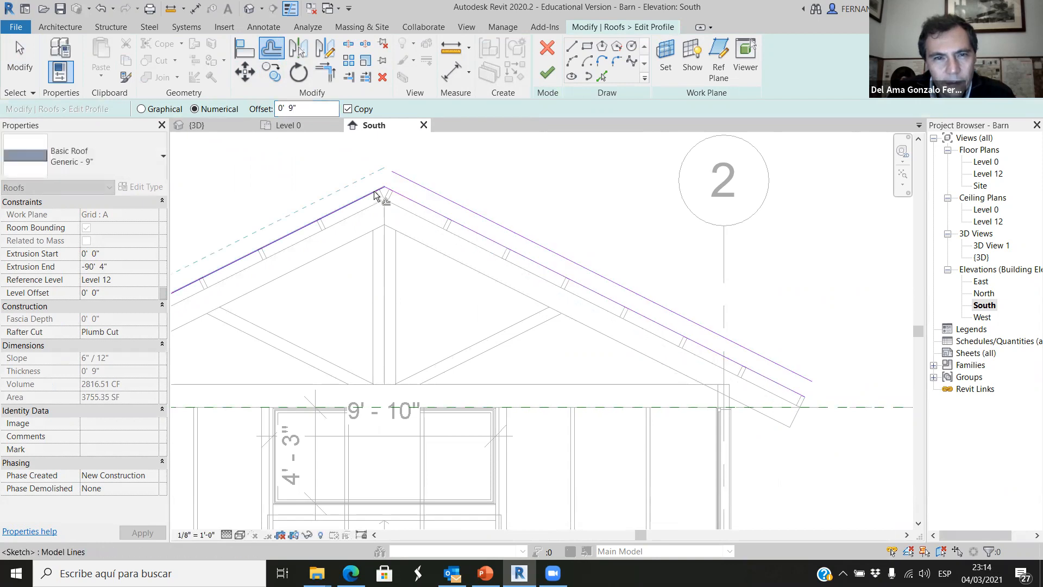
left_click(375, 195)
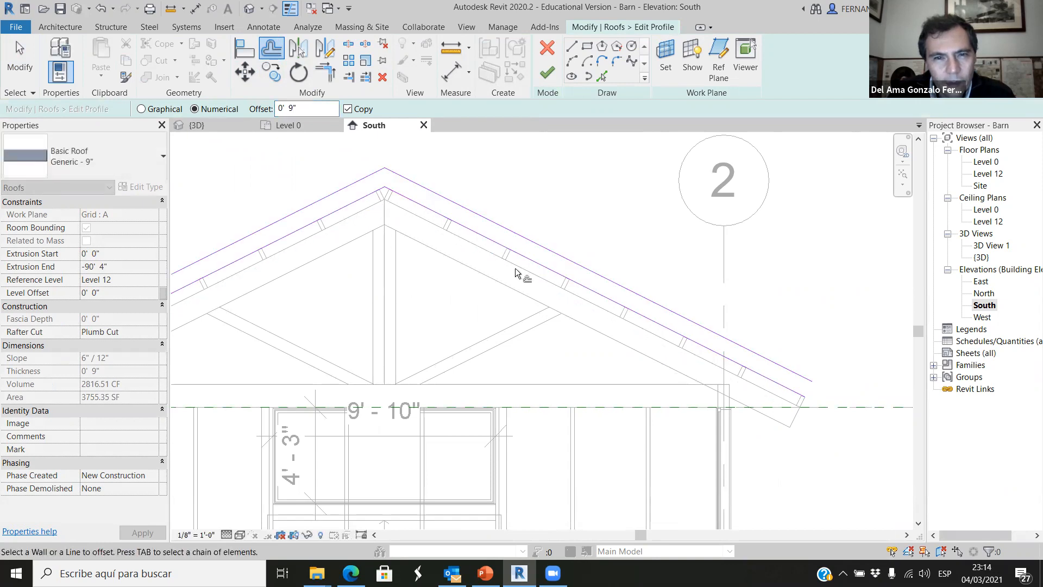
left_click(21, 57)
Delete the two original profile lines along the purlin tops and finish the roof profile.
scroll(676, 331, "down", 2)
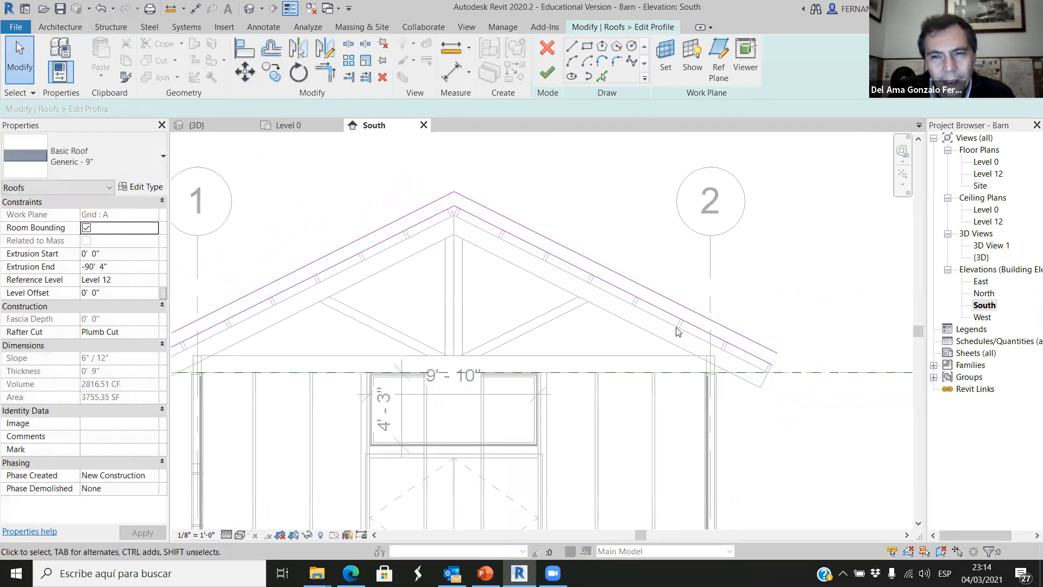
left_click(613, 290)
key("Escape")
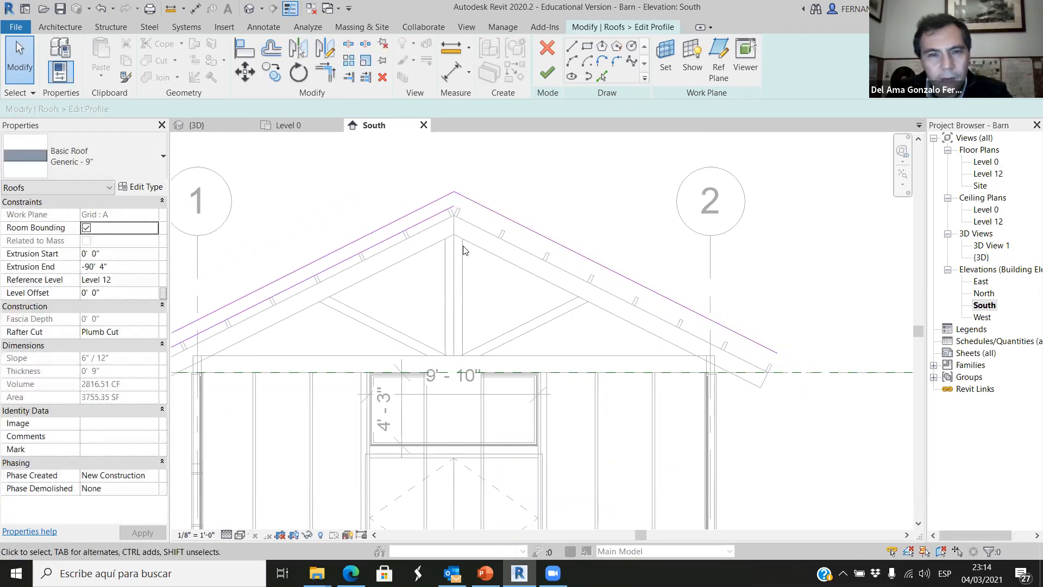
left_click(441, 220)
left_click(546, 175)
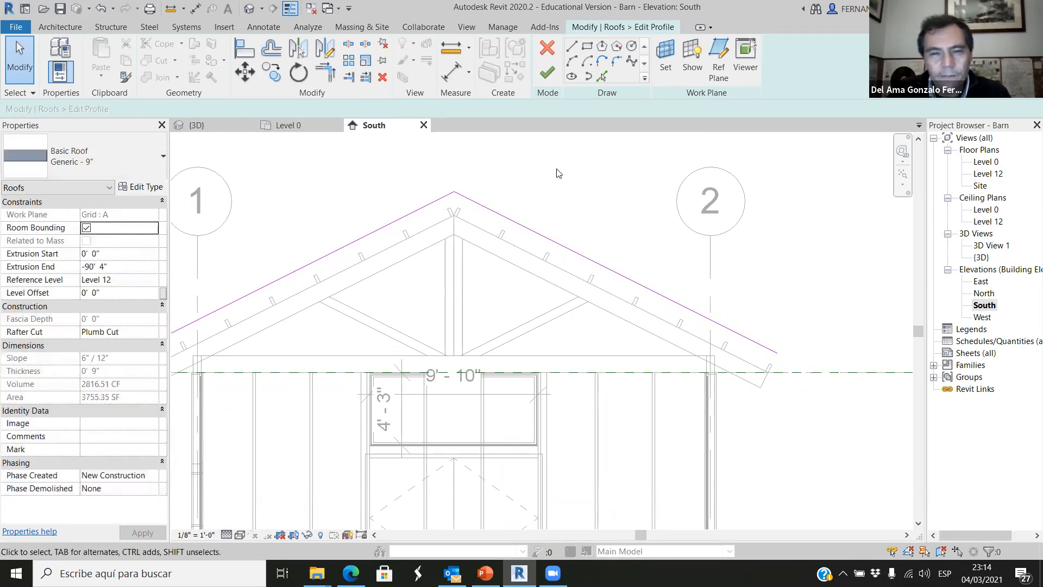
left_click(546, 74)
Check how the roof sits on the purlins at the grid 2 eave, and inspect its porch end in 3D.
scroll(771, 344, "up", 4)
scroll(771, 345, "up", 5)
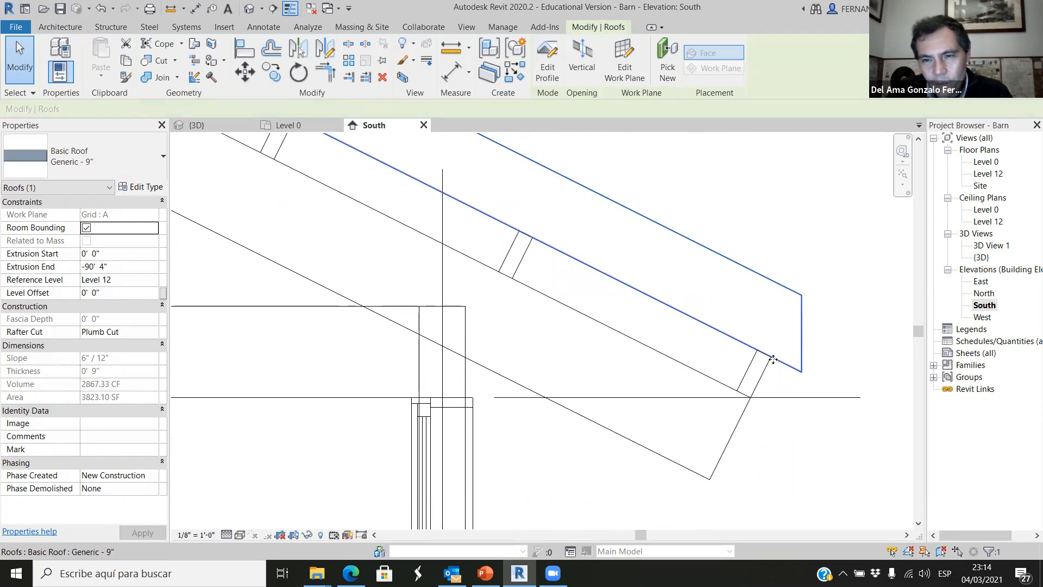
scroll(766, 360, "up", 3)
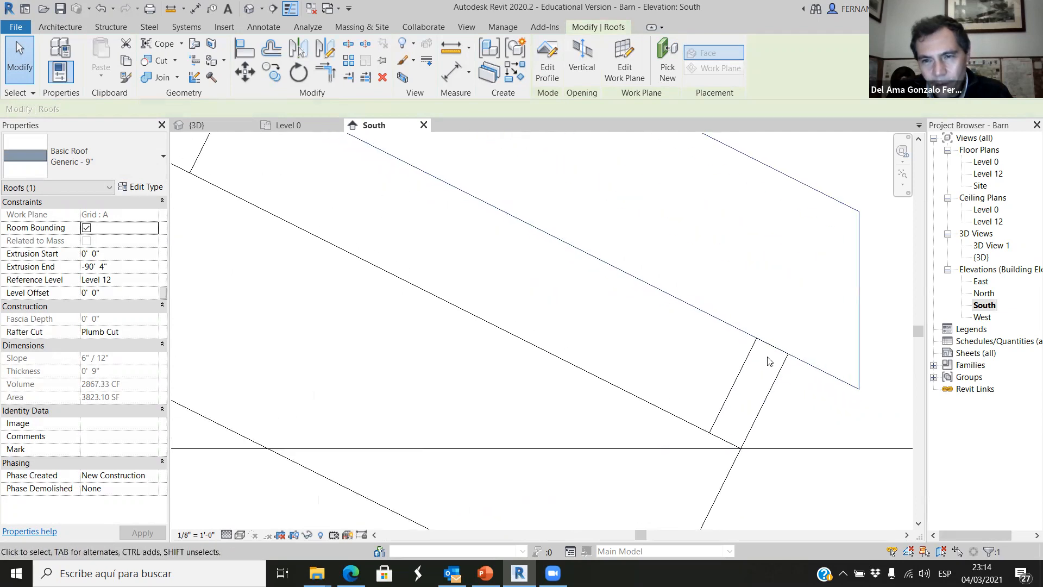
scroll(802, 356, "down", 3)
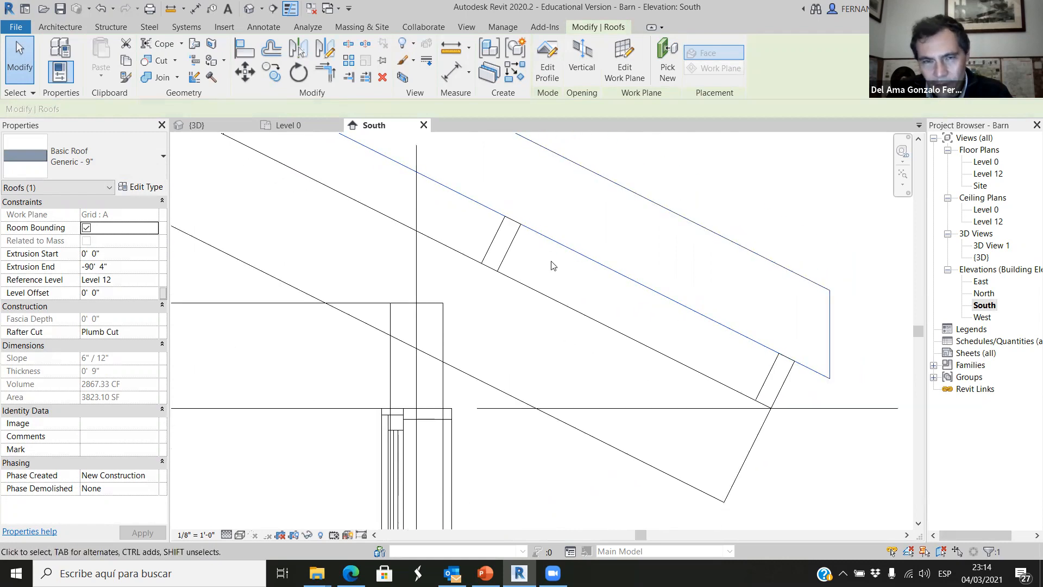
scroll(645, 298, "down", 5)
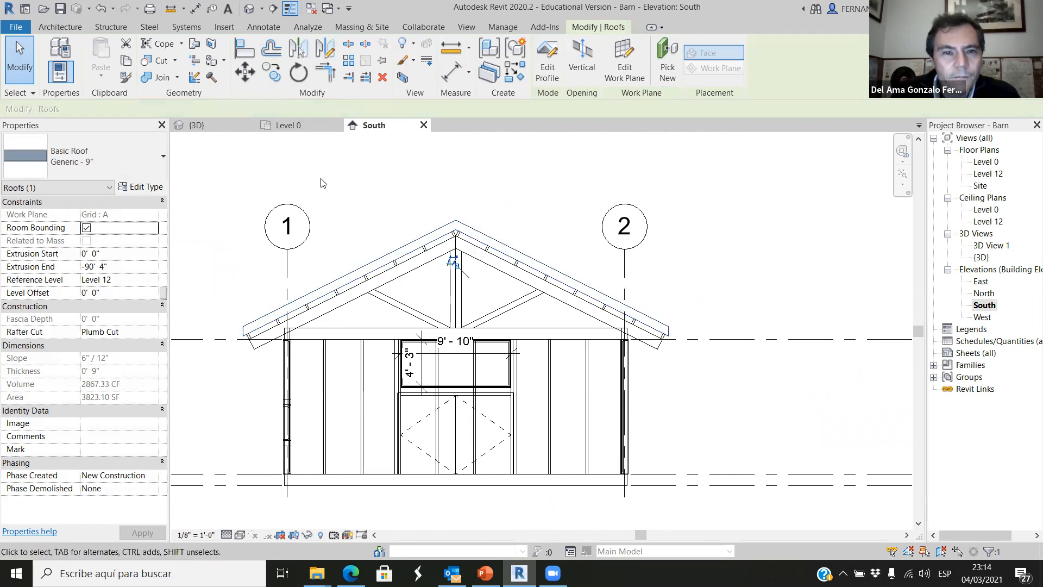
left_click(206, 131)
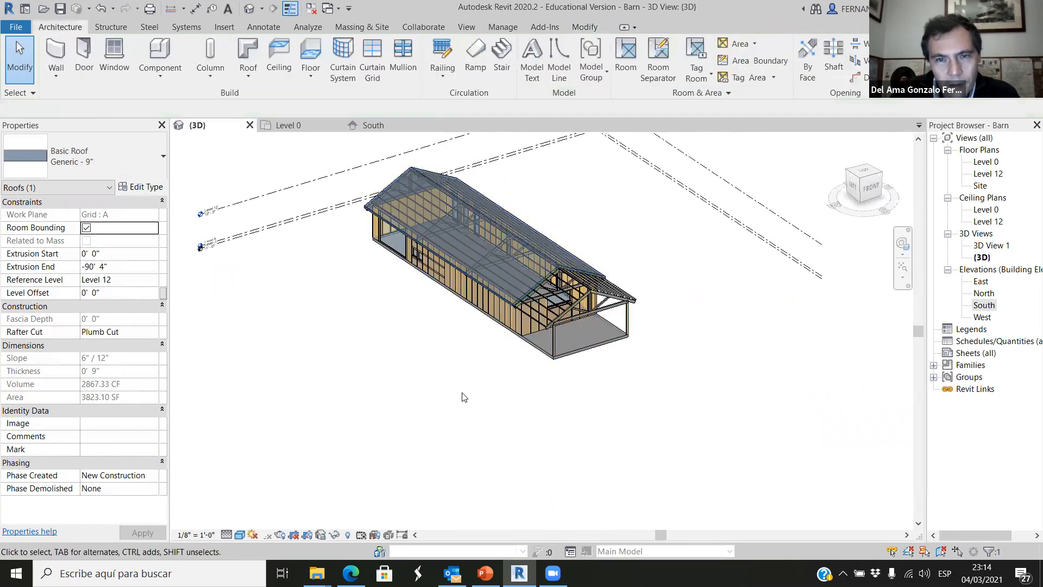
scroll(520, 302, "up", 2)
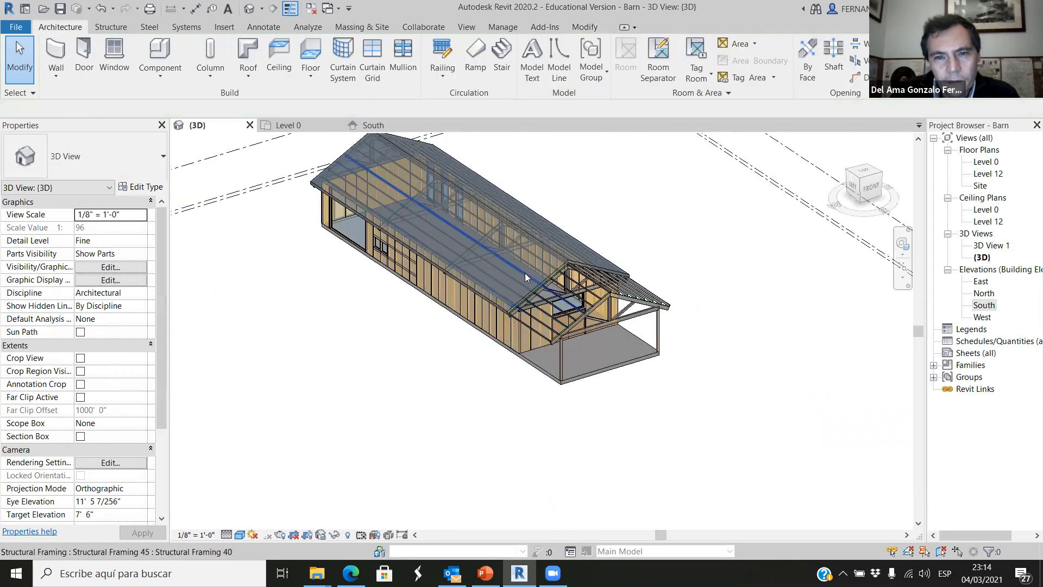
left_click(539, 284)
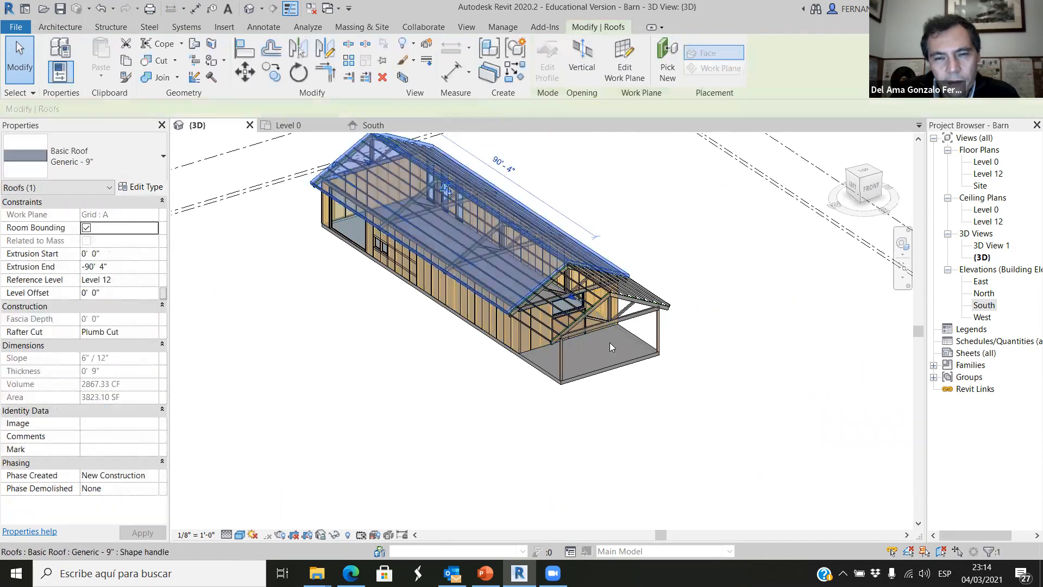
left_click(686, 437)
middle_click_drag(640, 441, 540, 290, "shift")
scroll(573, 300, "up", 2)
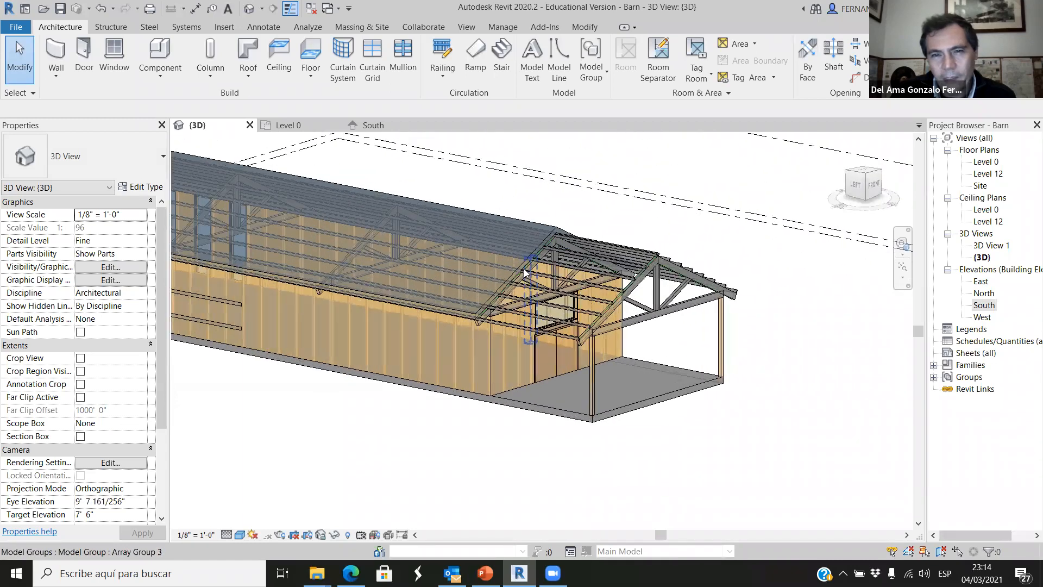
scroll(663, 353, "down", 2)
middle_click_drag(660, 417, 644, 342, "shift")
scroll(619, 352, "up", 2)
scroll(611, 359, "down", 2)
scroll(690, 442, "down", 2)
middle_click_drag(701, 440, 605, 368, "shift")
scroll(268, 542, "down", 1)
Display the 3D view in Hidden Line style with Cast Shadows and Show Ambient Shadows turned on.
left_click(240, 536)
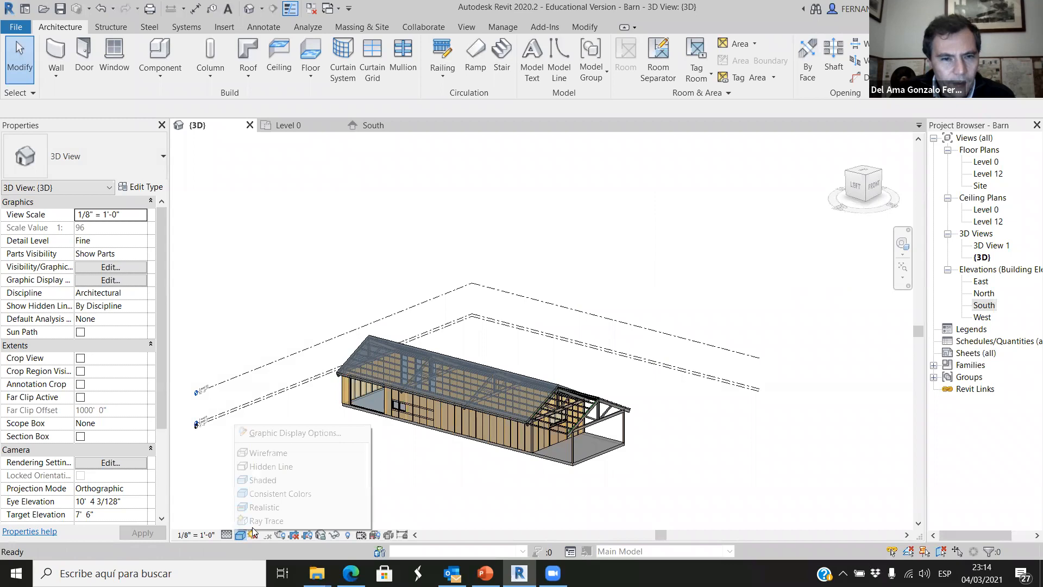
left_click(271, 468)
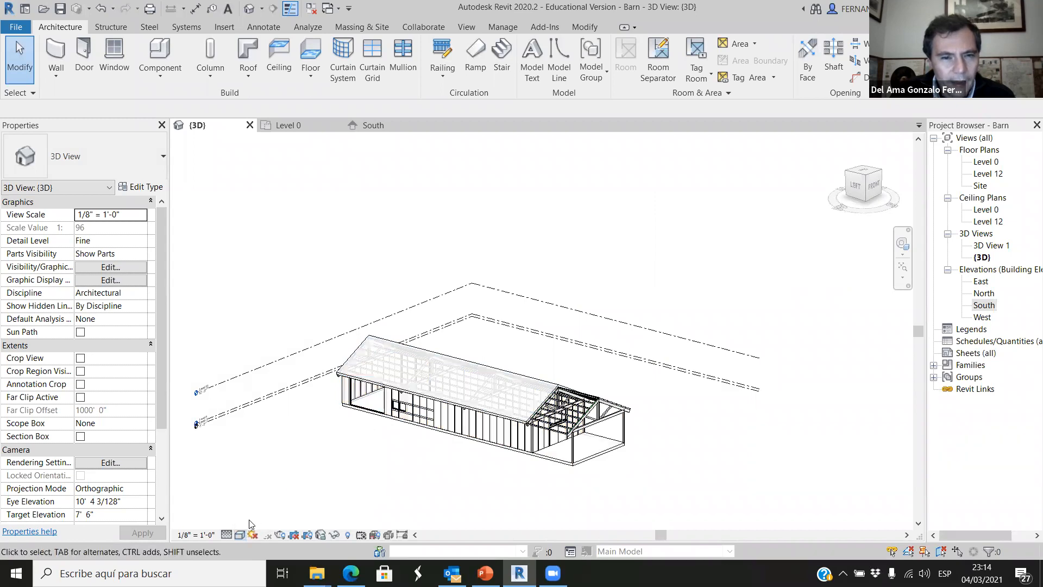
left_click(240, 536)
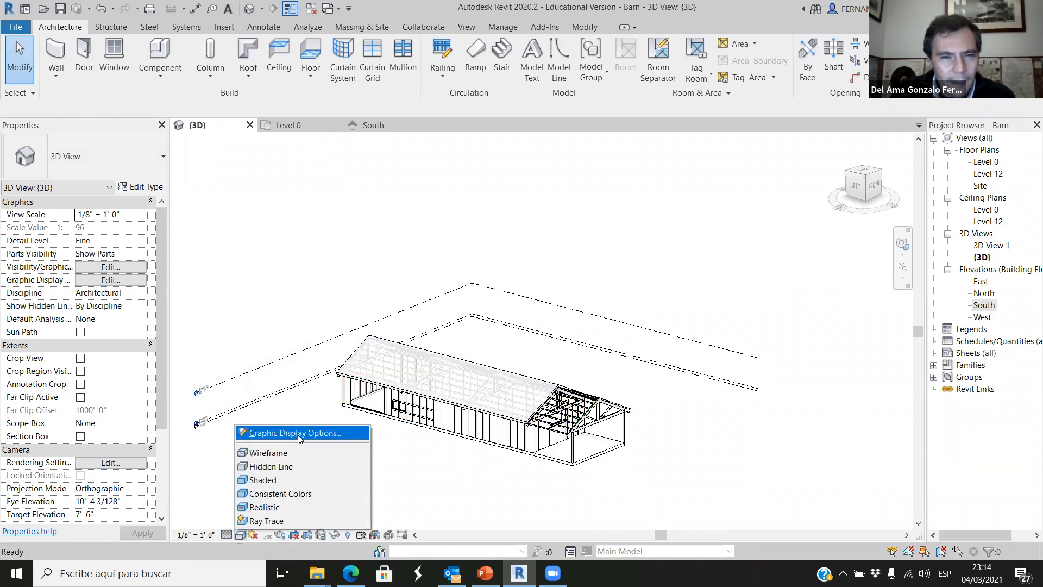
left_click(299, 435)
left_click_drag(750, 136, 734, 136)
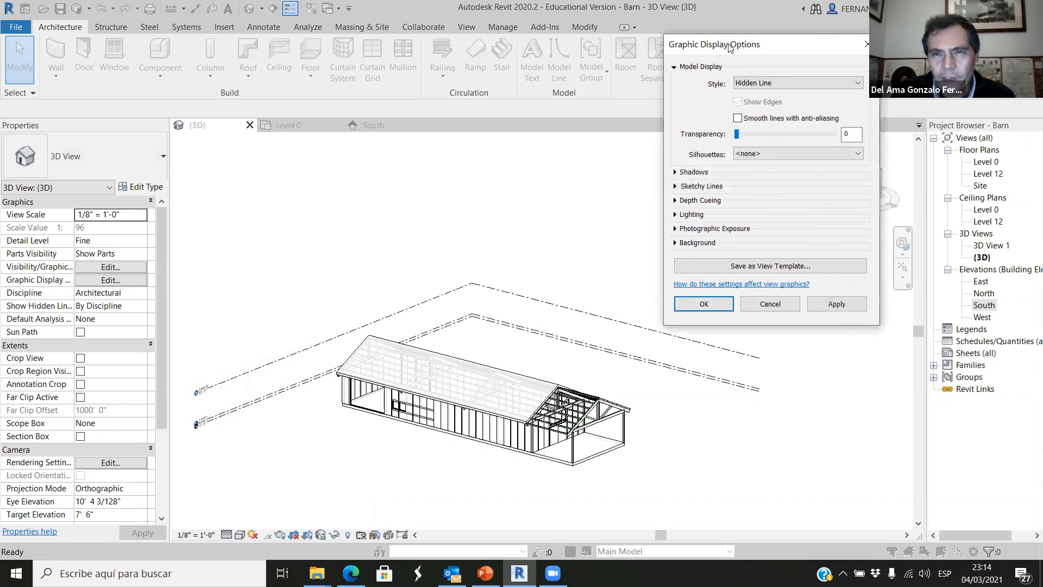
left_click_drag(637, 45, 635, 46)
left_click(597, 171)
left_click(647, 180)
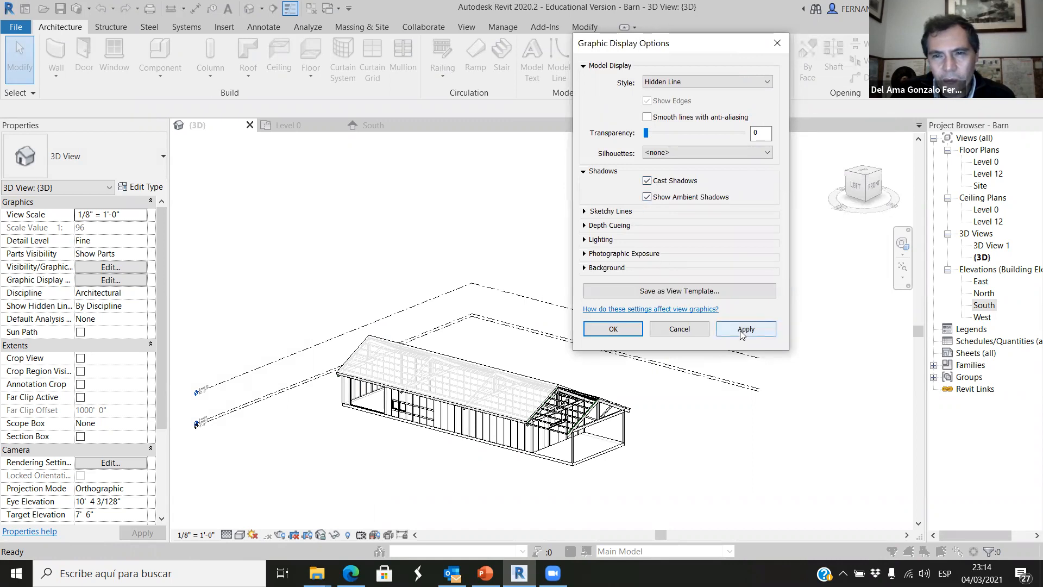
left_click(716, 332)
left_click(630, 329)
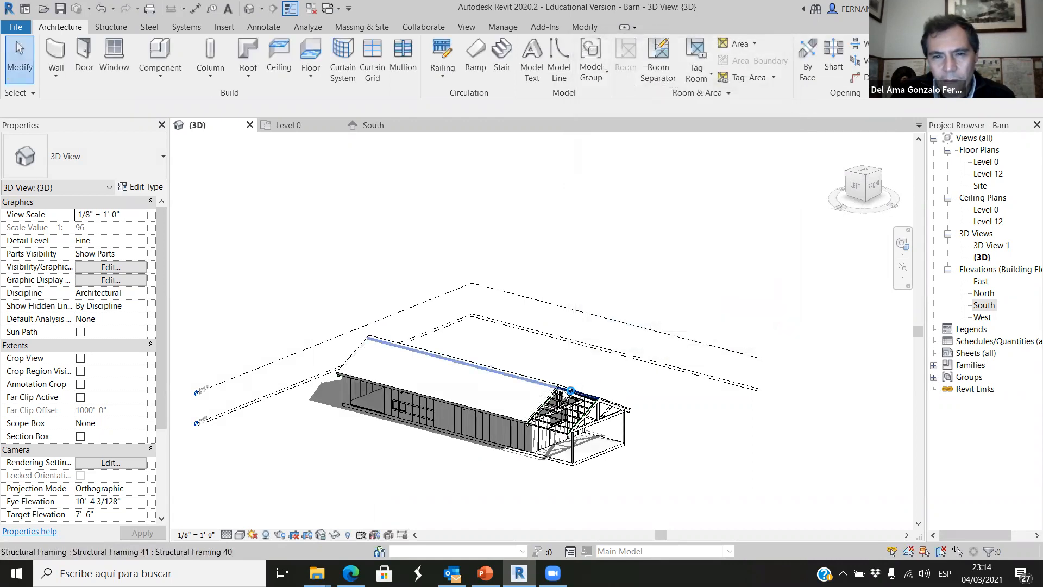
Examine the shadows and the exposed purlins and trusses at the porch end of the barn.
scroll(541, 478, "down", 2)
middle_click_drag(541, 477, 560, 446, "shift")
scroll(560, 445, "up", 6)
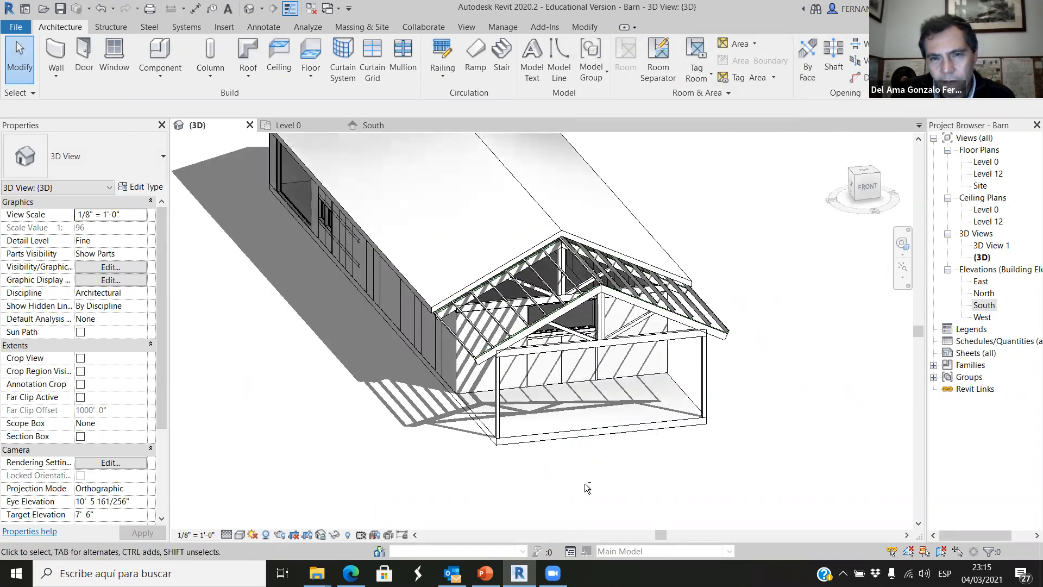
scroll(555, 375, "up", 2)
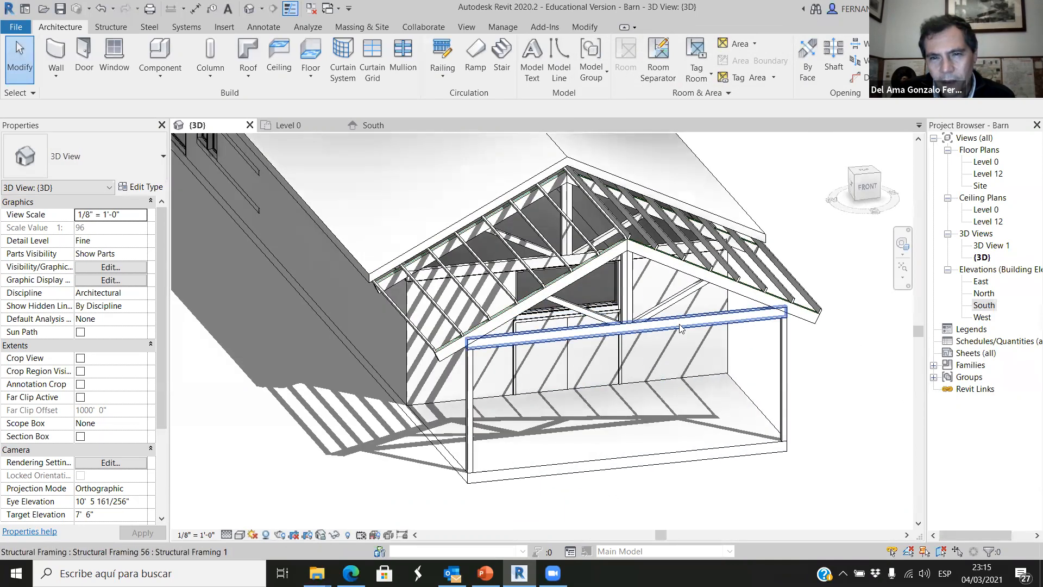
scroll(652, 293, "down", 3)
scroll(551, 261, "up", 4)
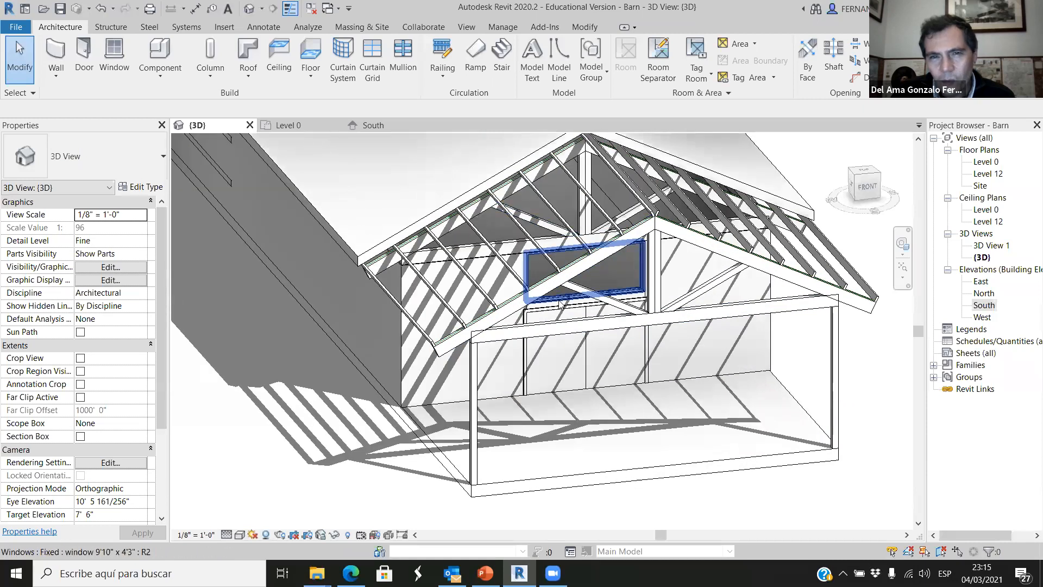
scroll(561, 303, "down", 3)
scroll(510, 224, "up", 2)
Stretch the roof's south extrusion end in top view to the ends of the porch purlins.
left_click(515, 239)
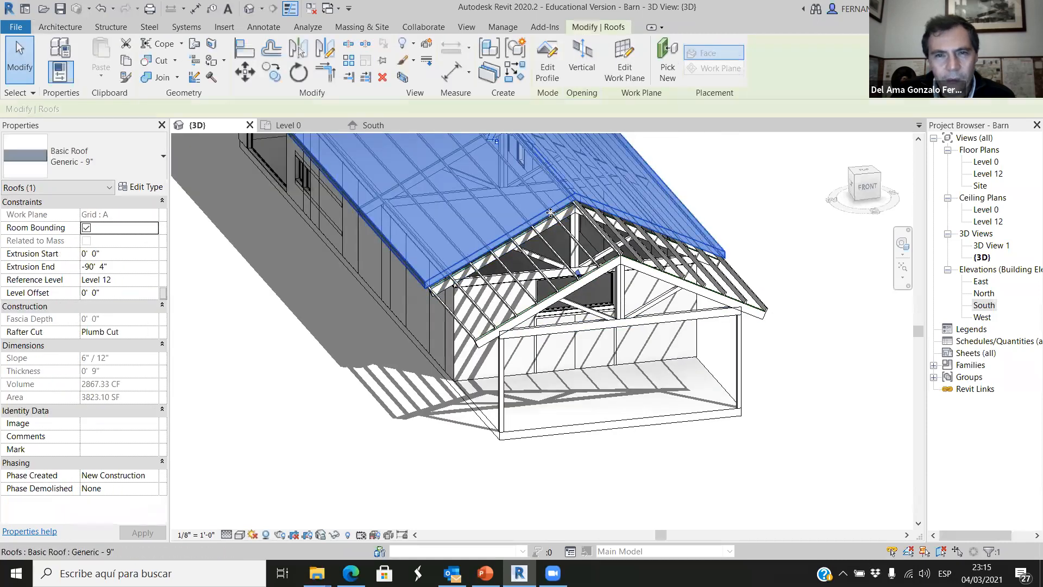
scroll(641, 340, "down", 4)
scroll(533, 227, "up", 3)
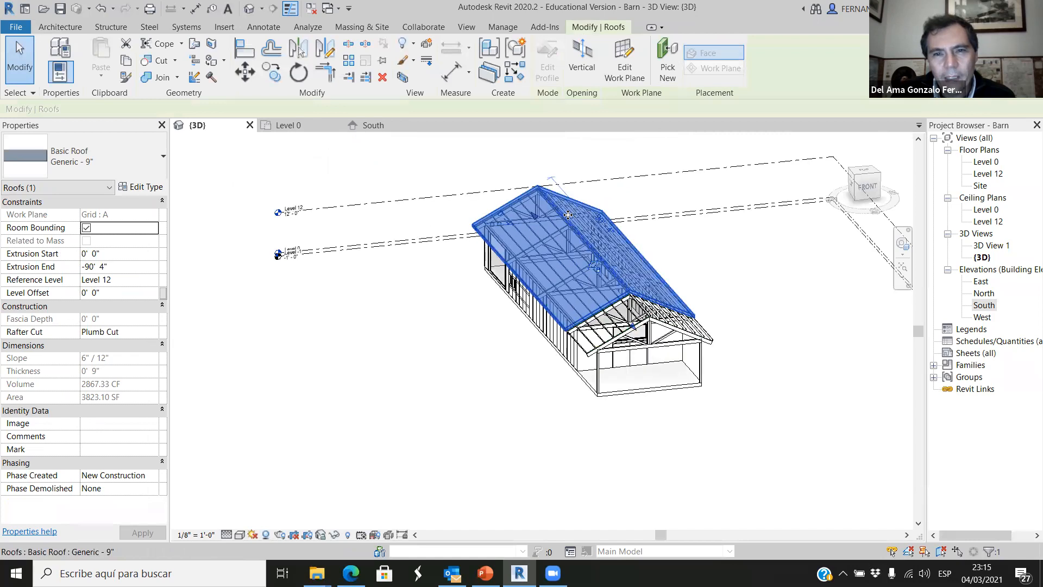
scroll(646, 337, "up", 3)
scroll(655, 348, "down", 2)
scroll(591, 291, "down", 2)
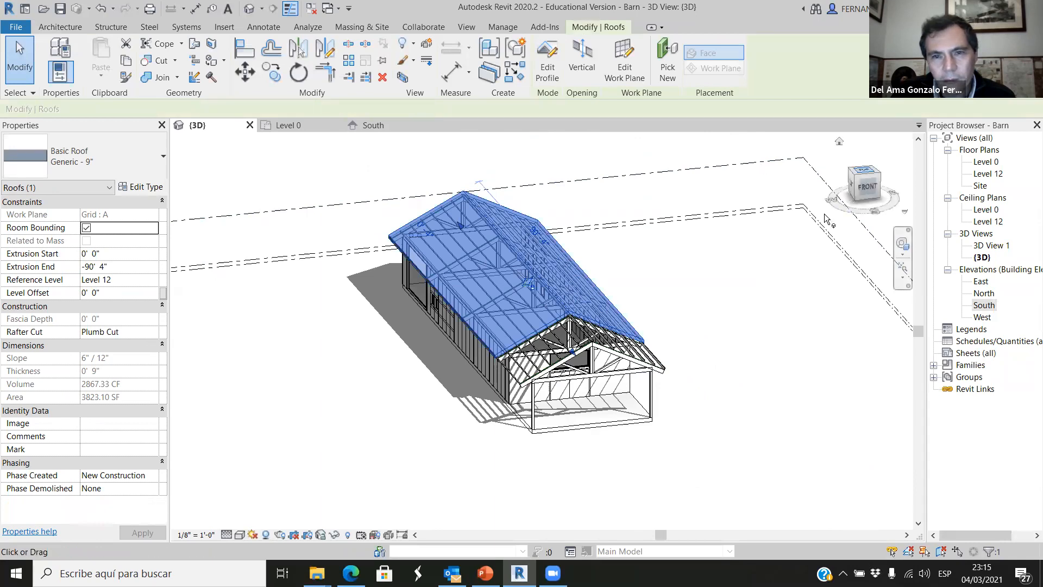
left_click(864, 173)
scroll(594, 250, "down", 1)
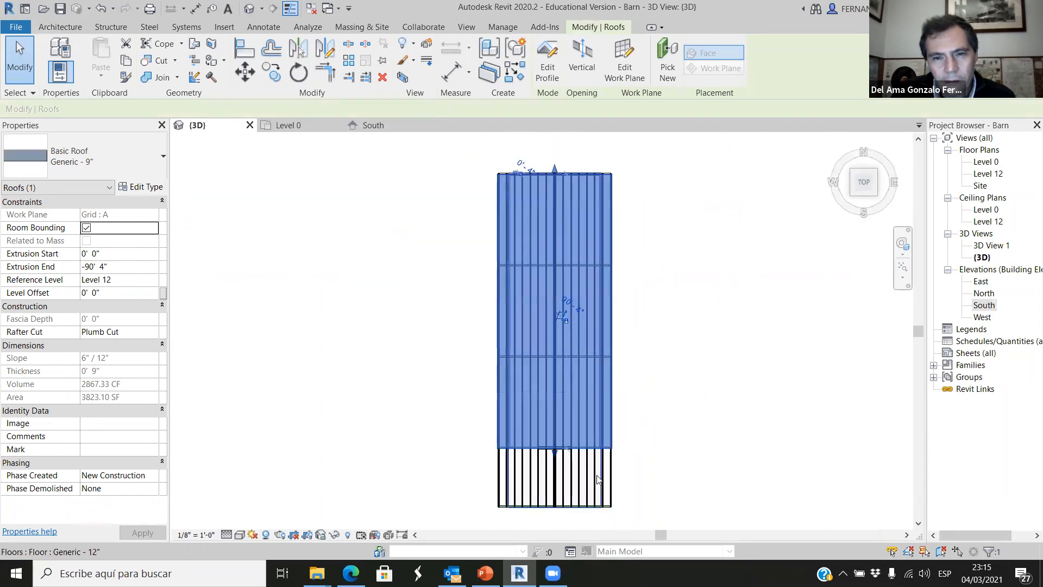
left_click_drag(556, 452, 559, 503)
left_click(676, 350)
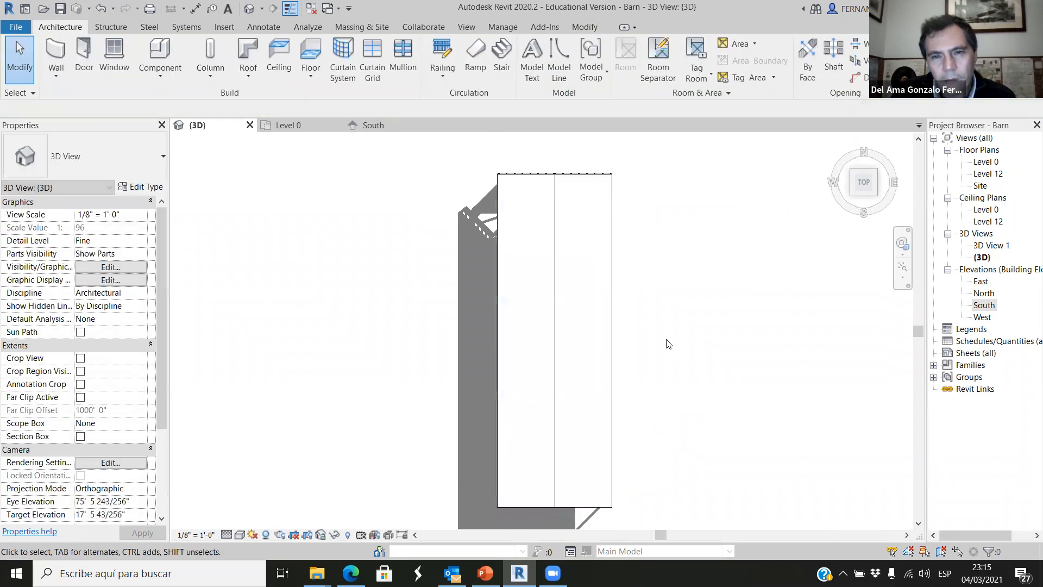
Inspect the extended roof in 3D over the porch gable, its eaves and the end truss.
middle_click_drag(472, 363, 667, 271, "shift")
scroll(668, 399, "up", 2)
middle_click_drag(668, 398, 663, 332, "shift")
scroll(657, 344, "down", 1)
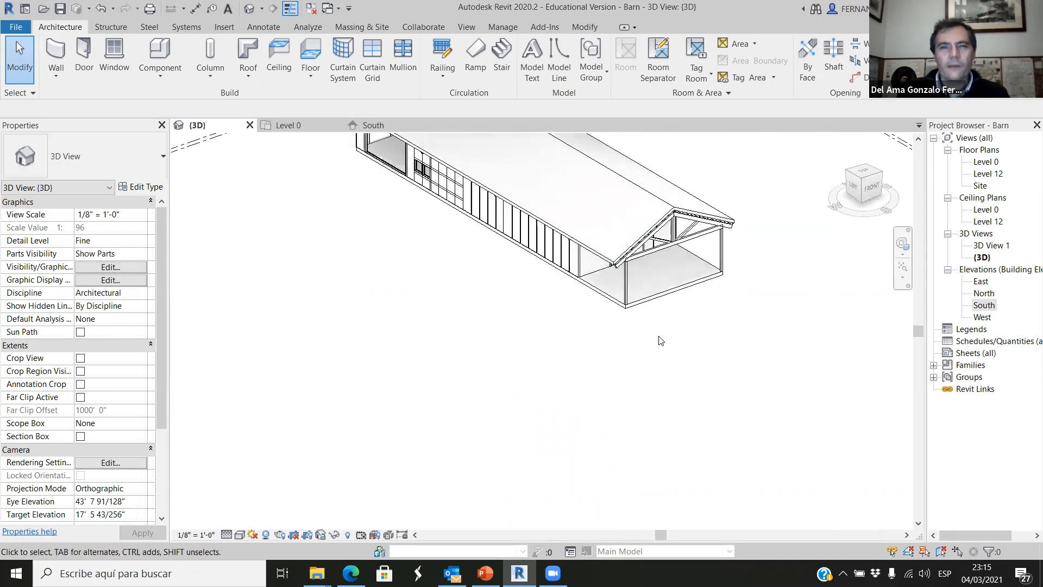
scroll(743, 250, "up", 3)
middle_click_drag(733, 168, 642, 165, "shift")
scroll(714, 295, "down", 3)
scroll(642, 166, "up", 4)
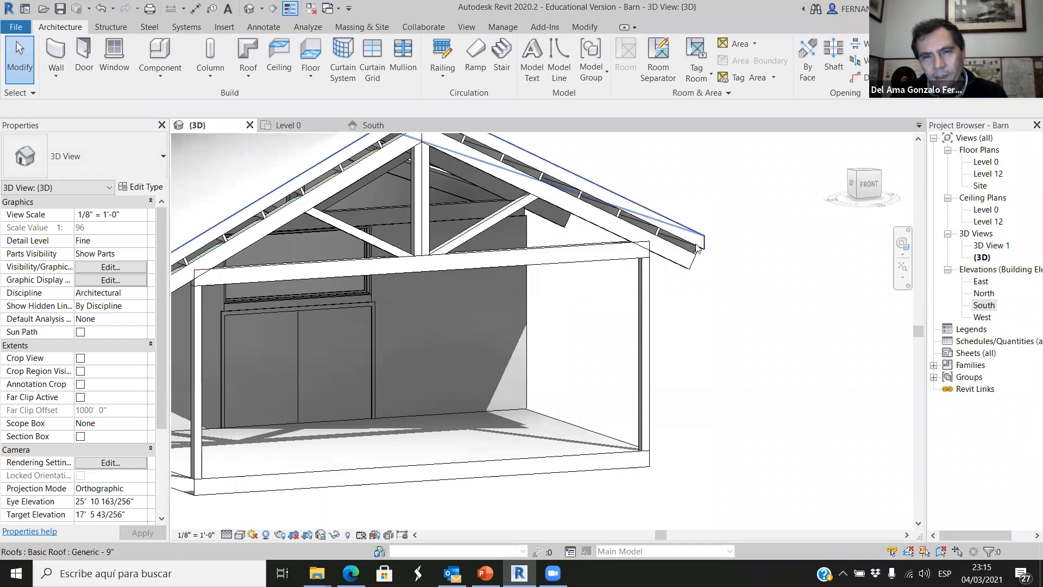
scroll(697, 247, "down", 2)
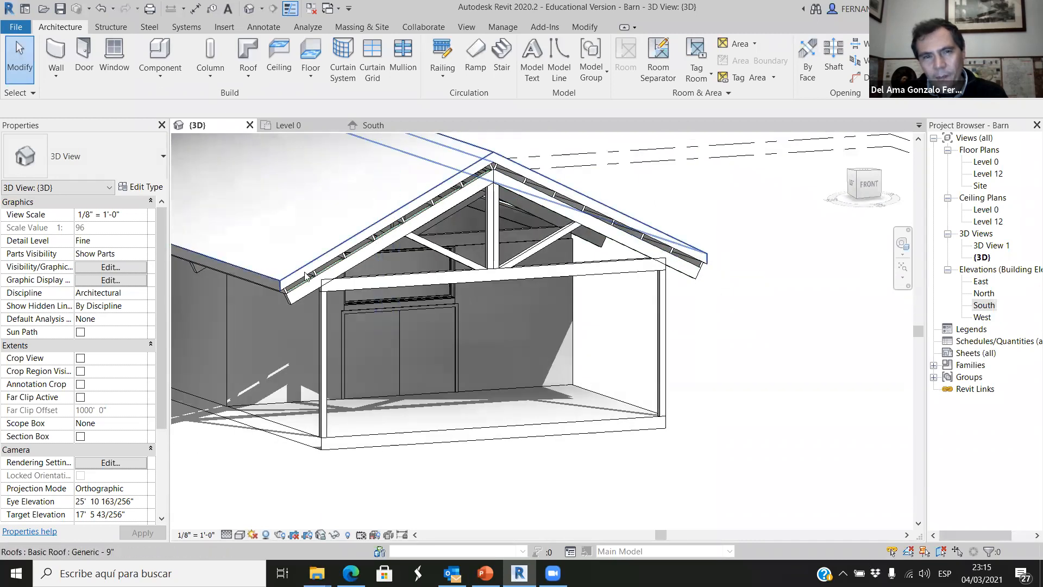
scroll(456, 301, "down", 3)
mouse_move(633, 319)
middle_mouse_down("shift")
mouse_move(467, 396)
mouse_move(424, 431)
mouse_move(446, 337)
middle_mouse_up("shift")
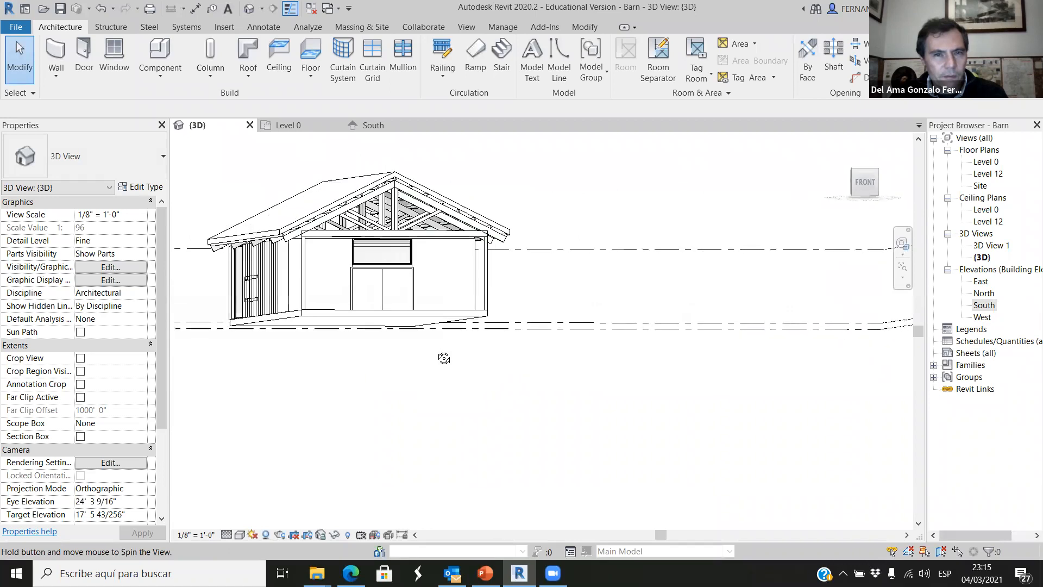
Inspect the roof over the barn's porch gable and its purlins from the front and from above in 3D.
left_click(864, 185)
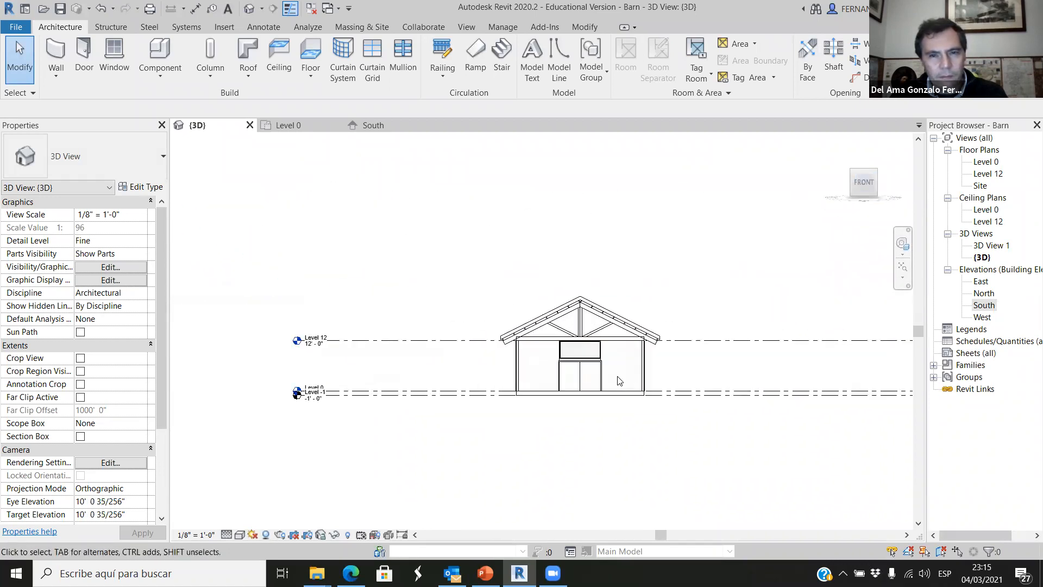
scroll(619, 380, "up", 4)
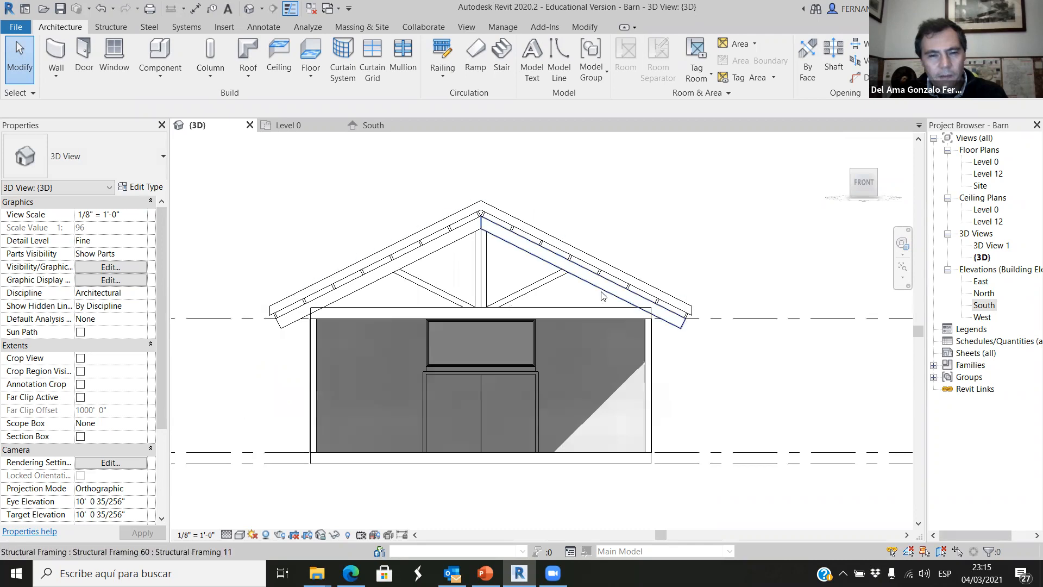
scroll(538, 393, "down", 3)
mouse_move(538, 394)
middle_mouse_down("shift")
mouse_move(589, 442)
mouse_move(621, 428)
mouse_move(666, 456)
middle_mouse_up("shift")
scroll(673, 456, "up", 3)
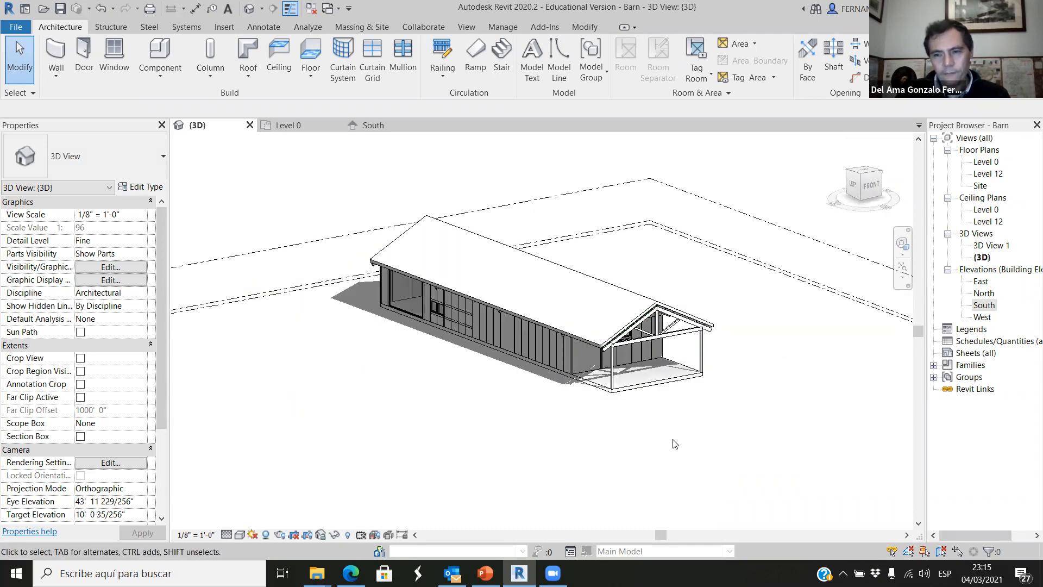
middle_click_drag(623, 407, 651, 459, "shift")
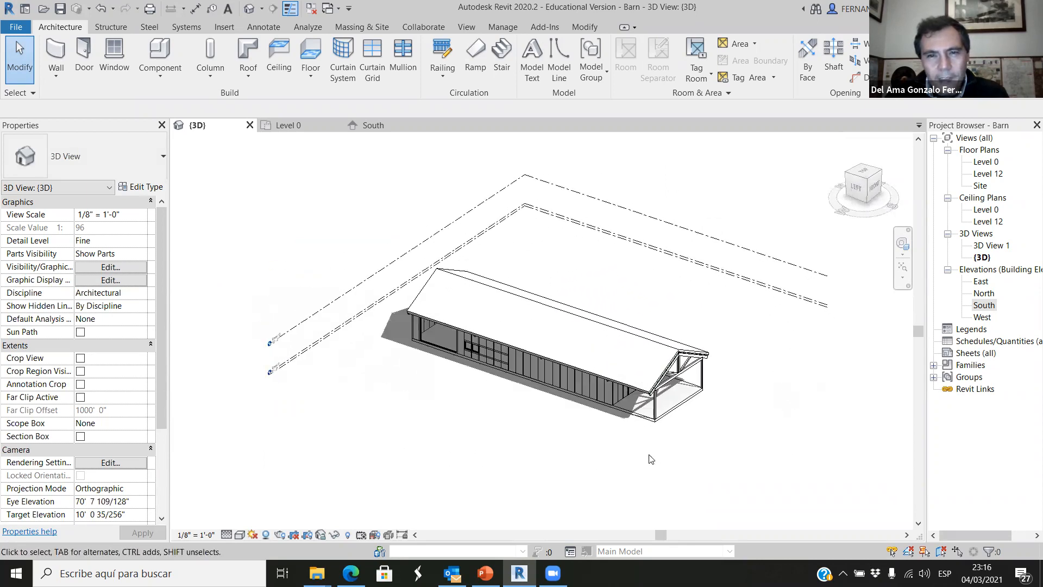
scroll(724, 438, "up", 3)
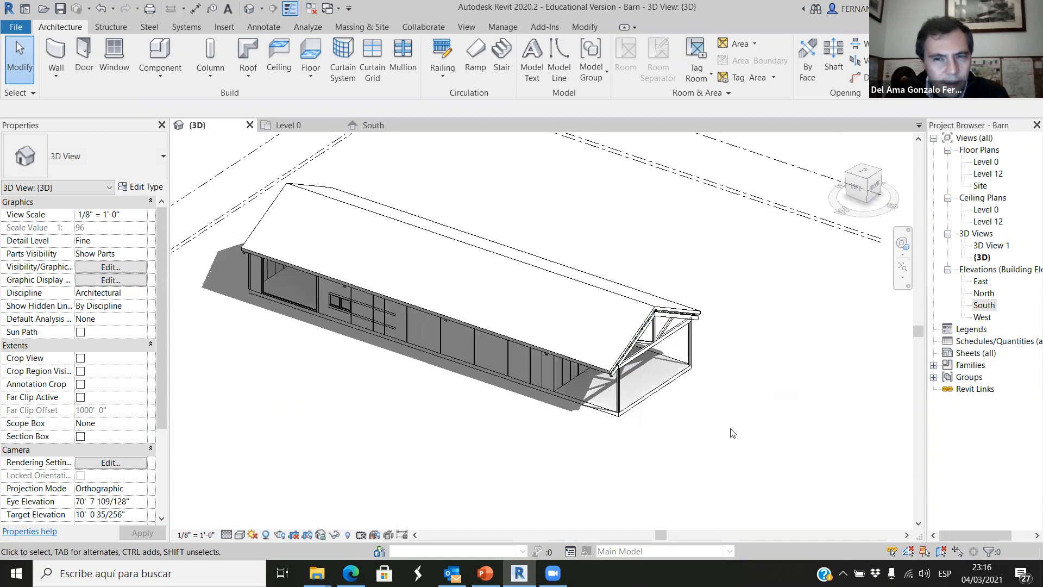
scroll(739, 343, "up", 6)
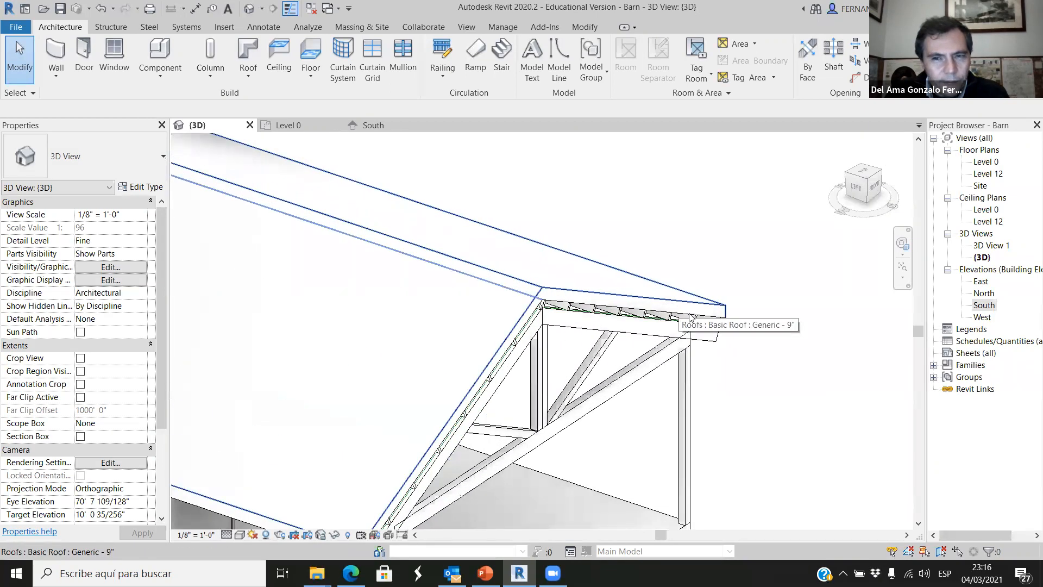
scroll(674, 256, "down", 8)
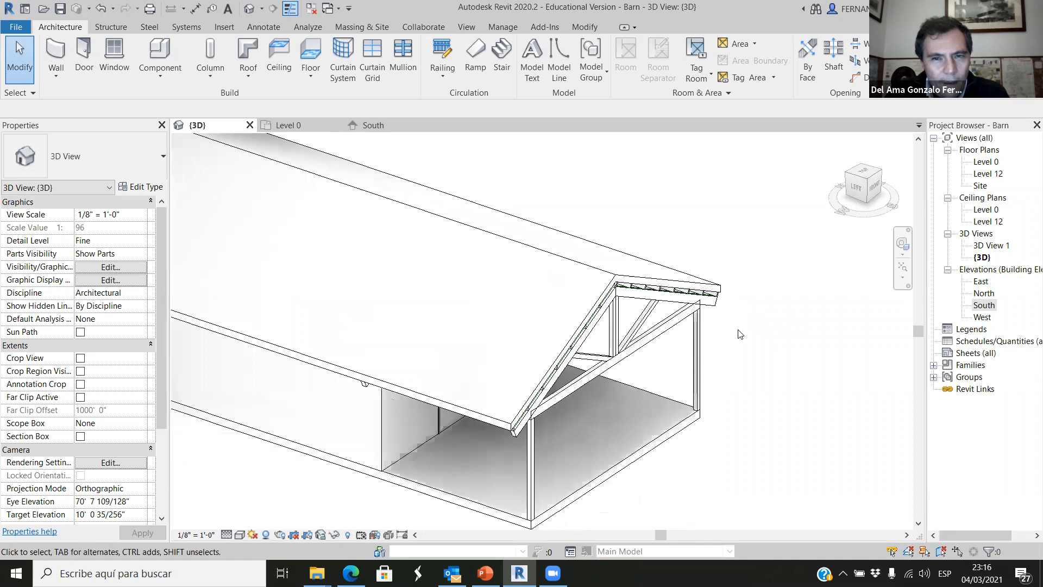
middle_click_drag(602, 429, 494, 358, "shift")
scroll(357, 277, "up", 2)
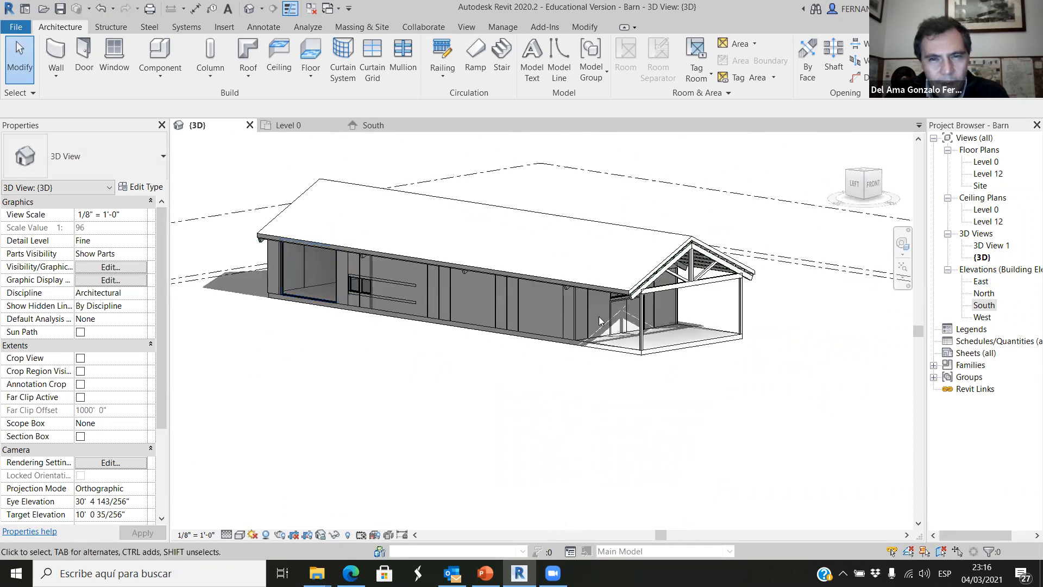
Examine the side windows, the far long wall and the rear gable of the roofed barn in 3D.
scroll(599, 333, "down", 2)
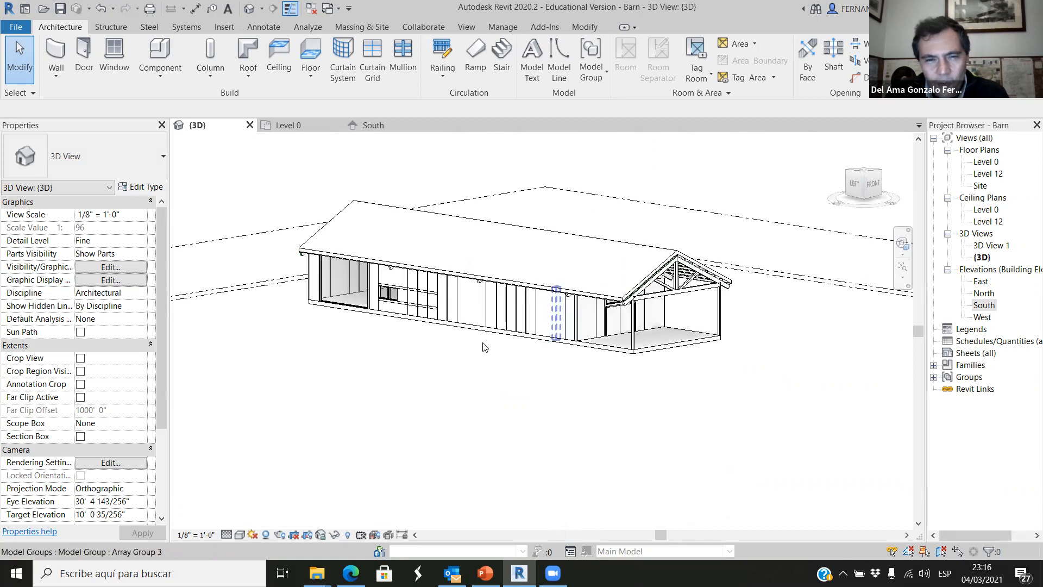
scroll(399, 300, "up", 8)
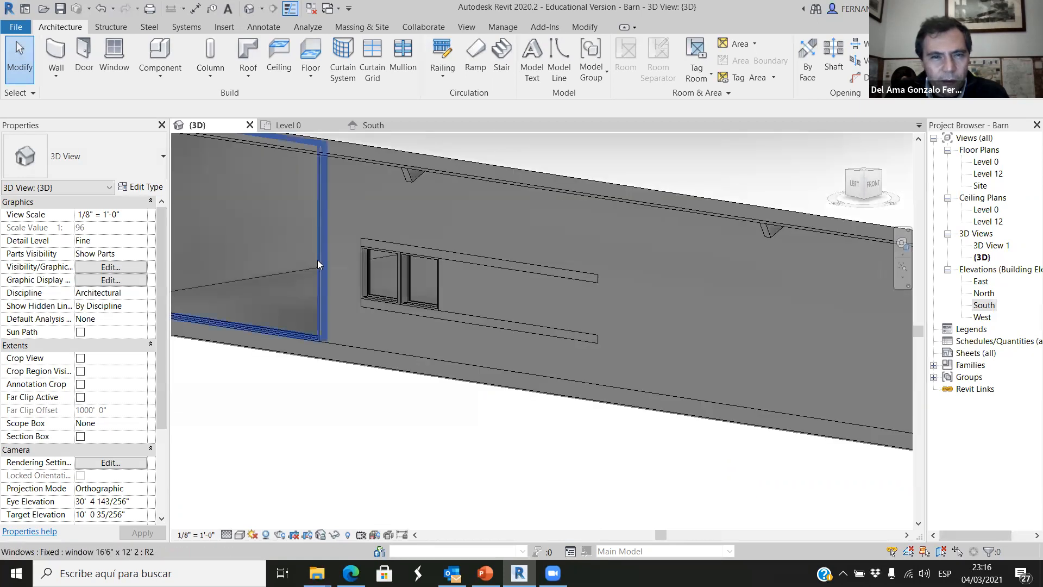
scroll(423, 285, "up", 2)
scroll(505, 264, "down", 3)
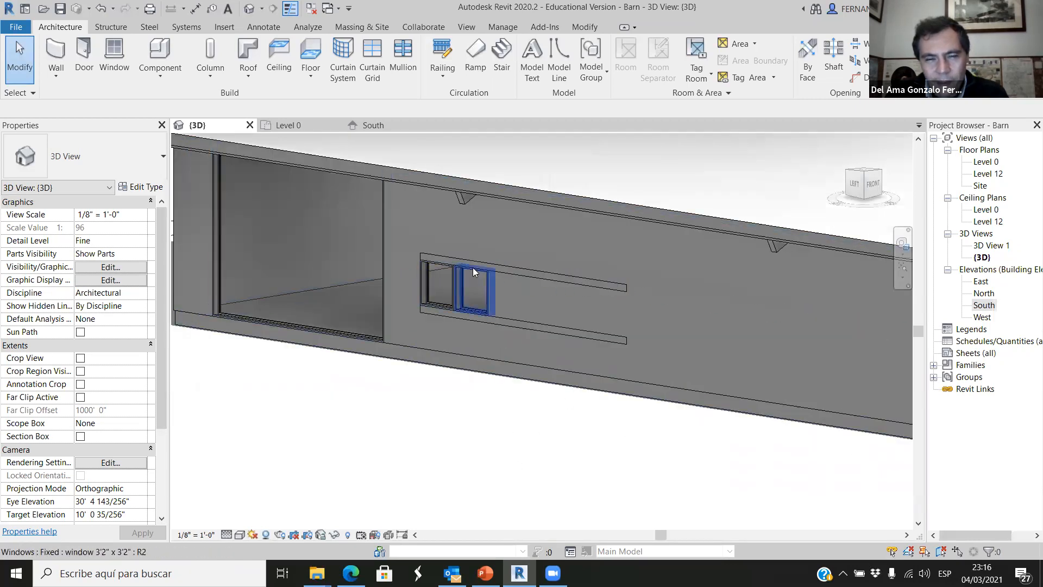
scroll(454, 272, "up", 4)
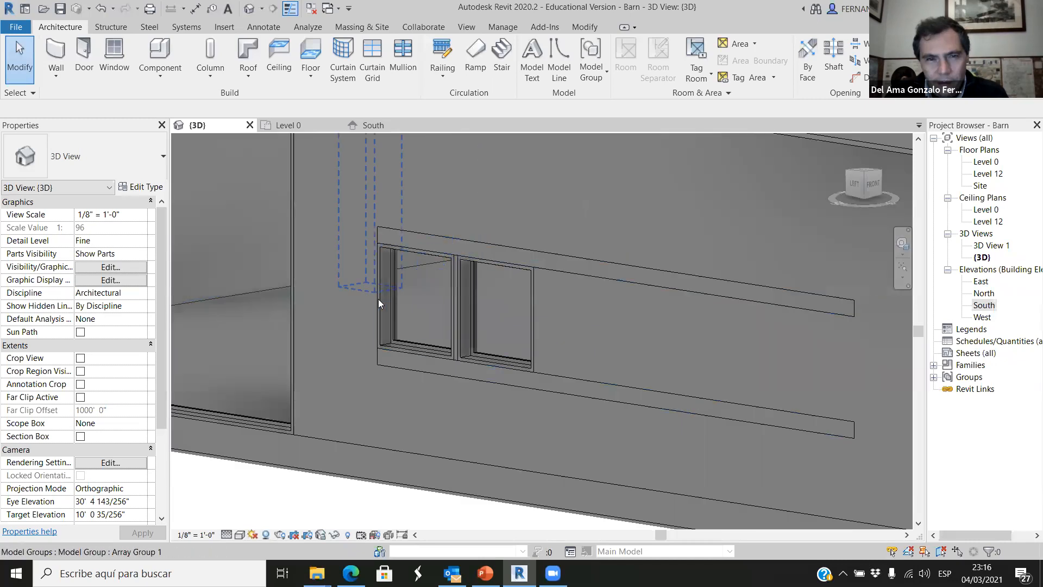
scroll(541, 339, "down", 4)
middle_click_drag(541, 339, 748, 379, "shift")
scroll(748, 379, "down", 5)
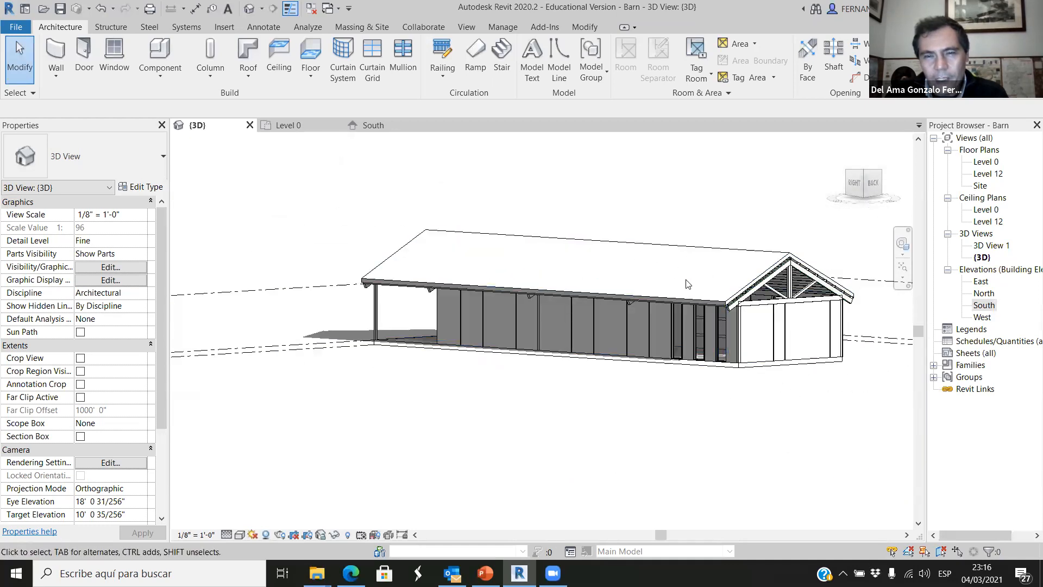
middle_click_drag(652, 439, 657, 467, "shift")
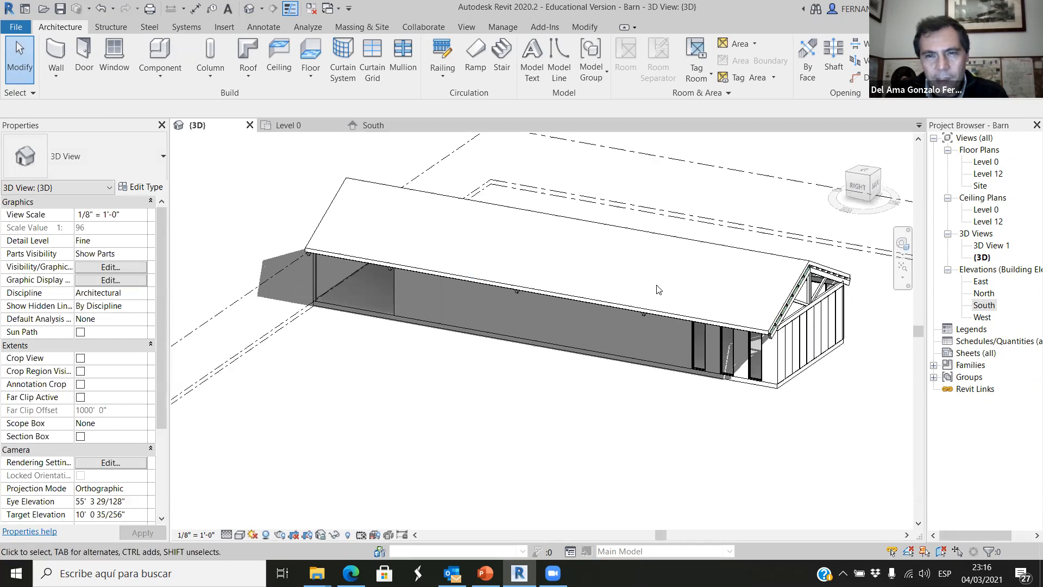
mouse_move(656, 288)
middle_mouse_down("shift")
mouse_move(491, 391)
mouse_move(740, 475)
mouse_move(902, 434)
middle_mouse_up("shift")
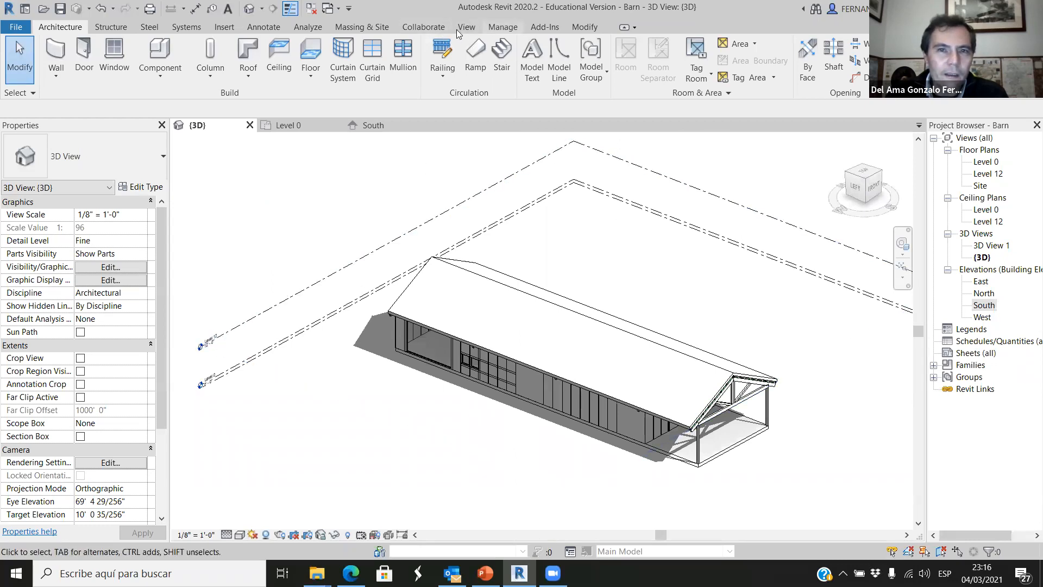
Start loading a family and open the Windows folder of the US Imperial library.
left_click(224, 27)
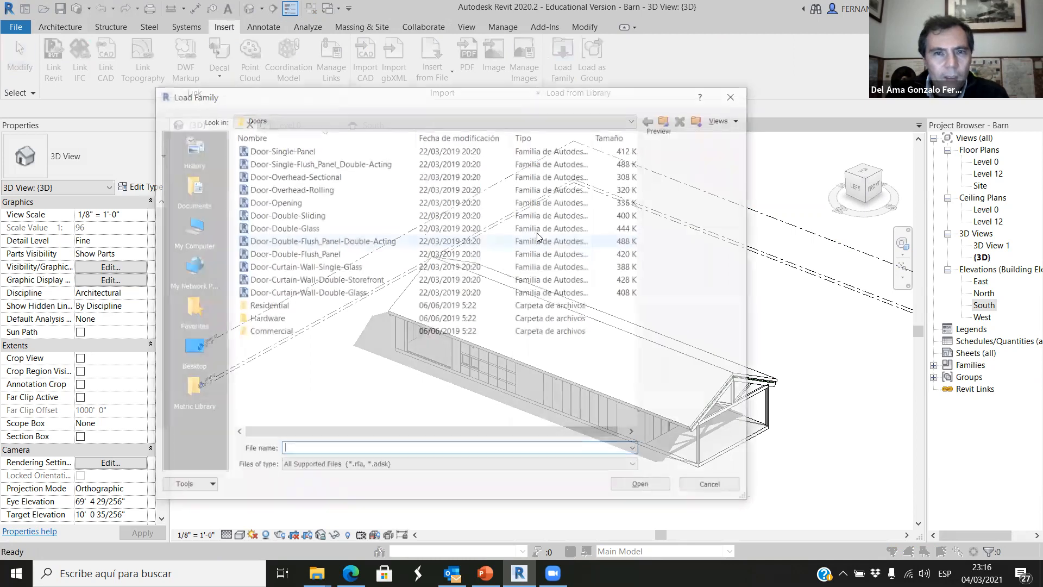
left_click(666, 120)
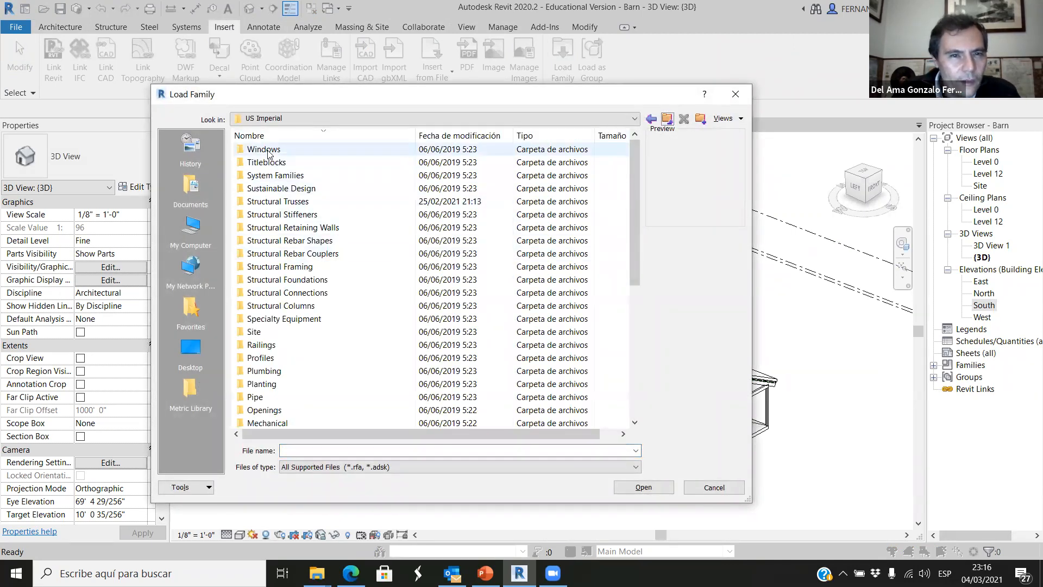
scroll(311, 347, "down", 7)
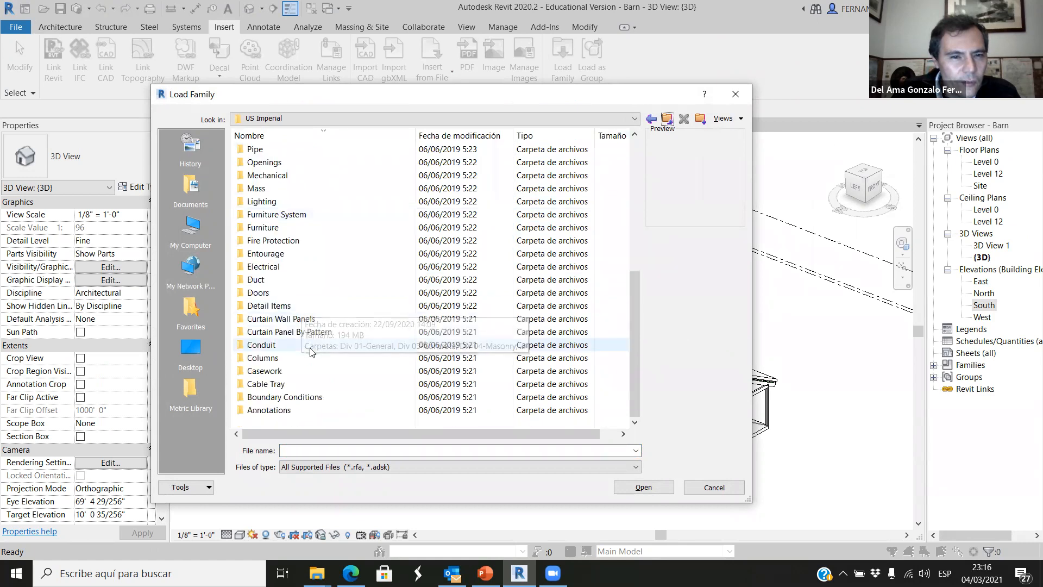
scroll(307, 352, "up", 6)
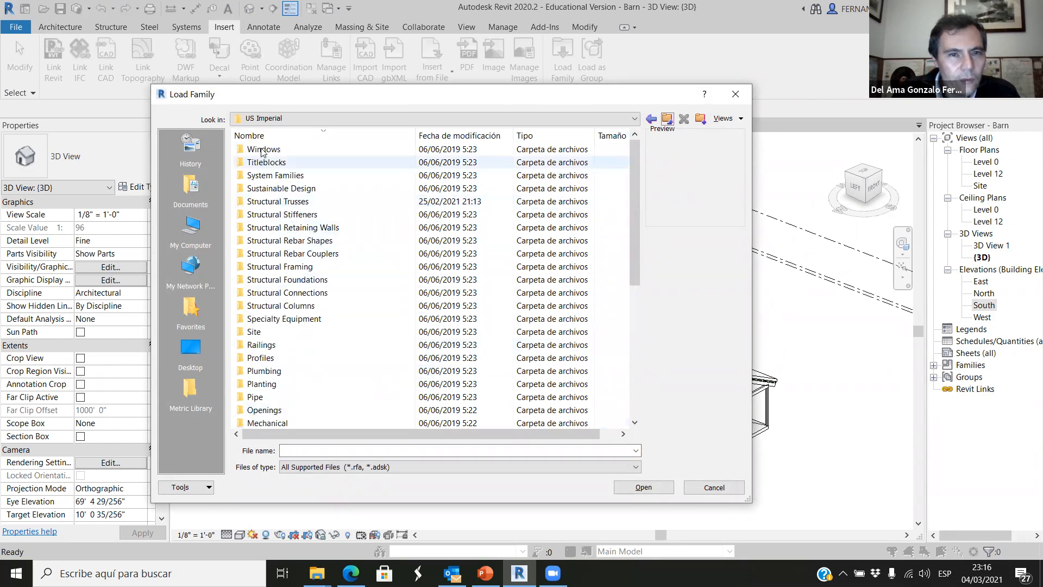
double_click(261, 150)
left_click(297, 152)
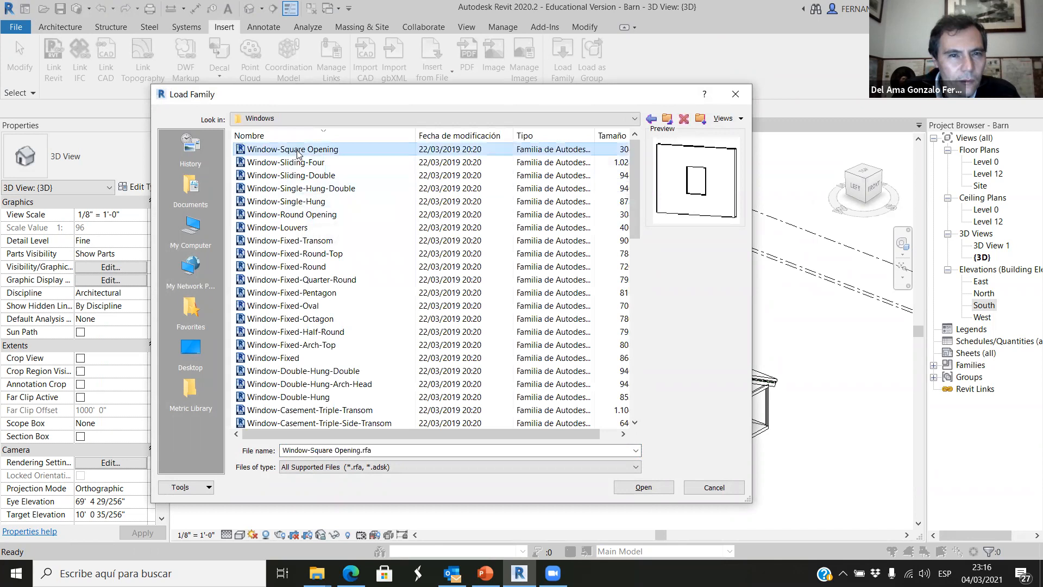
Browse the previews of the window families from Window-Square Opening down to the skylights.
key("Down")
key("Down")
key("Down")
key("Down")
key("Down")
key("Down")
key("Down")
key("Down")
key("Down")
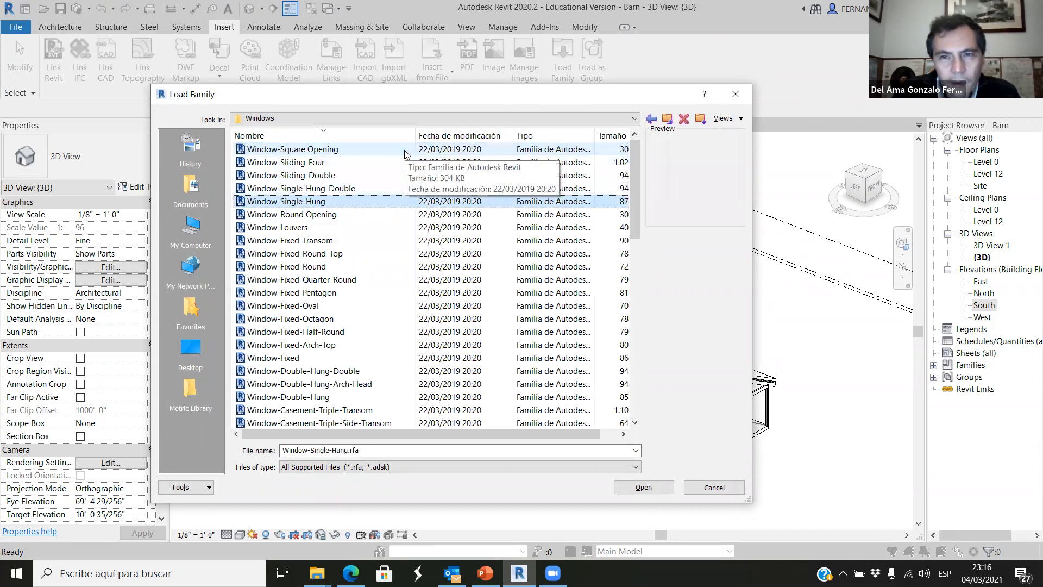
key("Down")
key("Down")
key("Down")
key("Down")
key("Down")
key("Down")
key("Down")
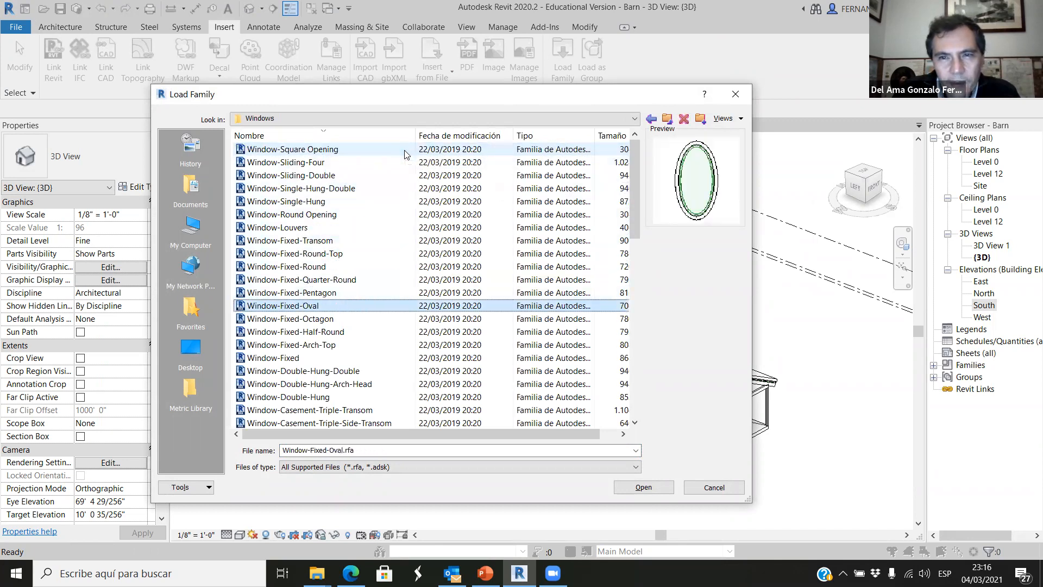
key("Down")
key("Down")
key("Down")
key("Down")
key("Down")
key("Down")
key("Down")
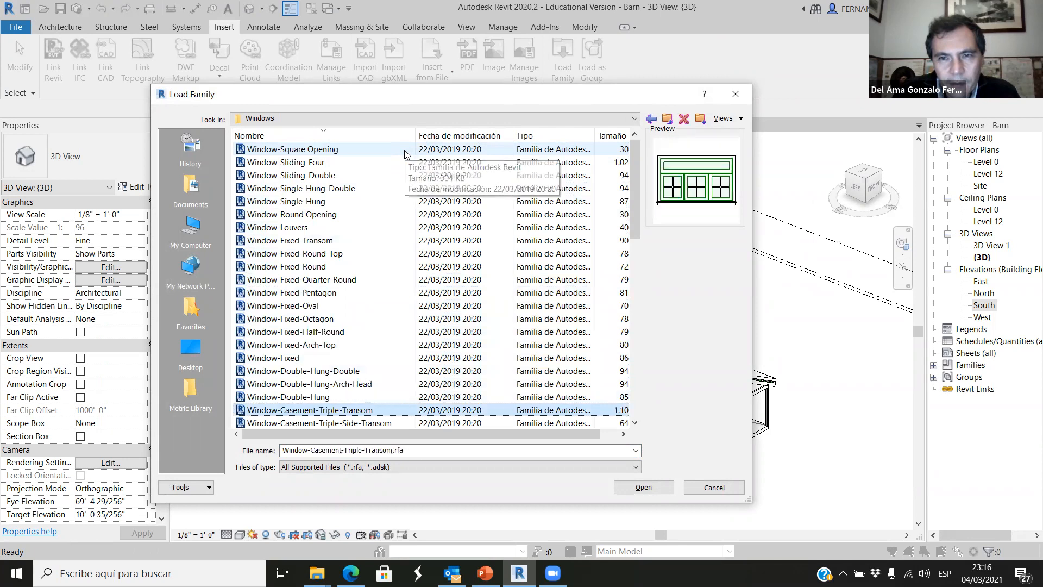
key("Down")
key("Down")
key("Down")
key("Down")
key("Down")
key("Down")
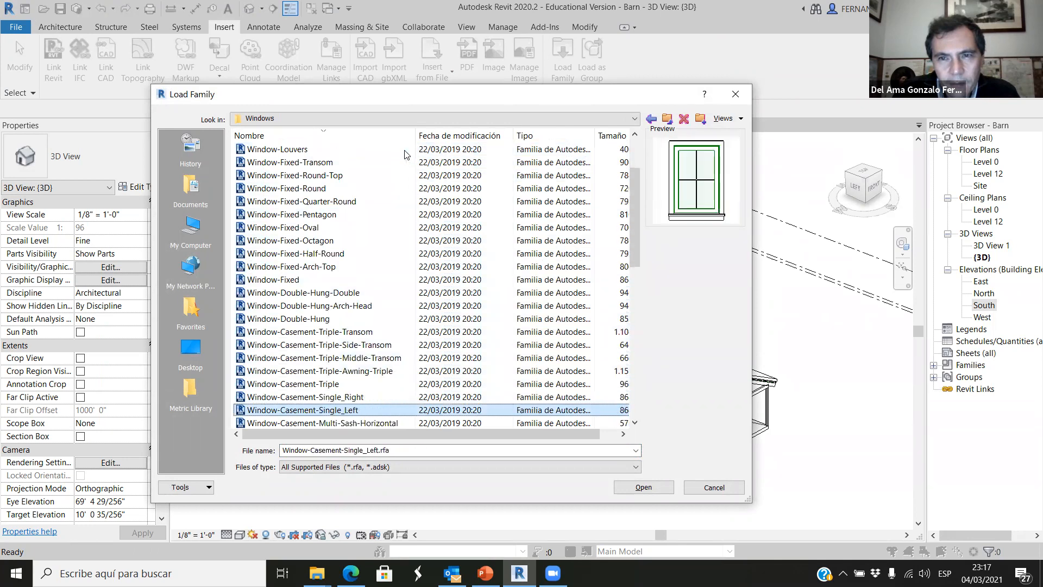
key("Down")
key("Down")
key("Down")
key("Down")
key("Down")
key("Down")
key("Down")
key("Down")
key("Down")
key("Down")
key("Down")
key("Down")
key("Down")
key("Down")
key("Down")
key("Down")
key("Down")
key("Down")
key("Down")
key("Down")
key("Down")
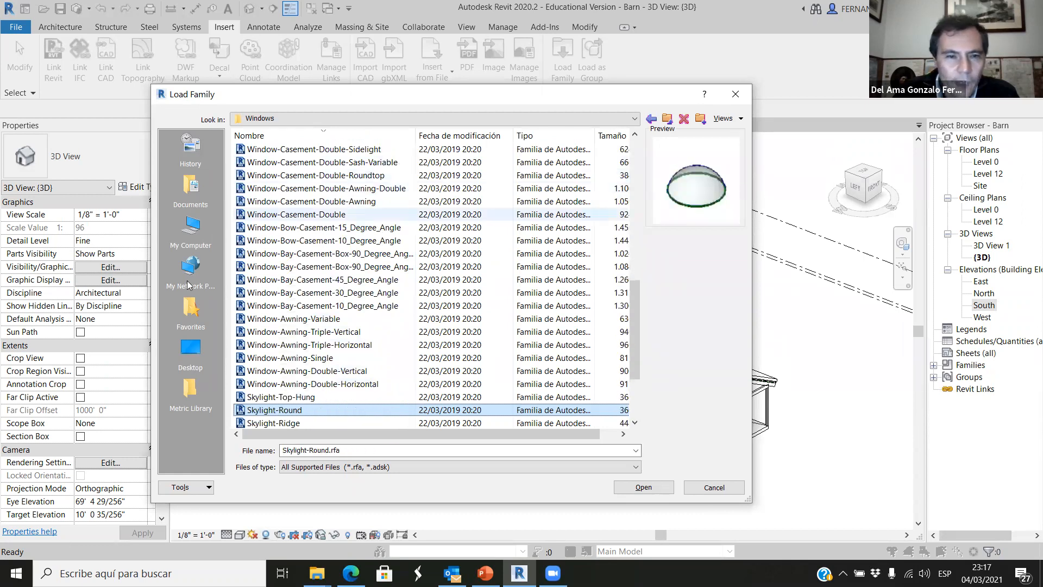
Compare the previews of the Top-Hung, Ridge, Round and Flat skylight families and the Instance-Window-Fixed family.
left_click(288, 398)
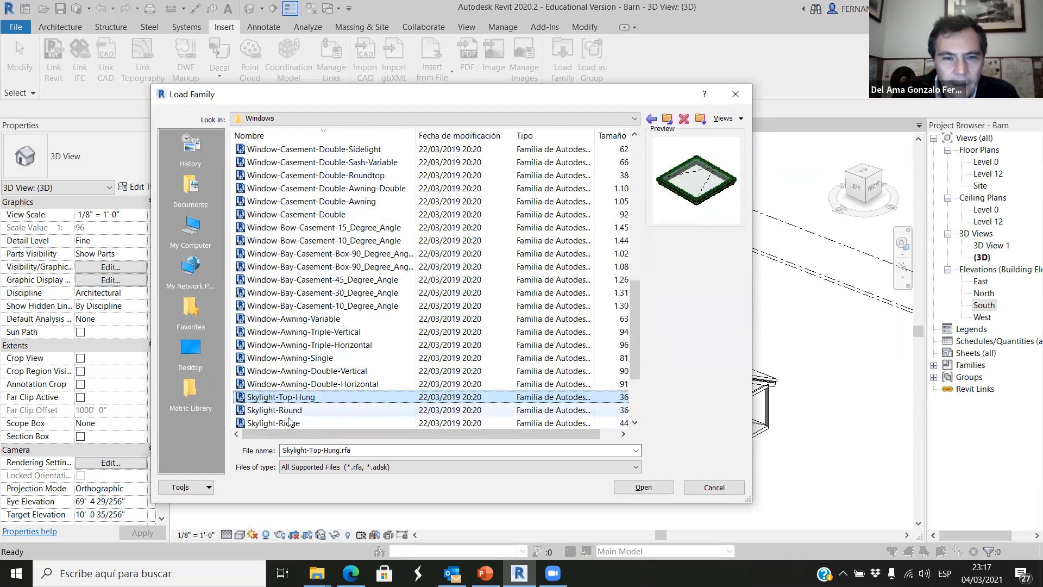
left_click(288, 424)
scroll(288, 424, "down", 3)
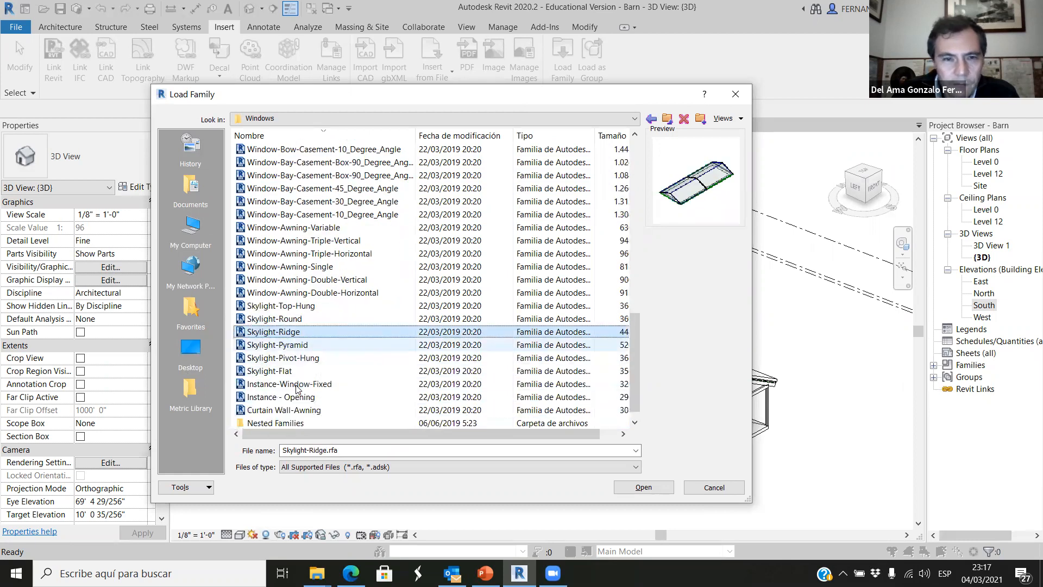
left_click(280, 359)
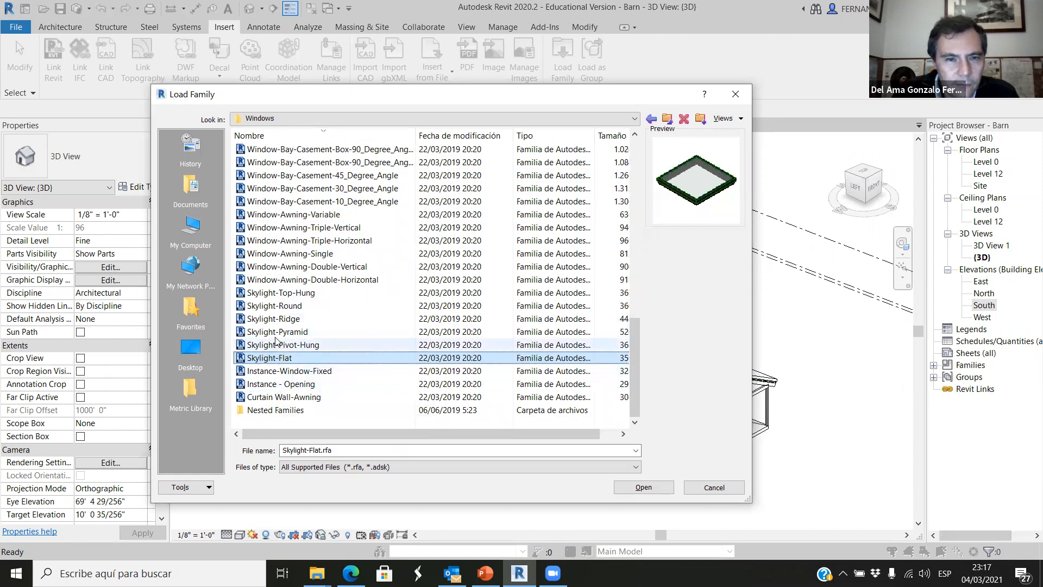
left_click(277, 306)
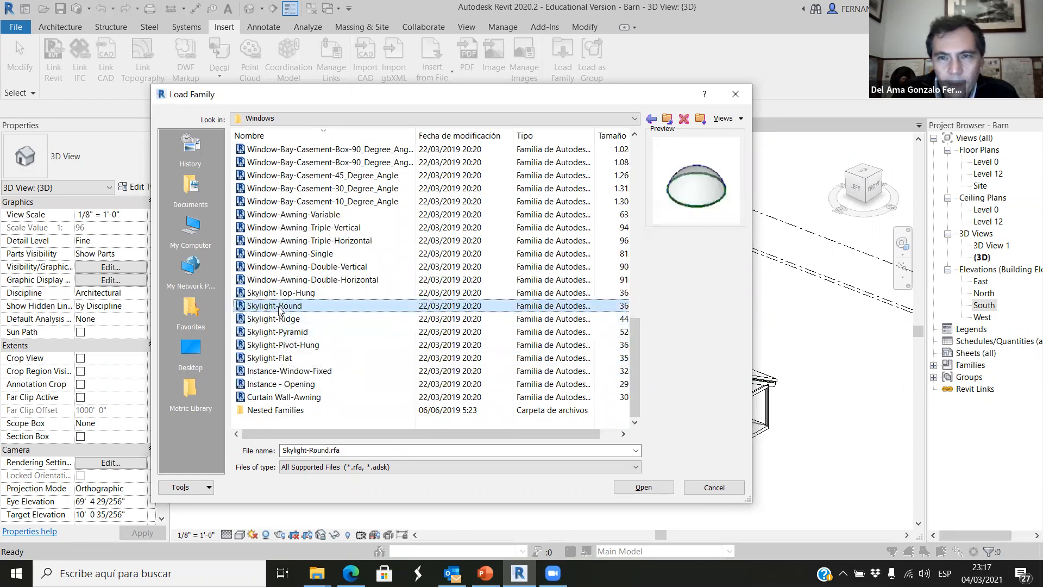
left_click(280, 295)
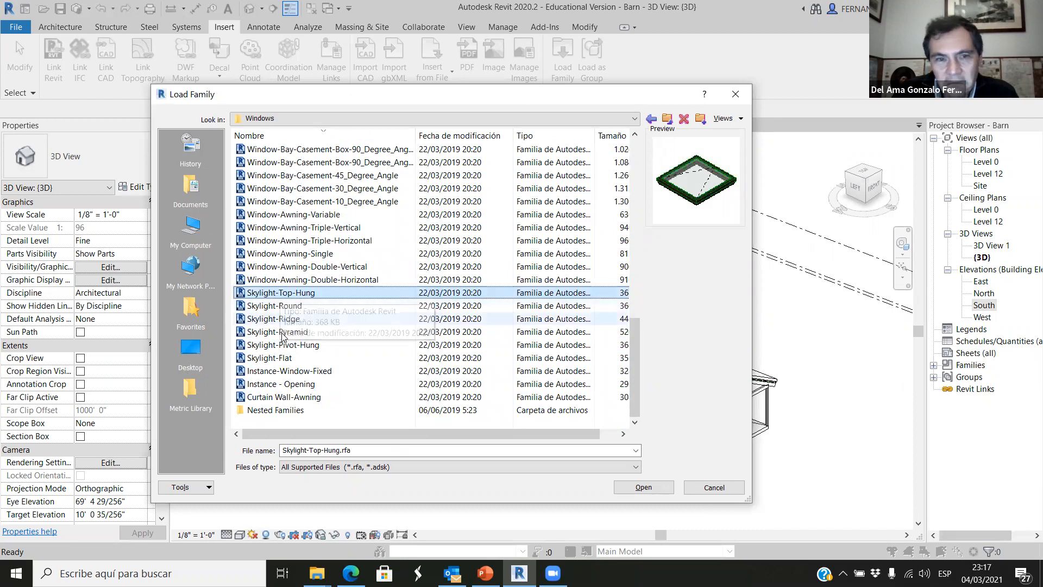
left_click(280, 358)
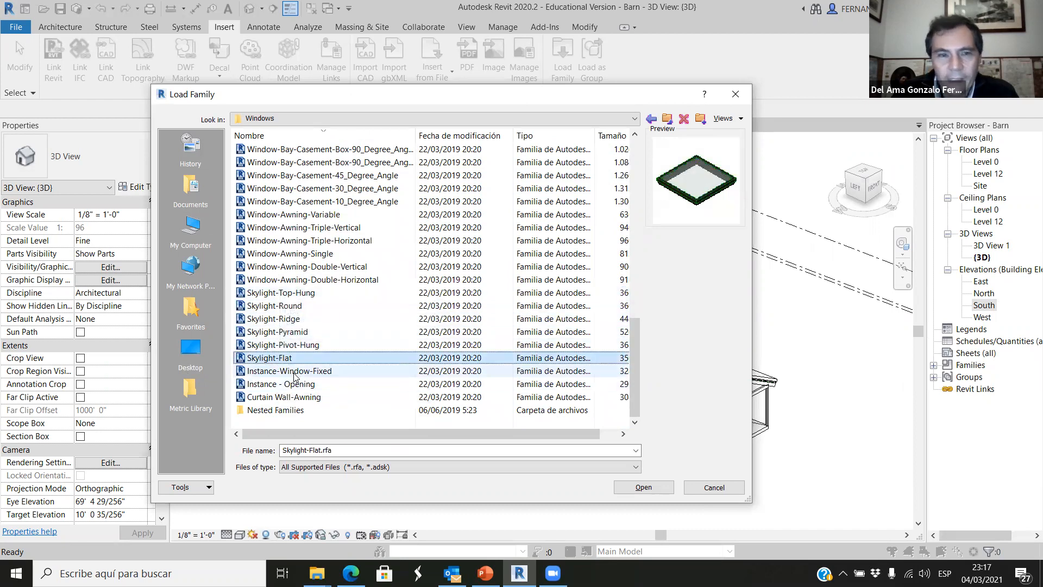
left_click(283, 372)
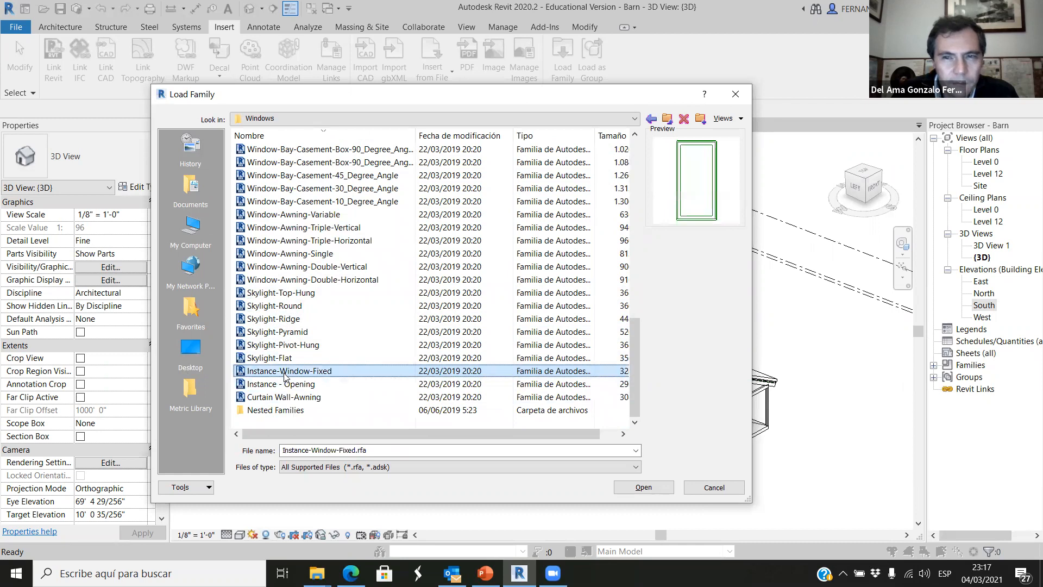
Load the Skylight-Flat family with its 60" x 36" type into the project.
left_click(285, 359)
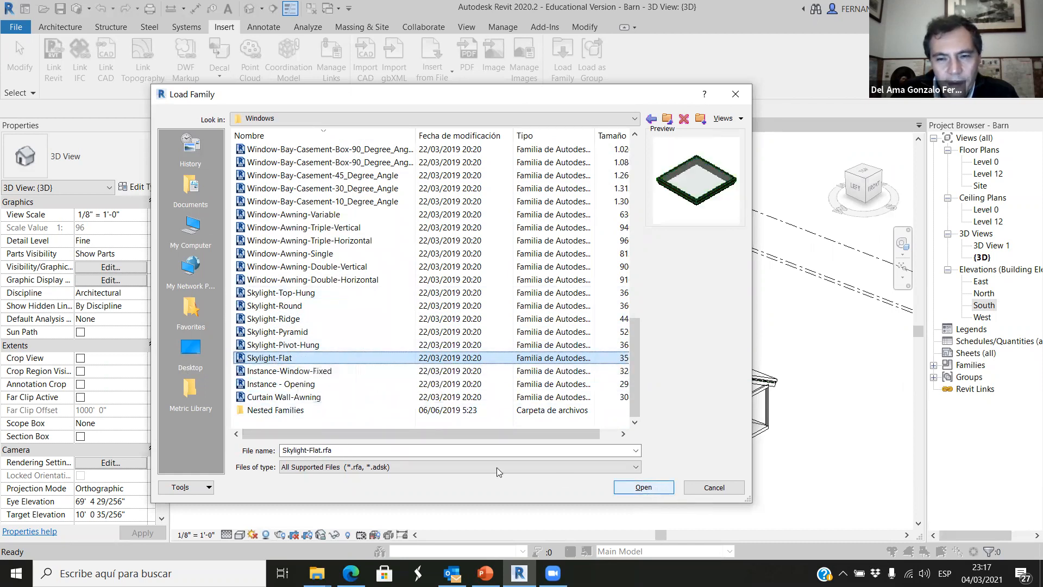
left_click(647, 488)
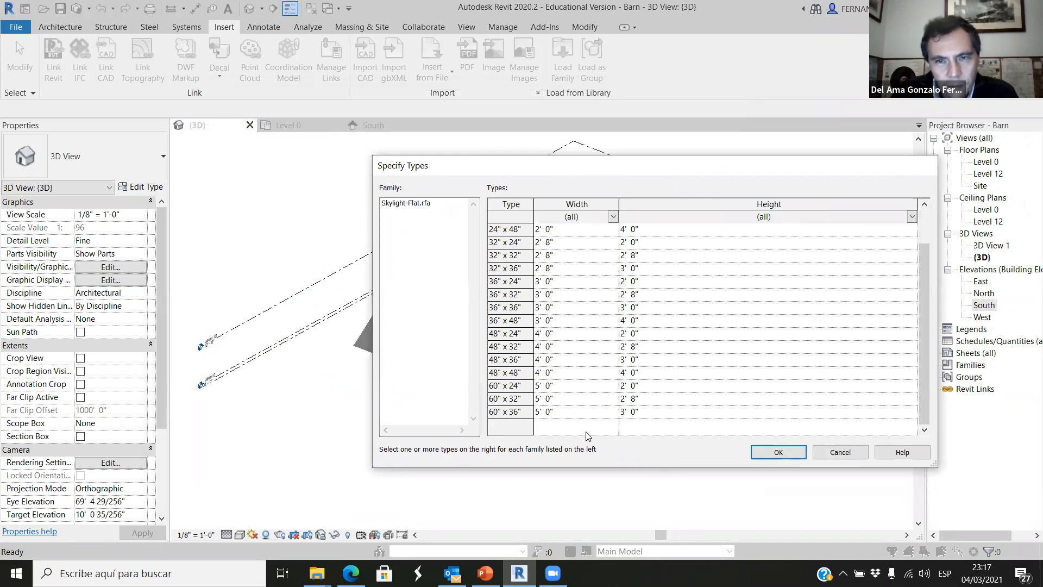
left_click(518, 411)
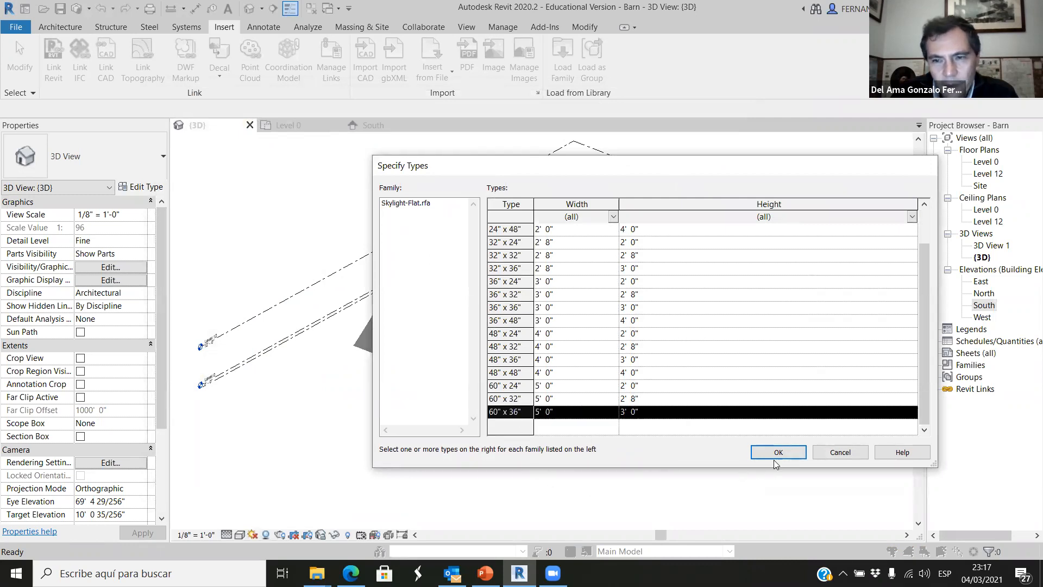
key("Return")
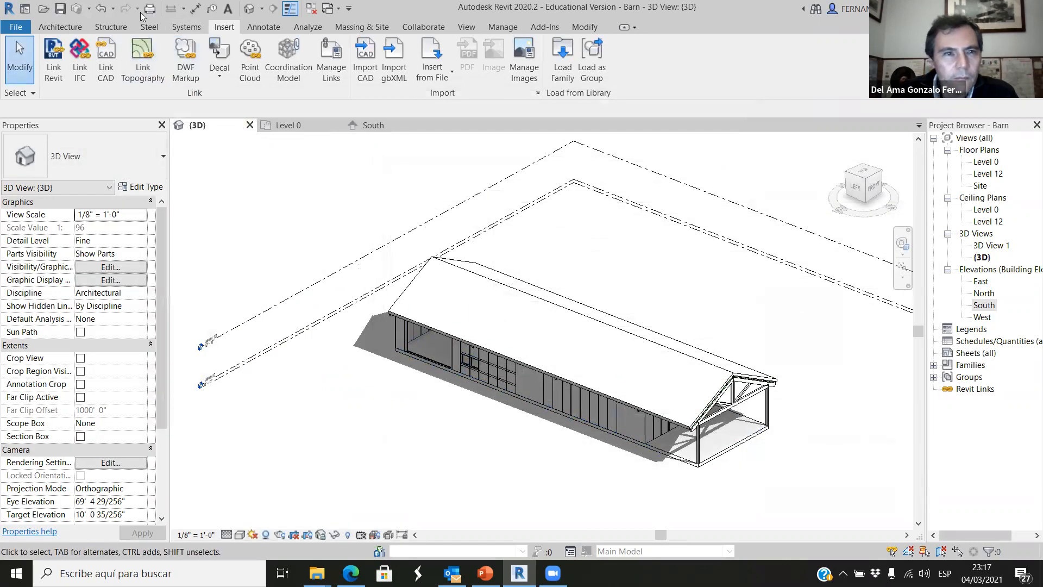
Place a Skylight-Flat 60" x 36" window on the long roof slope above the large side opening near the gable end.
left_click(46, 27)
left_click(120, 74)
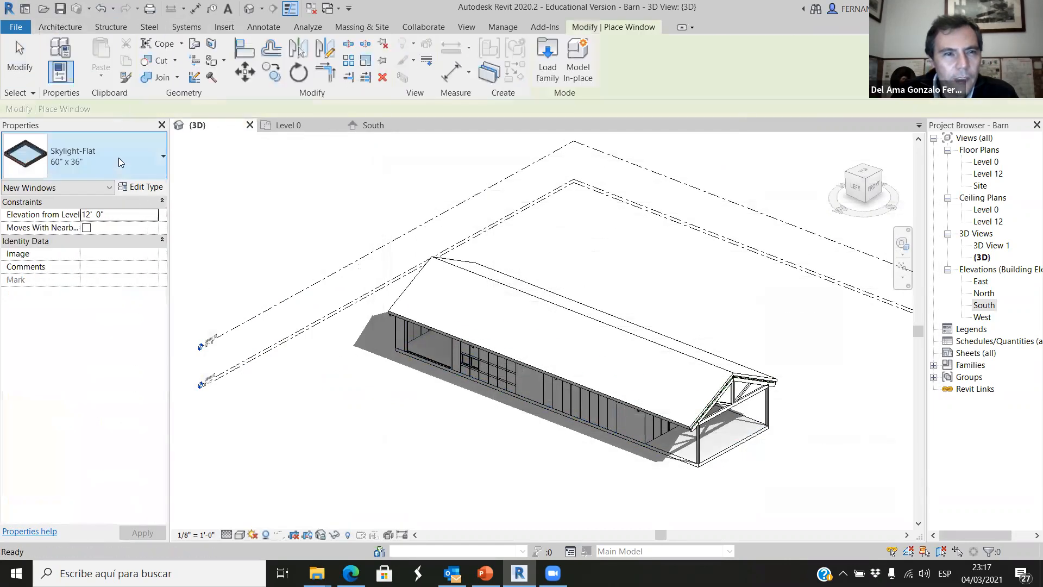
left_click(138, 163)
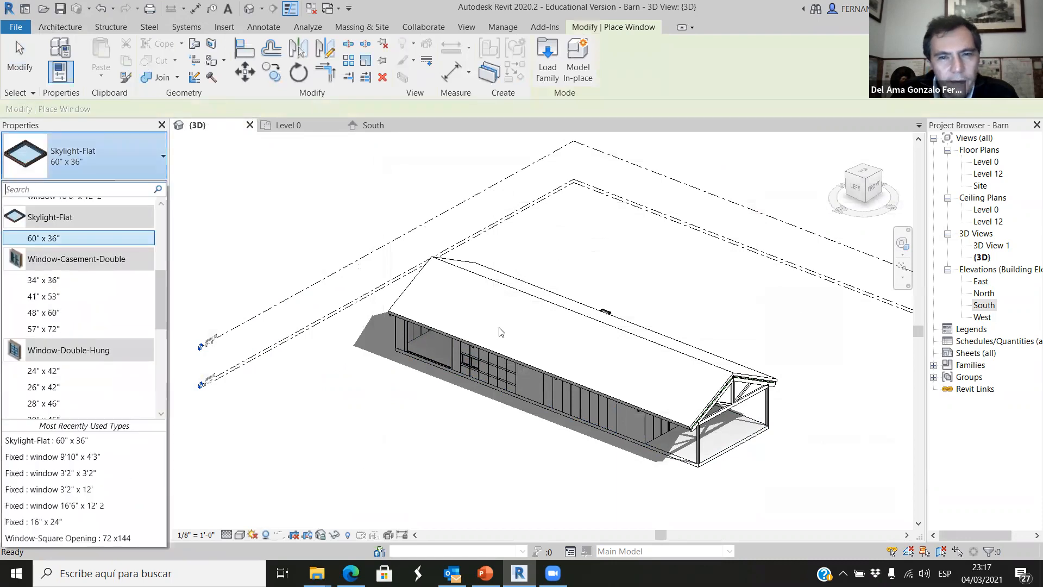
left_click(91, 239)
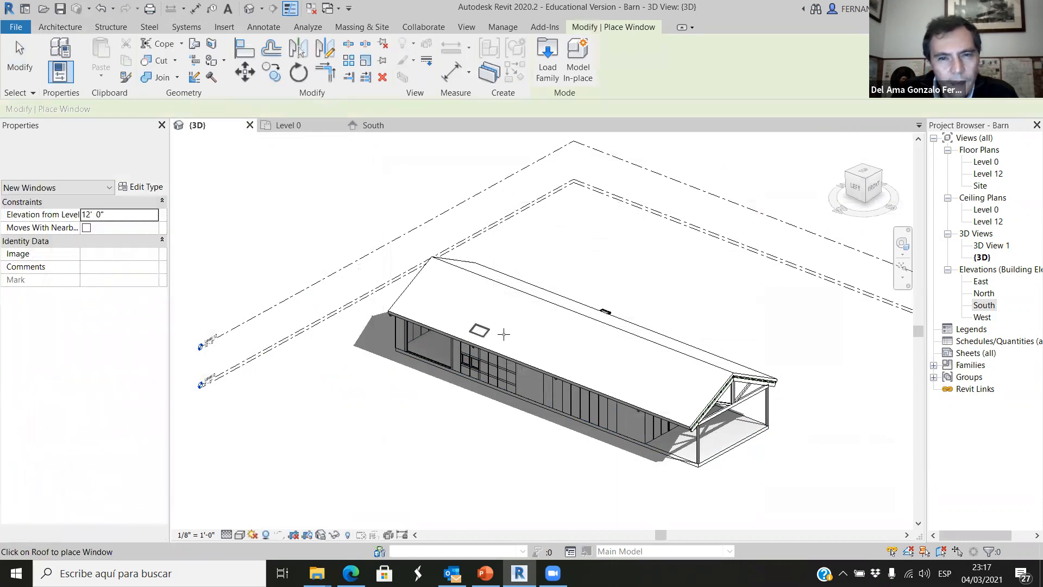
scroll(510, 325, "up", 1)
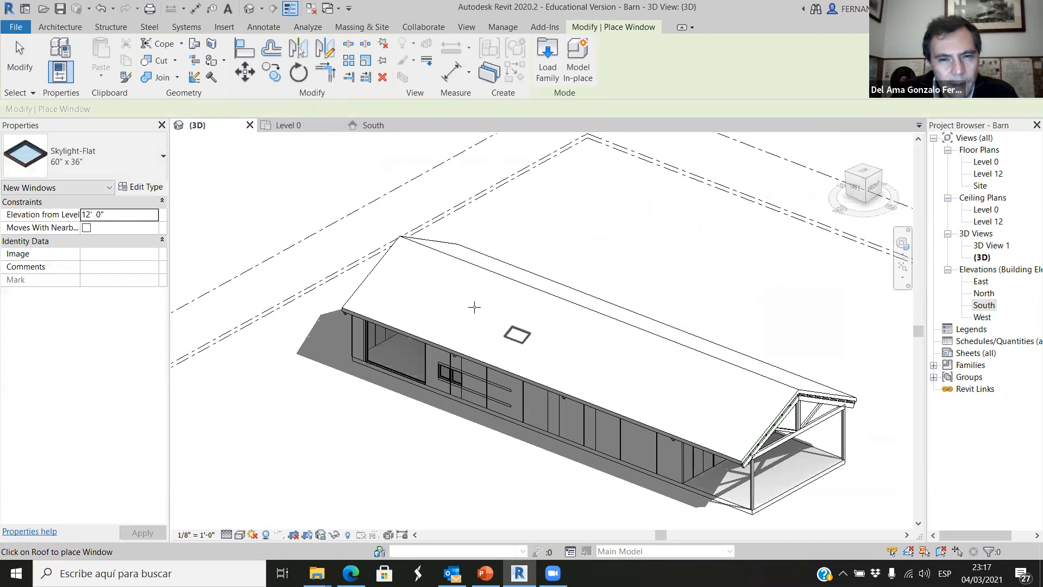
scroll(500, 291, "up", 2)
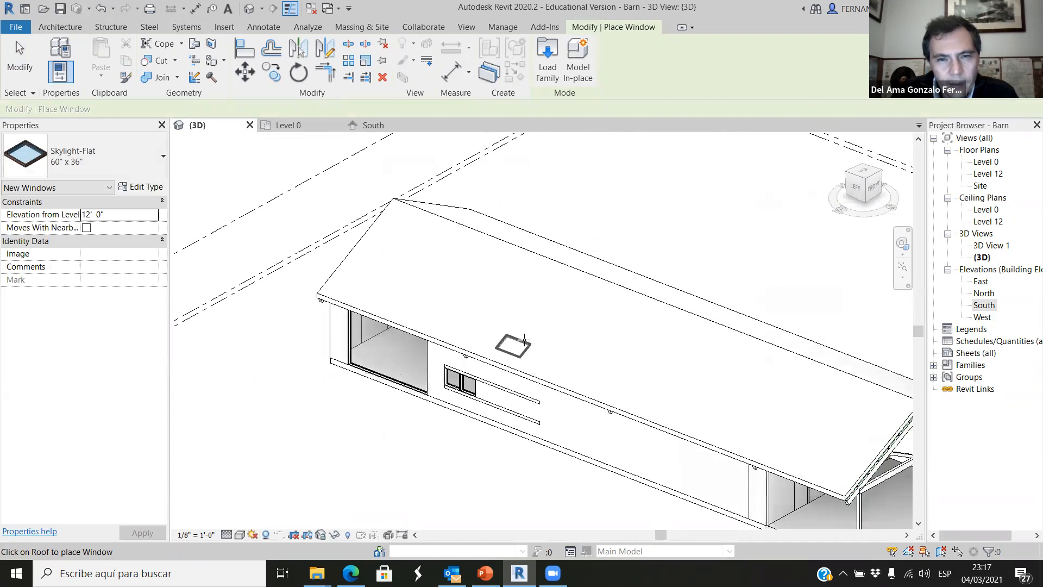
scroll(539, 324, "up", 2)
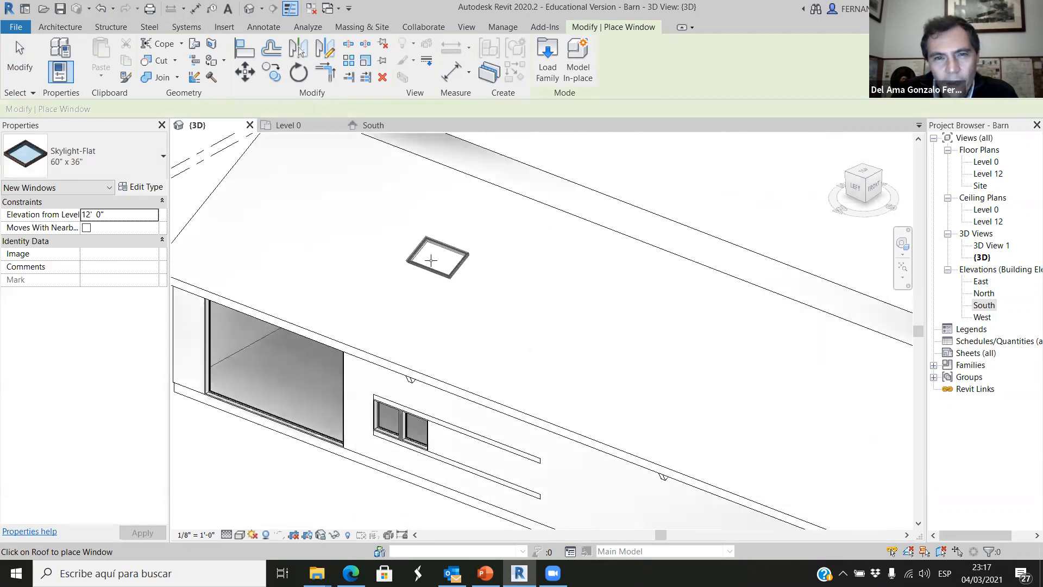
scroll(430, 260, "up", 3)
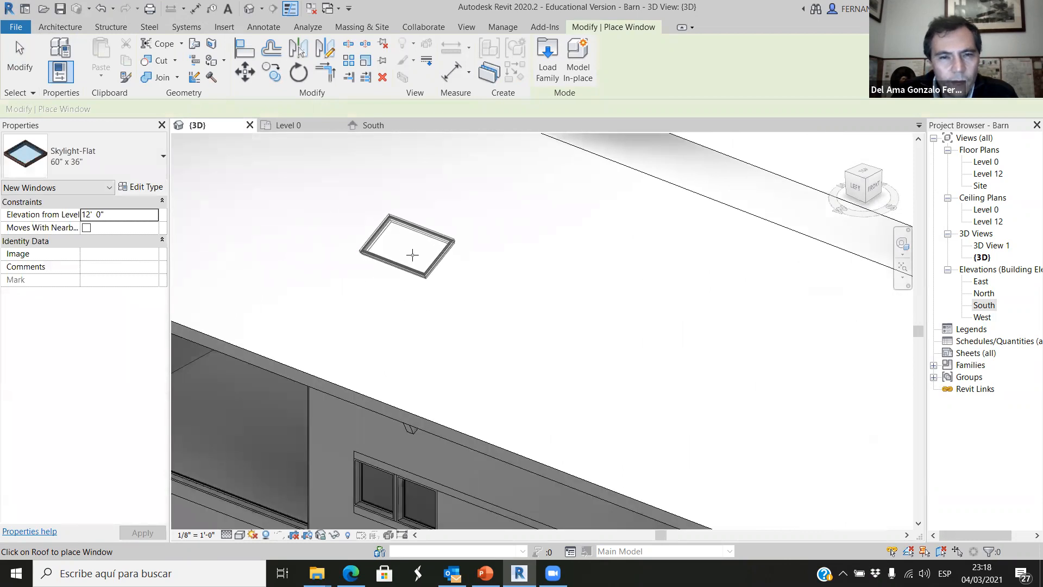
scroll(504, 399, "down", 2)
key("Escape")
scroll(443, 336, "up", 3)
key("Escape")
Make the model see-through in the 3D view by setting the display transparency to 20.
middle_click_drag(508, 365, 564, 339, "shift")
scroll(524, 352, "up", 1)
scroll(410, 334, "down", 2)
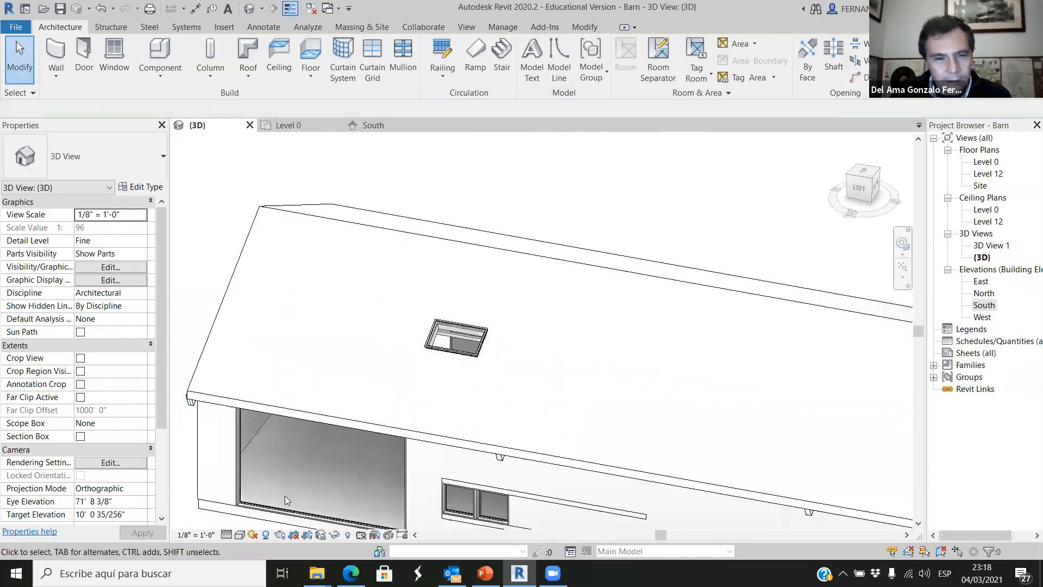
left_click(240, 535)
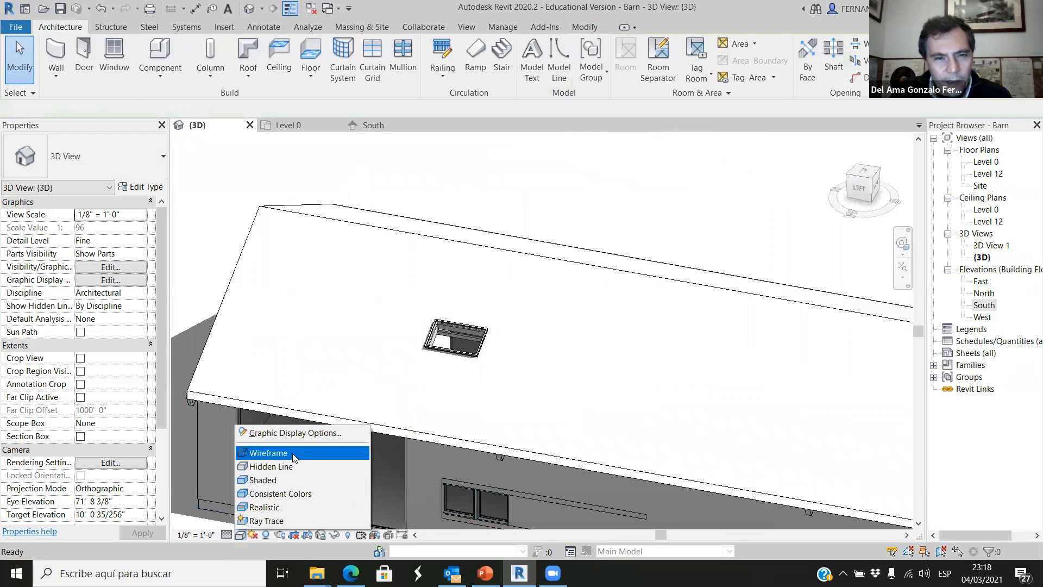
left_click(299, 433)
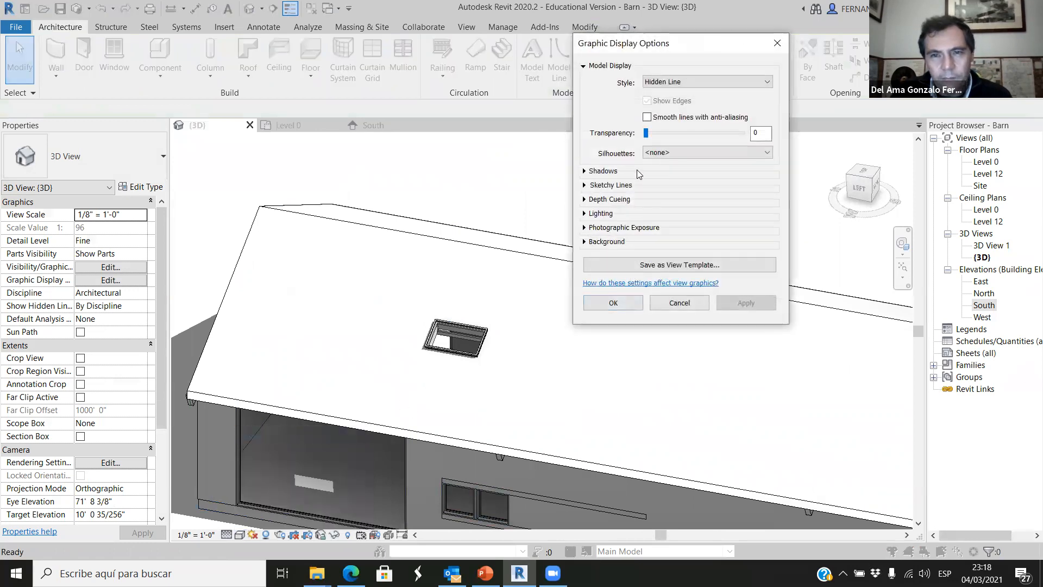
left_click(736, 304)
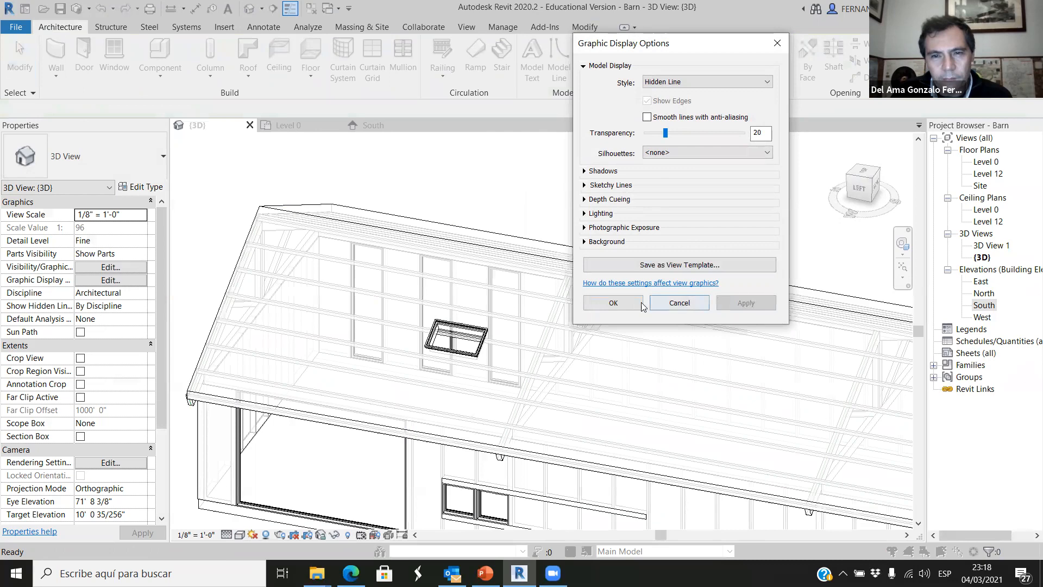
left_click(614, 303)
Examine how the skylight sits relative to the roof purlins, the trusses and the side windows below it.
middle_click_drag(439, 366, 430, 377, "shift")
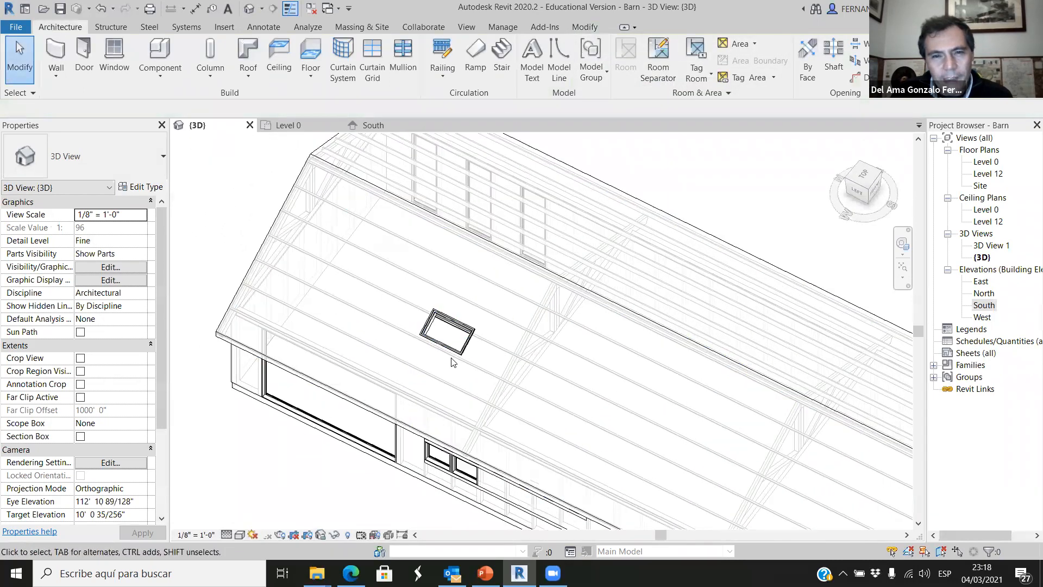
scroll(431, 377, "up", 4)
scroll(503, 350, "down", 2)
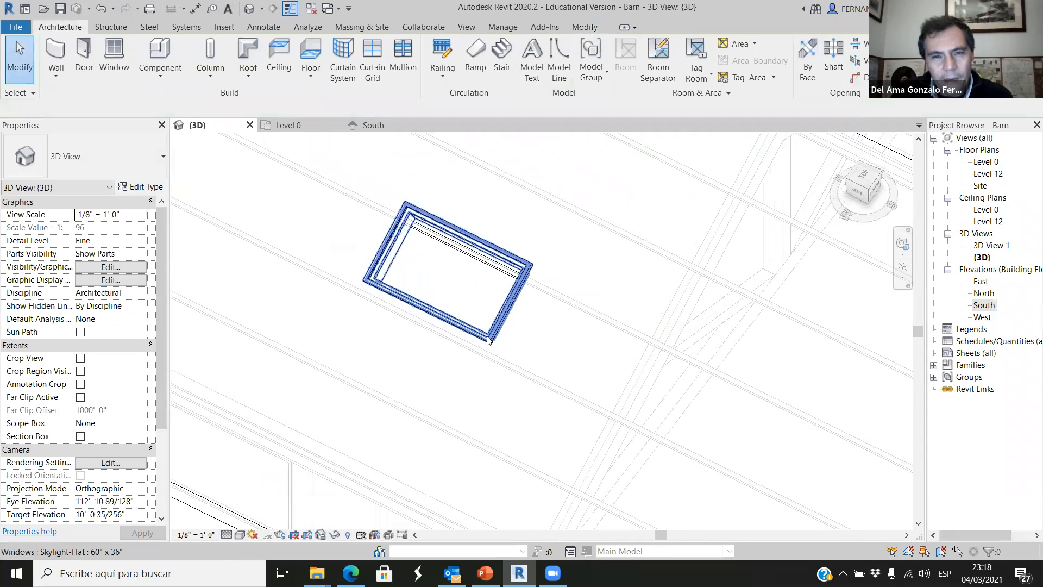
scroll(504, 349, "down", 5)
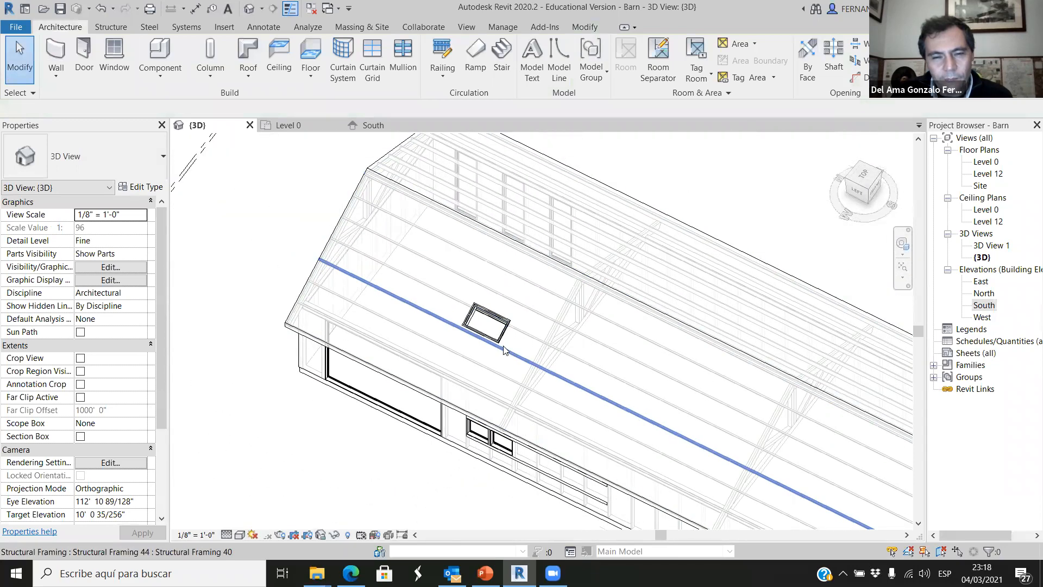
scroll(503, 348, "up", 2)
scroll(498, 328, "up", 3)
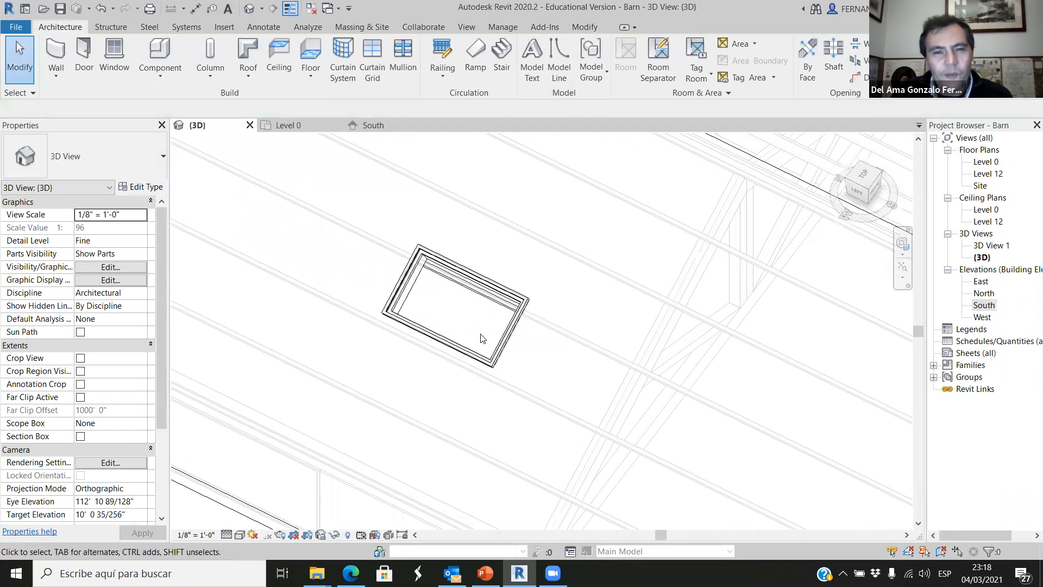
scroll(482, 338, "down", 2)
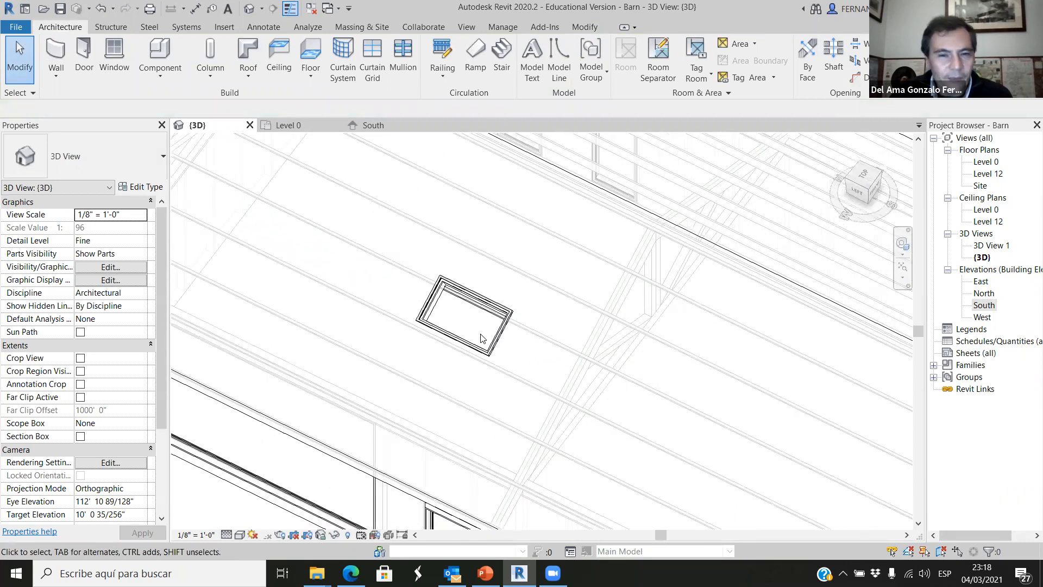
scroll(481, 340, "down", 2)
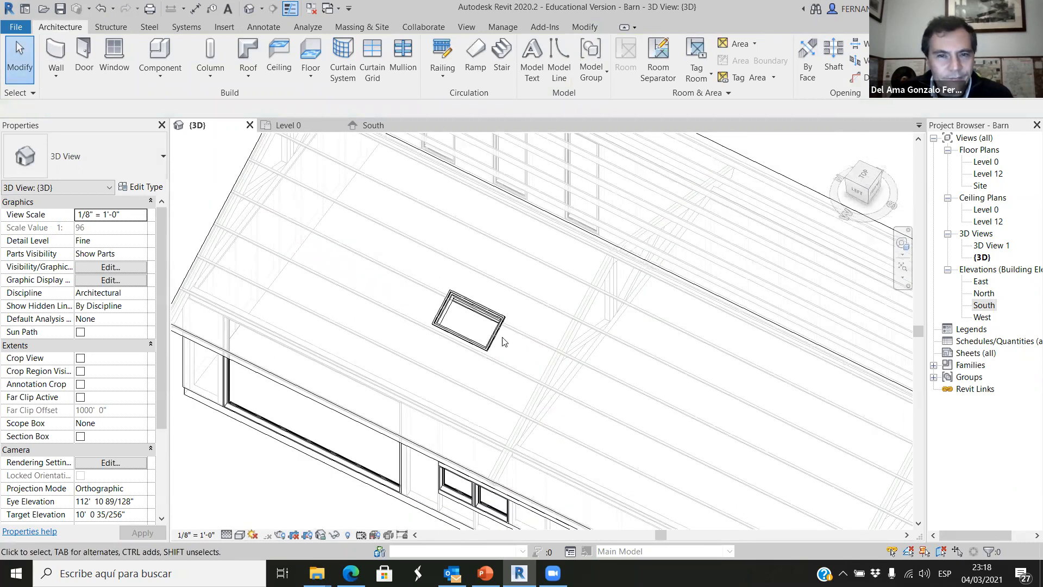
scroll(476, 353, "up", 2)
scroll(528, 325, "up", 2)
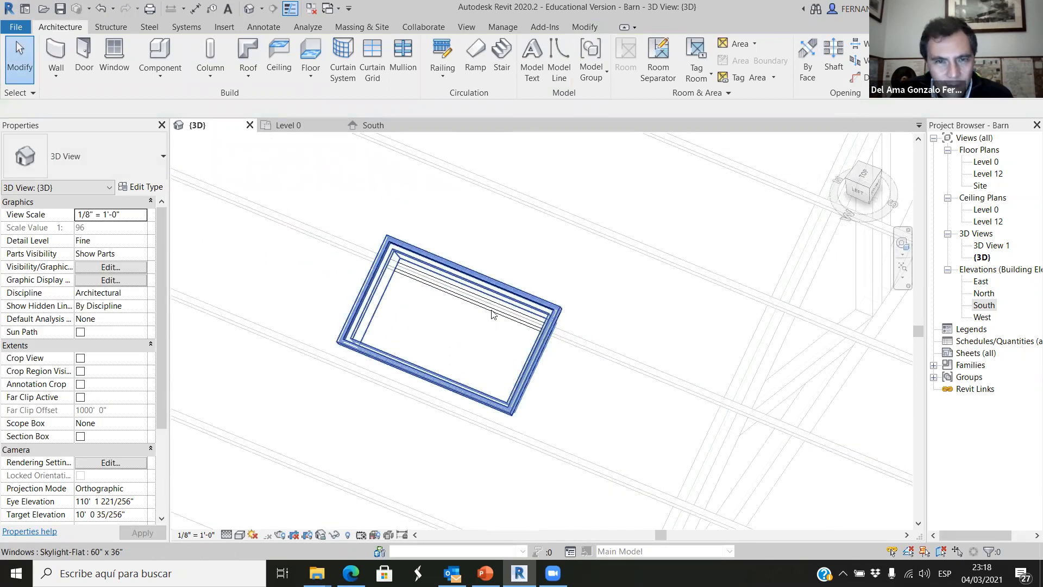
scroll(422, 311, "down", 2)
scroll(422, 311, "down", 2)
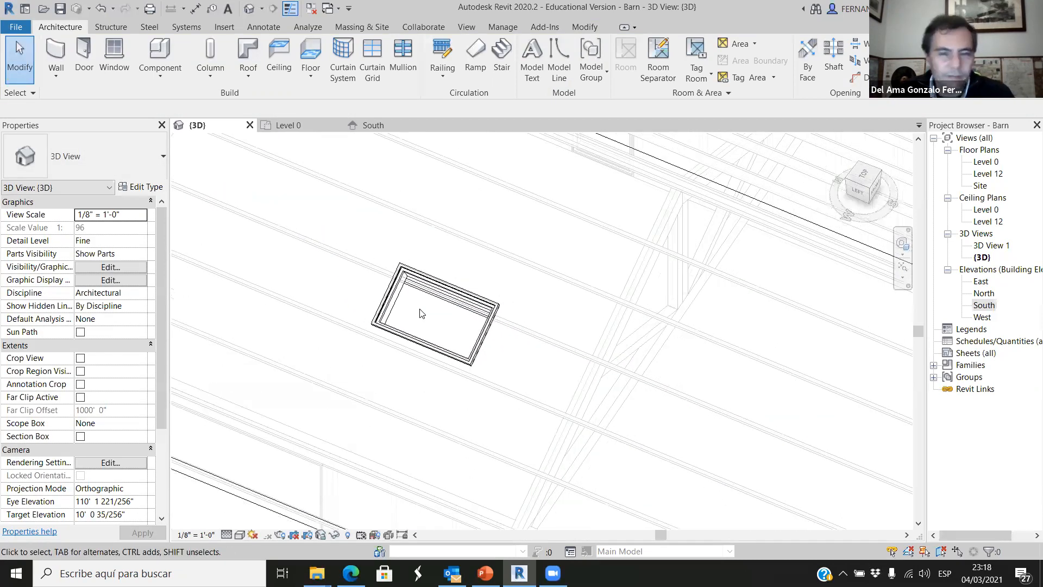
scroll(429, 326, "down", 2)
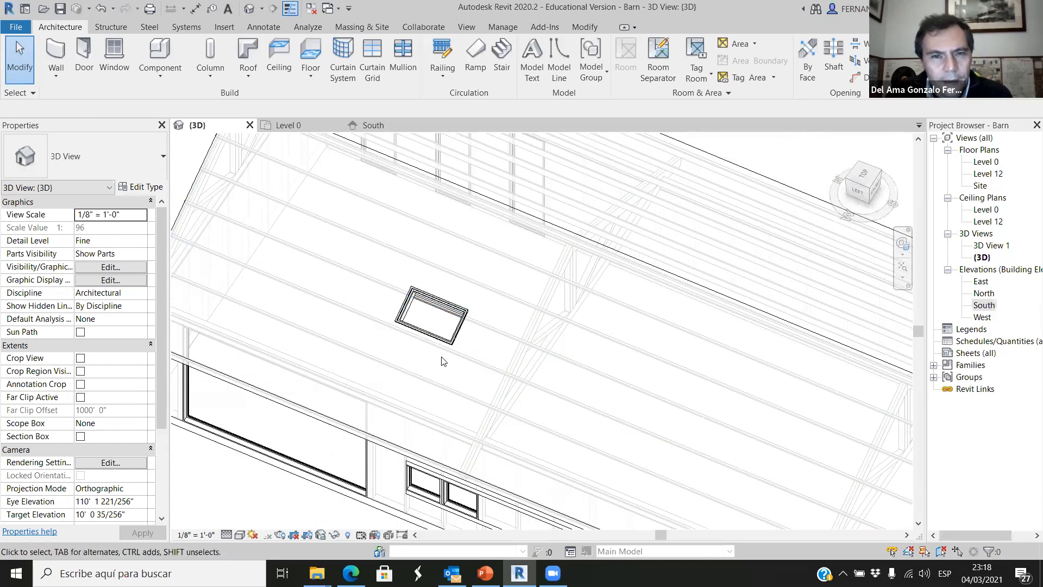
scroll(441, 364, "down", 5)
middle_click_drag(470, 430, 424, 327, "shift")
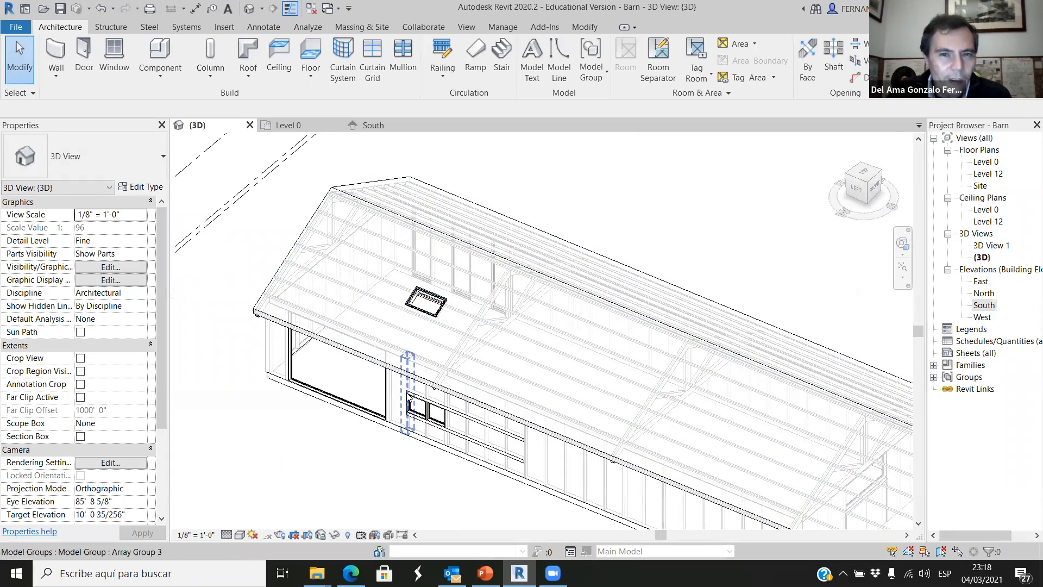
scroll(408, 401, "down", 1)
scroll(413, 397, "down", 2)
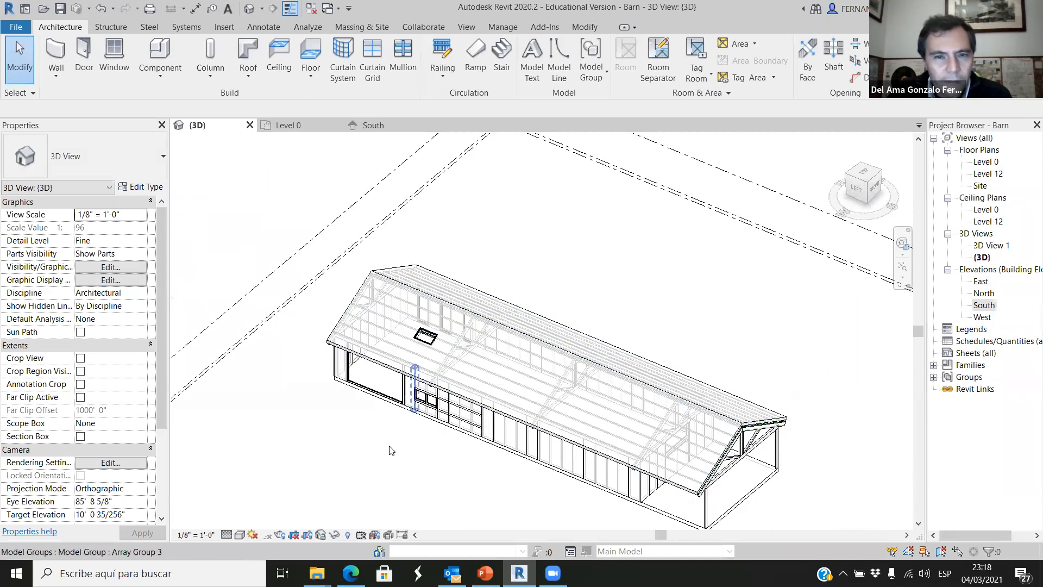
middle_click_drag(412, 400, 415, 435, "shift")
Open the Level 12 floor plan and show the skylight between grids A and B.
left_click(298, 128)
scroll(384, 258, "down", 1)
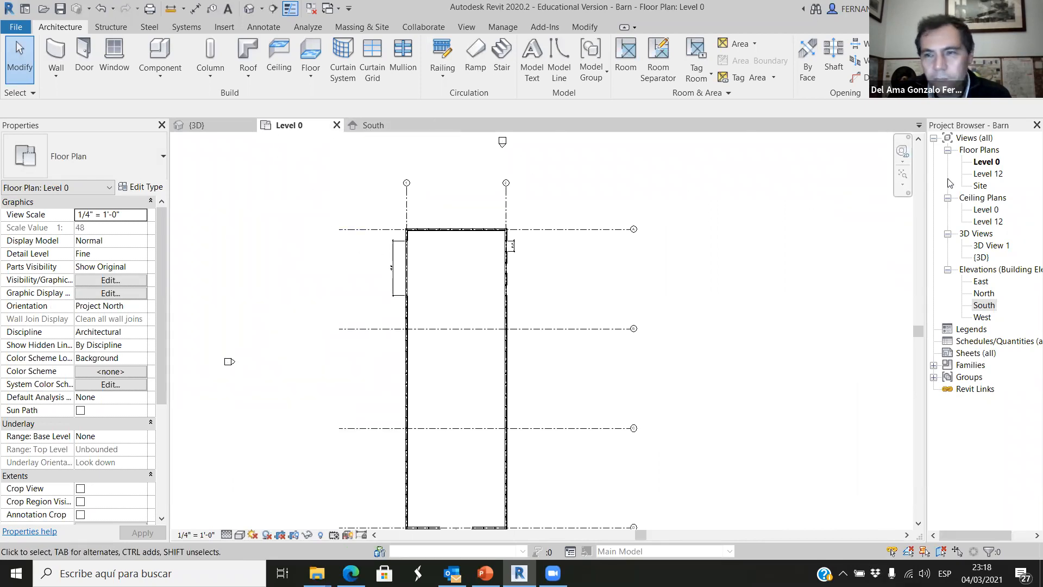
double_click(981, 173)
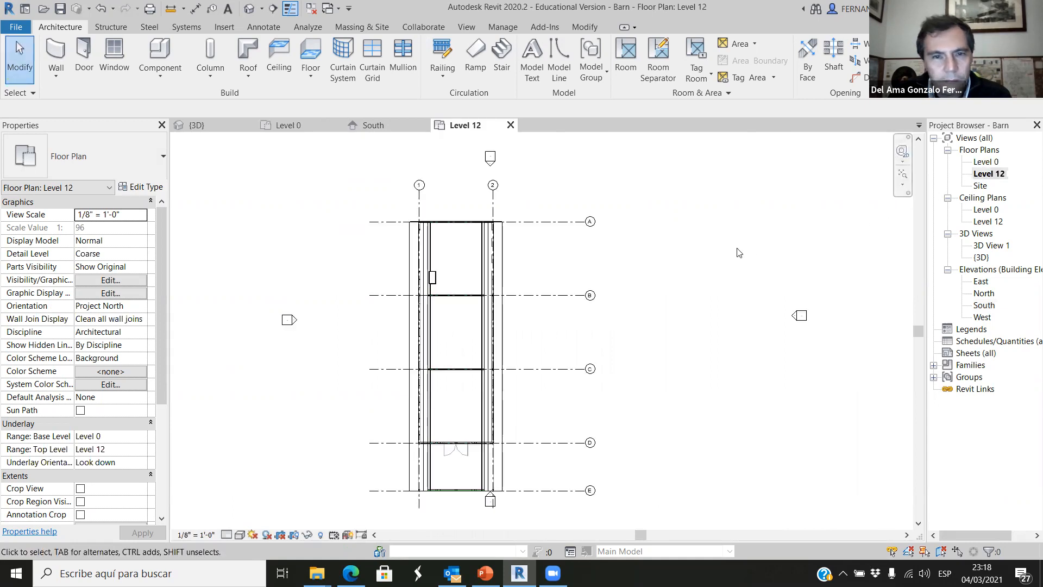
scroll(418, 278, "up", 3)
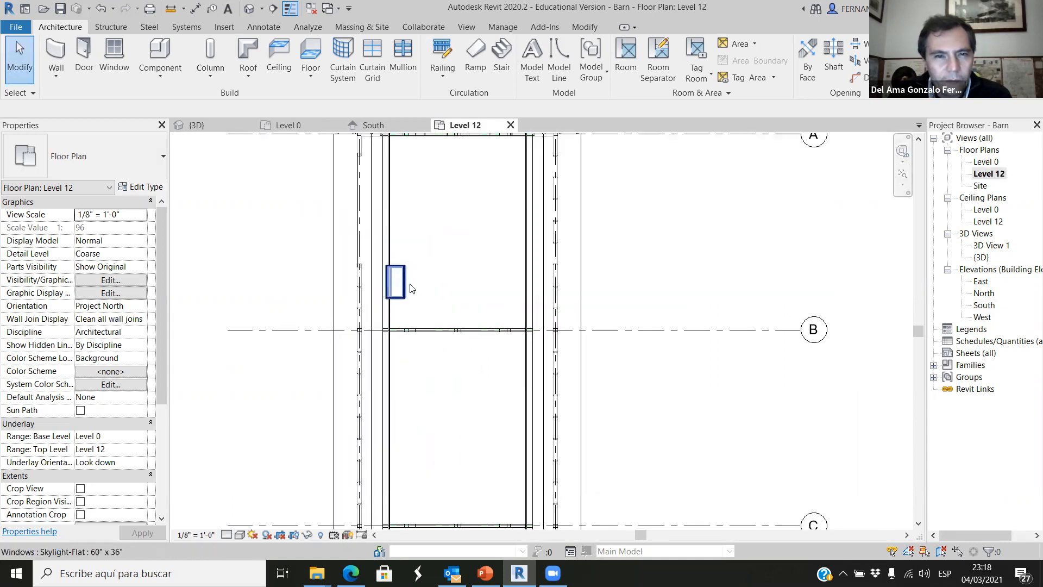
scroll(410, 289, "down", 3)
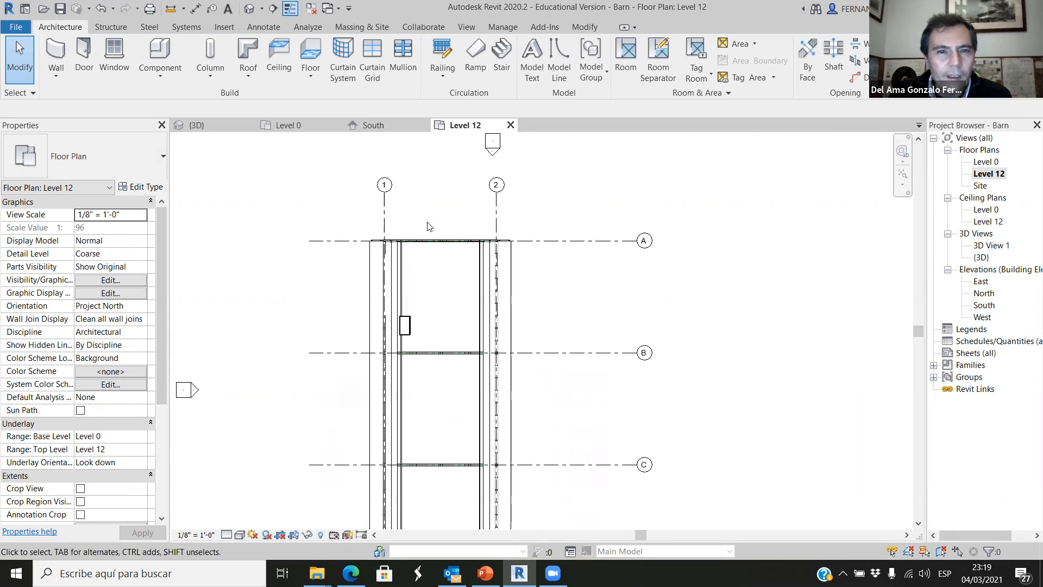
scroll(429, 226, "up", 1)
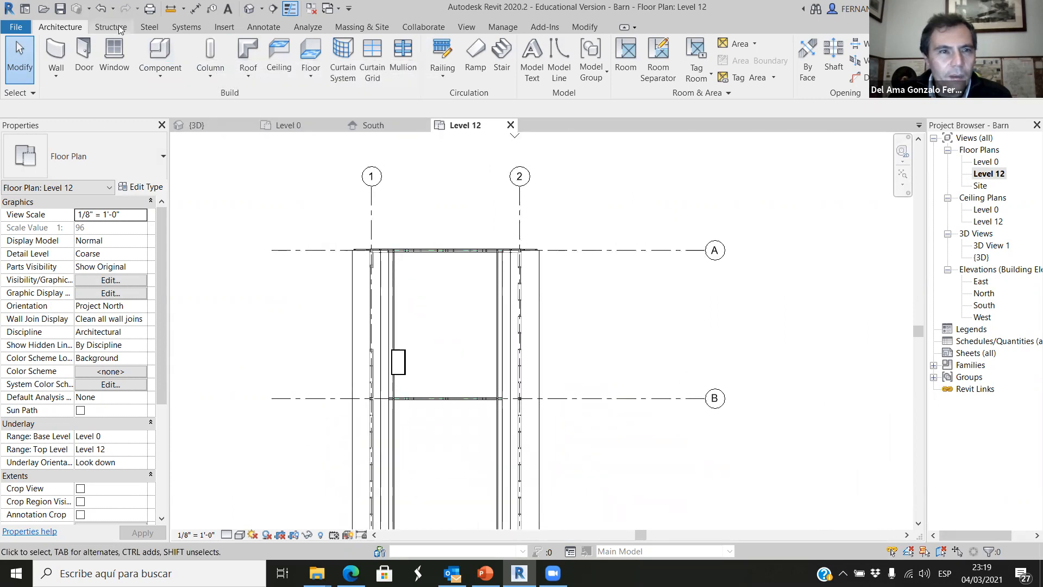
Draw a building section across the barn's full width through the skylight, looking towards grid A.
left_click(469, 30)
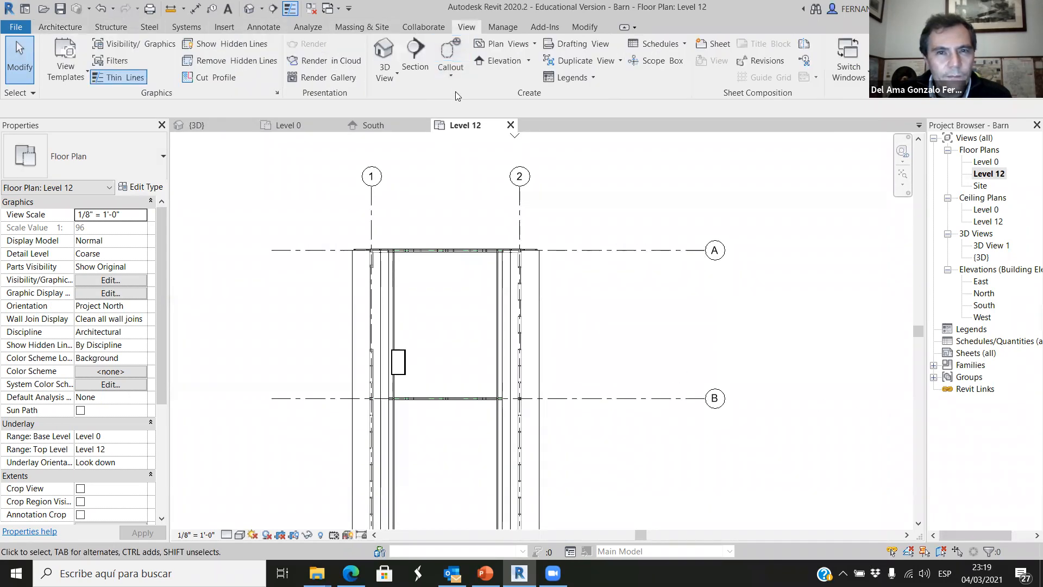
left_click(415, 54)
scroll(350, 361, "up", 6)
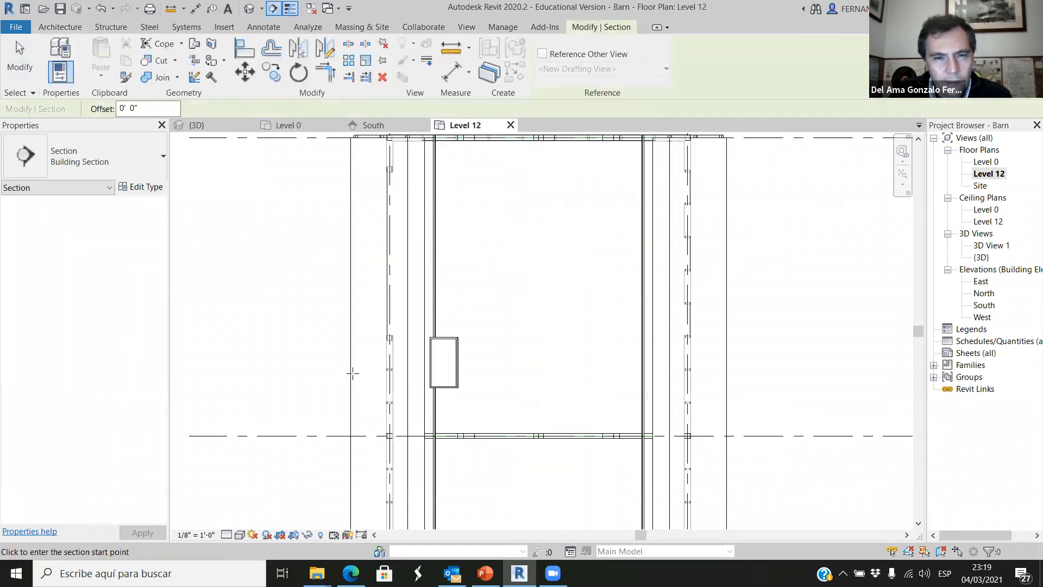
left_click(296, 381)
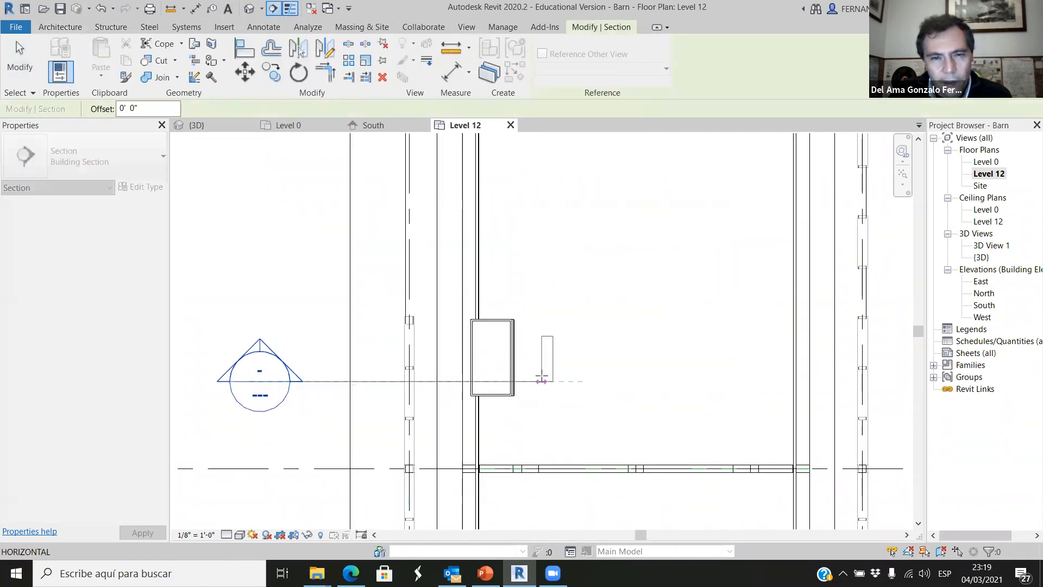
scroll(543, 366, "down", 4)
left_click(842, 373)
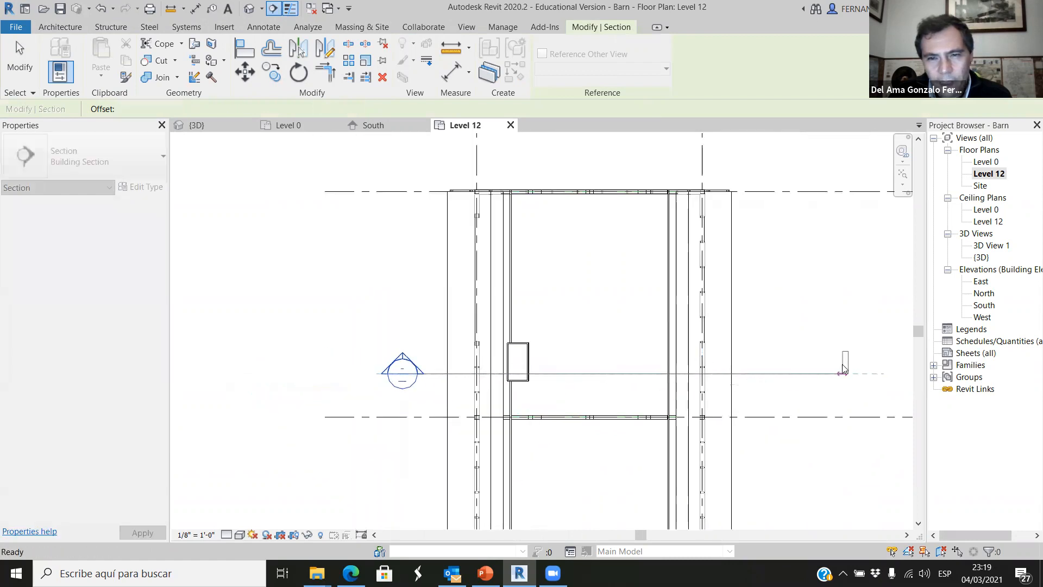
Finish placing the building section and open its Section 1 view, showing the skylight and the purlins beneath it.
left_click(774, 408)
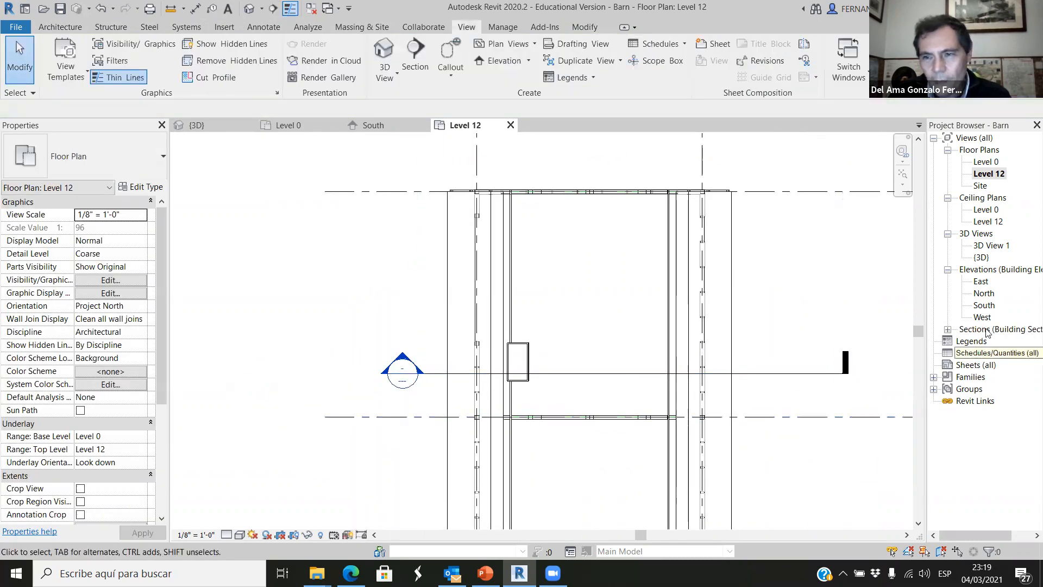
left_click(947, 330)
double_click(986, 341)
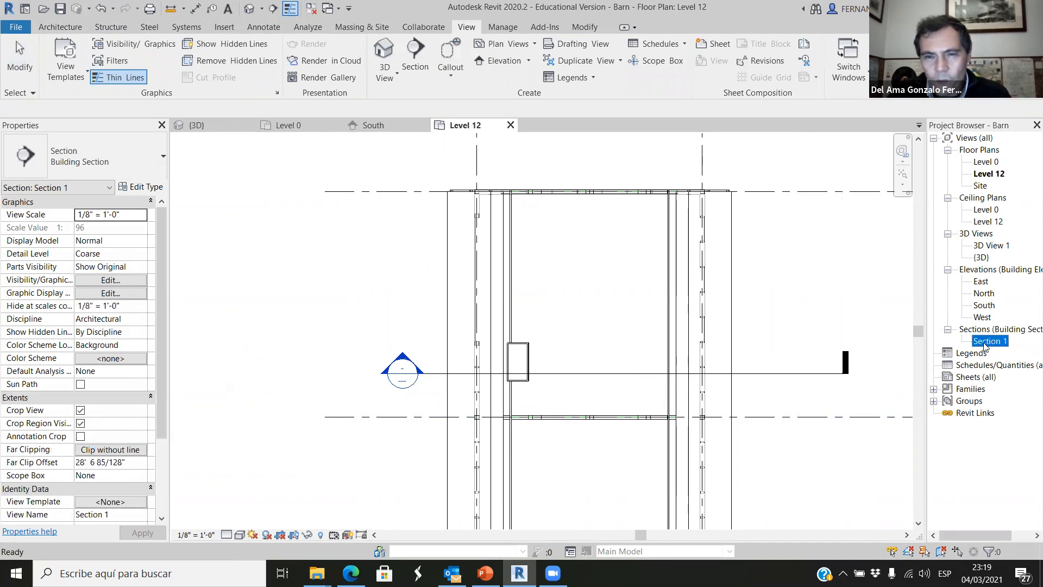
scroll(444, 240, "up", 5)
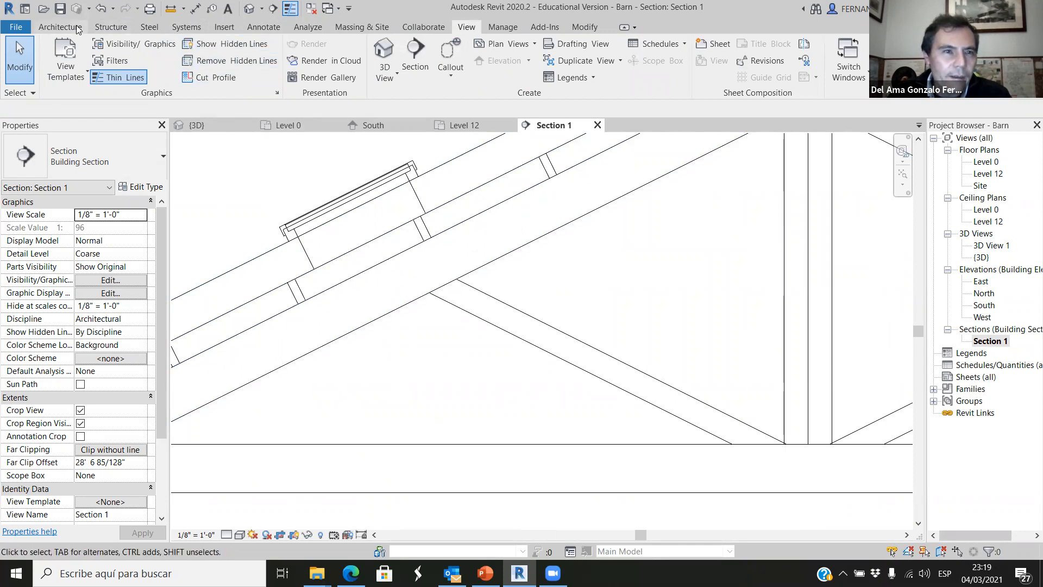
Try to align the purlin near the skylight's upper end with the edge of the roof opening, and undo the alignment.
left_click(347, 191)
left_click(241, 50)
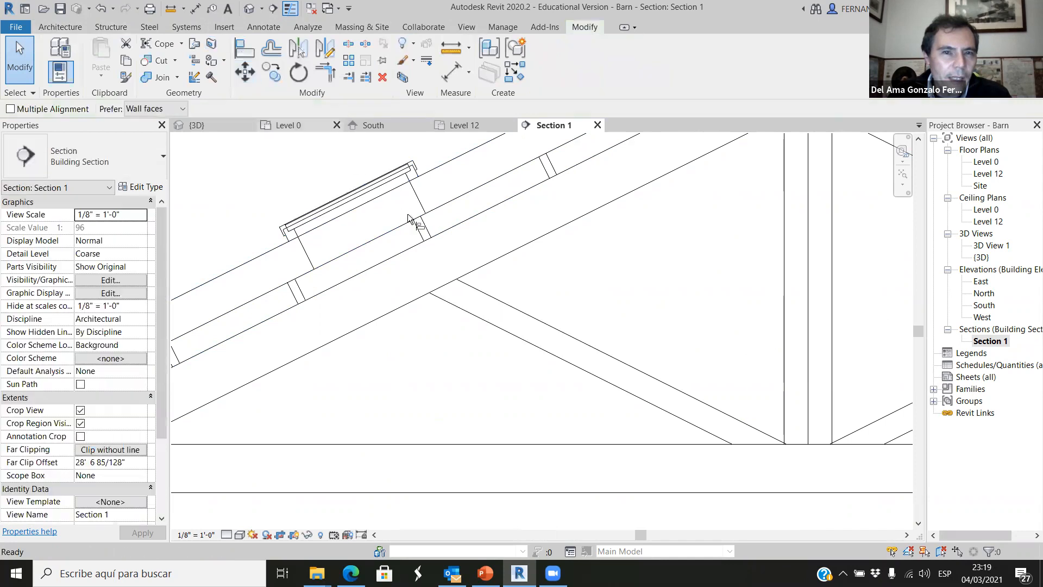
scroll(409, 217, "up", 1)
left_click(418, 224)
left_click(422, 207)
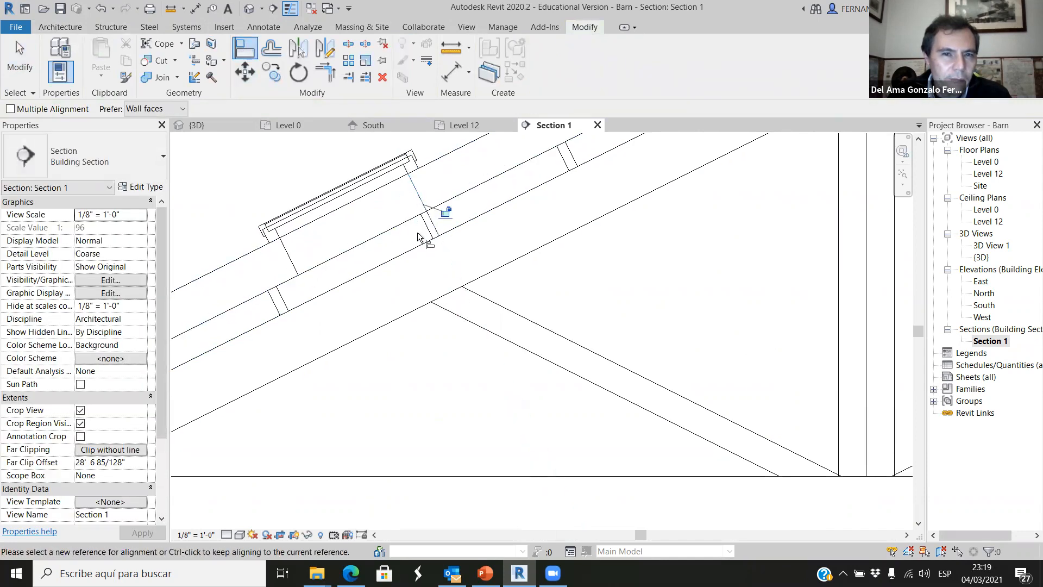
key("ctrl+z")
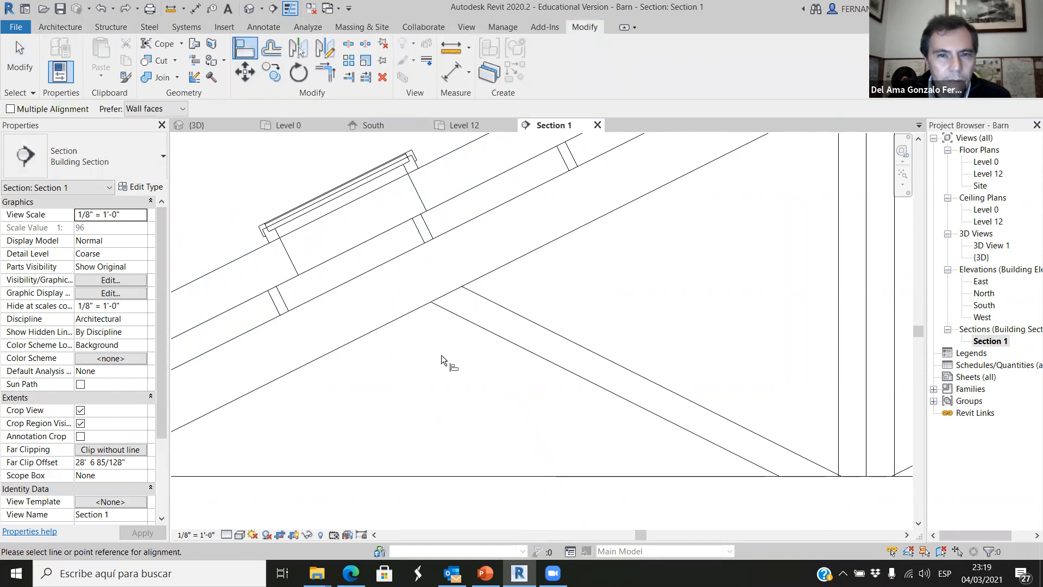
Try to align the upper edge of the skylight's roof opening to the lower side of the adjacent purlin.
left_click(420, 226)
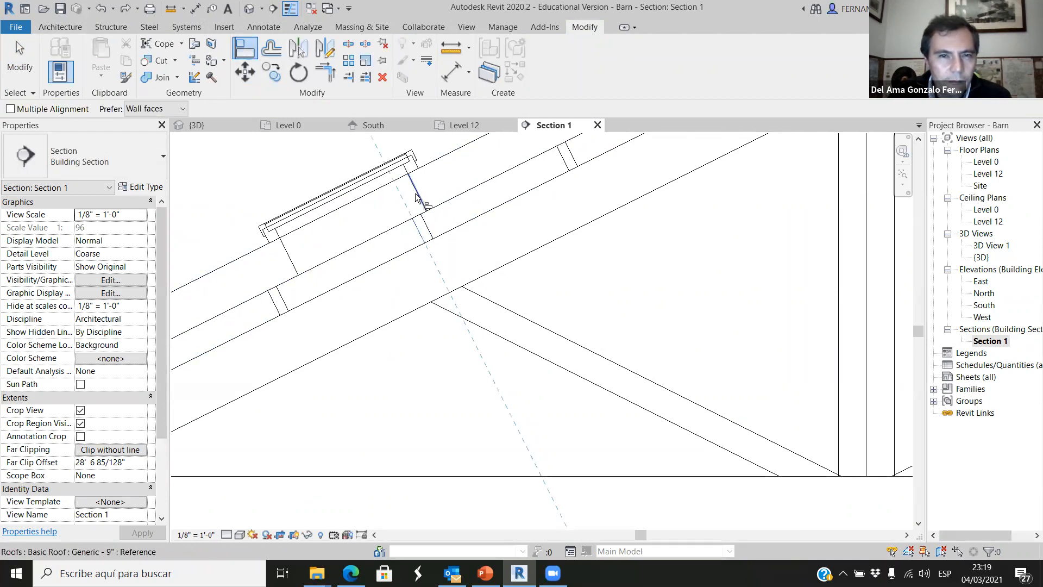
left_click(416, 196)
key("Escape")
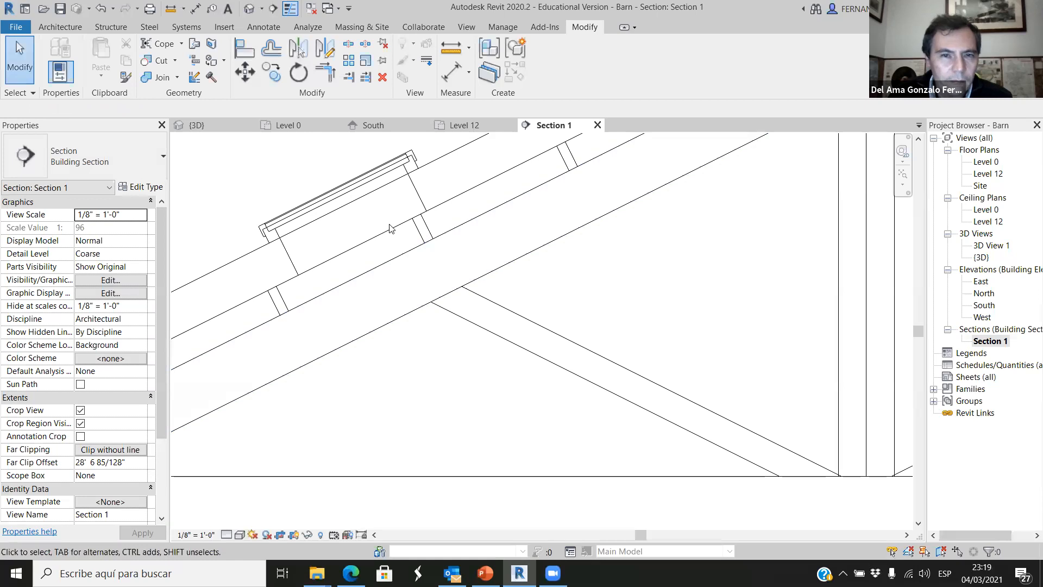
Move the skylight about 3 1/2" down the roof slope, unconstrained, so its opening's upper edge meets the adjacent purlin's lower side.
left_click(418, 202)
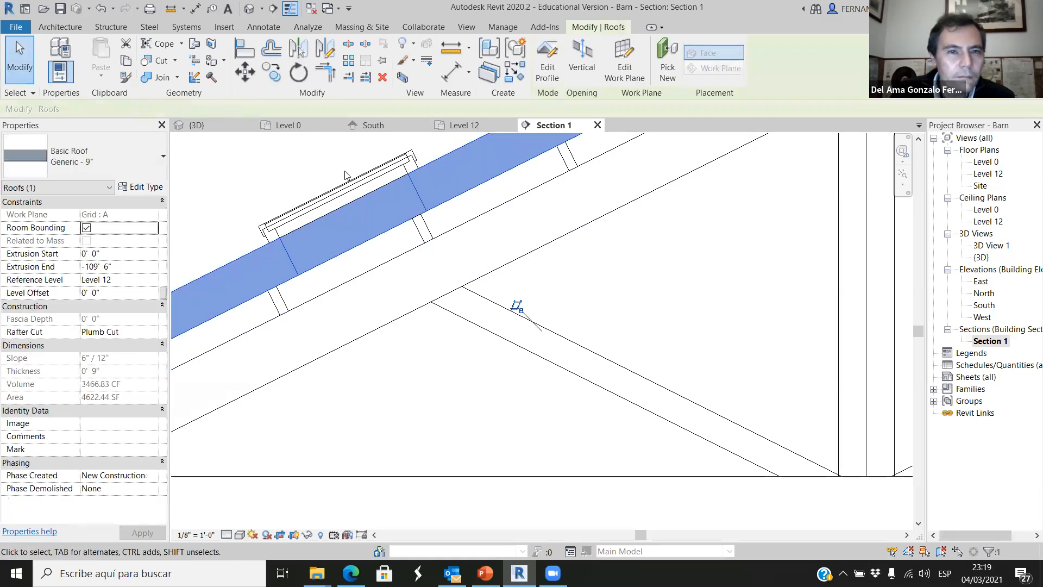
left_click(345, 193)
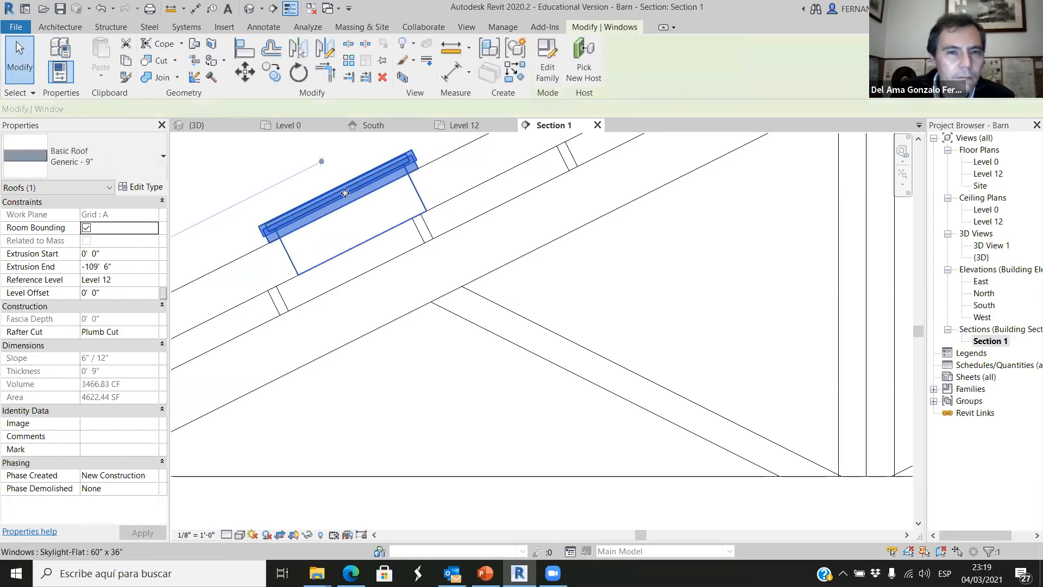
left_click(249, 76)
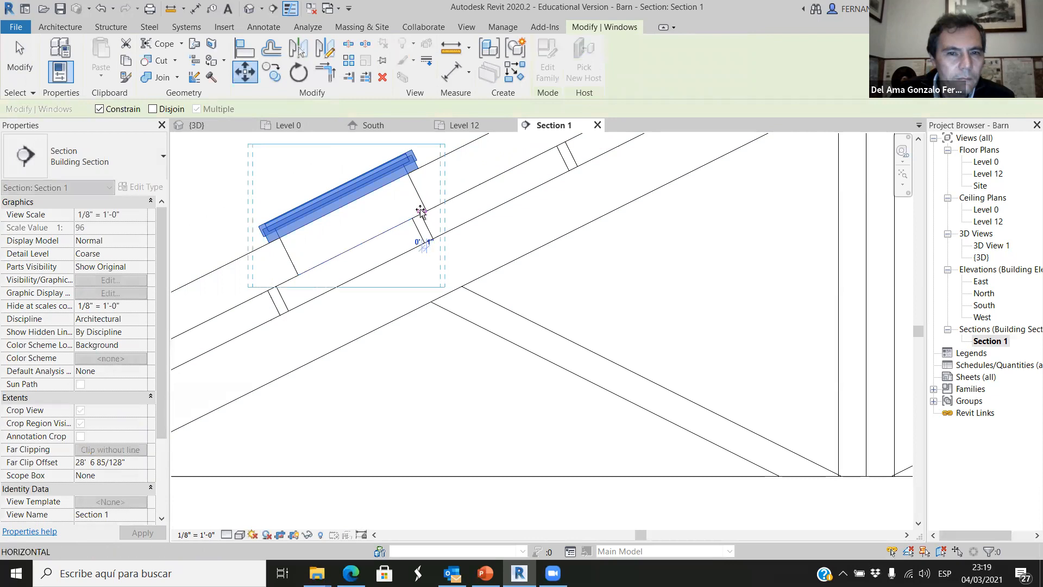
left_click(425, 247)
scroll(333, 239, "up", 3)
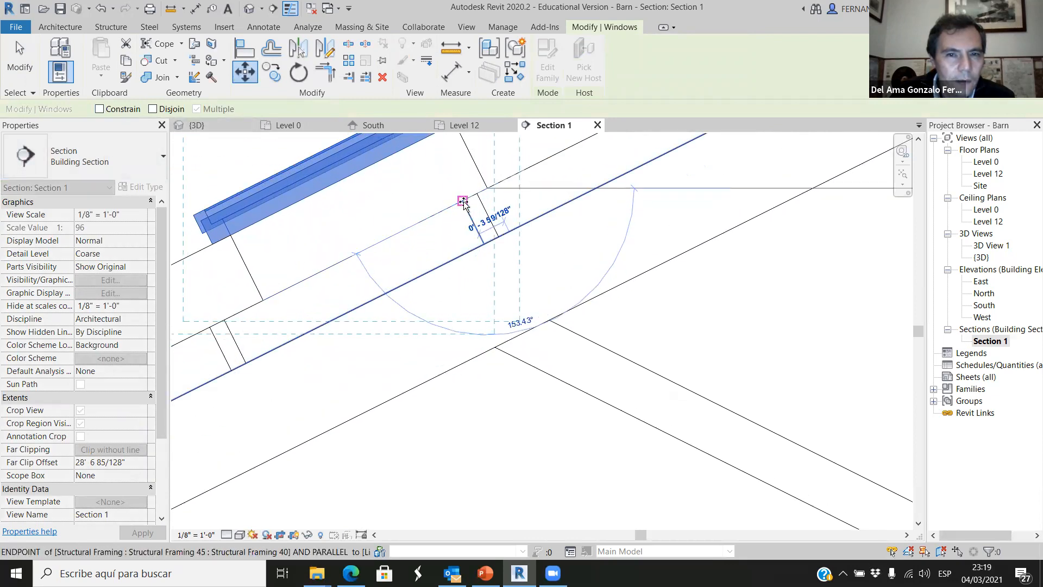
left_click(463, 201)
scroll(474, 280, "down", 1)
scroll(396, 319, "down", 3)
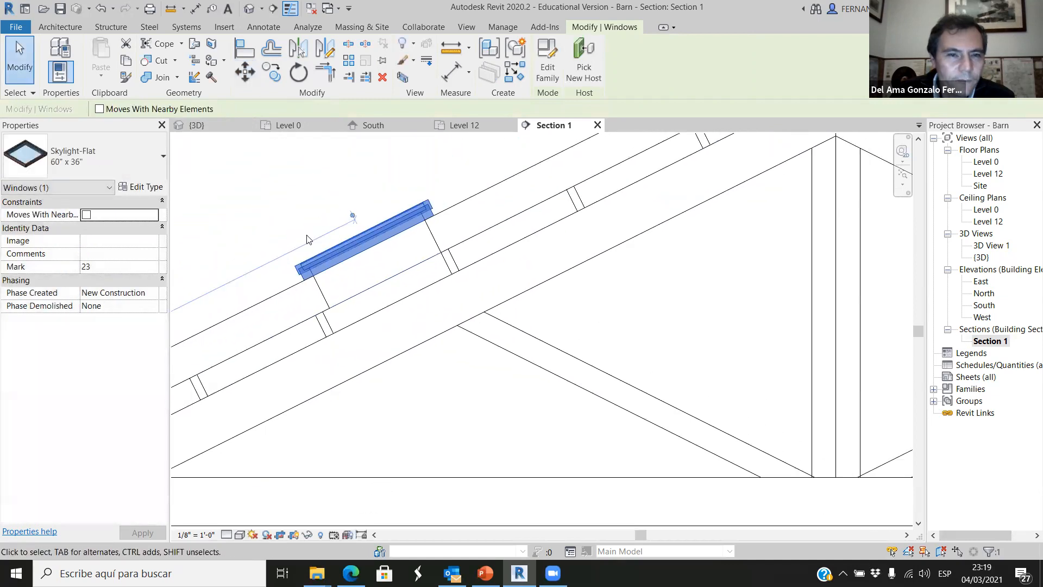
left_click(275, 195)
Add an aligned dimension for the clear spacing between the two purlins at the skylight, placed above the roof.
scroll(406, 282, "up", 2)
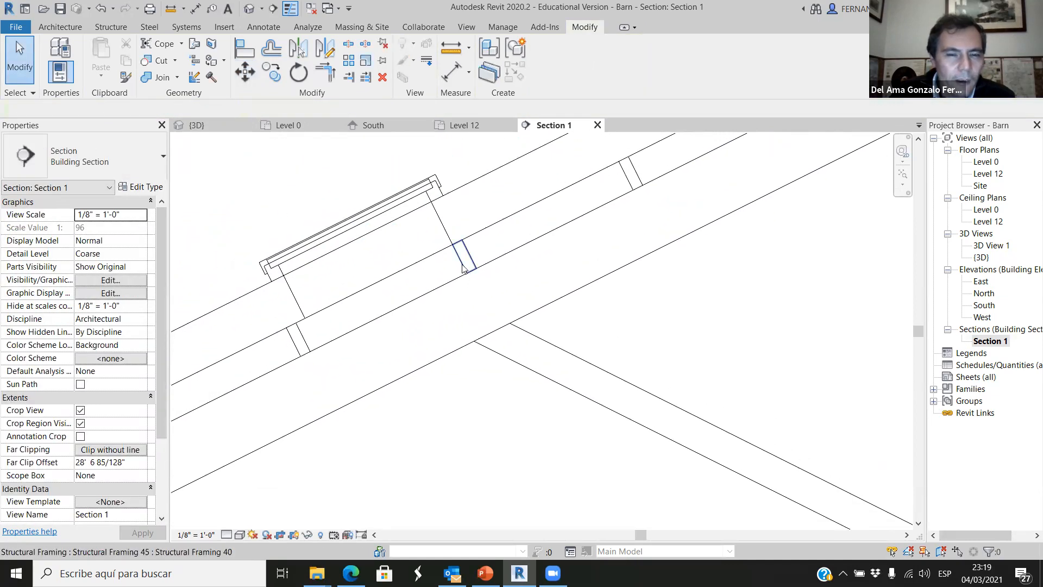
left_click(72, 26)
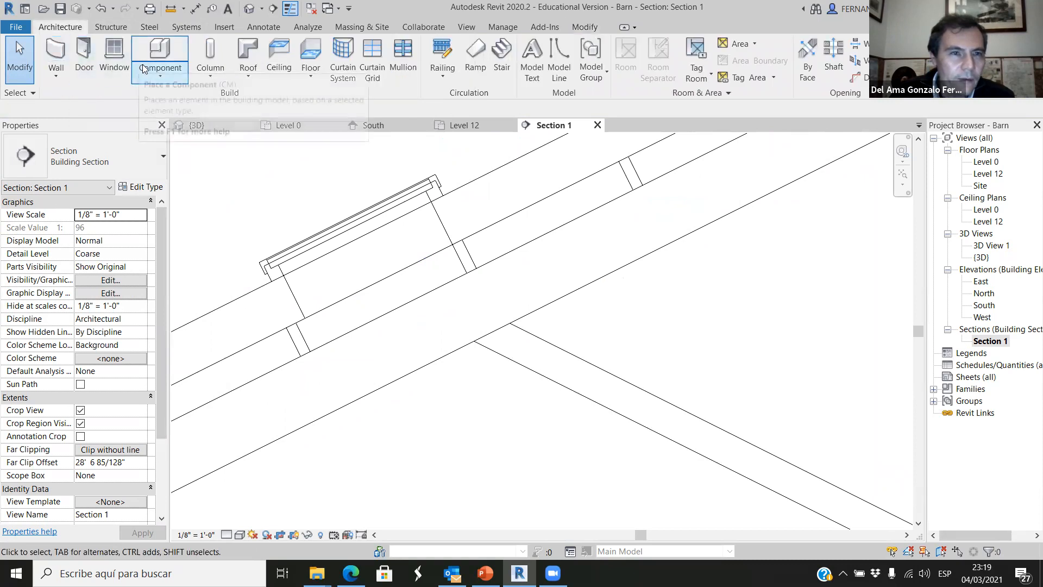
left_click(263, 27)
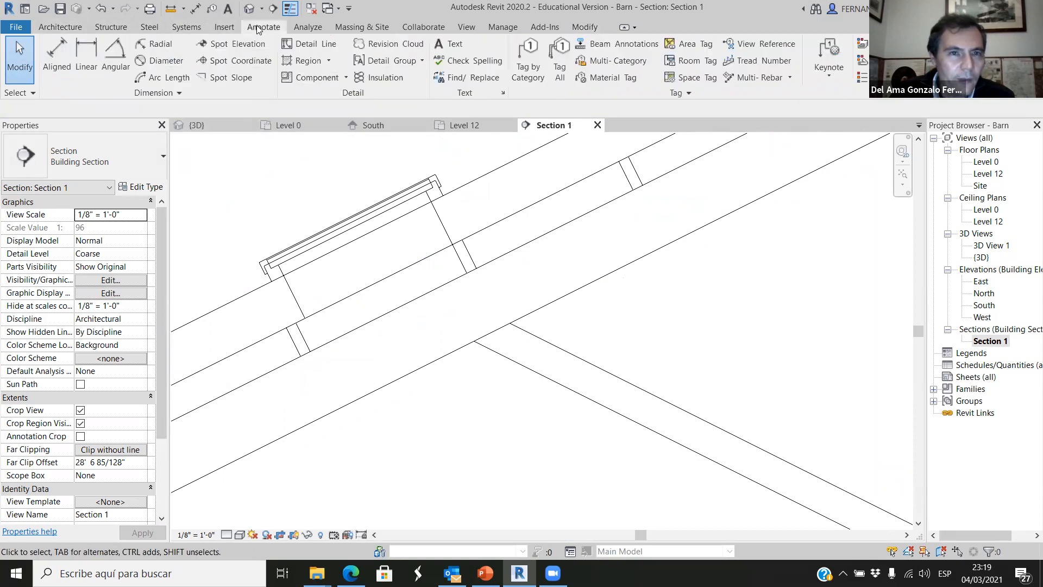
left_click(56, 57)
left_click(462, 256)
left_click(309, 338)
scroll(314, 336, "down", 3)
left_click(273, 304)
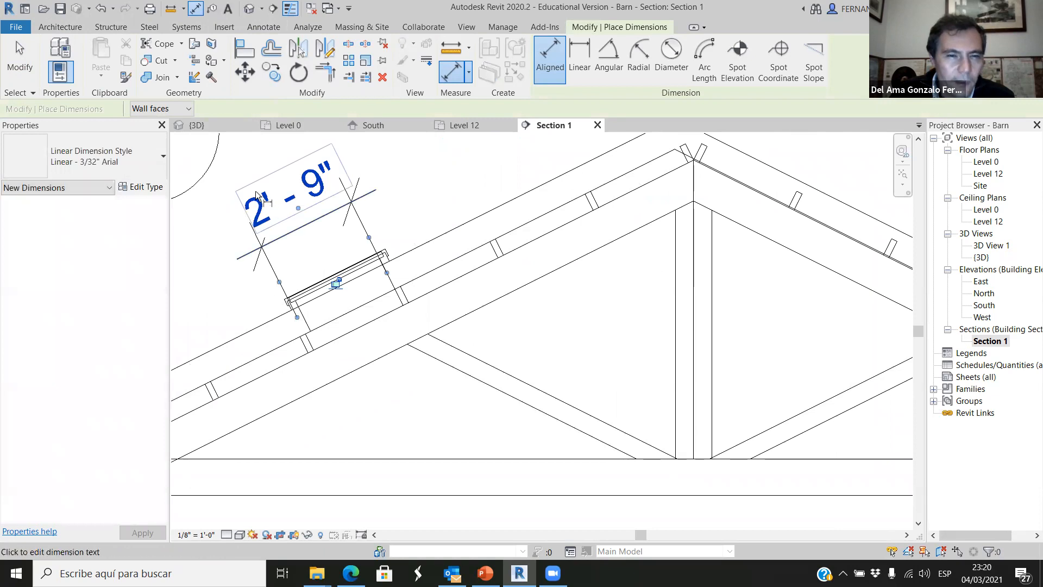
scroll(332, 270, "up", 1)
key("Escape")
key("Escape")
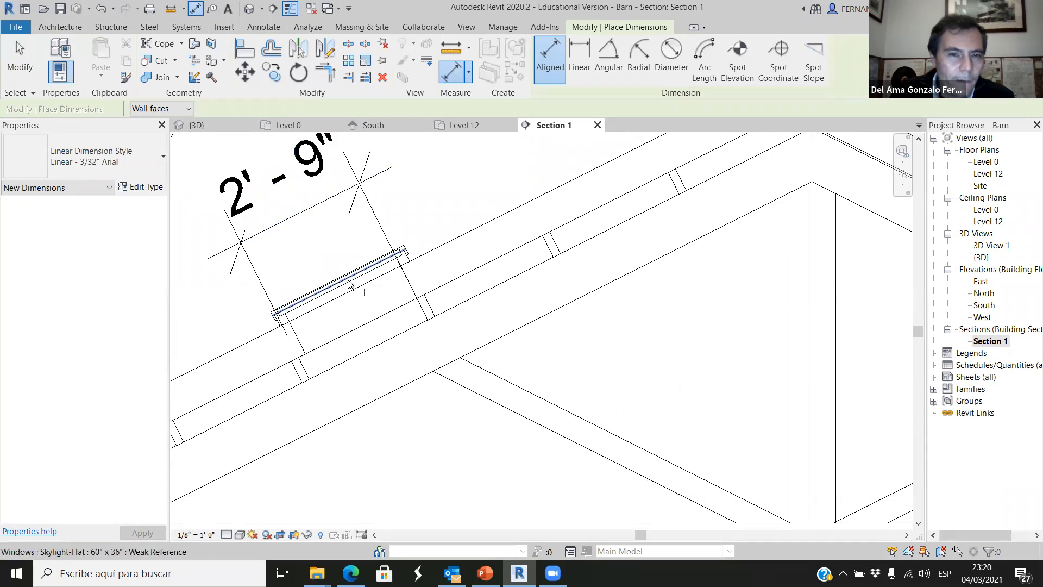
Open the type properties of the Skylight-Flat 60" x 36" skylight to review its height and rough height.
left_click(359, 274)
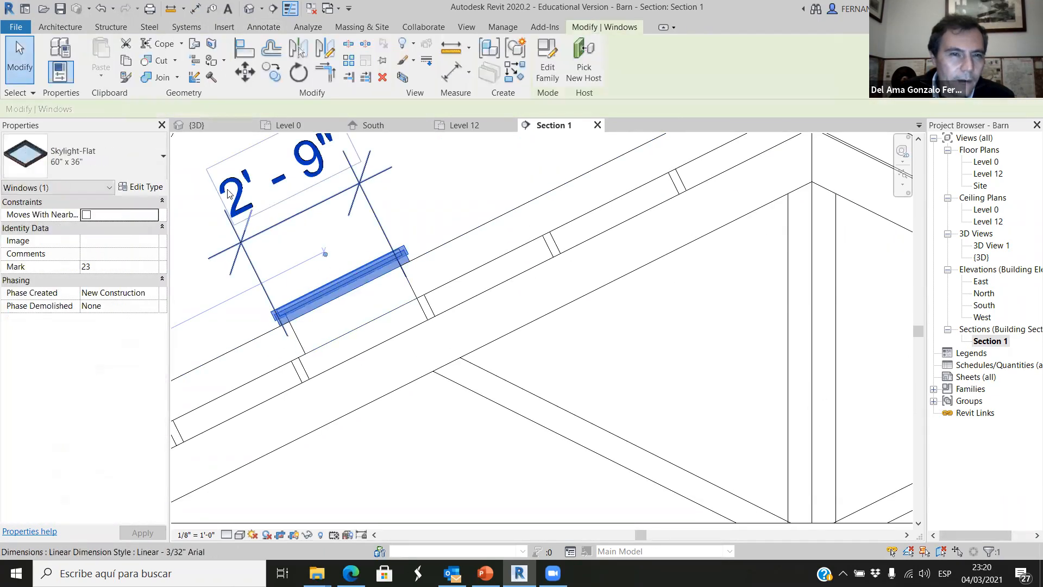
left_click(142, 186)
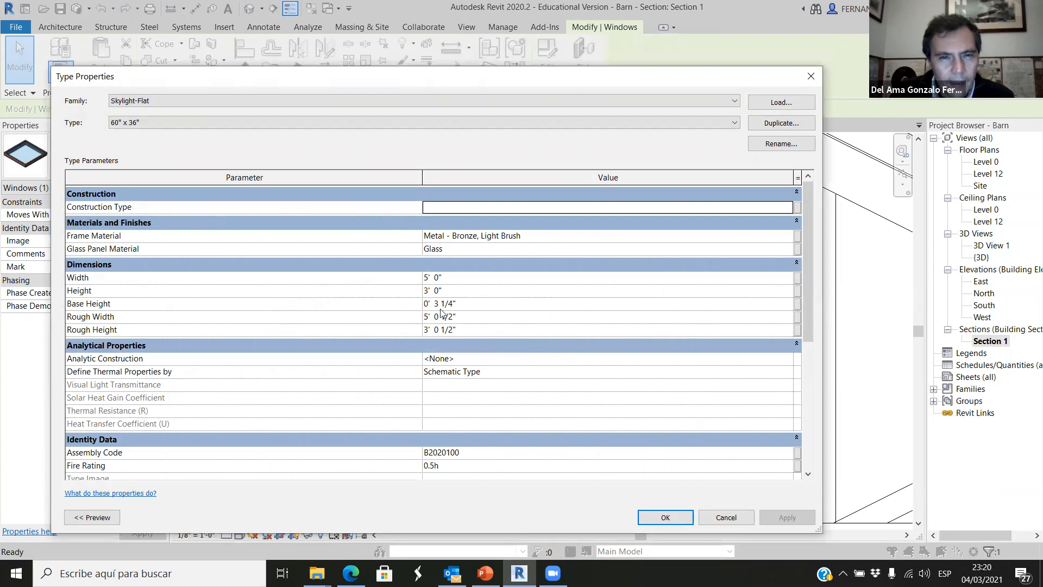
left_click_drag(446, 83, 448, 84)
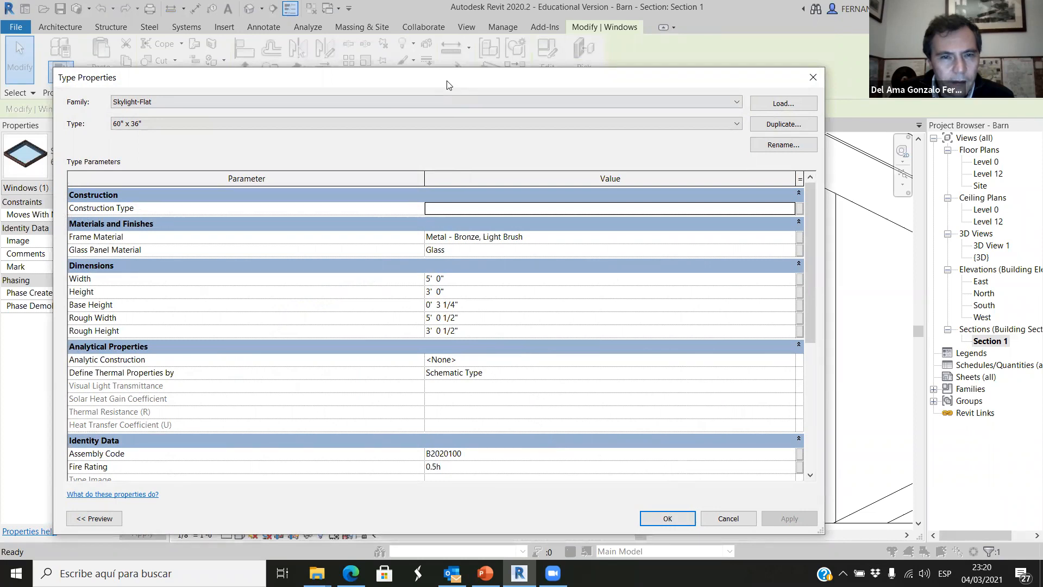
left_click_drag(443, 77, 485, 121)
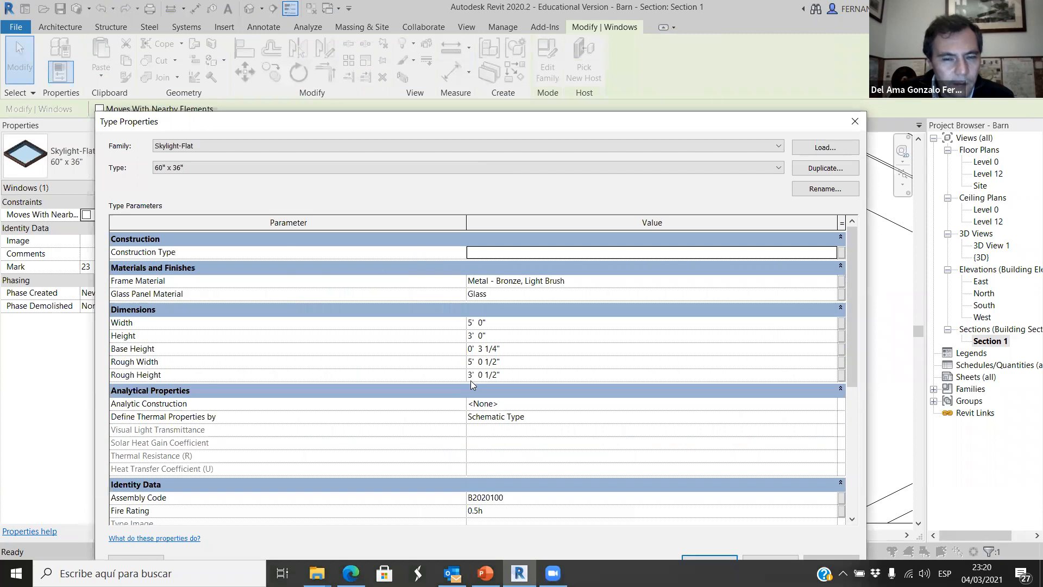
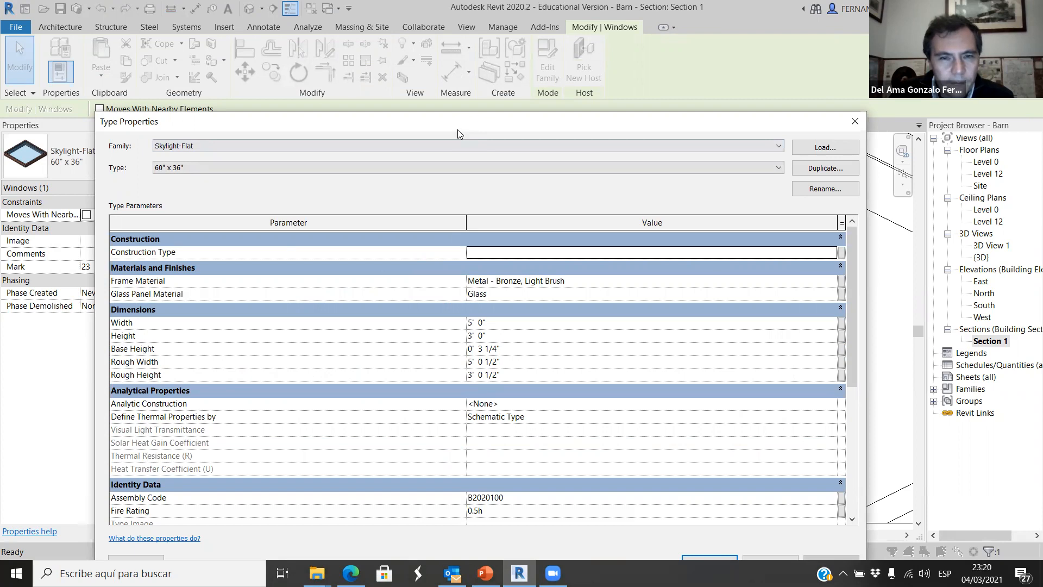
Compare the skylight type's height and rough height with the dimensioned purlin spacing, and close the type properties.
left_click_drag(458, 129, 510, 167)
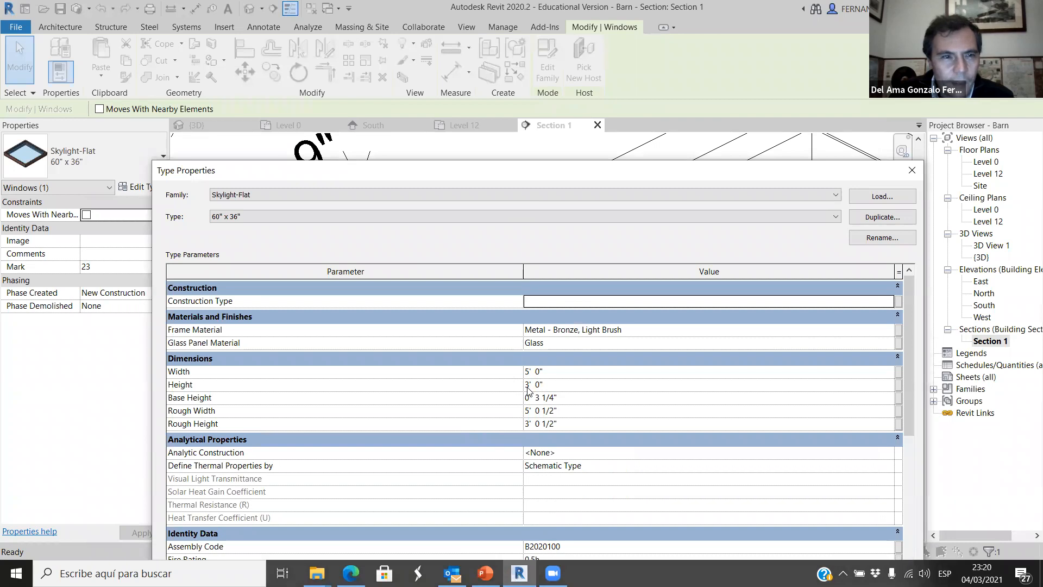
left_click_drag(577, 178, 622, 431)
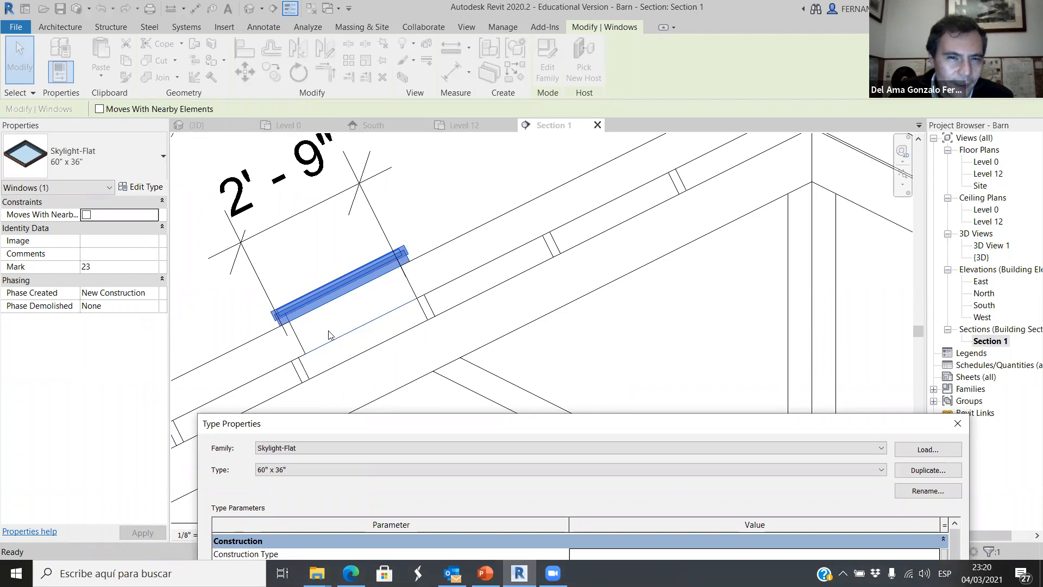
left_click_drag(620, 422, 500, 209)
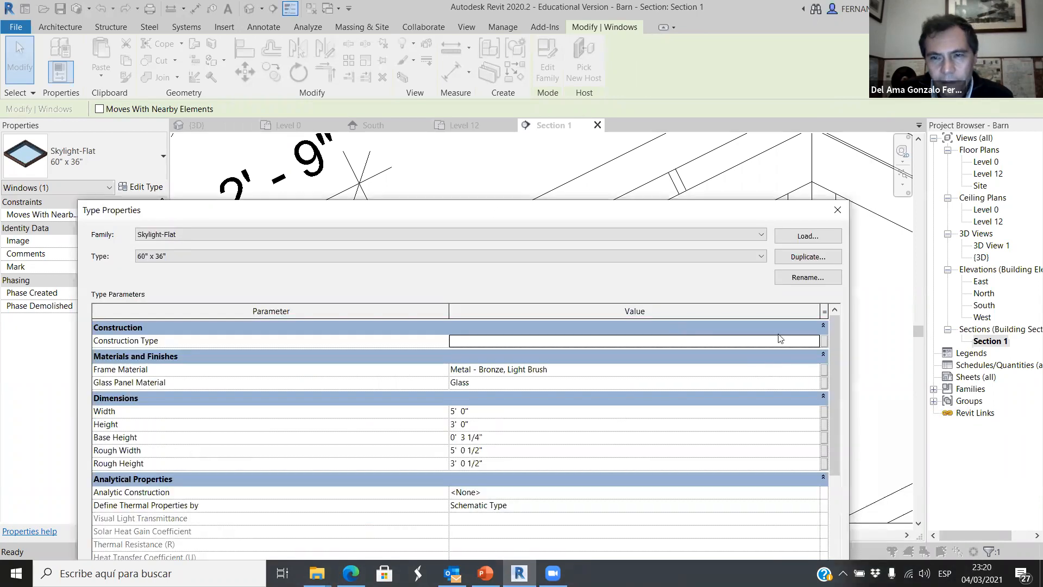
left_click_drag(721, 200, 647, 70)
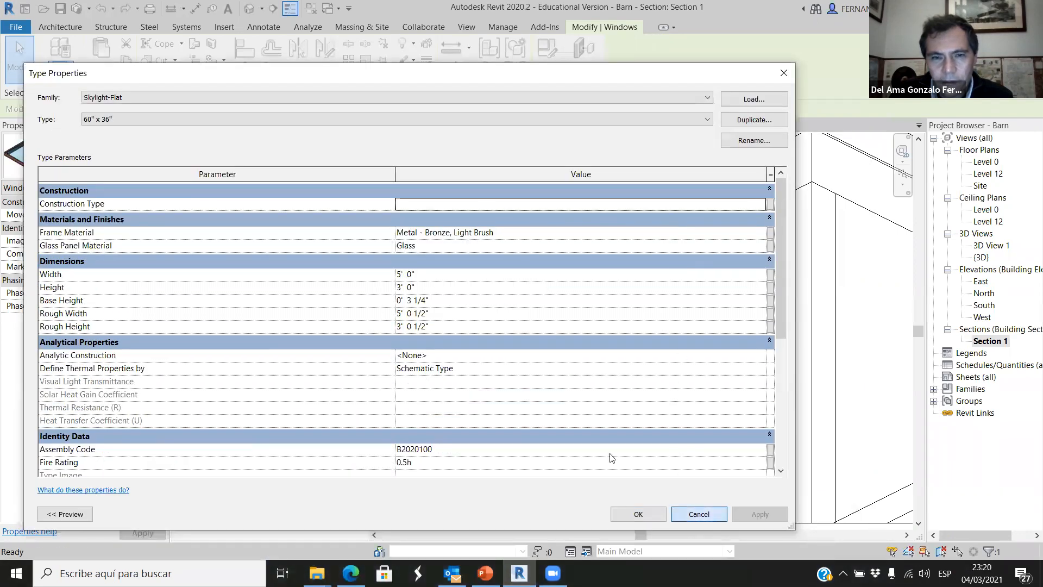
left_click(635, 514)
Draw a model line about 2' 9" long on the Grid A work plane, spanning perpendicularly between the two purlins below the skylight.
scroll(400, 354, "up", 3)
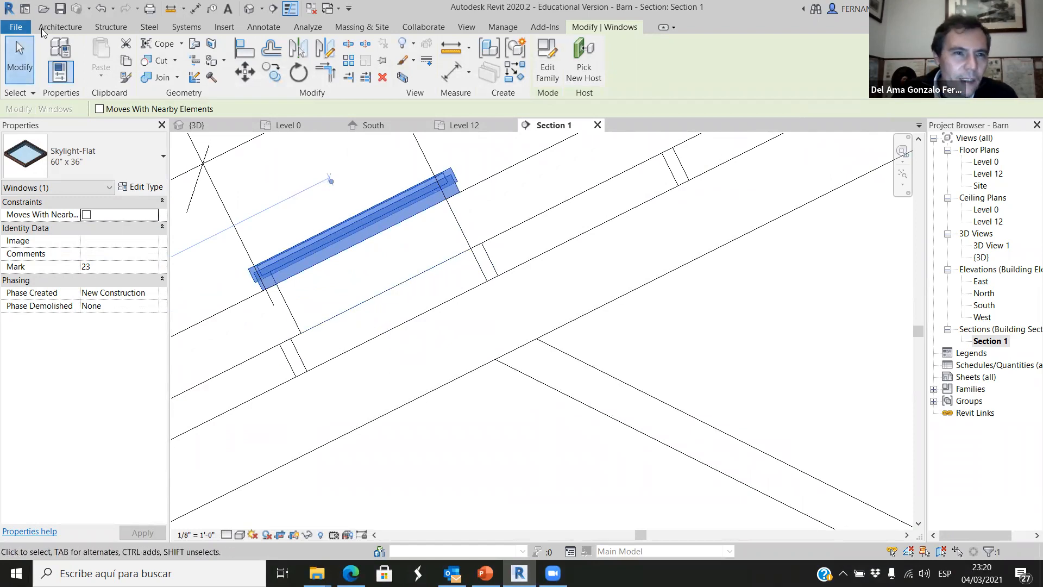
left_click(60, 26)
left_click(352, 268)
key("l")
key("i")
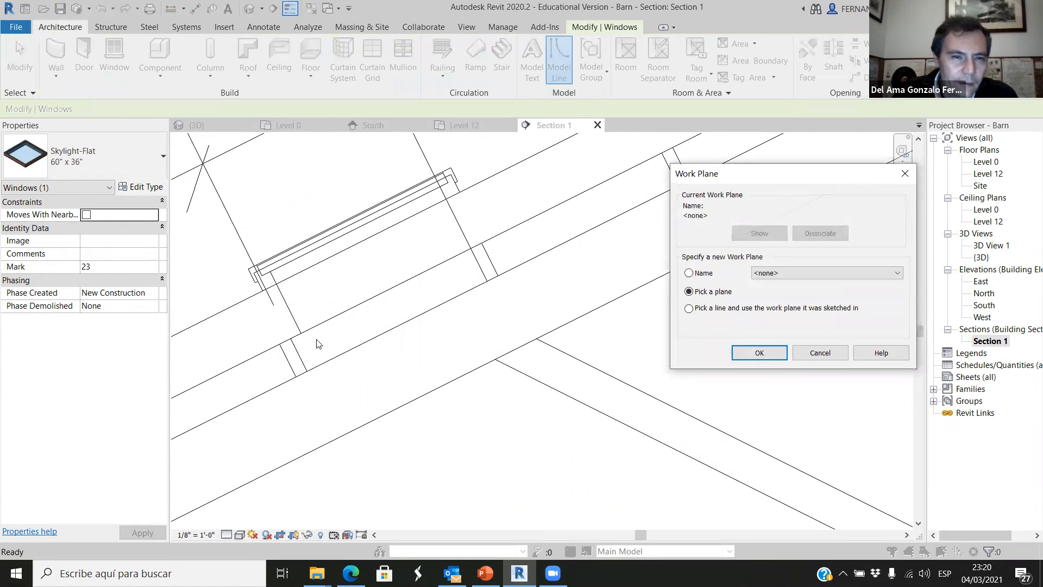
left_click(876, 276)
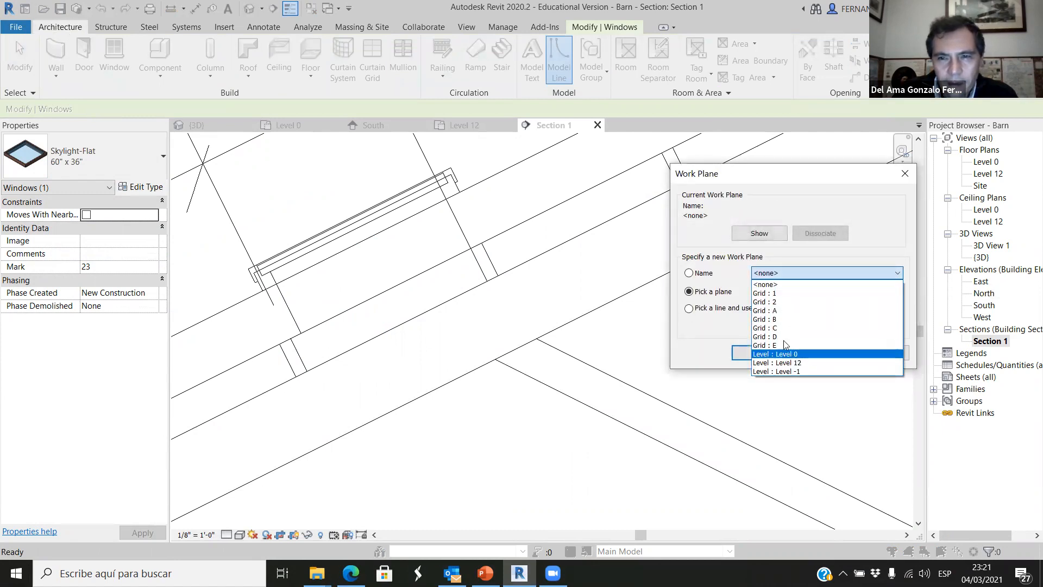
left_click(778, 311)
left_click(759, 352)
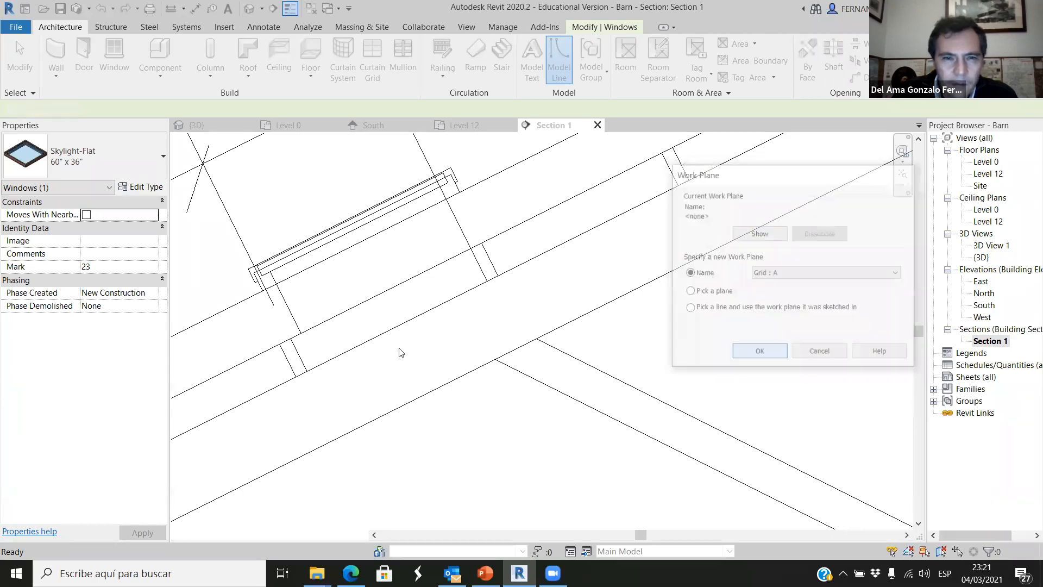
left_click(299, 354)
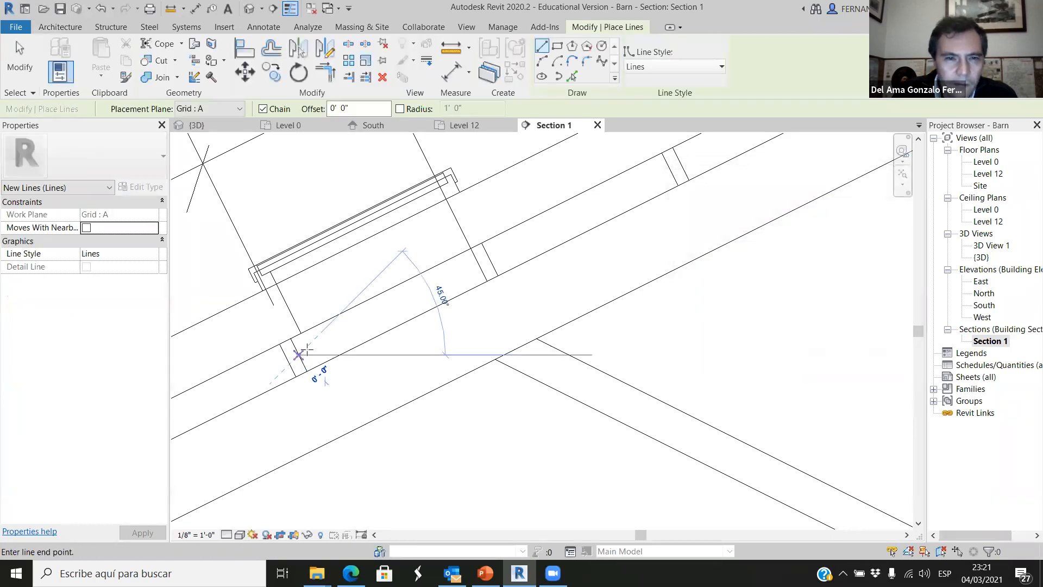
left_click(477, 266)
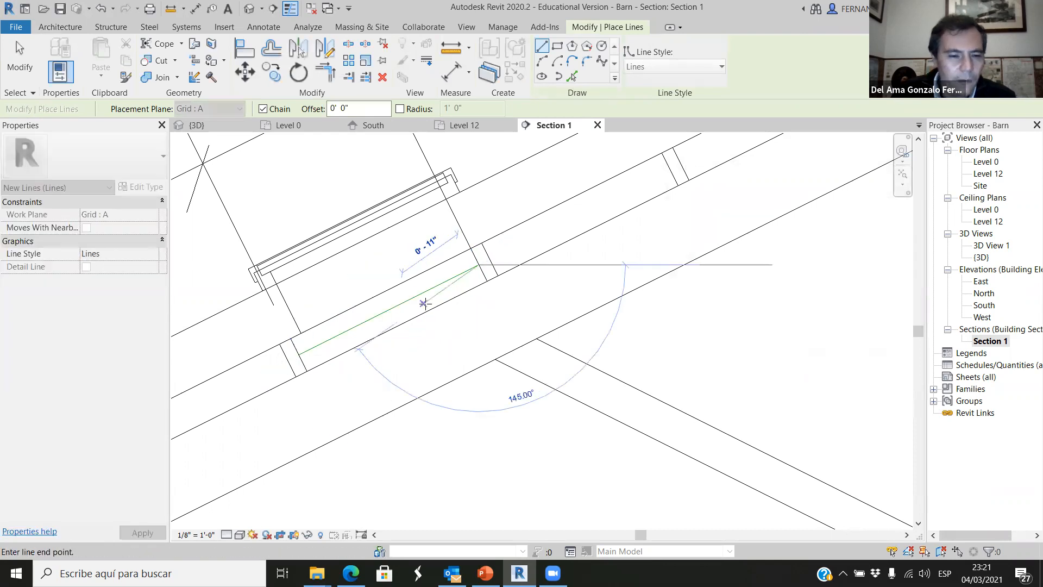
key("Escape")
Draw a model line perpendicular to the line between the purlins, from its midpoint up past the skylight, as a centreline.
left_click(389, 309)
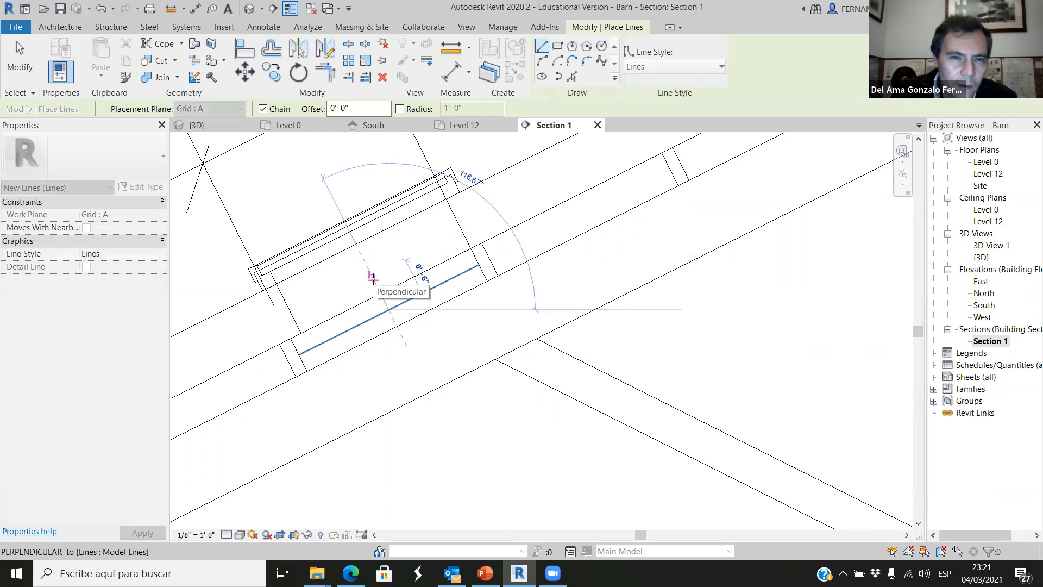
left_click(334, 201)
key("Escape")
key("Escape")
Move the skylight from its opening's inner-edge midpoint onto the perpendicular centreline, so it is centred between the purlins.
left_click(377, 217)
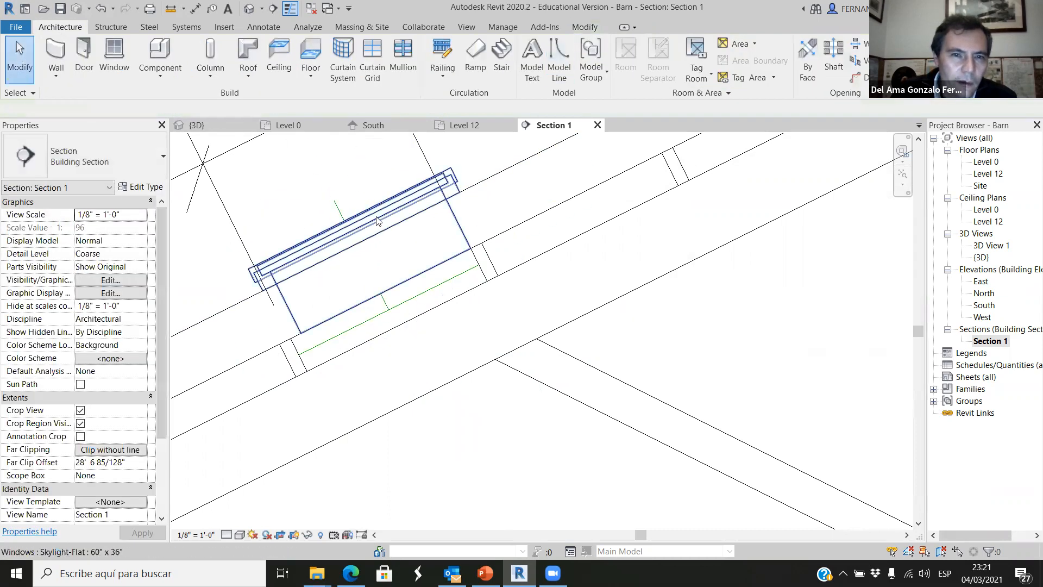
left_click(377, 215)
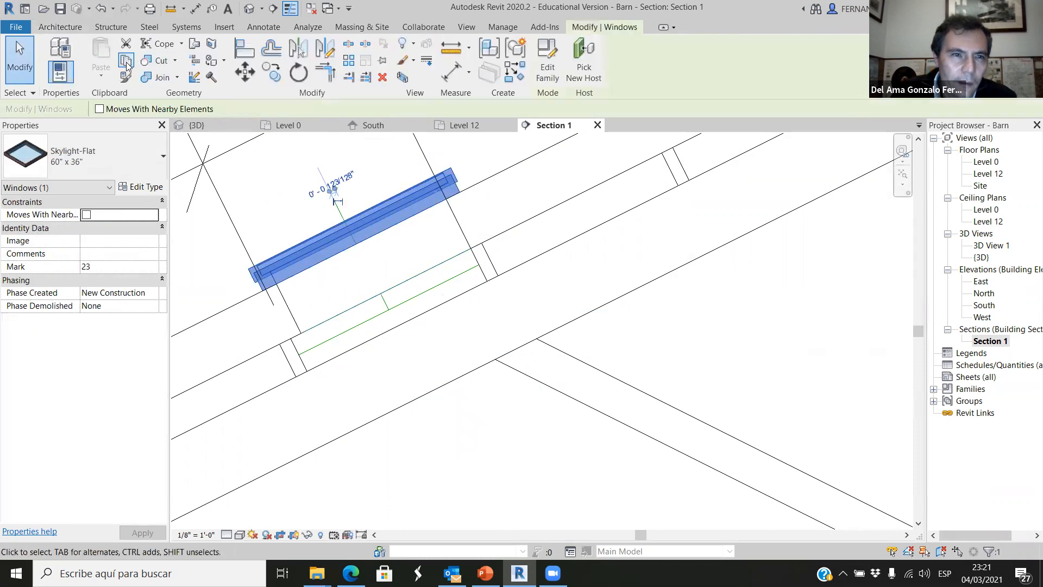
left_click(245, 72)
scroll(396, 288, "up", 3)
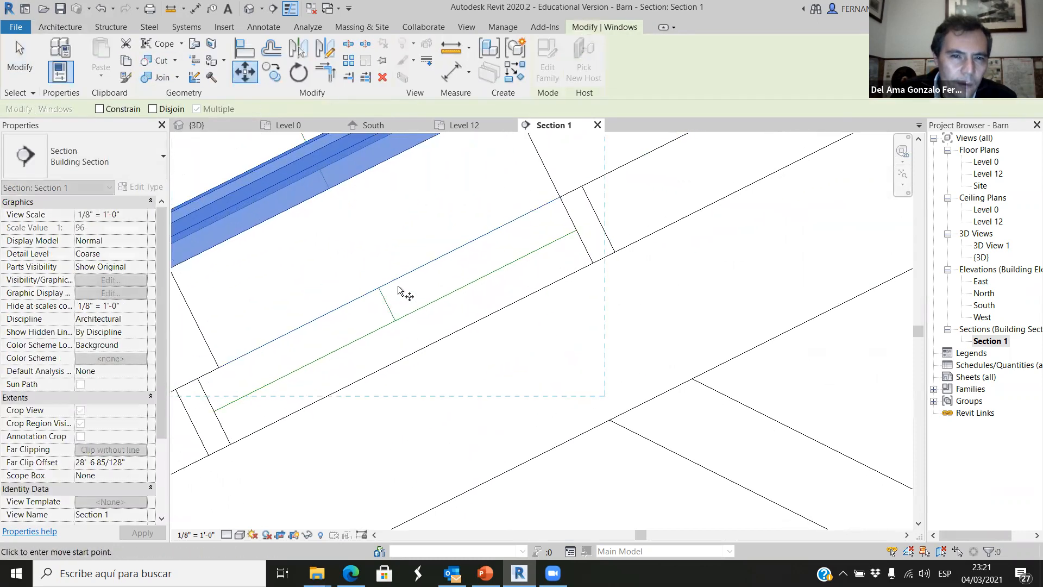
left_click(391, 283)
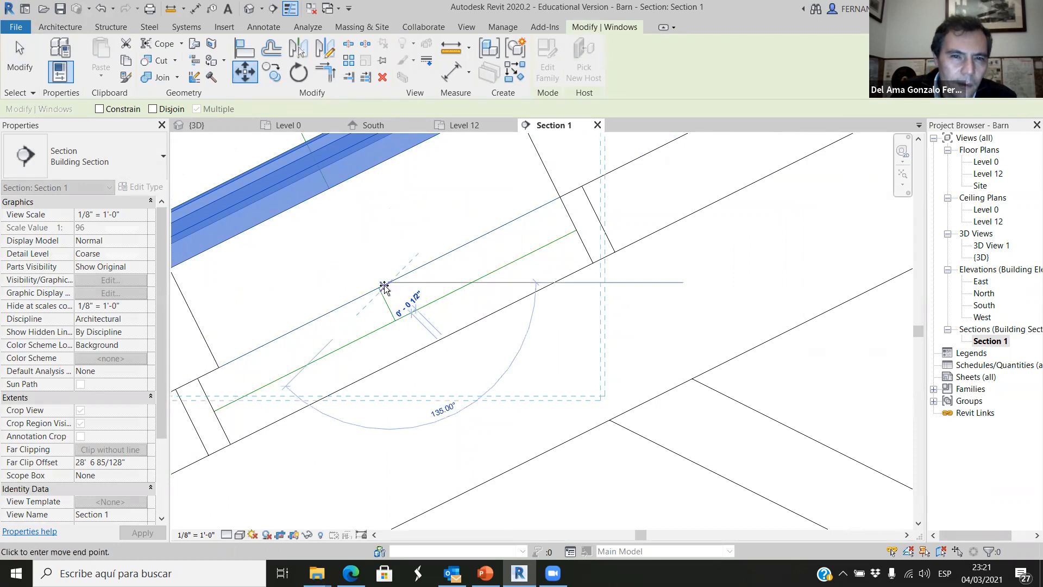
scroll(383, 291, "up", 2)
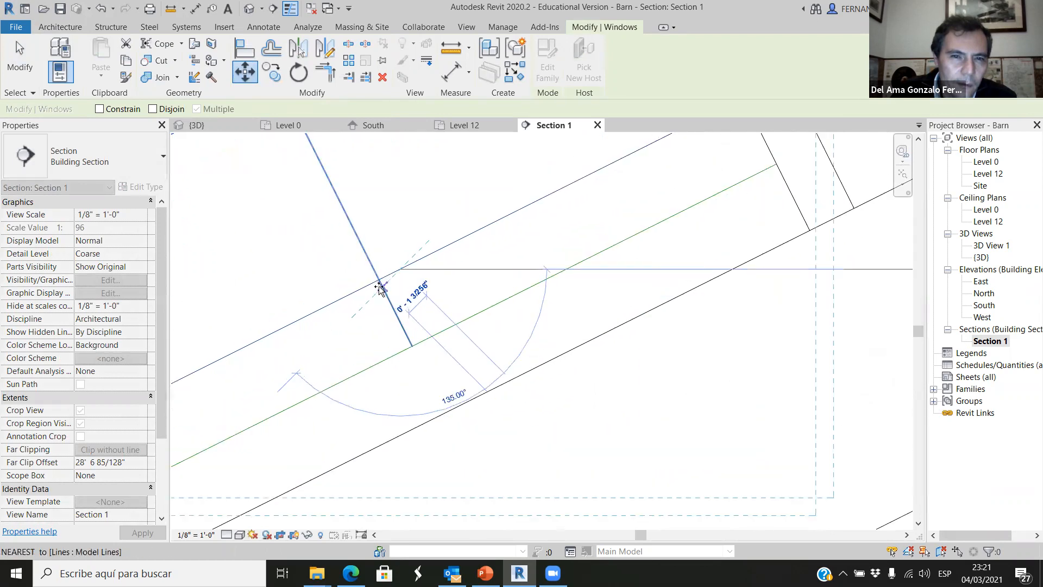
left_click(379, 280)
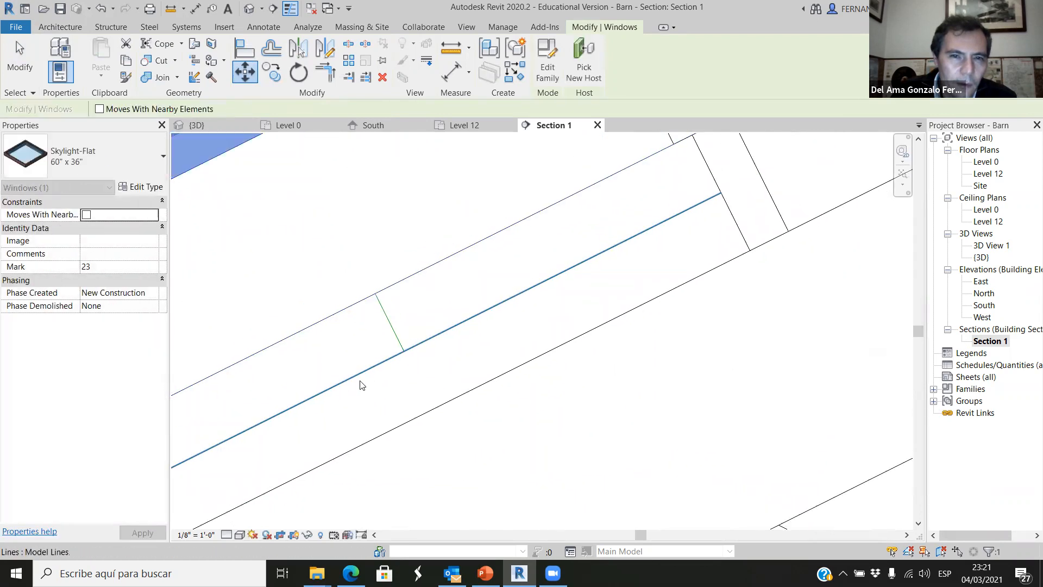
Delete the auxiliary model lines and the dimension of the purlin spacing from the section.
scroll(361, 383, "down", 2)
left_click(408, 361)
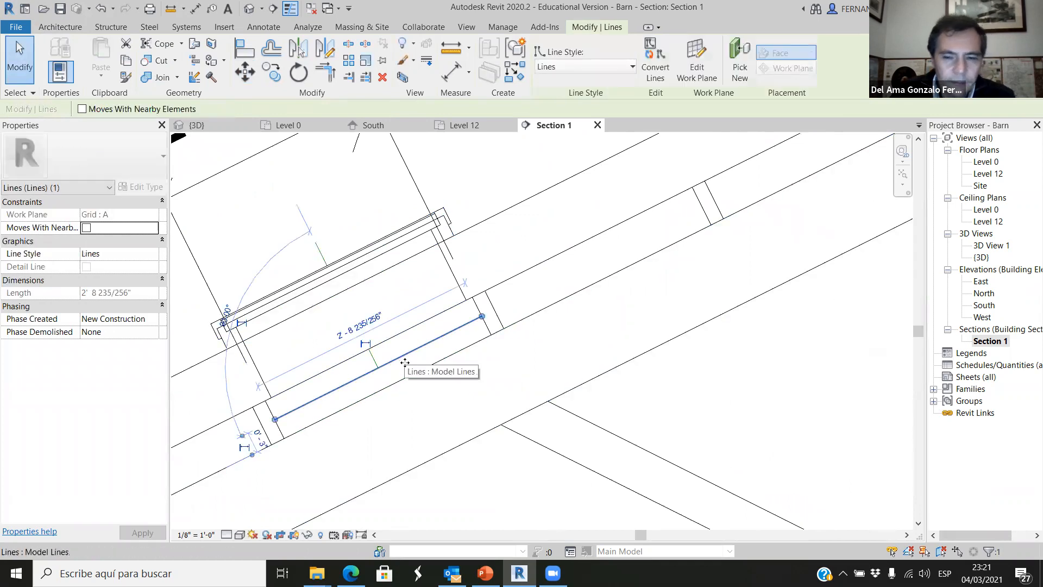
key("Escape")
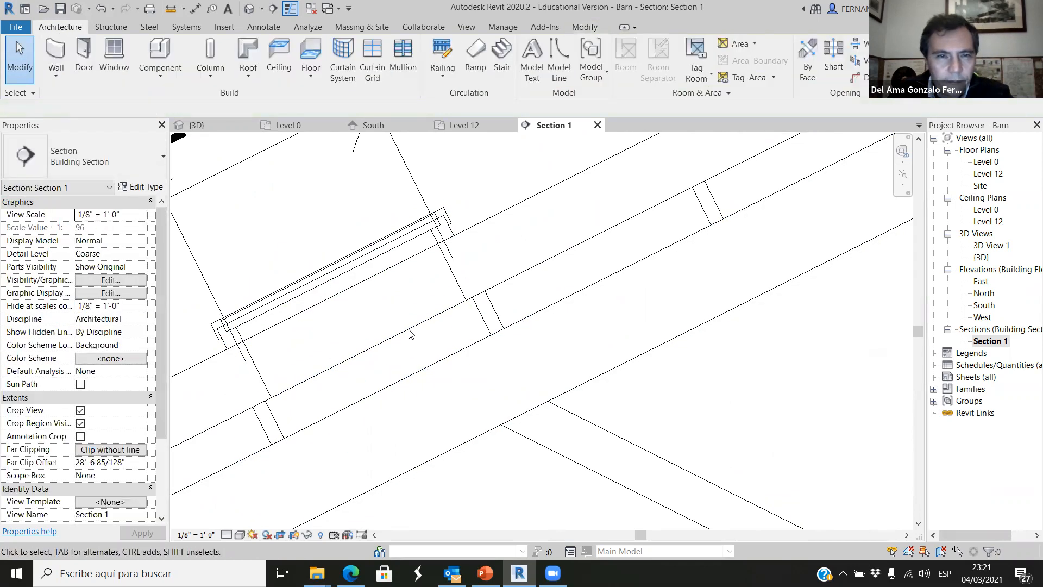
scroll(380, 262, "down", 2)
left_click(329, 228)
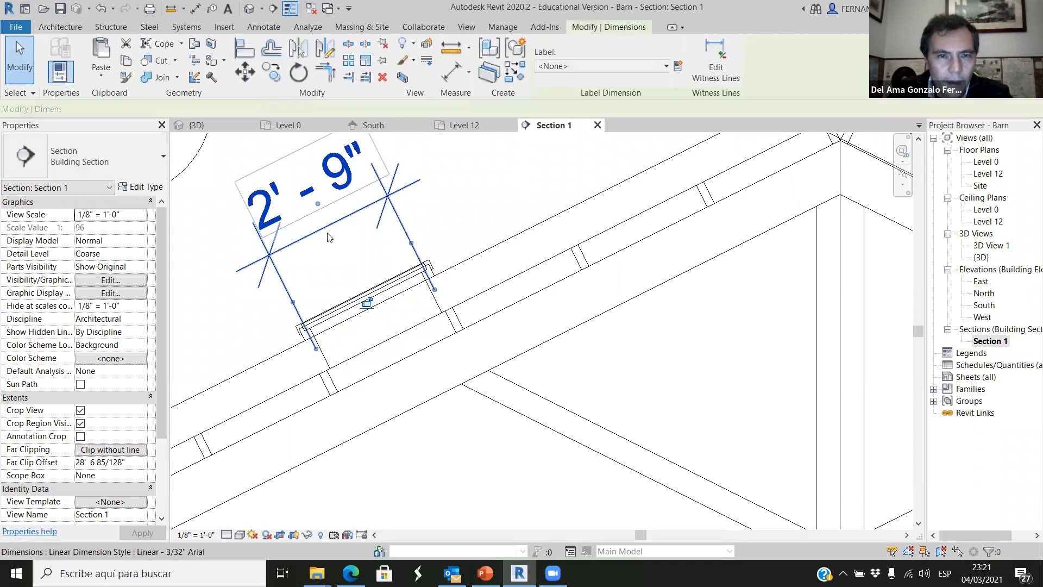
key("Delete")
scroll(376, 345, "up", 1)
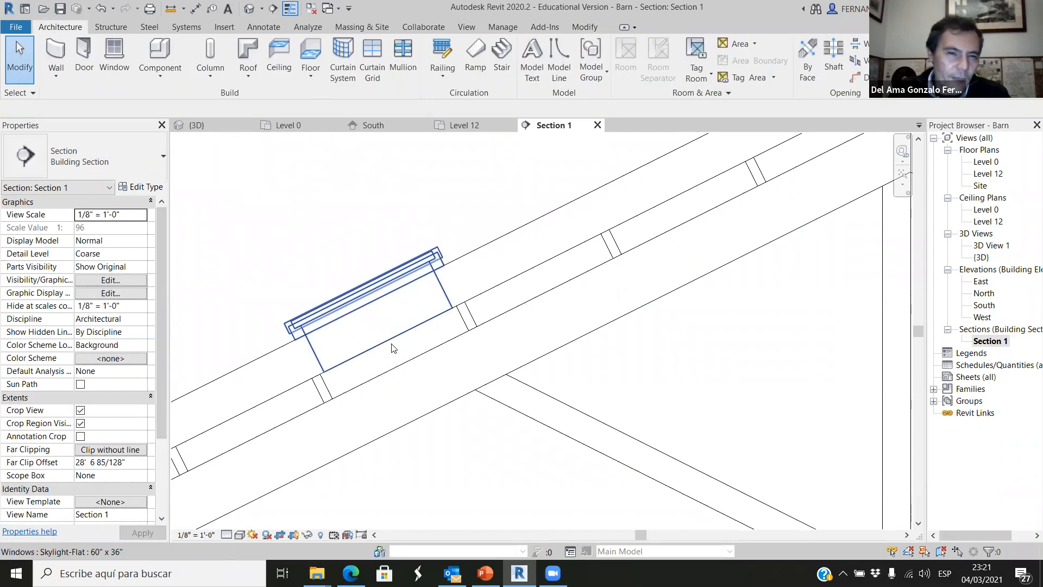
scroll(335, 388, "down", 4)
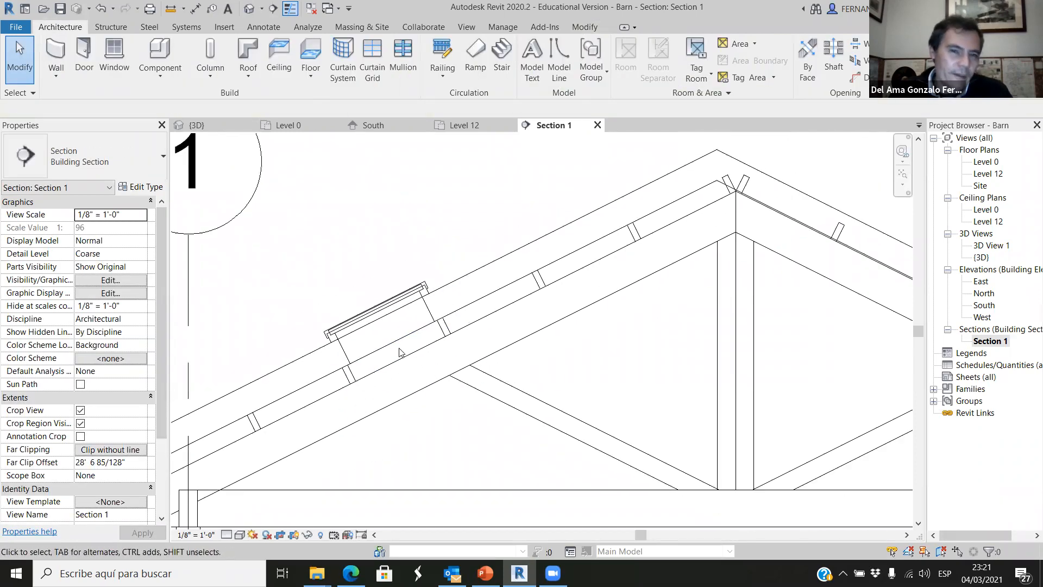
Switch to the {3D} view, inspect the skylight on the roof, and orient the model to the top view.
left_click(243, 132)
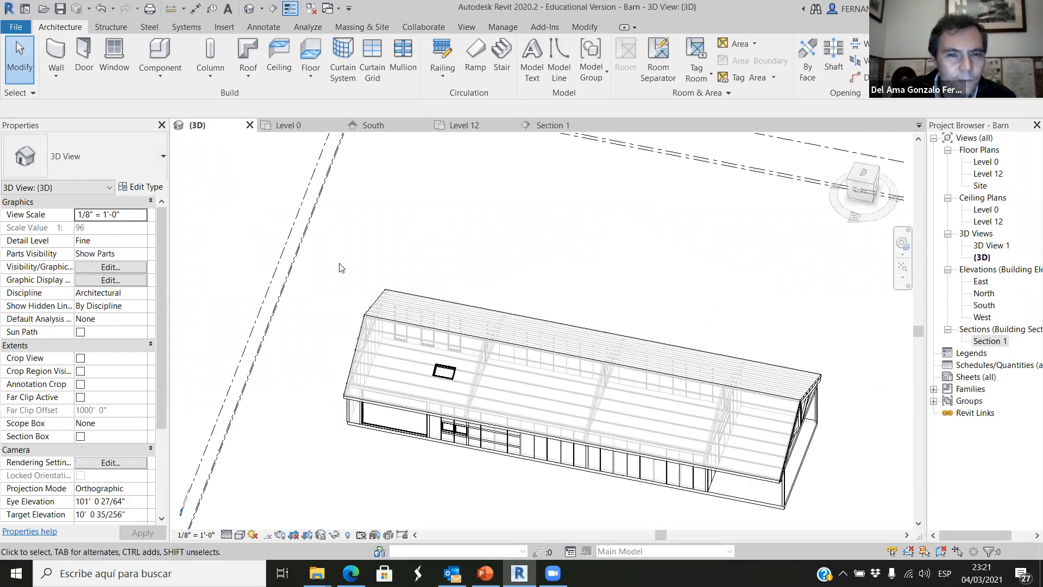
middle_click_drag(429, 489, 449, 428, "shift")
scroll(449, 429, "up", 1)
scroll(450, 380, "down", 1)
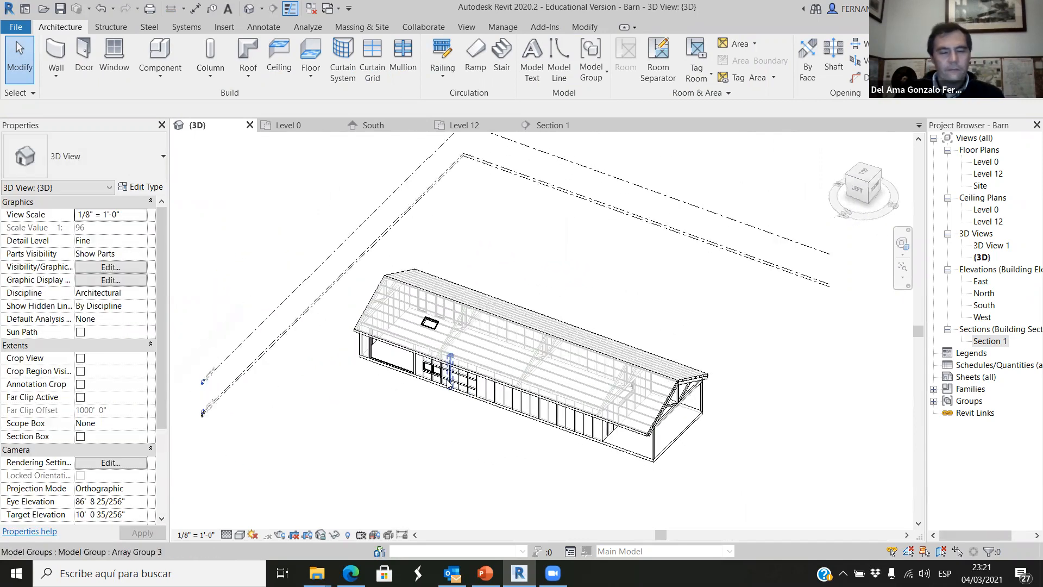
scroll(460, 429, "up", 4)
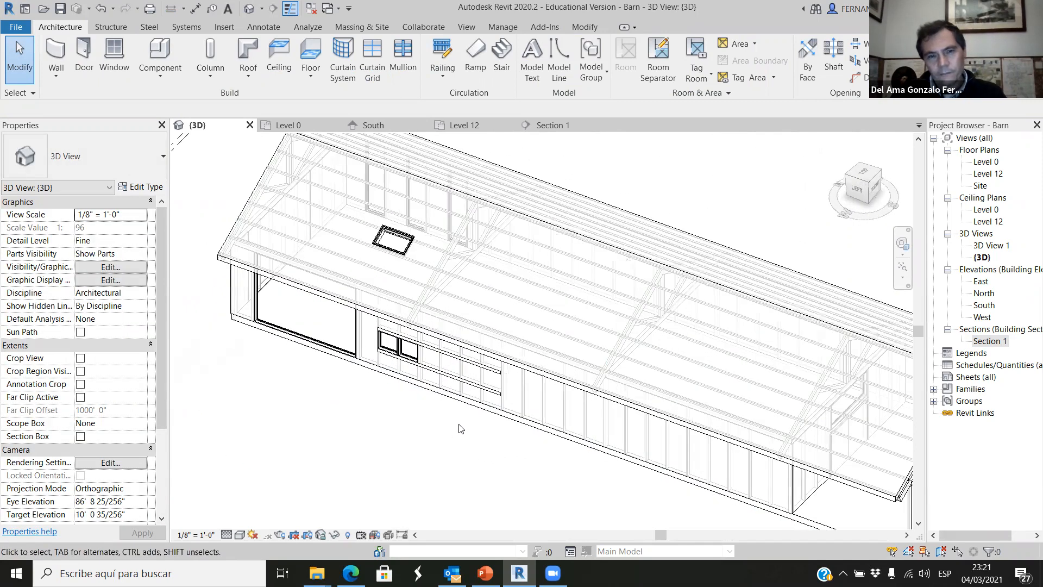
scroll(424, 441, "down", 2)
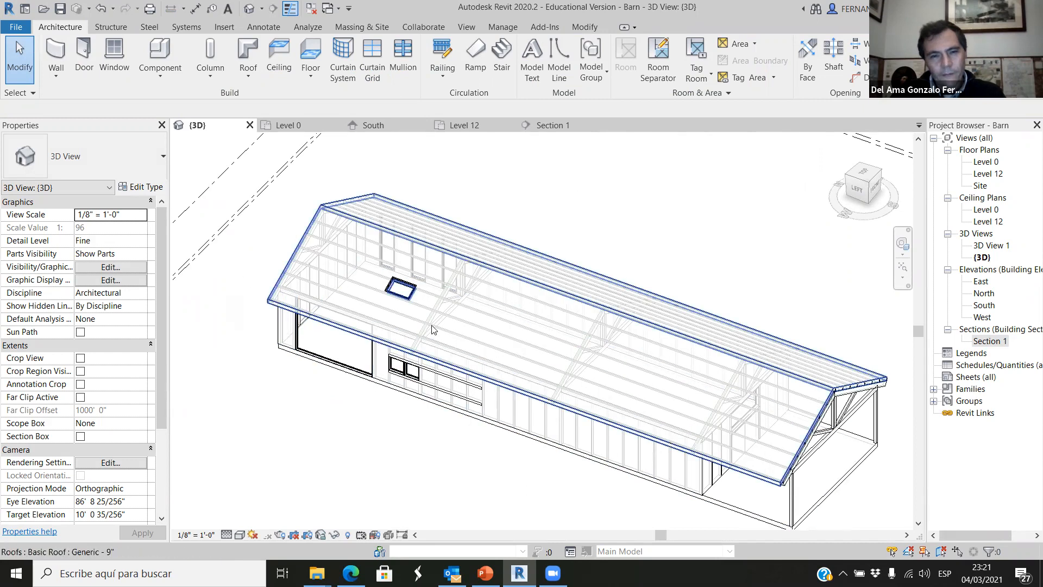
left_click(864, 179)
scroll(522, 390, "up", 4)
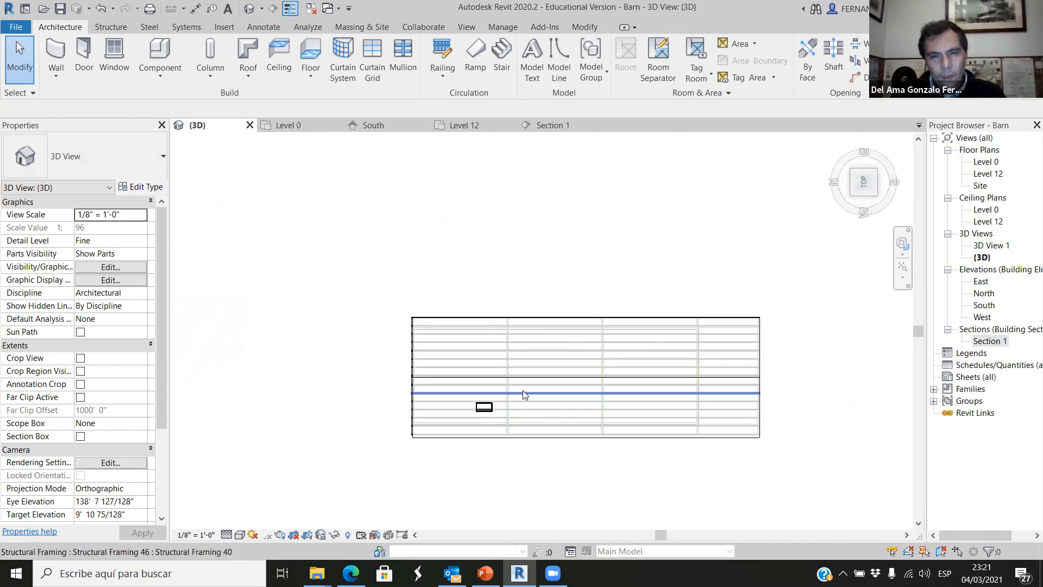
Copy the skylight three times horizontally along the same roof slope between the purlins, about 10' to 12' 6" apart, using multiple copy.
scroll(477, 429, "up", 5)
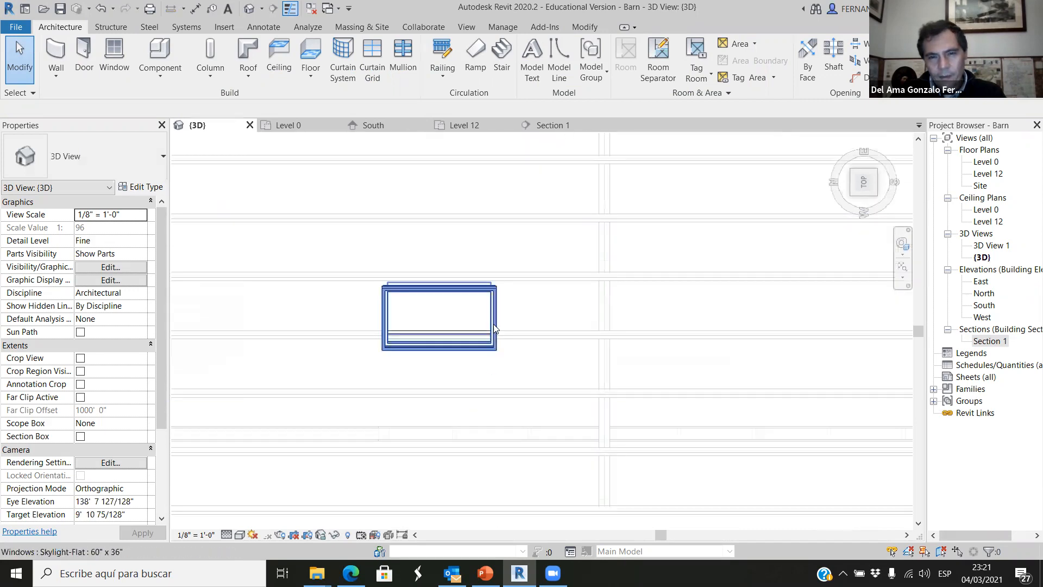
left_click(492, 327)
scroll(469, 369, "up", 2)
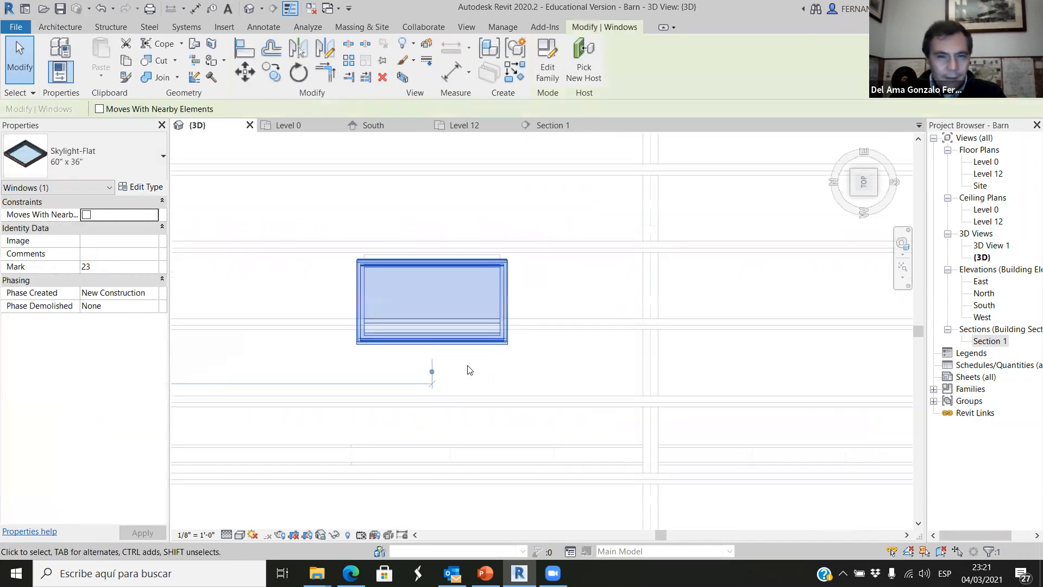
scroll(358, 364, "down", 2)
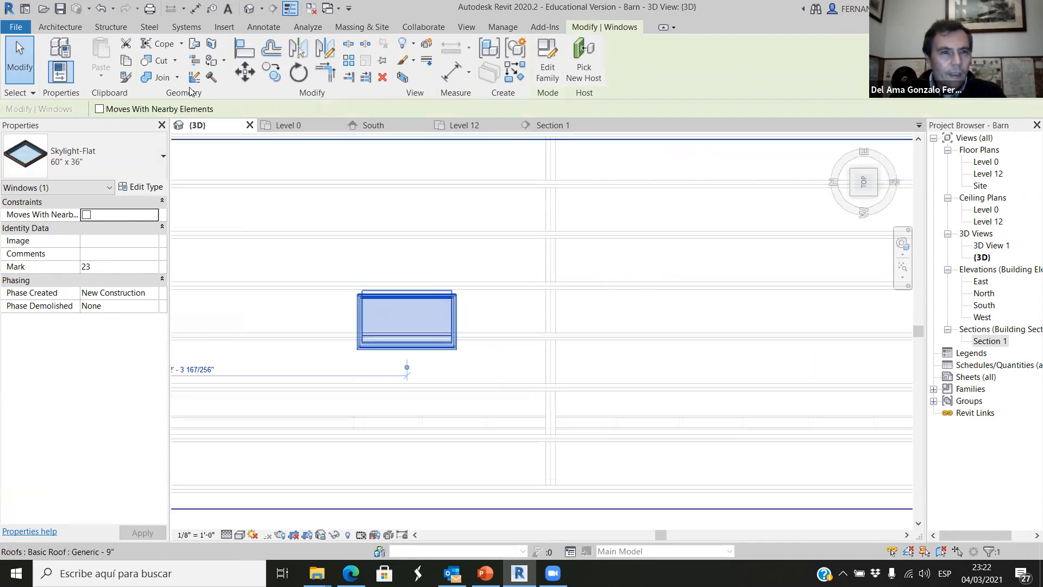
left_click(266, 72)
scroll(216, 213, "down", 2)
left_click(367, 295)
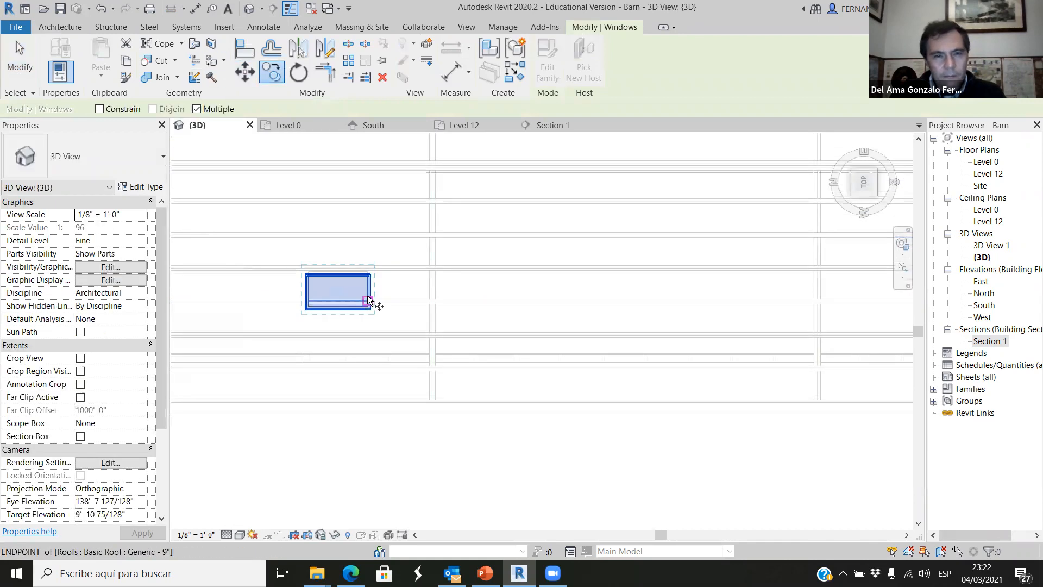
left_click(528, 300)
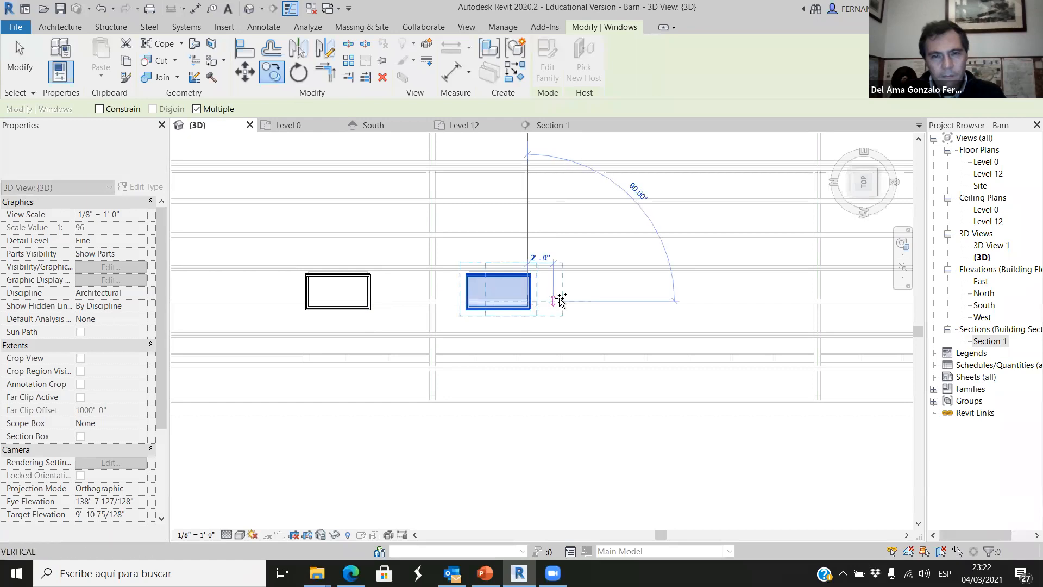
left_click(674, 299)
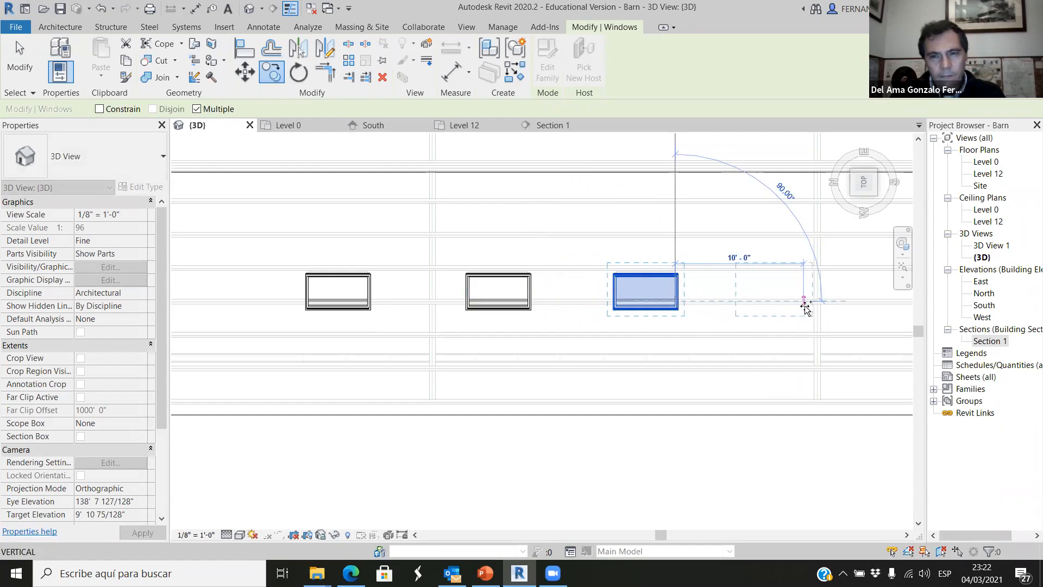
left_click(809, 301)
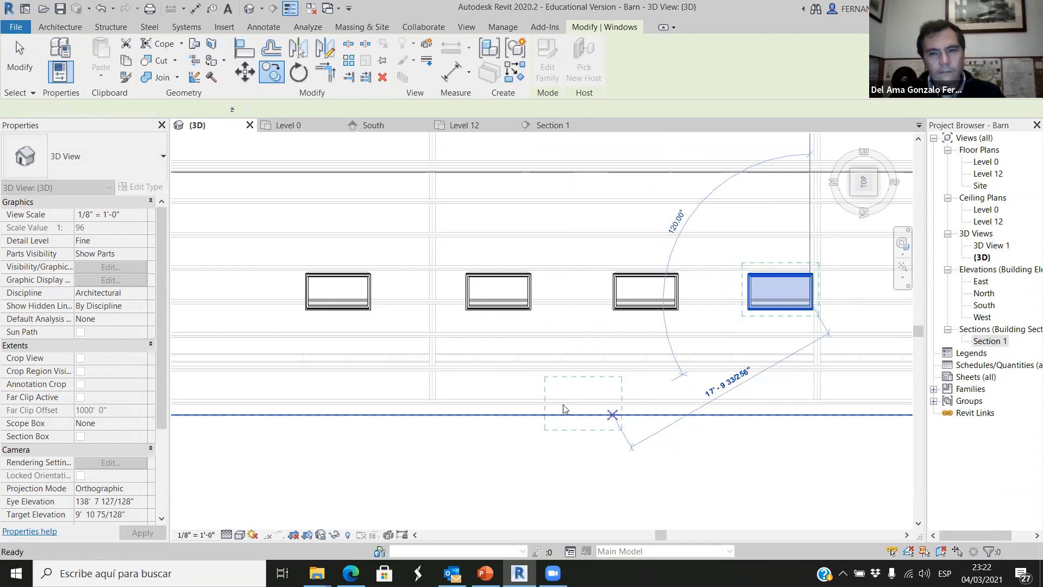
key("Escape")
key("Escape")
scroll(500, 344, "down", 5)
middle_click_drag(599, 465, 433, 397, "shift")
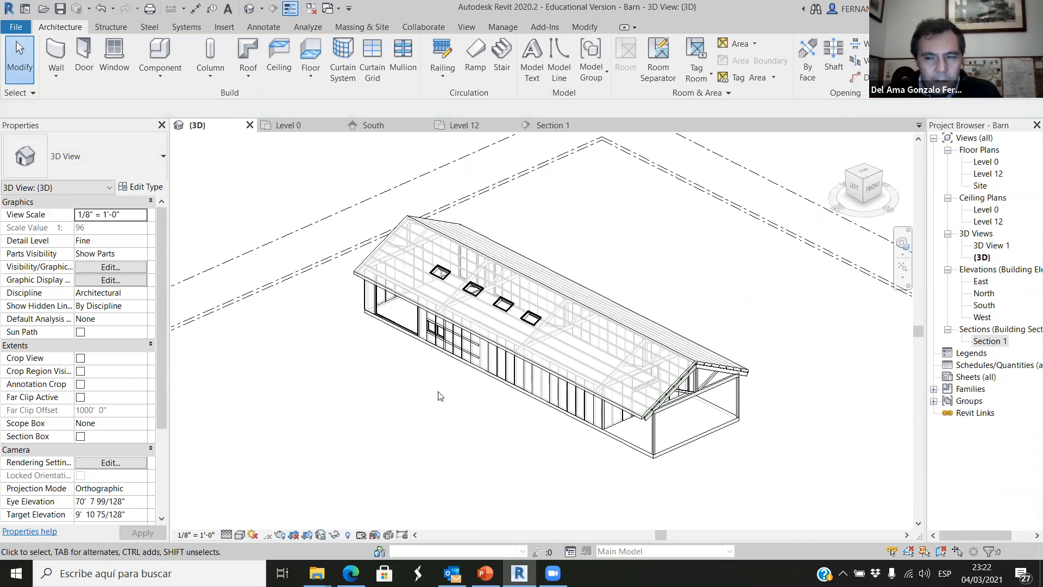
scroll(450, 394, "up", 4)
scroll(472, 405, "down", 2)
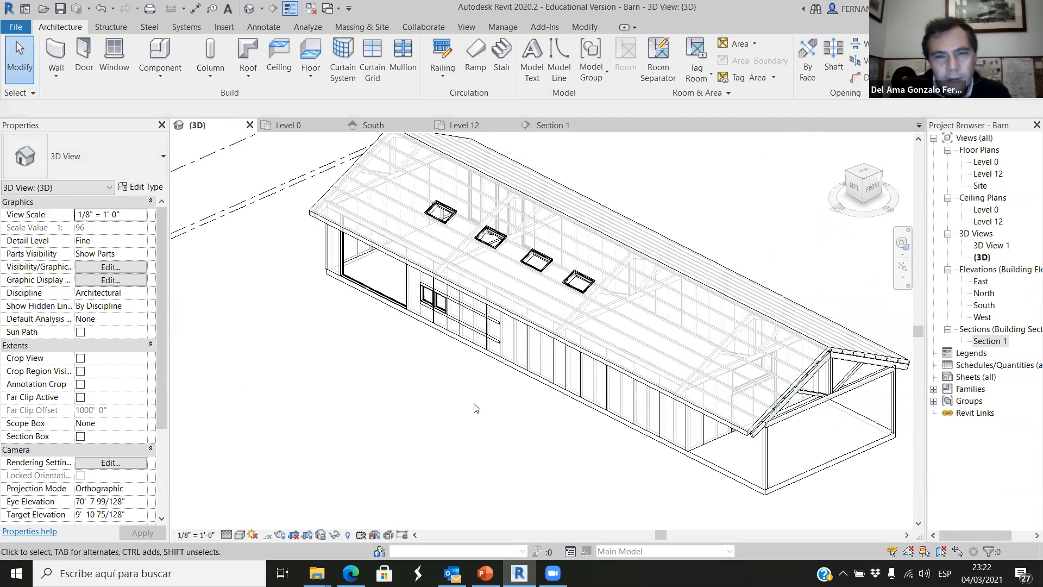
scroll(493, 452, "down", 2)
middle_click_drag(521, 457, 493, 439, "shift")
scroll(494, 443, "up", 3)
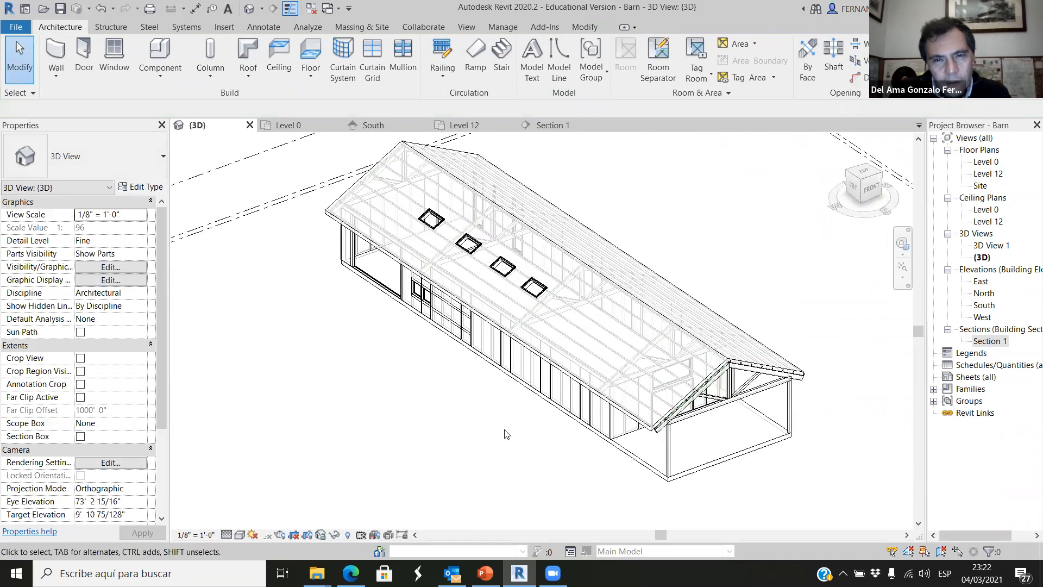
Create a perspective camera view from the Level 0 plan, with the eye inside the barn looking along its centreline past the far end wall.
left_click(321, 127)
scroll(429, 386, "down", 3)
scroll(435, 405, "up", 4)
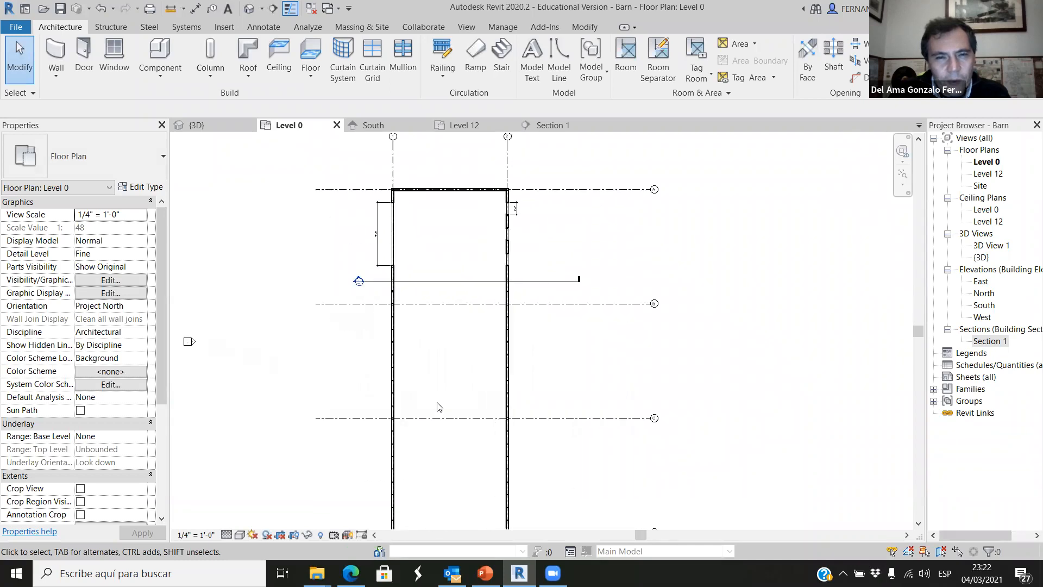
scroll(437, 404, "down", 1)
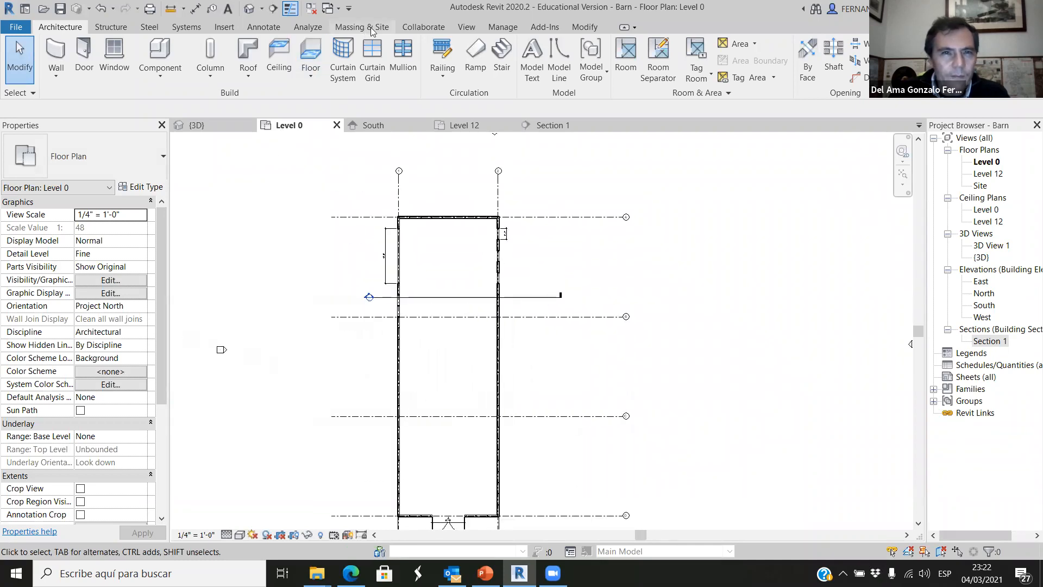
left_click(467, 29)
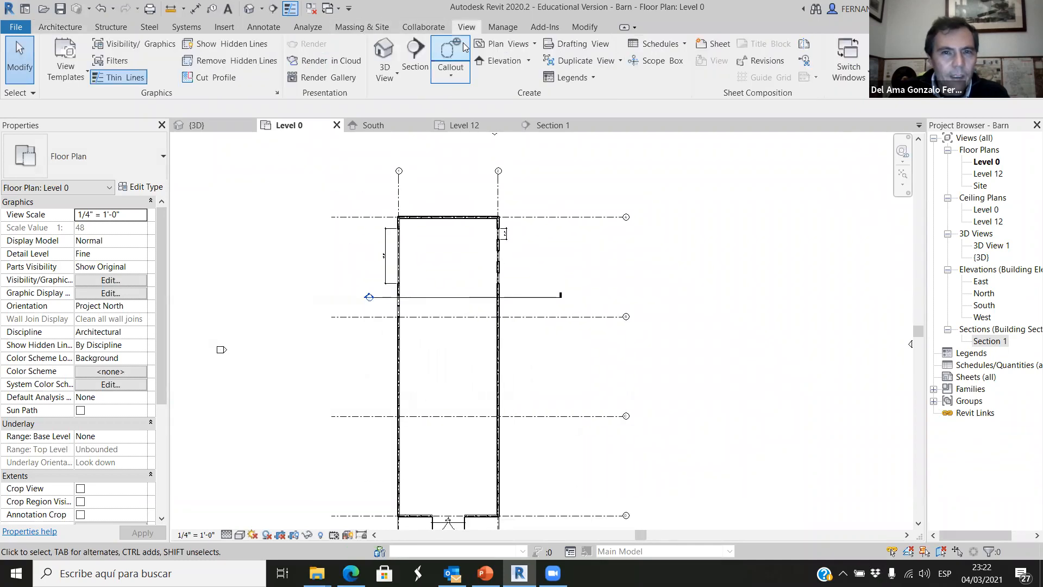
left_click(390, 81)
left_click(408, 126)
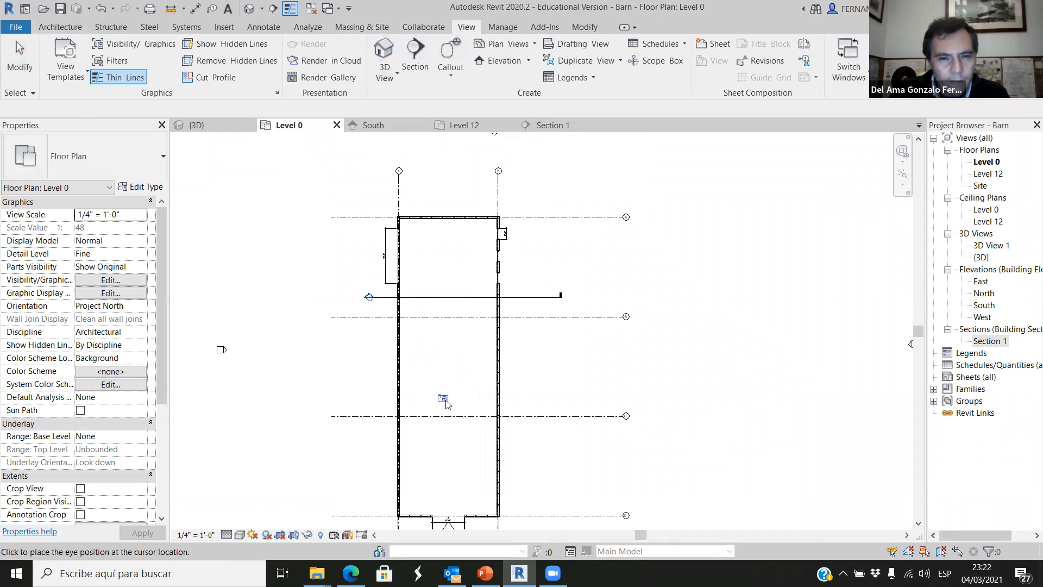
left_click(448, 403)
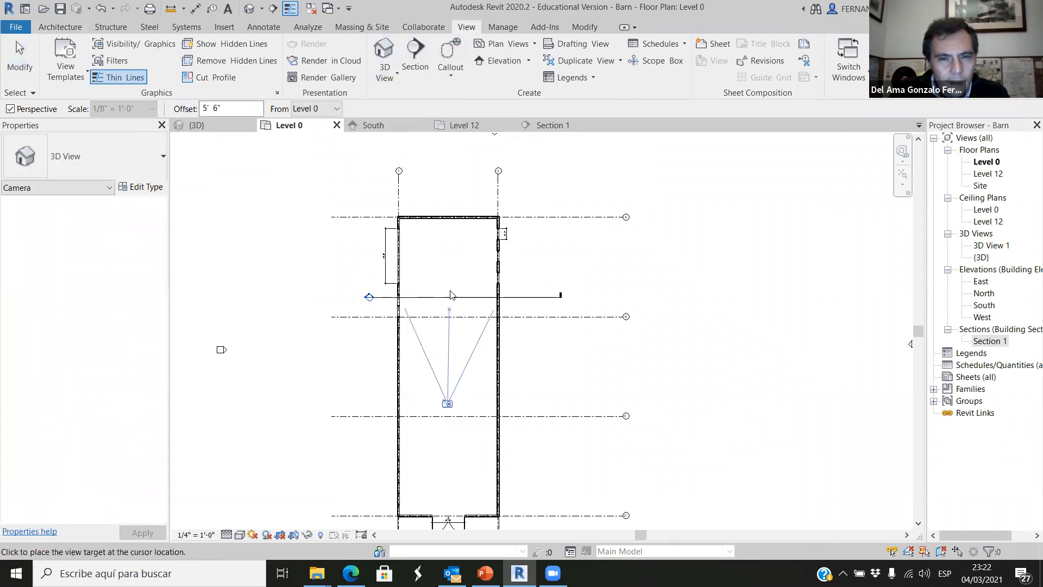
left_click(447, 161)
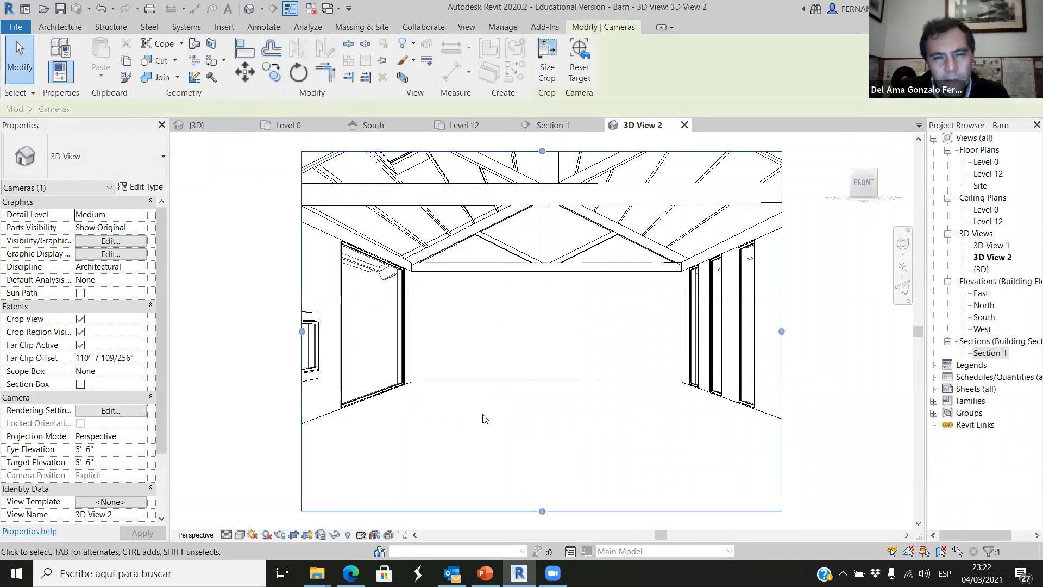
Adjust the camera view's crop region on its sides, top and bottom to frame the barn interior with trusses and skylights.
scroll(483, 418, "down", 5)
left_click_drag(580, 387, 643, 387)
left_click_drag(386, 384, 358, 387)
left_click_drag(500, 328, 504, 282)
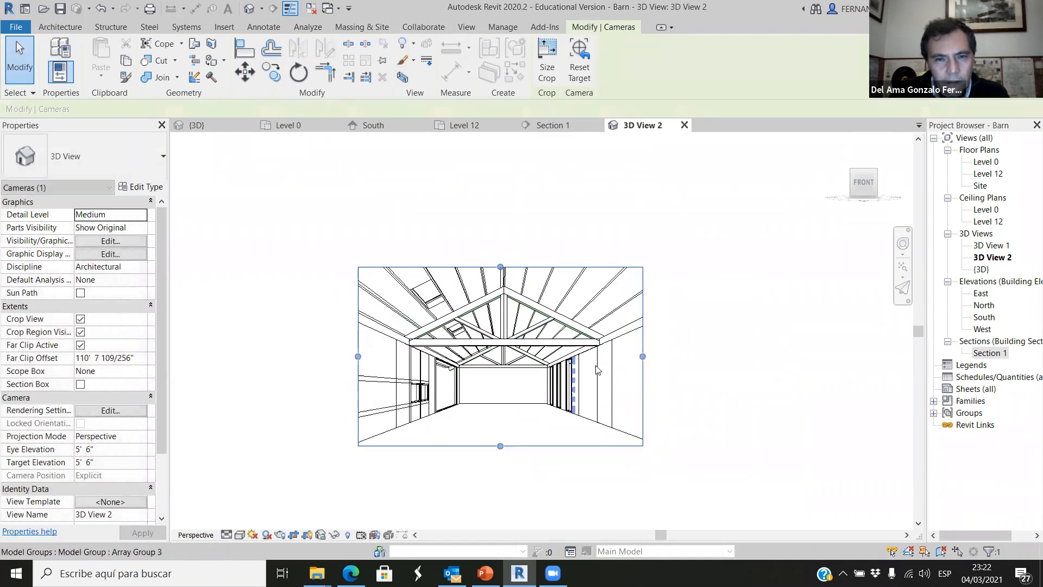
left_click_drag(644, 354, 653, 357)
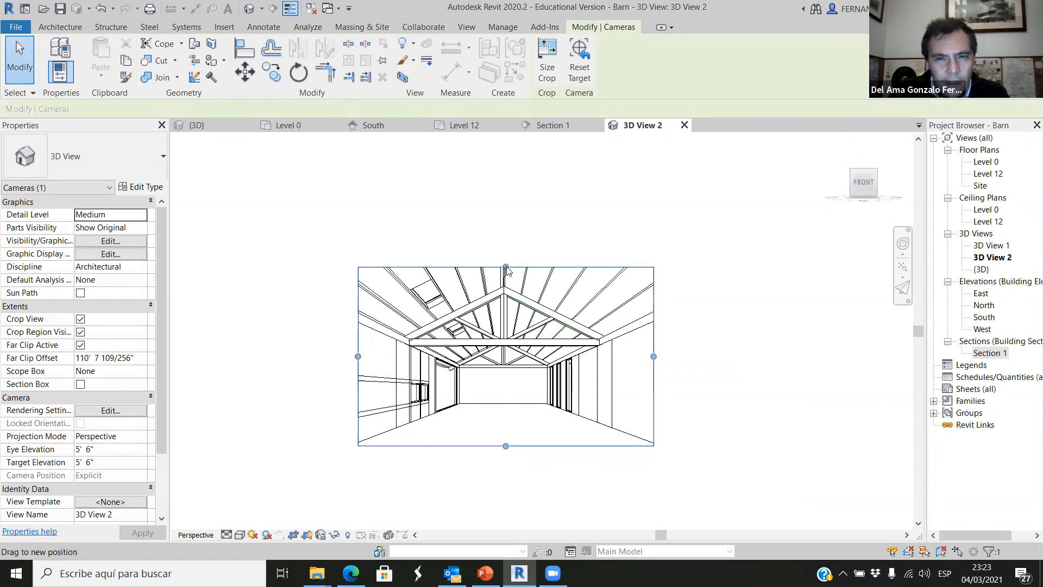
left_click_drag(506, 446, 506, 438)
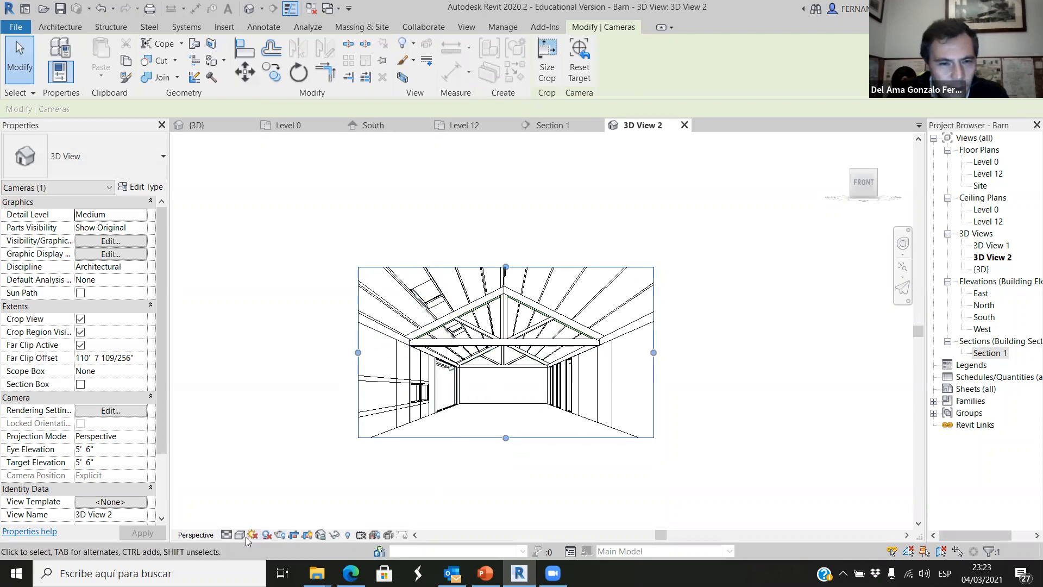
Turn on shadows in the interior camera view.
left_click(267, 534)
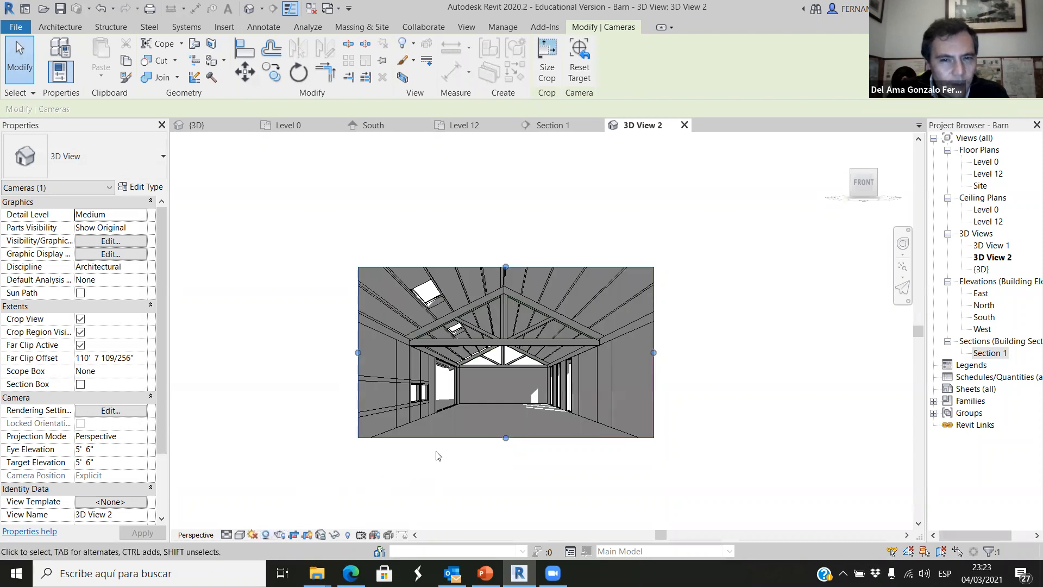
scroll(476, 483, "up", 1)
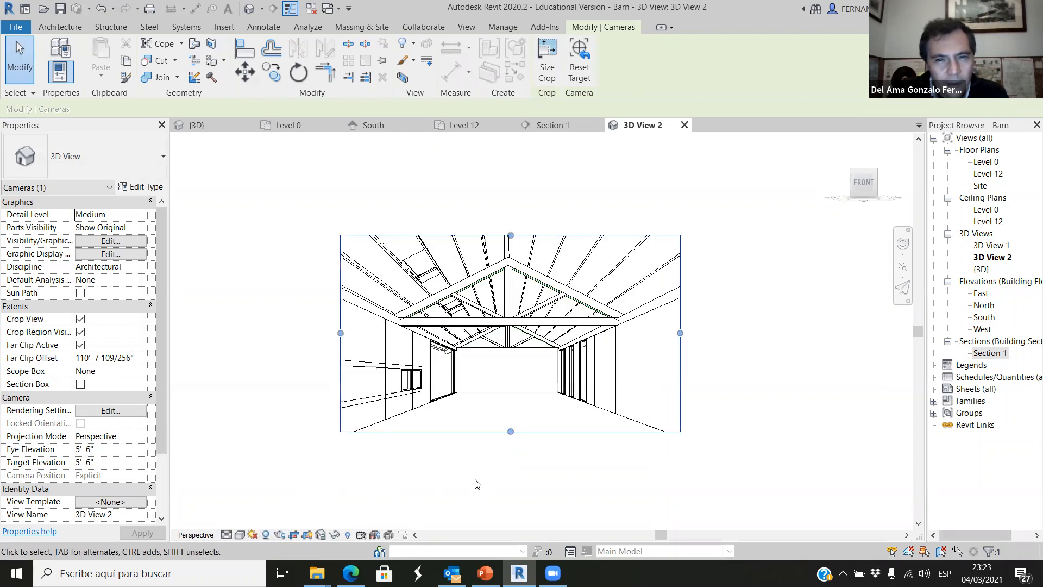
scroll(535, 339, "up", 2)
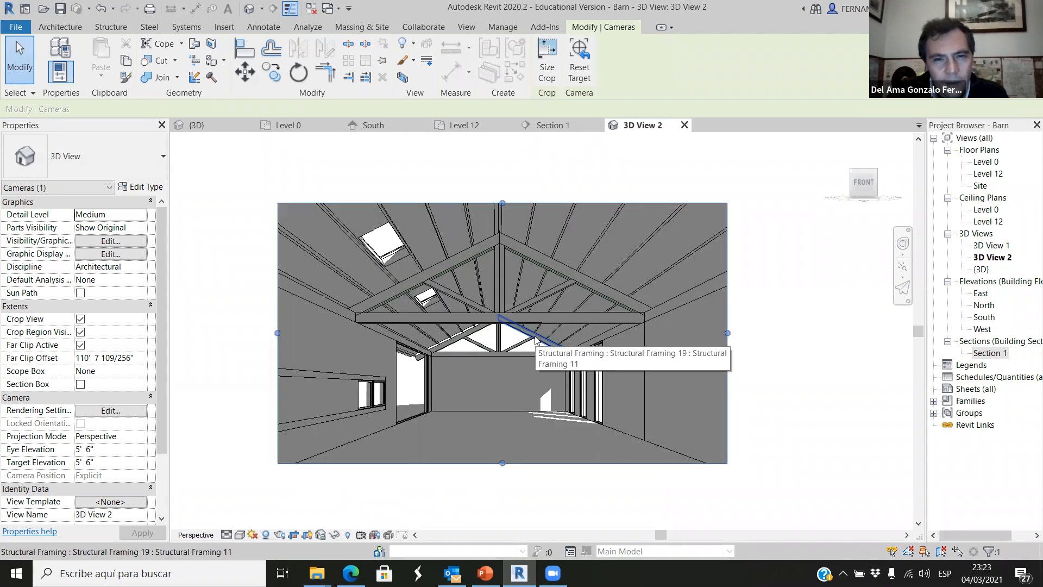
scroll(535, 338, "up", 1)
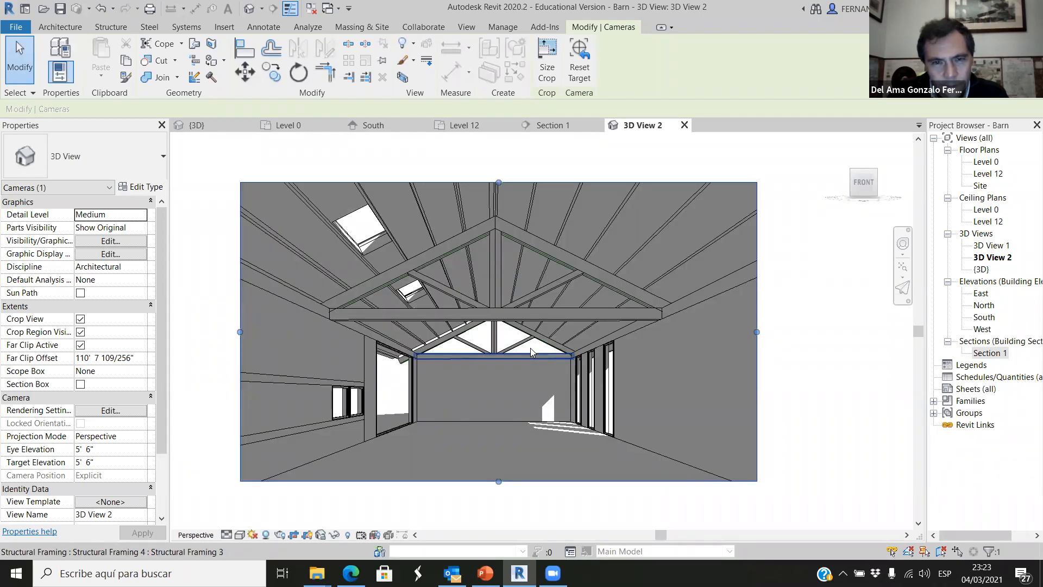
Try the Wireframe visual style on the camera view and switch it back to Hidden Line.
left_click(239, 535)
left_click(268, 452)
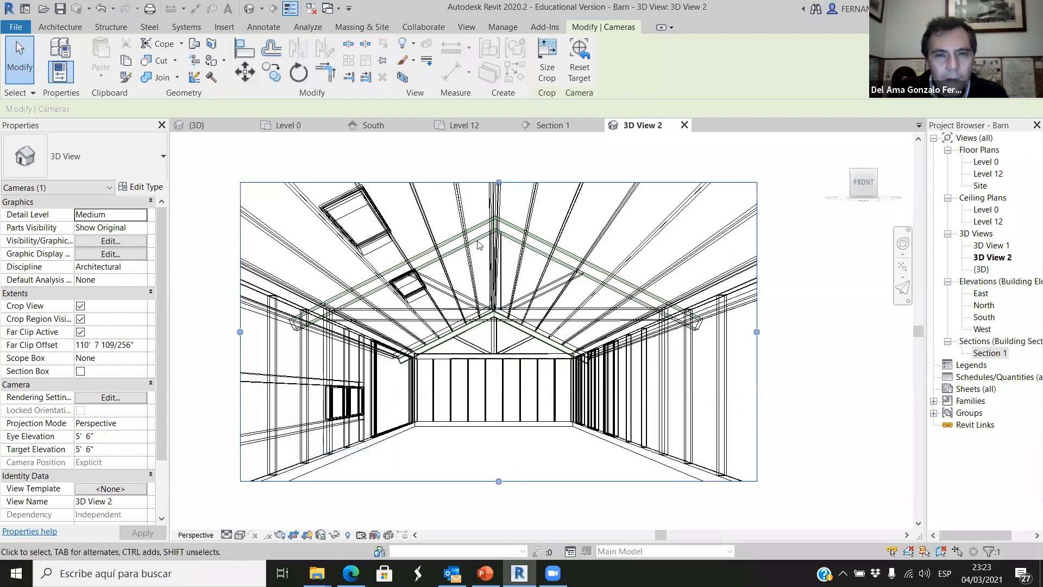
left_click(241, 535)
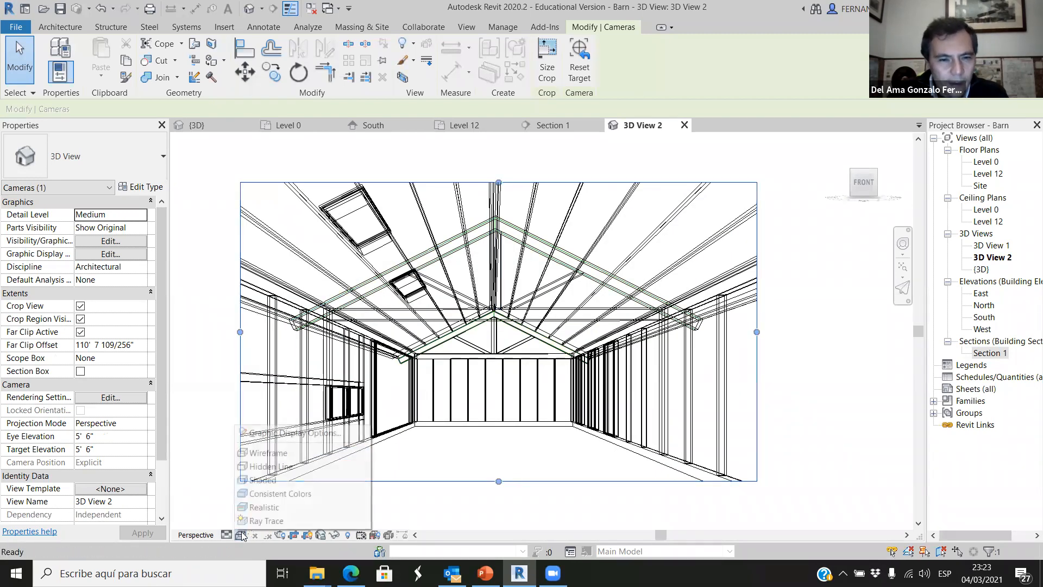
left_click(259, 466)
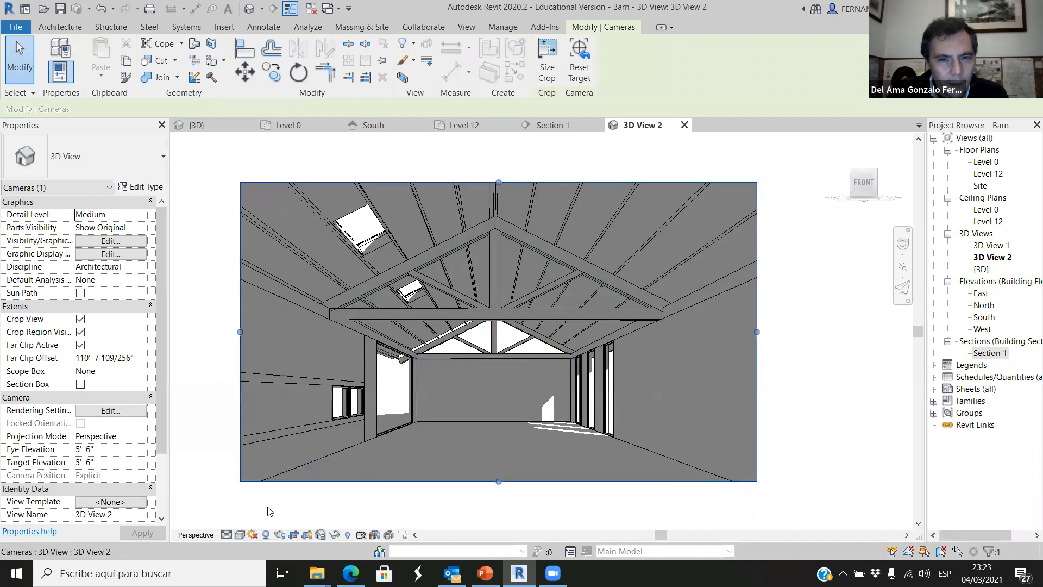
Enable ambient shadows for the camera view and set the shadow intensity to 30 in Graphic Display Options.
left_click(239, 535)
left_click(263, 431)
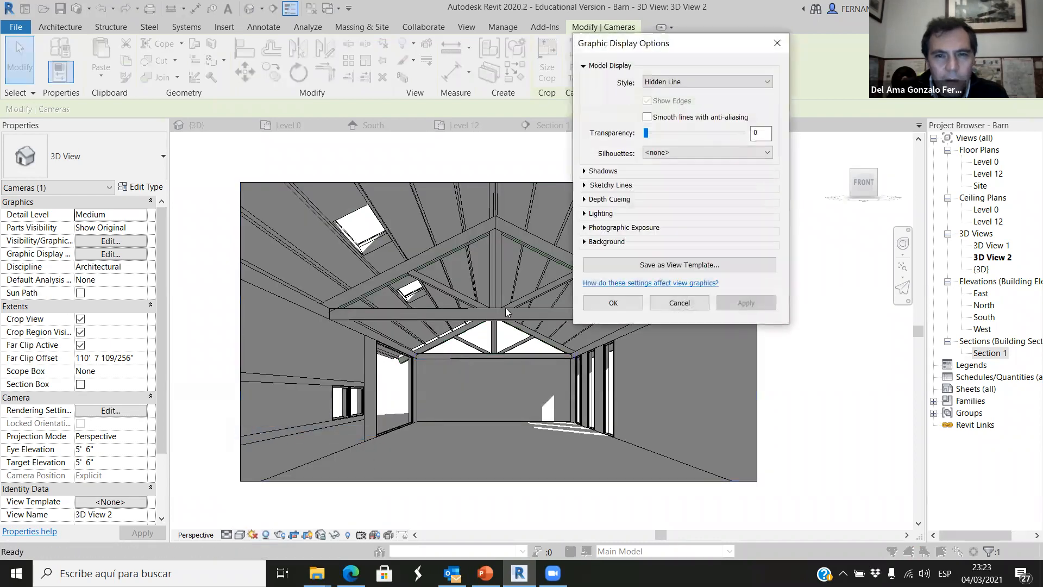
left_click(590, 172)
left_click(647, 181)
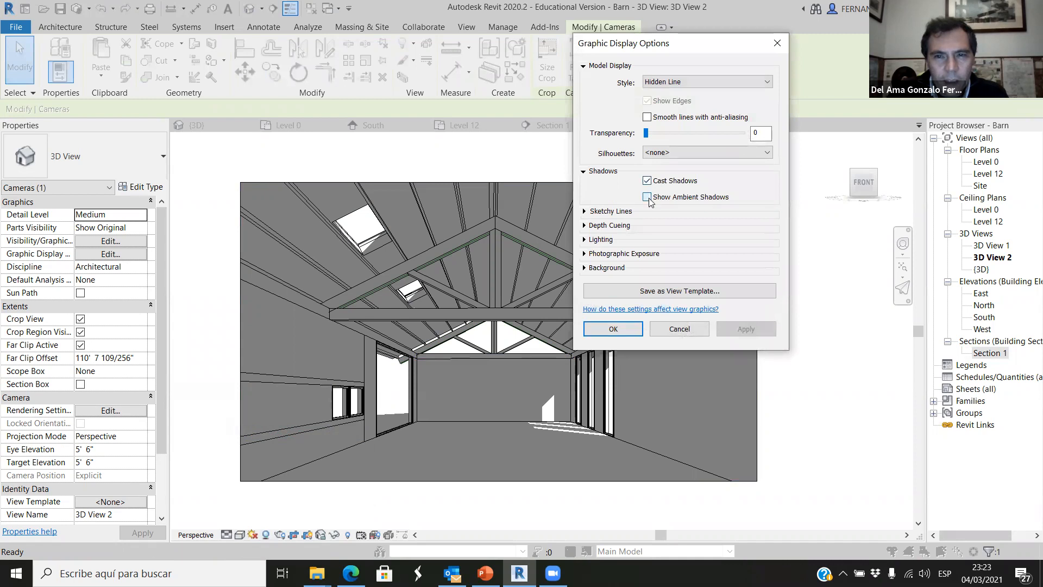
left_click(646, 197)
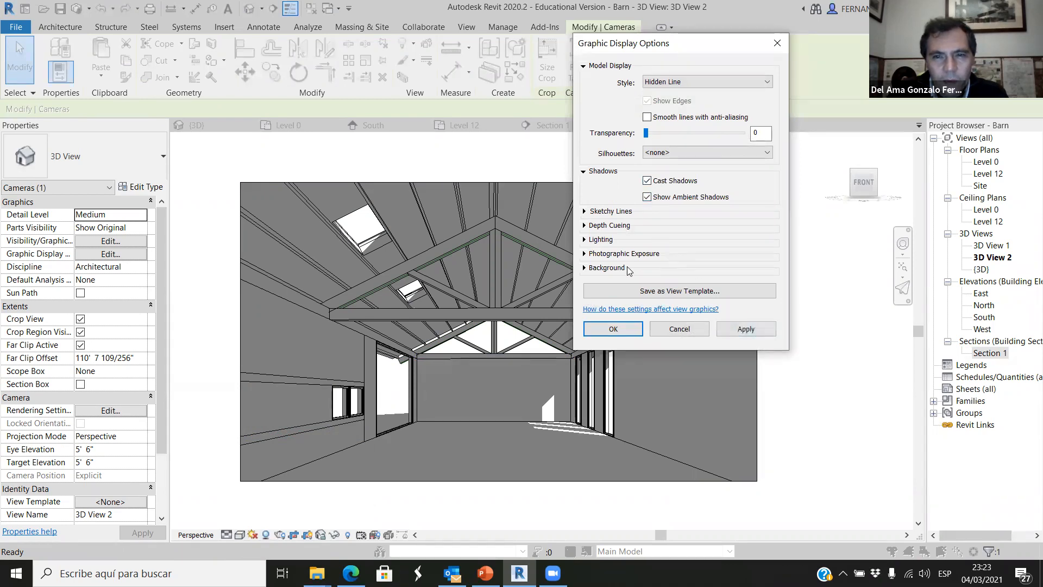
left_click(585, 240)
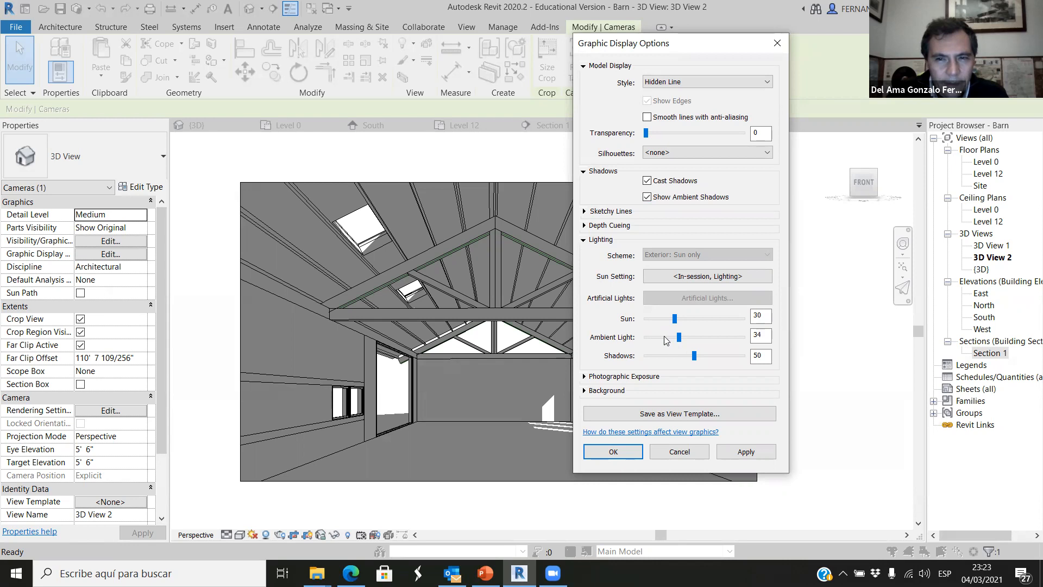
left_click_drag(678, 355, 674, 355)
left_click(760, 455)
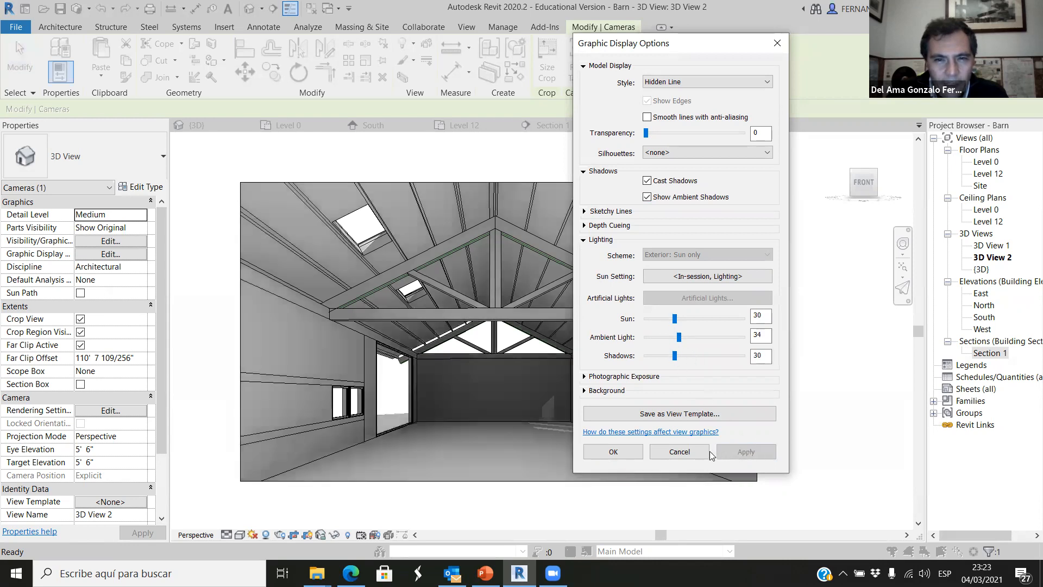
left_click(613, 452)
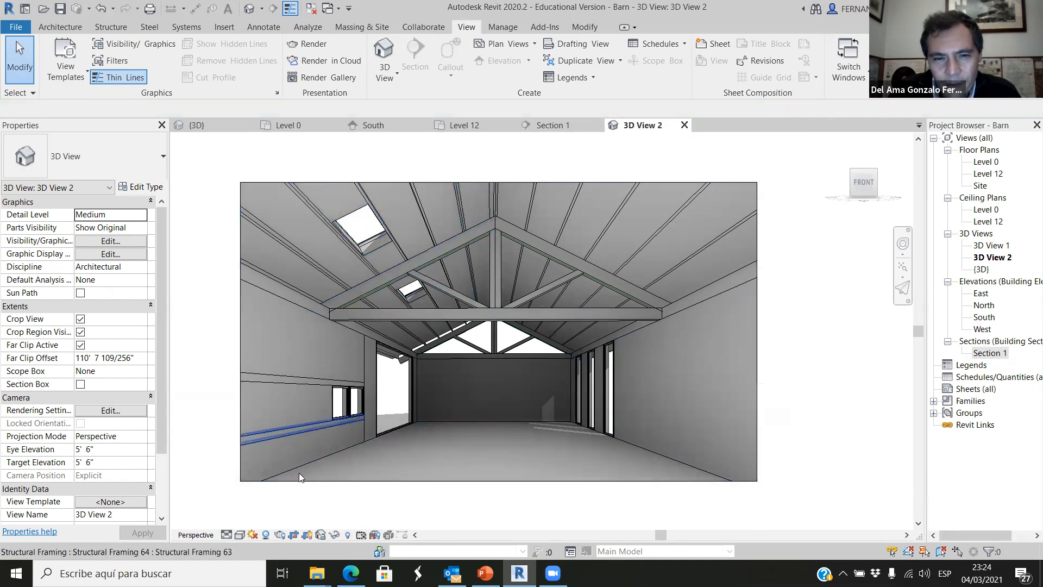
Change the camera view's sun settings from Lighting to a Still solar study with a daytime hour on 04/03/2021.
left_click(253, 534)
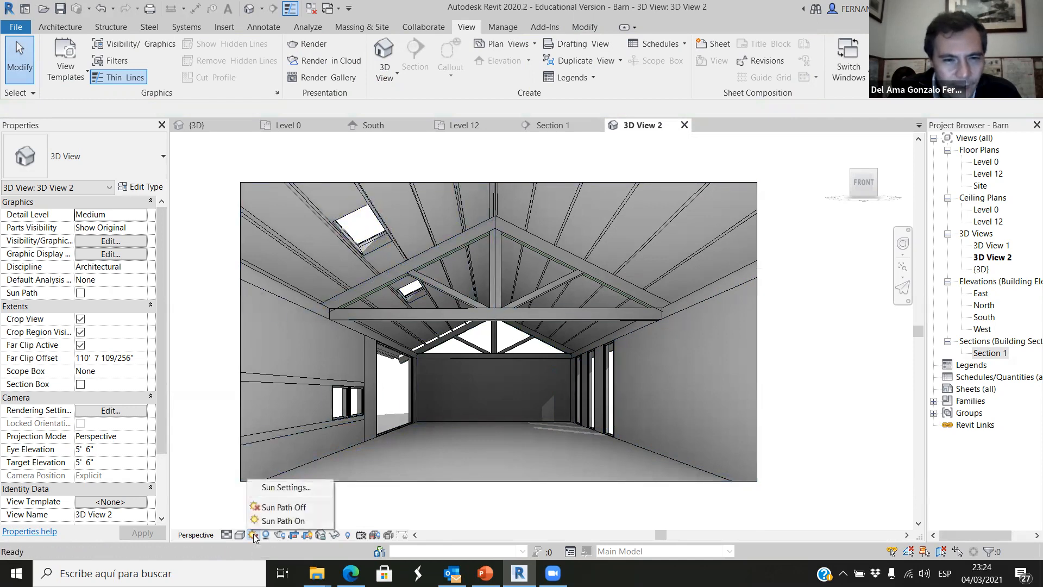
left_click(286, 487)
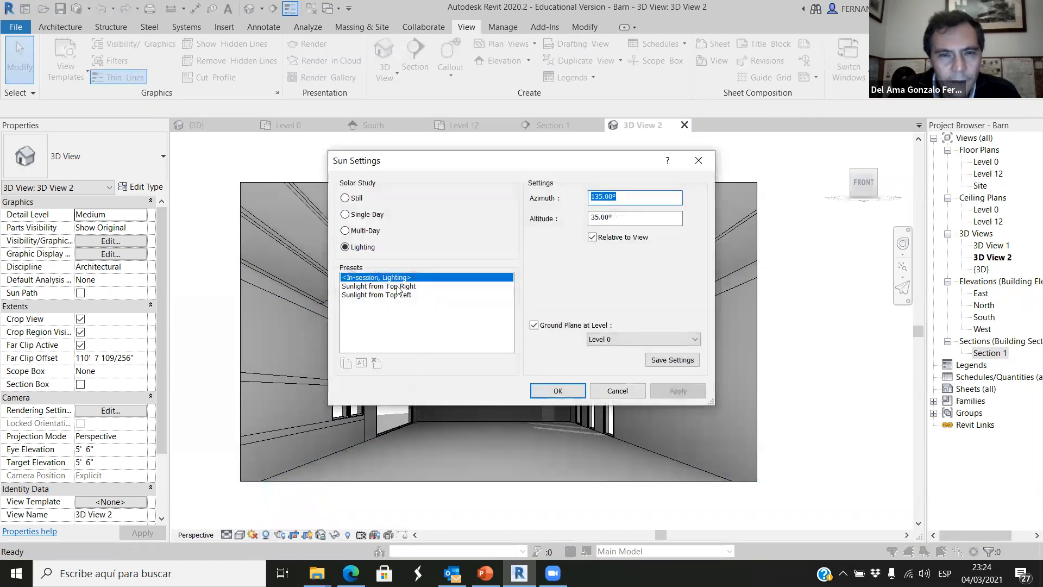
left_click_drag(492, 159, 577, 122)
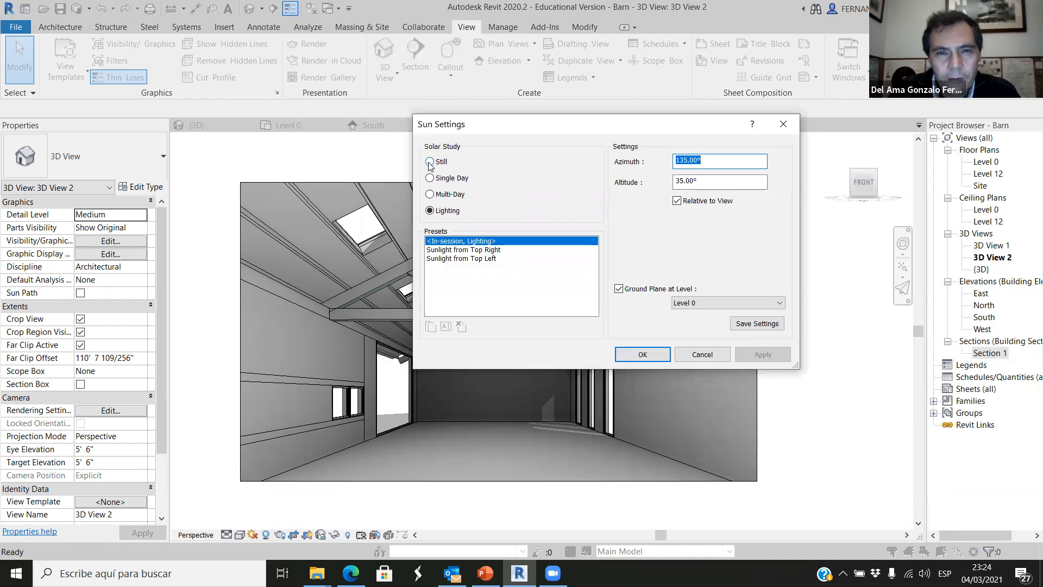
left_click(429, 162)
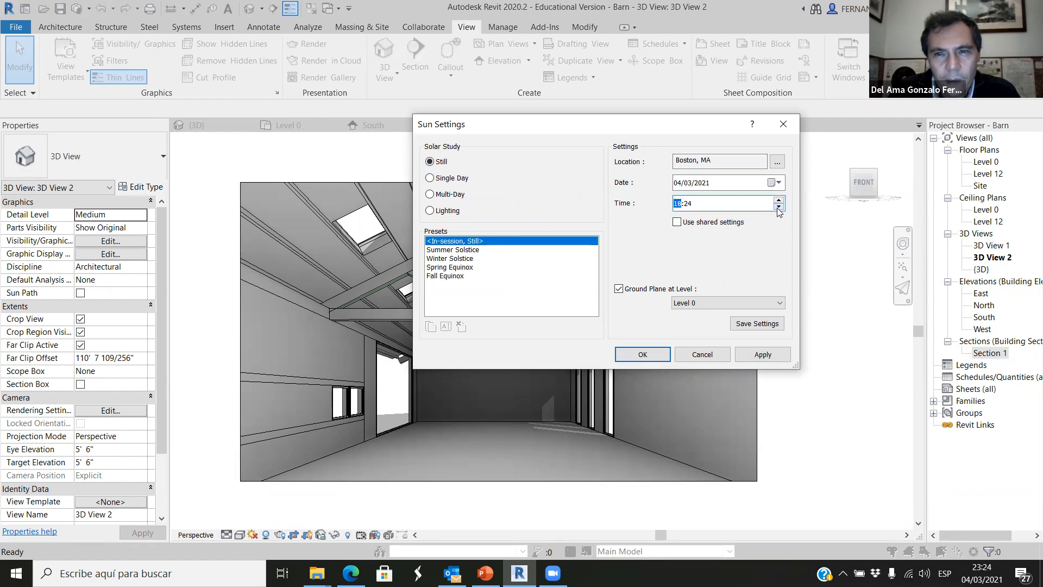
left_click(763, 354)
left_click(642, 354)
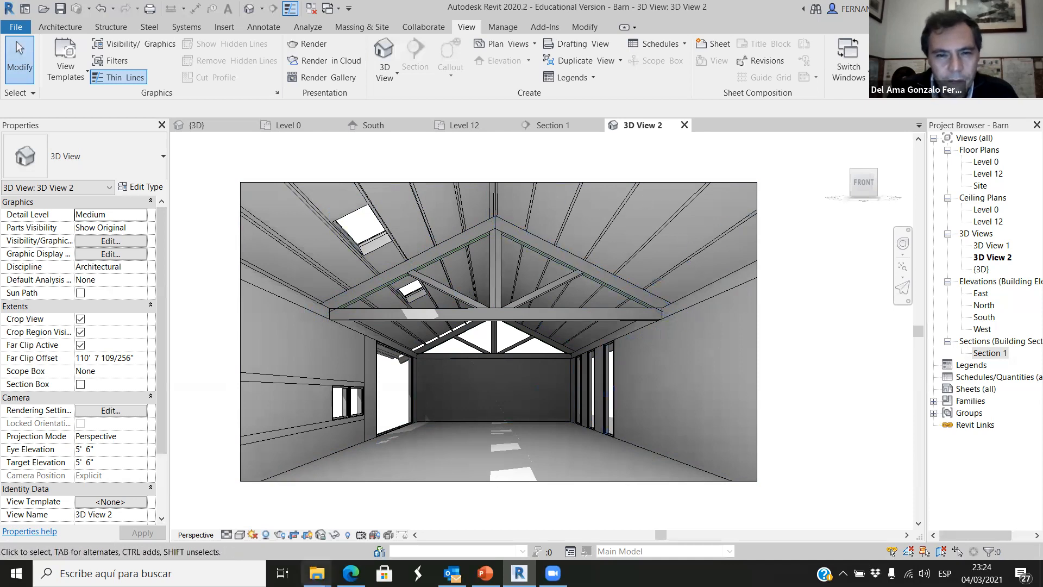
Switch the camera view to the Shaded visual style and compare the interior with shadows off and on.
left_click(240, 535)
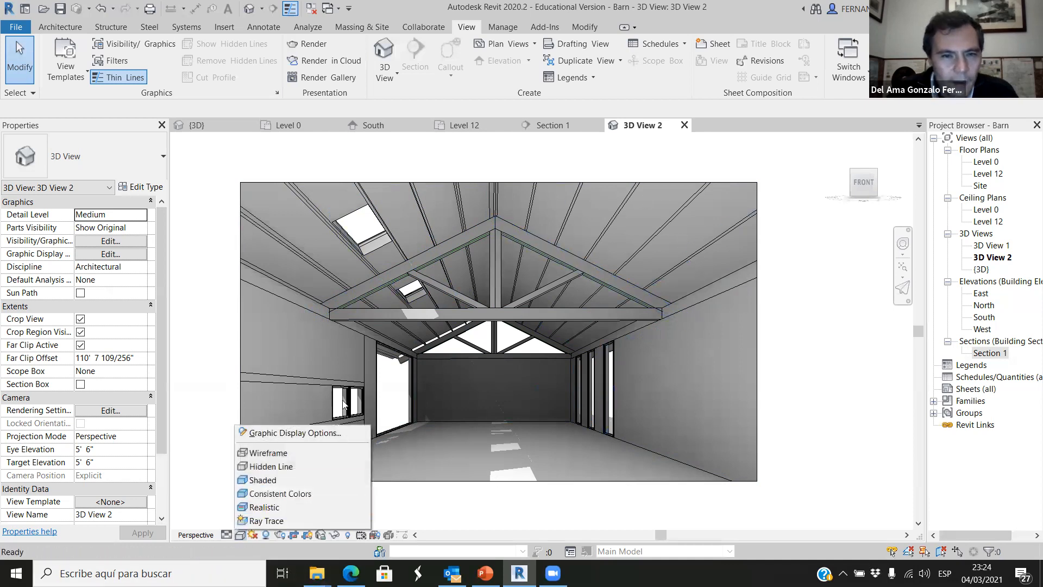
left_click(282, 481)
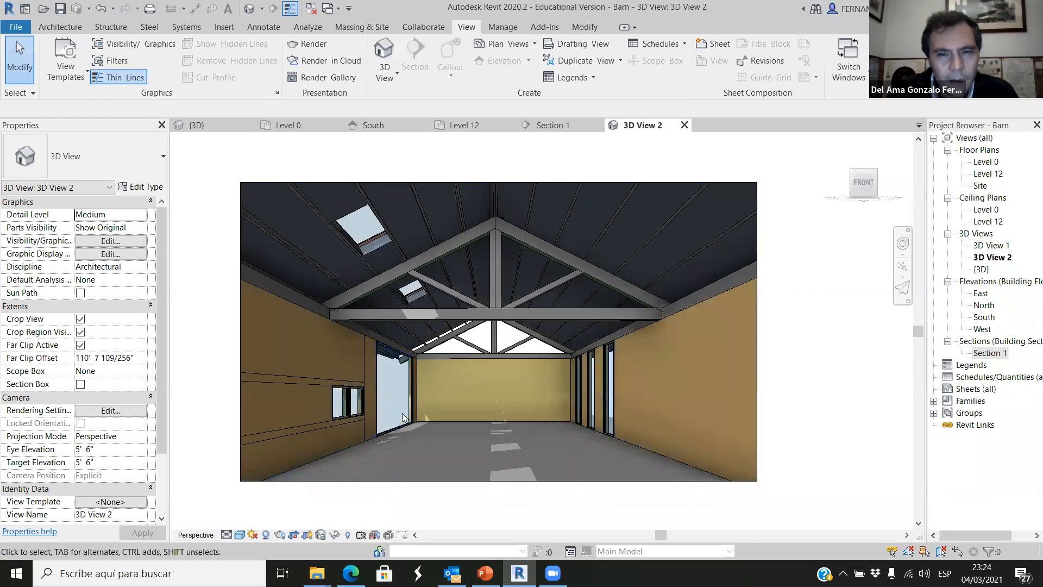
left_click(265, 535)
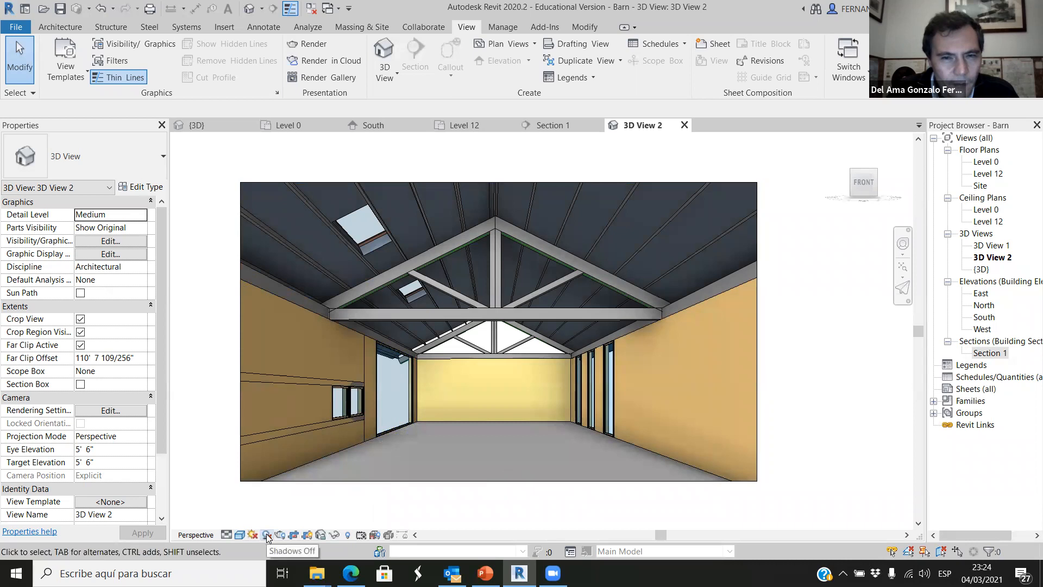
left_click(266, 534)
left_click(266, 534)
left_click(267, 535)
Set the camera view's lighting to sun 60, ambient light 55 and shadows 25 in Graphic Display Options.
left_click(240, 535)
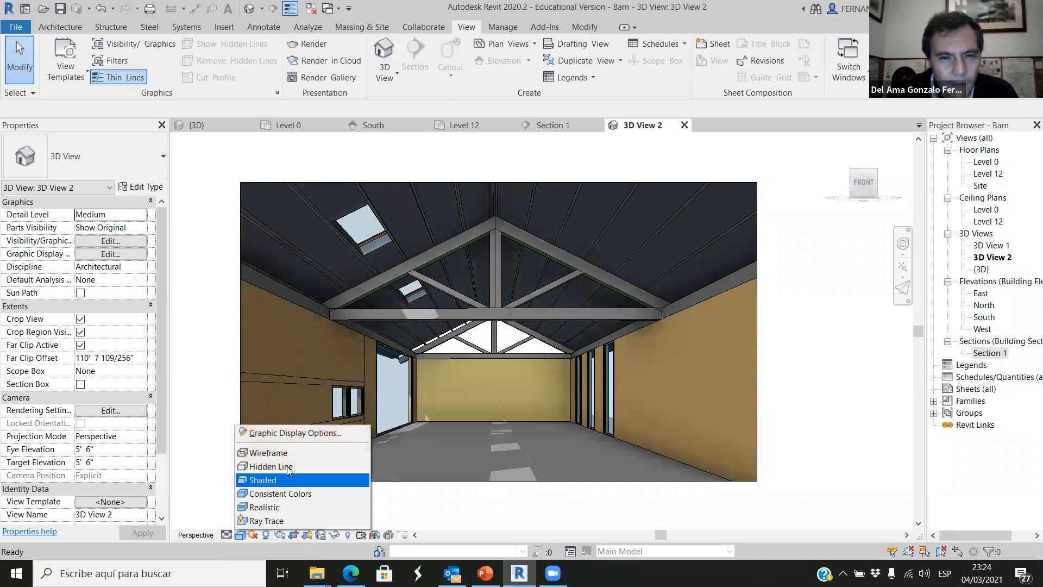
left_click(293, 433)
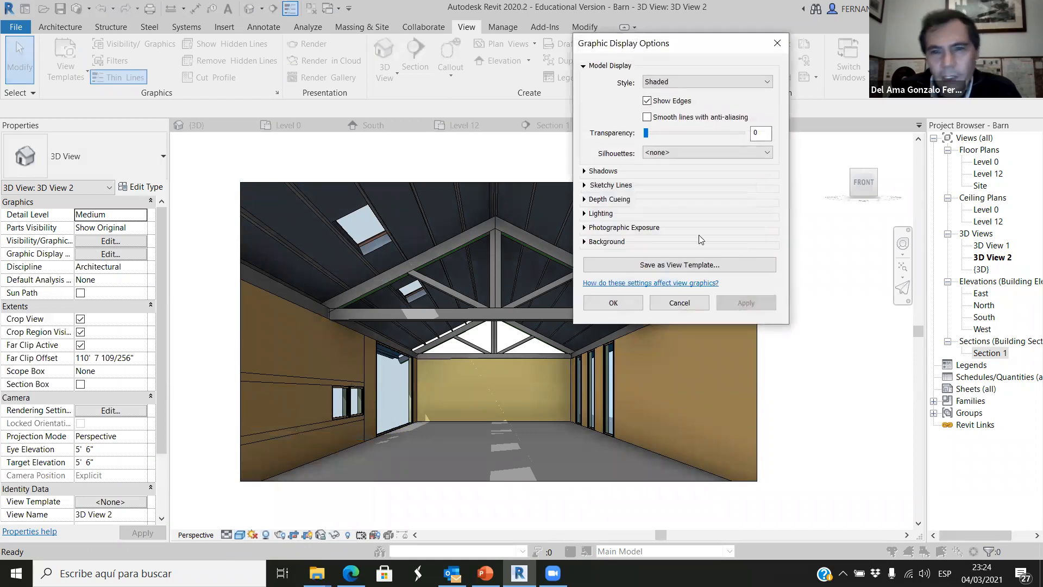
left_click(585, 213)
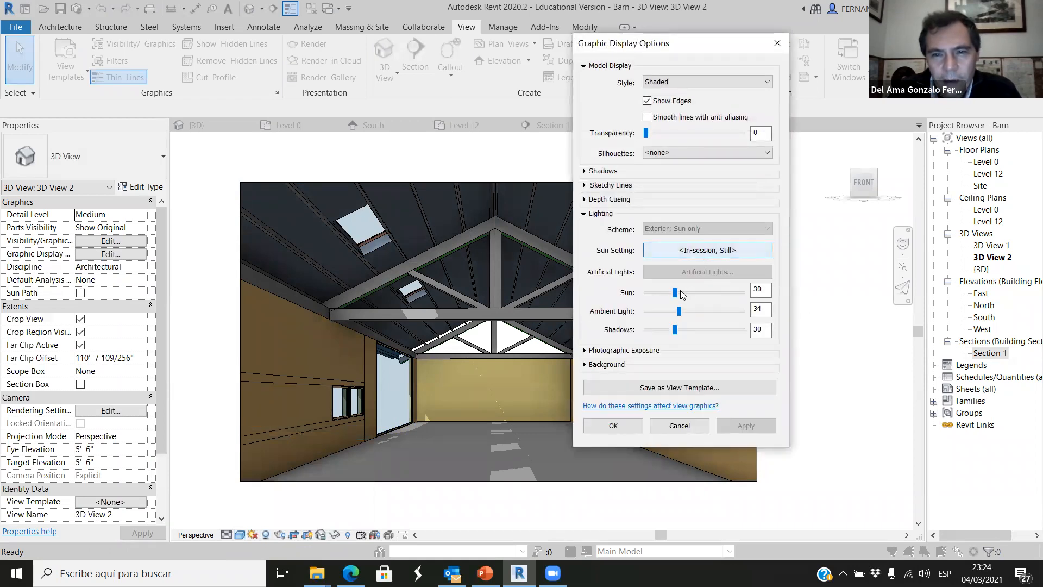
left_click_drag(679, 292, 701, 297)
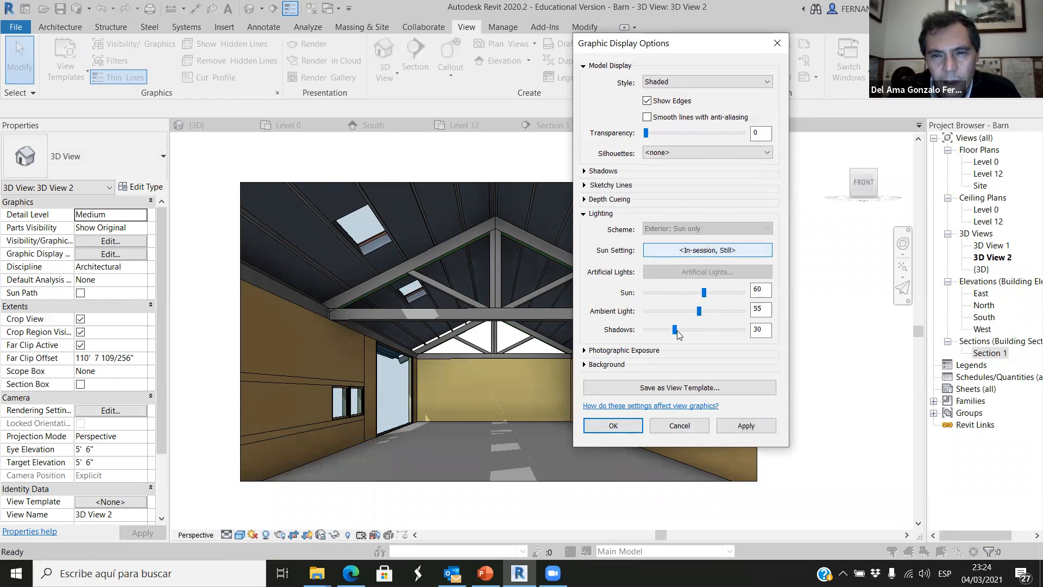
left_click_drag(691, 329, 668, 329)
left_click(753, 426)
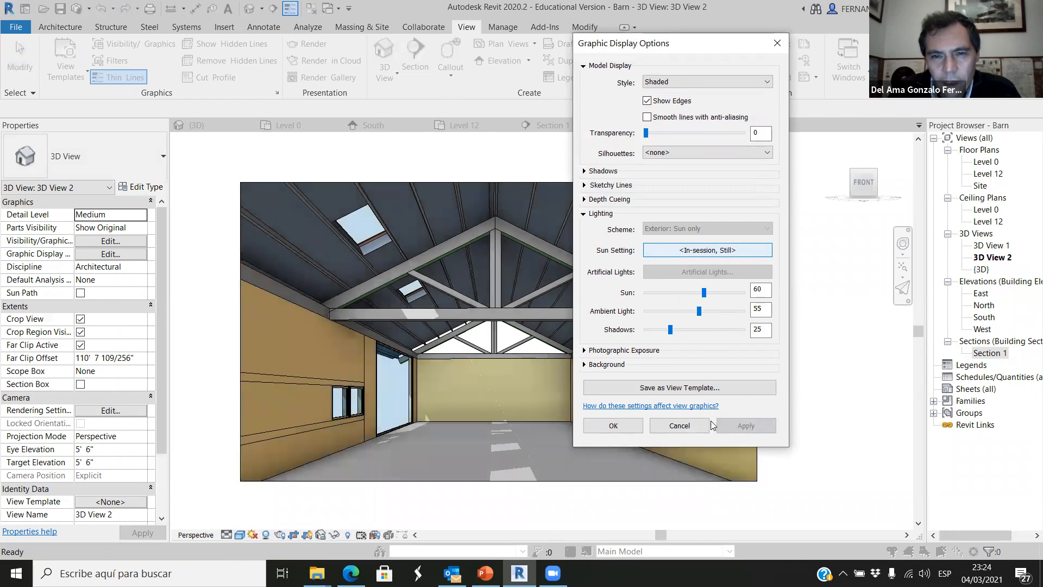
left_click(613, 425)
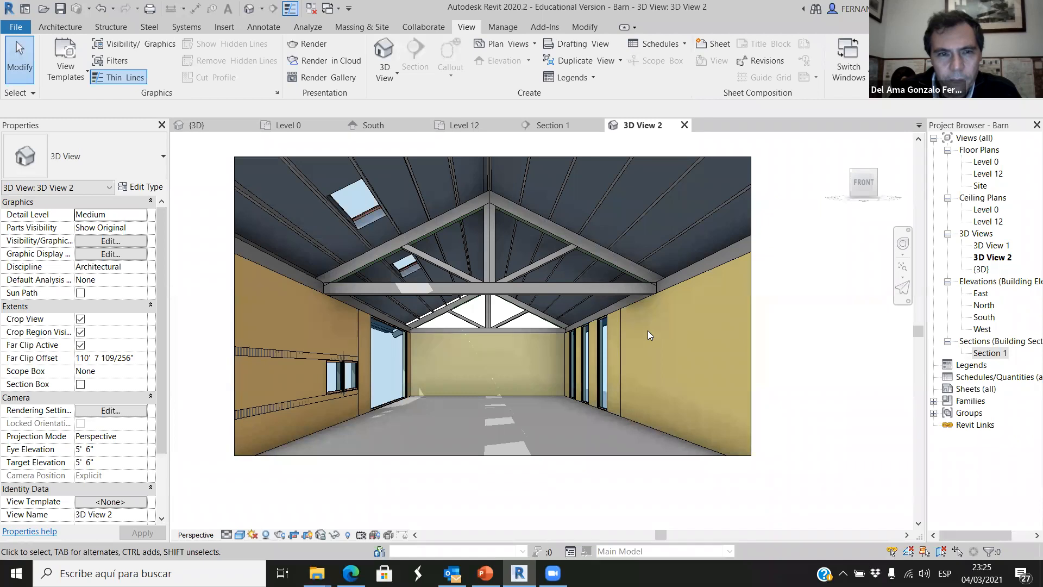
Render the camera view at Draft quality and screen resolution with the Exterior: Sun only lighting scheme.
scroll(569, 374, "down", 1)
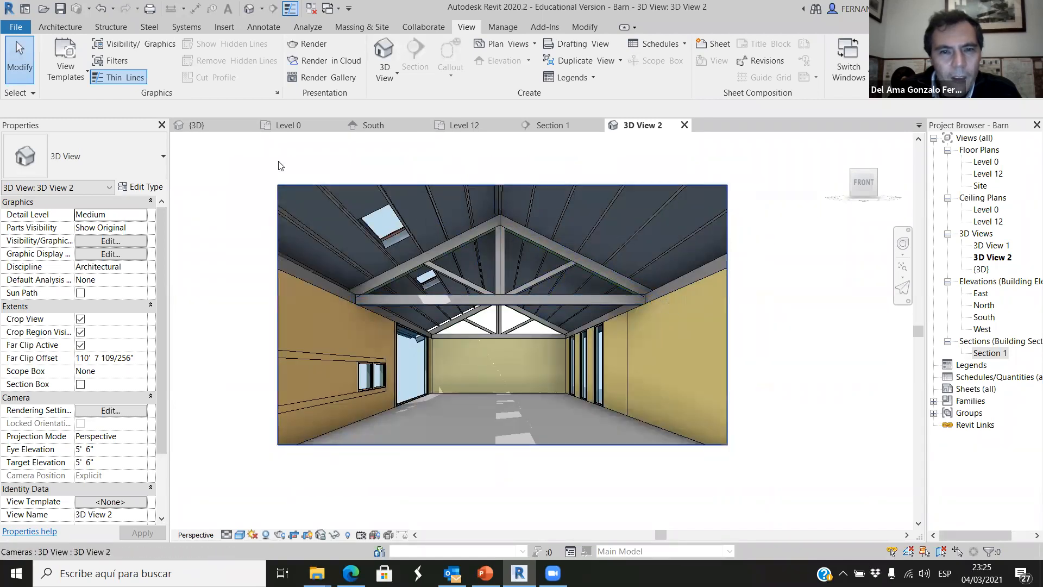
left_click(397, 73)
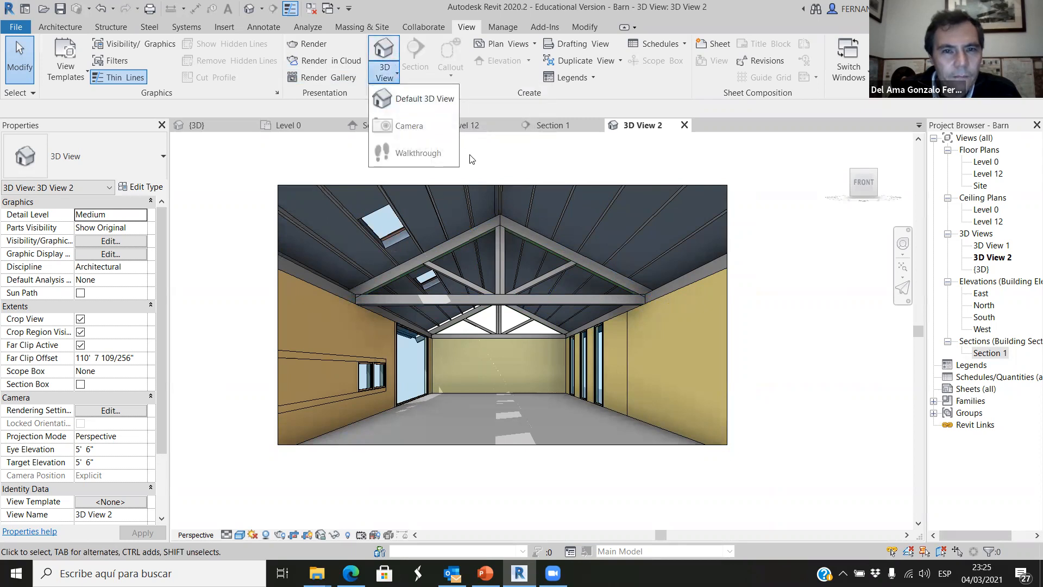
left_click(494, 144)
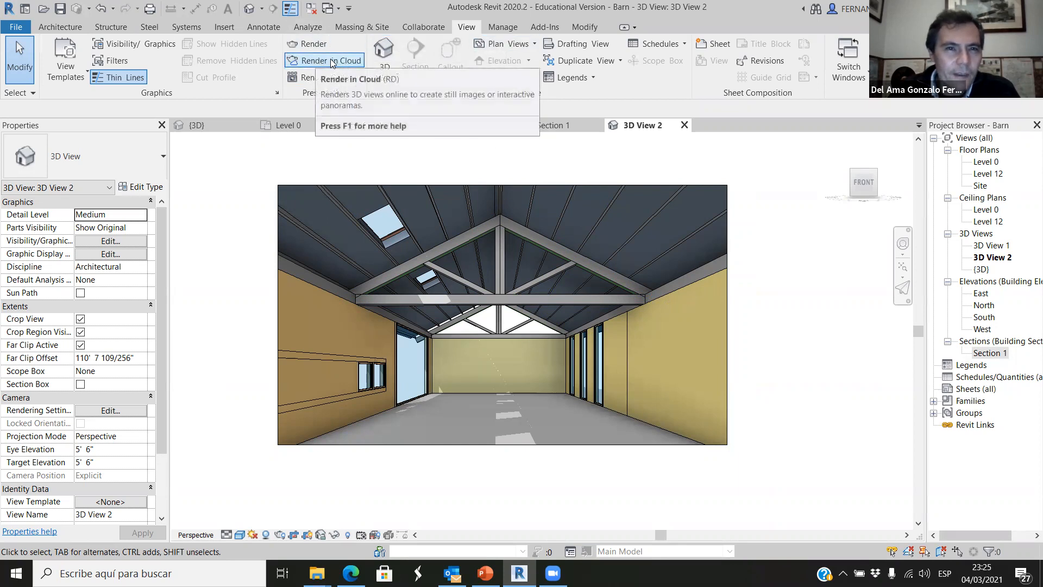
left_click(307, 43)
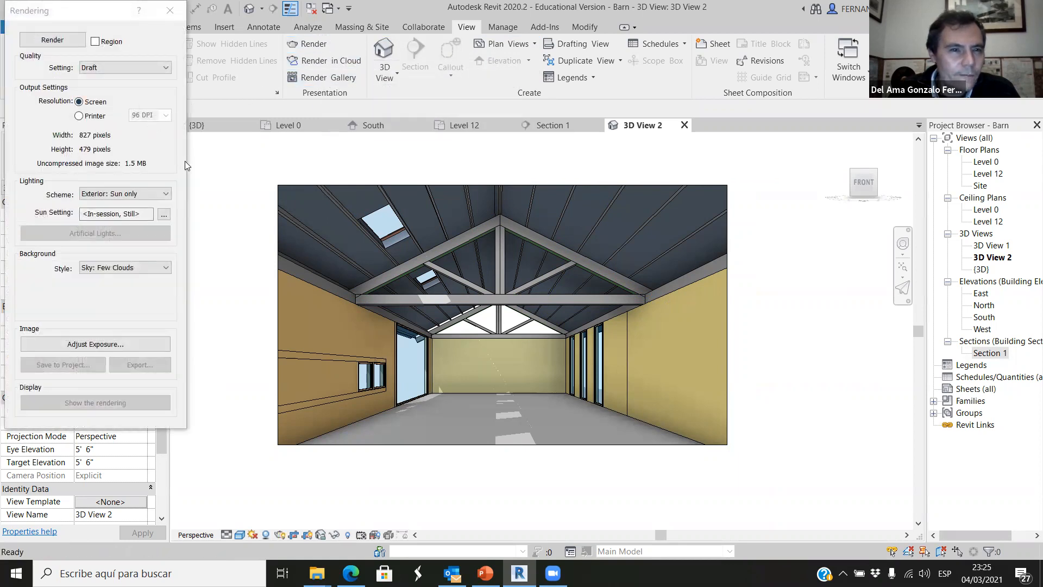
left_click(65, 44)
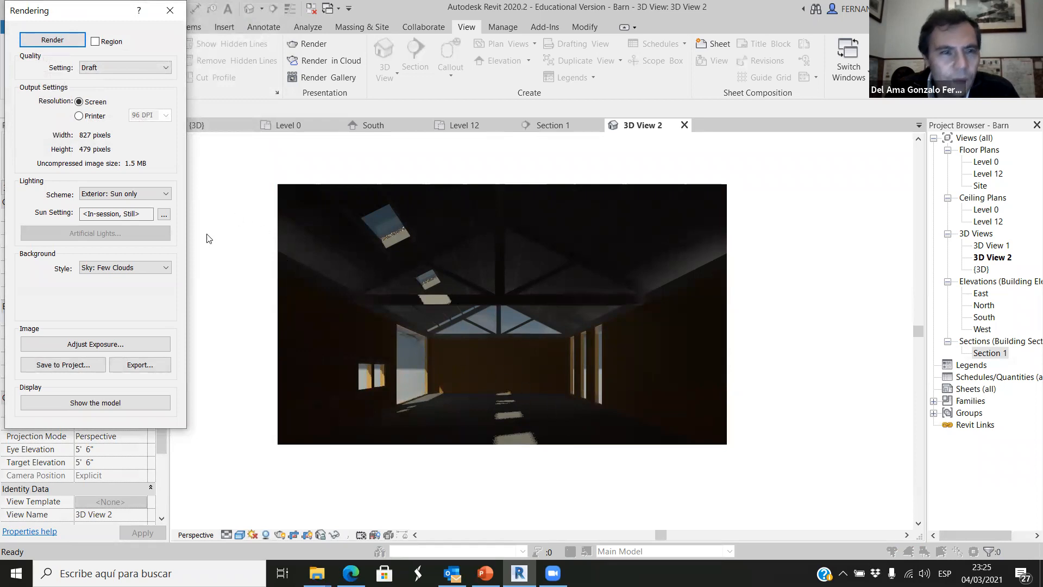
Render the camera view again with the Interior: Artificial only lighting scheme.
left_click(116, 196)
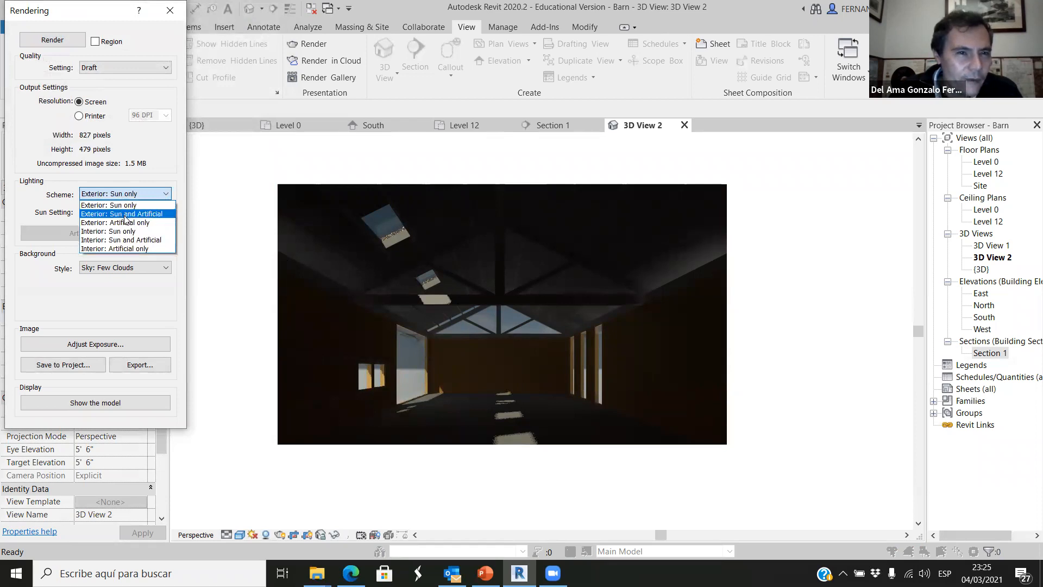
left_click(130, 247)
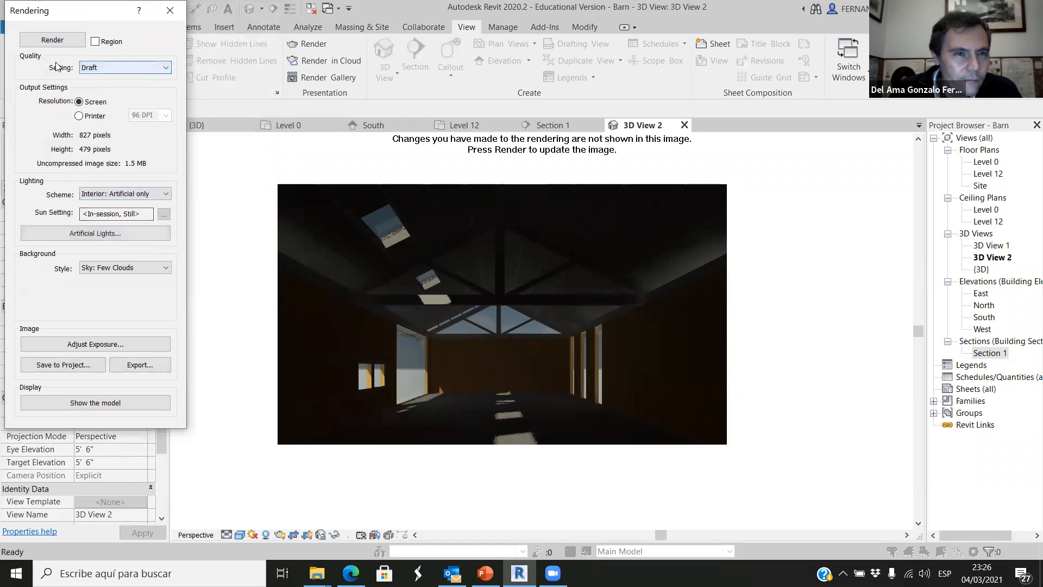
key("Return")
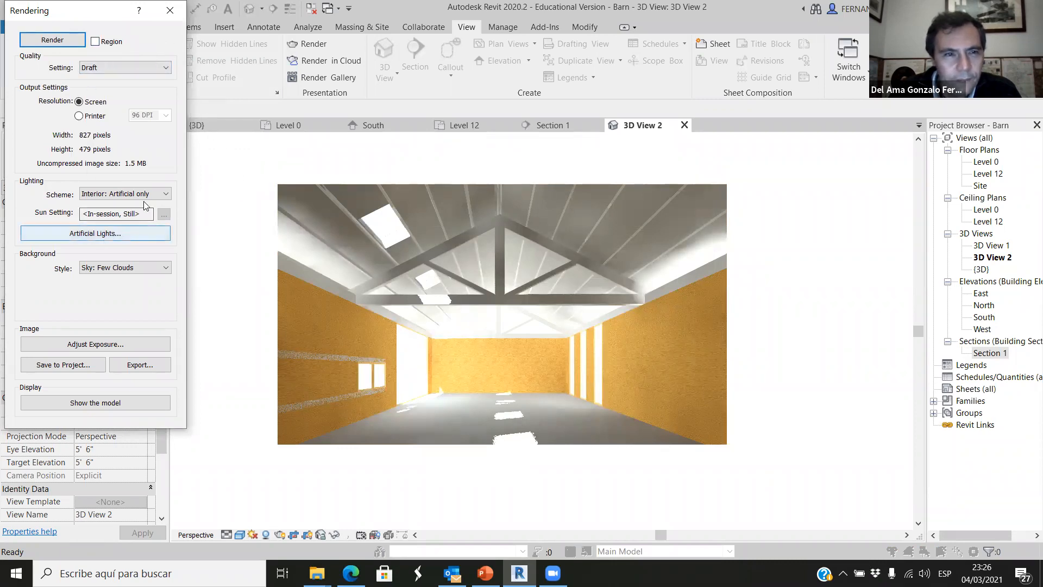
Render the camera view at Draft quality with the Interior: Sun and Artificial lighting scheme and close the rendering settings.
left_click(120, 194)
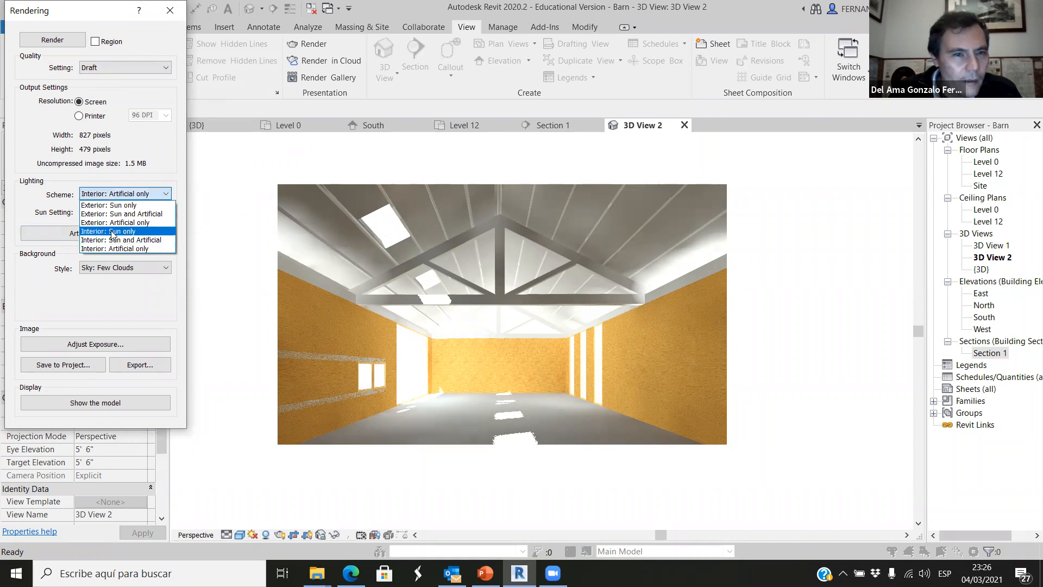
left_click(116, 240)
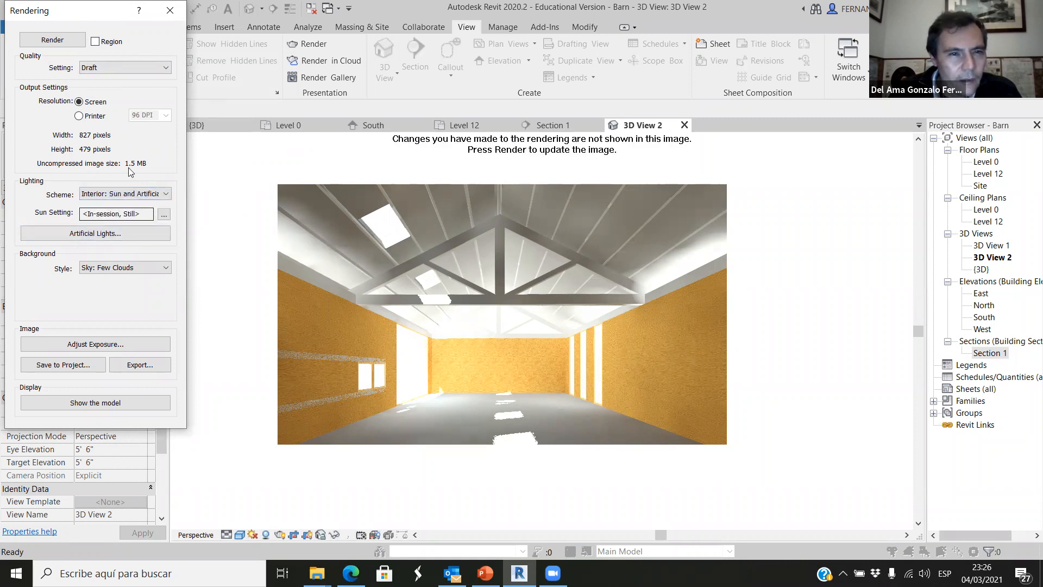
left_click(52, 40)
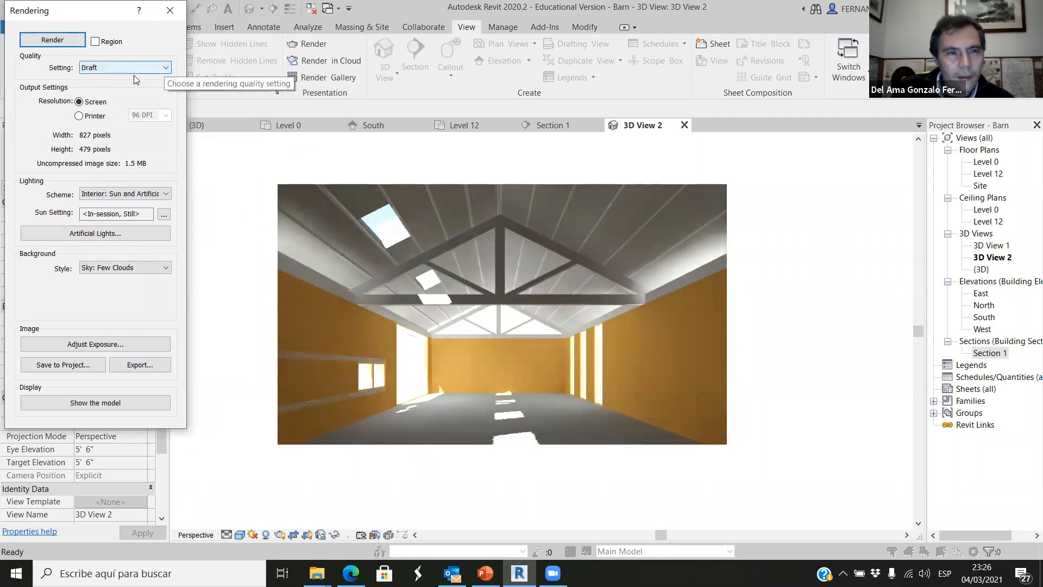
left_click(166, 67)
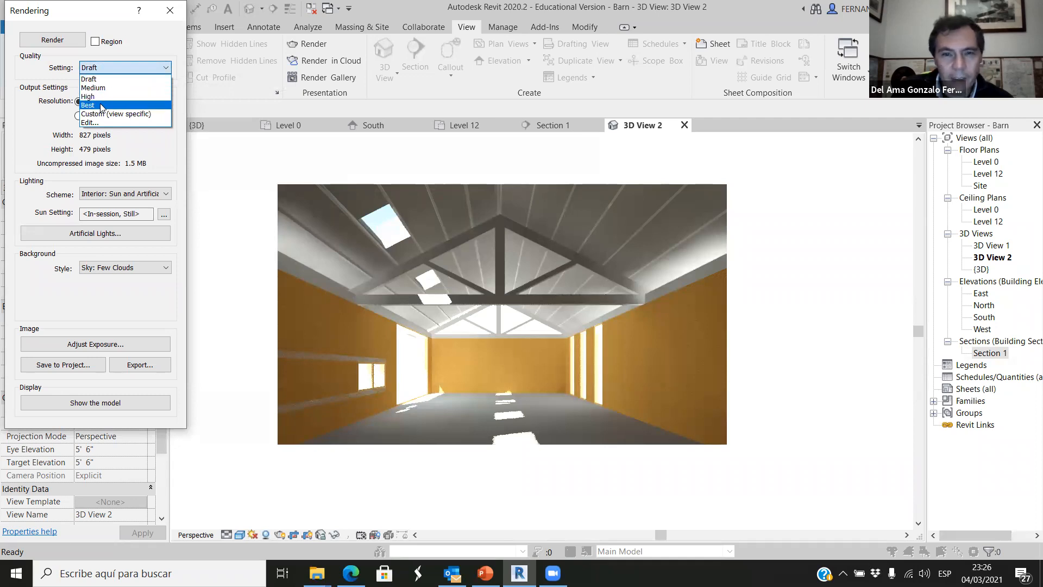
left_click(172, 8)
left_click(170, 10)
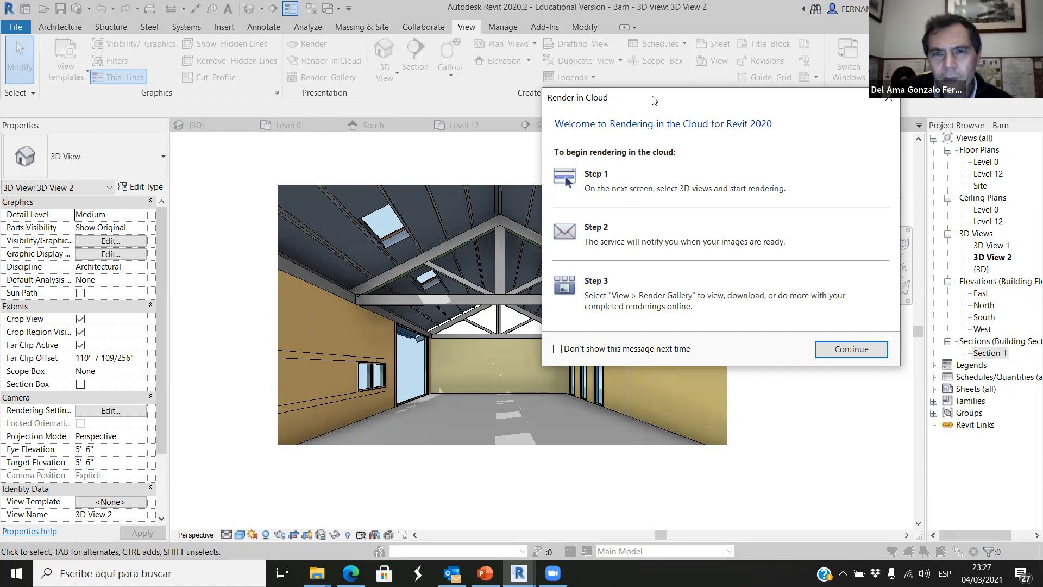
Configure a cloud rendering of 3D View 2 as a Still Image with Final quality and Medium (1 Mega Pixel) size.
left_click_drag(653, 100, 533, 102)
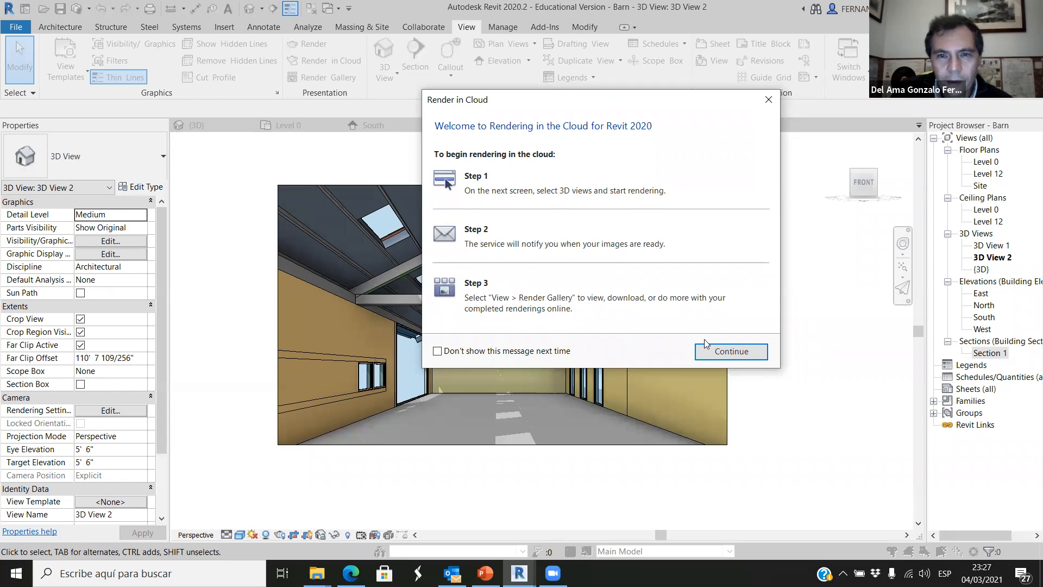
left_click(728, 351)
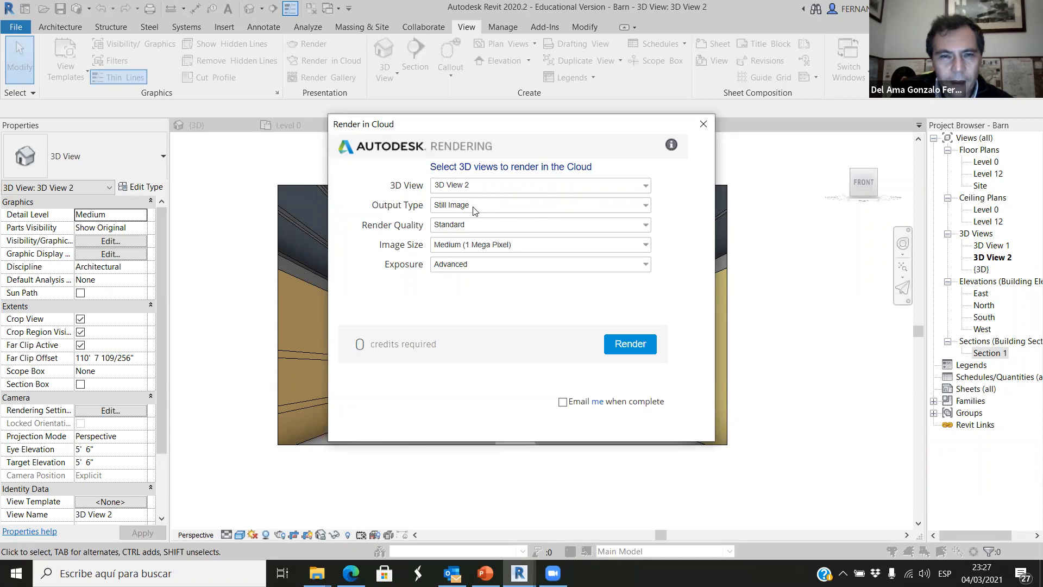
left_click(645, 208)
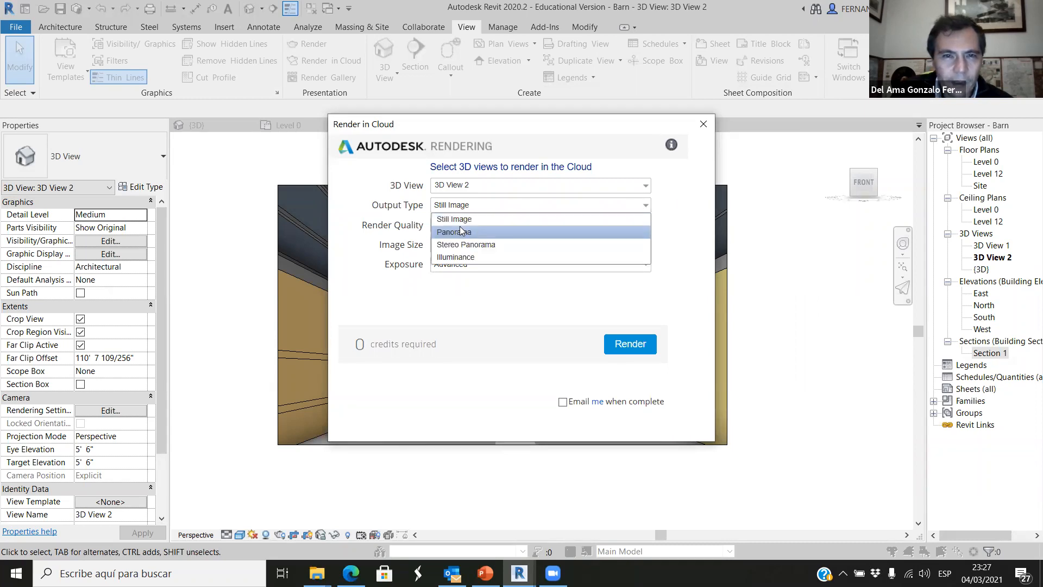
left_click(496, 222)
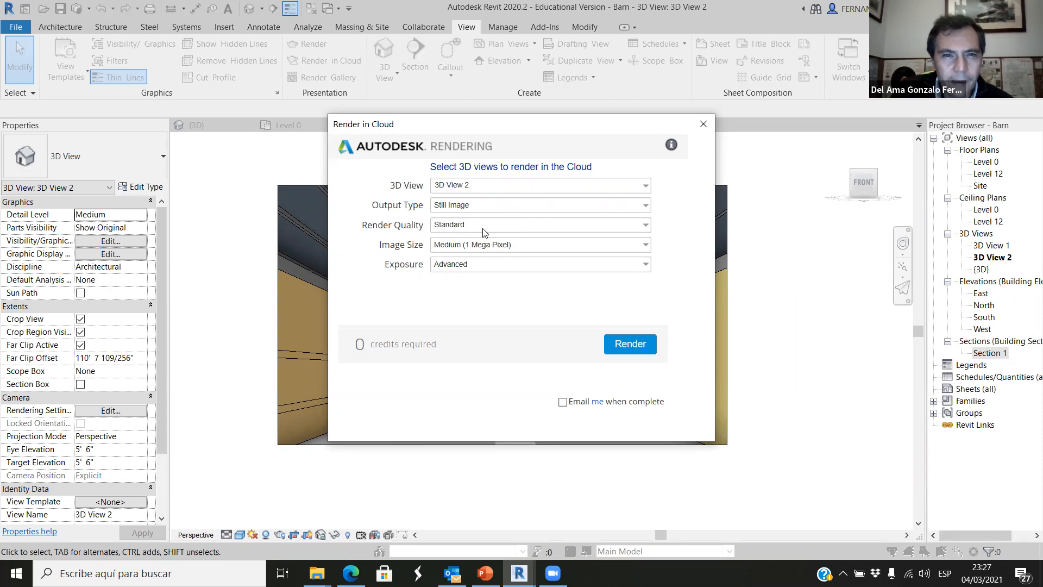
left_click(645, 225)
left_click(459, 249)
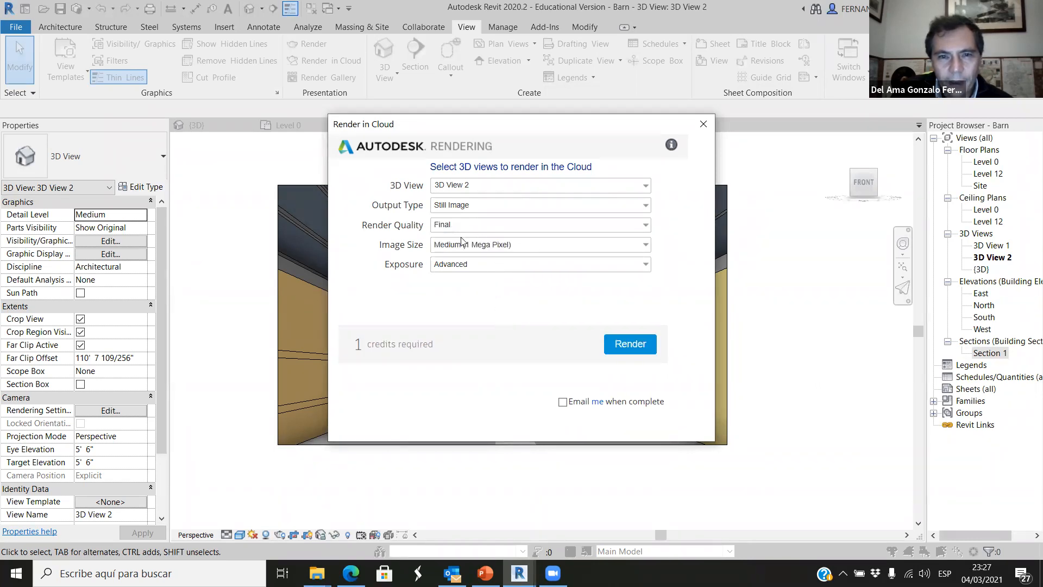
left_click(646, 246)
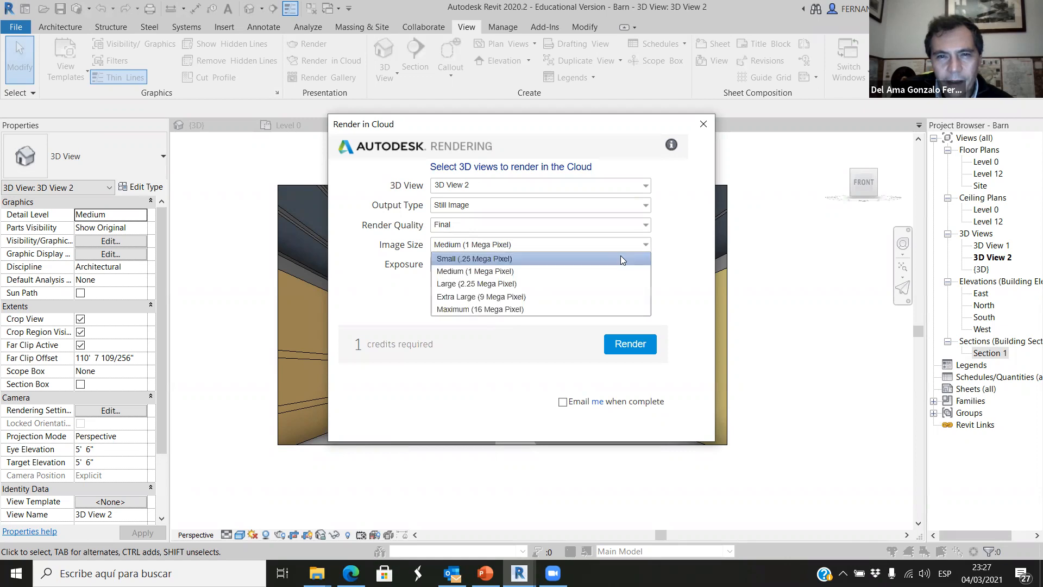
left_click(489, 271)
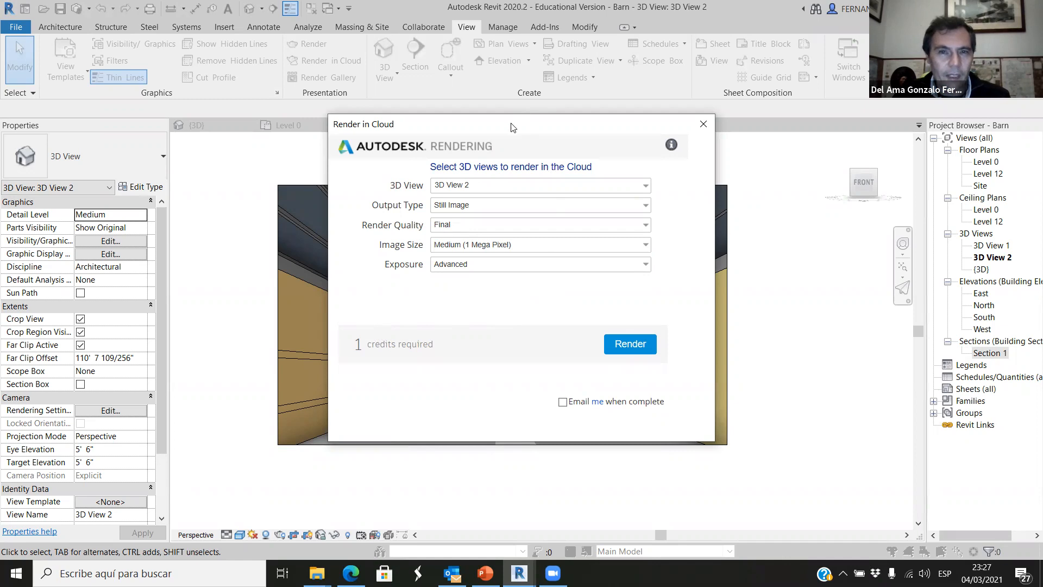
Start the cloud rendering of 3D View 2 and let the scene upload continue in the background.
left_click_drag(515, 127, 586, 139)
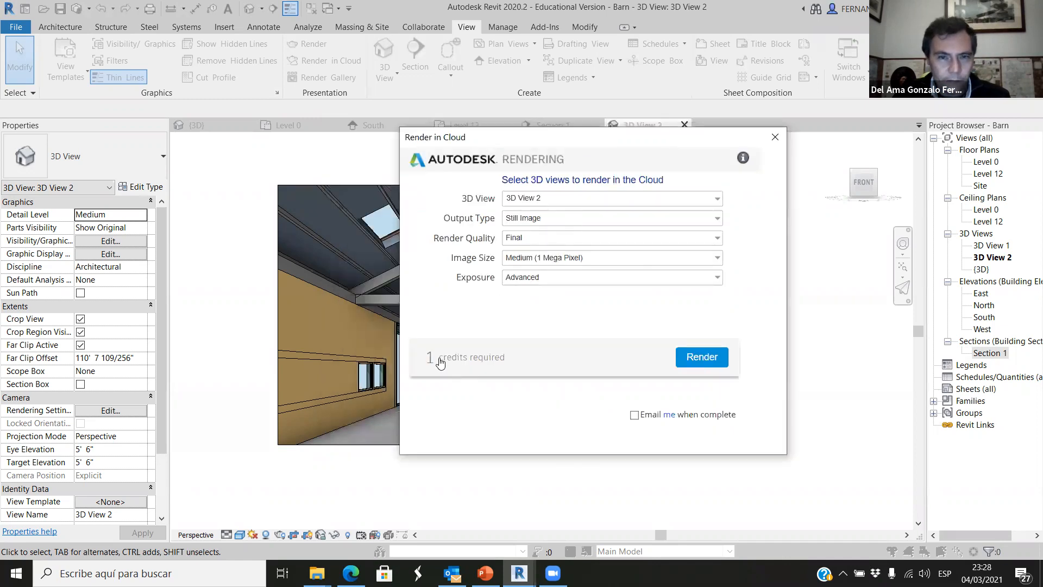
left_click_drag(483, 137, 510, 136)
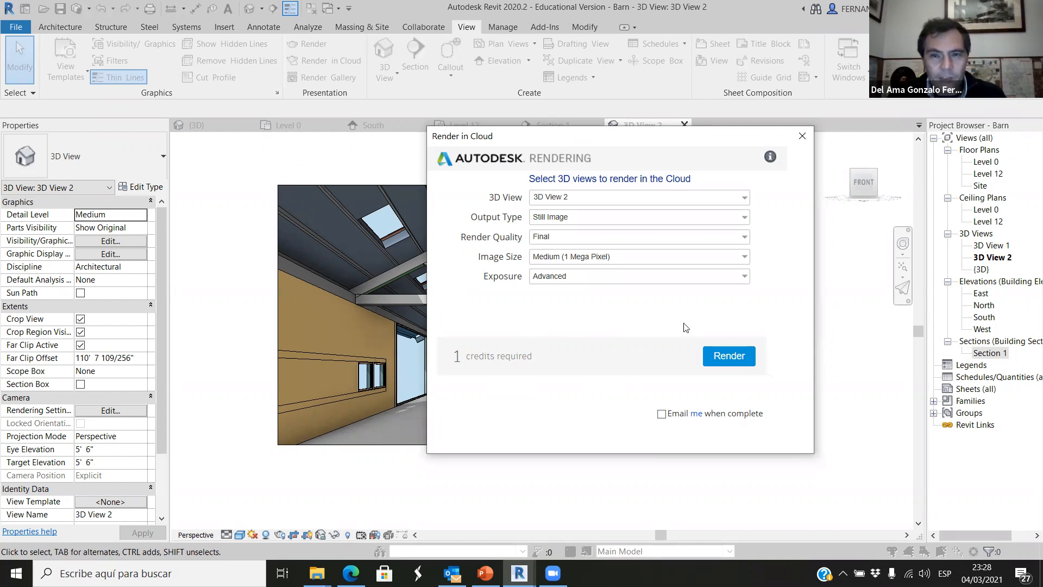
left_click(729, 355)
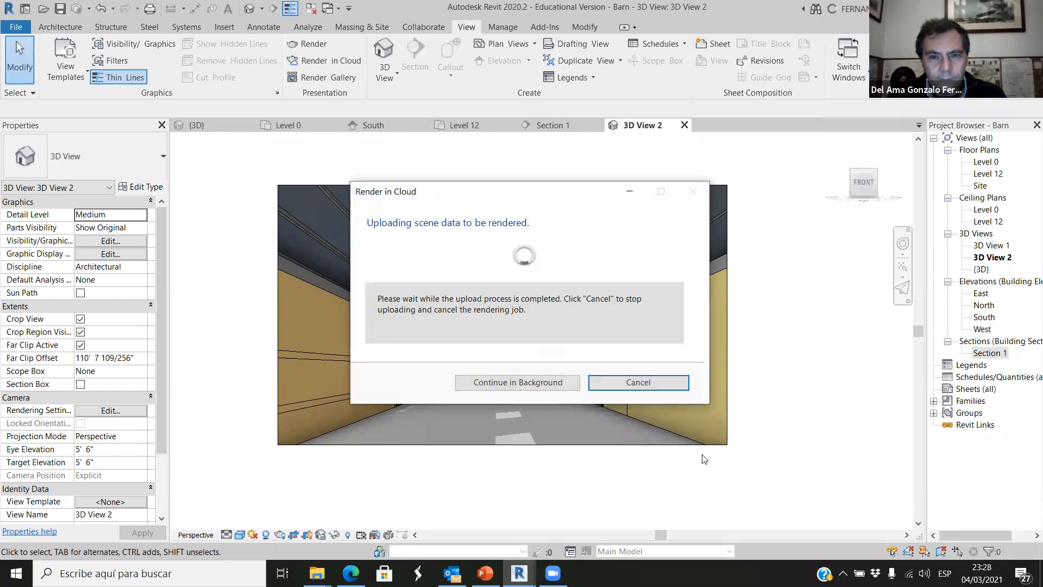
left_click(519, 383)
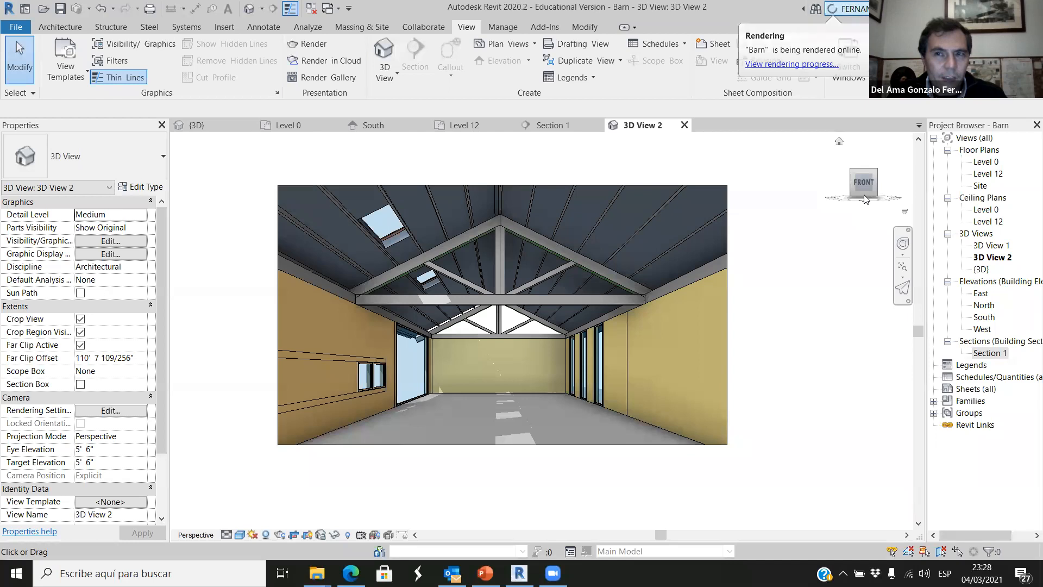
Examine the barn's exterior and the Rendering settings in the default 3D view.
left_click(223, 127)
scroll(532, 368, "down", 4)
middle_click_drag(596, 430, 638, 394, "shift")
scroll(648, 348, "up", 4)
scroll(647, 345, "down", 3)
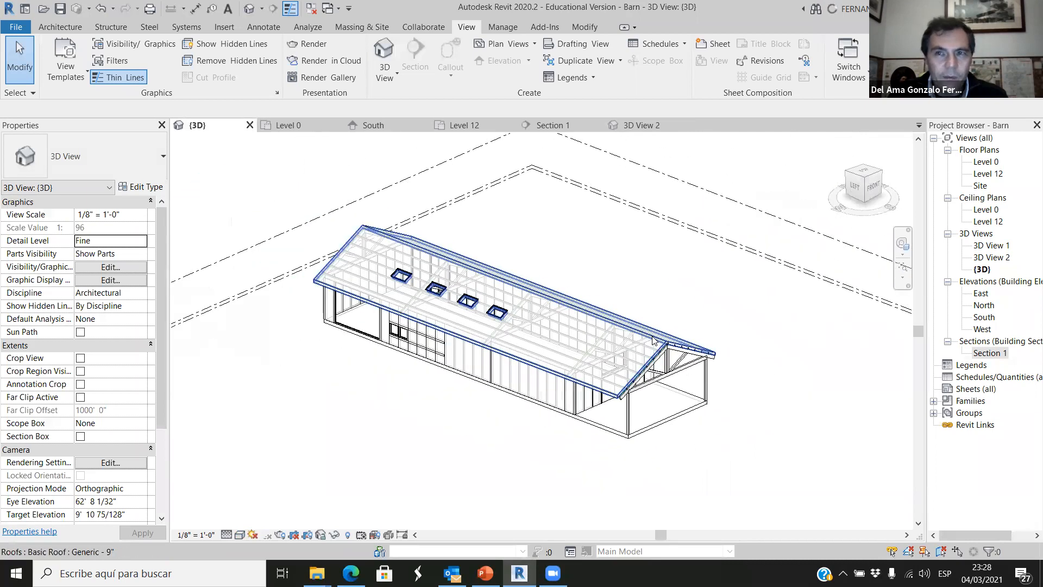
left_click(317, 46)
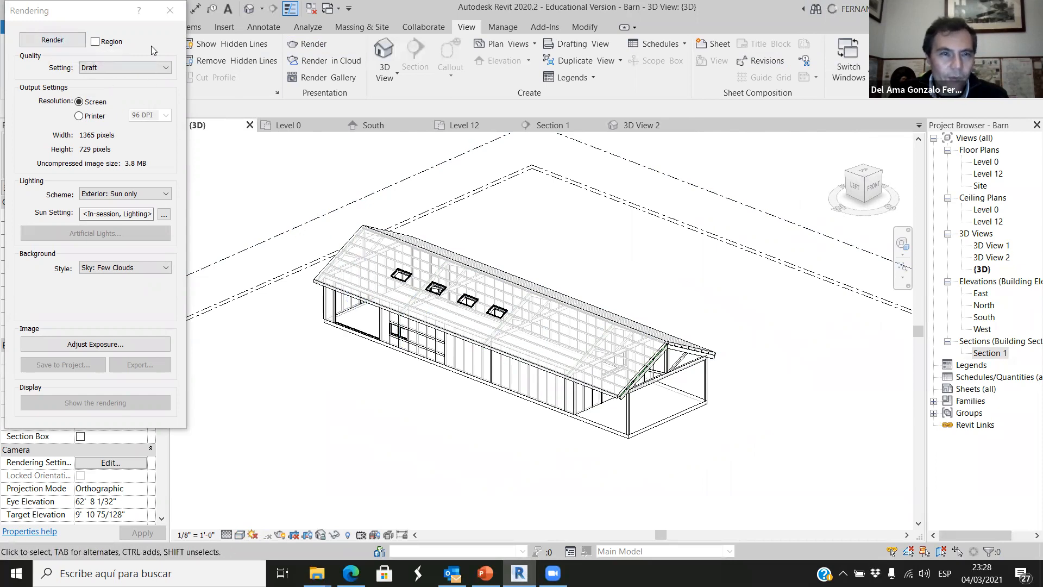
left_click(170, 10)
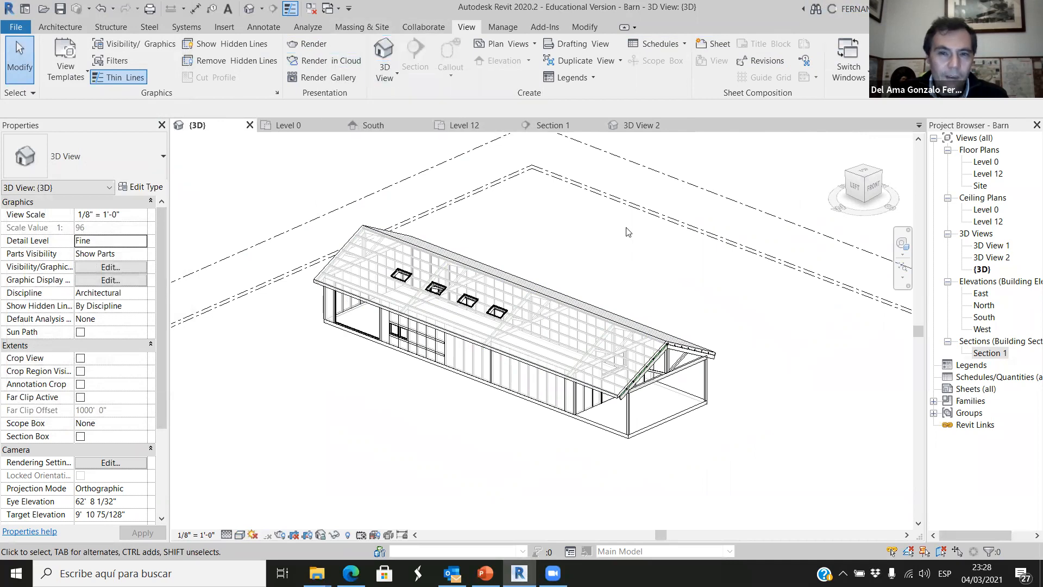
Switch to the Autodesk Rendering website's My Renderings page in the browser to check the barn's cloud rendering progress.
middle_click_drag(560, 449, 579, 347, "shift")
scroll(570, 347, "up", 3)
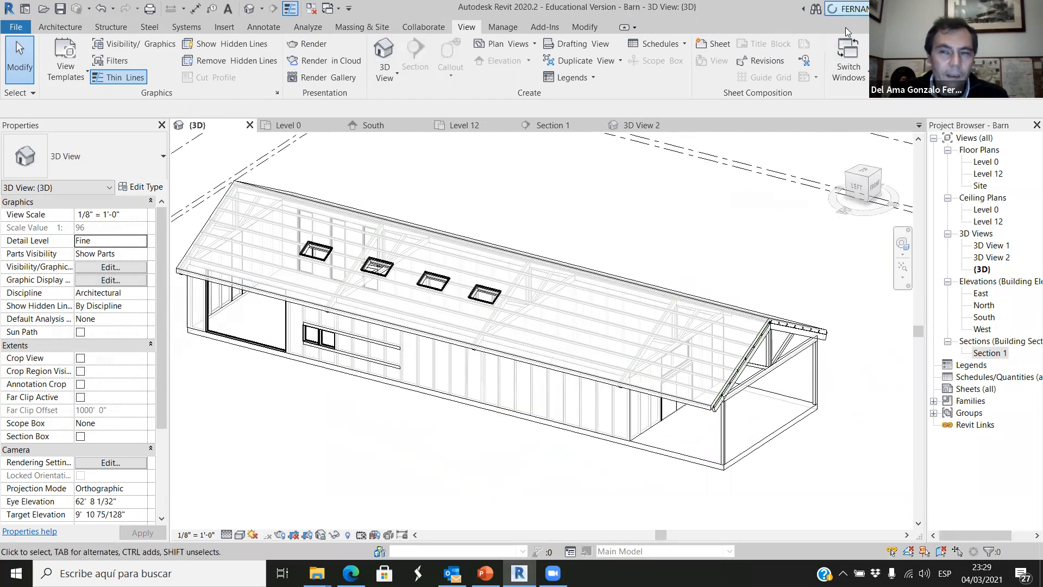
middle_click_drag(601, 484, 563, 491, "shift")
left_click(846, 9)
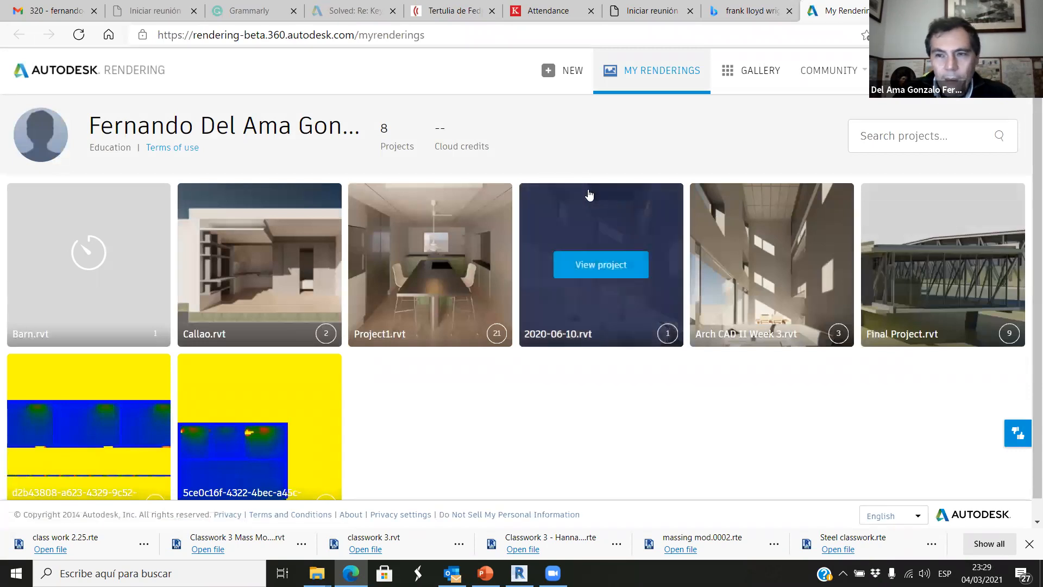
View the finished cloud renderings in the 2020-06-10.rvt and Project1.rvt projects.
scroll(590, 199, "down", 1)
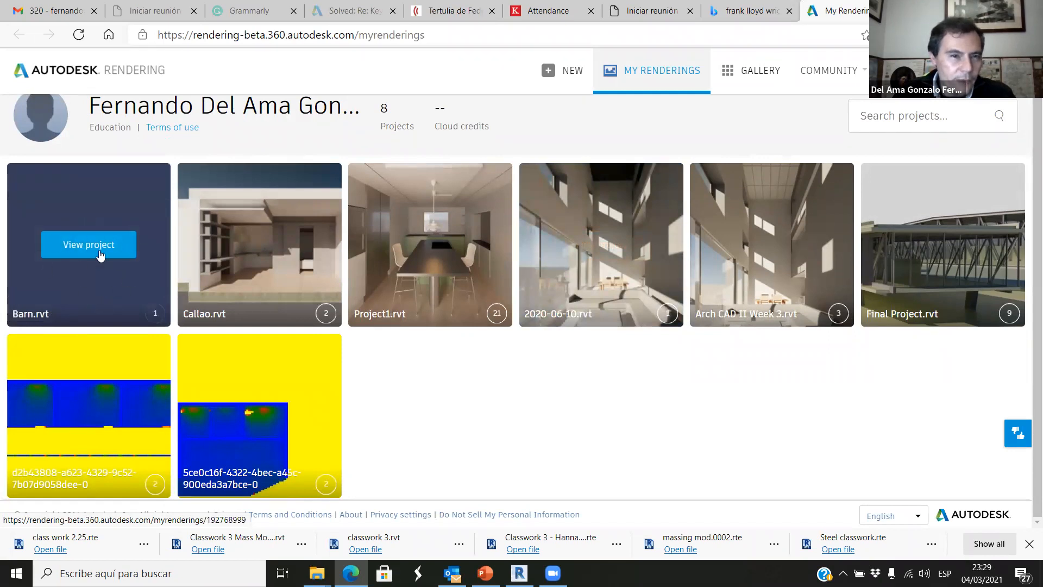
scroll(706, 359, "up", 1)
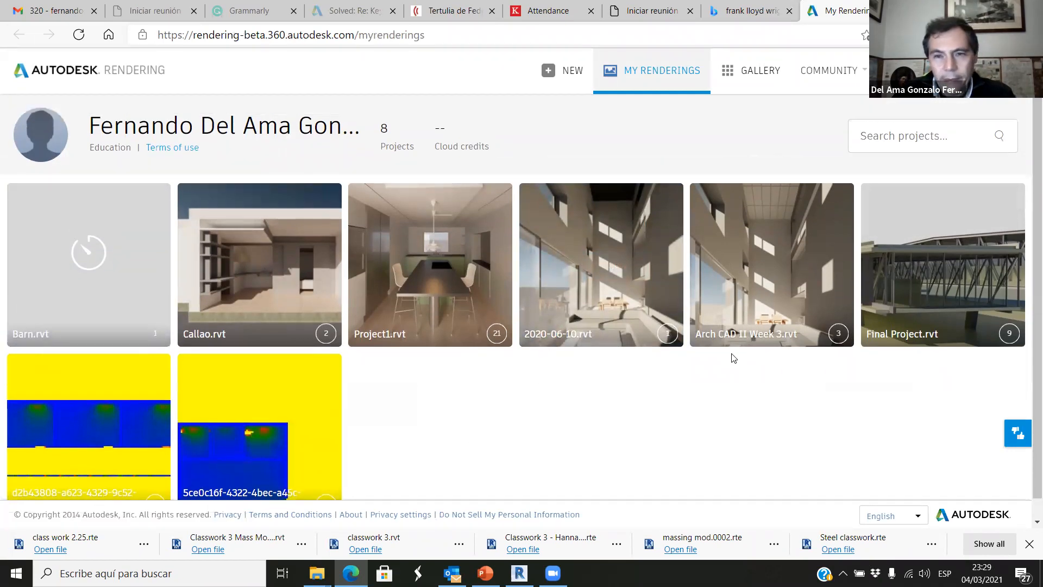
left_click(624, 278)
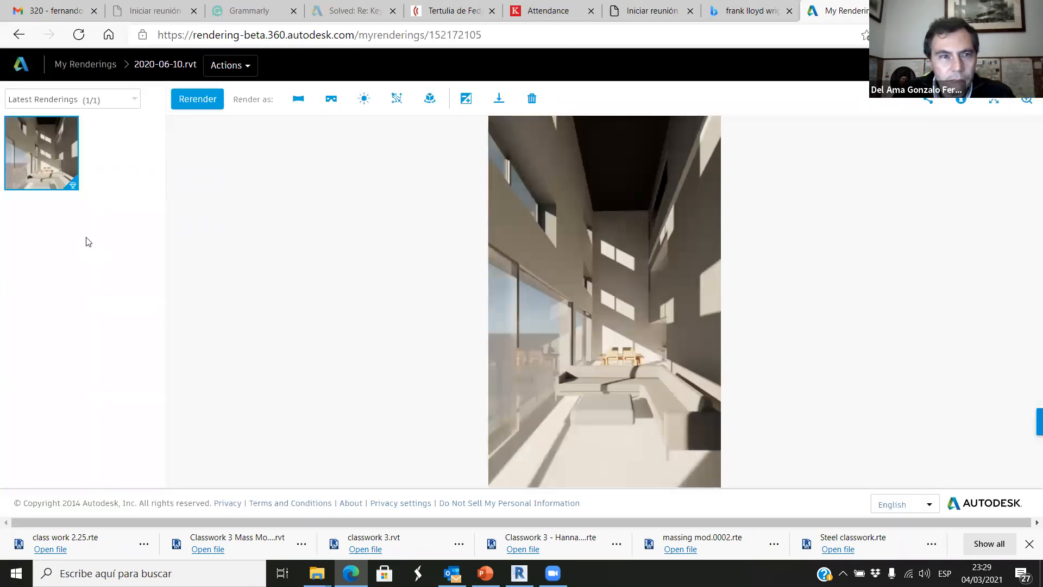
left_click(19, 36)
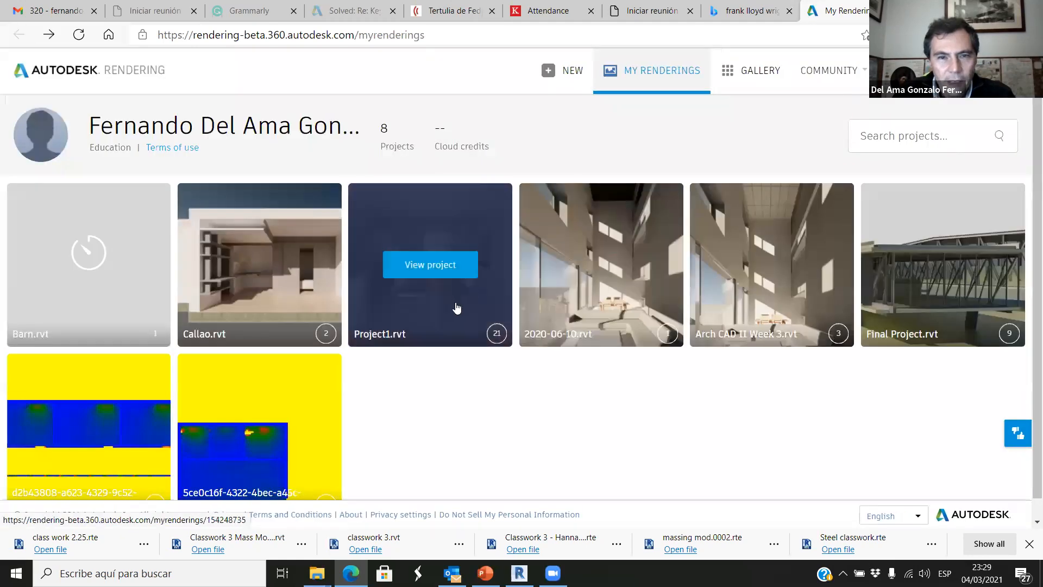
left_click(473, 324)
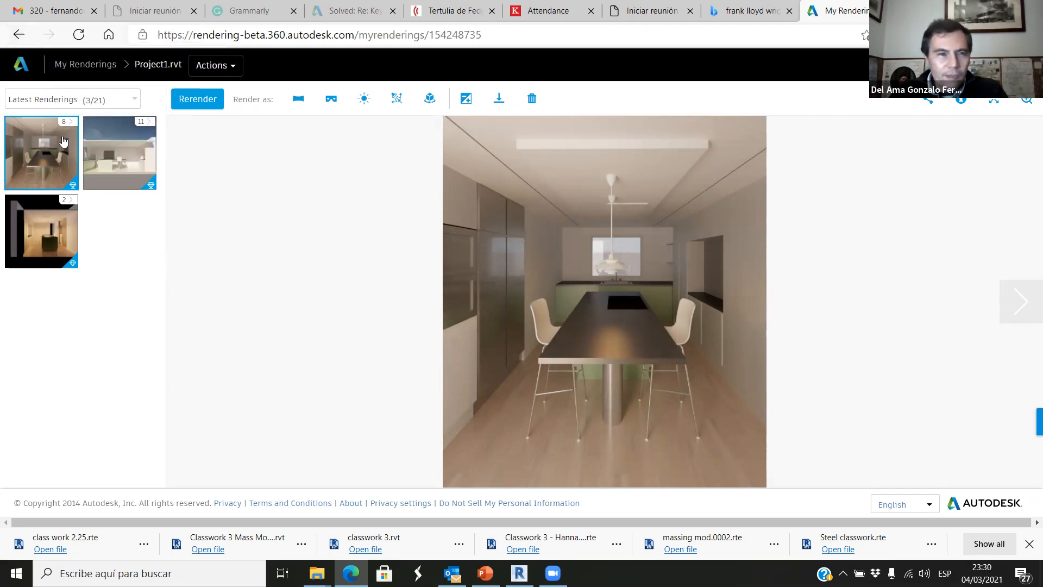
Return to the My Renderings list and open the Barn.rvt project to check its rendering job status.
left_click(19, 34)
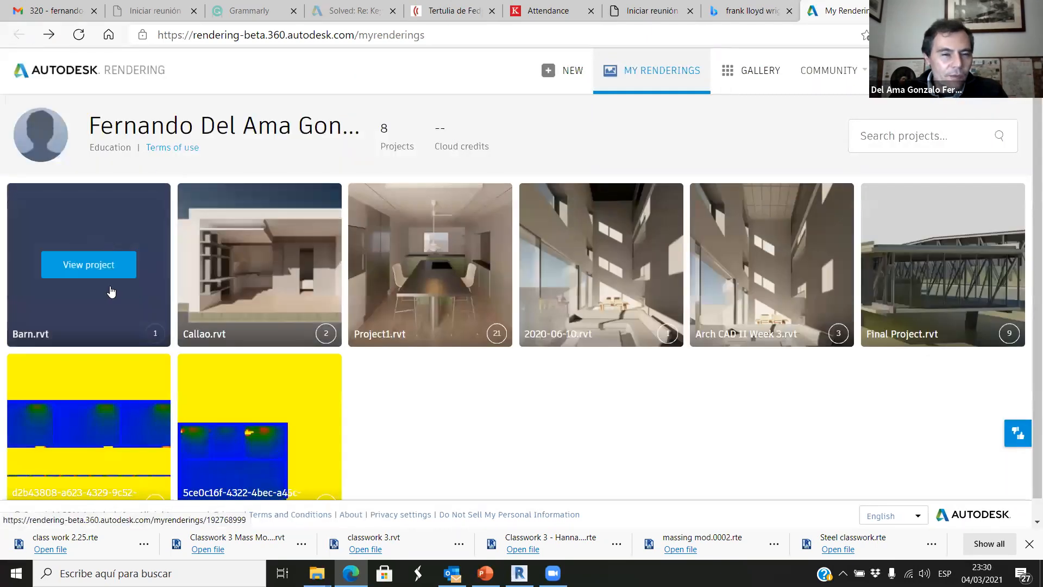
left_click(128, 325)
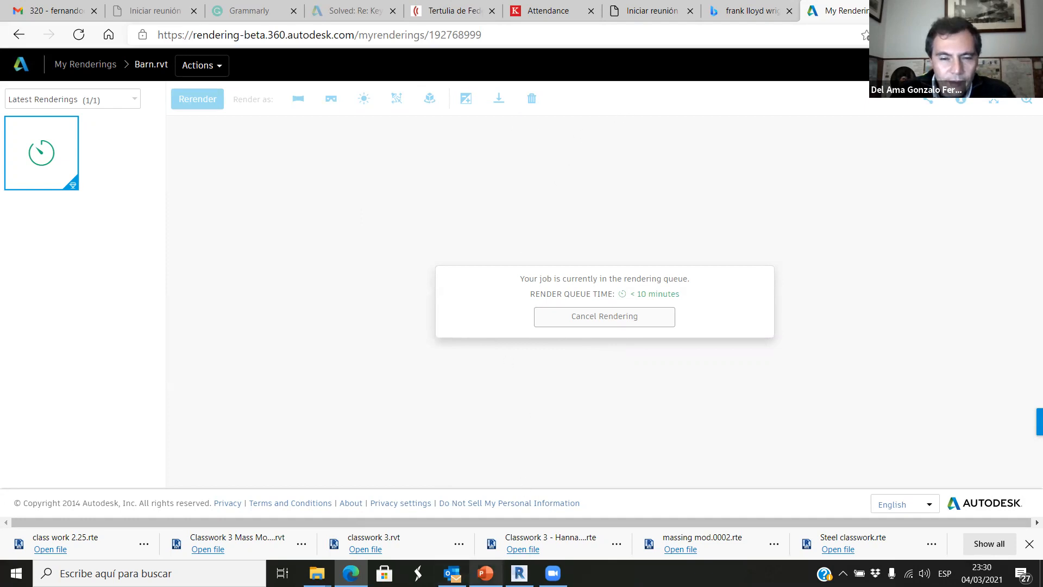
Switch back to Revit and examine the barn's roof, skylights and framing from outside in the default 3D view.
left_click(519, 573)
middle_click_drag(554, 347, 518, 312, "shift")
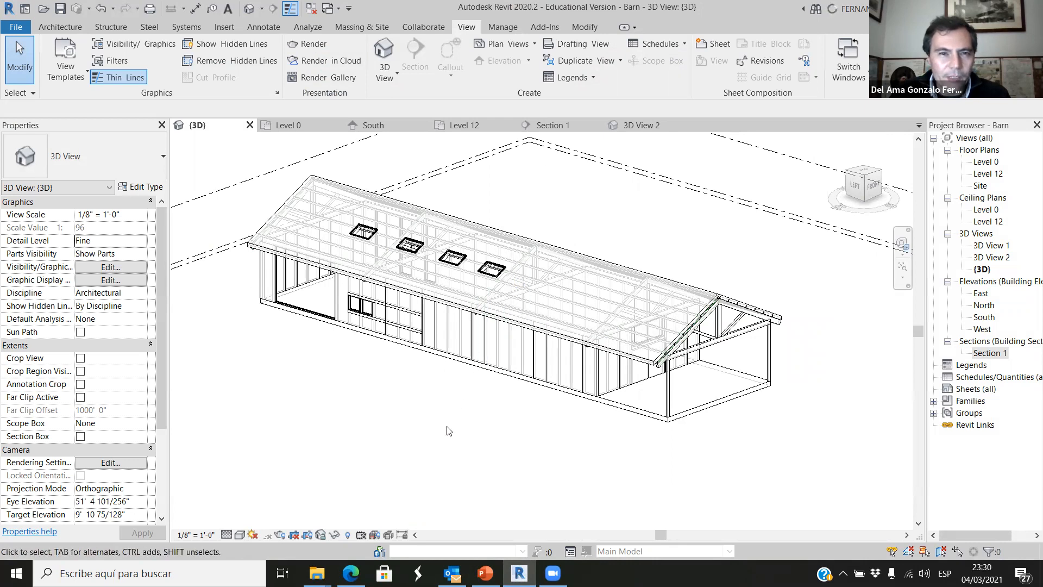
middle_click_drag(446, 423, 523, 430, "shift")
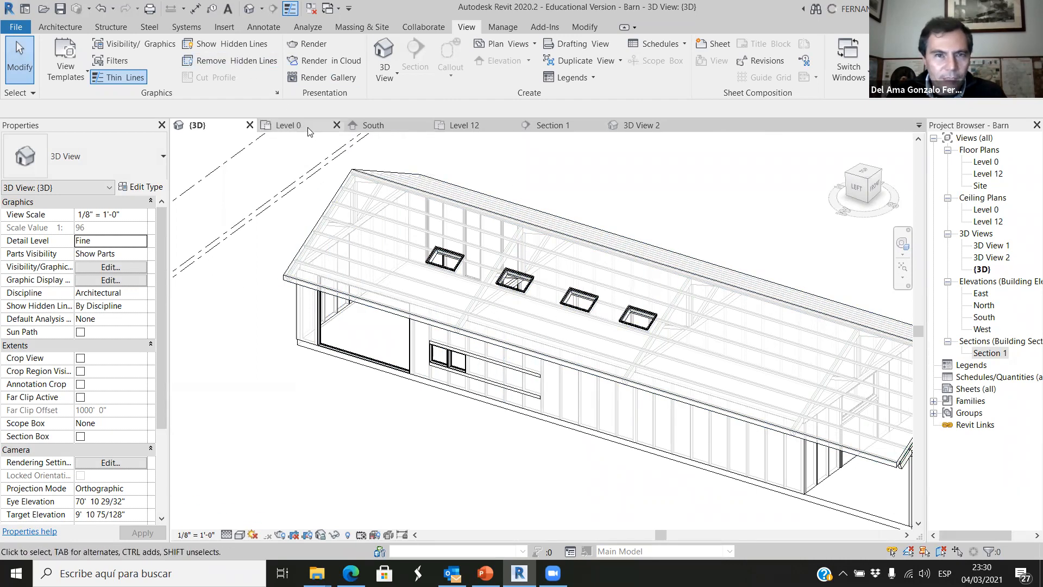
scroll(341, 261, "down", 2)
scroll(501, 423, "down", 1)
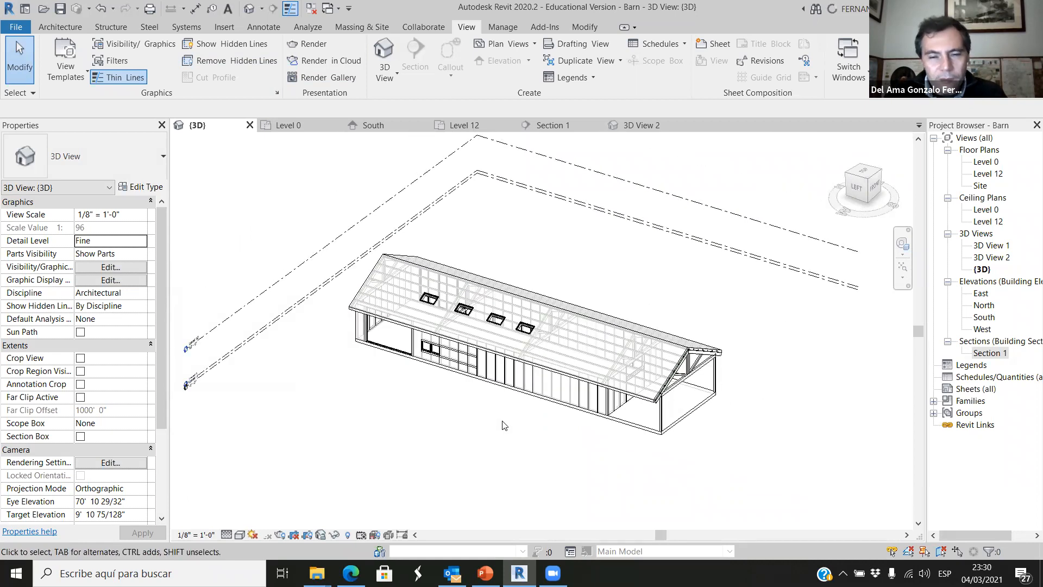